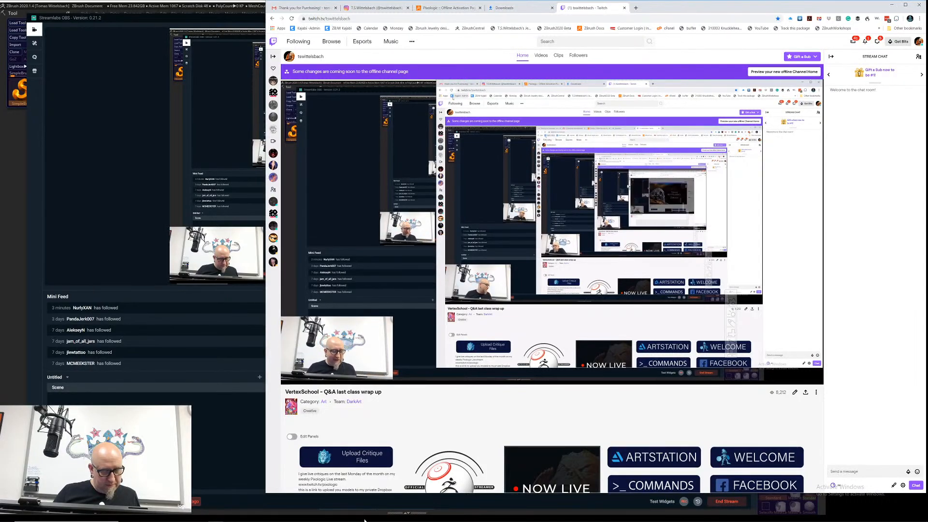
Step: Switch from ZBrush to the browser and reload the Twitch channel page
mouse_move(350, 520)
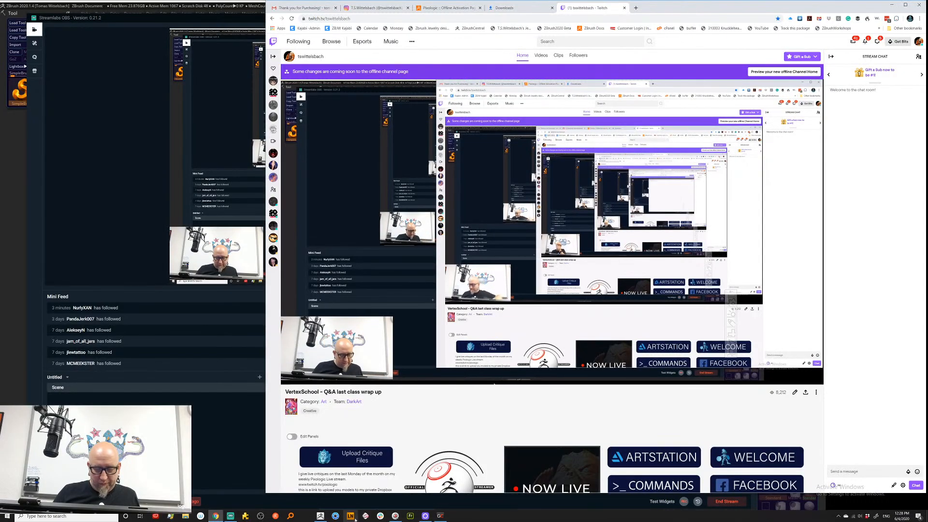
left_click(321, 516)
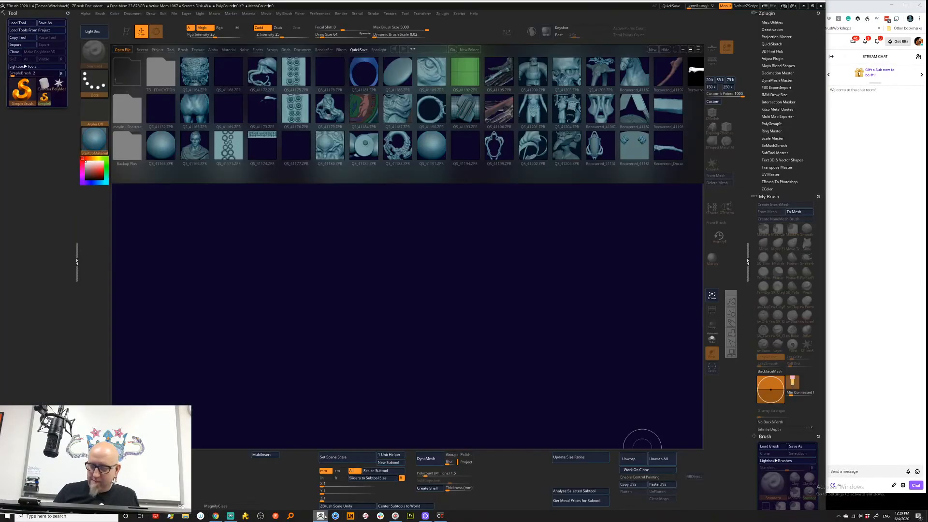
left_click(897, 239)
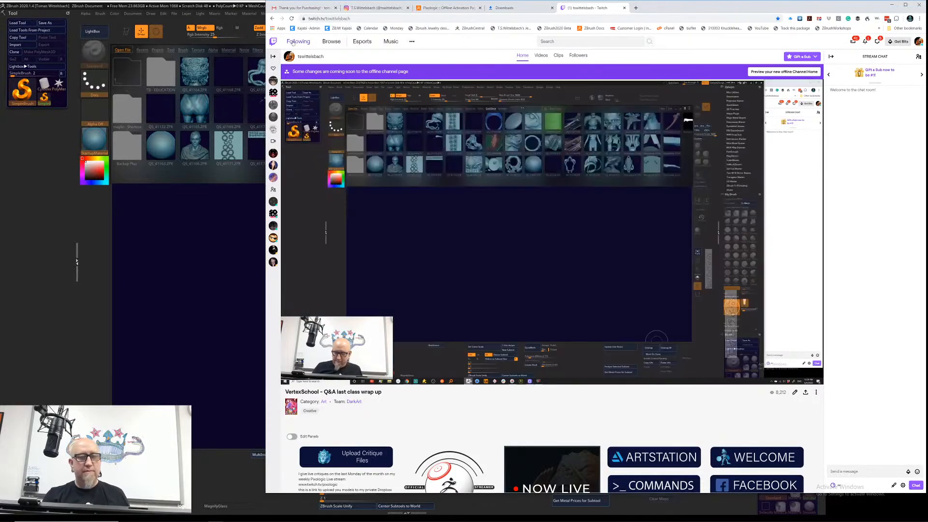
left_click(292, 19)
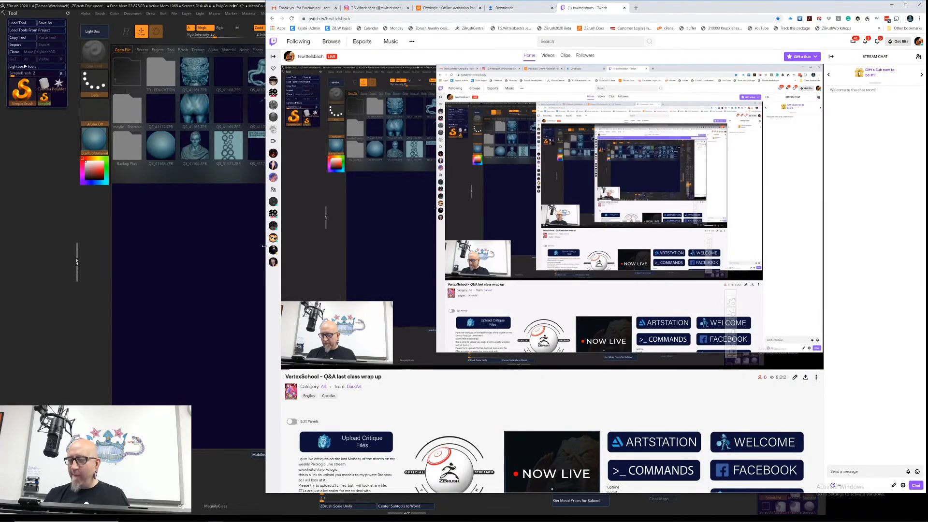
Step: Switch to ZBrush and narrow its window slightly so the Twitch stream chat stays visible beside it
left_click(224, 466)
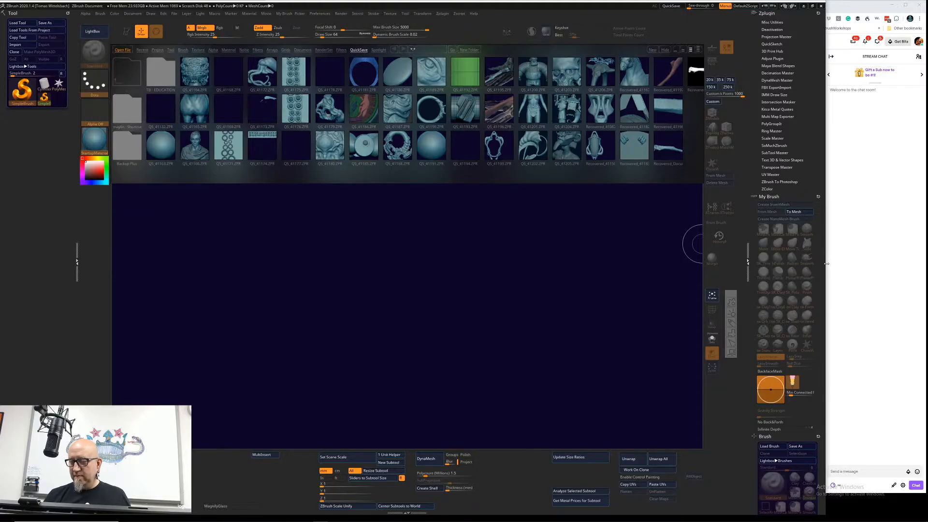
left_click_drag(826, 264, 820, 335)
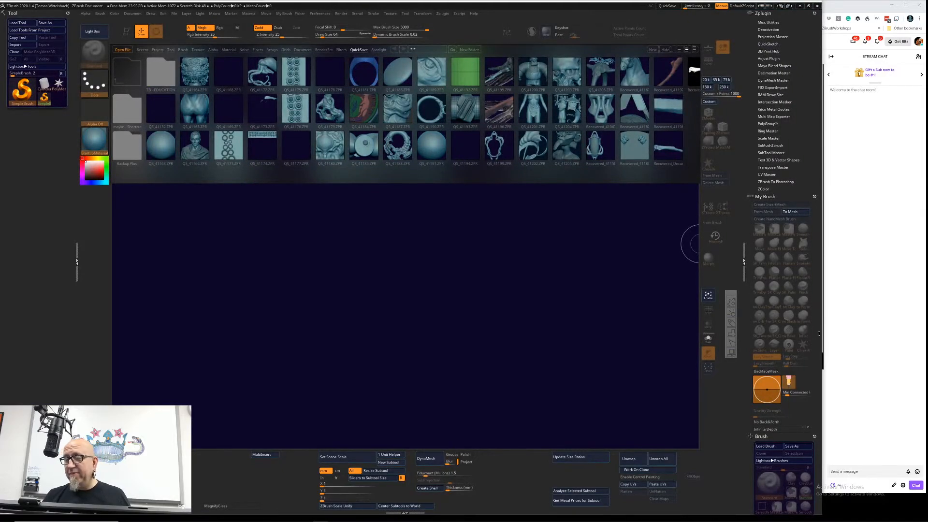
left_click(878, 229)
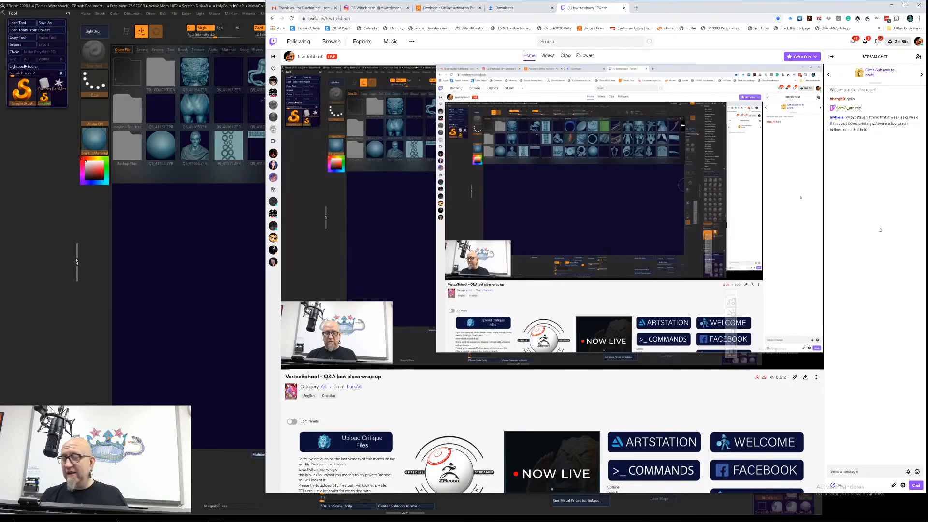
left_click(230, 367)
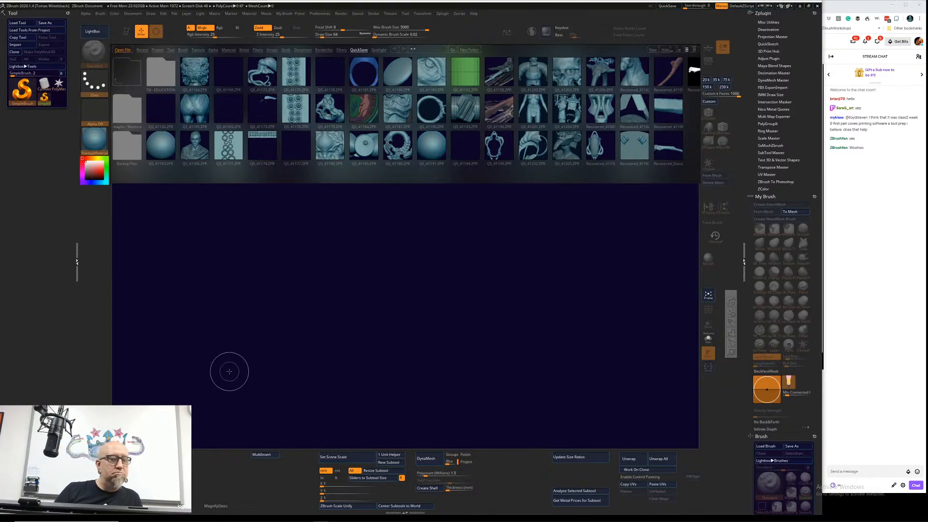
Step: Place a PolyMesh3D star in the middle of the canvas and enter Edit mode
left_click(58, 86)
left_click_drag(436, 268, 464, 290)
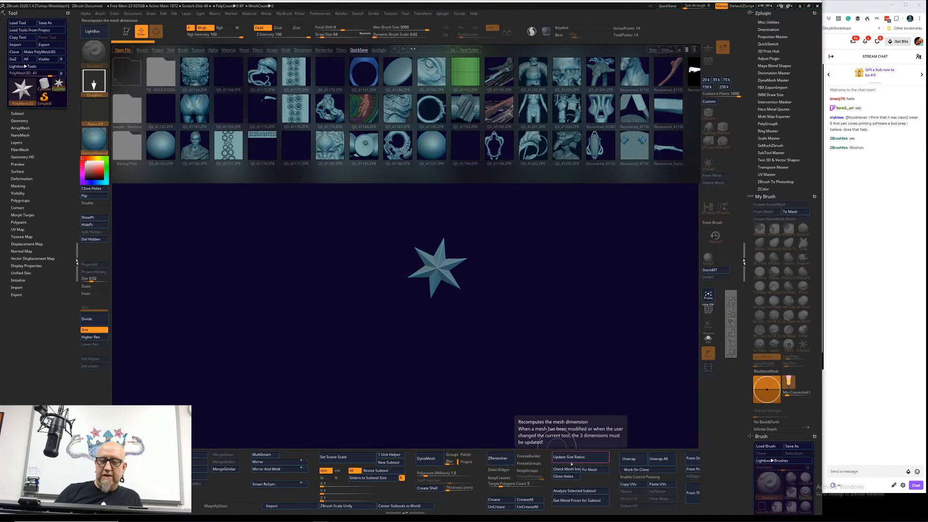
key("t")
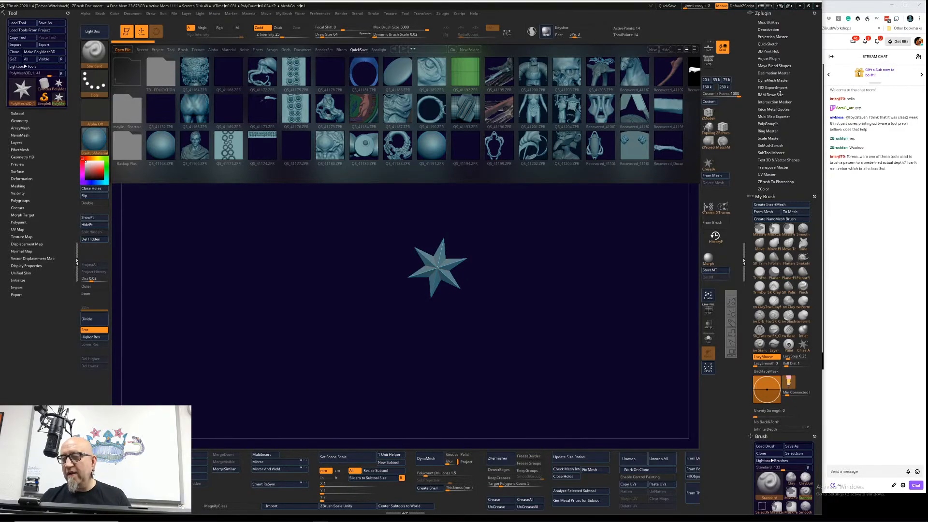
Step: Expand the IMM Draw Size plugin and choose the IM melee 1-2mm 2prong insert mesh brush
left_click(780, 95)
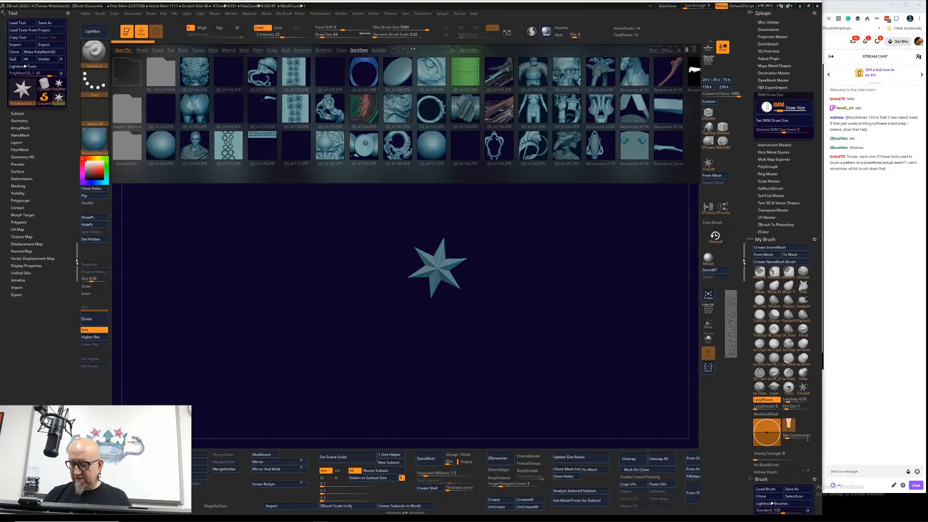
scroll(815, 404, "down", 10)
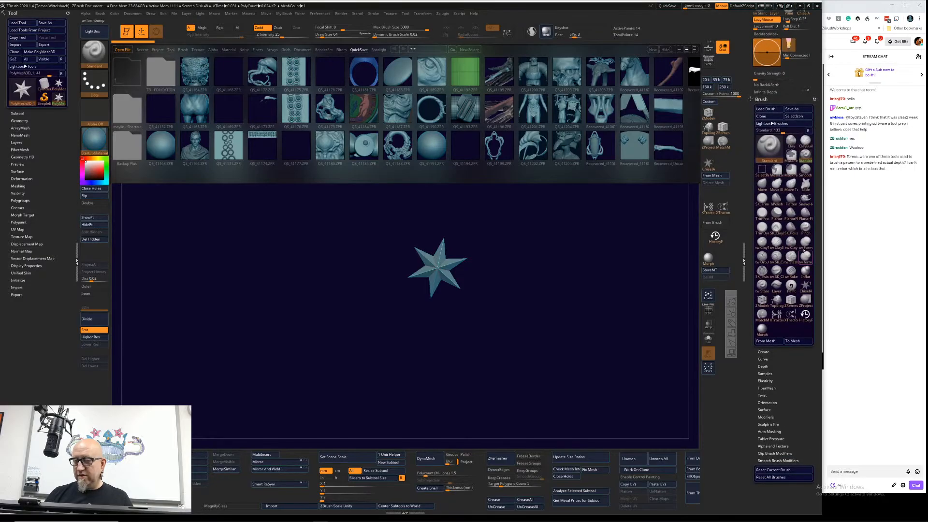
left_click(770, 146)
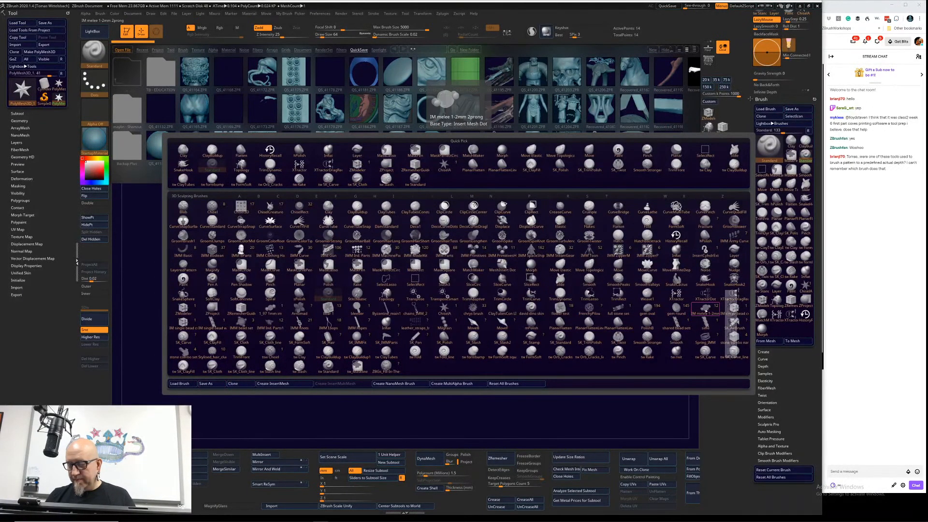
left_click(706, 309)
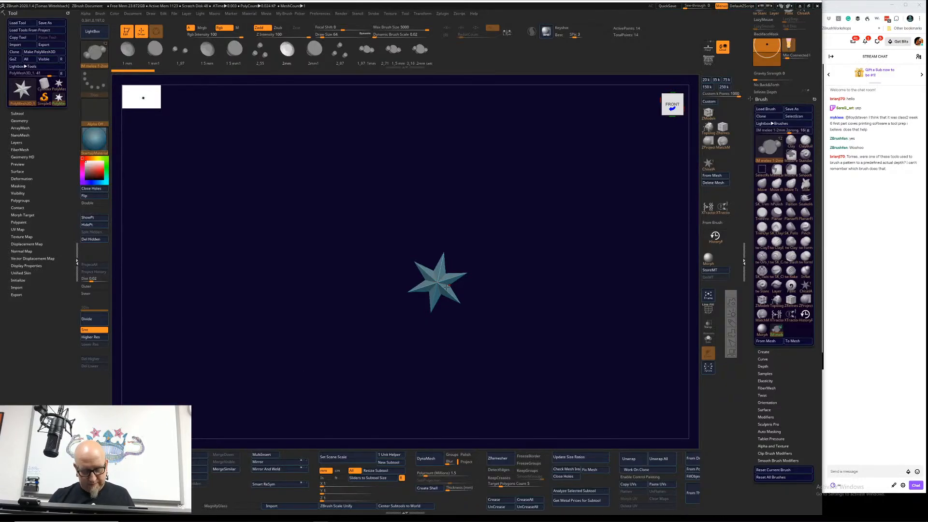
Step: Replace the star mesh with a PolySphere primitive through the gizmo's transform types
key("w")
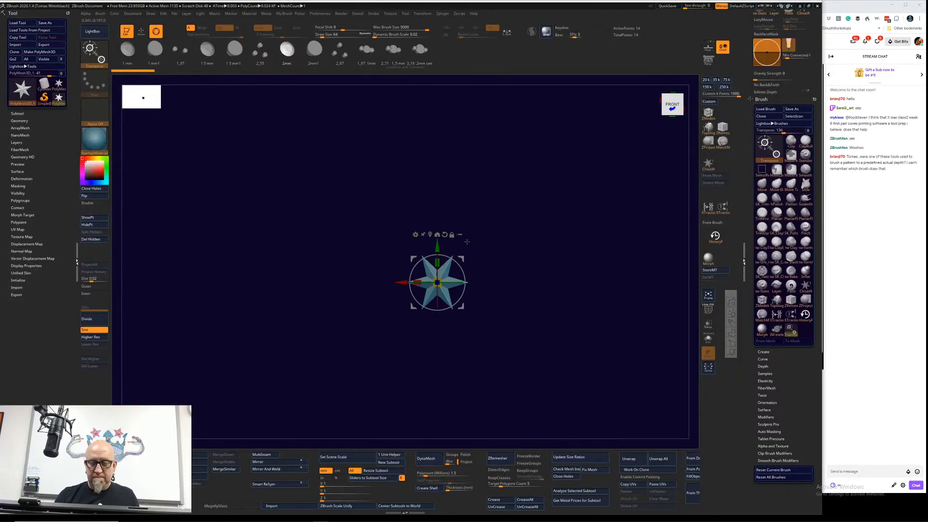
left_click(416, 234)
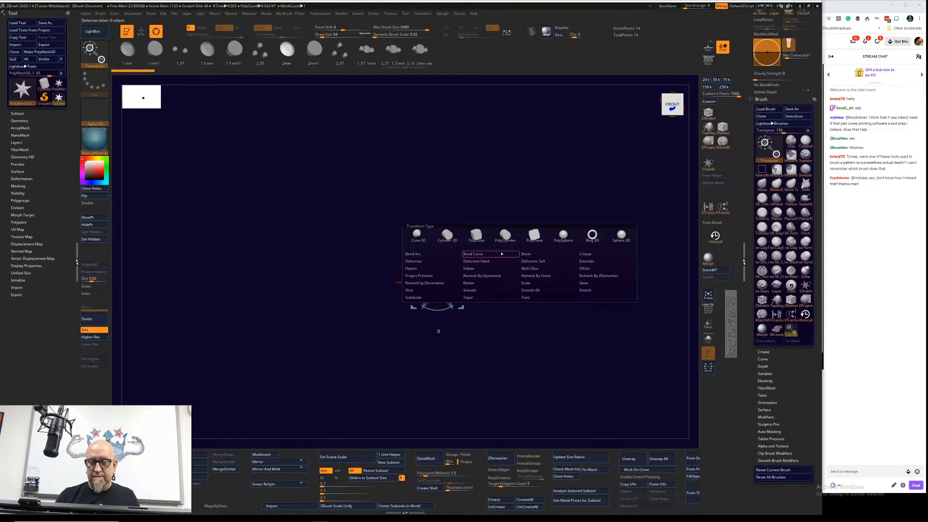
left_click(563, 235)
left_click_drag(448, 267, 492, 267)
left_click_drag(421, 294, 421, 330)
left_click_drag(456, 276, 364, 264)
left_click(415, 234)
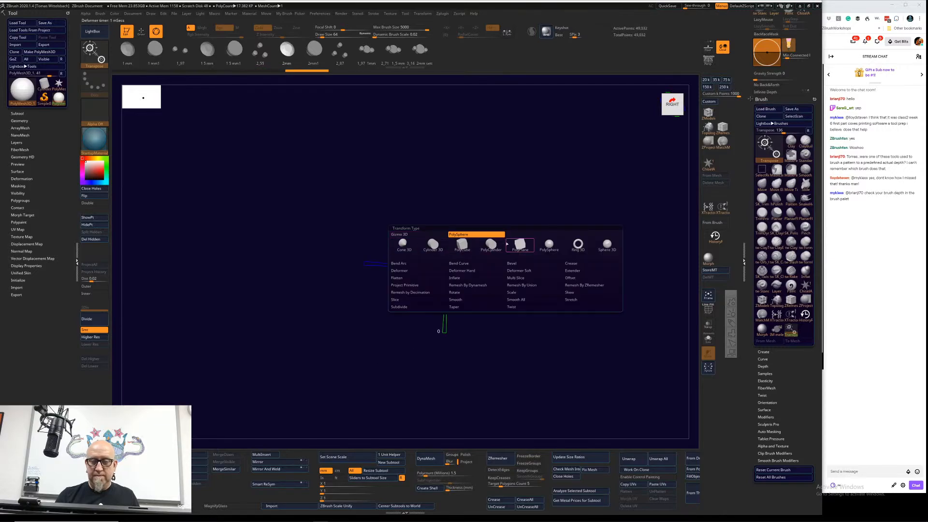
left_click_drag(521, 317, 497, 314)
Step: Resize the sphere subtool to 40 mm in X with the All option off, and return to Draw mode
left_click(384, 478)
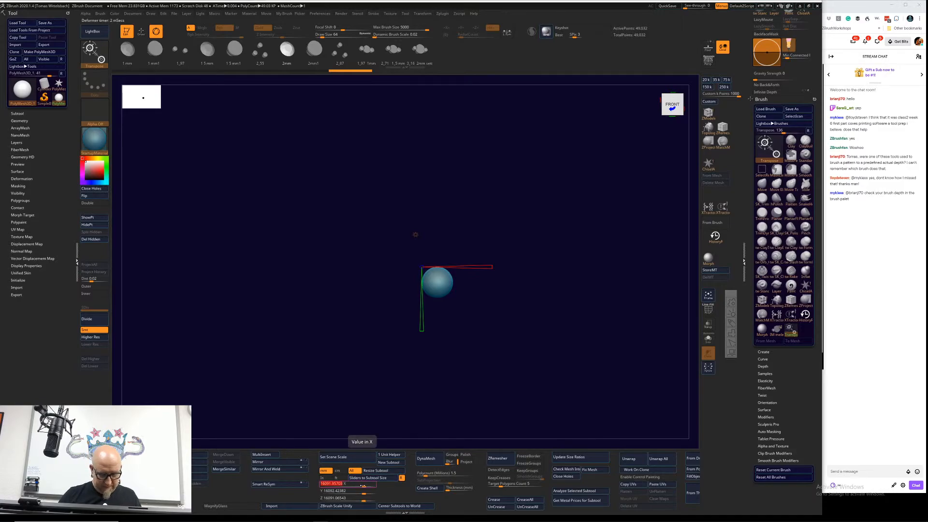
key("Return")
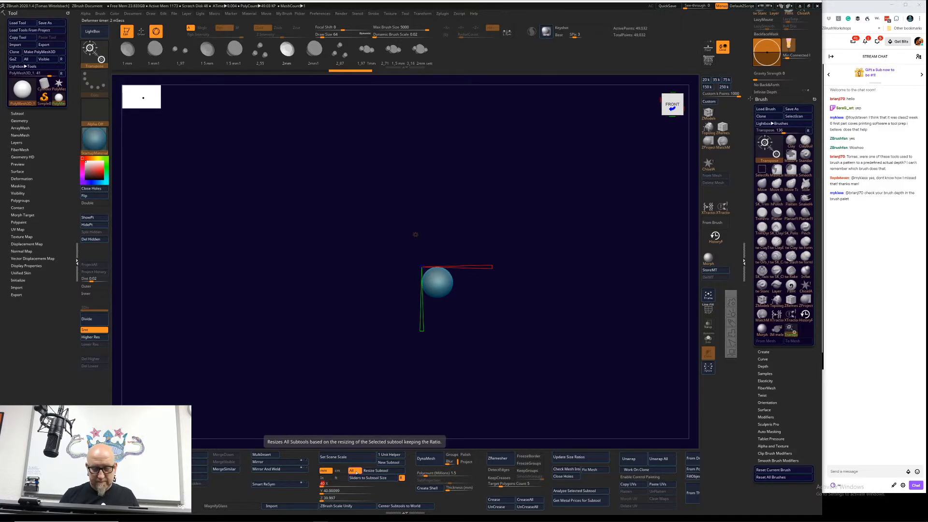
left_click(355, 471)
left_click(389, 473)
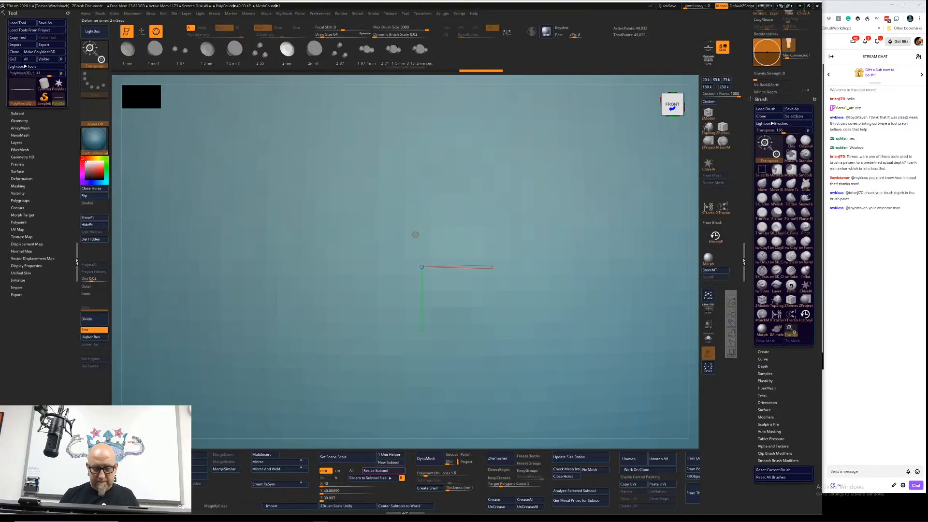
key("f")
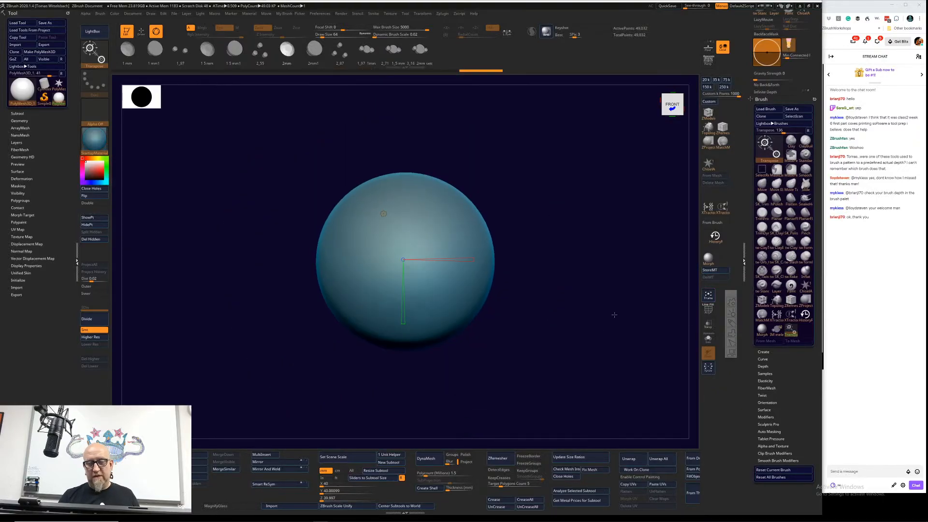
left_click(384, 213)
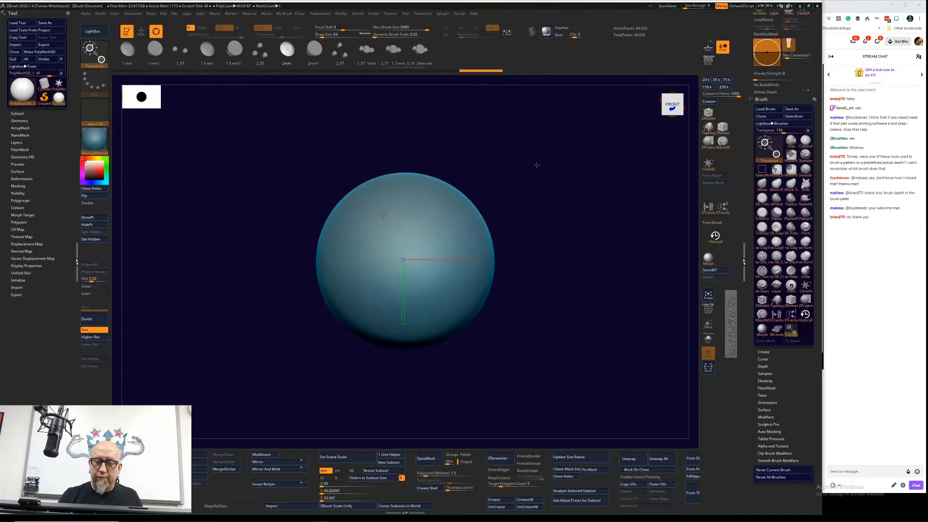
left_click_drag(540, 169, 542, 168)
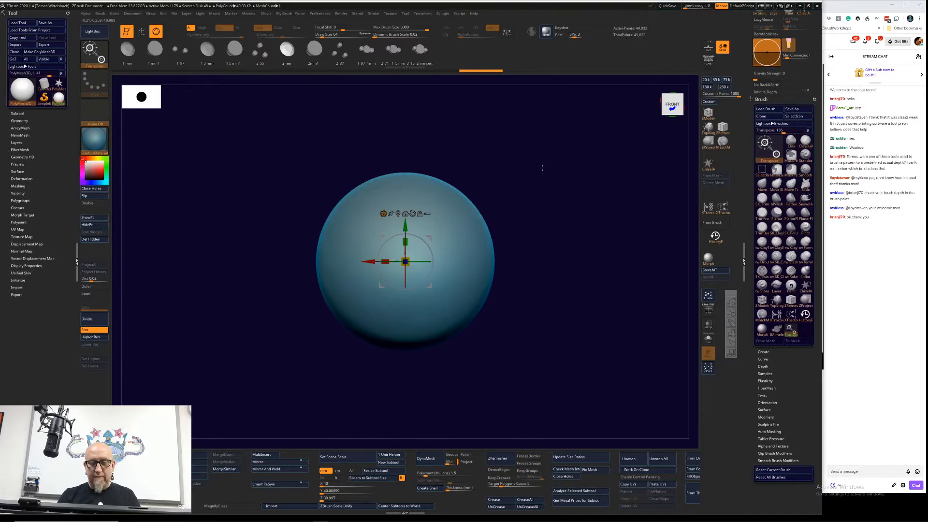
key("q")
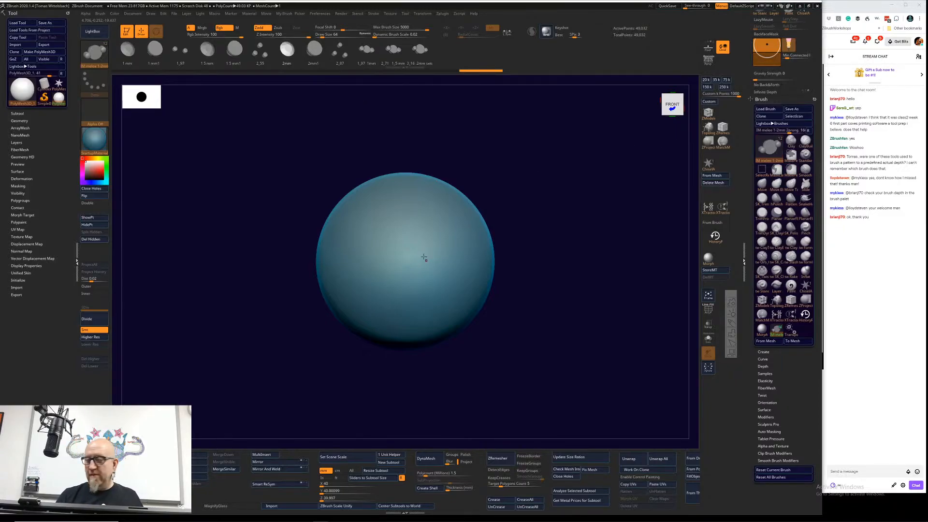
Step: Insert a small gem freehand on the sphere's upper right, and undo it
left_click_drag(431, 241, 440, 251)
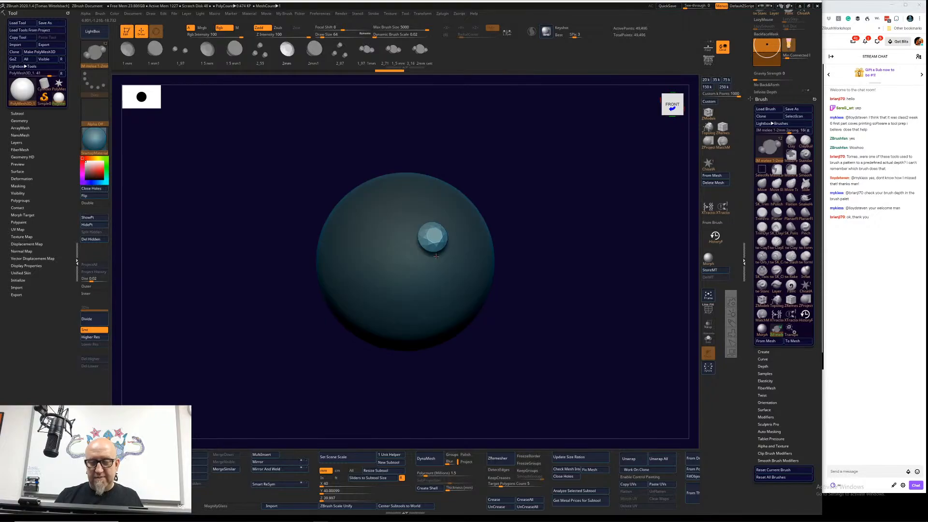
left_click_drag(536, 294, 574, 251)
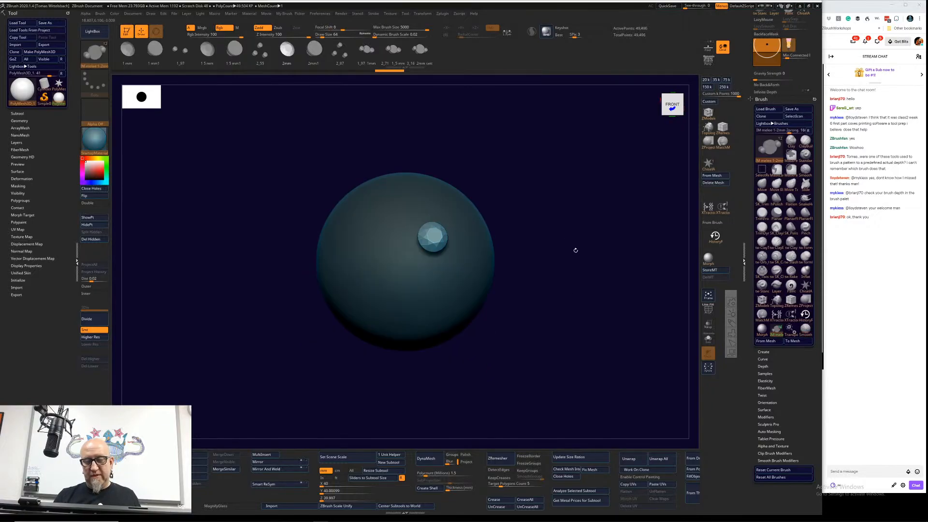
key("ctrl+z")
Step: Insert four larger gems freehand across the front of the sphere, and undo them all
left_click_drag(439, 245, 459, 297)
left_click_drag(381, 280, 419, 328)
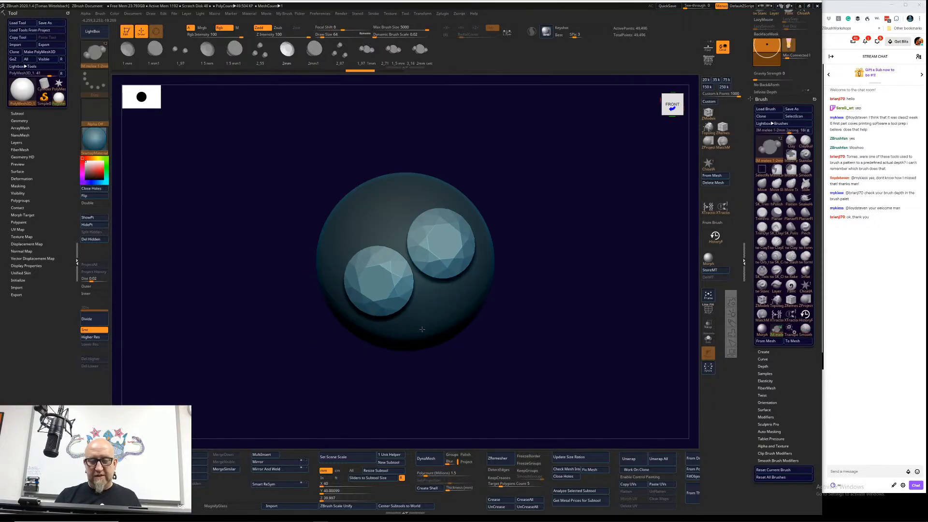
left_click_drag(381, 199, 412, 265)
left_click_drag(437, 311, 476, 360)
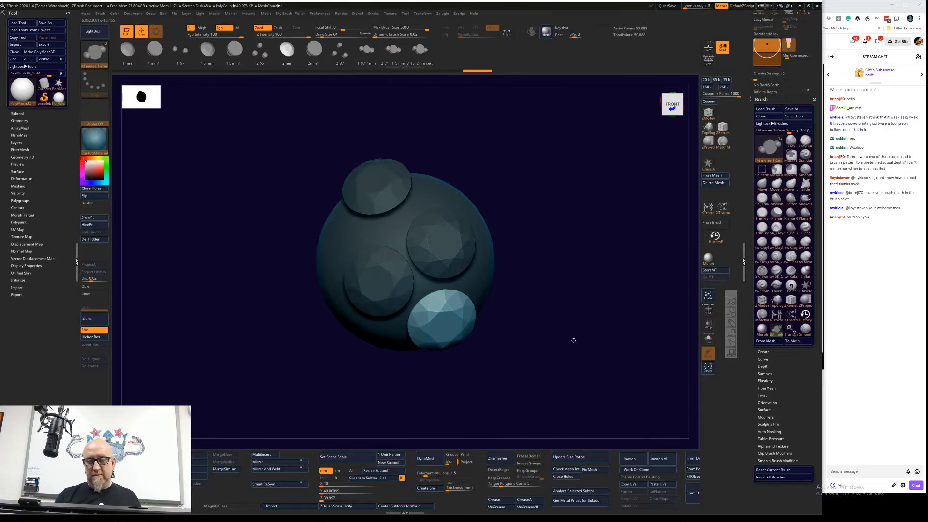
key("ctrl+z")
key("ctrl+z")
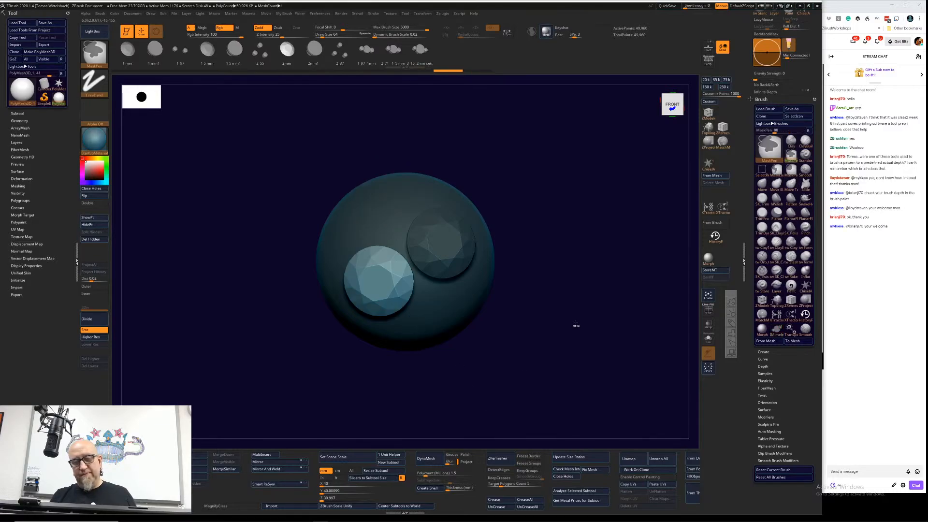
key("ctrl+z")
key("ctrl+z")
mouse_move(576, 323)
left_mouse_down("alt")
mouse_move(561, 300)
mouse_move(583, 279)
left_mouse_up("alt")
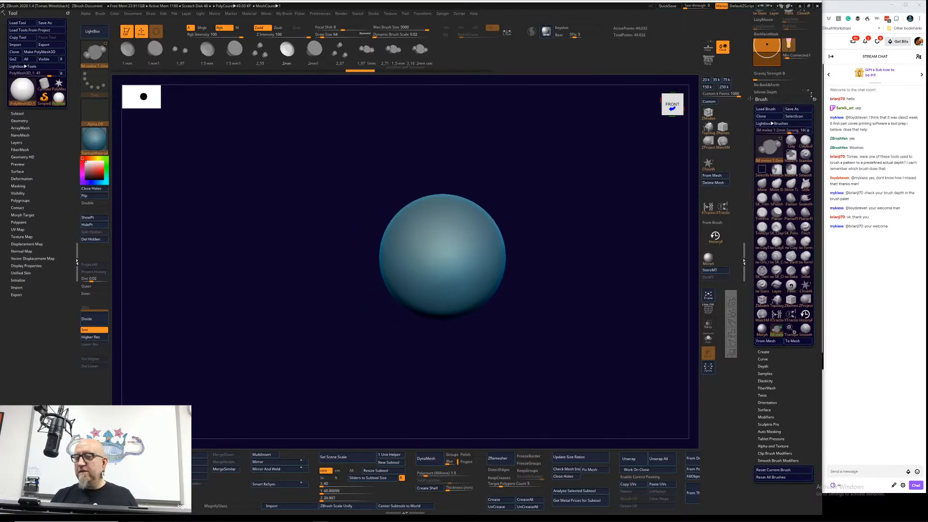
Step: Set the desired IMM size to 3 mm and apply it as the brush's draw size
left_click_drag(815, 90, 813, 166)
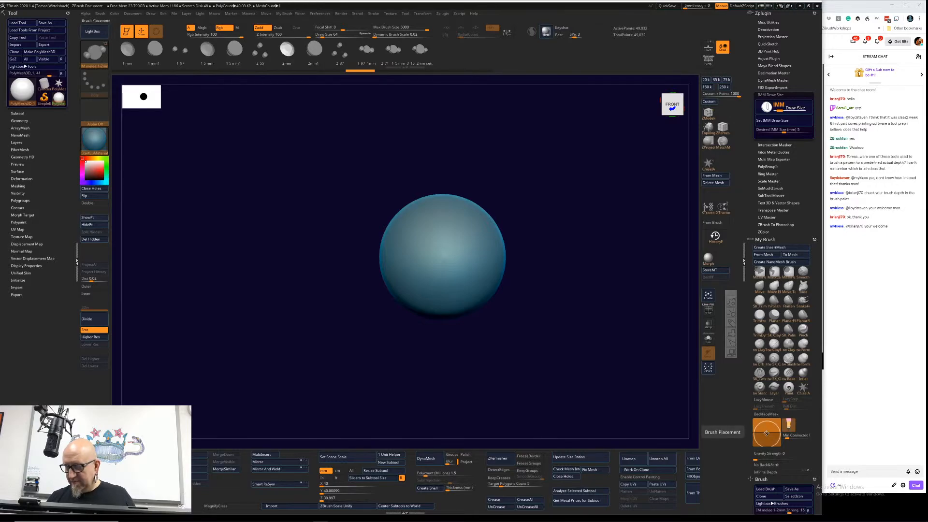
left_click(799, 130)
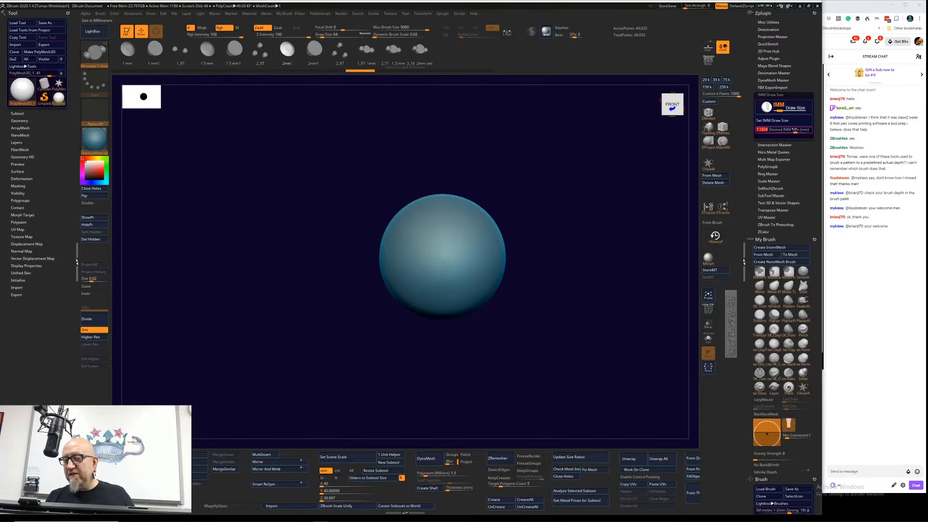
type("3")
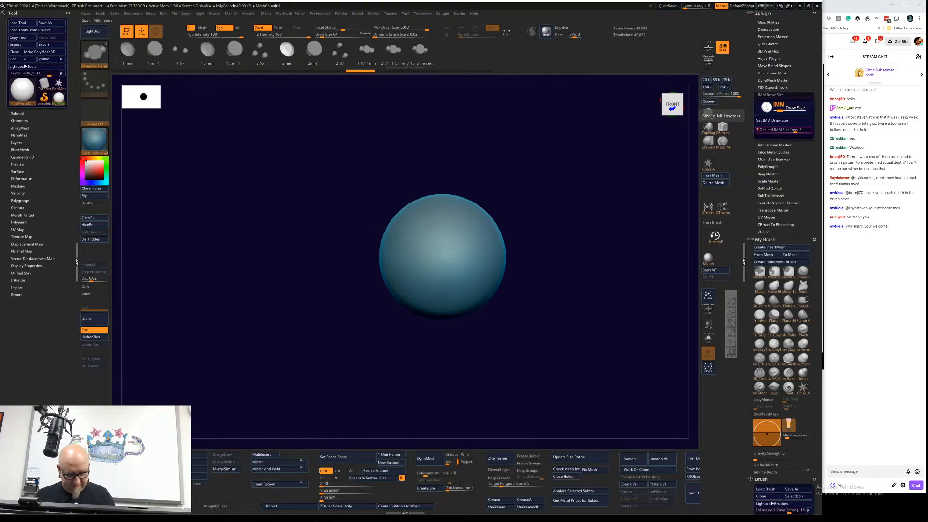
key("Return")
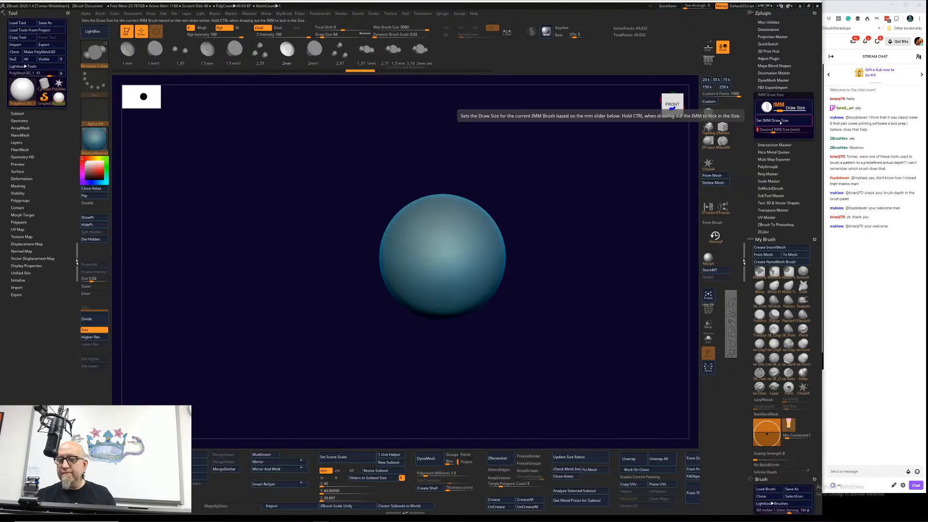
left_click(789, 121)
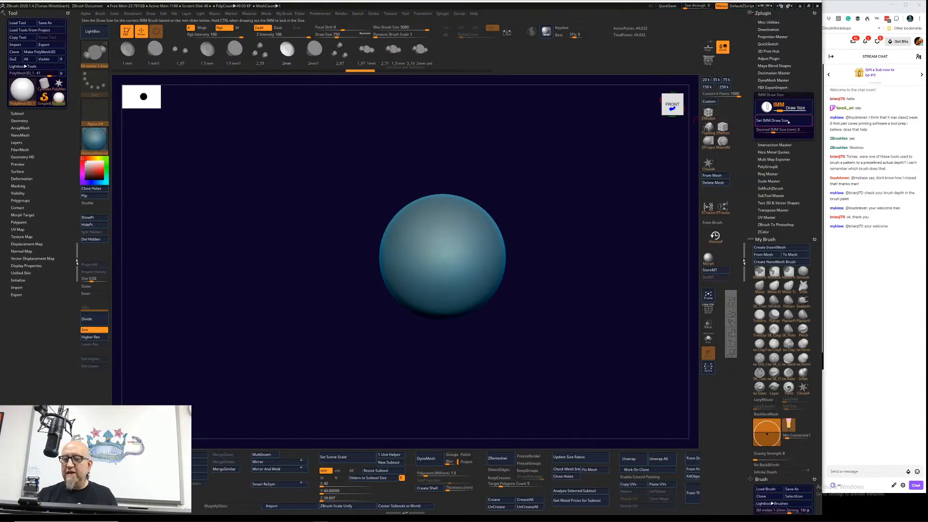
Step: Test a freehand gem near the sphere's top and undo it, and insert eight 3 mm gems on the sphere's upper right
left_click(452, 225)
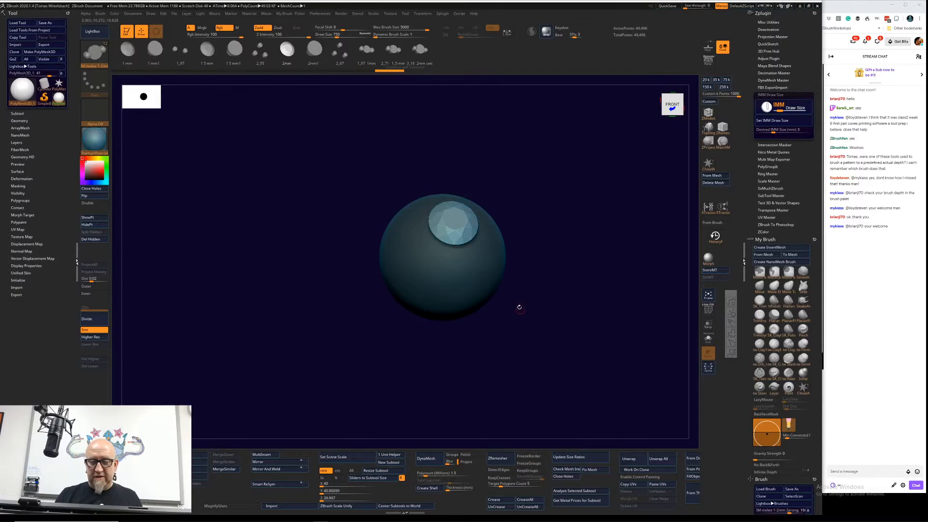
key("ctrl+z")
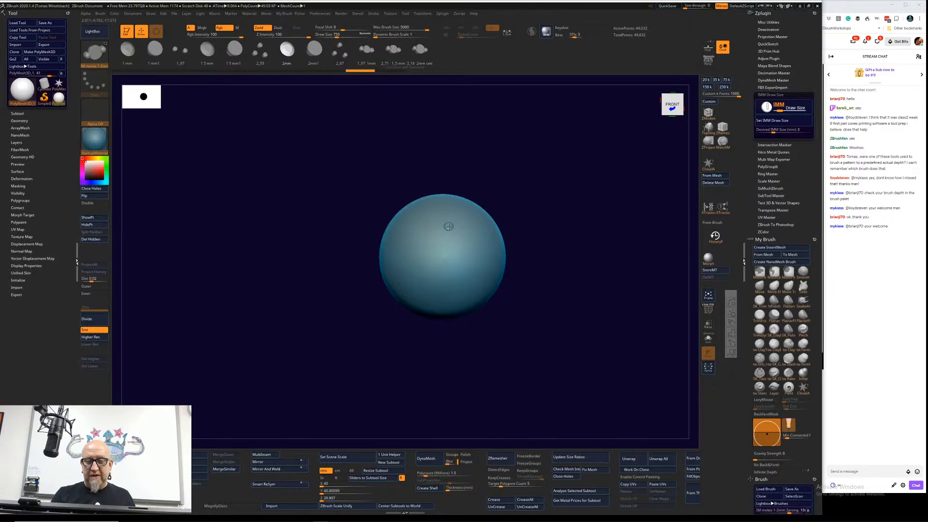
mouse_move(453, 231)
left_mouse_down("ctrl")
mouse_move(459, 240)
mouse_move(467, 227)
mouse_move(474, 244)
mouse_move(457, 260)
mouse_move(488, 249)
mouse_move(469, 268)
left_mouse_up("ctrl")
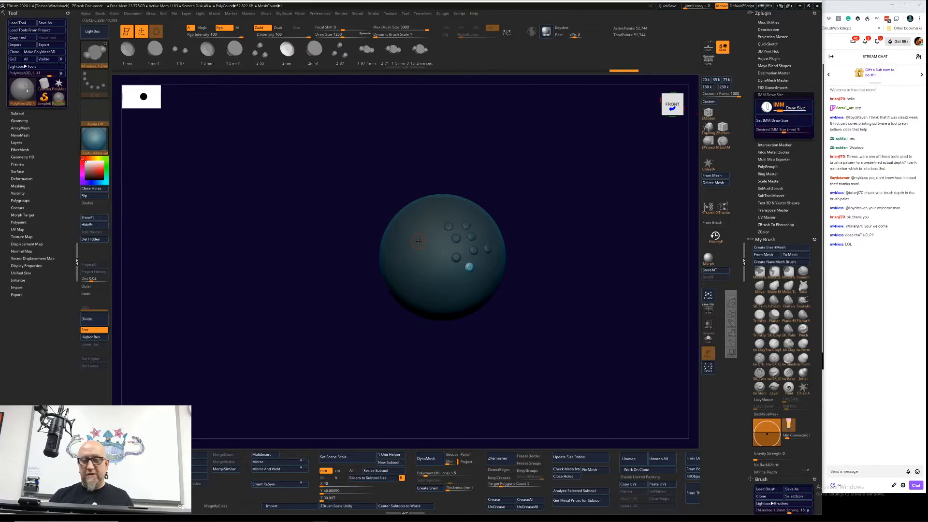
Step: Insert five gems at the 5 mm IMM size in an arc from the sphere's left side to its lower right, and collapse the plugin's settings
left_click_drag(420, 240, 436, 273)
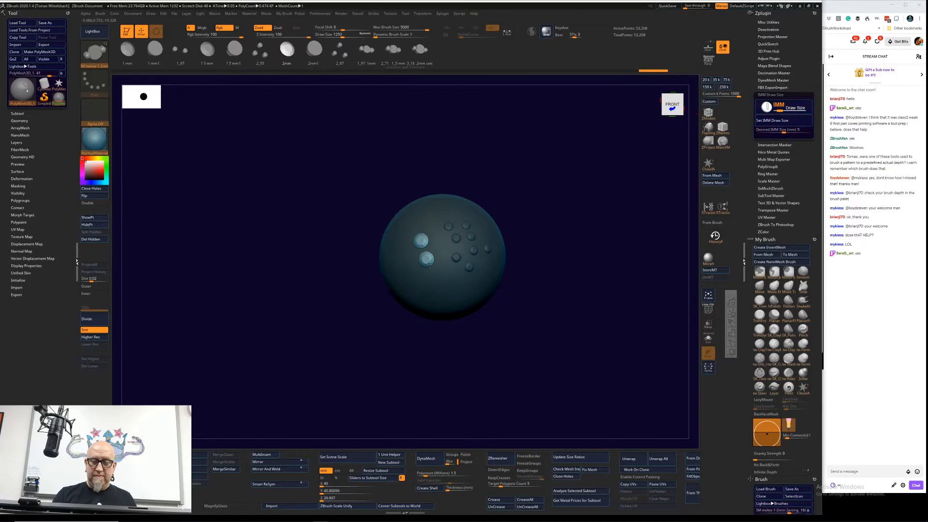
left_click(436, 273)
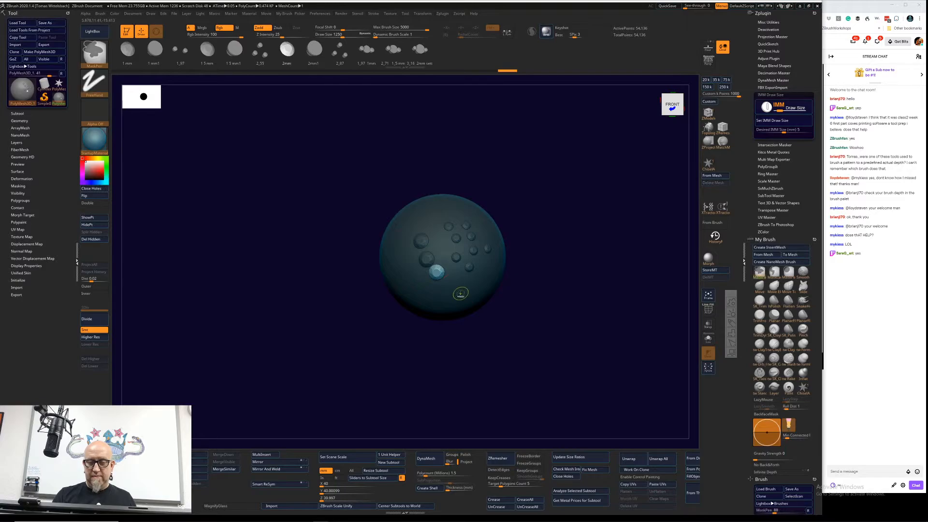
left_click_drag(454, 284, 462, 289)
left_click(477, 284)
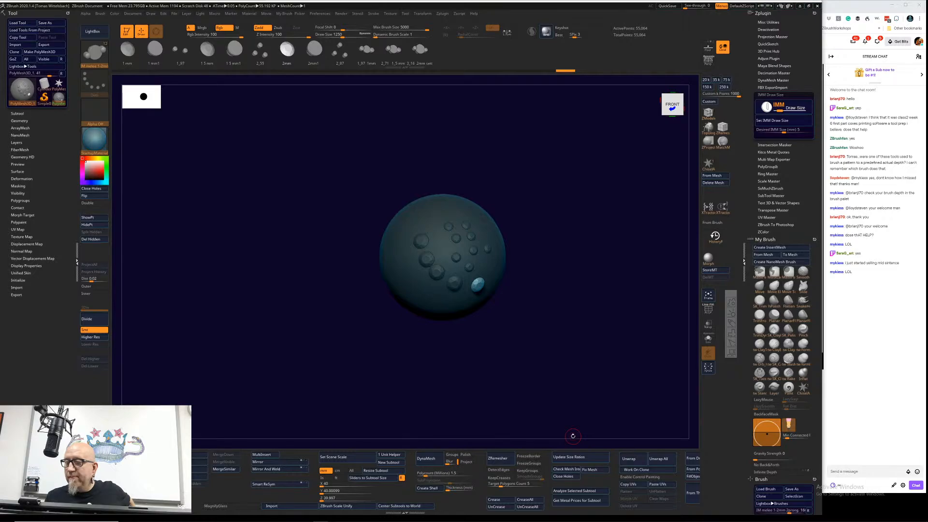
left_click(787, 94)
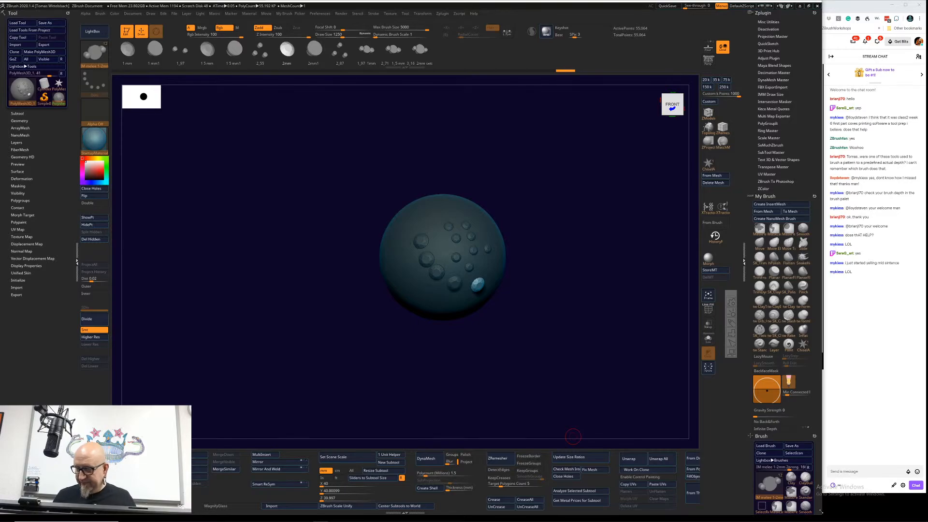
Step: Switch to the Chrome browser and open pixologic.com in a new tab
key("super")
left_click(218, 516)
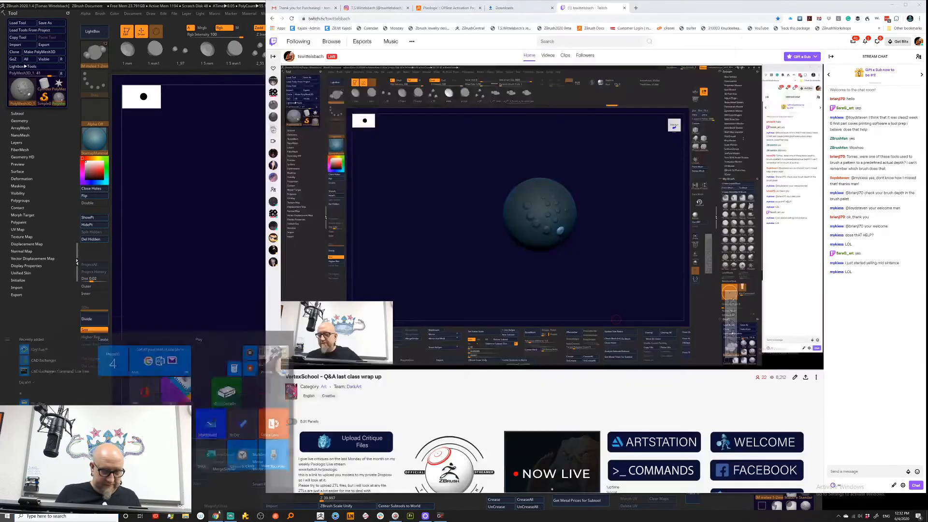
left_click(636, 8)
left_click(522, 19)
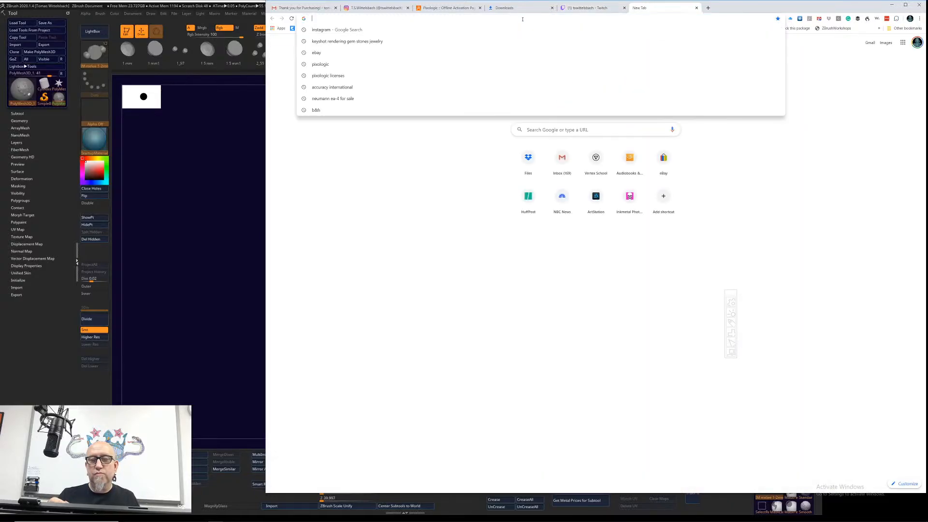
type("pi")
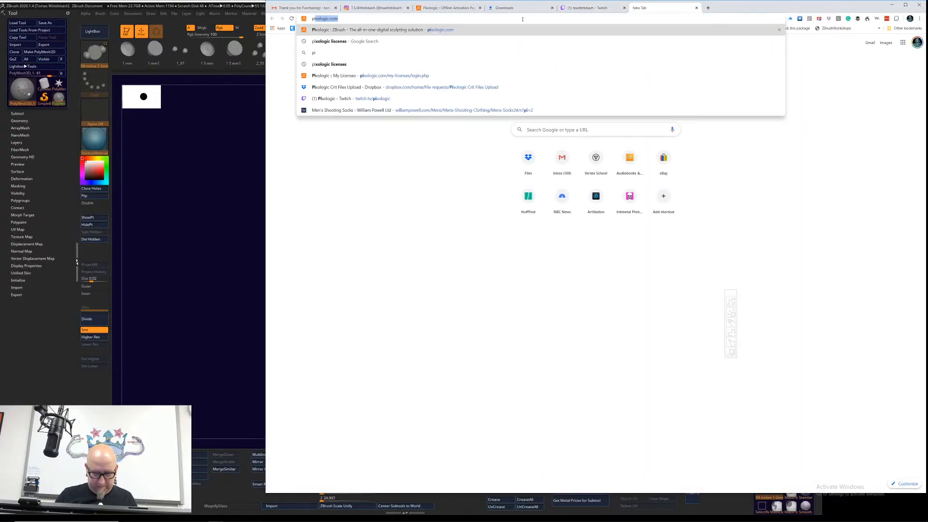
type("xolo")
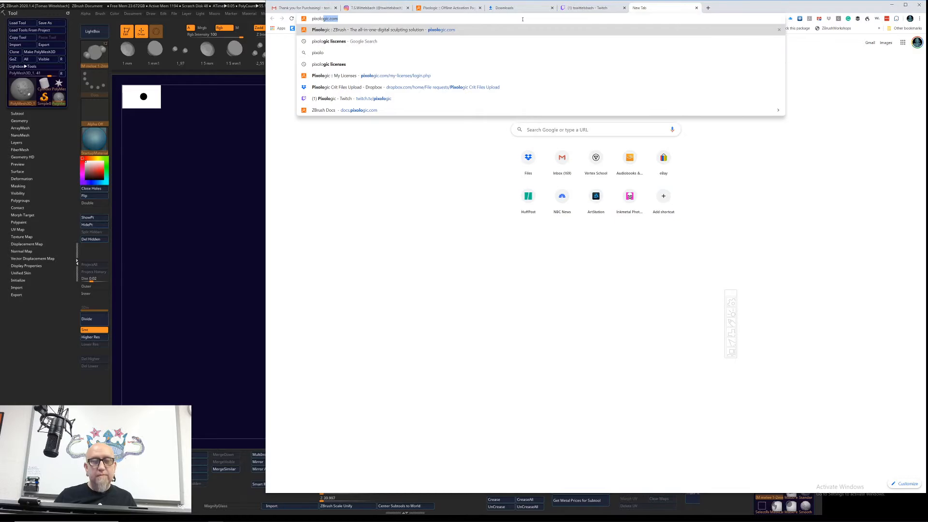
key("Return")
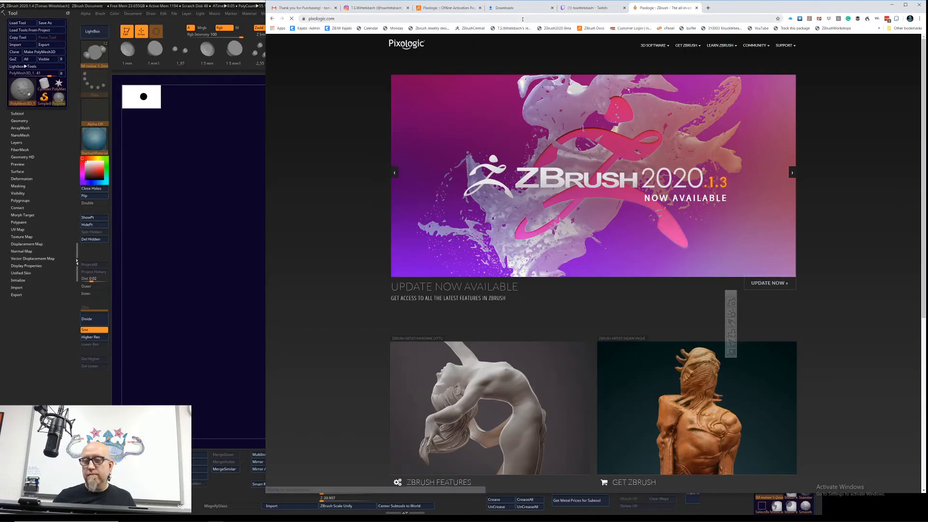
Step: Open the ZBrush Plugins page of the Pixologic Resource Center
mouse_move(786, 46)
left_click(797, 99)
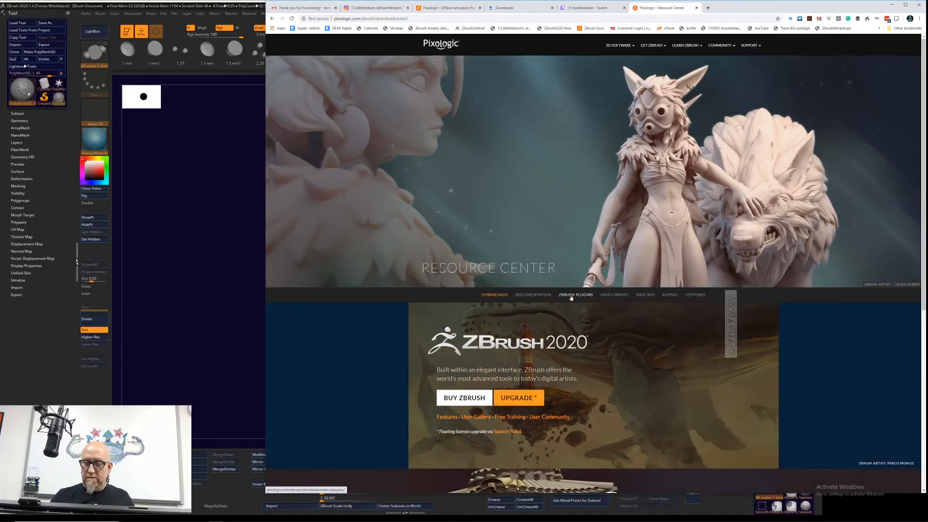
left_click(575, 295)
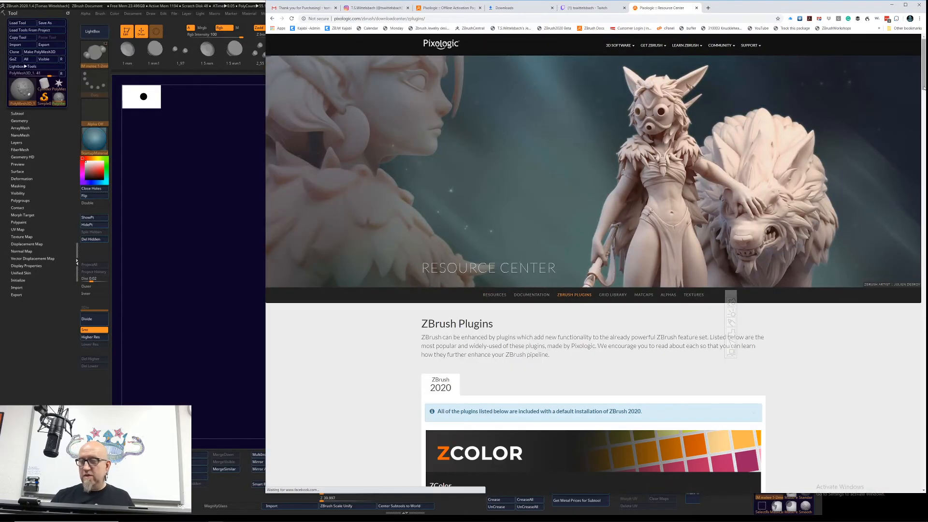
Step: Download the Layer Brush Depth and Quick Scaler plugins, and open the options for the downloaded Quick Scaler file
mouse_move(923, 82)
left_mouse_down()
mouse_move(912, 220)
mouse_move(886, 328)
mouse_move(883, 320)
left_mouse_up()
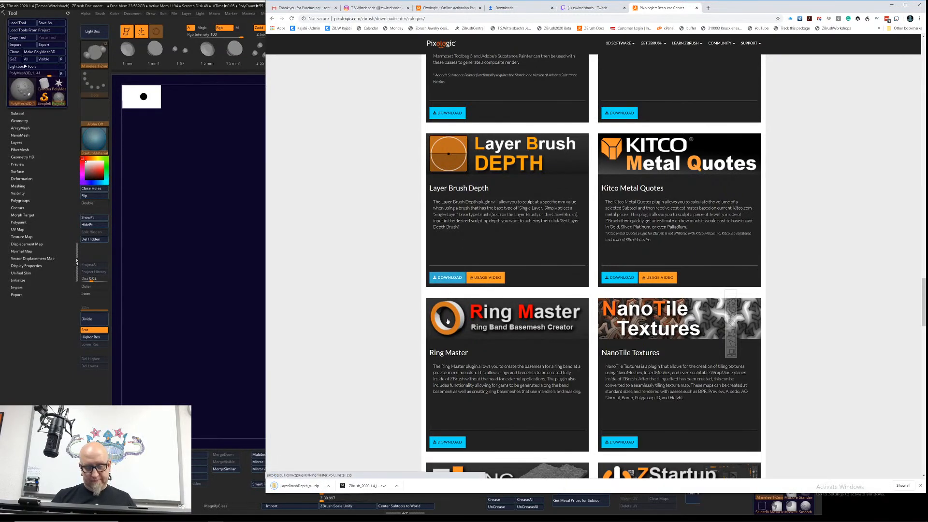
scroll(447, 321, "up", 5)
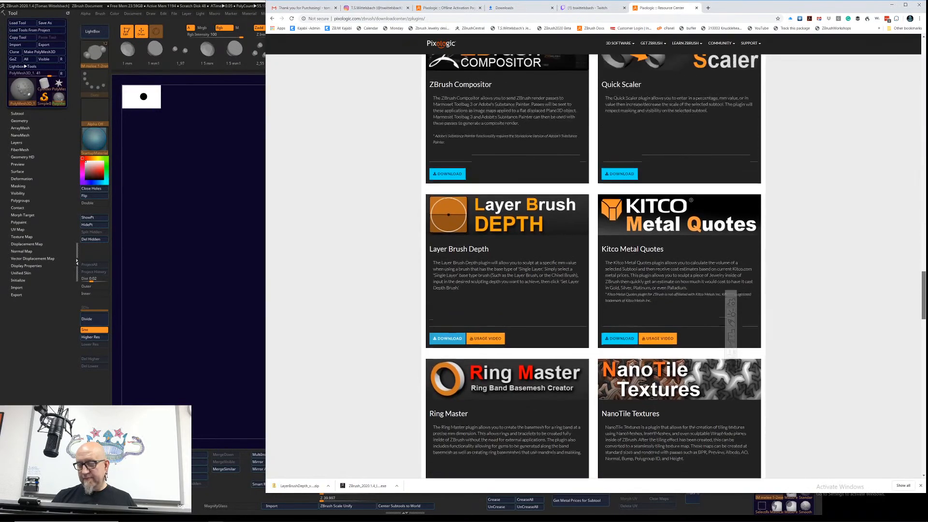
scroll(593, 265, "down", 2)
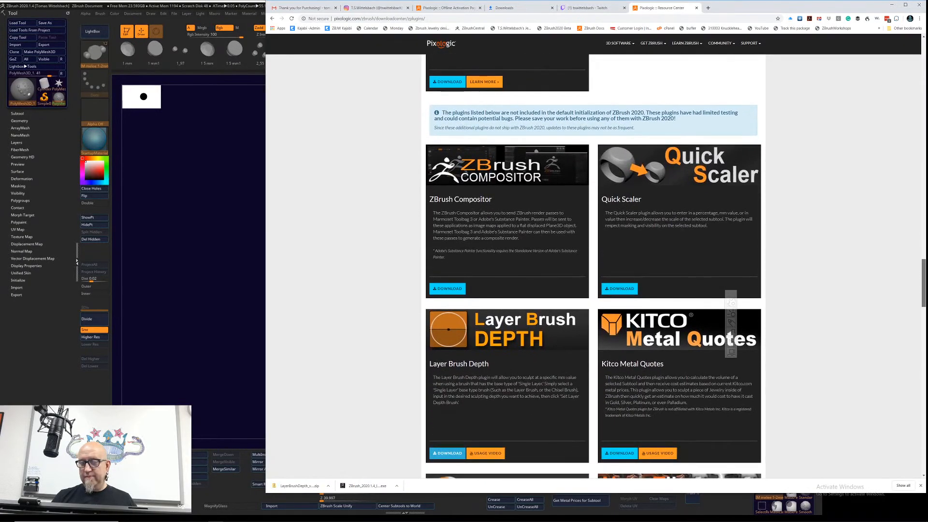
double_click(625, 289)
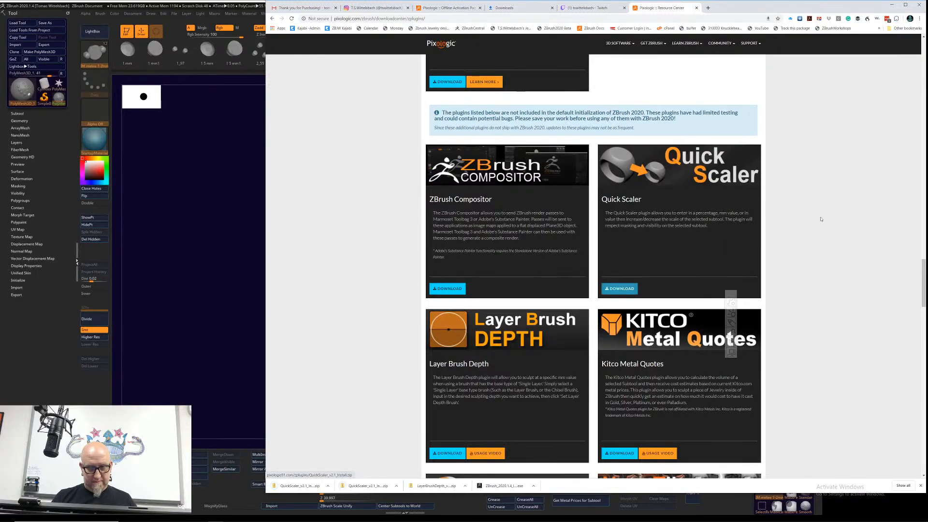
left_click_drag(924, 266, 914, 267)
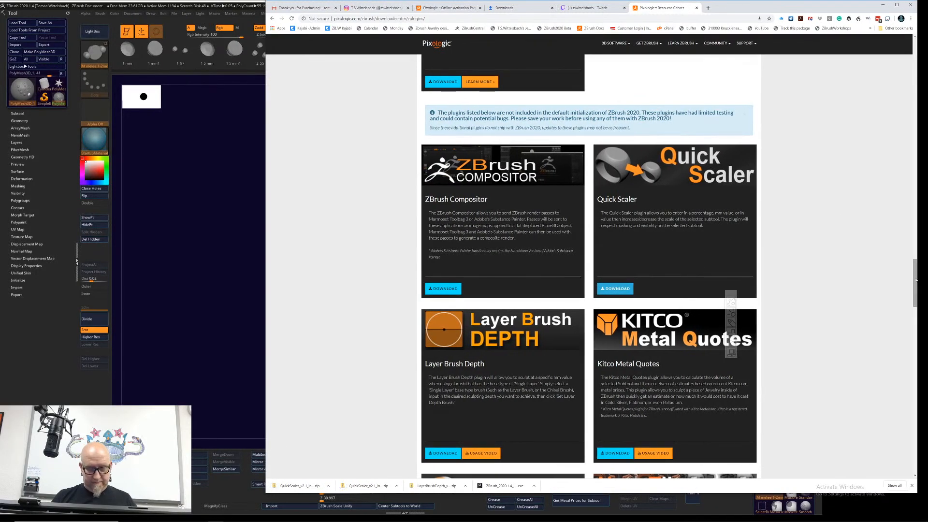
left_click(328, 486)
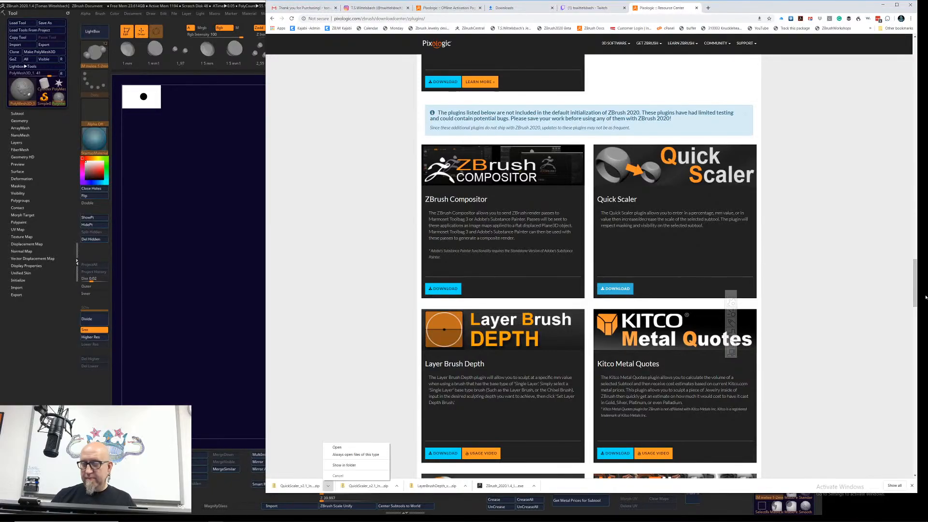
Step: Download the IMM Extractor and Turntabler plugins from the additional plugins list
left_click_drag(914, 292, 914, 382)
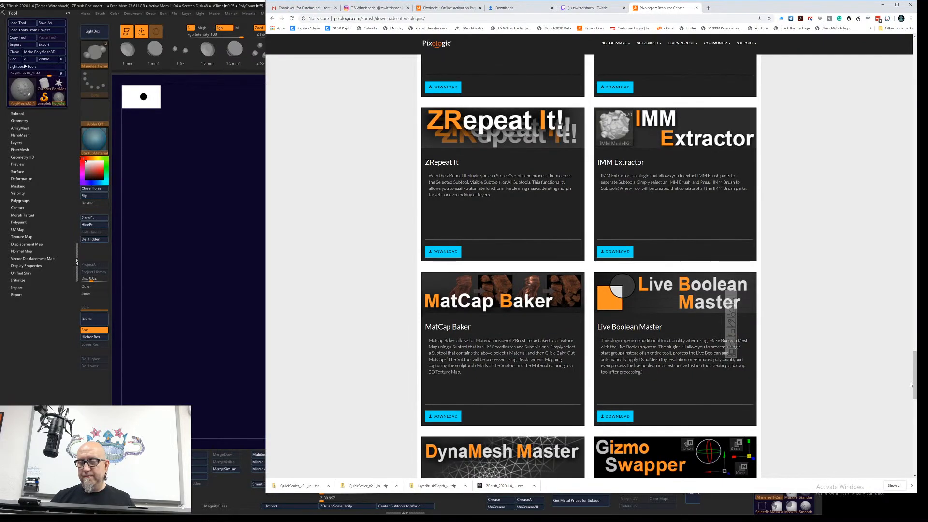
left_click(624, 252)
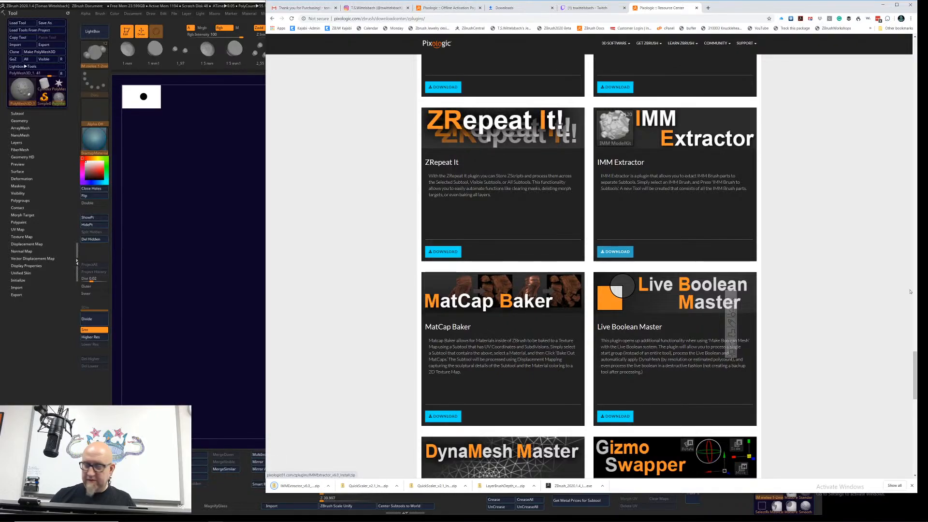
left_click_drag(916, 362, 914, 416)
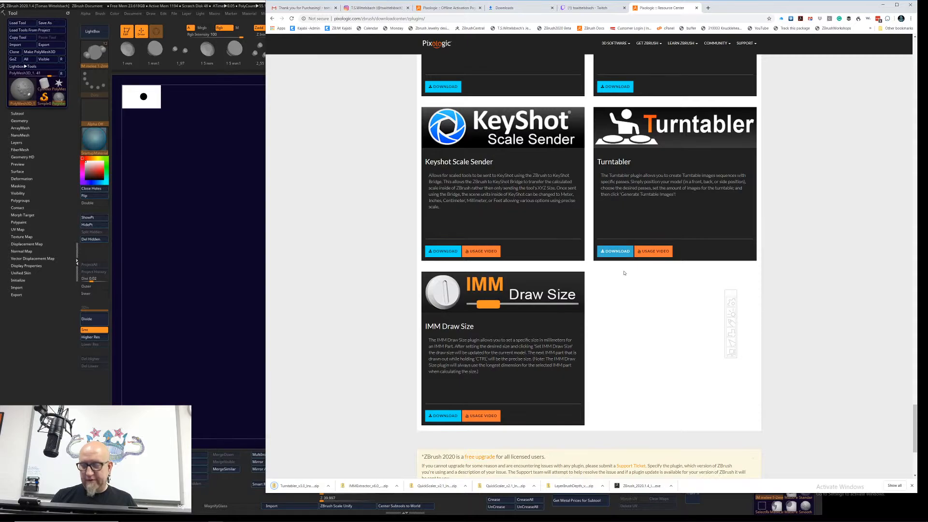
Step: Watch the Turntabler usage video, skipping the ad and jumping ahead through the image-sequence export to the end, and close the video
left_click(649, 251)
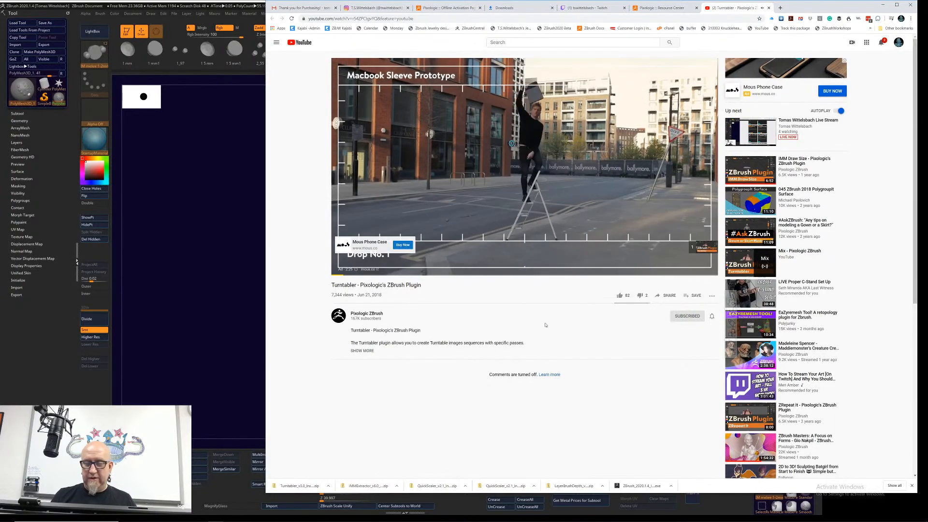
mouse_move(347, 276)
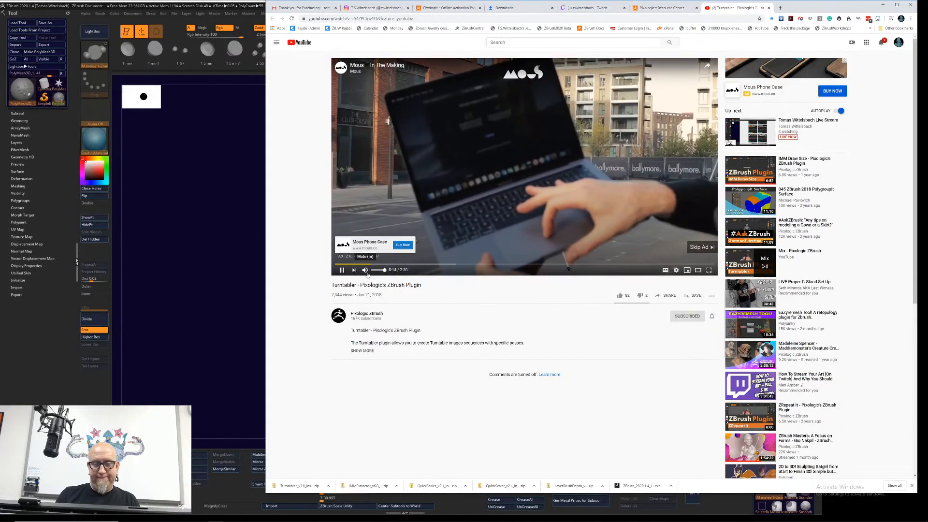
left_click(701, 246)
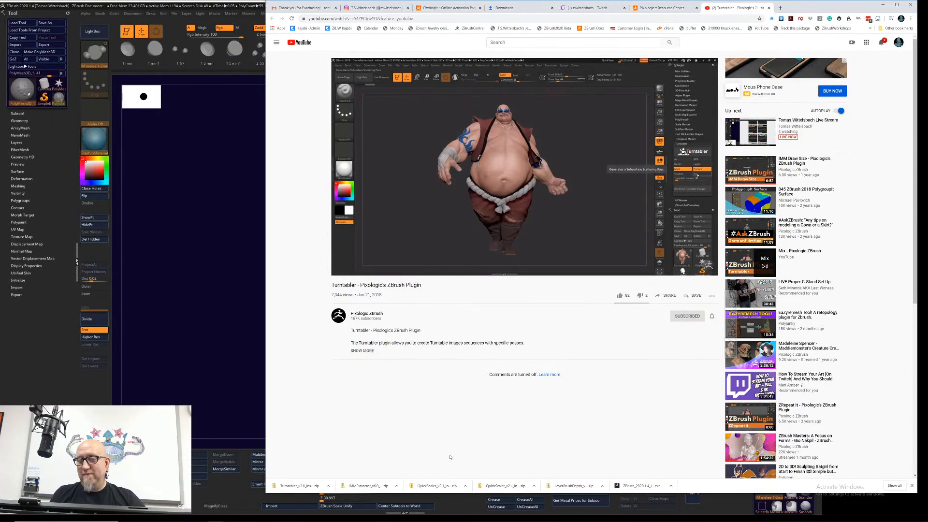
mouse_move(444, 270)
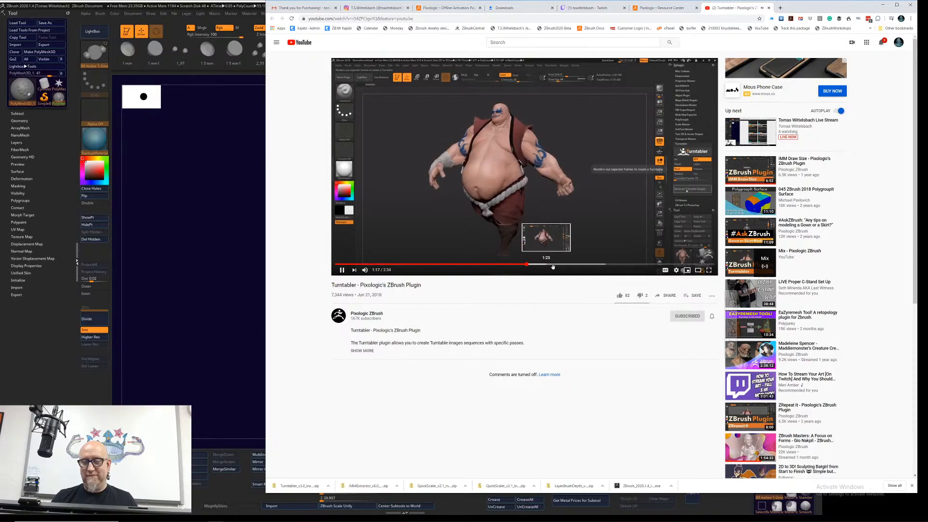
left_click(590, 265)
left_click(600, 265)
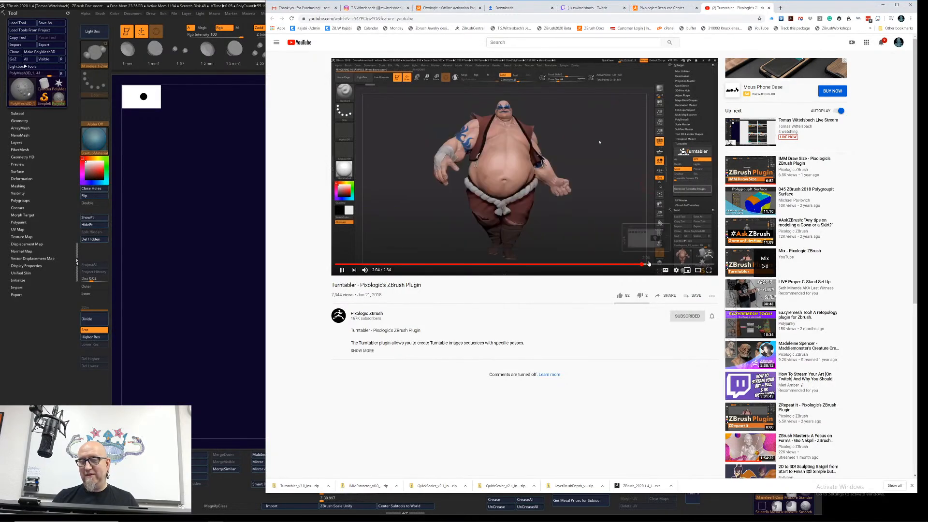
left_click(642, 265)
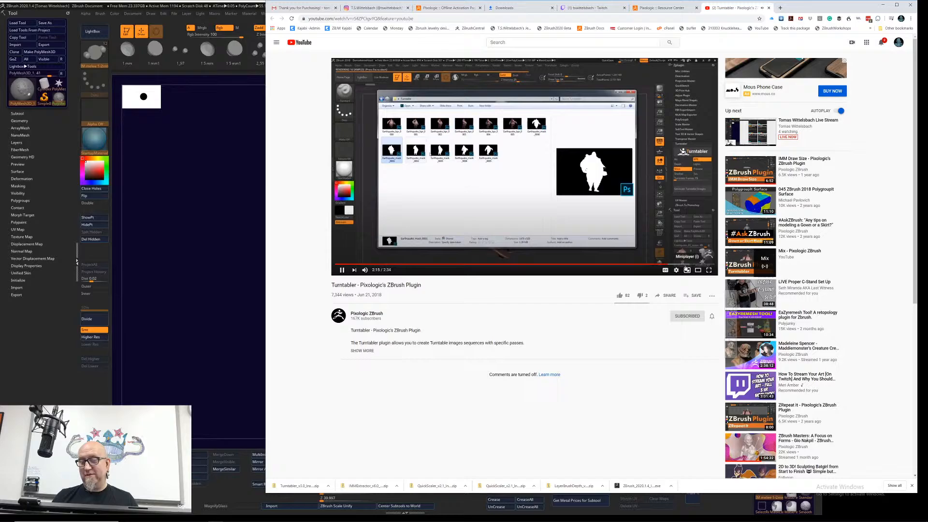
left_click(689, 265)
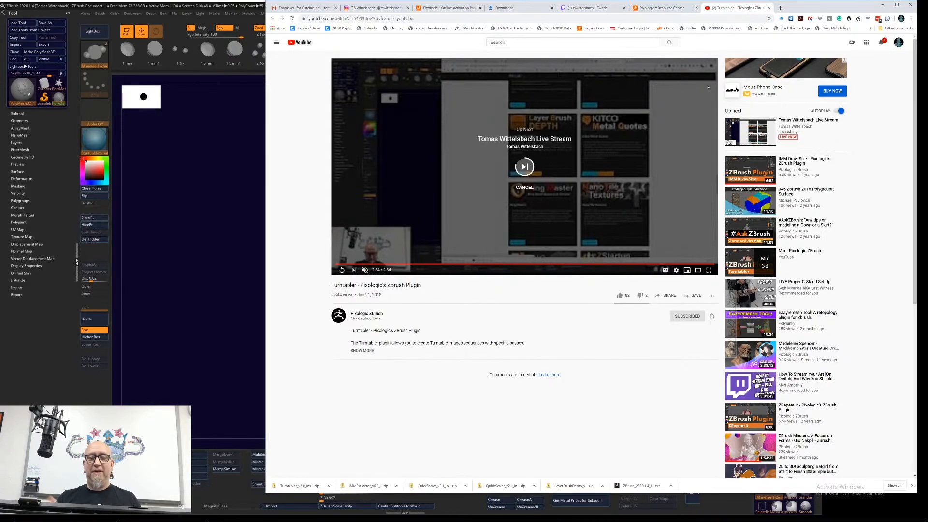
left_click(768, 8)
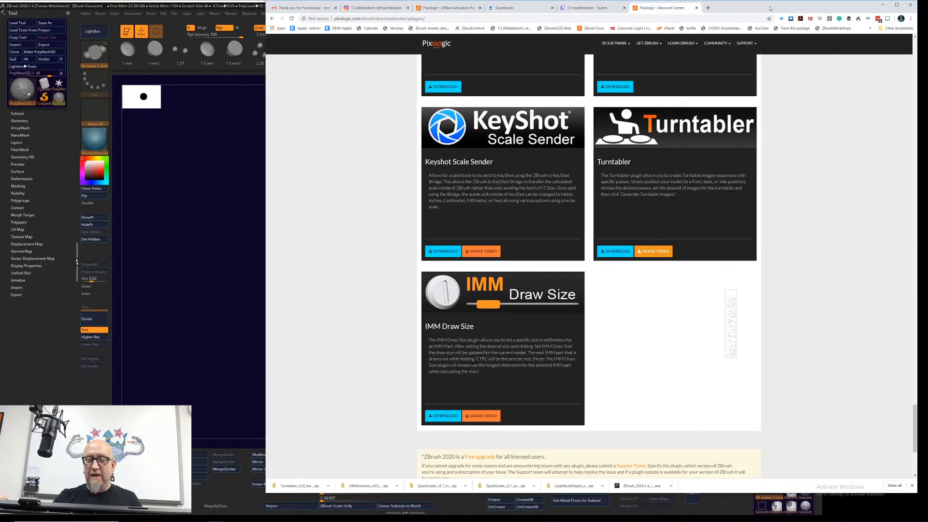
Step: Check the stream chat on the Twitch page for viewer questions, and return to the sphere in ZBrush
left_click(224, 376)
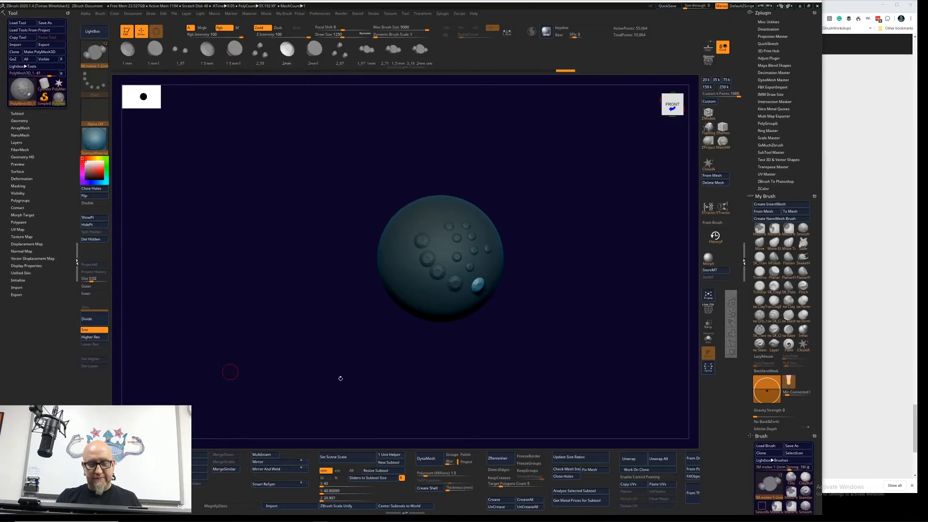
left_click(828, 149)
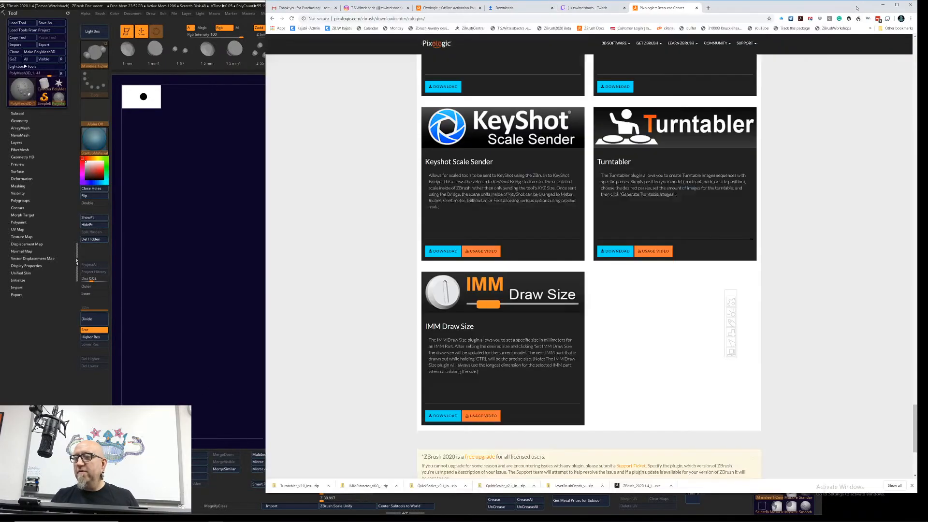
left_click(597, 8)
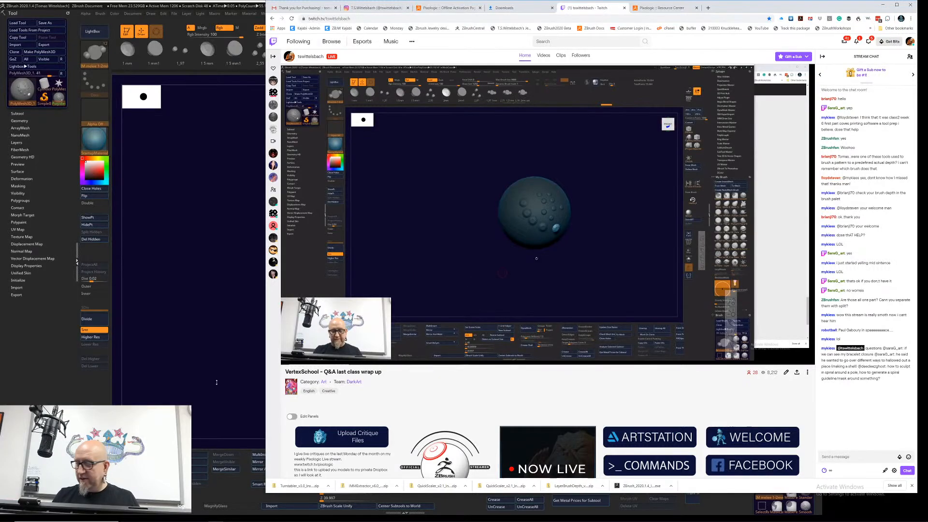
left_click(217, 382)
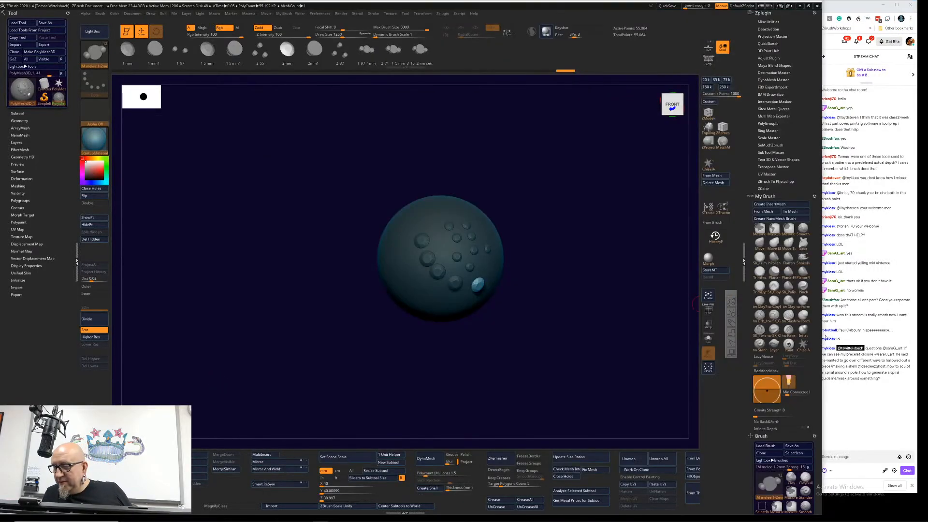
Step: Narrow the ZBrush window so more of the stream chat shows beside it, check the Twitch page, and return to ZBrush
mouse_move(822, 337)
left_mouse_down()
mouse_move(804, 338)
mouse_move(811, 338)
left_mouse_up()
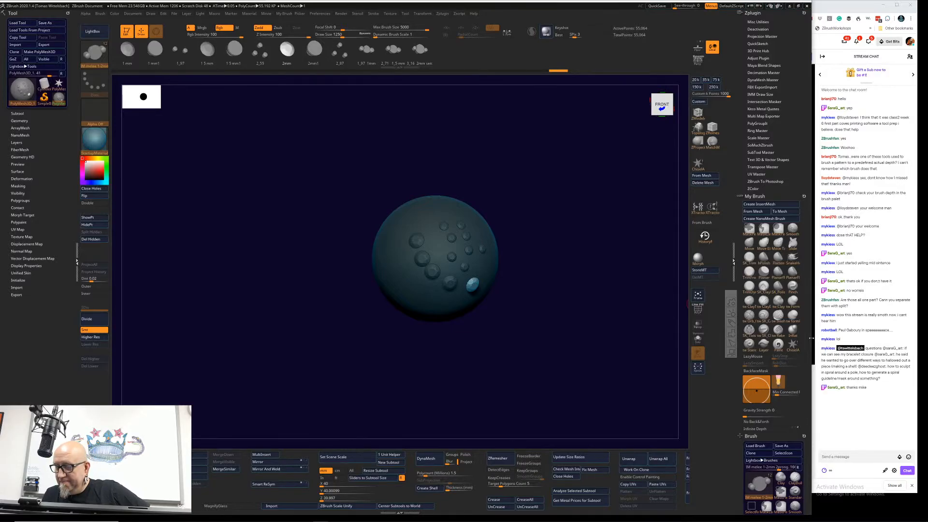
left_click(908, 330)
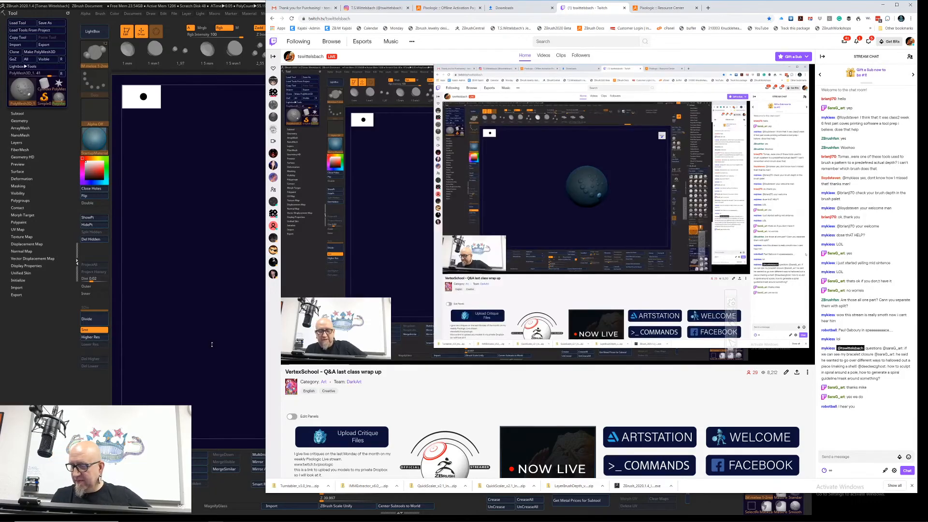
left_click(209, 350)
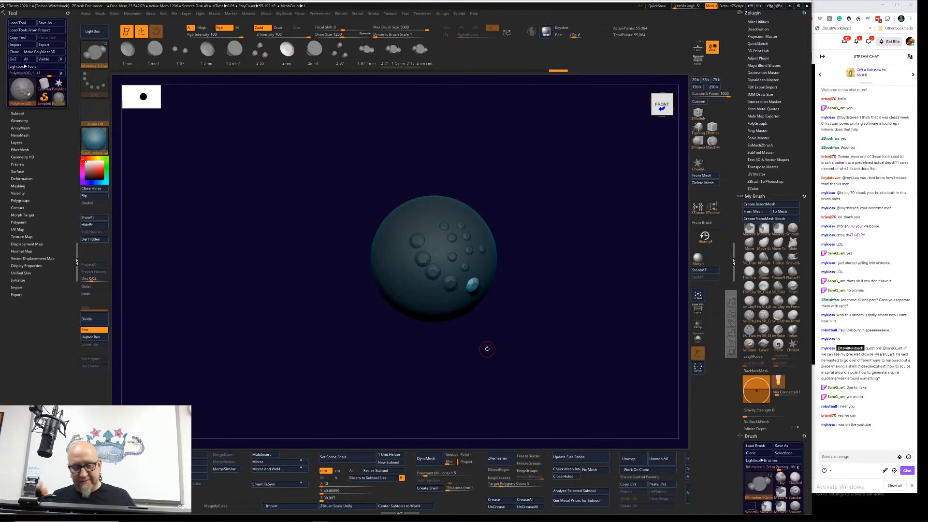
Step: Switch to Everything, search the computer for "buddha" files, and return to ZBrush
key("super")
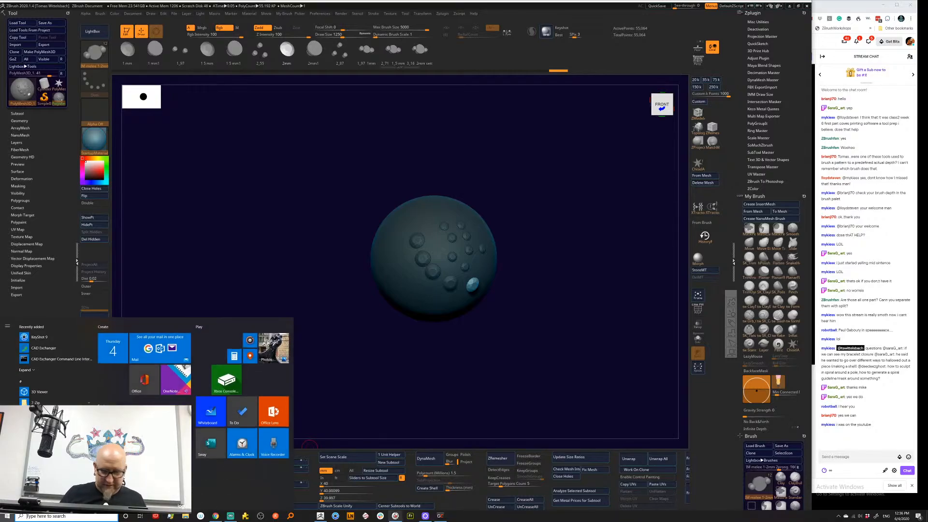
left_click(291, 515)
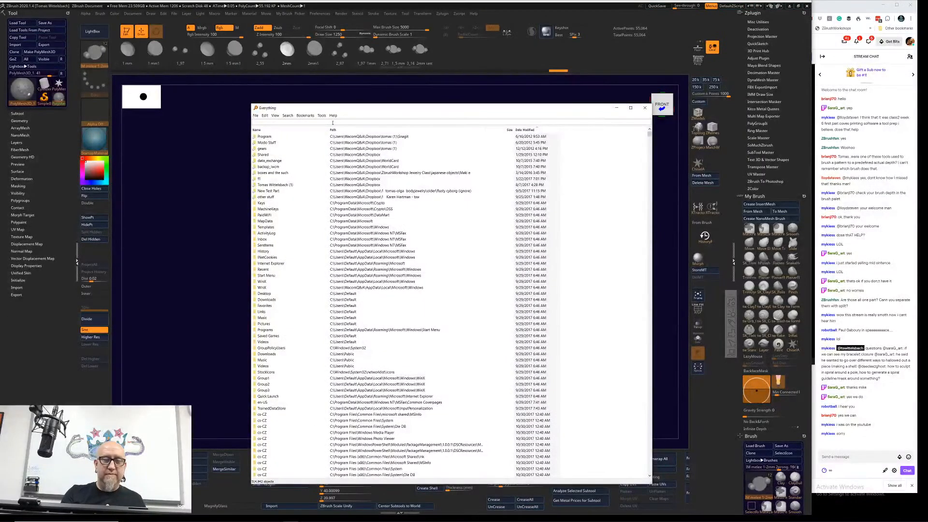
type("buddha")
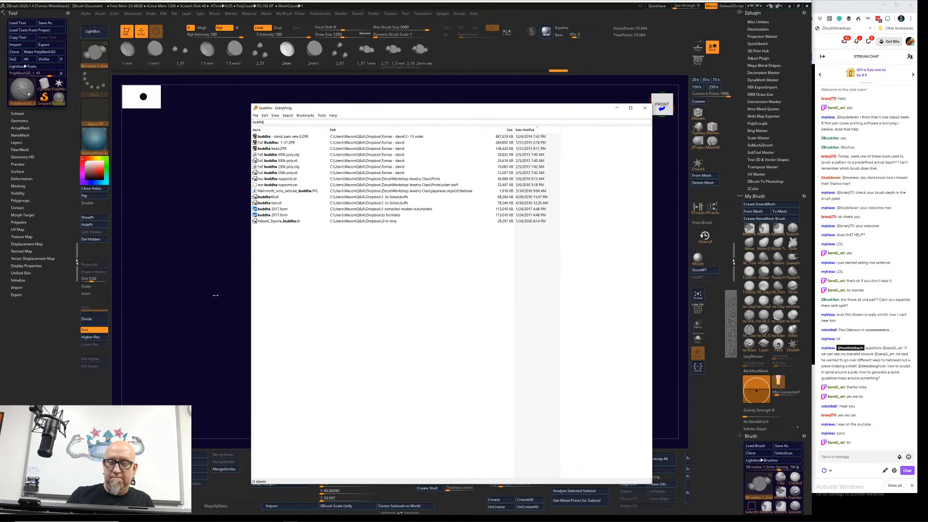
left_click(215, 297)
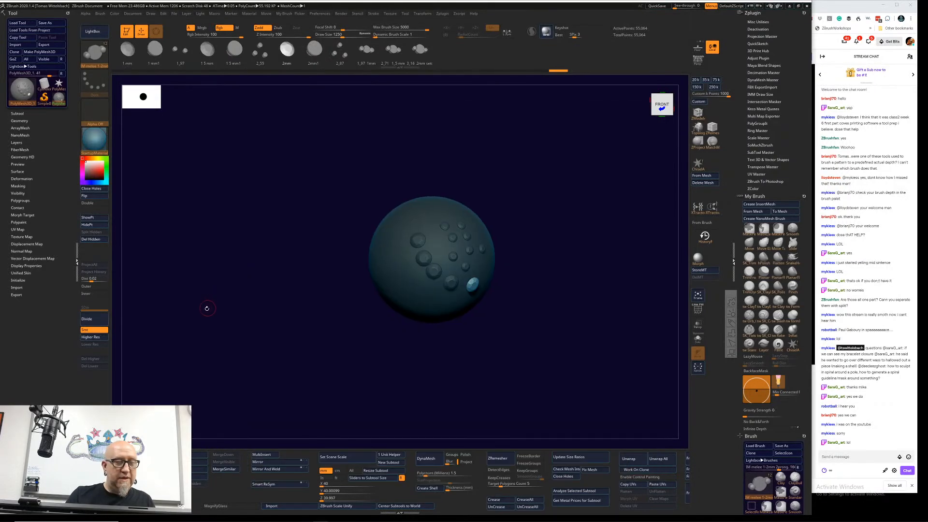
Step: Start a 3D mesh import and browse to the WacomQ&A user folder on the C: drive
left_click(290, 506)
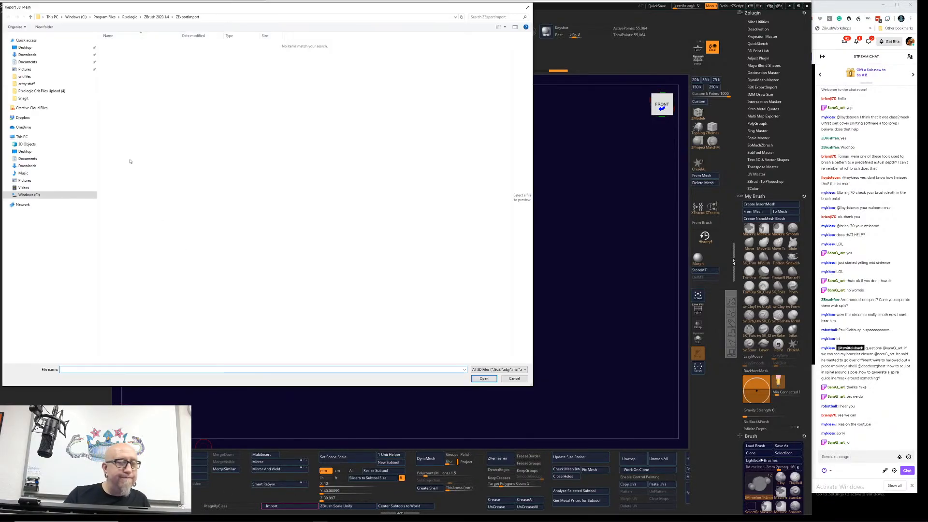
left_click(65, 137)
left_click(157, 96)
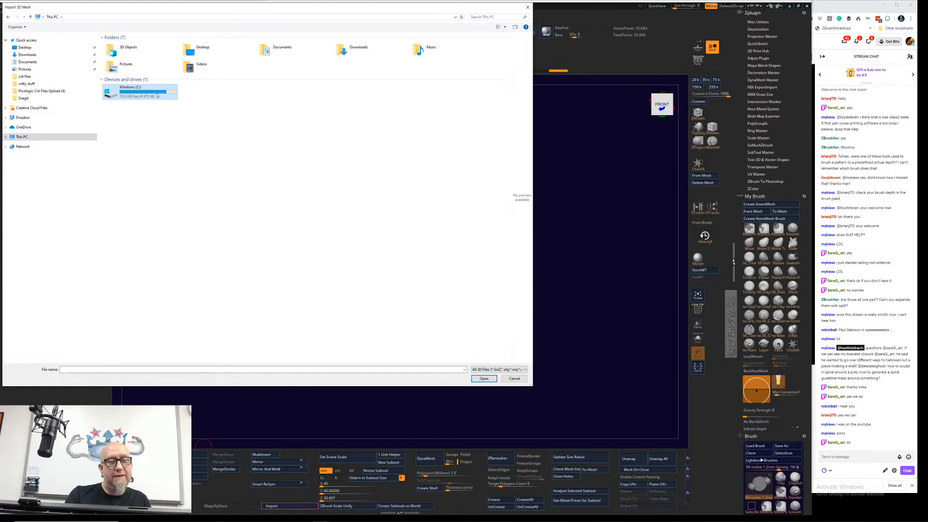
double_click(157, 96)
double_click(145, 69)
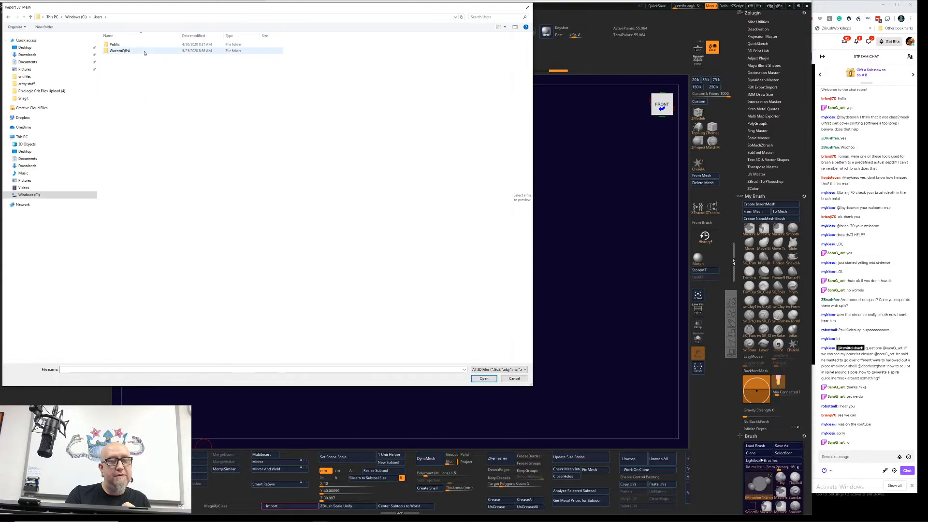
double_click(146, 51)
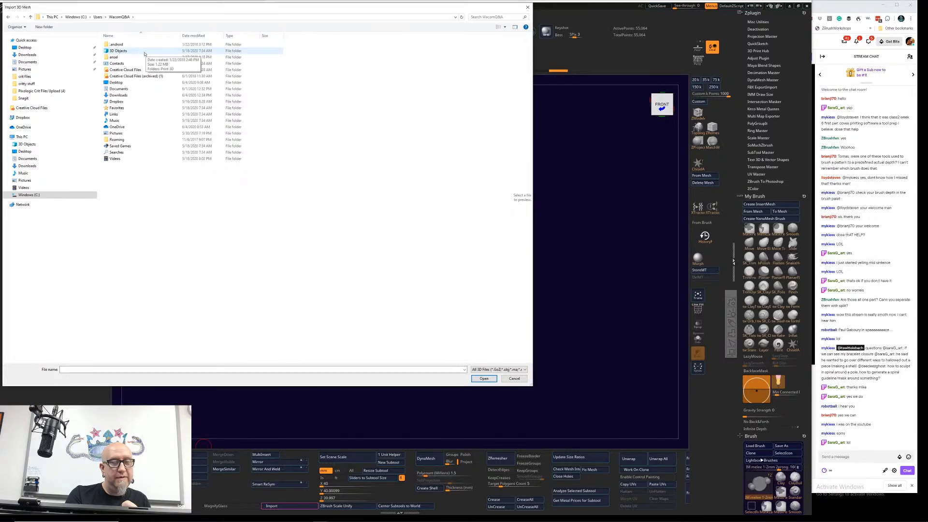
double_click(144, 91)
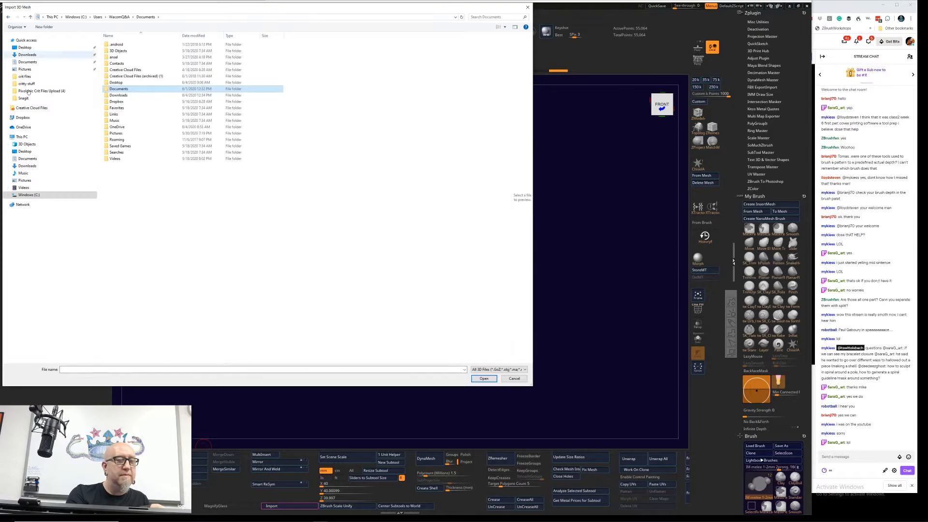
key("alt+Up")
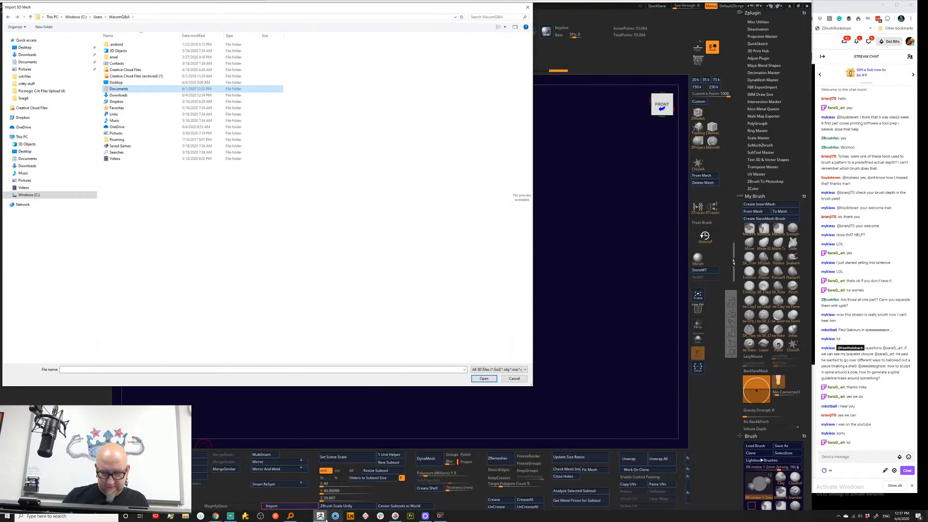
Step: Import Yakushi_Nyoria_buddha.stl from its Dropbox subfolder, close the file search, and frame the statue in the viewport
left_click(291, 516)
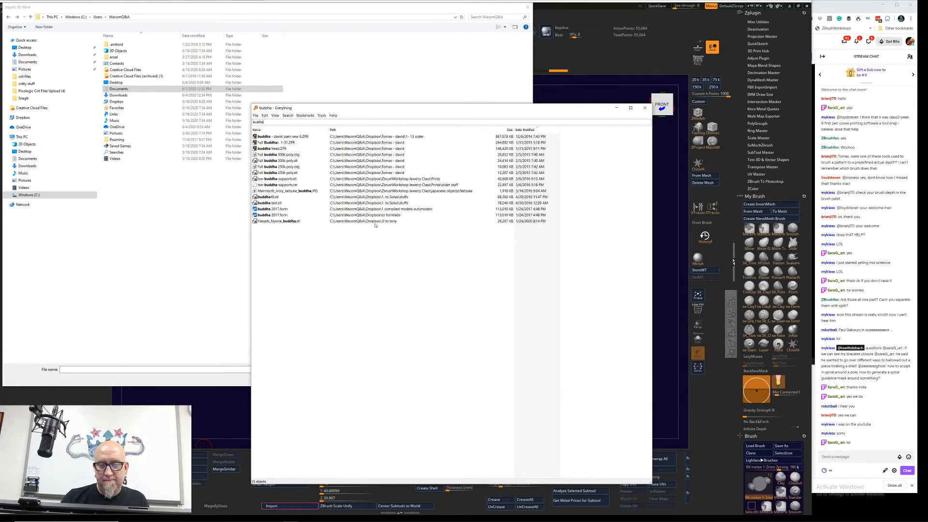
double_click(117, 102)
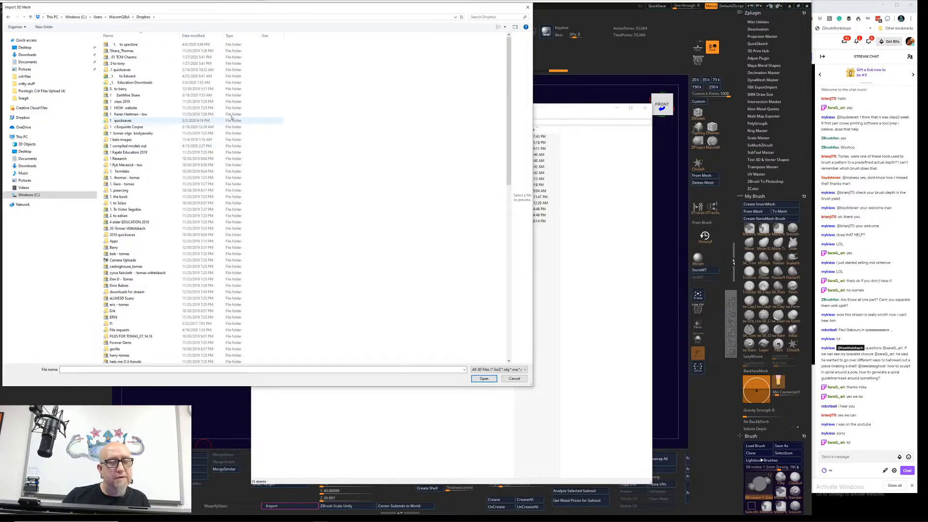
double_click(152, 63)
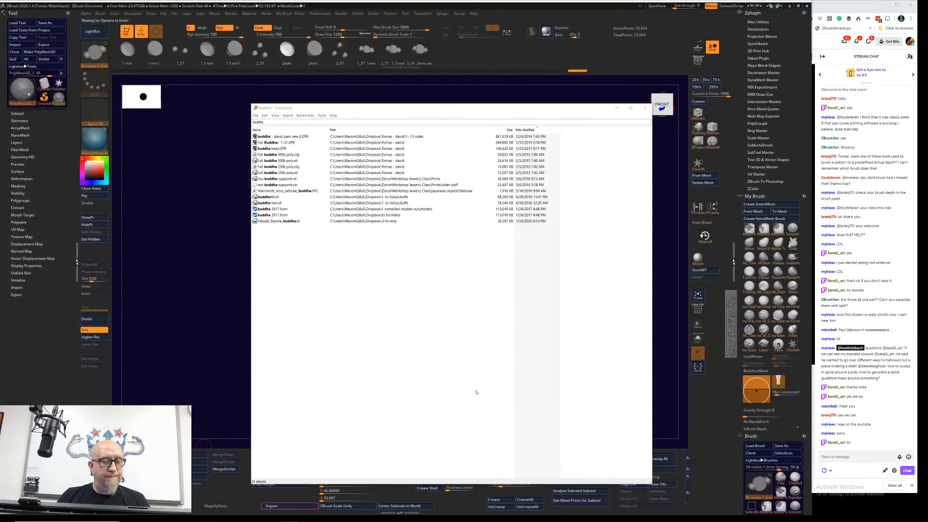
left_click(449, 317)
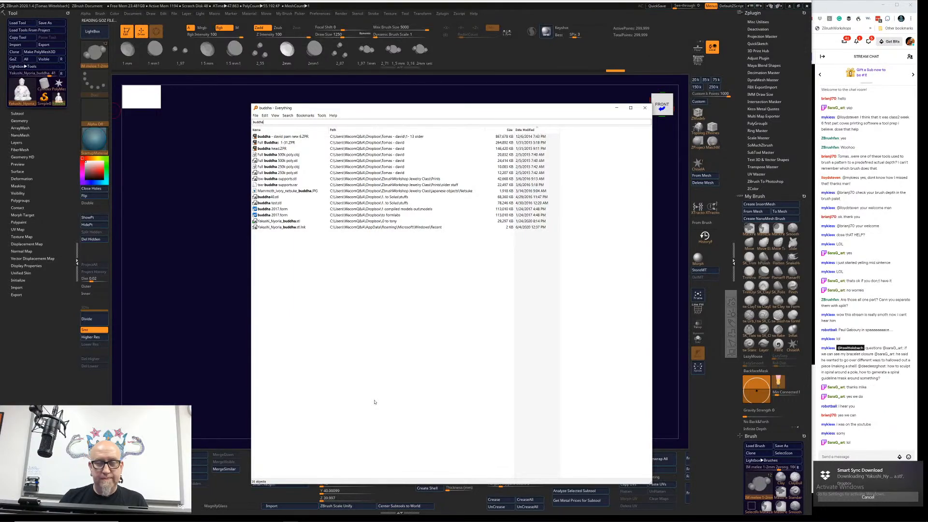
left_click(646, 109)
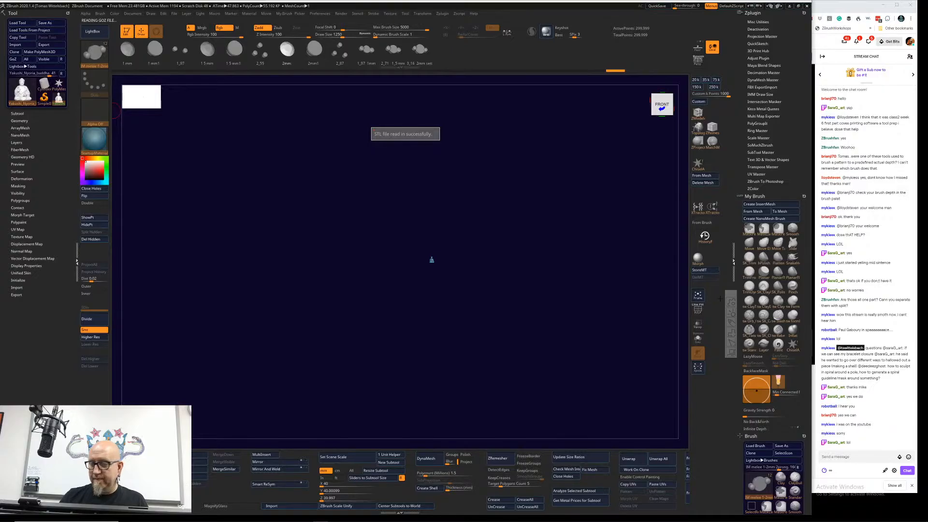
left_click(697, 293)
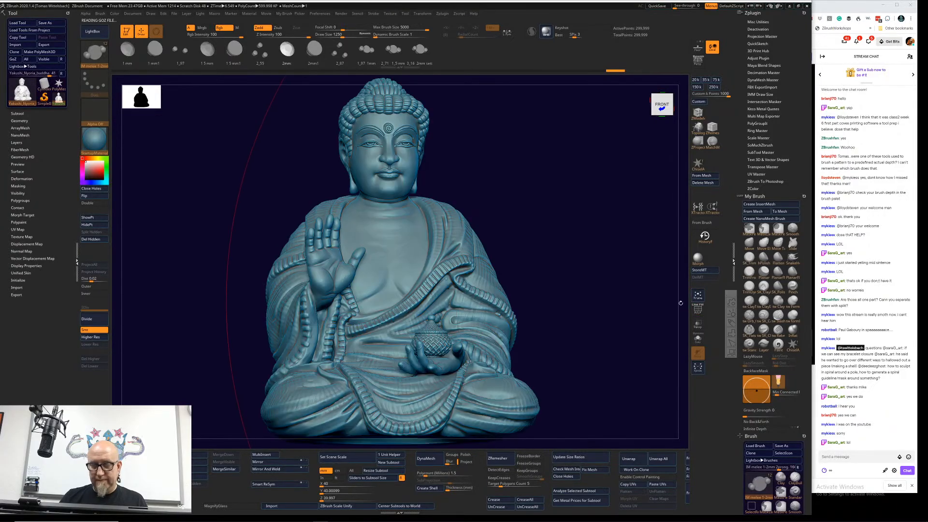
Step: Load the Buddha's dimensions into the scene size sliders and set the brush draw size to 104
left_click(372, 478)
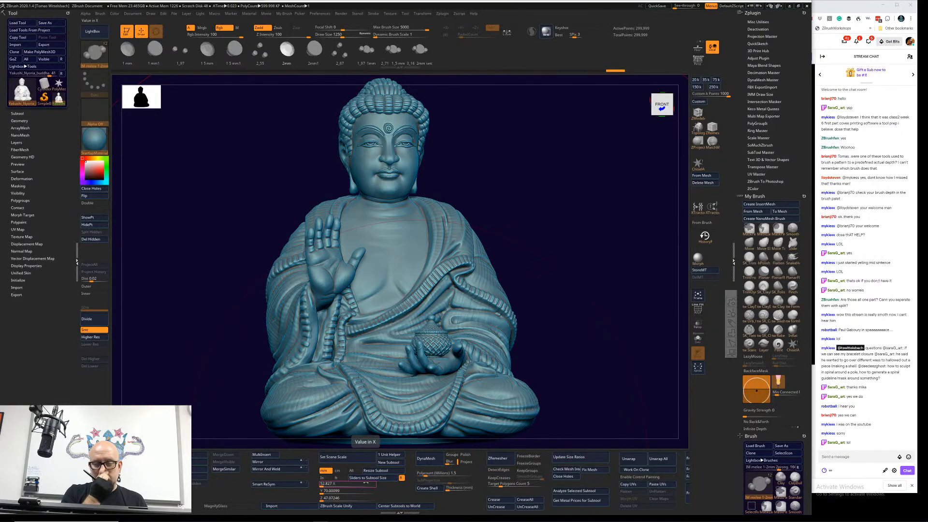
key("space")
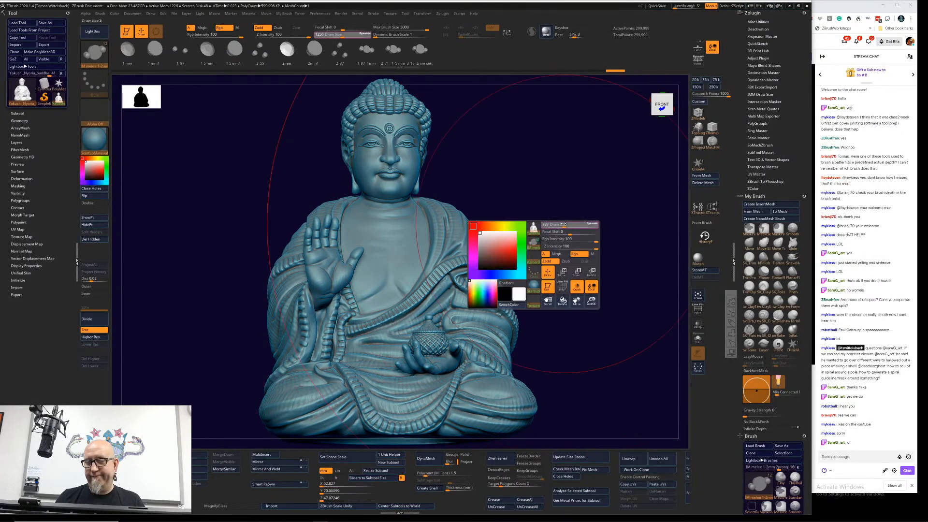
left_click_drag(563, 224, 546, 223)
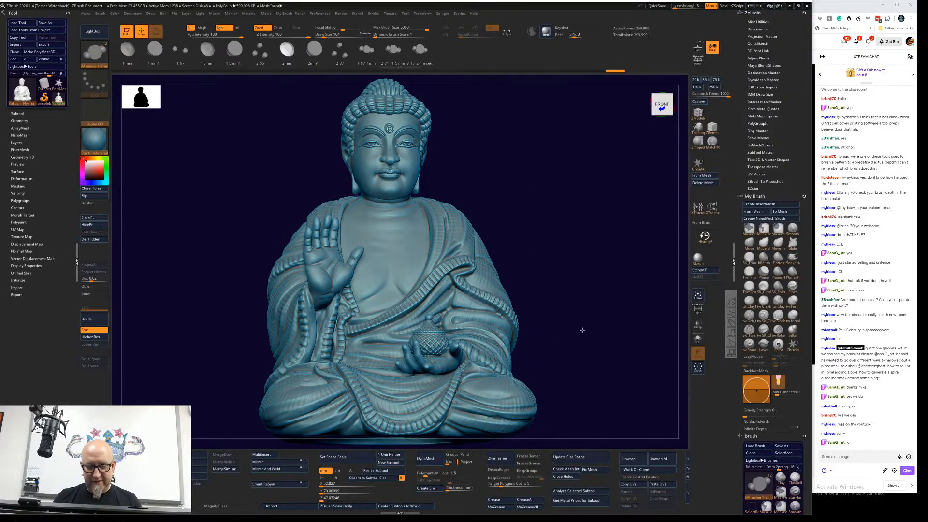
Step: Duplicate the Buddha subtool while viewing the hollow statue from below
mouse_move(582, 330)
left_mouse_down()
mouse_move(582, 288)
mouse_move(566, 254)
left_mouse_up()
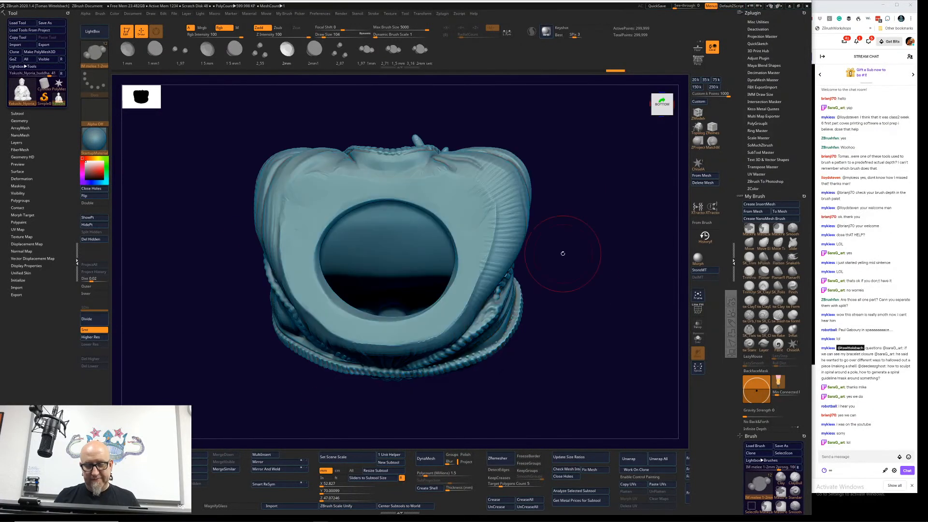
left_click(16, 113)
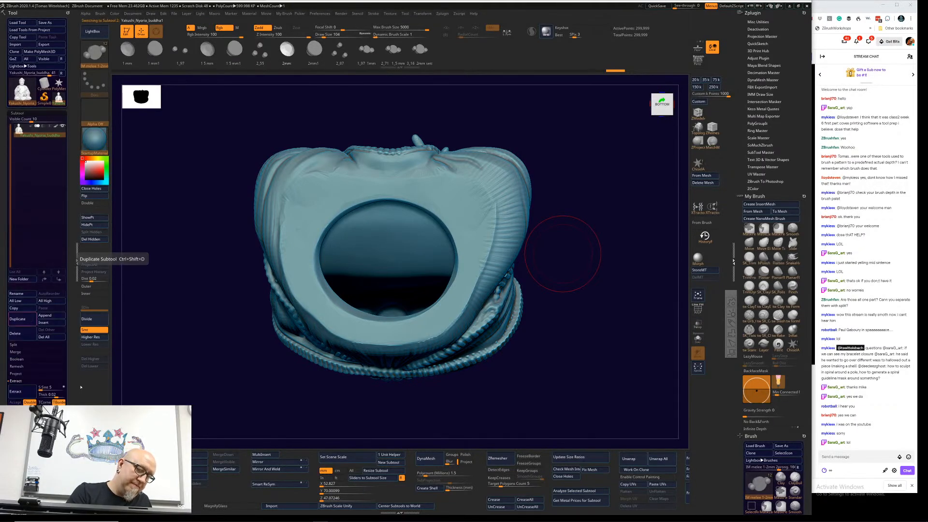
left_click(17, 319)
Step: Choose the Slide brush with Sculptris Pro, pull part of the duplicate's base hole rim inward, and enable X symmetry
left_click_drag(560, 275, 508, 211)
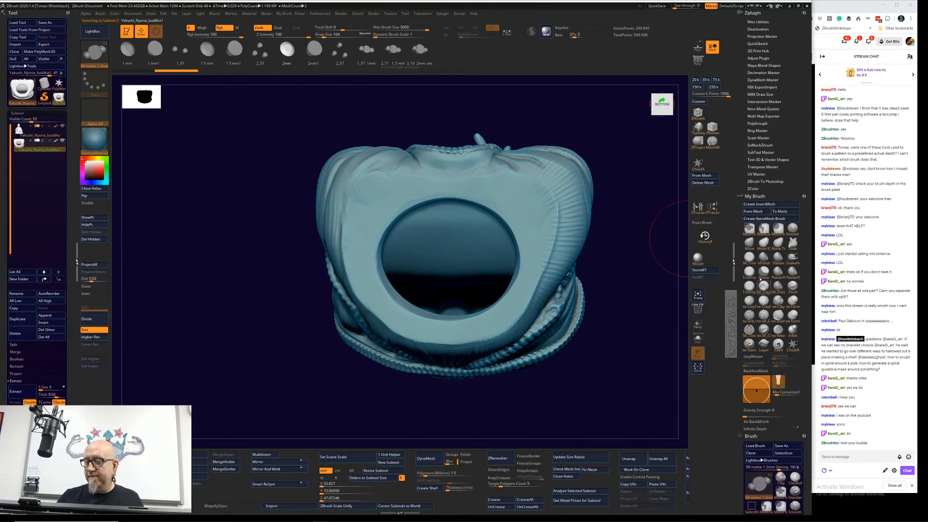
left_click(792, 243)
left_click(531, 32)
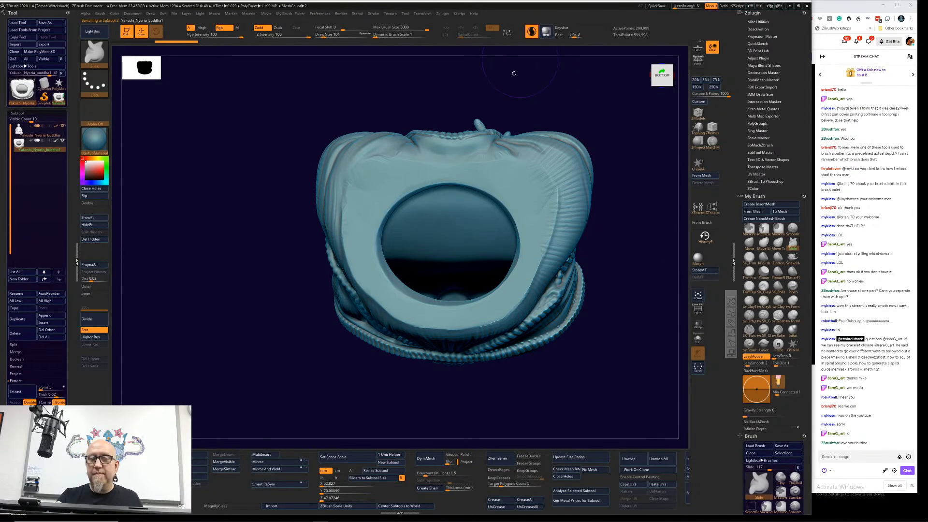
left_click_drag(495, 185, 478, 214)
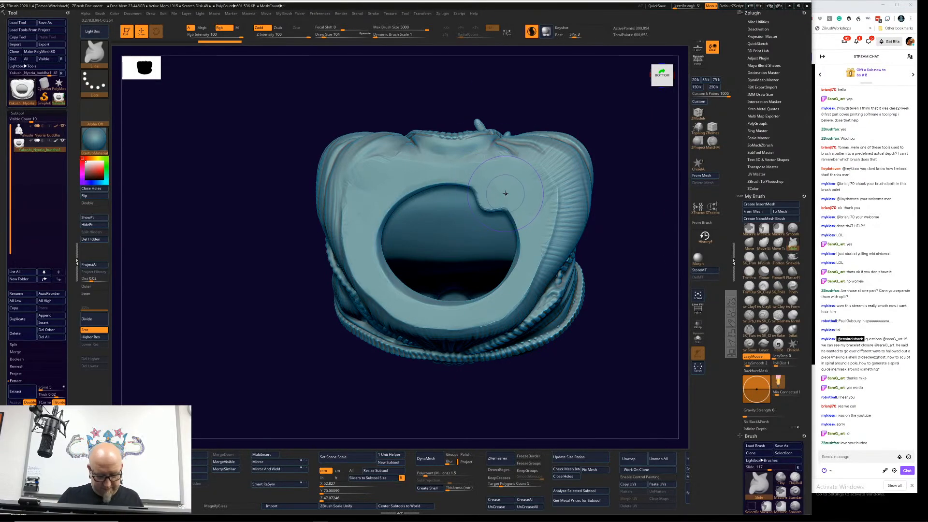
key("x")
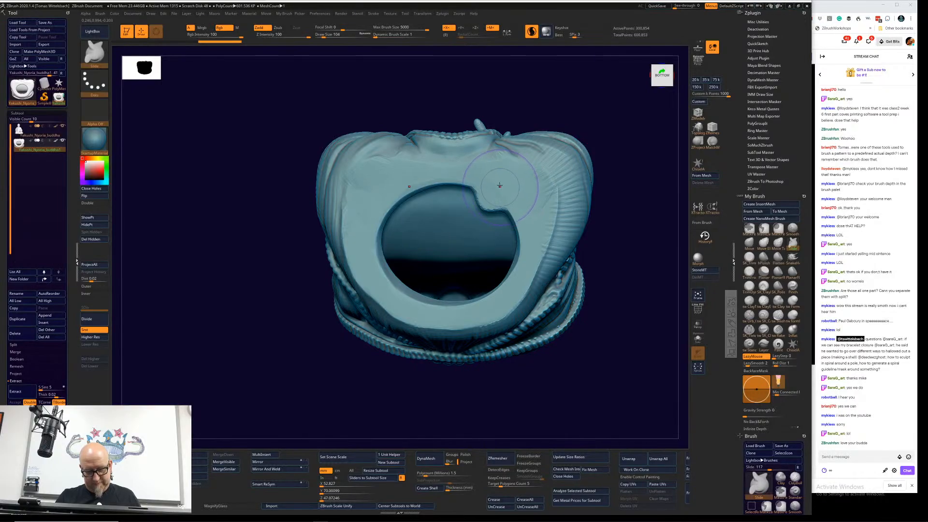
Step: Pull the rim of the duplicate's base hole inward with symmetrical strokes until only a narrow slit remains
mouse_move(502, 189)
left_mouse_down()
mouse_move(494, 214)
mouse_move(459, 205)
left_mouse_up()
mouse_move(485, 180)
left_mouse_down()
mouse_move(459, 214)
mouse_move(495, 224)
mouse_move(503, 243)
left_mouse_up()
mouse_move(366, 237)
left_mouse_down()
mouse_move(387, 250)
mouse_move(433, 221)
left_mouse_up()
left_click_drag(395, 290, 413, 268)
left_click_drag(414, 308, 431, 271)
left_click_drag(445, 312, 454, 267)
left_click_drag(461, 295, 465, 249)
left_click_drag(456, 205, 453, 245)
left_click_drag(426, 205, 428, 235)
mouse_move(408, 221)
left_mouse_down()
mouse_move(412, 260)
mouse_move(434, 259)
left_mouse_up()
left_click_drag(486, 228, 472, 243)
Step: Swell the slit's edges together with the Inflat brush, turning off Sculptris Pro for the final strokes
left_click(793, 332)
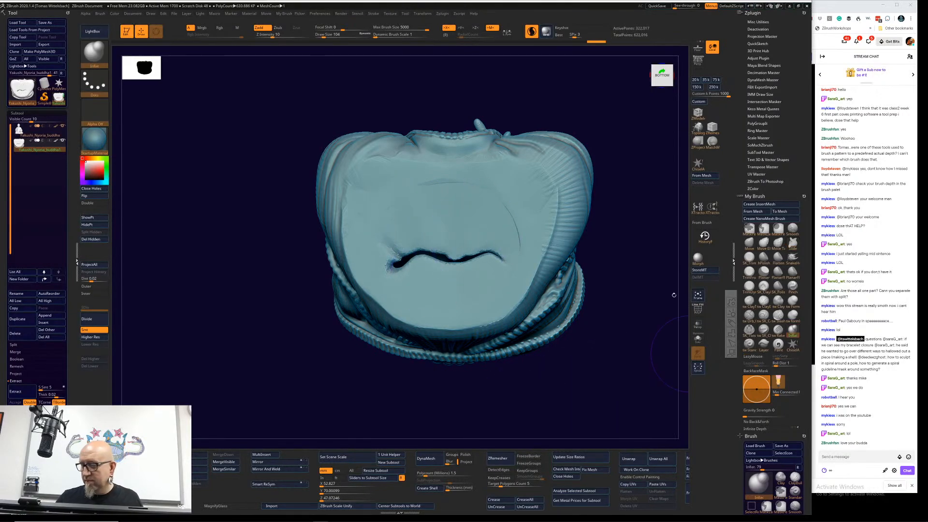
mouse_move(460, 253)
left_mouse_down()
mouse_move(454, 263)
mouse_move(485, 257)
left_mouse_up()
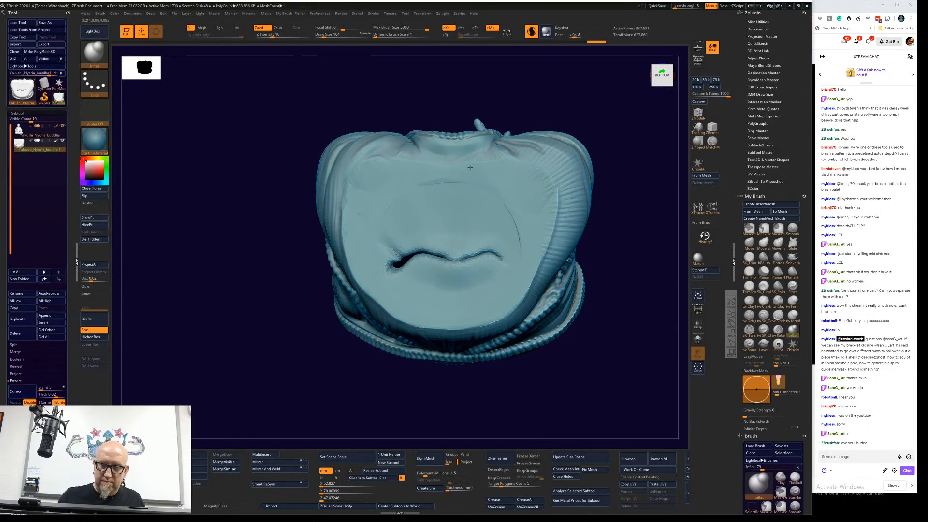
left_click(531, 31)
left_click_drag(416, 253, 399, 260)
left_click_drag(468, 265, 484, 264)
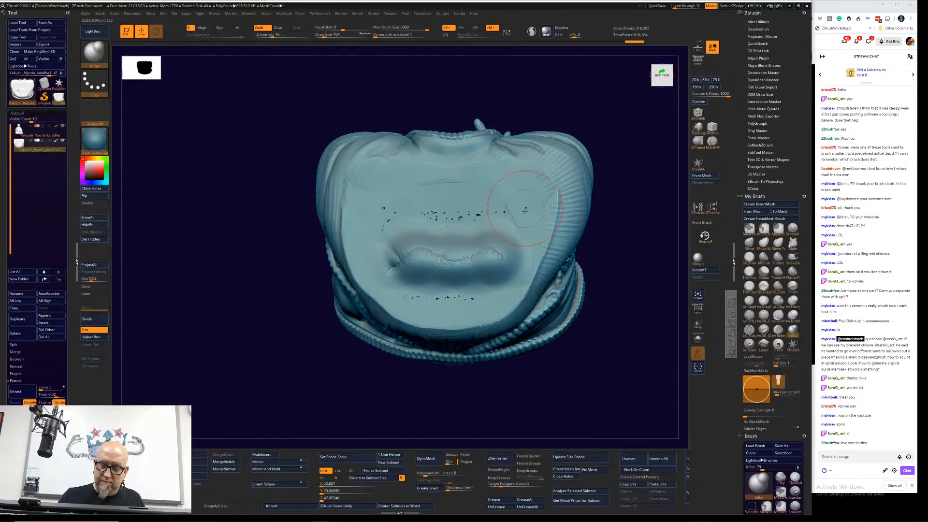
Step: Turn to the statue's front, select the original Buddha subtool, and bring up the move gizmo on it
left_click_drag(620, 251, 627, 380)
mouse_move(617, 315)
left_mouse_down("alt")
mouse_move(561, 373)
mouse_move(544, 333)
left_mouse_up("alt")
key("w")
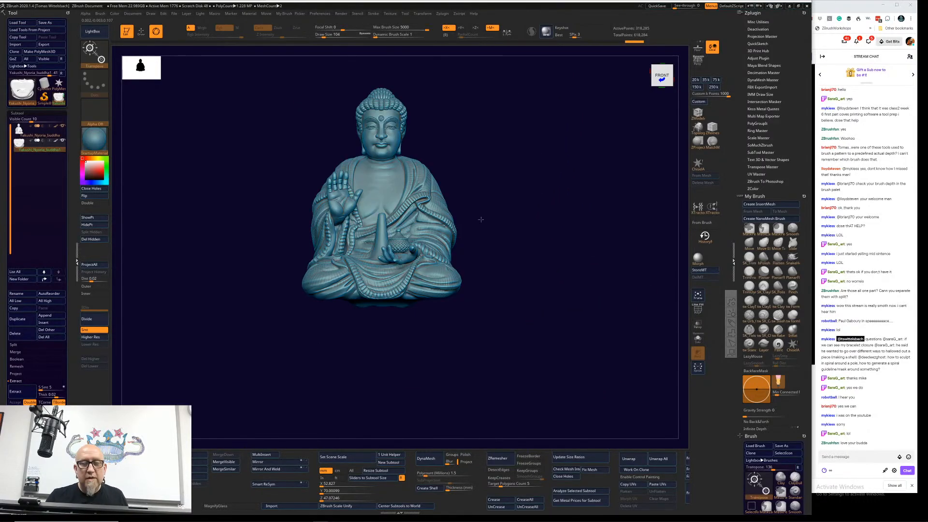
left_click(406, 180, "alt")
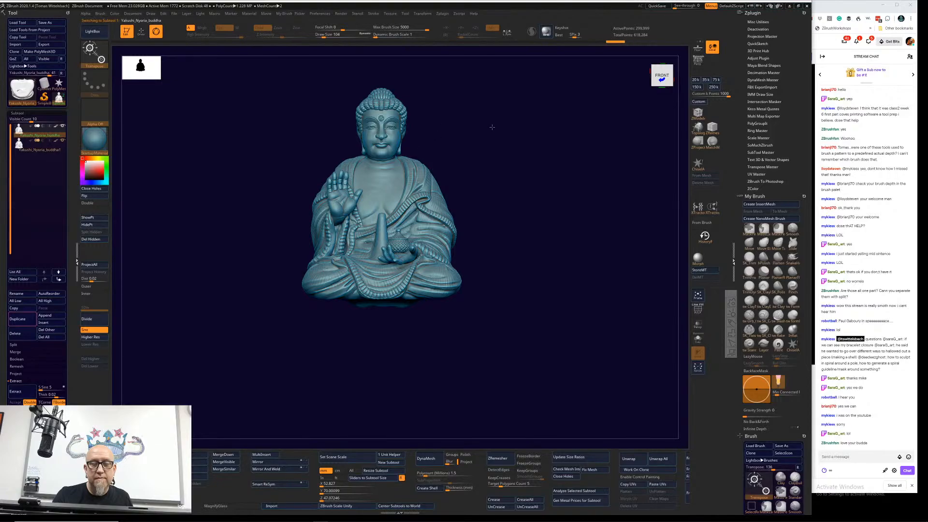
left_click_drag(427, 148, 426, 209, "alt")
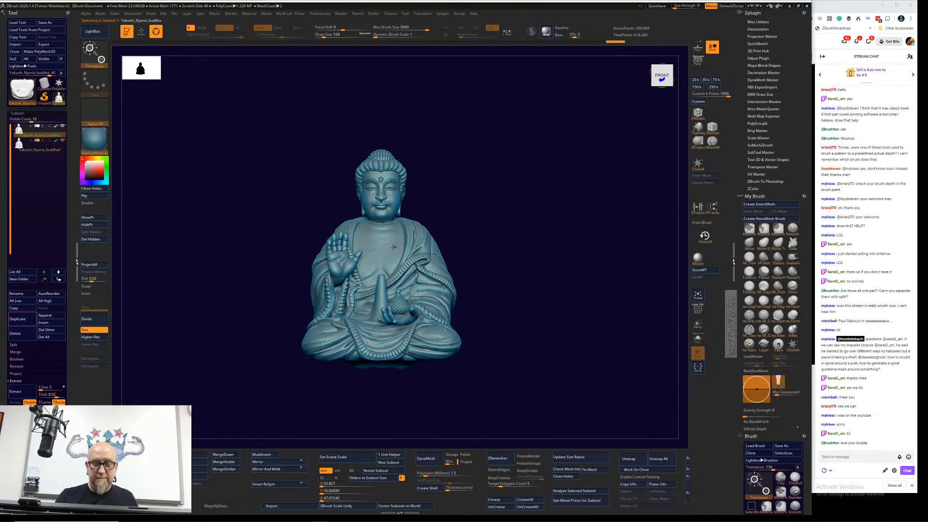
key("w")
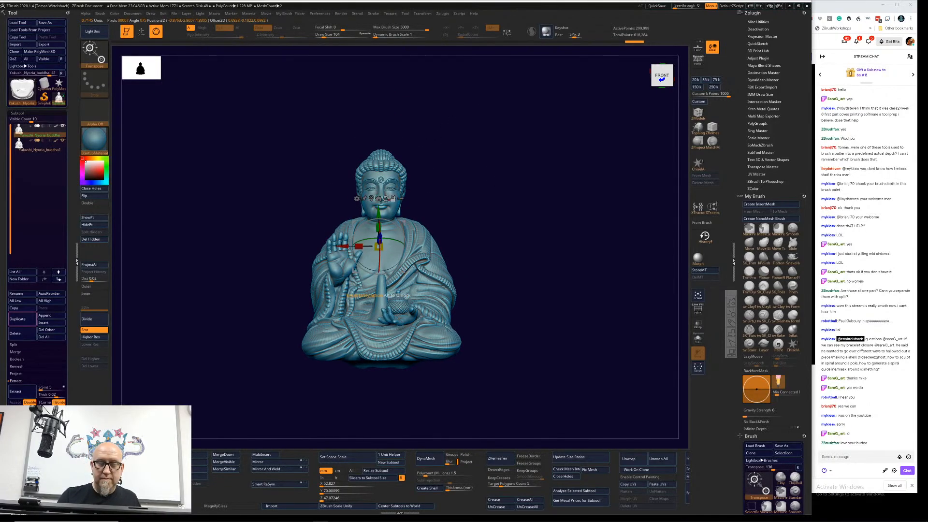
Step: Try remeshing the original Buddha by DynaMesh from the gizmo's deformers, pulling the resolution cone far outward
left_click(356, 198)
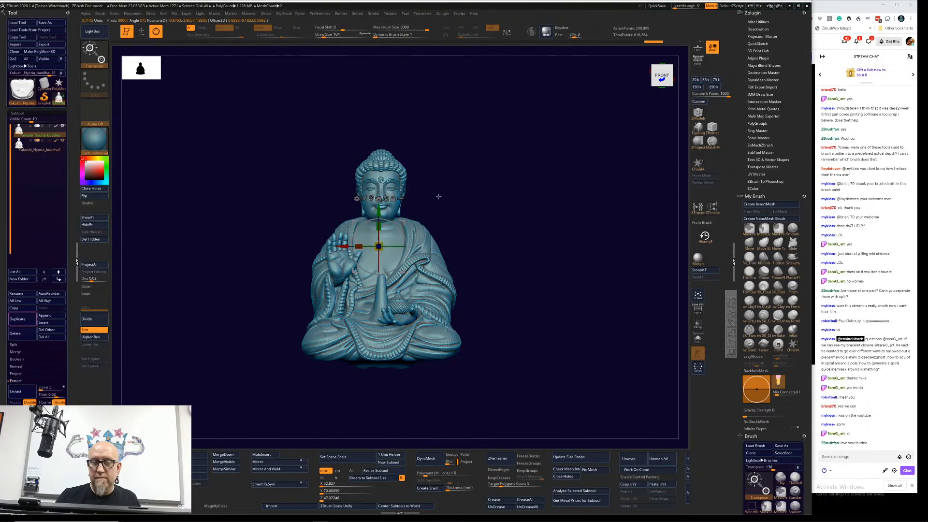
left_click(357, 198)
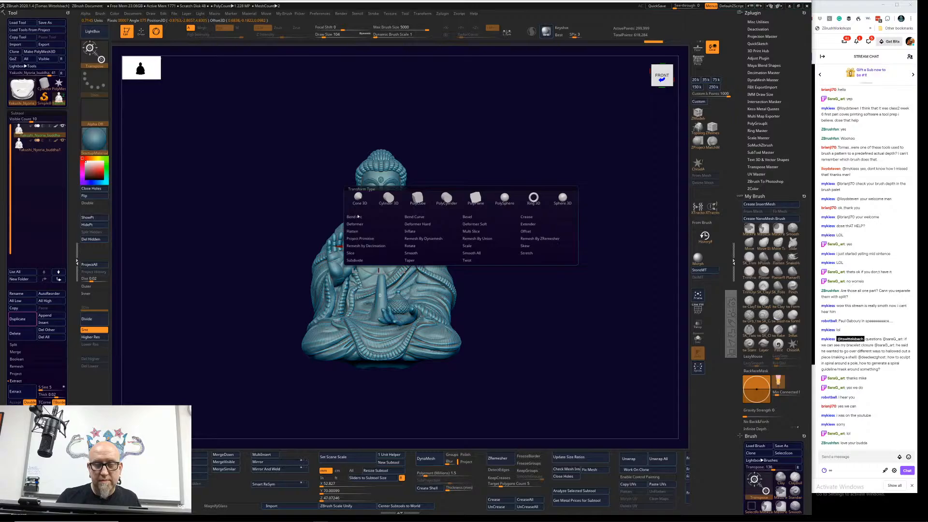
left_click(437, 239)
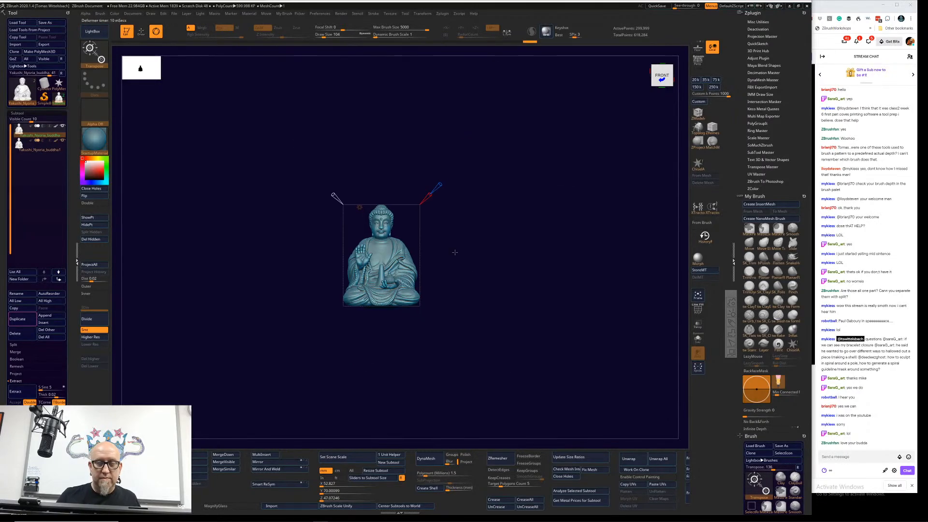
left_click_drag(334, 195, 172, 40)
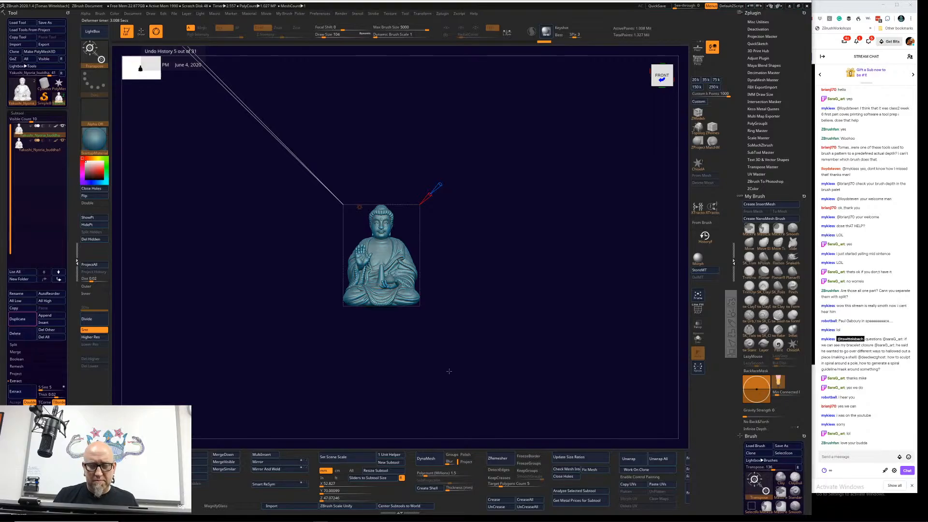
Step: Undo the DynaMesh remesh, stepping back to the earlier sphere, and redo to bring back the original Buddha
mouse_move(450, 373)
left_mouse_down()
mouse_move(472, 377)
mouse_move(530, 313)
mouse_move(546, 356)
mouse_move(573, 358)
mouse_move(614, 400)
mouse_move(605, 396)
left_mouse_up()
key("ctrl")
key("ctrl+z")
key("ctrl+z")
key("ctrl+z")
key("ctrl+z")
key("ctrl+z")
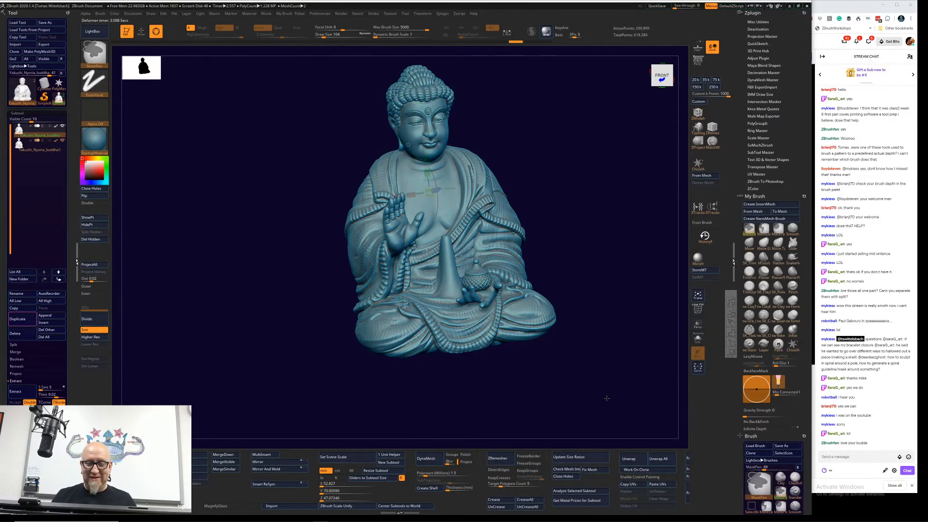
key("ctrl+z")
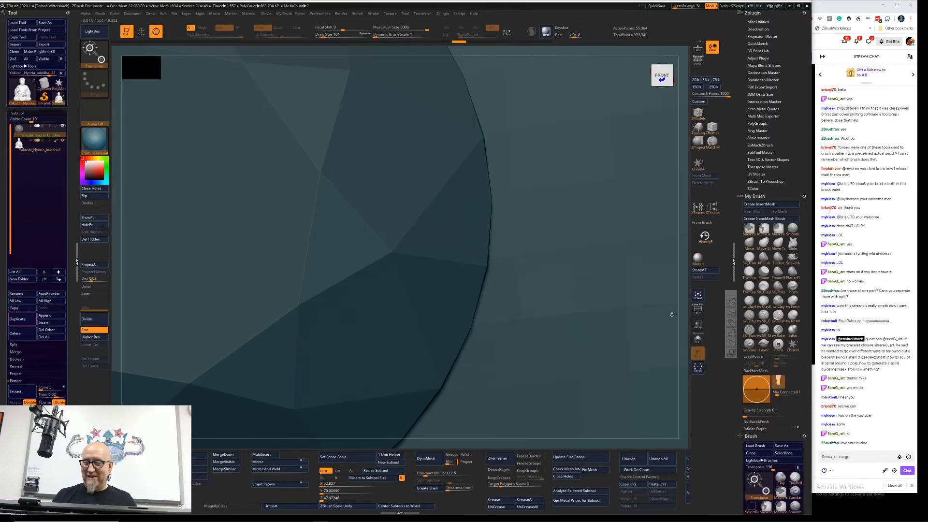
key("ctrl+z")
key("ctrl+shift")
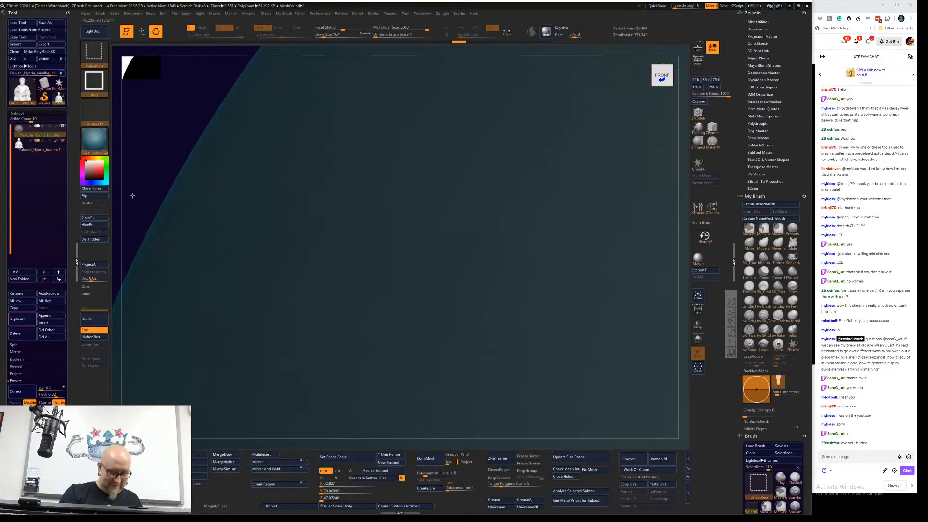
key("ctrl+shift+z")
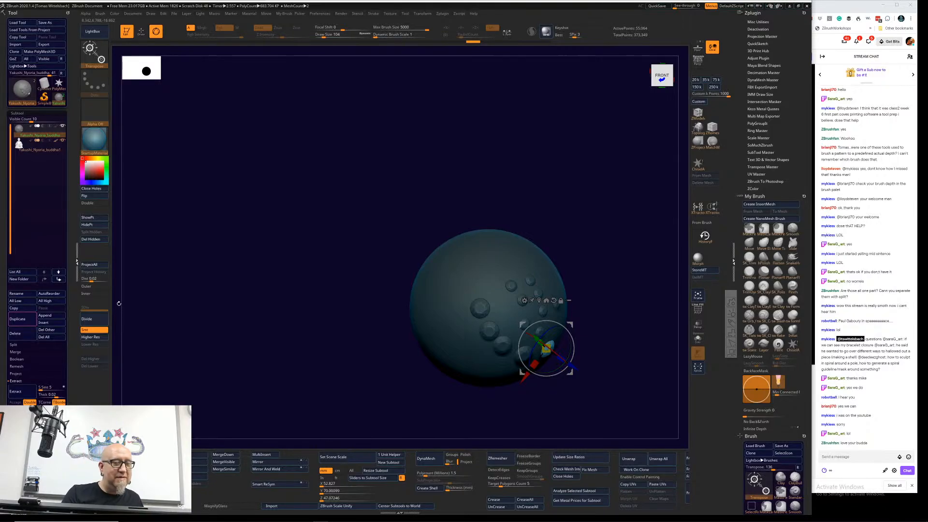
key("ctrl+shift+z")
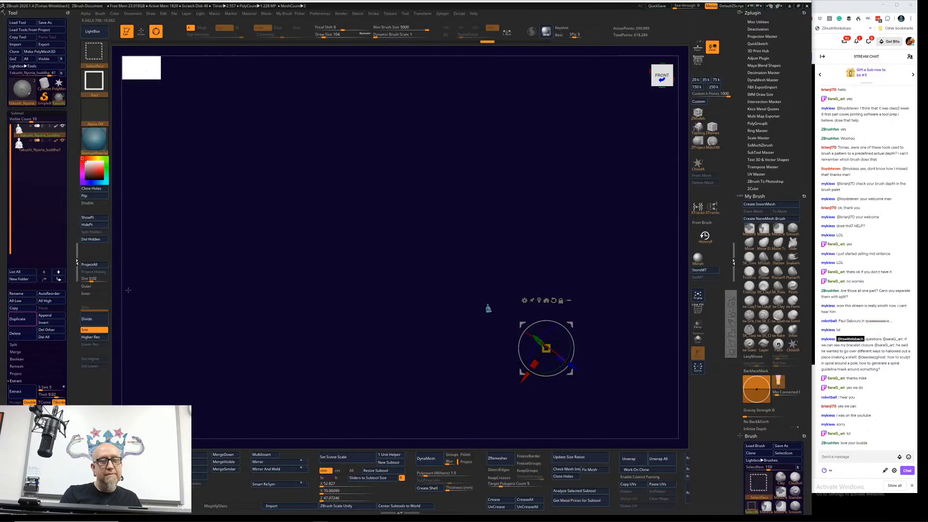
key("ctrl+z")
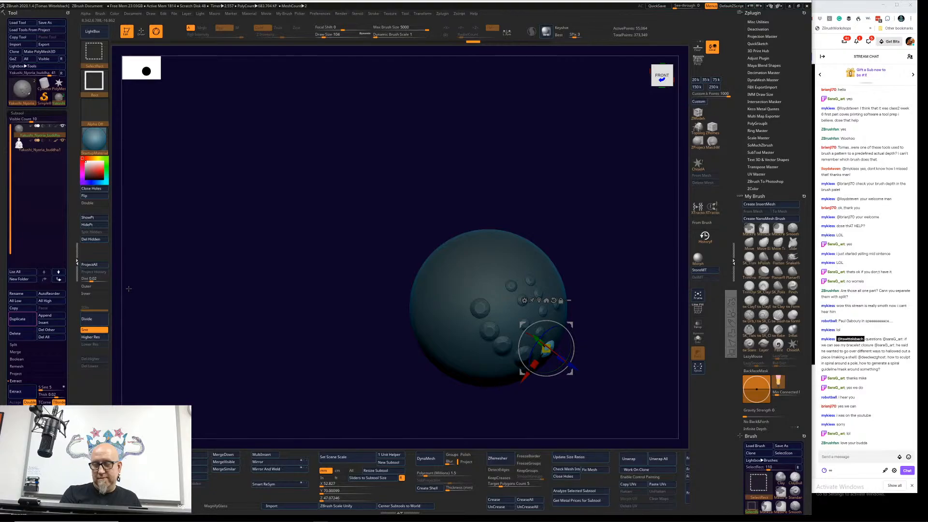
key("ctrl+shift+z")
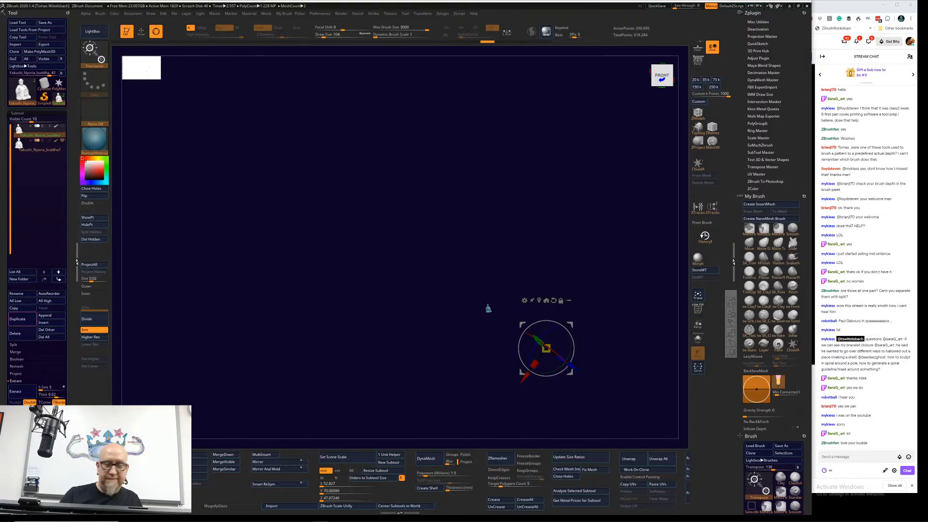
Step: Frame the statue, select the duplicate Buddha subtool, and delete all subtools of the tool
key("f")
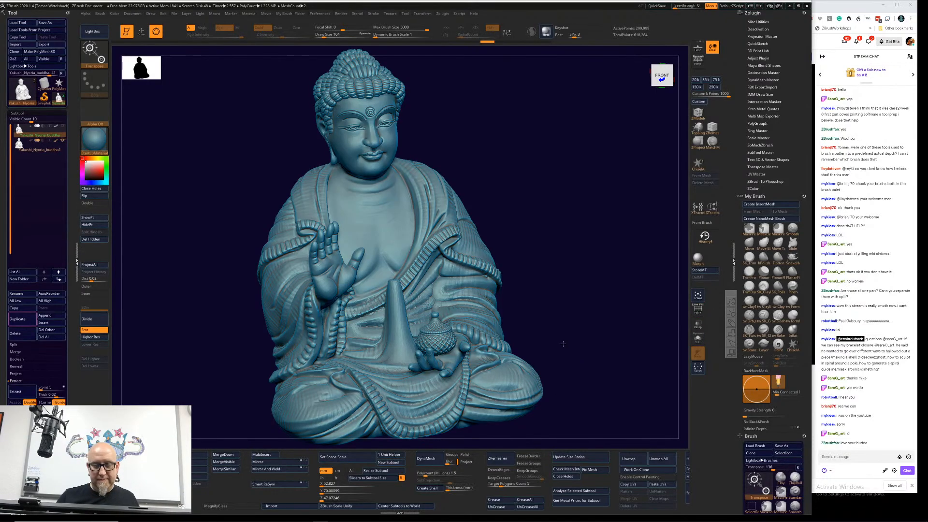
left_click(38, 147)
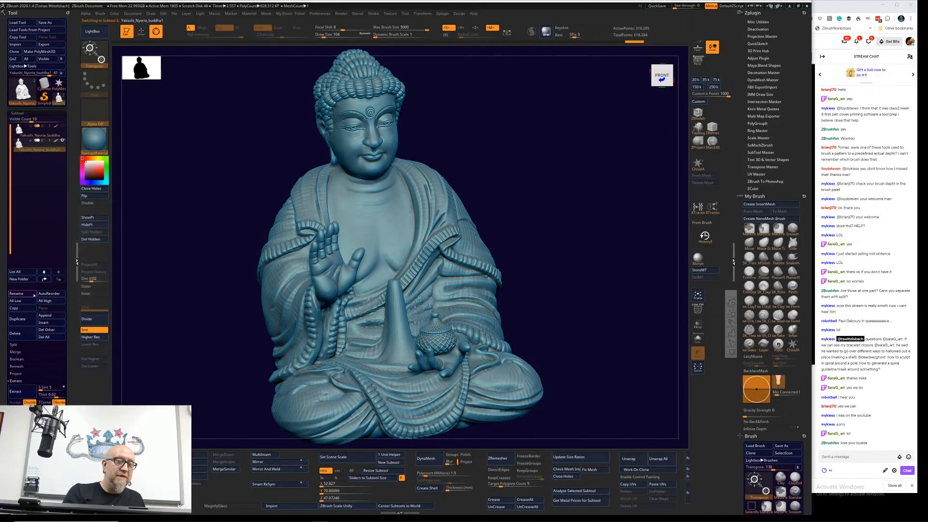
left_click(56, 337)
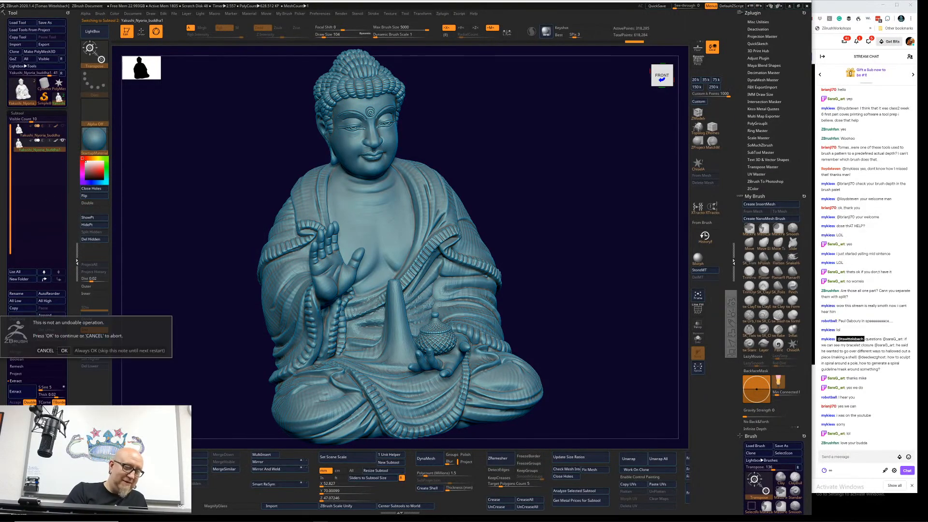
left_click(65, 350)
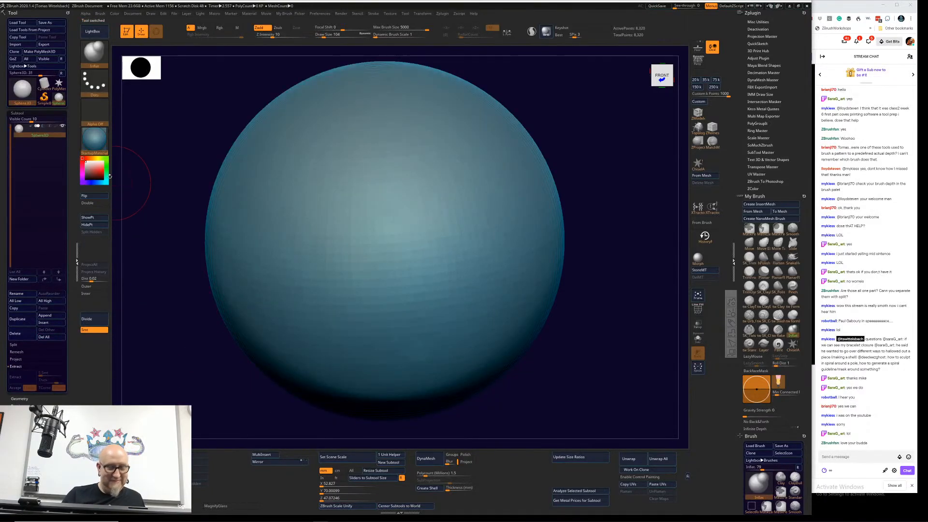
Step: Switch to the PolyMesh3D star and import the Yakushi Buddha STL file with the default import options
left_click(59, 83)
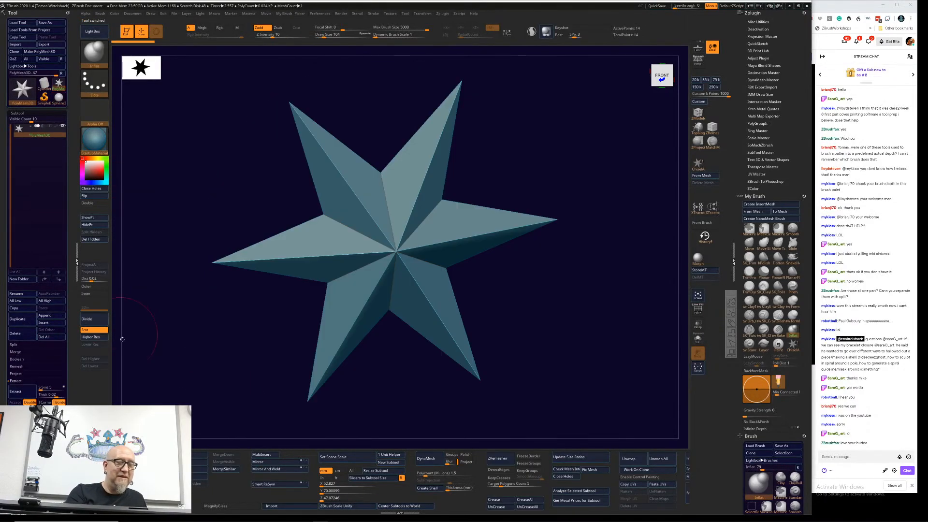
left_click(271, 506)
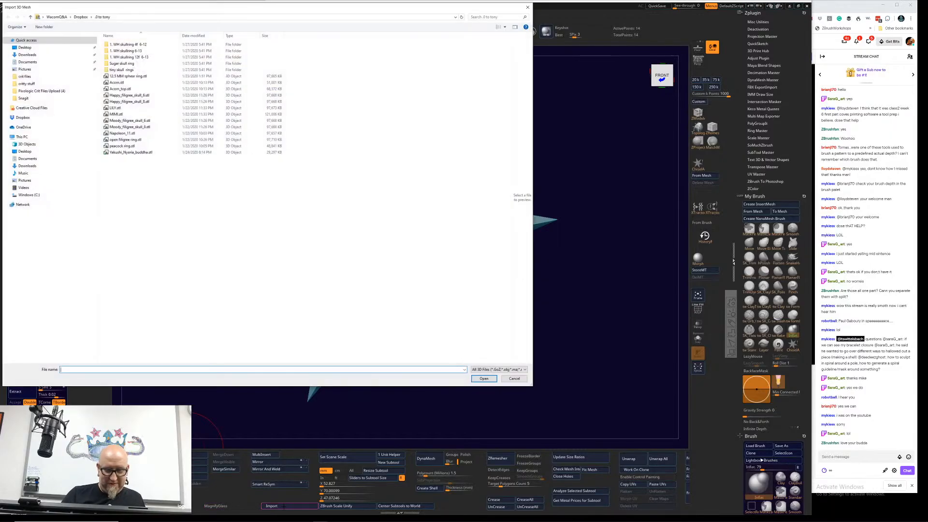
double_click(145, 153)
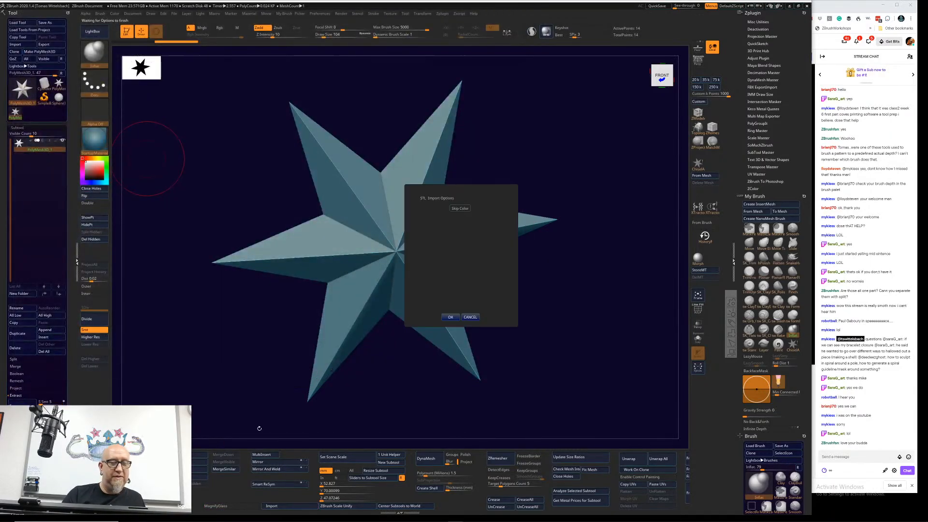
left_click(450, 317)
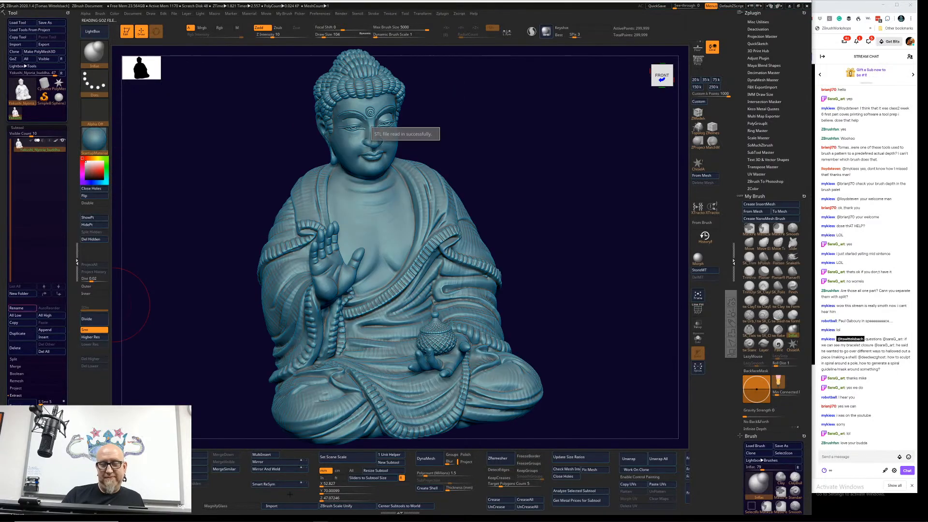
Step: On the statue's underside, pull part of the base hole's rim inward with the Move Elastic brush and enable X symmetry
left_click_drag(585, 333, 582, 192)
left_click_drag(641, 88, 221, 453, "ctrl")
left_click_drag(507, 372, 633, 283)
left_click_drag(549, 313, 589, 309)
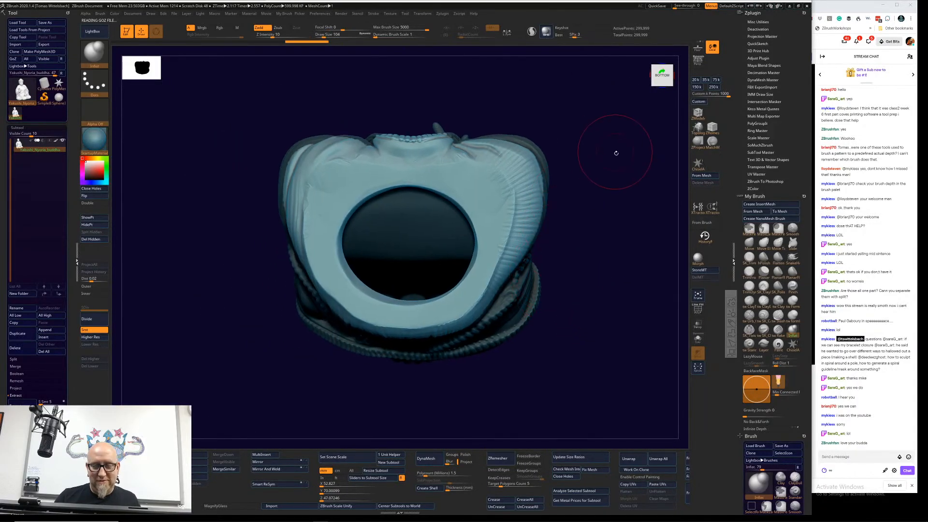
mouse_move(613, 149)
left_mouse_down("shift")
mouse_move(622, 107)
mouse_move(614, 98)
mouse_move(580, 266)
left_mouse_up("shift")
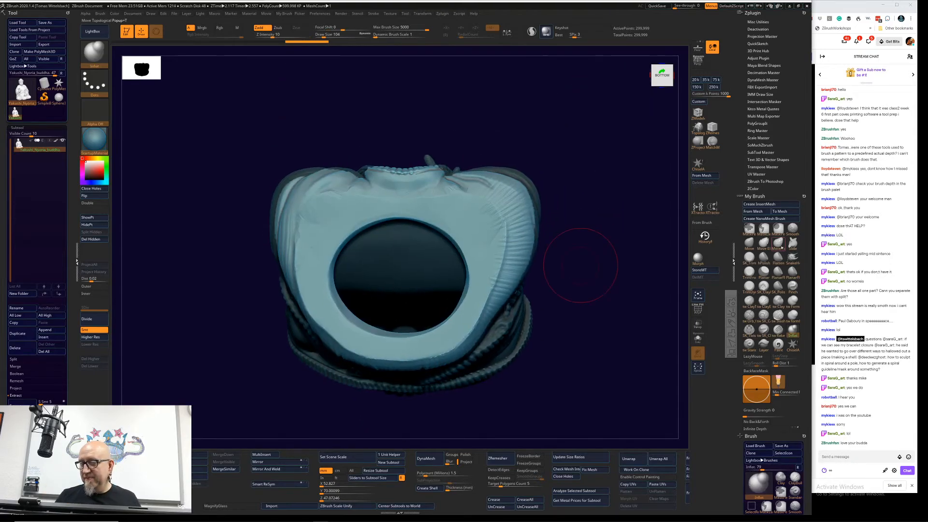
left_click(764, 246)
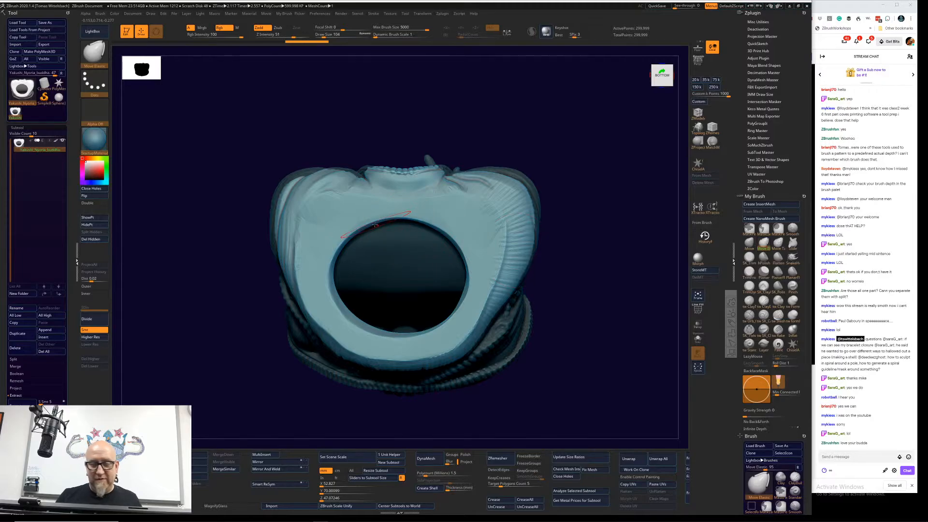
left_click_drag(348, 229, 349, 240)
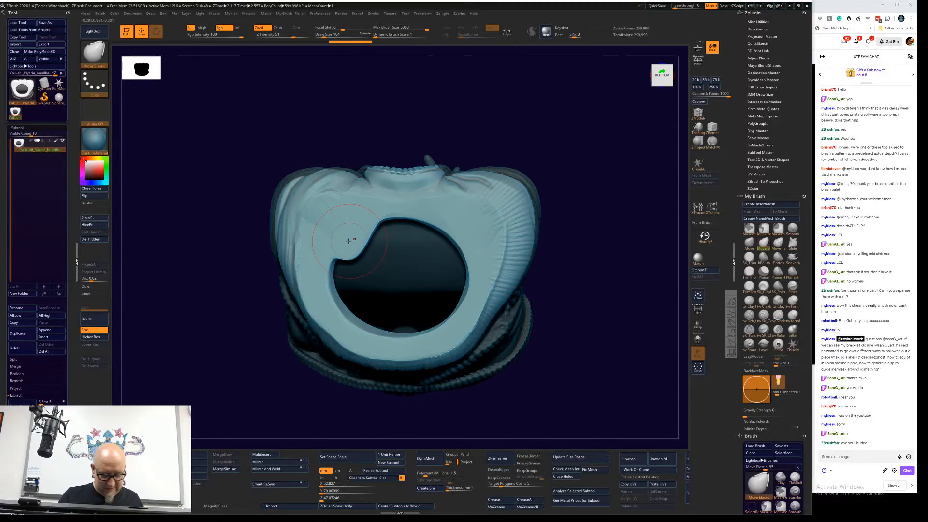
key("x")
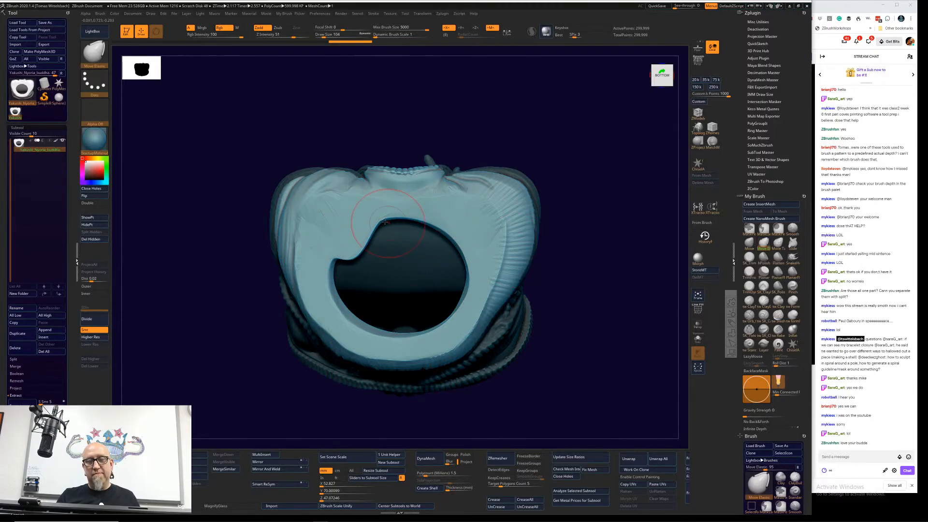
Step: Pull the base hole's rim inward from all sides with symmetrical strokes to close the opening, and switch to the Inflat brush
left_click_drag(377, 204, 383, 236)
left_click_drag(399, 208, 401, 253)
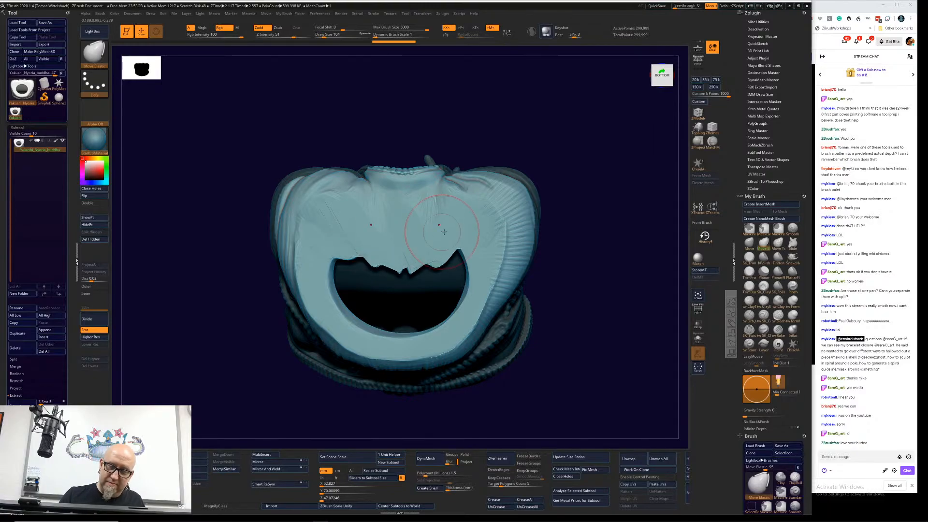
left_click_drag(445, 231, 460, 254)
mouse_move(424, 333)
left_mouse_down()
mouse_move(421, 288)
mouse_move(421, 347)
left_mouse_up()
left_click_drag(447, 333, 449, 298)
mouse_move(462, 265)
left_mouse_down()
mouse_move(454, 290)
mouse_move(428, 276)
mouse_move(361, 294)
left_mouse_up()
left_click_drag(342, 305, 356, 284)
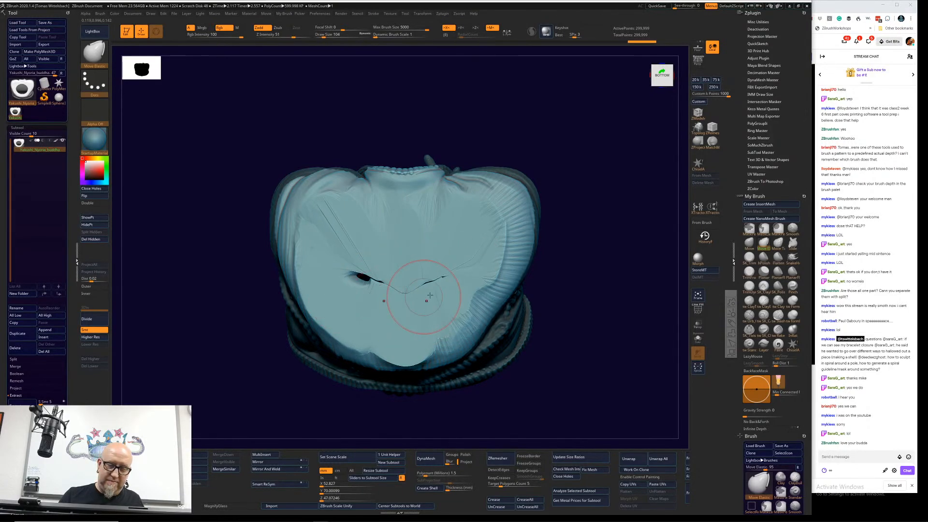
mouse_move(431, 301)
left_mouse_down()
mouse_move(423, 288)
mouse_move(380, 277)
mouse_move(362, 284)
mouse_move(462, 282)
left_mouse_up()
left_click(793, 330)
Step: From the front view, remesh the Buddha by DynaMesh with the gizmo's deformer at a raised resolution and accept it
mouse_move(611, 258)
left_mouse_down()
mouse_move(617, 320)
mouse_move(585, 351)
mouse_move(572, 240)
mouse_move(560, 296)
left_mouse_up()
key("w")
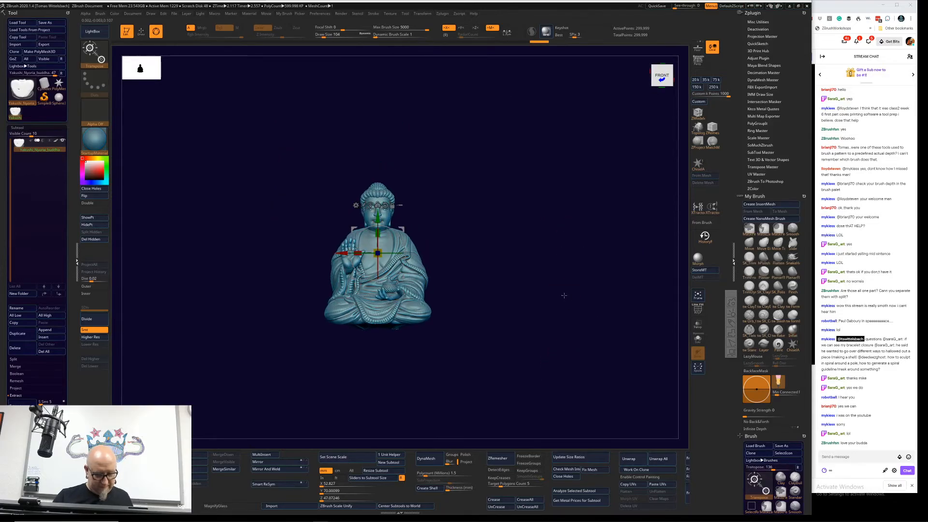
left_click(356, 205)
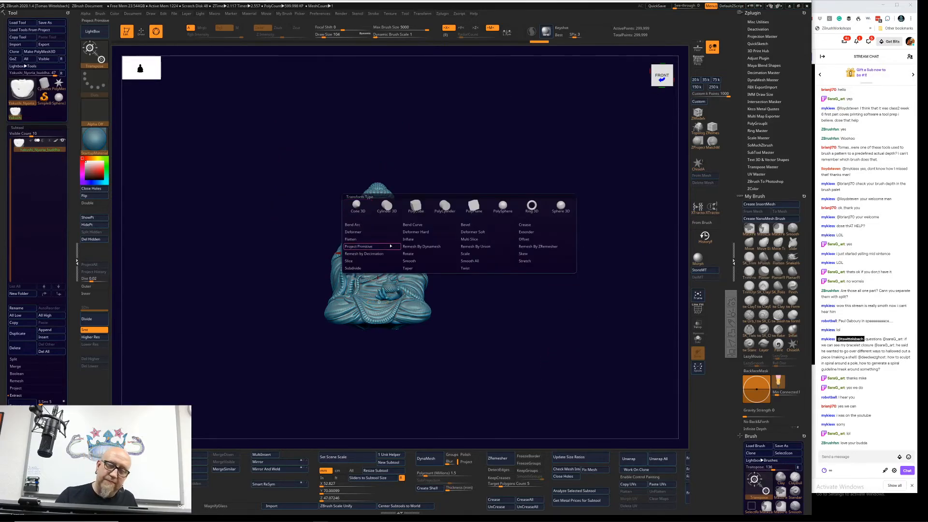
left_click(435, 252)
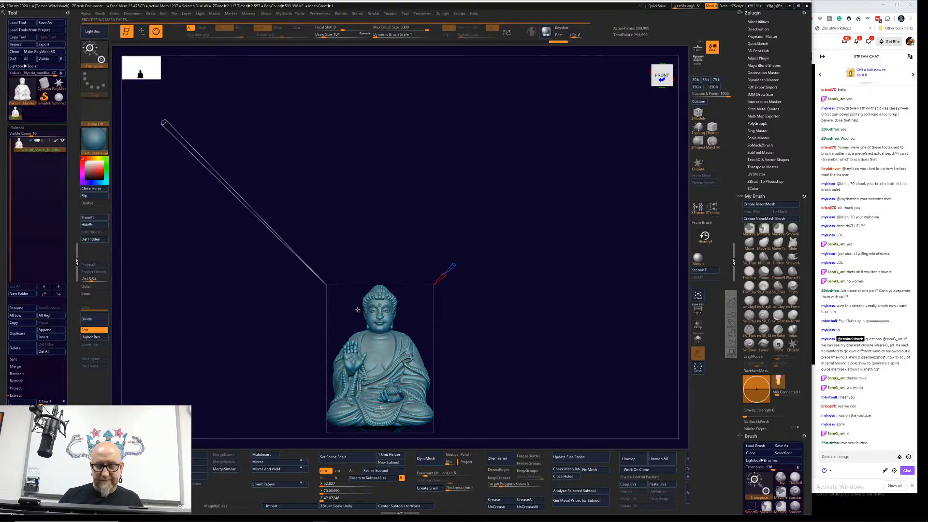
left_click(359, 311)
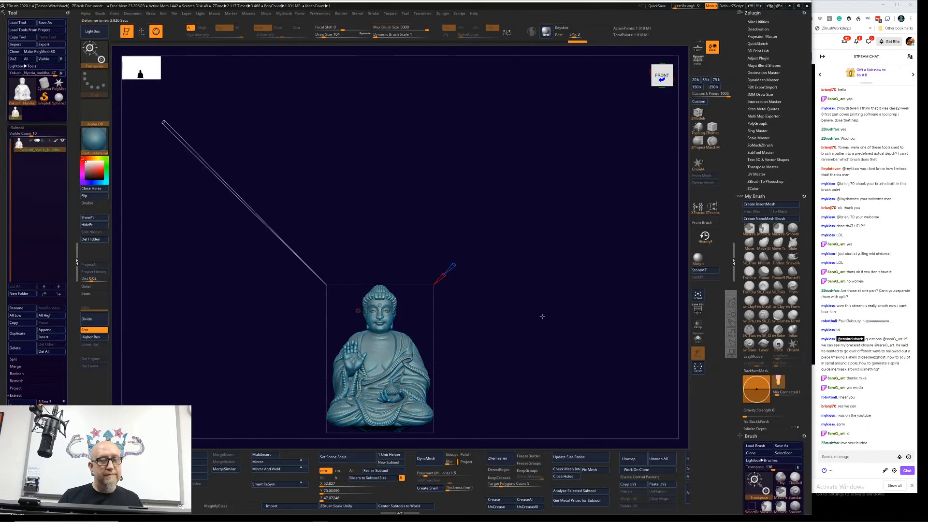
left_click_drag(542, 316, 570, 253, "alt")
left_click(386, 249)
left_click(491, 260)
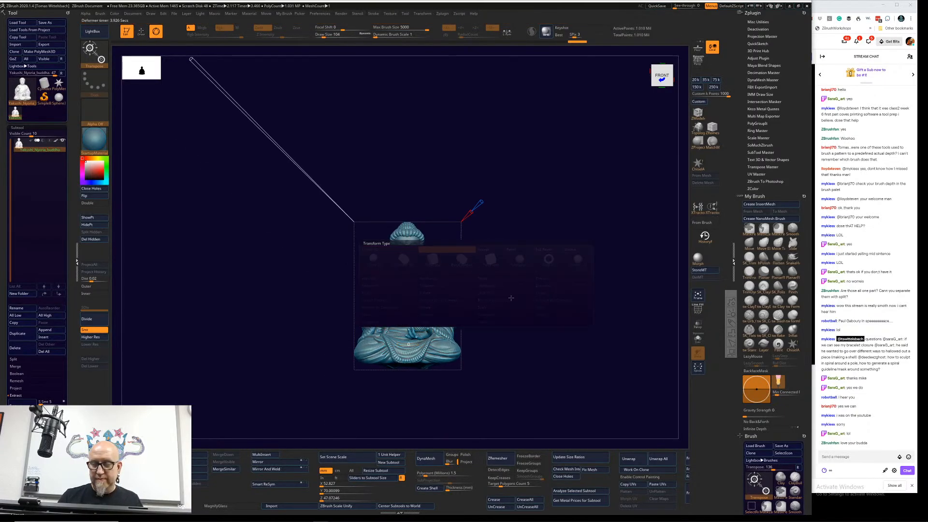
Step: Flatten the creased surface of the closed base with the TrimFront brush from the underside
left_click_drag(546, 369, 536, 306)
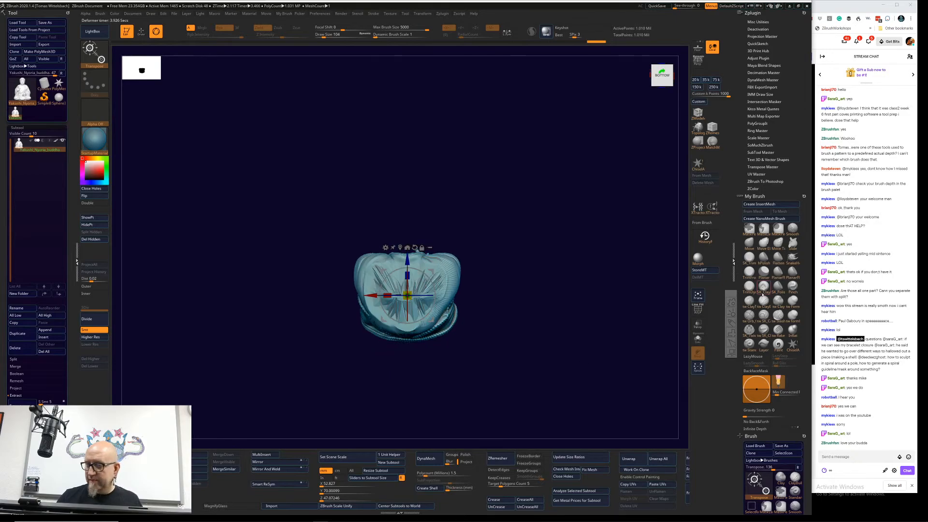
left_click(749, 272)
mouse_move(437, 266)
left_mouse_down()
mouse_move(429, 304)
mouse_move(399, 315)
mouse_move(426, 283)
mouse_move(397, 289)
mouse_move(376, 273)
mouse_move(401, 304)
mouse_move(393, 276)
mouse_move(419, 273)
mouse_move(433, 292)
left_mouse_up()
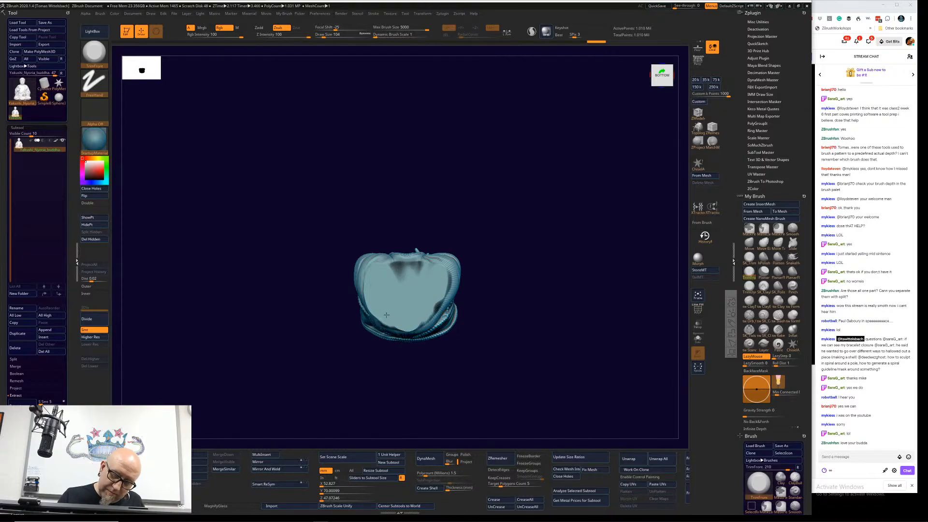
left_click_drag(378, 274, 414, 254)
Step: Toggle the Buddha subtool's polypaint display and inspect the statue from the back and the flattened base from below
mouse_move(536, 263)
left_mouse_down()
mouse_move(555, 300)
mouse_move(551, 323)
mouse_move(478, 365)
mouse_move(420, 362)
left_mouse_up()
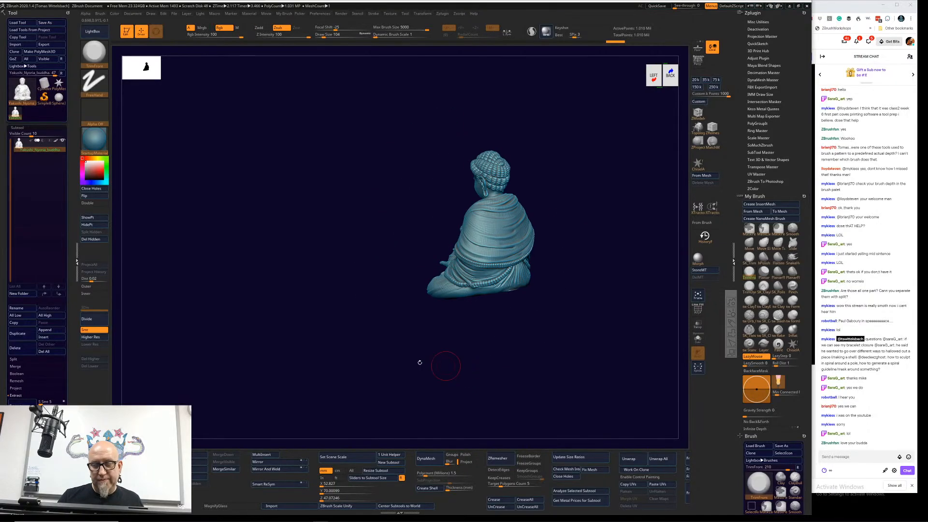
left_click(56, 140)
left_click_drag(316, 361, 338, 296)
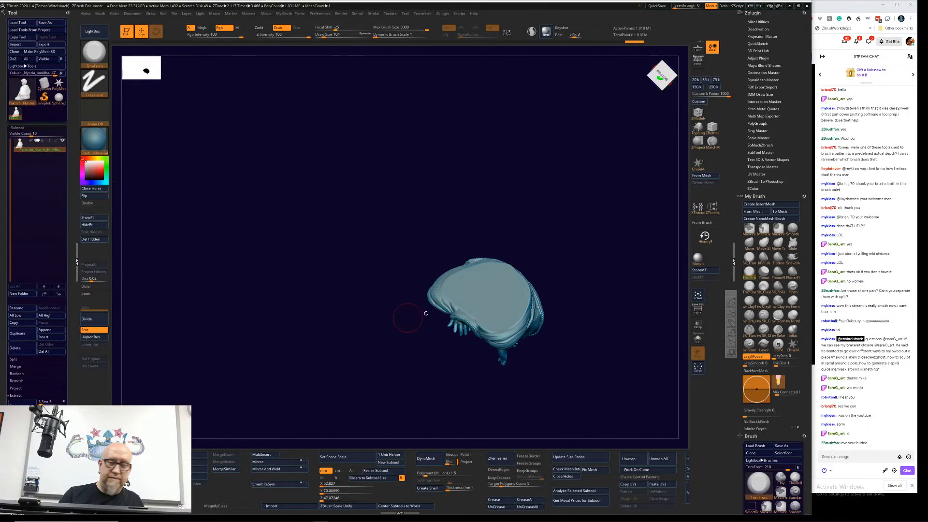
Step: Hide half of the Buddha to check its interior in section, restore it, and inspect the statue from the back and front
left_click_drag(570, 231, 593, 331)
left_click_drag(620, 152, 515, 307, "ctrl+shift")
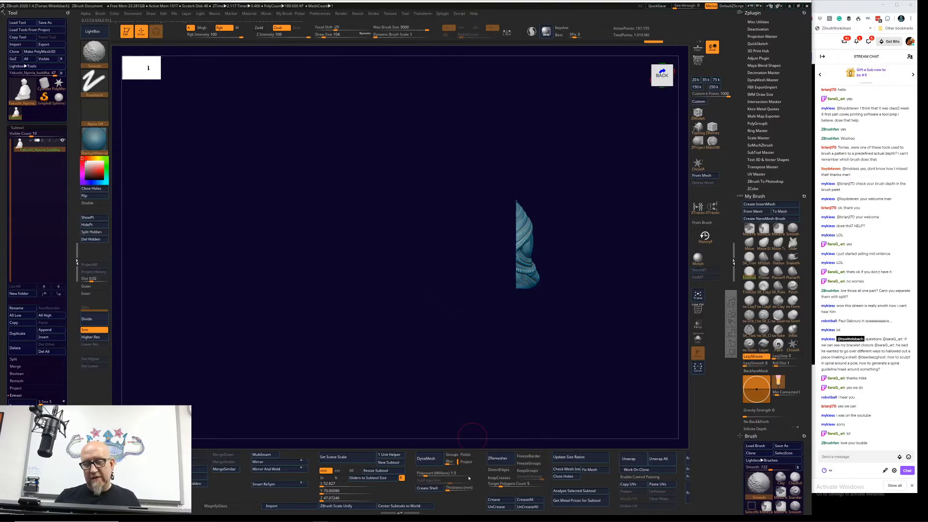
left_click_drag(532, 357, 584, 342)
left_click(589, 337, "ctrl+shift")
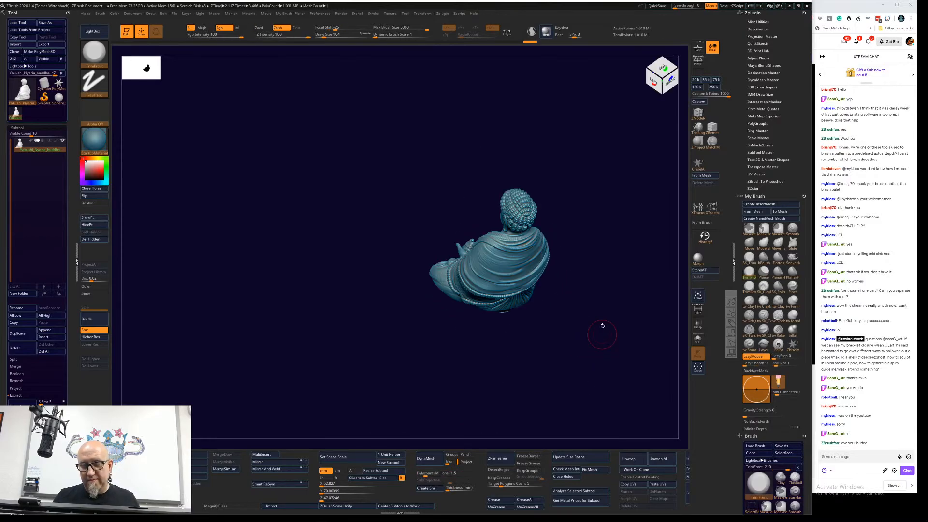
mouse_move(606, 136)
left_mouse_down("ctrl+shift")
mouse_move(464, 378)
mouse_move(600, 346)
mouse_move(595, 356)
mouse_move(580, 335)
mouse_move(544, 346)
mouse_move(578, 208)
mouse_move(584, 338)
mouse_move(586, 310)
left_mouse_up("ctrl+shift")
left_click(595, 356, "ctrl+shift")
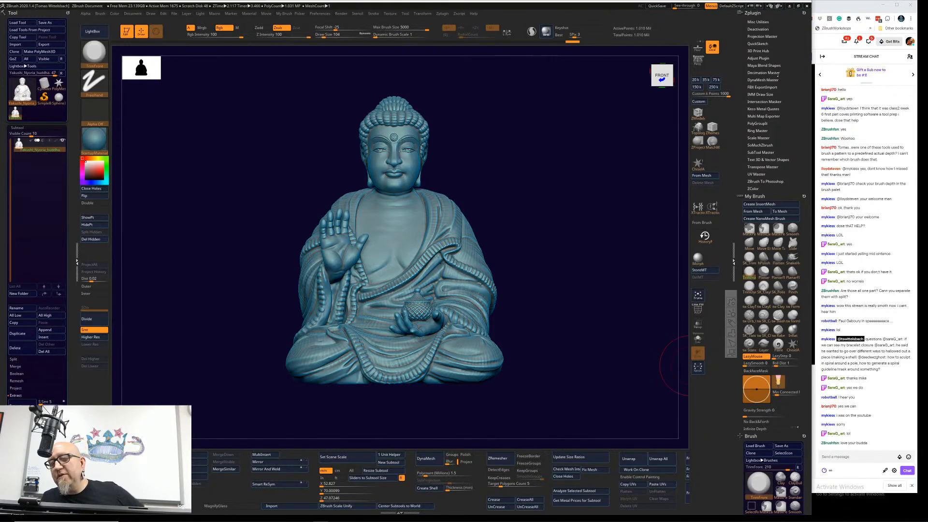
Step: Set the DynaMesh Master shell thickness to 3 mm and review the plugin's additional options
left_click(769, 79)
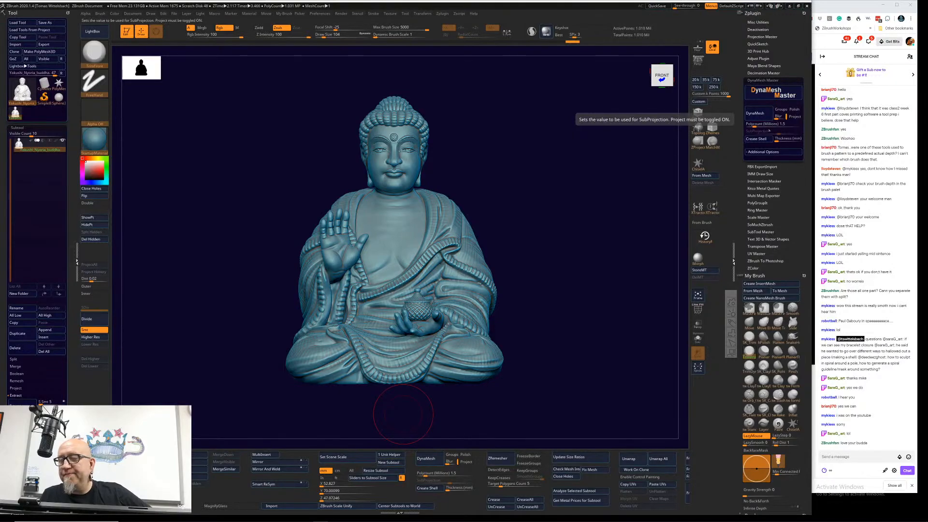
left_click(787, 139)
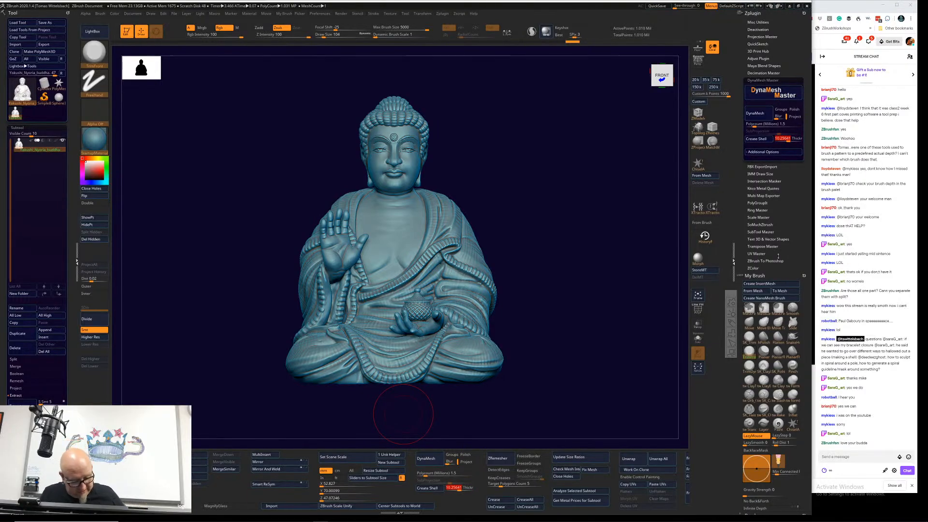
type("3")
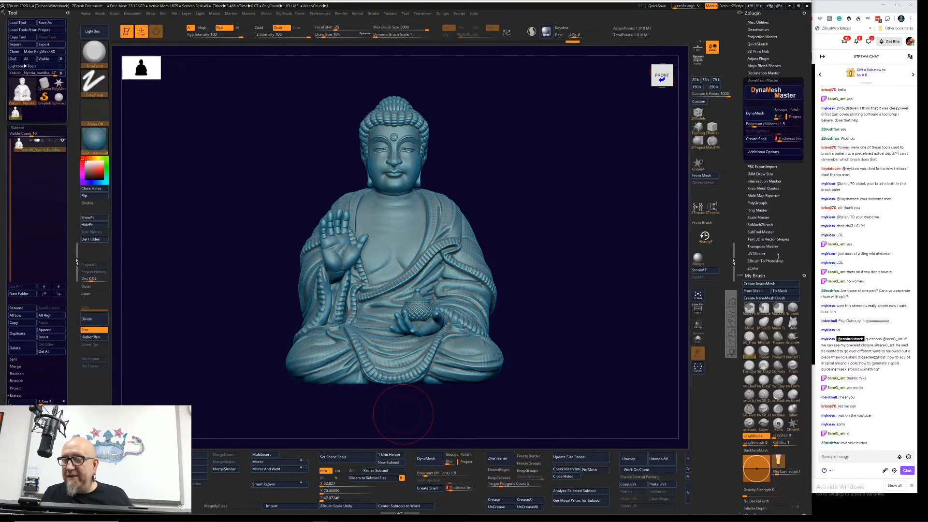
key("Return")
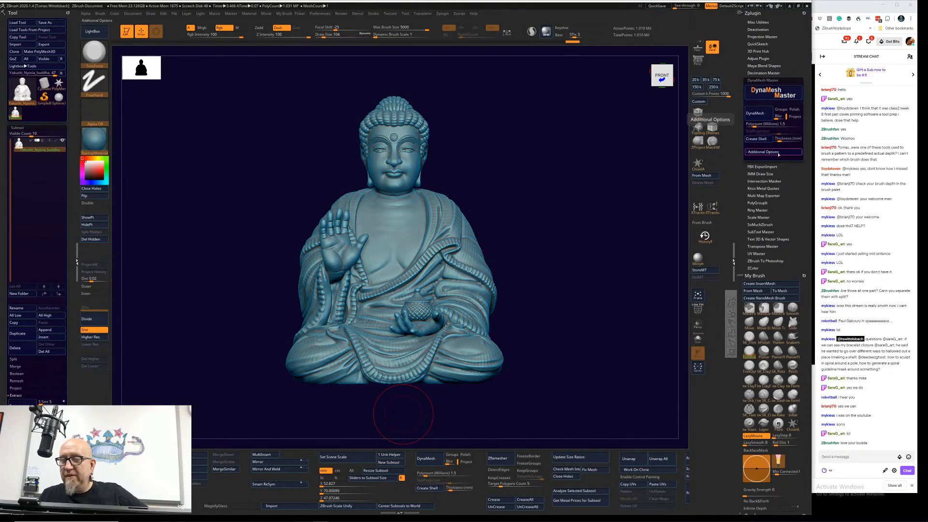
left_click(786, 151)
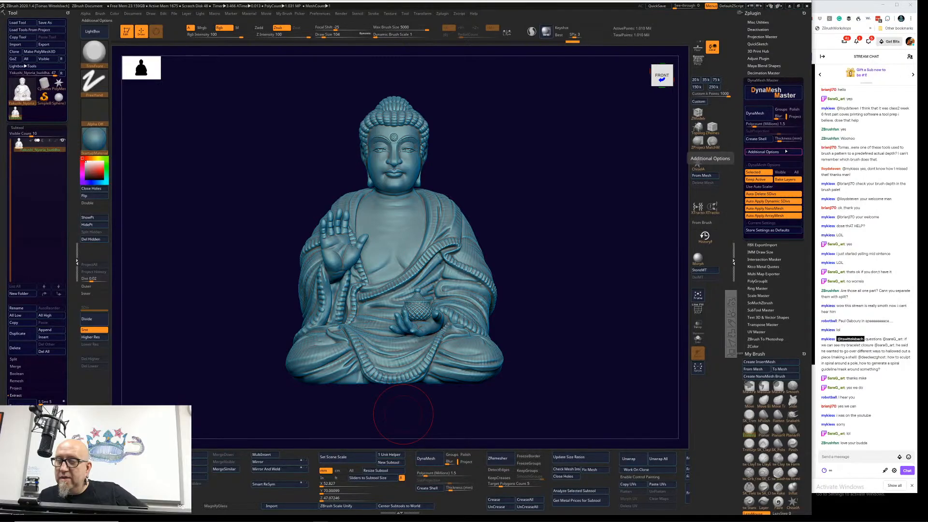
left_click(786, 151)
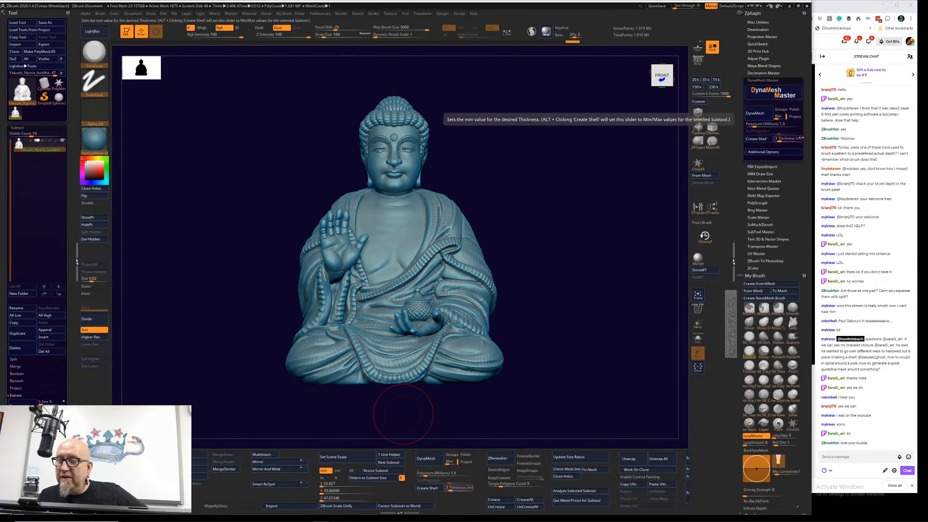
Step: Try to create the internal shell, converting the Buddha to a DynaMesh at 1.5 million polygons
left_click(770, 137)
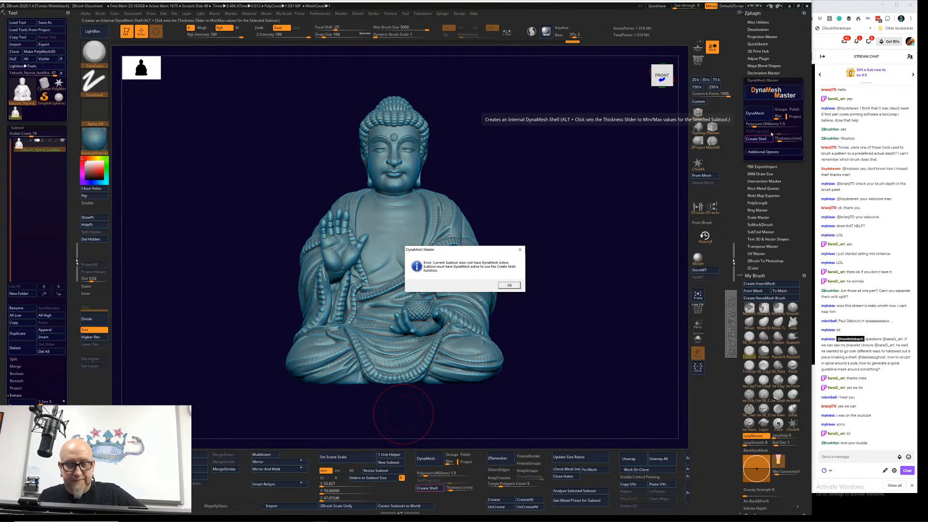
left_click(510, 286)
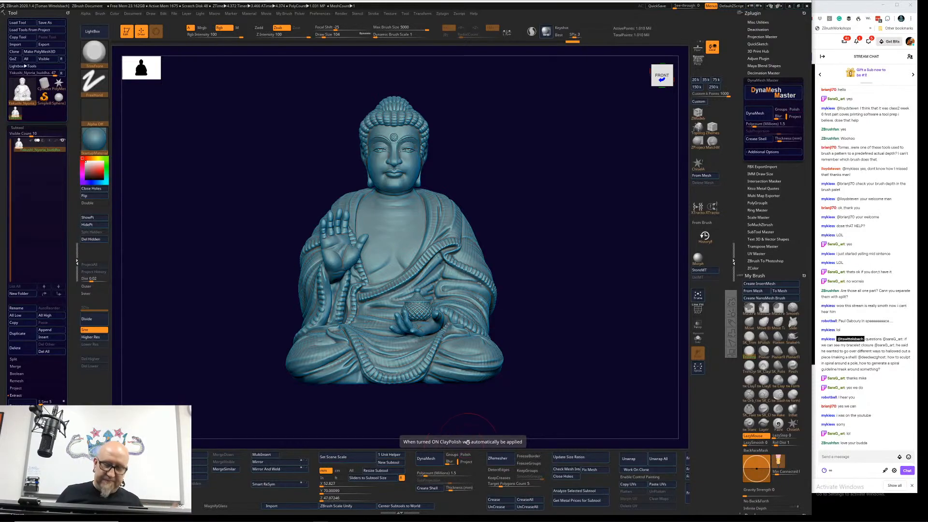
left_click(430, 462)
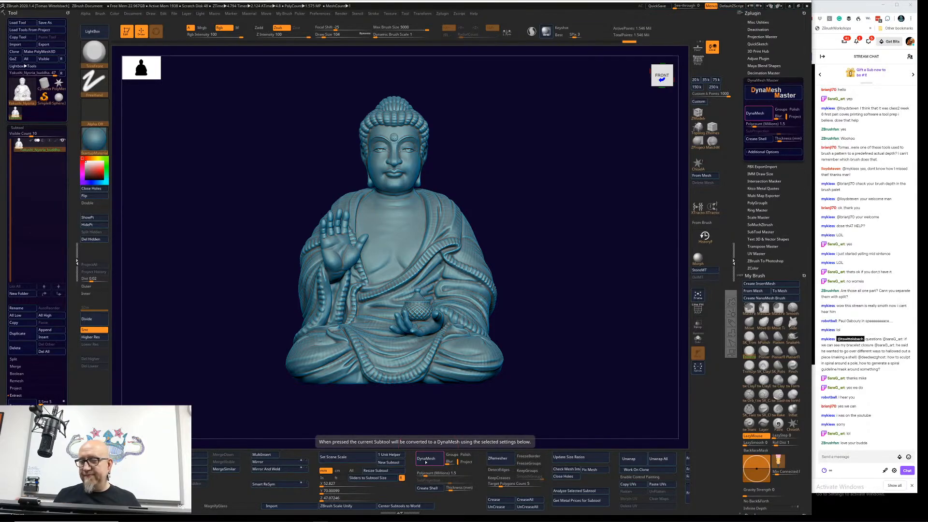
left_click(756, 139)
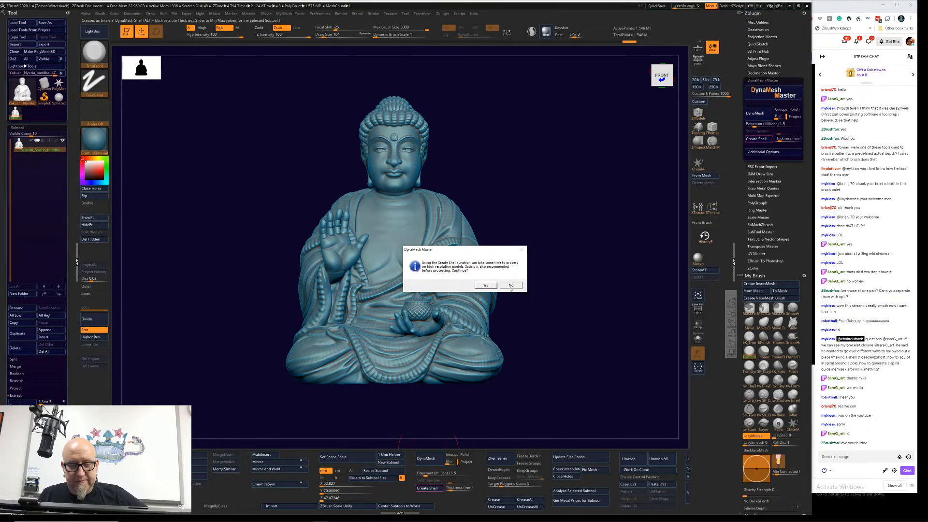
left_click(510, 286)
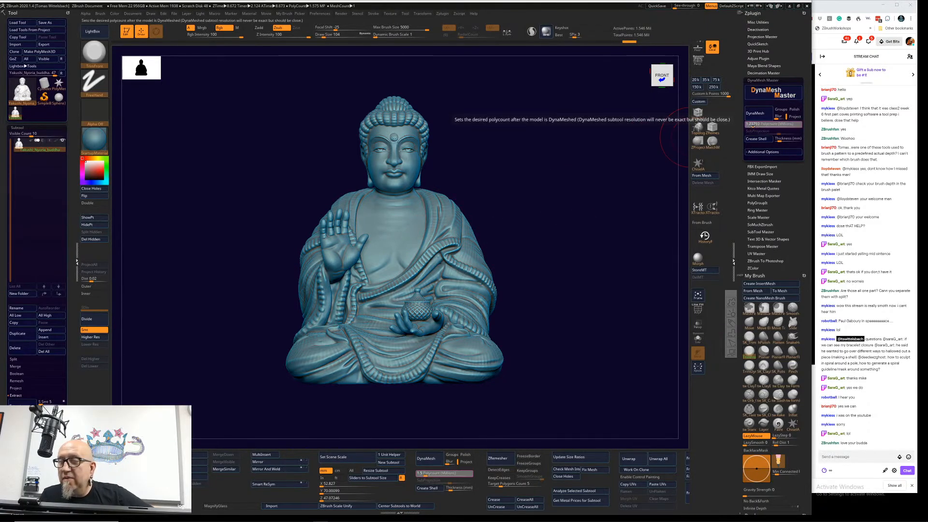
Step: Remesh the Buddha at a DynaMesh polycount of 0.83965 million and create the internal shell
left_click(752, 124)
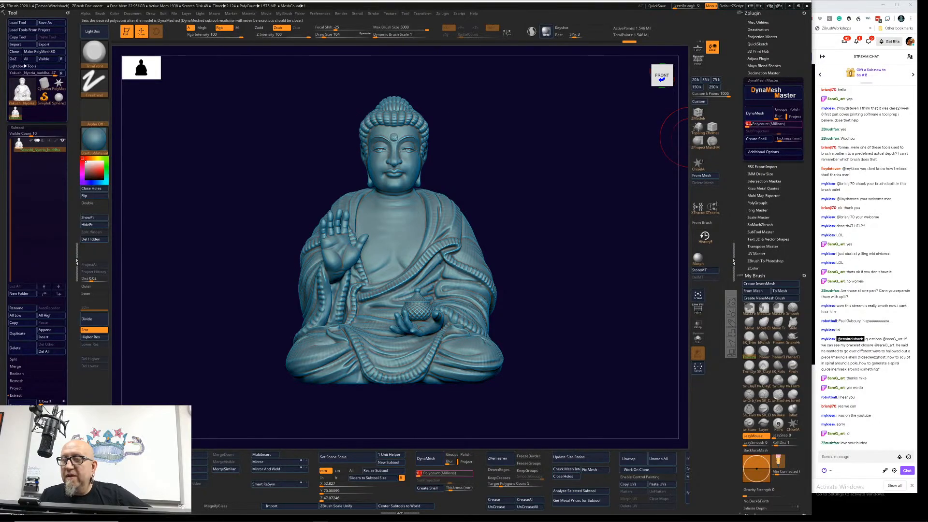
left_click(750, 125)
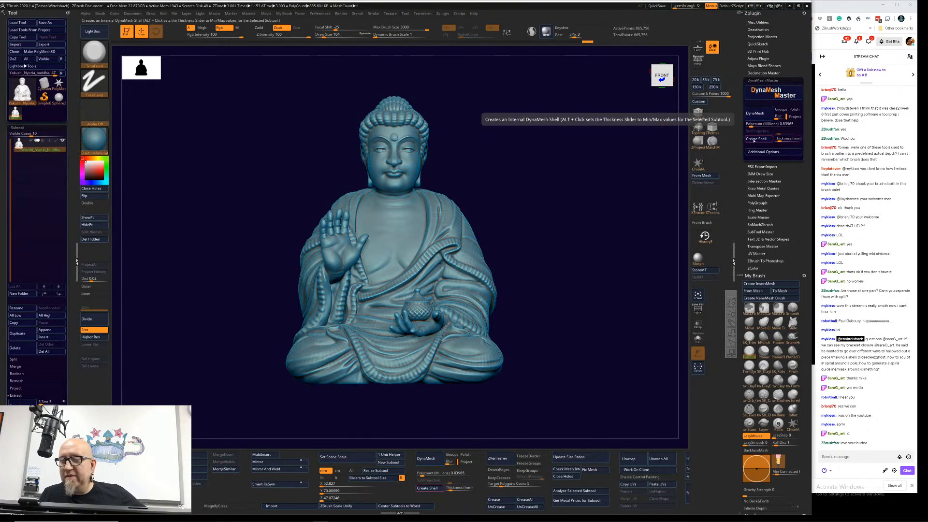
left_click(754, 140)
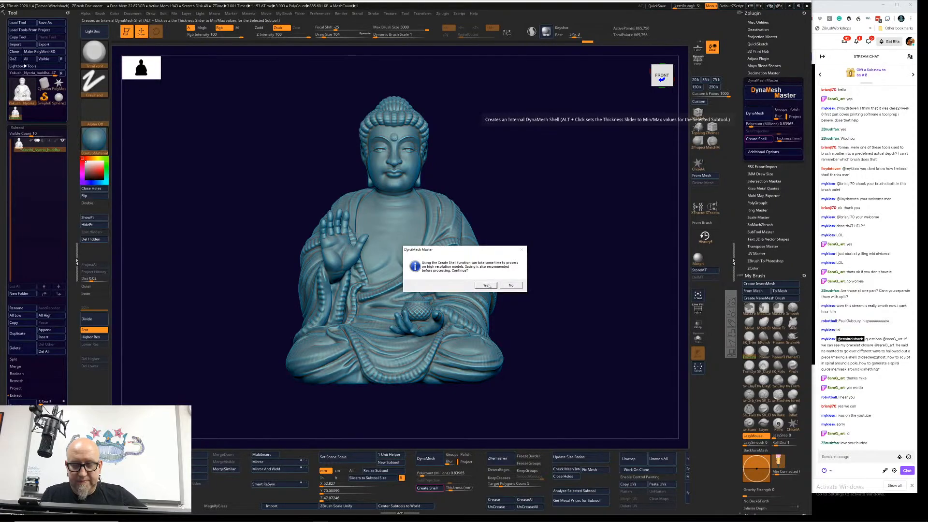
left_click(487, 286)
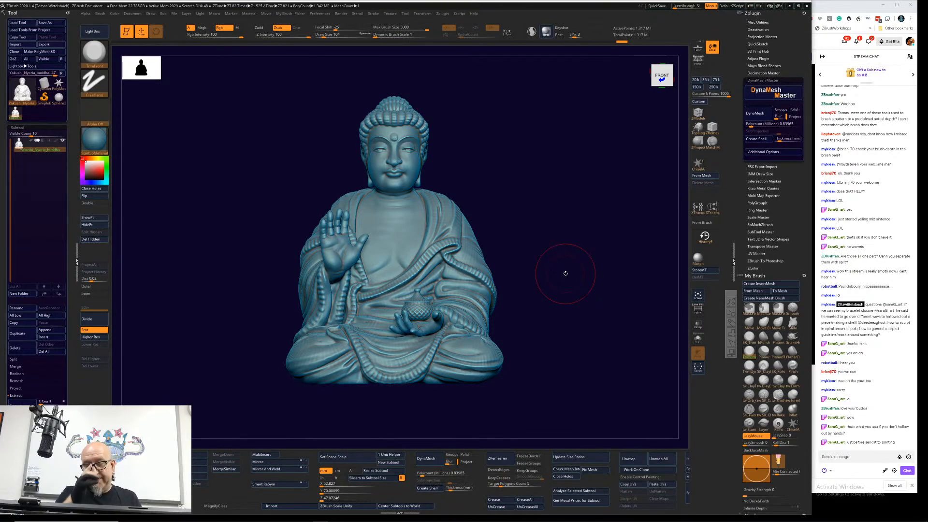
Step: Section the shelled Buddha by partly hiding it to examine its interior, and view the base from below
mouse_move(565, 273)
left_mouse_down()
mouse_move(550, 329)
mouse_move(528, 332)
mouse_move(551, 220)
left_mouse_up()
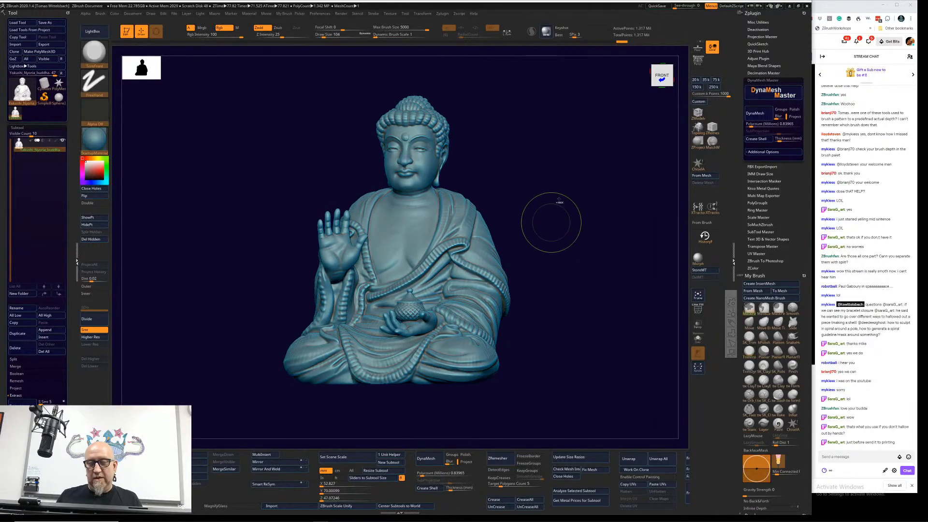
key("ctrl+shift")
left_click_drag(592, 122, 573, 265, "ctrl+shift")
left_click(572, 265, "ctrl+shift")
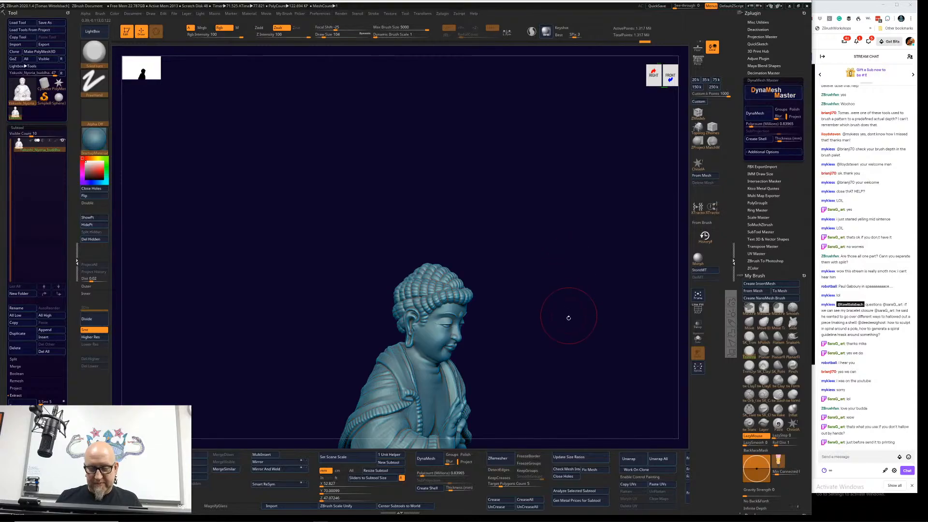
left_click_drag(568, 317, 566, 152, "alt")
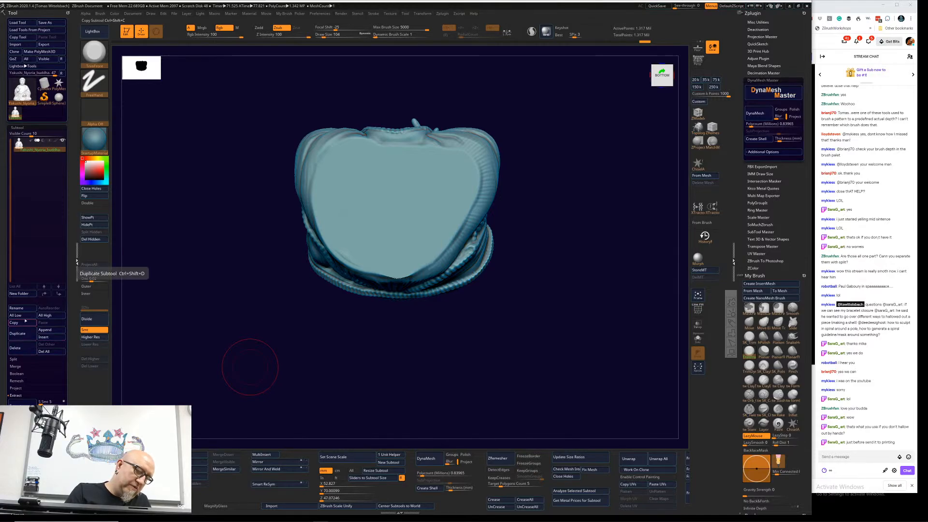
Step: Duplicate the Buddha subtool and replace the duplicate with a cylinder primitive
left_click(24, 335)
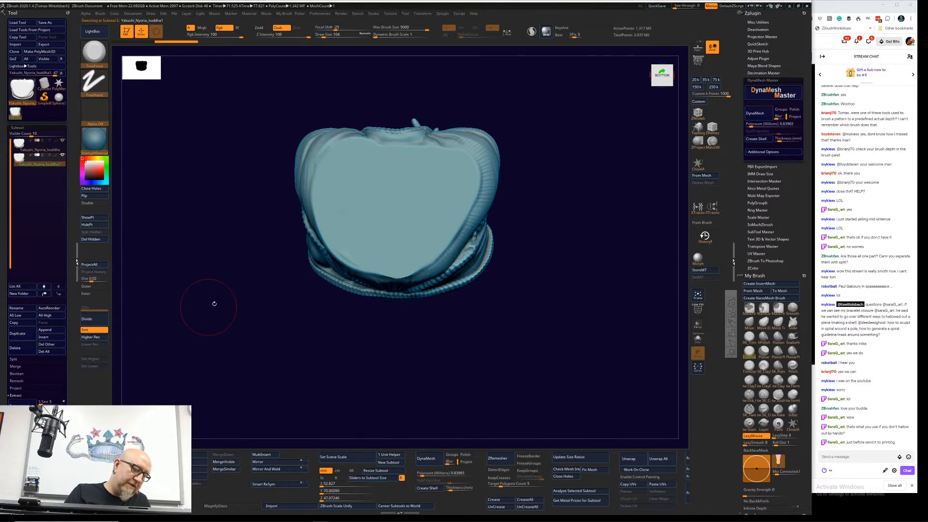
left_click_drag(501, 270, 521, 340, "alt")
key("w")
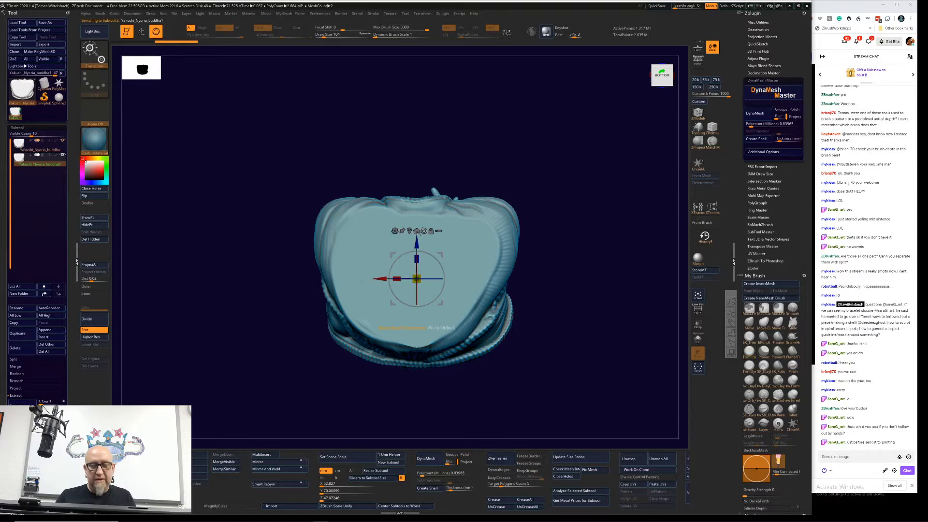
left_click(423, 232)
left_click(425, 233)
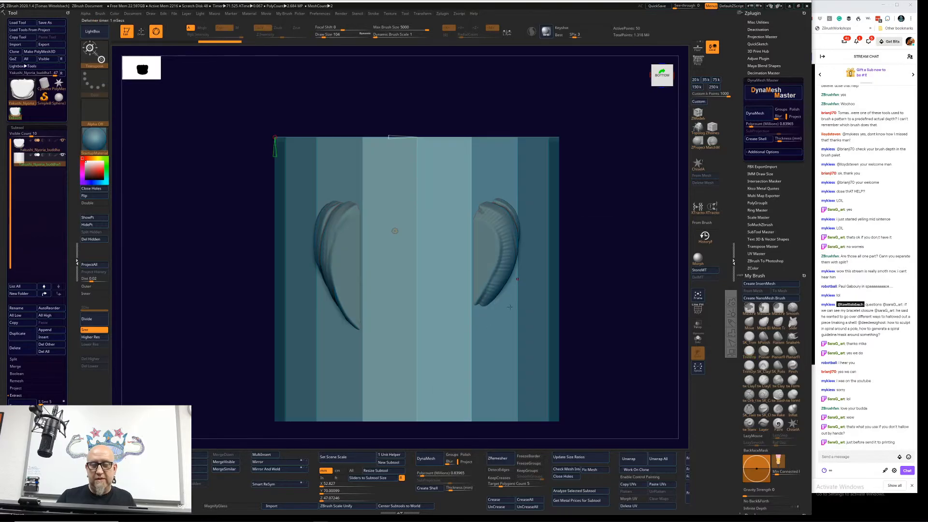
Step: Rotate the cylinder upright so that its axis runs along the statue's height
left_click_drag(609, 232, 606, 307)
key("w")
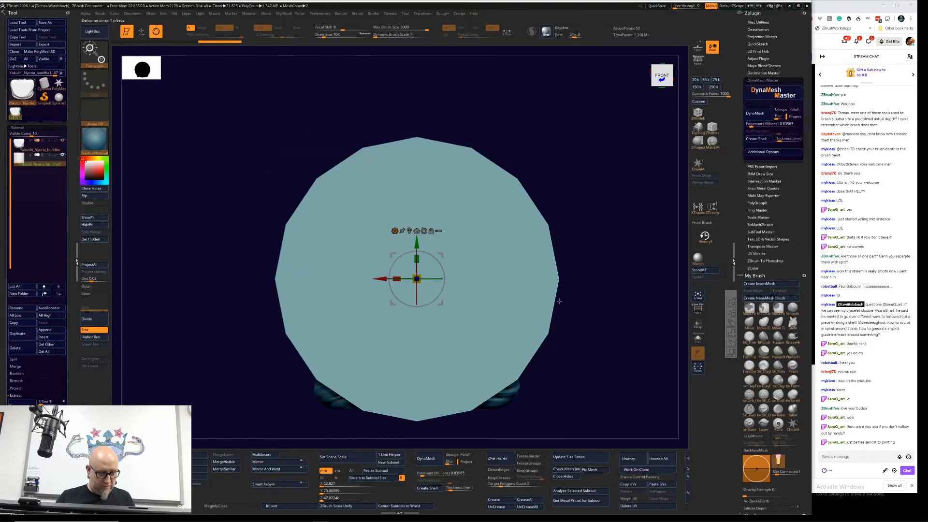
left_click_drag(418, 292, 421, 252)
left_click_drag(591, 131, 594, 226)
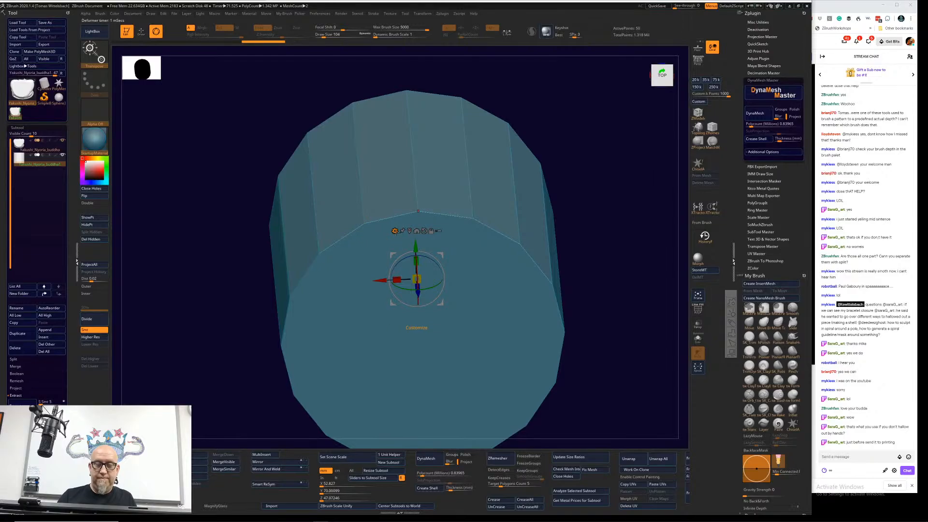
Step: Raise the cylinder primitive's segment counts around its circumference and along its height
left_click(395, 230)
left_click_drag(280, 341, 280, 442)
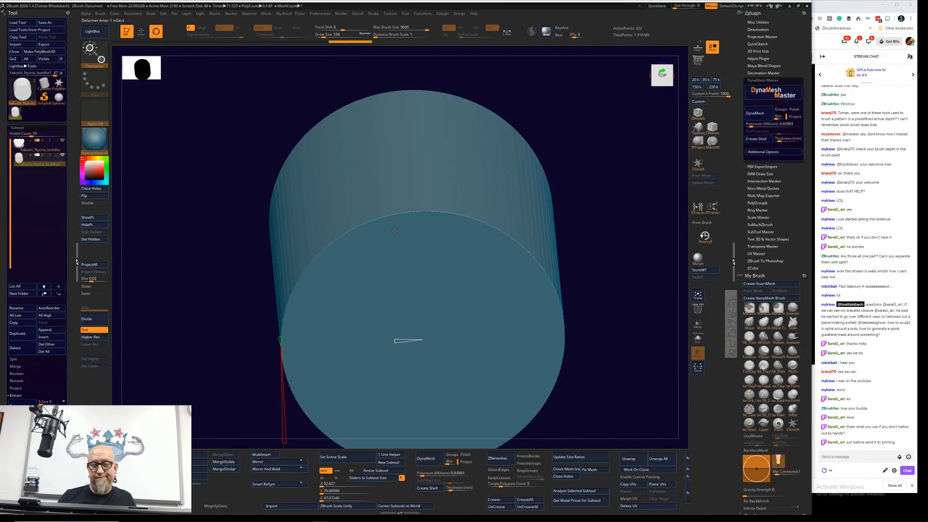
mouse_move(243, 402)
left_mouse_down()
mouse_move(255, 408)
mouse_move(247, 432)
mouse_move(236, 428)
left_mouse_up()
left_click_drag(274, 400, 284, 333)
left_click_drag(601, 311, 604, 227, "shift")
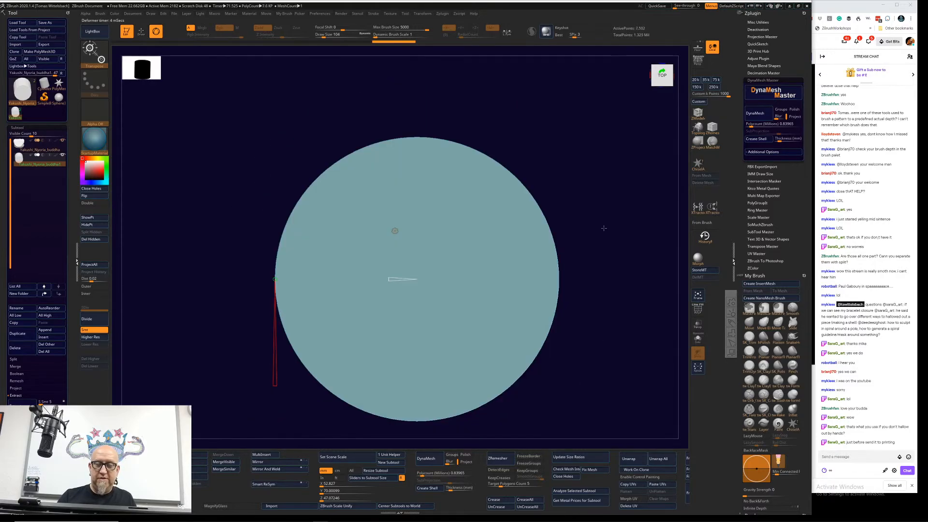
left_click_drag(607, 344, 607, 238)
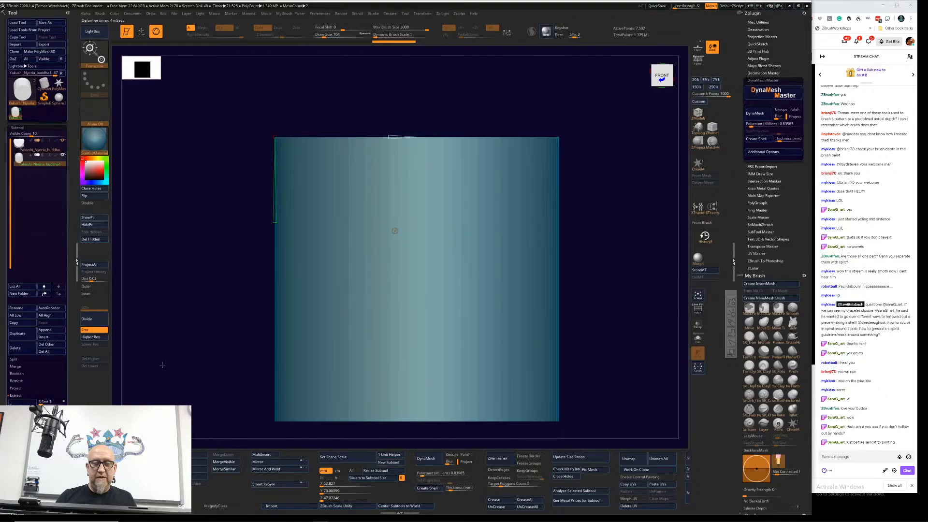
Step: Subdivide the cylinder up to level 4 and delete its lower subdivision levels
left_click(94, 323)
left_click(94, 323)
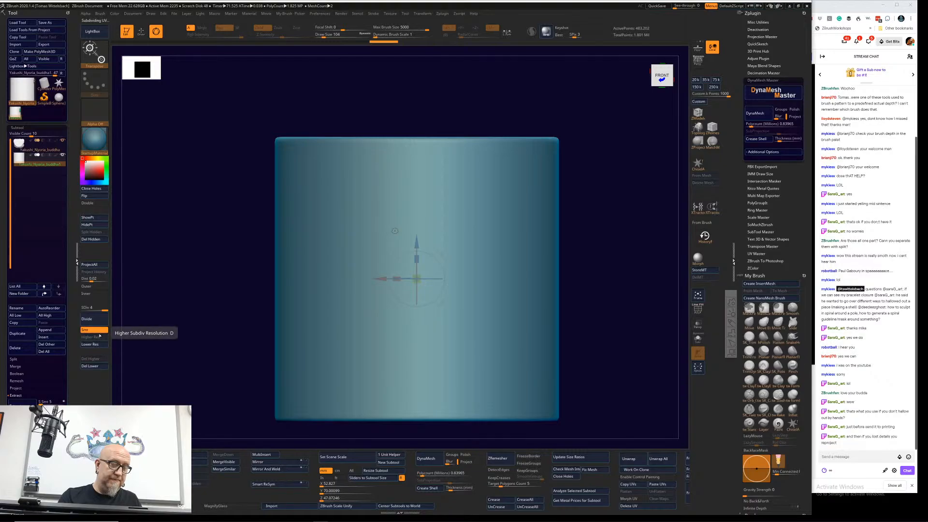
left_click(90, 366)
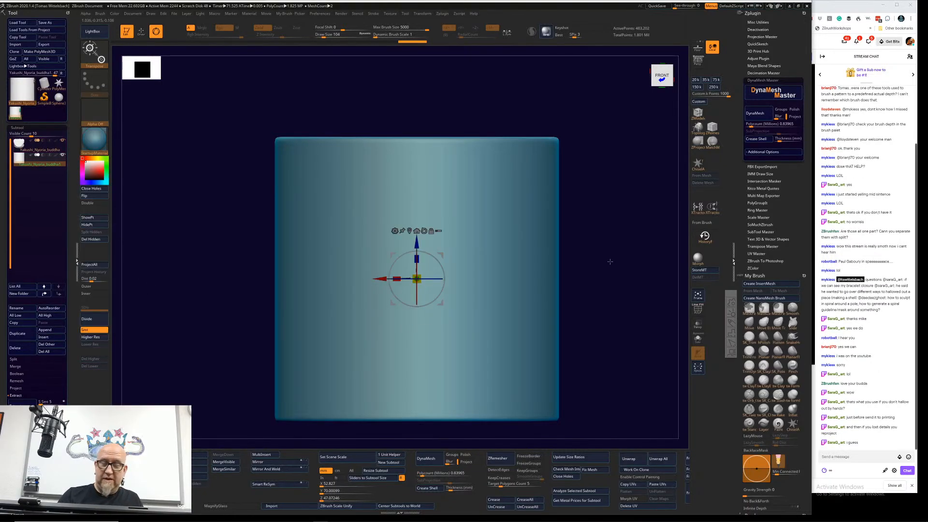
Step: Scale the cylinder down and position it in the middle of the Buddha's base, protruding from the underside
left_click_drag(592, 254, 607, 278)
left_click_drag(420, 280, 286, 154)
left_click_drag(410, 152, 410, 288)
left_click_drag(586, 301, 553, 245)
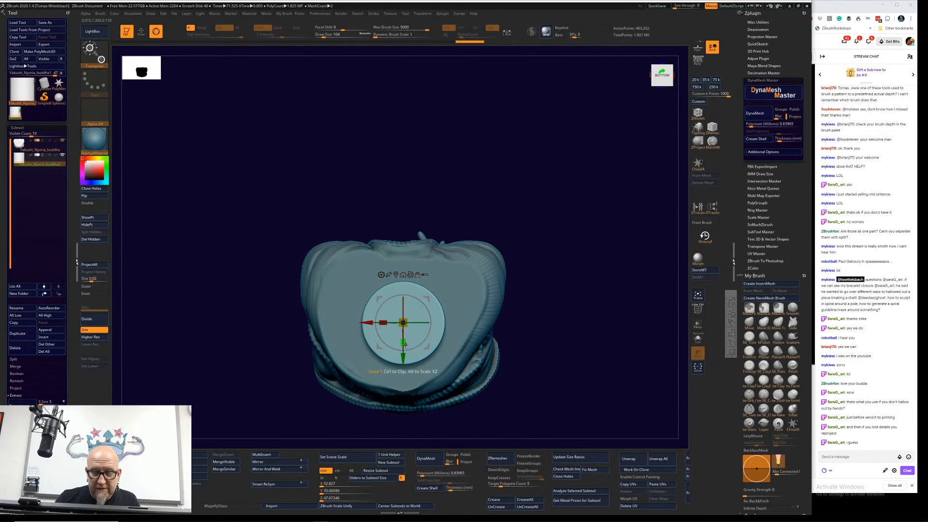
left_click_drag(531, 261, 596, 251)
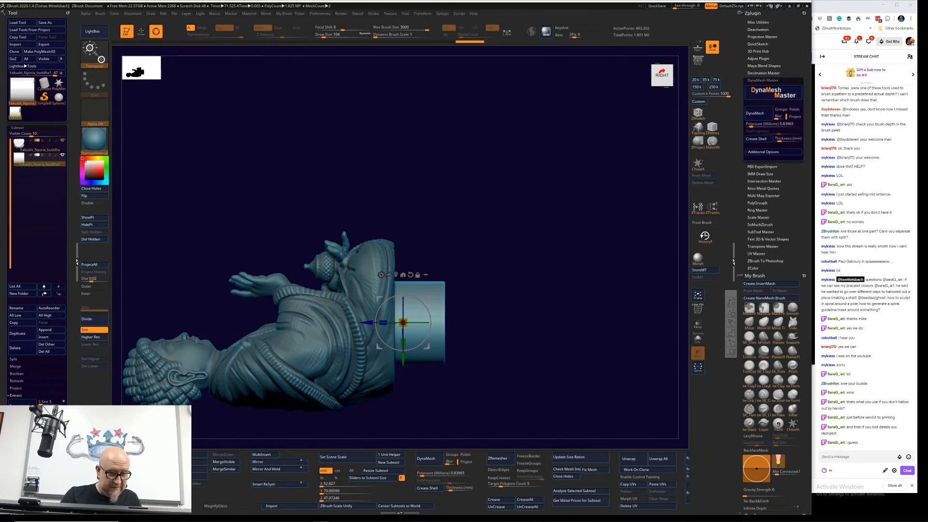
key("super")
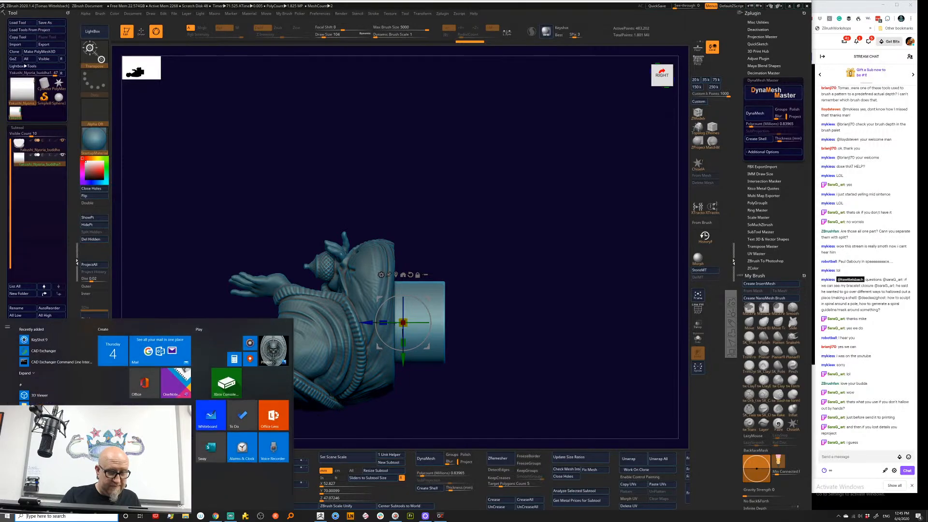
left_click(452, 199)
left_click_drag(451, 199, 459, 198)
key("ctrl")
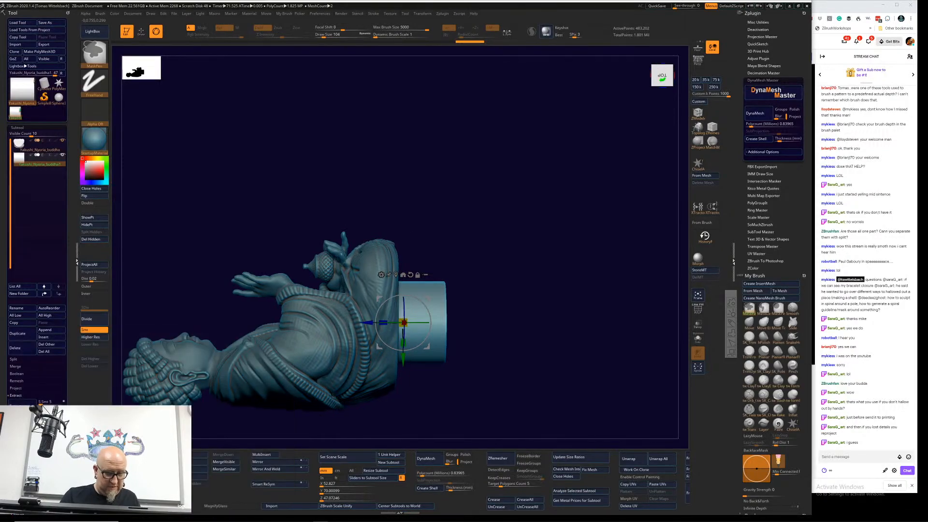
Step: Set the cylinder subtool to subtraction and preview its cut through the statue's base with Live Boolean
left_click_drag(309, 494, 327, 495, "ctrl")
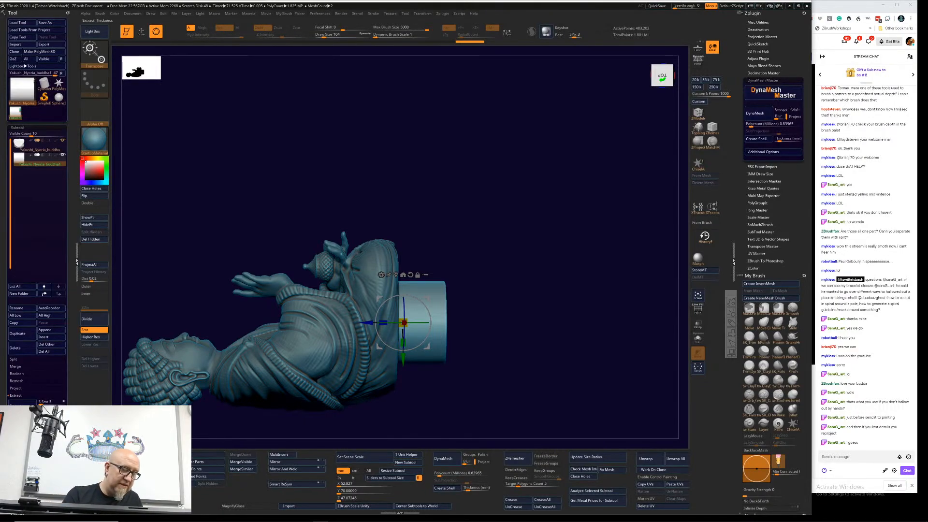
left_click(38, 146)
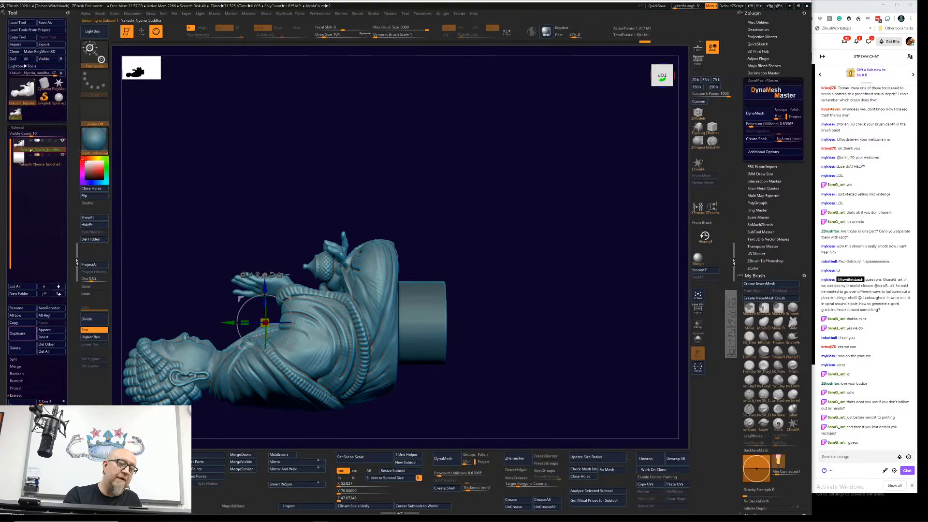
left_click(39, 163)
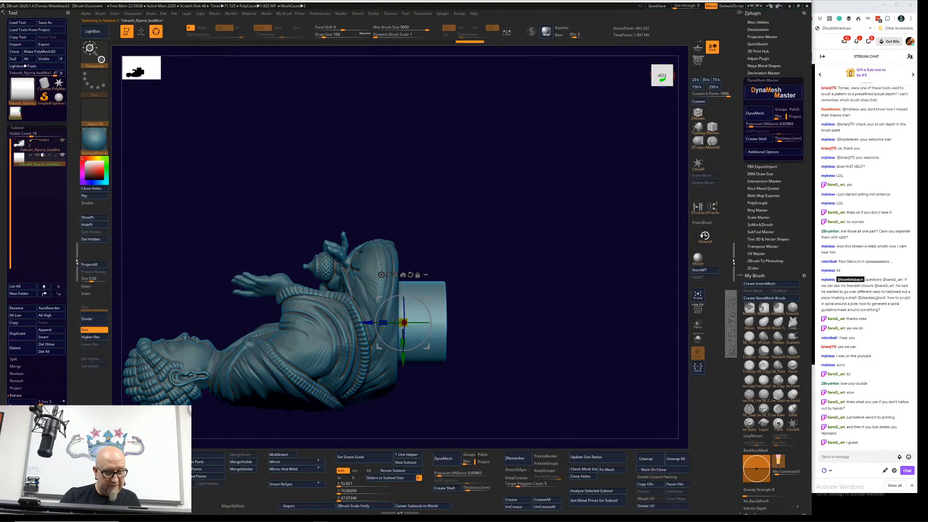
key("shift+b")
left_click_drag(538, 262, 595, 208, "alt")
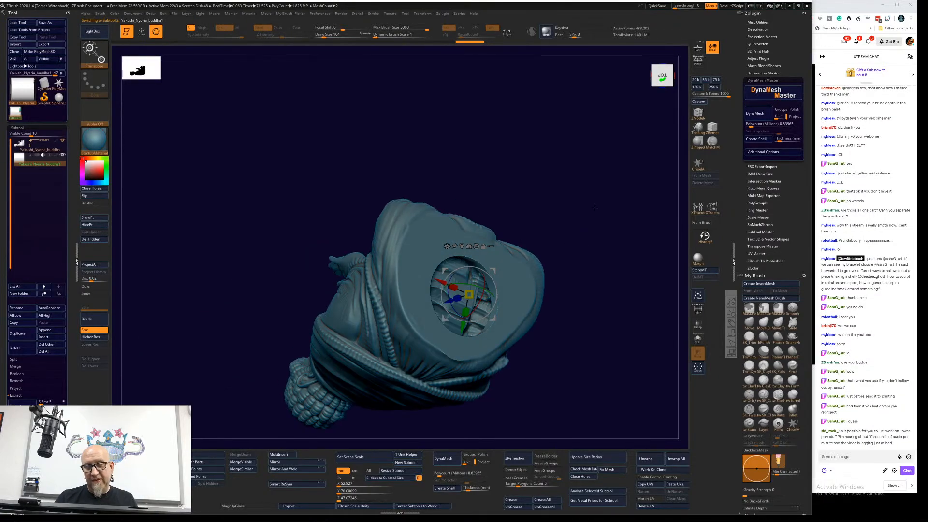
left_click_drag(595, 207, 618, 243, "shift")
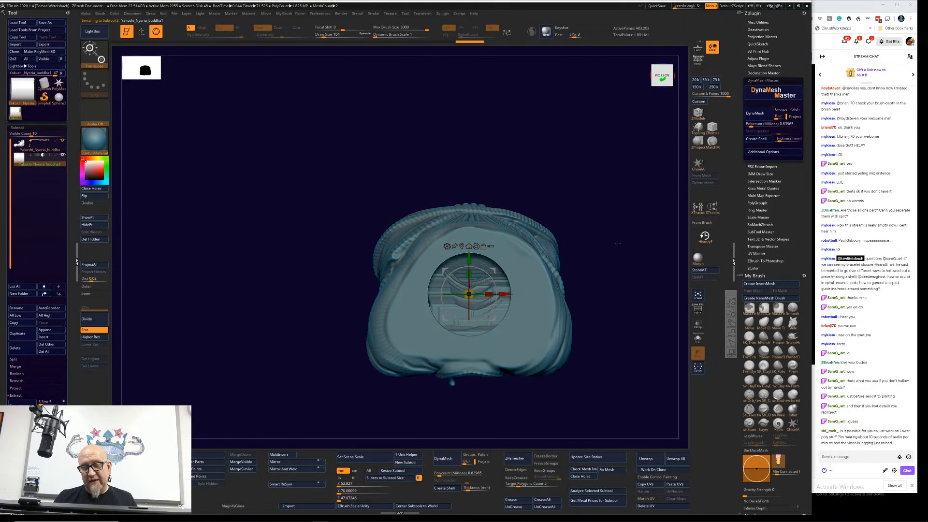
Step: Scale the subtractive cylinder wider along its X axis to make the base opening a sideways oval
key("f")
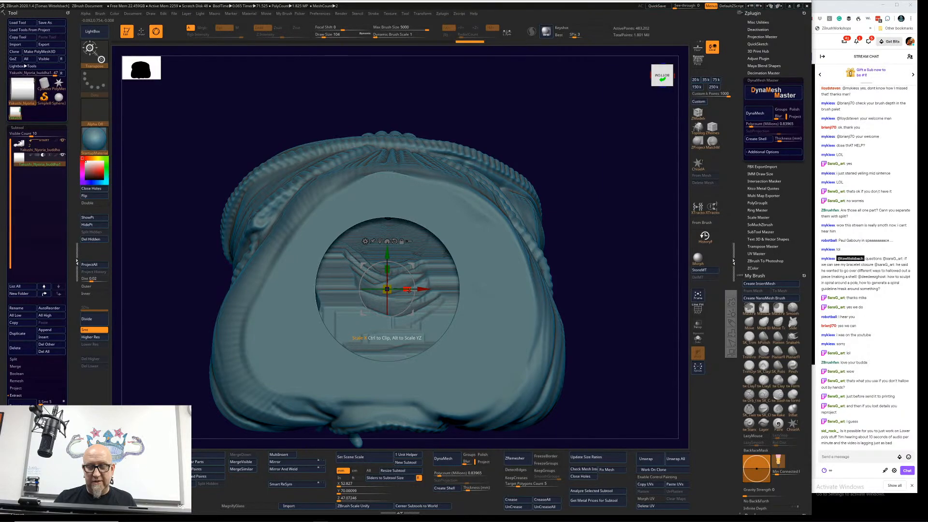
left_click_drag(408, 289, 628, 198)
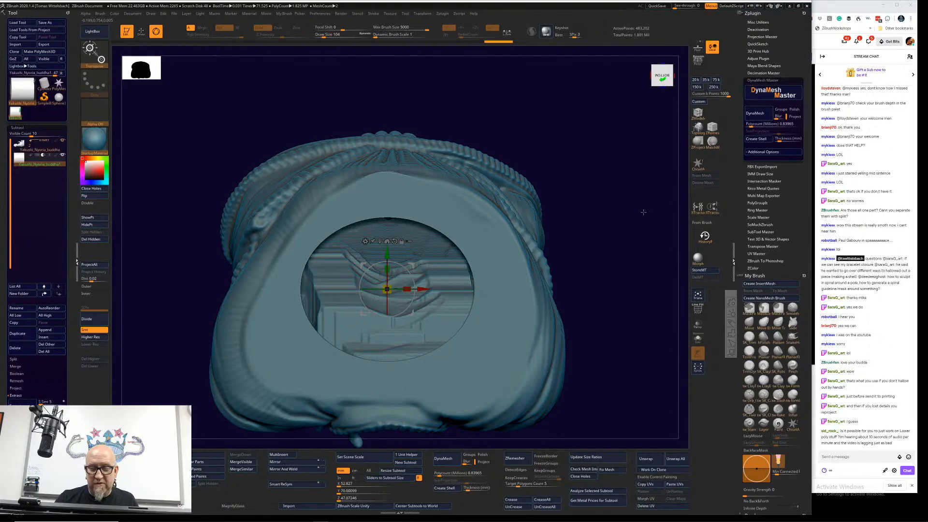
left_click_drag(643, 212, 609, 299, "shift")
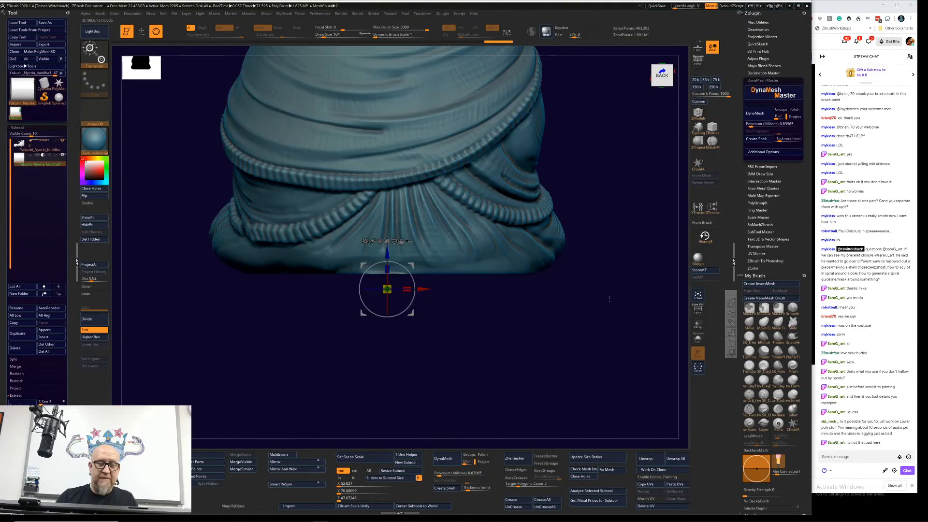
Step: Group the Buddha and the cylinder in a new folder with the default name and run Boolean Folder on it
left_click(34, 149)
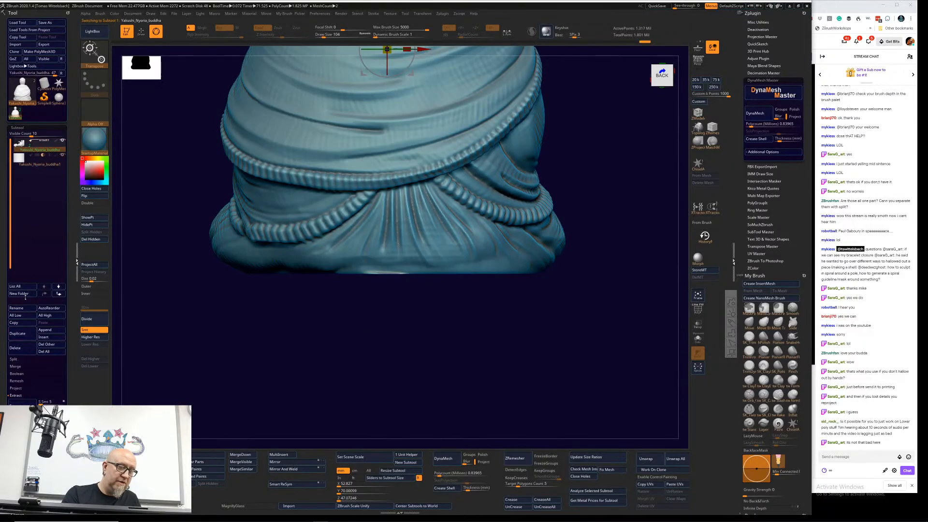
left_click(25, 295)
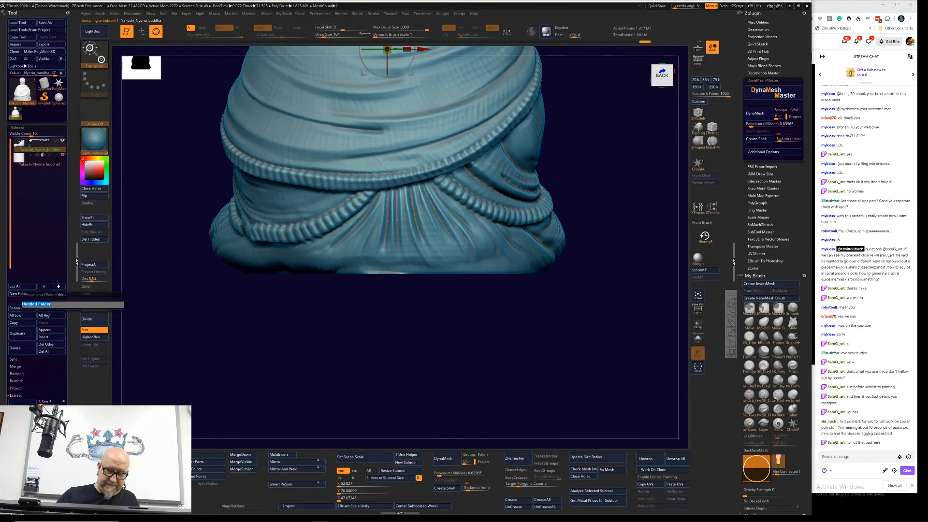
key("Return")
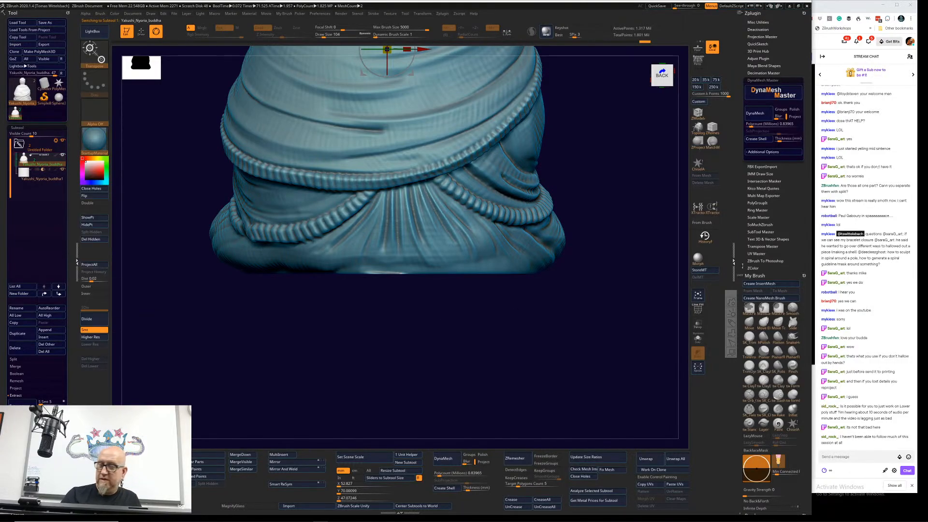
left_click(56, 140)
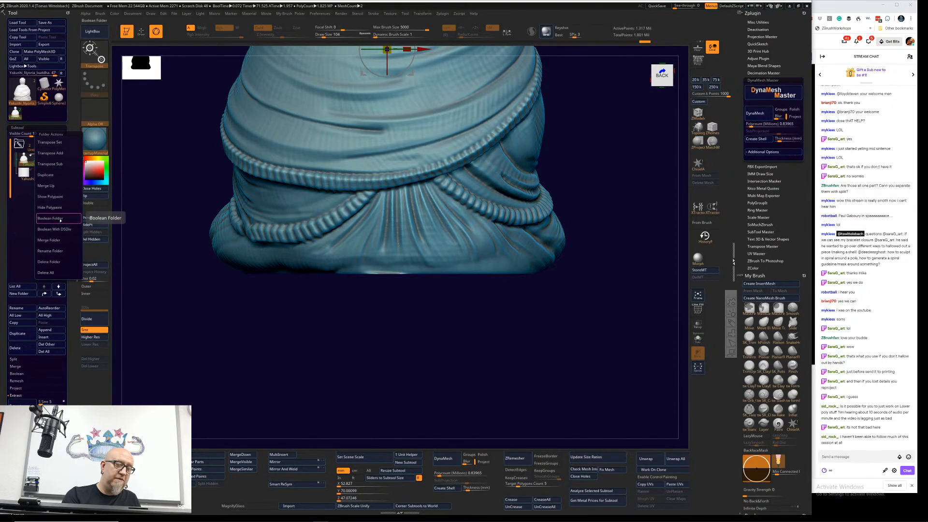
left_click(59, 223)
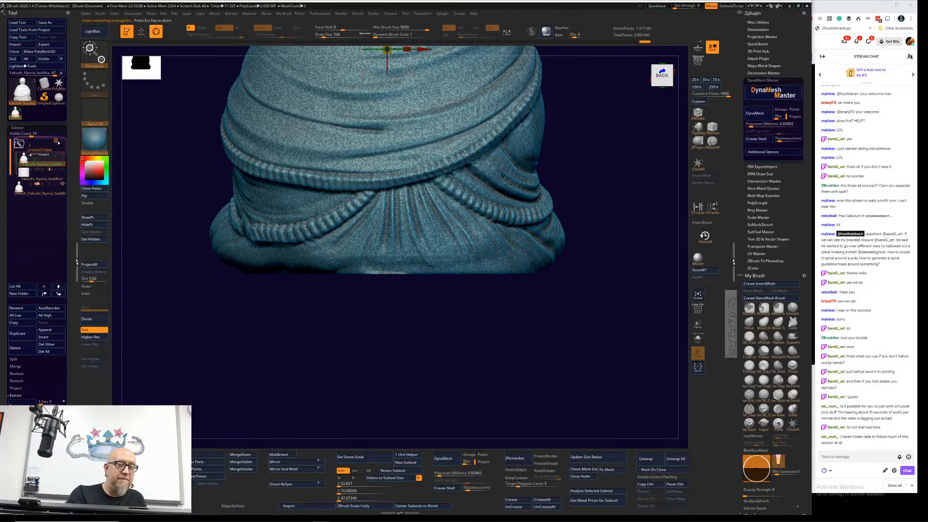
Step: Make the folder's source subtools visible and run Boolean Folder on the folder again
left_click(55, 140)
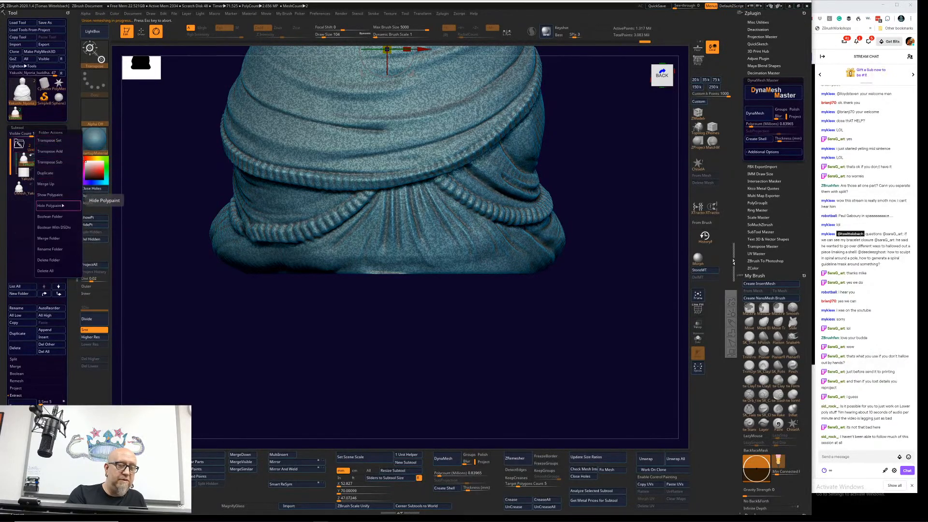
left_click(66, 216)
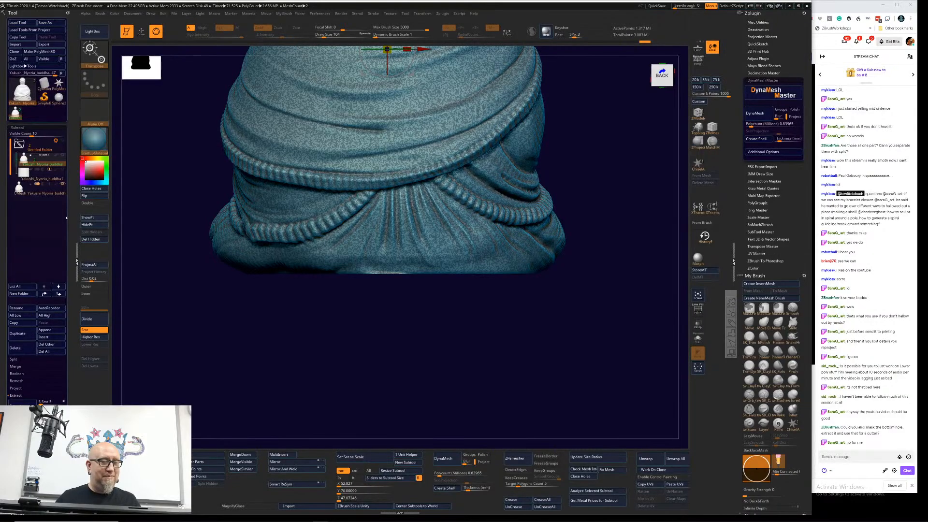
left_click_drag(428, 349, 447, 350)
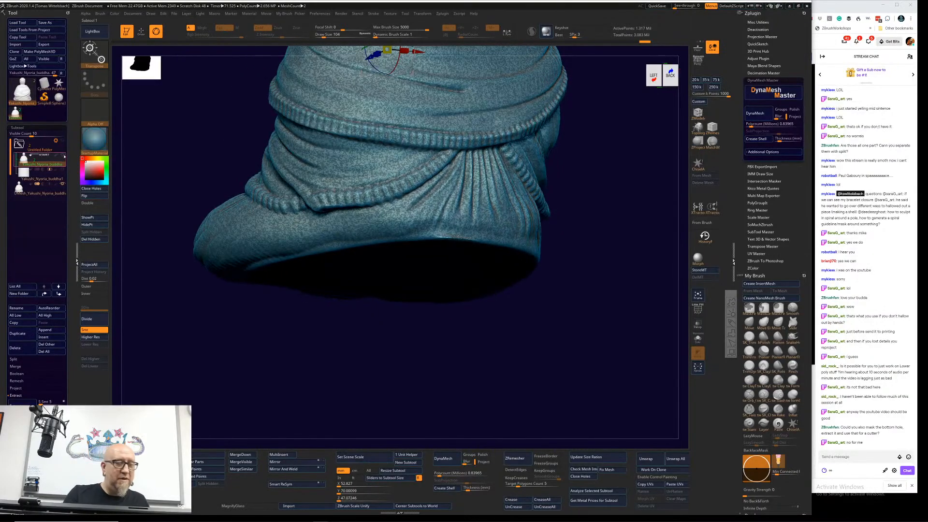
left_click(64, 156)
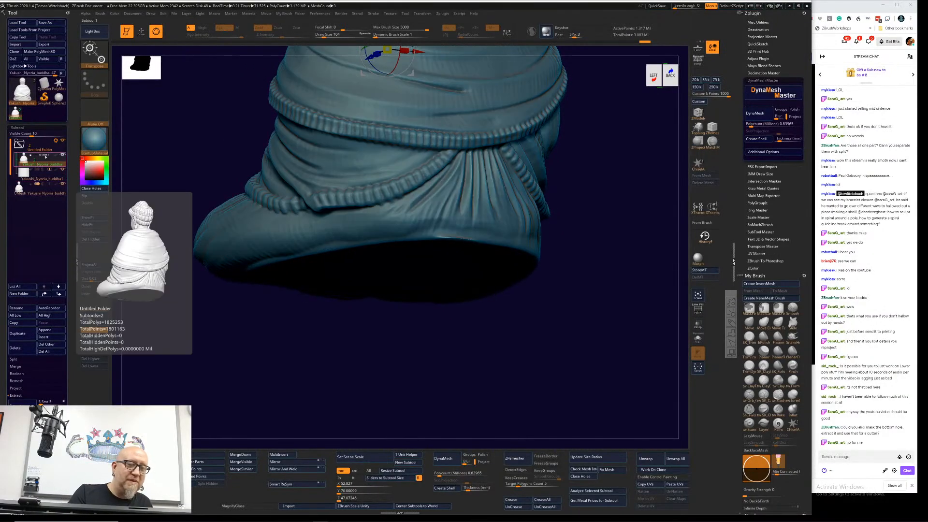
left_click(56, 140)
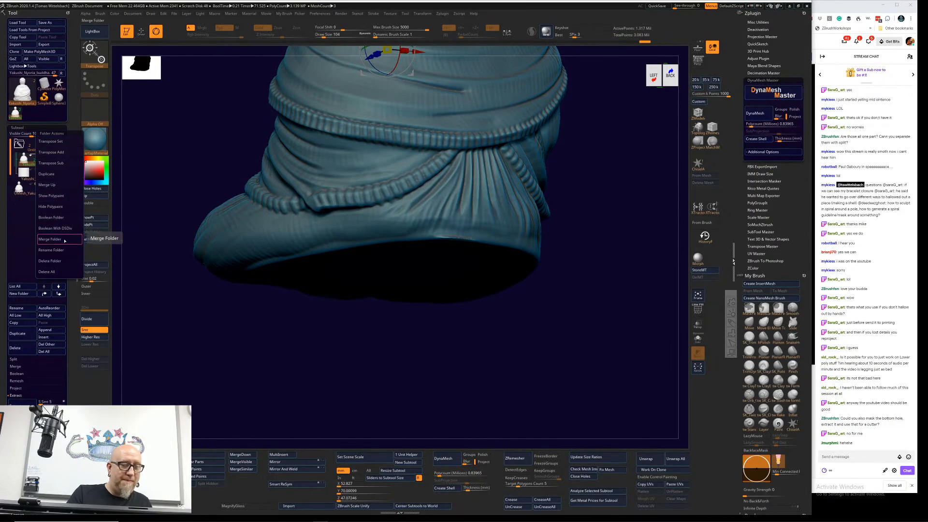
left_click(68, 218)
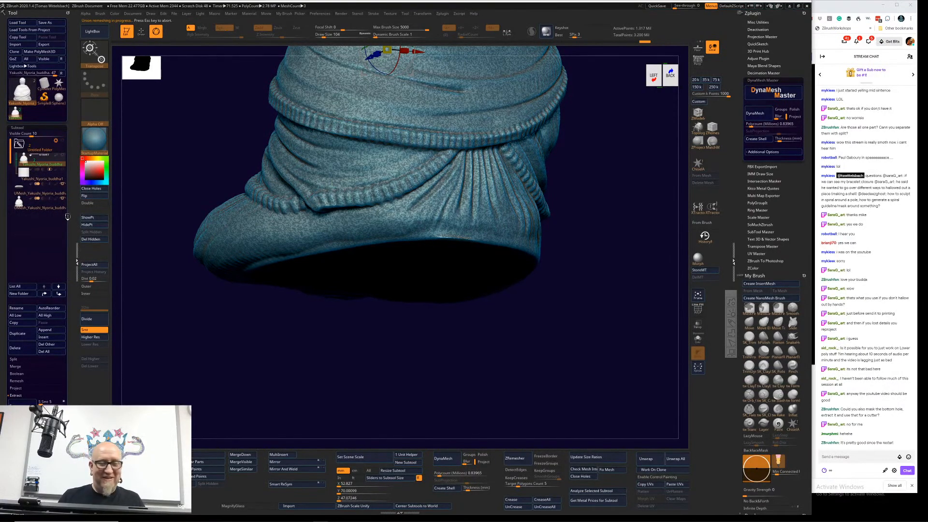
Step: Collapse and hide the source folder, and select the boolean result mesh of the statue
left_click(19, 144)
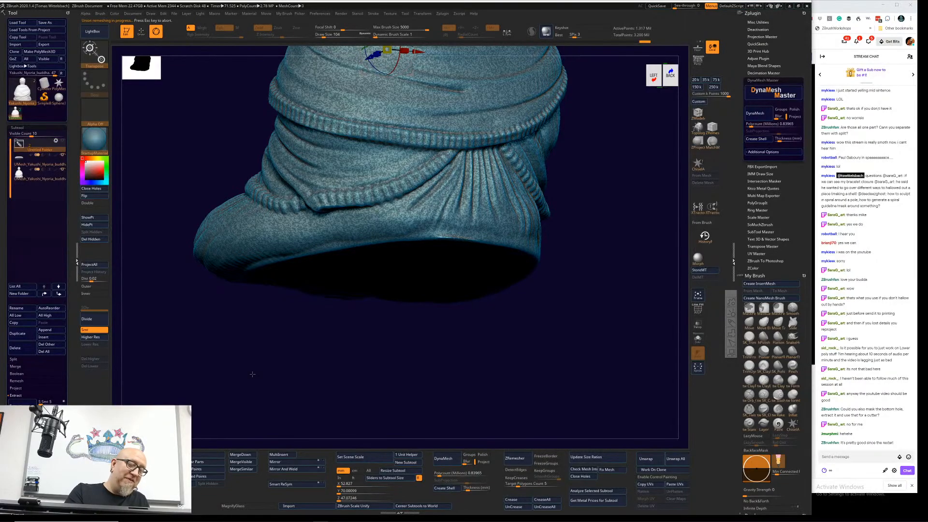
mouse_move(373, 361)
left_mouse_down()
mouse_move(416, 367)
mouse_move(473, 338)
mouse_move(568, 361)
mouse_move(435, 382)
left_mouse_up()
left_click(35, 175)
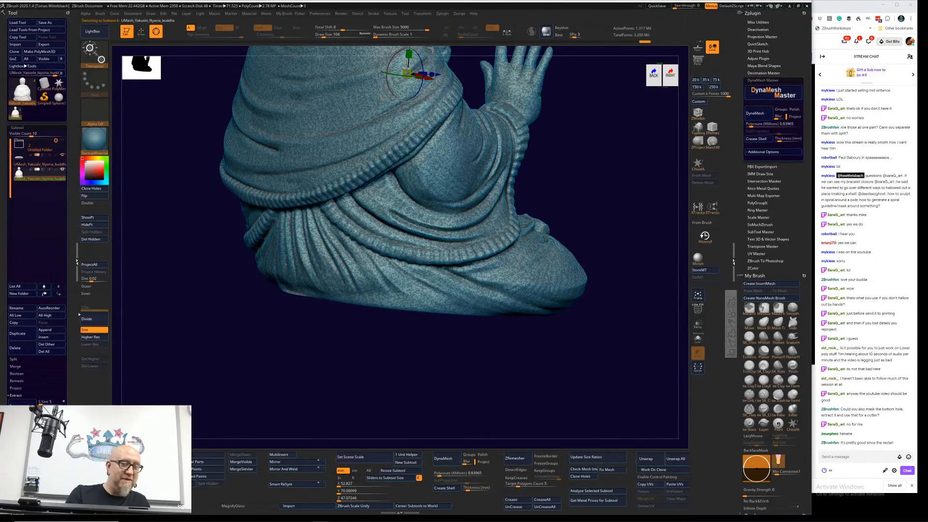
mouse_move(586, 363)
left_mouse_down()
mouse_move(514, 372)
mouse_move(542, 369)
mouse_move(543, 342)
mouse_move(353, 267)
left_mouse_up()
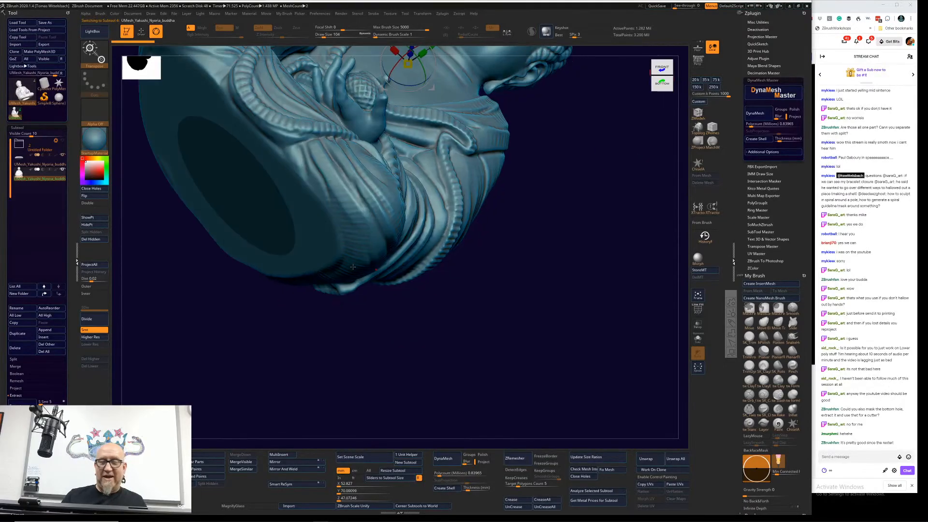
Step: Hide the smaller boolean mesh that fills the base opening, keeping the hollow statue mesh selected
left_click(38, 164)
mouse_move(259, 375)
left_mouse_down()
mouse_move(288, 342)
mouse_move(305, 362)
mouse_move(480, 179)
left_mouse_up()
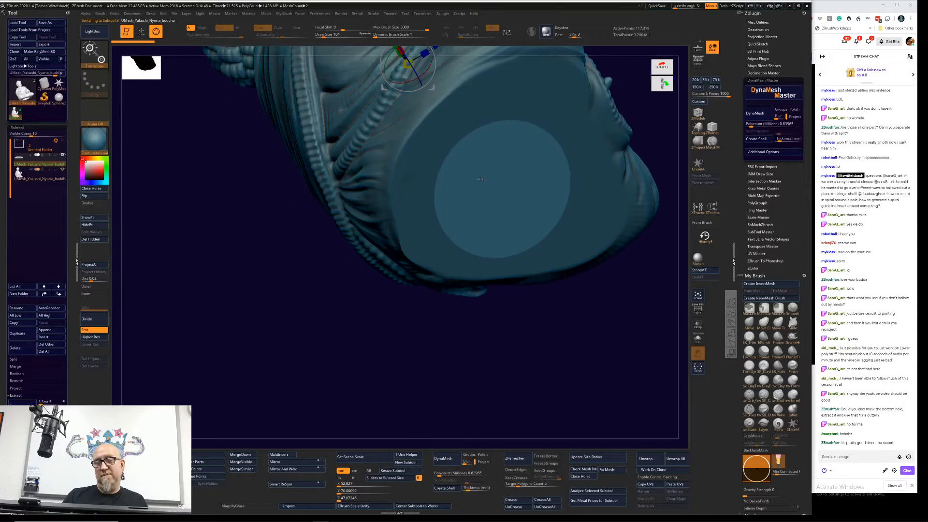
left_click_drag(288, 335, 244, 322)
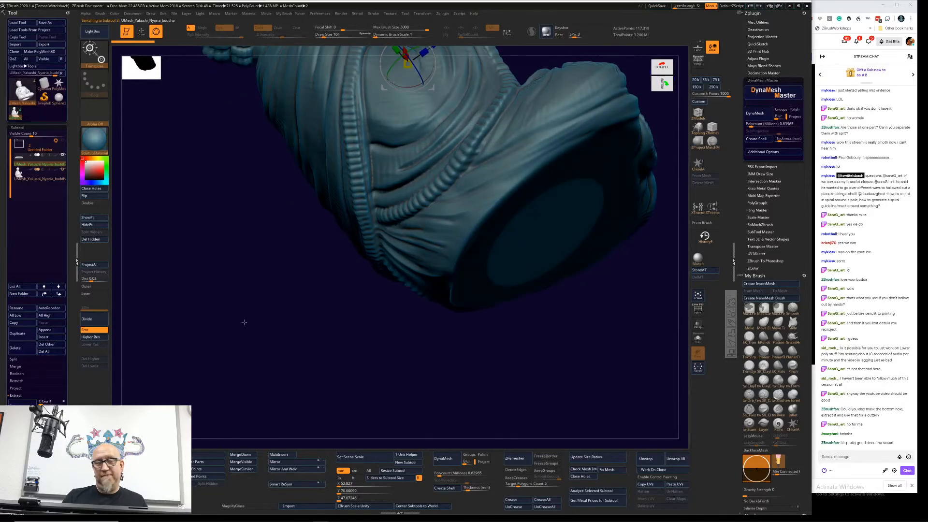
left_click(48, 175)
left_click(62, 156)
mouse_move(262, 368)
left_mouse_down()
mouse_move(308, 364)
mouse_move(308, 351)
mouse_move(288, 374)
mouse_move(355, 257)
left_mouse_up()
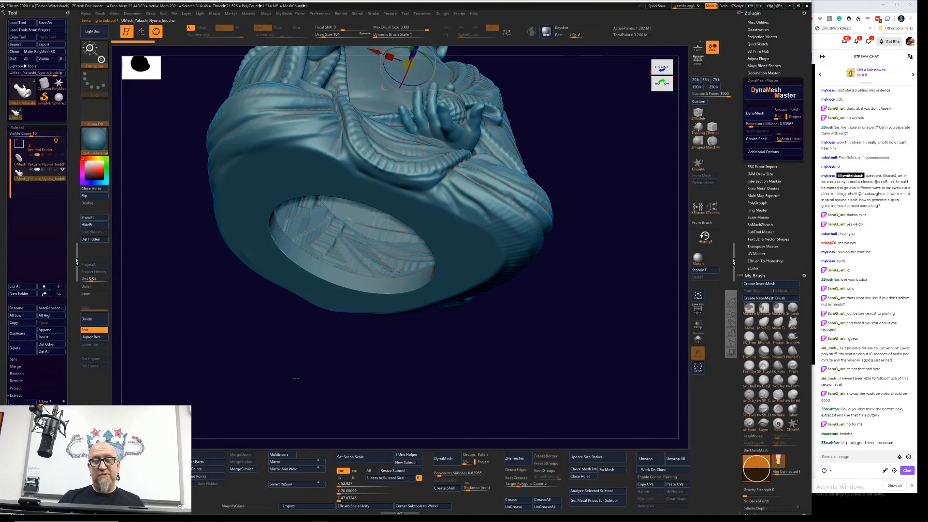
Step: Turn on PolyFrame, switch to Draw mode and isolate the polygroup of the statue's inner cavity
left_click(698, 309)
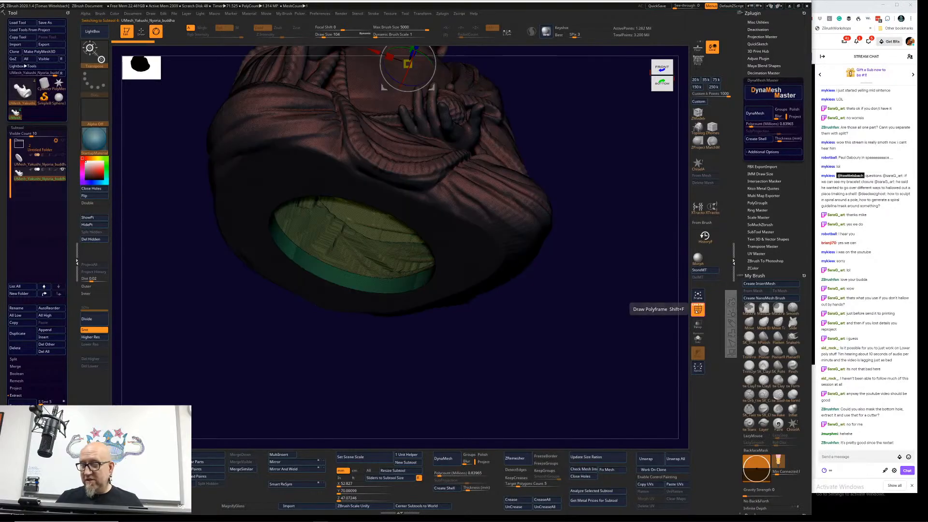
left_click(379, 241, "ctrl")
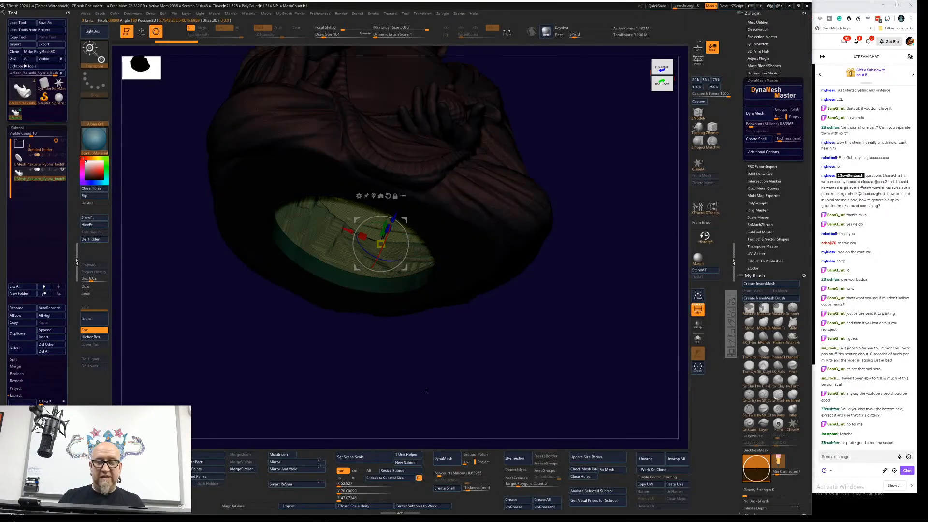
left_click(397, 368, "ctrl")
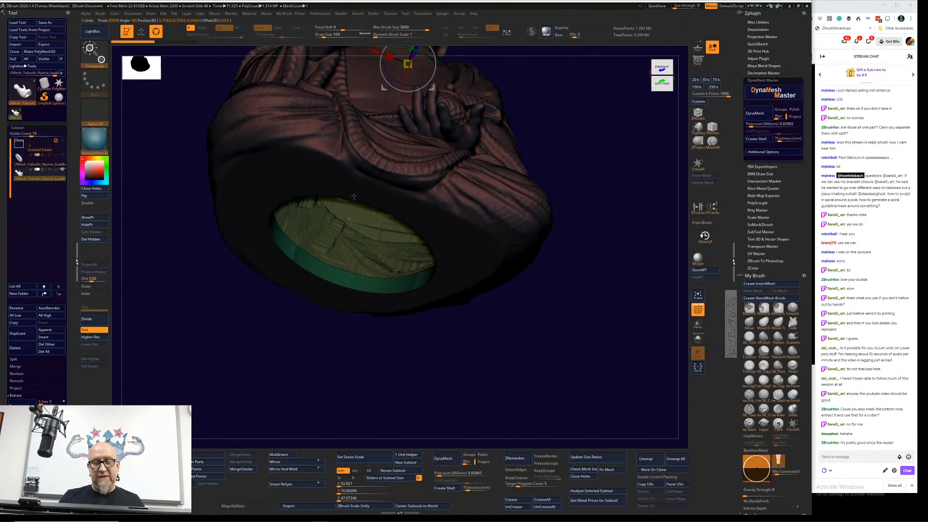
key("q")
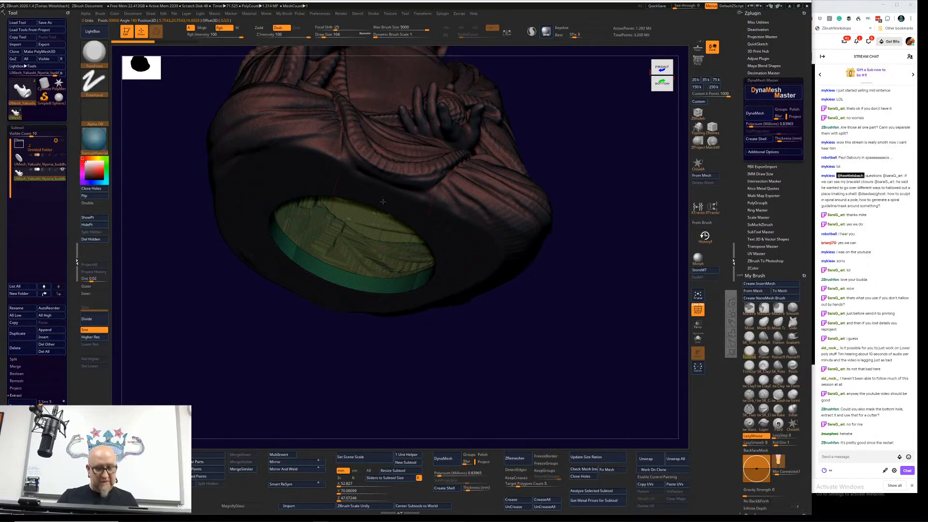
left_click(380, 258, "ctrl+shift")
Step: Turn on Sculptris Pro mode with the inner cavity shell isolated
mouse_move(561, 217)
left_mouse_down()
mouse_move(556, 265)
mouse_move(549, 181)
mouse_move(563, 209)
mouse_move(627, 239)
mouse_move(565, 222)
left_mouse_up()
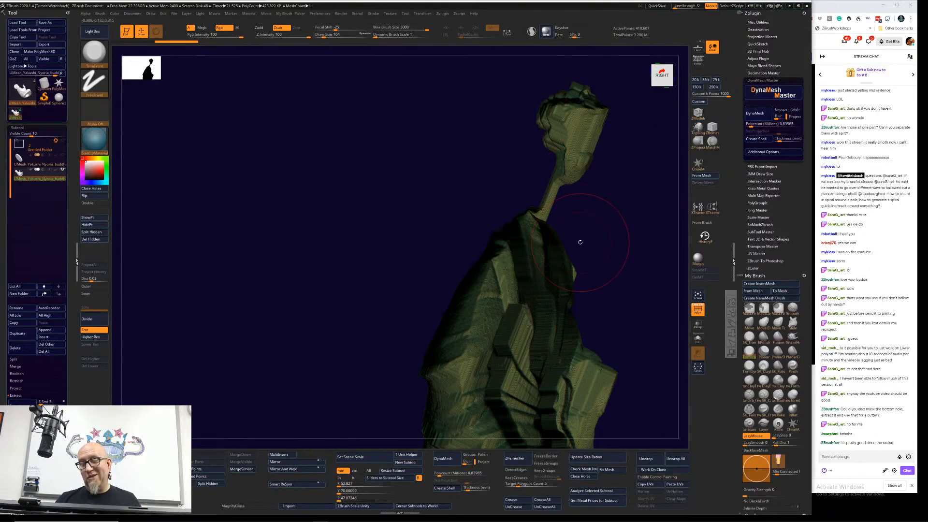
mouse_move(621, 174)
left_mouse_down()
mouse_move(610, 180)
mouse_move(614, 189)
mouse_move(493, 139)
left_mouse_up()
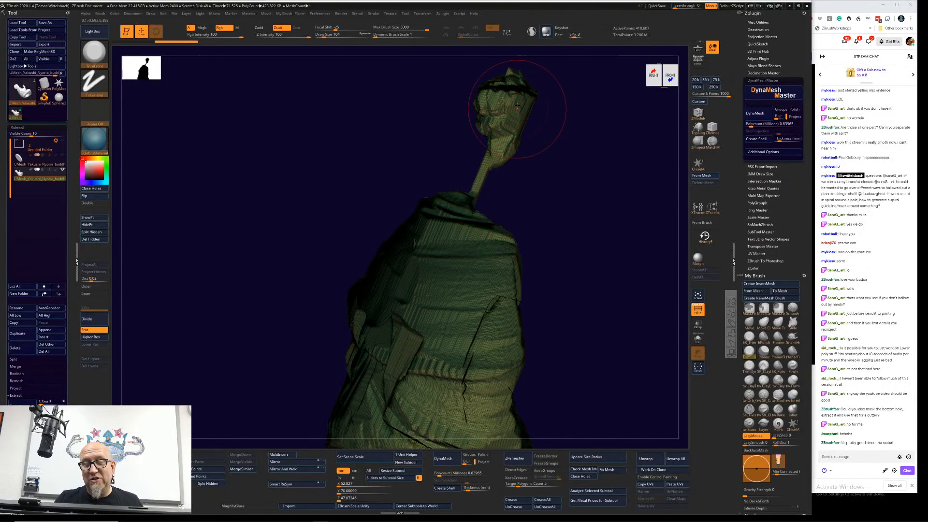
left_click_drag(528, 205, 535, 121)
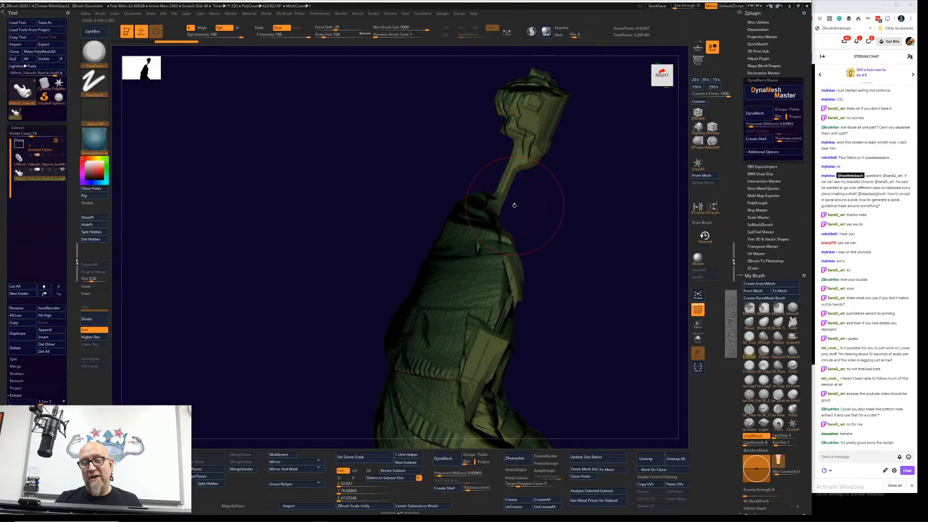
mouse_move(515, 204)
left_mouse_down()
mouse_move(557, 176)
mouse_move(547, 160)
mouse_move(492, 154)
left_mouse_up()
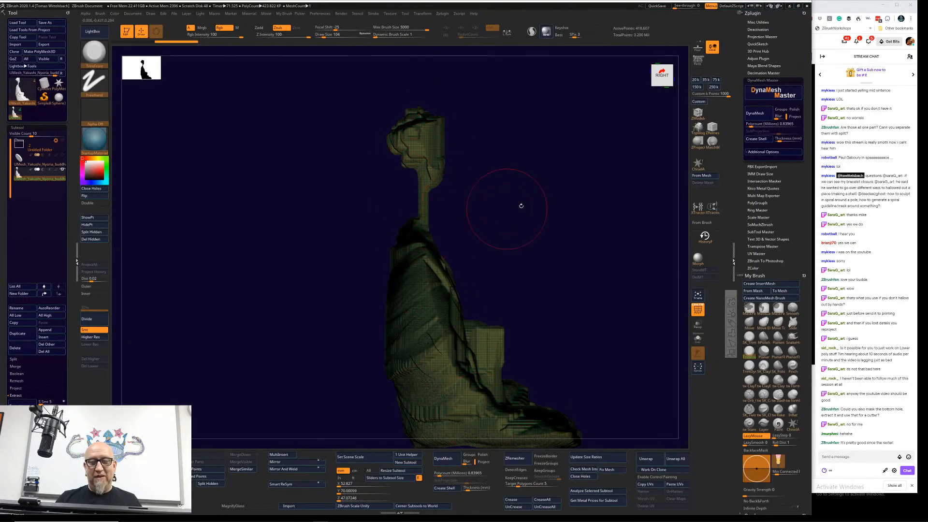
mouse_move(521, 203)
left_mouse_down()
mouse_move(571, 190)
mouse_move(454, 129)
mouse_move(546, 151)
left_mouse_up()
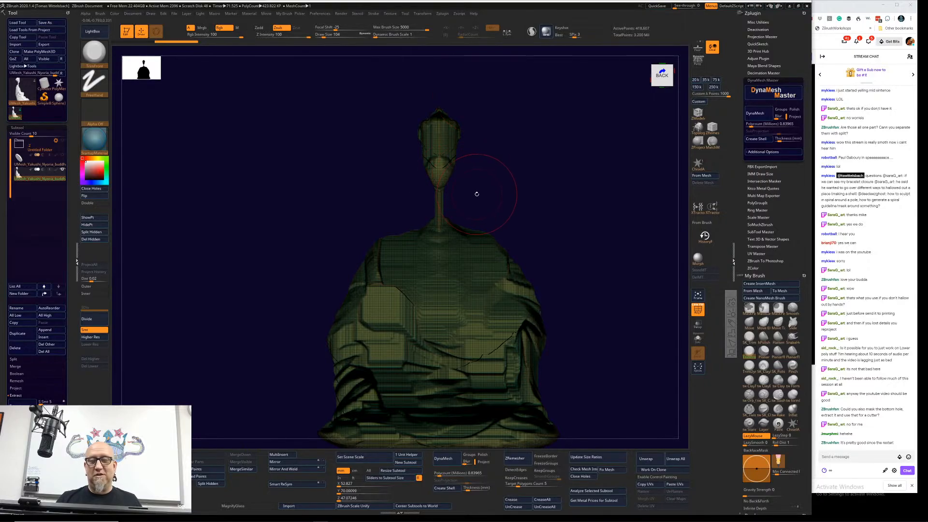
left_click(531, 31)
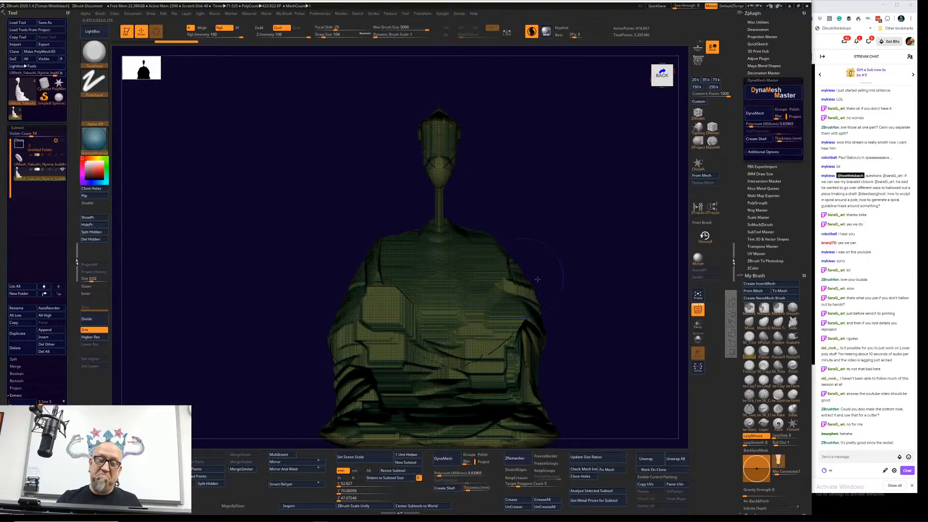
Step: Smooth the pointed crown of the inner cavity shell's head
key("shift")
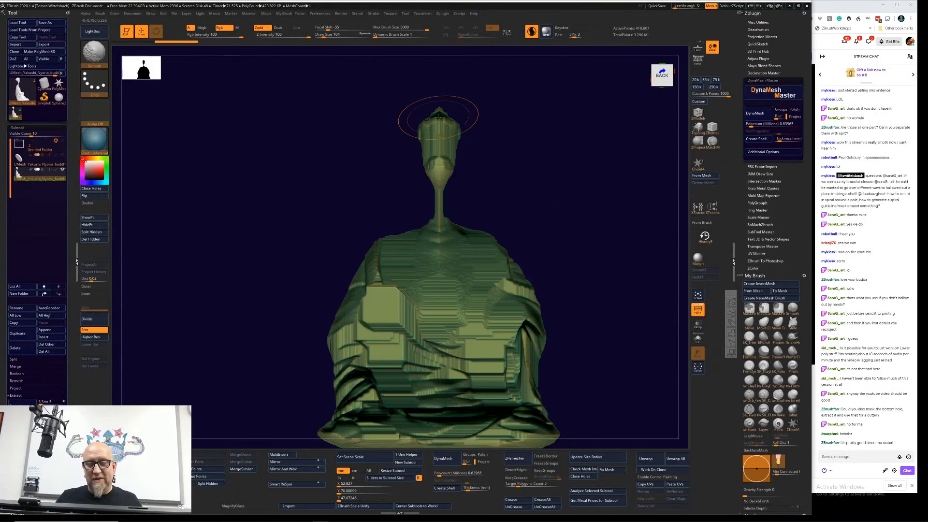
left_click(439, 118, "shift")
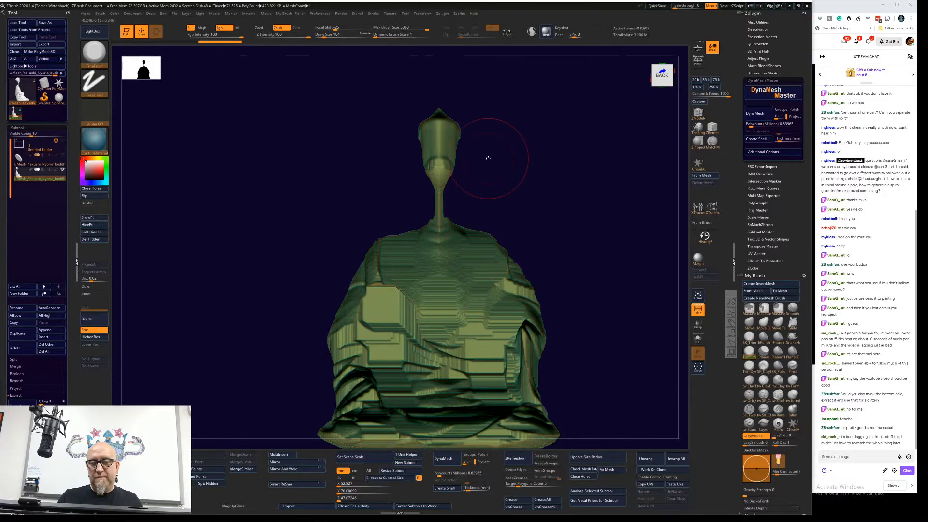
mouse_move(572, 203)
left_mouse_down("alt")
mouse_move(553, 241)
mouse_move(570, 259)
mouse_move(594, 227)
mouse_move(578, 255)
left_mouse_up("alt")
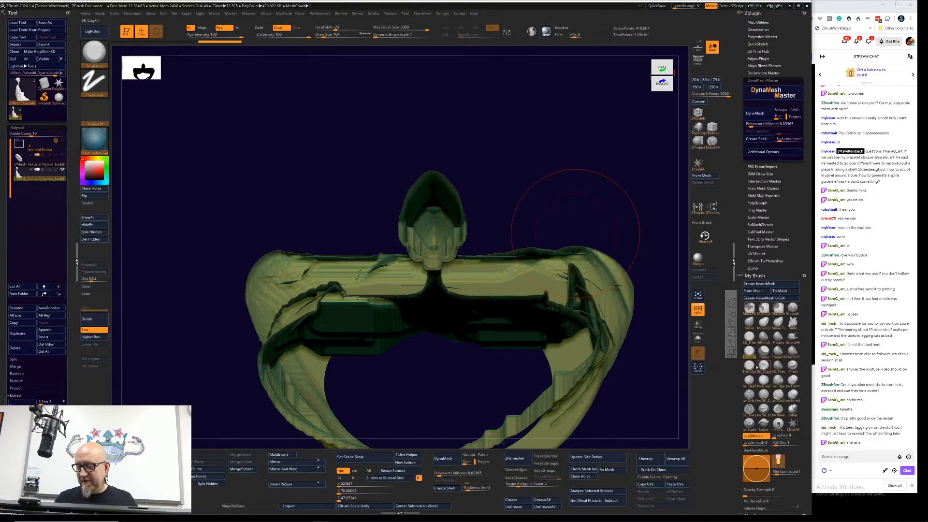
Step: Flatten the bumpy surfaces of the cavity shell's head with the TrimDynamic brush
left_click(750, 367)
mouse_move(553, 220)
left_mouse_down()
mouse_move(531, 185)
mouse_move(556, 203)
mouse_move(476, 171)
left_mouse_up()
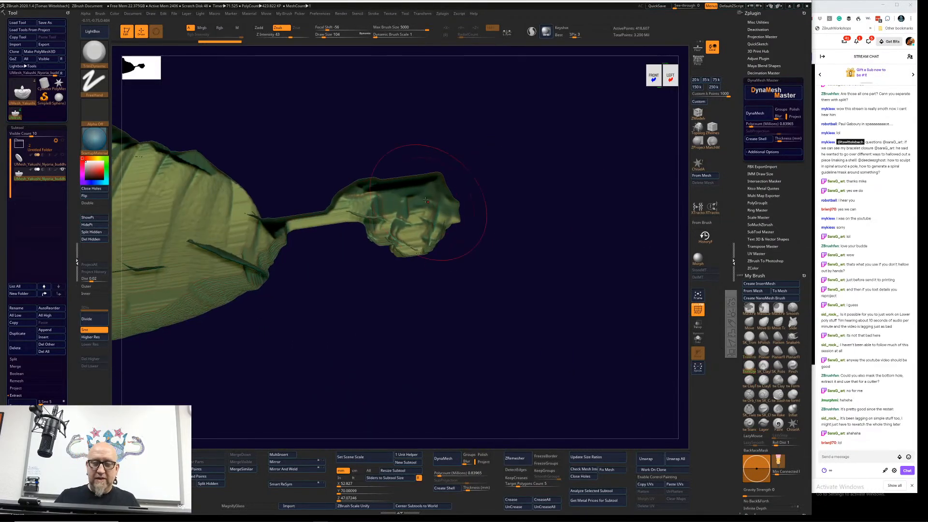
mouse_move(450, 208)
left_mouse_down("shift")
mouse_move(435, 227)
mouse_move(414, 232)
left_mouse_up("shift")
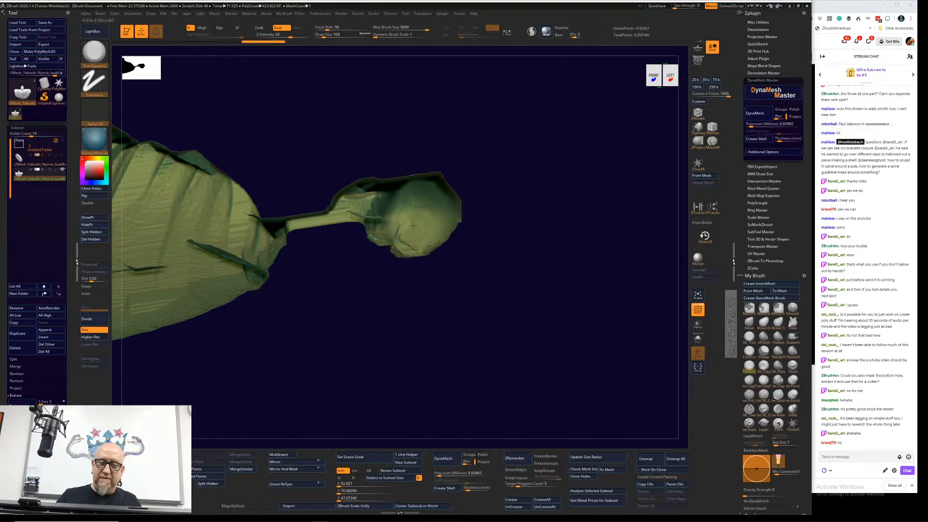
mouse_move(501, 170)
left_mouse_down()
mouse_move(482, 92)
mouse_move(434, 209)
mouse_move(415, 194)
left_mouse_up()
mouse_move(497, 199)
left_mouse_down()
mouse_move(473, 153)
mouse_move(370, 282)
left_mouse_up()
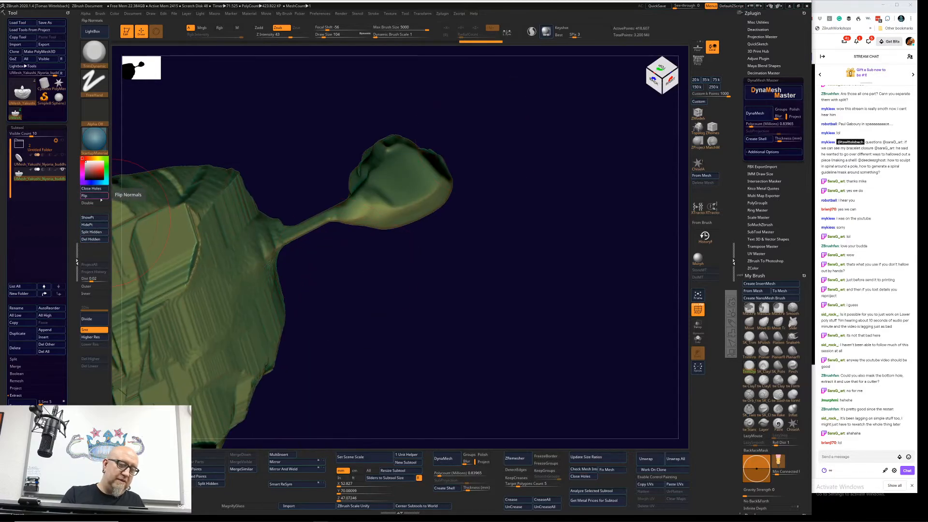
Step: Turn on double-sided display and smooth the head and neck of the cavity shell
left_click(97, 202)
mouse_move(427, 159)
left_mouse_down()
mouse_move(409, 177)
mouse_move(381, 167)
mouse_move(420, 191)
mouse_move(435, 174)
left_mouse_up()
left_click_drag(556, 186, 417, 212)
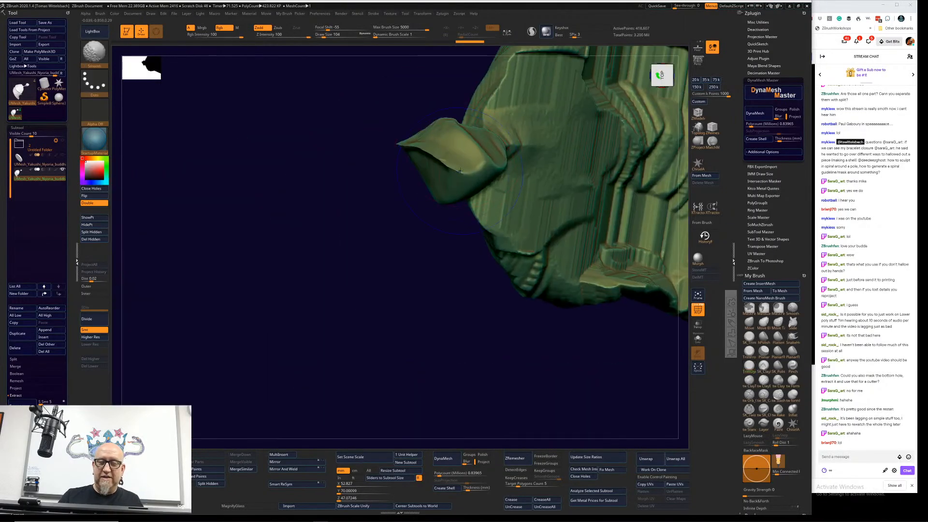
left_click_drag(417, 160, 435, 168, "shift")
mouse_move(356, 310)
left_mouse_down()
mouse_move(348, 373)
mouse_move(411, 249)
mouse_move(377, 239)
mouse_move(410, 254)
left_mouse_up()
left_click_drag(411, 253, 402, 247, "shift")
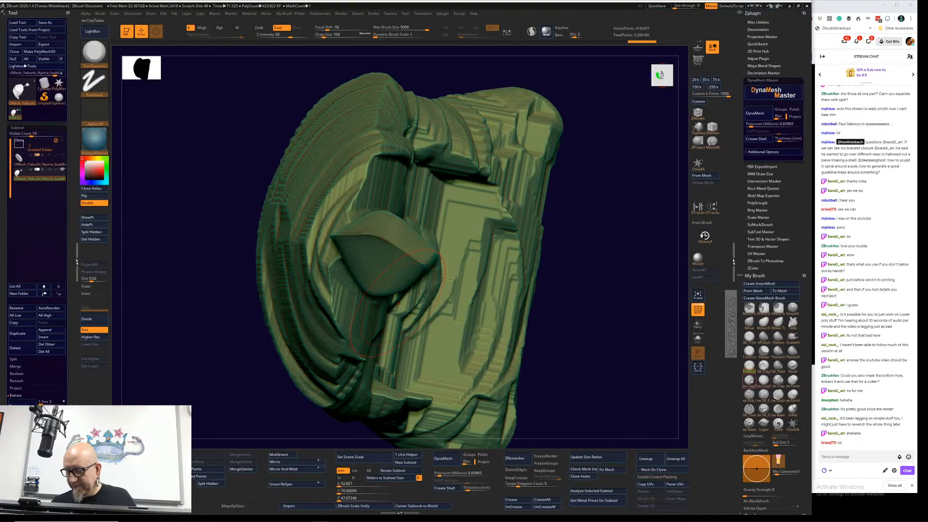
Step: Stroke across the head's sharp ridge with the ClayTubes brush and smooth it over
left_click(749, 381)
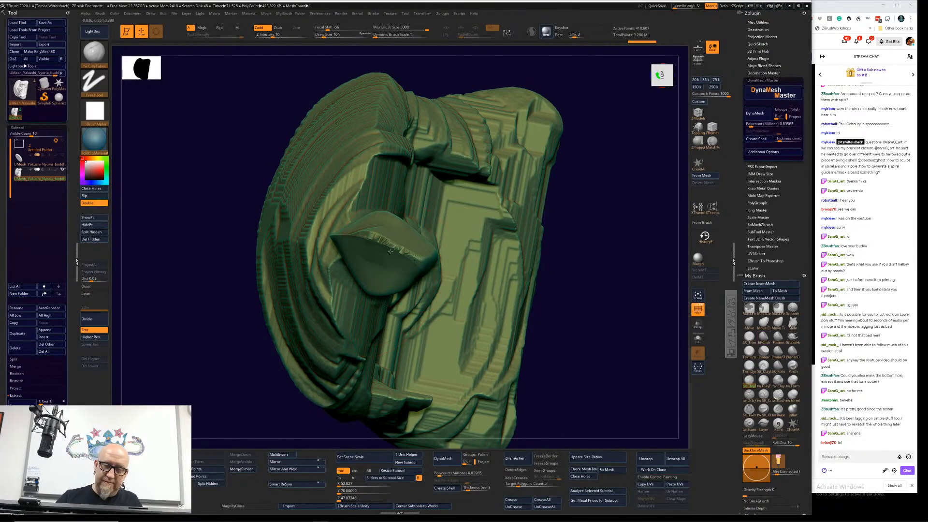
mouse_move(390, 251)
left_mouse_down()
mouse_move(372, 236)
mouse_move(417, 257)
mouse_move(370, 236)
left_mouse_up()
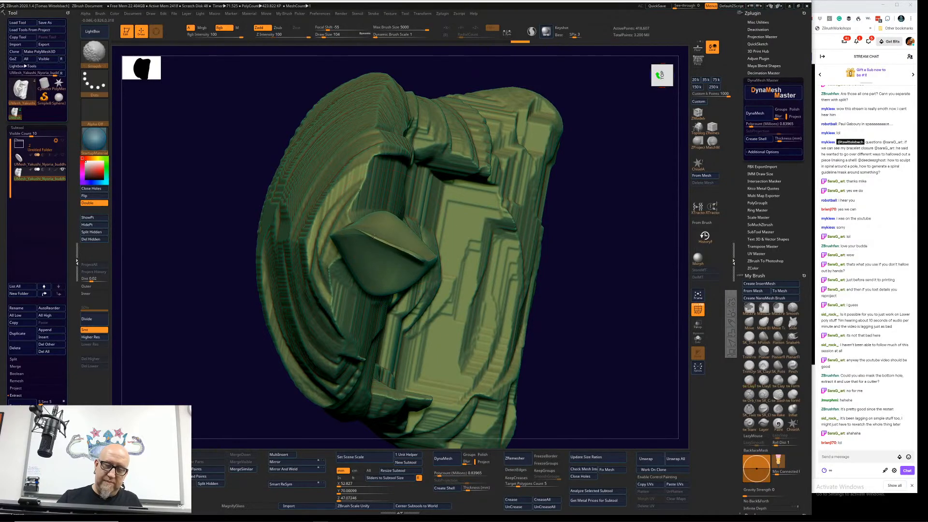
mouse_move(612, 285)
left_mouse_down()
mouse_move(625, 222)
mouse_move(470, 324)
left_mouse_up()
Step: Smooth the head and neck of the cavity shell down into a thin strand
left_click(792, 366)
mouse_move(396, 252)
left_mouse_down()
mouse_move(352, 270)
mouse_move(357, 264)
mouse_move(375, 284)
mouse_move(384, 282)
mouse_move(364, 253)
left_mouse_up()
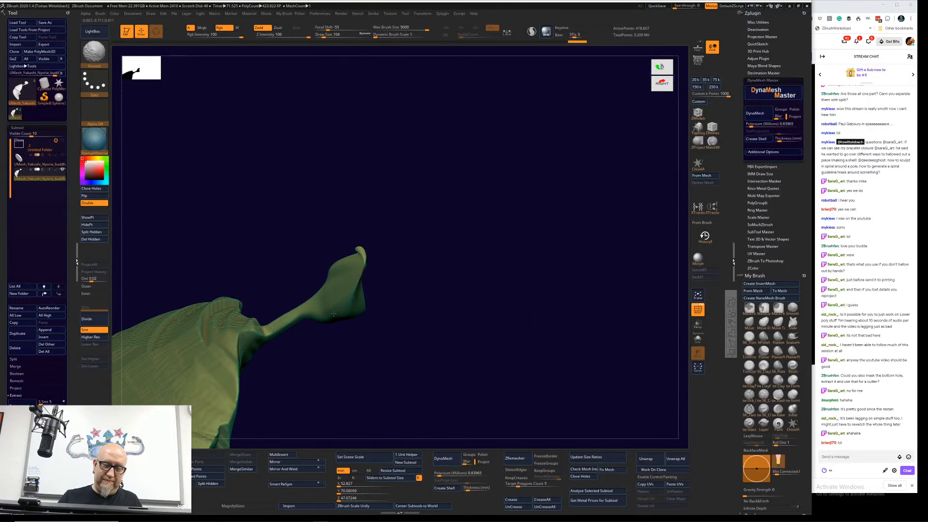
mouse_move(334, 313)
left_mouse_down()
mouse_move(362, 244)
mouse_move(345, 290)
mouse_move(276, 331)
mouse_move(422, 207)
mouse_move(289, 305)
left_mouse_up()
left_click_drag(373, 288, 471, 227, "alt")
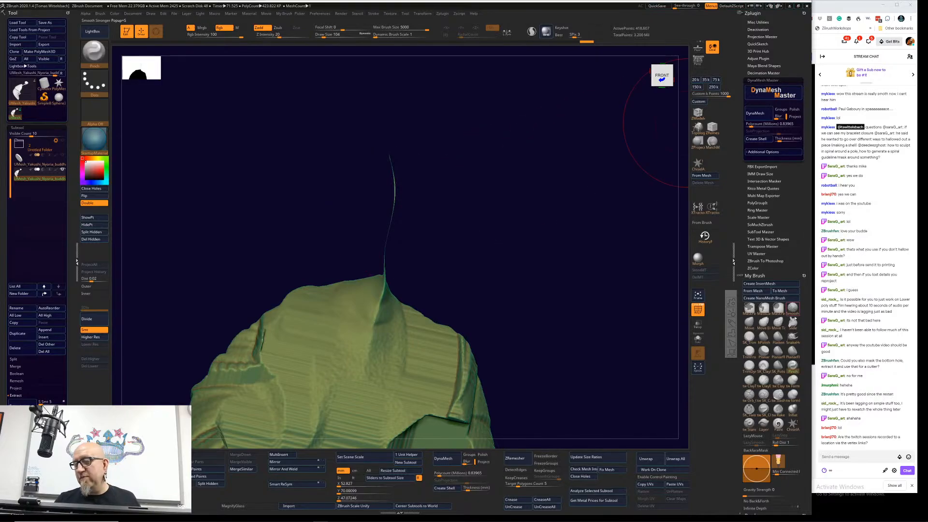
Step: Switch the smoothing brush to Smooth Stronger and smooth the base of the thin neck strand into the shoulders
left_click(792, 366, "shift")
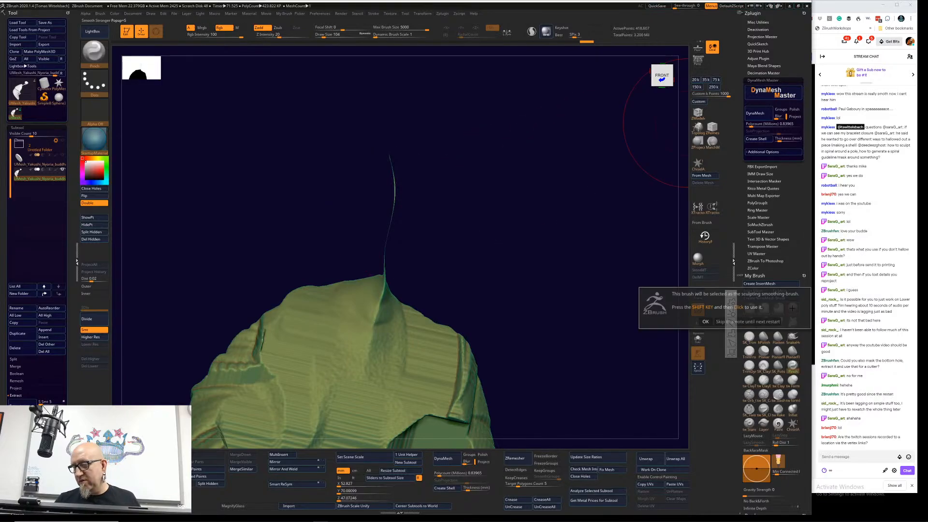
left_click(748, 321)
left_click(792, 309)
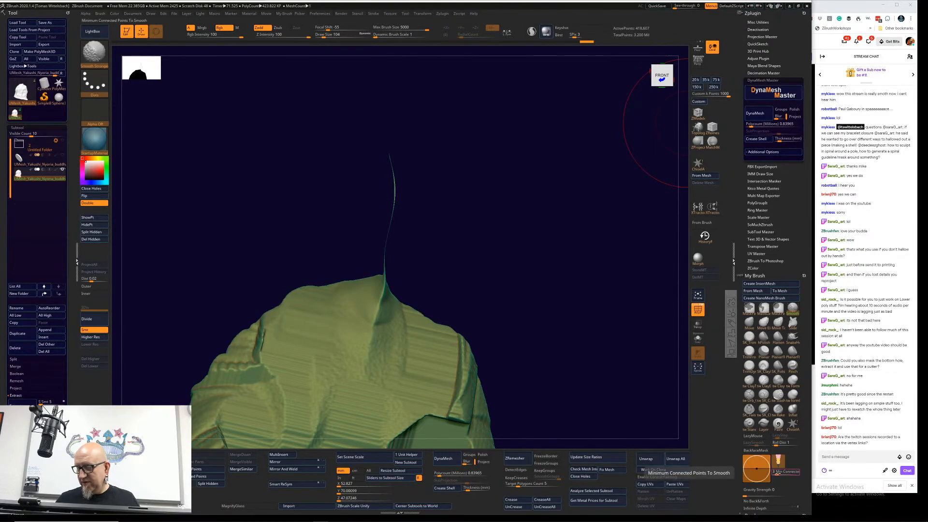
left_click_drag(775, 474, 772, 474)
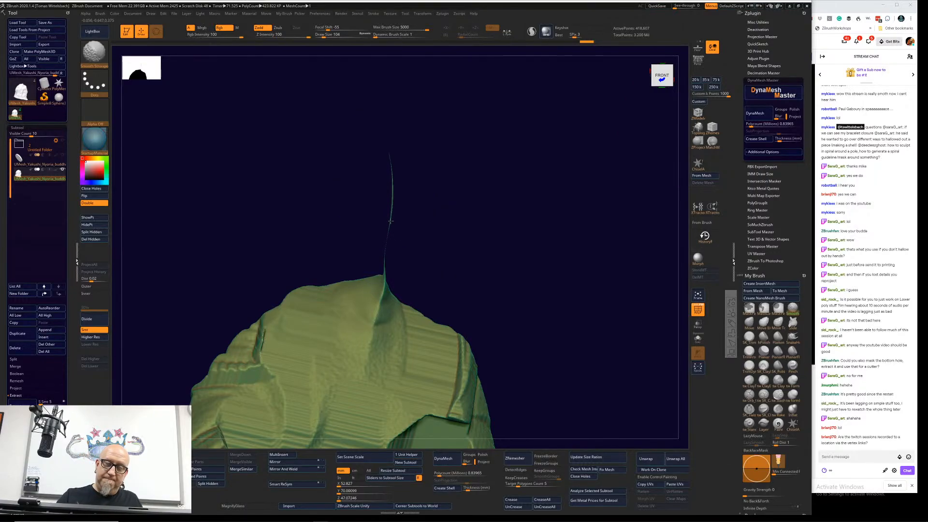
left_click_drag(391, 222, 382, 256)
mouse_move(417, 99)
left_mouse_down()
mouse_move(503, 245)
mouse_move(493, 245)
left_mouse_up()
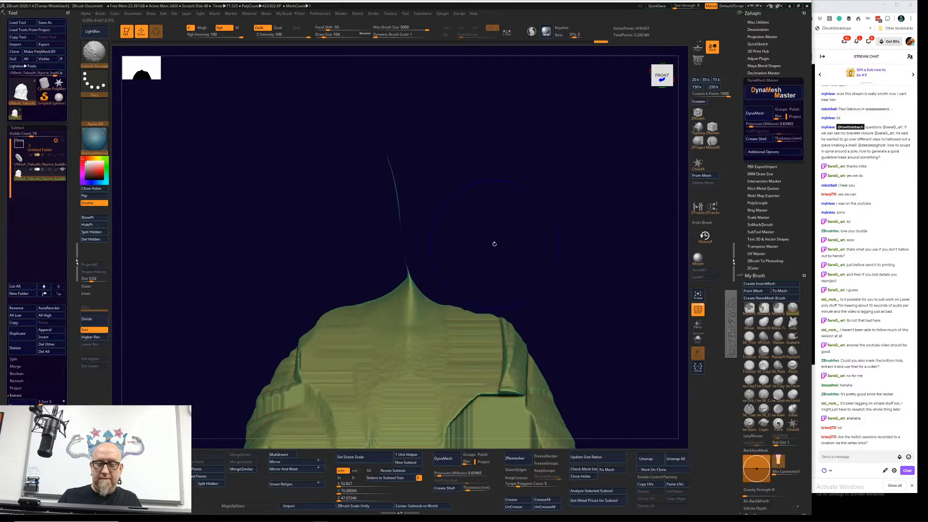
Step: Mask the body except the thin strand, centre the gizmo on the neck base and collapse the strand into it
left_click_drag(502, 105, 354, 272, "ctrl")
left_click(549, 234, "ctrl")
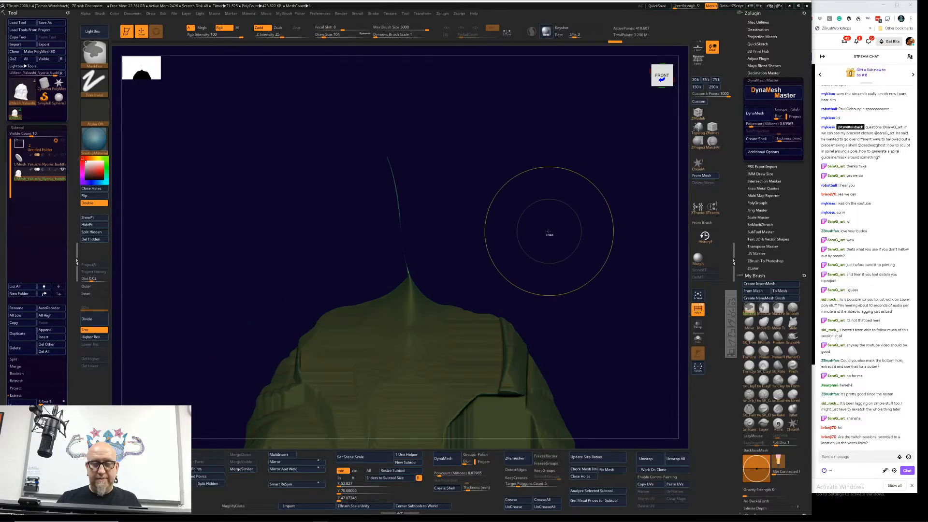
key("w")
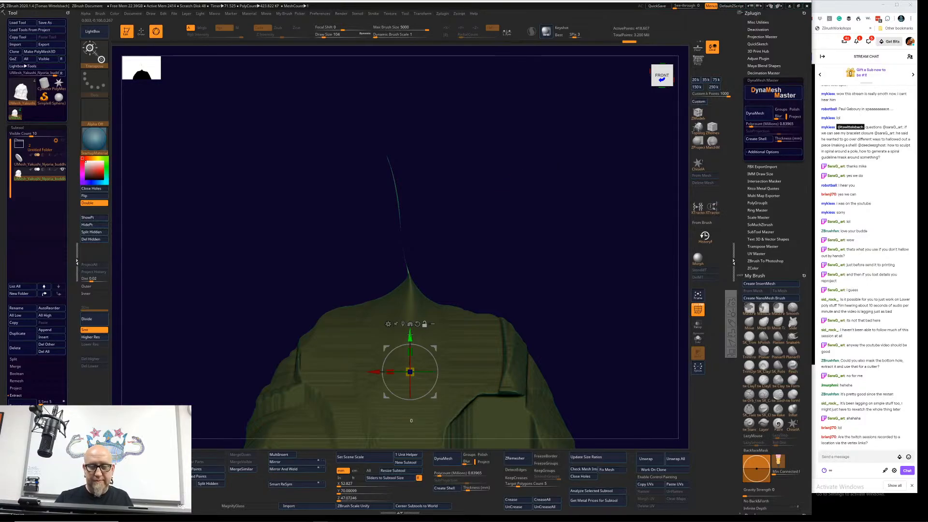
left_click(410, 275)
left_click_drag(410, 255, 395, 275)
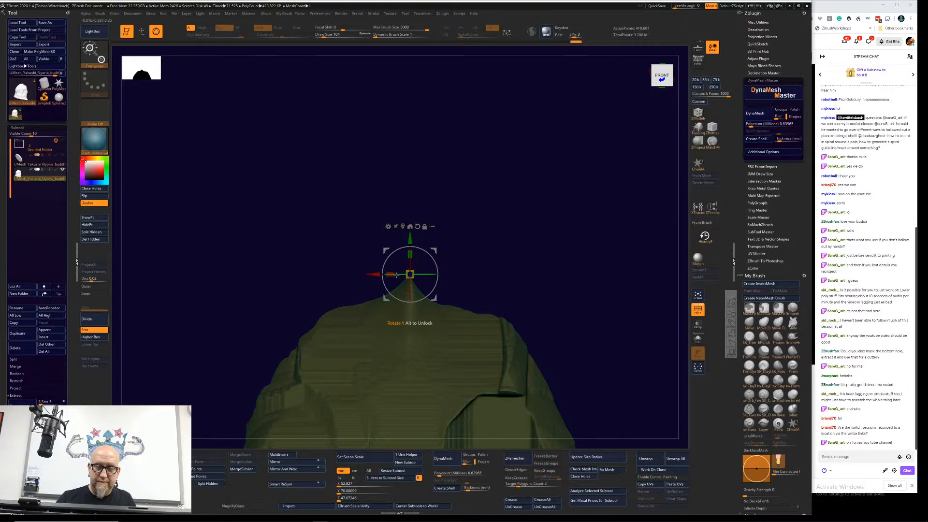
left_click_drag(441, 273, 512, 232)
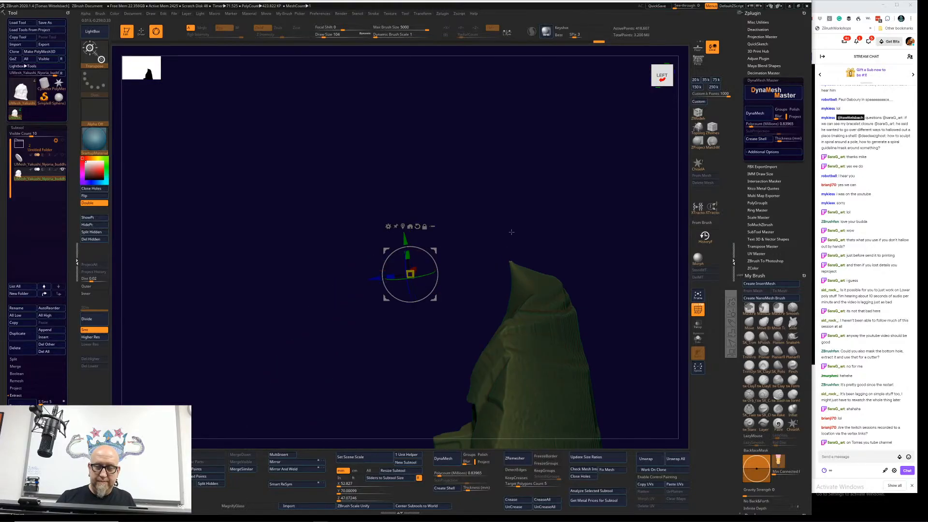
left_click_drag(574, 232, 505, 260, "ctrl")
Step: Set the draw size to 54 and flatten the pointed neck tip with the TrimDynamic brush
key("w")
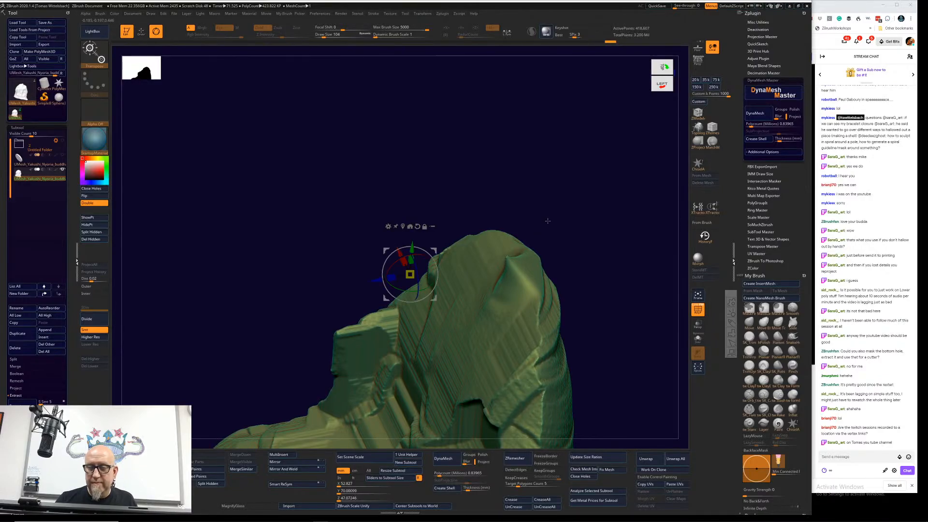
key("q")
right_click(501, 271)
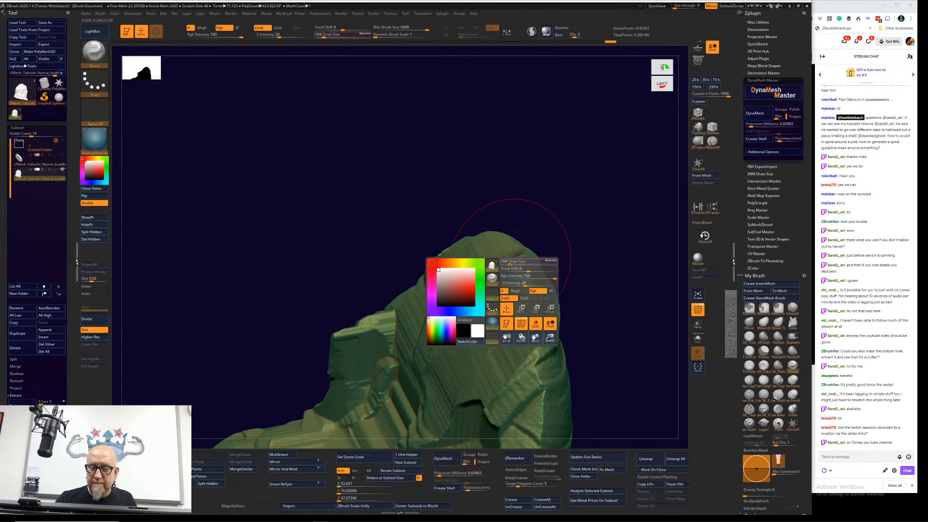
left_click_drag(511, 262, 523, 261)
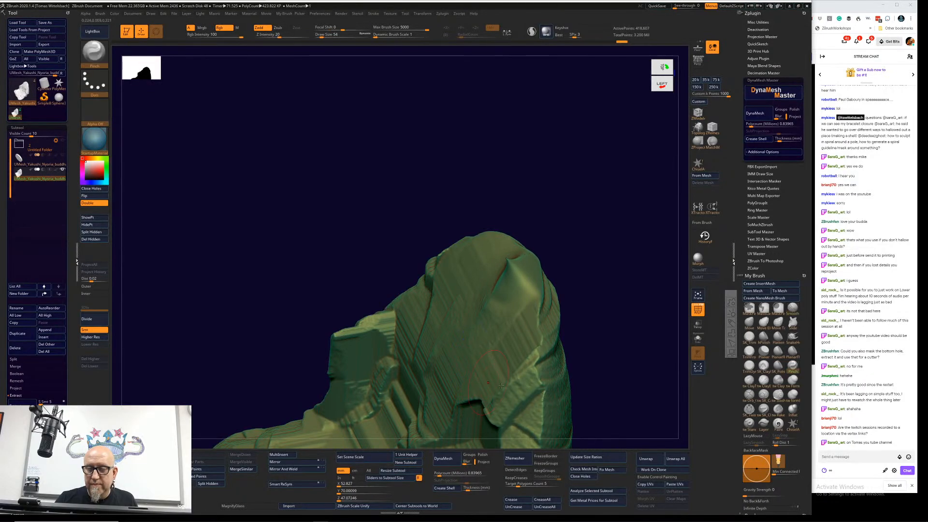
left_click(749, 366)
mouse_move(602, 273)
left_mouse_down()
mouse_move(556, 242)
mouse_move(504, 267)
left_mouse_up()
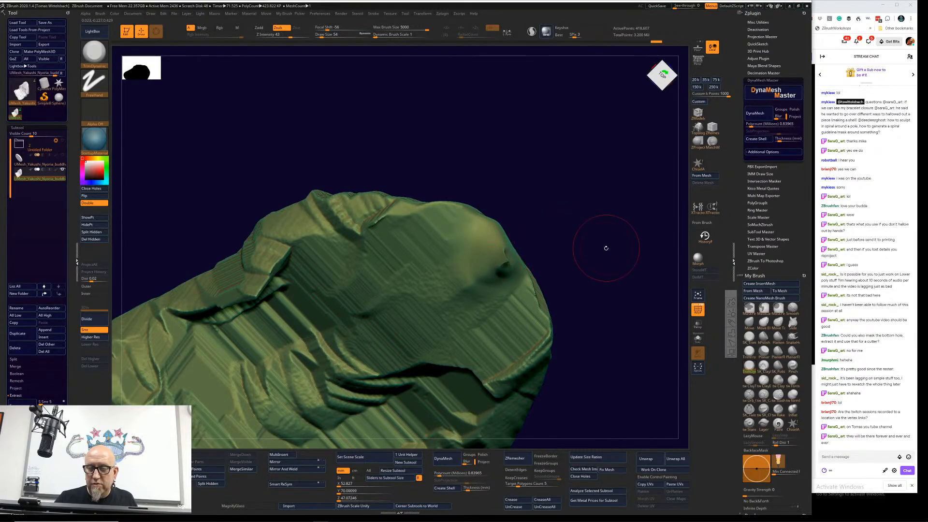
mouse_move(606, 248)
left_mouse_down()
mouse_move(602, 207)
mouse_move(570, 228)
mouse_move(590, 222)
left_mouse_up()
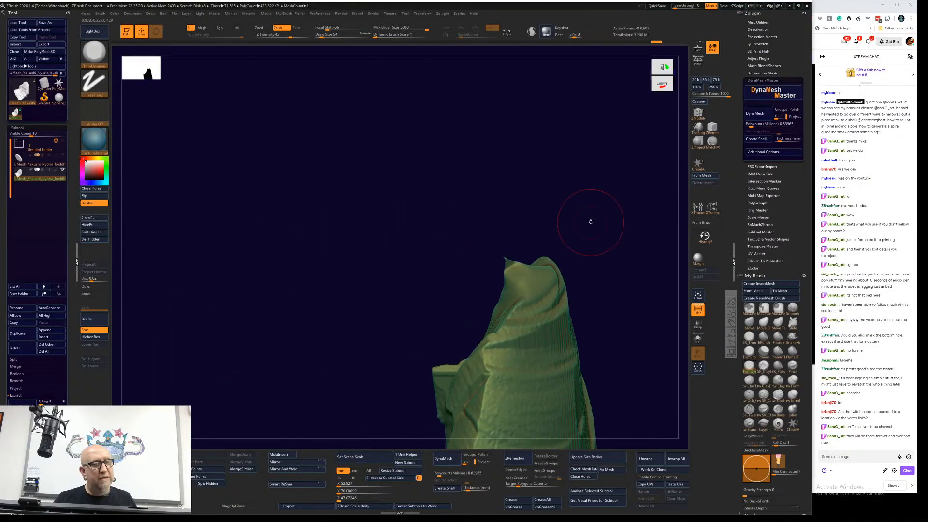
key("ctrl")
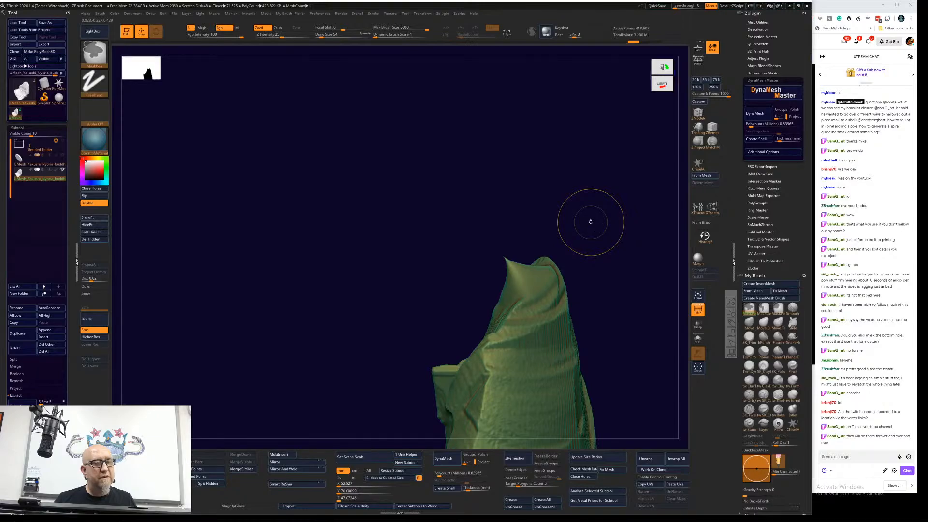
mouse_move(603, 242)
left_mouse_down()
mouse_move(607, 259)
mouse_move(542, 269)
left_mouse_up()
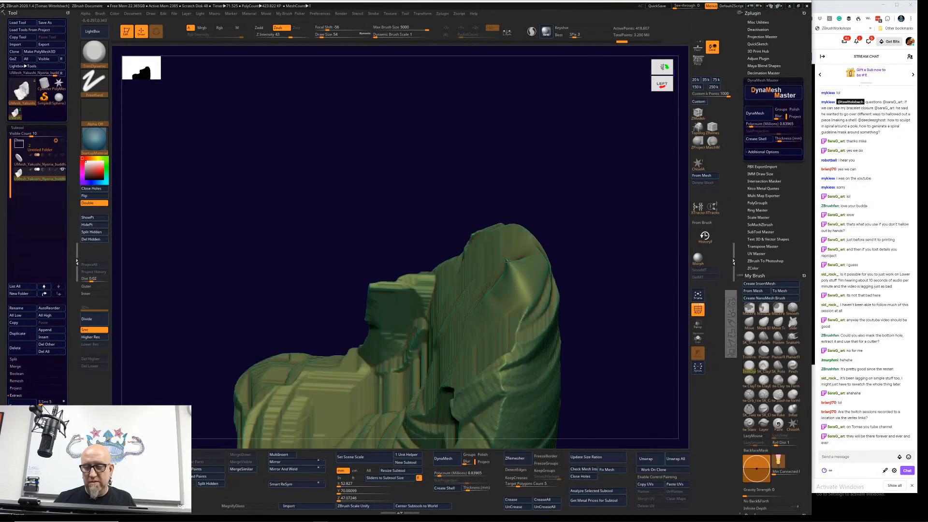
mouse_move(573, 238)
left_mouse_down()
mouse_move(597, 259)
mouse_move(507, 268)
left_mouse_up()
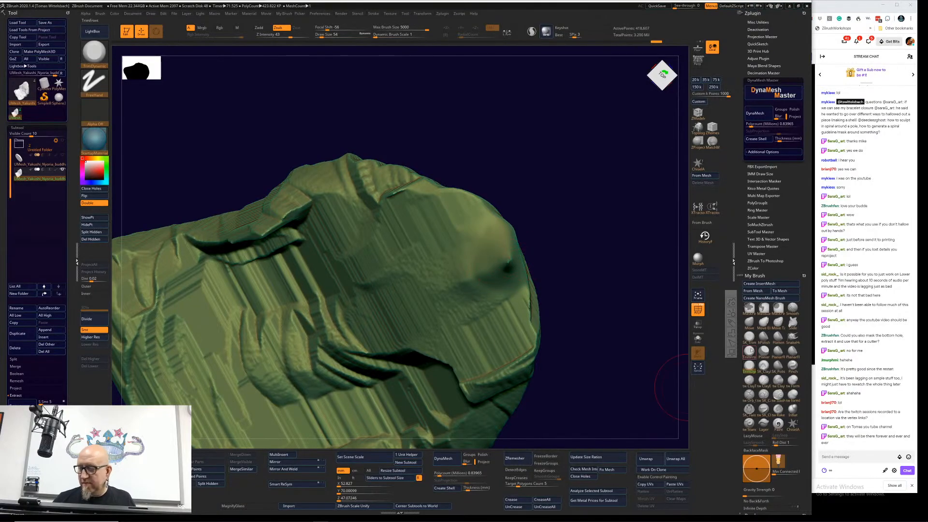
Step: Cut the remaining neck spike flat with the TrimFront brush and blend its edges with TrimDynamic
left_click(749, 352)
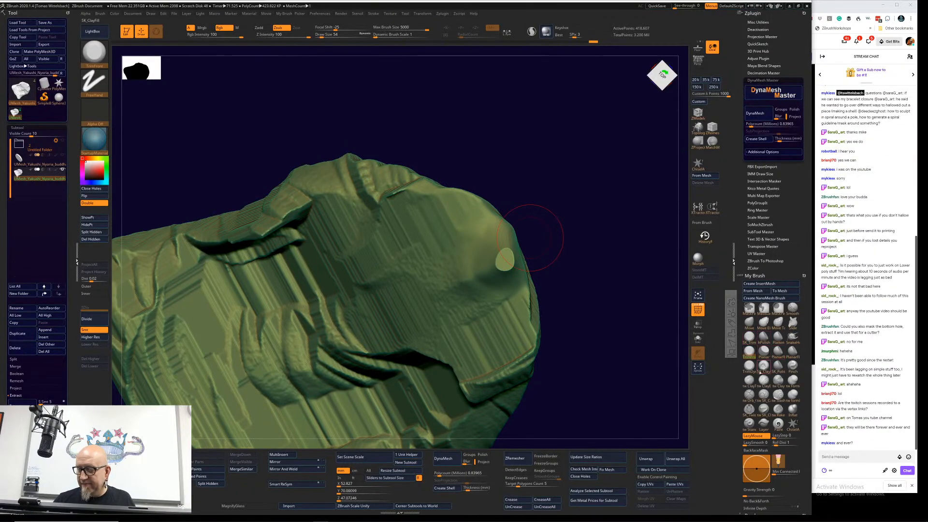
left_click(750, 366)
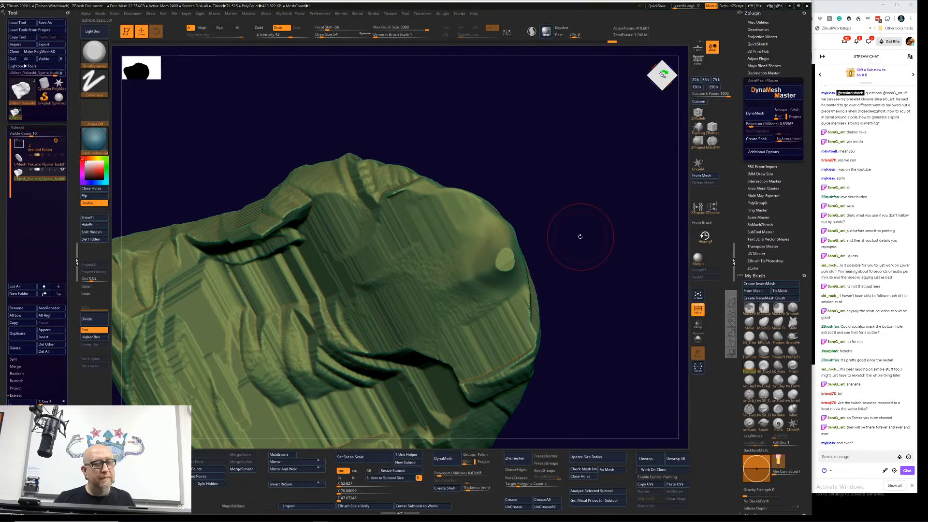
left_click_drag(504, 252, 476, 217)
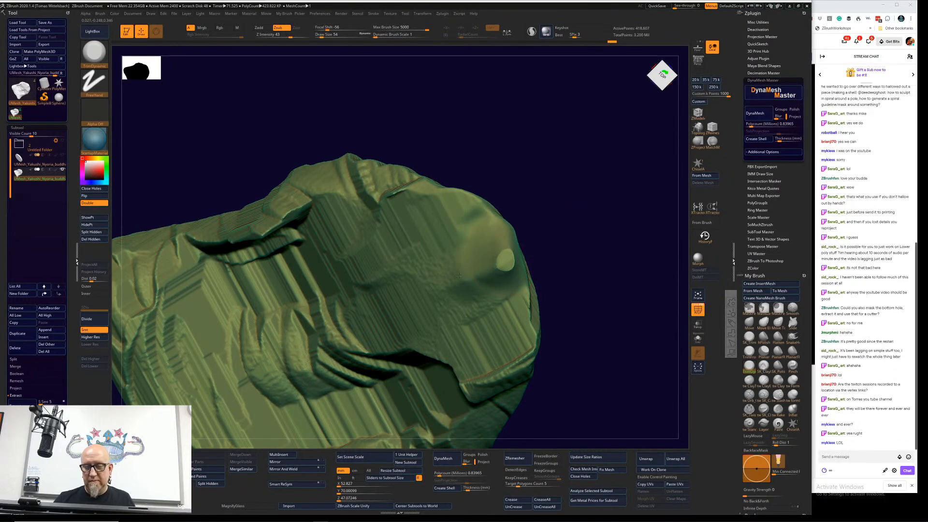
left_click_drag(574, 265, 546, 227, "shift")
mouse_move(511, 264)
left_mouse_down()
mouse_move(519, 276)
mouse_move(514, 260)
left_mouse_up()
Step: Switch the TrimDynamic brush to Zadd and undo the last strokes on the neck area
left_click(259, 27)
key("ctrl+z")
key("ctrl+z")
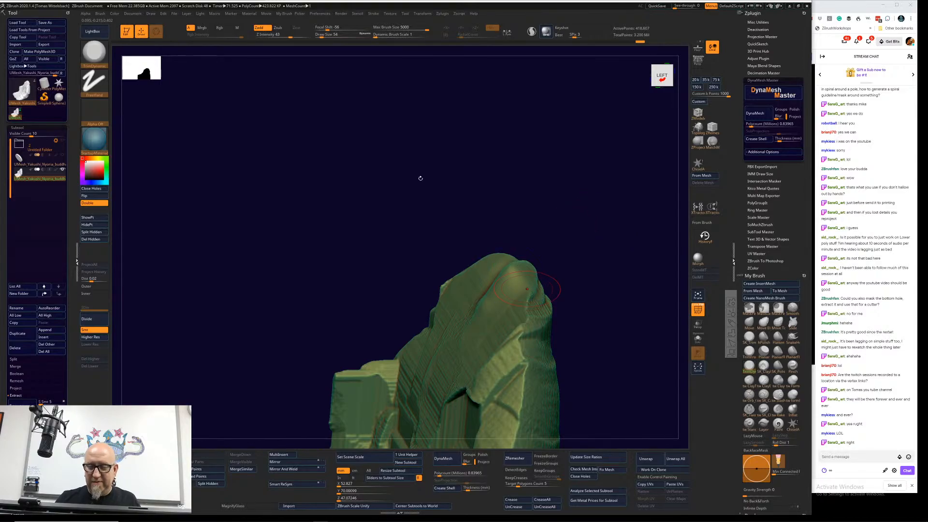
Step: Turn off double-sided display and smooth the interior surface of the cavity shell with Smooth Stronger
left_click(99, 202)
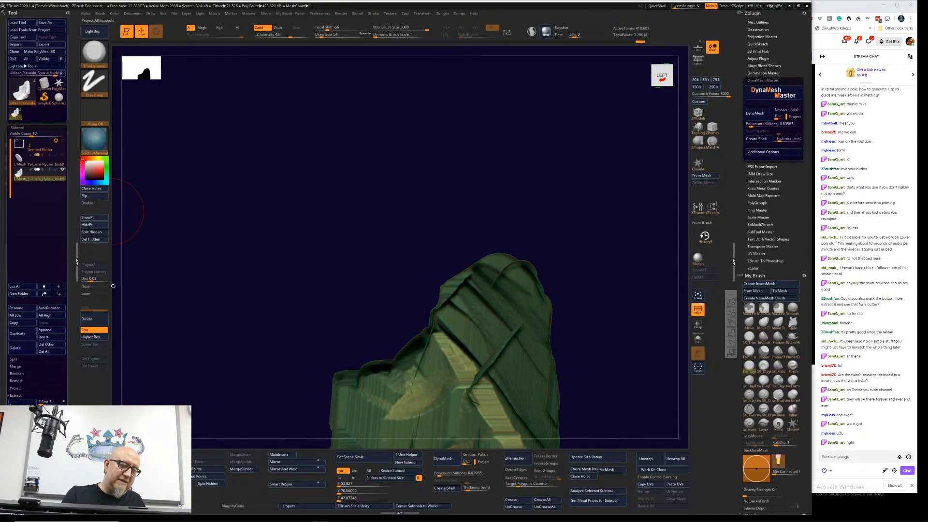
mouse_move(553, 261)
left_mouse_down()
mouse_move(598, 190)
mouse_move(590, 155)
left_mouse_up()
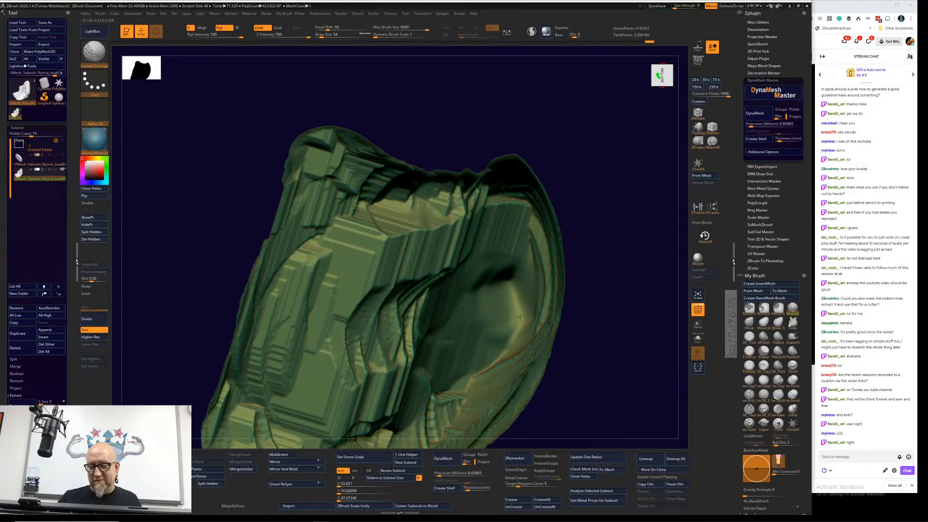
mouse_move(580, 309)
left_mouse_down()
mouse_move(576, 193)
mouse_move(587, 152)
left_mouse_up()
left_click_drag(510, 249, 479, 133, "shift")
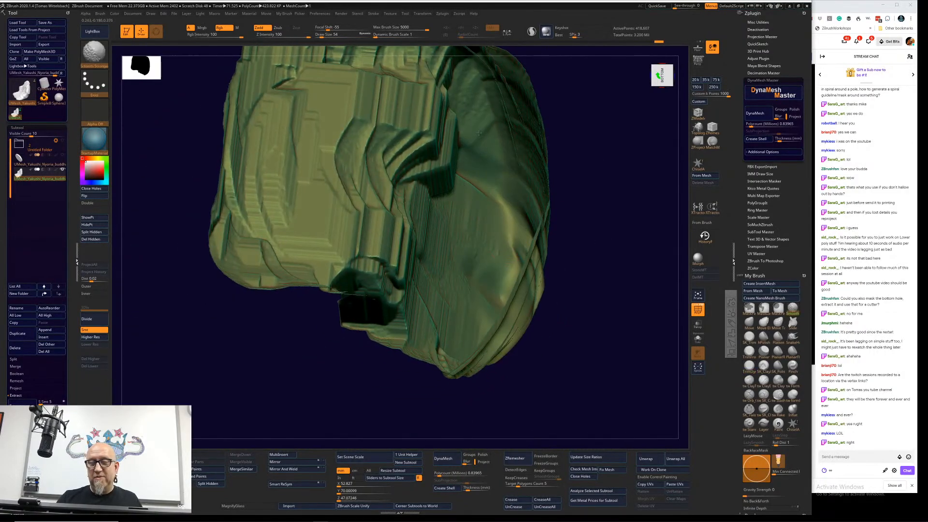
Step: Smooth the stepped folds and ridges along the side and upper part of the cavity shell with Smooth Stronger
mouse_move(408, 323)
left_mouse_down("shift")
mouse_move(396, 222)
mouse_move(379, 261)
mouse_move(358, 212)
mouse_move(378, 217)
mouse_move(387, 121)
mouse_move(347, 125)
mouse_move(341, 145)
mouse_move(323, 72)
mouse_move(261, 97)
mouse_move(229, 189)
mouse_move(235, 68)
mouse_move(215, 237)
mouse_move(261, 227)
mouse_move(312, 264)
left_mouse_up("shift")
left_click_drag(357, 321, 416, 329, "shift")
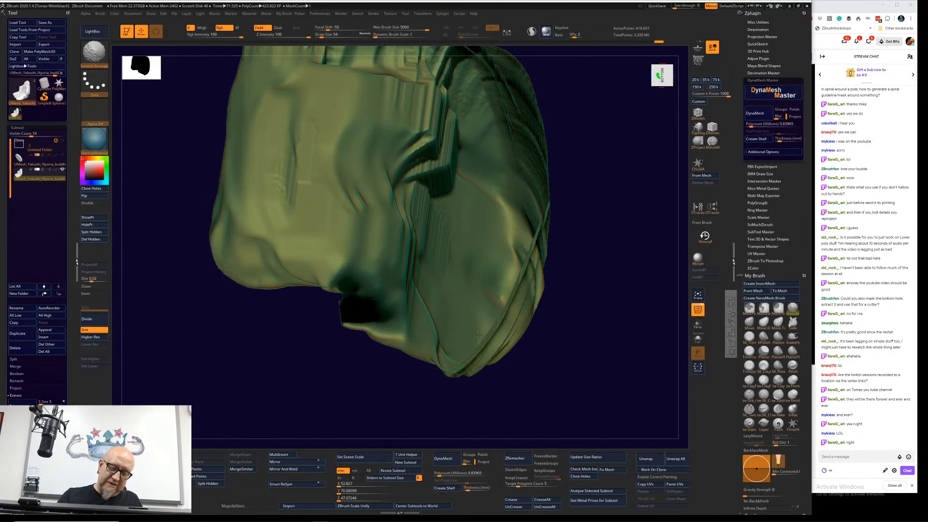
left_click_drag(478, 334, 505, 338, "shift")
left_click_drag(611, 184, 577, 225)
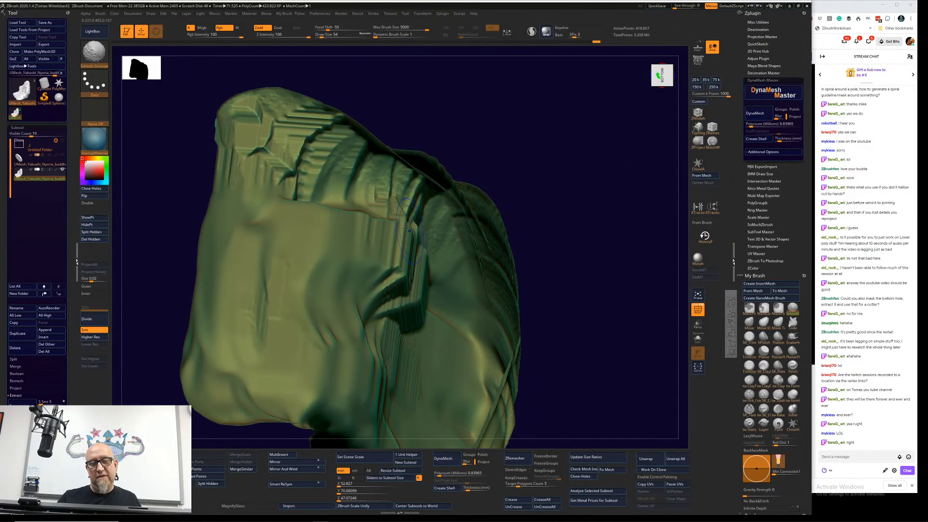
mouse_move(411, 218)
left_mouse_down("shift")
mouse_move(377, 179)
mouse_move(333, 172)
mouse_move(248, 113)
mouse_move(230, 116)
mouse_move(266, 95)
mouse_move(347, 116)
left_mouse_up("shift")
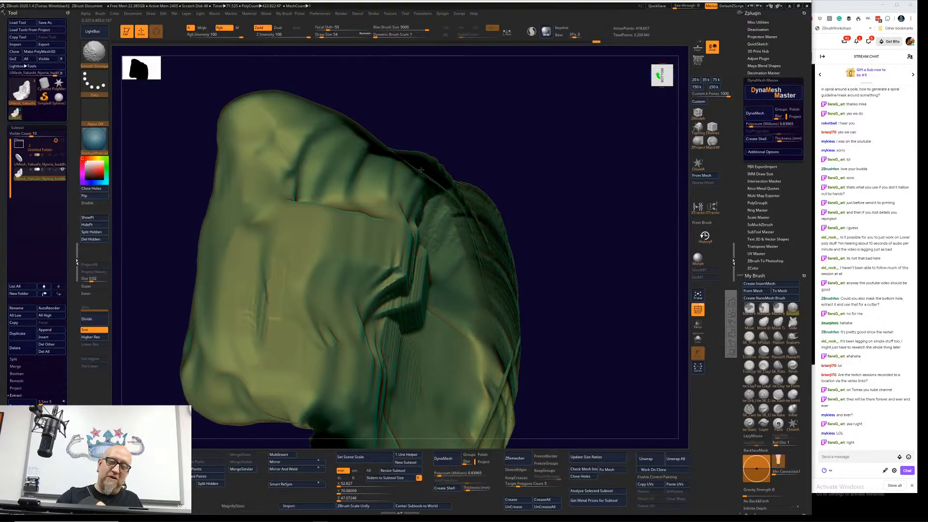
left_click_drag(568, 217, 405, 158)
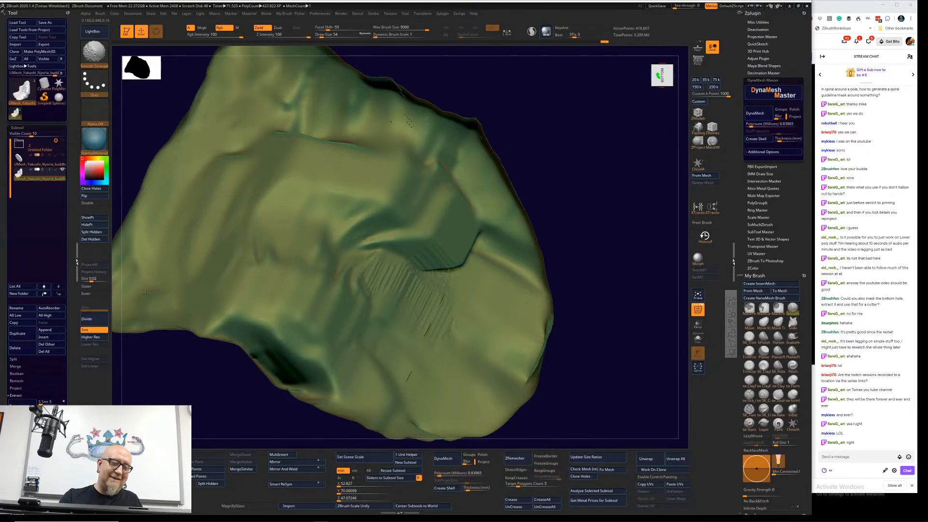
mouse_move(364, 241)
left_mouse_down("shift")
mouse_move(425, 278)
mouse_move(488, 237)
left_mouse_up("shift")
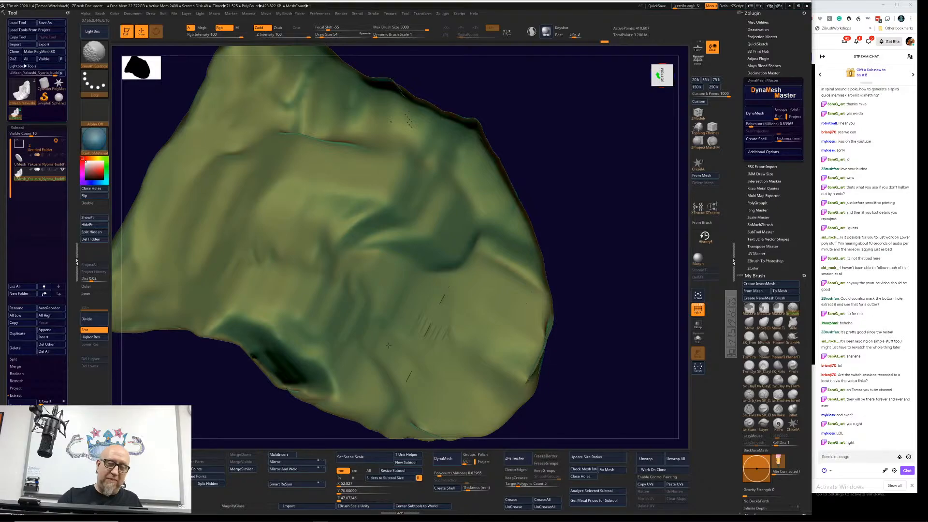
Step: Smooth the ridged surface around the round base opening of the cavity shell
left_click_drag(510, 380, 613, 201)
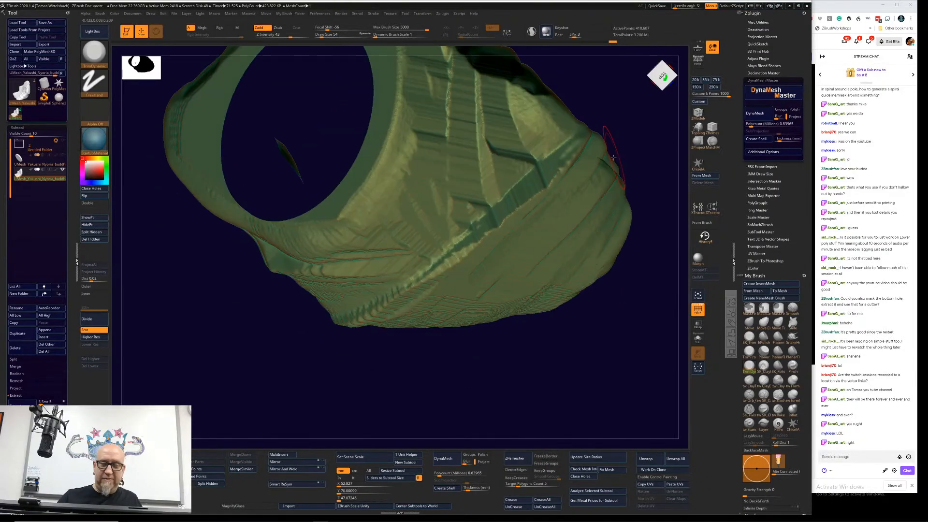
mouse_move(450, 260)
left_mouse_down("shift")
mouse_move(551, 169)
mouse_move(479, 107)
mouse_move(387, 154)
left_mouse_up("shift")
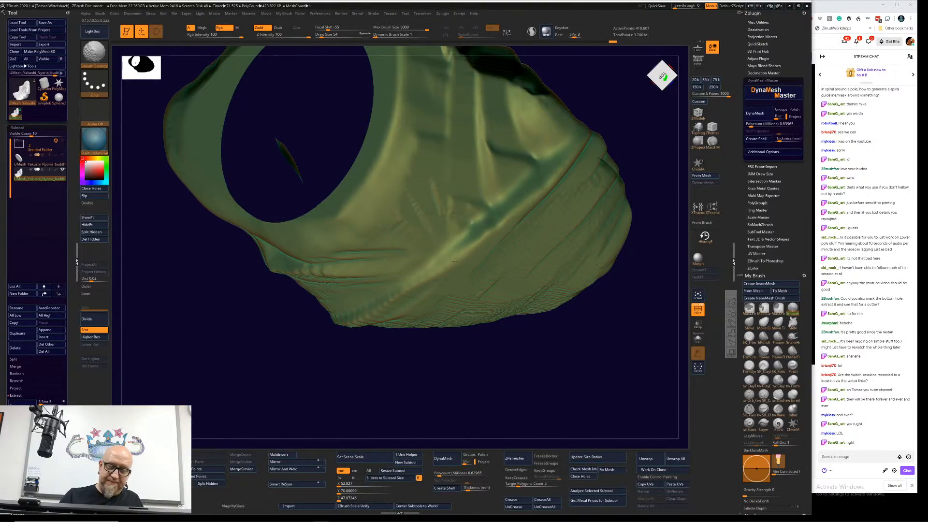
left_click_drag(583, 307, 379, 182)
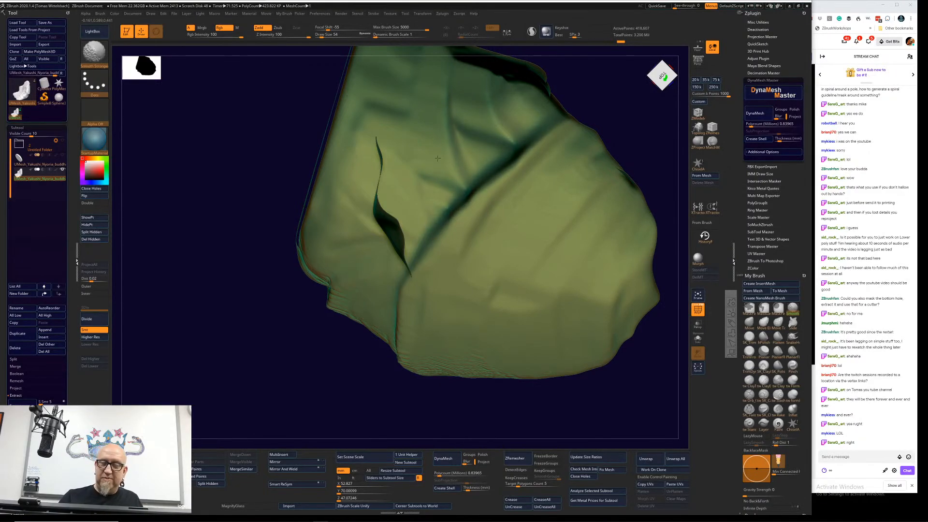
Step: Smooth the remaining creases on the outer sides, back and front of the cavity shell
mouse_move(631, 114)
left_mouse_down()
mouse_move(624, 89)
mouse_move(633, 93)
mouse_move(610, 155)
mouse_move(624, 138)
mouse_move(622, 198)
left_mouse_up()
mouse_move(410, 317)
left_mouse_down("shift")
mouse_move(410, 297)
mouse_move(382, 281)
mouse_move(364, 206)
left_mouse_up("shift")
mouse_move(335, 390)
left_mouse_down()
mouse_move(373, 375)
mouse_move(379, 387)
mouse_move(408, 298)
mouse_move(386, 284)
mouse_move(324, 287)
left_mouse_up()
left_click_drag(236, 249, 220, 290, "shift")
left_click_drag(524, 176, 560, 149, "shift")
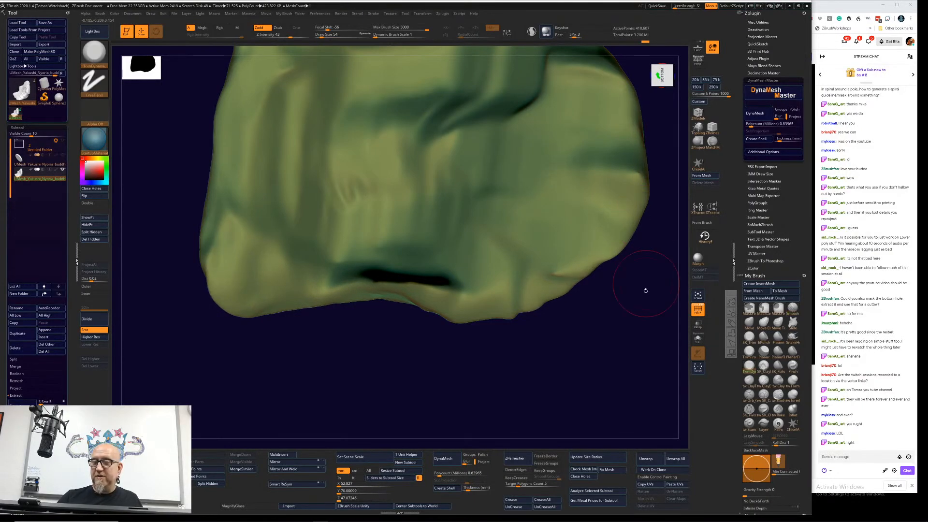
mouse_move(618, 371)
left_mouse_down("alt")
mouse_move(581, 410)
mouse_move(565, 342)
left_mouse_up("alt")
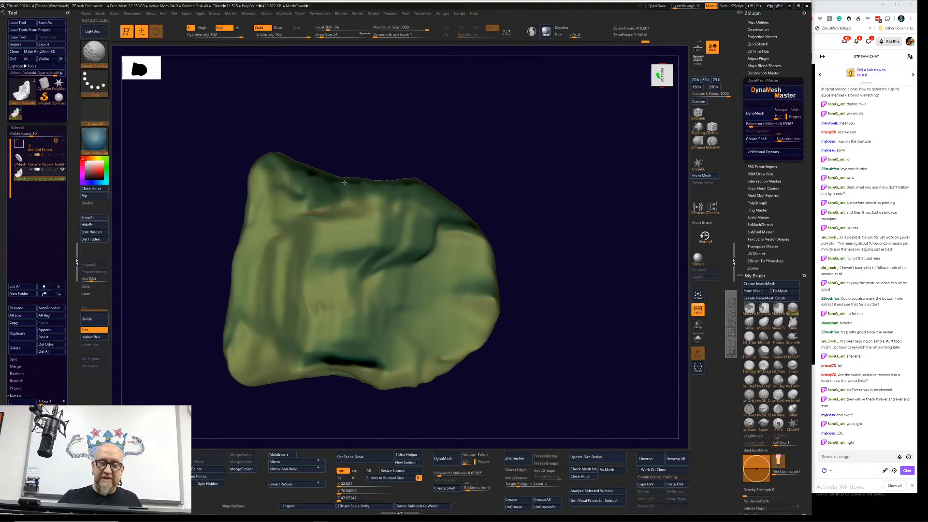
mouse_move(518, 134)
left_mouse_down()
mouse_move(530, 170)
mouse_move(500, 151)
left_mouse_up()
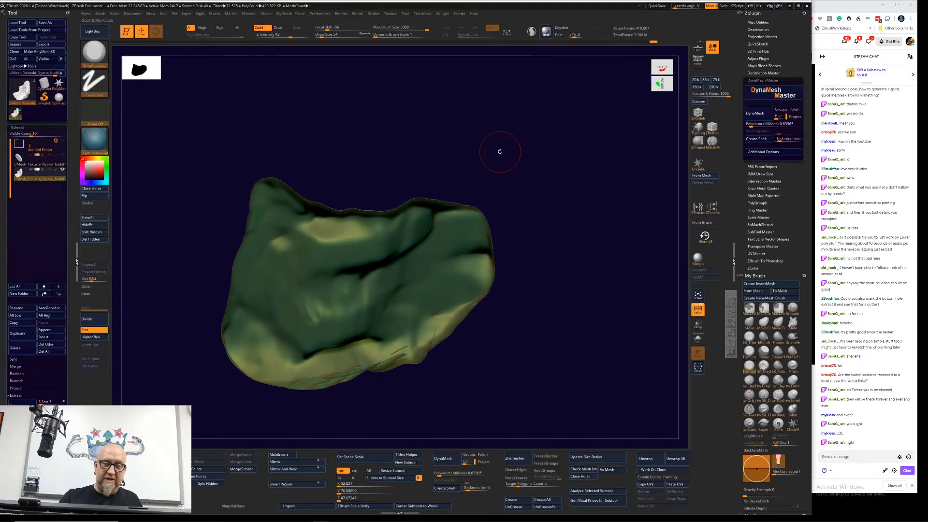
left_click_drag(546, 241, 609, 307)
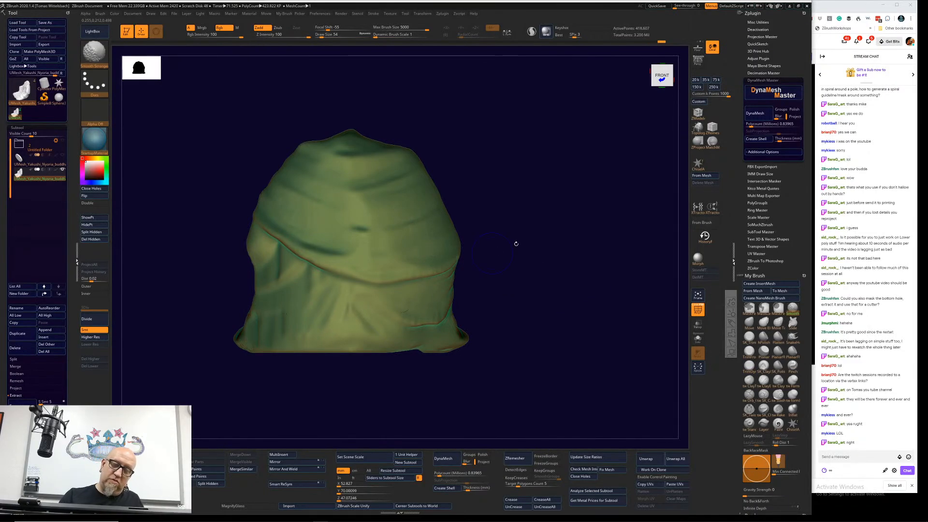
left_click_drag(515, 242, 582, 246)
Step: Unhide the rest of the Buddha statue and inspect it from below, the front and the side
left_click_drag(205, 434, 239, 408)
left_click(495, 280, "ctrl+shift")
mouse_move(558, 297)
left_mouse_down()
mouse_move(534, 256)
mouse_move(573, 307)
left_mouse_up()
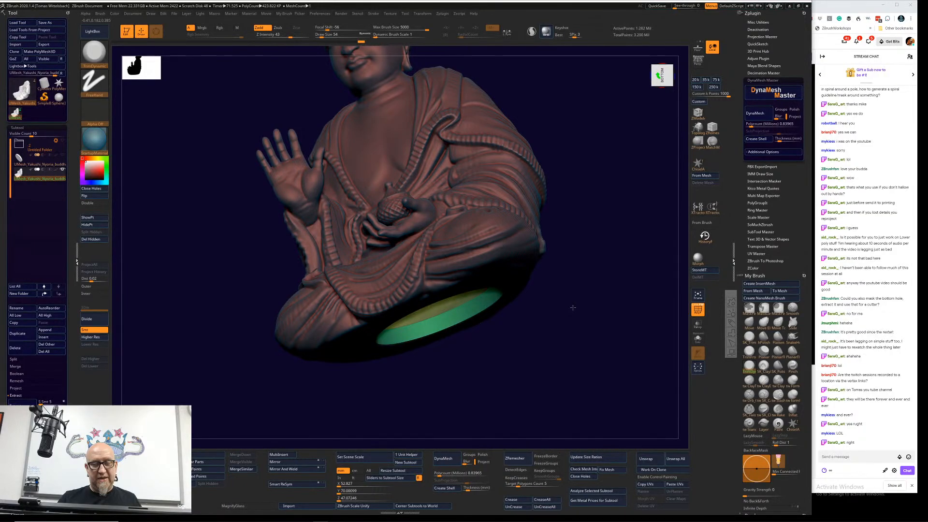
left_click_drag(573, 308, 572, 411, "shift")
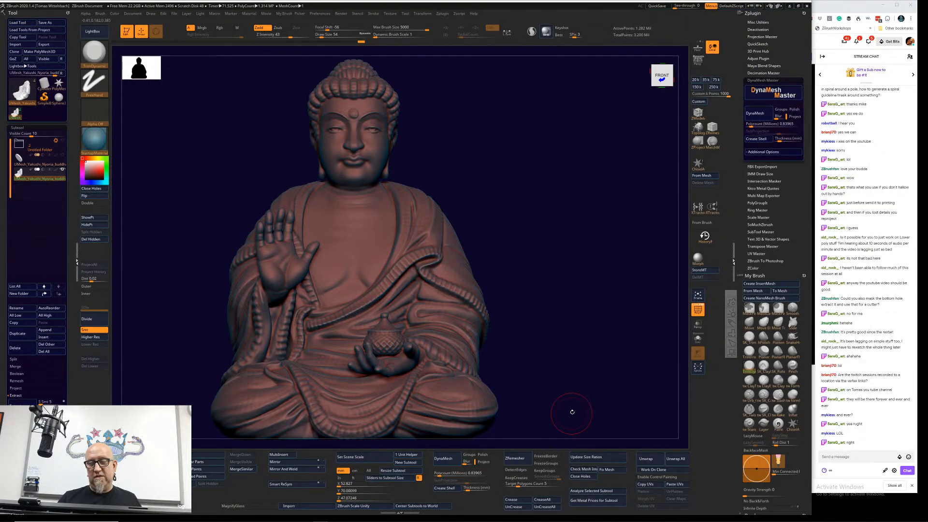
left_click_drag(572, 412, 453, 408, "shift")
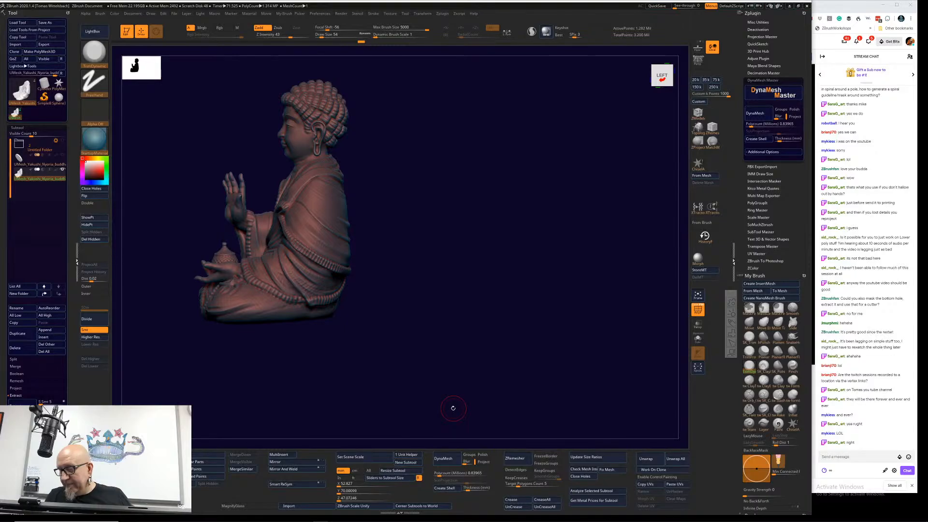
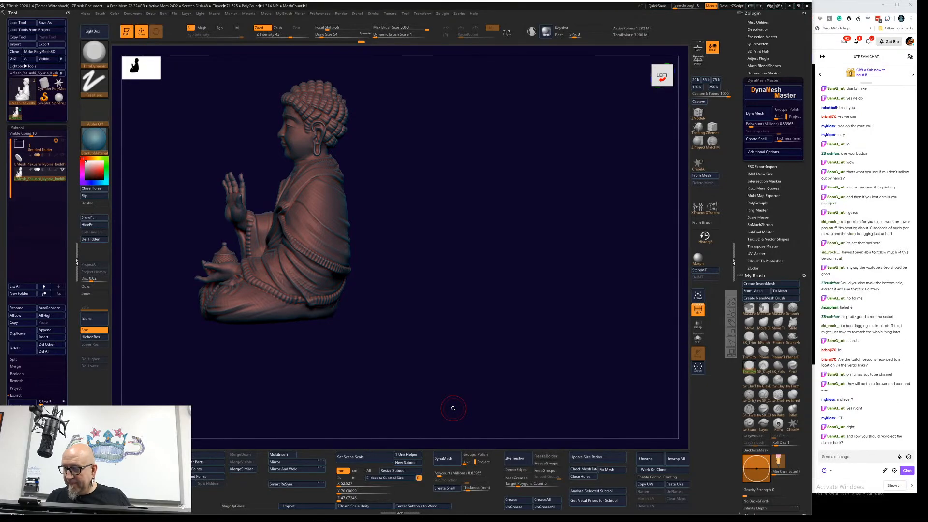
Step: Inspect the hollowed Buddha statue from the front, side and back, and look into the round base opening from below
left_click_drag(451, 306, 526, 342)
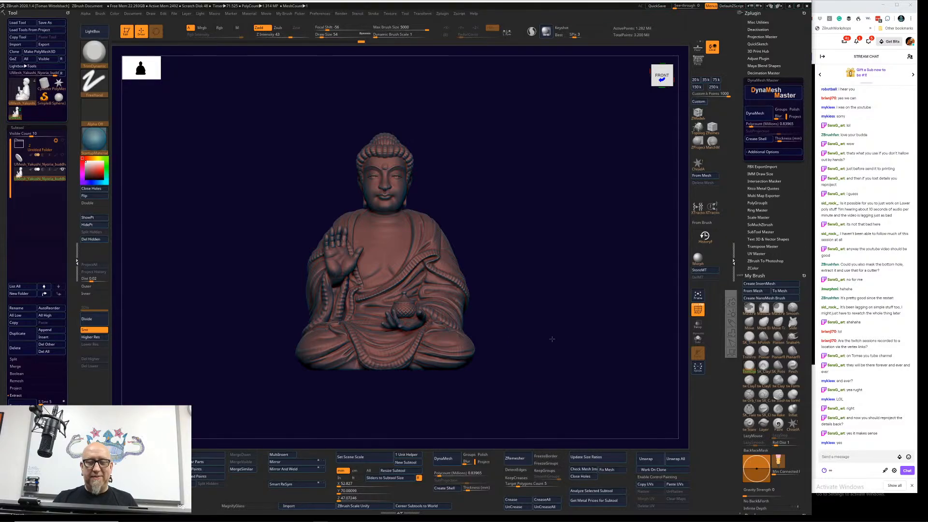
key("f")
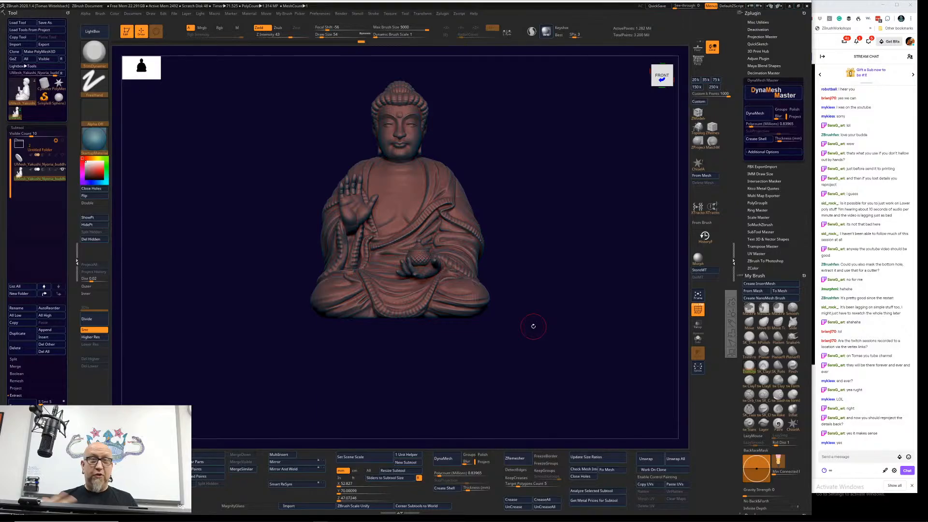
left_click_drag(533, 326, 546, 340, "alt")
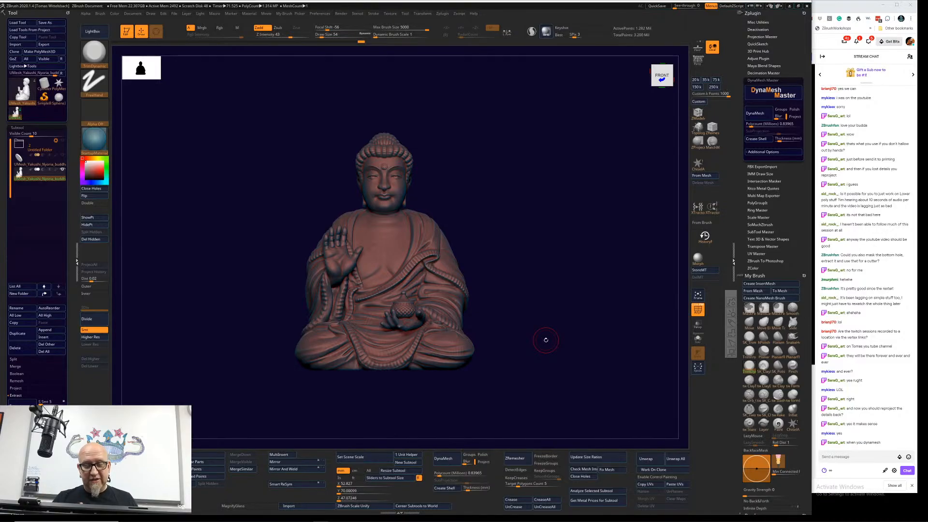
left_click_drag(536, 306, 560, 303, "alt")
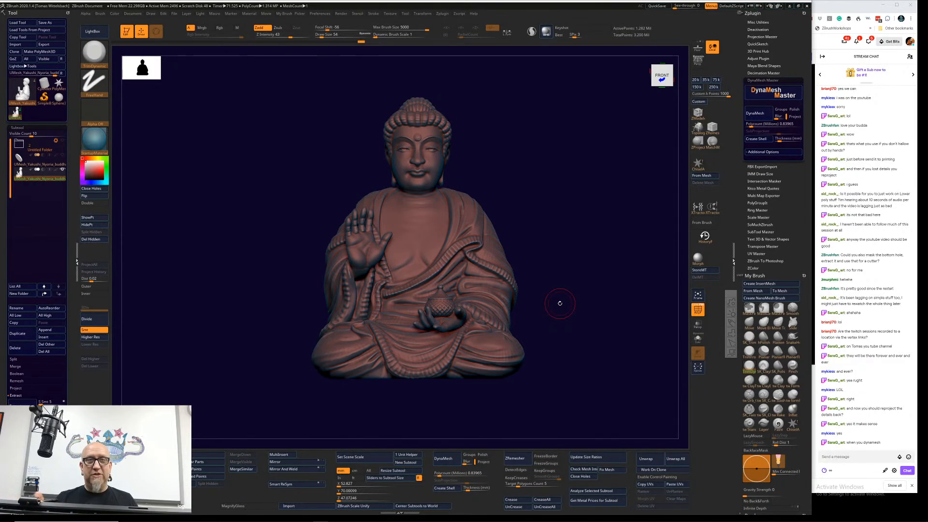
left_click_drag(559, 303, 550, 292, "alt")
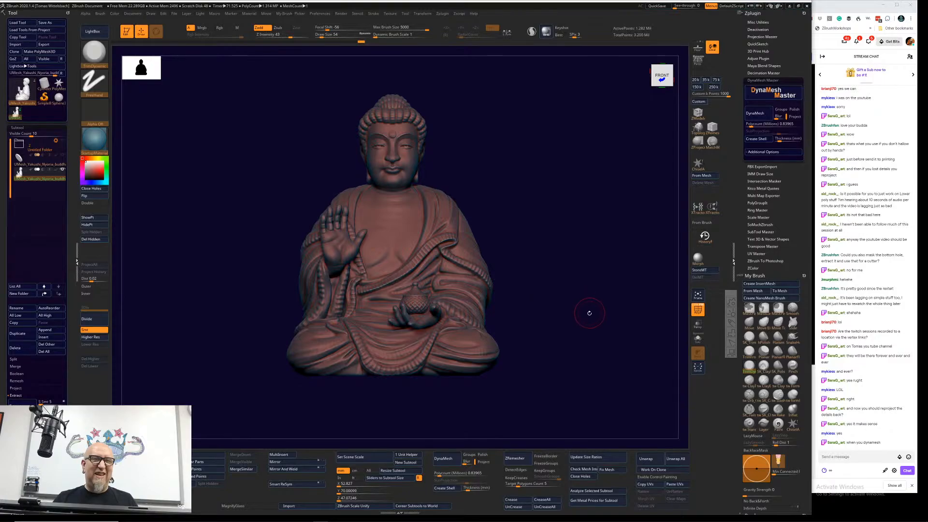
left_click_drag(590, 326, 447, 361)
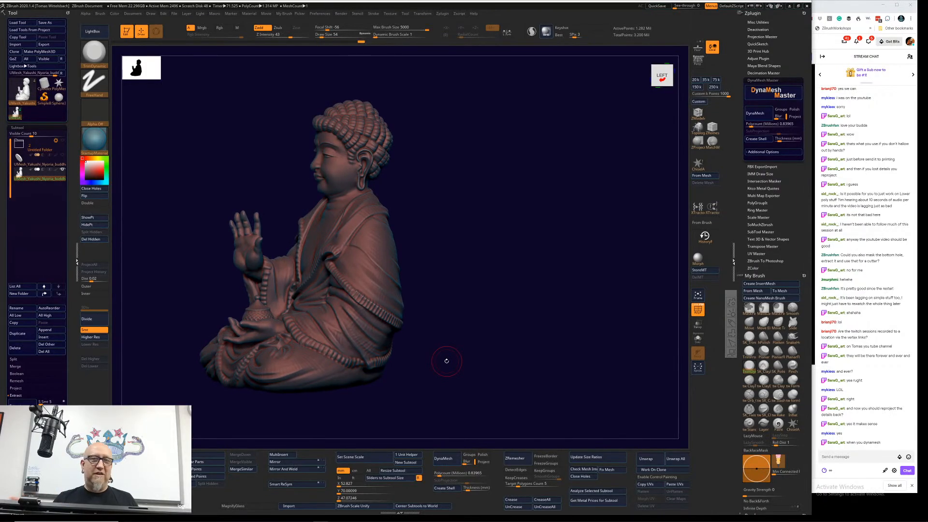
left_click_drag(459, 365, 531, 330, "alt")
left_click_drag(516, 324, 573, 280)
left_click_drag(581, 226, 543, 246, "alt")
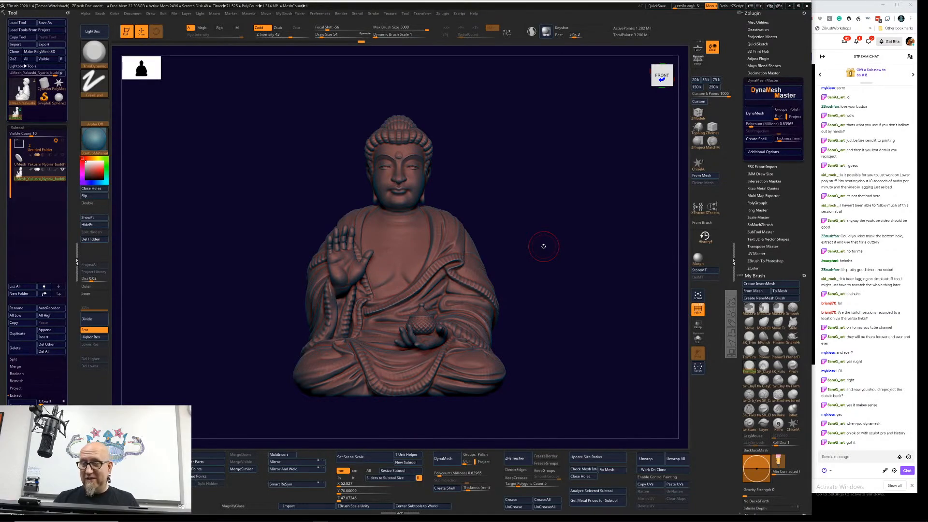
left_click_drag(544, 246, 544, 303)
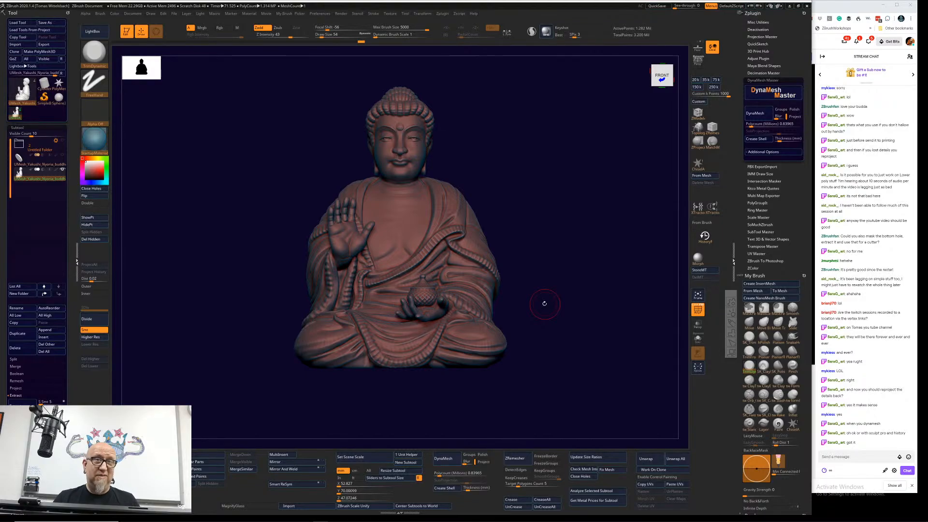
left_click_drag(593, 283, 543, 373)
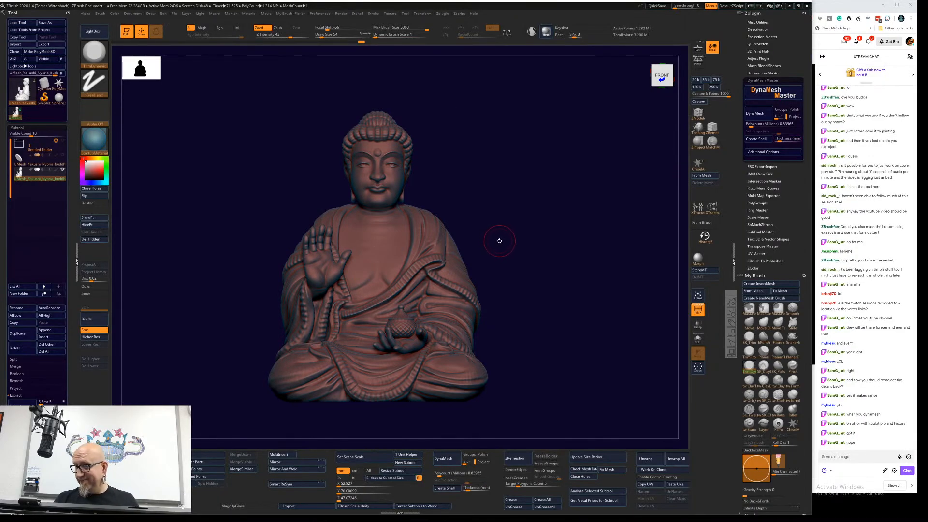
mouse_move(499, 240)
left_mouse_down()
mouse_move(541, 207)
mouse_move(532, 211)
left_mouse_up()
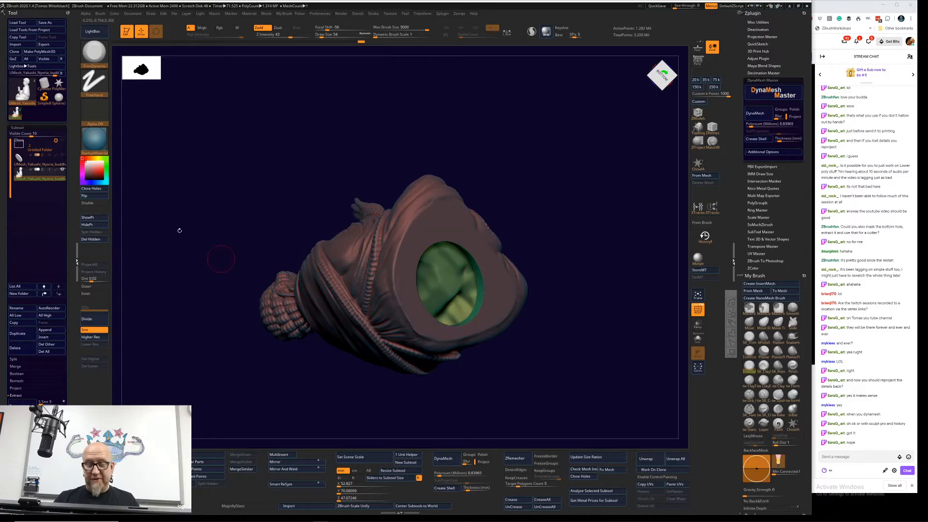
left_click_drag(586, 193, 520, 233)
left_click_drag(470, 252, 438, 279, "alt")
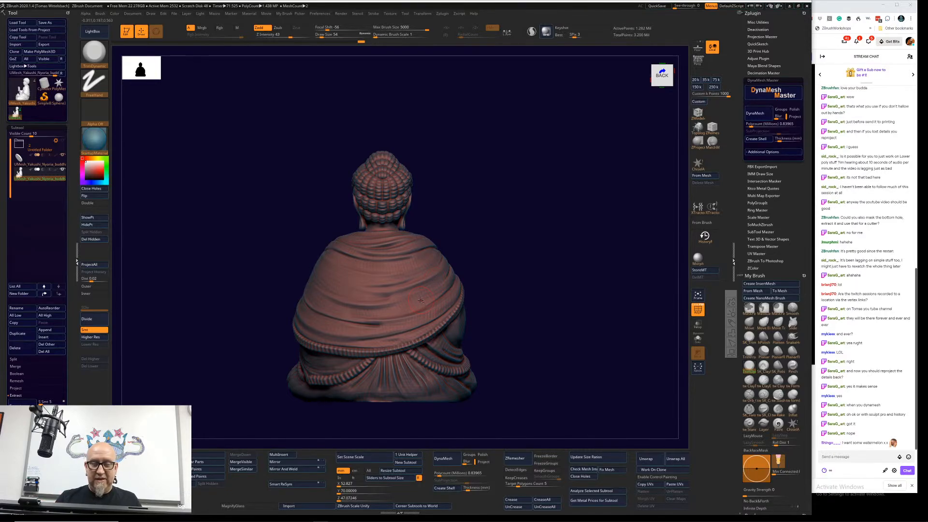
left_click_drag(513, 264, 581, 285)
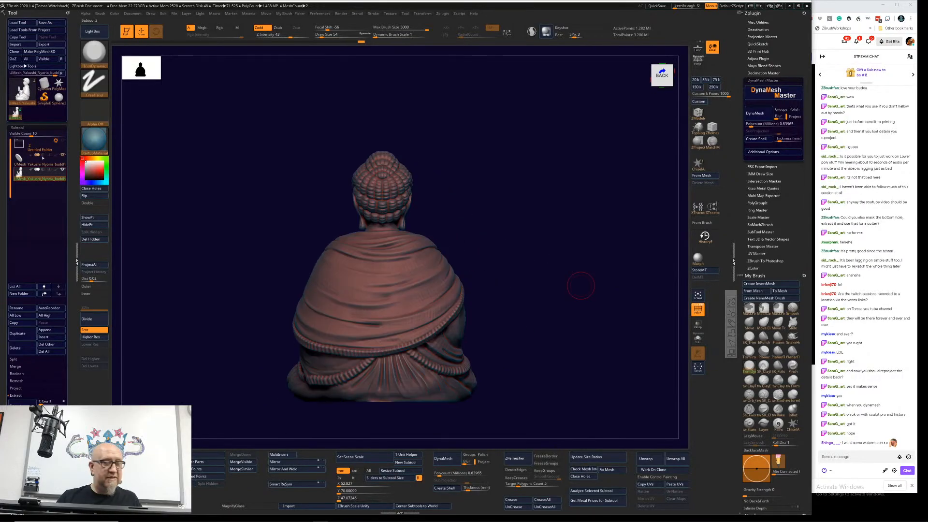
Step: Expand the subtool folder and delete the two UMesh_Yakushi_Nyoria_buddha subtools, keeping the original Buddha and the cylinder
left_click(19, 144)
left_click(59, 174)
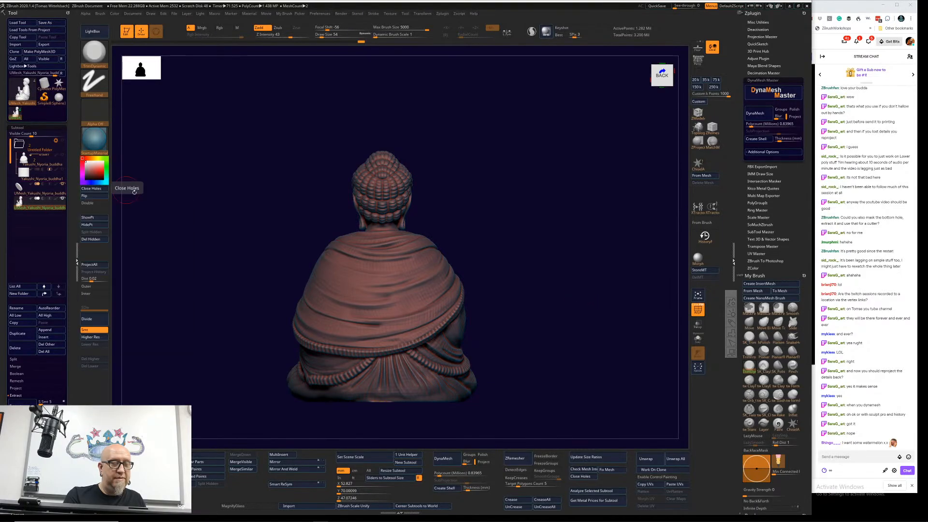
left_click_drag(186, 241, 265, 207, "alt")
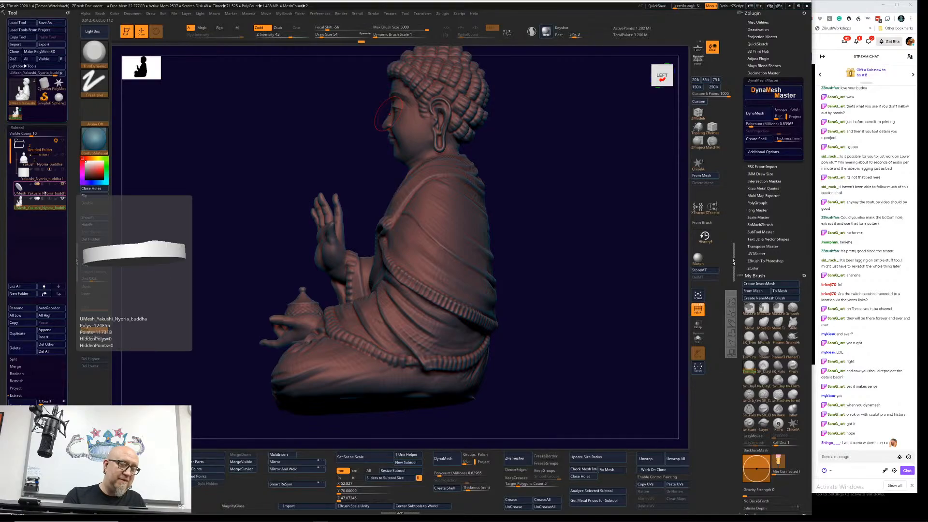
left_click(39, 193)
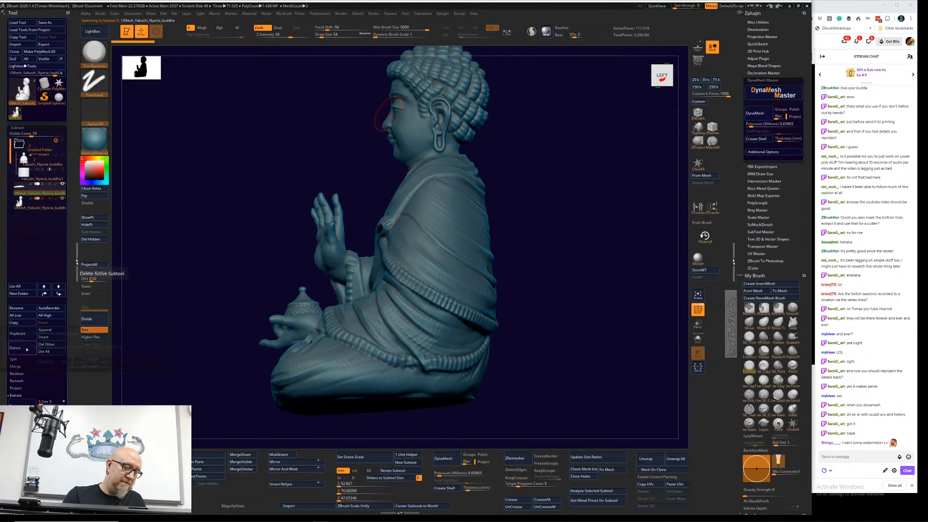
left_click(16, 348)
left_click(63, 361)
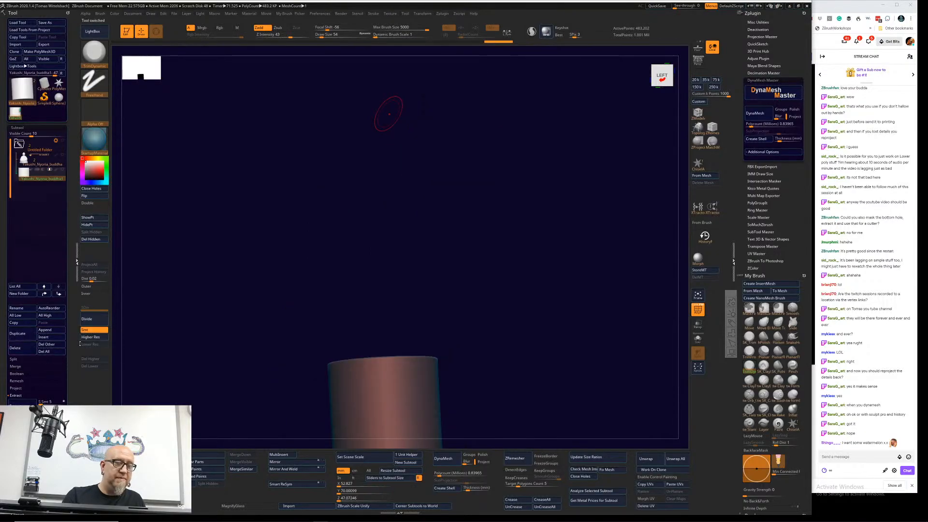
Step: Show the original Buddha with the wireframe off and switch the cylinder's boolean operation from intersection to addition
left_click_drag(229, 329, 173, 279)
left_click(62, 155)
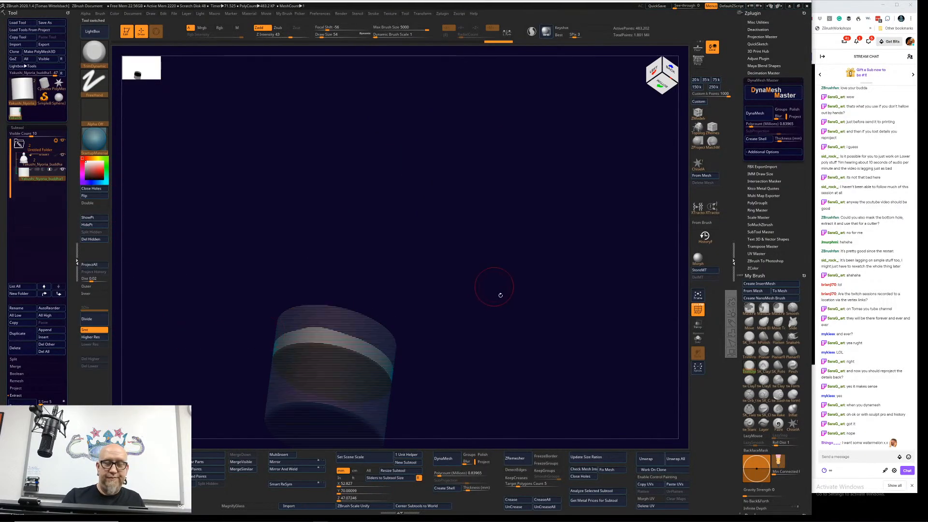
left_click_drag(499, 294, 483, 375)
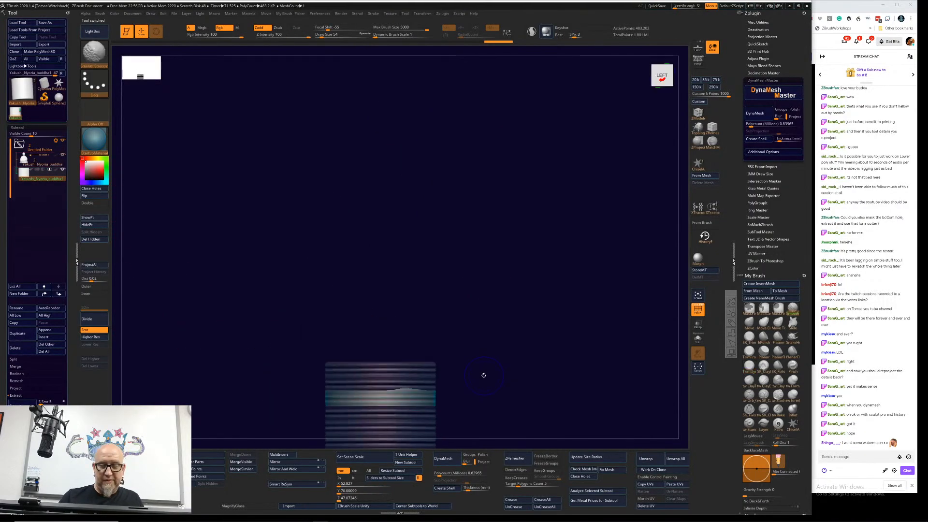
left_click(699, 310)
left_click_drag(544, 388, 535, 302, "alt")
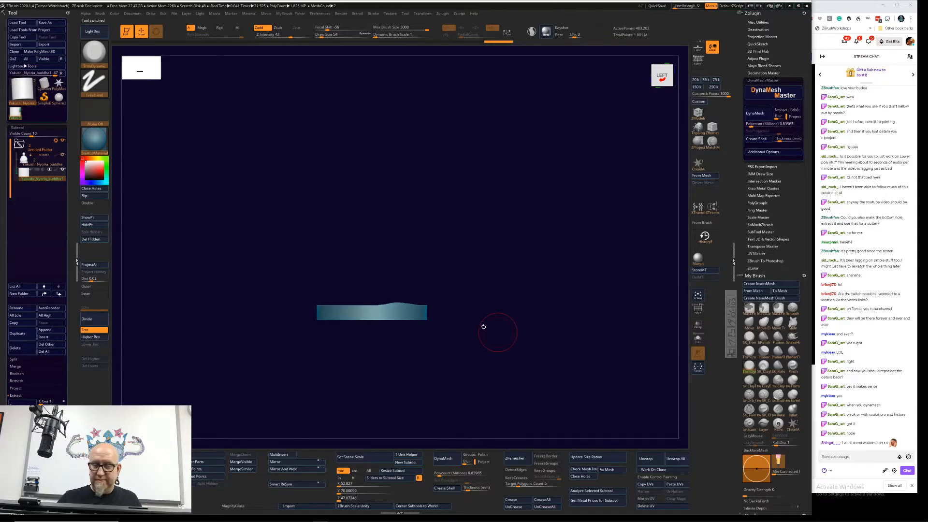
left_click(36, 169)
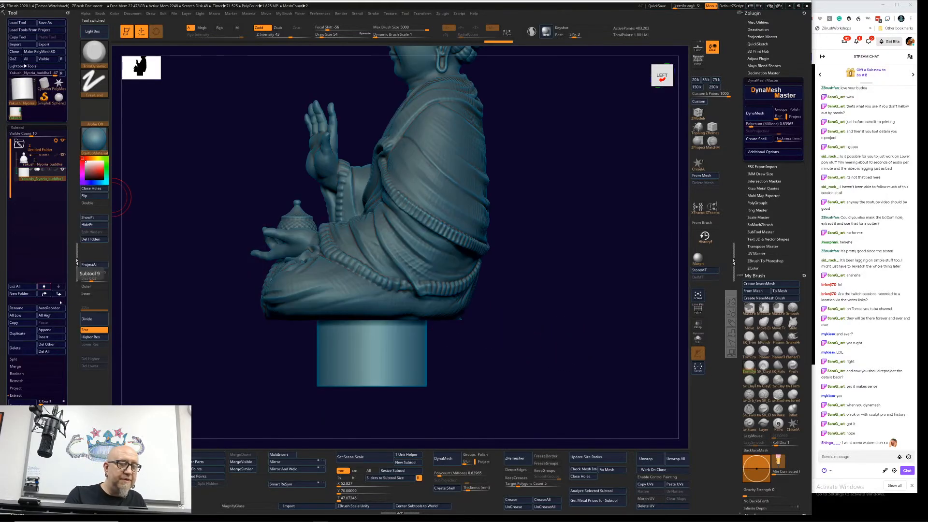
Step: Move the cylinder from beneath the statue's base up to the open space behind the Buddha's head
left_click_drag(537, 262, 497, 323, "alt")
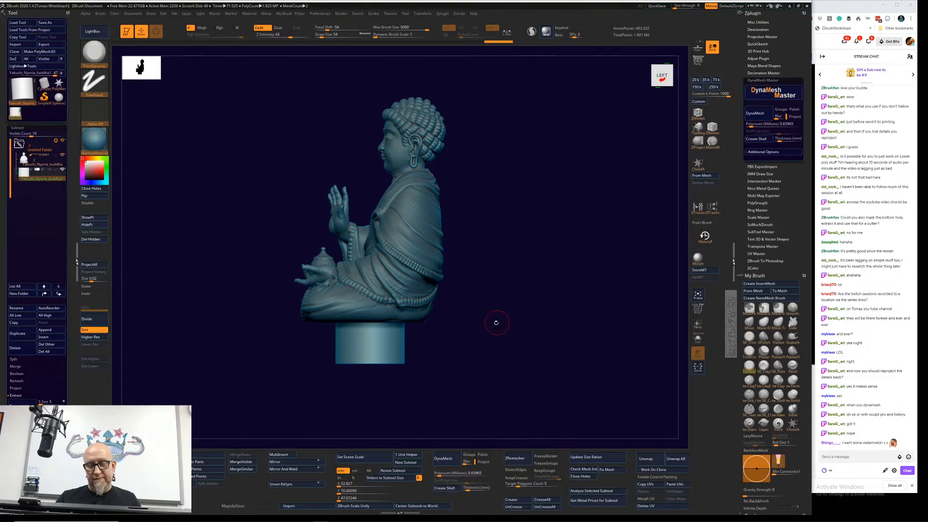
key("w")
left_click_drag(408, 329, 544, 326)
left_click_drag(500, 294, 501, 114)
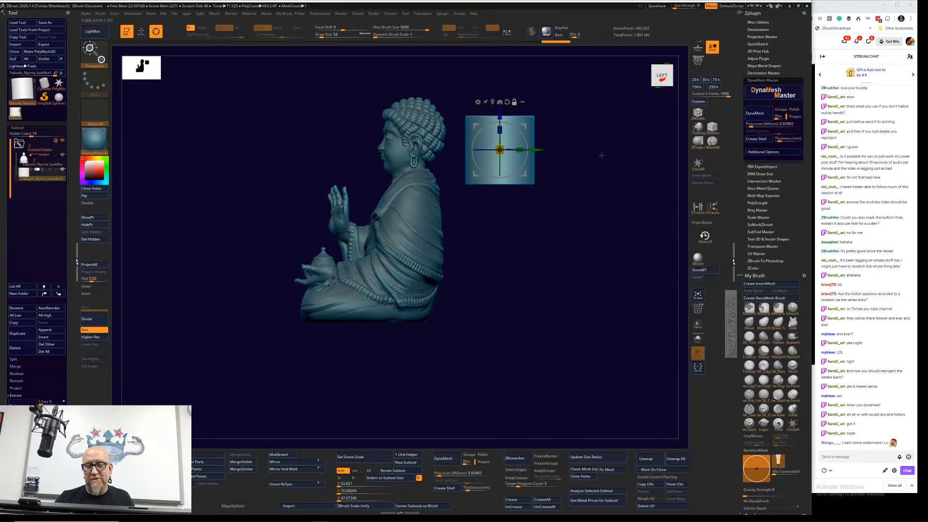
Step: Scale down the cylinder, tilt it diagonally and move it into the upper back of the Buddha's head
left_click_drag(595, 130, 605, 267, "alt")
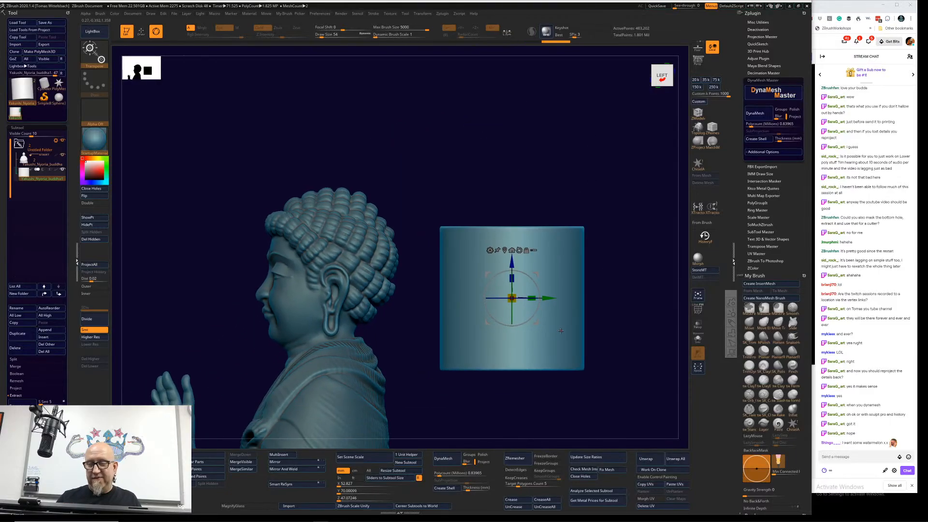
left_click_drag(536, 320, 630, 195)
mouse_move(627, 263)
left_mouse_down()
mouse_move(631, 252)
mouse_move(624, 267)
left_mouse_up()
left_click_drag(477, 245, 473, 227)
left_click_drag(599, 223, 605, 149, "shift")
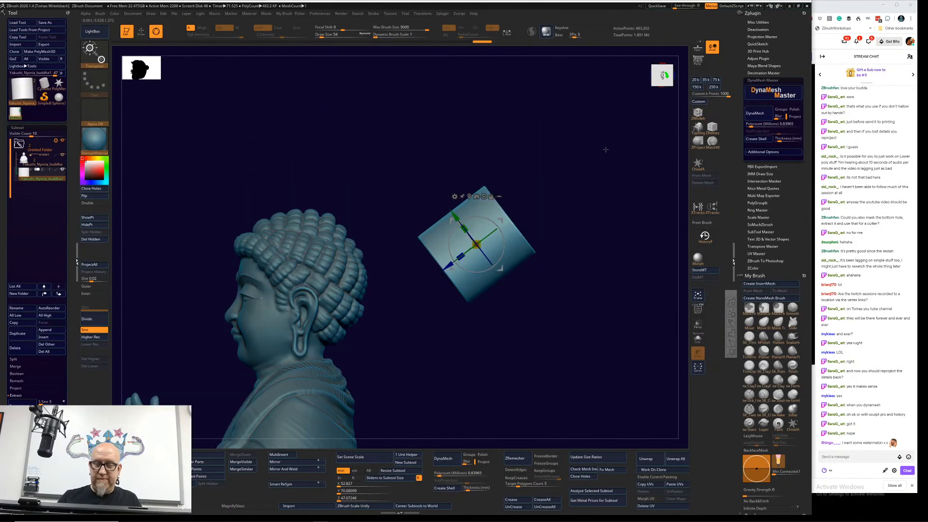
left_click_drag(499, 268, 355, 265)
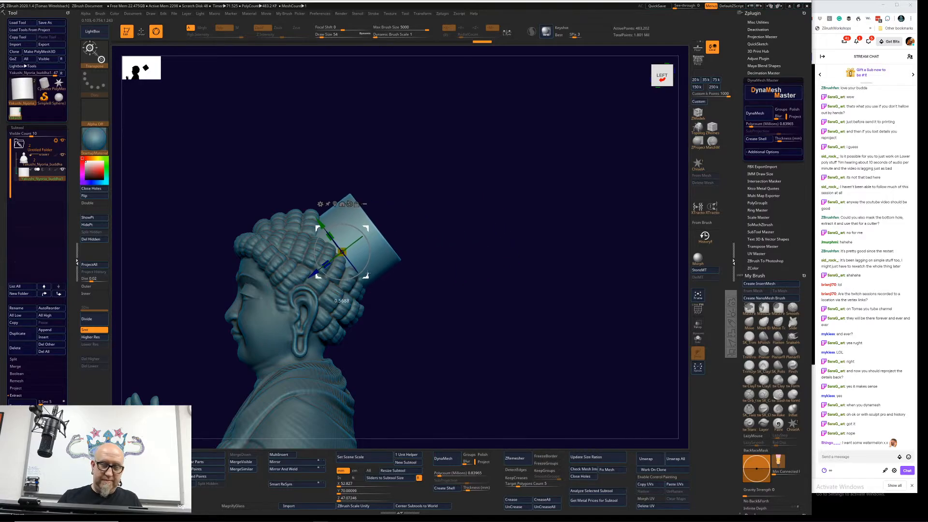
Step: Widen the cylinder at the back of the head, checking it from behind and from the side
left_click_drag(459, 263, 497, 276)
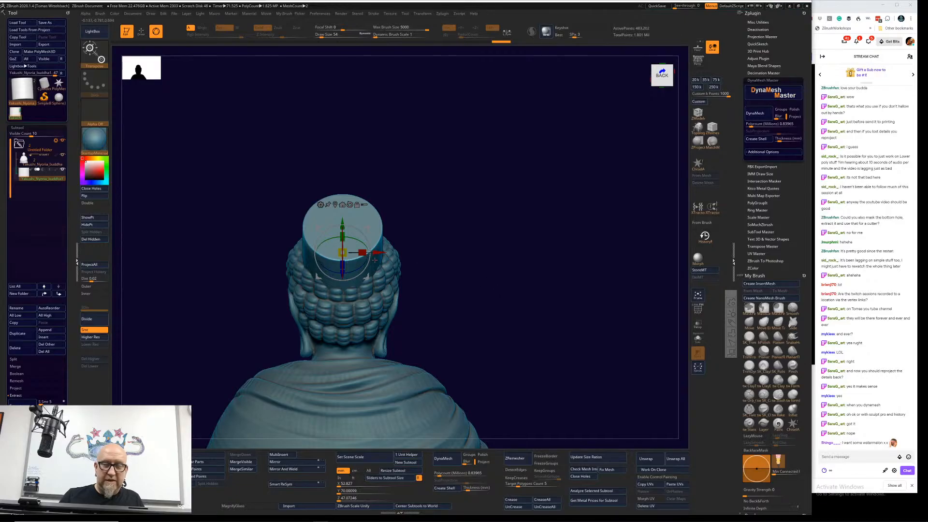
mouse_move(375, 259)
left_mouse_down()
mouse_move(387, 254)
mouse_move(377, 253)
left_mouse_up()
left_click_drag(470, 215, 501, 225)
left_click_drag(336, 234, 328, 216)
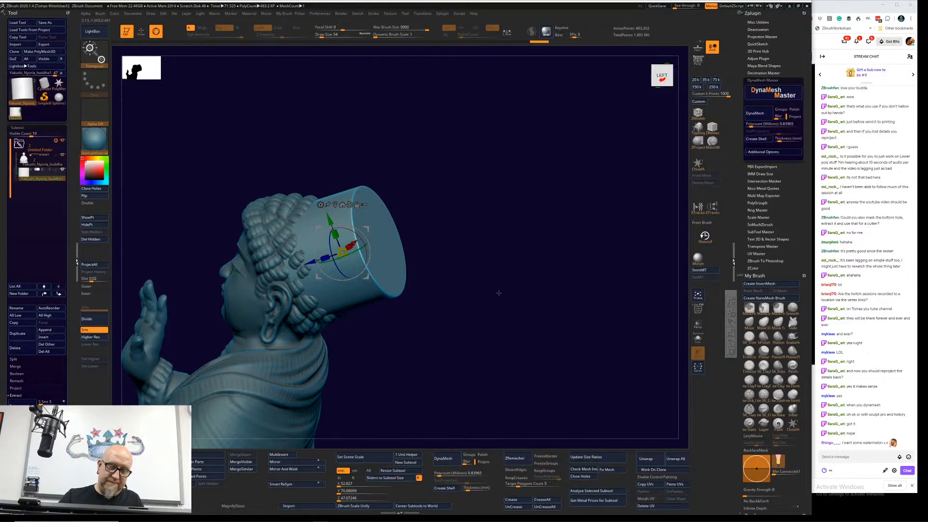
left_click_drag(499, 292, 456, 284)
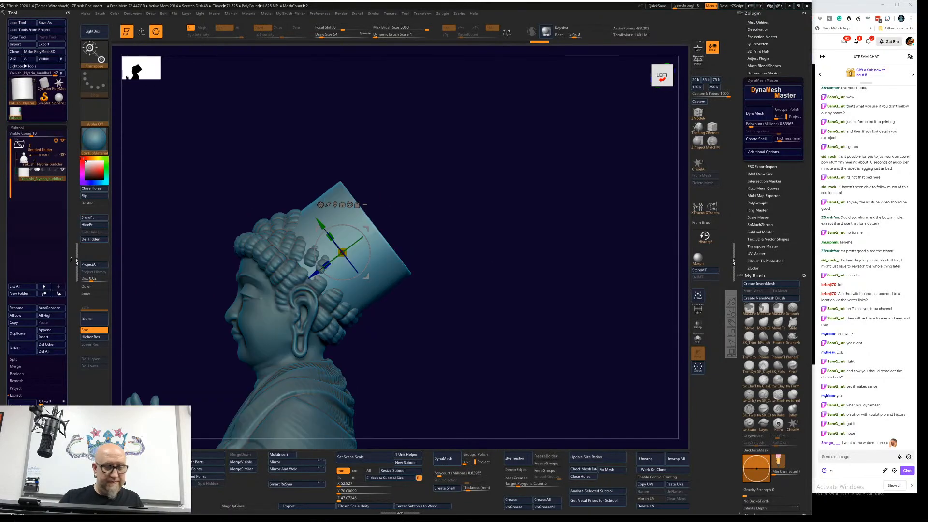
Step: Set the cylinder's boolean operation to subtraction so it cuts a round hole in the back of the head
left_click(50, 179)
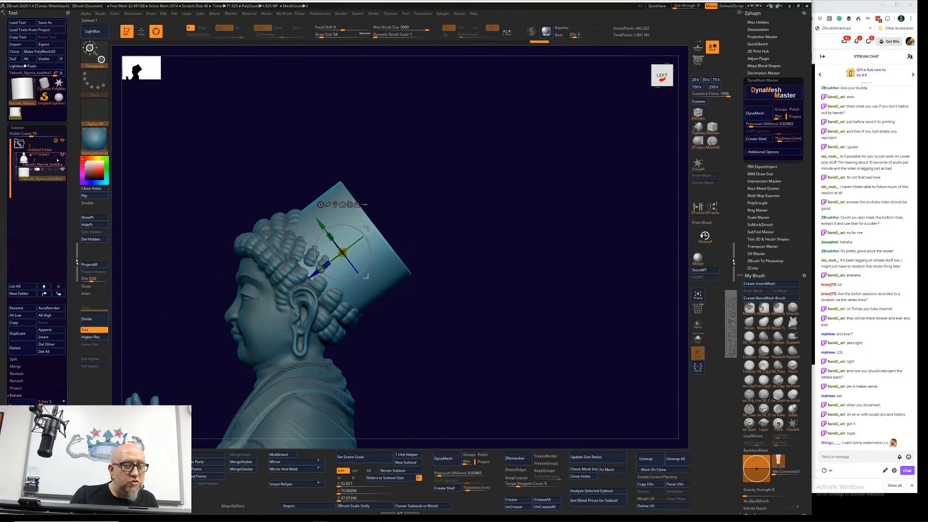
mouse_move(61, 158)
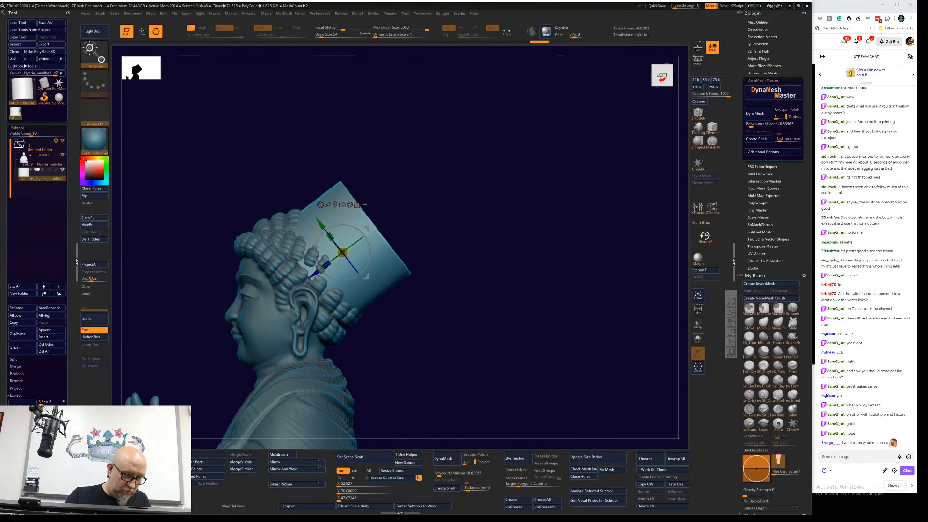
left_click(44, 170)
left_click_drag(481, 302, 566, 303, "alt")
mouse_move(521, 247)
left_mouse_down()
mouse_move(501, 260)
mouse_move(544, 235)
mouse_move(526, 258)
left_mouse_up()
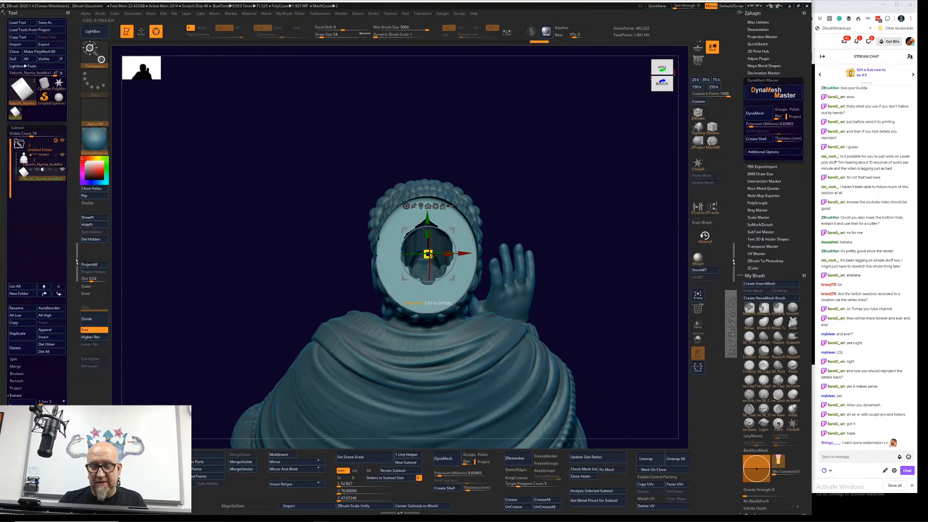
Step: Shrink the subtracting cylinder and reposition it on the head, viewing the hole from the back and above
left_click_drag(428, 254, 421, 253)
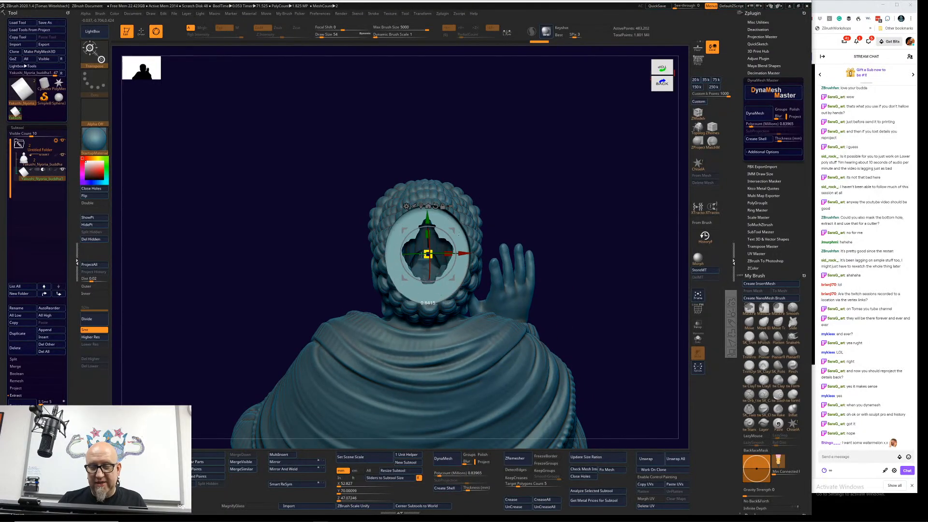
left_click_drag(577, 210, 497, 265)
left_click_drag(565, 276, 429, 267)
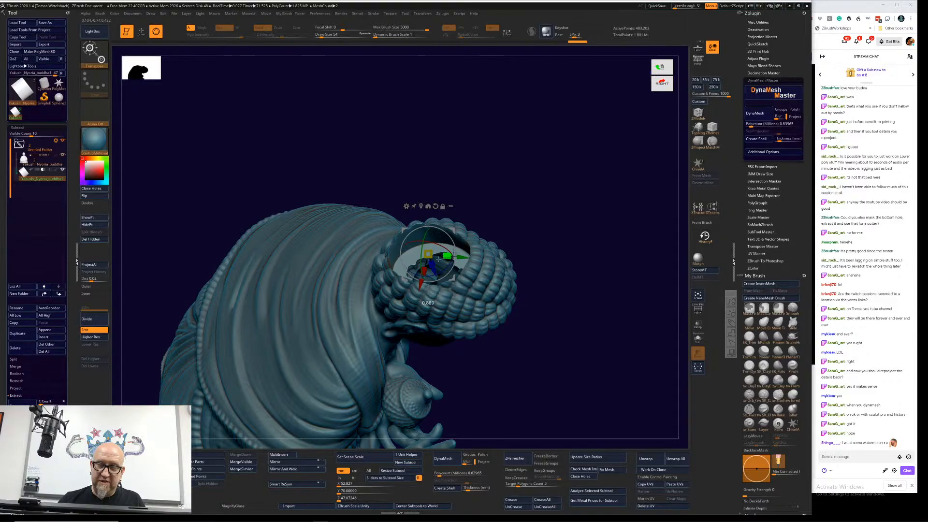
left_click_drag(447, 256, 539, 198)
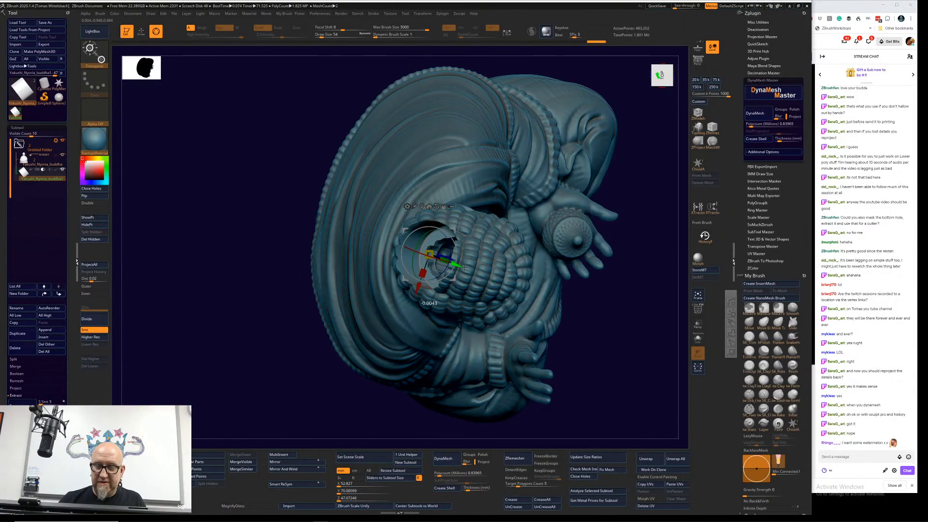
mouse_move(462, 267)
left_mouse_down()
mouse_move(483, 274)
mouse_move(448, 276)
left_mouse_up()
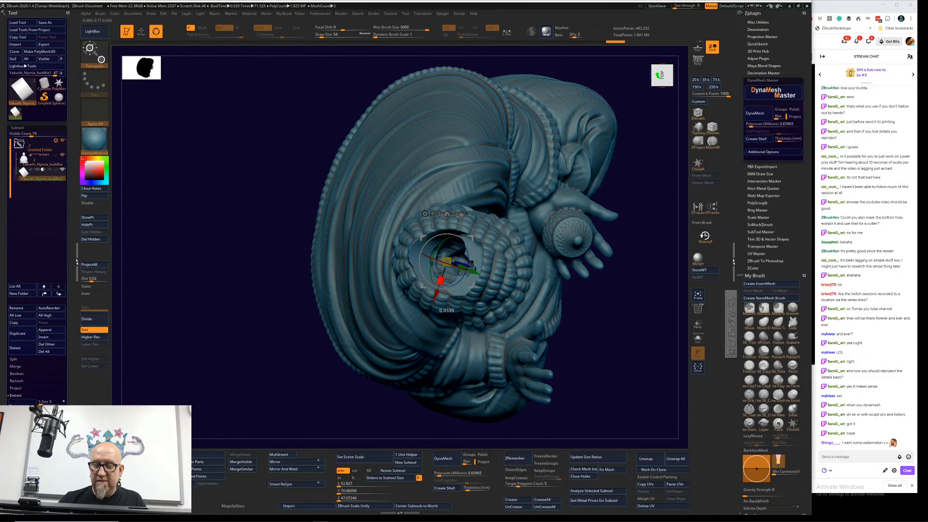
Step: Move the subtracting cylinder from the head to the centre of the Buddha's upper back and enlarge it there
left_click_drag(650, 208, 648, 164)
mouse_move(570, 190)
left_mouse_down()
mouse_move(562, 181)
mouse_move(582, 198)
mouse_move(578, 213)
mouse_move(572, 197)
mouse_move(555, 193)
mouse_move(581, 206)
mouse_move(573, 211)
mouse_move(561, 198)
left_mouse_up()
left_click_drag(453, 166, 358, 356)
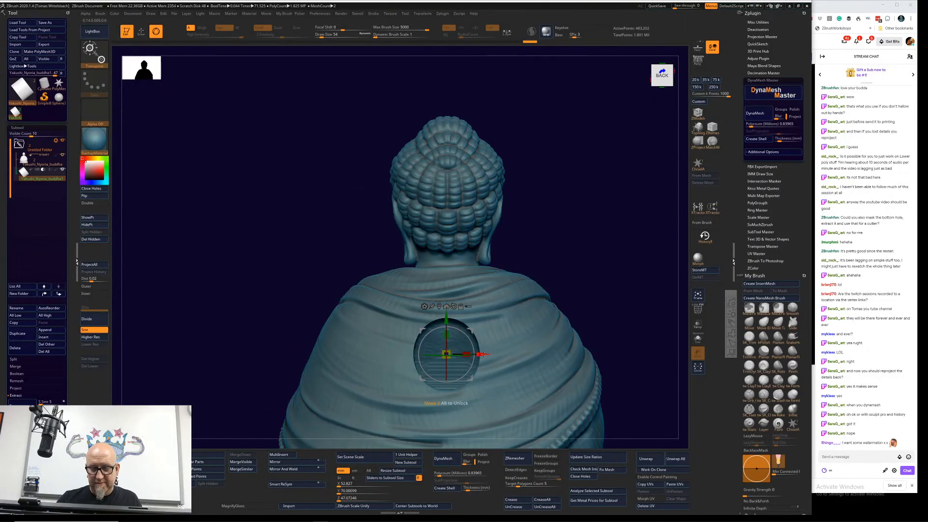
left_click_drag(471, 355, 491, 358)
left_click_drag(447, 335, 451, 303)
left_click_drag(597, 231, 633, 235)
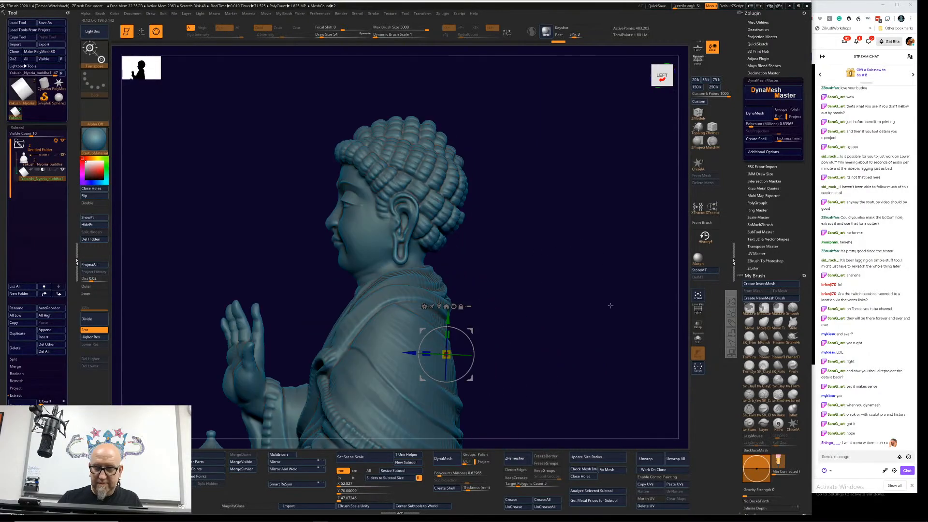
left_click_drag(610, 306, 551, 296, "alt")
left_click_drag(539, 359, 515, 292, "alt")
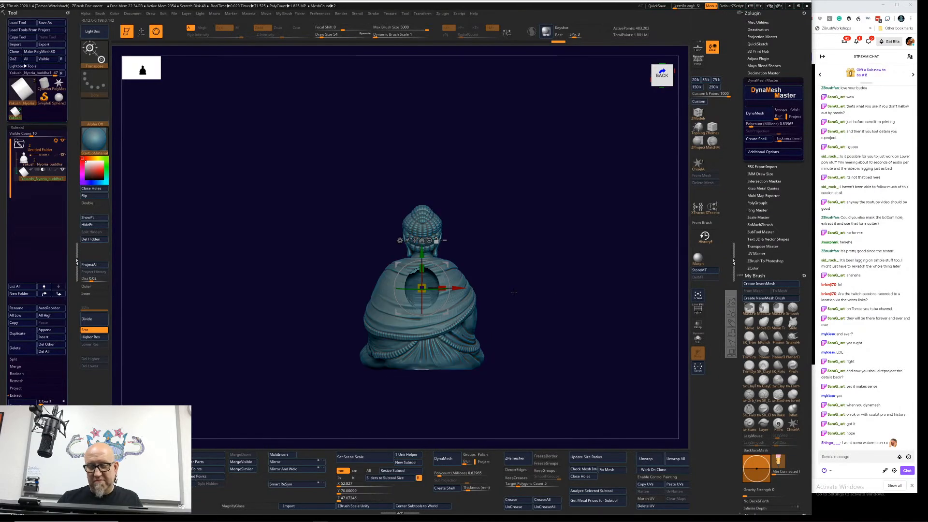
left_click_drag(422, 251, 422, 254)
mouse_move(570, 243)
left_mouse_down("shift")
mouse_move(534, 242)
mouse_move(556, 238)
left_mouse_up("shift")
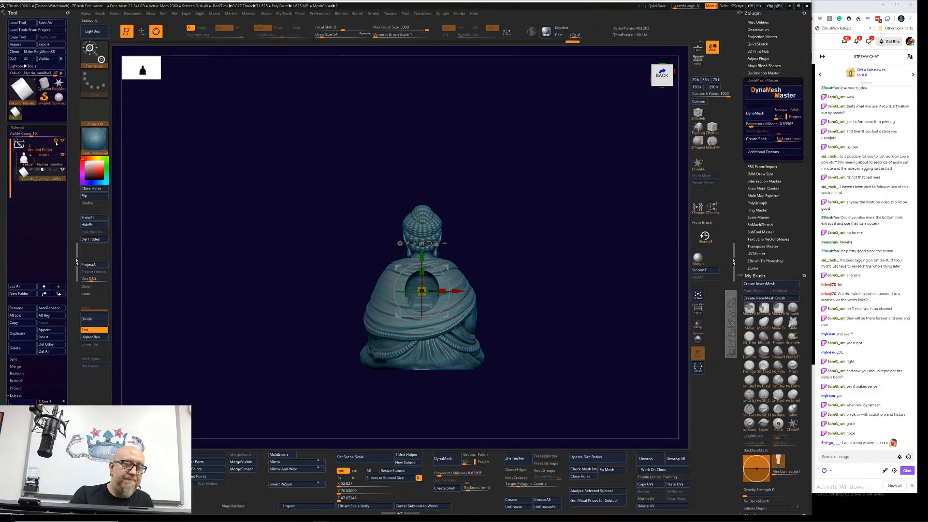
Step: Generate boolean meshes from the Buddha and cylinder folder, once with Boolean Folder and once with Boolean With DSDiv
left_click(56, 140)
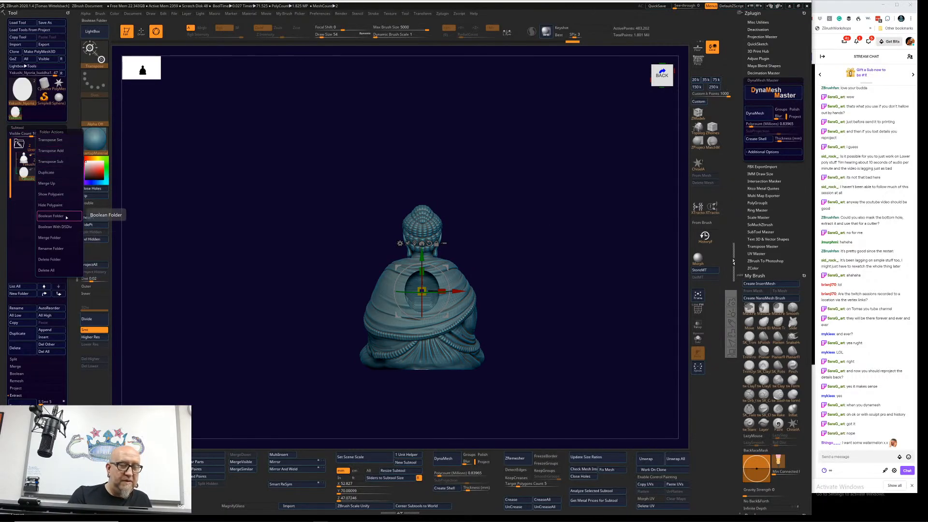
left_click(64, 217)
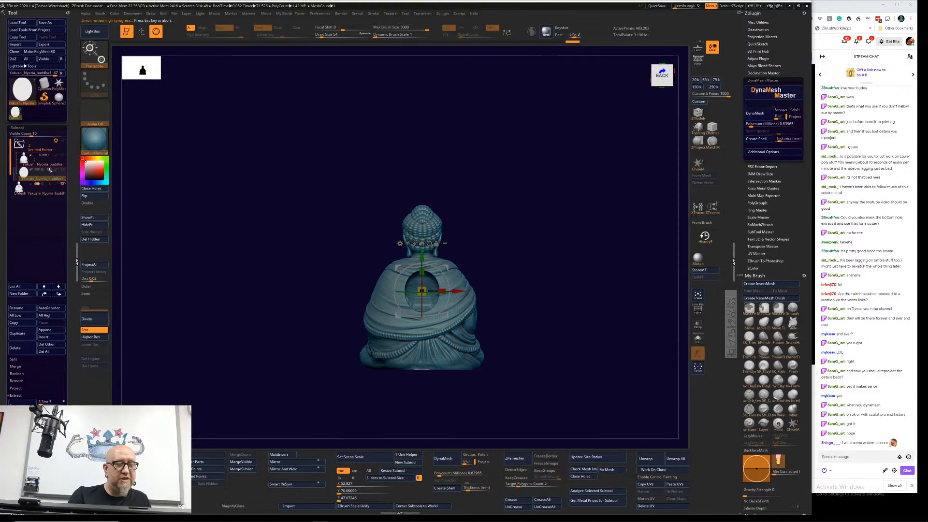
left_click(56, 140)
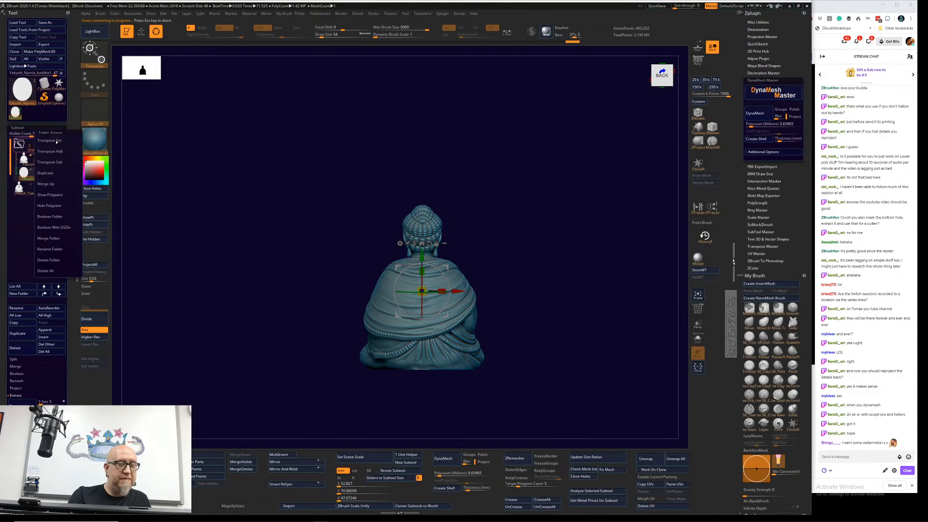
left_click(65, 226)
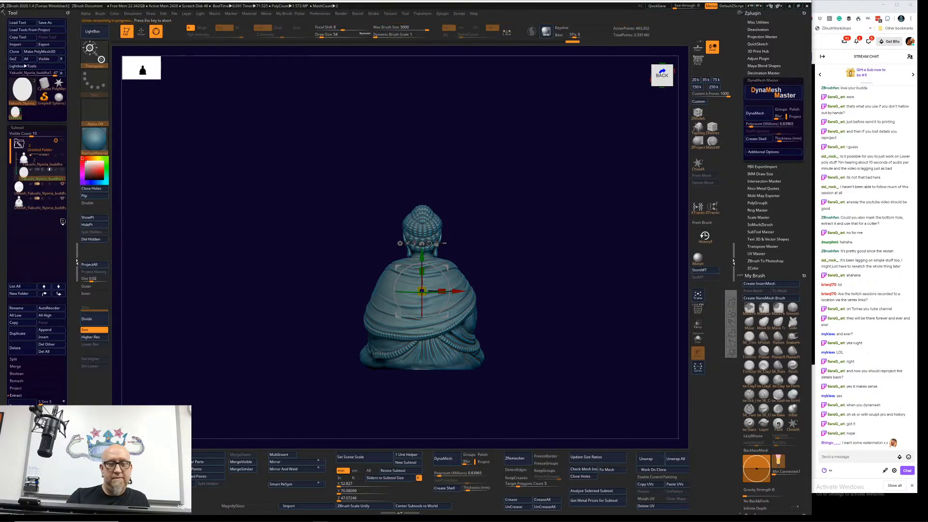
Step: Select the boolean Buddha mesh and examine the cut region on its back from behind and from the side
left_click(40, 208)
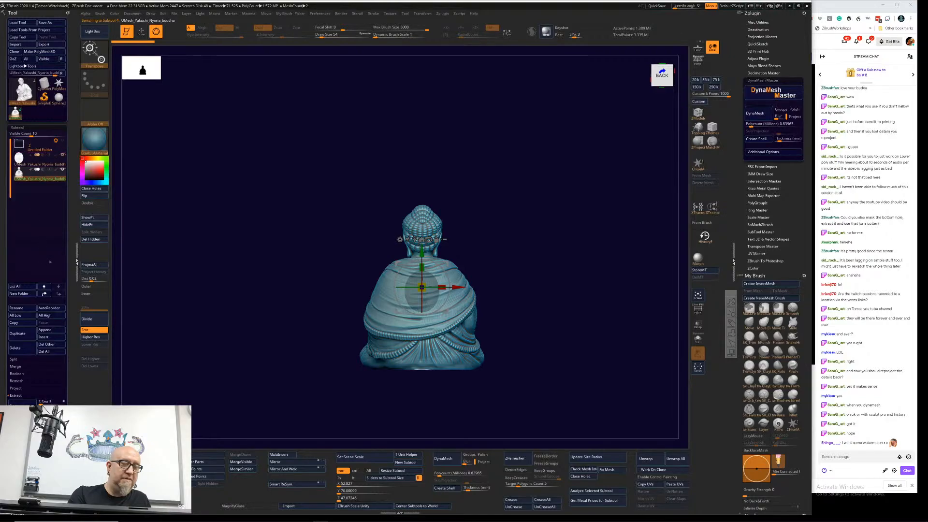
left_click_drag(206, 323, 245, 397, "alt")
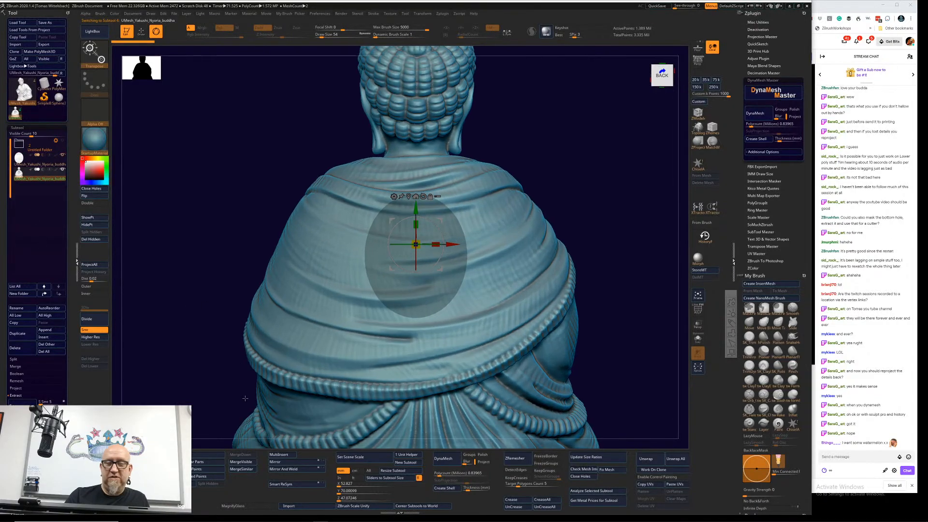
mouse_move(610, 221)
left_mouse_down()
mouse_move(631, 221)
mouse_move(608, 221)
left_mouse_up()
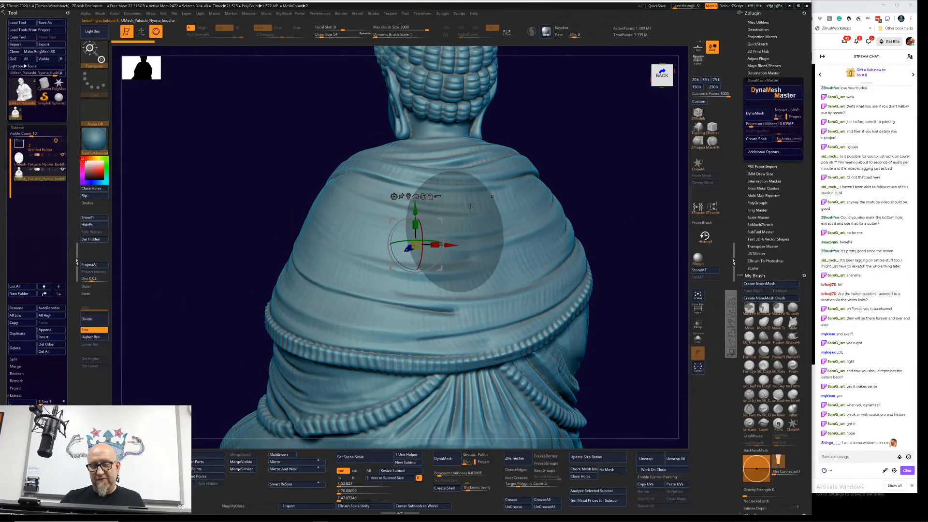
left_click_drag(167, 381, 162, 400)
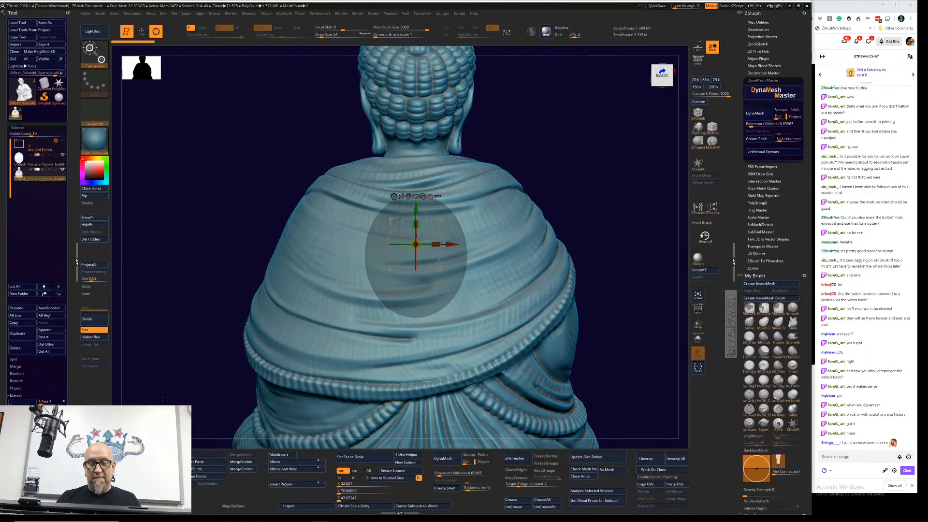
left_click_drag(162, 399, 598, 276)
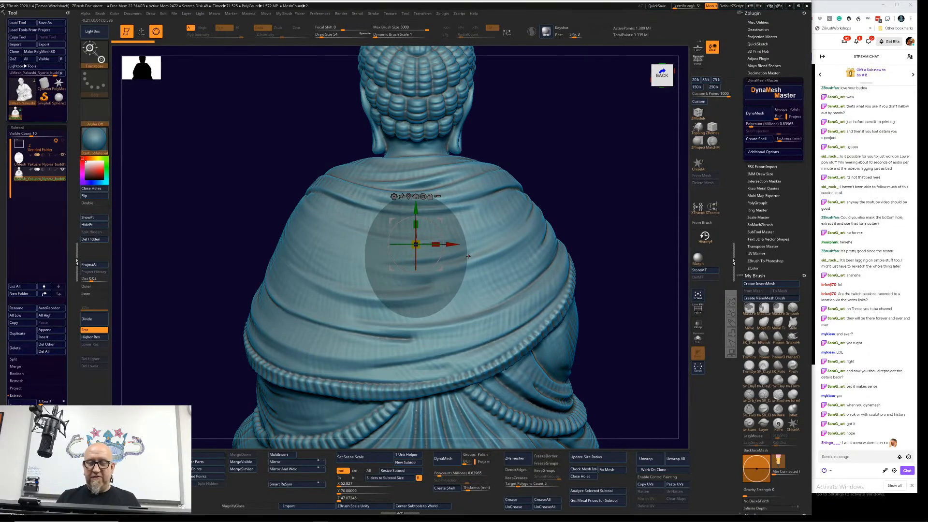
left_click_drag(468, 256, 642, 390)
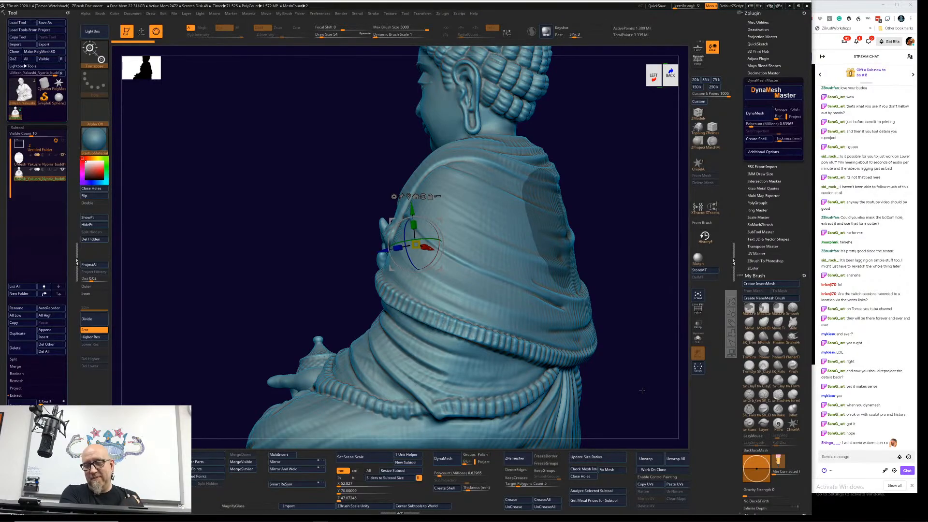
Step: Expand the folder, select the cylinder subtool inside it and hide the two boolean result meshes
left_click(18, 144)
left_click(38, 175)
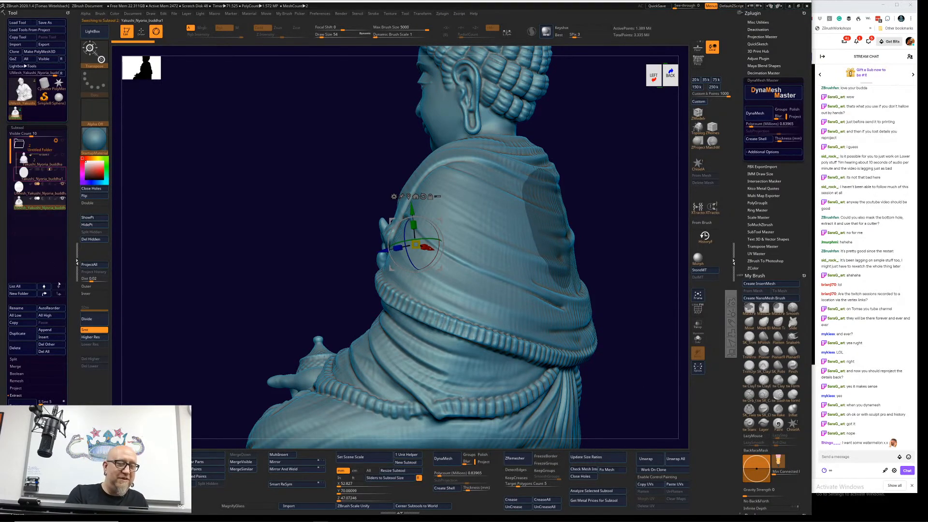
left_click(63, 184)
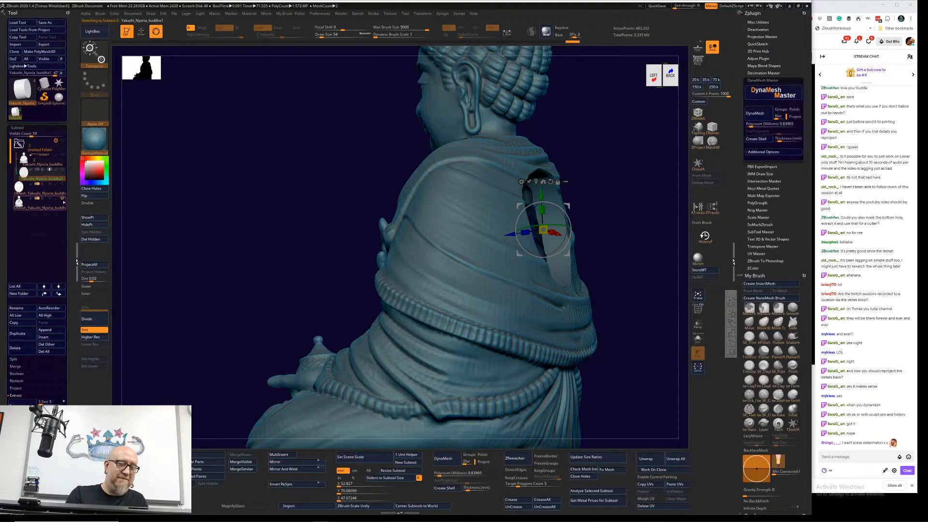
left_click(62, 198)
left_click_drag(290, 314, 358, 325)
Step: Apply the Taper deformer to the cylinder so its inner end is narrower than its outer end, and accept the deformation
left_click(521, 181)
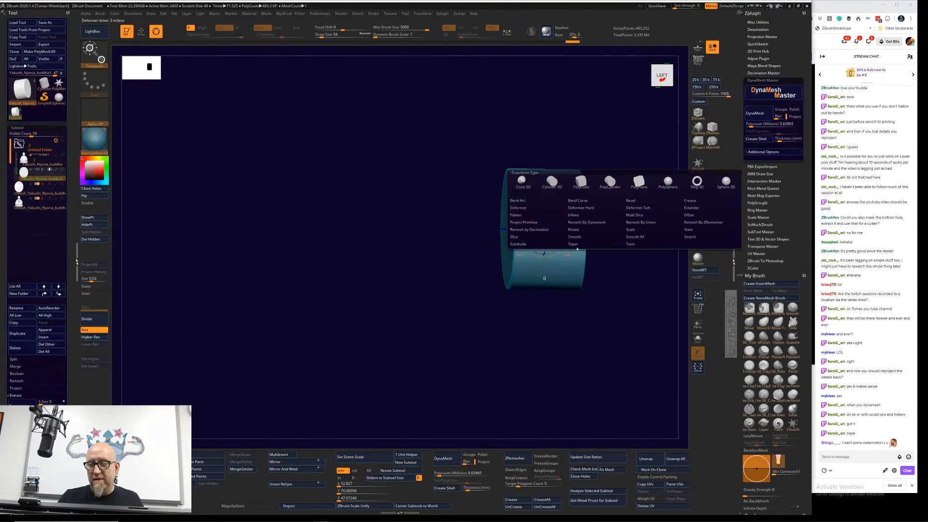
left_click(572, 255)
left_click_drag(490, 230, 534, 228)
left_click_drag(411, 343, 417, 304)
left_click_drag(464, 170, 473, 172)
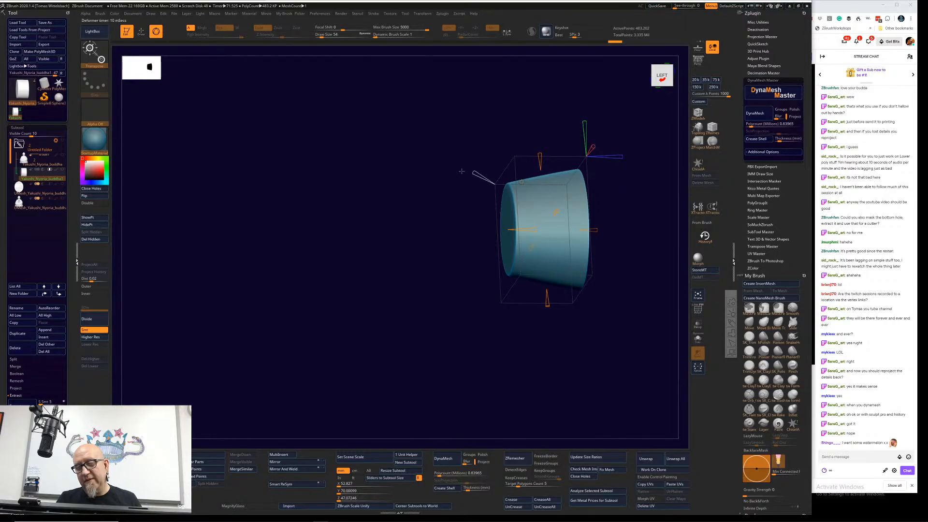
left_click_drag(579, 380, 593, 394)
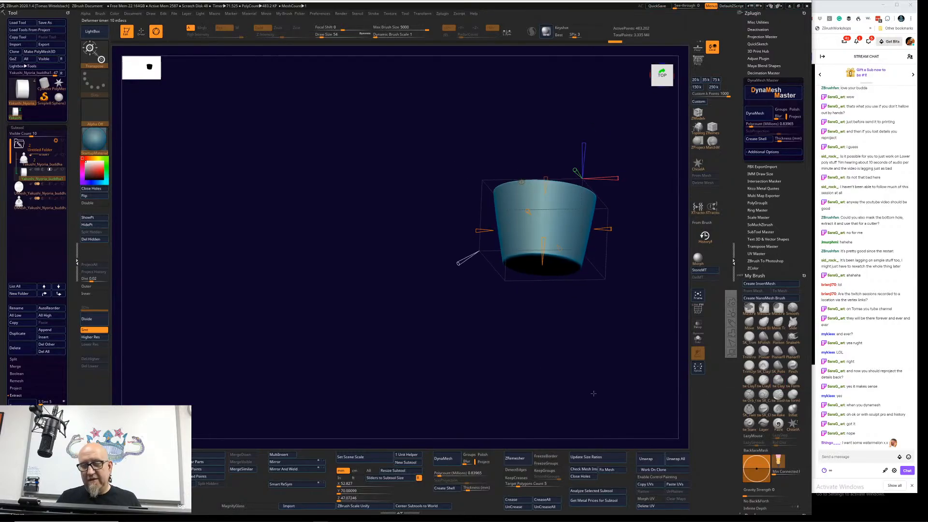
left_click(522, 181)
left_click(627, 183)
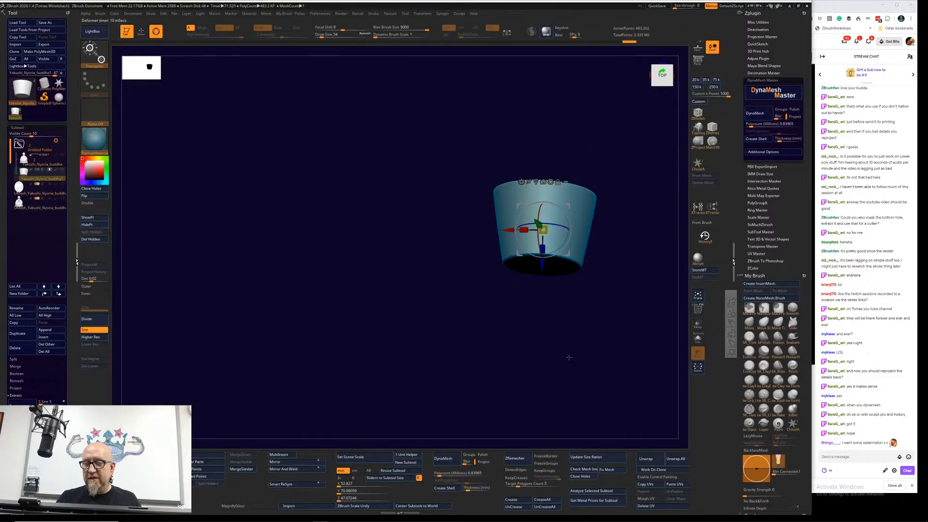
left_click_drag(570, 357, 542, 347)
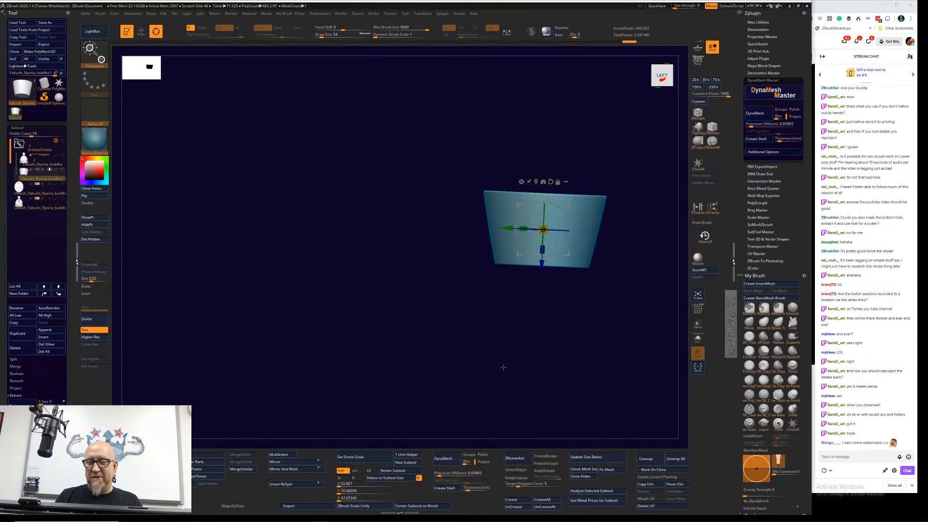
Step: Select the boolean Buddha mesh and inspect the round opening in its back from above, the front and the sides
left_click(39, 203)
left_click_drag(421, 383, 604, 355)
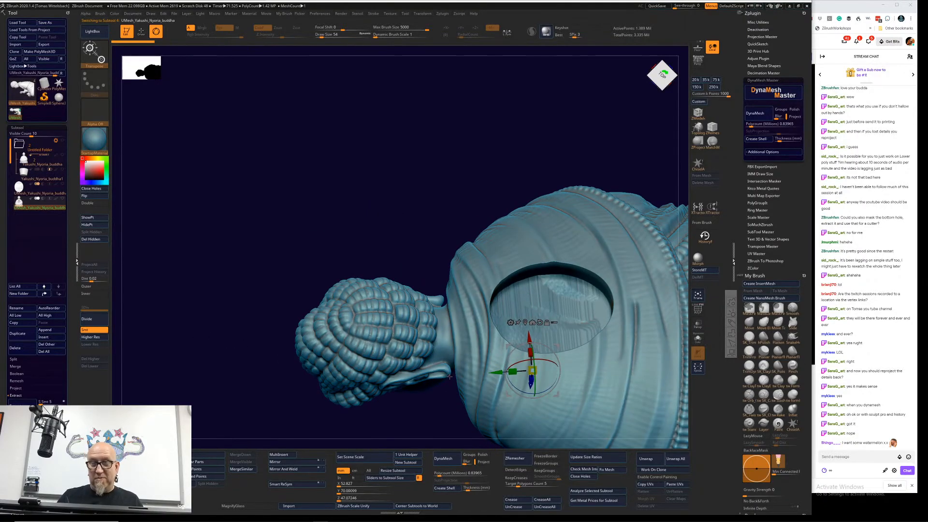
left_click_drag(449, 376, 142, 304, "alt")
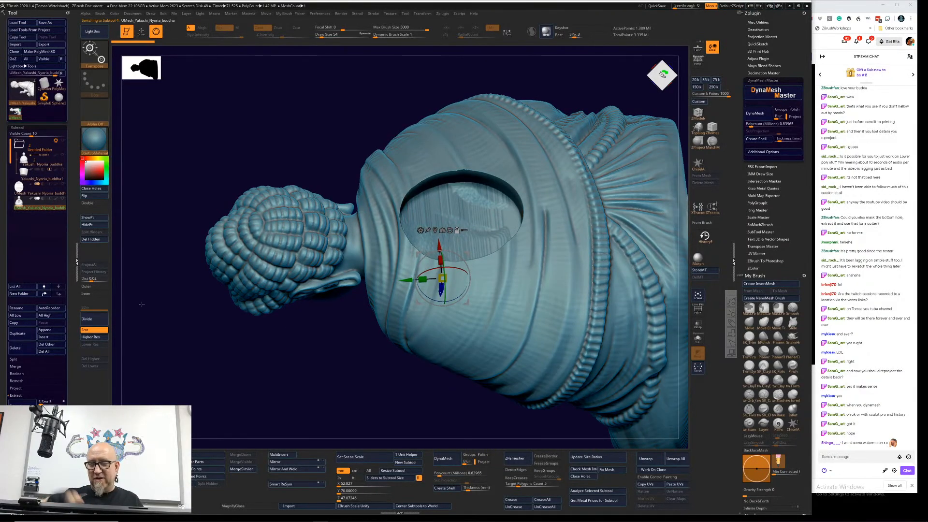
left_click_drag(353, 423, 387, 347, "alt")
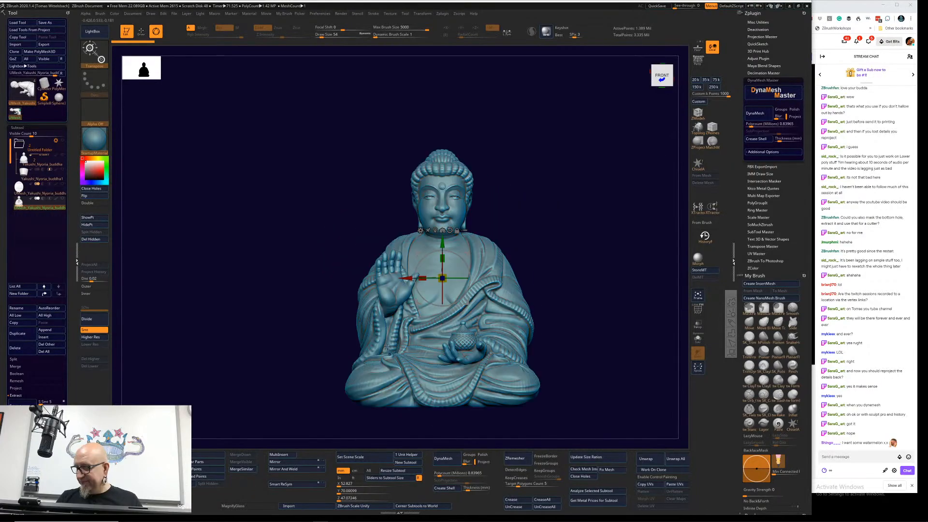
left_click_drag(563, 337, 366, 288, "alt")
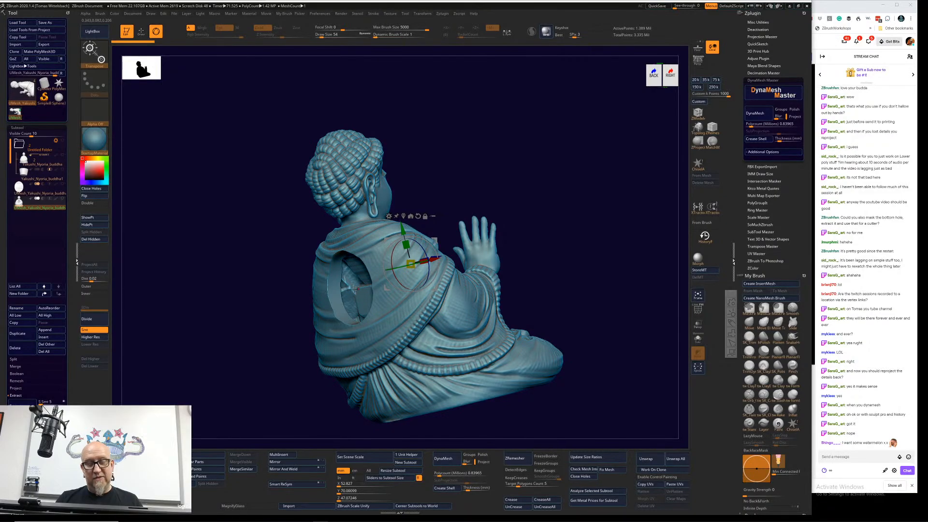
left_click_drag(281, 406, 265, 343)
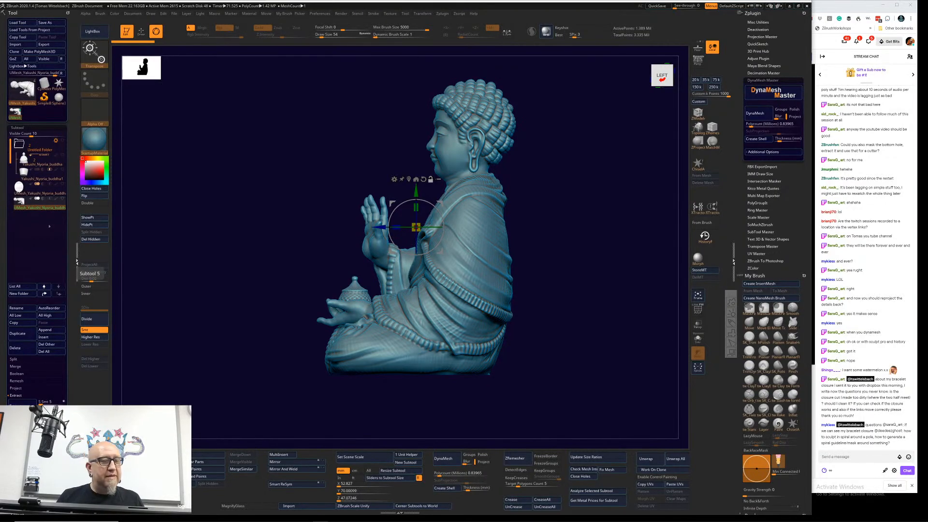
Step: Switch to the Chrome browser and load Dropbox in the tab showing the Pixologic Resource Center
key("super")
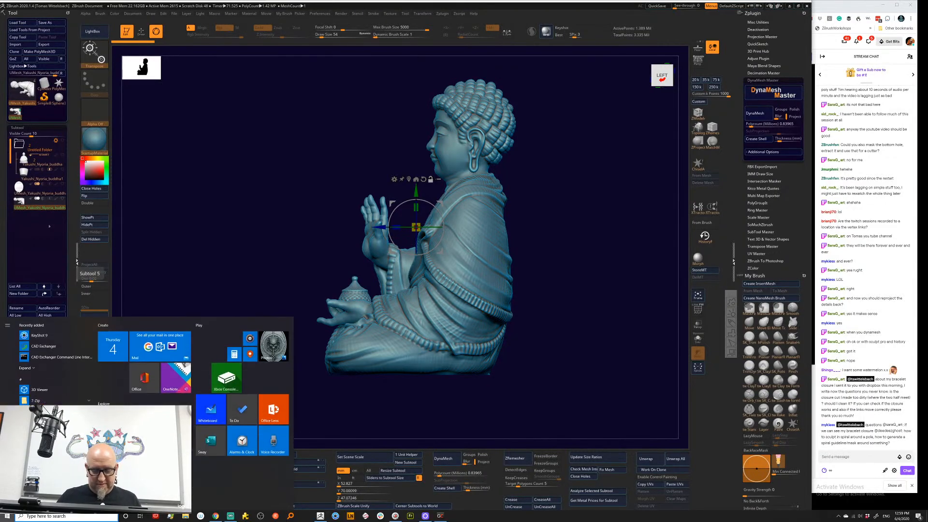
left_click(215, 516)
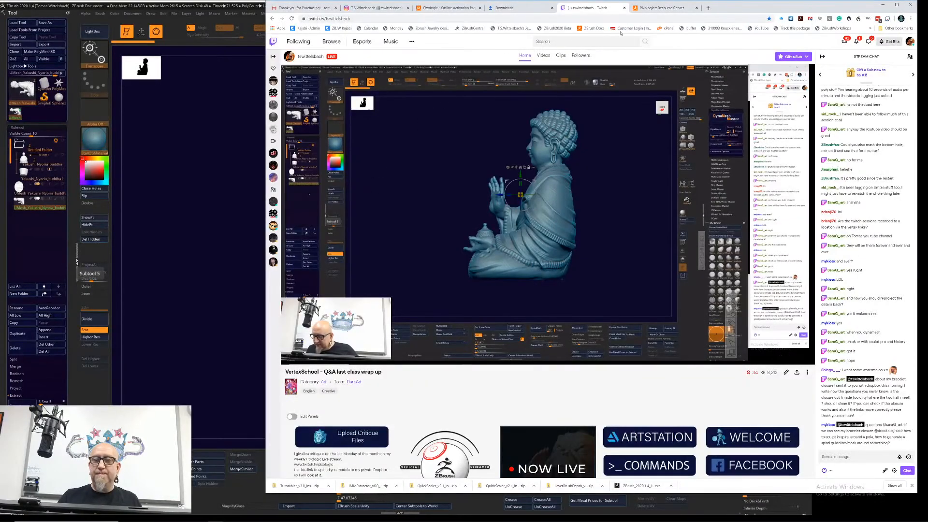
left_click(661, 8)
left_click(438, 19)
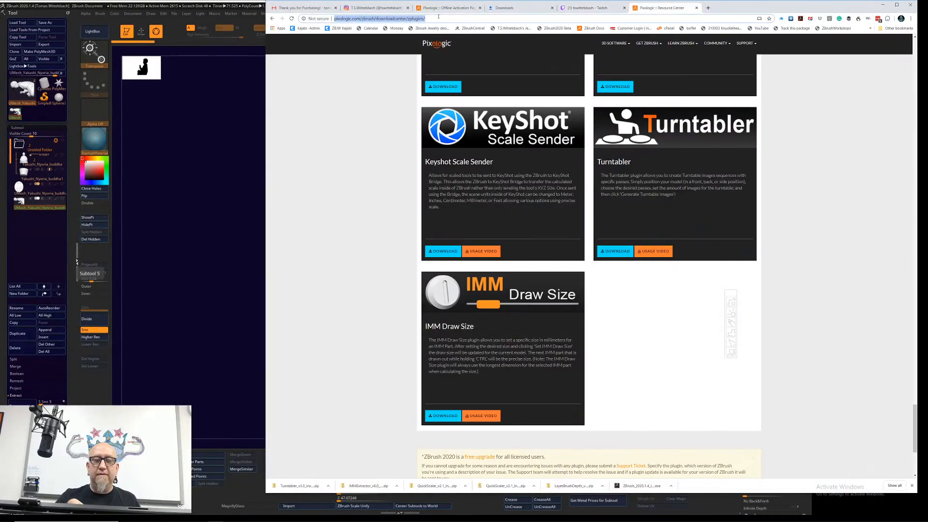
type("dropbox.com/home")
key("Return")
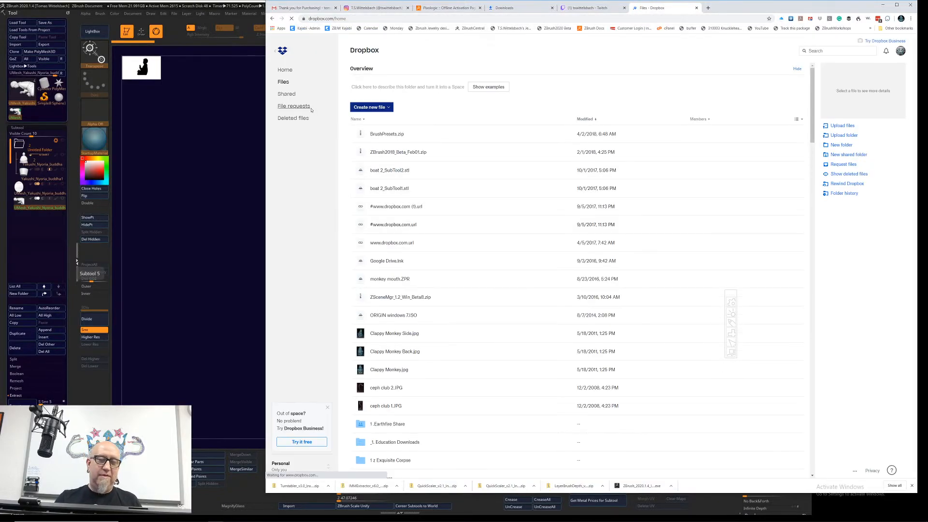
Step: Open the Vector Class 2020-4 file request's uploads, view the student's closure ZTL file page and check its open options
left_click(294, 106)
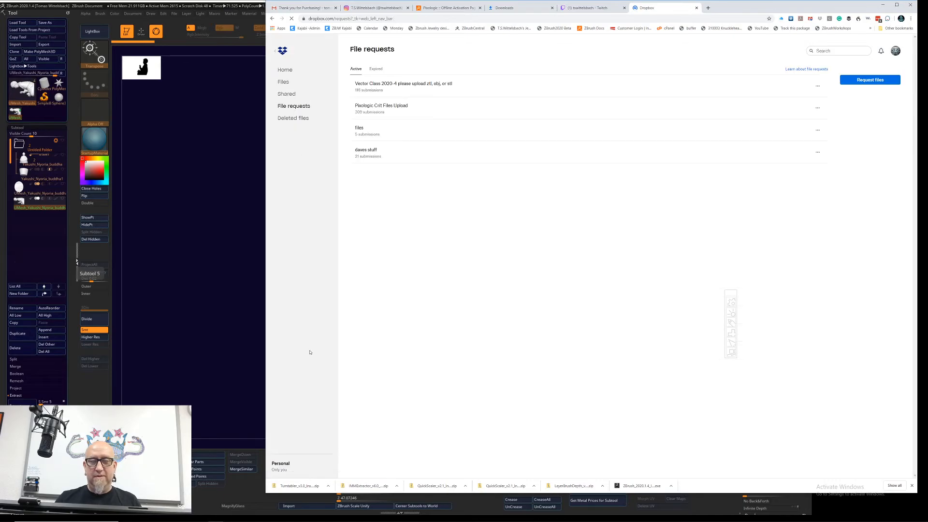
left_click(433, 84)
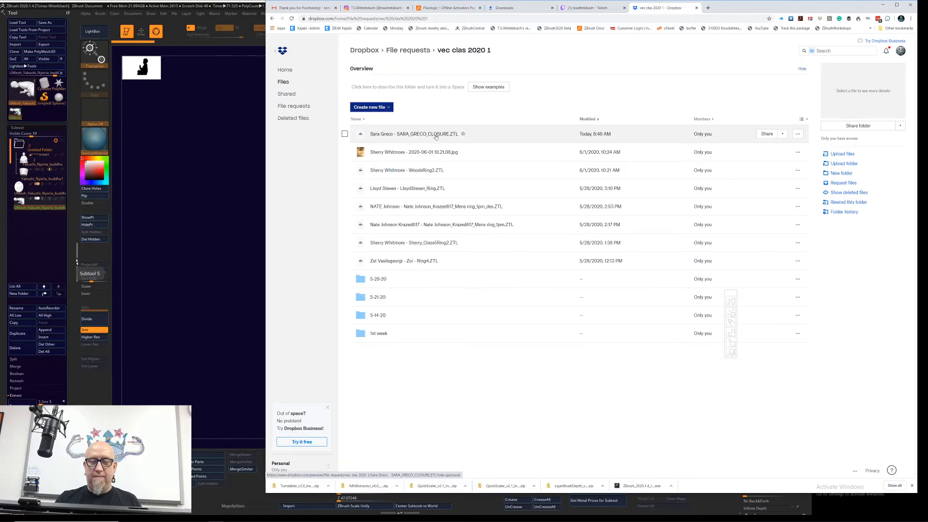
left_click(433, 137)
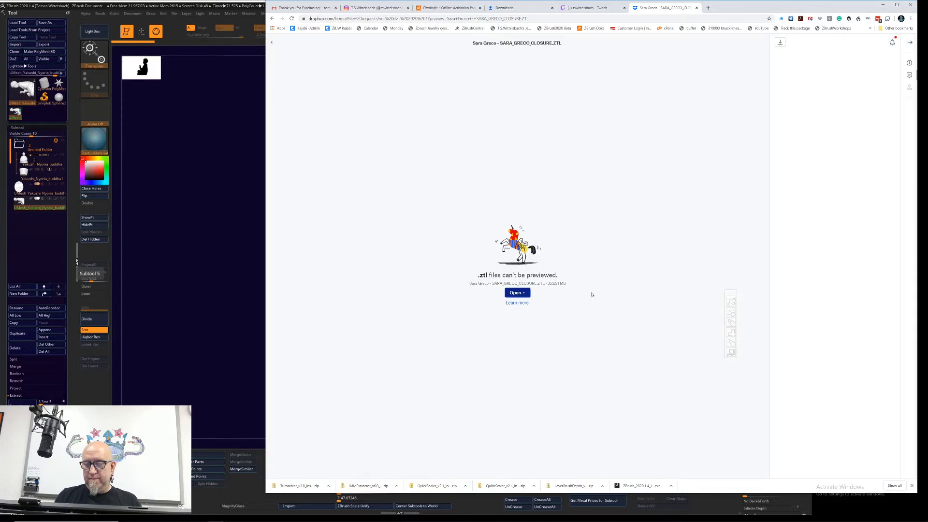
left_click(516, 293)
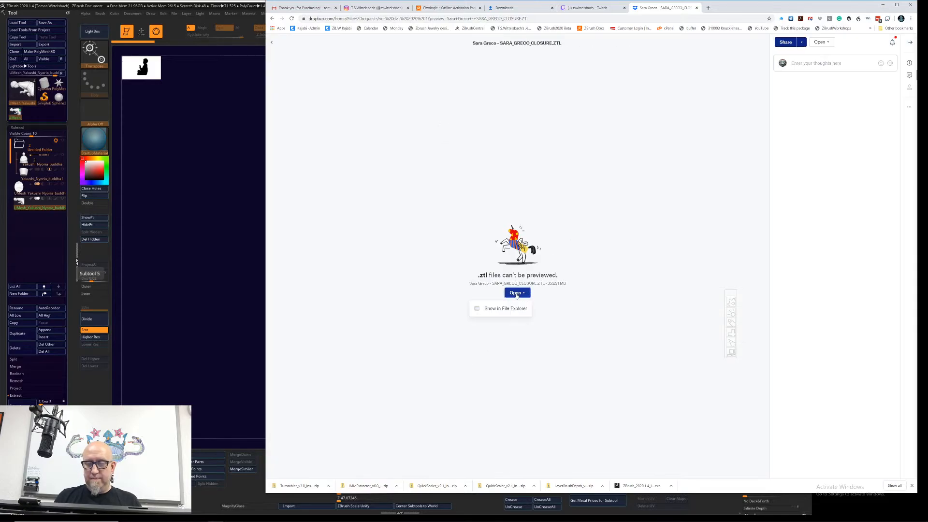
left_click(487, 348)
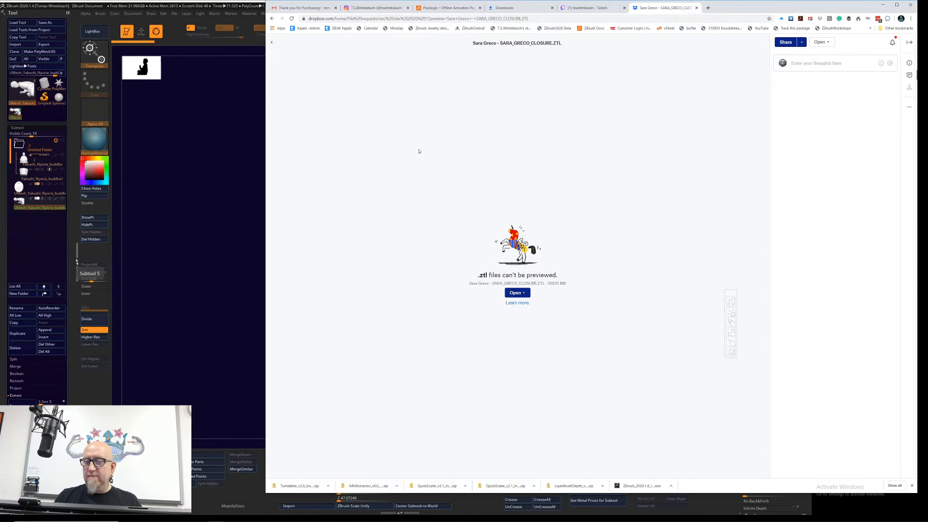
Step: Return to the vec clas 2020 1 upload list and download the student's closure ZTL file
left_click(272, 18)
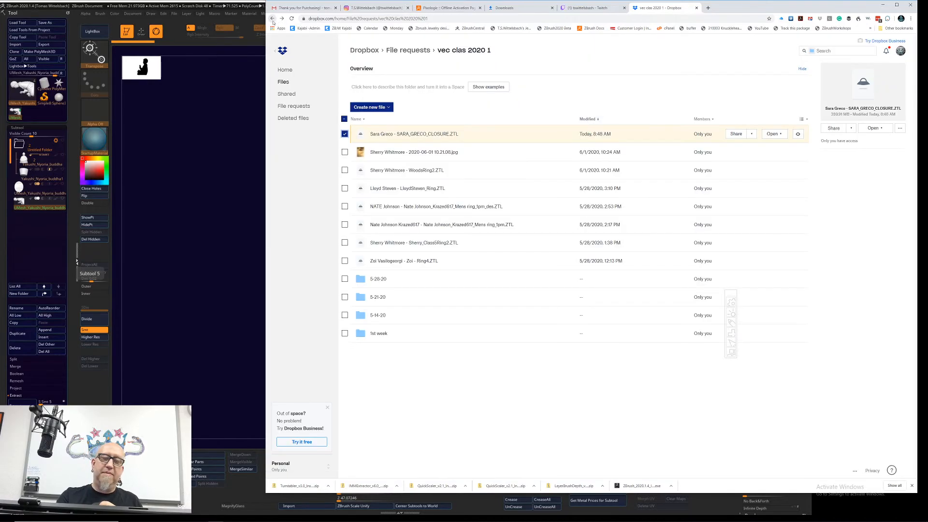
left_click(901, 129)
left_click(868, 144)
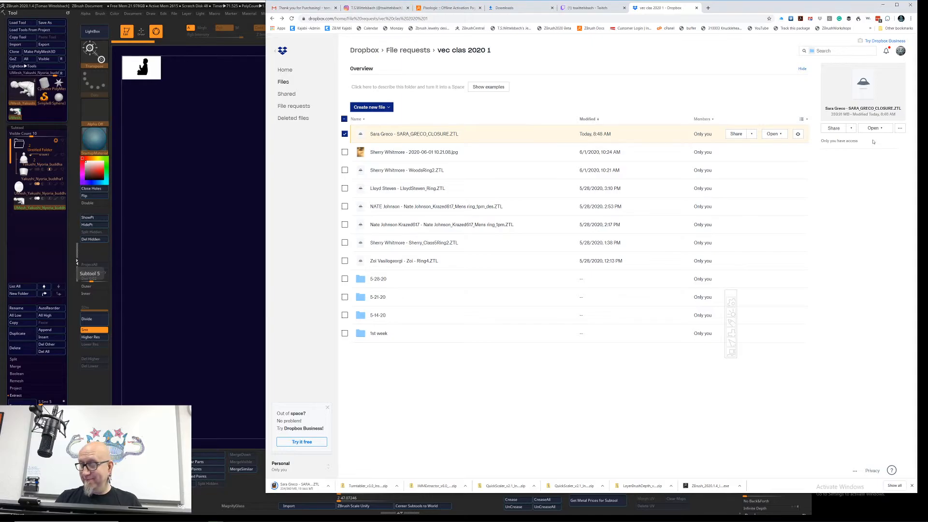
Step: Bring up the Twitch channel page, open the downloaded ZTL file in ZBrush and frame the whole bracelet
mouse_move(739, 8)
left_mouse_down()
mouse_move(411, 179)
mouse_move(659, 15)
mouse_move(748, 9)
left_mouse_up()
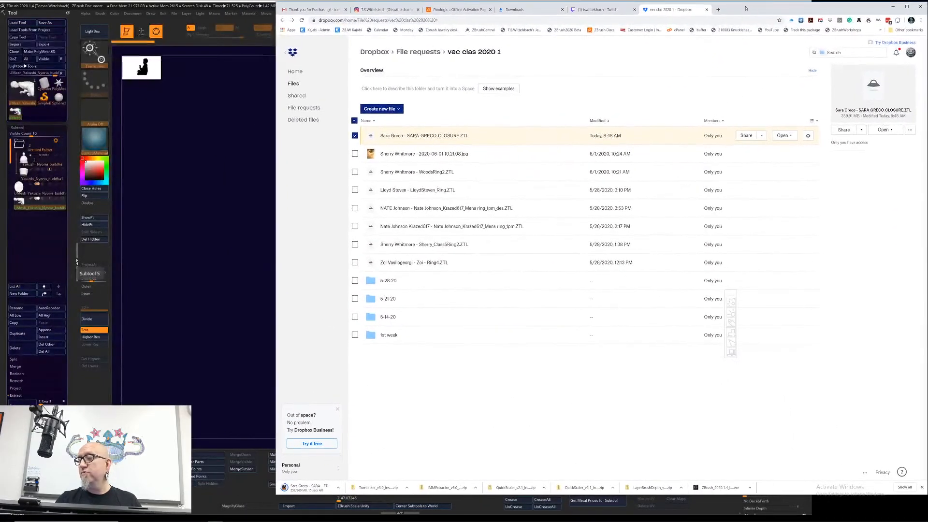
left_click(599, 9)
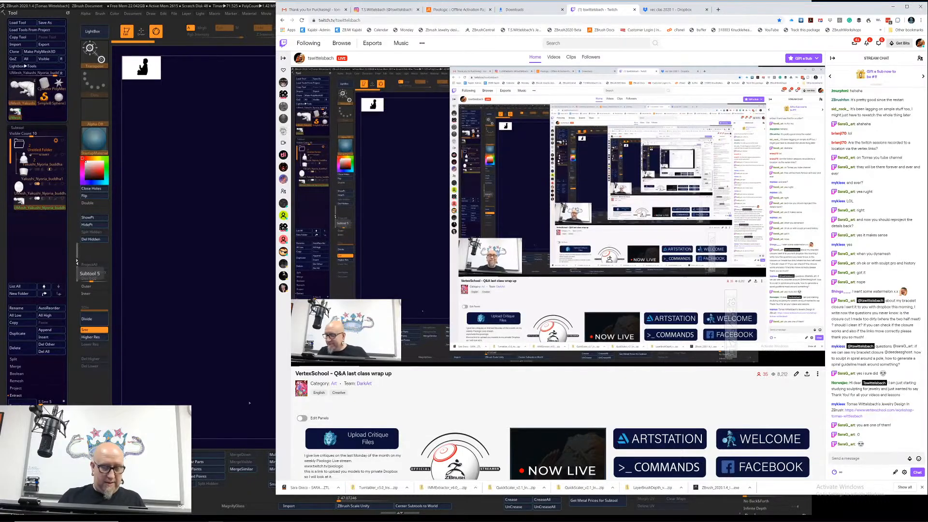
left_click(326, 489)
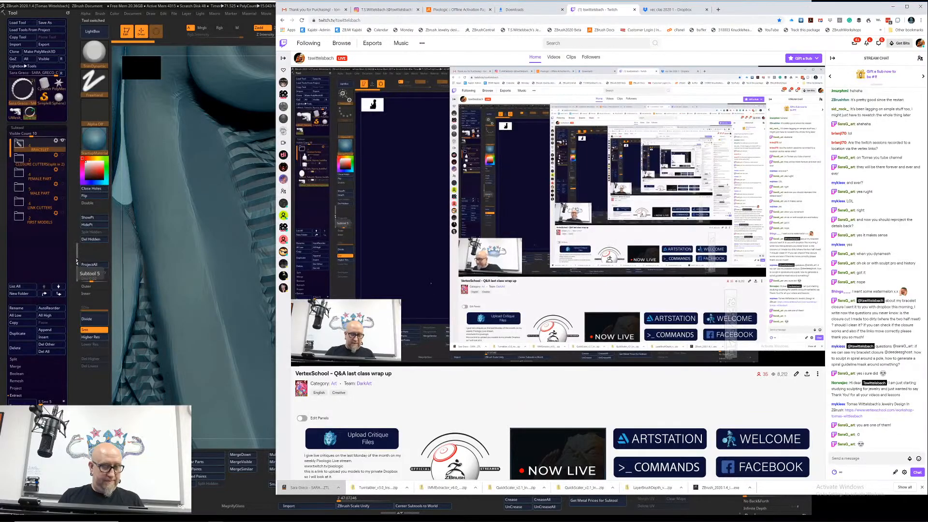
key("alt+Tab")
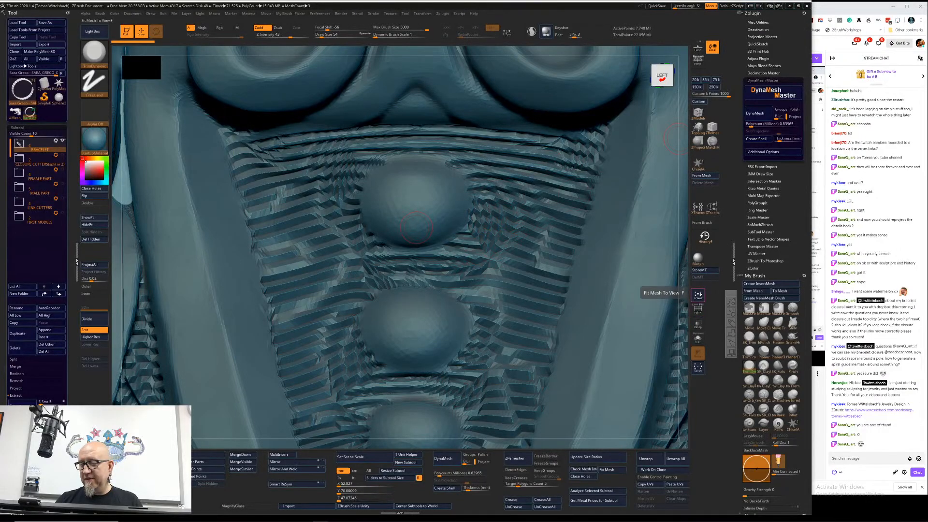
left_click(697, 294)
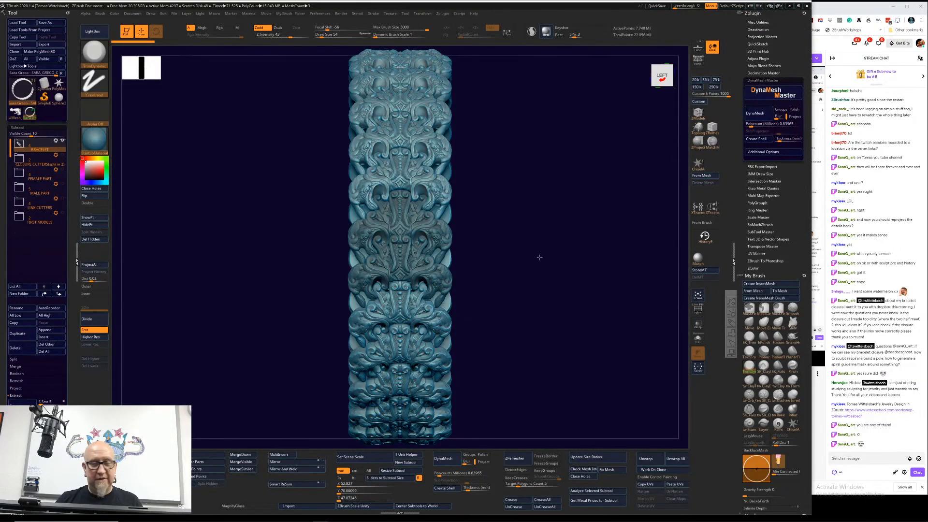
left_click_drag(539, 257, 537, 256)
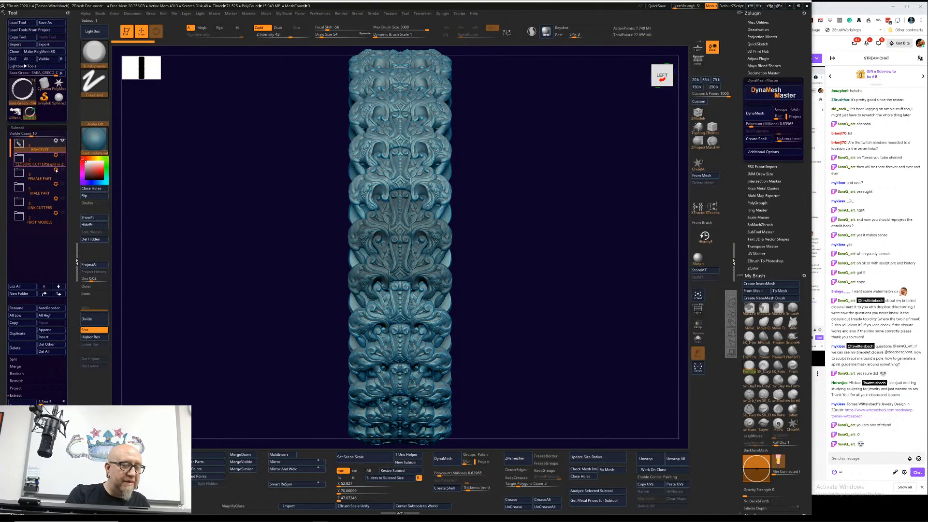
Step: Expand the BRACELET folder, make CLOSURE FEMALE active, hide the full bracelet subtool and examine the closure up close
left_click(19, 144)
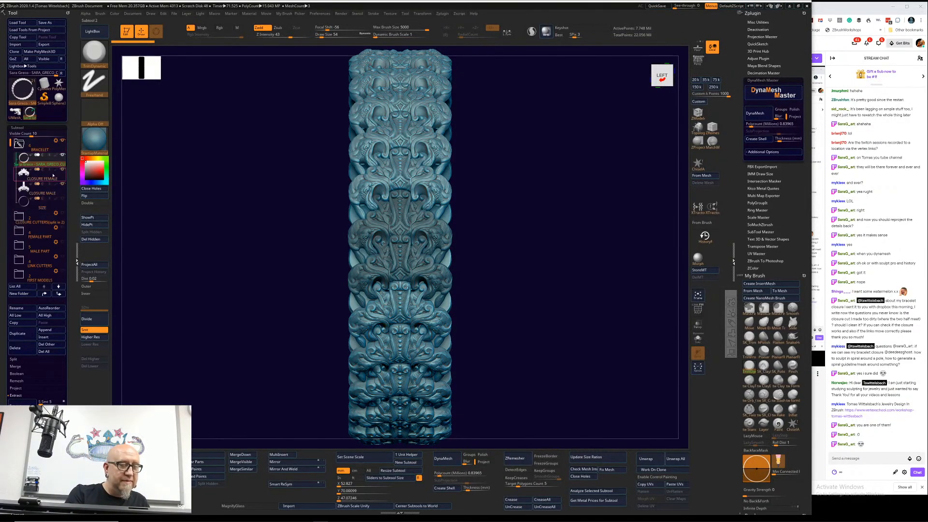
left_click(42, 177)
left_click(63, 155)
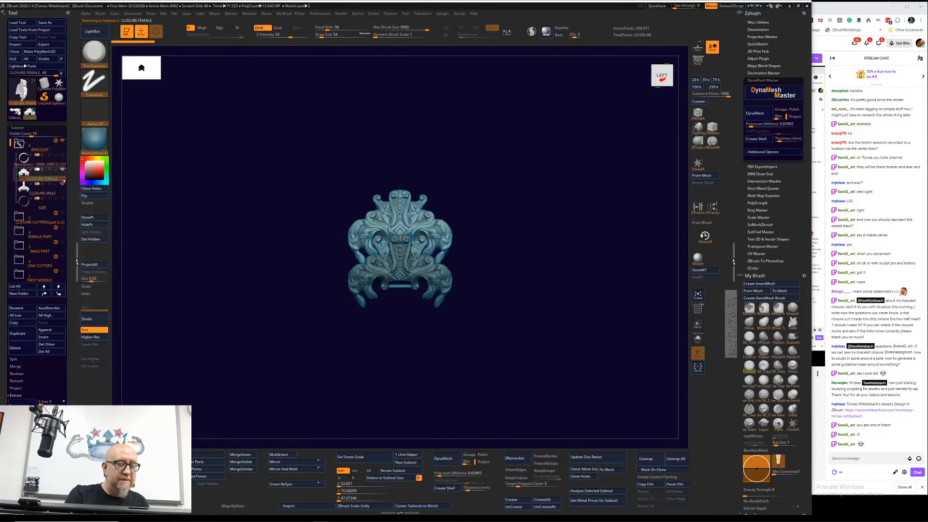
left_click_drag(310, 329, 374, 365, "alt")
left_click_drag(455, 268, 384, 361, "alt")
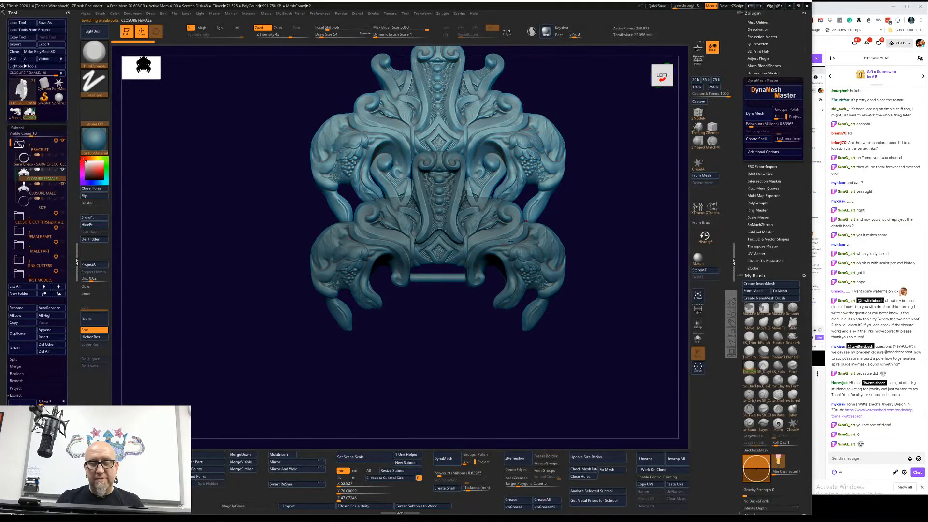
left_click_drag(602, 208, 654, 224, "alt")
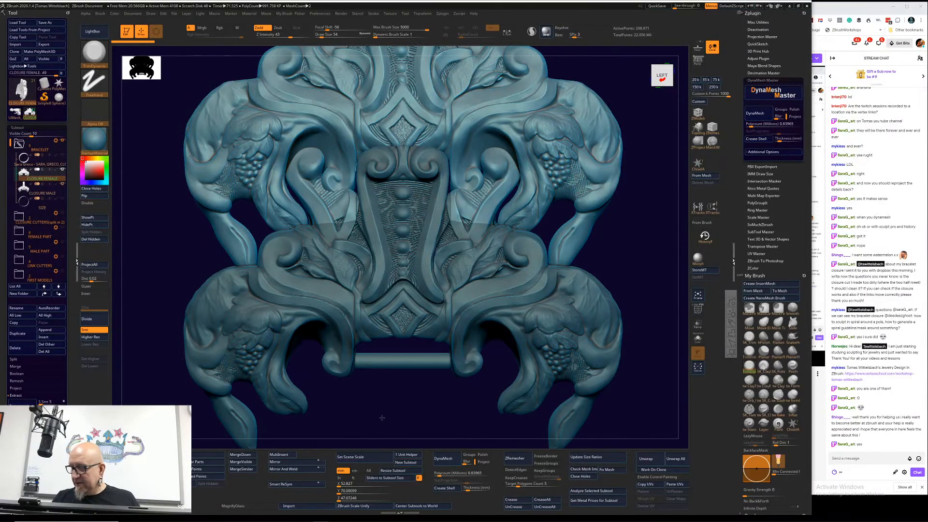
left_click_drag(382, 417, 386, 402)
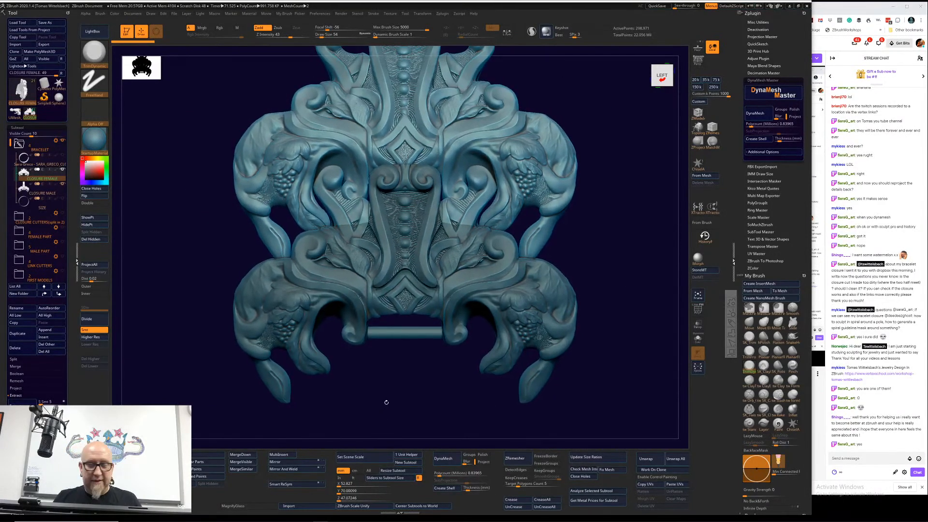
Step: Merge the visible closure subtools into one new tool and make that merged tool active
left_click(60, 191)
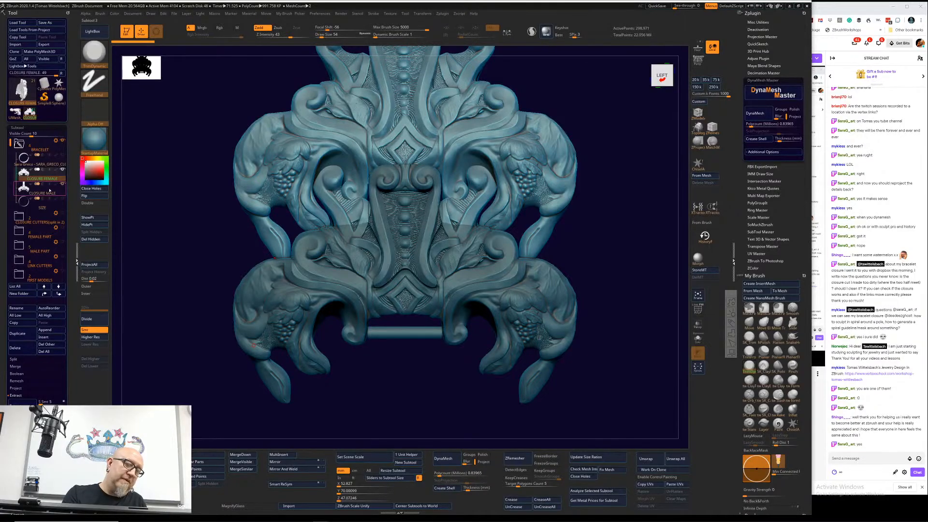
left_click(49, 190)
left_click(49, 176, "shift")
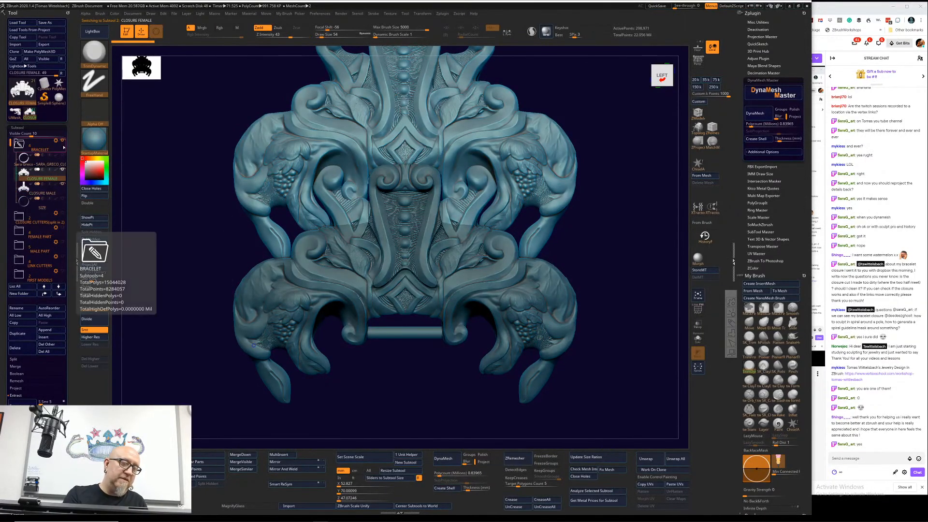
left_click(246, 462)
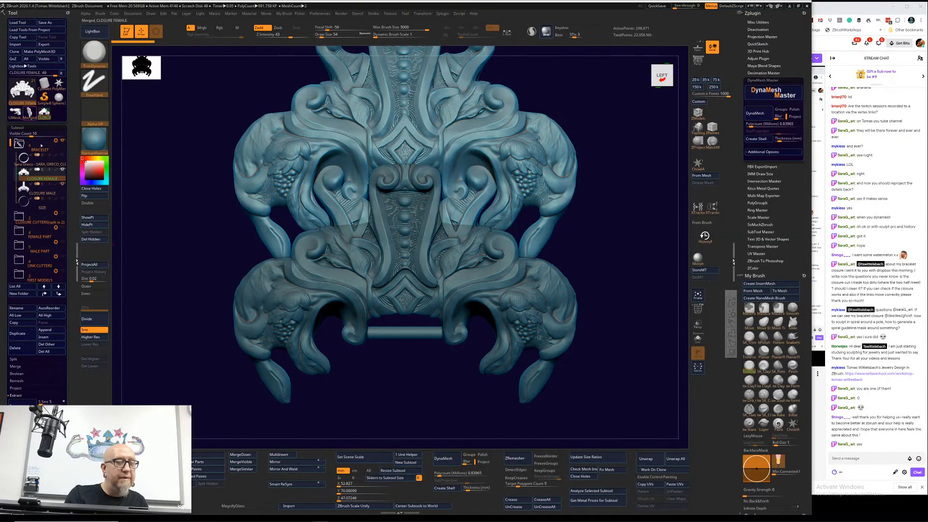
left_click(30, 113)
left_click_drag(639, 276, 626, 277)
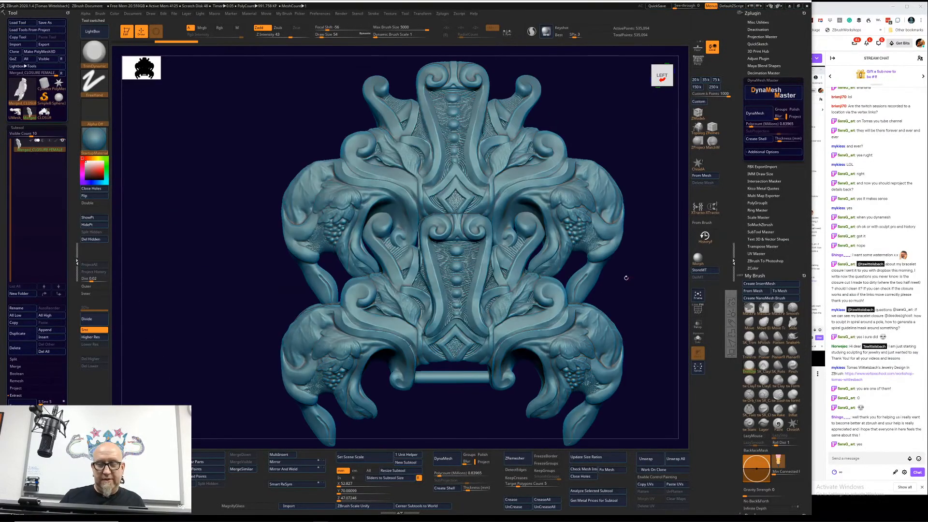
Step: Split the merged closure mesh into separate subtools by part and look through the resulting subtool list
left_click(207, 456)
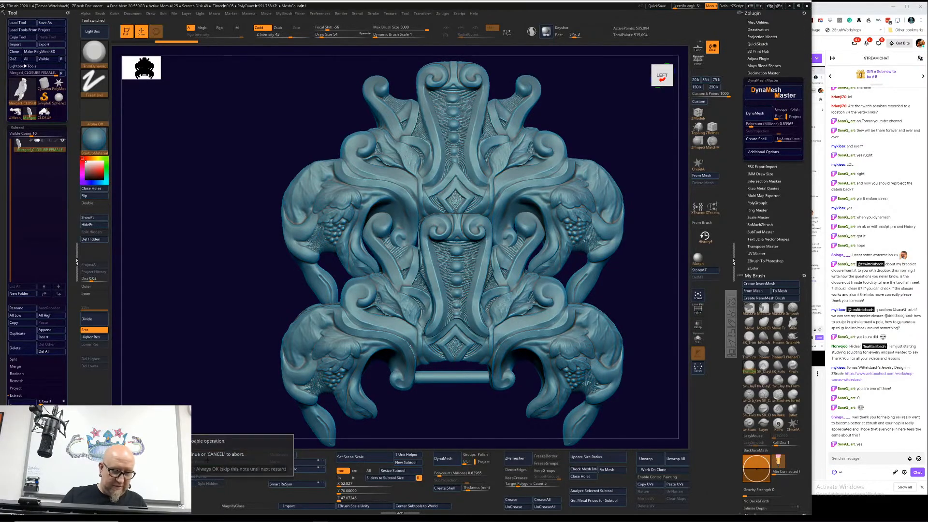
left_click(170, 469)
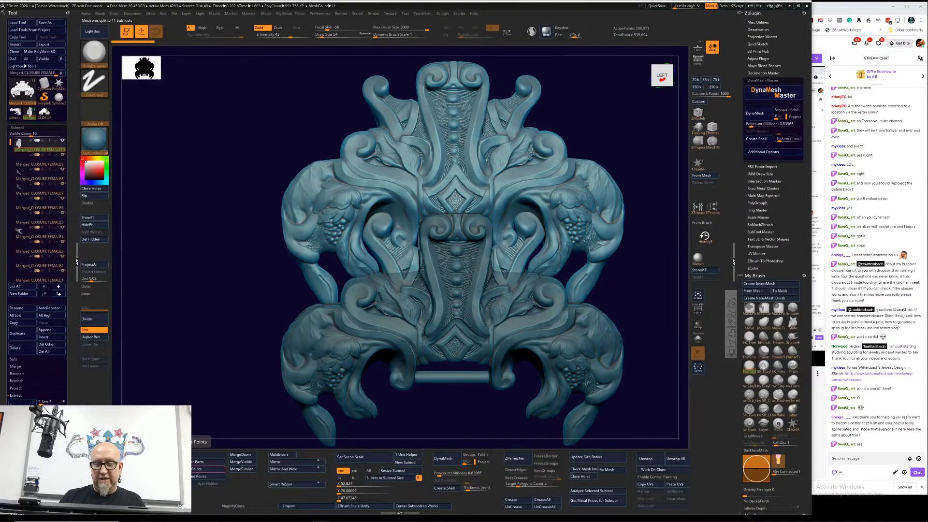
mouse_move(10, 142)
left_mouse_down()
mouse_move(10, 190)
mouse_move(10, 149)
left_mouse_up()
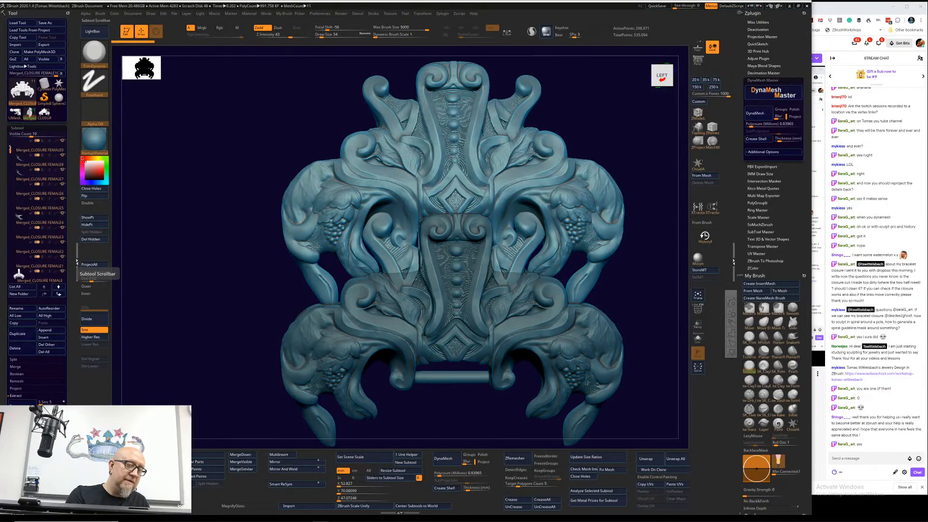
mouse_move(11, 149)
left_mouse_down()
mouse_move(10, 188)
mouse_move(11, 142)
left_mouse_up()
Step: Delete the nine stray fragment subtools one after another, keeping only the two main closure pieces
left_click(40, 165)
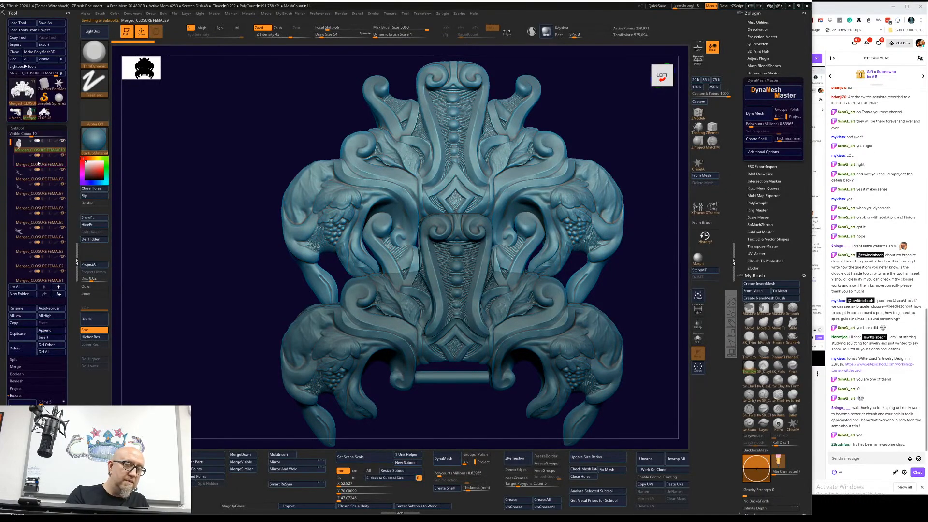
left_click(29, 348)
left_click(64, 361)
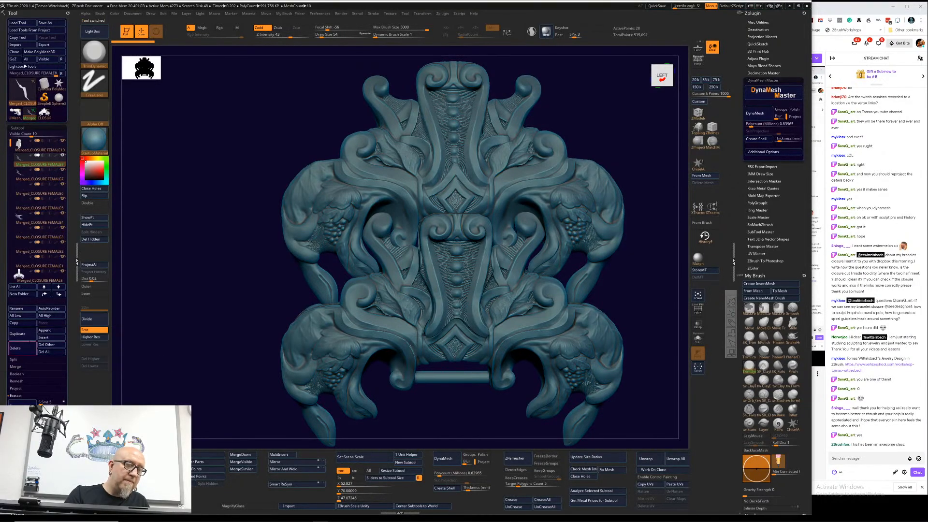
left_click(29, 348)
left_click(64, 361)
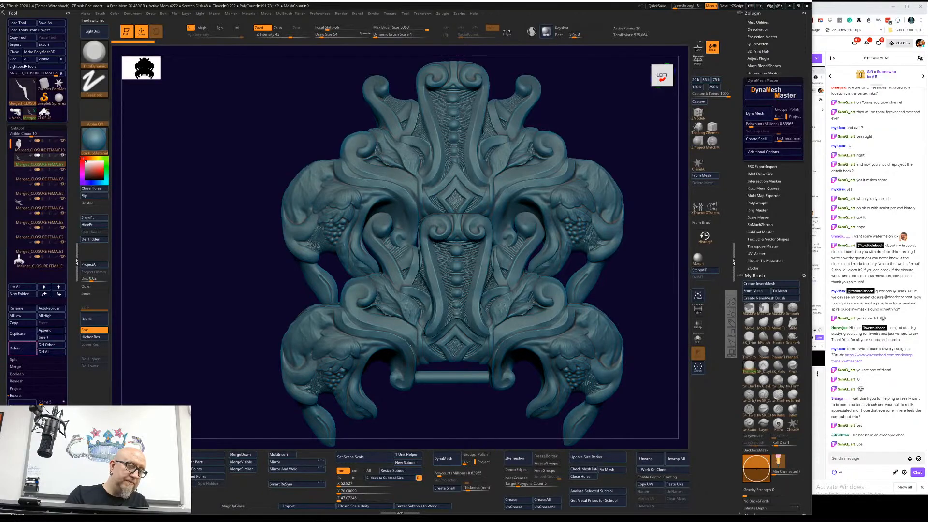
left_click(29, 348)
left_click(64, 361)
left_click(29, 348)
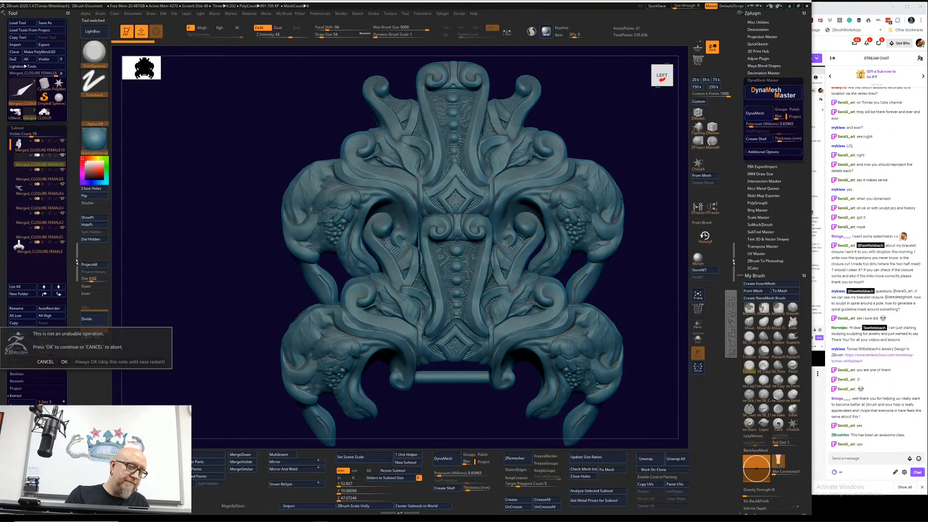
left_click(64, 360)
left_click(29, 348)
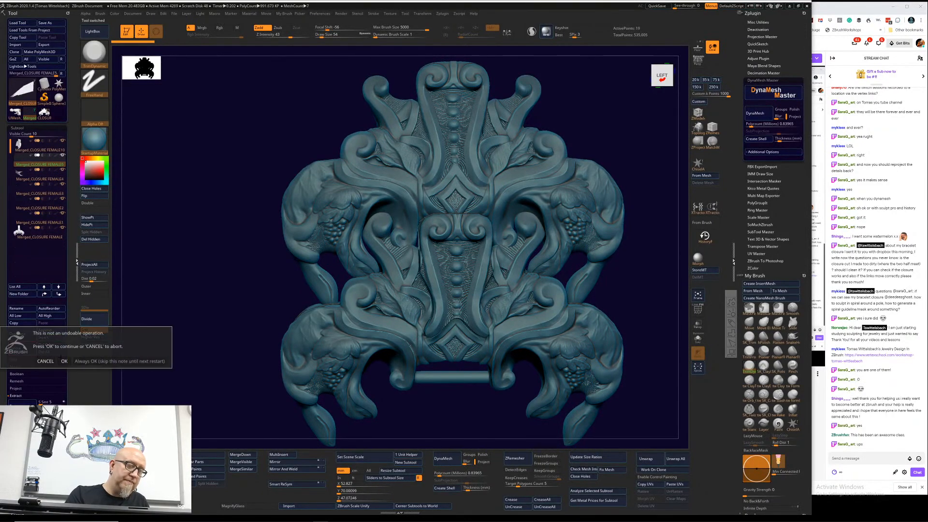
left_click(64, 361)
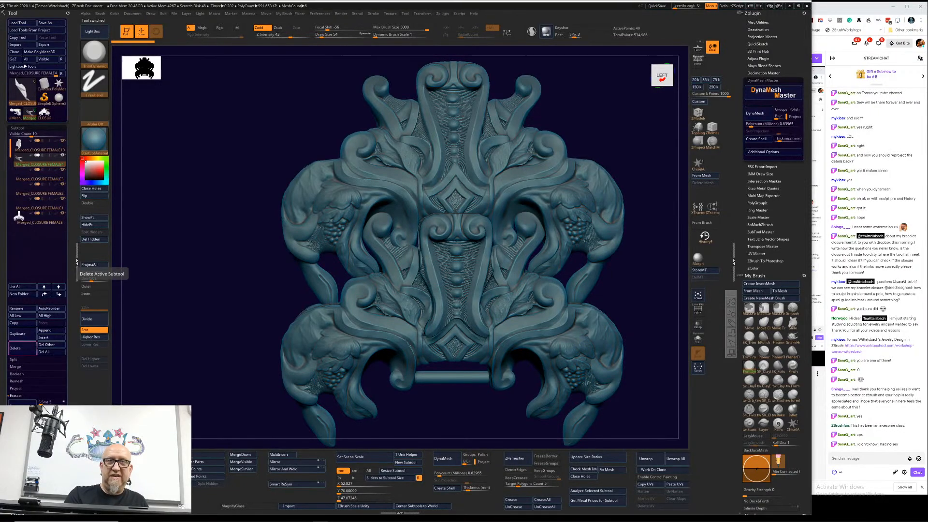
left_click(22, 348)
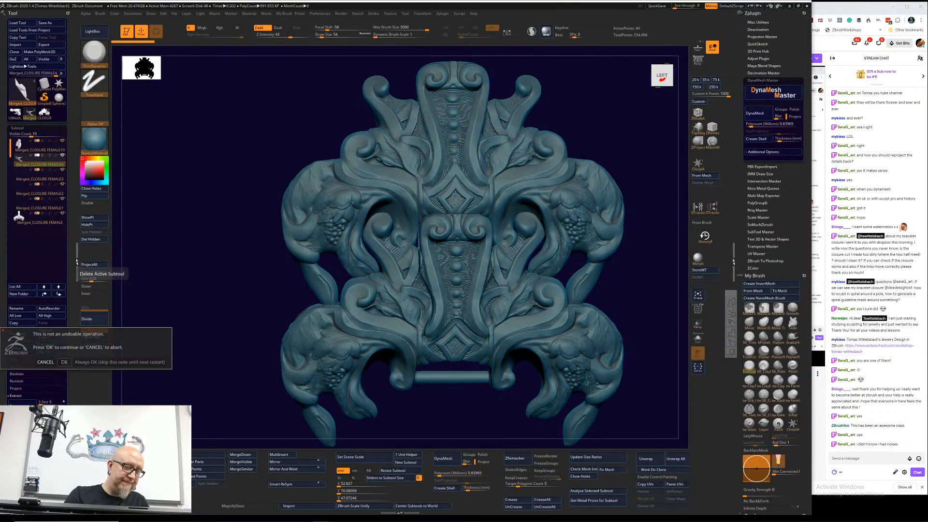
left_click(64, 362)
left_click(21, 348)
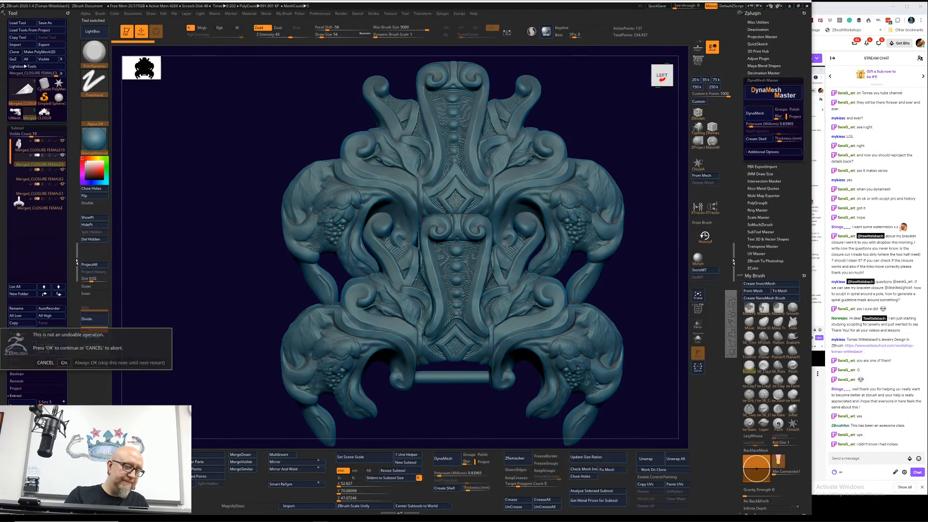
left_click(64, 362)
left_click(22, 348)
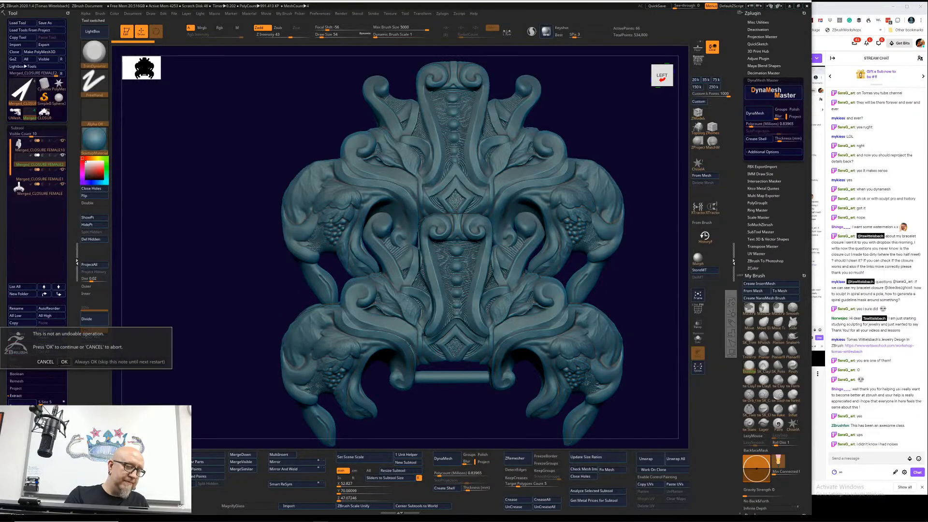
left_click(65, 362)
left_click(22, 348)
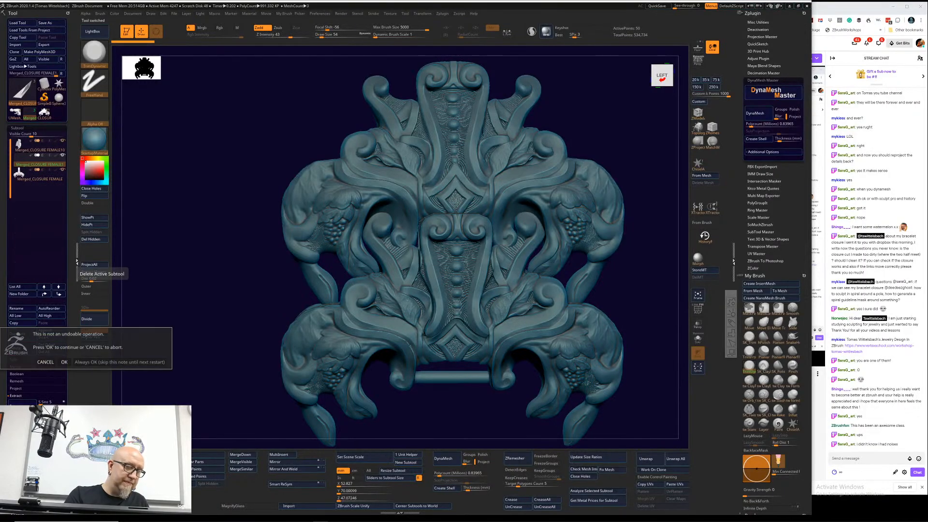
left_click(64, 362)
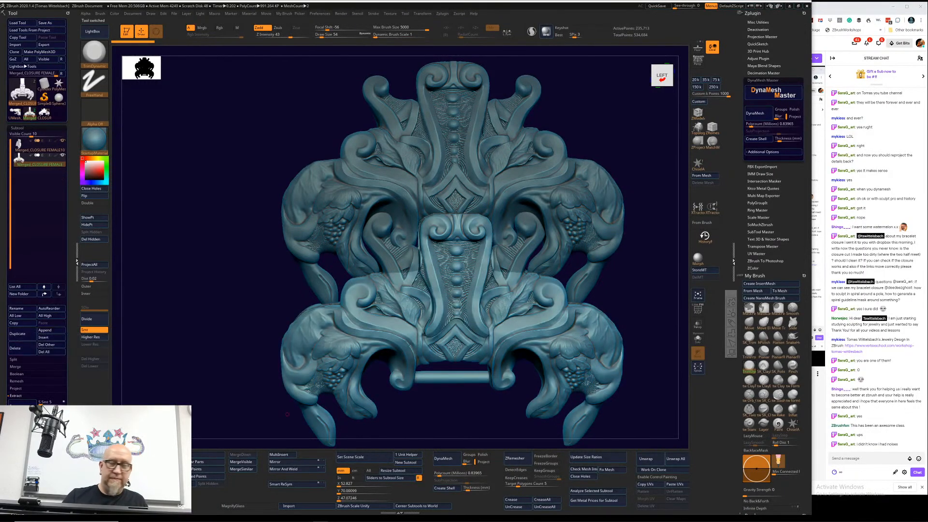
Step: Examine where the two closure pieces meet and hide the upper closure piece to expose the lower one
left_click_drag(648, 252, 646, 266)
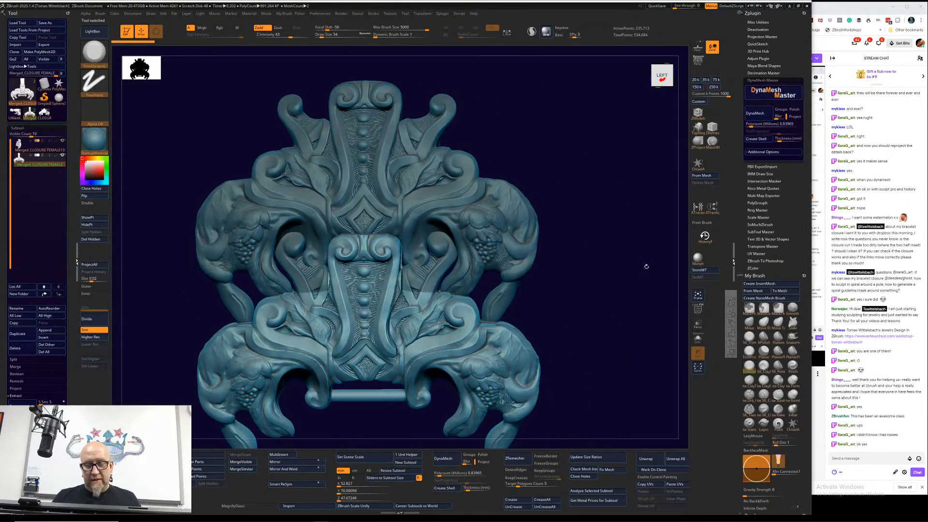
key("f")
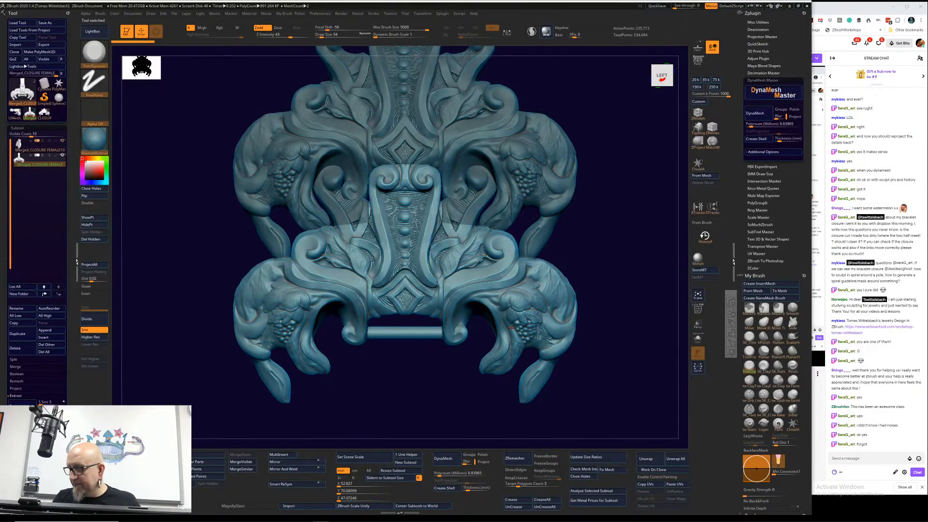
left_click_drag(623, 254, 608, 273, "alt")
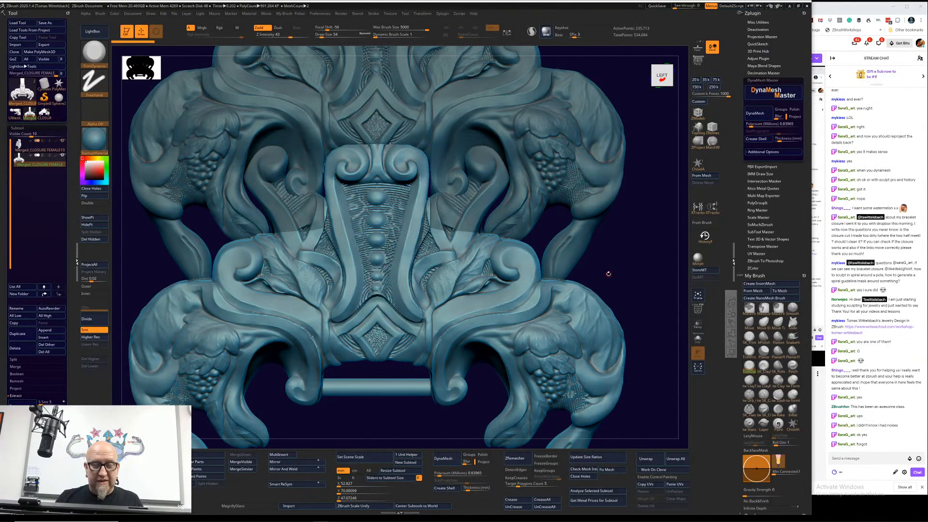
left_click_drag(356, 419, 449, 377, "alt")
left_click(62, 141)
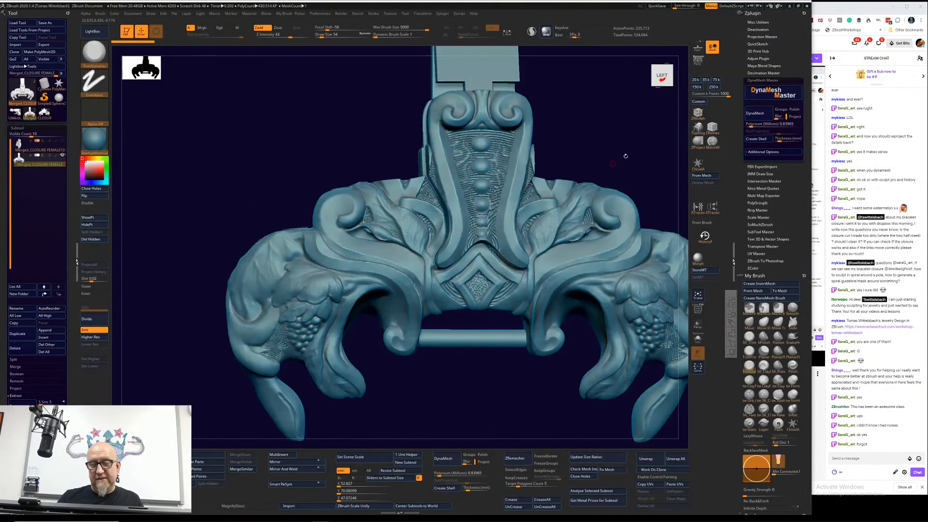
Step: Select the TrimDynamic brush and set its draw size to 306 for working on the lower closure piece
left_click_drag(625, 156, 590, 241, "alt")
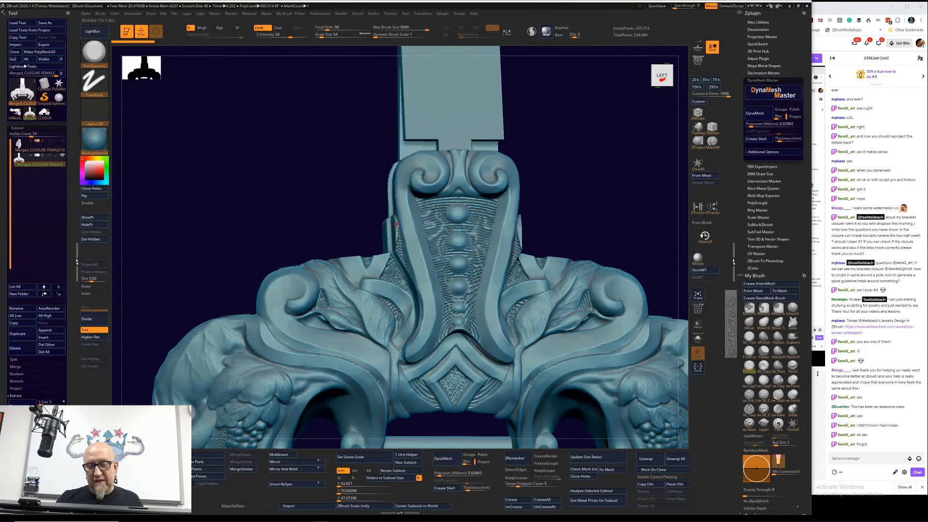
left_click_drag(621, 157, 554, 187)
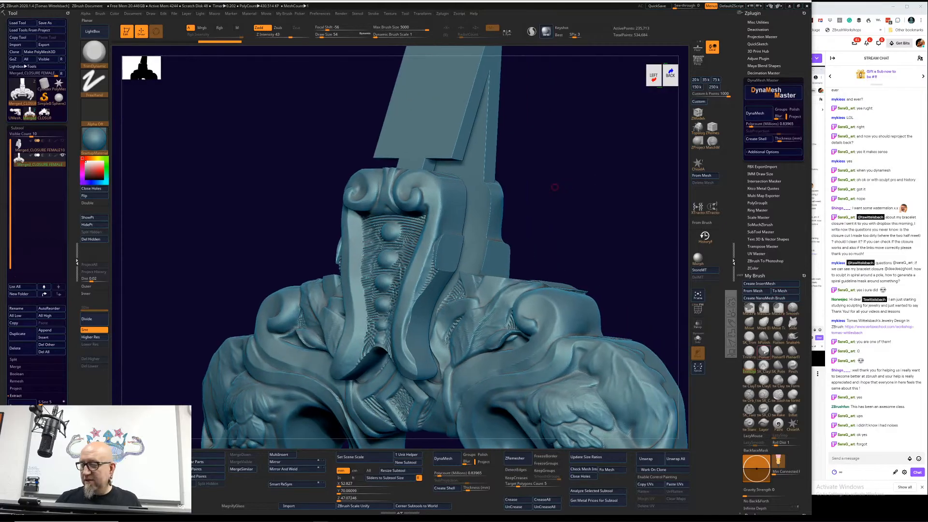
left_click(749, 352)
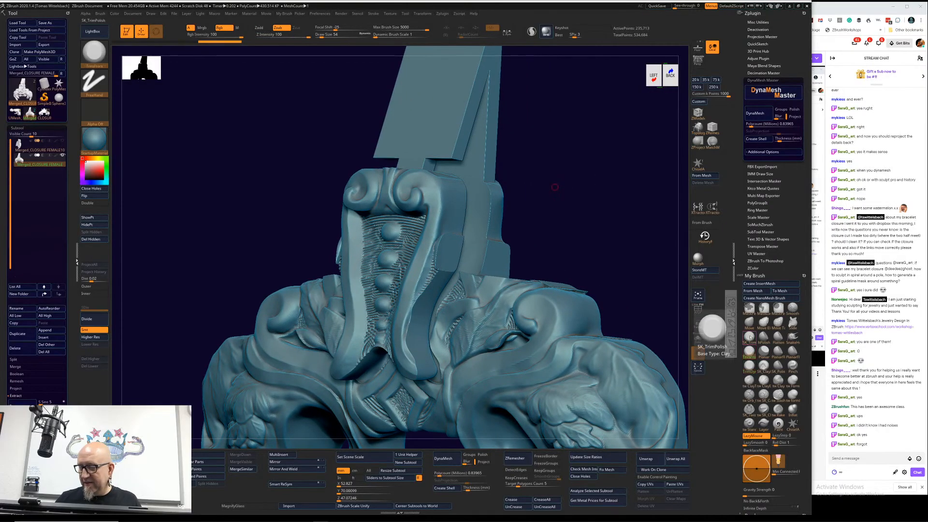
left_click(748, 366)
right_click_drag(444, 243, 439, 245)
key("space")
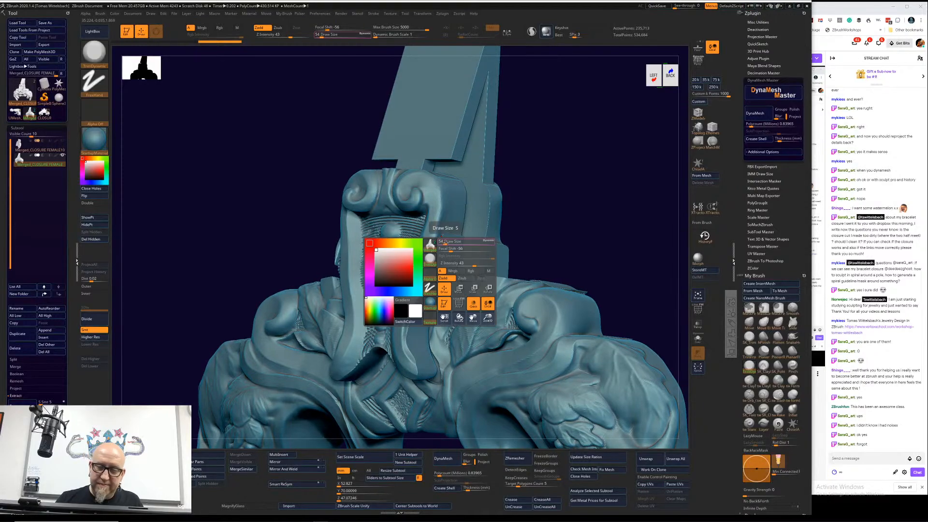
mouse_move(445, 241)
left_mouse_down()
mouse_move(437, 260)
mouse_move(451, 260)
mouse_move(433, 264)
mouse_move(426, 280)
mouse_move(429, 263)
left_mouse_up()
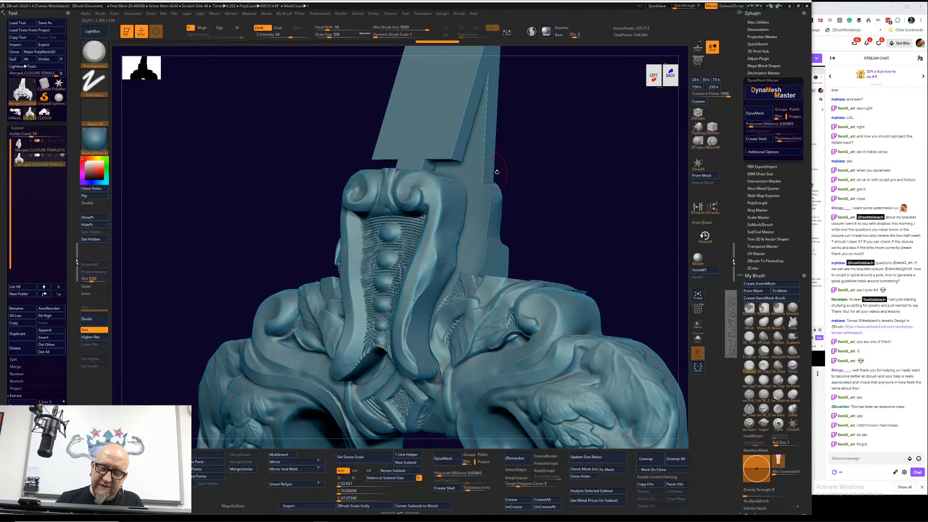
Step: Set sculpting symmetry to the Z axis instead of X and turn on Sculptris Pro mode
mouse_move(544, 181)
left_mouse_down()
mouse_move(553, 192)
mouse_move(552, 180)
left_mouse_up()
key("ctrl")
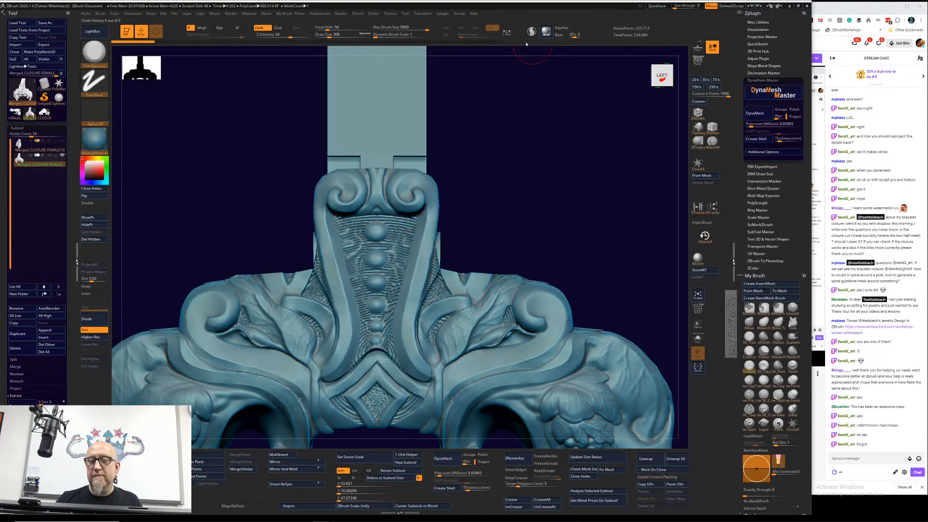
key("x")
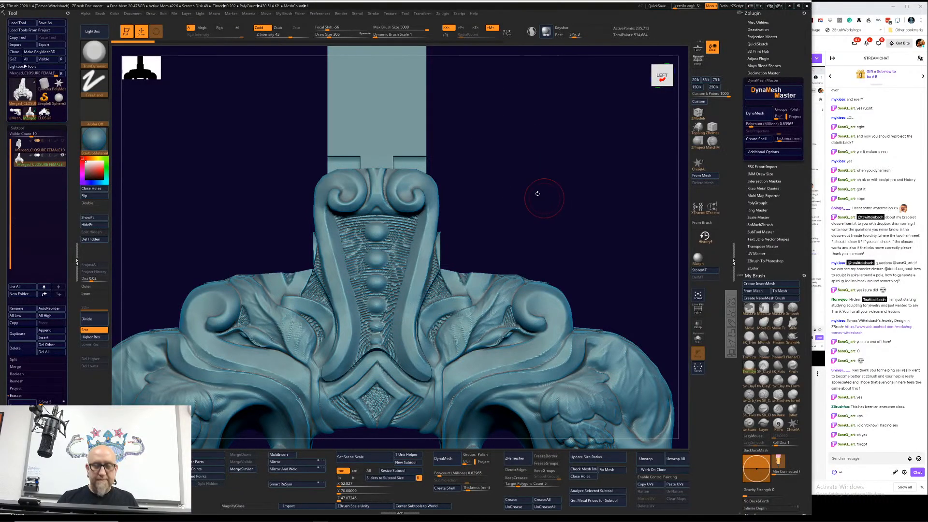
left_click(449, 28)
left_click(478, 28)
mouse_move(524, 202)
left_mouse_down()
mouse_move(535, 197)
mouse_move(534, 218)
mouse_move(561, 184)
mouse_move(519, 198)
mouse_move(461, 232)
mouse_move(460, 244)
mouse_move(452, 223)
mouse_move(465, 205)
mouse_move(469, 243)
mouse_move(454, 247)
mouse_move(458, 228)
left_mouse_up()
key("shift")
left_click(532, 31)
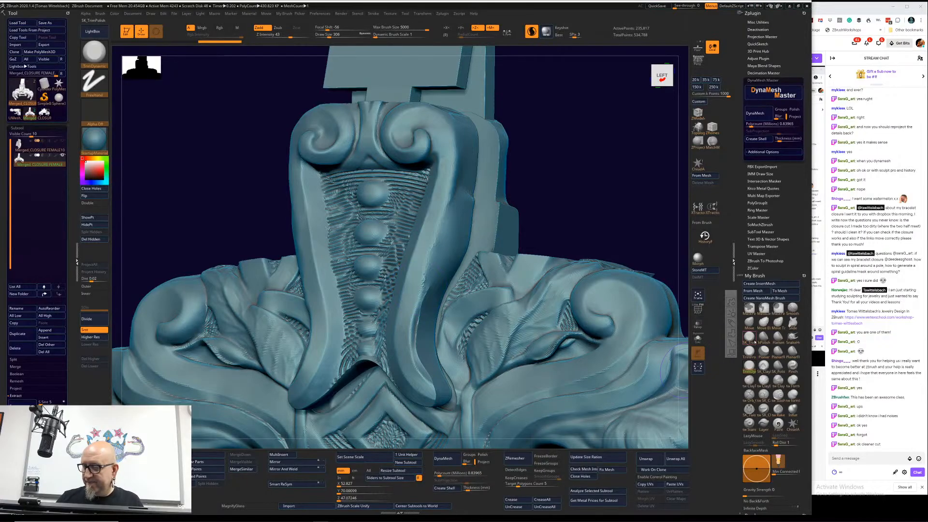
Step: Polish the side surface of the lower piece's central scroll with the SK_TrimPolish brush at draw size 414
left_click(749, 337)
right_click_drag(473, 209, 465, 207)
key("space")
left_click_drag(464, 208, 467, 208)
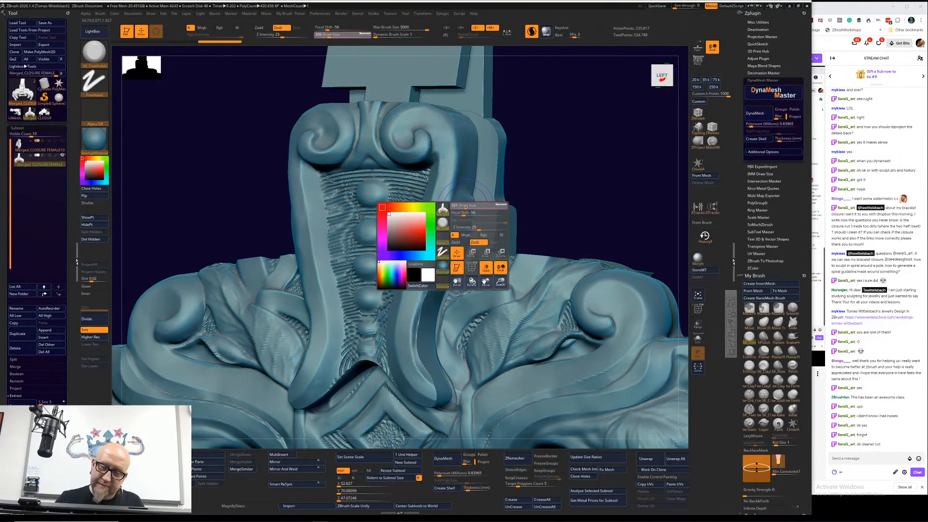
left_click_drag(582, 151, 520, 143)
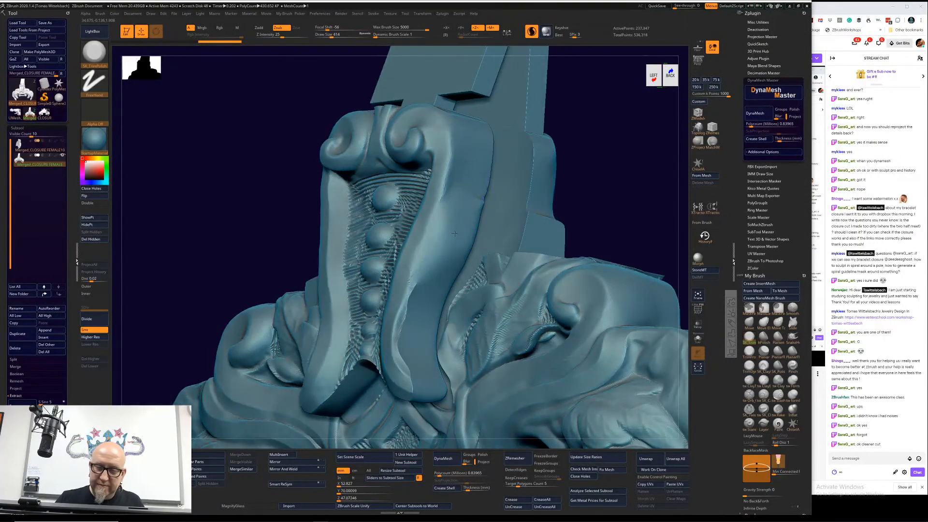
mouse_move(454, 233)
left_mouse_down()
mouse_move(447, 261)
mouse_move(500, 302)
left_mouse_up()
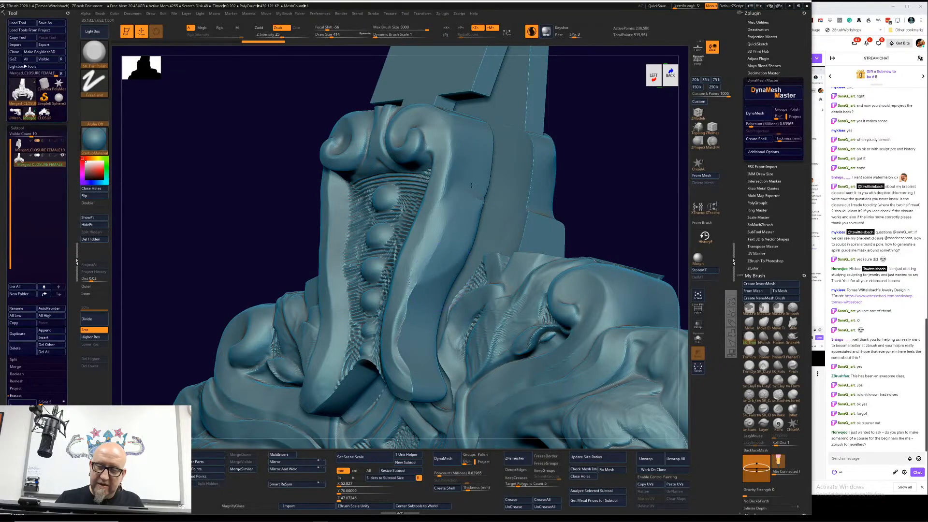
left_click_drag(437, 225, 421, 277)
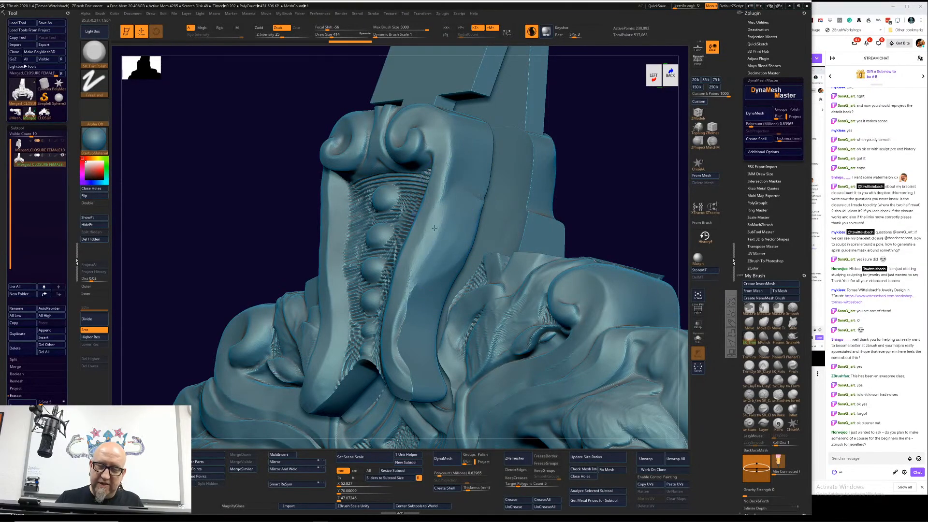
left_click_drag(434, 228, 392, 338)
mouse_move(590, 169)
left_mouse_down()
mouse_move(636, 176)
mouse_move(626, 177)
left_mouse_up()
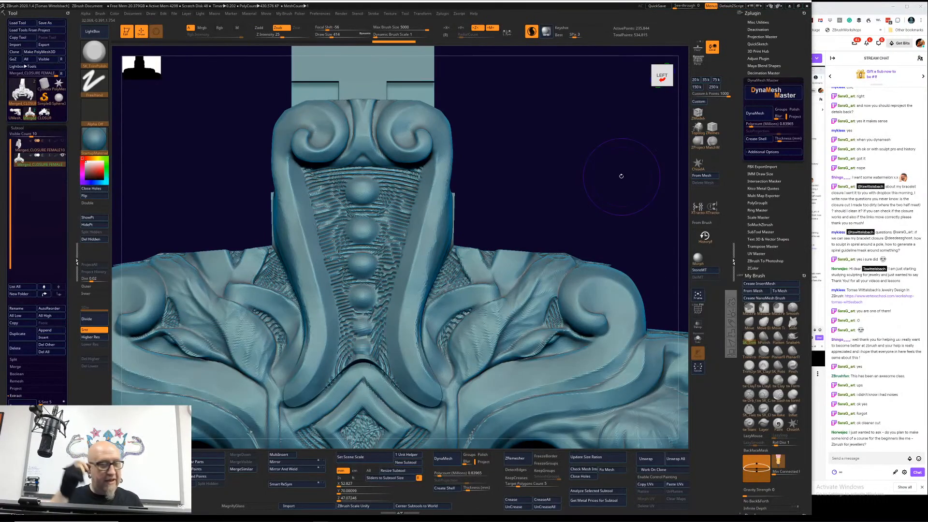
Step: Show the upper closure piece again and mark the ornament beside the central scroll with temporary red outlines
left_click(62, 141)
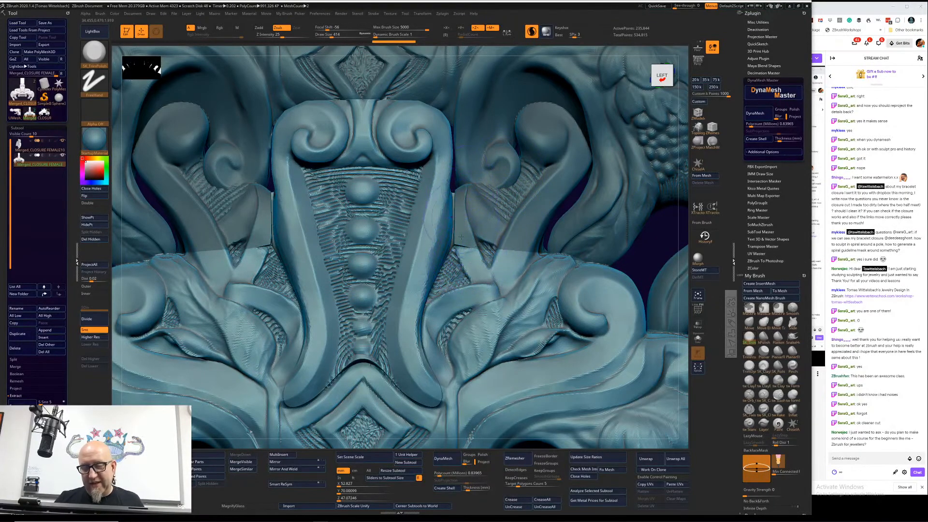
left_click(732, 322)
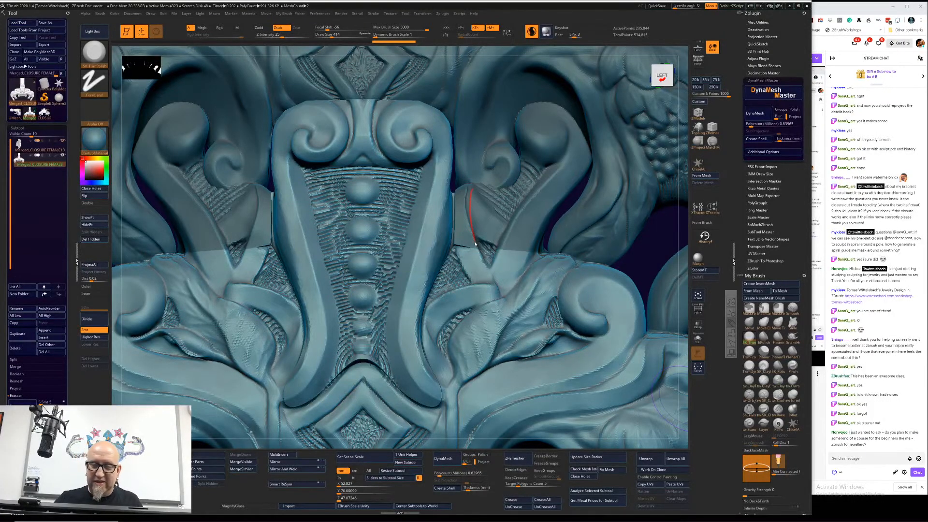
left_click_drag(475, 244, 490, 270)
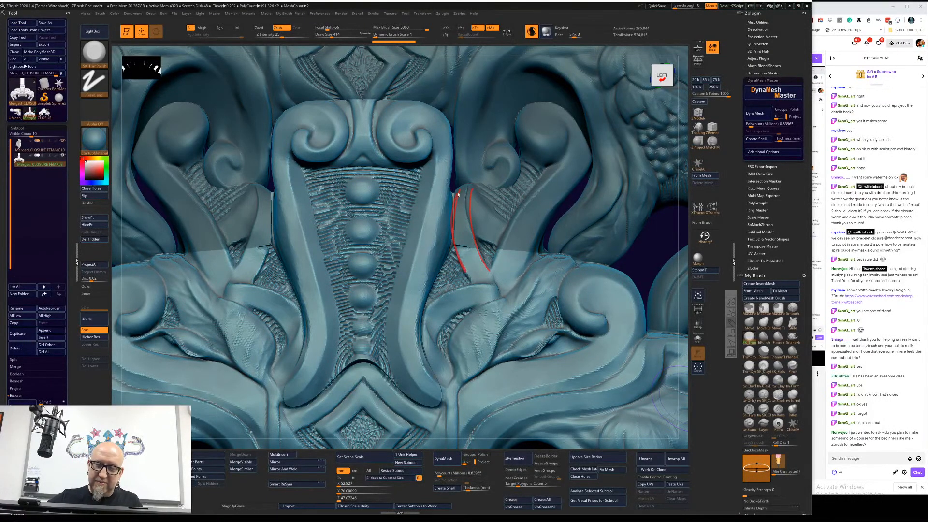
left_click_drag(476, 236, 497, 276)
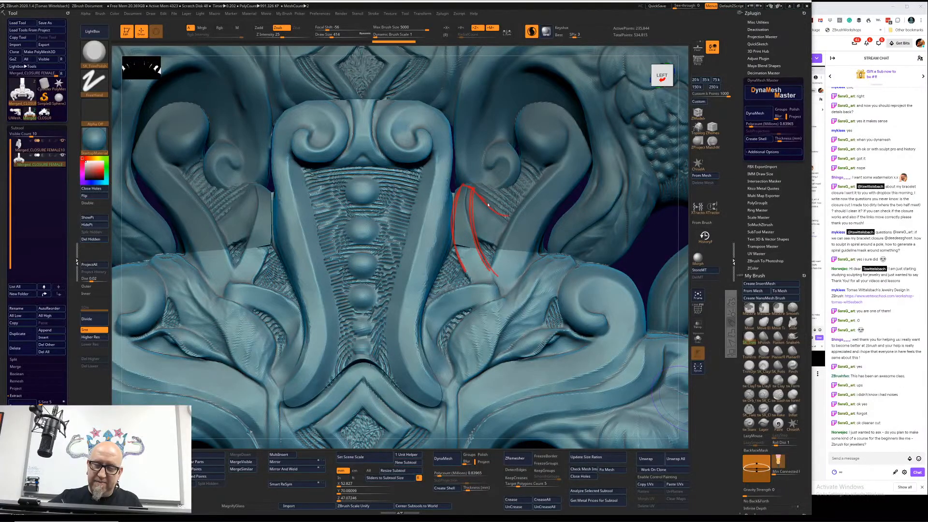
left_click_drag(472, 226, 500, 244)
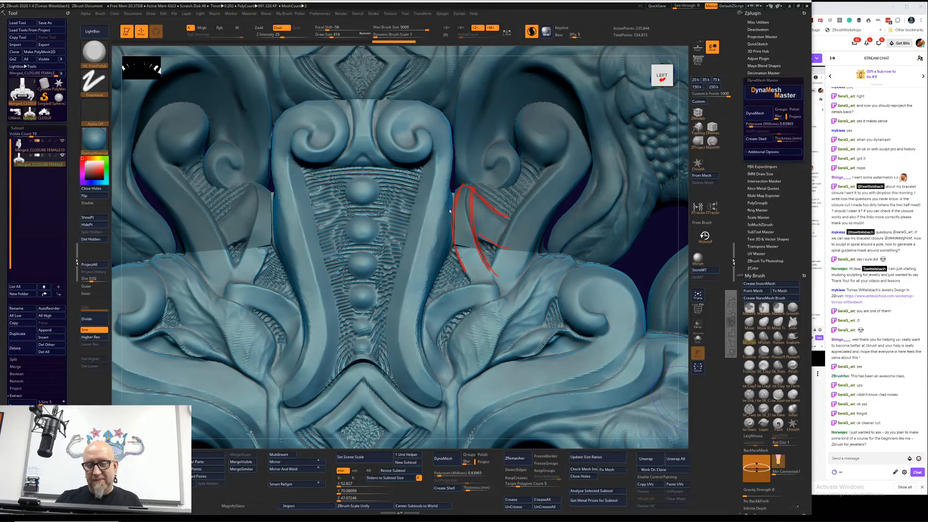
left_click_drag(449, 211, 456, 214)
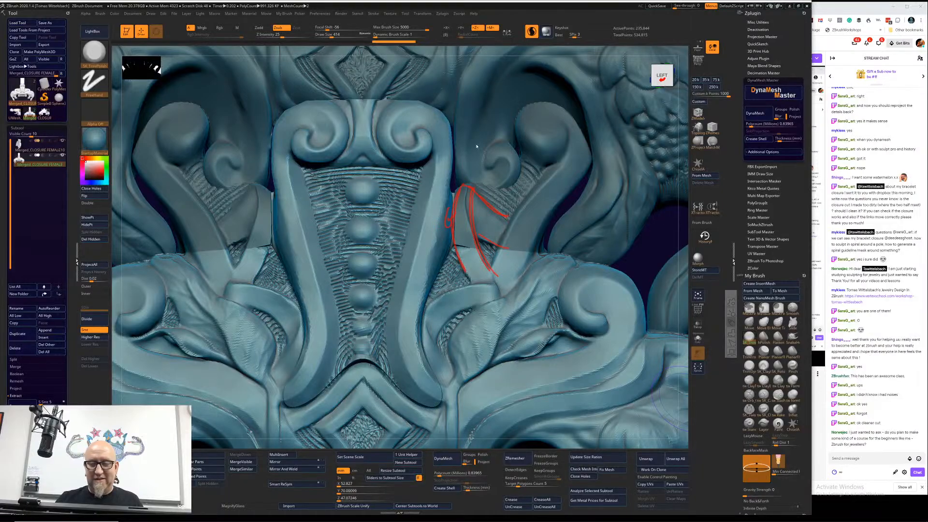
key("Escape")
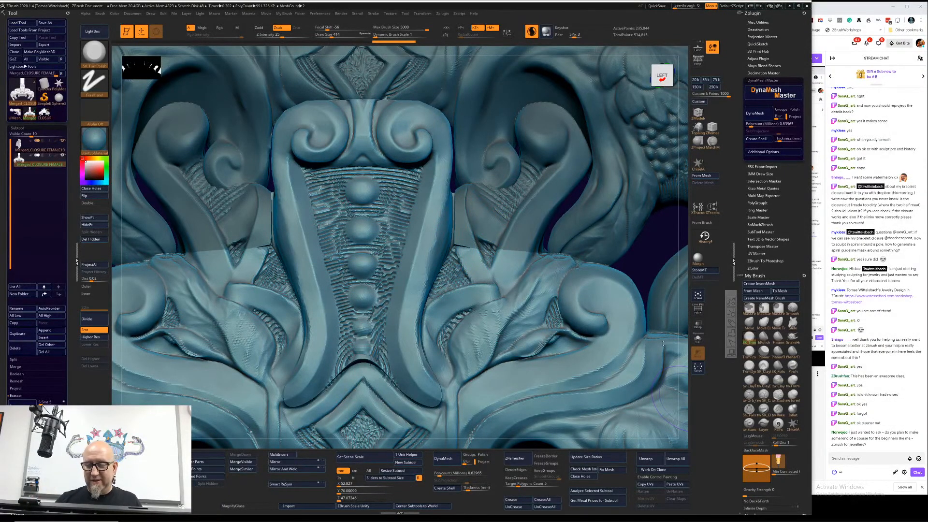
Step: Switch to the ClayTubes brush and skip the Auto Masking note until the next restart
left_click(748, 381)
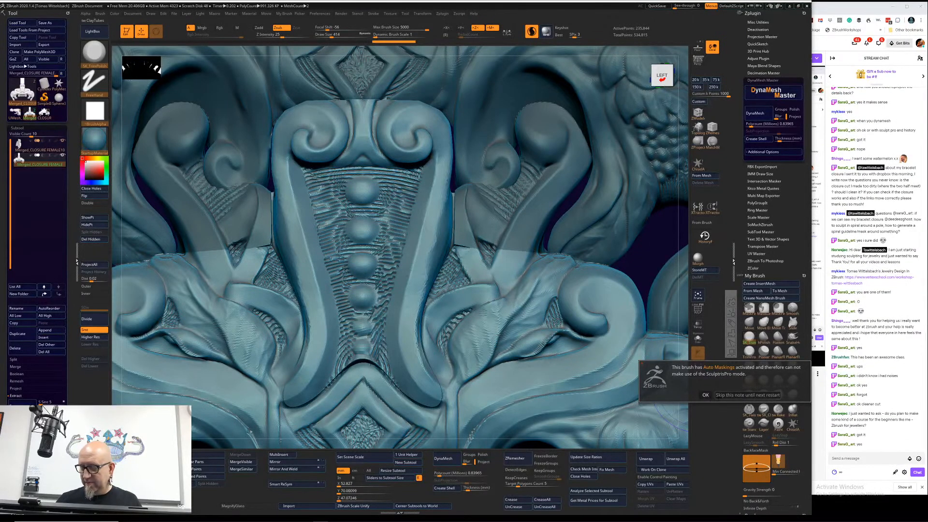
left_click(747, 395)
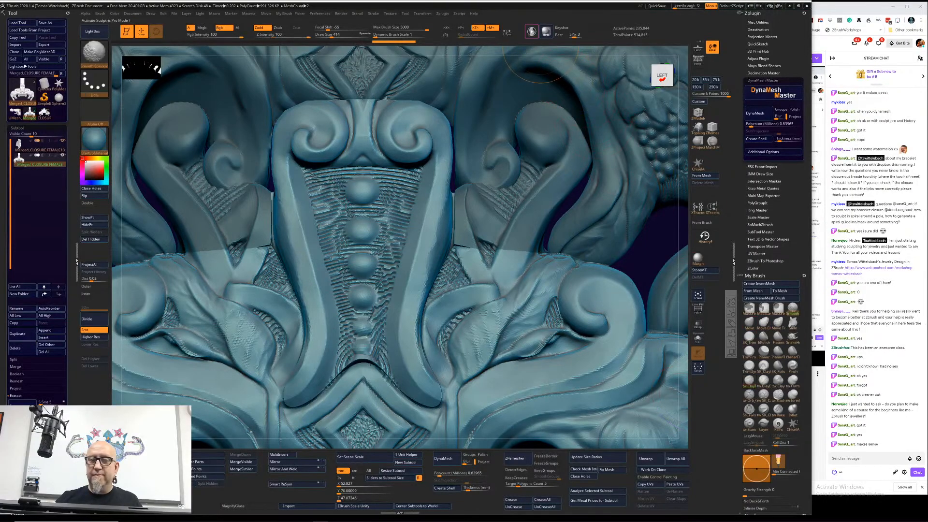
left_click_drag(647, 254, 650, 276, "alt")
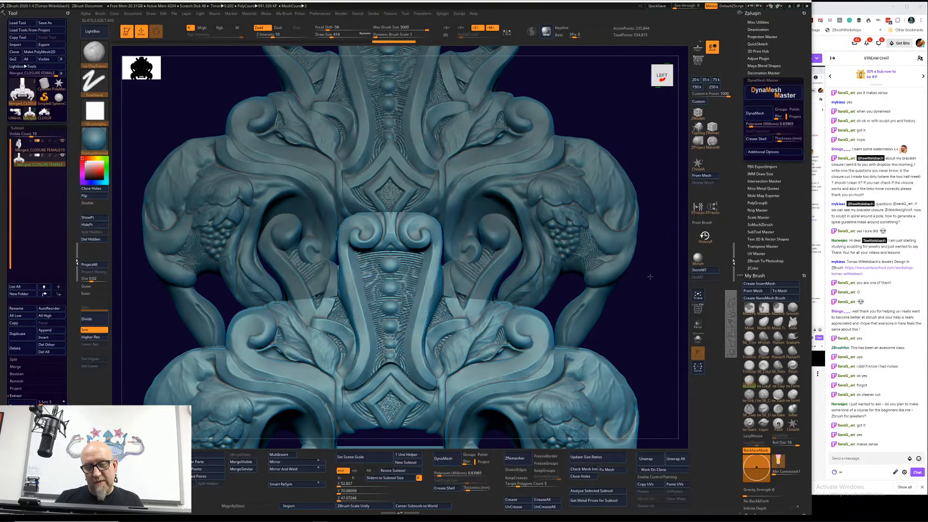
left_click_drag(650, 277, 639, 282)
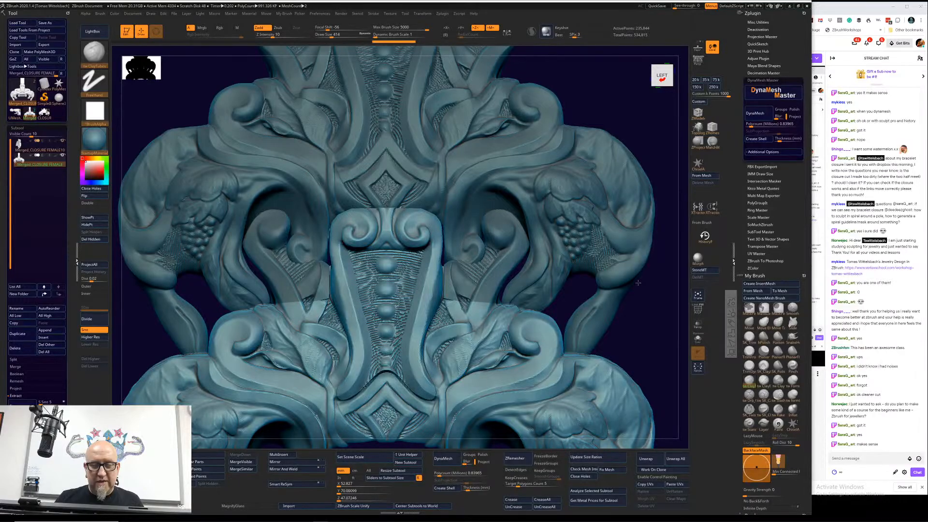
Step: Examine the V-shaped spring tongue of the lower closure piece from the back, the side and below
mouse_move(637, 282)
left_mouse_down()
mouse_move(654, 265)
mouse_move(530, 228)
mouse_move(598, 256)
mouse_move(566, 248)
mouse_move(608, 180)
mouse_move(640, 221)
mouse_move(652, 198)
mouse_move(641, 228)
mouse_move(603, 261)
left_mouse_up()
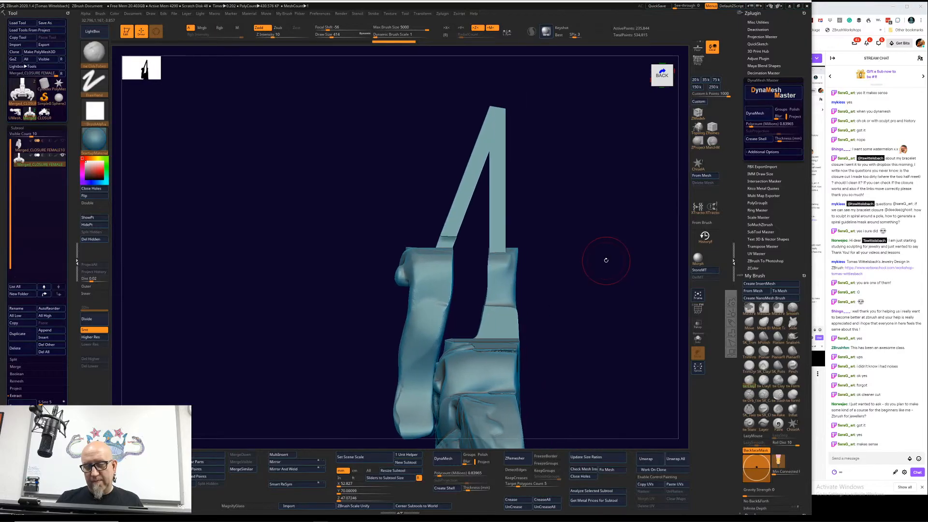
left_click(731, 329)
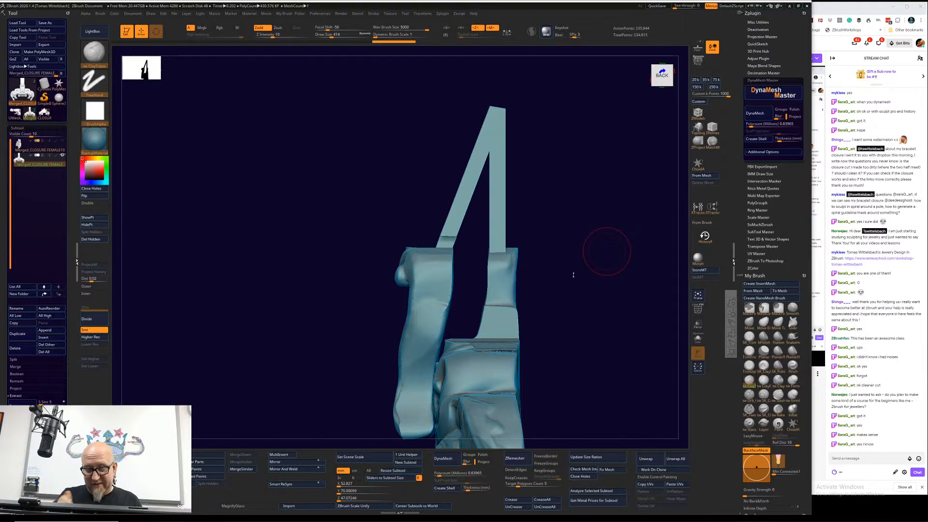
left_click_drag(573, 275, 642, 279)
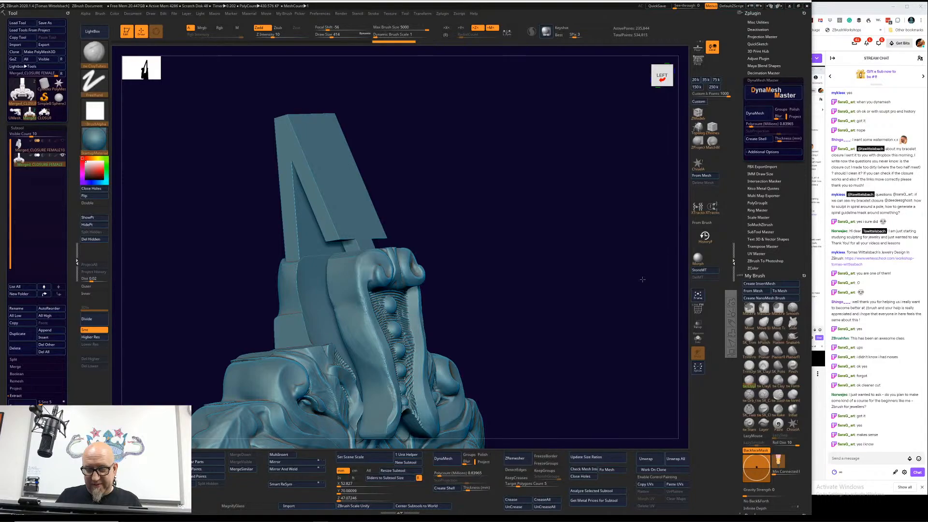
left_click_drag(642, 279, 571, 275)
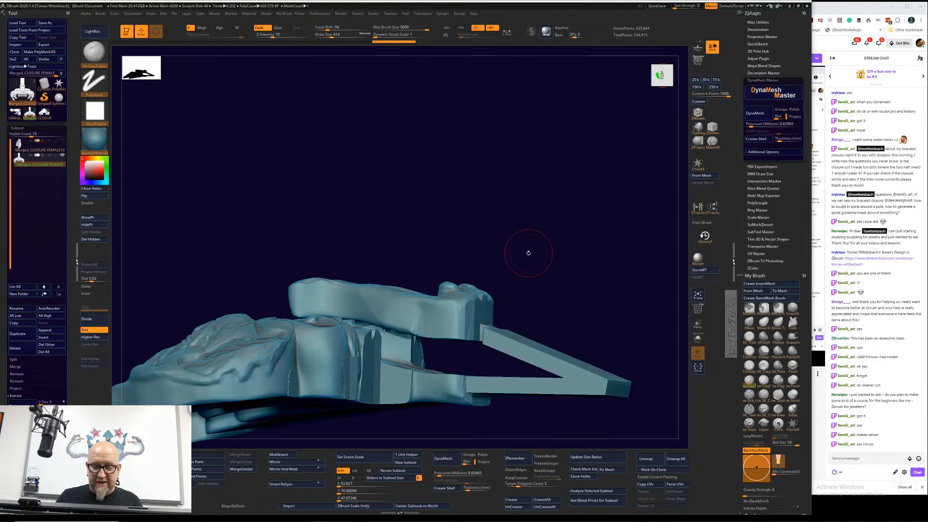
left_click_drag(526, 251, 525, 277)
Step: Select the upper closure piece, hide the lower one and examine the socket opening in its end face
left_click(40, 147)
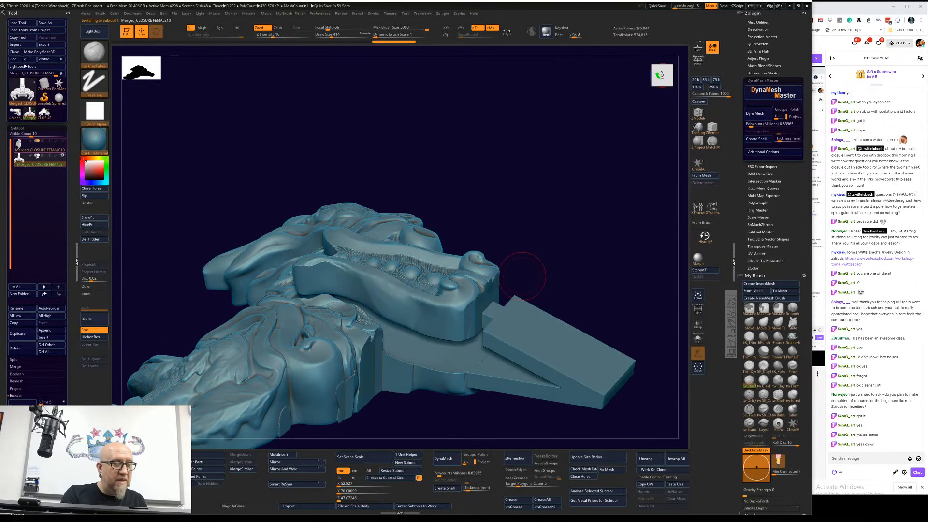
mouse_move(629, 171)
left_mouse_down()
mouse_move(645, 175)
mouse_move(614, 168)
left_mouse_up()
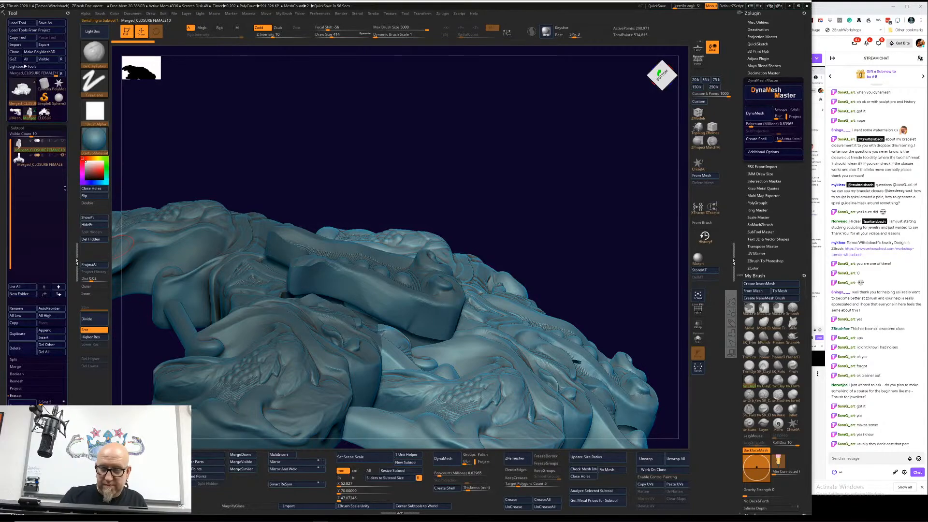
left_click(62, 155)
left_click_drag(135, 358, 290, 379)
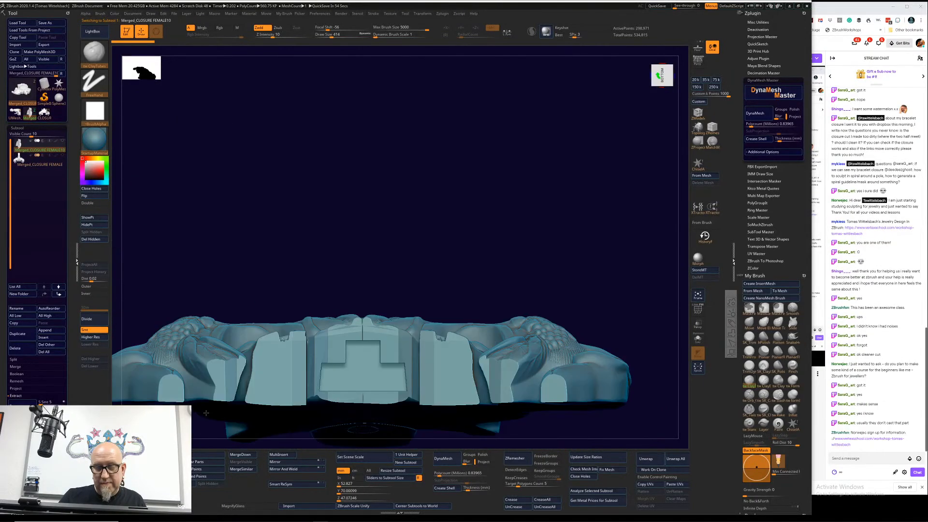
left_click_drag(438, 266, 439, 158, "alt")
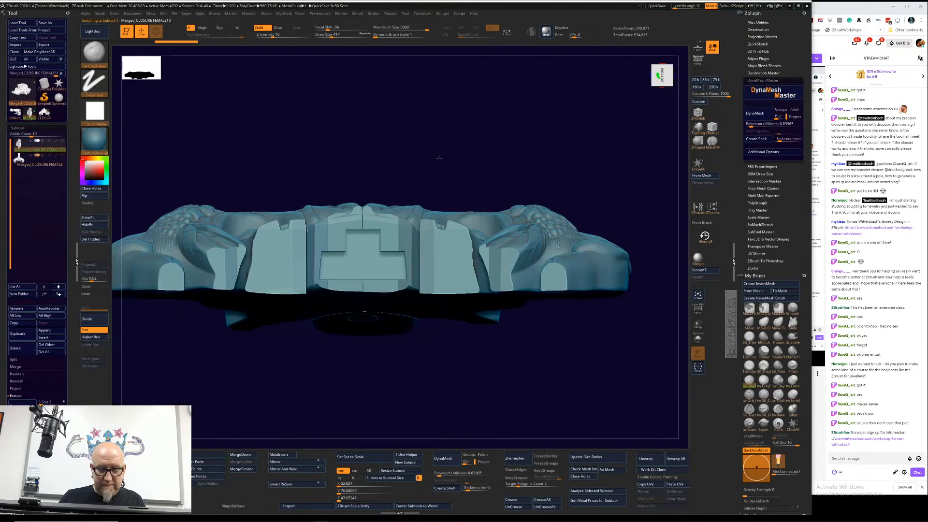
mouse_move(421, 363)
left_mouse_down()
mouse_move(422, 290)
mouse_move(423, 373)
left_mouse_up()
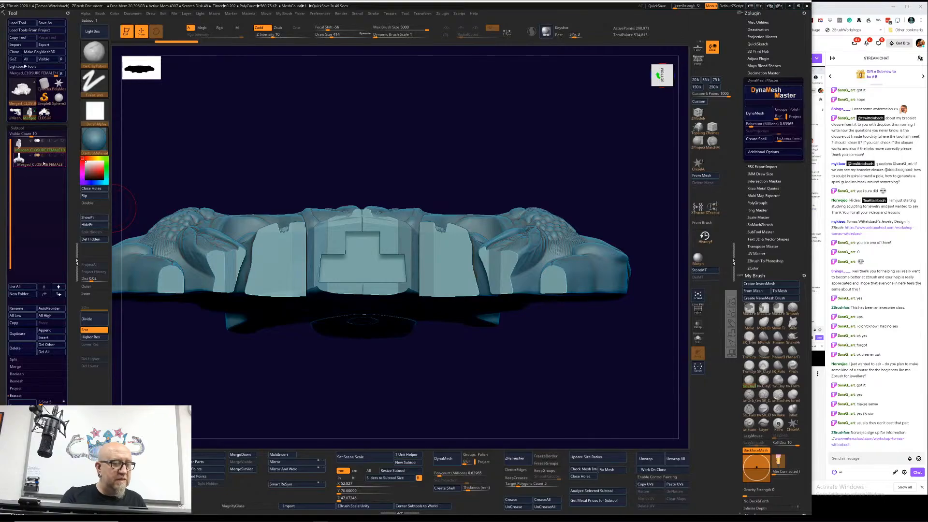
Step: Make the lower closure piece active, display both pieces together and view how they fit from below
left_click(43, 164)
left_click_drag(251, 176, 549, 149)
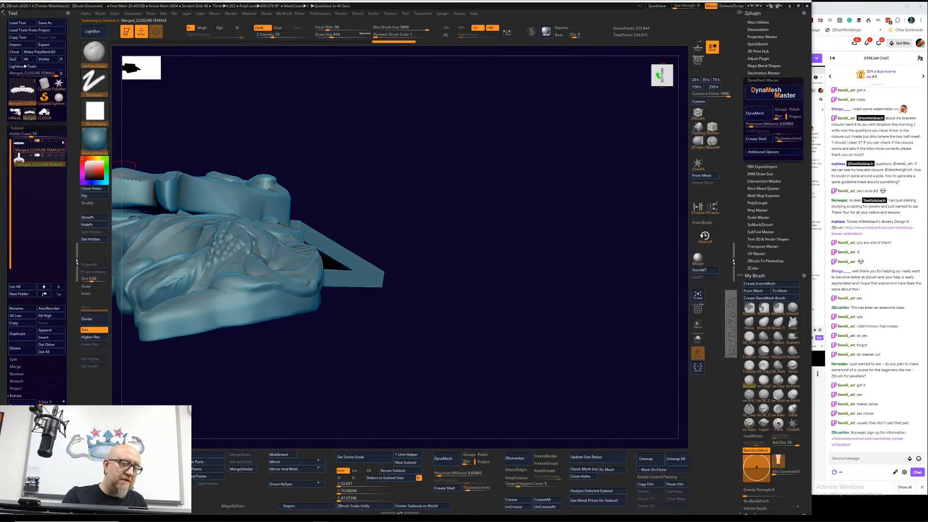
left_click(62, 141)
mouse_move(227, 387)
left_mouse_down()
mouse_move(288, 421)
mouse_move(328, 407)
left_mouse_up()
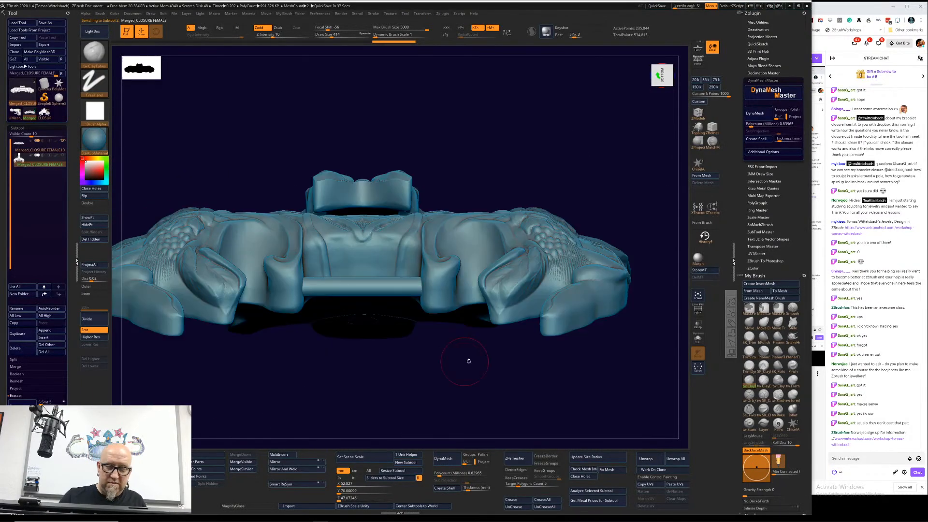
Step: Make the upper closure piece active and display the lower piece together with it
key("shift")
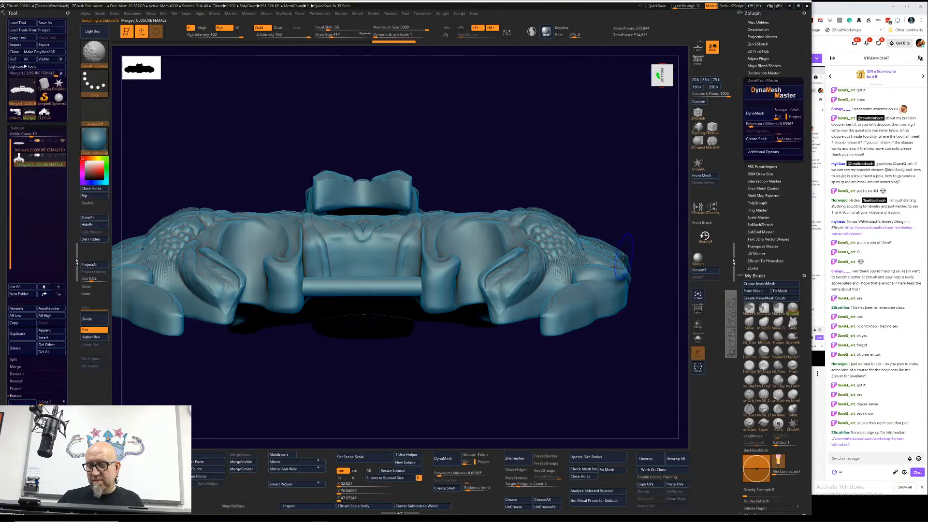
left_click_drag(648, 284, 637, 254)
left_click(637, 253, "alt")
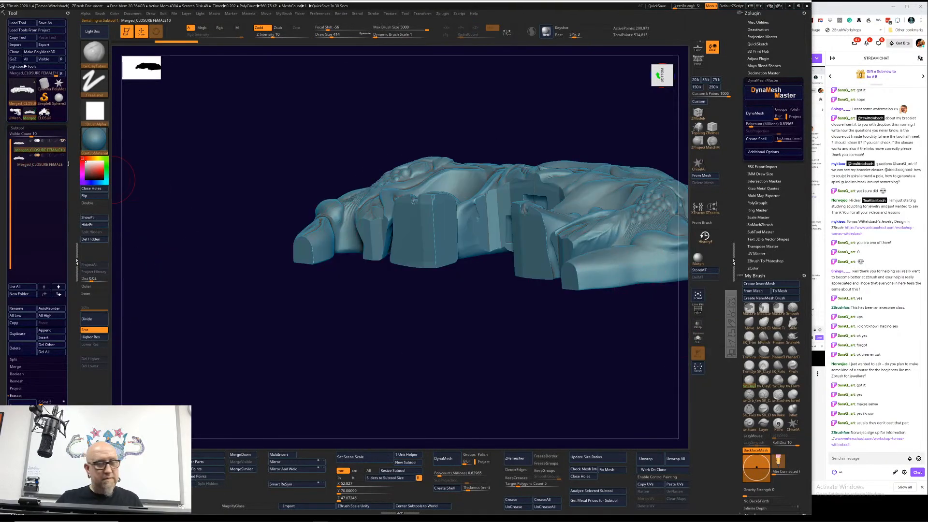
left_click(62, 155)
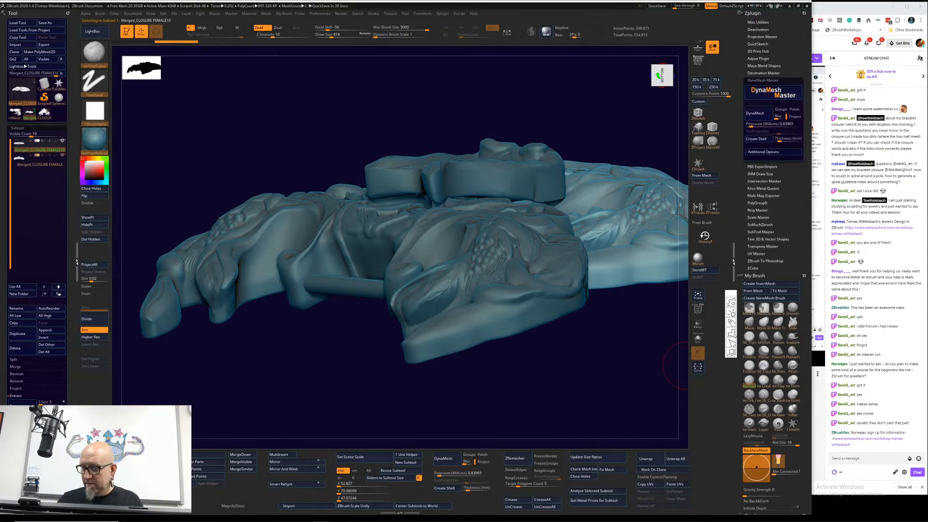
Step: Turn on transparency and examine how the two closure pieces overlap from below and from the end face
left_click(697, 324)
left_click_drag(604, 376, 615, 221)
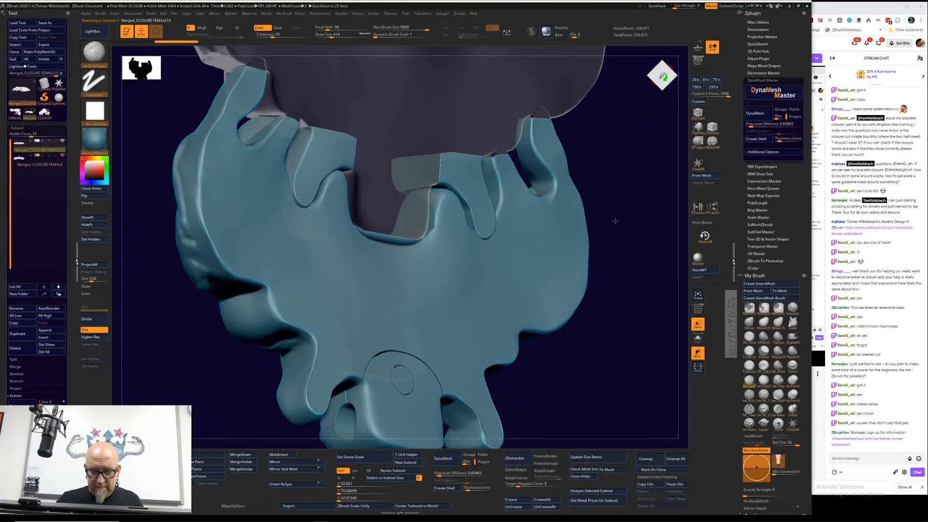
left_click_drag(615, 221, 606, 216, "shift")
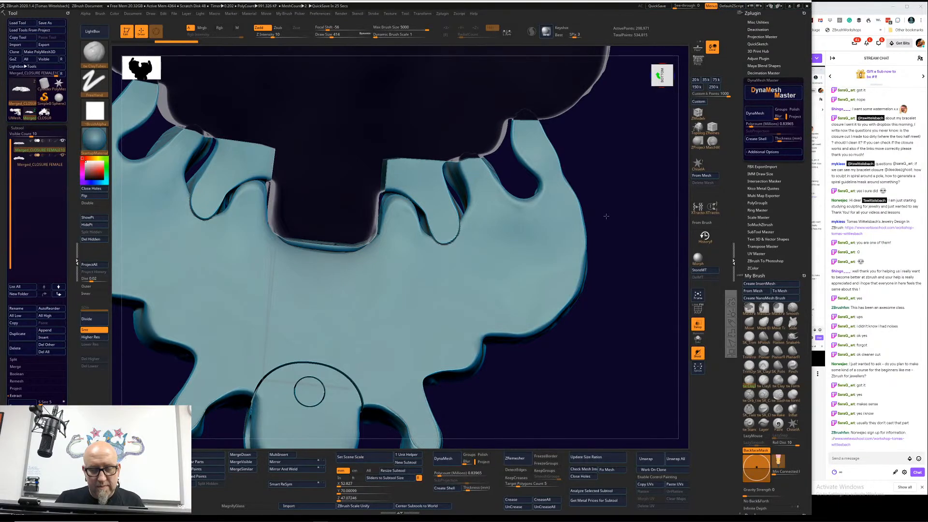
left_click_drag(606, 216, 611, 283)
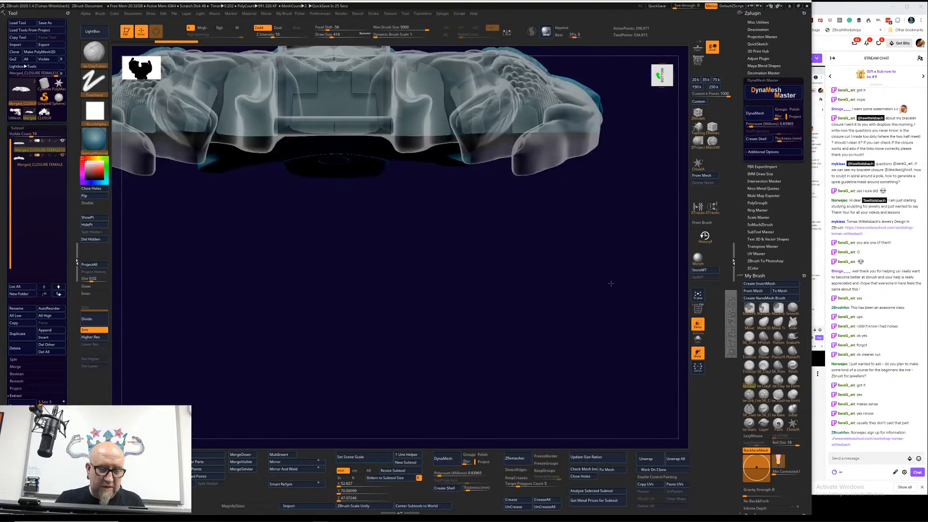
key("f")
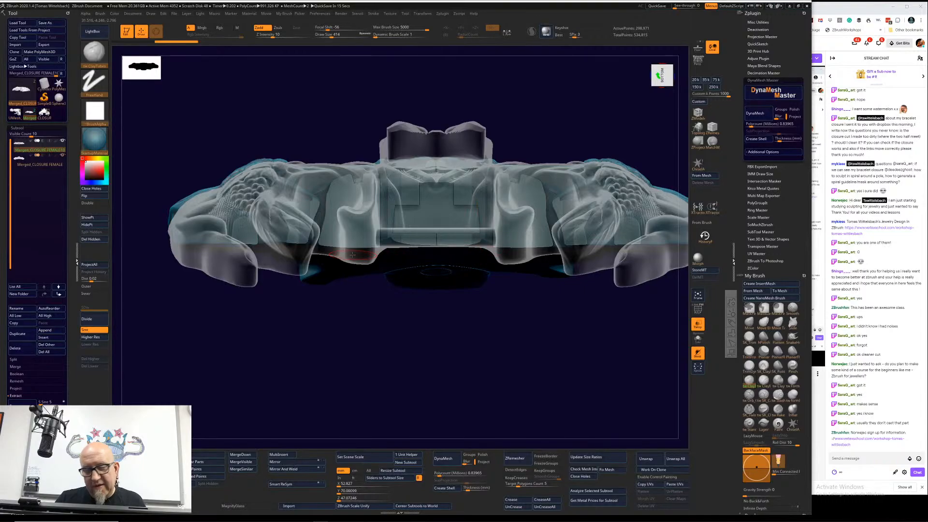
Step: Isolate the lower closure piece to view its joint, reselect the upper piece and compare both in transparent display
left_click(41, 164)
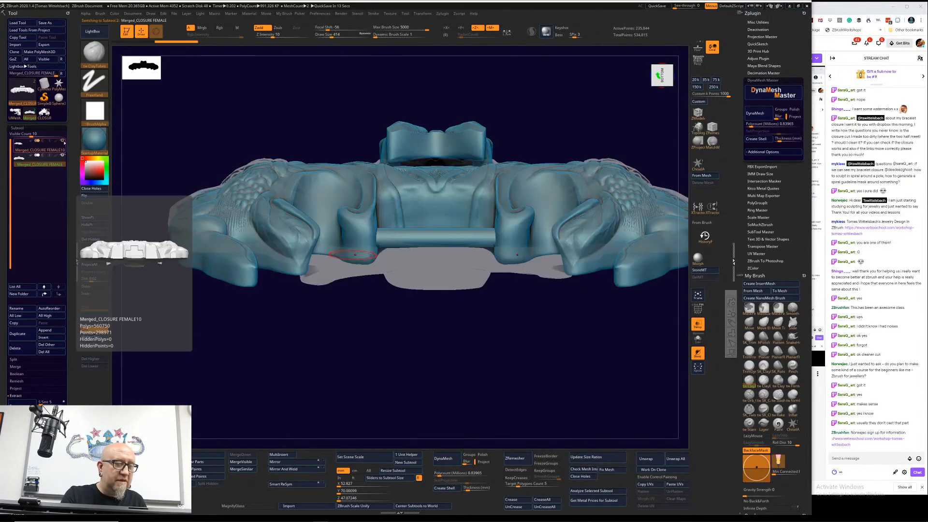
left_click_drag(263, 325, 312, 339)
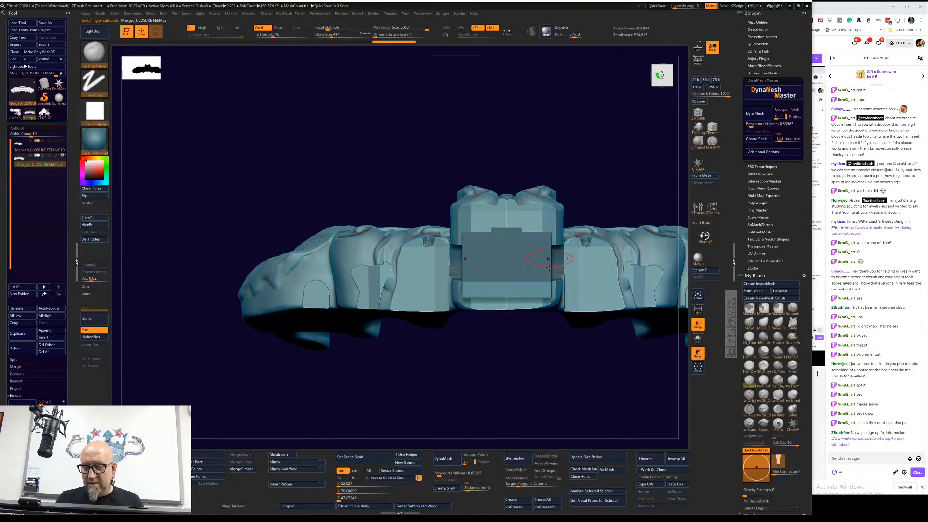
mouse_move(432, 370)
left_mouse_down()
mouse_move(485, 385)
mouse_move(432, 361)
left_mouse_up()
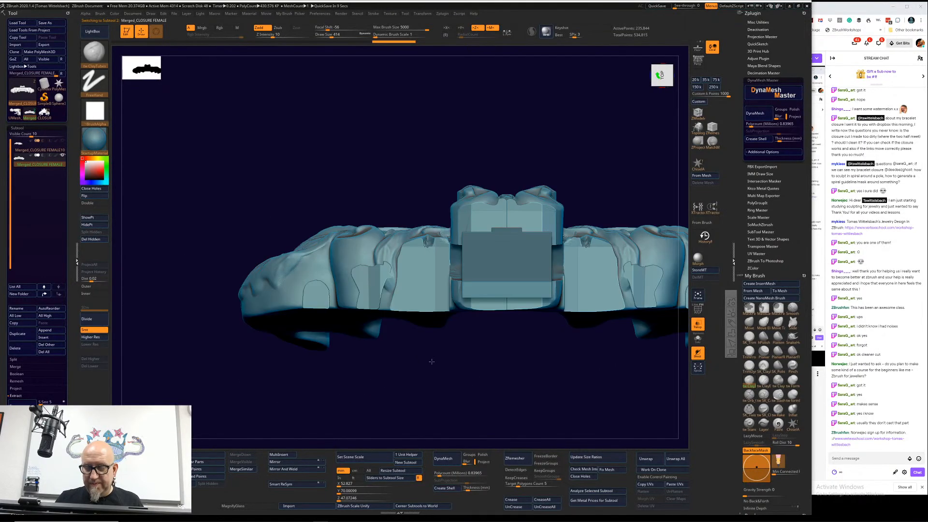
left_click(40, 150)
left_click_drag(372, 383, 518, 356)
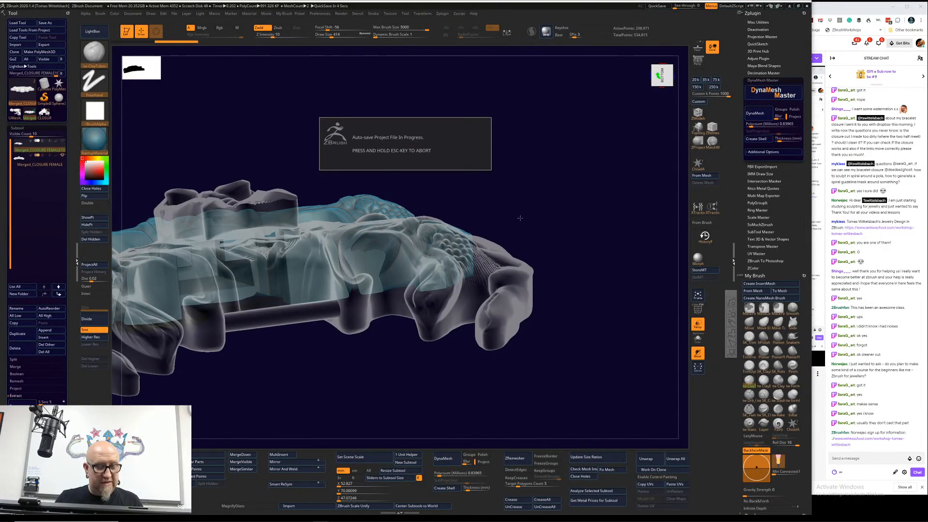
left_click_drag(342, 377, 535, 358, "alt")
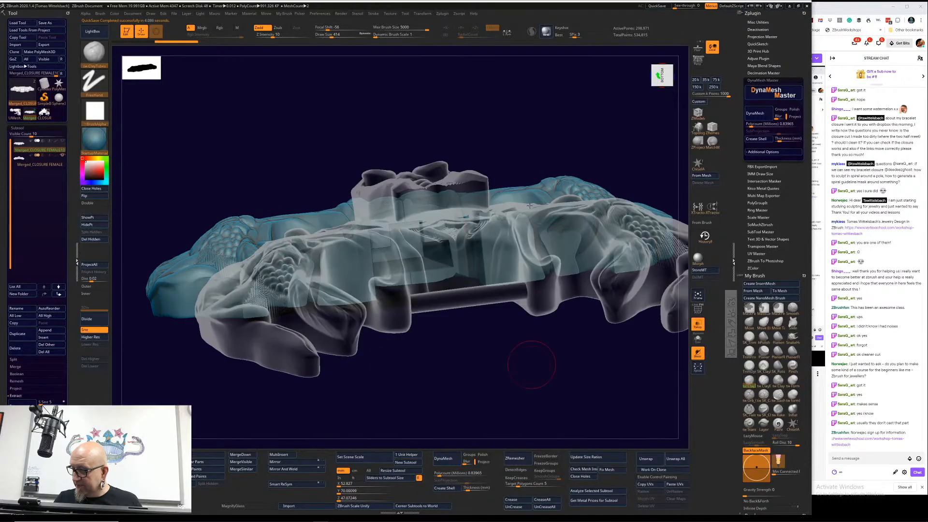
Step: Examine the overlap of the tongue and socket up close, facing the joint straight on
left_click(533, 195)
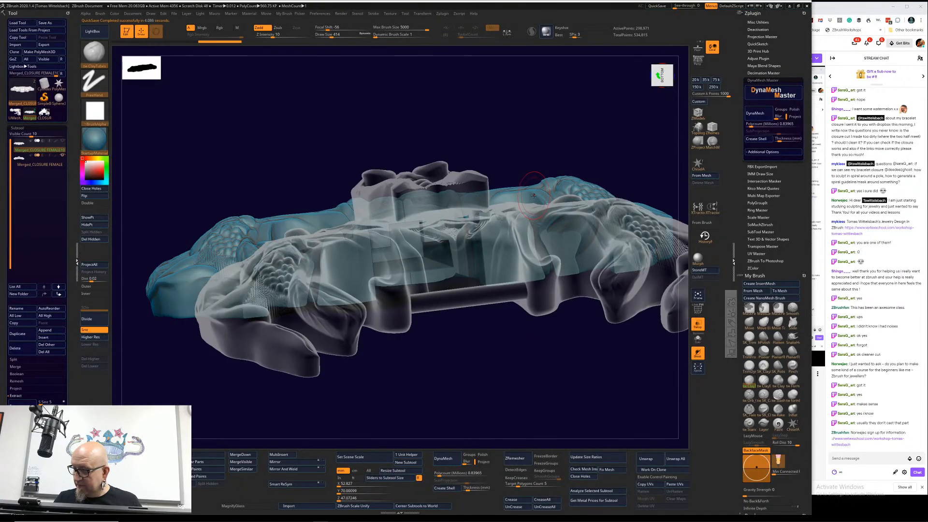
left_click_drag(633, 157, 625, 172)
left_click_drag(463, 374, 435, 398, "alt")
left_click_drag(380, 411, 428, 395, "alt")
left_click_drag(527, 349, 539, 341, "alt")
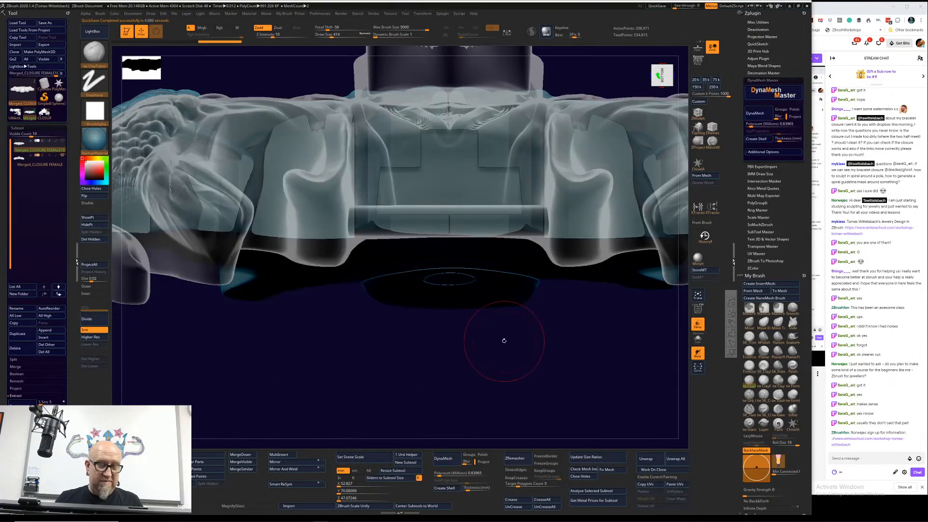
Step: Hide the lower closure piece and examine the upper piece's socket opening up close from an angle
left_click(63, 156)
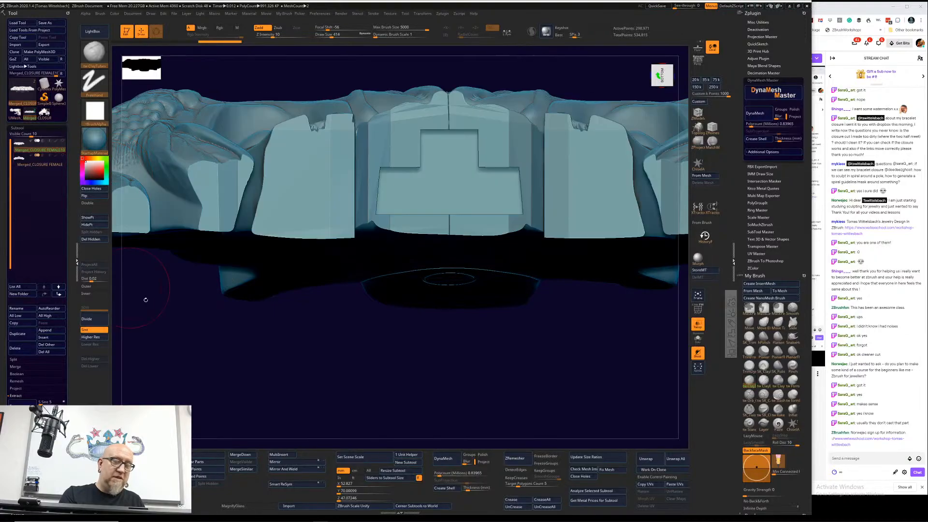
left_click_drag(346, 360, 336, 332)
left_click_drag(190, 211, 471, 136)
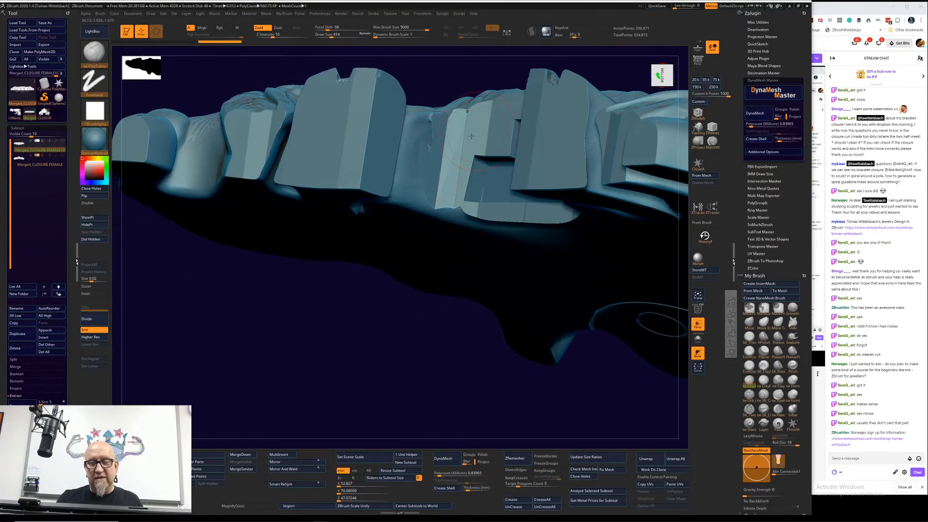
left_click_drag(363, 323, 360, 369, "alt")
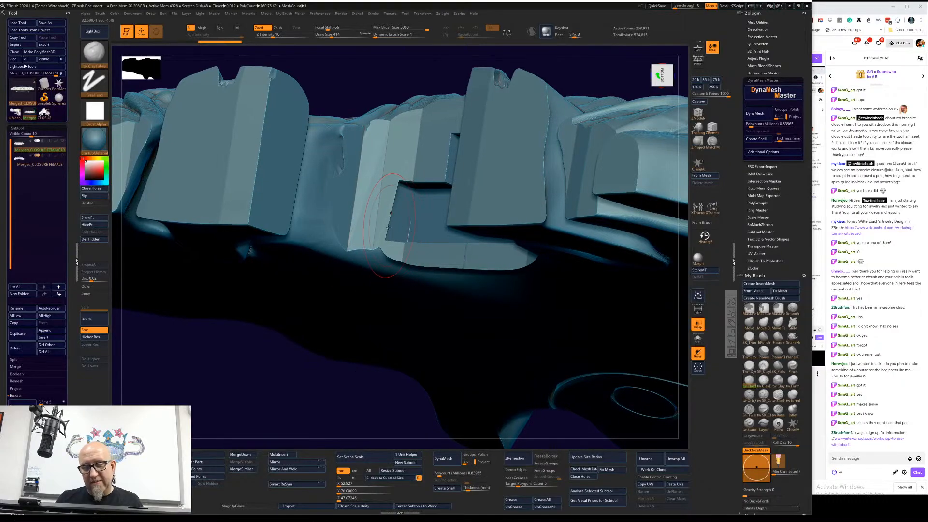
Step: Flatten the faces and edge beside the upper piece's socket opening with the Planar brush at draw size 192
left_click(764, 350)
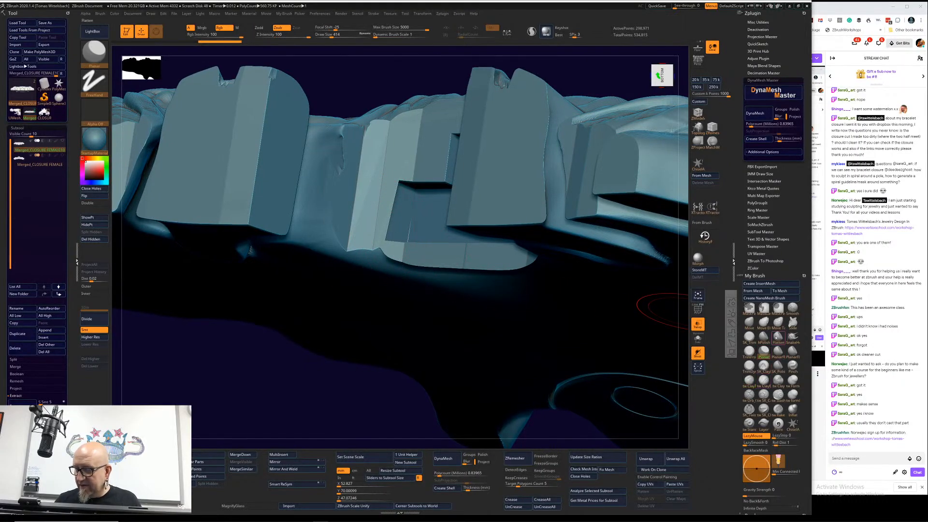
left_click_drag(526, 312, 493, 302)
key("space")
mouse_move(415, 212)
left_mouse_down()
mouse_move(393, 205)
mouse_move(395, 184)
mouse_move(408, 197)
left_mouse_up()
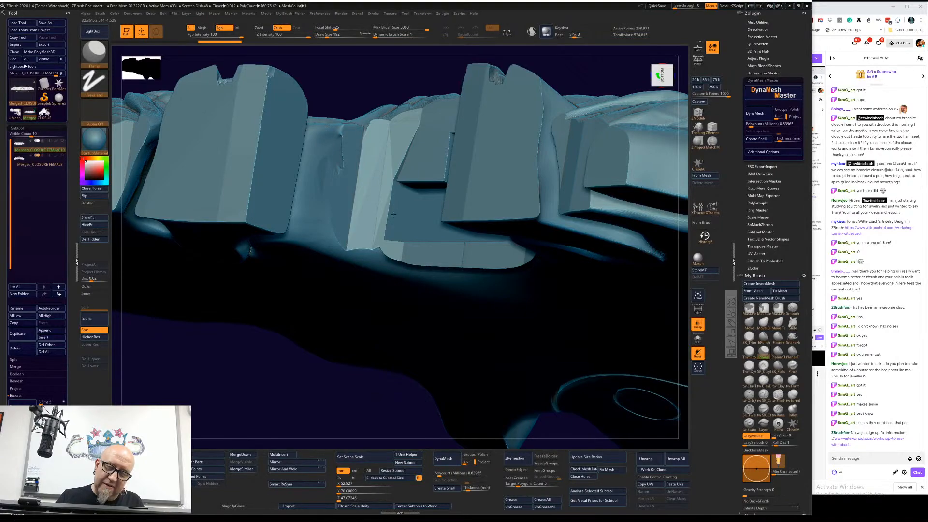
left_click_drag(328, 379, 355, 377)
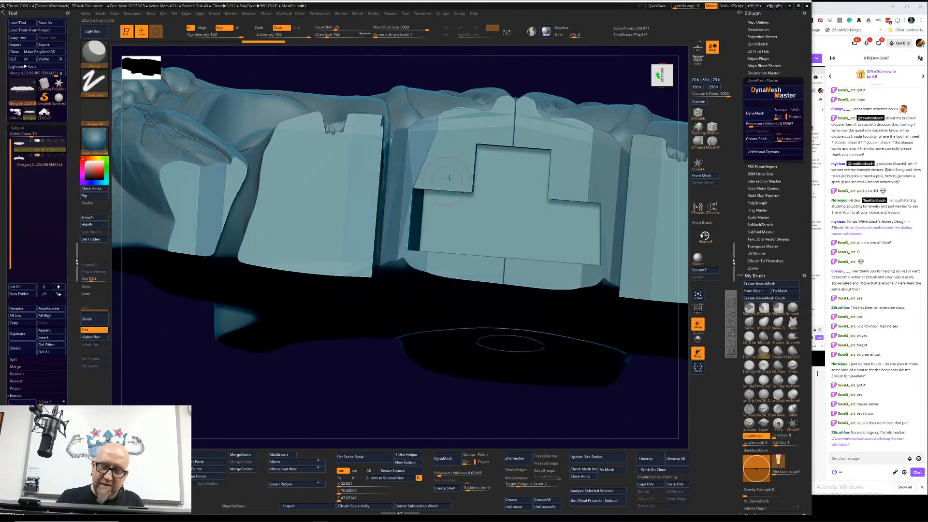
left_click_drag(445, 165, 421, 165)
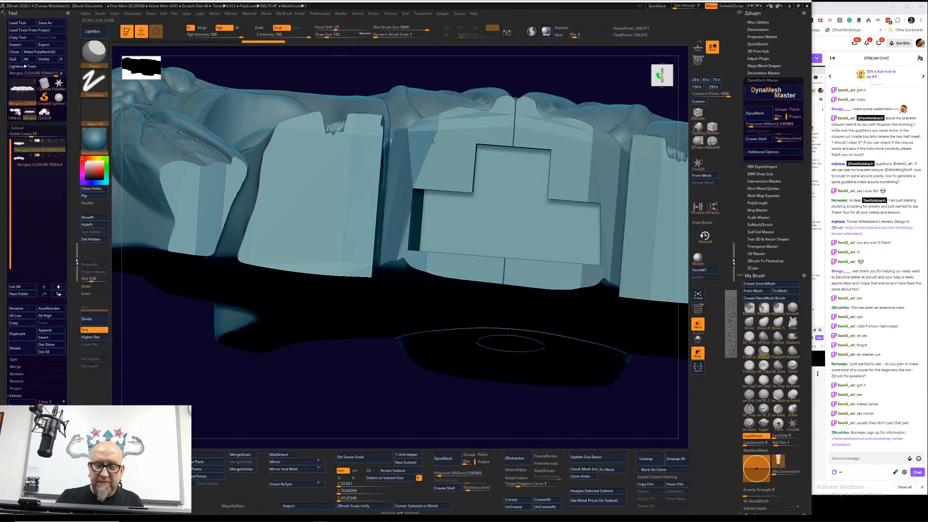
left_click_drag(410, 212, 411, 265)
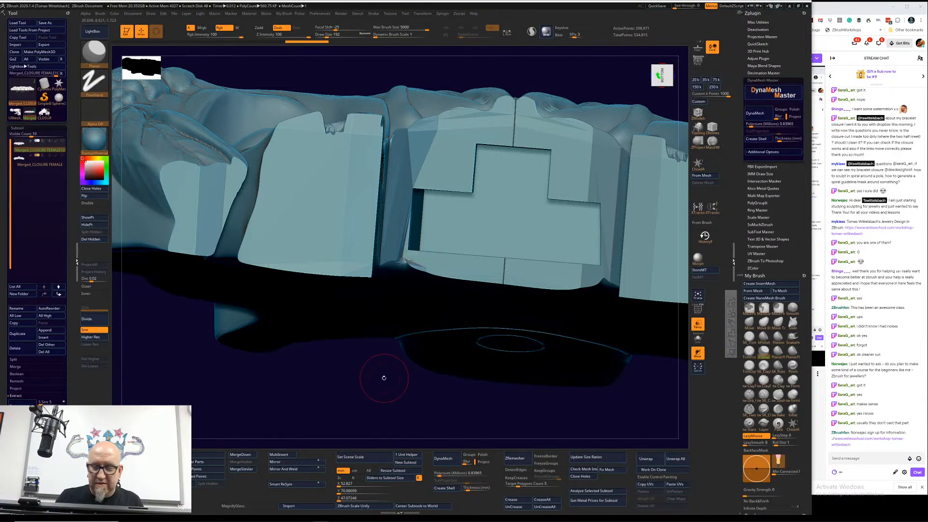
Step: Inspect the flattened socket from both sides, undoing and redoing the last Planar stroke to compare its effect
left_click_drag(342, 414, 325, 432)
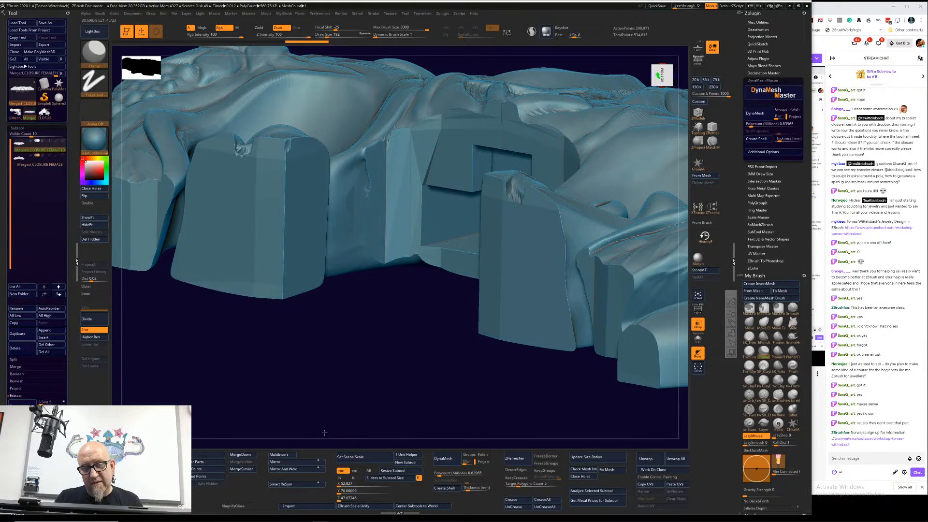
left_click_drag(324, 432, 347, 438)
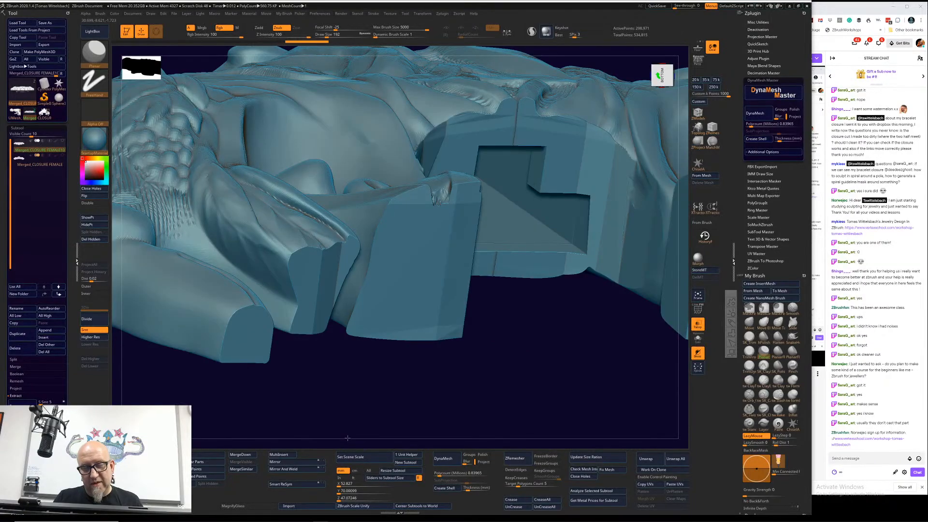
key("ctrl+z")
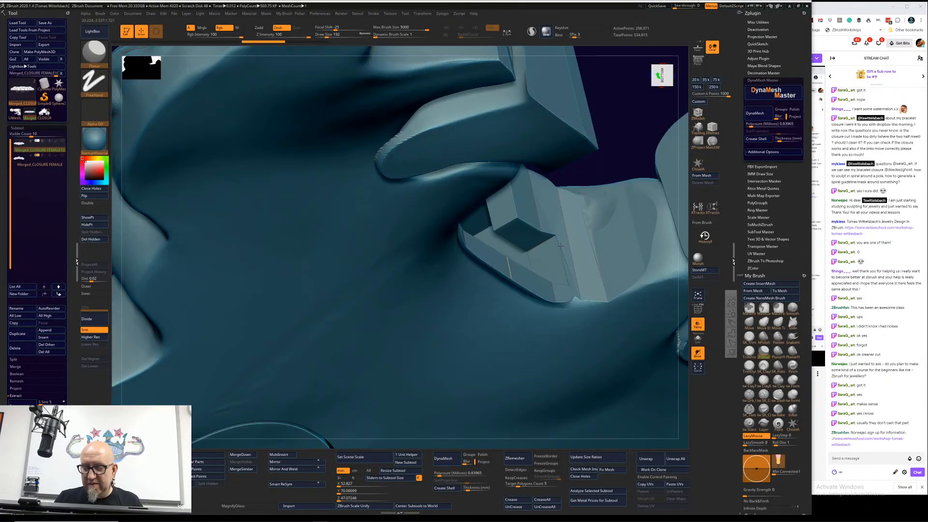
key("ctrl+shift+z")
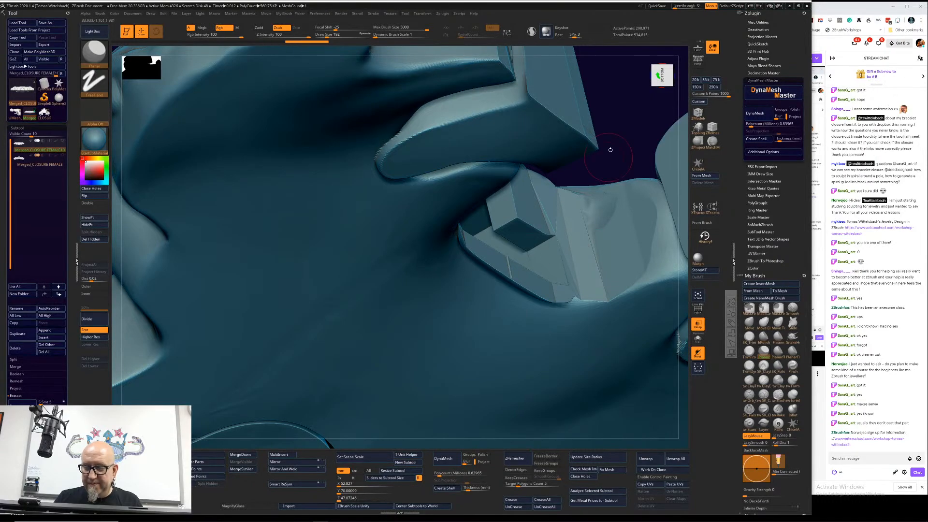
Step: Turn on the PolyFrame display and examine the mesh around the socket and the end faces of the upper piece
key("shift+f")
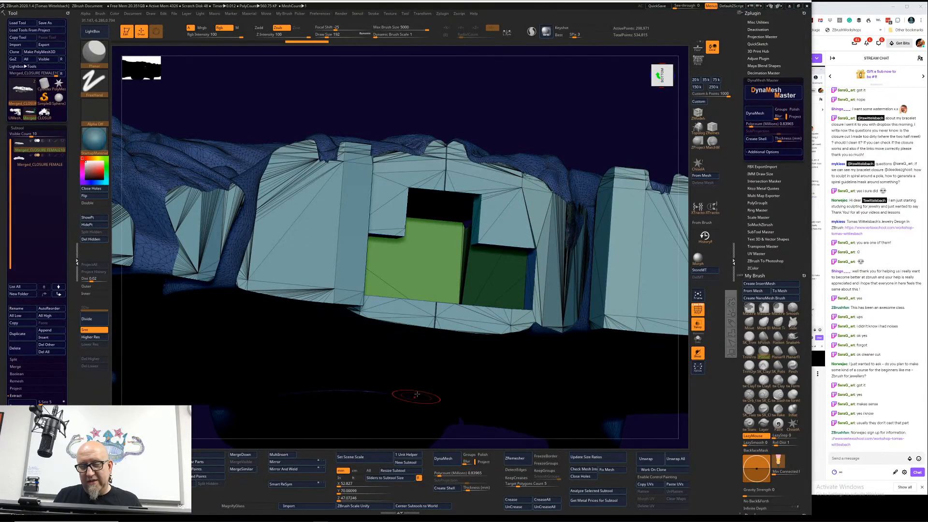
key("ctrl+shift+z")
mouse_move(598, 118)
left_mouse_down()
mouse_move(602, 139)
mouse_move(599, 114)
left_mouse_up()
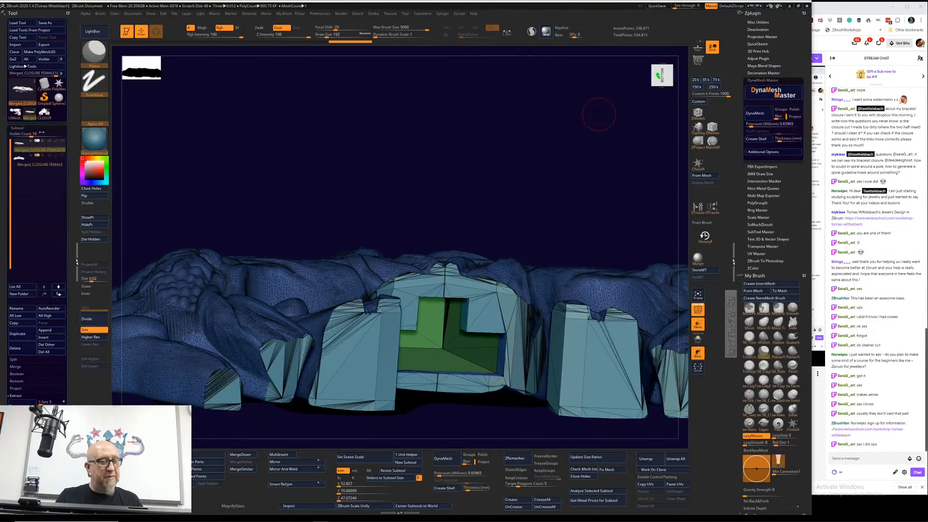
mouse_move(31, 117)
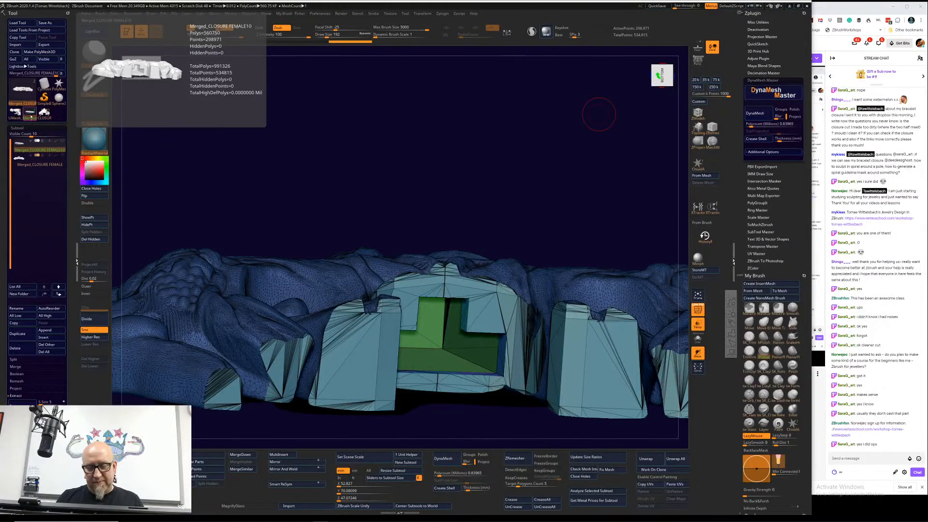
left_click_drag(588, 216, 575, 141, "alt")
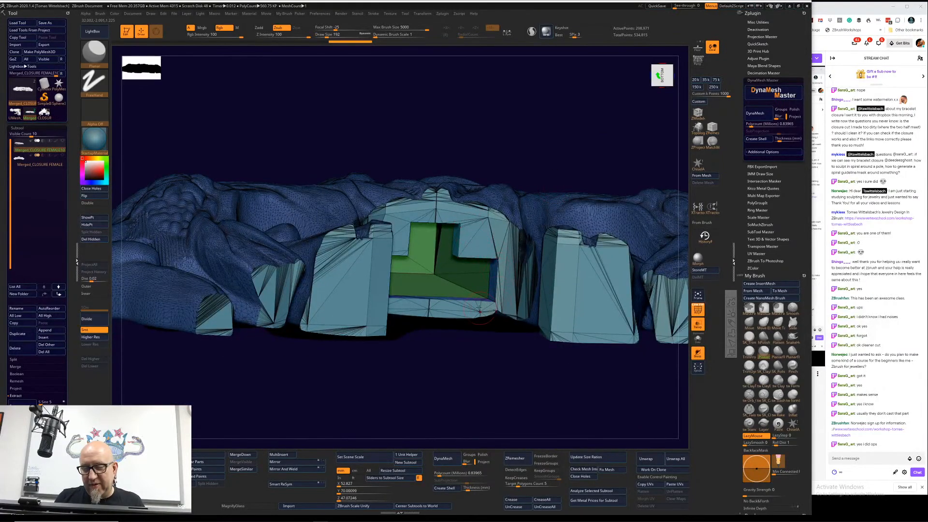
left_click_drag(398, 398, 479, 257)
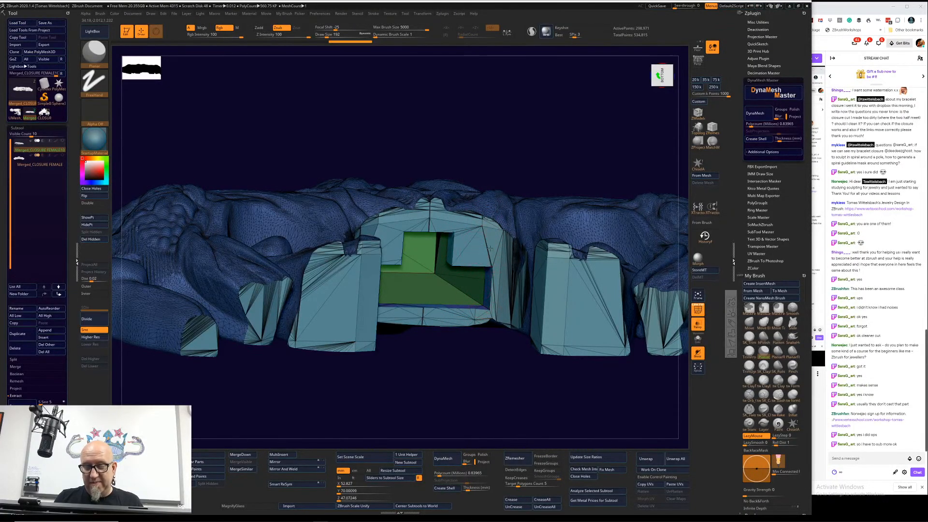
Step: Undo the mask stroke beside the socket and examine the upper piece's wireframe from below and from its ornamental side
key("ctrl")
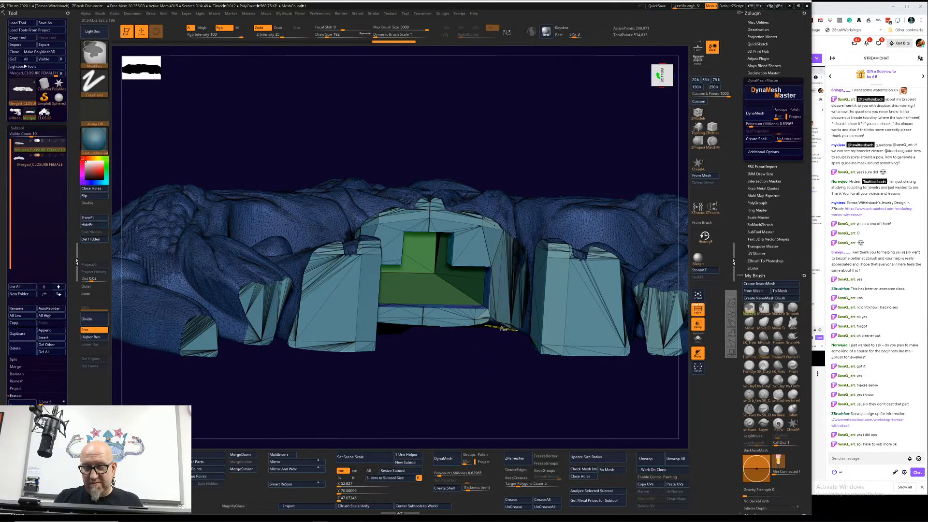
key("ctrl+z")
left_click_drag(468, 392, 454, 401)
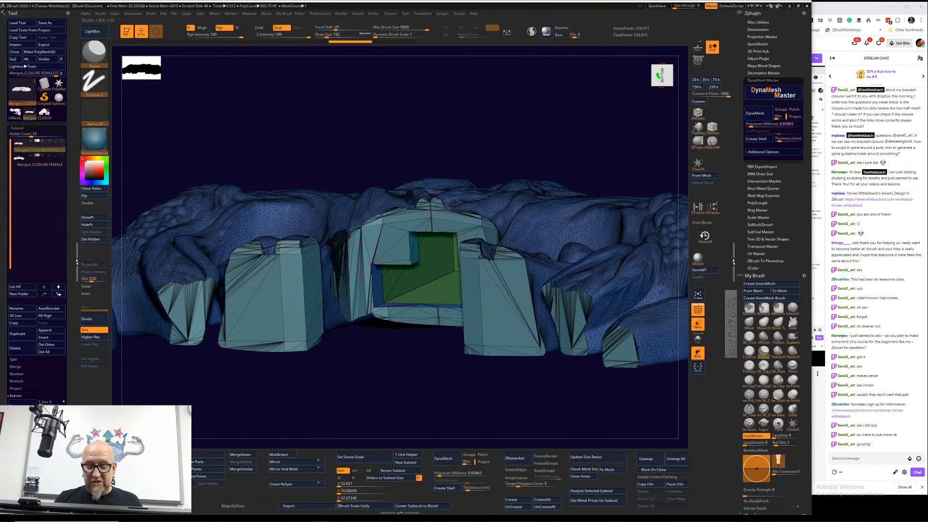
left_click_drag(407, 325, 472, 238)
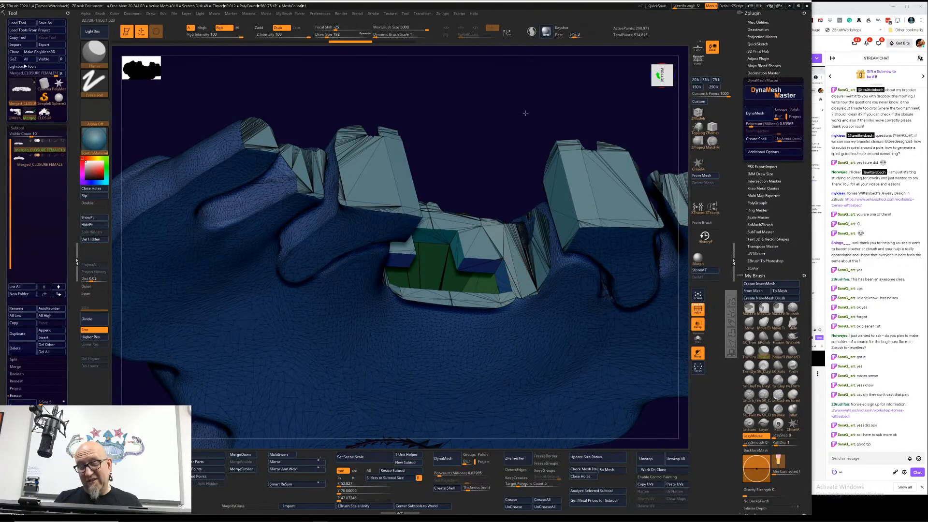
left_click_drag(526, 113, 585, 218)
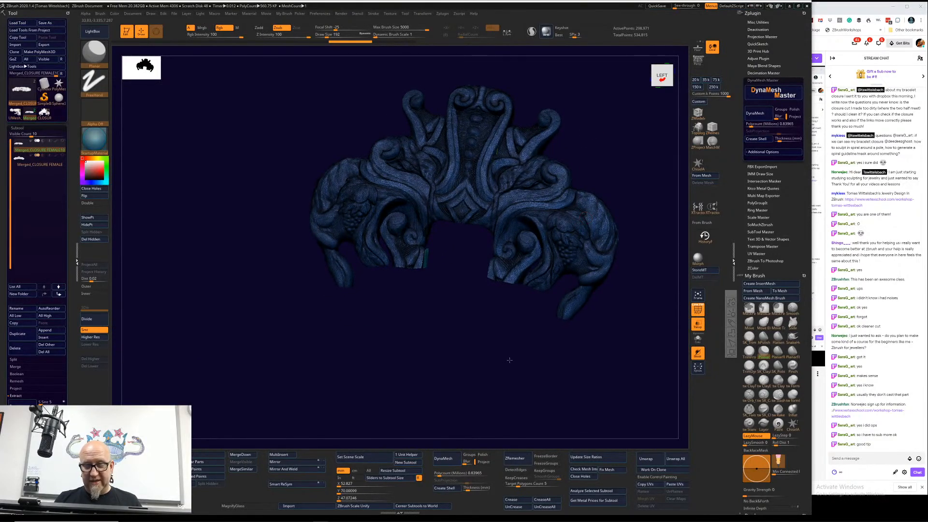
Step: Show the lower closure piece together with the upper one and turn off the PolyFrame display
left_click_drag(509, 360, 489, 362, "shift")
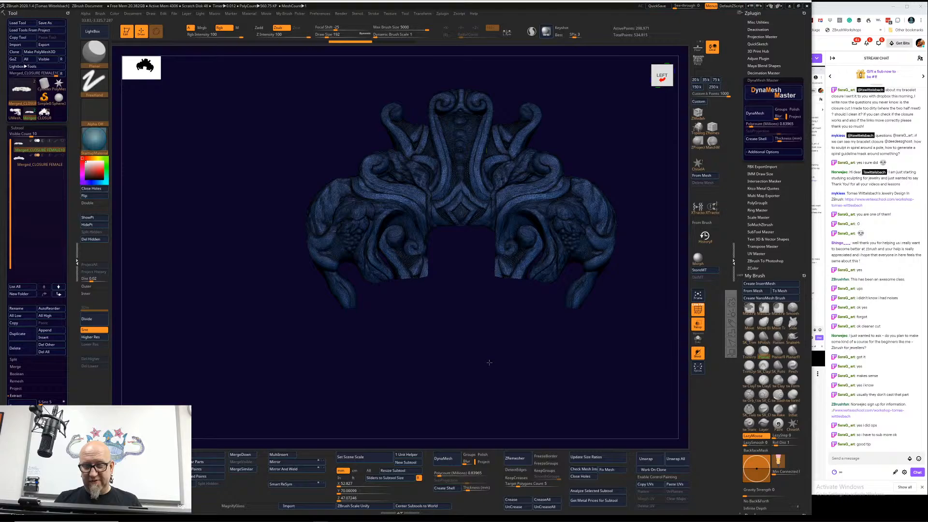
left_click(62, 142)
left_click(63, 141, "shift")
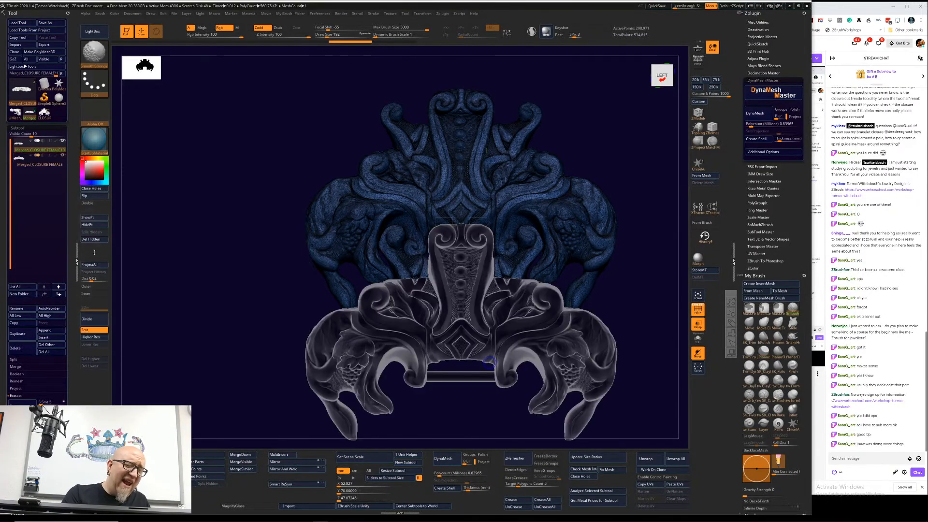
key("shift+f")
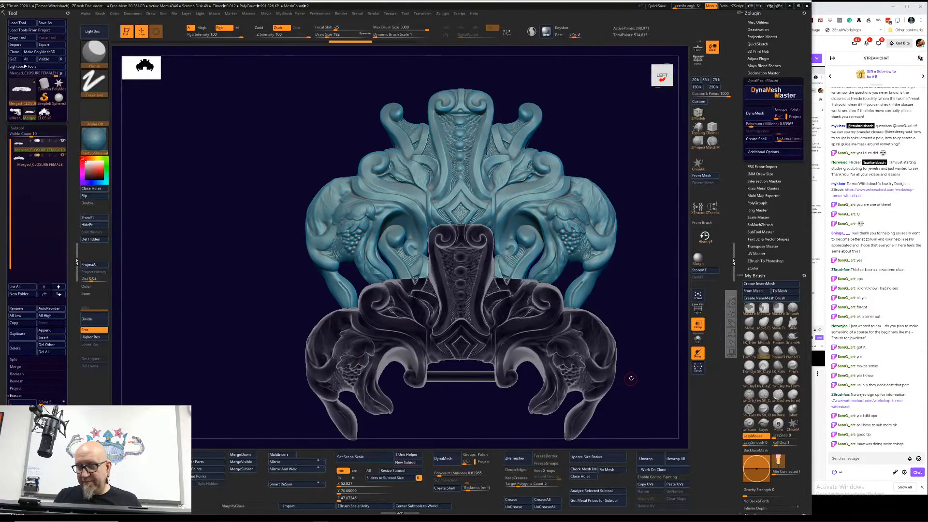
left_click_drag(644, 325, 638, 300, "alt")
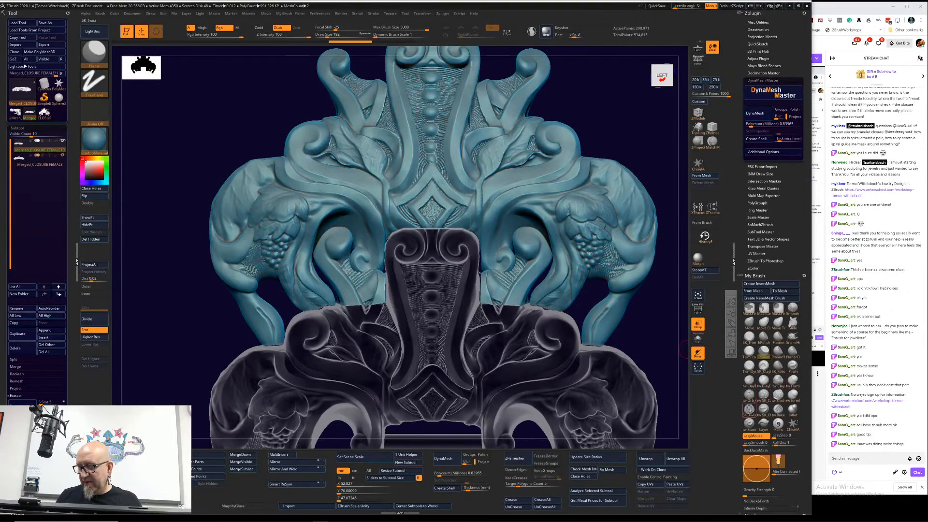
Step: Choose a clay brush, activate the lower closure piece and examine where its tongue meets the upper piece
left_click(749, 379)
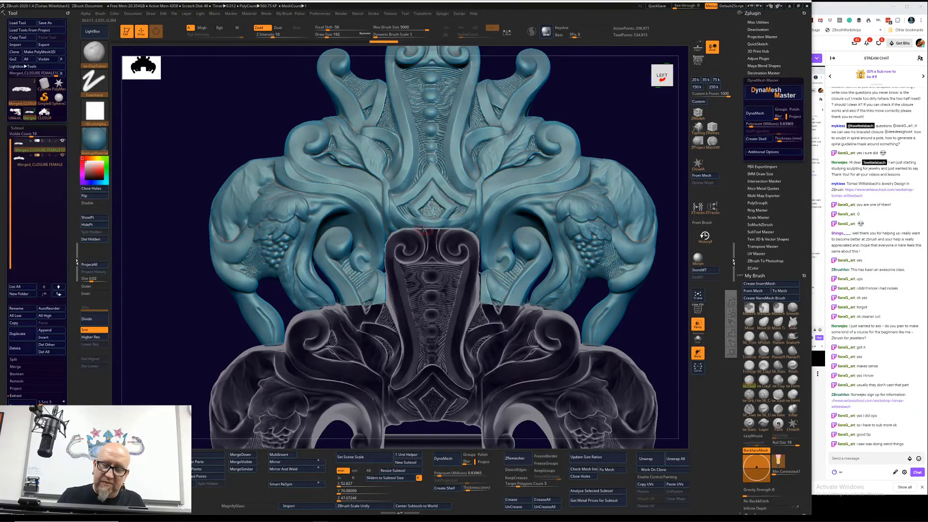
left_click(436, 238, "alt")
left_click_drag(638, 118, 640, 186)
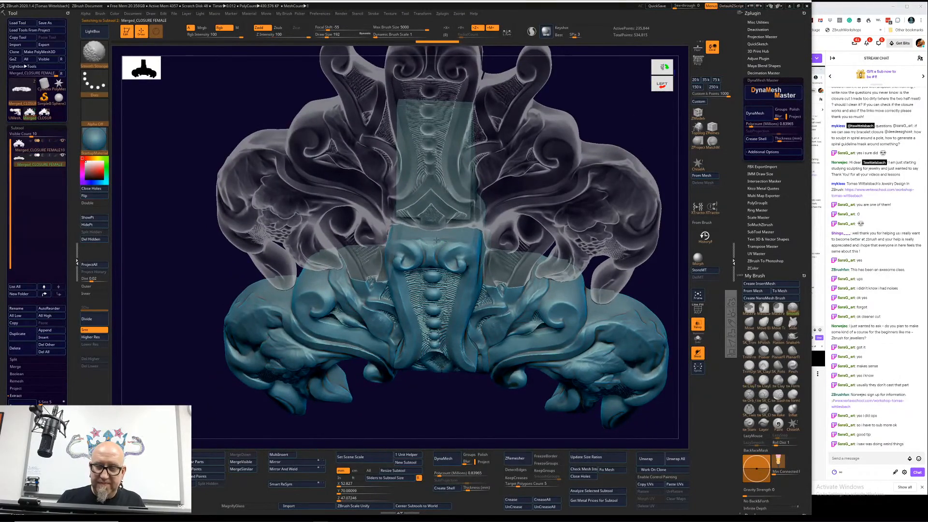
key("shift")
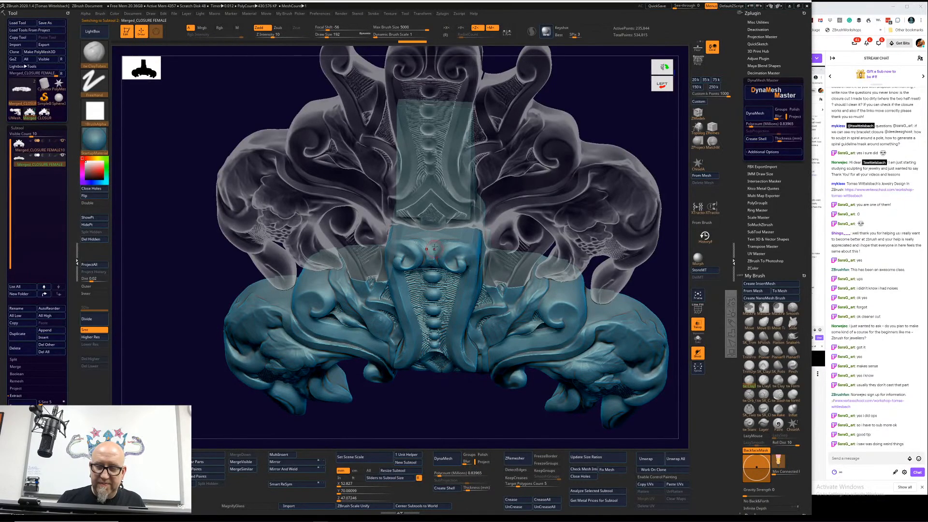
left_click_drag(642, 143, 650, 95)
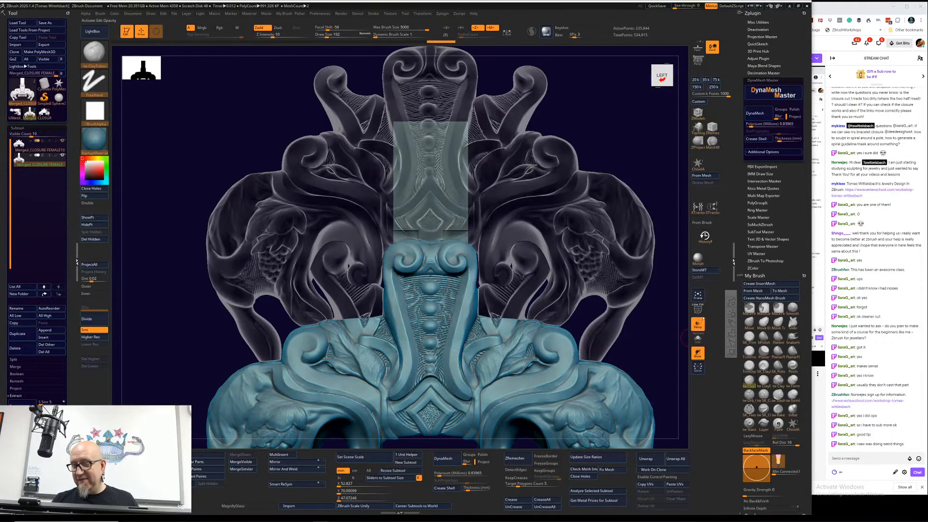
Step: Turn off the transparent display so both closure pieces are drawn solid
left_click(698, 309)
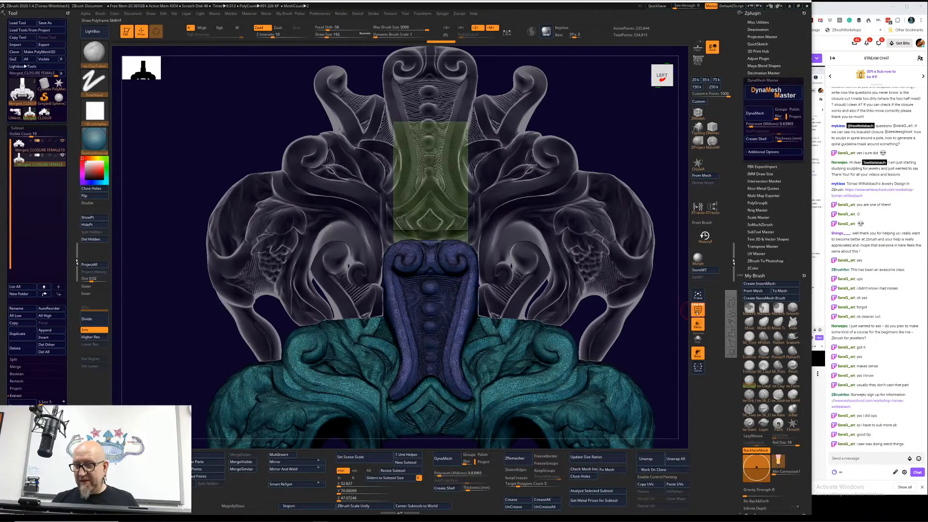
left_click(697, 309)
left_click(698, 353)
left_click(698, 352)
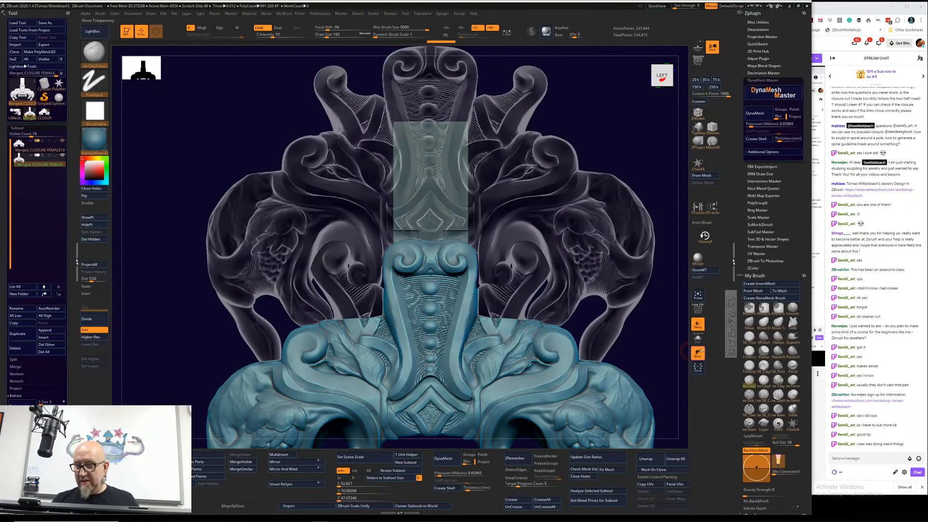
left_click(698, 323)
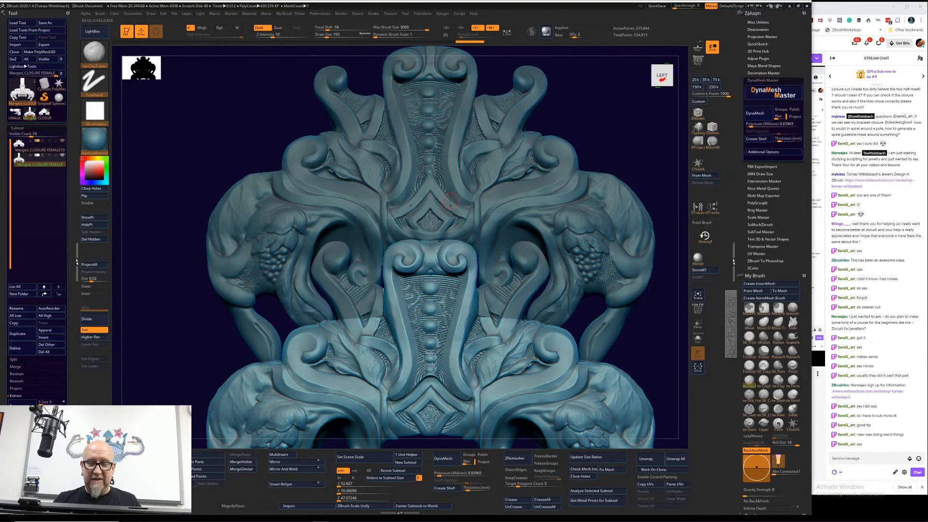
Step: Build up and smooth the area between the scrolls on the lower piece's tongue with a clay brush at Z Intensity 20
left_click(764, 380)
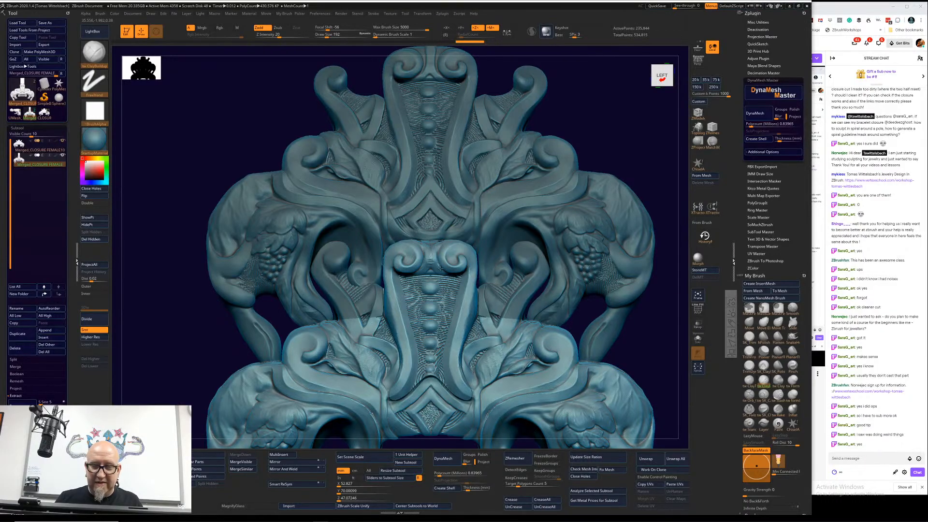
key("shift")
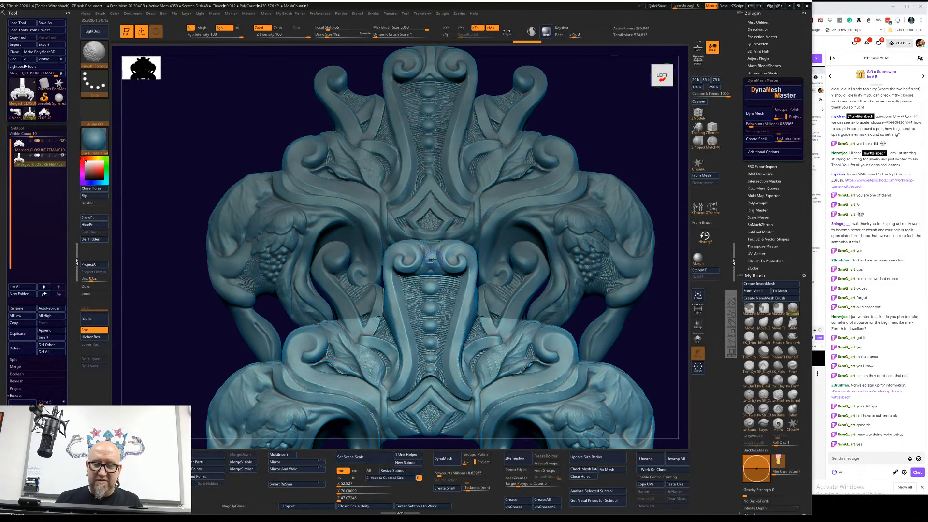
left_click_drag(433, 253, 439, 250, "shift")
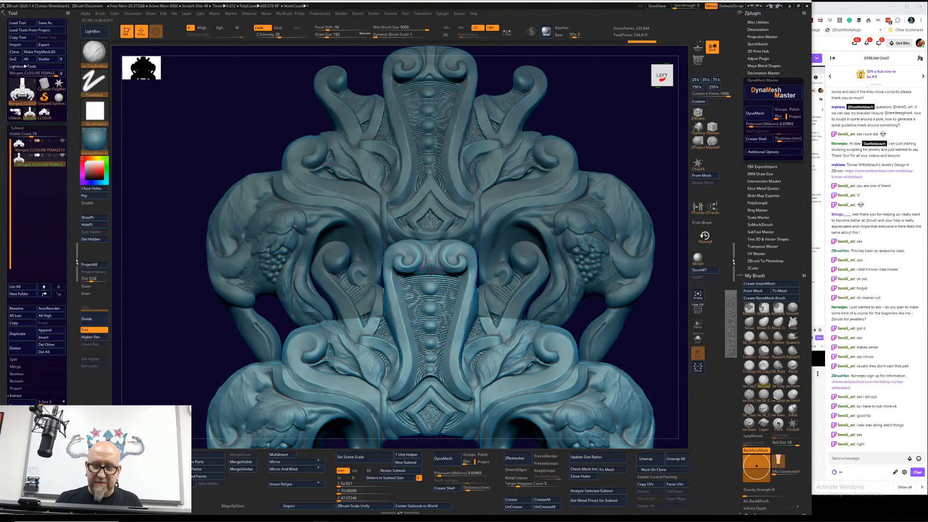
Step: Activate the upper piece, set symmetry to the Z axis only, and work clay strokes along its edge above the lower scroll
left_click(441, 226, "alt")
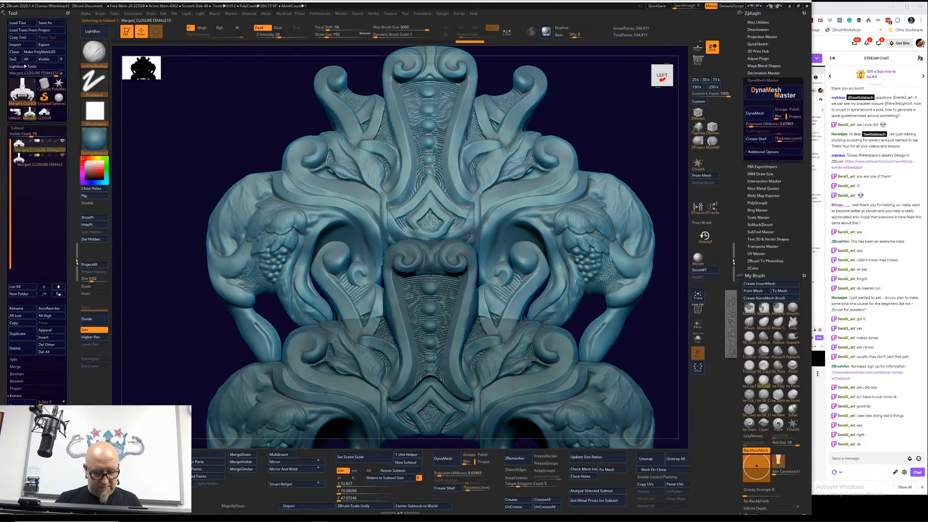
key("x")
mouse_move(430, 229)
left_mouse_down("shift")
mouse_move(442, 230)
mouse_move(429, 236)
mouse_move(433, 209)
mouse_move(452, 234)
mouse_move(467, 221)
mouse_move(442, 236)
left_mouse_up("shift")
left_click(476, 27)
left_click(448, 27)
key("f")
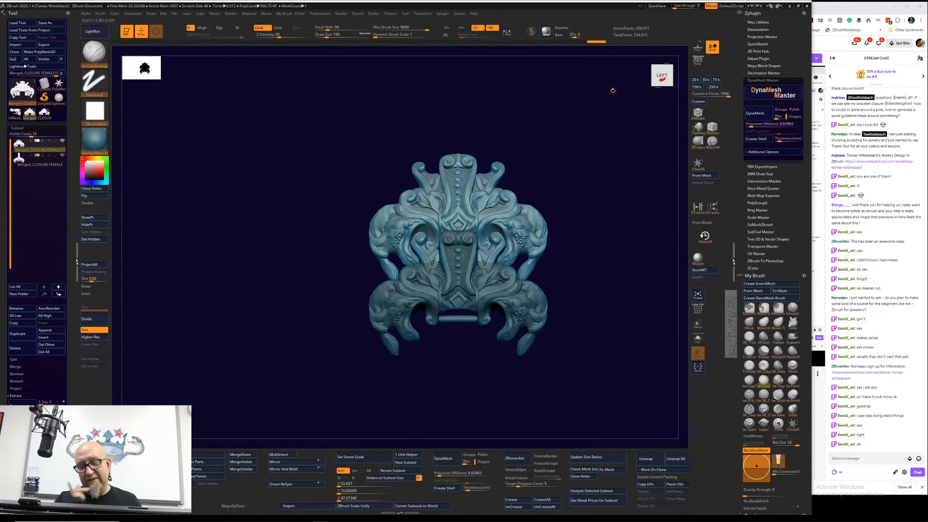
Step: Examine the two fitted closure pieces from the front, alternating which one is active
key("shift")
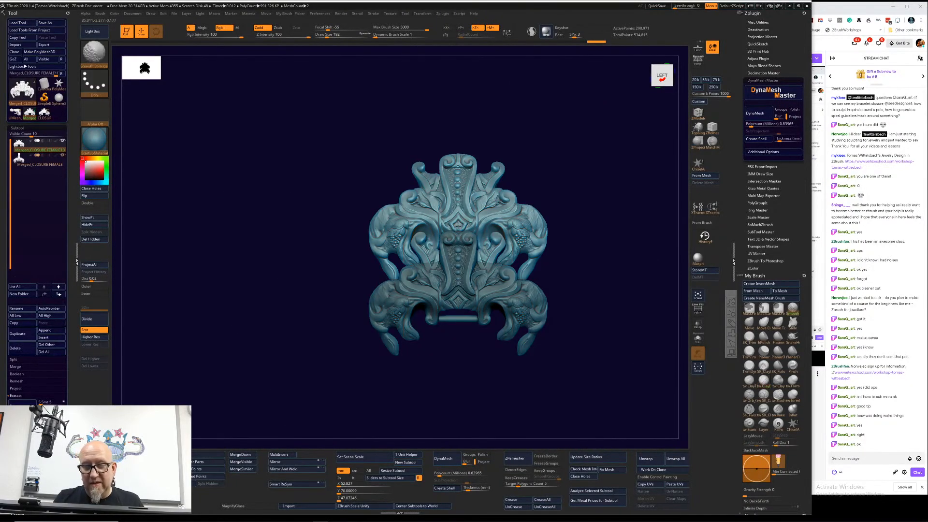
left_click_drag(607, 155, 601, 204, "alt")
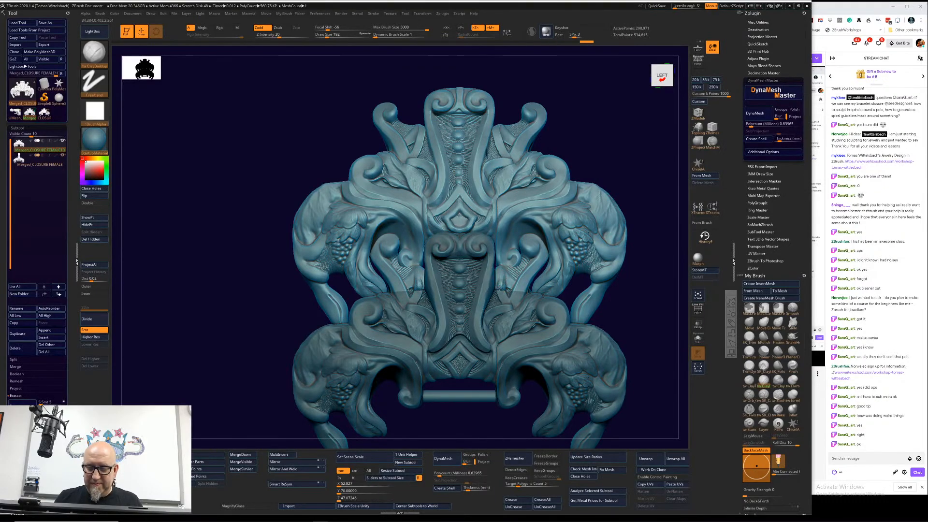
left_click(505, 300, "alt")
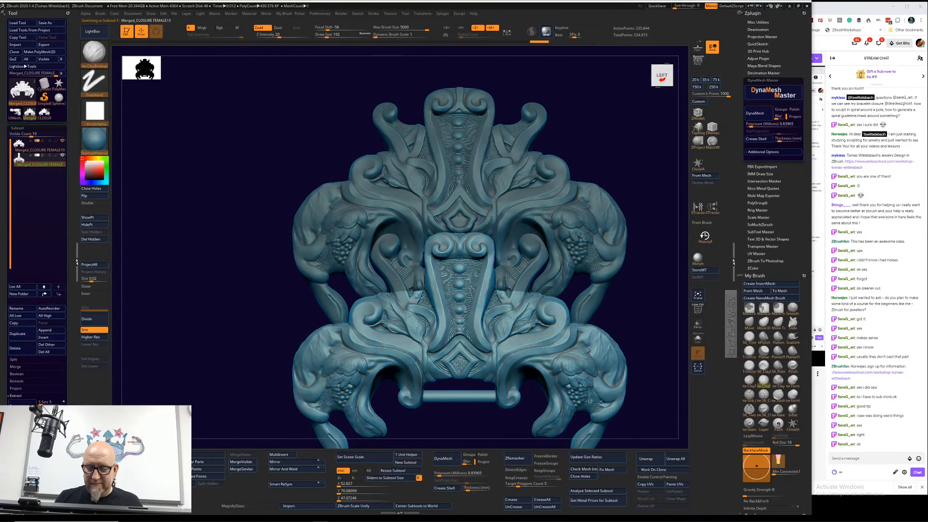
key("shift")
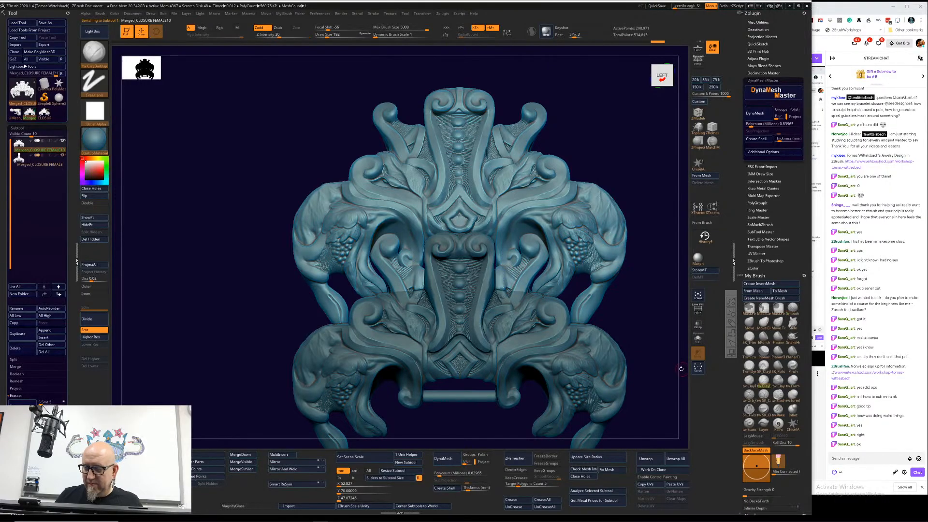
mouse_move(652, 267)
left_mouse_down()
mouse_move(636, 266)
mouse_move(644, 292)
left_mouse_up()
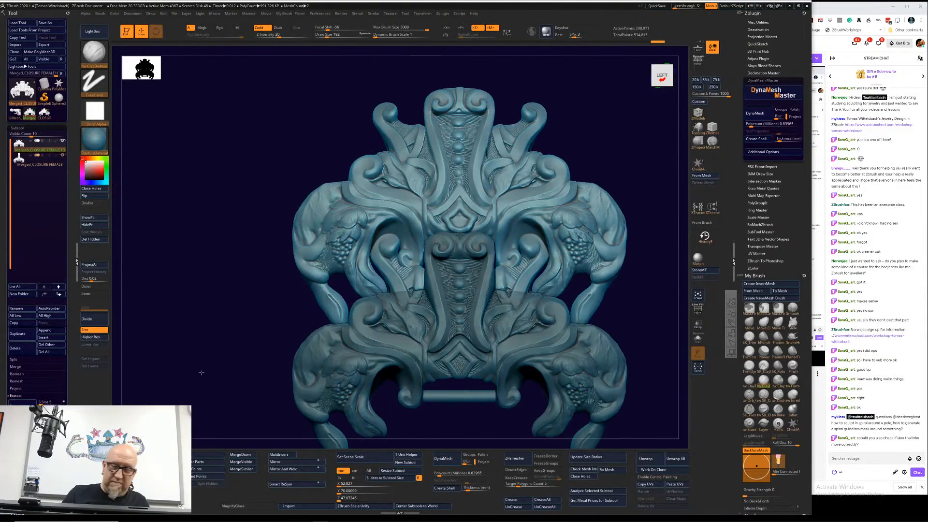
Step: Switch to the full bracelet tool, activate its link band subtool and view the whole band at an angle
left_click(30, 114)
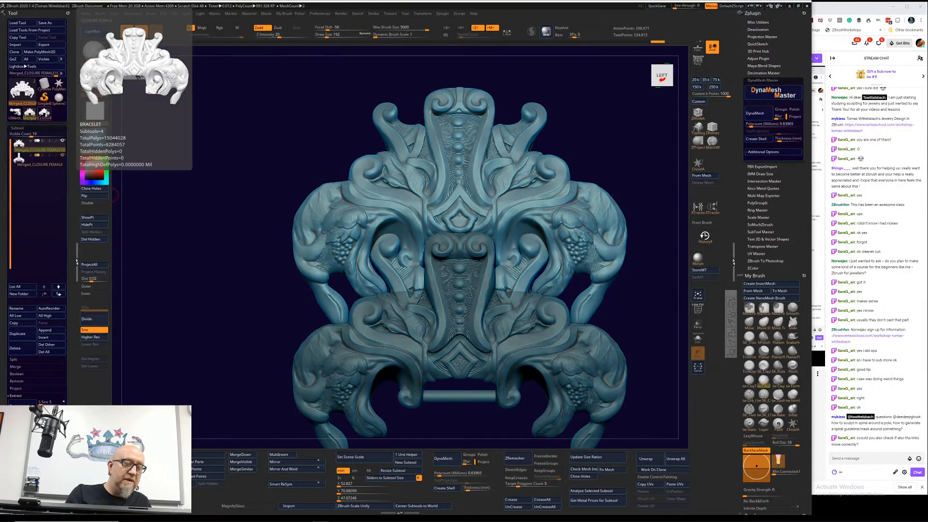
left_click(44, 112)
left_click(53, 157)
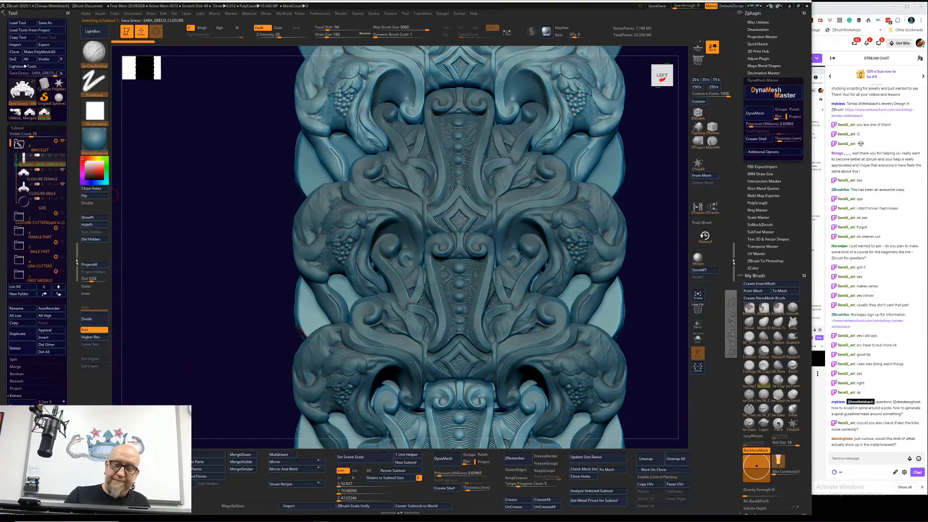
key("f")
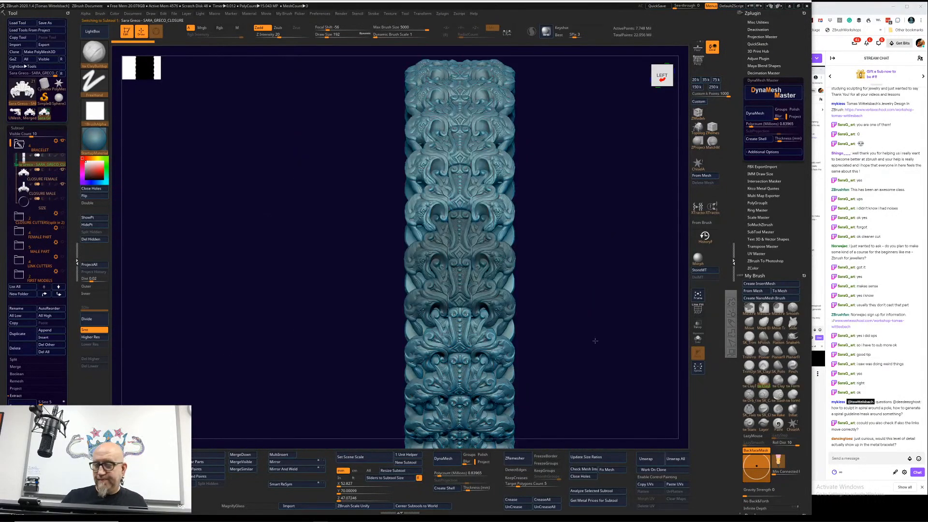
mouse_move(595, 341)
left_mouse_down()
mouse_move(520, 294)
mouse_move(592, 377)
left_mouse_up()
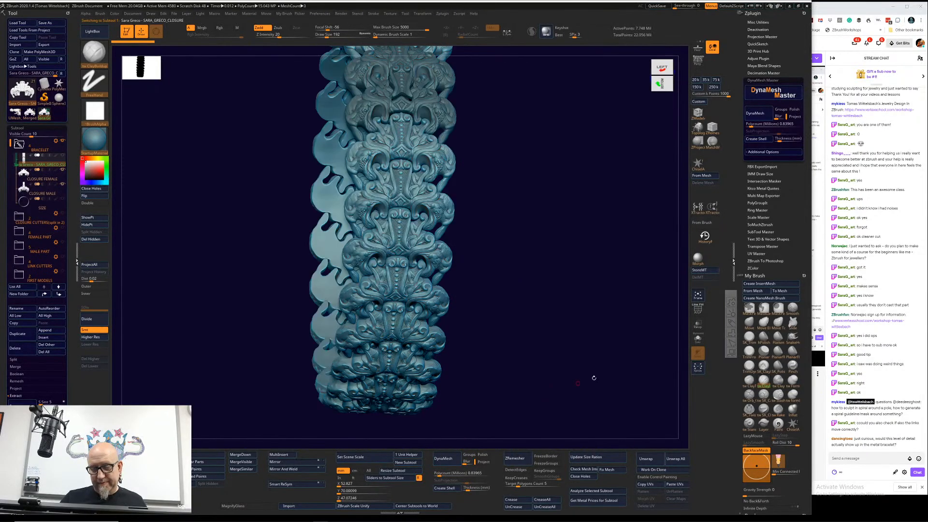
Step: Display the polygroups, isolate and mask the green bracelet link, and restore the rest of the band
left_click(699, 311)
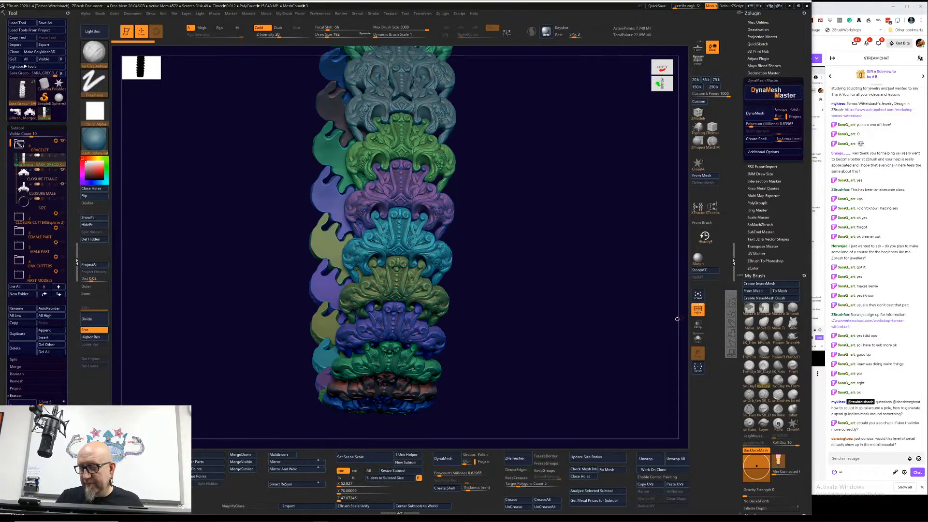
key("ctrl+shift")
left_click(436, 171, "ctrl+shift")
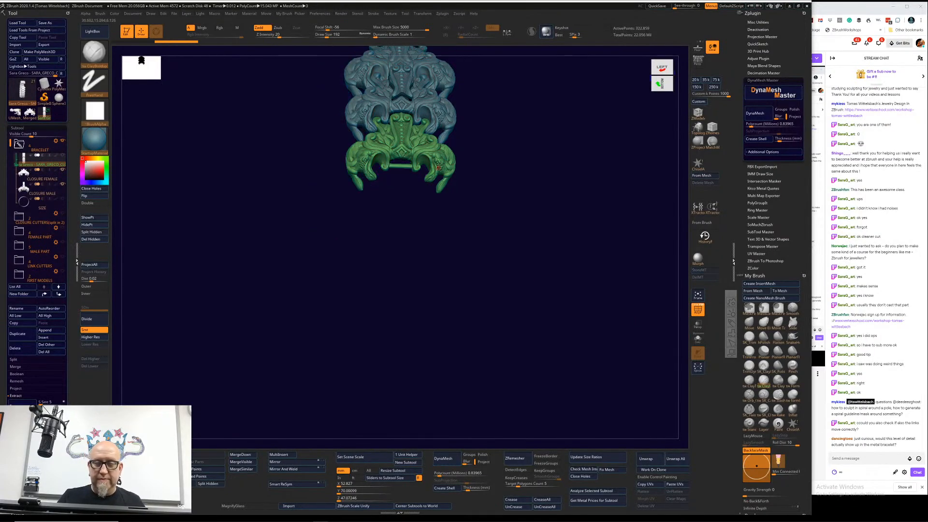
left_click_drag(548, 94, 289, 240, "ctrl")
key("ctrl+shift")
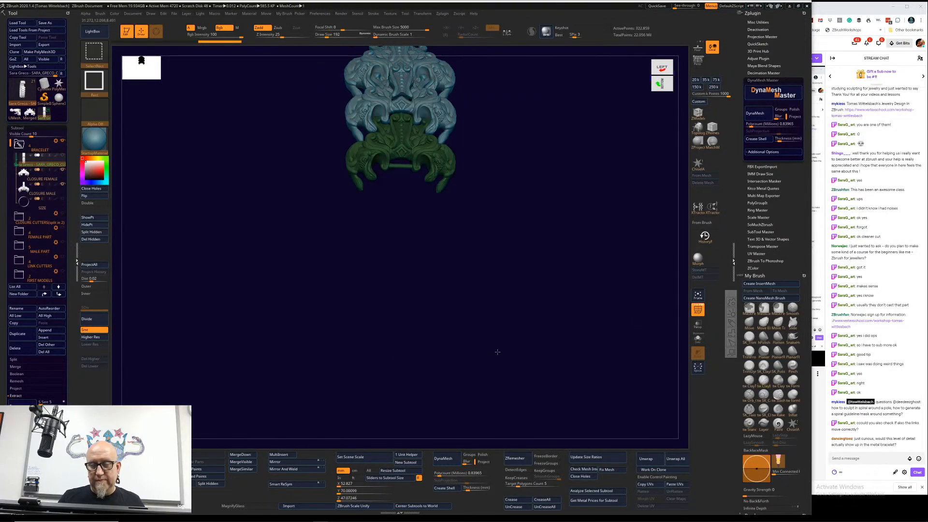
left_click(488, 238, "ctrl+shift")
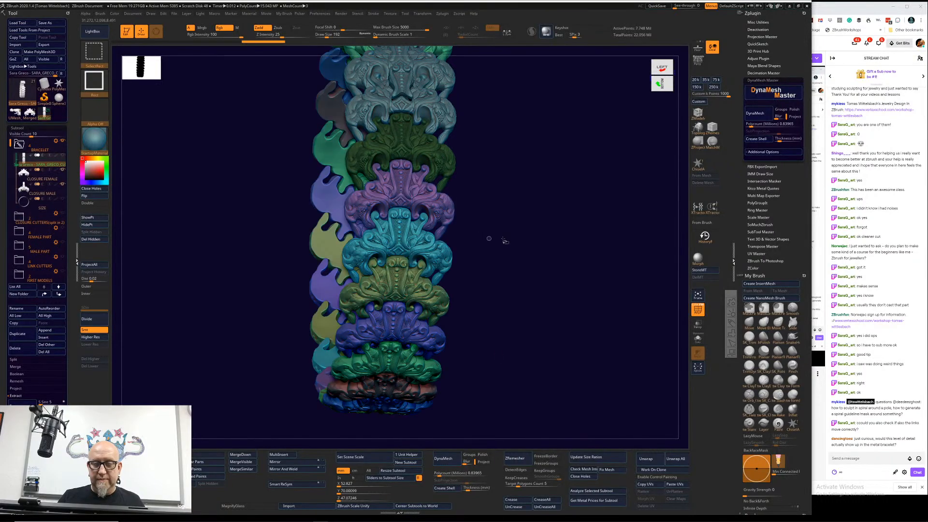
Step: Isolate and mask the purple link below it, and split the two masked links into their own subtool
left_click(437, 209, "ctrl+shift")
left_click_drag(576, 112, 317, 277, "ctrl")
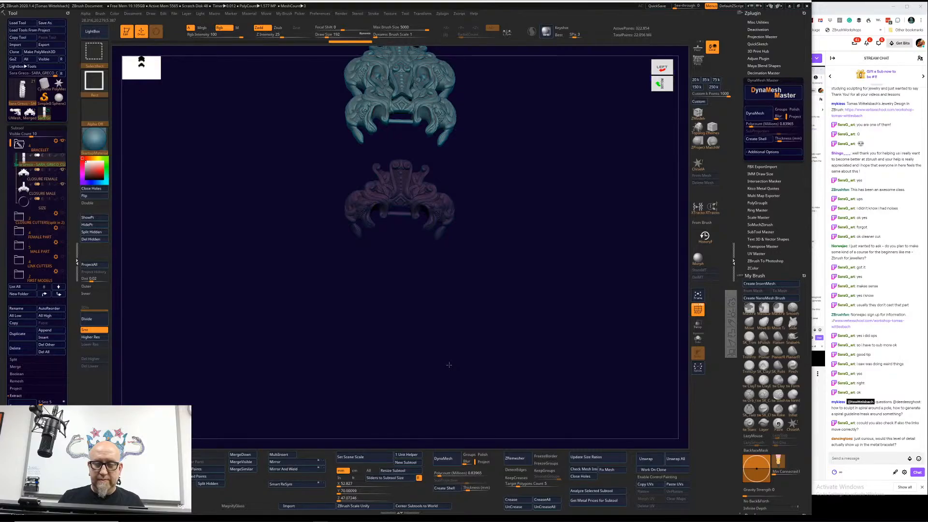
left_click(205, 476)
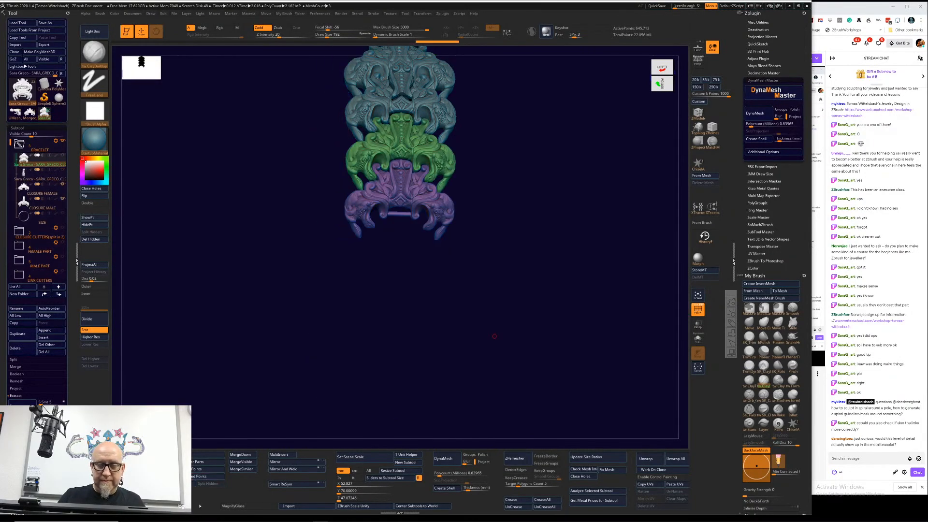
Step: Hide the remaining bracelet and closure subtools so only the two split links are displayed from the front
left_click_drag(494, 336, 524, 296)
left_click(61, 185)
left_click(62, 198)
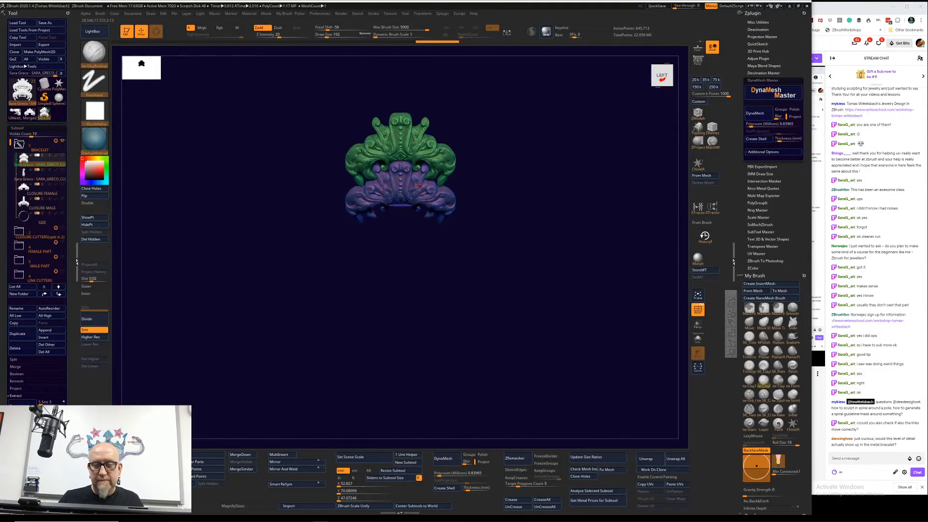
mouse_move(537, 185)
left_mouse_down("alt")
mouse_move(556, 269)
mouse_move(579, 289)
left_mouse_up("alt")
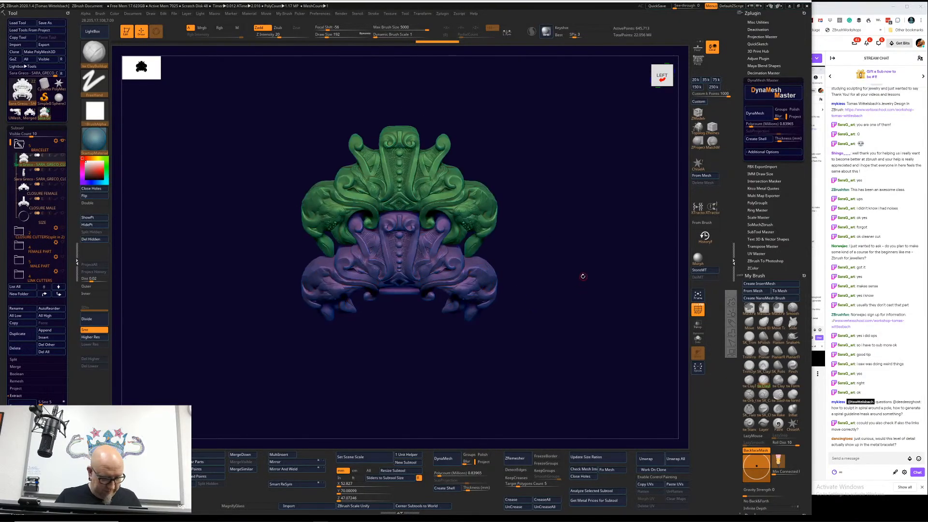
Step: Place the transform gizmo at the joint between the green and purple links and angle it while viewing the links from the side
key("w")
left_click(404, 240)
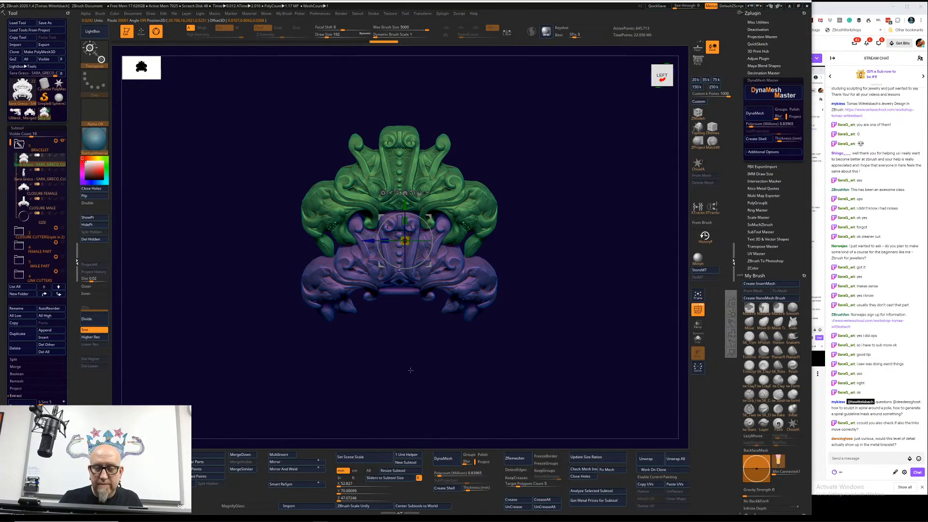
left_click_drag(408, 368, 578, 242)
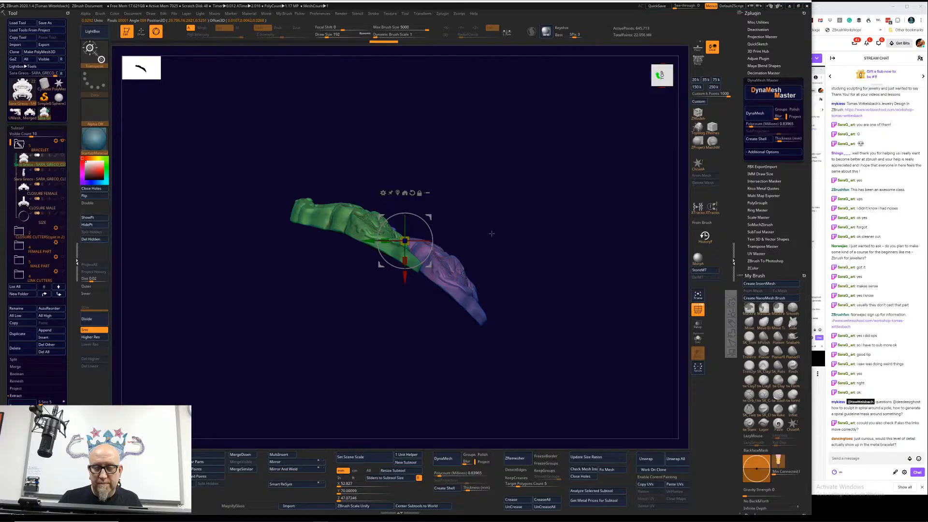
left_click_drag(420, 265, 429, 255)
left_click_drag(522, 211, 541, 372)
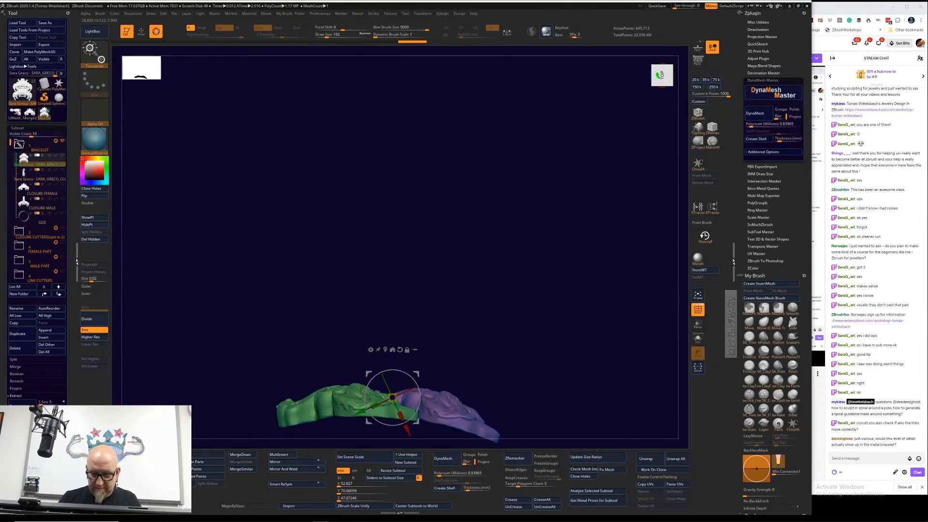
mouse_move(411, 419)
left_mouse_down()
mouse_move(385, 436)
mouse_move(416, 410)
left_mouse_up()
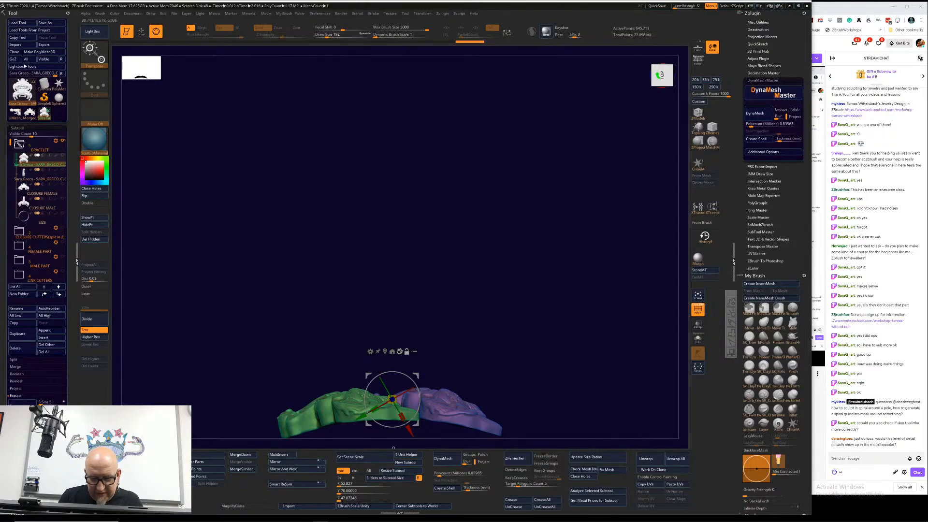
Step: Reset the gizmo's orientation and reposition it on the underside of the purple link, viewed closely from the side
left_click(400, 351, "alt")
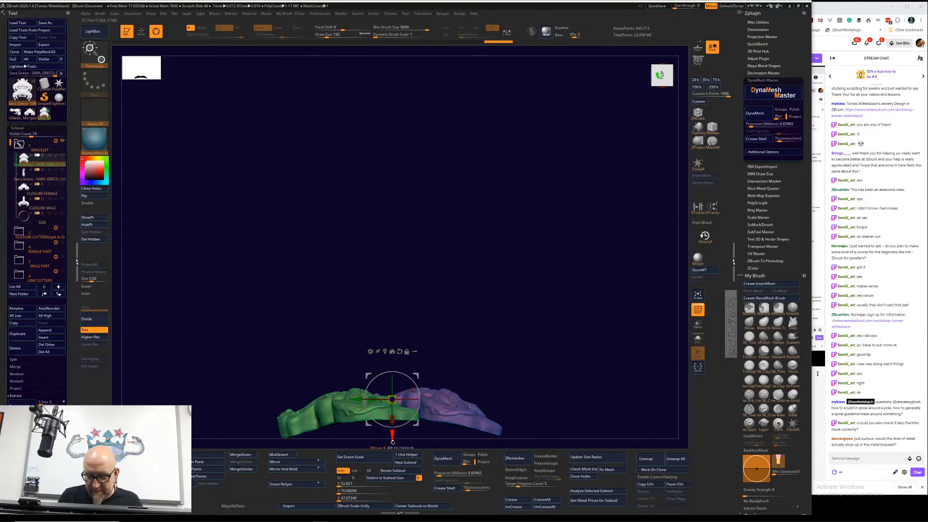
left_click(392, 436)
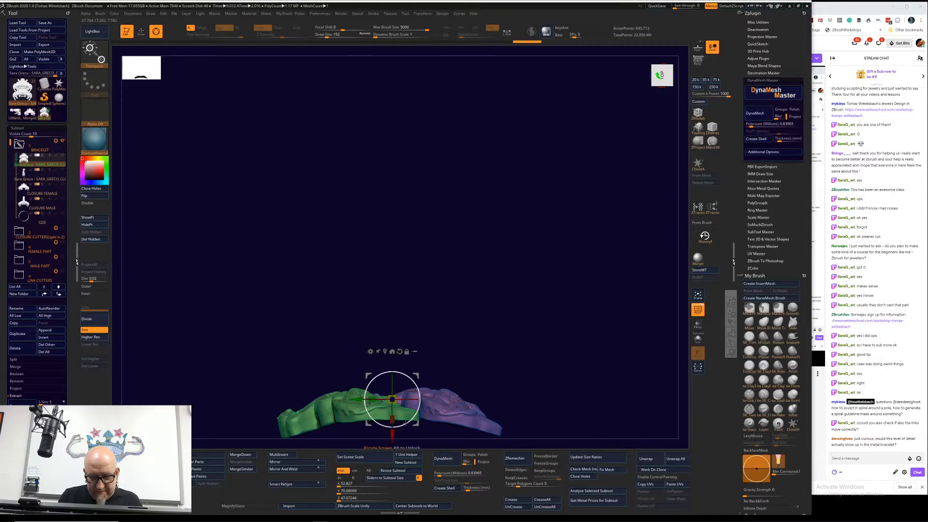
left_click_drag(406, 423, 392, 435)
left_click_drag(473, 375, 576, 289)
mouse_move(459, 364)
left_mouse_down()
mouse_move(463, 394)
mouse_move(461, 357)
left_mouse_up()
left_click(516, 317, "ctrl")
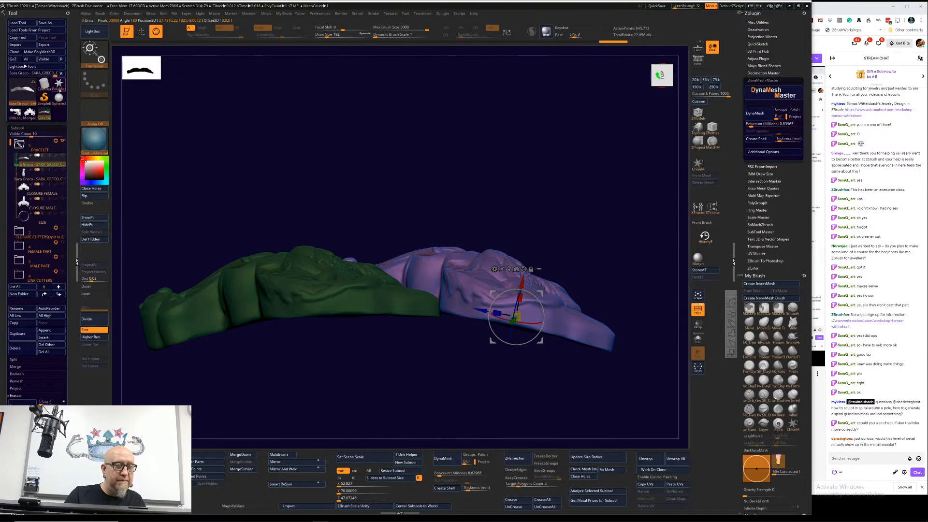
Step: Append the two-link subtool to a separate PolyMesh3D tool and delete the star subtool from it
left_click(59, 84)
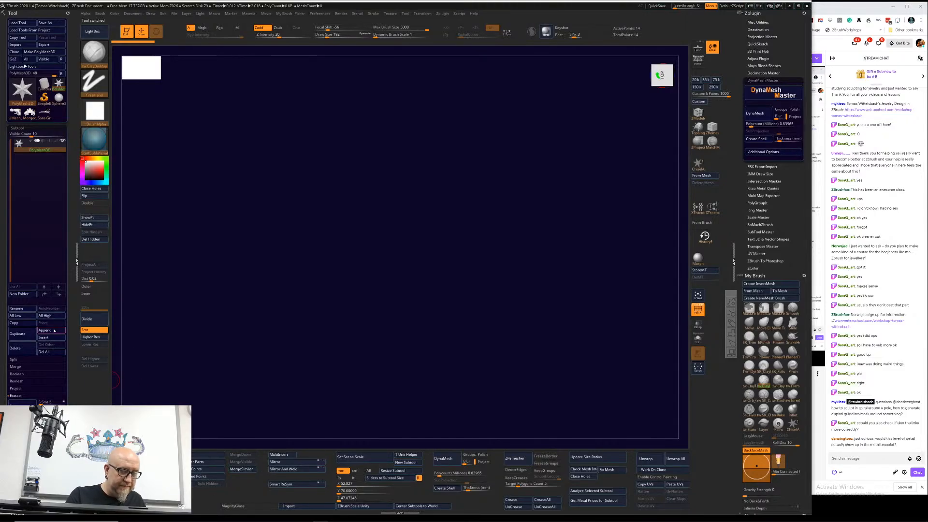
left_click(57, 331)
left_click(202, 342)
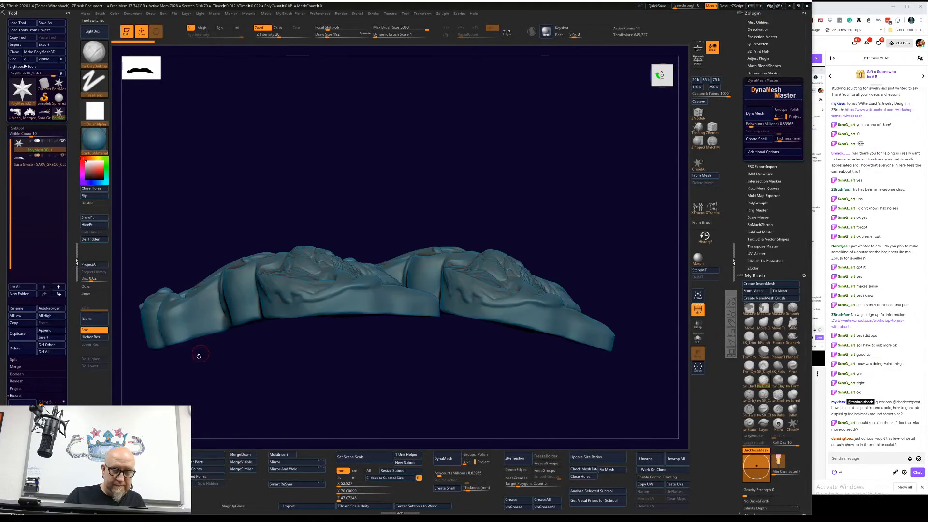
left_click(15, 348)
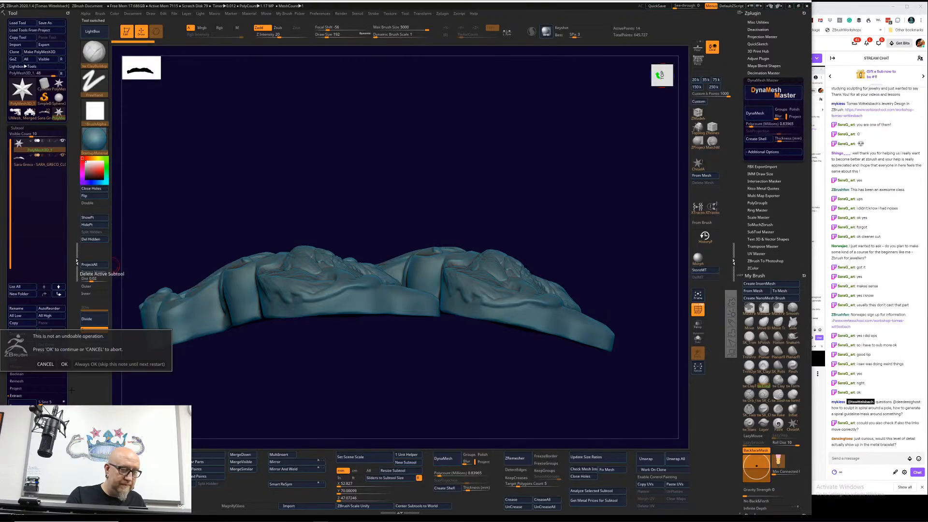
left_click(65, 364)
Step: Split the two joined links into separate subtools and view both from an angled side view
left_click_drag(421, 352, 427, 393)
left_click_drag(365, 427, 366, 353, "alt")
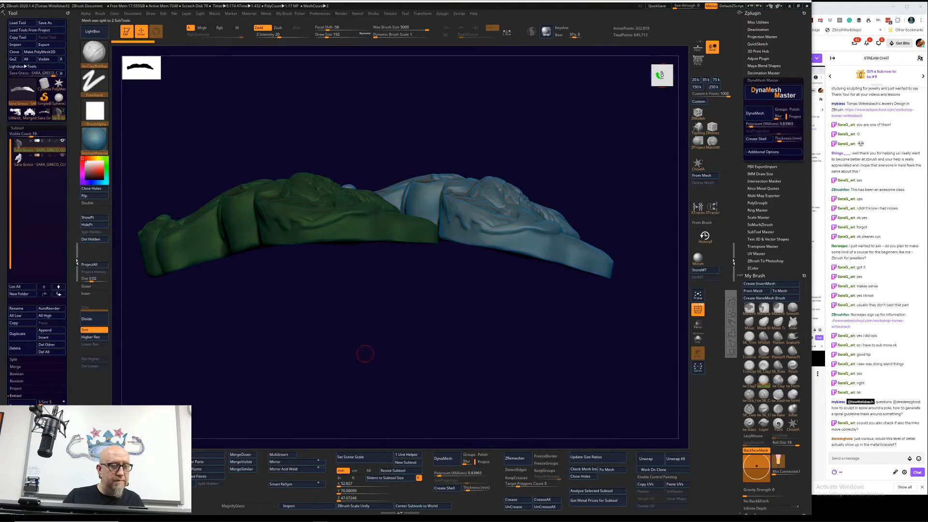
left_click_drag(321, 368, 344, 391)
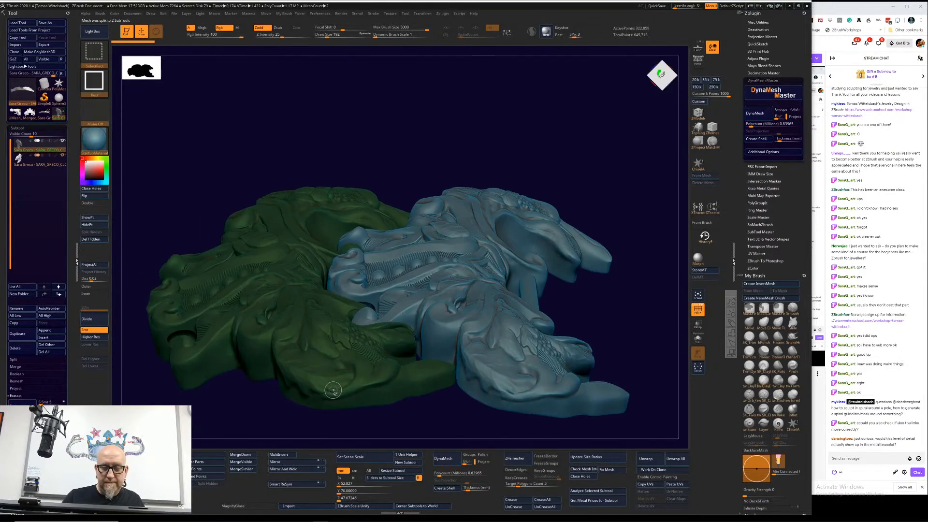
Step: Hide the second link, face the remaining link from the front and append a PolyMesh3D star as a new subtool
left_click(62, 155)
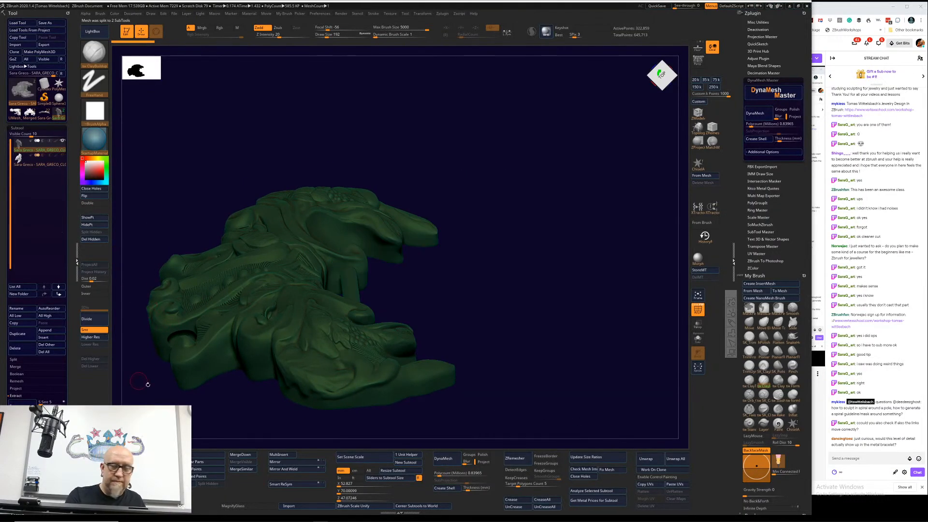
left_click_drag(148, 385, 164, 425)
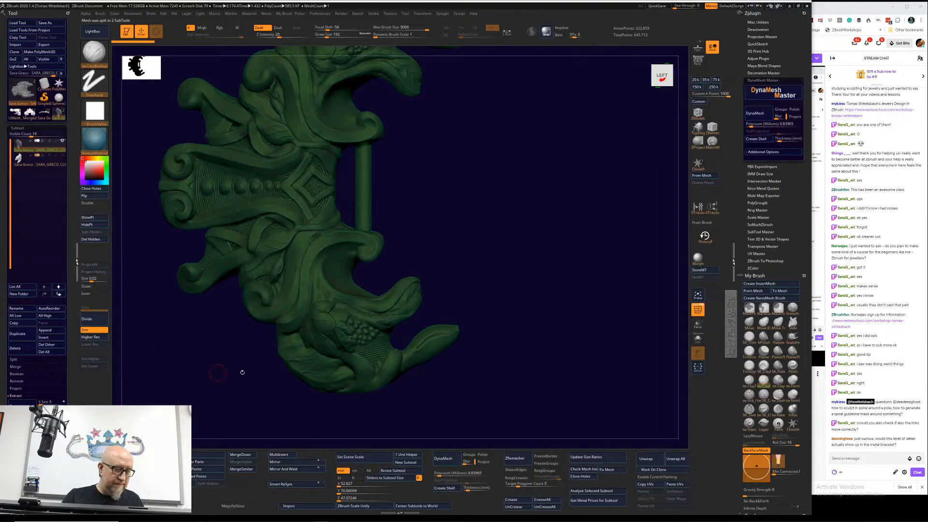
left_click_drag(515, 262, 526, 284, "alt")
left_click(55, 332)
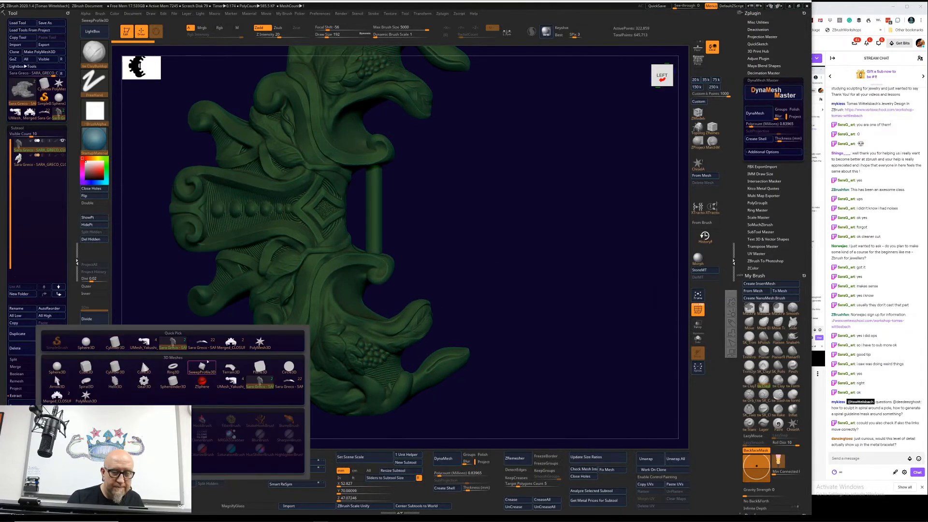
left_click(260, 342)
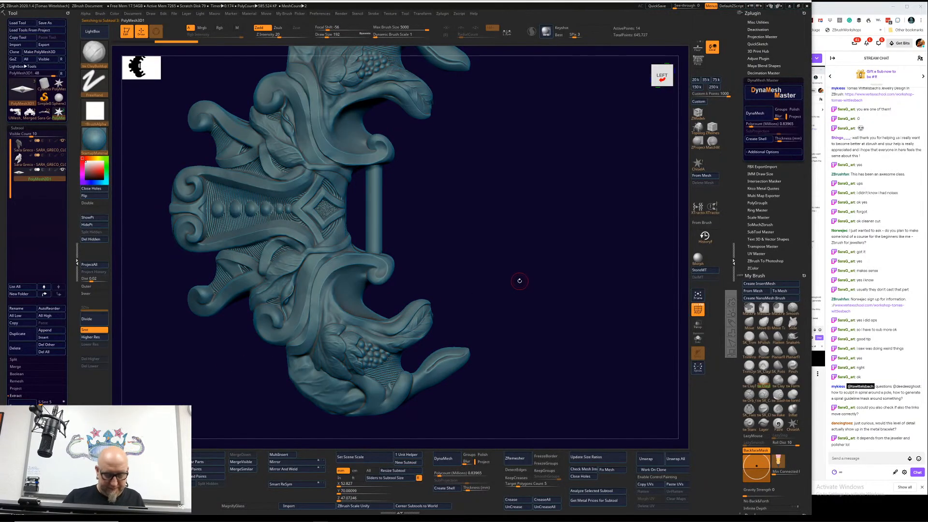
Step: Isolate the star subtool with the transform gizmo active and frame it in the front view
key("w")
left_click_drag(455, 207, 456, 295, "alt")
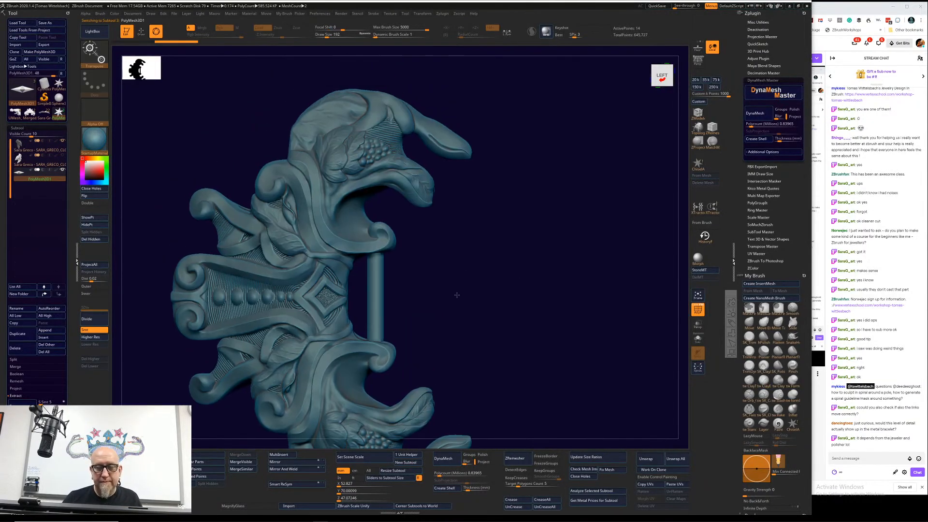
left_click(373, 297, "alt")
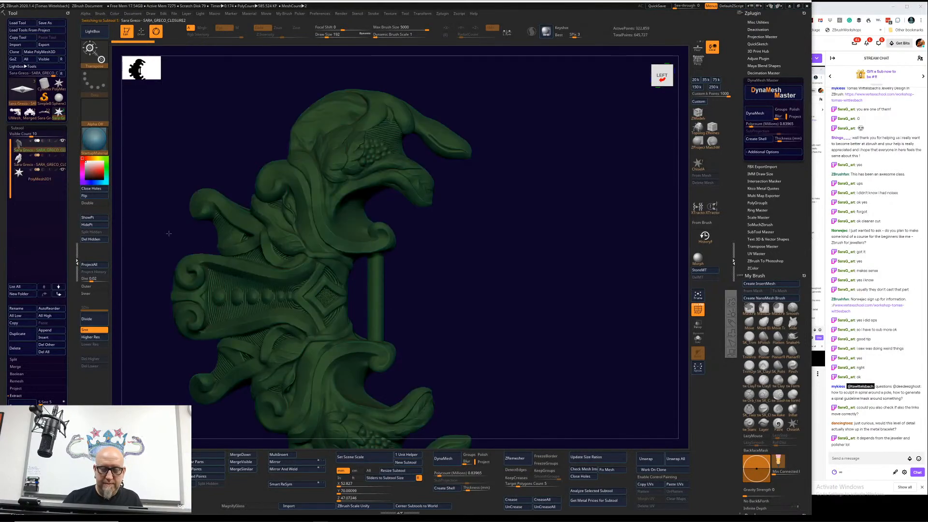
left_click(40, 175)
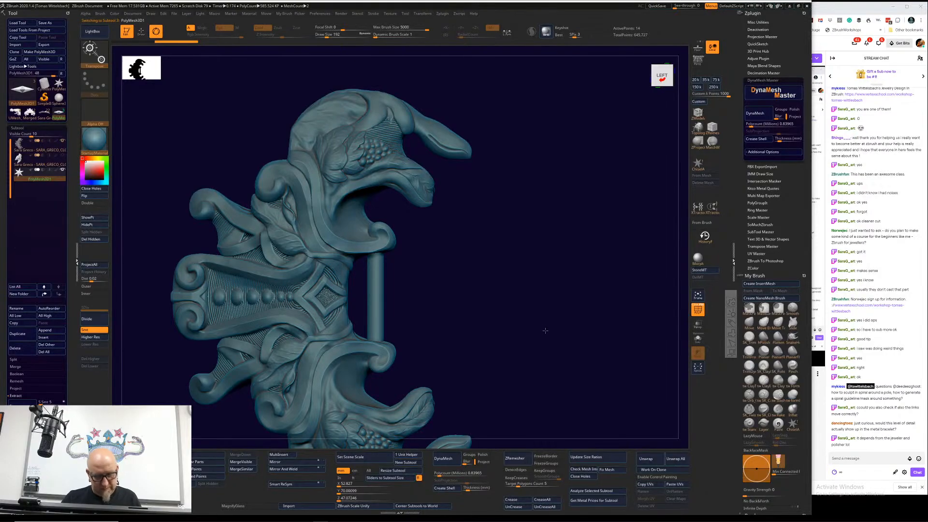
left_click(697, 297)
left_click_drag(587, 367, 499, 259, "alt")
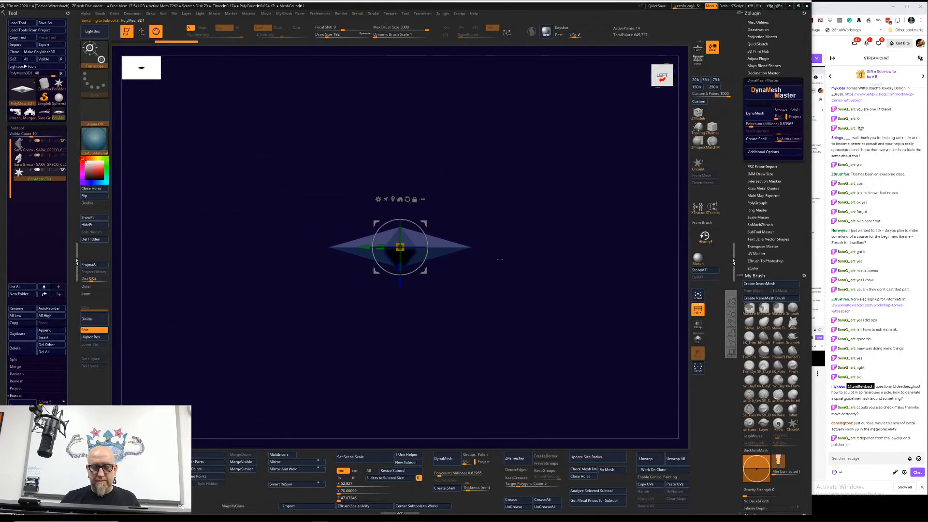
Step: Replace the star with a cylinder primitive, undo the extra subdivisions and return to the transform gizmo
left_click(378, 199)
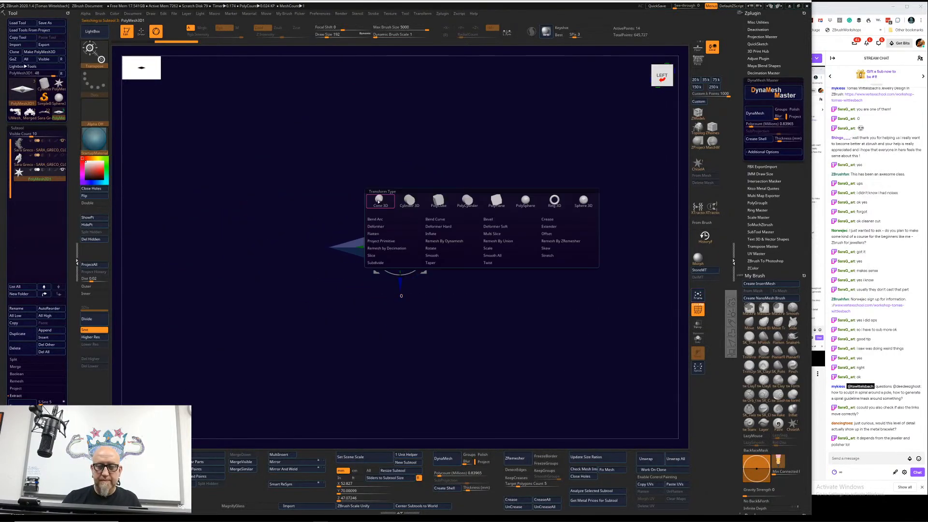
left_click(418, 218)
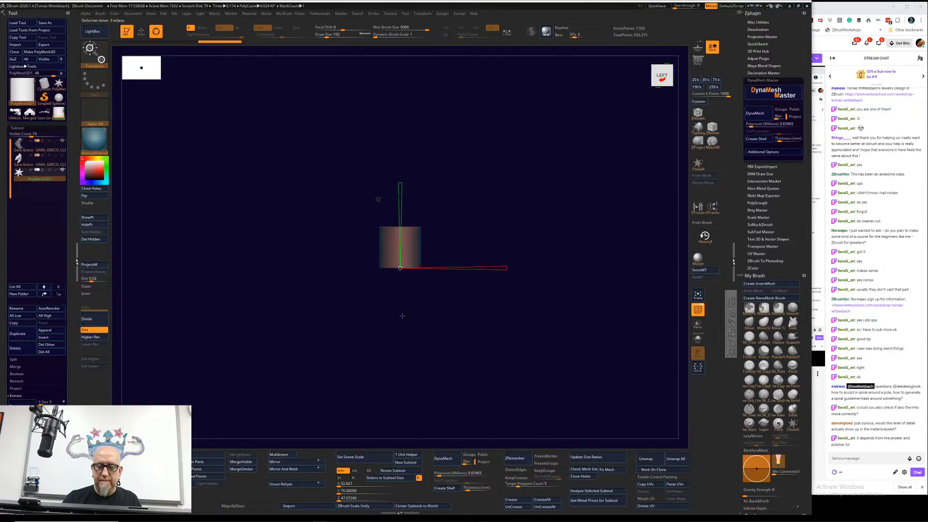
left_click_drag(400, 183, 388, 5)
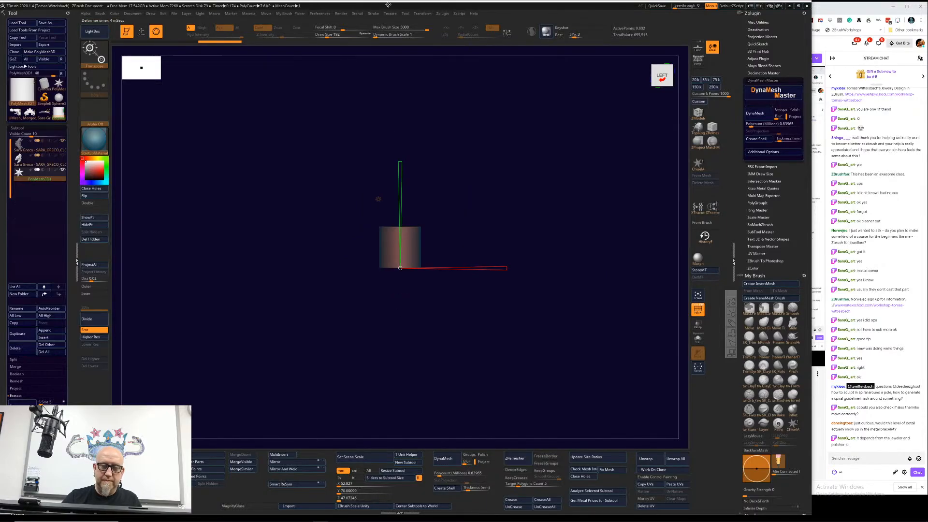
key("ctrl+z")
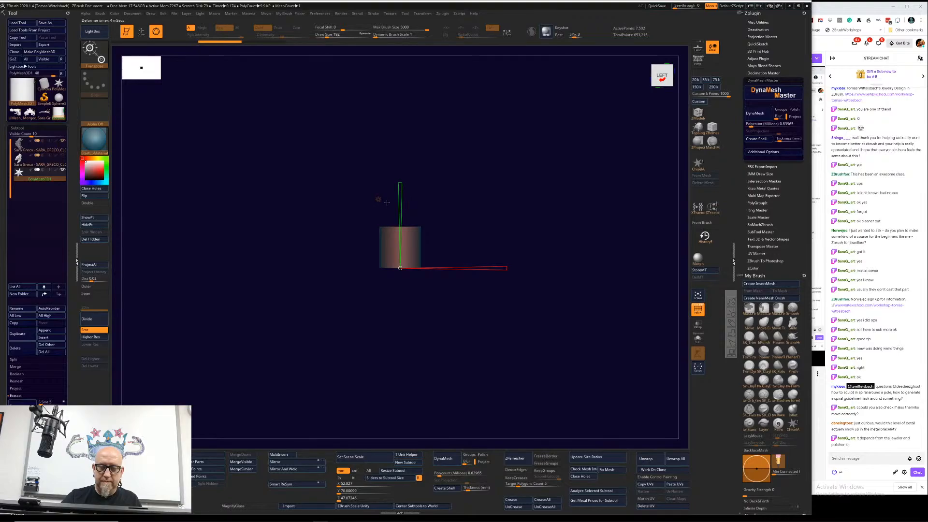
left_click(385, 206)
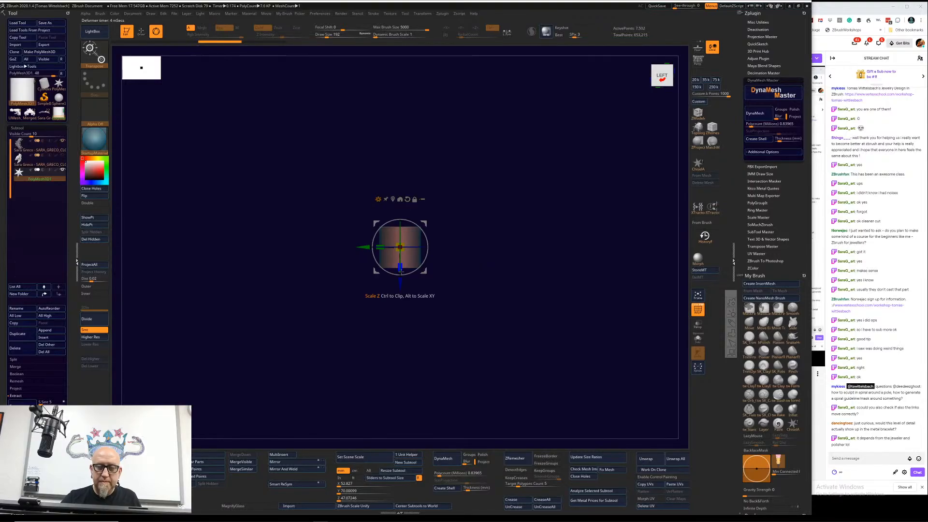
Step: Stretch the cylinder vertically into a long thin rod and position it beside the left edge of the green link
left_click_drag(400, 269, 394, 396)
left_click_drag(400, 267, 403, 394)
left_click_drag(522, 355, 312, 315, "alt")
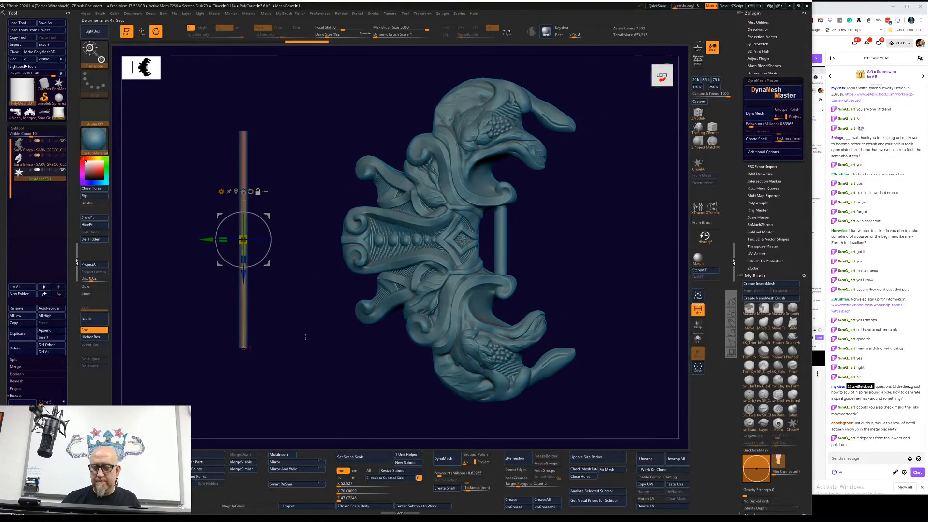
Step: Select the rod subtool and show the second link again beside the first one
left_click(446, 363, "alt")
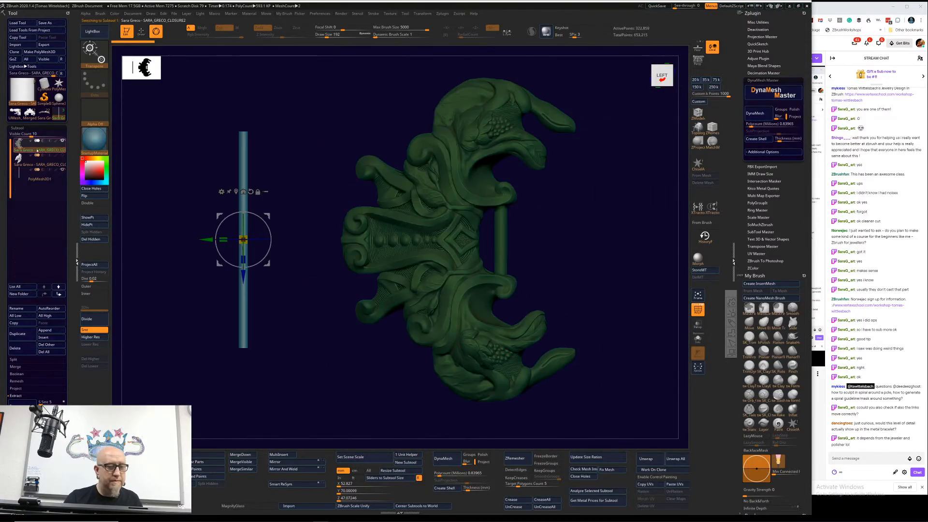
mouse_move(51, 159)
left_click(64, 172)
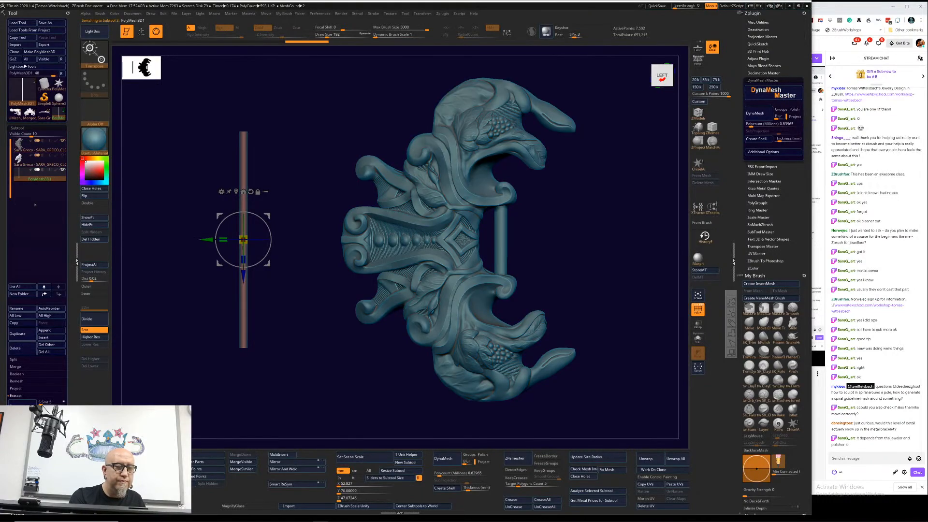
left_click(64, 156)
mouse_move(279, 271)
left_mouse_down("alt")
mouse_move(300, 272)
mouse_move(276, 259)
left_mouse_up("alt")
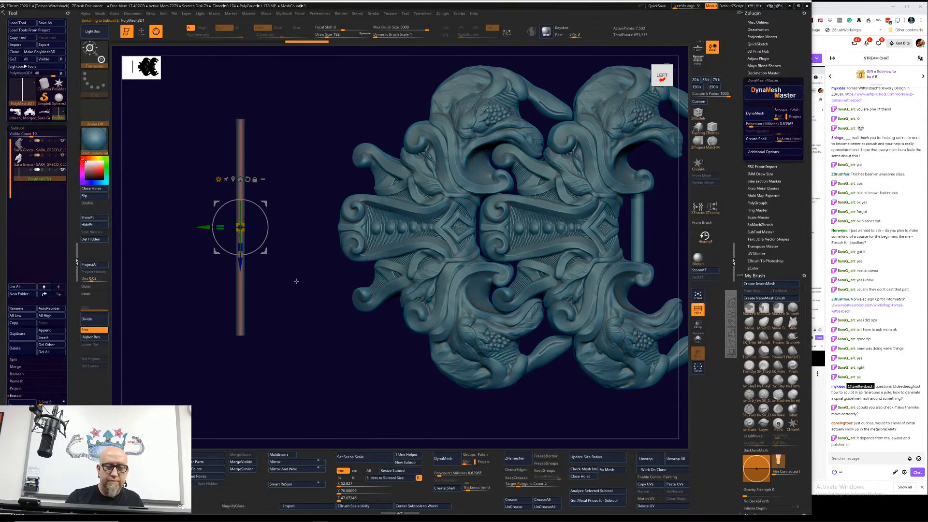
Step: Select the green link, reset its gizmo orientation and center the gizmo on that link
left_click(445, 345, "alt")
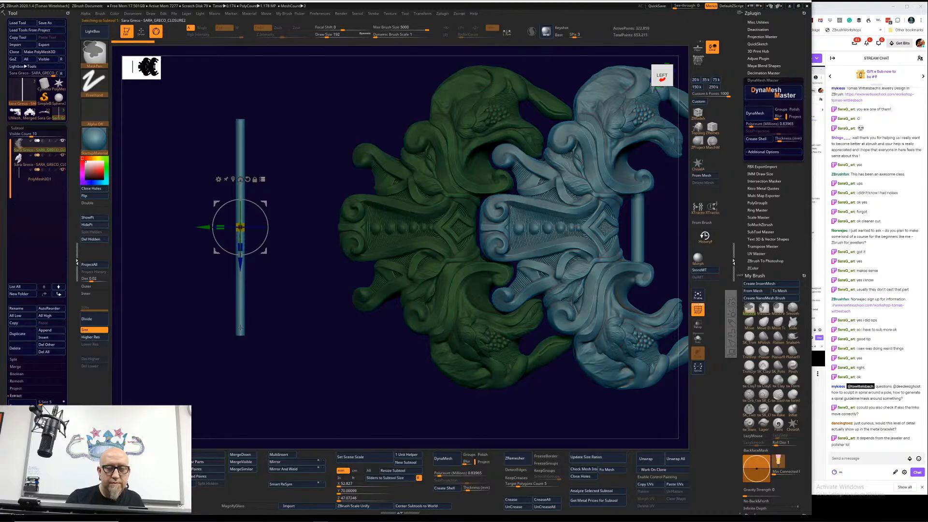
left_click(630, 386)
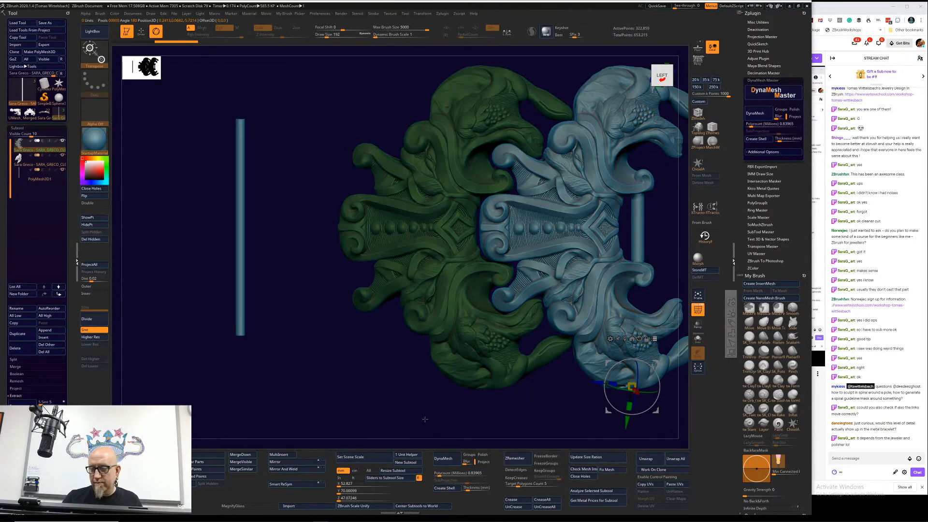
left_click(240, 333, "ctrl")
left_click(240, 330, "ctrl+shift")
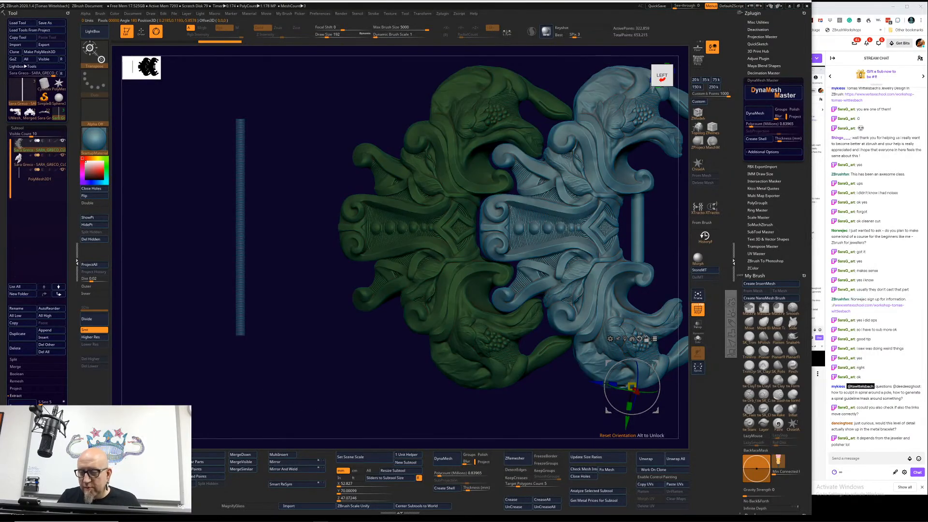
left_click(639, 338)
left_click(625, 339)
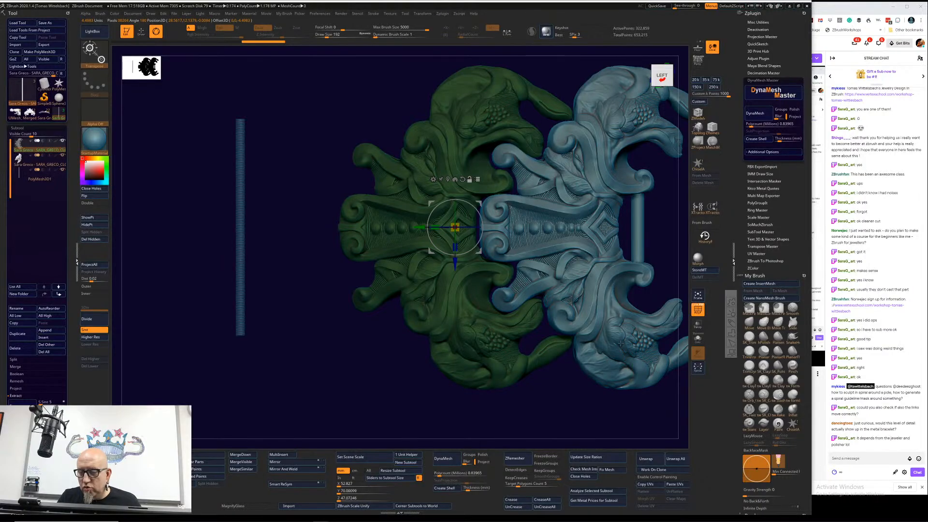
Step: Undo the trial sideways move of the green link, set the gizmo on its lower part and clear the link's mask
left_click_drag(422, 229, 372, 229)
key("ctrl+z")
left_click(463, 325)
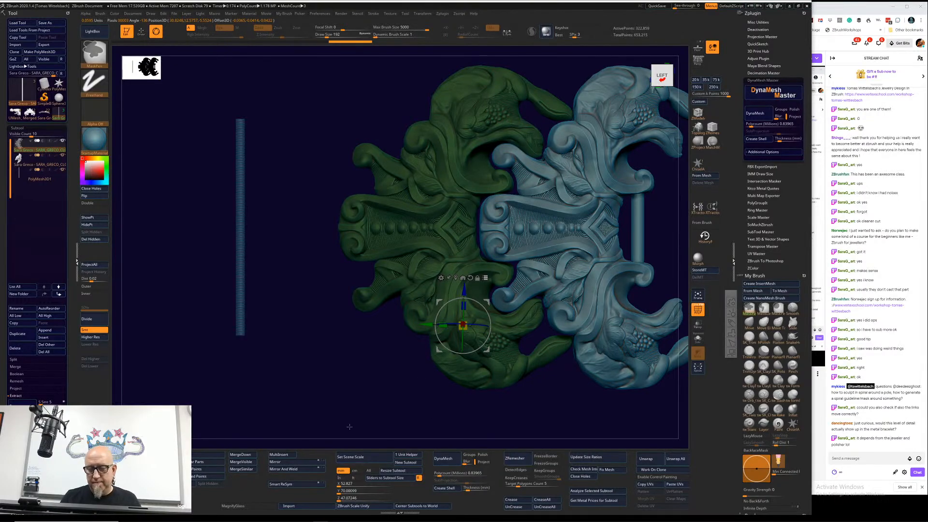
mouse_move(534, 410)
left_mouse_down("ctrl")
mouse_move(348, 280)
mouse_move(632, 68)
mouse_move(603, 54)
left_mouse_up("ctrl")
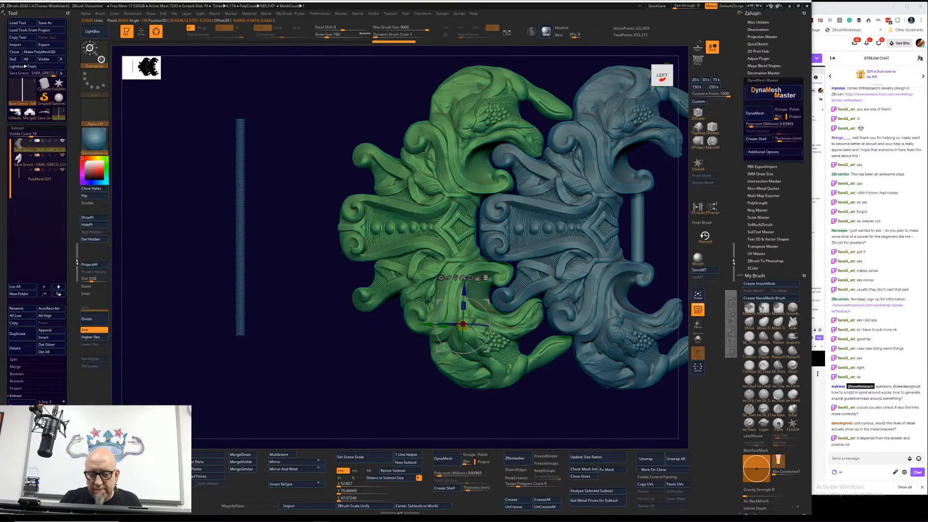
Step: Move both links together sideways until the green link's hinge overlaps the vertical rod
left_click(470, 278)
left_click_drag(425, 326, 386, 335)
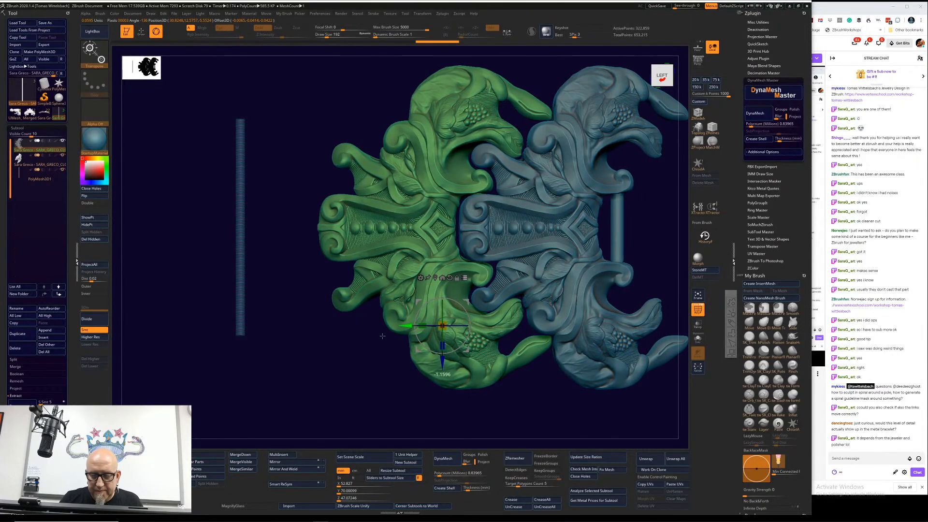
left_click_drag(382, 336, 189, 363)
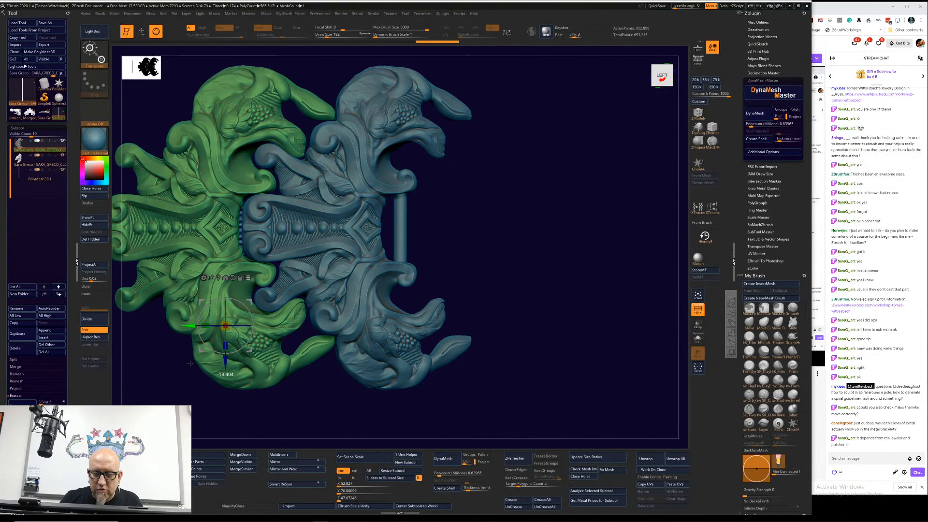
left_click_drag(190, 363, 165, 380)
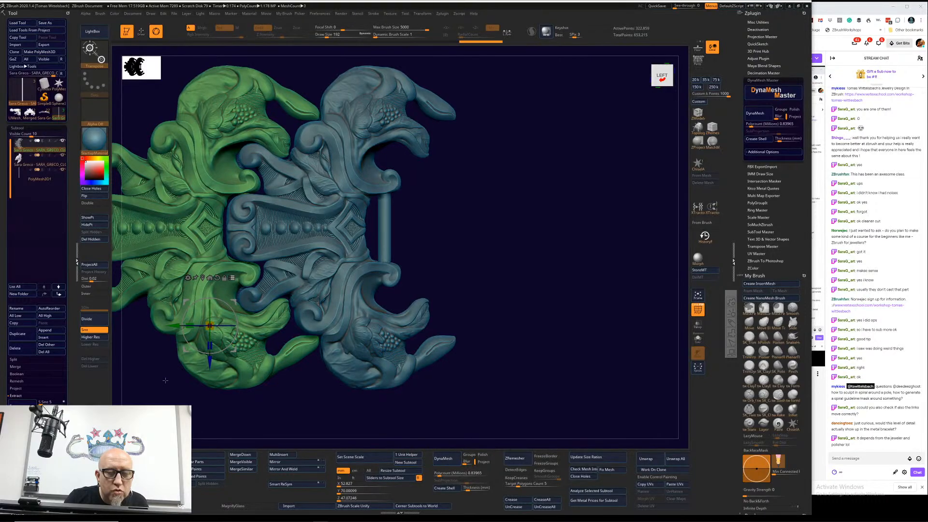
Step: Fine-tune the links' sideways position in small moves, hiding the second link to check the green hinge against the rod
left_click(62, 155)
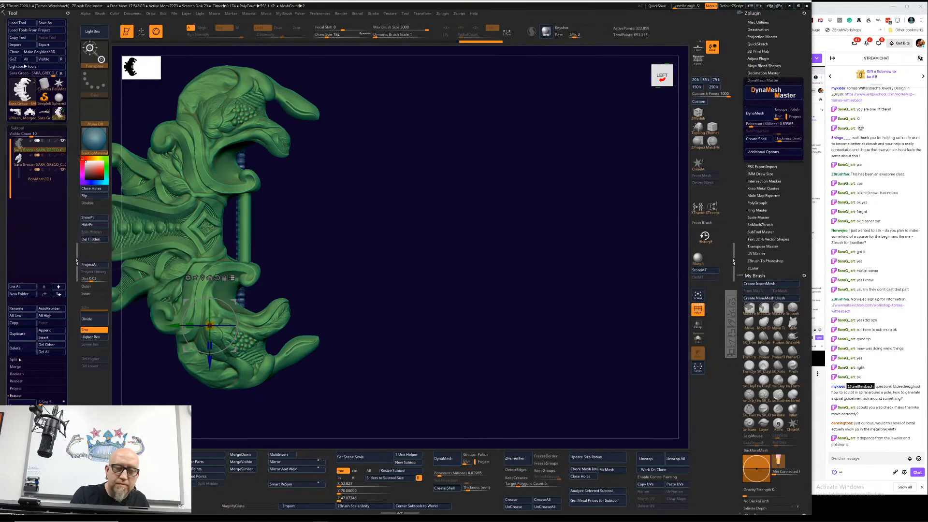
left_click(62, 156)
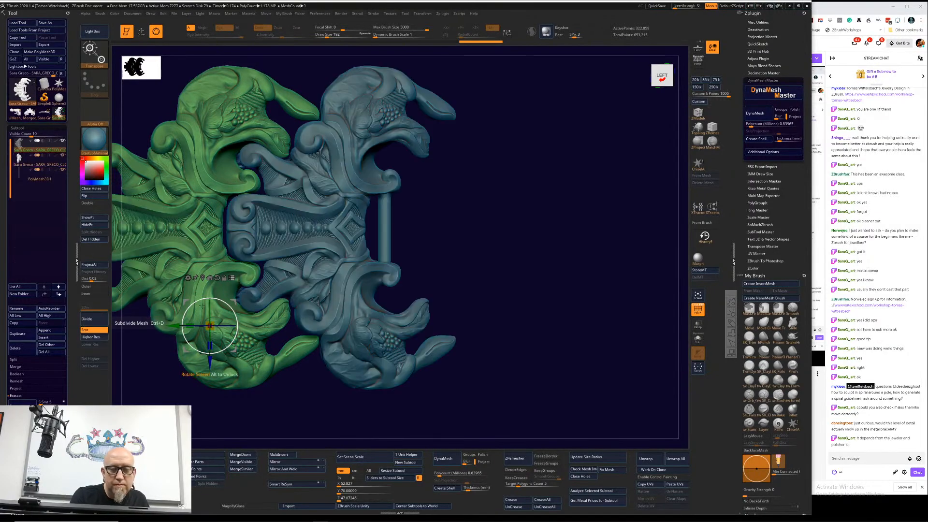
left_click_drag(173, 325, 172, 326)
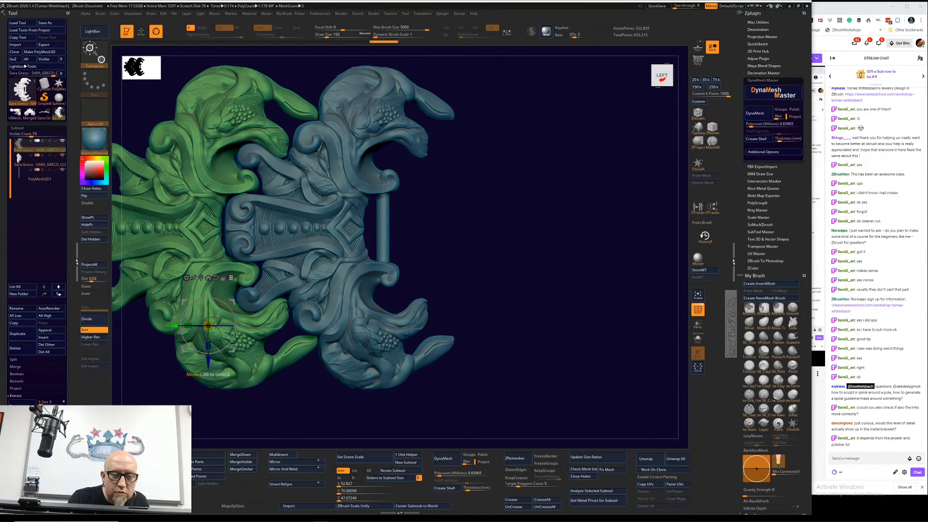
left_click(62, 155)
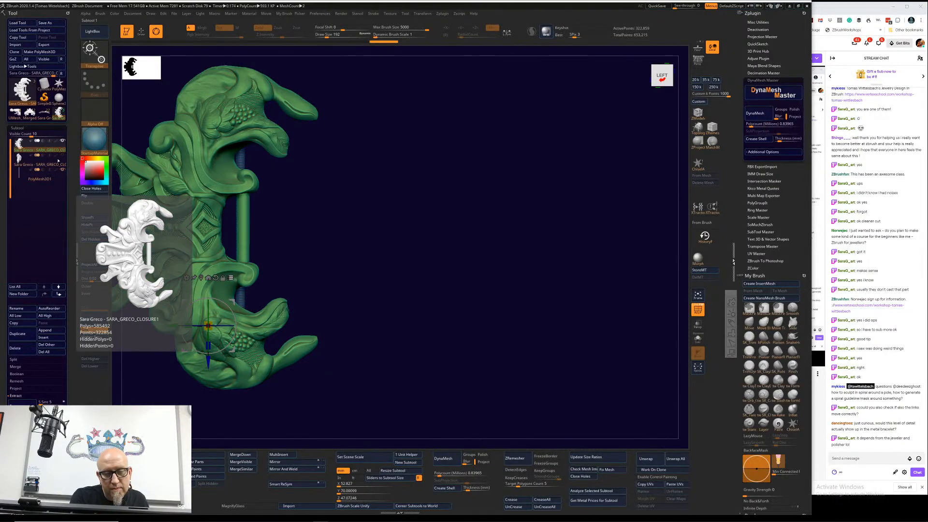
left_click(62, 155)
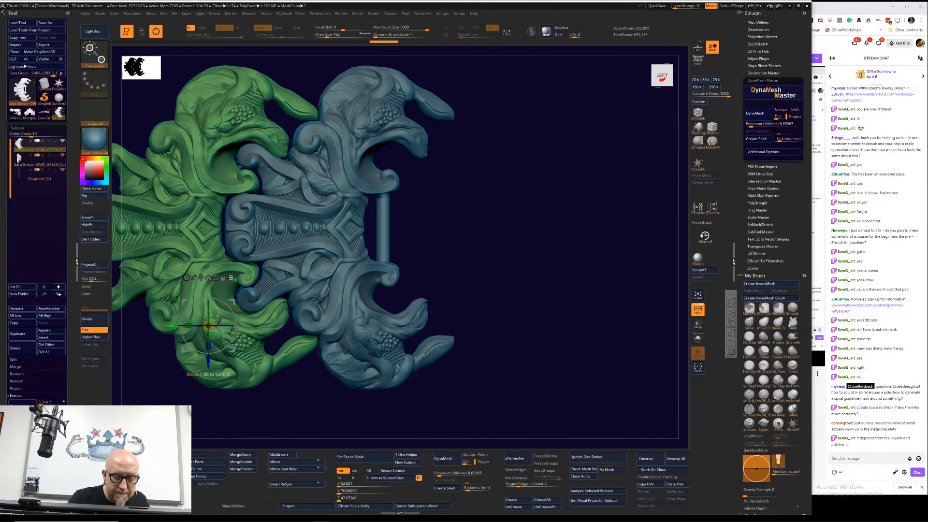
left_click_drag(173, 325, 169, 325)
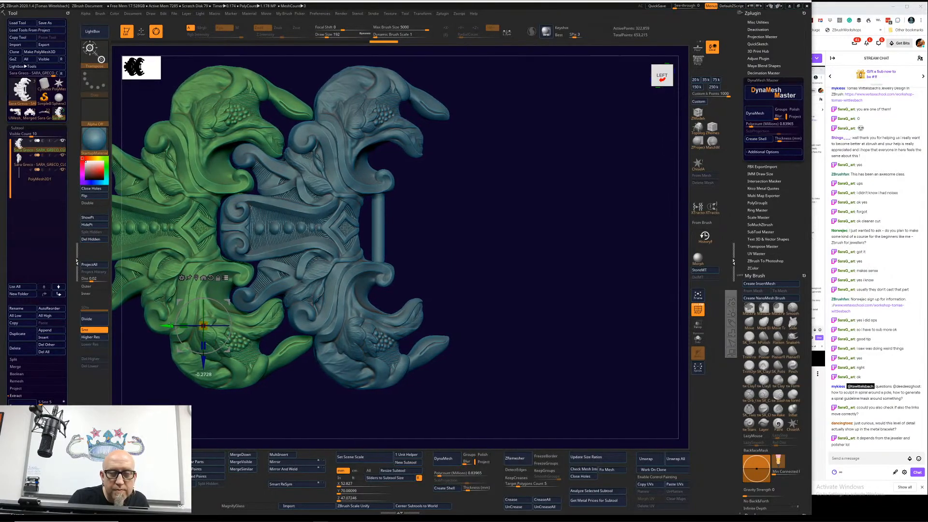
left_click(63, 155)
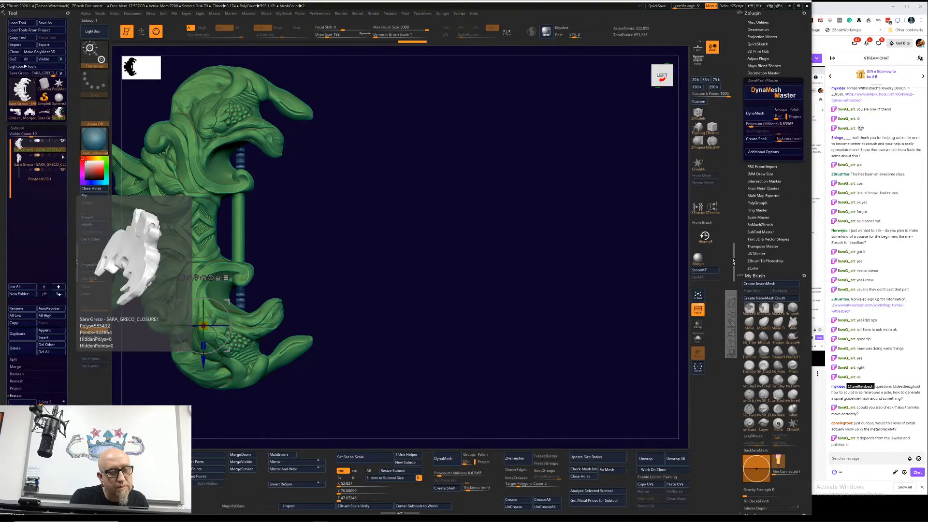
left_click(63, 155)
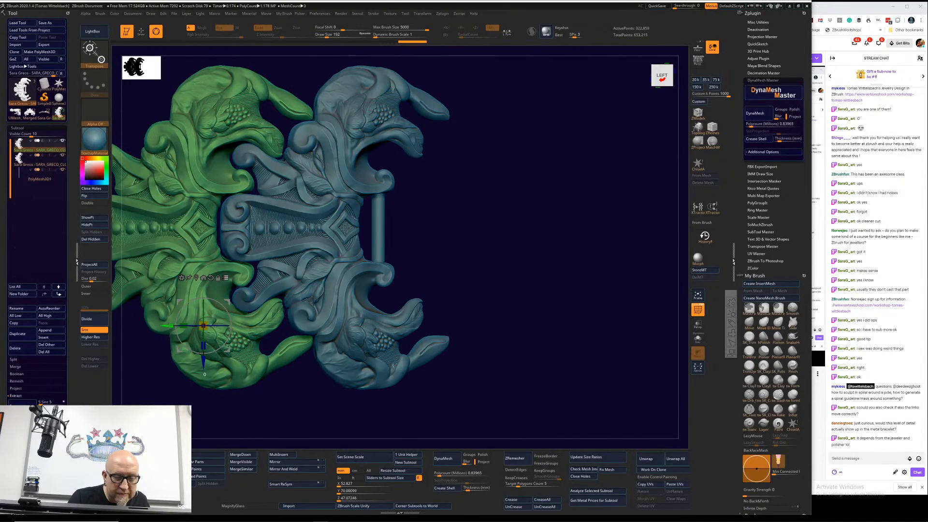
mouse_move(63, 171)
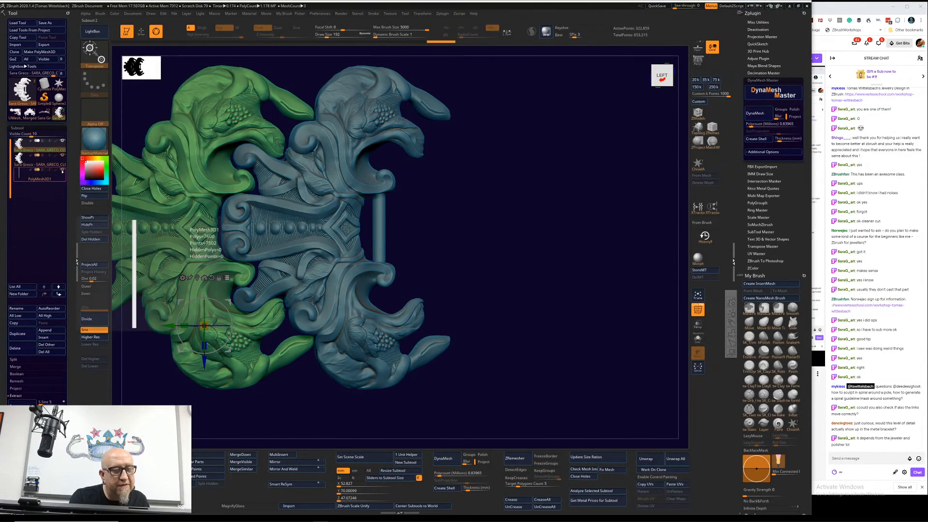
left_click(61, 157)
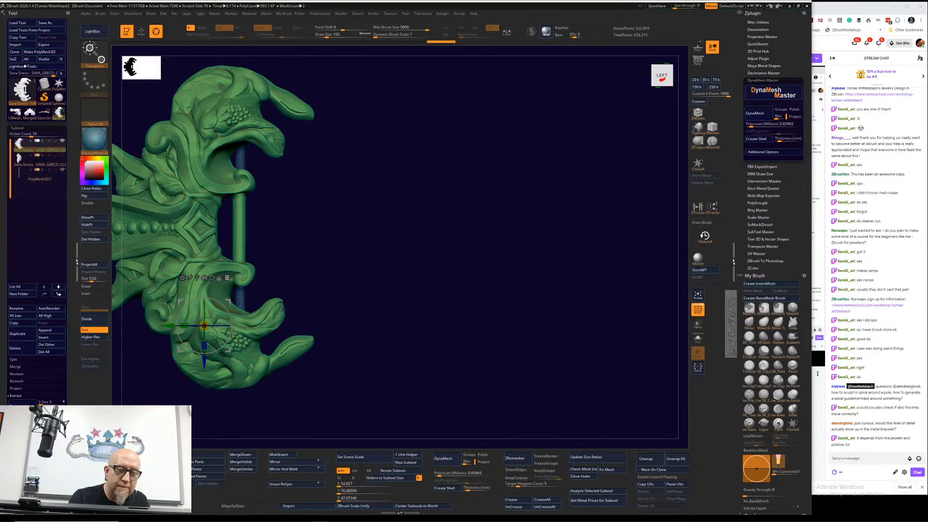
Step: Select the rod, enlarge it slightly and move it in depth and sideways into the link's hinge
left_click(47, 179)
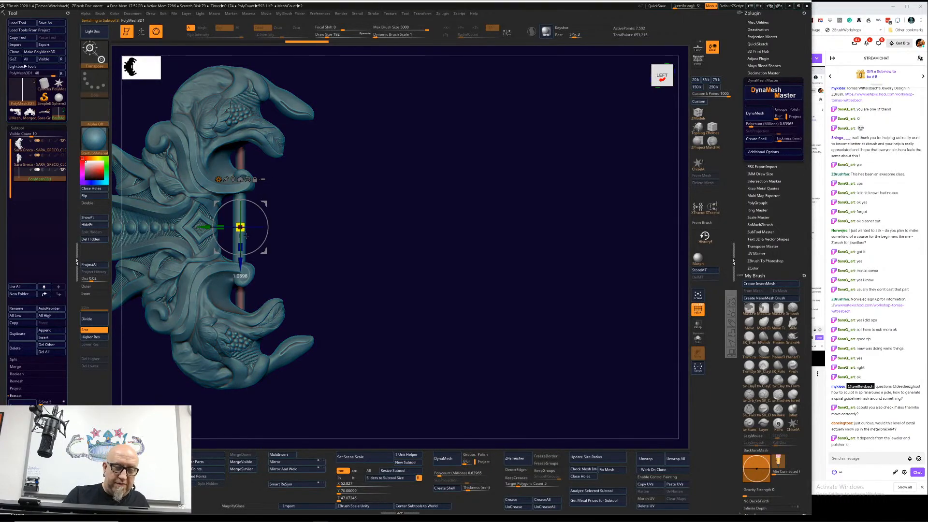
left_click_drag(261, 253, 269, 262)
left_click_drag(360, 218, 399, 269)
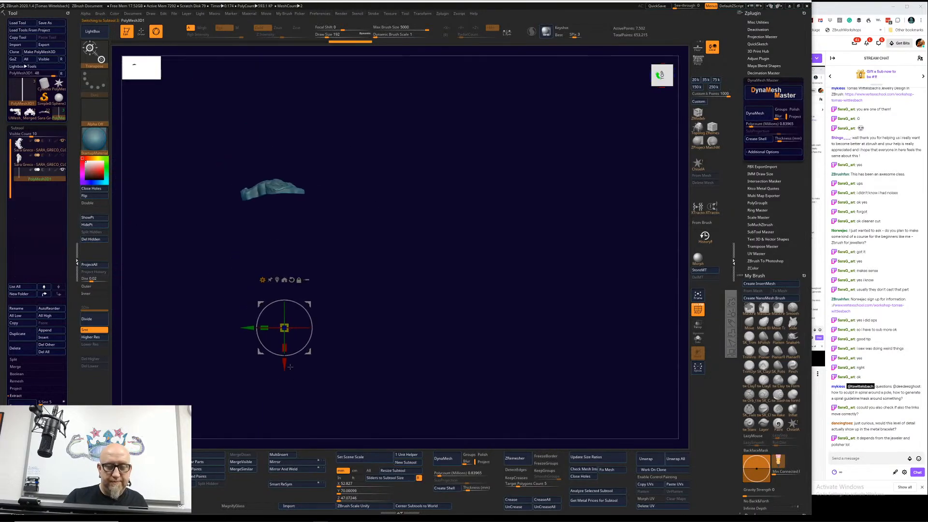
left_click_drag(286, 364, 301, 228)
left_click_drag(360, 211, 436, 234, "alt")
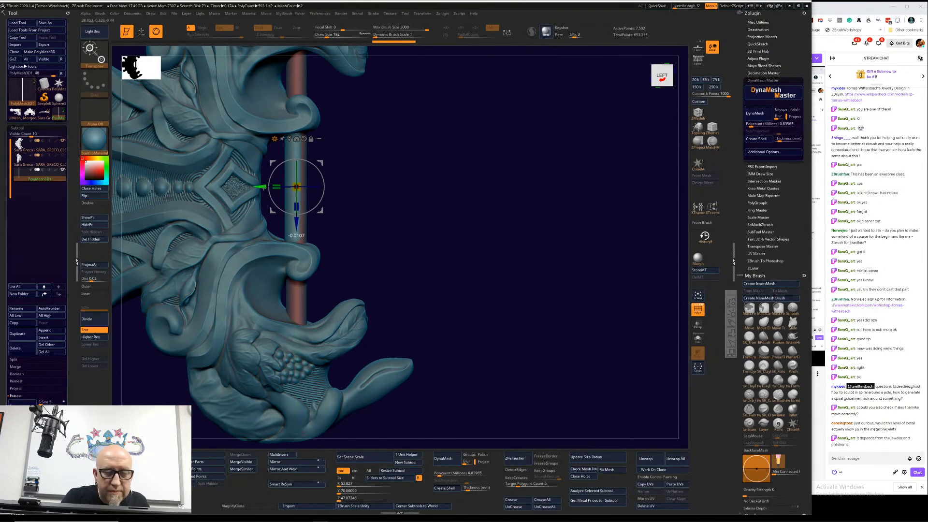
left_click_drag(263, 187, 262, 187)
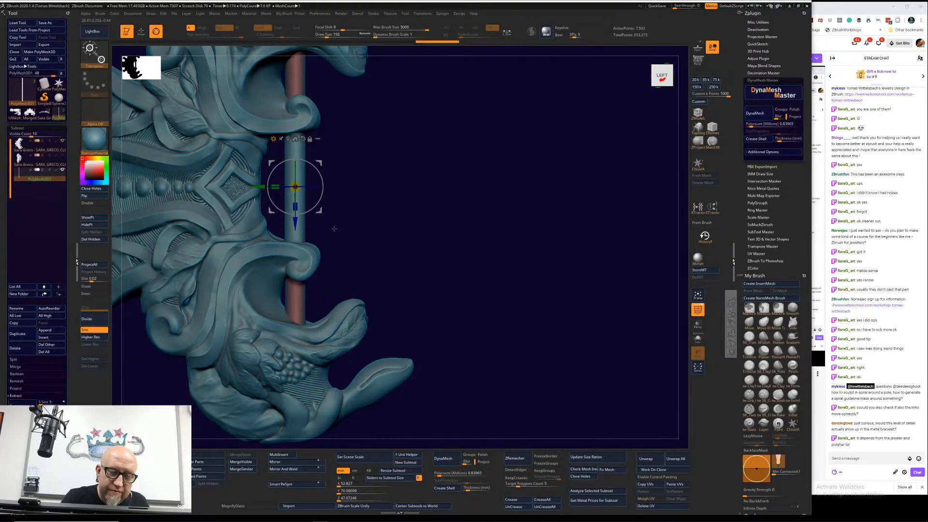
Step: Lengthen the rod so it extends beyond both ends of the link, and show the second link again
mouse_move(334, 229)
left_mouse_down()
mouse_move(365, 198)
mouse_move(309, 217)
left_mouse_up()
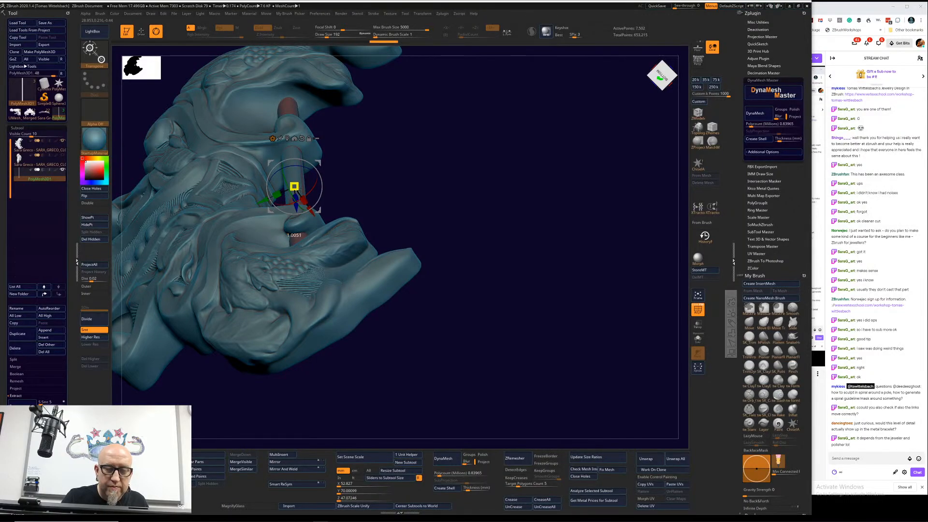
mouse_move(442, 232)
left_mouse_down()
mouse_move(456, 259)
mouse_move(449, 279)
mouse_move(445, 244)
left_mouse_up()
left_click_drag(295, 206, 296, 243)
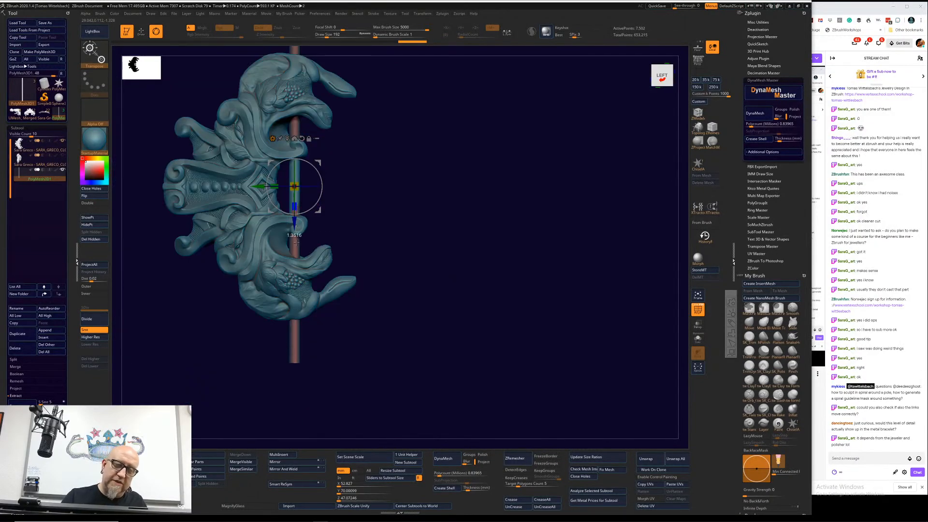
left_click_drag(408, 333, 503, 348)
left_click_drag(462, 295, 416, 305, "alt")
left_click(62, 155)
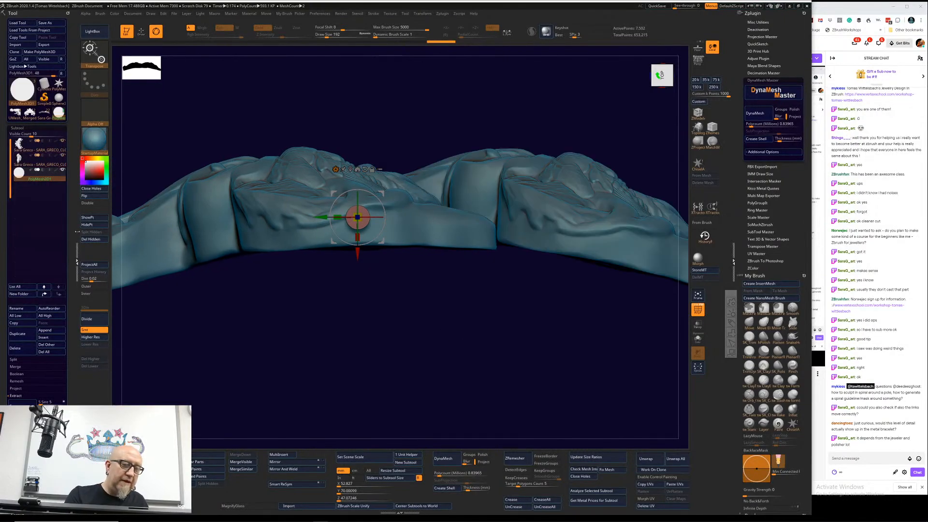
left_click_drag(433, 295, 465, 309)
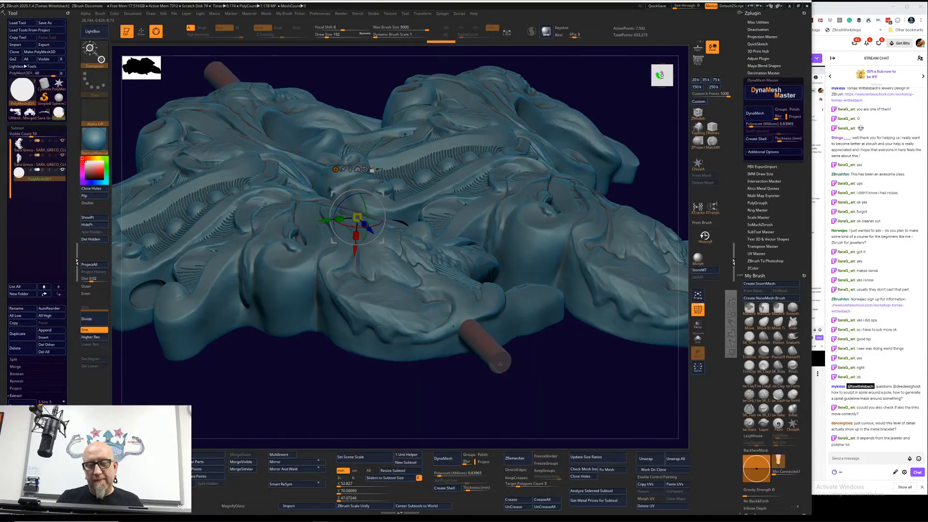
Step: Select the pierced link and flip its displayed faces to inspect how the rod runs through the hinge
left_click(382, 334, "alt")
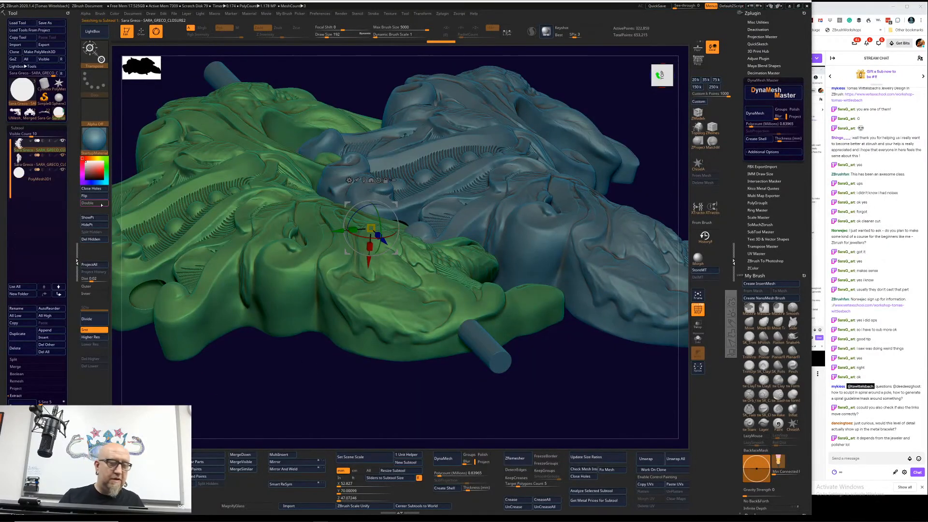
left_click(98, 196)
left_click_drag(357, 381, 400, 393)
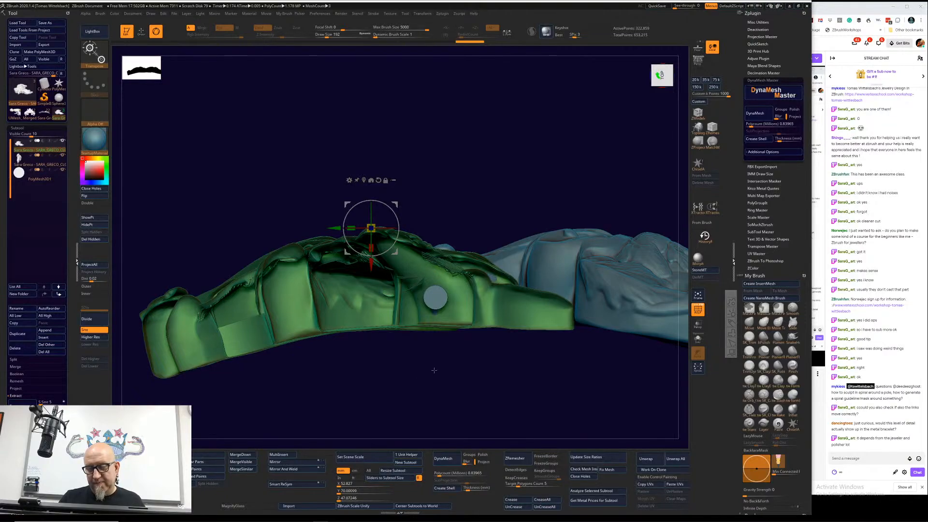
left_click_drag(415, 376, 407, 318)
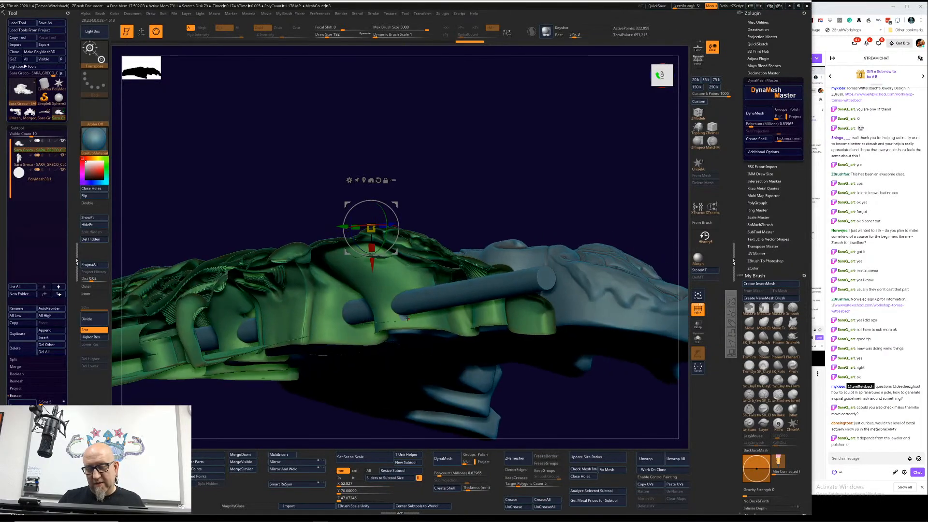
left_click_drag(367, 421, 471, 274)
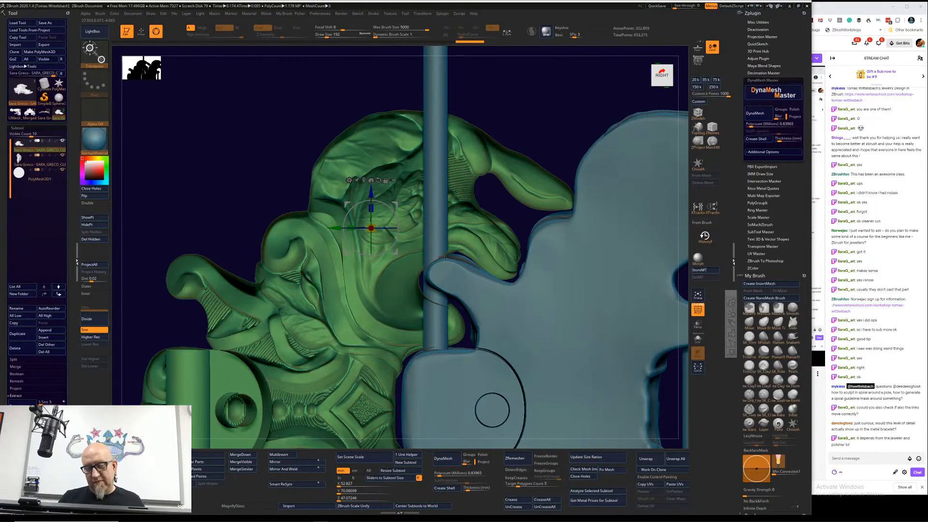
left_click_drag(560, 114, 509, 134)
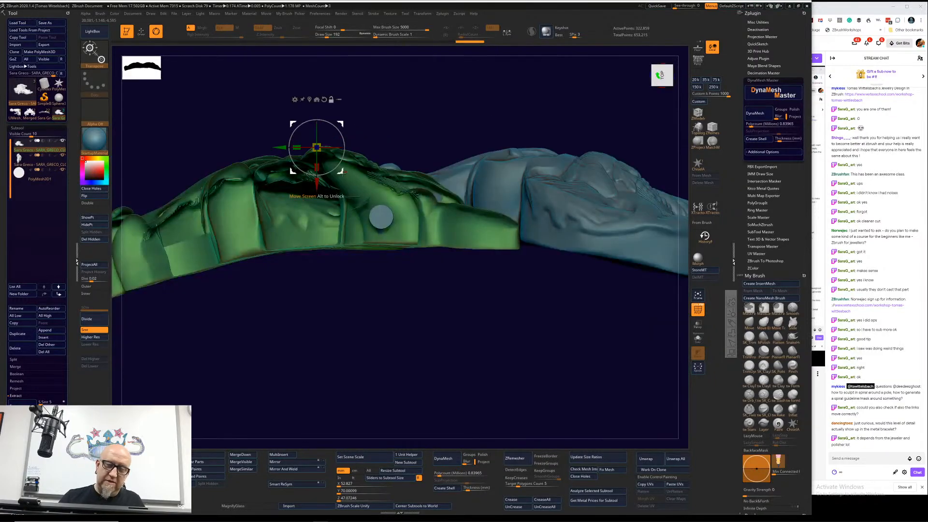
Step: Place the green link's gizmo at the center of the rod's round end as the rotation pivot
left_click_drag(341, 171, 411, 237, "alt")
left_click_drag(461, 323, 486, 344, "alt")
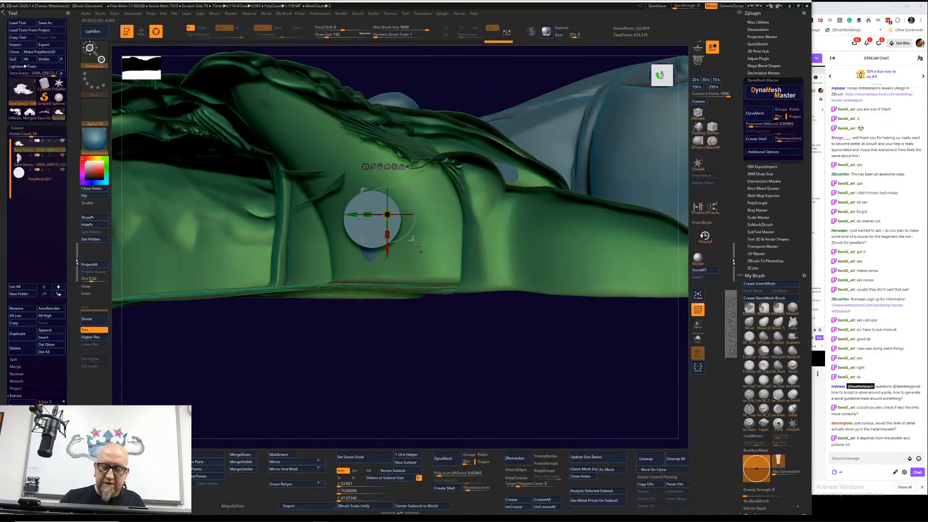
left_click_drag(411, 238, 397, 244, "alt")
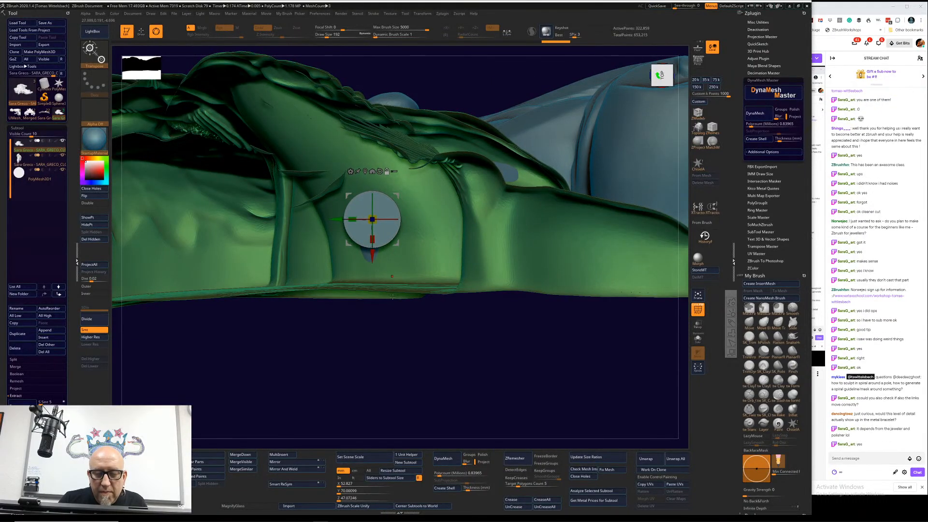
Step: Rotate the green link around the rod by about 12 degrees to test how the hinge moves
left_click_drag(408, 425, 386, 243)
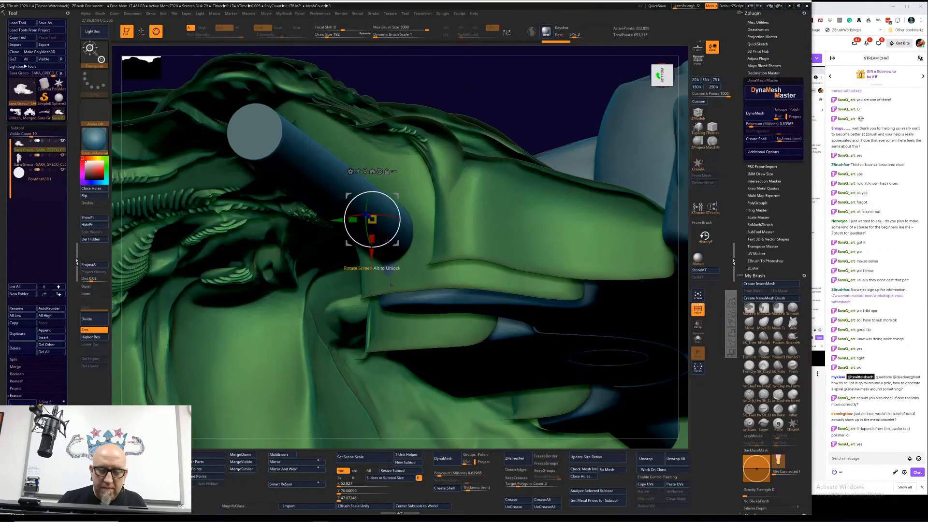
left_click_drag(535, 89, 538, 92)
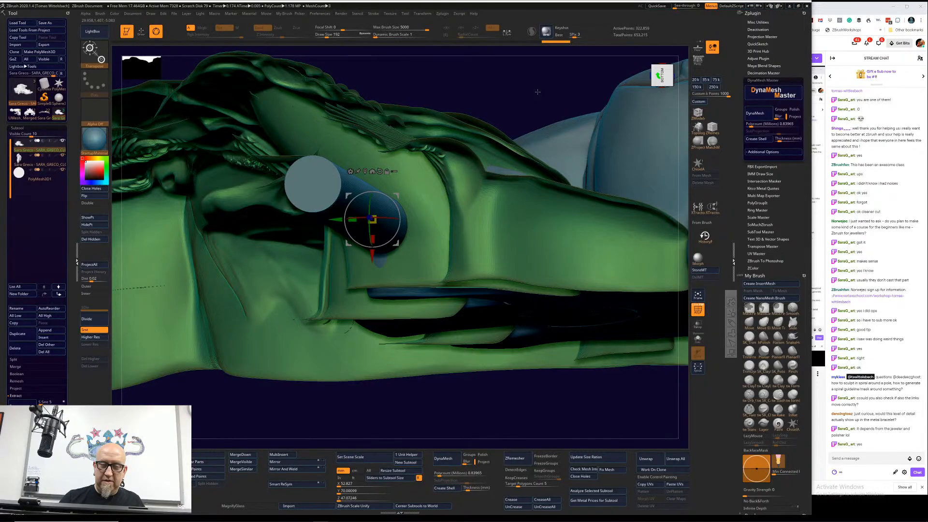
mouse_move(537, 92)
left_mouse_down()
mouse_move(550, 217)
mouse_move(389, 219)
mouse_move(594, 237)
left_mouse_up()
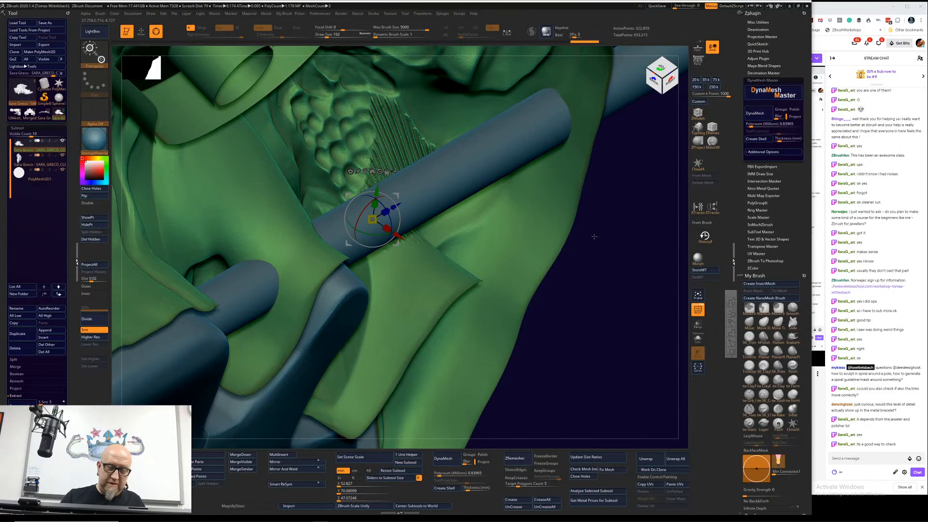
left_click_drag(594, 236, 367, 388)
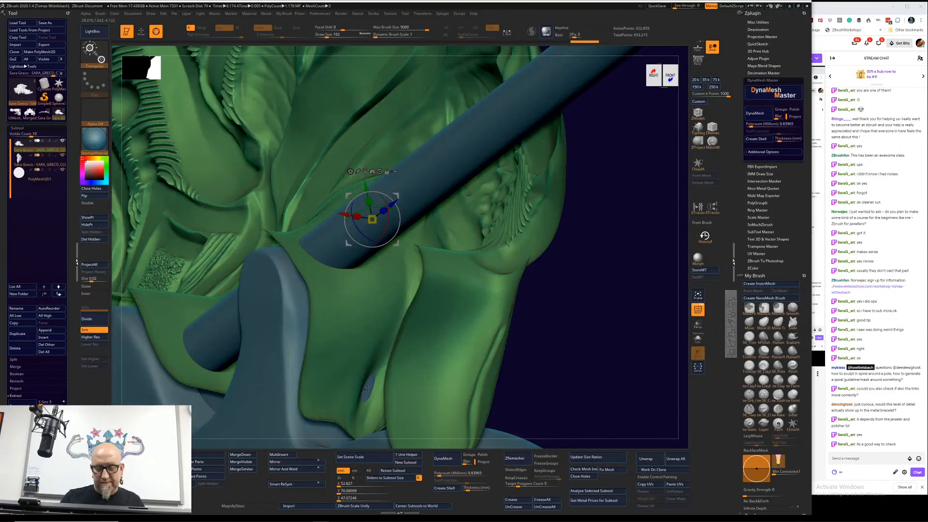
left_click_drag(364, 236, 357, 227)
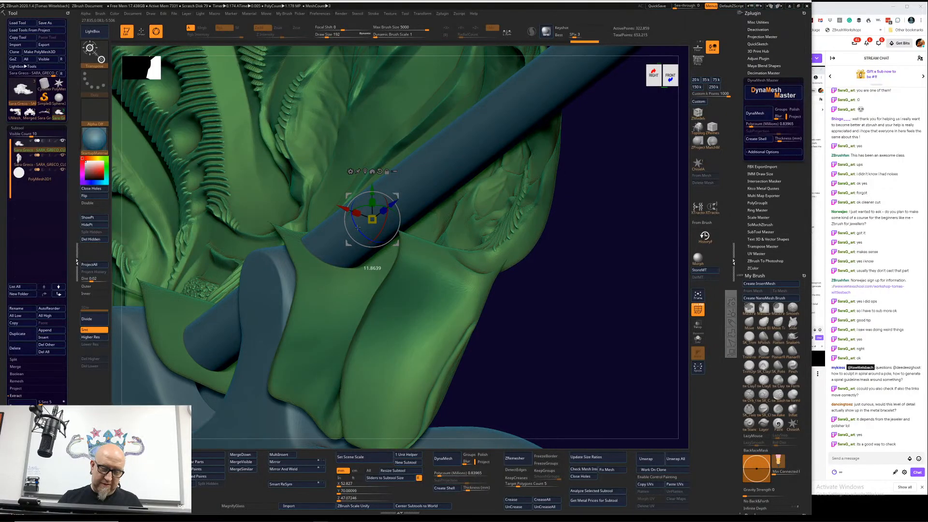
Step: Adjust the green link's rotation around the rod and examine the contact with the second link at the hinge
left_click_drag(628, 261, 521, 278)
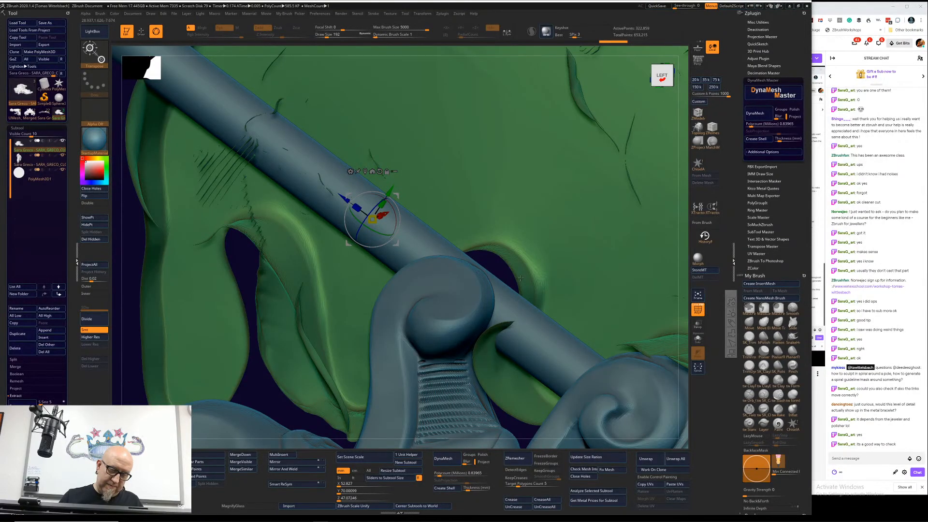
left_click_drag(520, 278, 182, 376)
left_click_drag(381, 246, 365, 248)
left_click_drag(575, 251, 535, 387)
left_click_drag(451, 271, 501, 357, "alt")
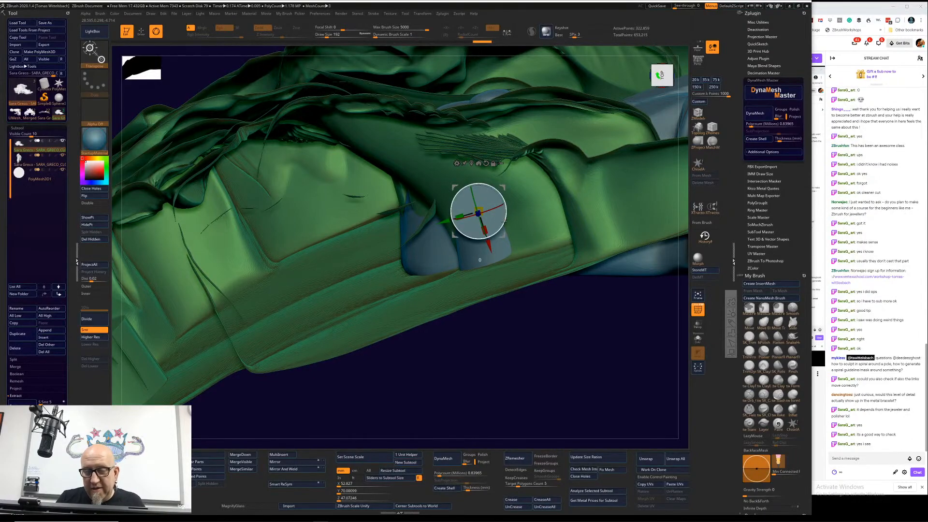
Step: Undo the green link's test rotations around the rod and view the hinge from the back of the links
left_click_drag(503, 221, 493, 241)
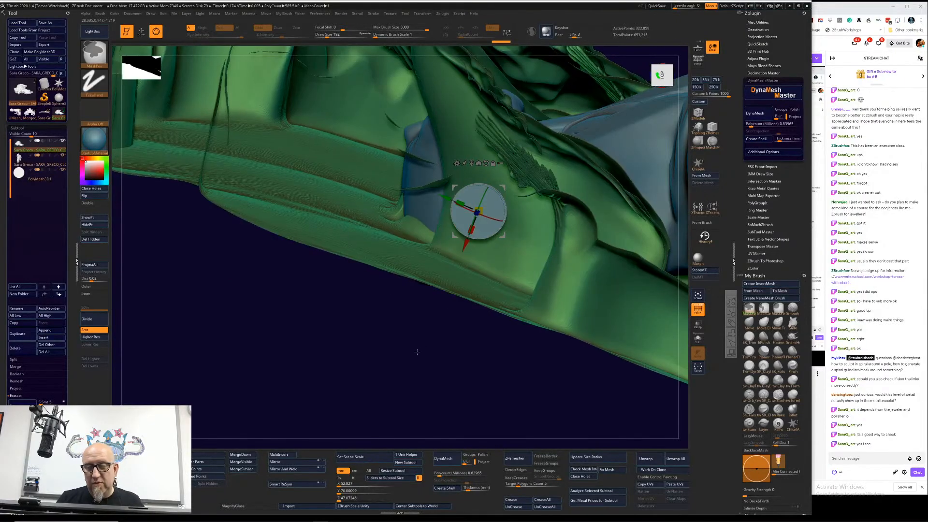
key("ctrl+z")
mouse_move(433, 349)
left_mouse_down()
mouse_move(445, 361)
mouse_move(450, 410)
left_mouse_up()
left_click_drag(645, 424, 577, 329, "alt")
key("ctrl+z")
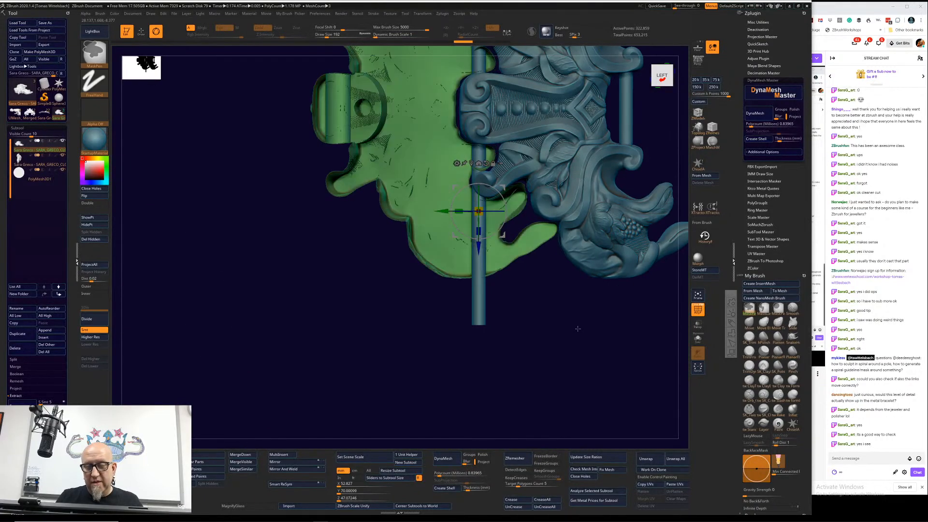
Step: Rotate the green link around the rod again to test how it swings at the hinge
left_click_drag(538, 358, 541, 338, "alt")
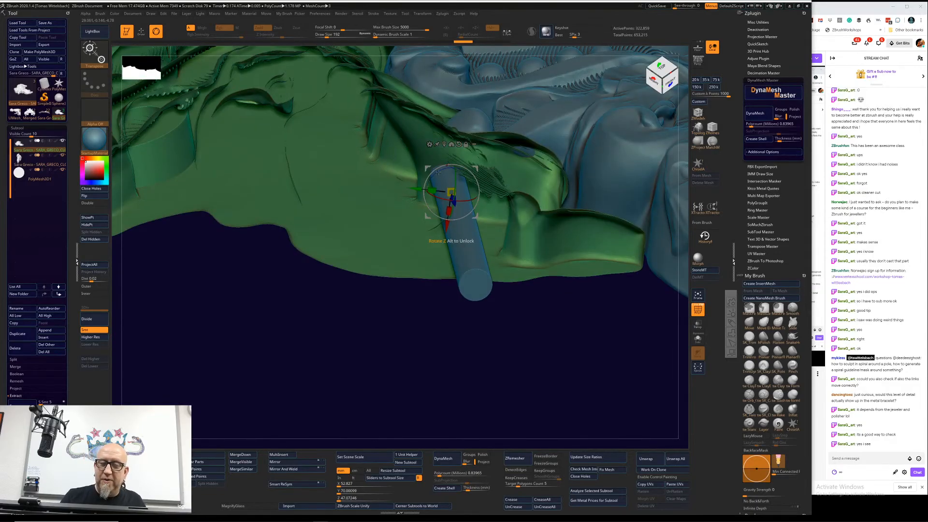
left_click_drag(438, 171, 431, 178)
left_click_drag(372, 360, 414, 349)
left_click_drag(431, 208, 436, 217)
Step: Fine-tune the green link's rotation in the side view and examine the underside of the hinge for intersections with the second link
mouse_move(466, 382)
left_mouse_down()
mouse_move(454, 401)
mouse_move(461, 381)
left_mouse_up()
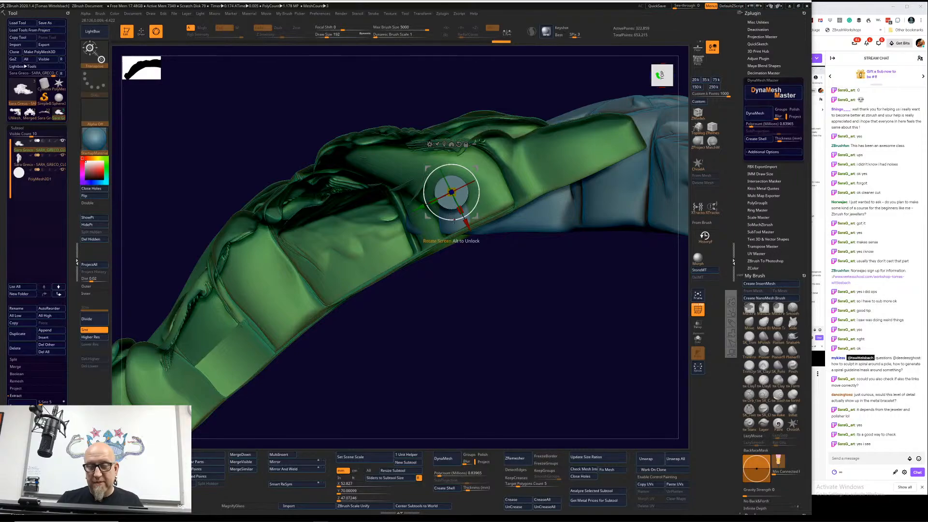
left_click_drag(453, 221, 447, 220)
left_click_drag(456, 333, 324, 273)
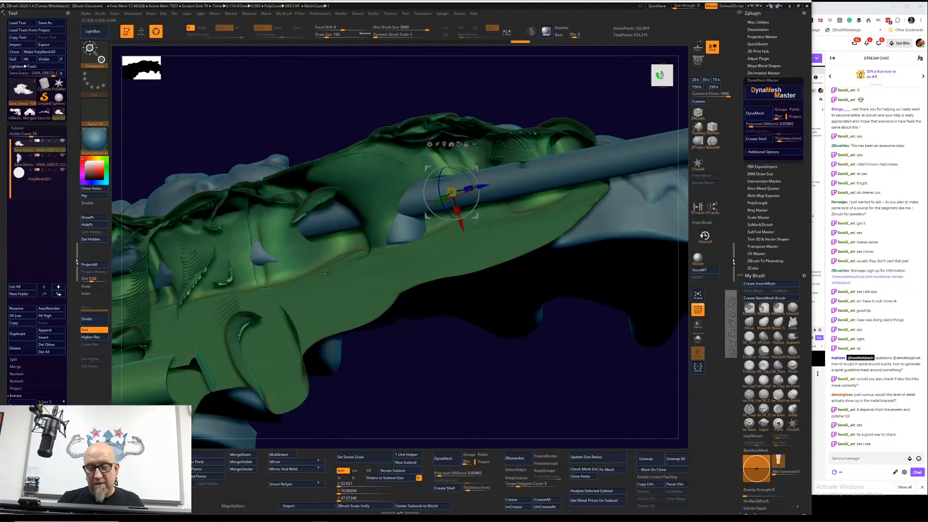
left_click_drag(454, 398, 495, 378)
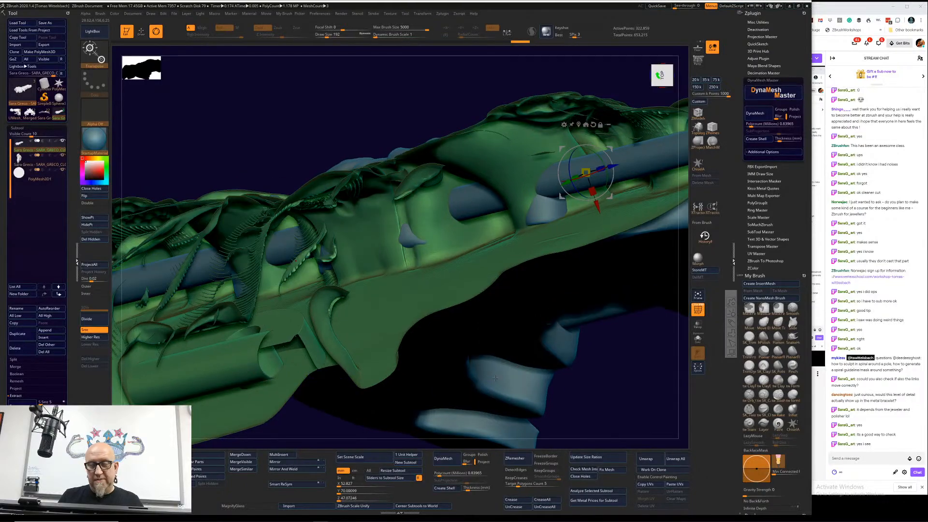
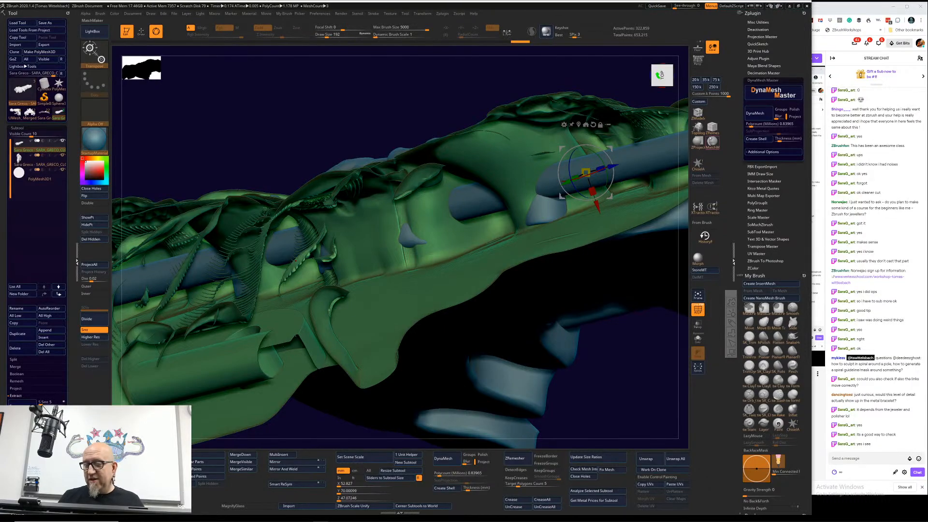
Step: Select the second link and use ZProject strokes to reshape the parts poking through the green link at the hinge
key("q")
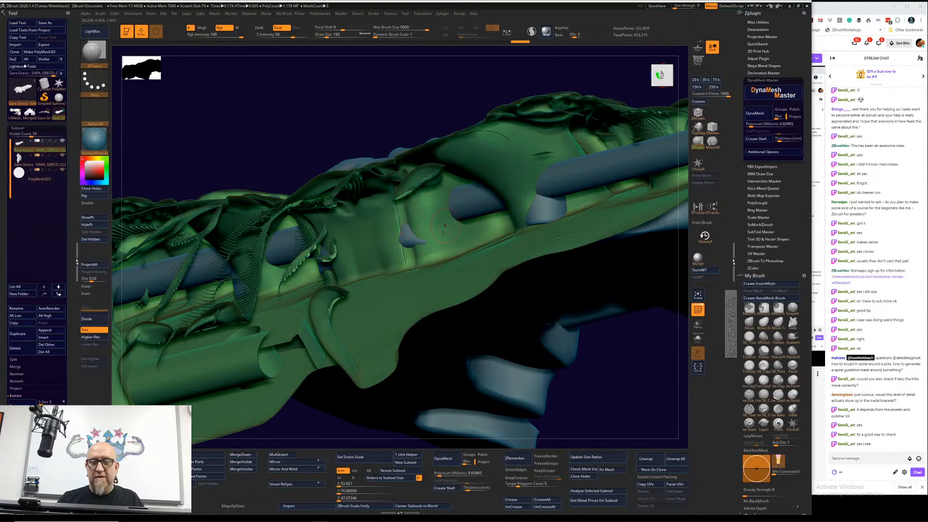
left_click(410, 232)
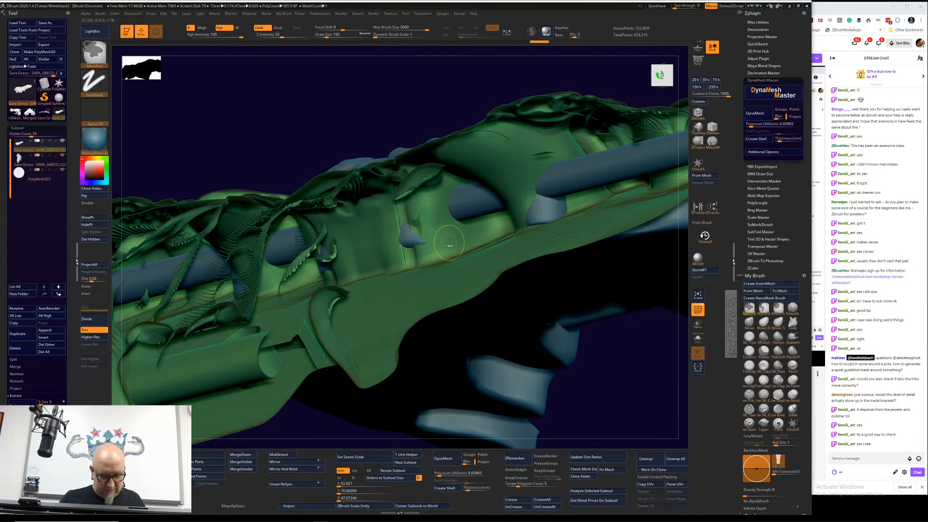
left_click(406, 274, "alt")
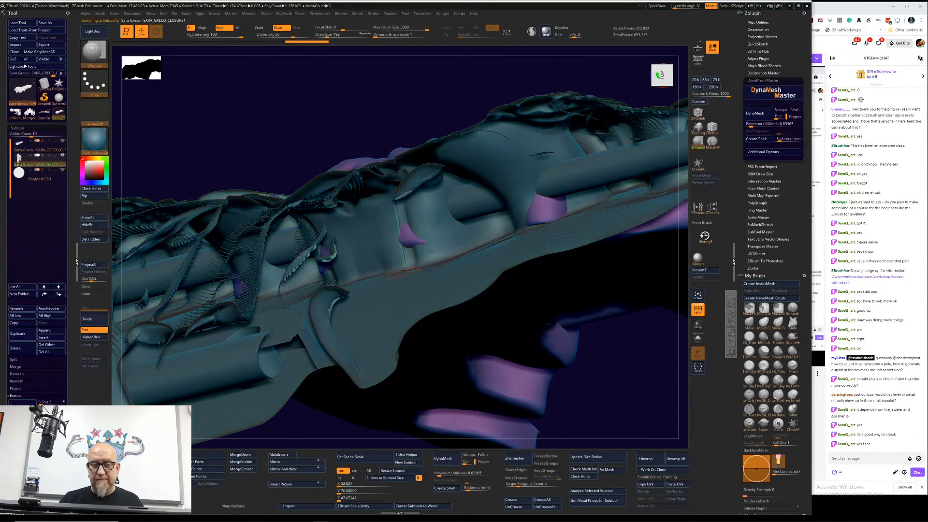
left_click(410, 236)
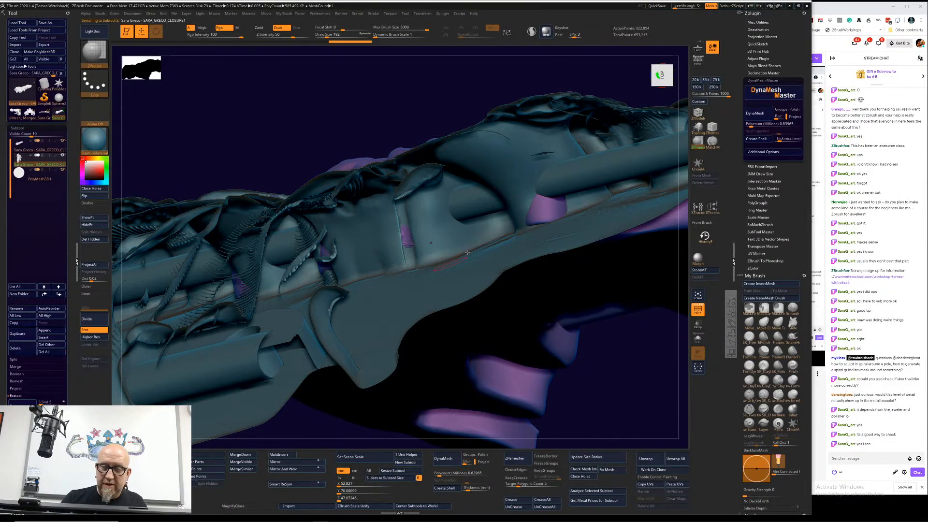
mouse_move(540, 213)
left_mouse_down()
mouse_move(555, 207)
mouse_move(548, 218)
left_mouse_up()
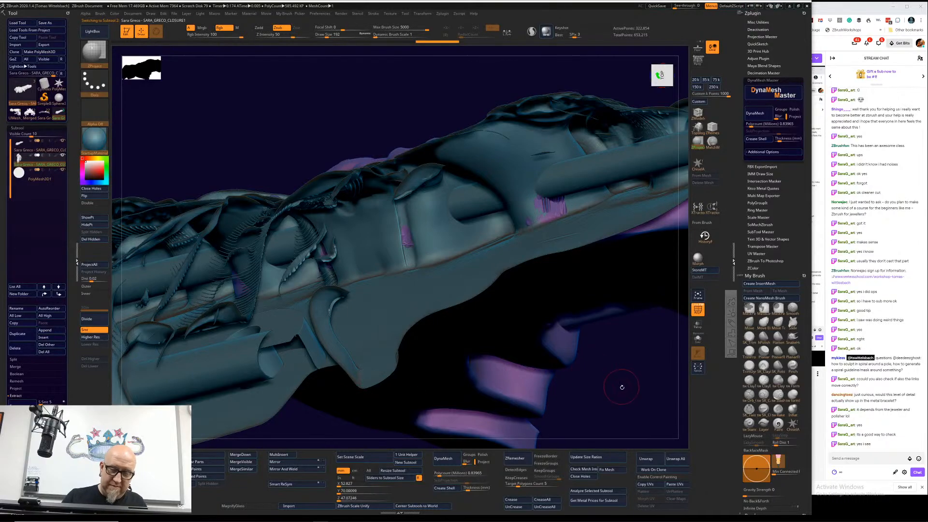
mouse_move(619, 385)
left_mouse_down()
mouse_move(186, 311)
mouse_move(193, 280)
mouse_move(193, 307)
left_mouse_up()
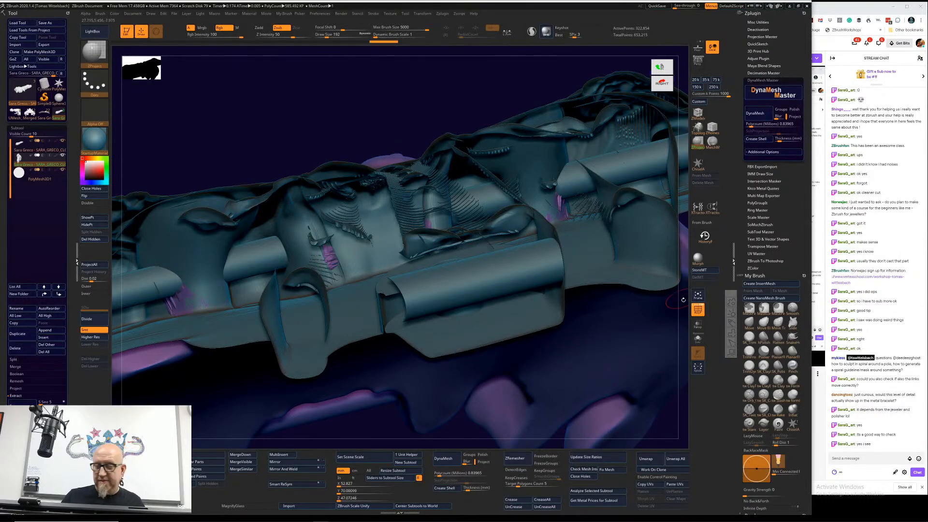
left_click_drag(674, 299, 668, 387)
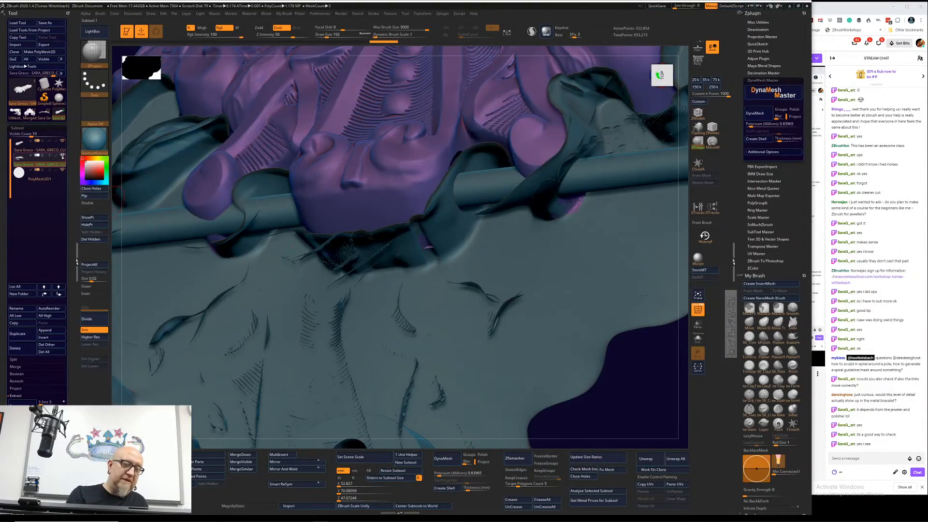
Step: Hide the separate hinge rod and toggle the second link's visibility to examine the hinge without the rod
left_click(63, 159)
left_click(63, 158)
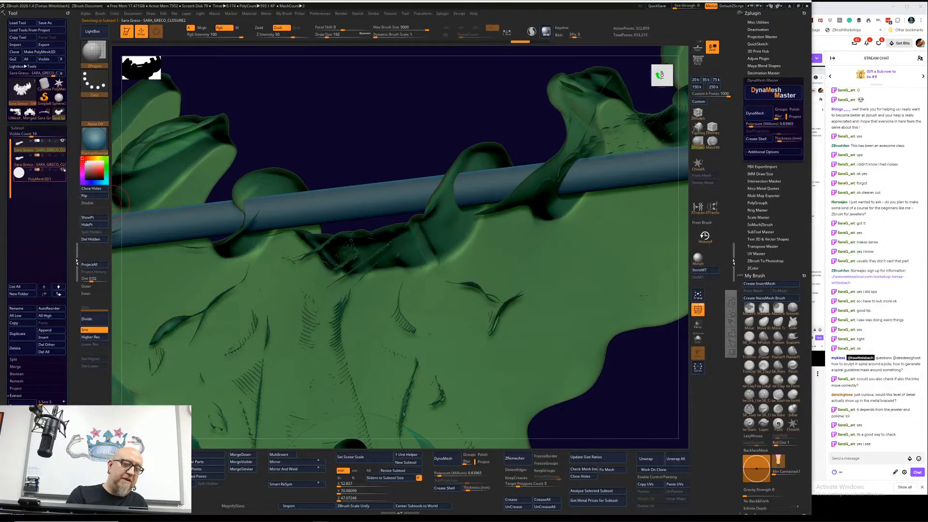
left_click(63, 170)
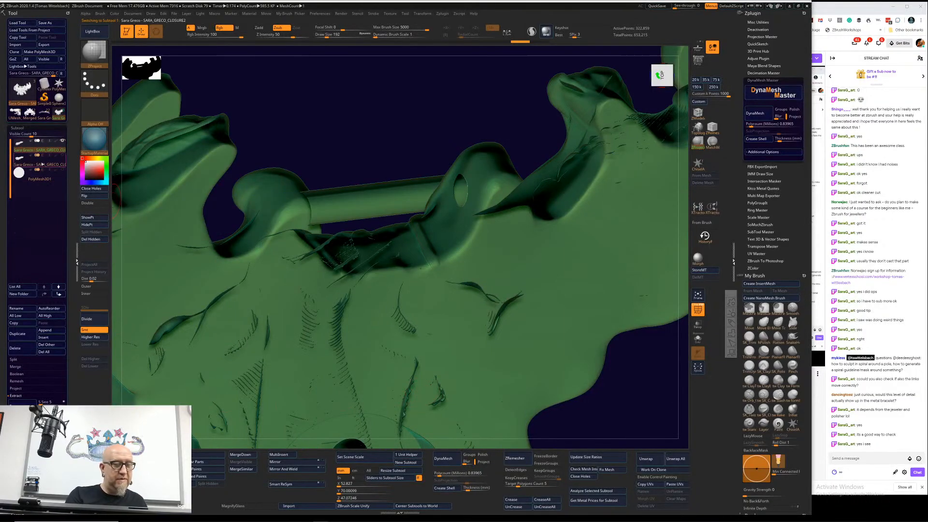
left_click(64, 143)
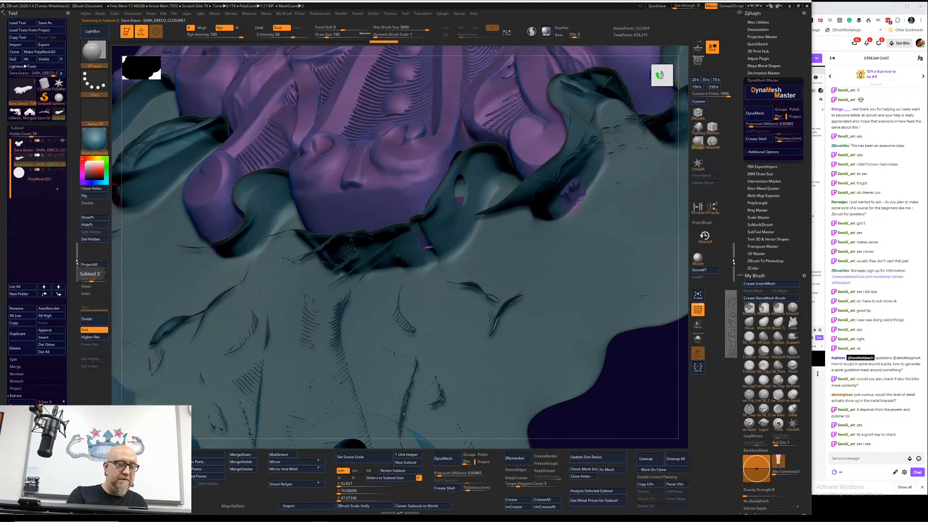
left_click(54, 146)
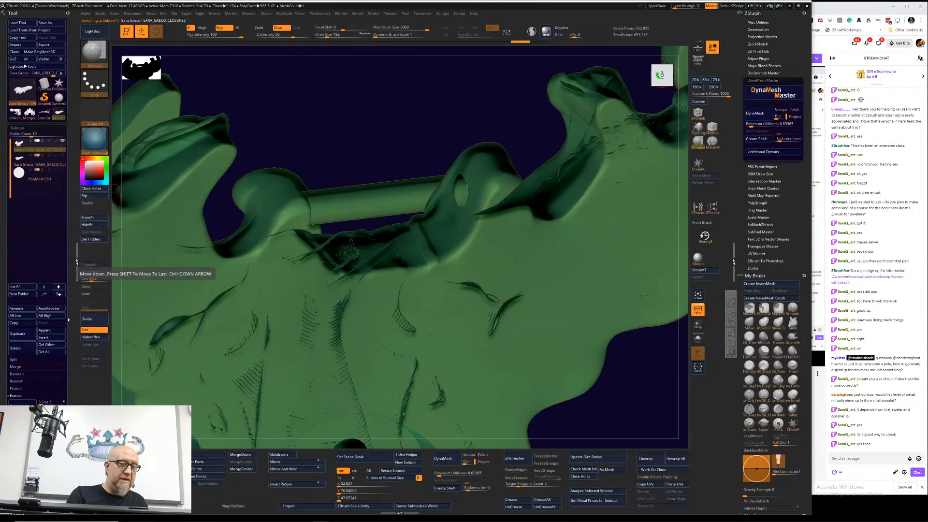
Step: Hide the first link and smooth the rough projected patches along the side of the second link
left_click_drag(627, 390, 605, 366)
left_click(41, 167)
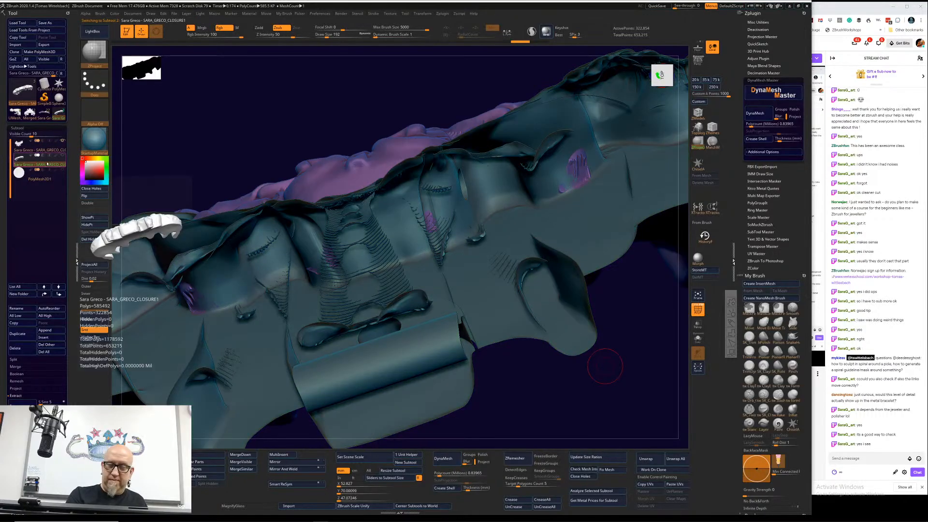
left_click(63, 142)
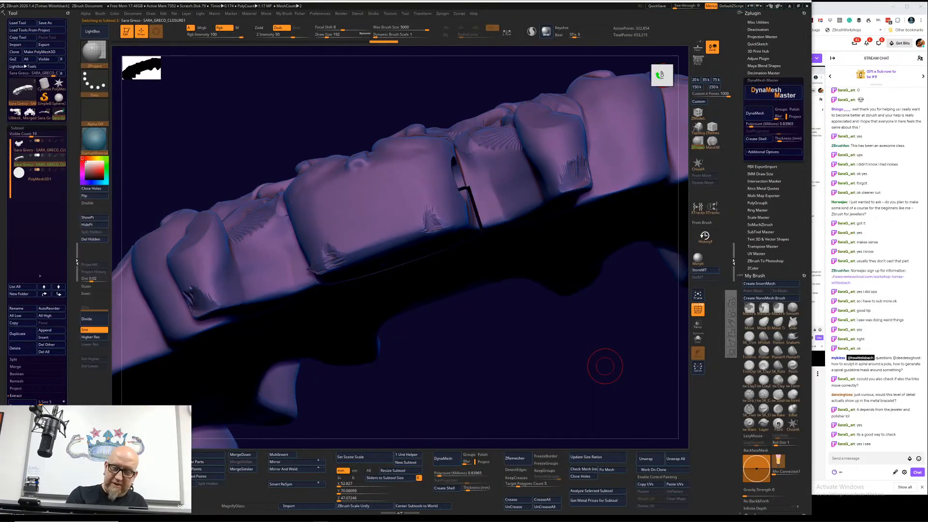
left_click_drag(437, 383, 511, 372)
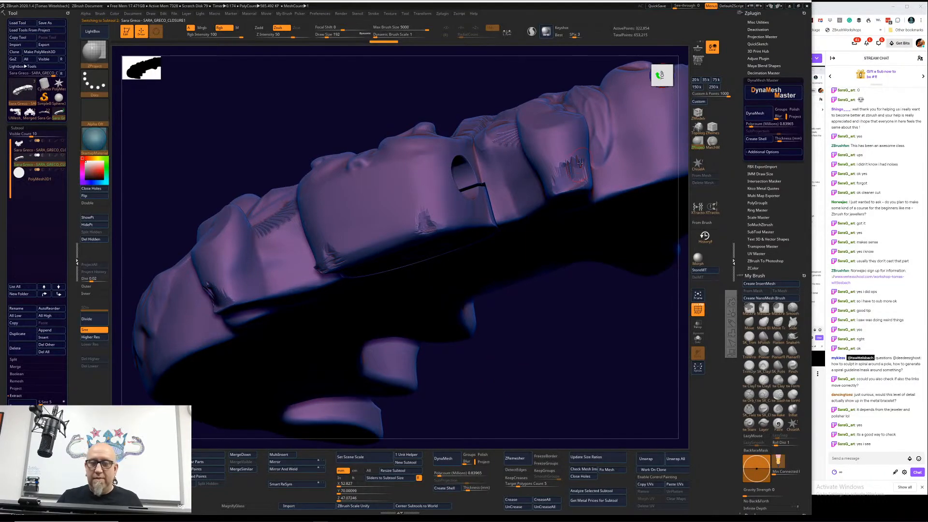
mouse_move(580, 164)
left_mouse_down("shift")
mouse_move(570, 169)
mouse_move(577, 183)
mouse_move(569, 181)
left_mouse_up("shift")
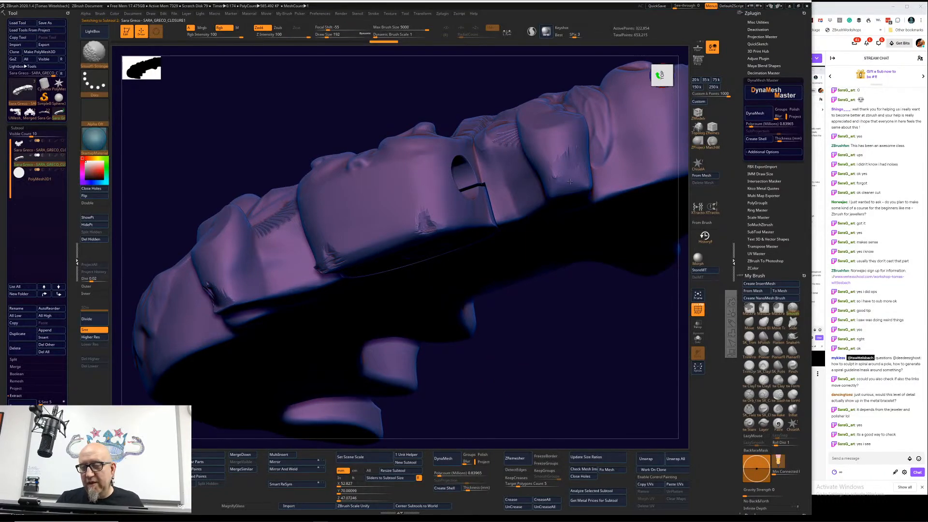
mouse_move(421, 218)
left_mouse_down("shift")
mouse_move(438, 223)
mouse_move(417, 231)
left_mouse_up("shift")
left_click_drag(337, 247, 330, 259, "shift")
mouse_move(570, 382)
left_mouse_down()
mouse_move(538, 391)
mouse_move(381, 348)
left_mouse_up()
mouse_move(319, 264)
left_mouse_down("shift")
mouse_move(309, 271)
mouse_move(307, 259)
mouse_move(352, 255)
left_mouse_up("shift")
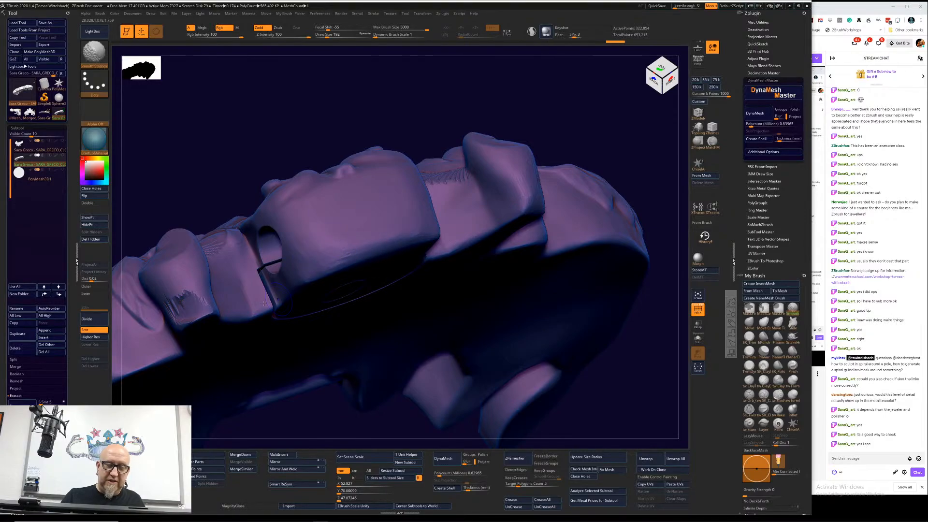
mouse_move(193, 287)
left_mouse_down("shift")
mouse_move(181, 309)
mouse_move(203, 316)
mouse_move(180, 326)
mouse_move(181, 295)
mouse_move(203, 314)
left_mouse_up("shift")
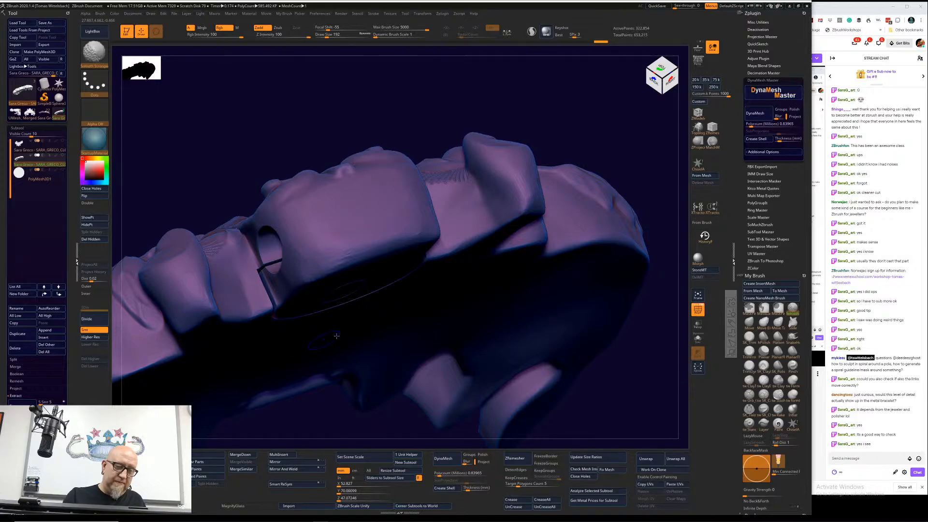
left_click_drag(525, 212, 513, 181, "shift")
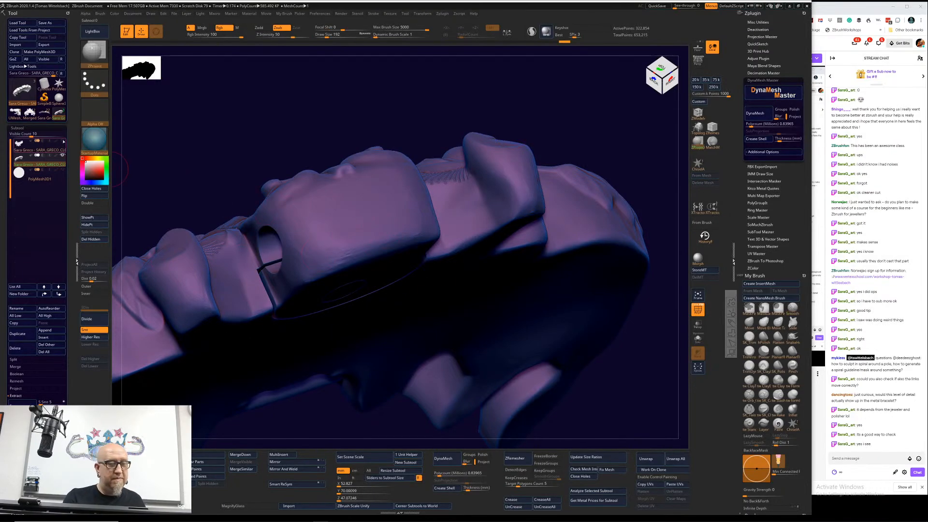
Step: Show the first link again and examine the hinge contact around the opening from the back and the front
left_click(62, 141)
mouse_move(486, 369)
left_mouse_down()
mouse_move(624, 409)
mouse_move(637, 401)
mouse_move(631, 395)
mouse_move(640, 402)
left_mouse_up()
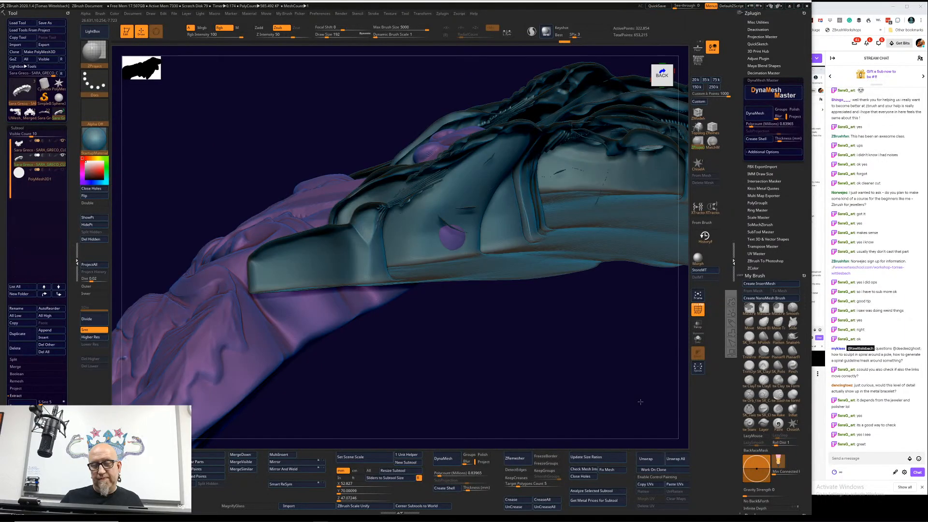
left_click_drag(640, 401, 624, 427)
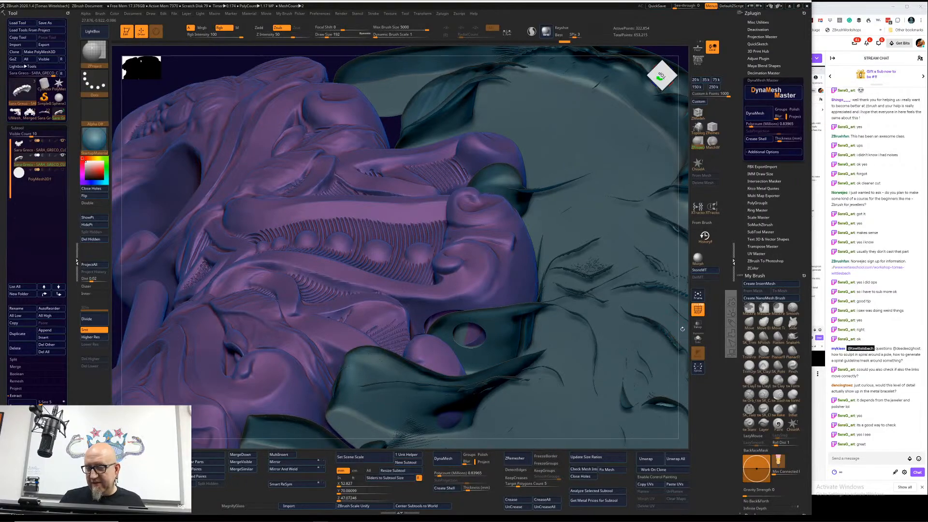
left_click_drag(681, 341, 695, 260, "alt")
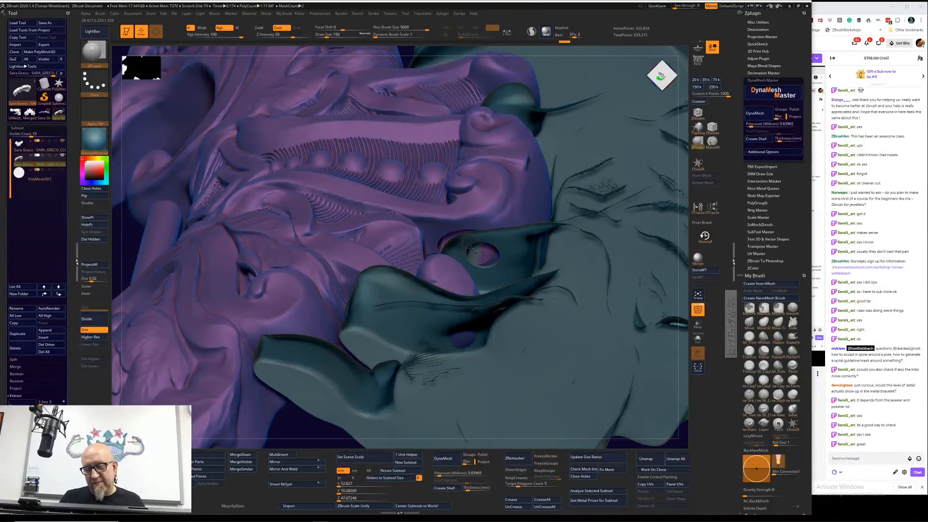
mouse_move(675, 276)
left_mouse_down()
mouse_move(682, 308)
mouse_move(532, 274)
left_mouse_up()
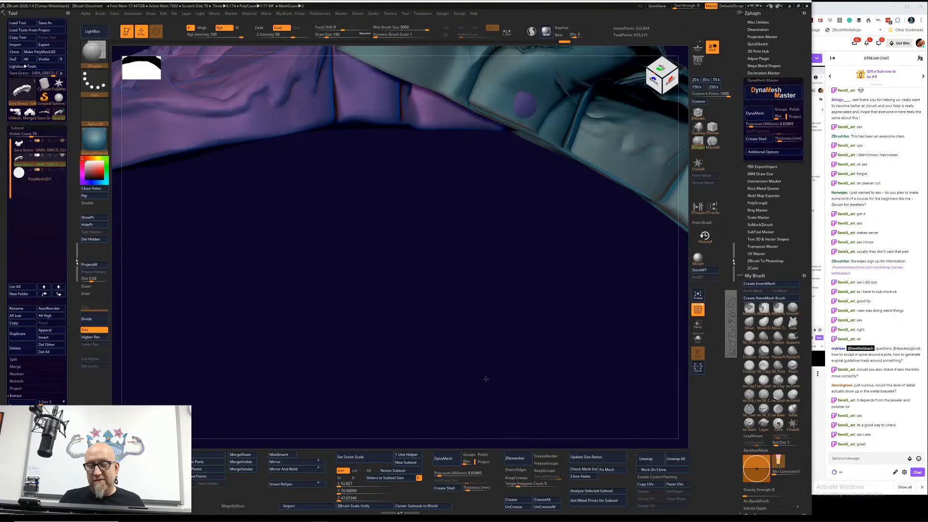
Step: Undo the last brush edits on the second link where it pokes through the first link
key("f")
key("ctrl")
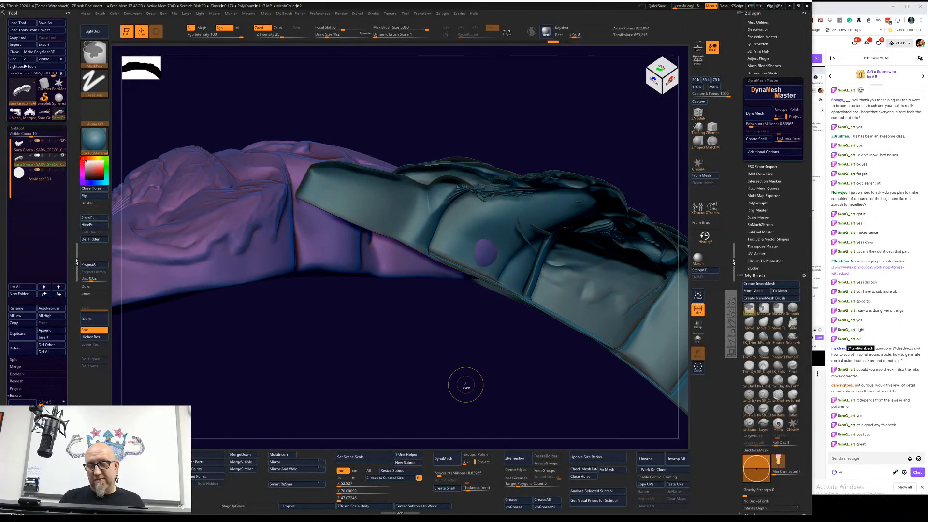
key("ctrl+z")
key("ctrl+z")
key("ctrl+z")
key("ctrl+z")
key("ctrl+z")
key("ctrl+z")
key("ctrl+z")
key("ctrl+z")
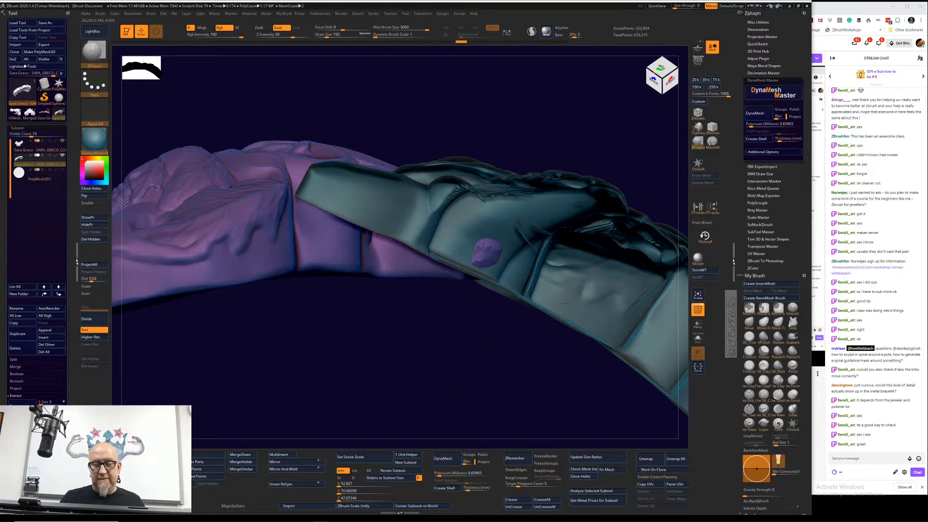
Step: Select the green link and undo its test rotation around the rod
left_click(566, 302, "alt")
left_click_drag(456, 380, 387, 381, "alt")
key("ctrl+z")
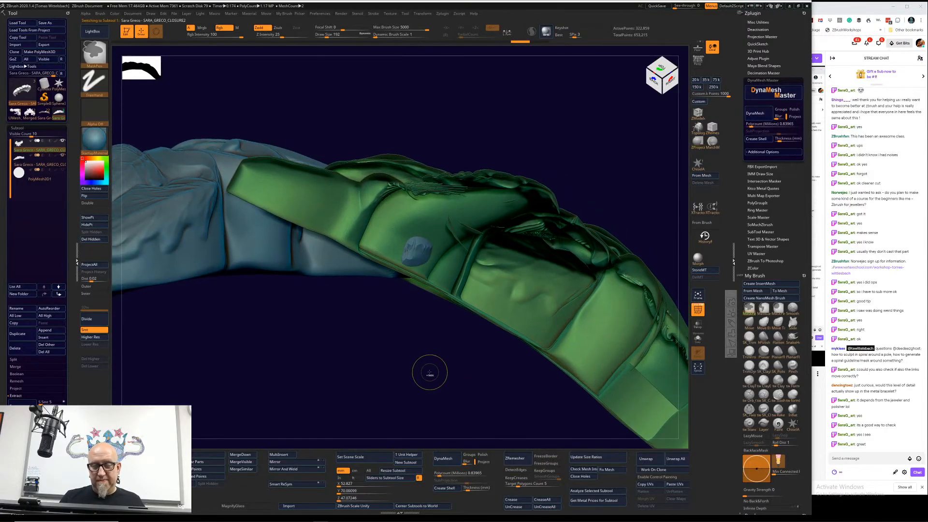
key("ctrl+z")
key("ctrl+z")
key("ctrl+z")
key("ctrl+z")
key("ctrl+z")
key("ctrl+z")
key("ctrl+z")
key("ctrl+z")
key("ctrl+z")
key("ctrl+z")
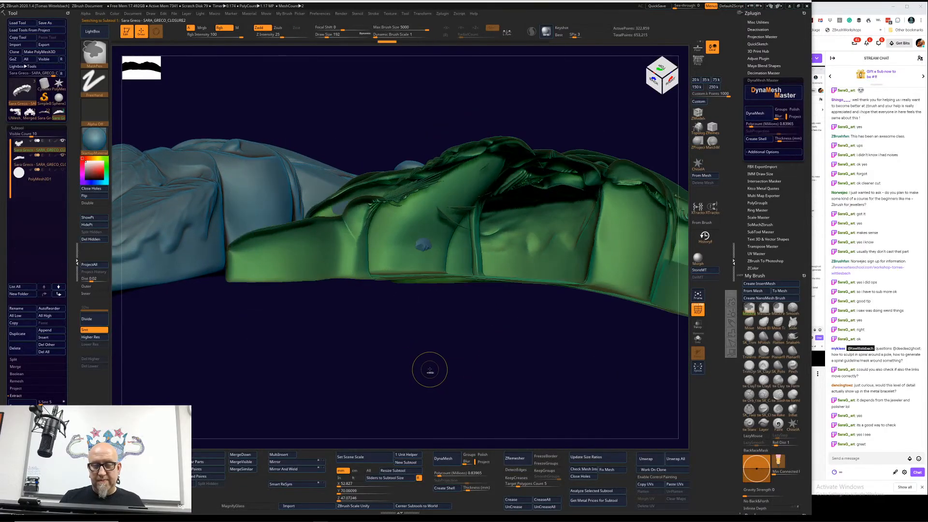
key("ctrl+z")
key("ctrl+z")
key("ctrl+z")
Step: Examine the clearance between the scroll ornaments of the two links from the front and from oblique angles
mouse_move(460, 335)
left_mouse_down()
mouse_move(462, 382)
mouse_move(448, 421)
mouse_move(449, 406)
left_mouse_up()
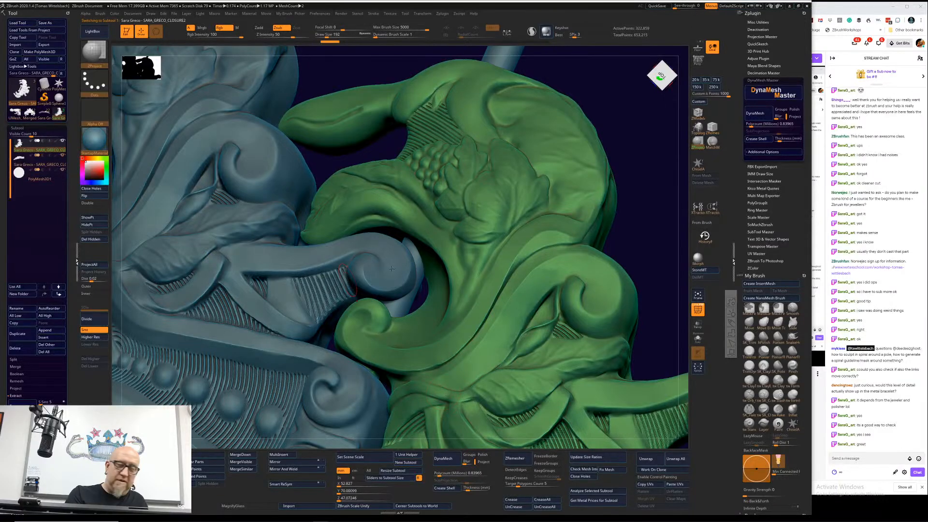
left_click_drag(637, 253, 638, 256)
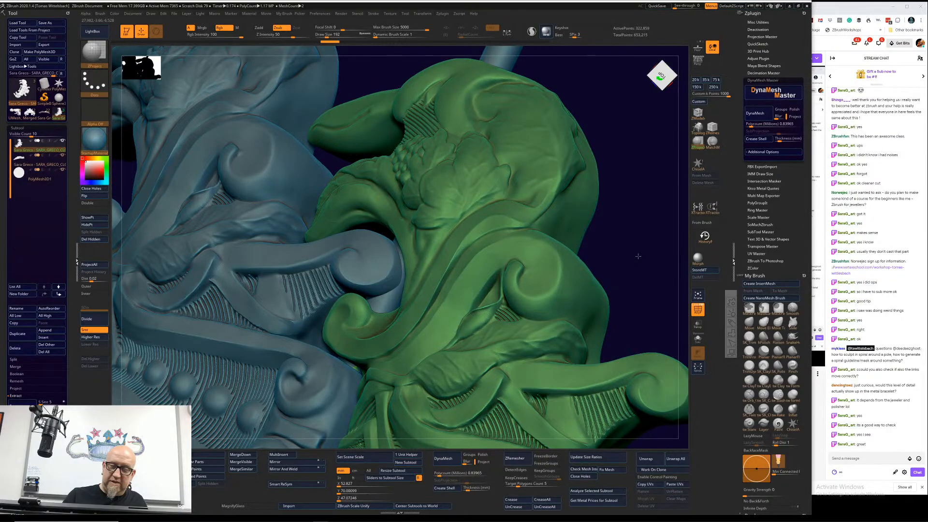
left_click_drag(638, 256, 458, 362)
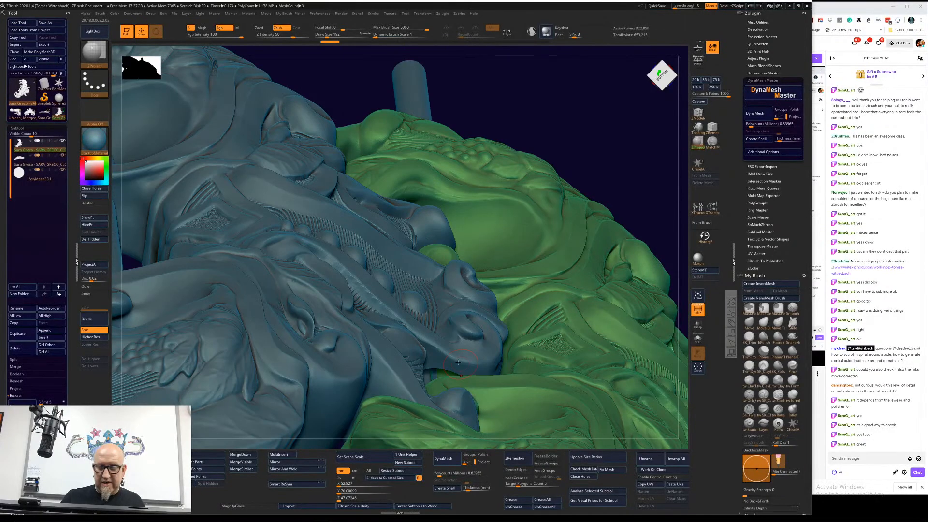
key("f")
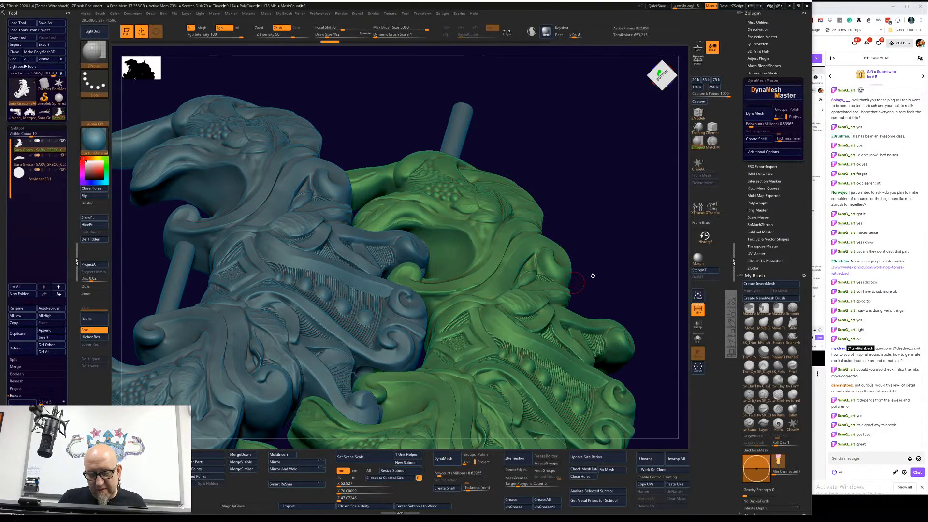
left_click_drag(593, 275, 627, 267, "alt")
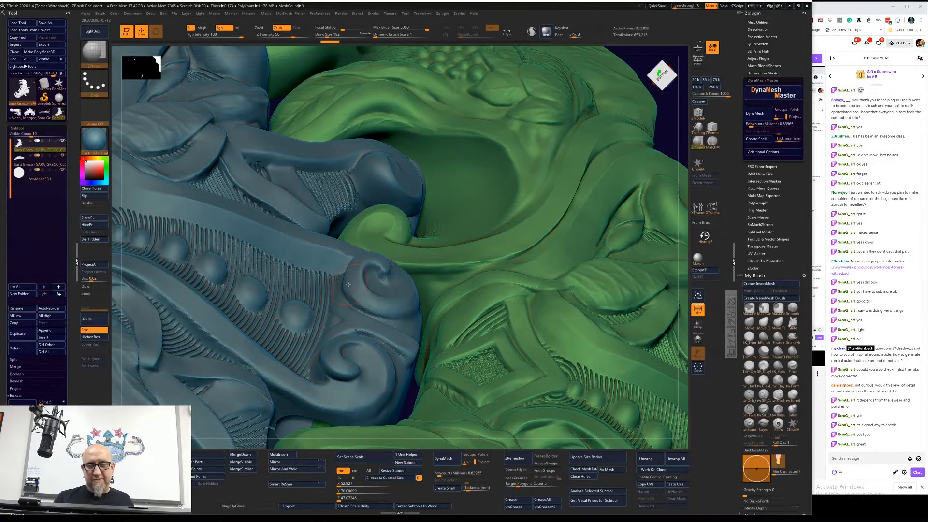
right_click_drag(343, 286, 681, 136)
key("f")
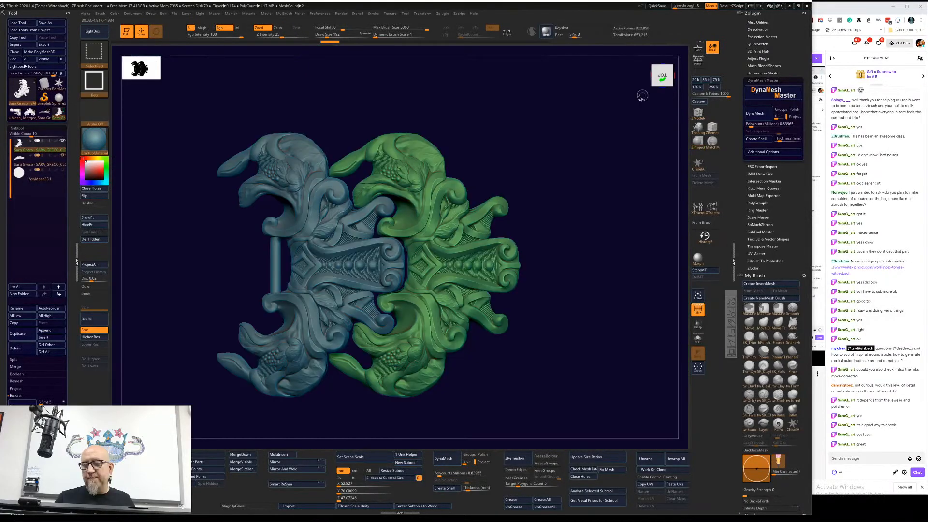
Step: Hide part of the green link and examine the remaining piece where it meets the second link's scroll
mouse_move(620, 107)
left_mouse_down("ctrl+shift")
mouse_move(553, 118)
mouse_move(242, 239)
left_mouse_up("ctrl+shift")
left_click_drag(559, 186, 507, 317)
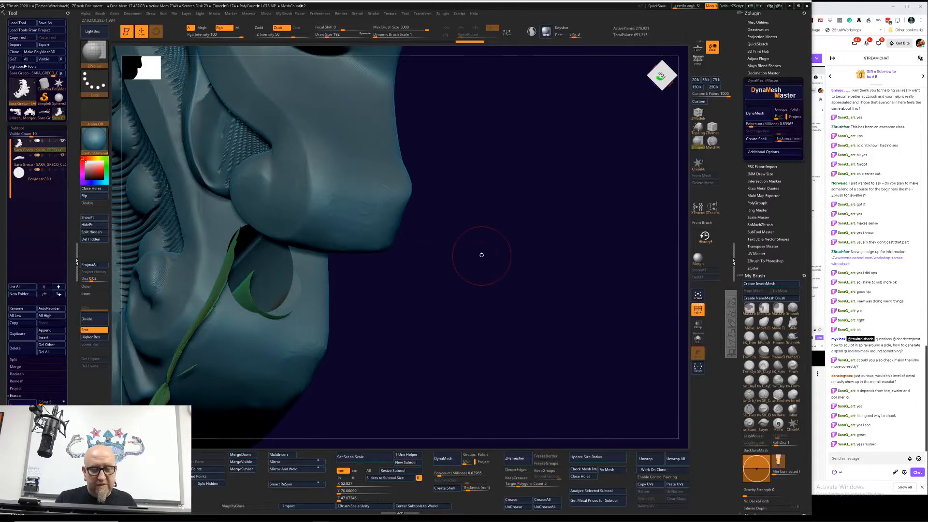
left_click_drag(480, 254, 575, 260)
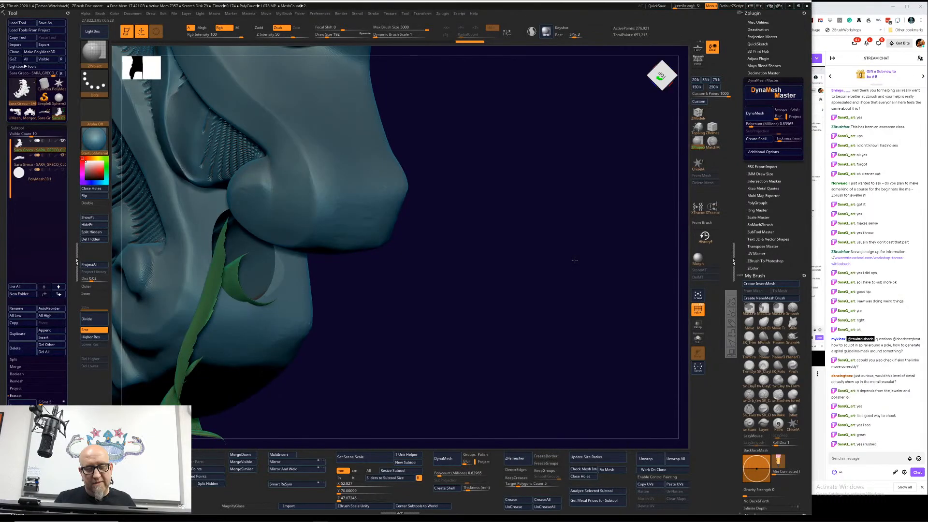
mouse_move(433, 339)
left_mouse_down("alt")
mouse_move(503, 323)
mouse_move(479, 332)
mouse_move(493, 325)
left_mouse_up("alt")
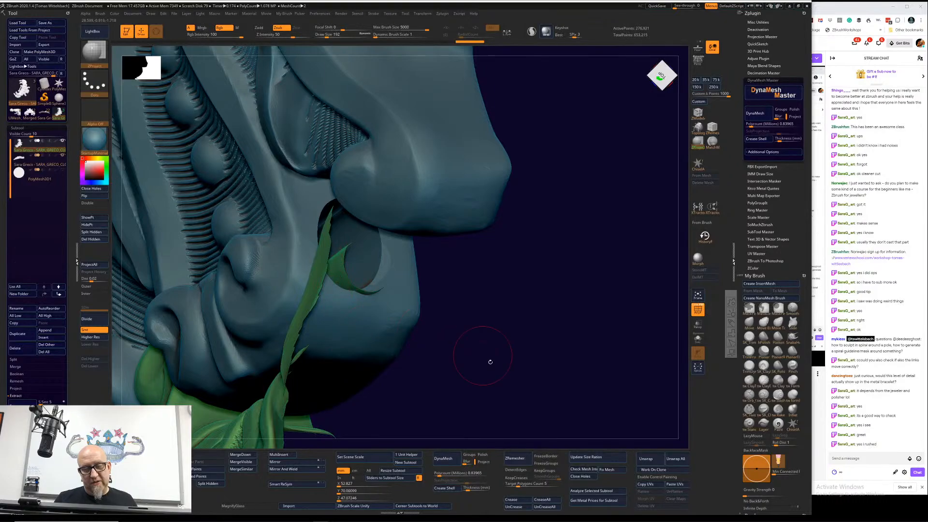
Step: Examine the hinge joint between the two links and the pin hole through the upper link's barrel from several angles
mouse_move(490, 362)
left_mouse_down()
mouse_move(511, 371)
mouse_move(504, 368)
left_mouse_up()
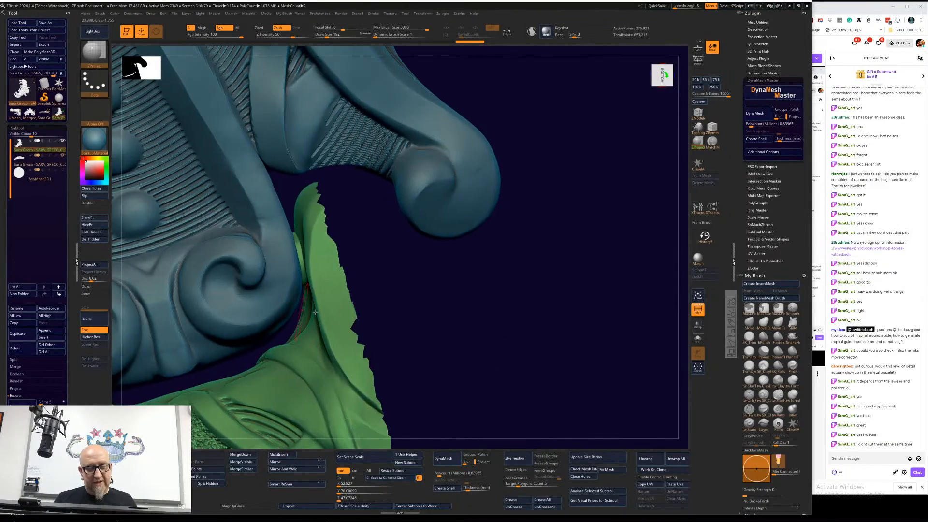
left_click_drag(372, 336, 421, 242)
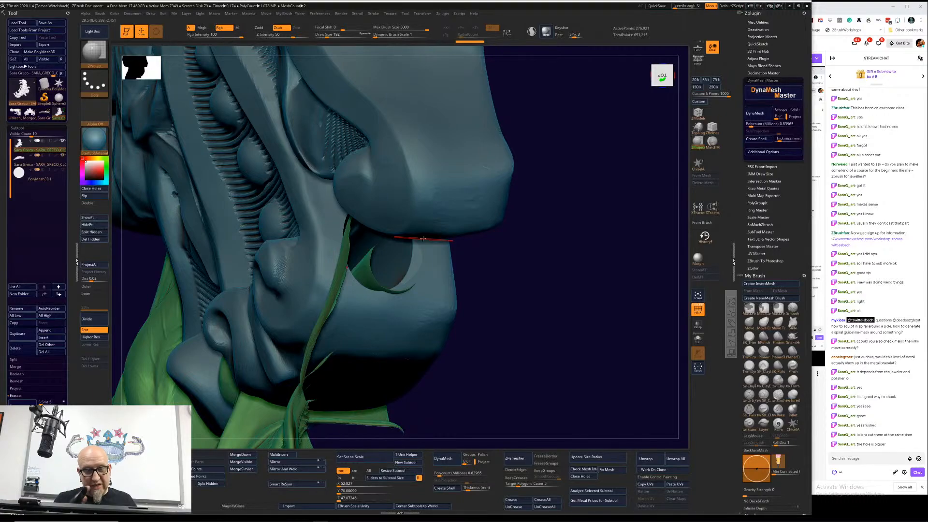
mouse_move(423, 239)
right_mouse_down()
mouse_move(543, 248)
mouse_move(542, 276)
mouse_move(492, 344)
mouse_move(447, 322)
right_mouse_up()
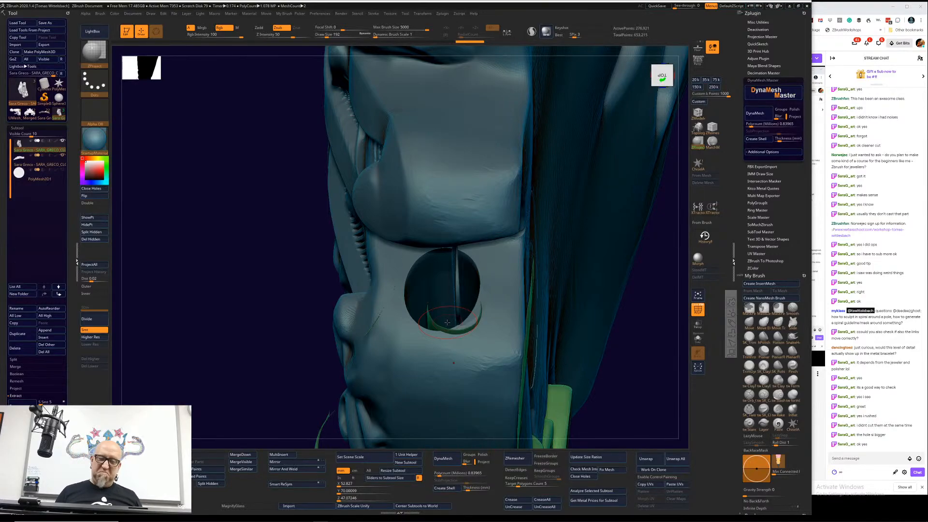
mouse_move(636, 393)
left_mouse_down()
mouse_move(650, 402)
mouse_move(560, 387)
left_mouse_up()
mouse_move(511, 353)
left_mouse_down("alt")
mouse_move(491, 337)
mouse_move(567, 377)
mouse_move(559, 377)
left_mouse_up("alt")
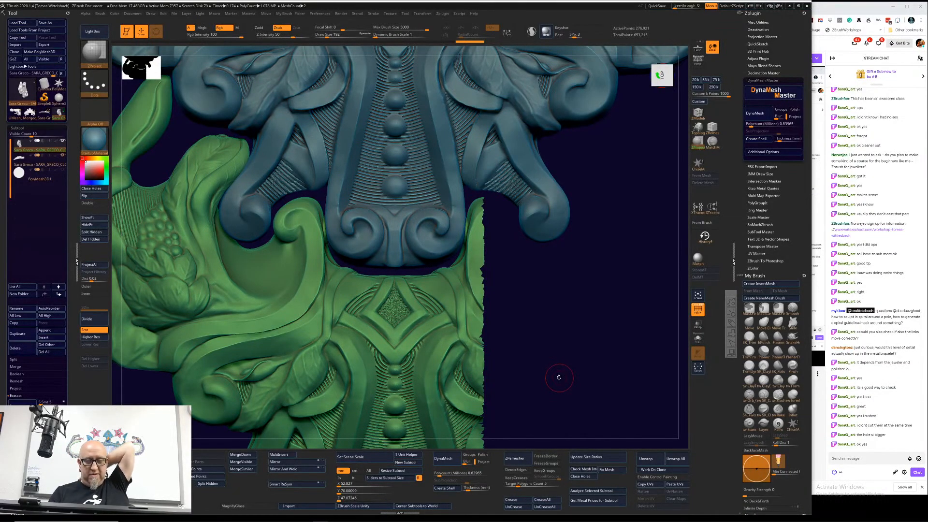
left_click_drag(558, 377, 622, 290)
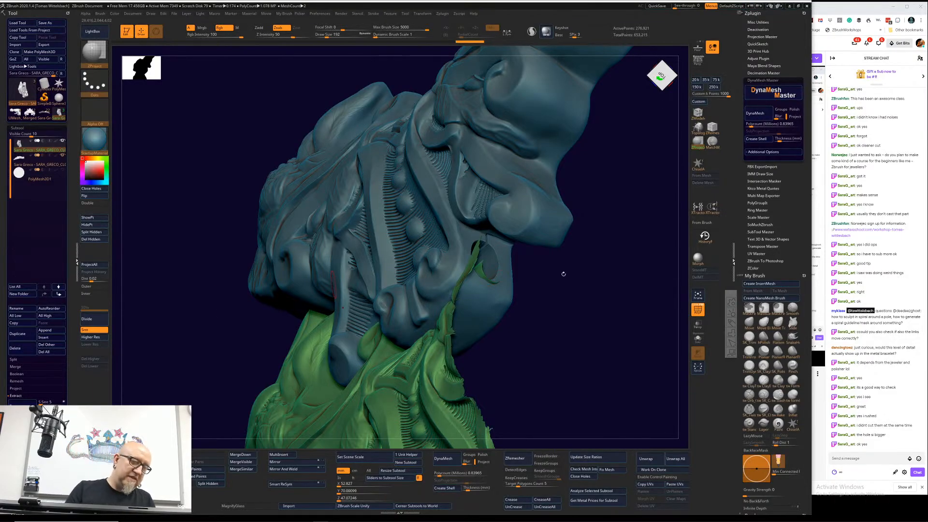
left_click_drag(562, 272, 636, 361)
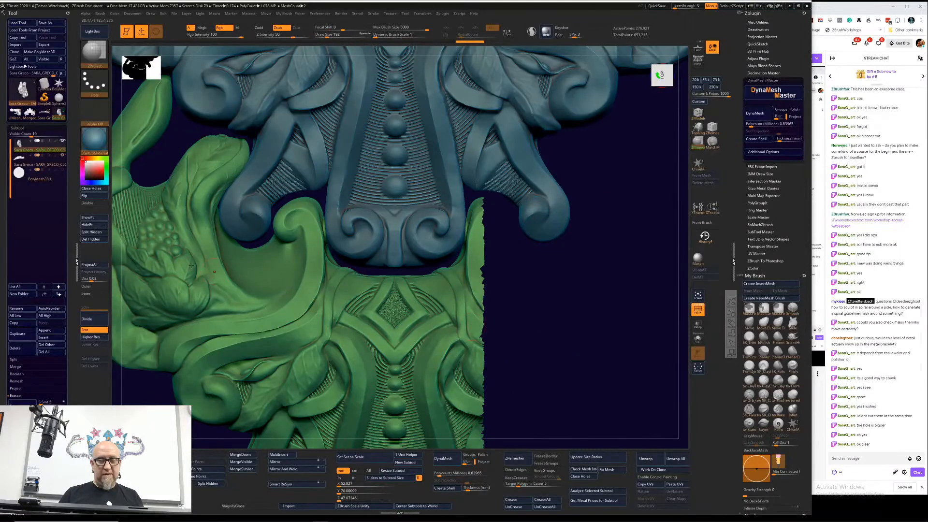
Step: Show the hinge rod, make the upper link the active subtool and hide the lower green link
left_click(61, 171)
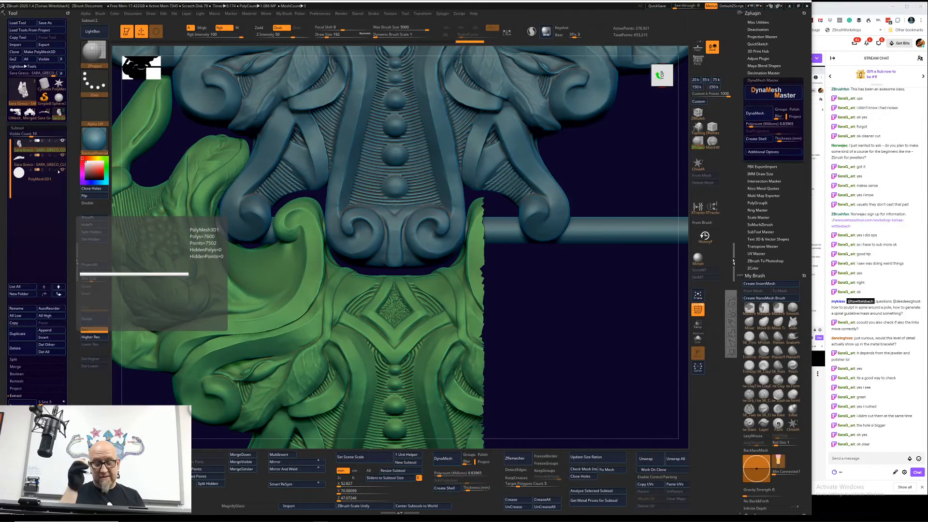
left_click(62, 155)
left_click_drag(602, 323, 575, 304)
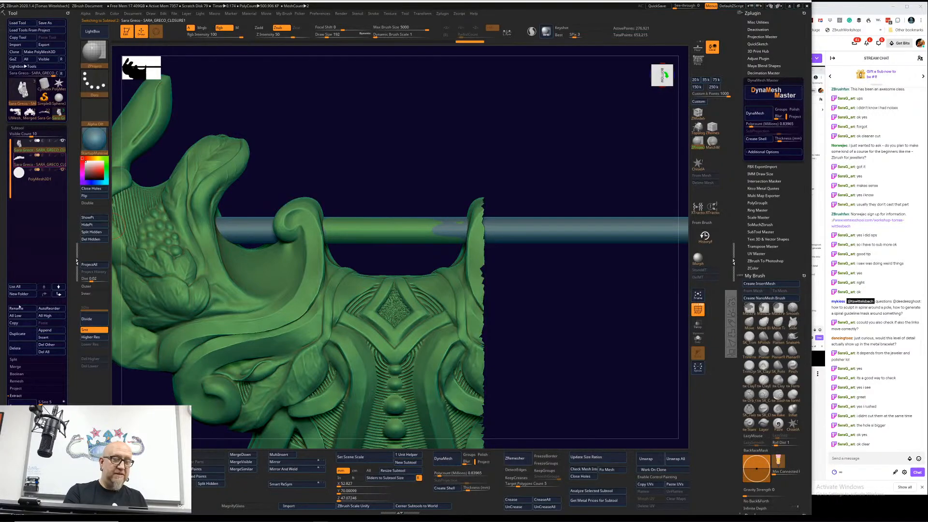
left_click(46, 163)
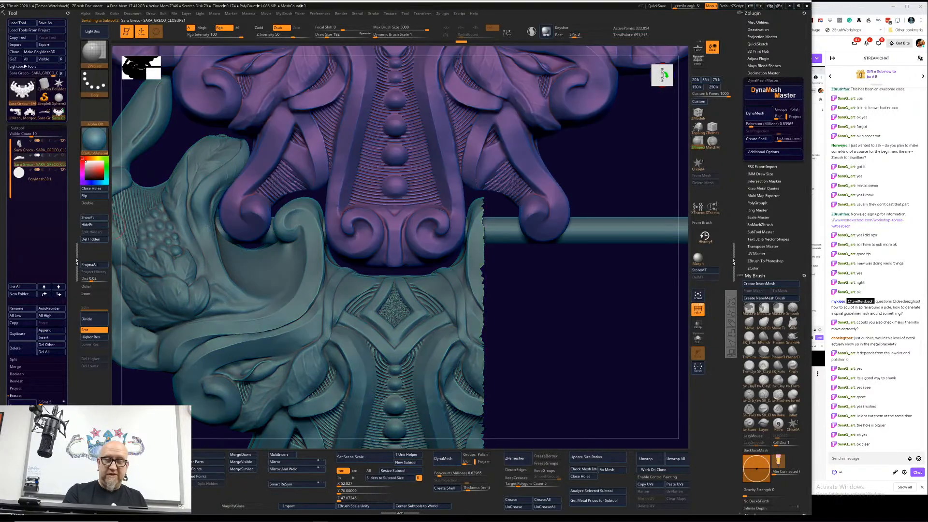
left_click(63, 141)
left_click_drag(427, 362, 292, 368)
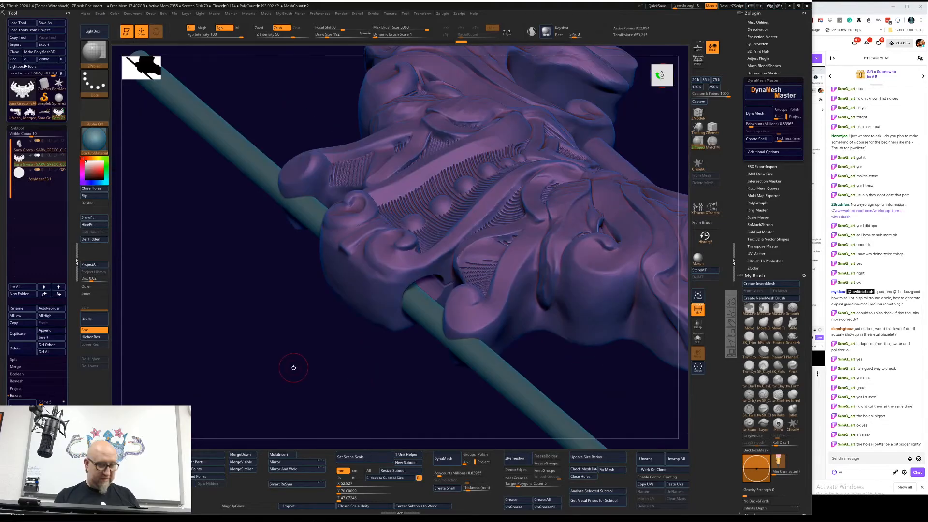
Step: Reset the gizmo's orientation and move the link by about 0.34 and 0.12 on two axes to bring its hinge holes onto the rod
key("r")
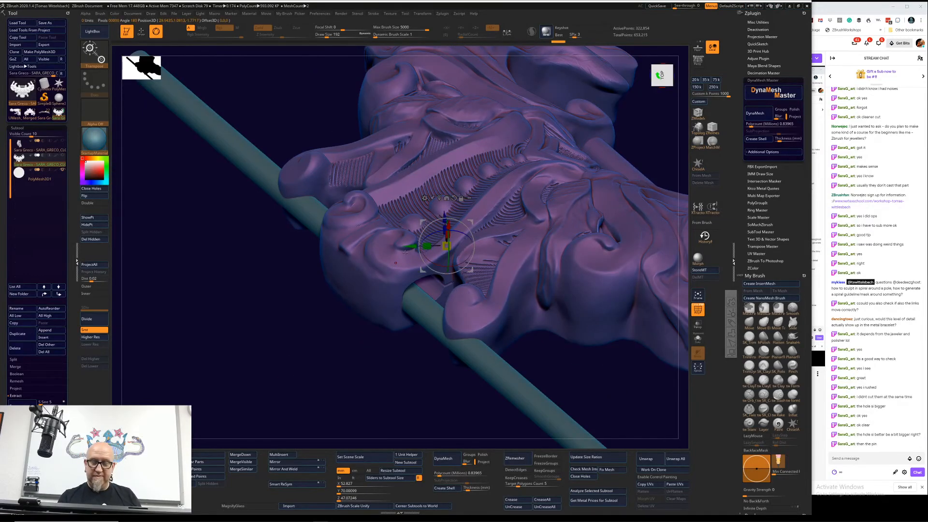
left_click(453, 197, "alt")
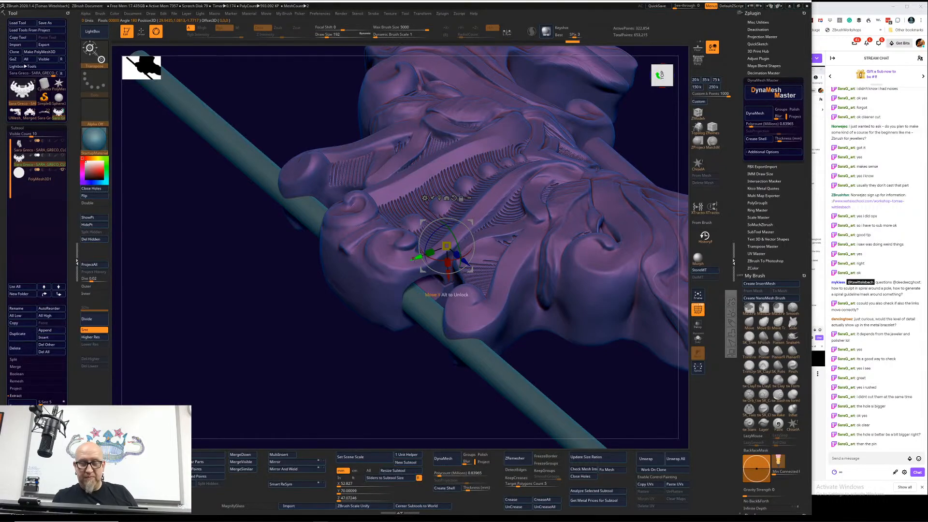
left_click_drag(417, 258, 411, 277)
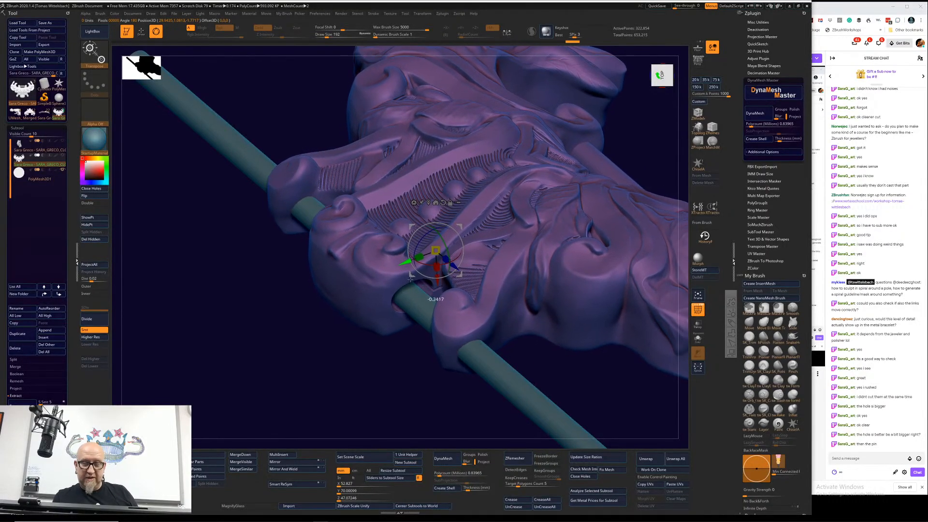
left_click_drag(370, 399, 373, 377)
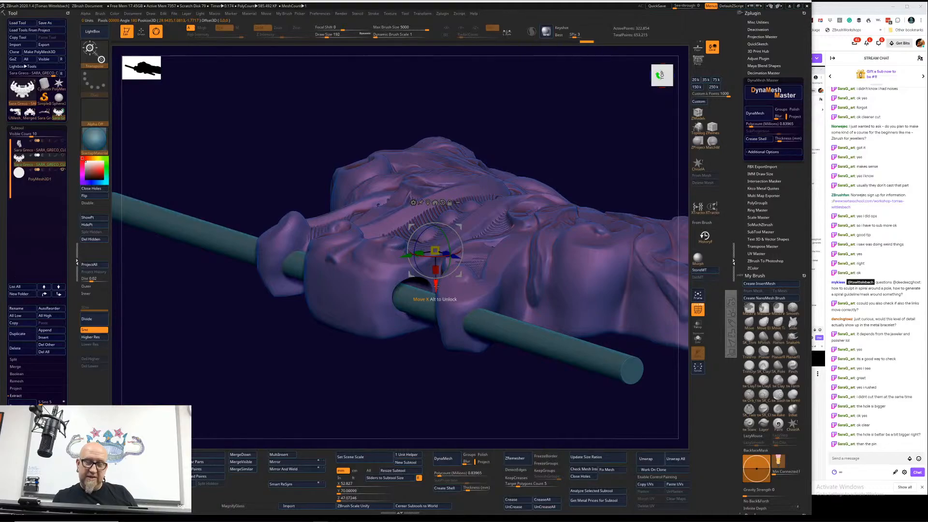
left_click_drag(435, 285, 436, 289)
left_click_drag(405, 390, 410, 339)
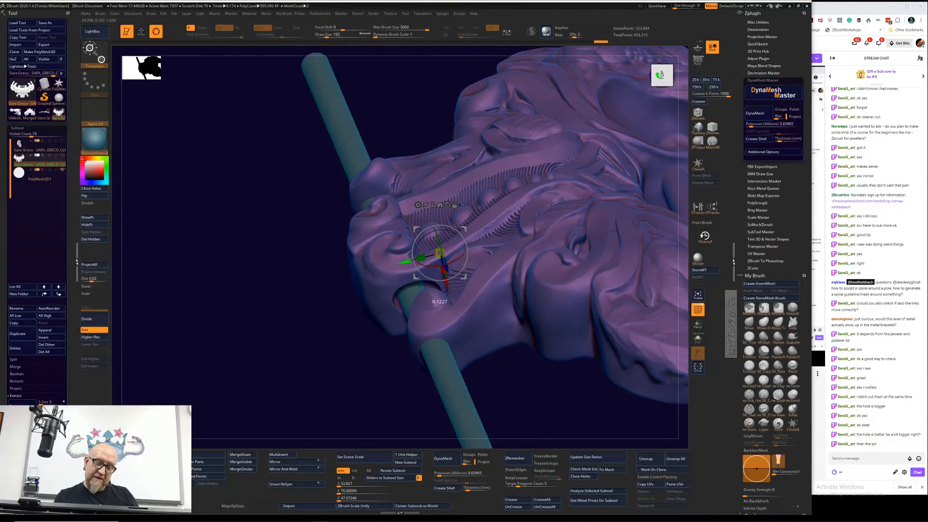
Step: Select the rod and scale it up so that it is thicker, with the link shown around it
mouse_move(317, 413)
left_mouse_down()
mouse_move(327, 402)
mouse_move(318, 394)
mouse_move(342, 379)
mouse_move(347, 391)
mouse_move(321, 425)
mouse_move(326, 398)
left_mouse_up()
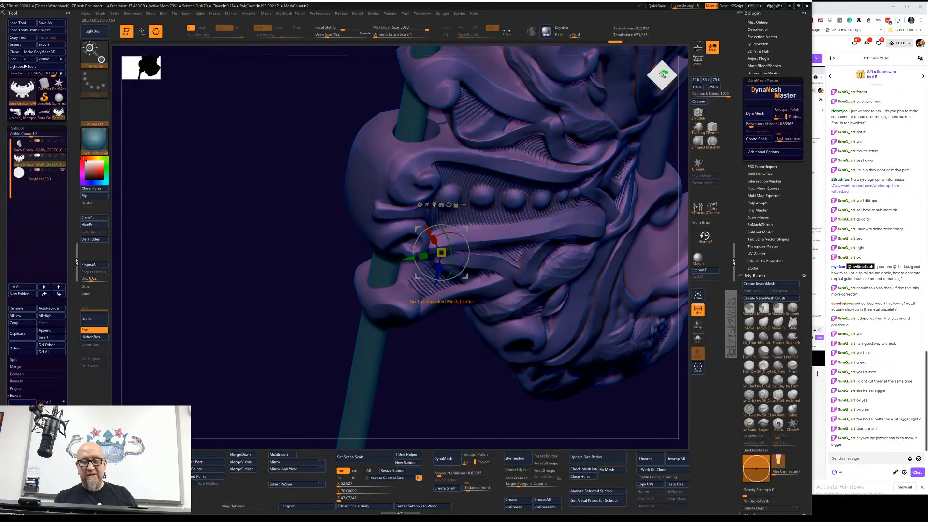
left_click(382, 268, "alt")
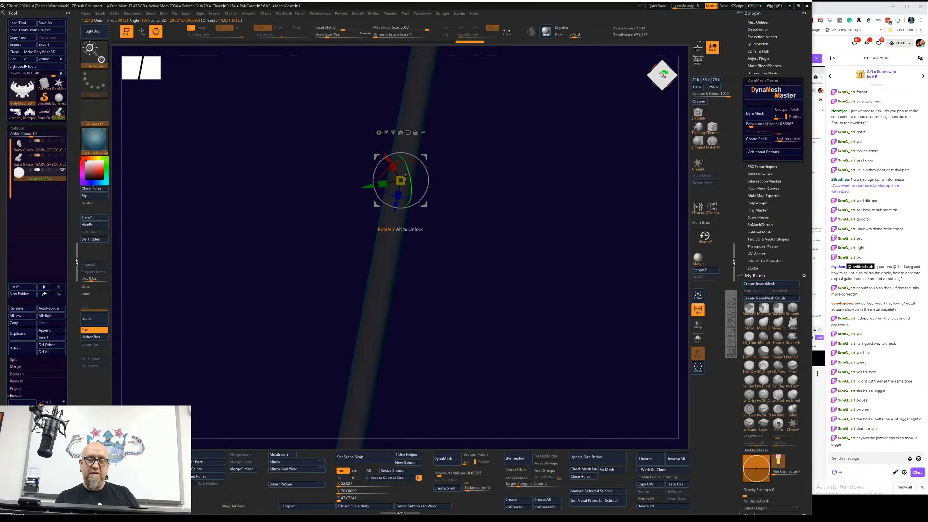
left_click_drag(403, 182, 629, 255)
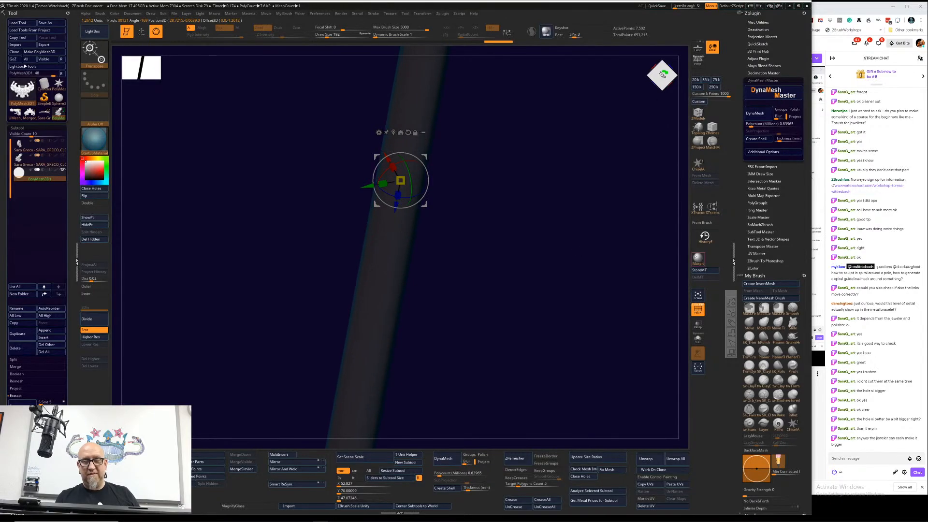
left_click(63, 155)
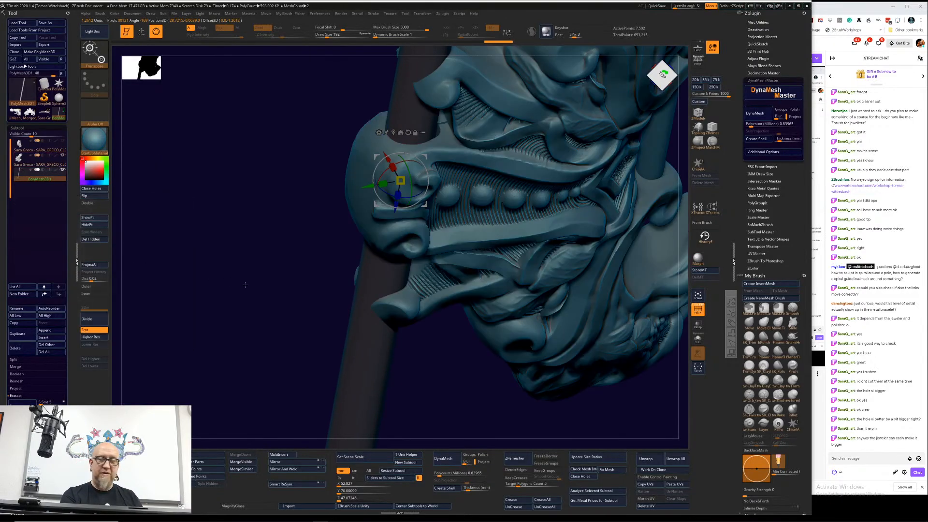
mouse_move(245, 285)
left_mouse_down()
mouse_move(432, 388)
mouse_move(460, 388)
mouse_move(485, 331)
mouse_move(475, 351)
left_mouse_up()
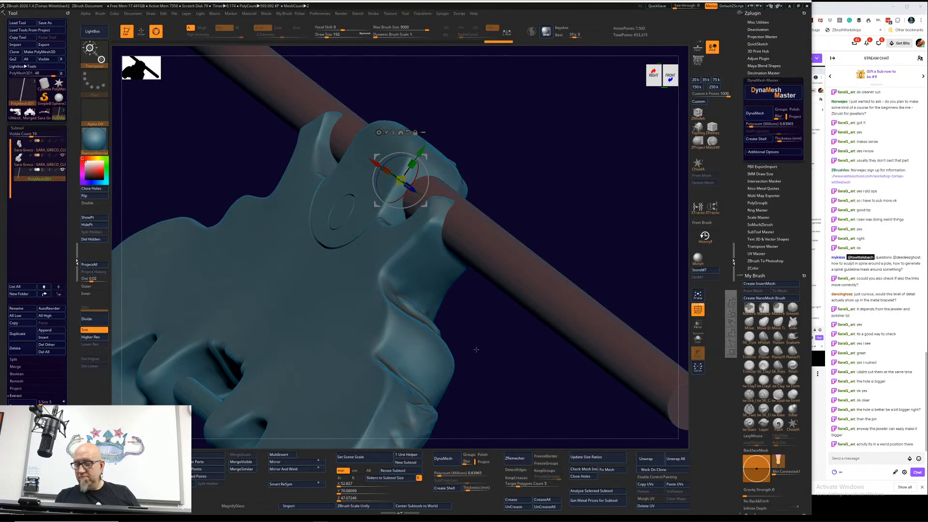
Step: Shorten the rod along its length so that its ends project only slightly from the link's central hinge barrel
left_click_drag(467, 371, 459, 377, "alt")
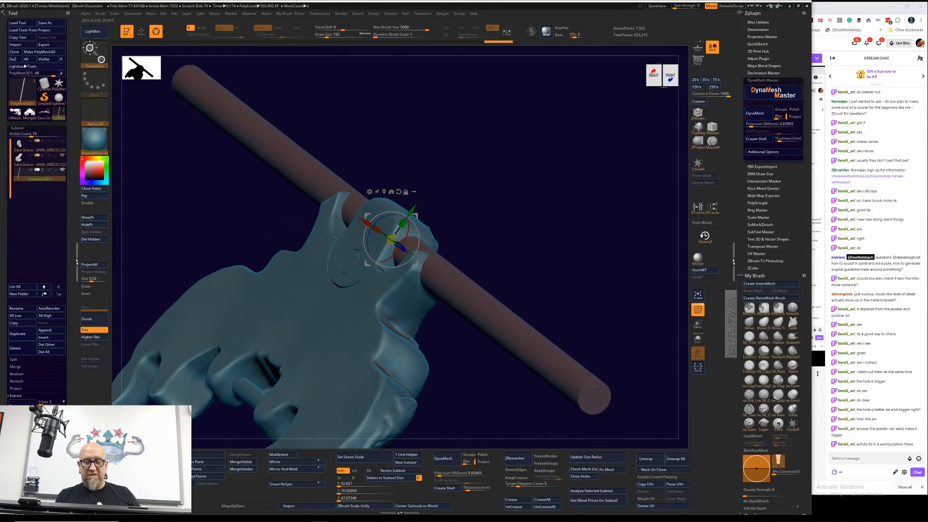
left_click_drag(557, 231, 522, 228)
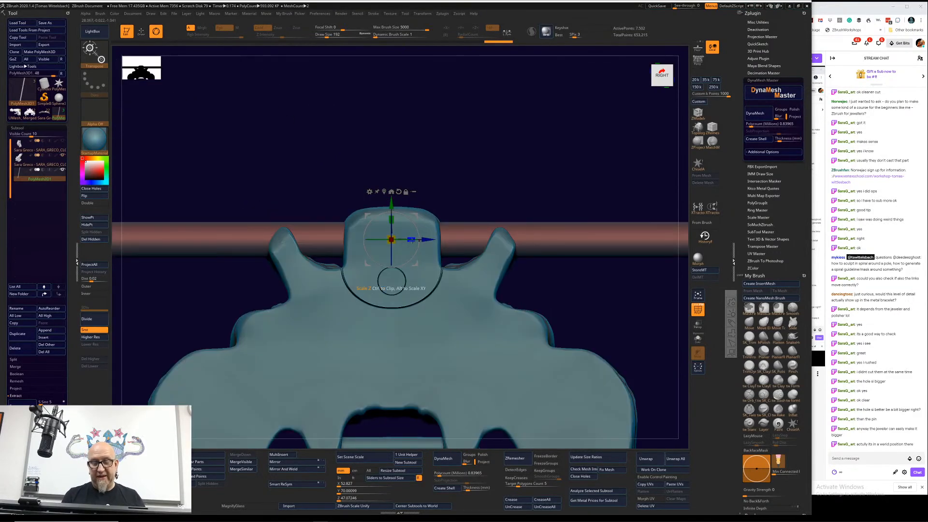
left_click_drag(412, 240, 399, 240)
left_click_drag(600, 275, 608, 292)
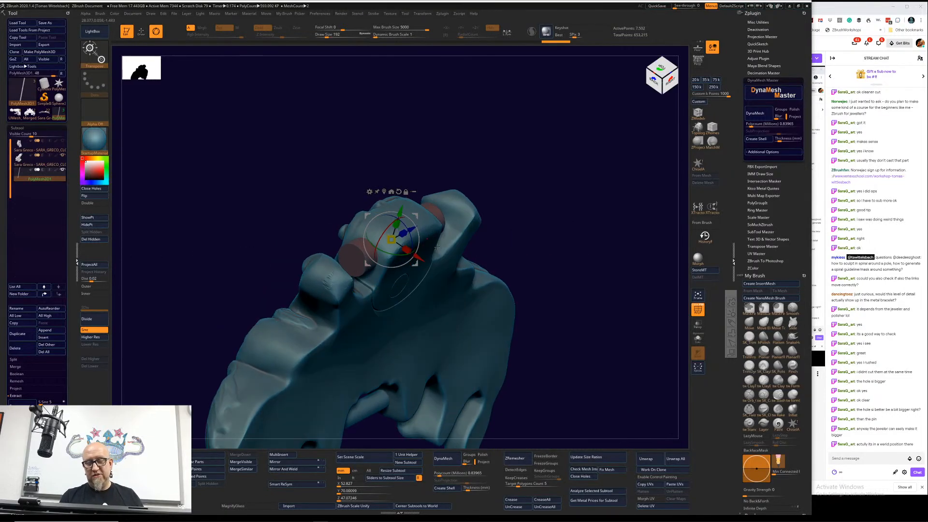
left_click_drag(550, 212, 532, 201)
left_click_drag(480, 221, 449, 231)
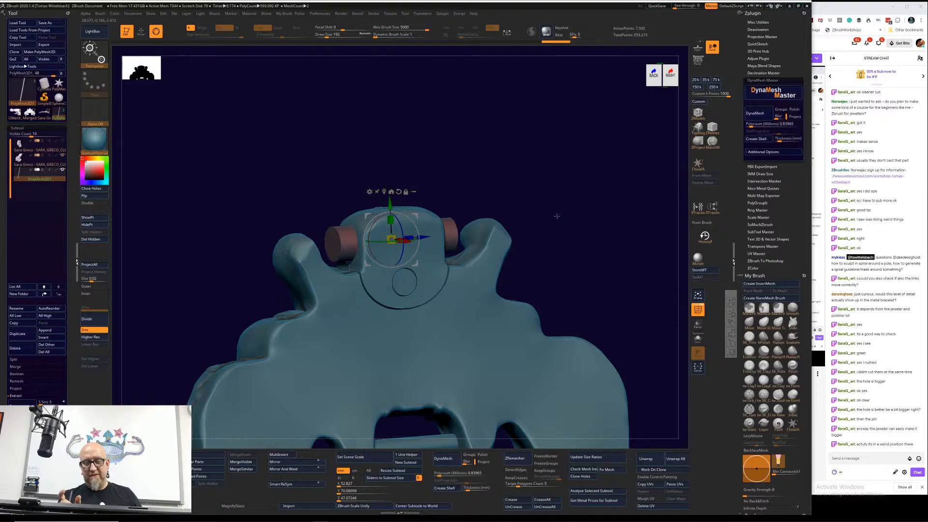
Step: Duplicate the short, thick rod and undo the scaling on the original to restore its full length and thinner diameter
left_click(17, 334)
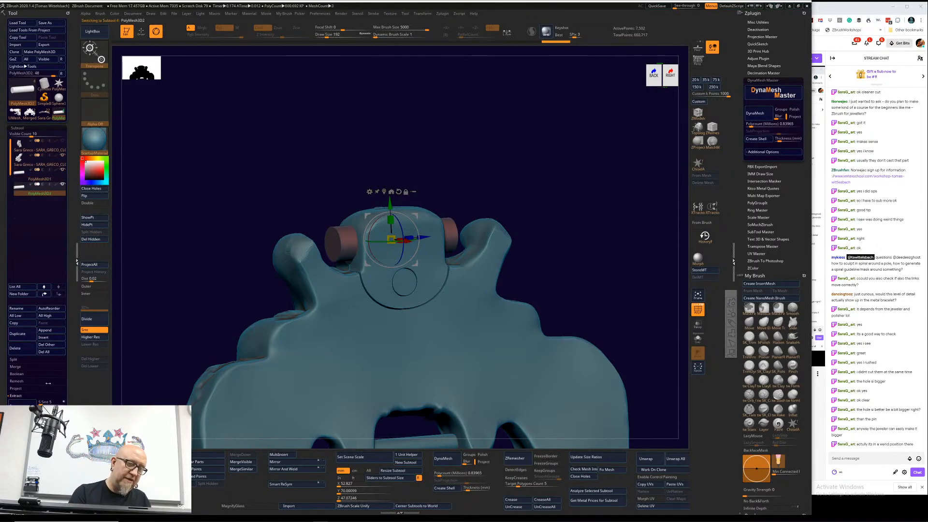
key("ctrl+z")
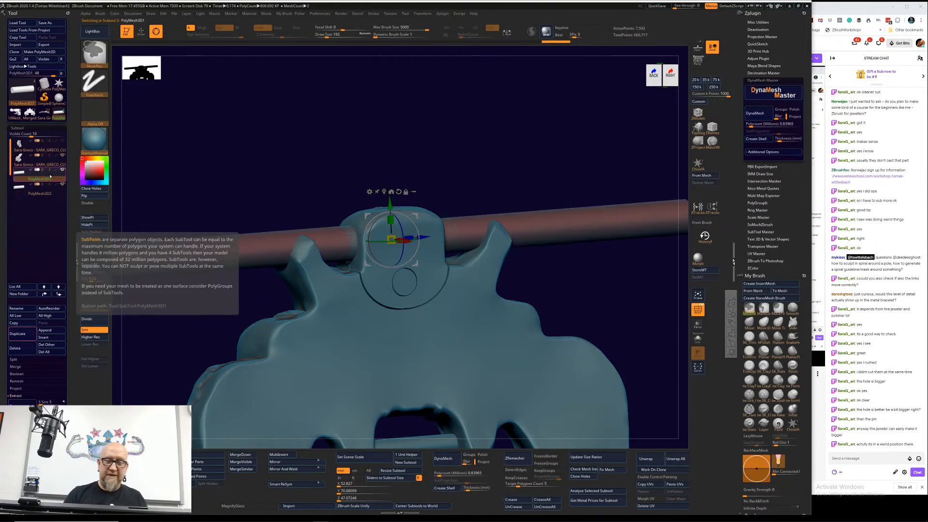
mouse_move(618, 285)
left_mouse_down()
mouse_move(611, 331)
mouse_move(472, 413)
mouse_move(479, 384)
left_mouse_up()
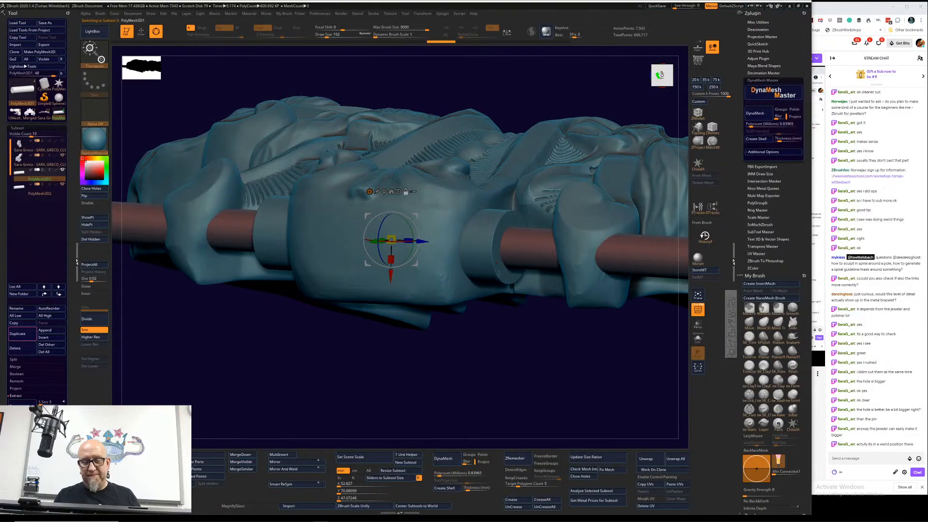
Step: Select the short duplicate cylinder and slightly reduce its thickness, keeping it wider than the rod running through it
left_click(483, 261, "alt")
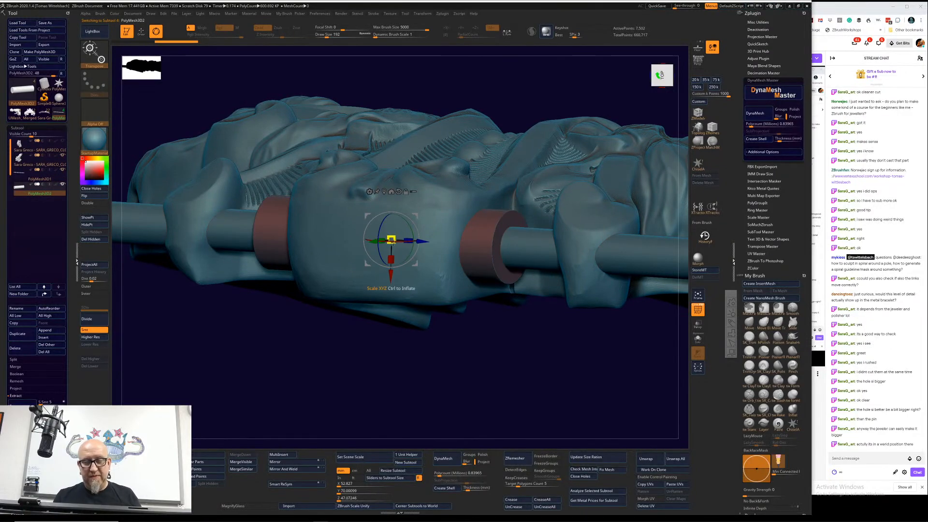
left_click_drag(392, 241, 420, 241)
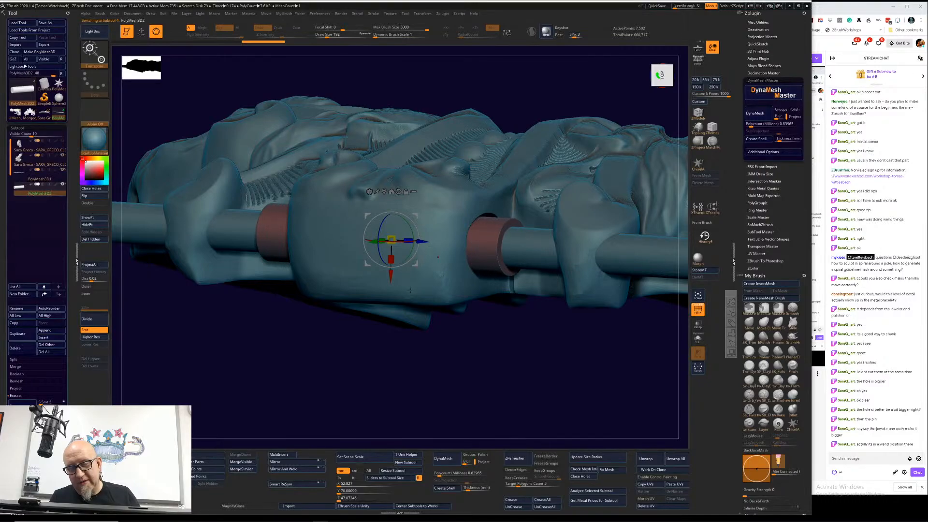
left_click_drag(381, 341, 456, 221)
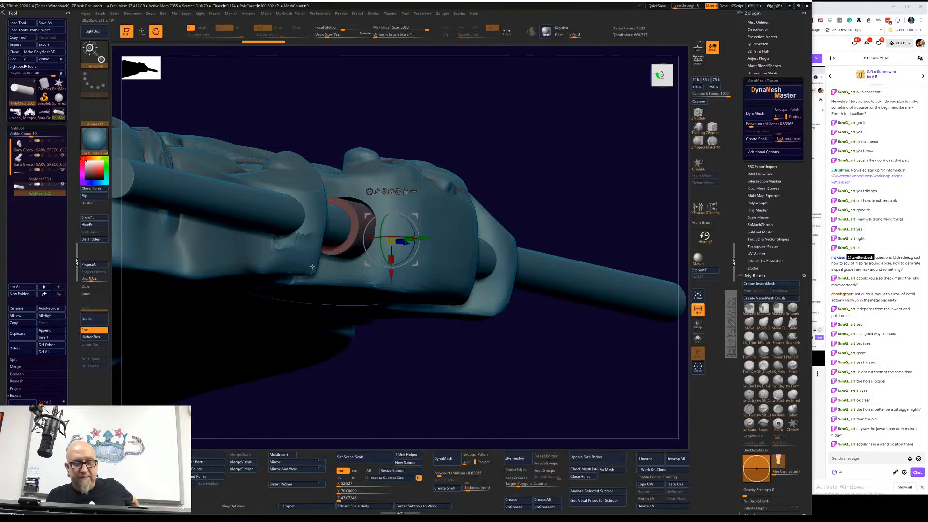
left_click_drag(313, 266, 407, 414)
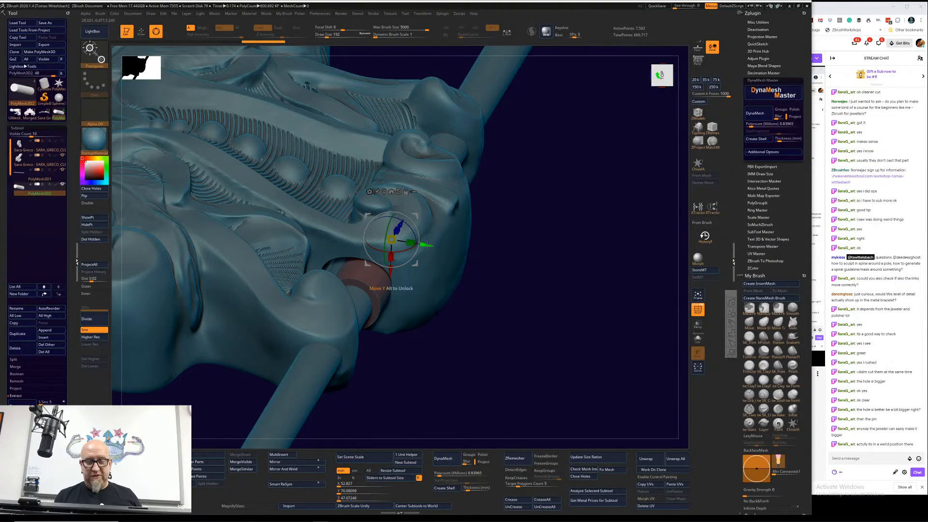
Step: Adjust the short cylinder's position perpendicular to the rod within the hole of the central hinge barrel
left_click_drag(427, 236, 423, 242)
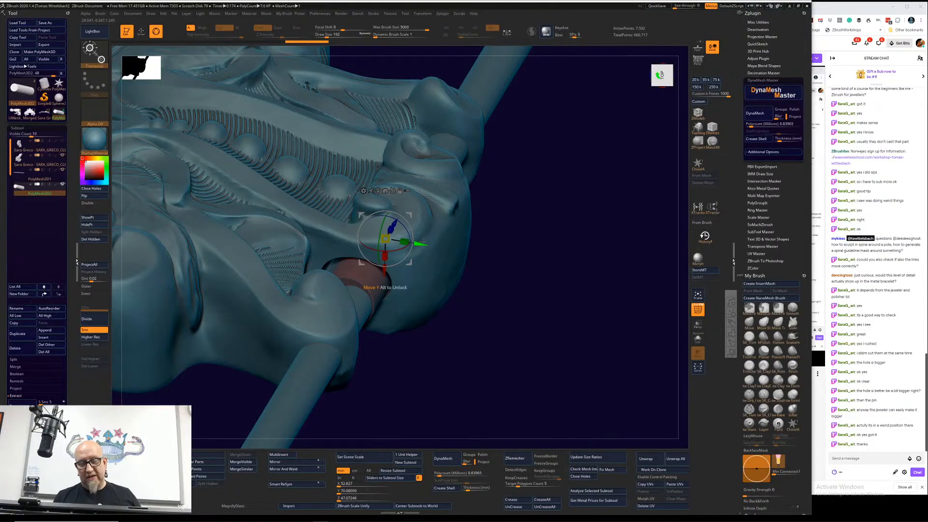
left_click_drag(415, 369, 511, 314, "alt")
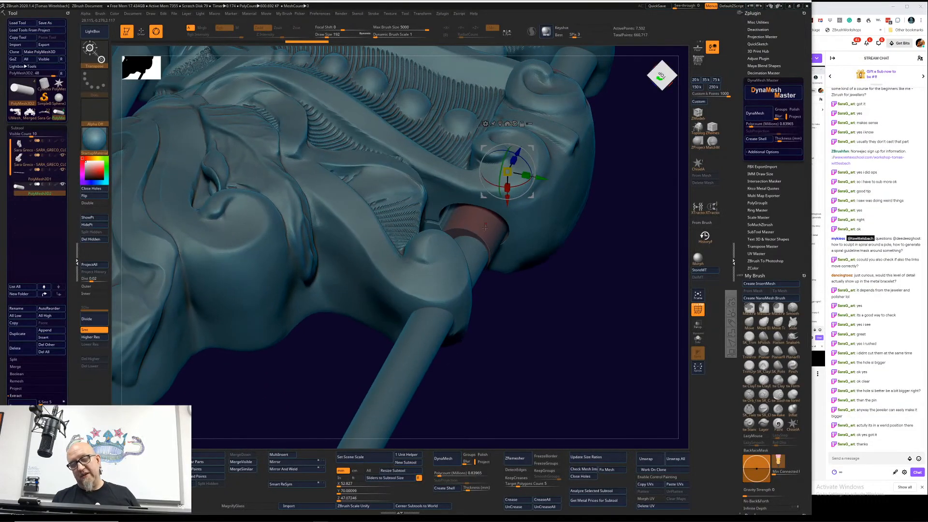
left_click_drag(543, 178, 553, 180)
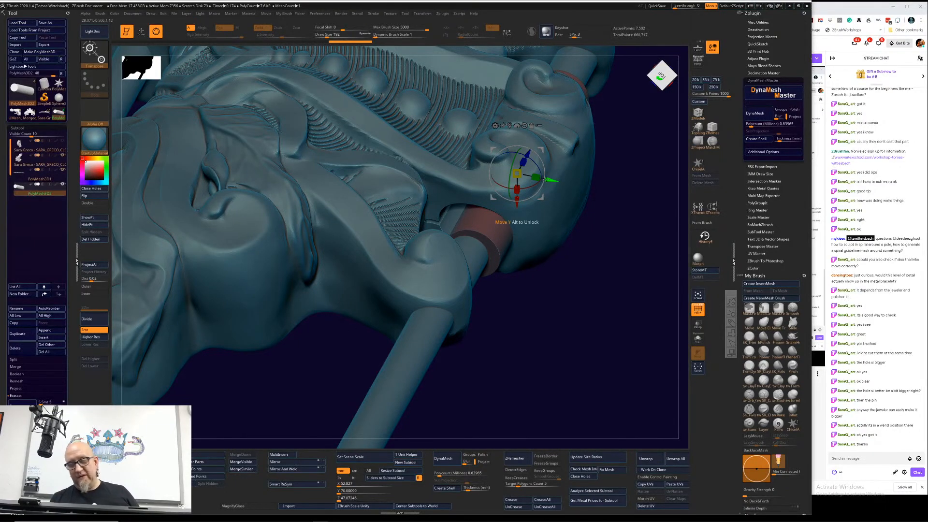
left_click_drag(547, 180, 550, 179)
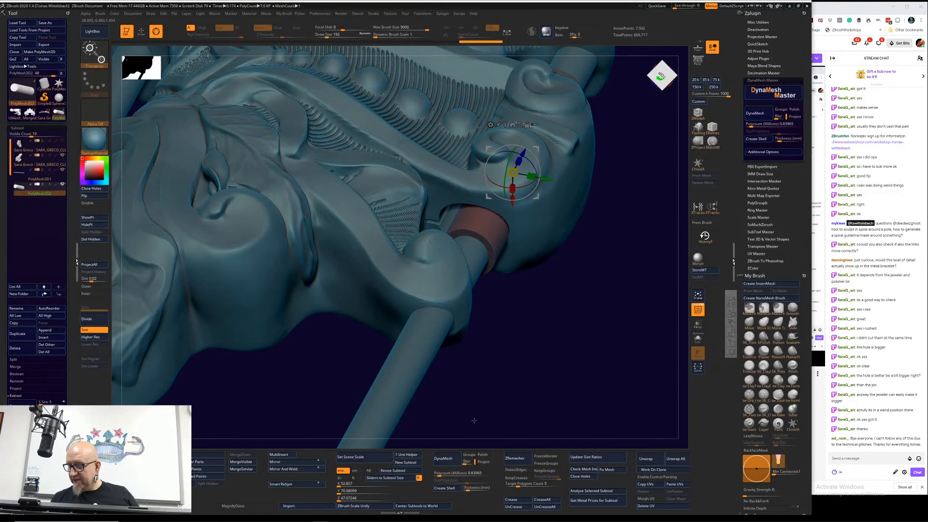
Step: Switch to the browser and look through the Instagram portfolio for the enlightened sugar skull ring, viewing the images in its post
left_click_drag(474, 418, 468, 405)
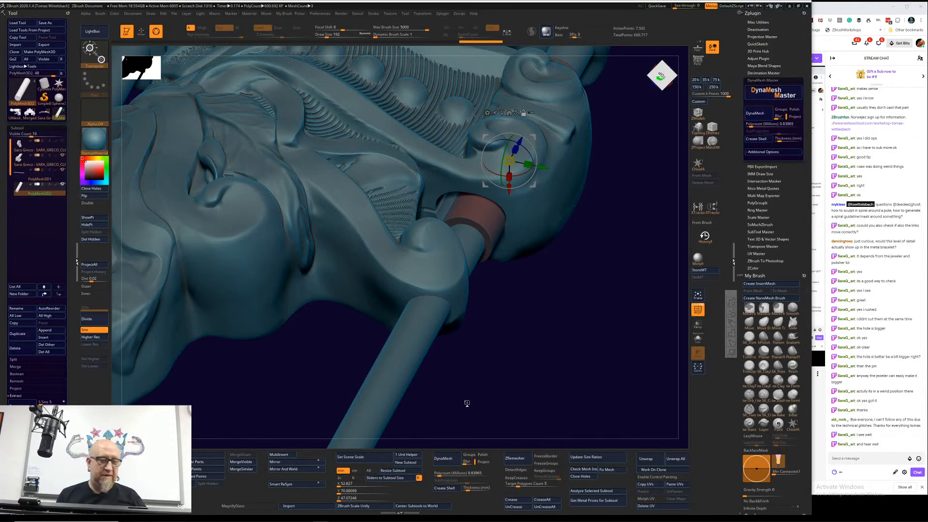
key("super")
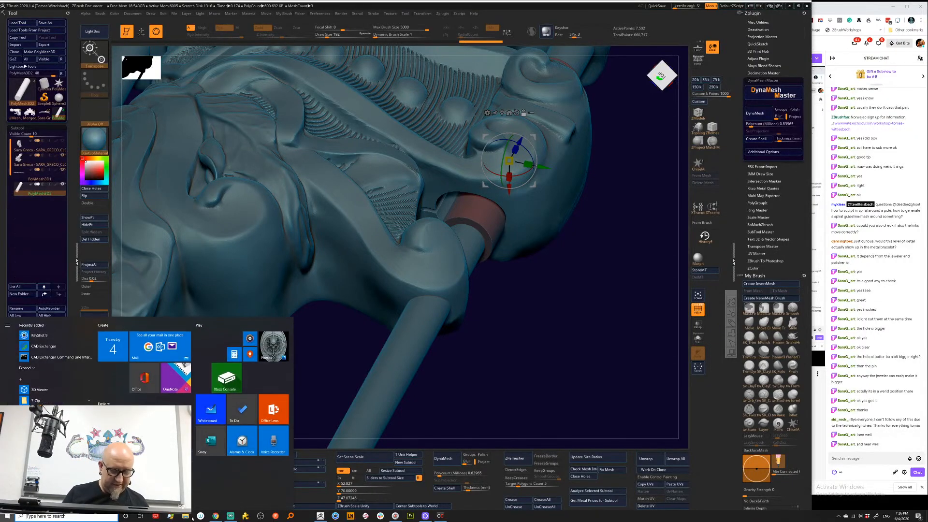
left_click(215, 516)
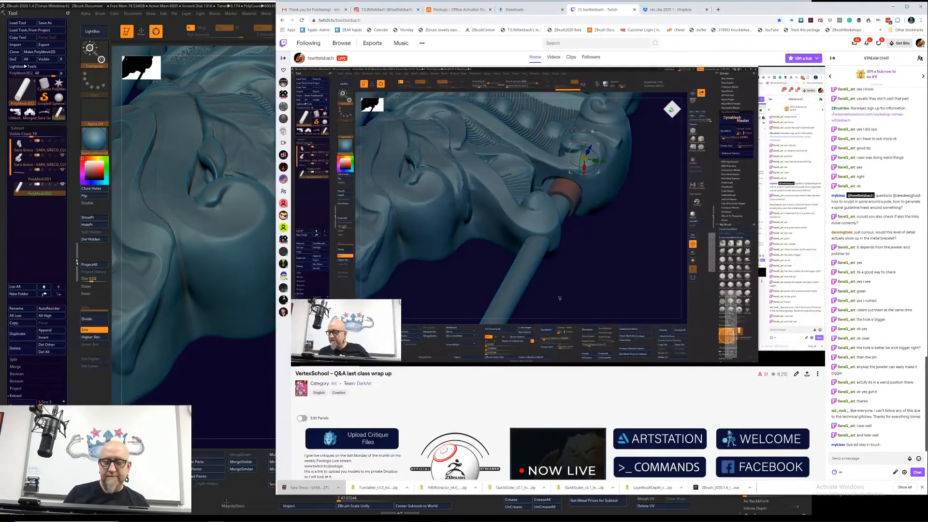
left_click(384, 9)
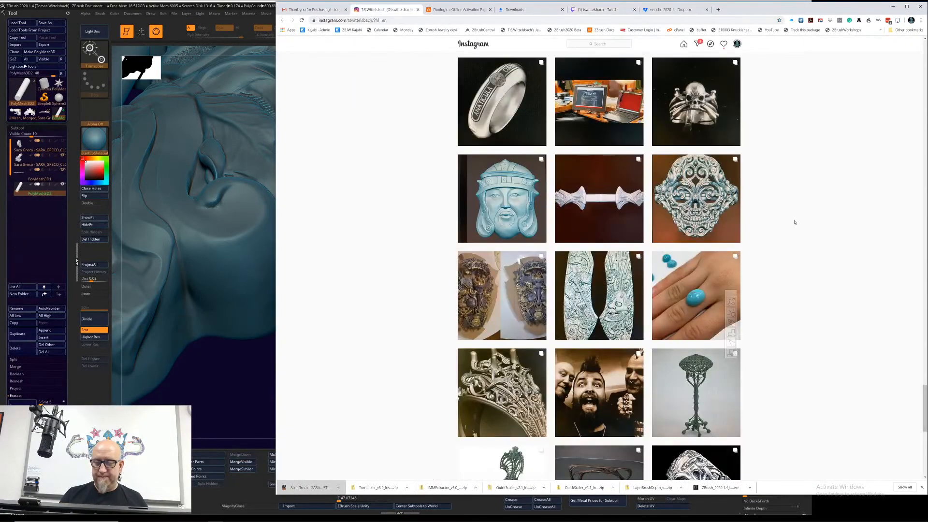
scroll(923, 301, "down", 8)
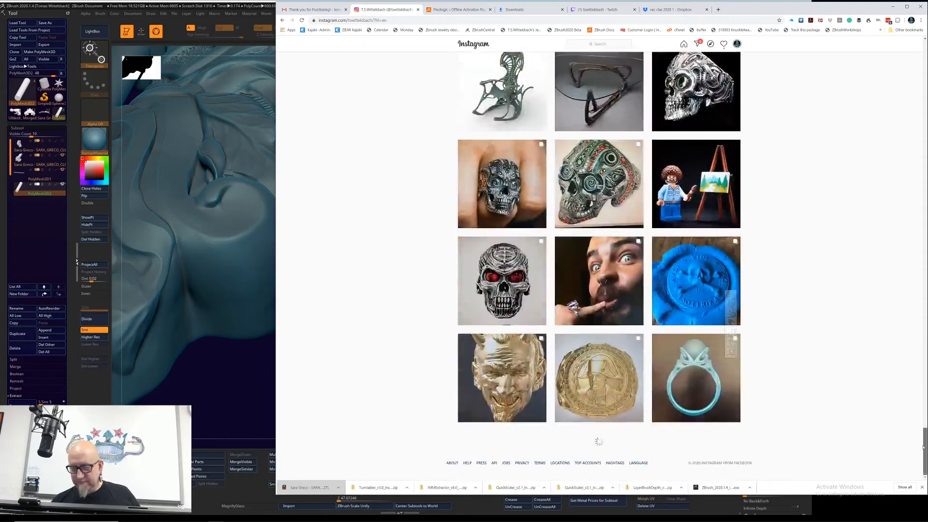
mouse_move(923, 445)
left_mouse_down()
mouse_move(917, 74)
mouse_move(911, 185)
left_mouse_up()
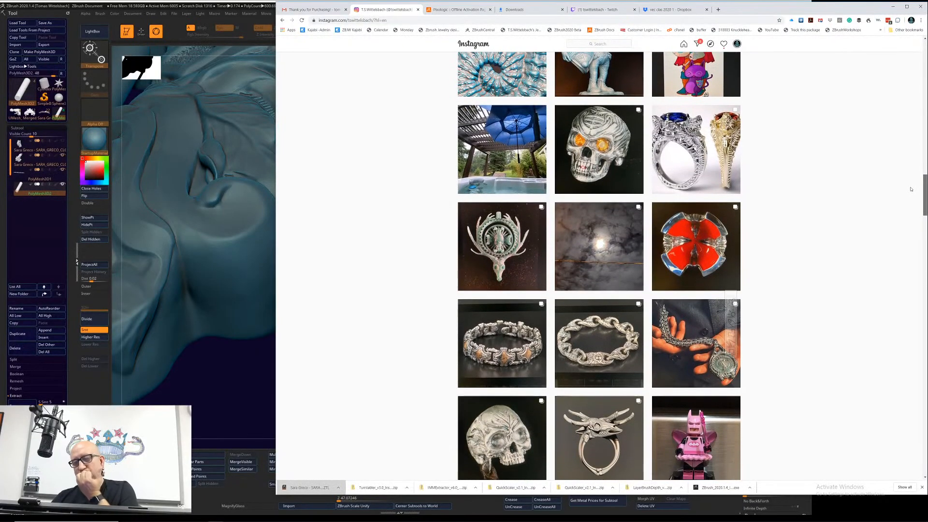
left_click_drag(911, 189, 885, 417)
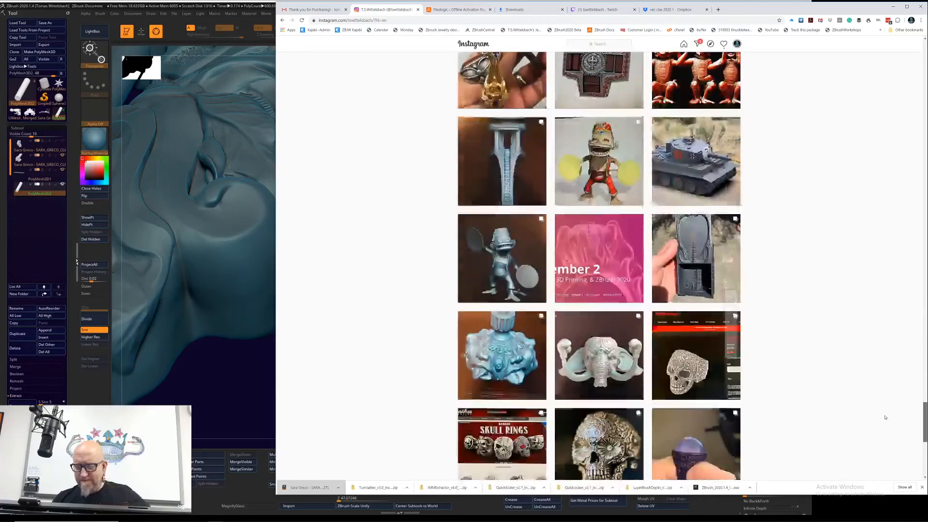
left_click_drag(924, 378, 923, 392)
left_click(527, 324)
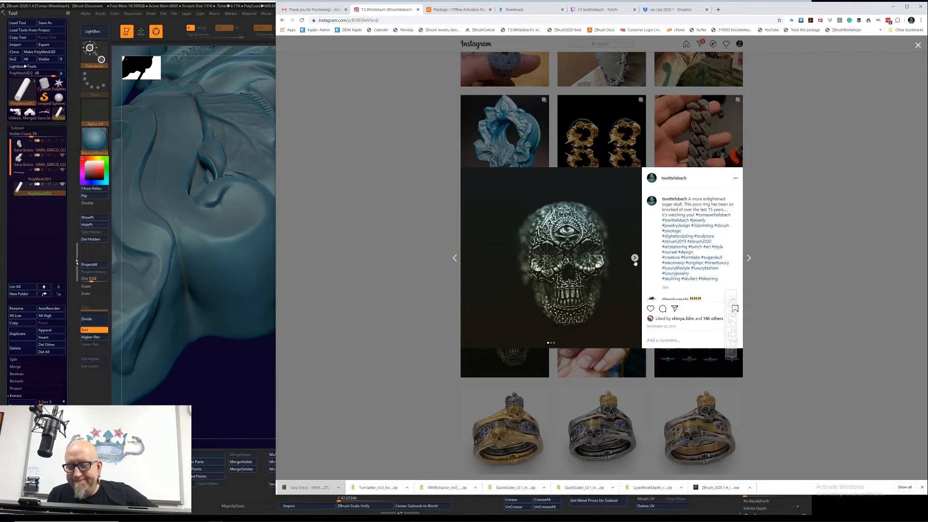
left_click(634, 257)
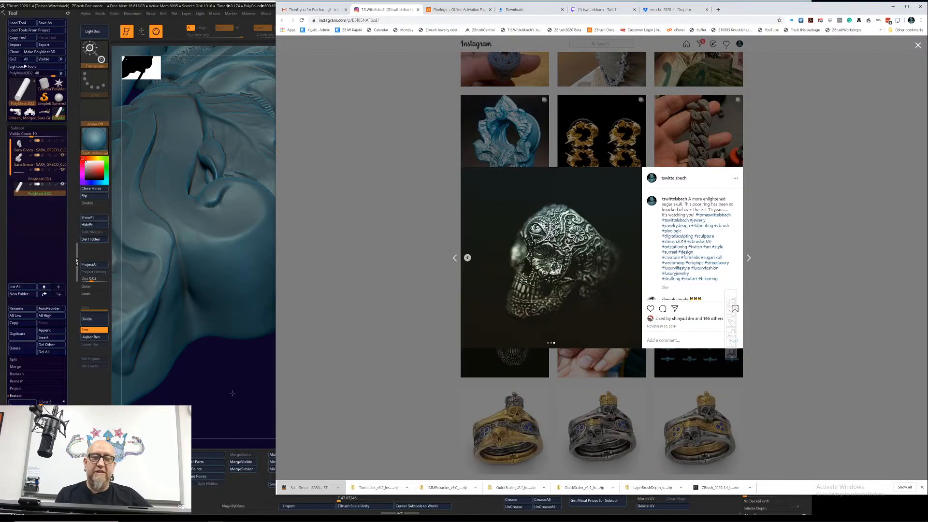
Step: Return to ZBrush to examine the whole bracelet link from the left view, and switch back to the Twitch stream page in the browser
left_click(249, 379)
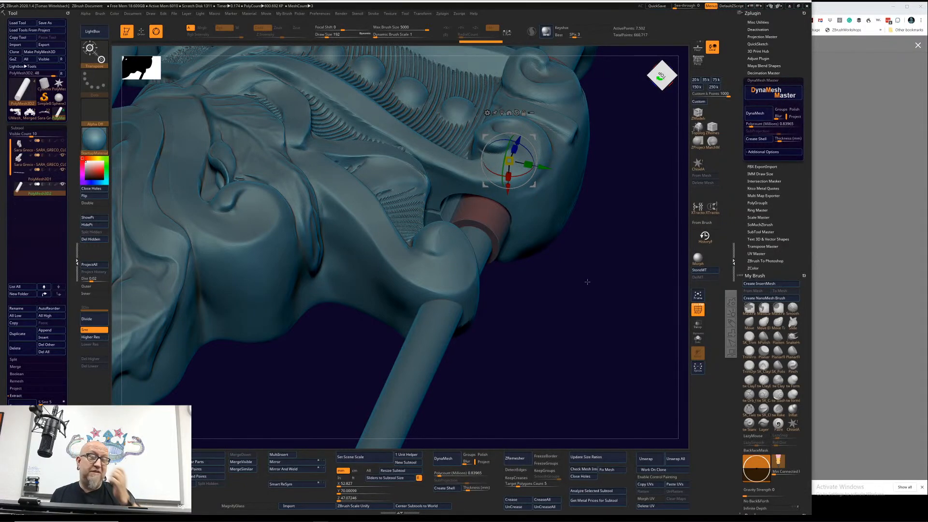
left_click_drag(574, 314, 438, 381)
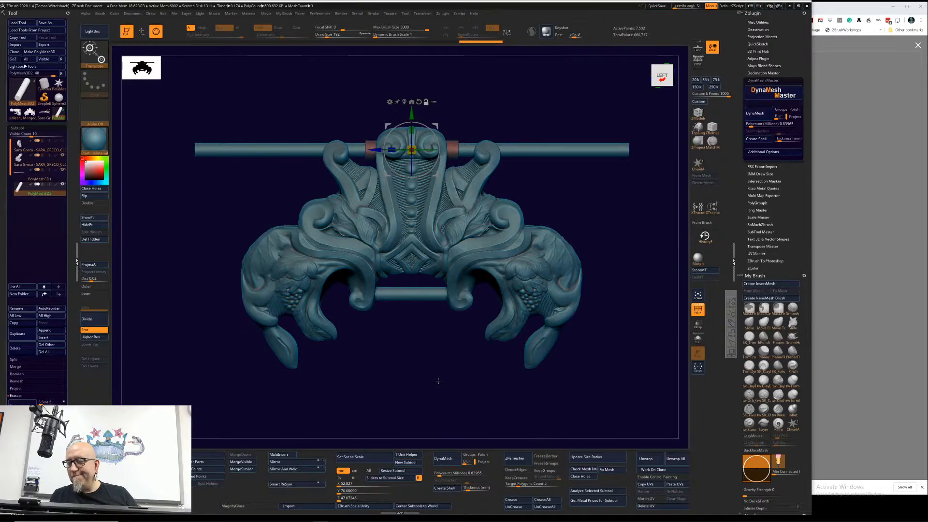
left_click(853, 8)
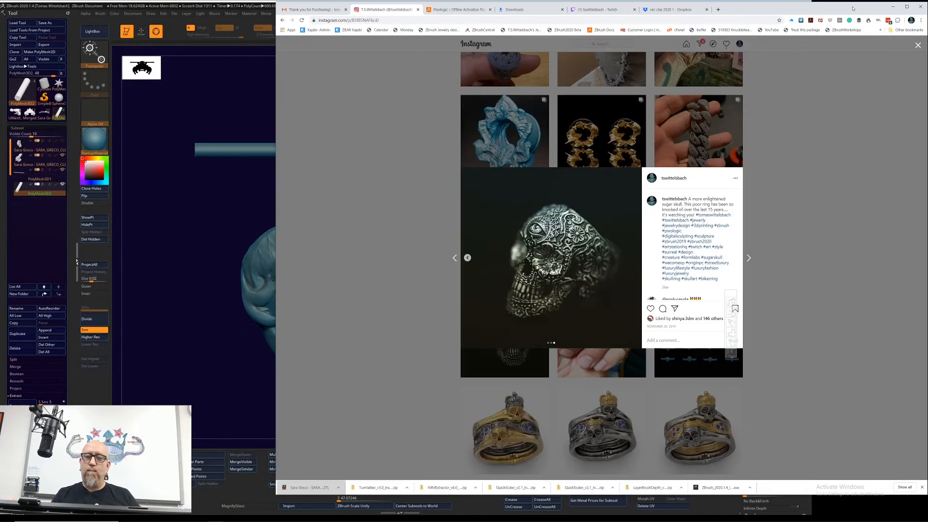
left_click(606, 9)
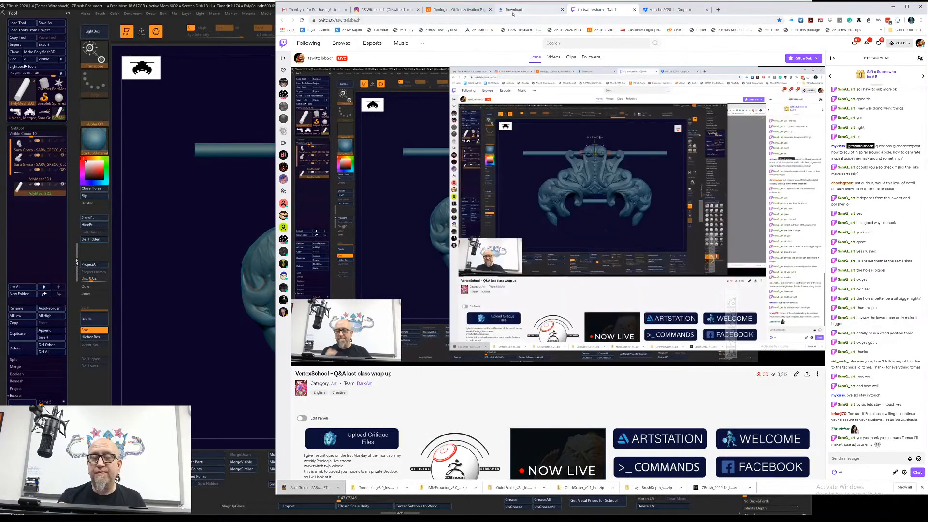
Step: Search Gmail for "formlabs" and open the "Starting June 15 – Give $250, Get $250" message
left_click(318, 11)
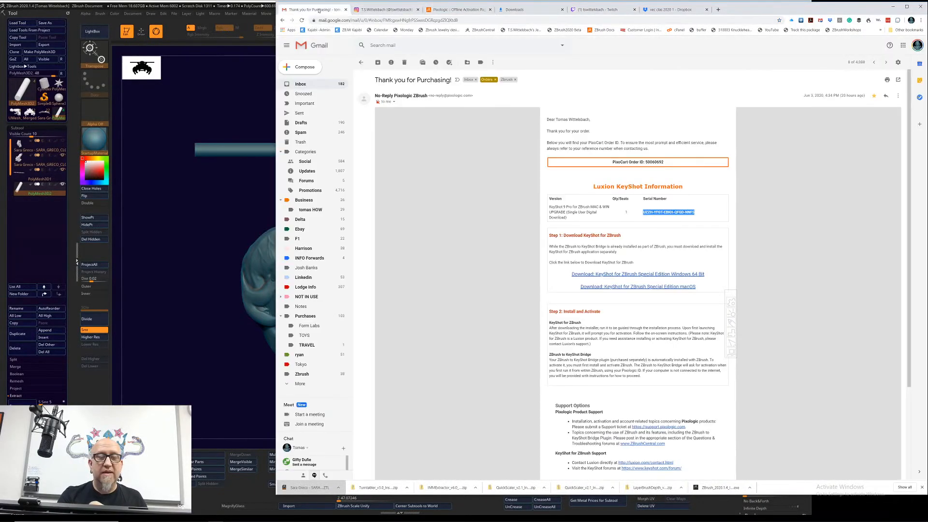
left_click(406, 44)
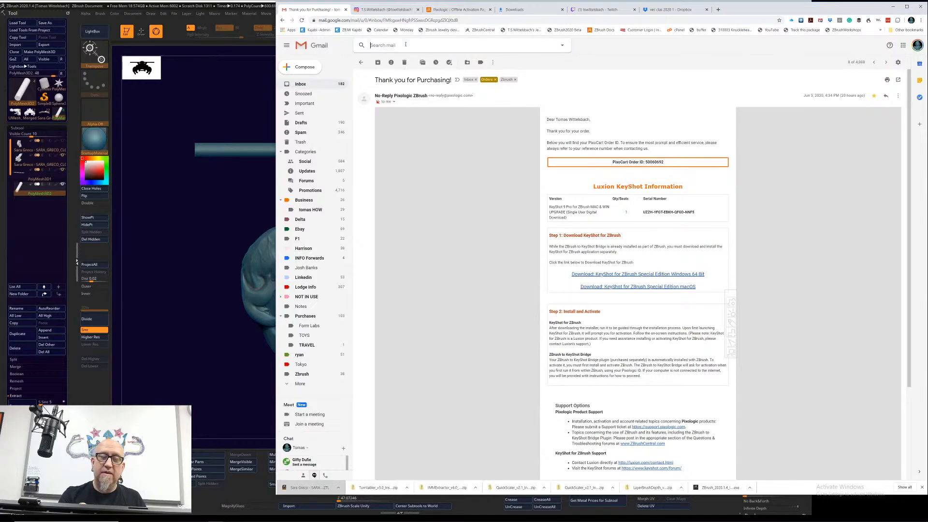
type("formlabs")
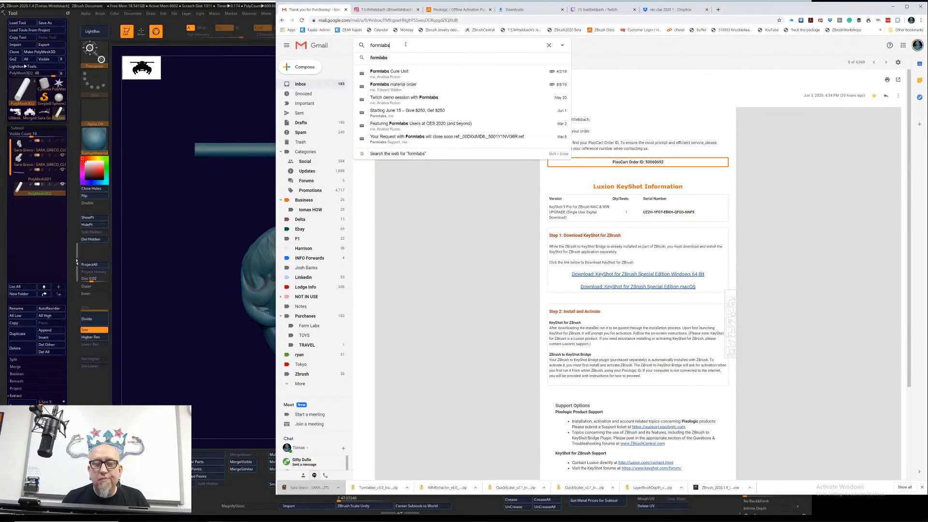
key("Return")
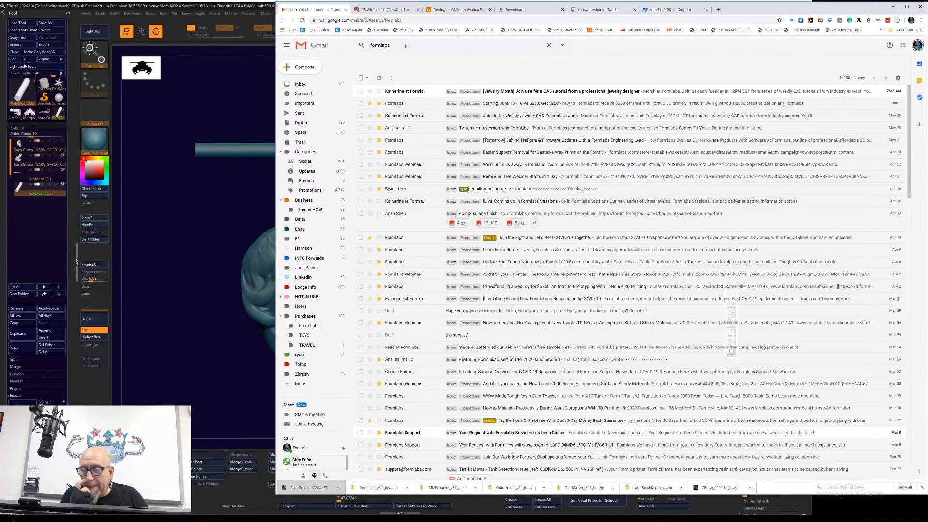
left_click(654, 104)
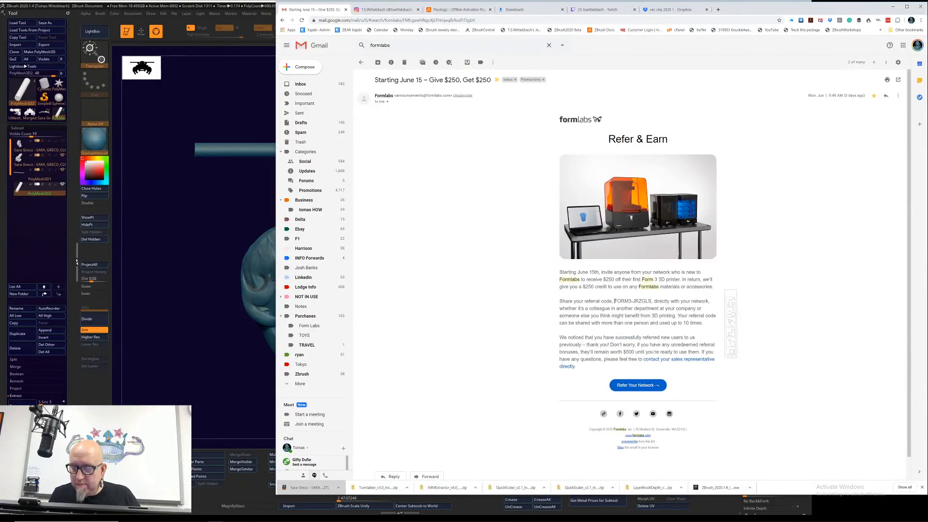
Step: Copy the referral code from the Formlabs message and post it in the Twitch stream chat
left_click_drag(614, 301, 652, 302)
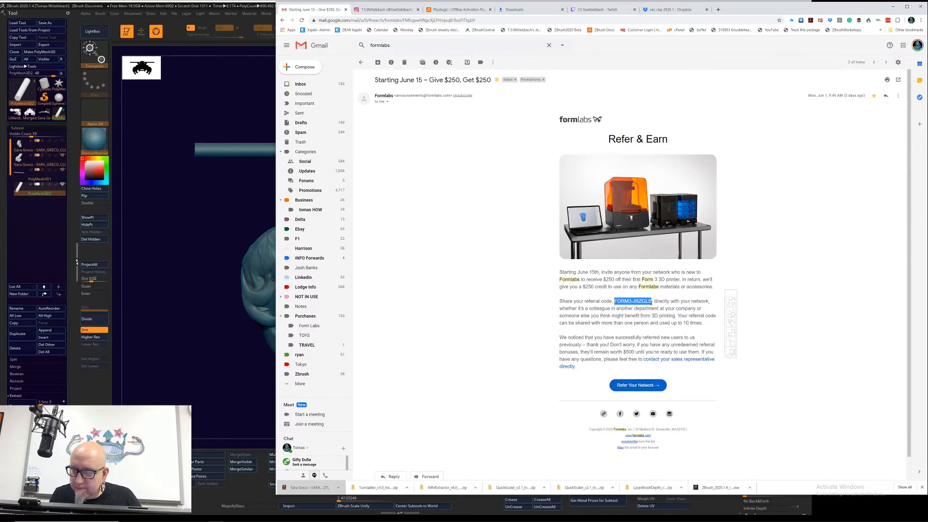
right_click(648, 301)
left_click(669, 307)
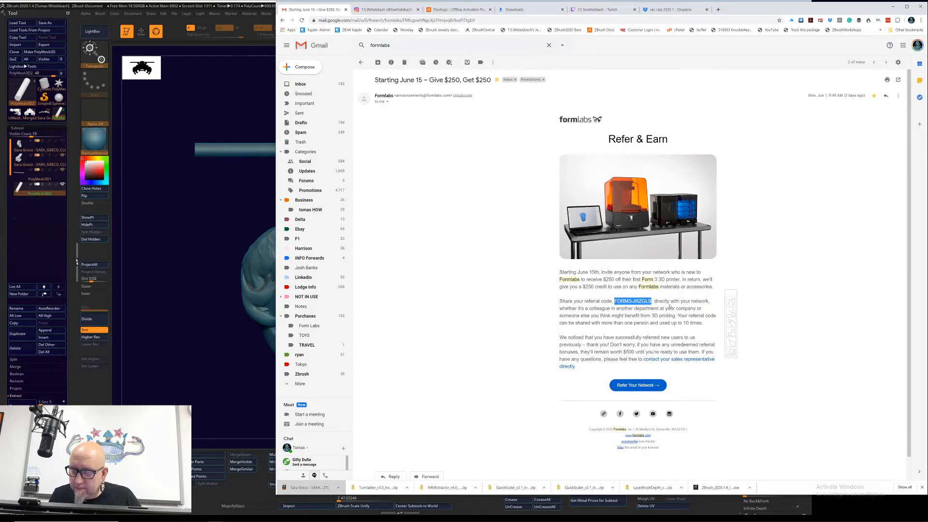
left_click(599, 9)
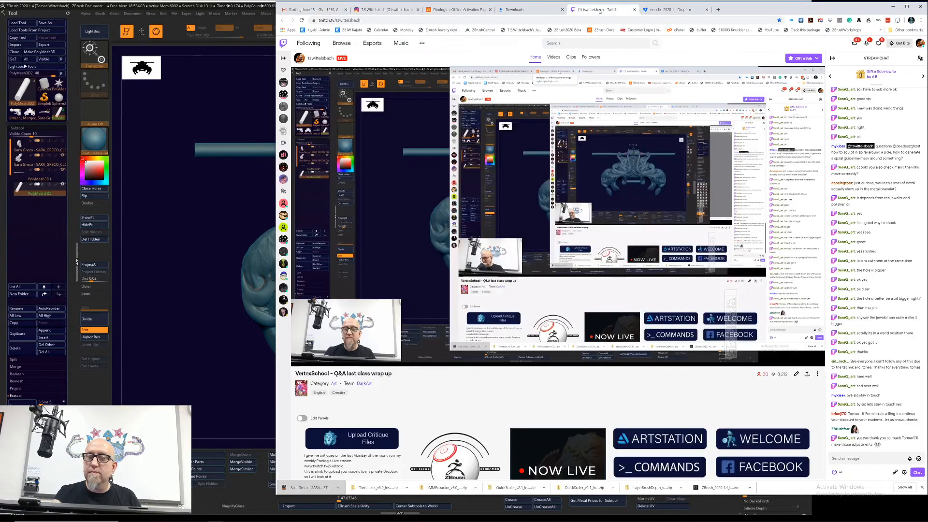
left_click(855, 459)
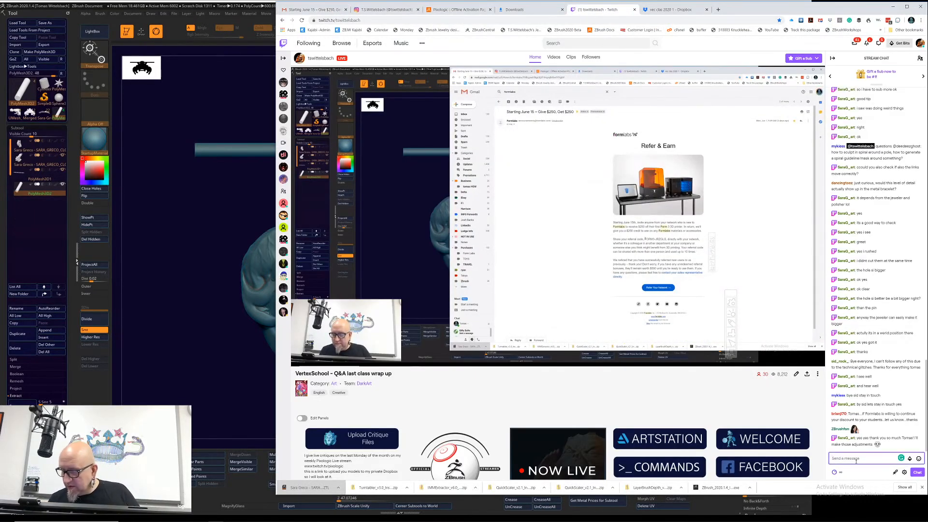
key("ctrl+v")
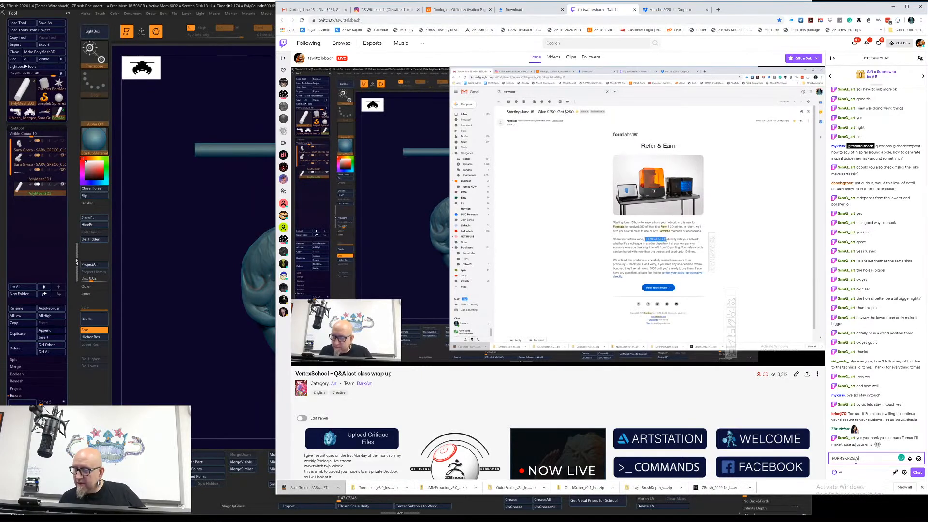
key("Return")
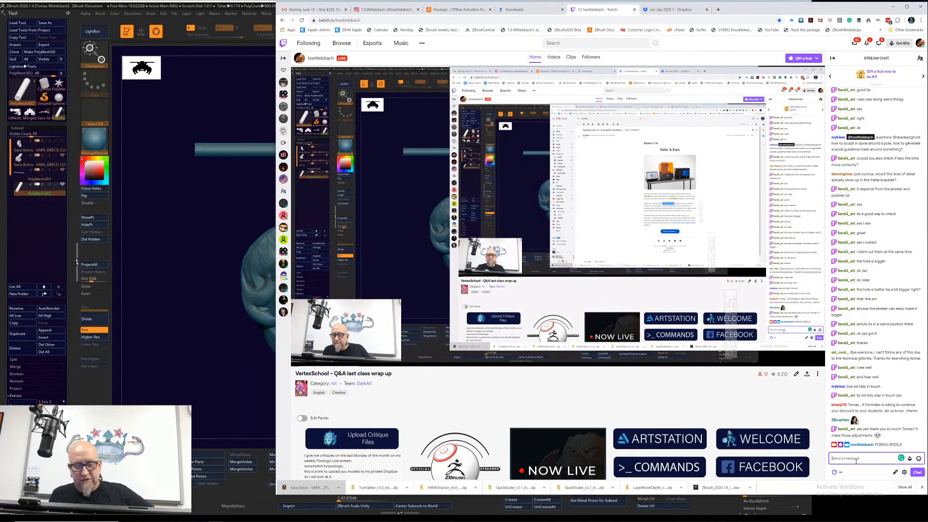
Step: Read the latest viewer messages in the Twitch chat, alternating with the bracelet link in ZBrush
left_click(246, 408)
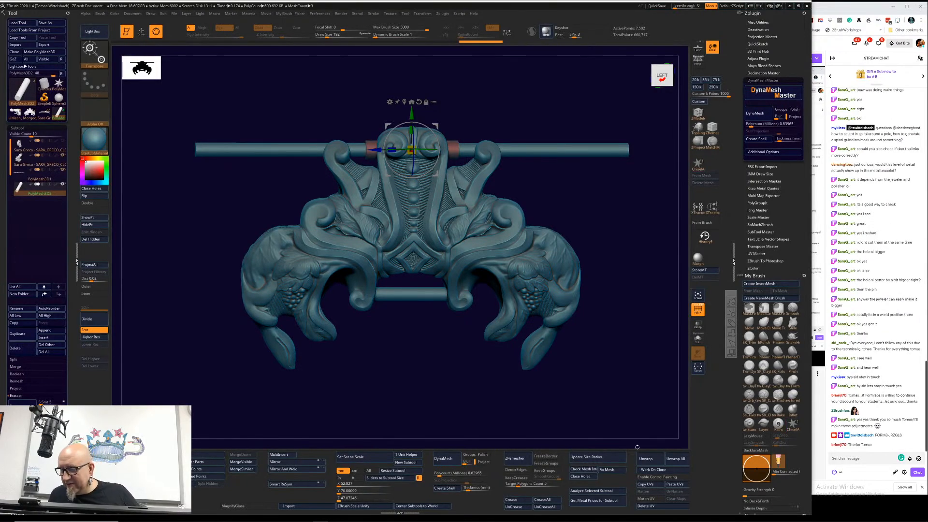
left_click(819, 421)
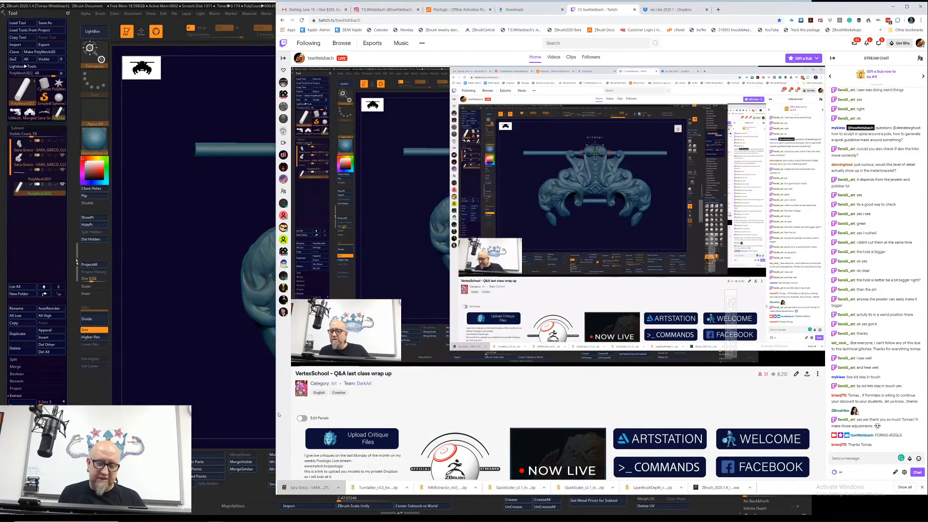
left_click(261, 394)
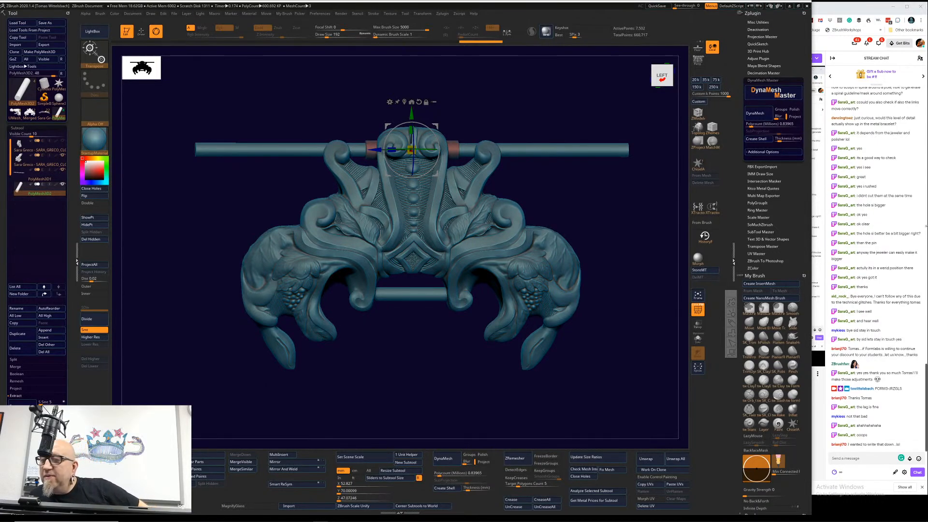
left_click(923, 382)
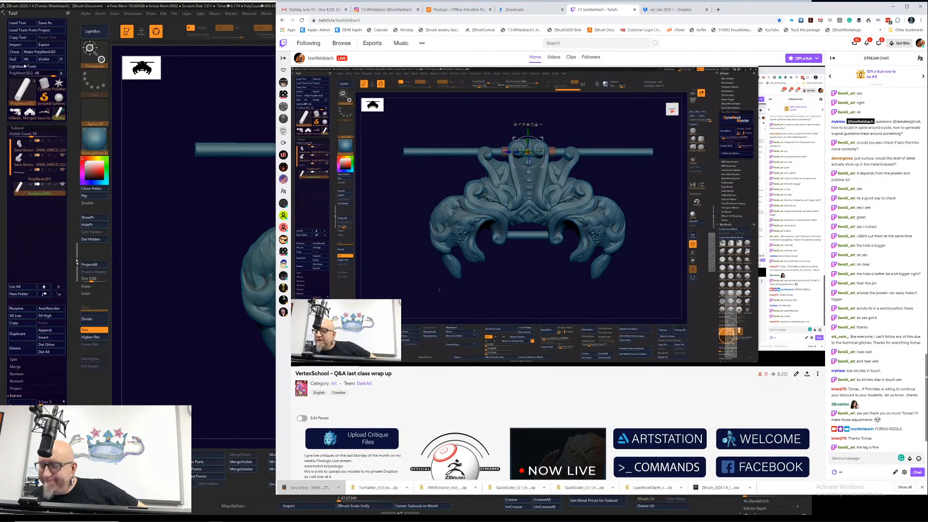
scroll(923, 386, "down", 2)
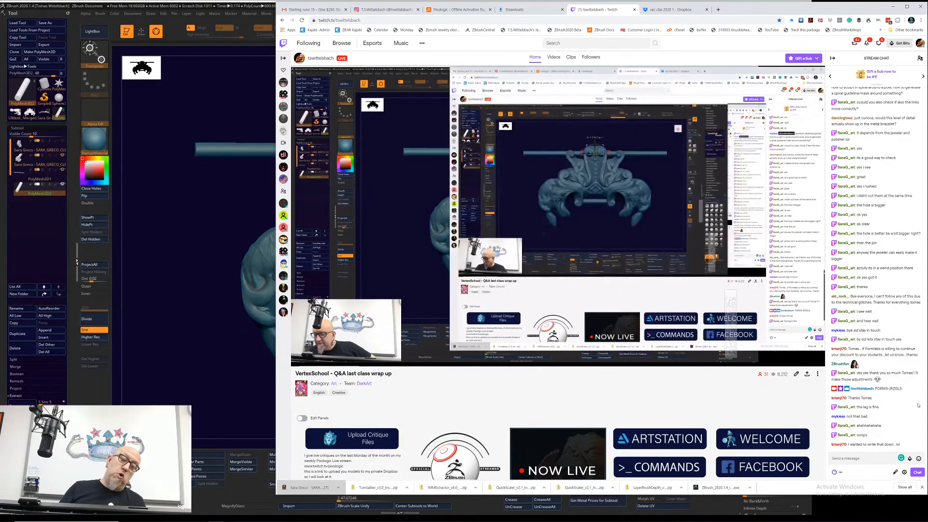
left_click(234, 381)
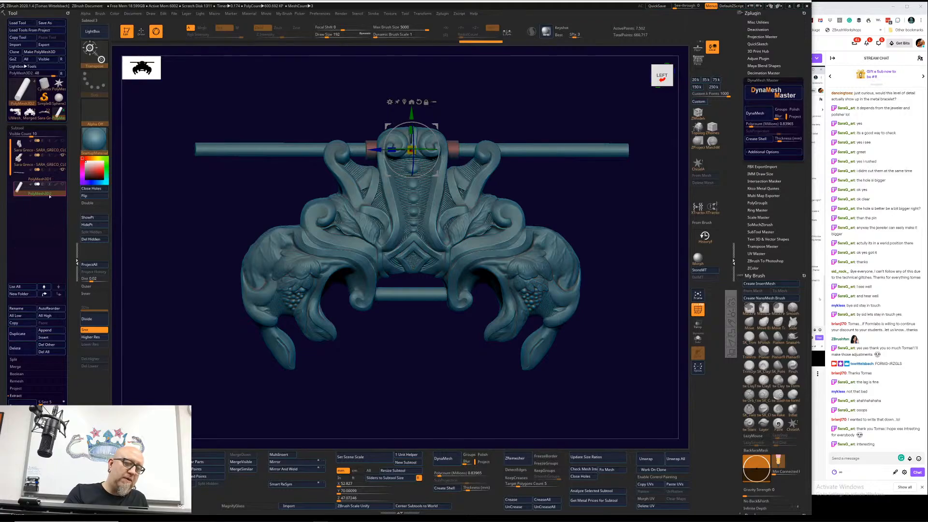
Step: Switch to the PolyMesh3D star tool and append the short hinge cylinder to it as a subtool
left_click(58, 83)
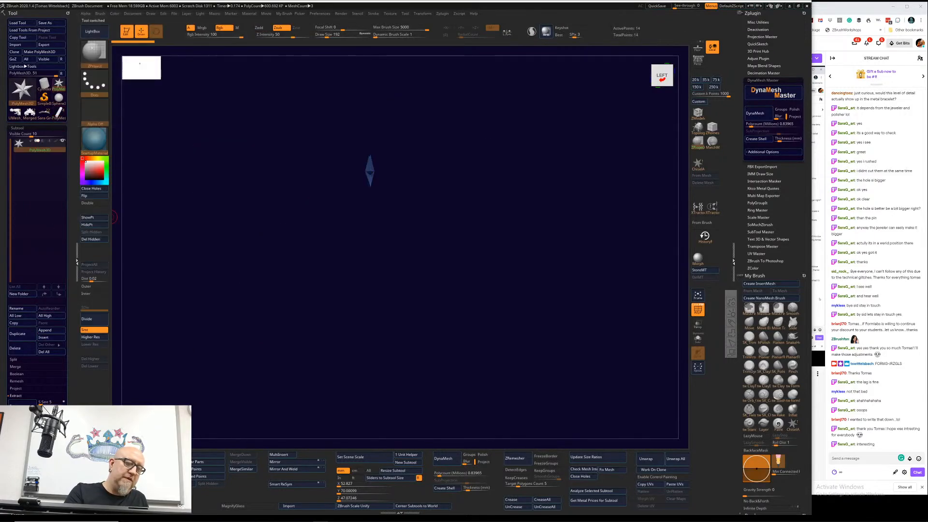
left_click(51, 330)
left_click(172, 342)
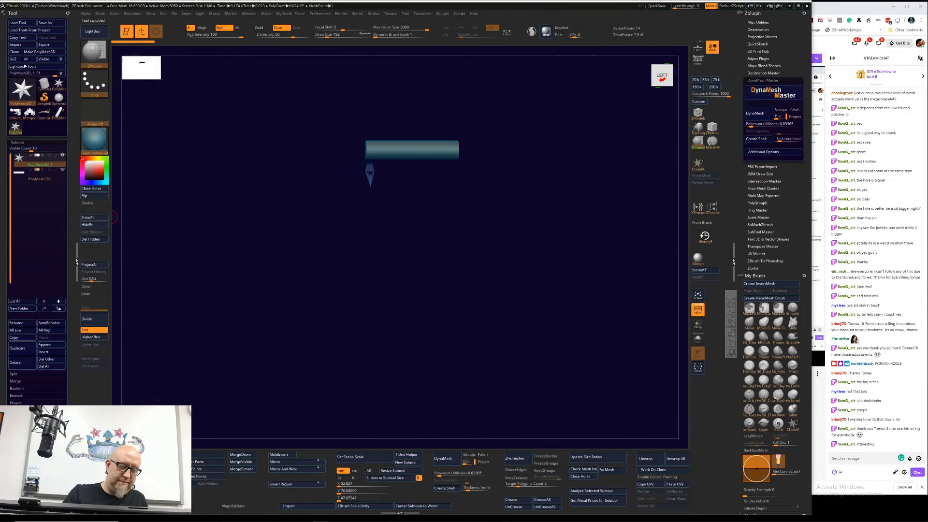
Step: Select the hinge cylinder subtool and scale it along its length into a long thin pole
left_click_drag(373, 268, 480, 356)
key("w")
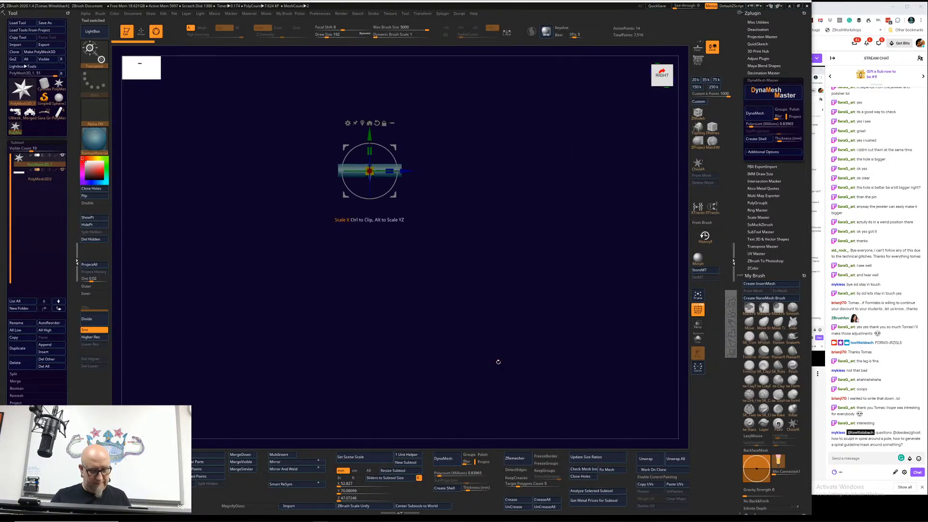
left_click(362, 123)
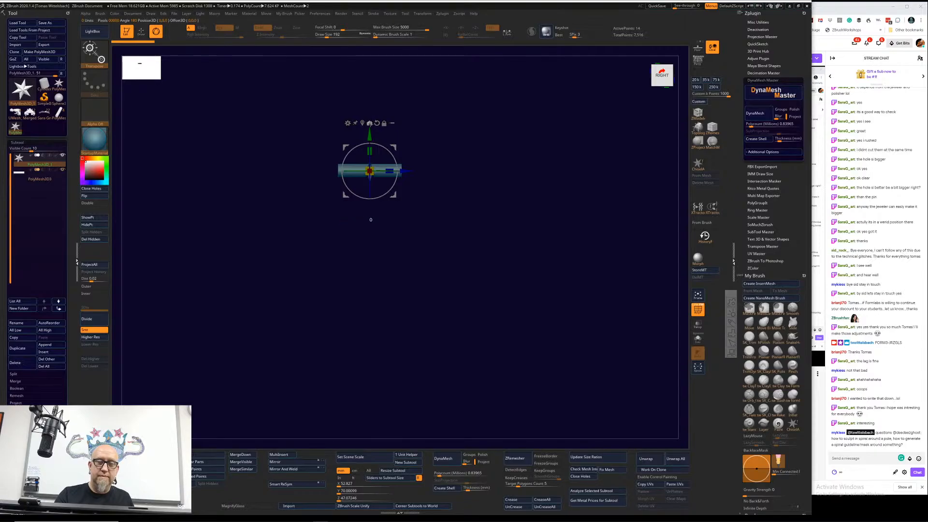
left_click_drag(425, 163, 445, 164)
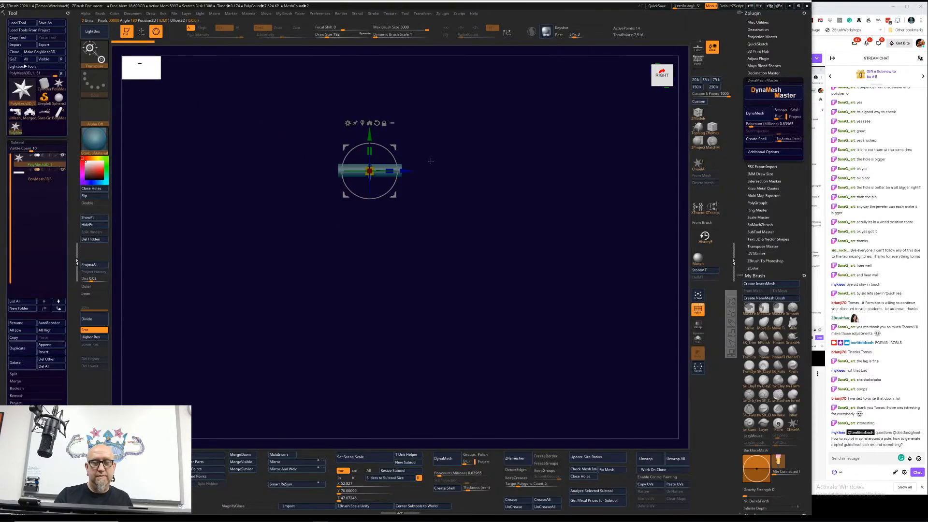
left_click(56, 179)
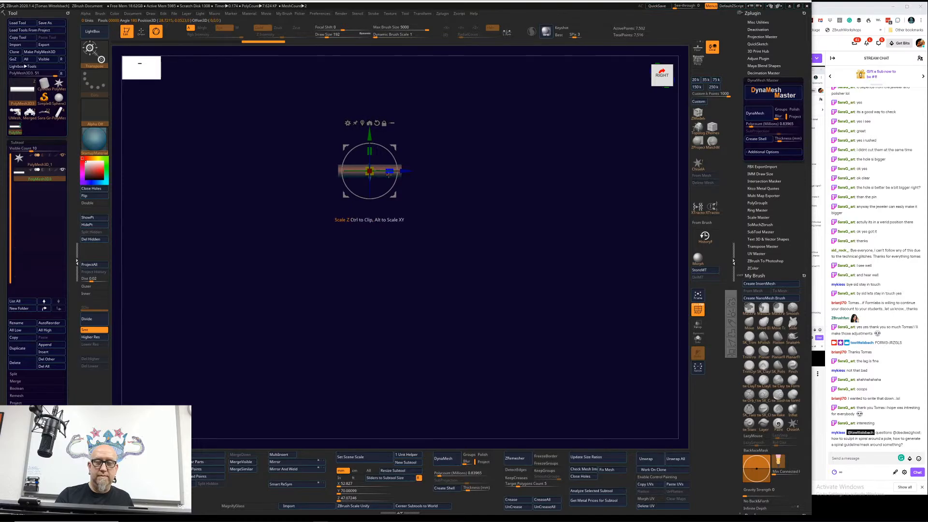
left_click(373, 123)
left_click_drag(533, 186, 471, 209)
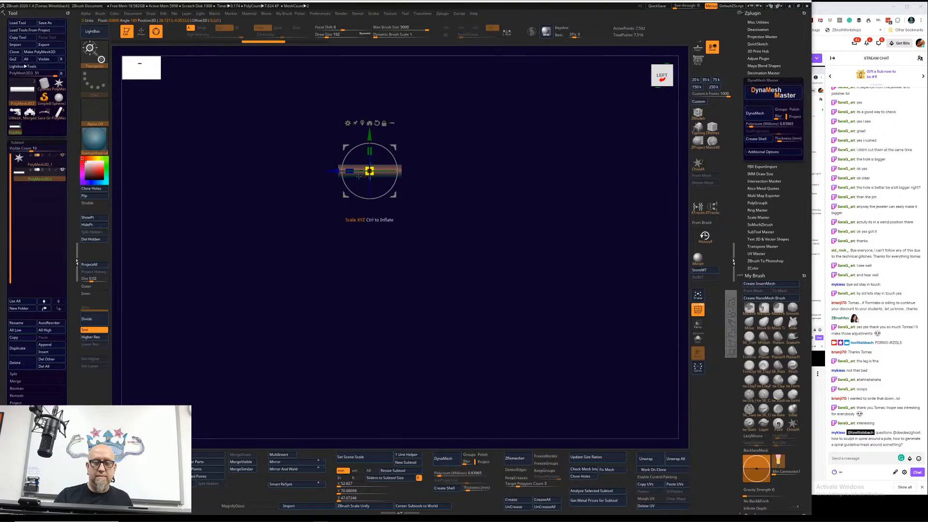
left_click_drag(349, 171, 225, 210)
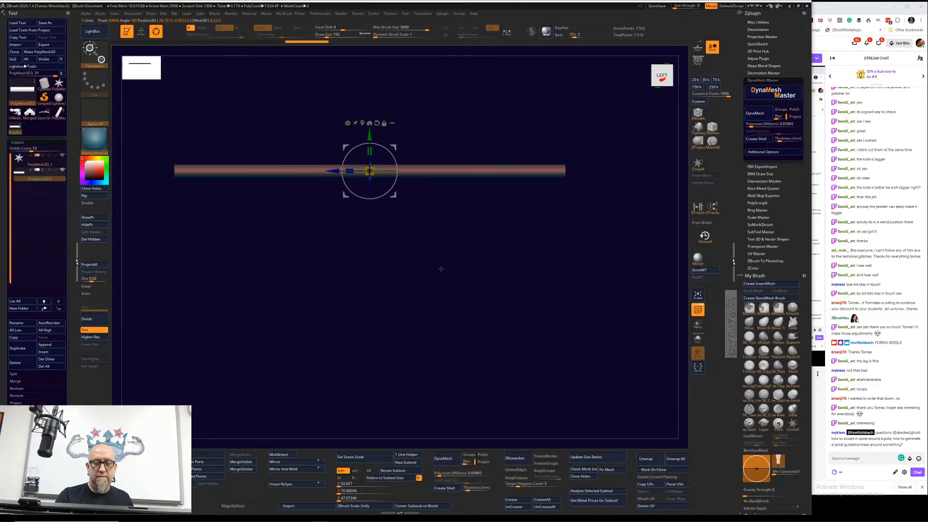
left_click_drag(440, 266, 350, 349)
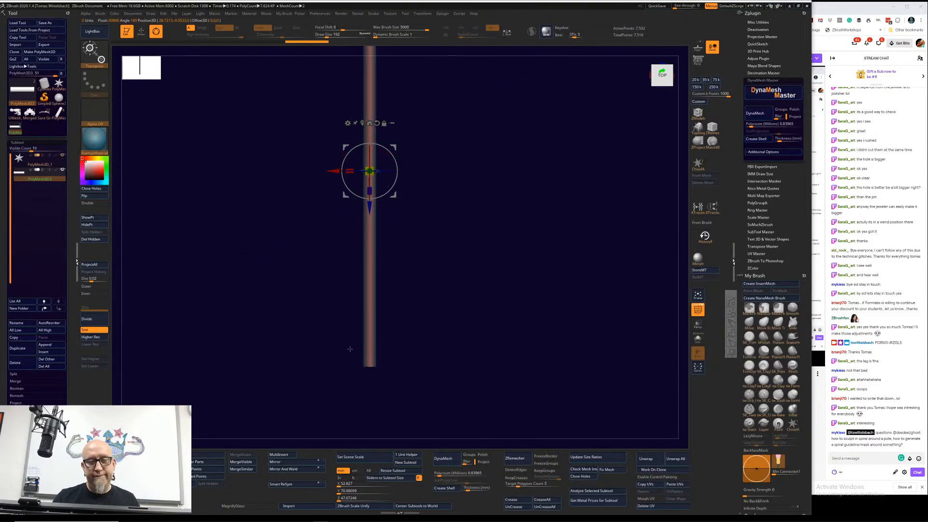
Step: Subdivide the pole up to subdivision level 6 and step down to level 5
left_click(94, 323)
left_click(94, 322)
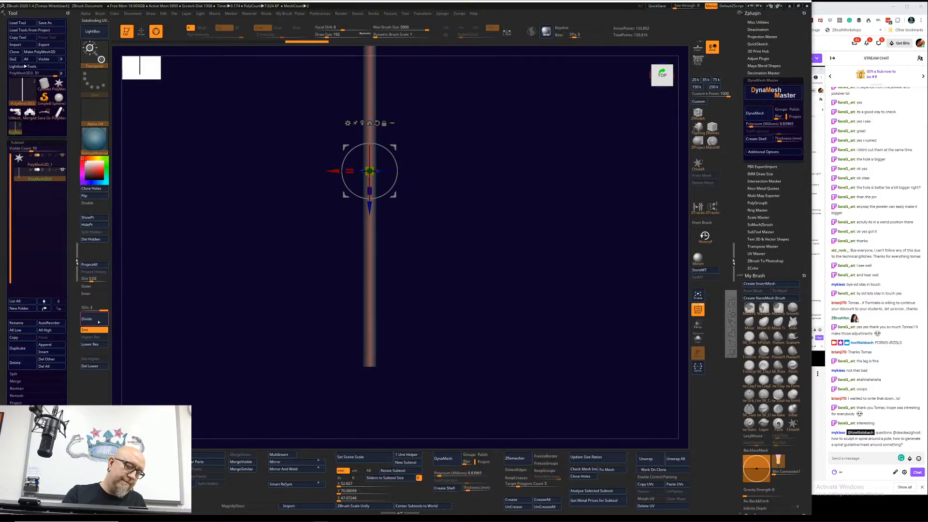
left_click(95, 322)
left_click(94, 322)
left_click(94, 322)
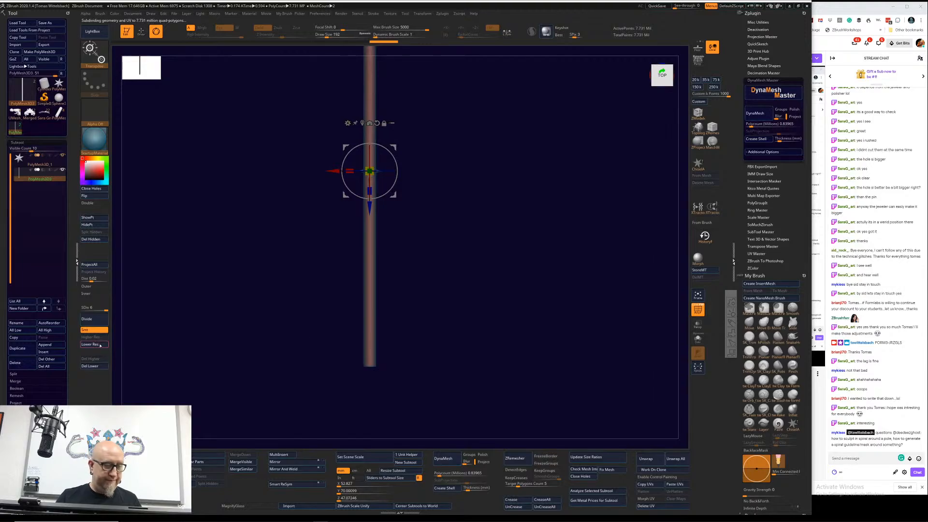
left_click(98, 346)
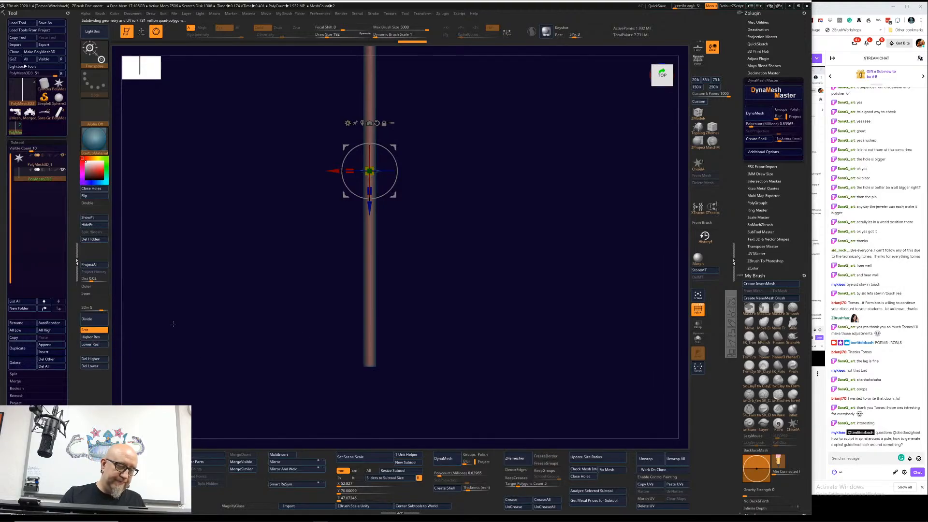
left_click_drag(217, 245, 299, 349, "alt")
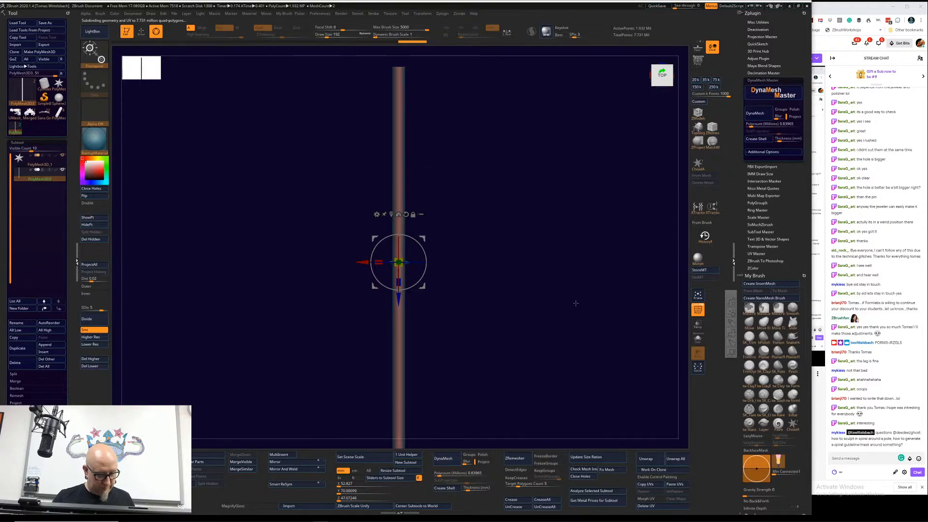
Step: Put the pole subtool in Draw mode with polyframe display off and set the draw size to 227
key("q")
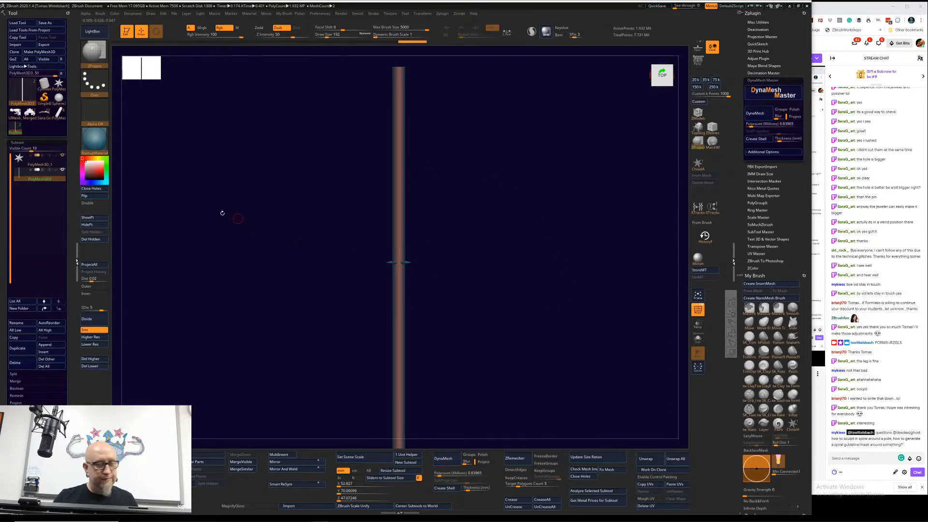
left_click(36, 162)
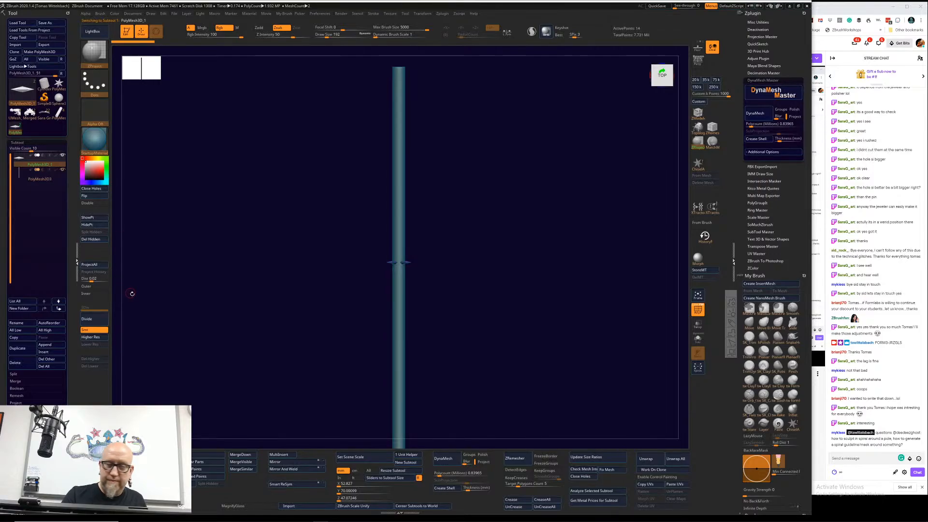
left_click(46, 179)
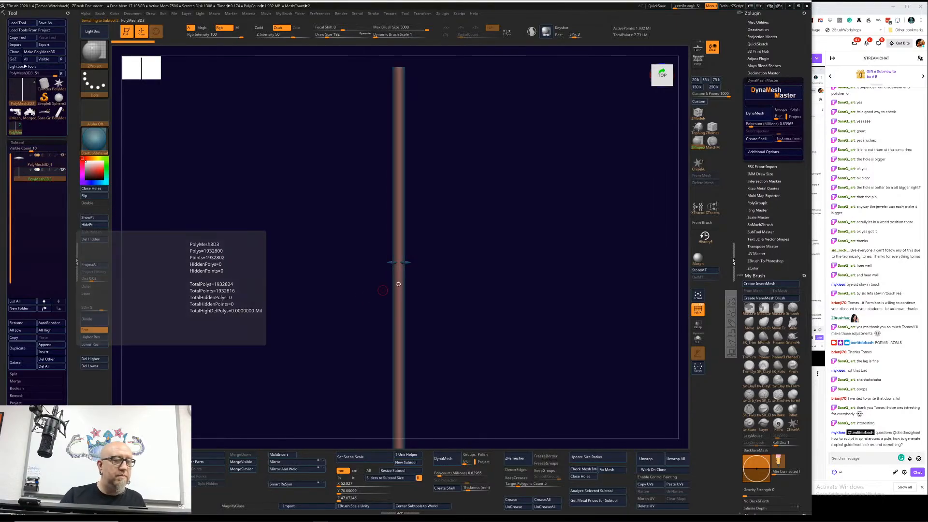
left_click_drag(289, 360, 349, 350, "alt")
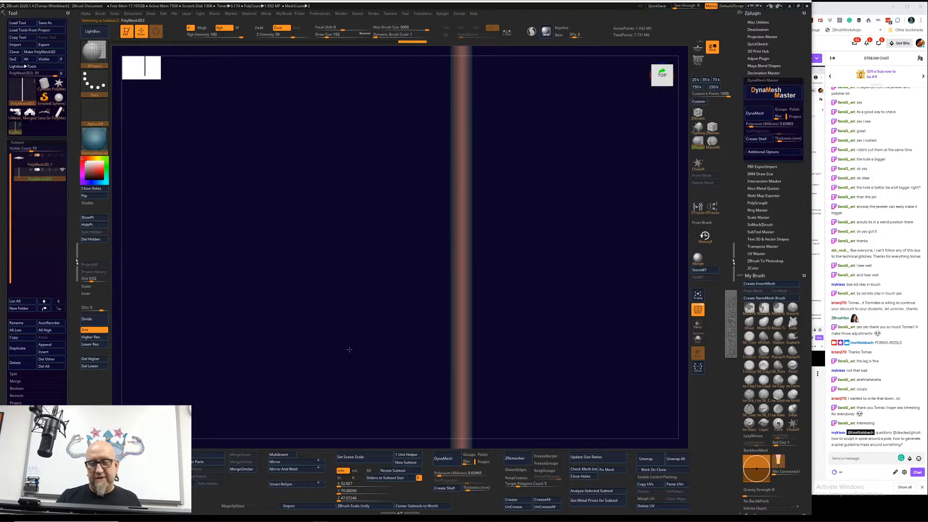
left_click(696, 309)
left_click_drag(549, 280, 496, 258, "alt")
key("space")
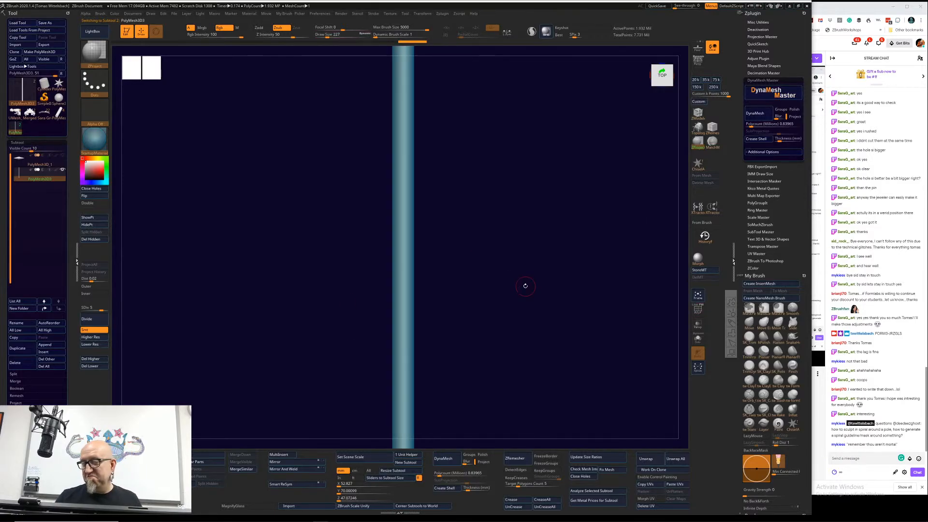
Step: Try a short diagonal mask stroke on the pole and set the mask brush's focal shift to -100
key("2")
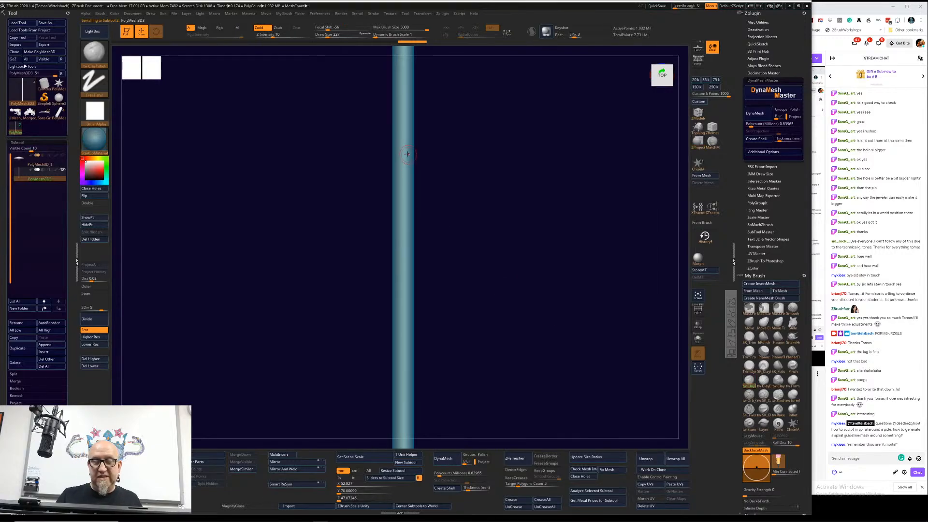
left_click_drag(410, 147, 400, 163, "ctrl")
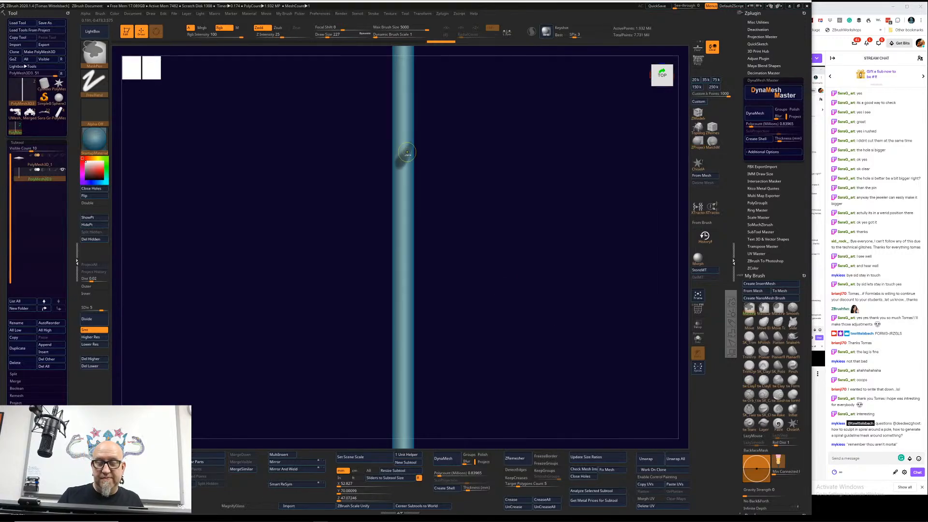
key("space")
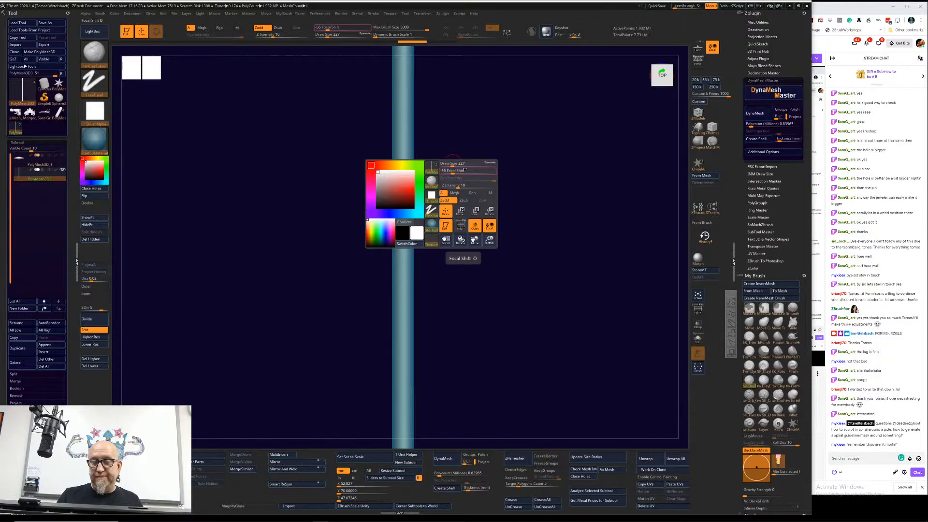
key("space")
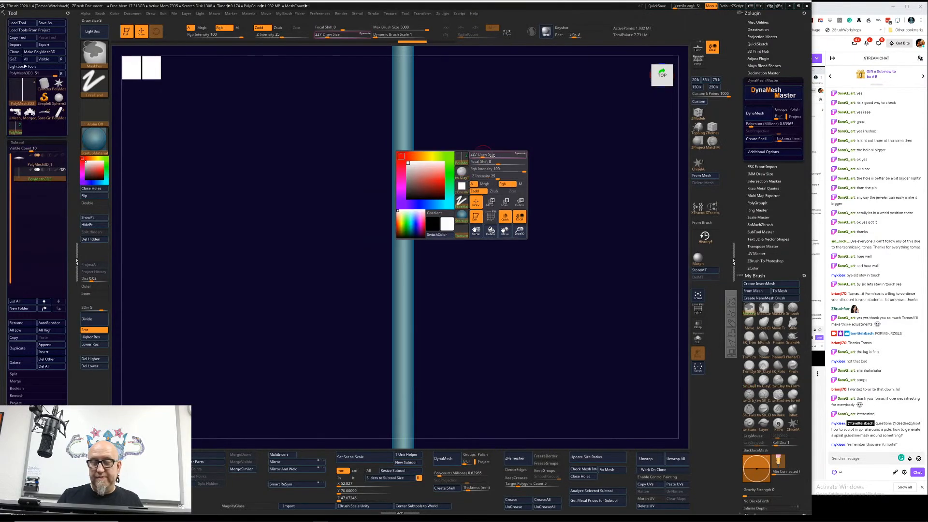
left_click(470, 163, "ctrl")
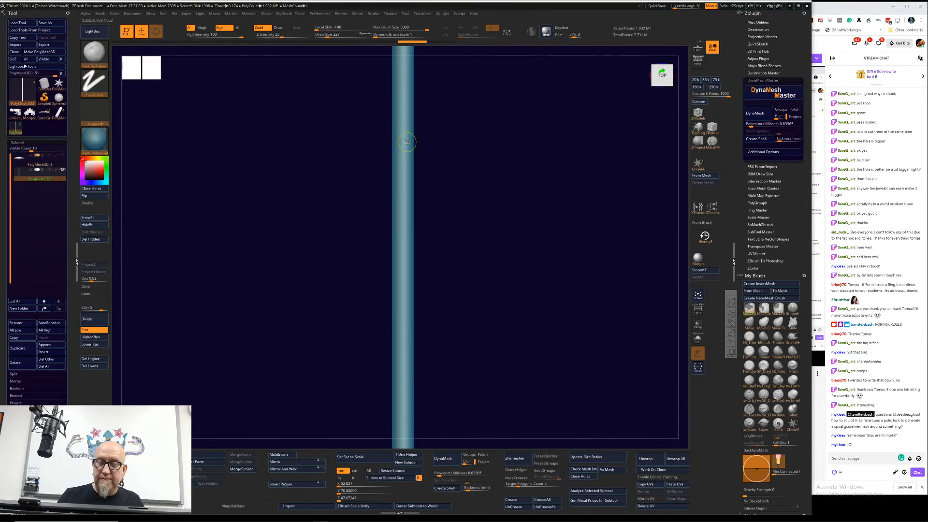
Step: Try to mask a spiral around the pole with short diagonal strokes, rotating the pole between strokes
mouse_move(411, 127)
left_mouse_down("ctrl")
mouse_move(391, 163)
mouse_move(472, 158)
mouse_move(411, 147)
mouse_move(385, 168)
mouse_move(463, 181)
left_mouse_up("ctrl")
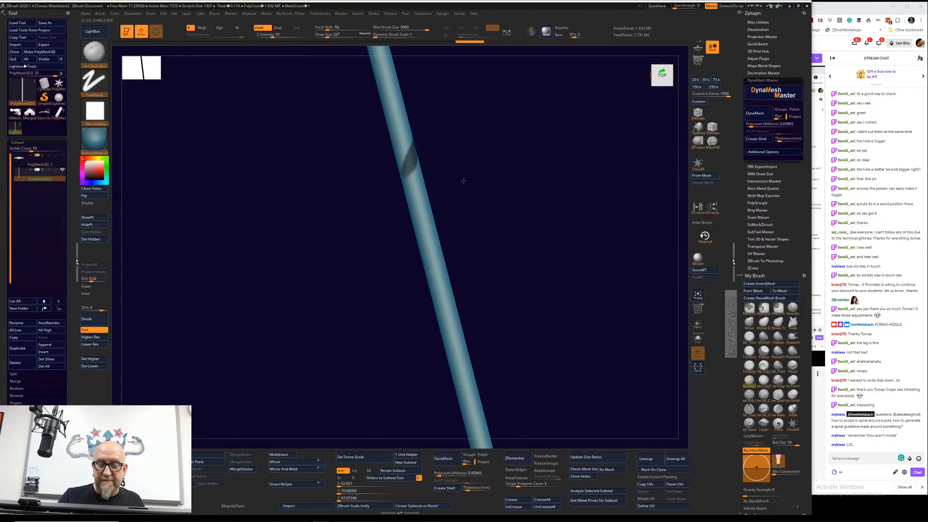
mouse_move(418, 143)
left_mouse_down("ctrl")
mouse_move(404, 185)
mouse_move(500, 143)
left_mouse_up("ctrl")
left_click_drag(422, 182, 420, 187, "ctrl")
mouse_move(471, 164)
left_mouse_down()
mouse_move(515, 139)
mouse_move(500, 121)
left_mouse_up()
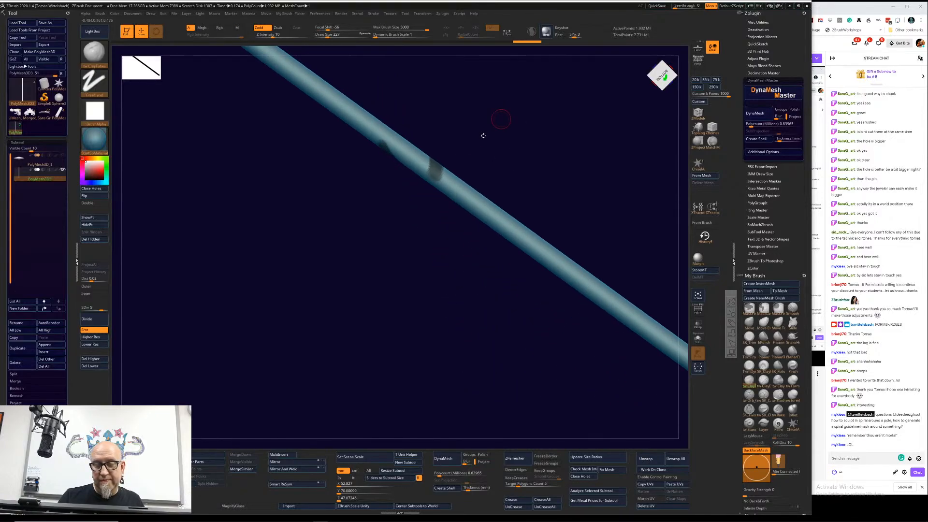
left_click_drag(435, 159, 438, 191, "ctrl")
mouse_move(458, 230)
left_mouse_down()
mouse_move(580, 161)
mouse_move(576, 186)
left_mouse_up()
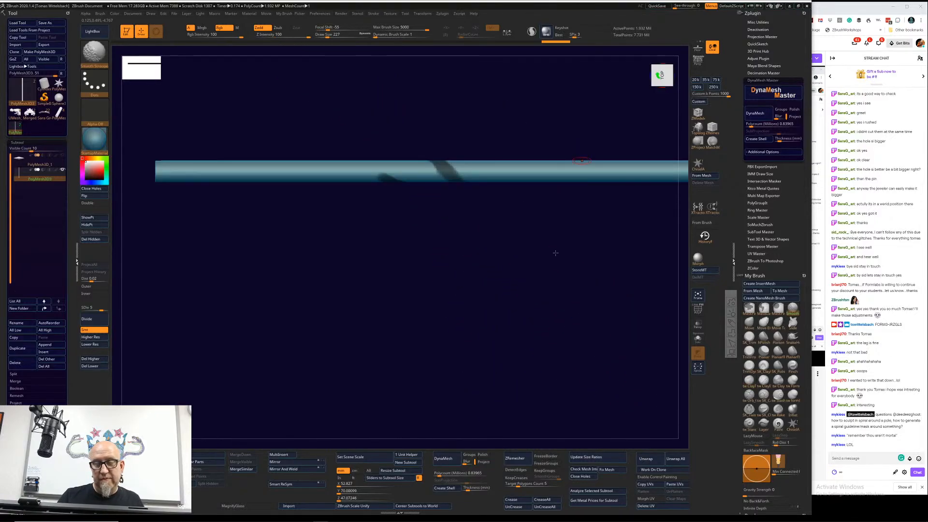
Step: Undo the trial spiral mask strokes and return the pole to subdivision level 6
key("ctrl+z")
key("ctrl+z")
key("ctrl+z")
key("ctrl+z")
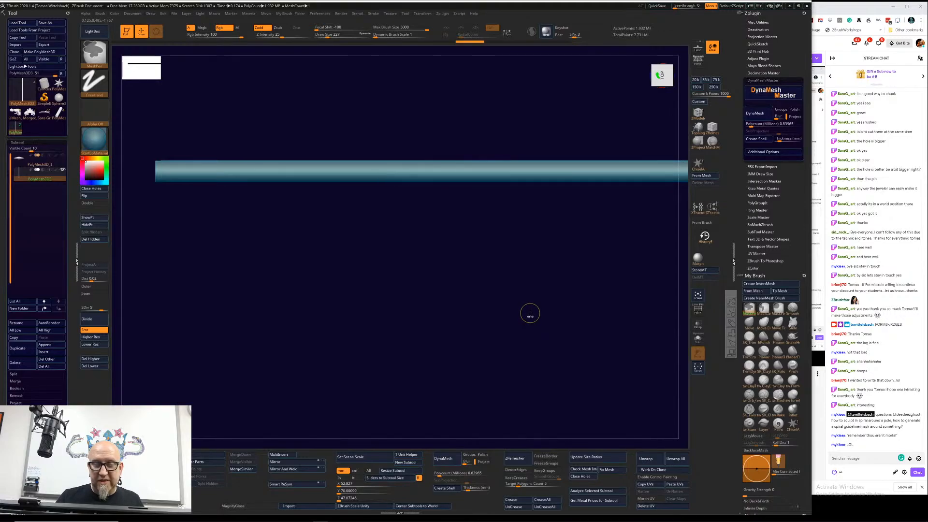
key("ctrl+z")
Step: Mask a row of five evenly spaced diagonal bands across one side of the pole
key("ctrl+z")
left_click_drag(529, 309, 464, 291, "alt")
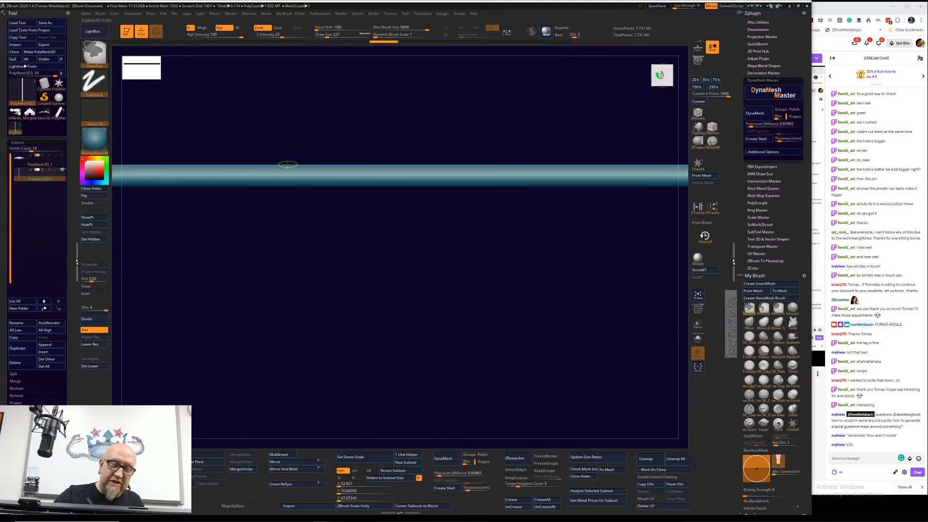
mouse_move(297, 173)
left_mouse_down("ctrl")
mouse_move(312, 185)
mouse_move(333, 178)
mouse_move(423, 187)
mouse_move(430, 169)
mouse_move(439, 178)
mouse_move(428, 164)
mouse_move(449, 187)
left_mouse_up("ctrl")
key("ctrl+z")
mouse_move(530, 290)
left_mouse_down()
mouse_move(581, 297)
mouse_move(590, 211)
mouse_move(564, 222)
mouse_move(591, 194)
mouse_move(571, 245)
mouse_move(538, 176)
mouse_move(505, 149)
mouse_move(472, 230)
mouse_move(490, 214)
mouse_move(414, 208)
mouse_move(398, 260)
left_mouse_up()
mouse_move(482, 191)
left_mouse_down()
mouse_move(488, 180)
mouse_move(464, 201)
mouse_move(479, 199)
left_mouse_up()
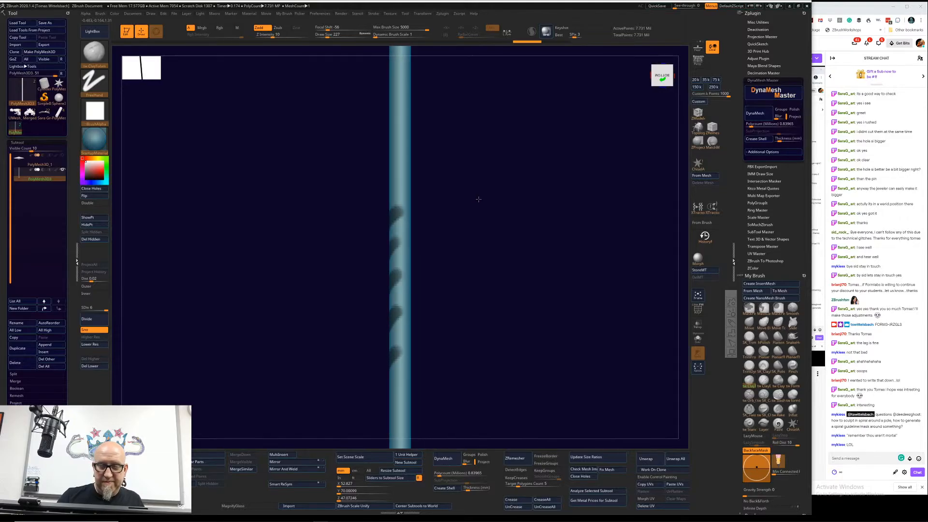
Step: Extend each of the five diagonal mask bands upward across the adjoining side of the pole
key("ctrl")
left_click_drag(398, 211, 407, 199, "ctrl")
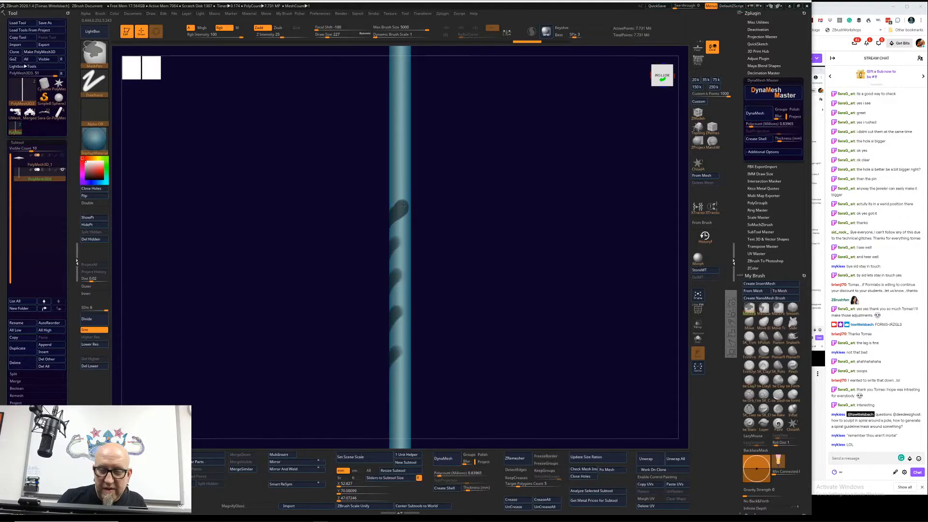
left_click_drag(400, 239, 407, 231, "ctrl")
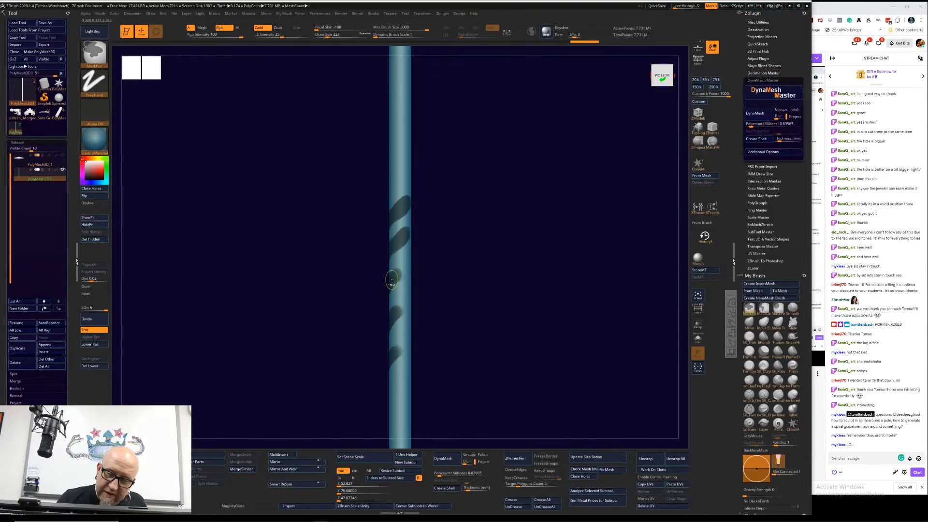
left_click_drag(392, 280, 407, 266, "ctrl")
left_click_drag(398, 312, 408, 302, "ctrl")
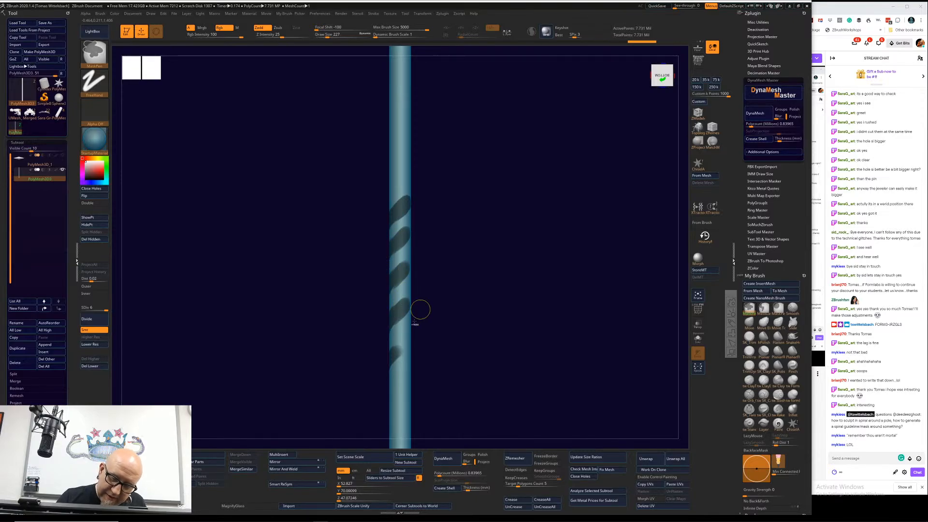
left_click_drag(391, 362, 408, 342, "ctrl")
Step: Try to link the mask bands across the pole's remaining side with single diagonal strokes, rotating the pole between attempts
left_click_drag(503, 240, 431, 272)
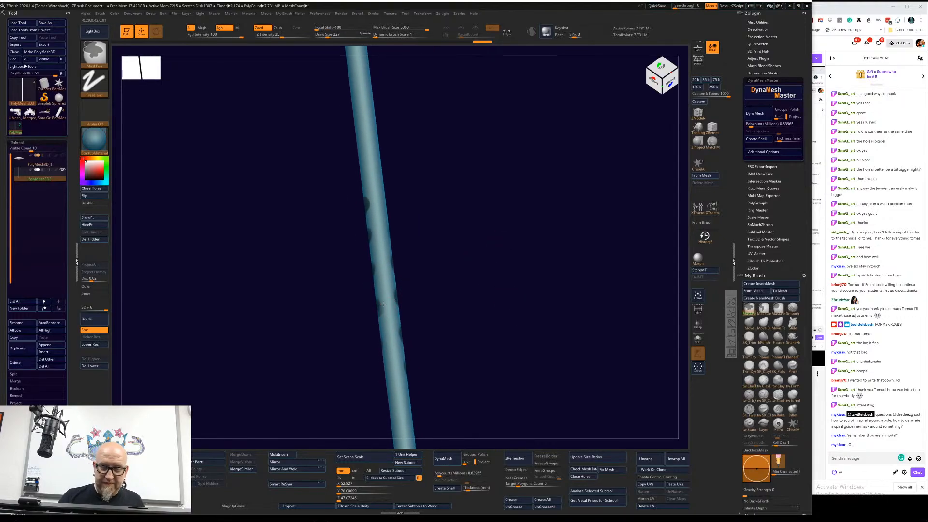
mouse_move(375, 313)
left_mouse_down("ctrl")
mouse_move(405, 282)
mouse_move(395, 262)
left_mouse_up("ctrl")
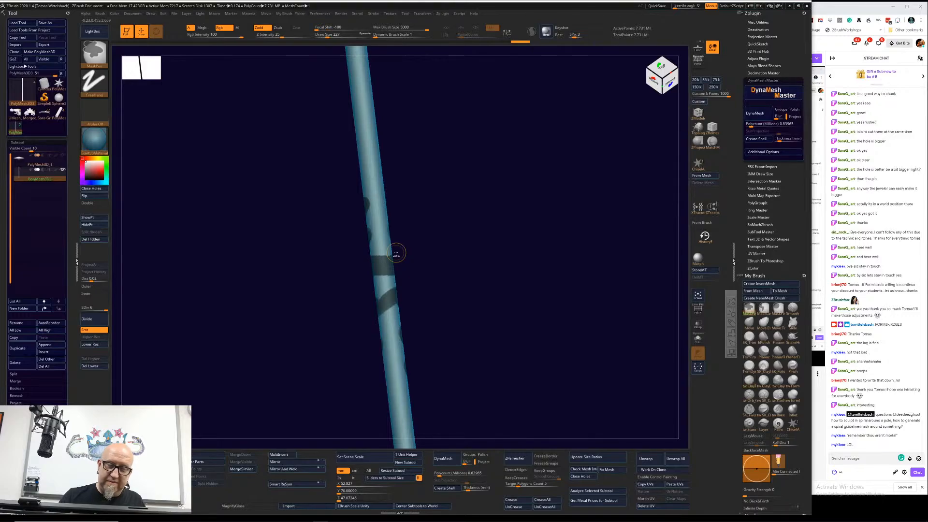
mouse_move(523, 271)
left_mouse_down()
mouse_move(502, 286)
mouse_move(561, 264)
mouse_move(501, 285)
mouse_move(481, 264)
left_mouse_up()
key("ctrl")
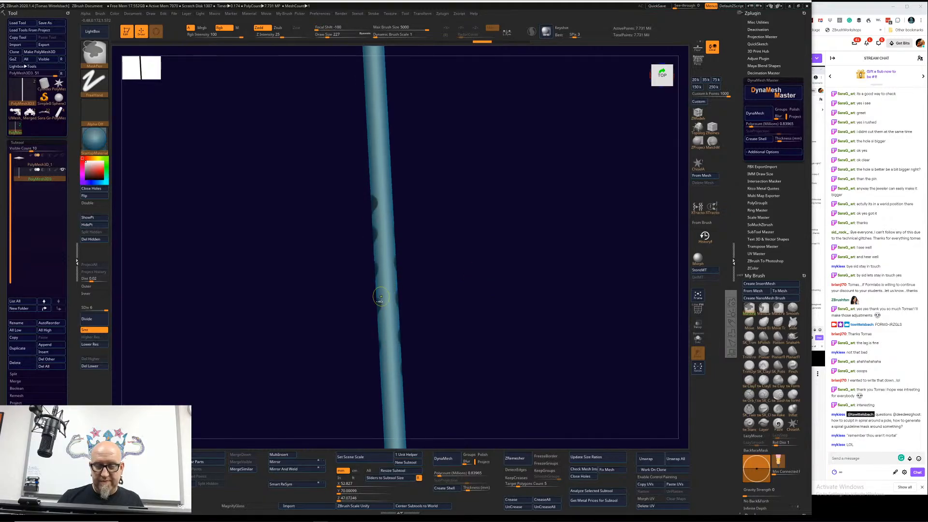
left_click_drag(391, 281, 398, 271, "ctrl")
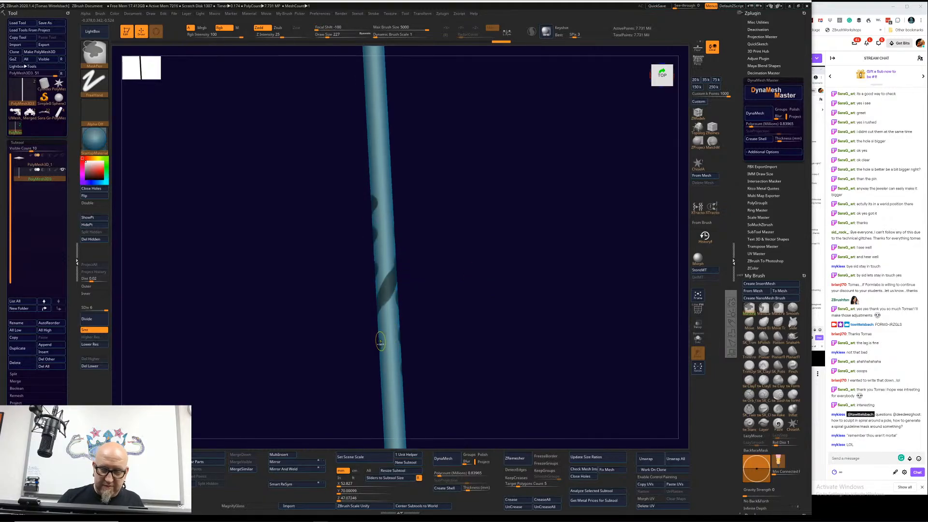
left_click_drag(379, 346, 400, 305, "ctrl")
mouse_move(513, 255)
left_mouse_down()
mouse_move(555, 237)
mouse_move(517, 249)
mouse_move(439, 246)
left_mouse_up()
mouse_move(377, 295)
left_mouse_down("ctrl")
mouse_move(393, 261)
mouse_move(386, 279)
left_mouse_up("ctrl")
Step: Undo the last stroke, reduce the mask brush to draw size 203, and mask diagonal strokes joining the bands into a continuous spiral
key("space")
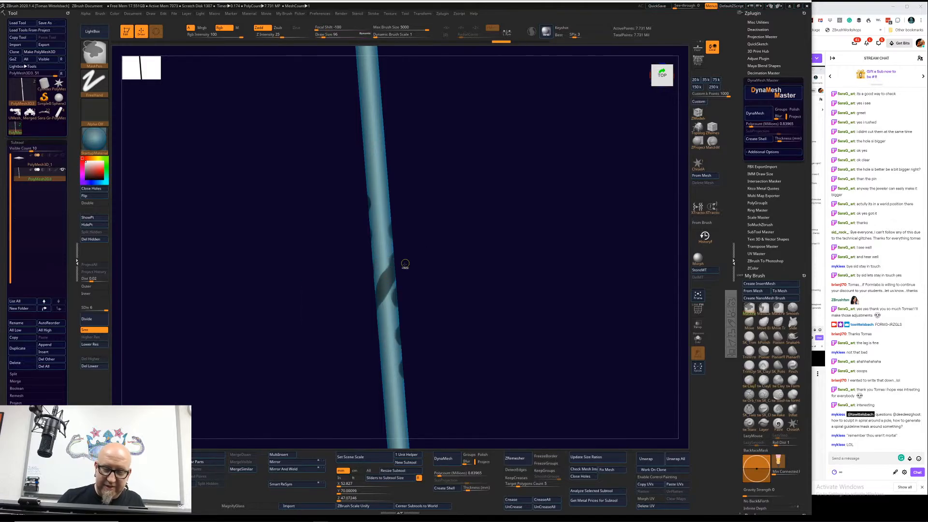
key("space")
left_click_drag(379, 282, 387, 283)
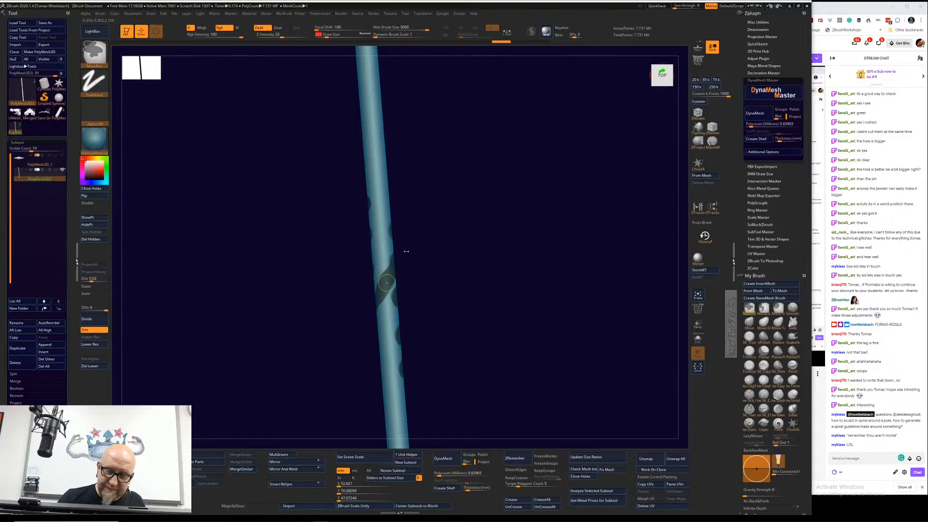
key("ctrl+z")
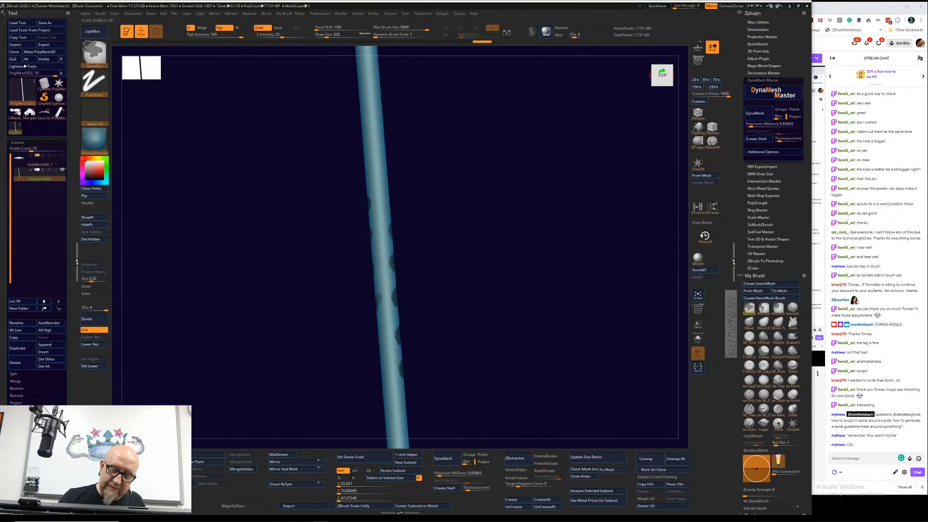
left_click_drag(390, 270, 373, 300, "ctrl")
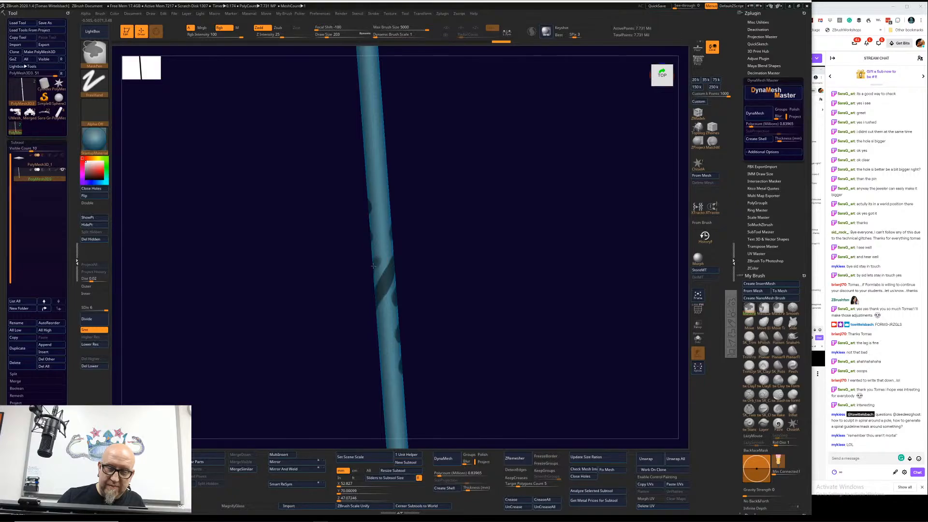
left_click_drag(371, 268, 395, 230, "ctrl")
key("ctrl")
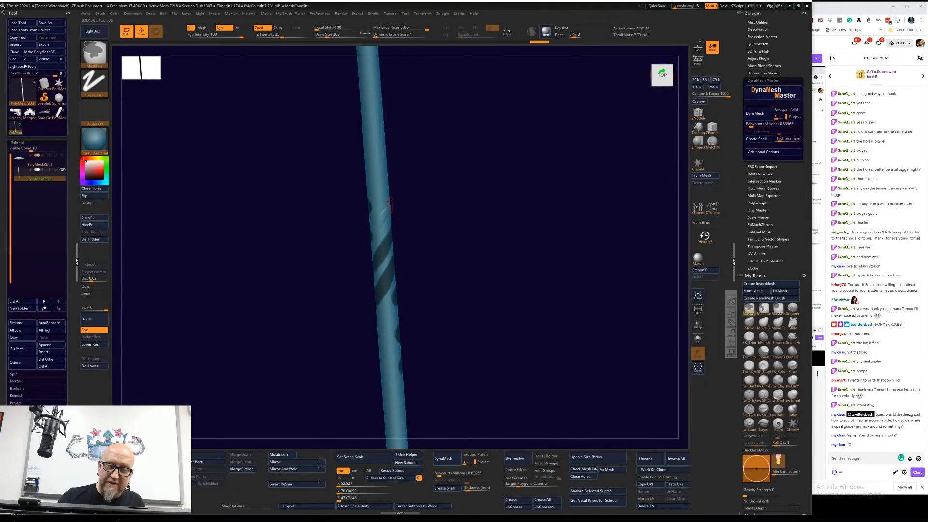
key("ctrl")
left_click_drag(373, 233, 391, 203, "ctrl")
mouse_move(441, 161)
left_mouse_down()
mouse_move(406, 170)
mouse_move(394, 153)
mouse_move(374, 185)
mouse_move(410, 190)
mouse_move(395, 172)
mouse_move(440, 149)
mouse_move(387, 187)
mouse_move(363, 170)
mouse_move(500, 190)
mouse_move(464, 321)
mouse_move(446, 330)
left_mouse_up()
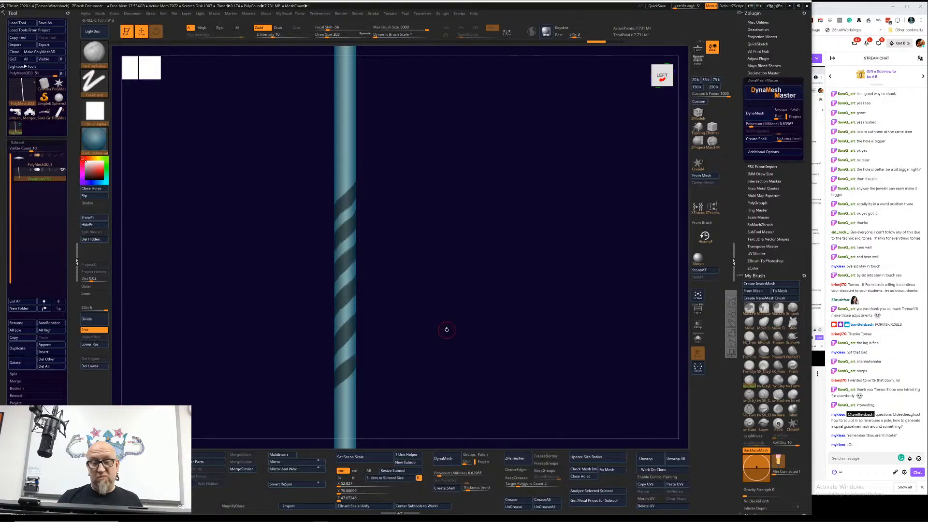
Step: Switch the active tool from the masked pole to the Helix3D primitive and frame it on the canvas
key("ctrl")
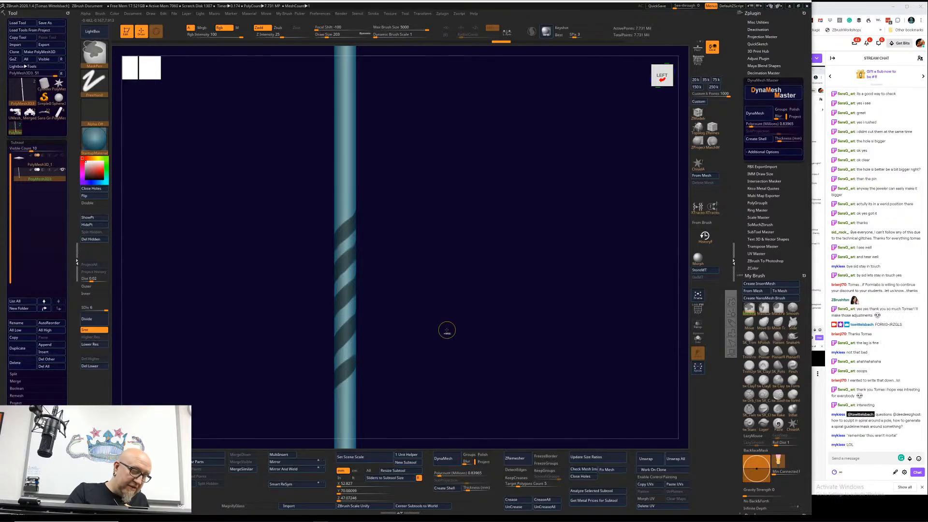
mouse_move(71, 386)
left_mouse_down()
mouse_move(72, 285)
mouse_move(72, 328)
mouse_move(71, 315)
left_mouse_up()
left_click_drag(59, 263, 54, 385)
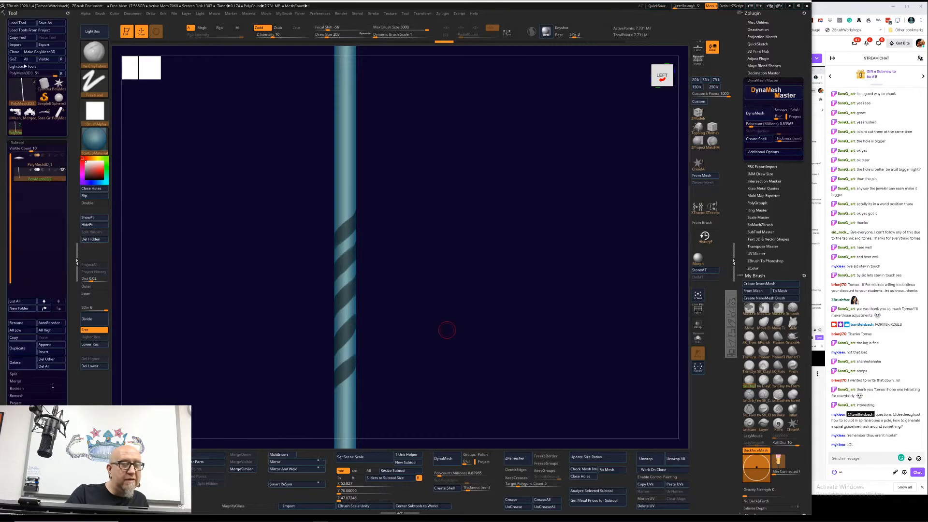
left_click(61, 82)
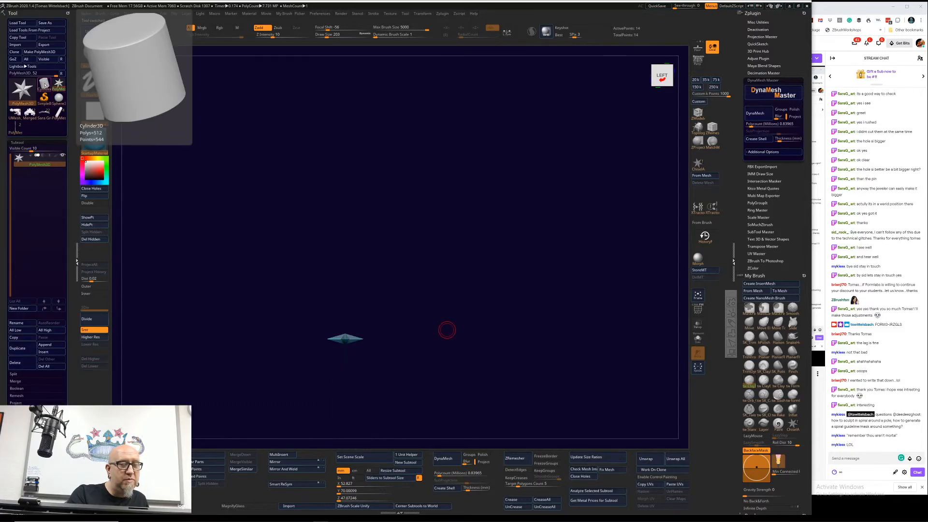
left_click(30, 91)
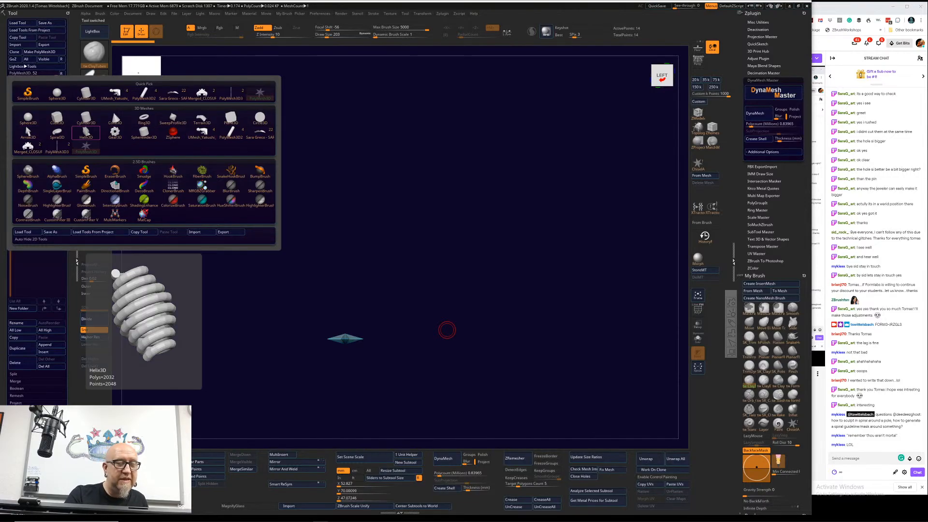
left_click(87, 132)
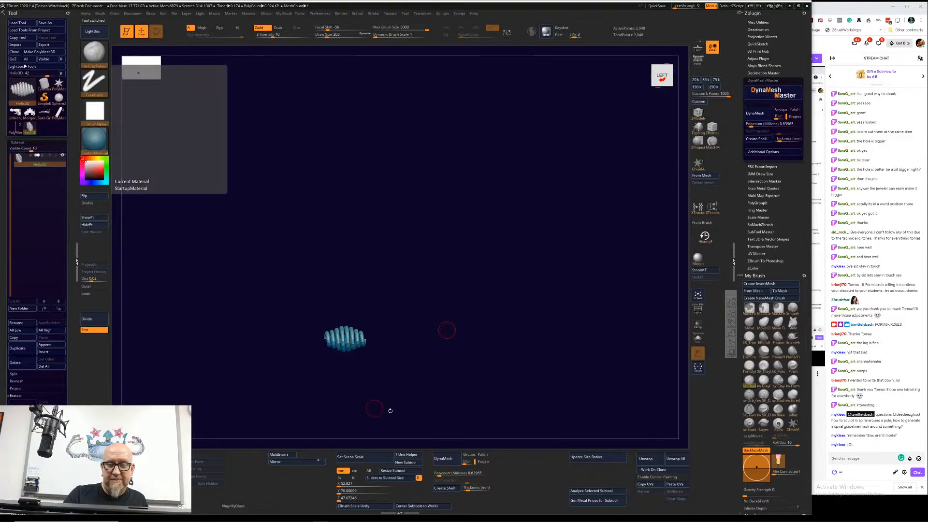
key("f")
left_click_drag(582, 281, 557, 319)
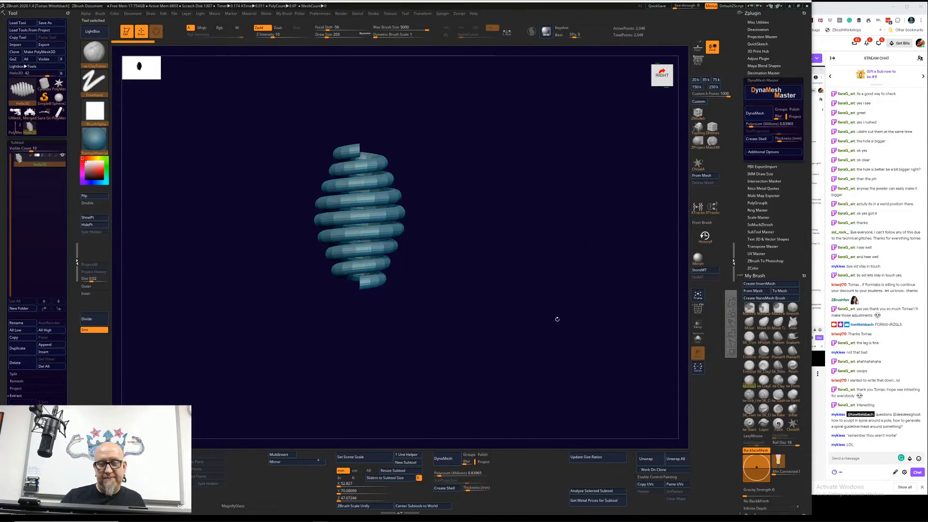
Step: Set the helix's coverage to 9.72222 in its initial settings and flatten its Radius curve to a constant width
left_click(70, 306)
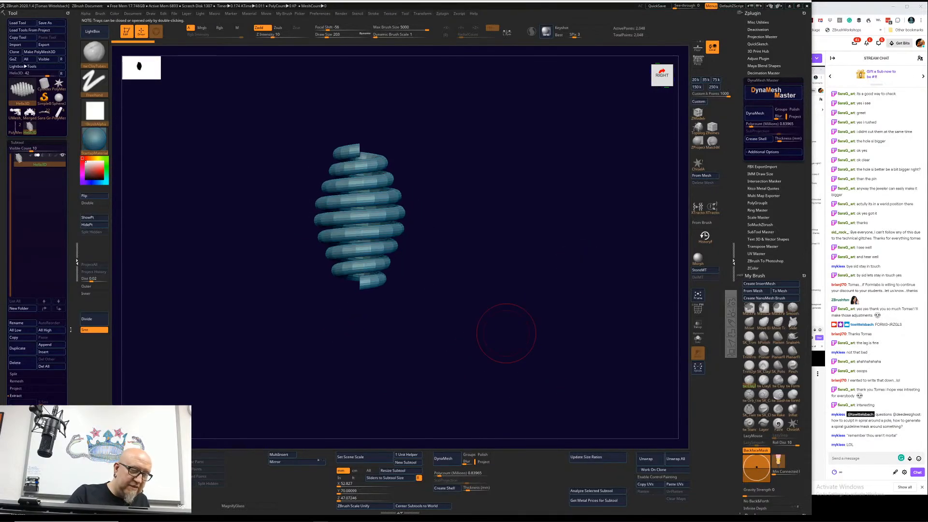
scroll(68, 266, "down", 5)
scroll(67, 266, "up", 1)
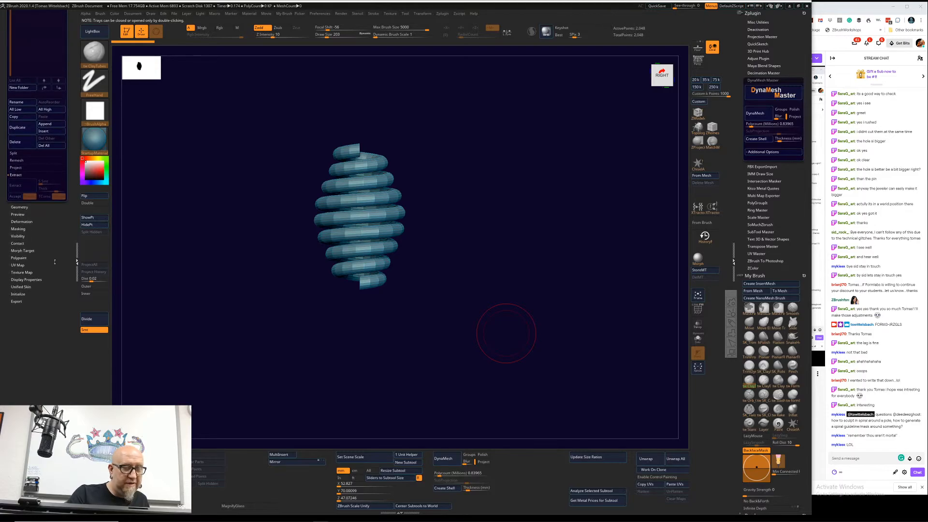
left_click(22, 293)
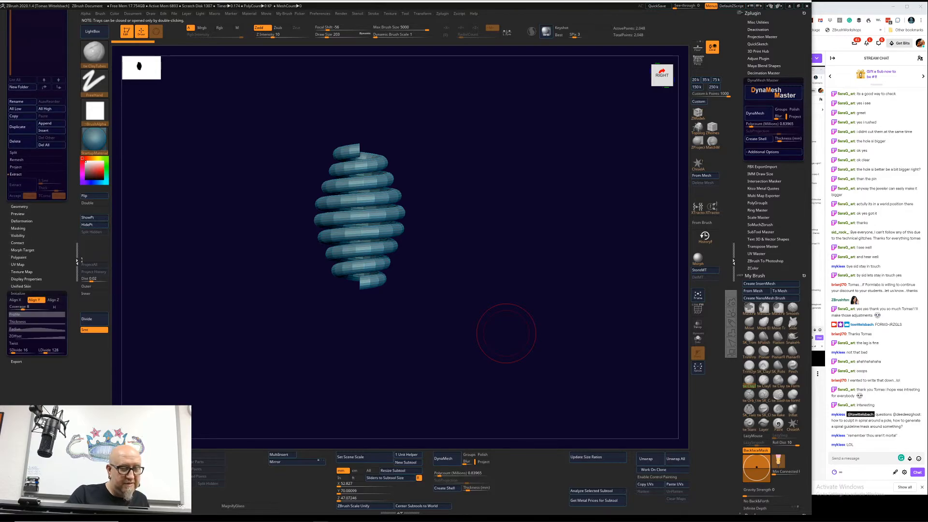
left_click_drag(25, 307, 25, 308)
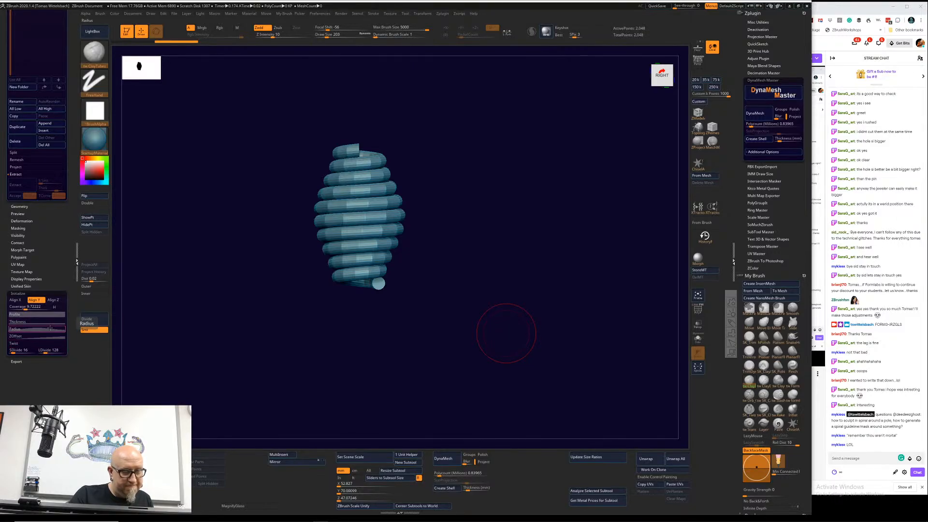
left_click(50, 327)
left_click_drag(37, 341, 34, 361)
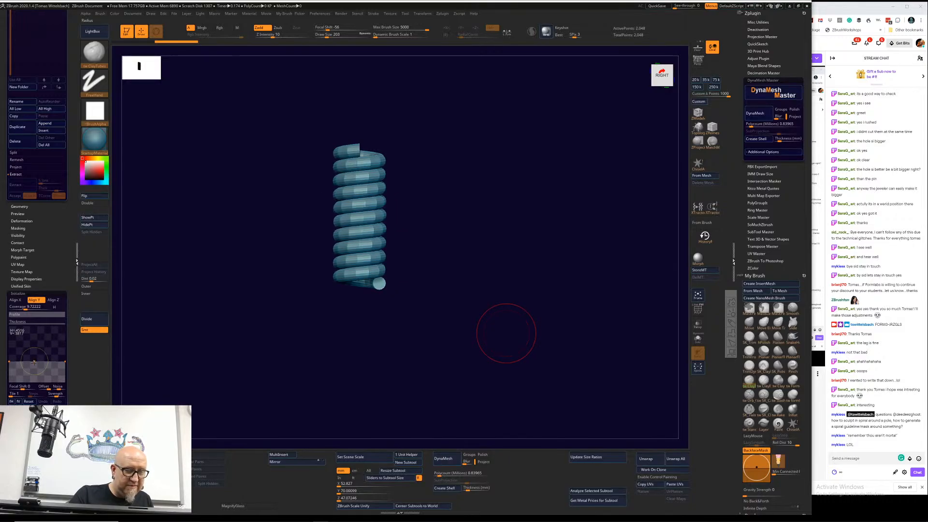
Step: Adjust the helix's ZOffset curve and raise its mesh divisions for a smoother coil
left_click_drag(210, 334, 158, 359)
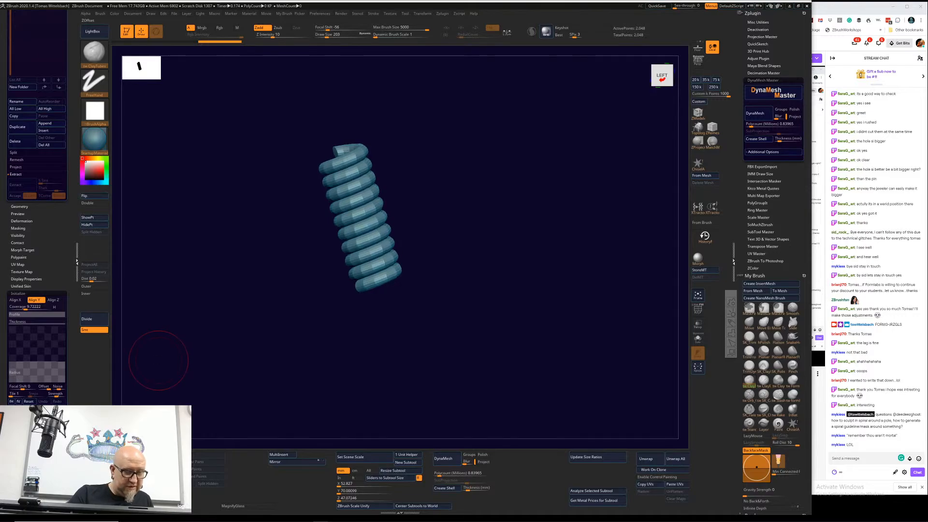
left_click(54, 416)
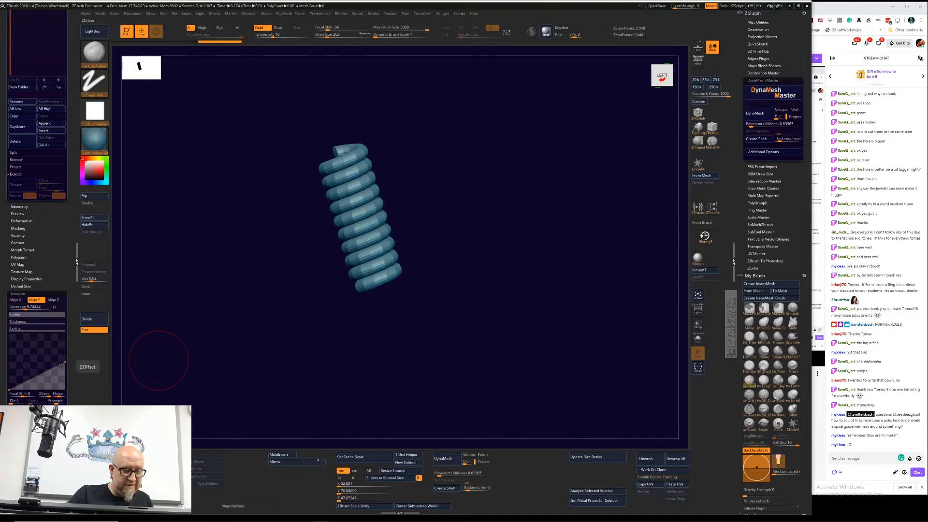
mouse_move(64, 364)
left_mouse_down()
mouse_move(59, 377)
mouse_move(27, 359)
mouse_move(52, 354)
left_mouse_up()
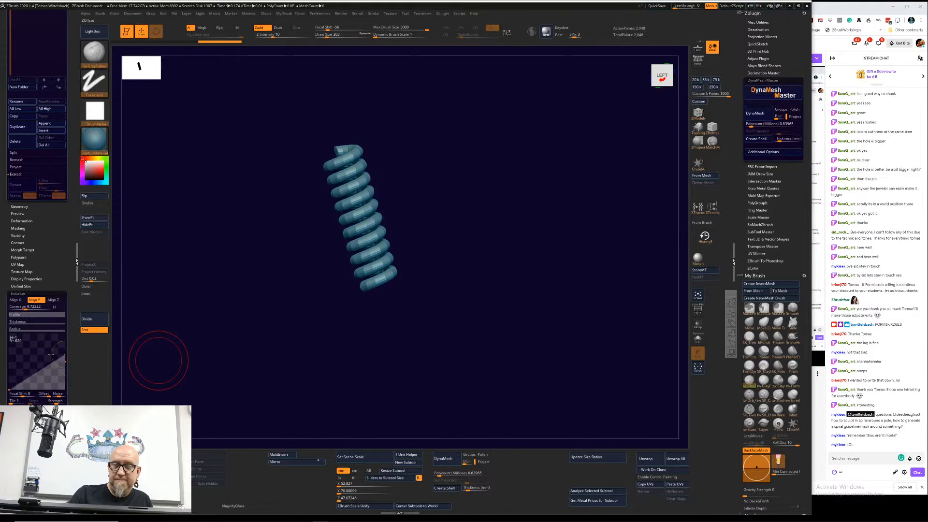
left_click_drag(181, 332, 152, 339)
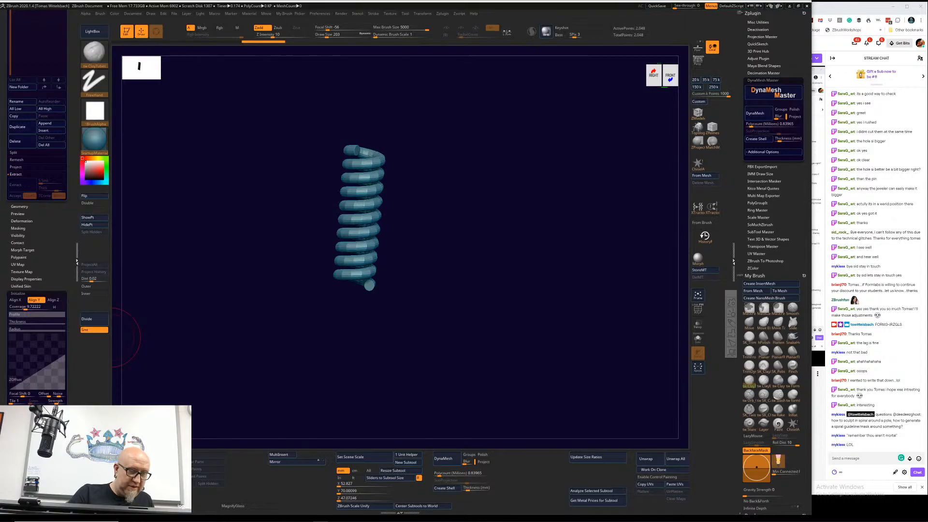
left_click(47, 414)
mouse_move(48, 413)
left_mouse_down()
mouse_move(39, 413)
mouse_move(48, 414)
left_mouse_up()
mouse_move(420, 349)
left_mouse_down()
mouse_move(429, 369)
mouse_move(371, 336)
left_mouse_up()
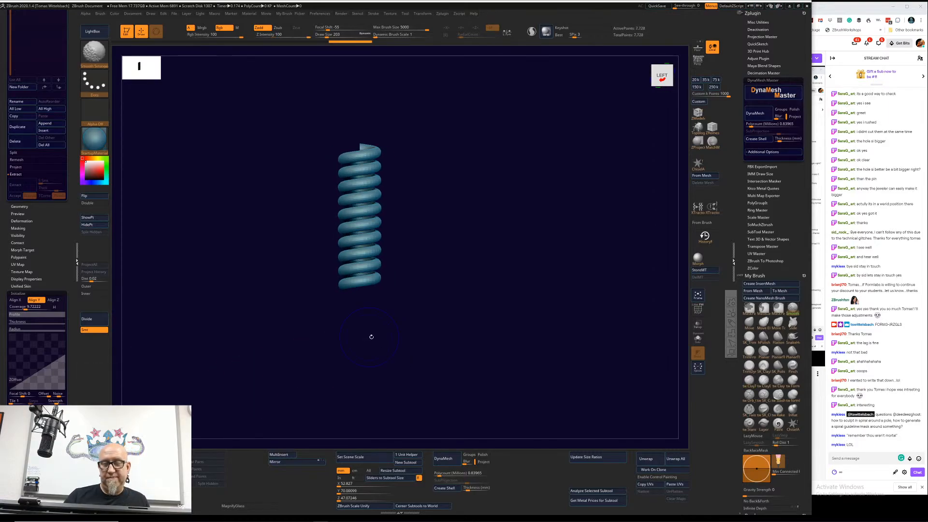
mouse_move(468, 281)
left_mouse_down("alt")
mouse_move(462, 327)
mouse_move(537, 354)
mouse_move(570, 386)
mouse_move(614, 272)
left_mouse_up("alt")
left_click_drag(525, 323, 519, 252, "alt")
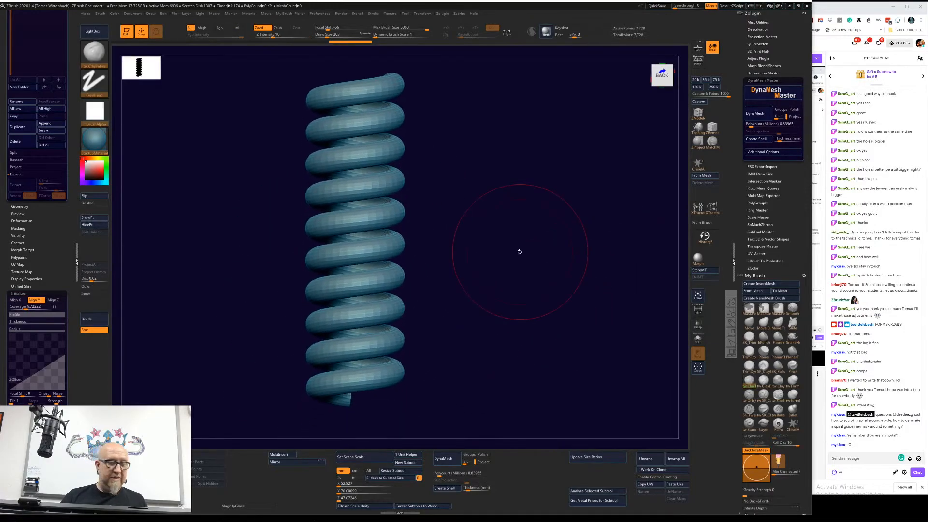
Step: Subdivide the helix mesh and try sculpting on a coil with the brush reduced to draw size 43
left_click_drag(69, 259, 69, 360)
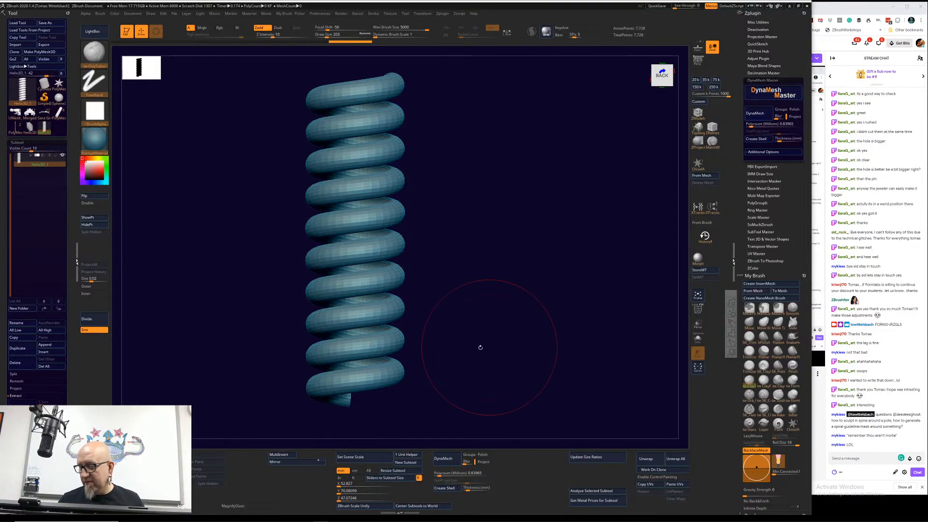
left_click(100, 322)
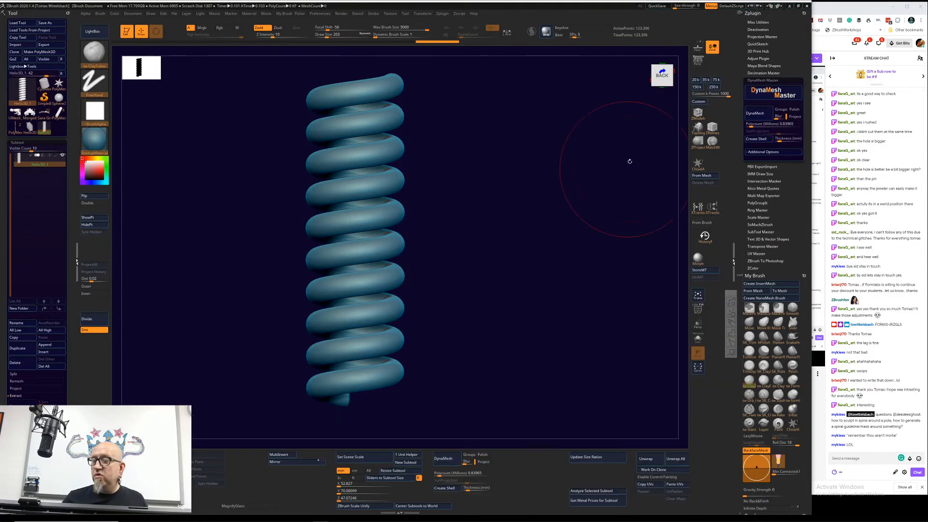
right_click(321, 257)
left_click_drag(321, 257, 314, 257)
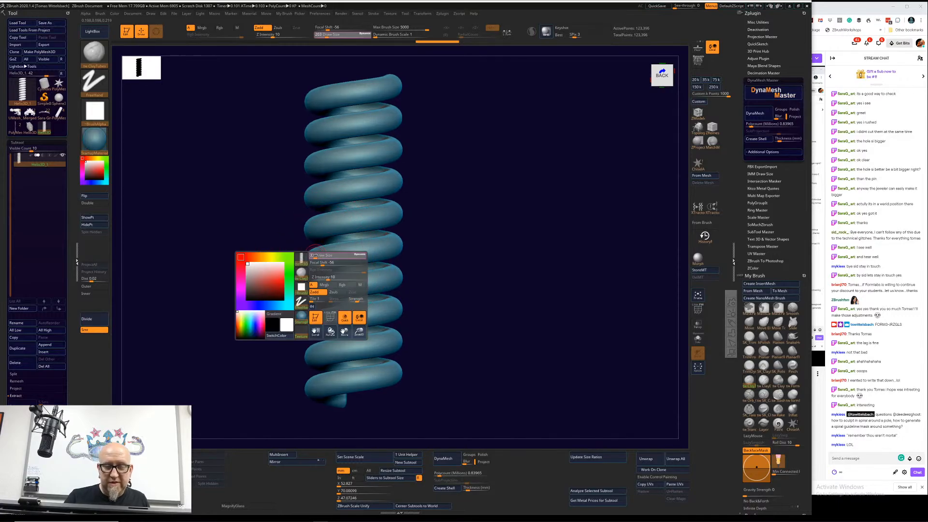
left_click(370, 237)
left_click(392, 240)
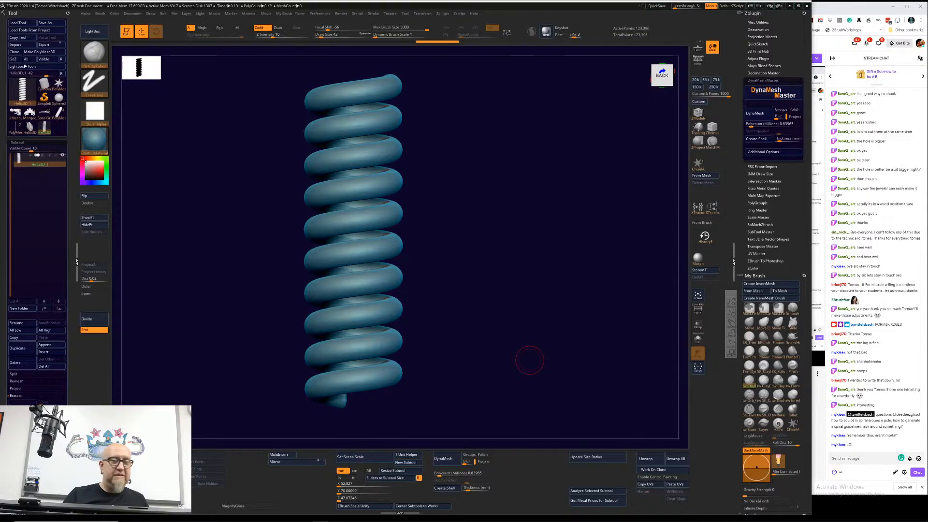
Step: Replace the Helix3D primitive with a PolyMesh3D copy, deleting the original, and test a sculpting stroke on one coil
left_click(55, 51)
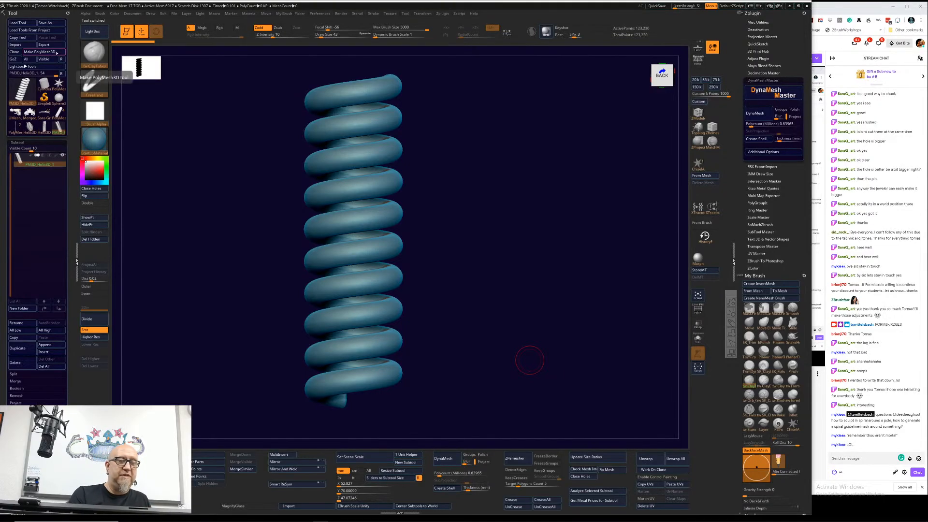
left_click(44, 127)
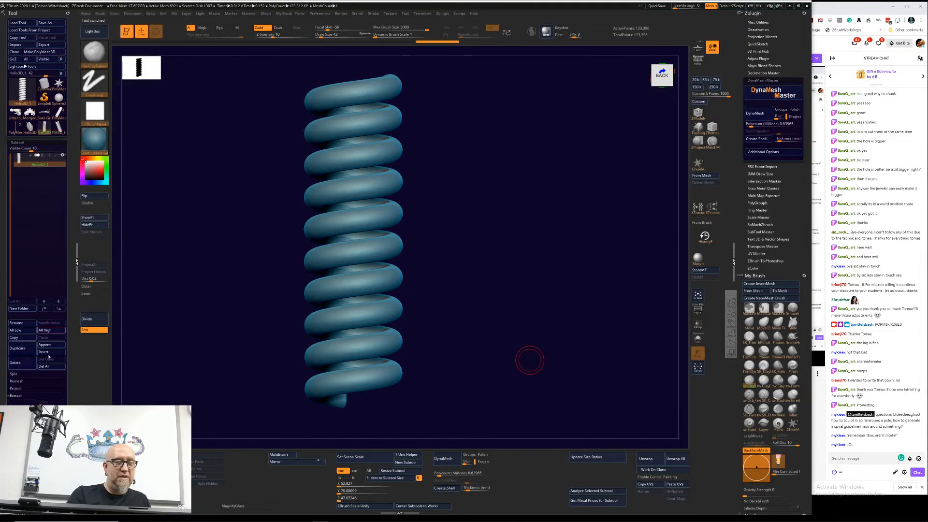
left_click(51, 366)
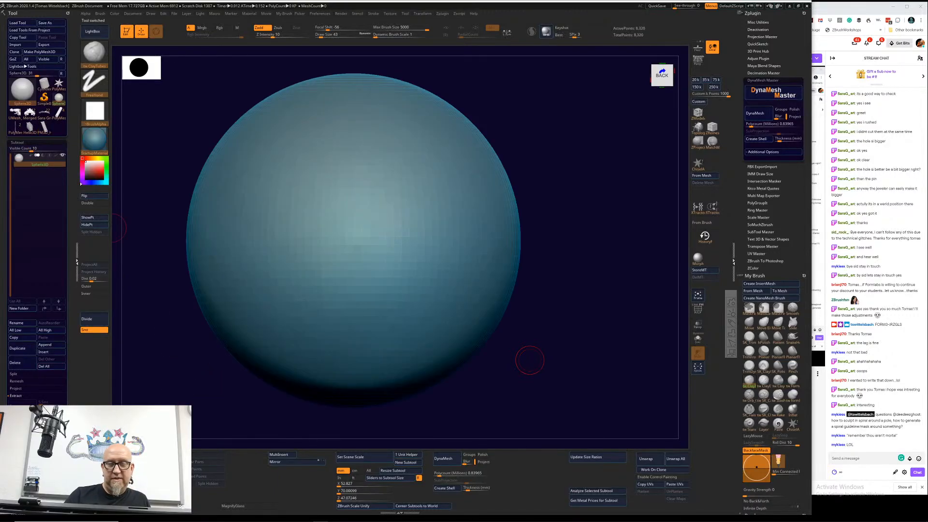
left_click(44, 128)
left_click_drag(392, 216, 334, 226)
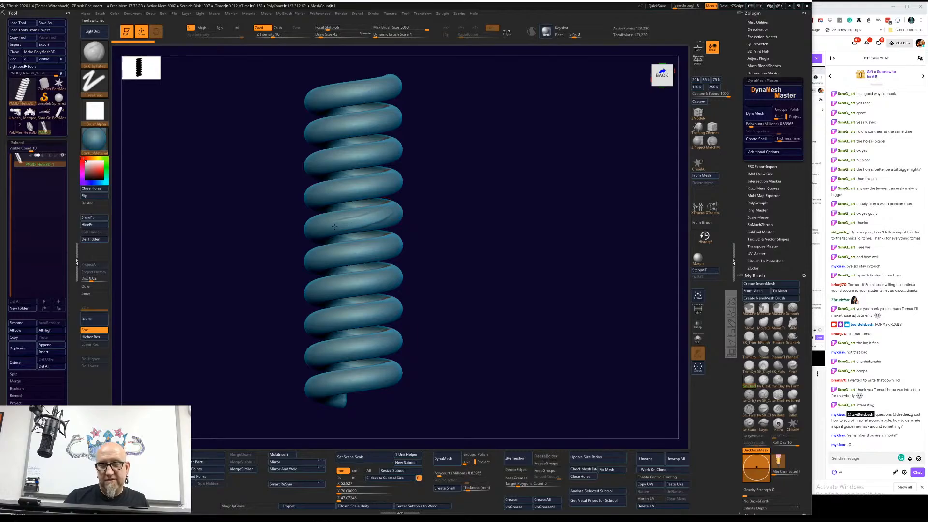
left_click_drag(511, 319, 359, 364, "alt")
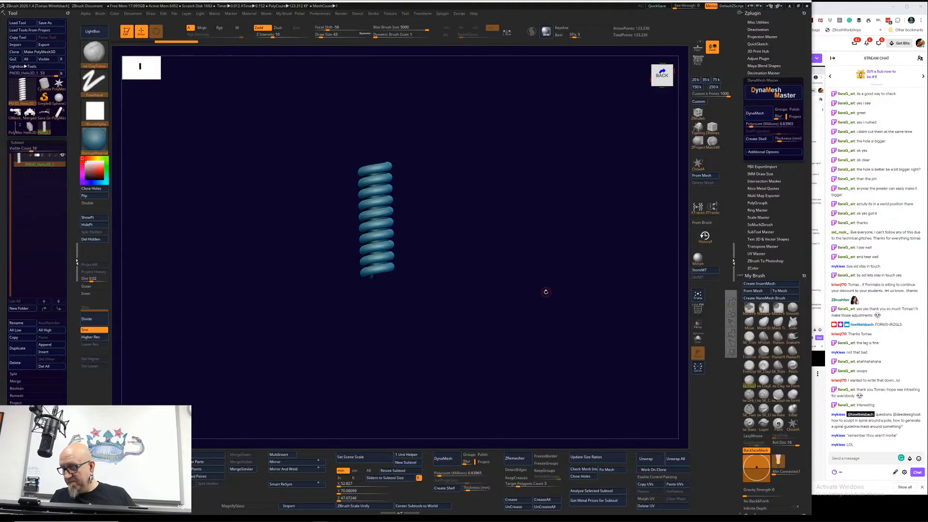
mouse_move(545, 292)
left_mouse_down("shift")
mouse_move(526, 287)
mouse_move(546, 292)
left_mouse_up("shift")
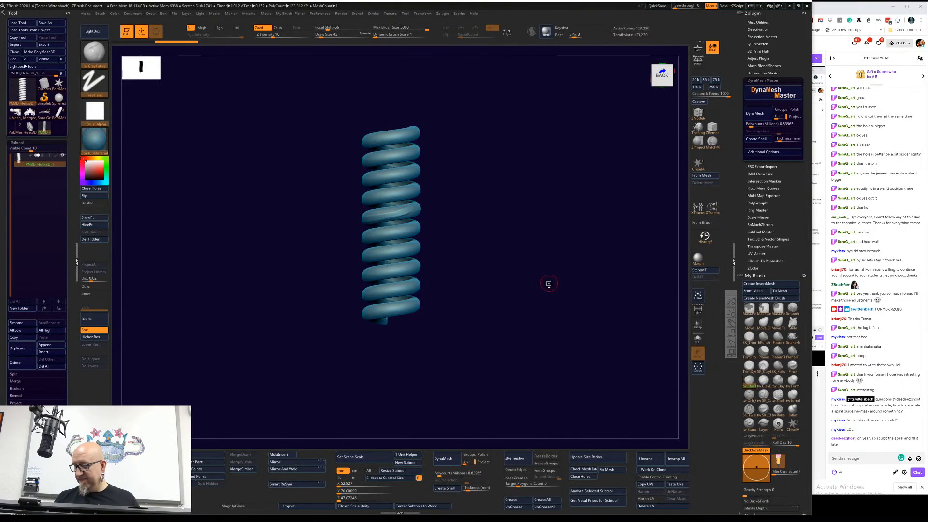
mouse_move(524, 320)
left_mouse_down()
mouse_move(567, 319)
mouse_move(509, 327)
mouse_move(521, 320)
left_mouse_up()
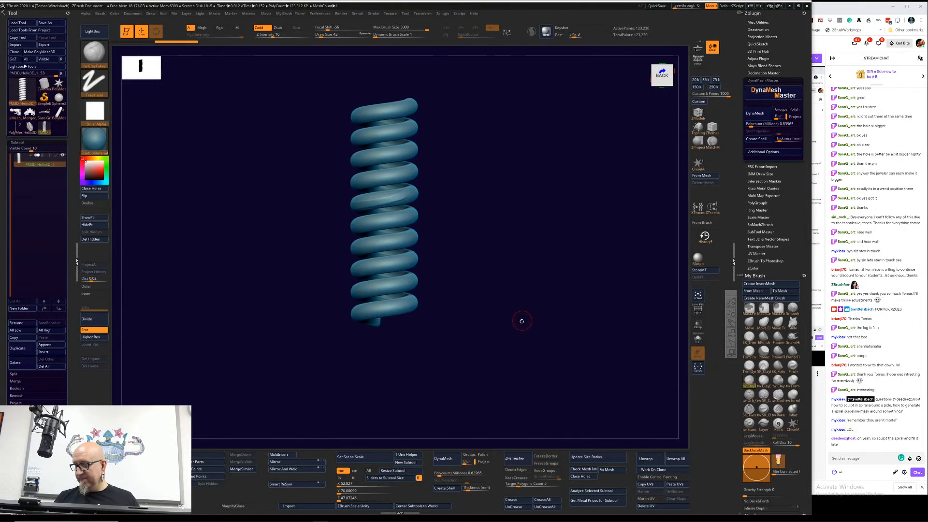
left_click_drag(522, 285, 520, 296, "shift")
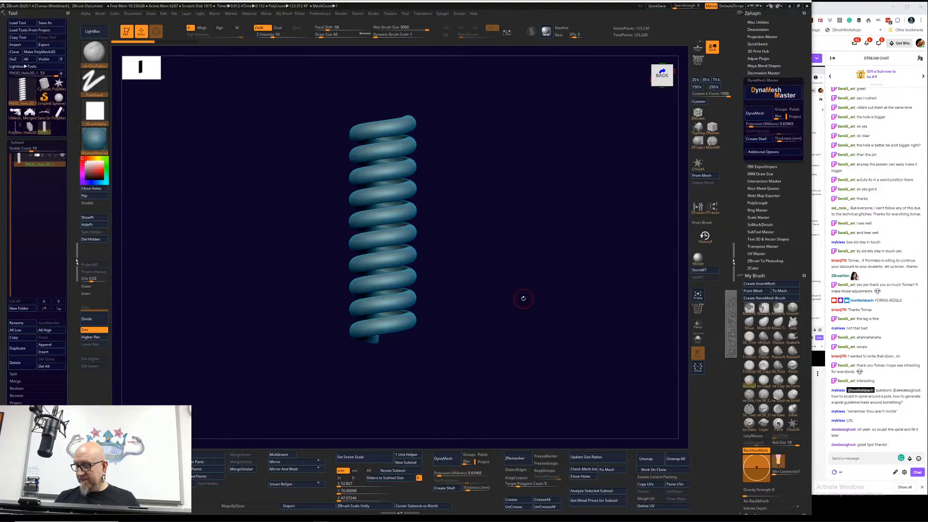
left_click_drag(520, 310, 486, 291)
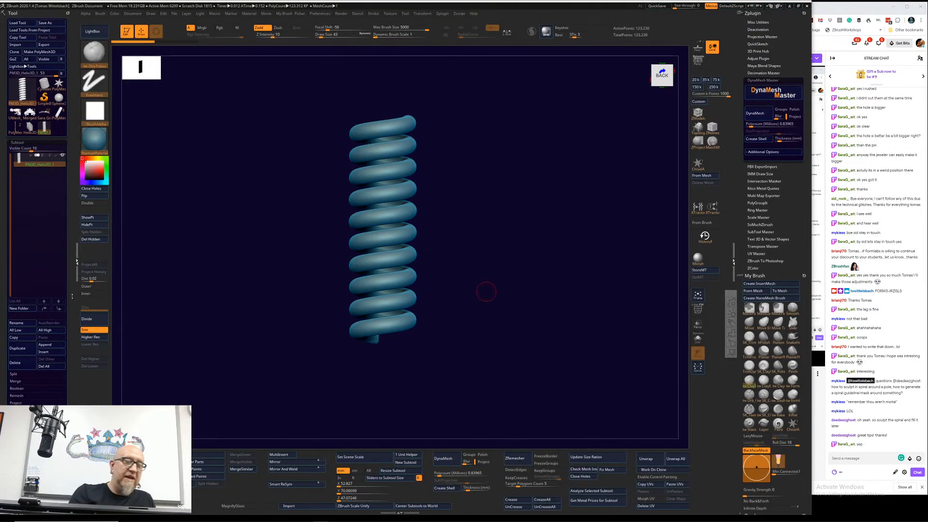
Step: Load the Helix3D primitive in place of the PolyMesh3D spiral and bring up its initialize settings
left_click(23, 91)
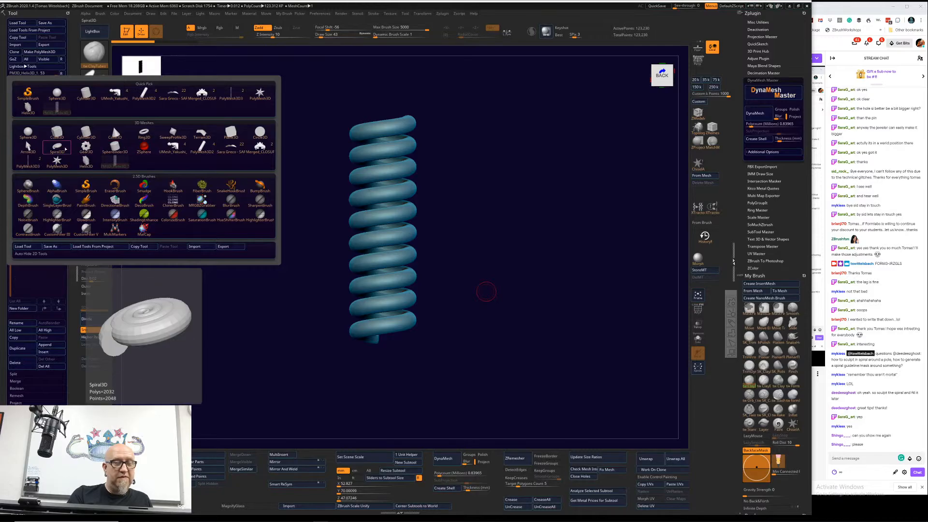
left_click_drag(61, 417, 58, 387)
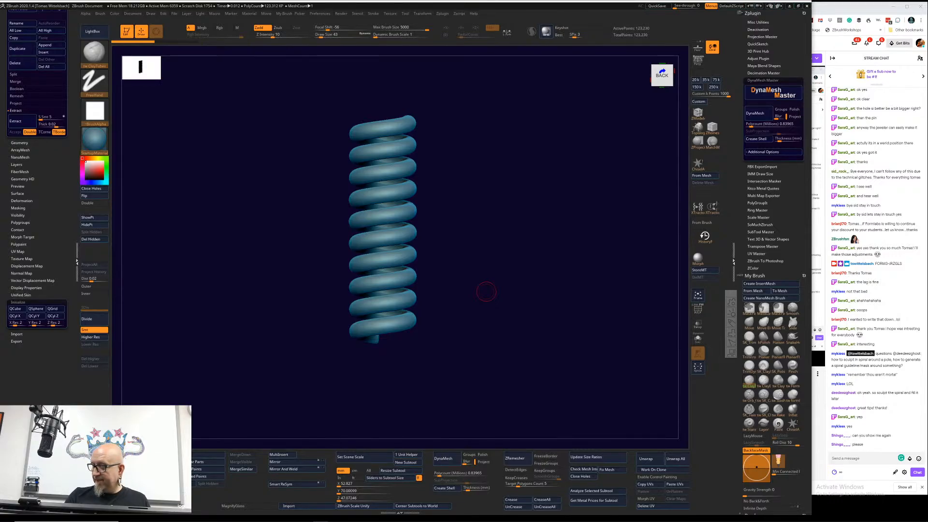
left_click_drag(64, 222, 70, 312)
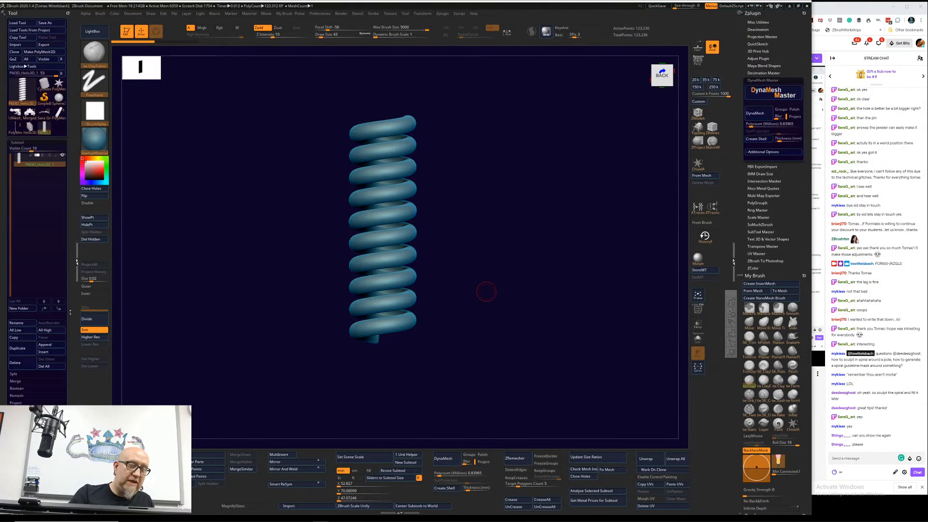
left_click(26, 90)
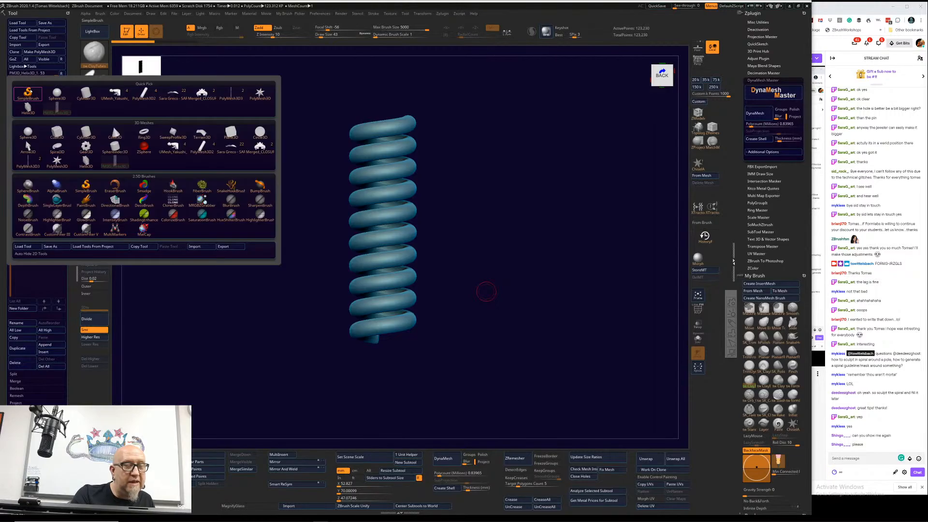
mouse_move(24, 93)
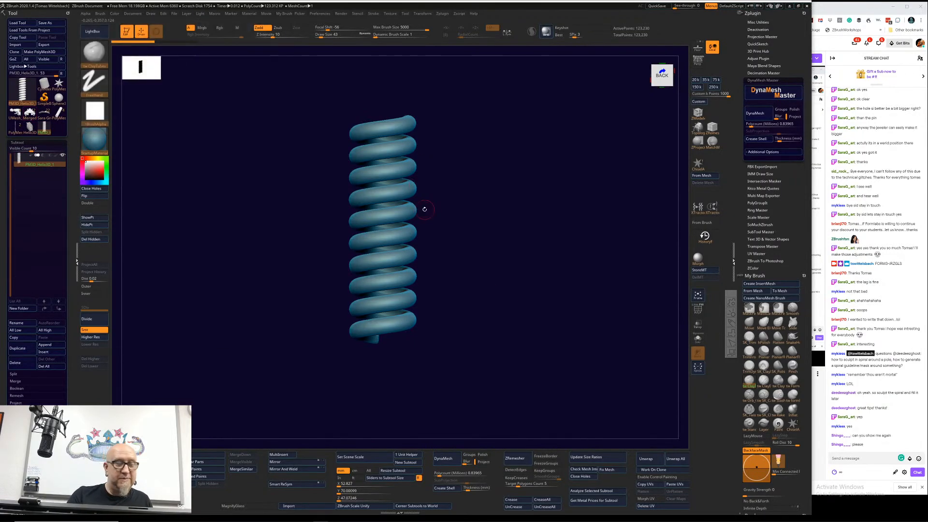
mouse_move(32, 154)
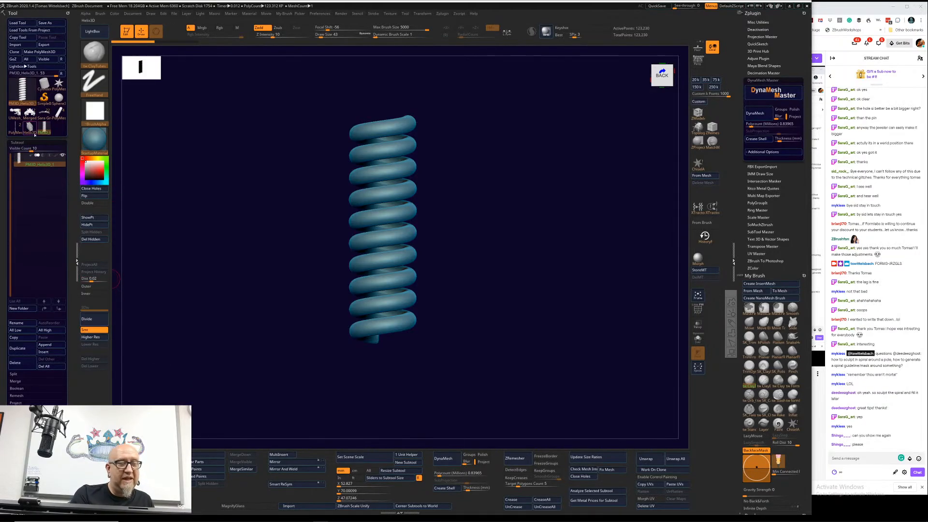
mouse_move(34, 135)
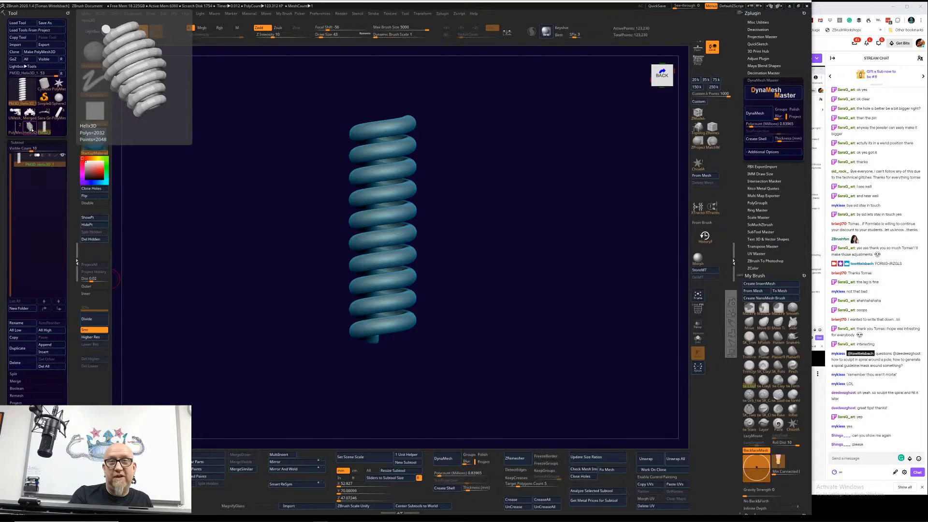
left_click(31, 130)
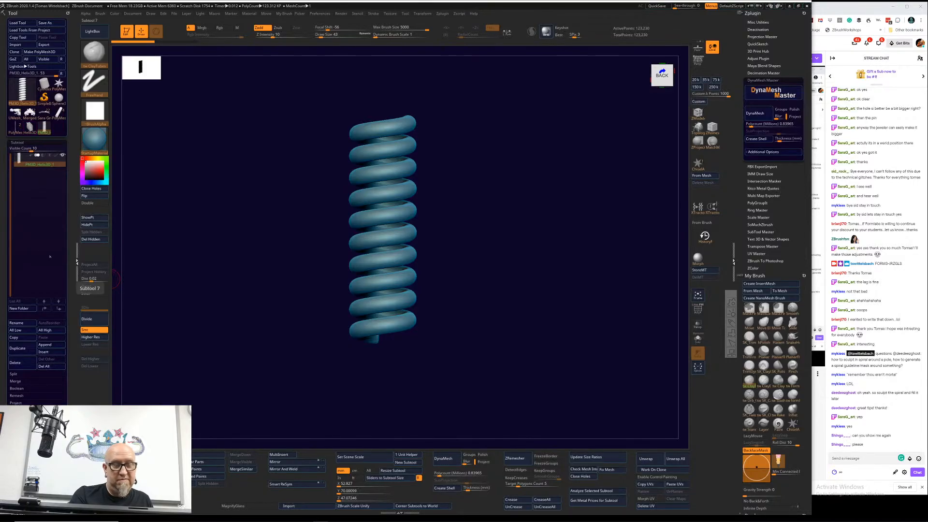
scroll(67, 310, "up", 3)
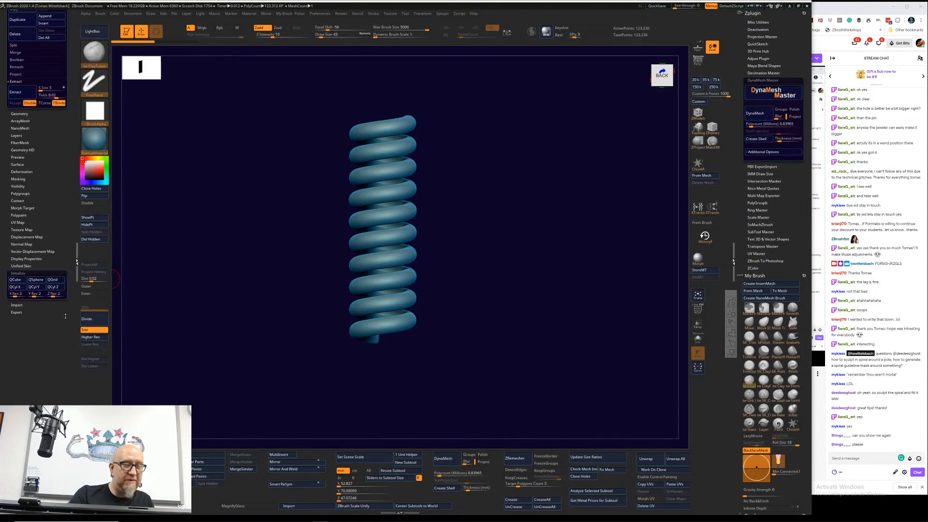
scroll(66, 311, "up", 10)
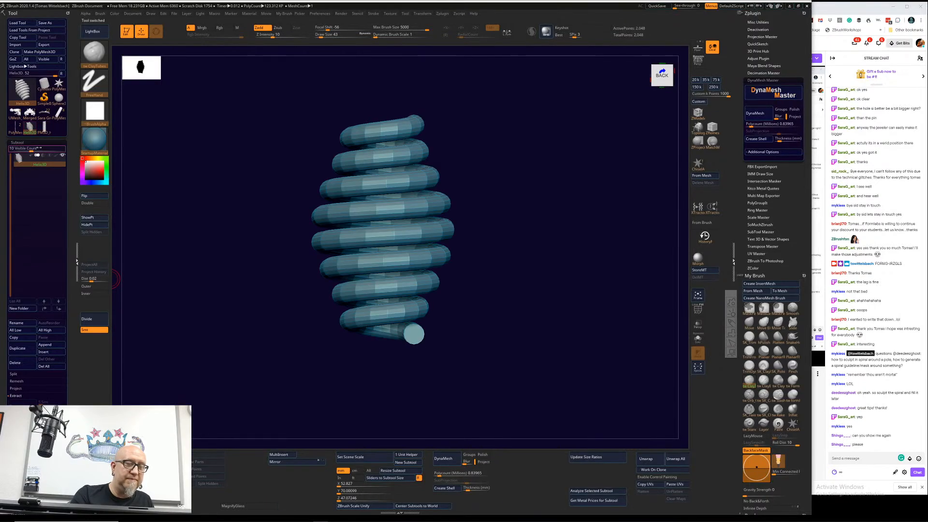
left_click(30, 127)
scroll(70, 371, "down", 2)
scroll(70, 371, "down", 15)
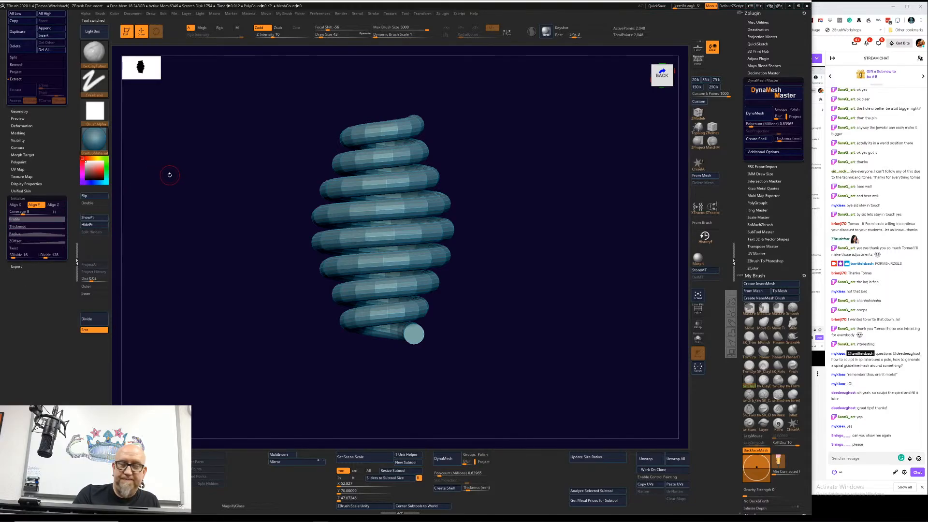
Step: Try aligning the helix to the world Z and X axes, and return its alignment to Y
left_click(53, 205)
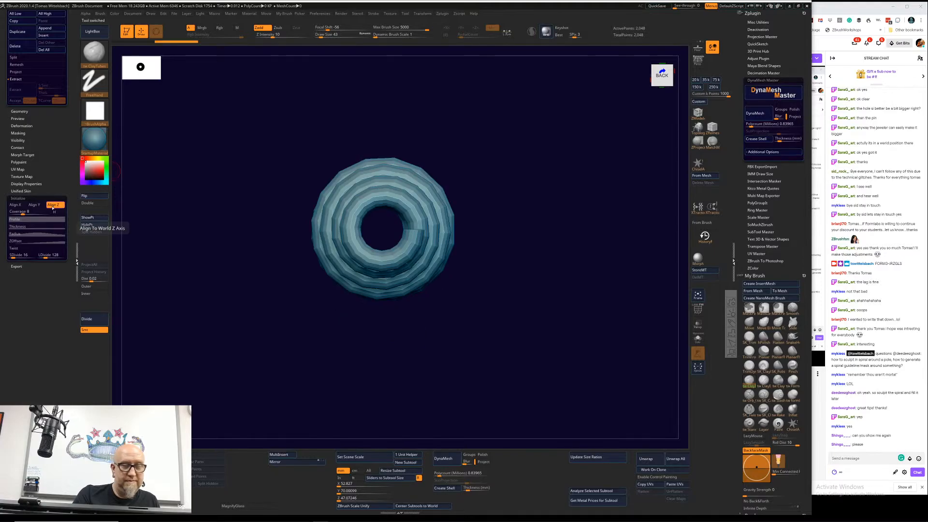
left_click(21, 205)
left_click(34, 205)
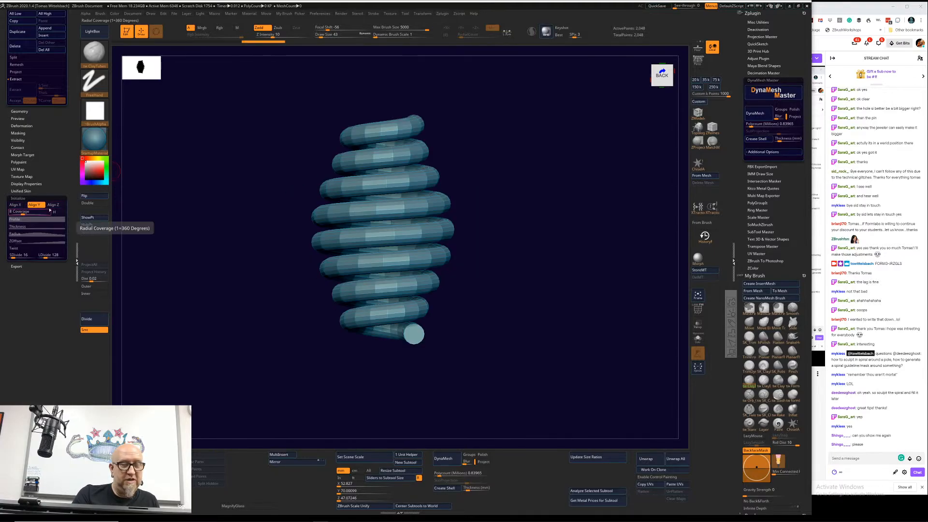
left_click(54, 205)
left_click(16, 205)
left_click(34, 205)
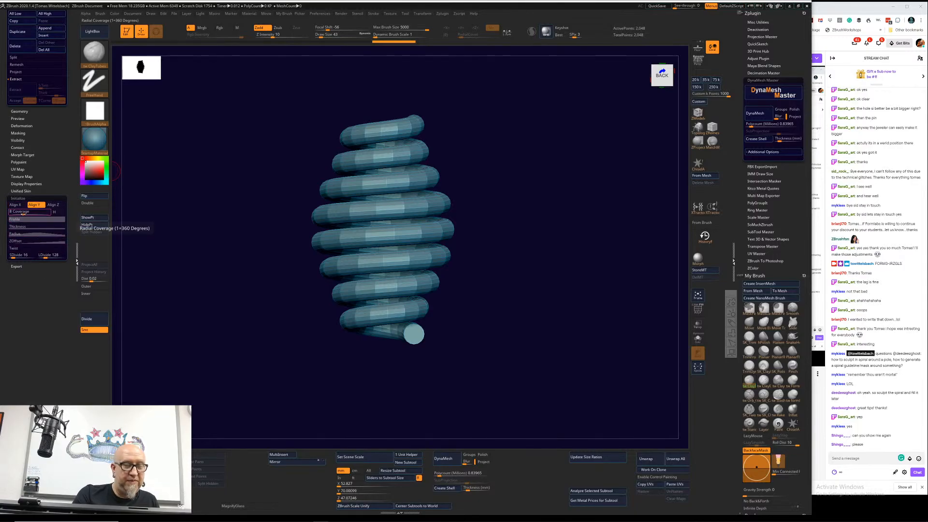
Step: Try fewer and more coils, setting the helix's coverage to about 9.13, and test an adjustment of its Thickness curve
left_click_drag(28, 212, 16, 210)
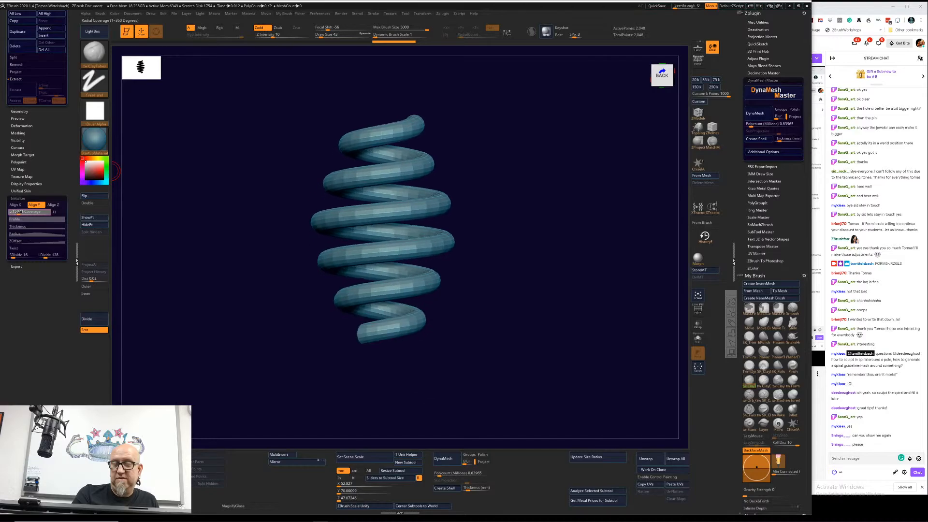
left_click_drag(21, 211, 24, 213)
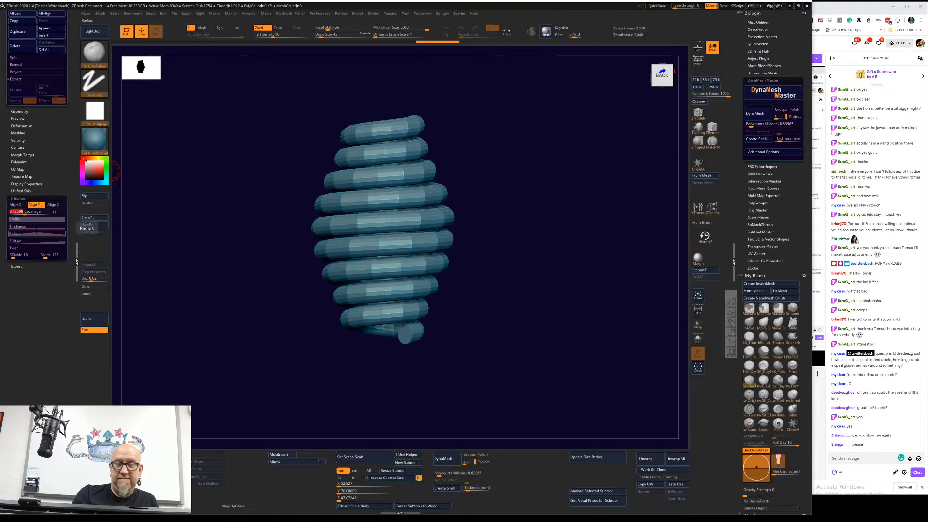
left_click(51, 227)
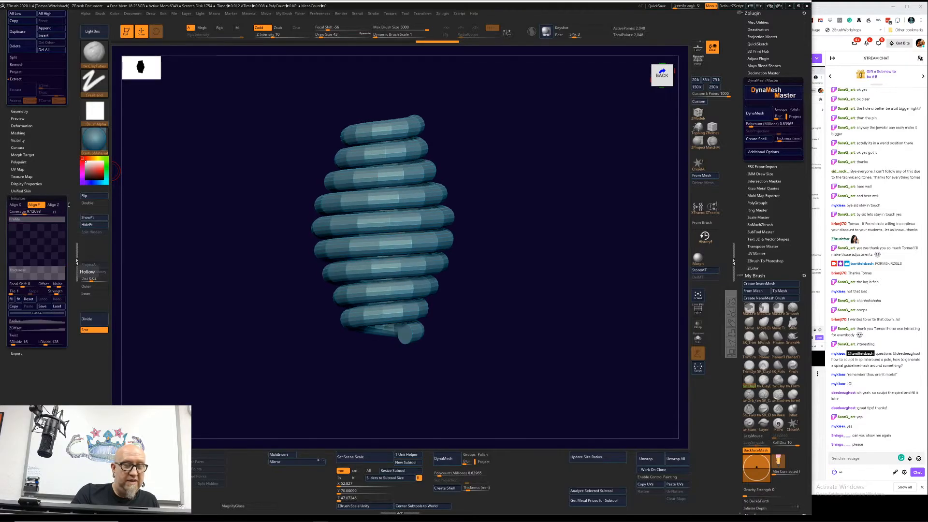
mouse_move(66, 266)
left_mouse_down()
mouse_move(63, 276)
mouse_move(63, 248)
mouse_move(65, 266)
left_mouse_up()
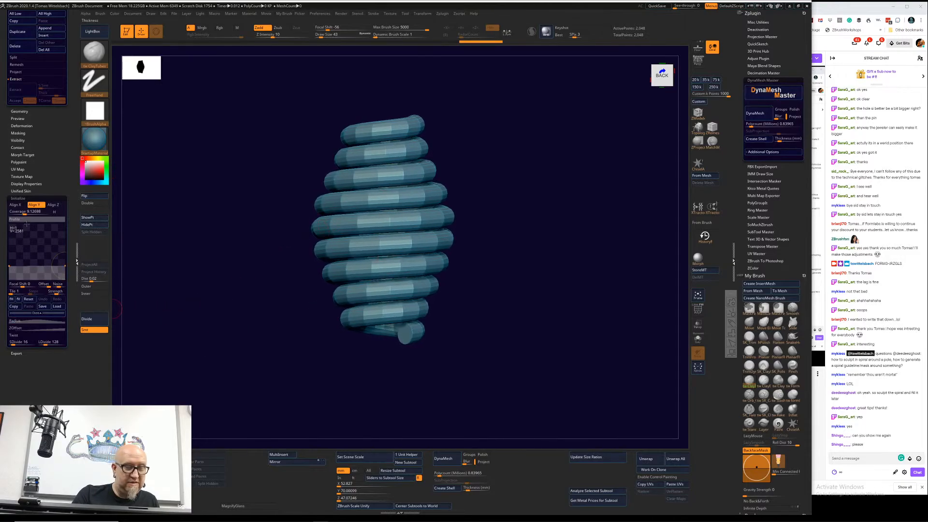
left_click(49, 314)
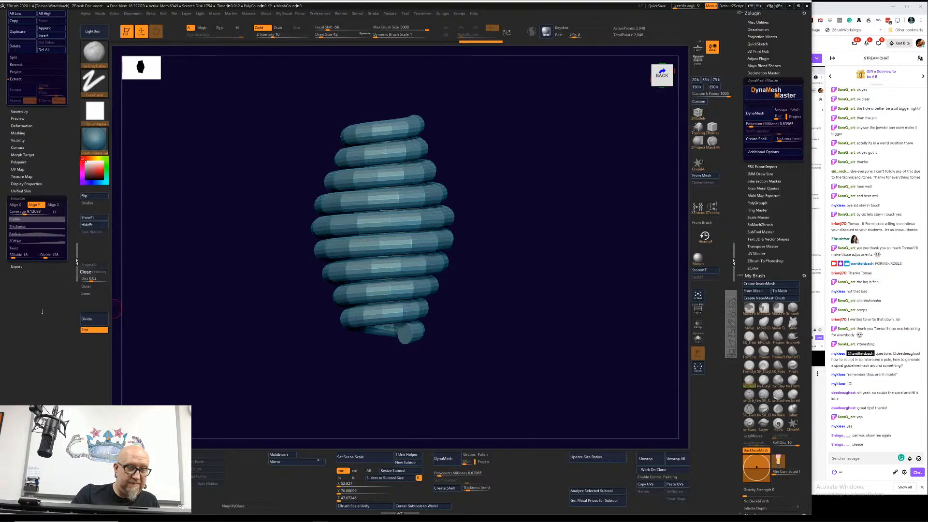
Step: Flatten the peak of the helix's Radius curve so all coils have a constant width
left_click(44, 234)
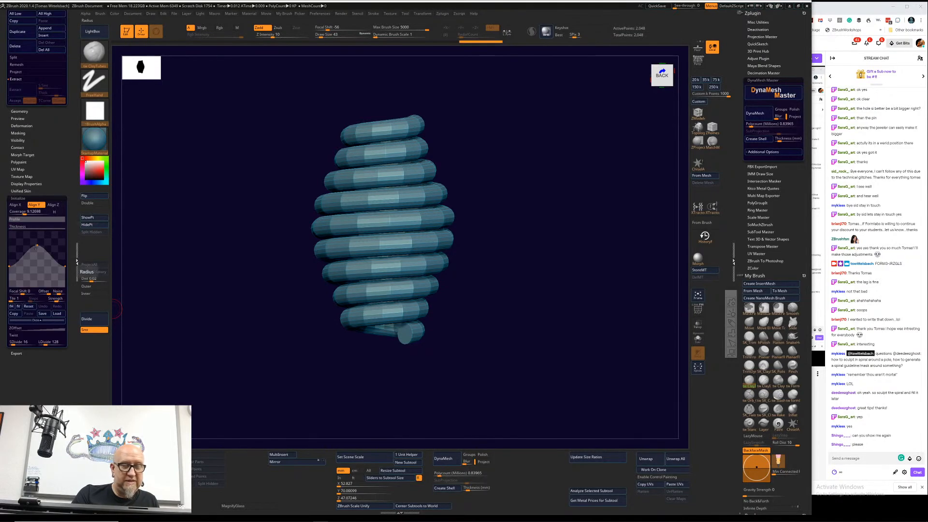
left_click_drag(37, 245, 36, 266)
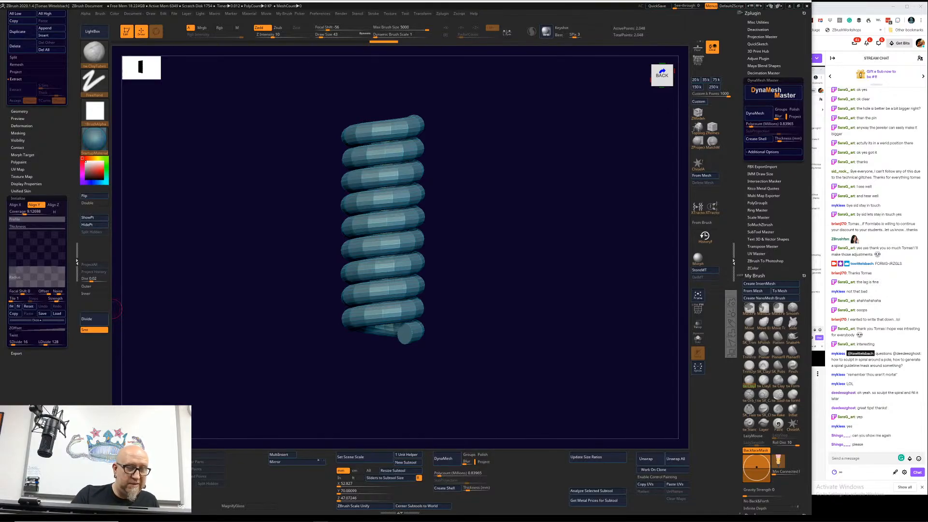
left_click(43, 320)
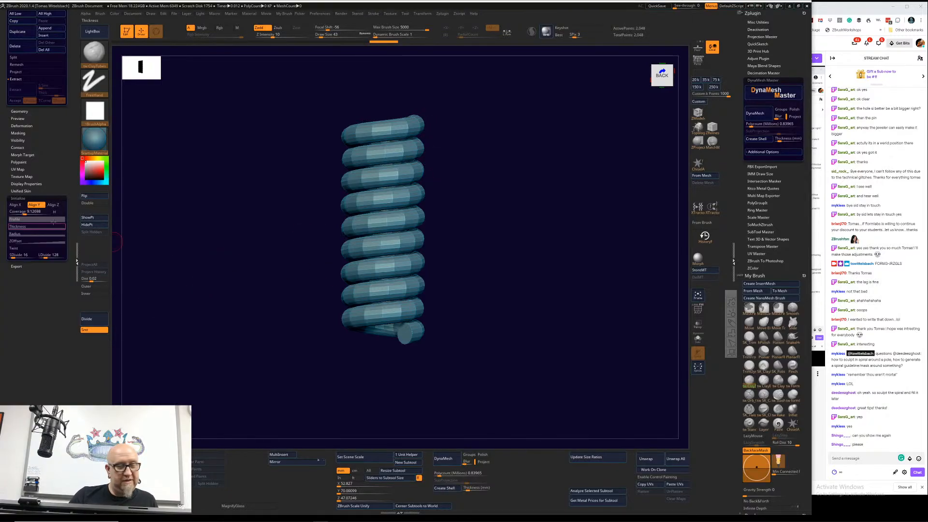
Step: Raise the end of the helix's ZOffset curve to stretch the coil and set the coverage to 12.5
left_click(36, 241)
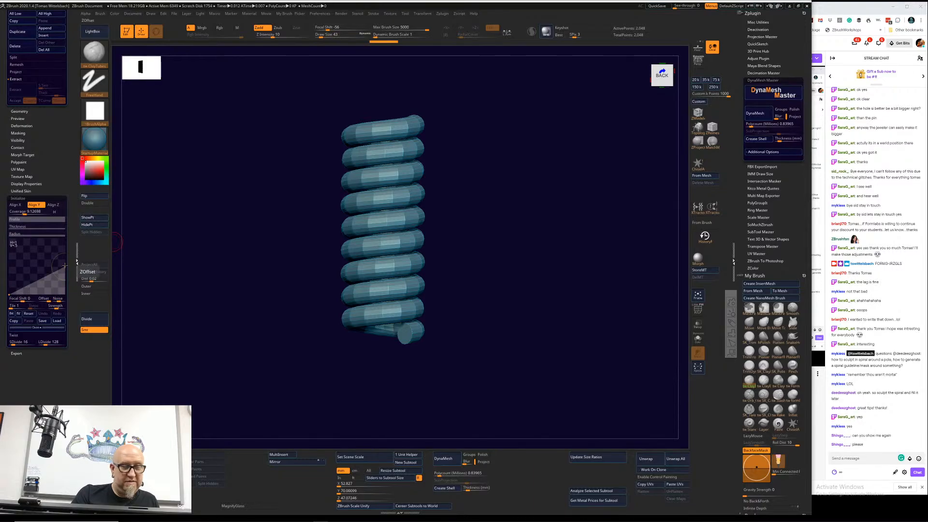
left_click_drag(64, 265, 67, 251)
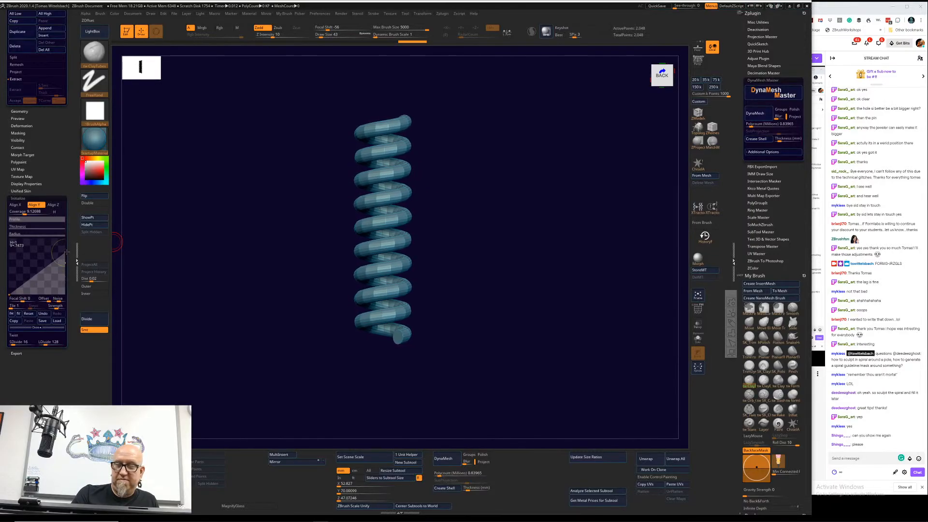
left_click_drag(27, 212, 29, 212)
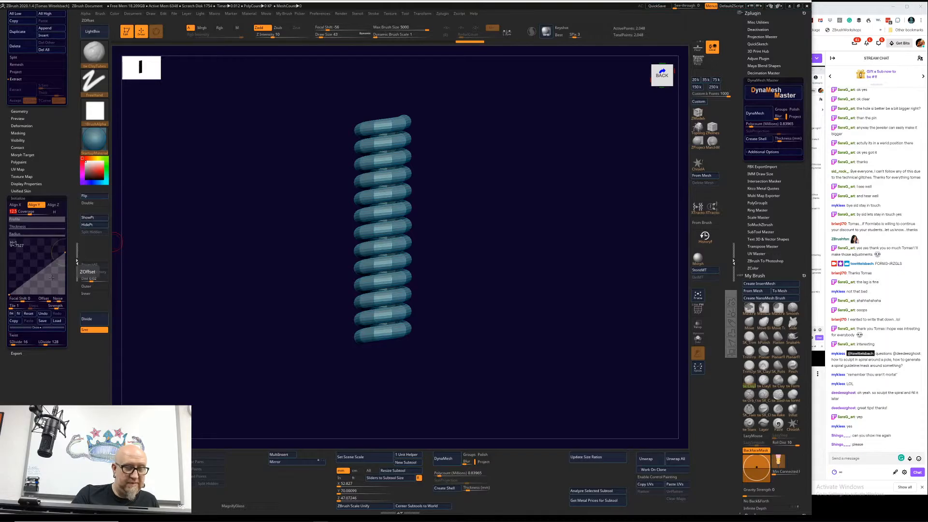
left_click(42, 327)
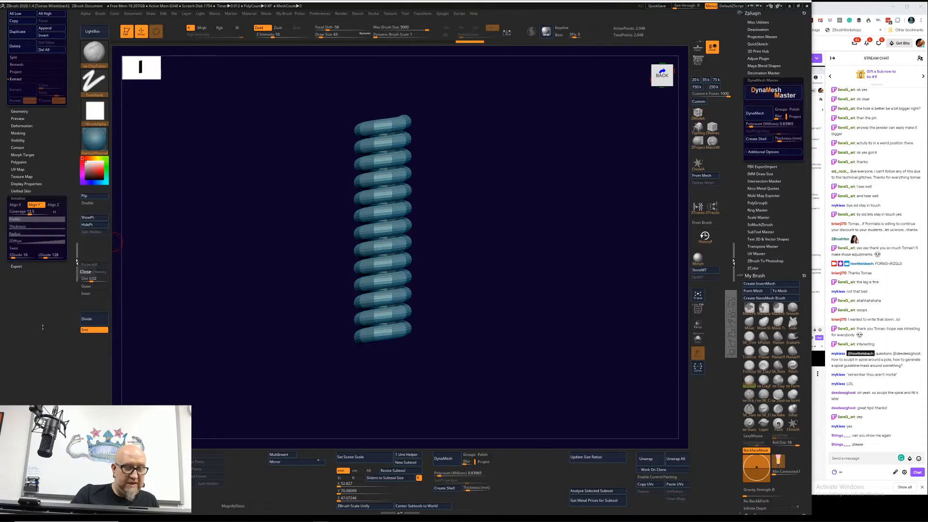
Step: Raise the end of the helix's Twist curve and turn on PolyFrame display to inspect the coils up close
left_click(24, 247)
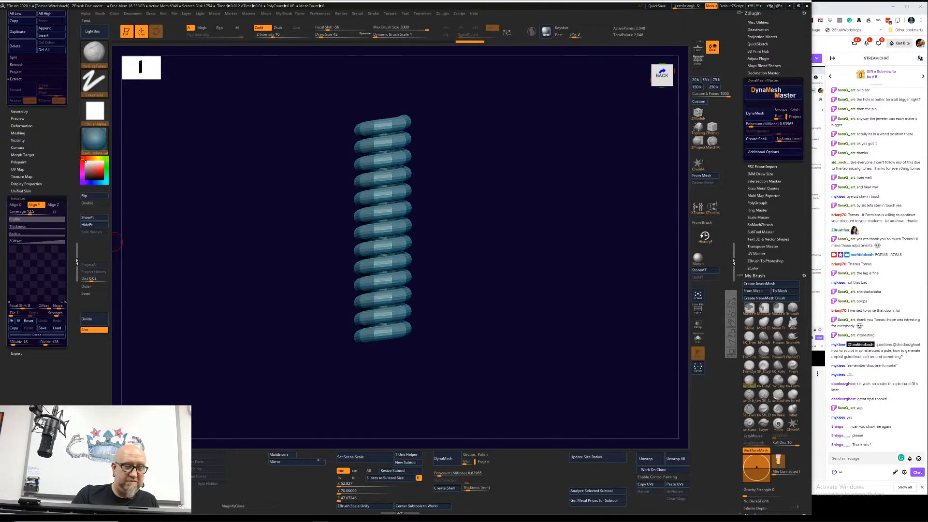
left_click_drag(66, 298, 48, 277)
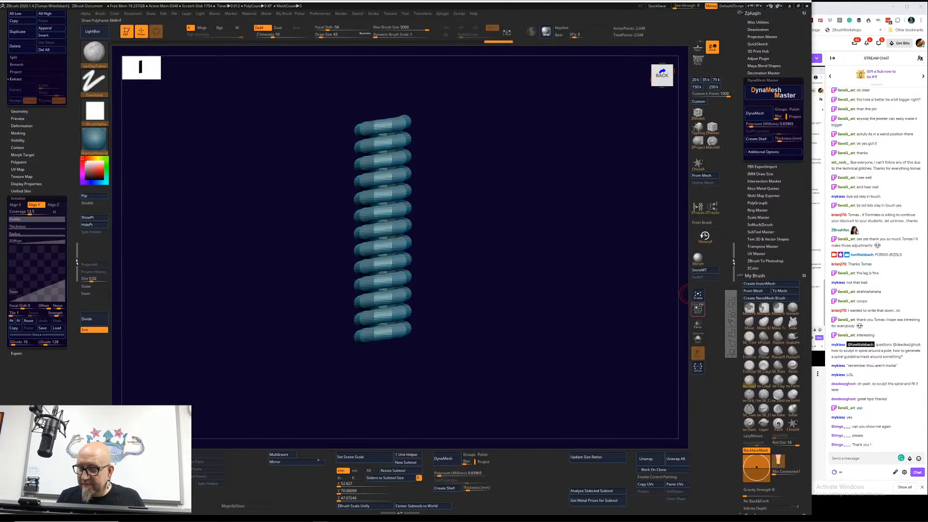
left_click_drag(526, 298, 554, 372, "alt")
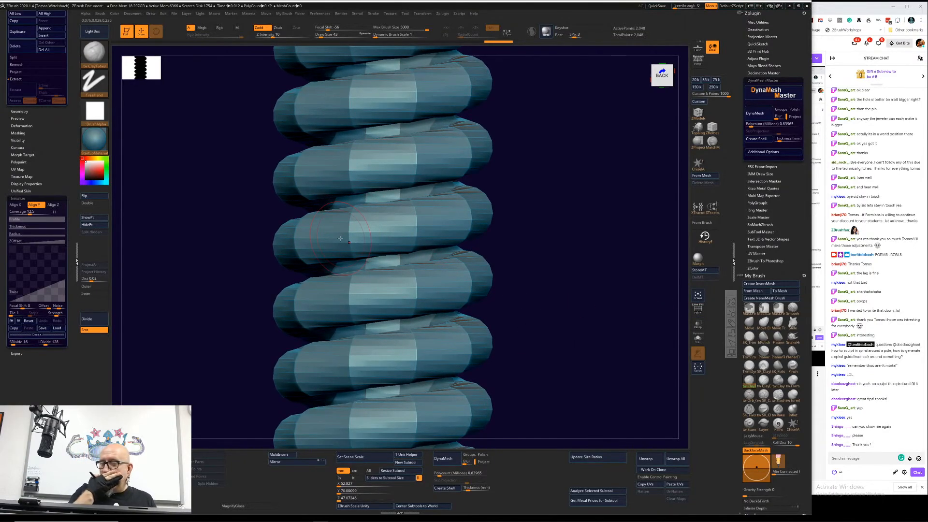
left_click(699, 310)
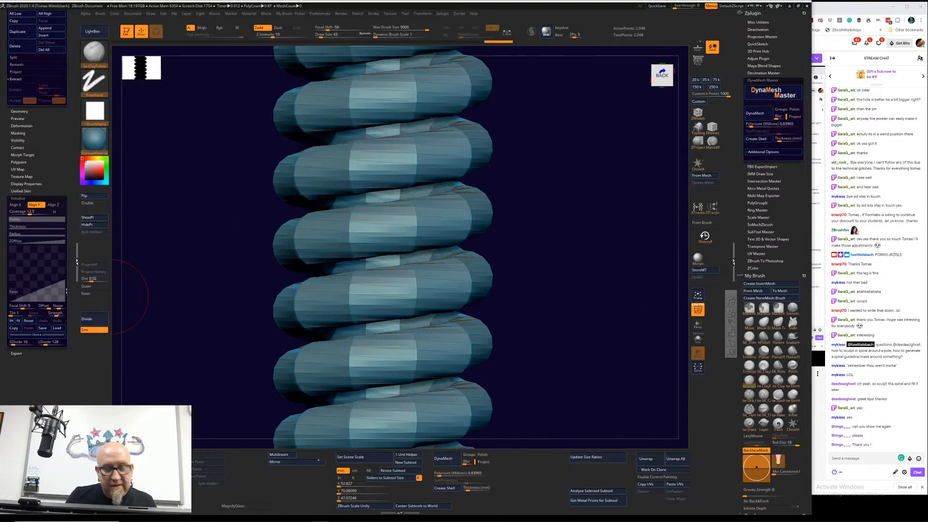
Step: Test a stronger twist on the helix's Twist curve, then flatten the curve to remove the twist from the coils
left_click_drag(64, 280, 63, 226)
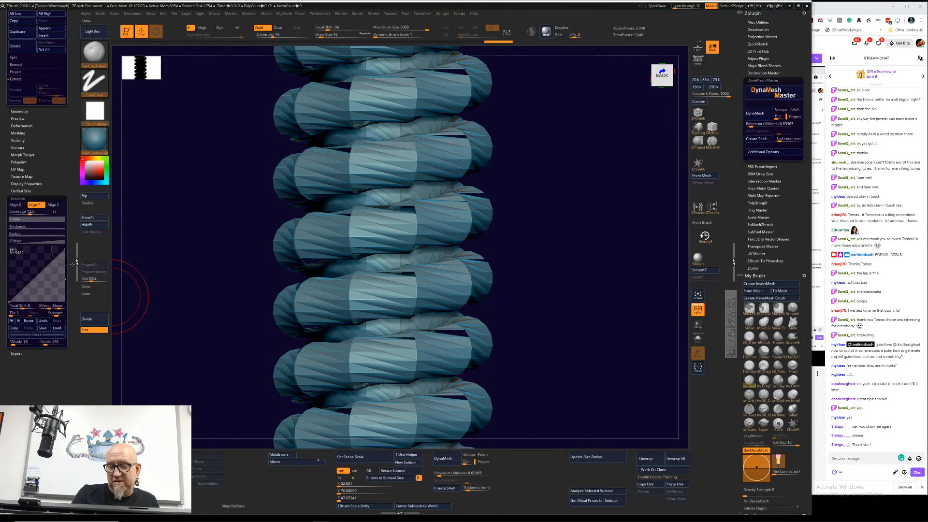
left_click_drag(72, 265, 57, 330)
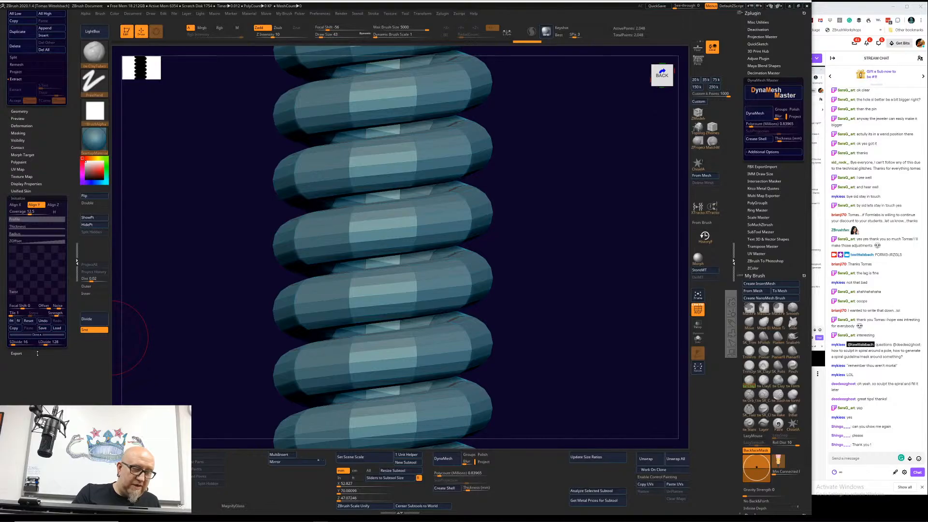
left_click(43, 335)
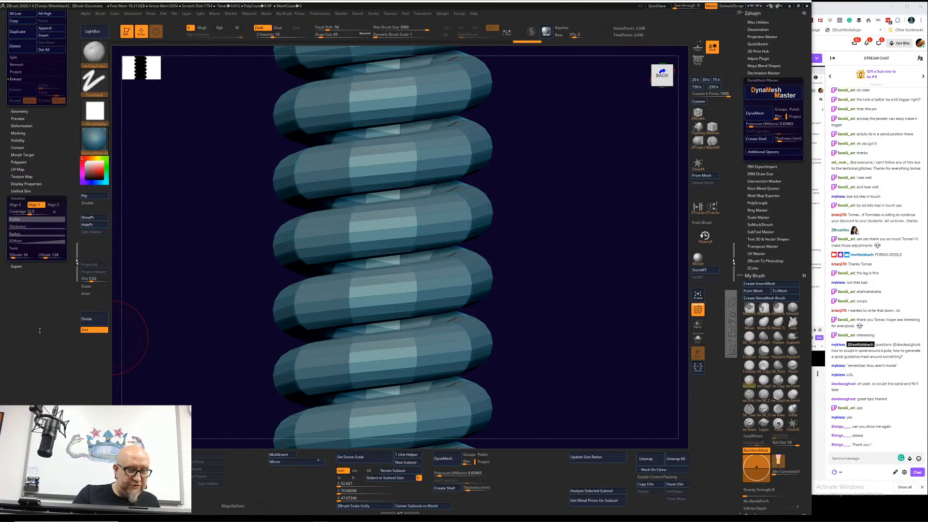
Step: Try denser helix divisions with SDivide at 51 and a higher LDivide, then settle on SDivide 8 and LDivide 114
left_click_drag(12, 256, 25, 256)
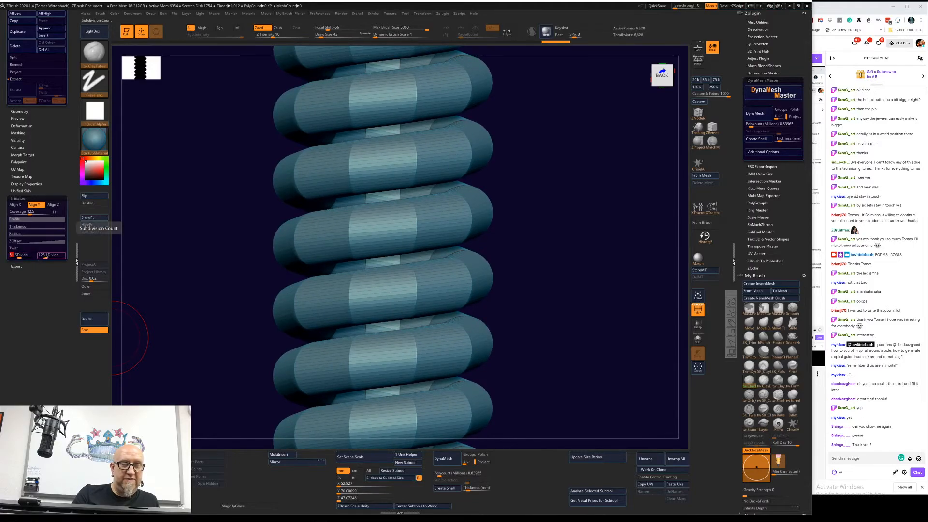
mouse_move(45, 256)
left_mouse_down()
mouse_move(77, 252)
mouse_move(52, 259)
left_mouse_up()
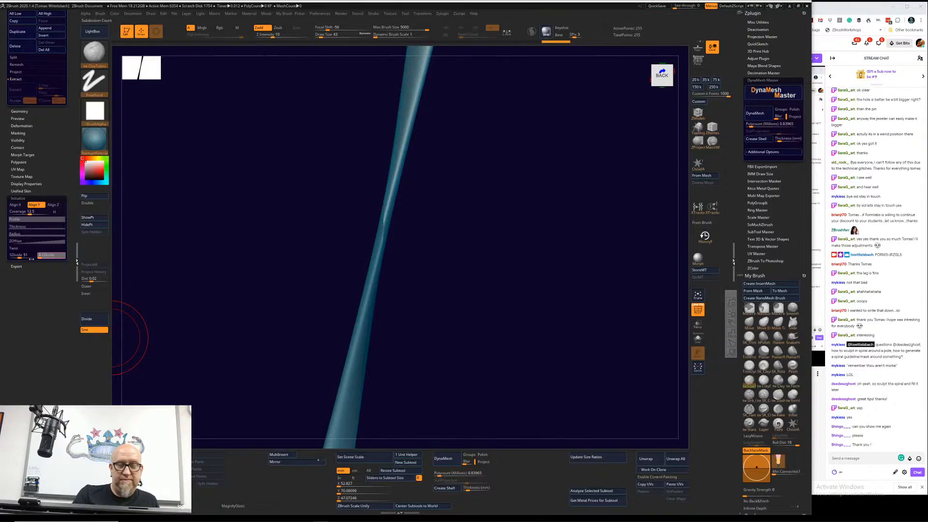
left_click_drag(32, 259, 82, 250)
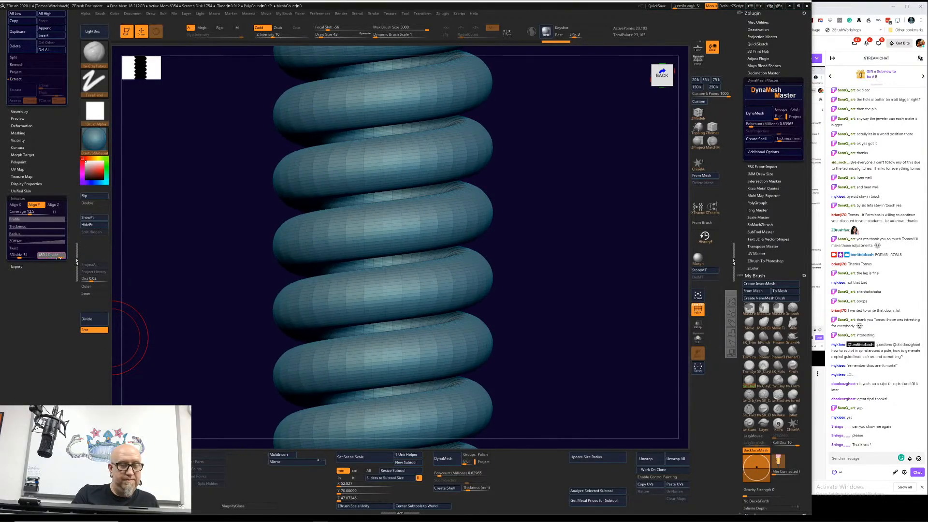
mouse_move(51, 258)
left_mouse_down()
mouse_move(11, 259)
mouse_move(44, 258)
left_mouse_up()
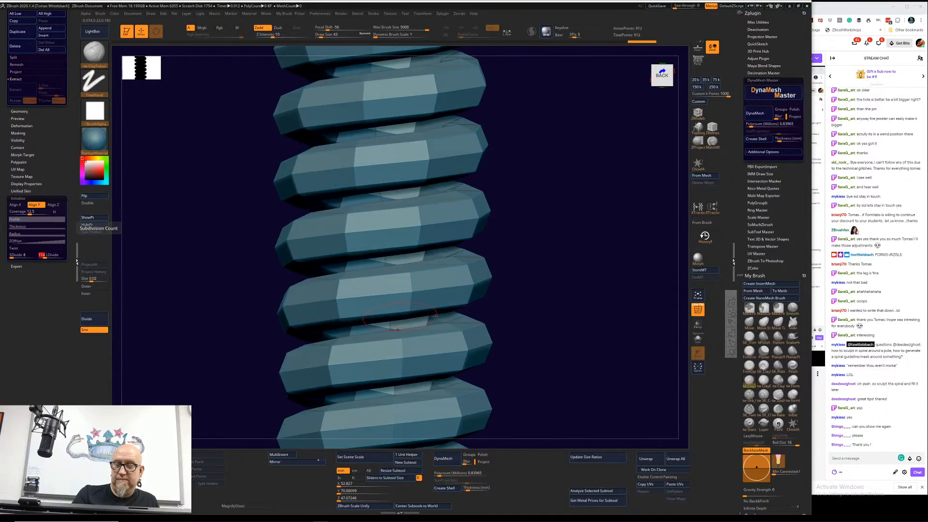
Step: Convert the helix primitive into an editable PolyMesh3D
left_click_drag(551, 270, 317, 352)
left_click_drag(73, 37, 72, 354)
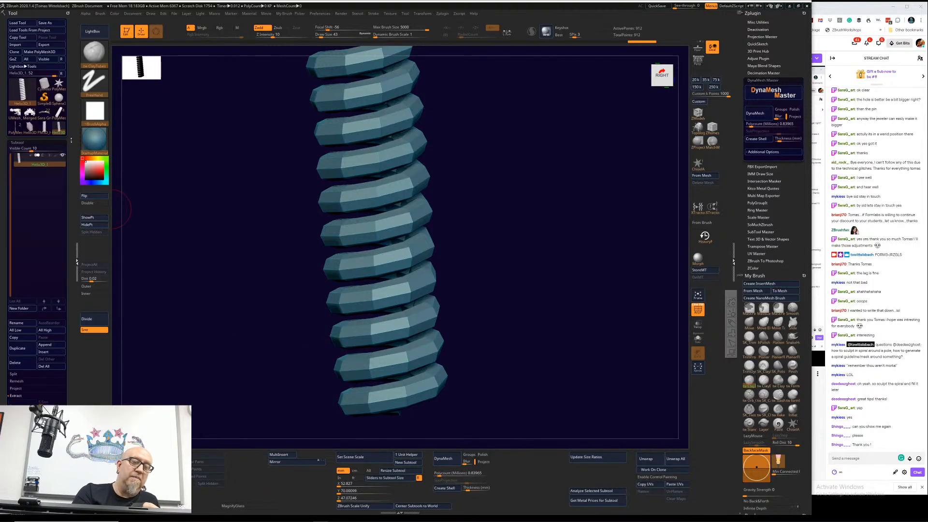
left_click(52, 52)
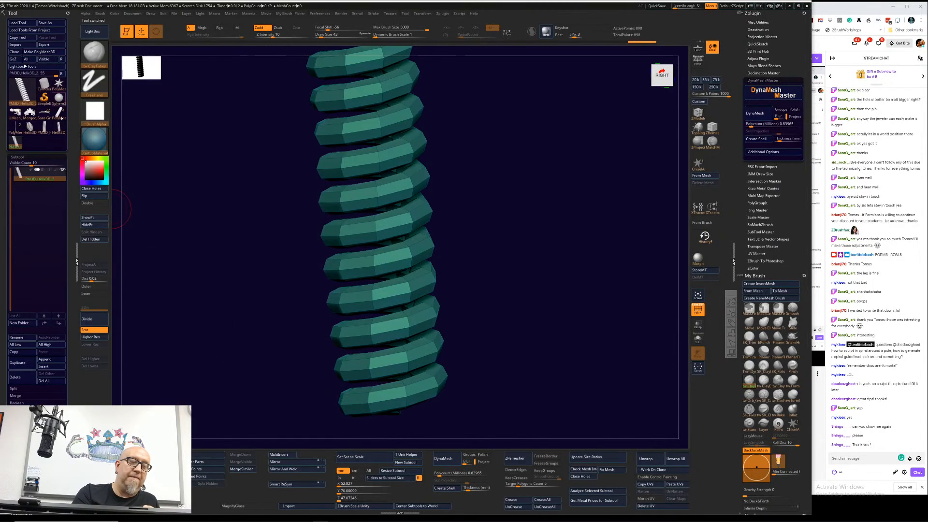
Step: Extrude a polyloop outward along the coil's outer face using ZModeler's QMesh polygon action with the Polyloop target
left_click_drag(487, 217, 483, 286, "alt")
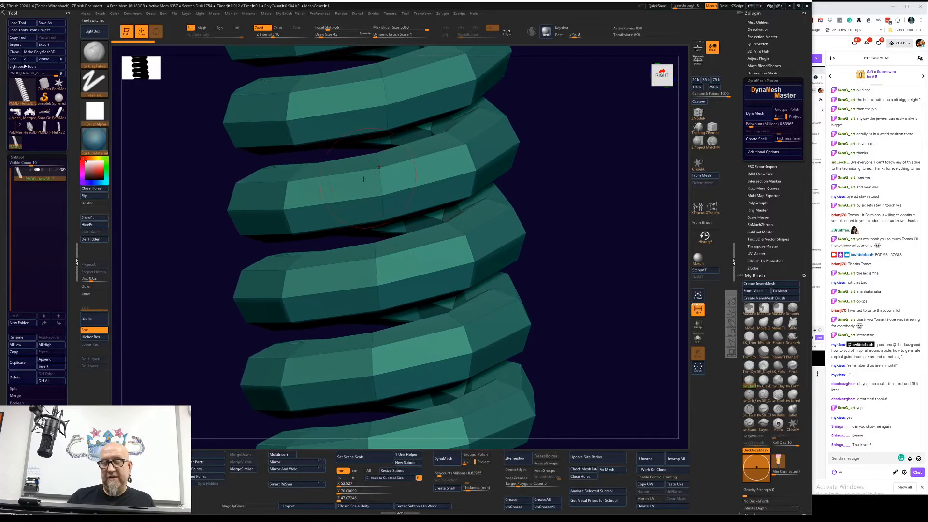
mouse_move(527, 195)
left_mouse_down()
mouse_move(563, 201)
mouse_move(566, 224)
mouse_move(537, 187)
mouse_move(565, 299)
mouse_move(543, 223)
mouse_move(502, 317)
mouse_move(510, 350)
mouse_move(548, 285)
mouse_move(555, 321)
mouse_move(551, 306)
left_mouse_up()
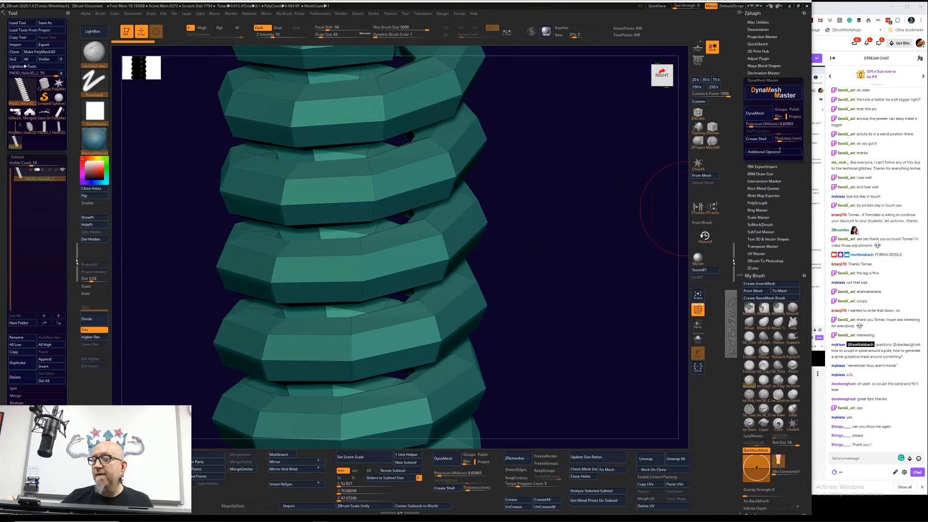
left_click(697, 113)
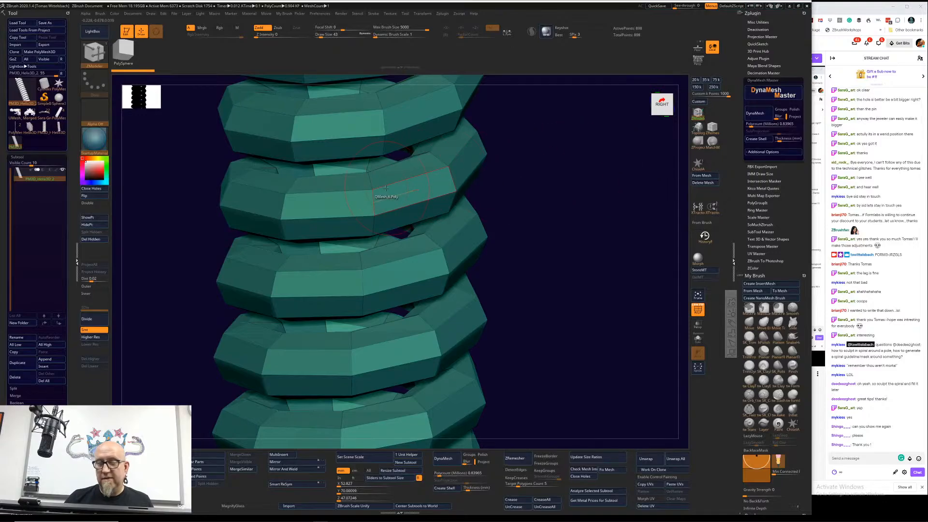
key("space")
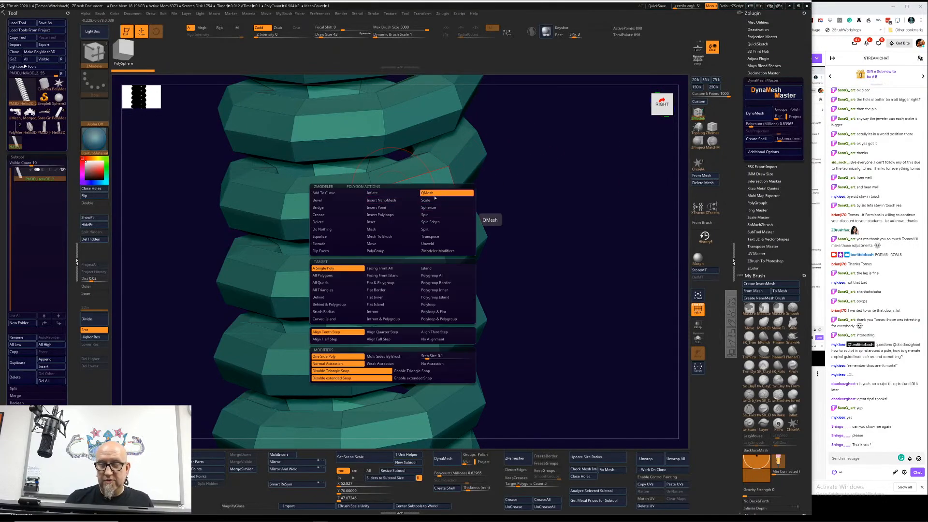
left_click(447, 305)
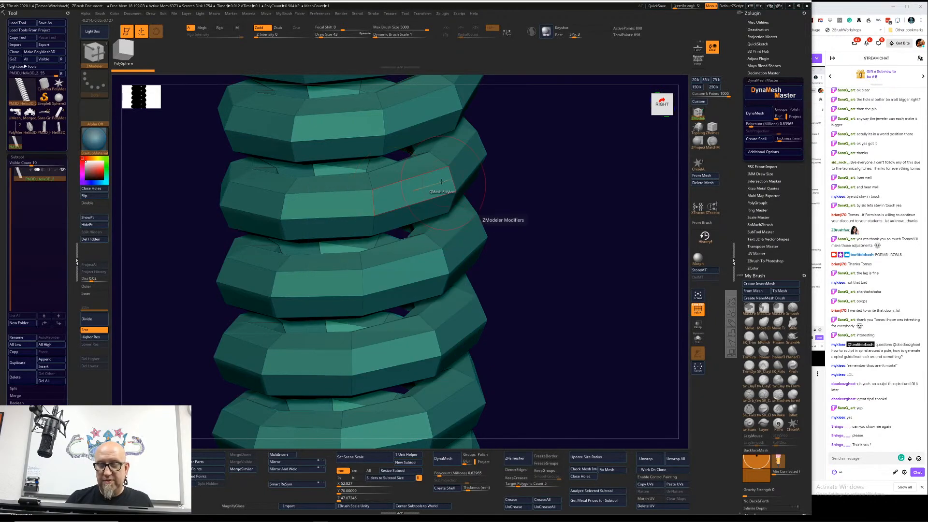
key("space")
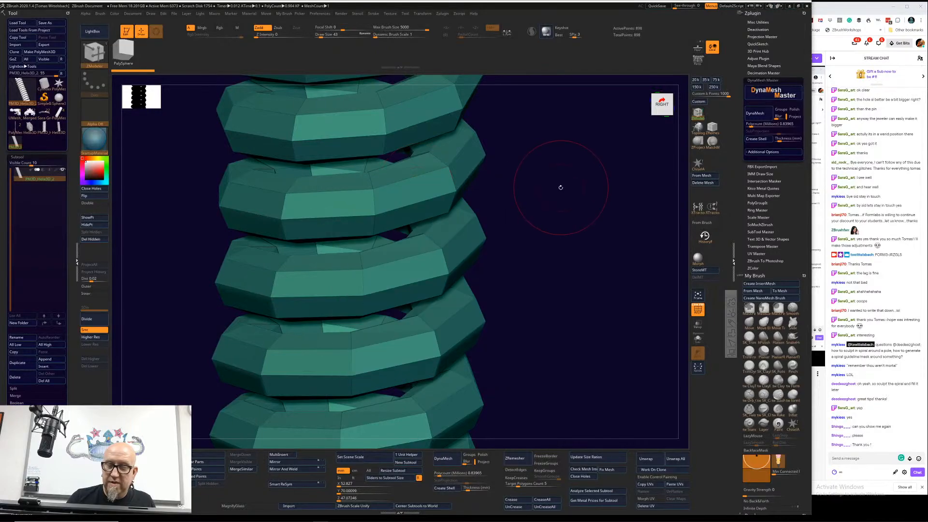
key("space")
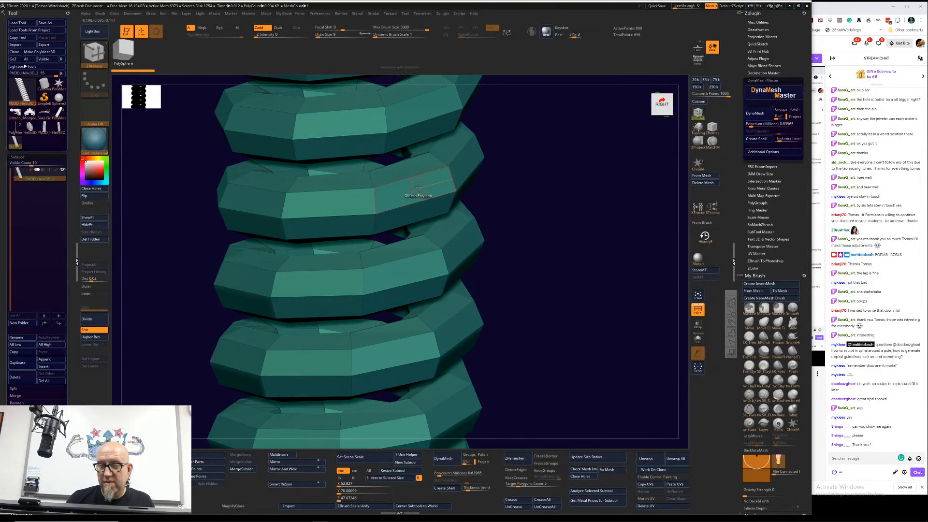
left_click(413, 188)
left_click_drag(413, 188, 445, 187)
Step: Inspect the extruded strip around the coils and at the helix's end, and undo the extrusion
left_click_drag(604, 213, 564, 220)
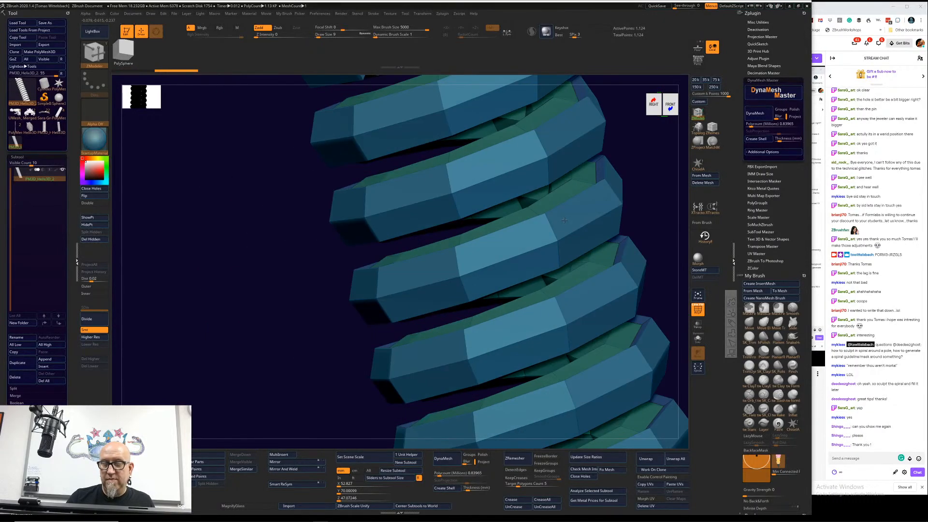
left_click_drag(564, 220, 544, 210)
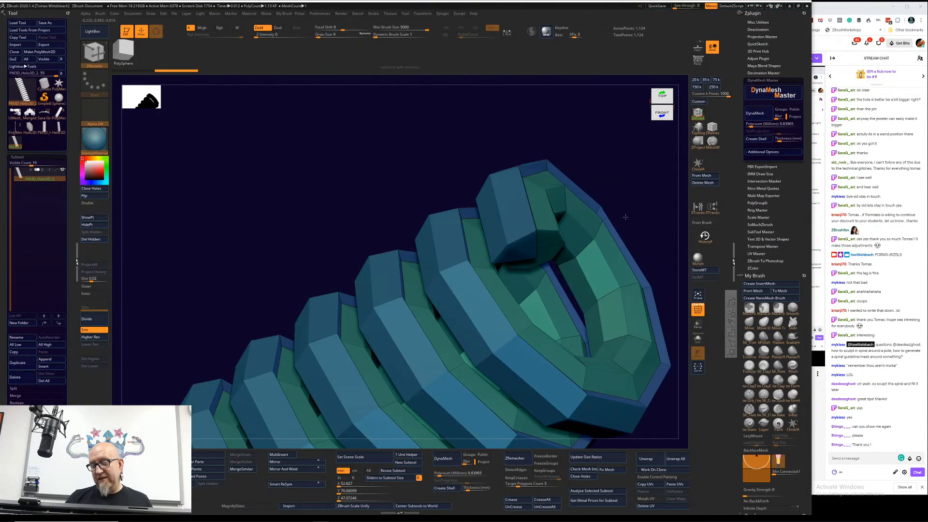
left_click_drag(625, 217, 567, 286)
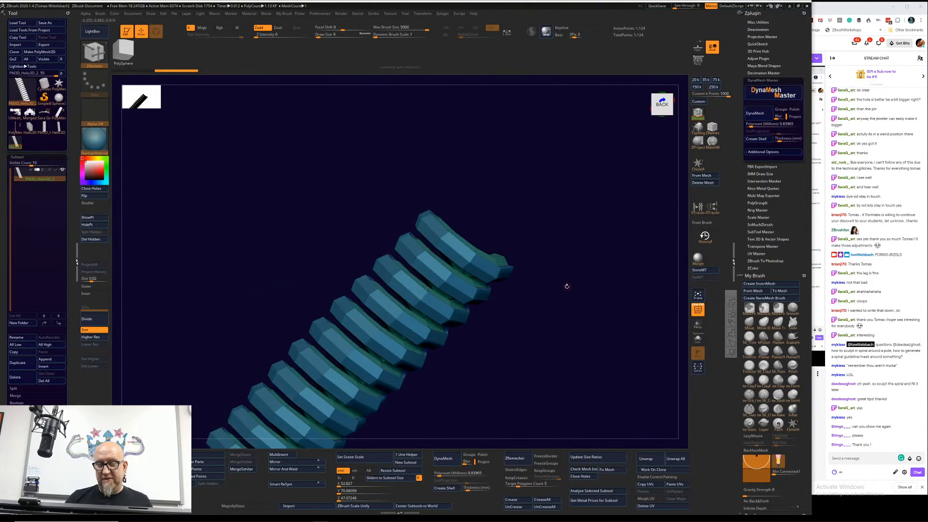
key("ctrl+z")
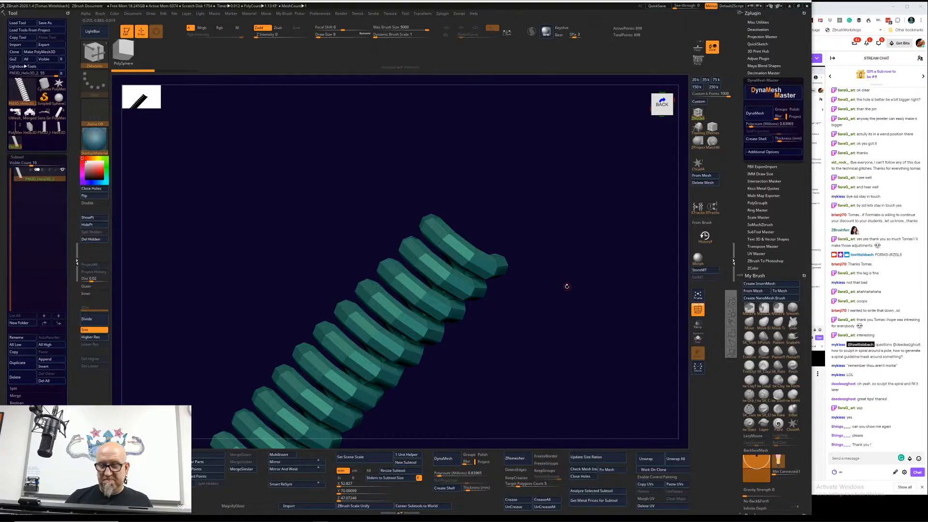
Step: Subdivide the helix mesh four times to subdivision level 5, turn off PolyFrame display and show the whole coil from the side
left_click_drag(488, 309, 493, 353)
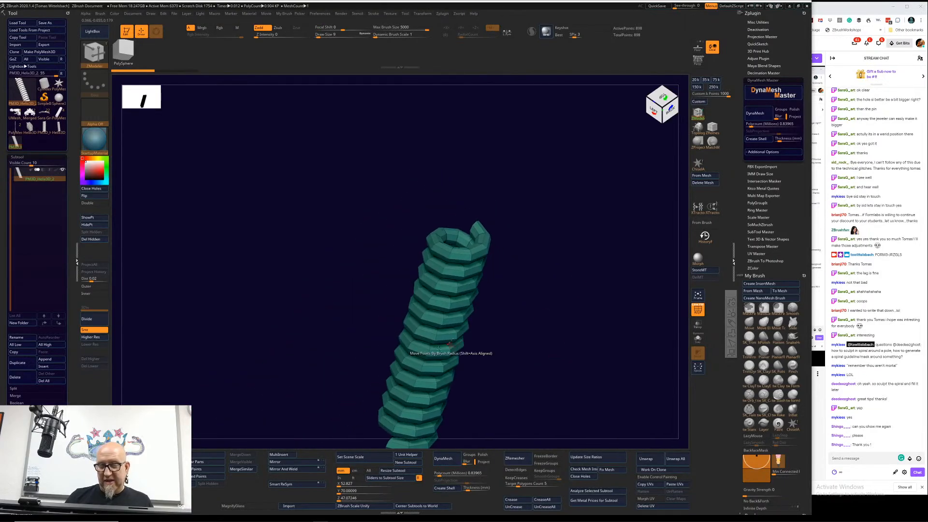
left_click(97, 322)
left_click(97, 322)
left_click(97, 323)
left_click(97, 323)
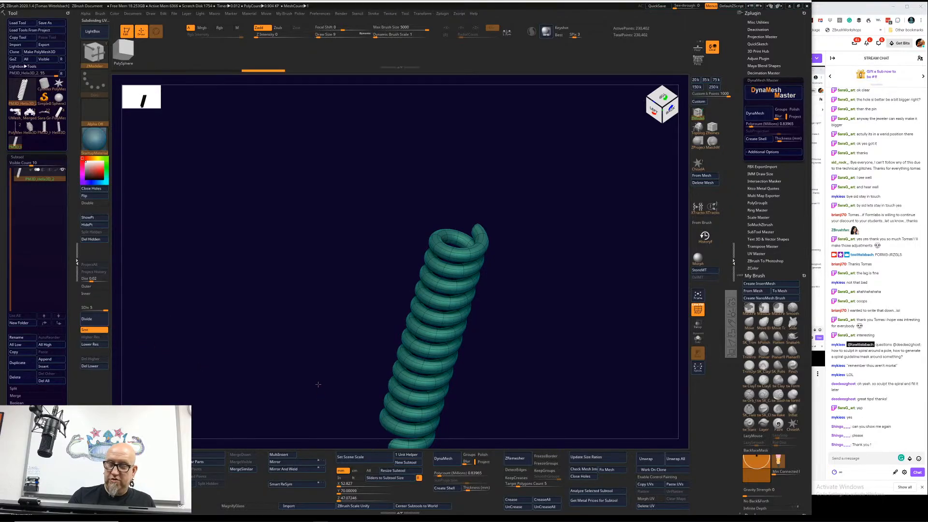
key("shift+f")
left_click_drag(282, 303, 526, 426)
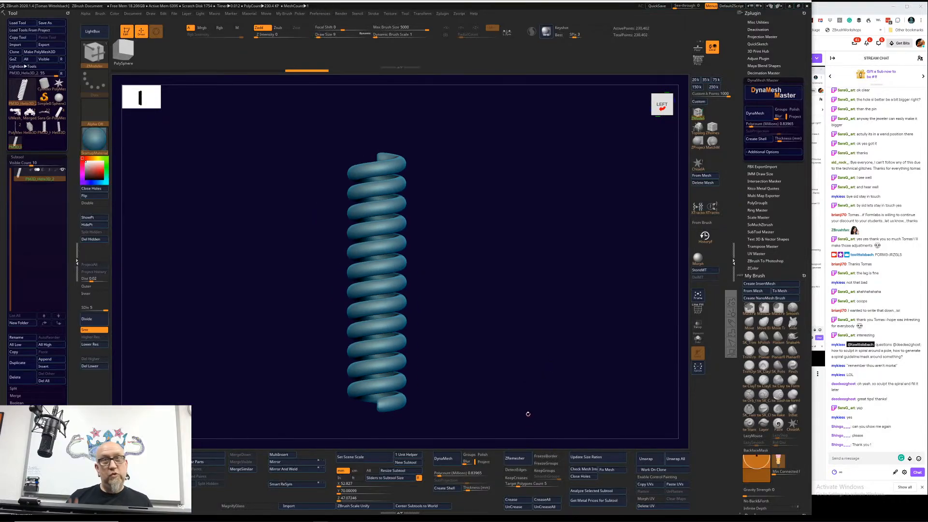
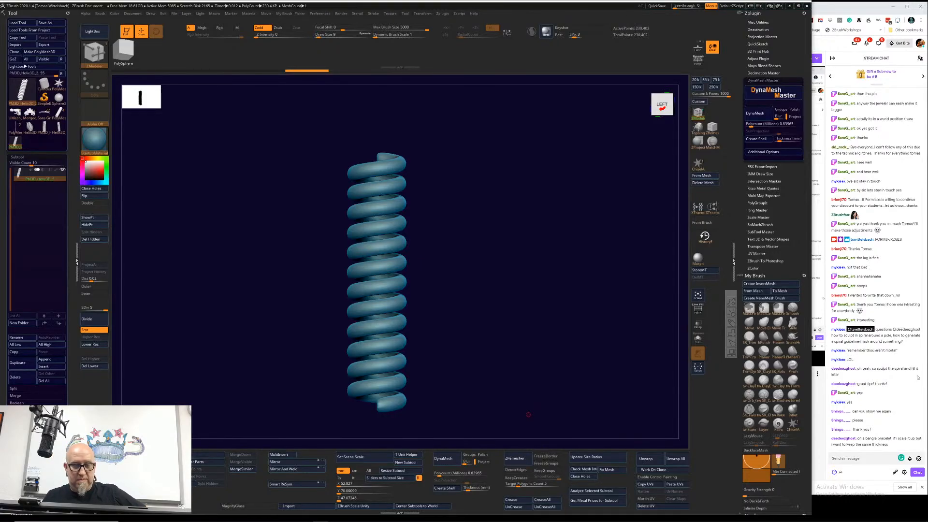
Step: Try to apply the Bend Arc deformer to the subdivided helix mesh
key("w")
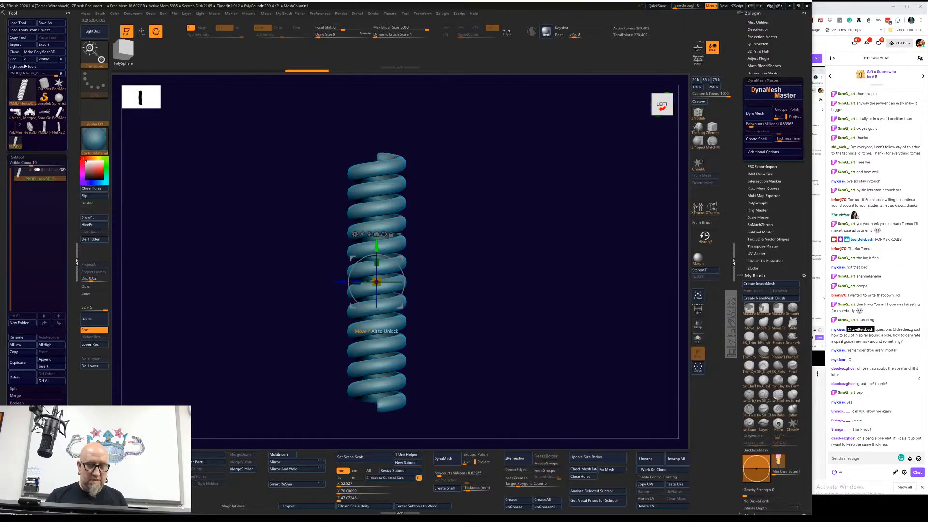
left_click(359, 236)
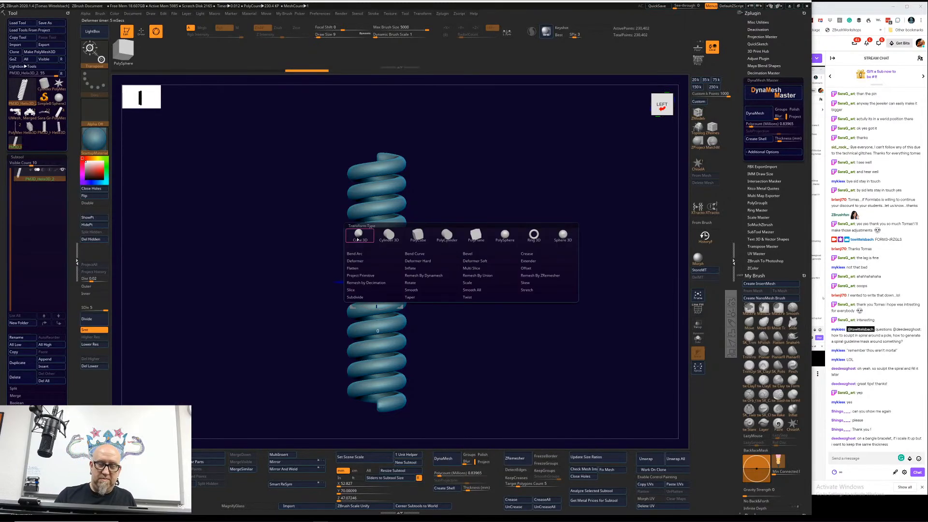
left_click(393, 255)
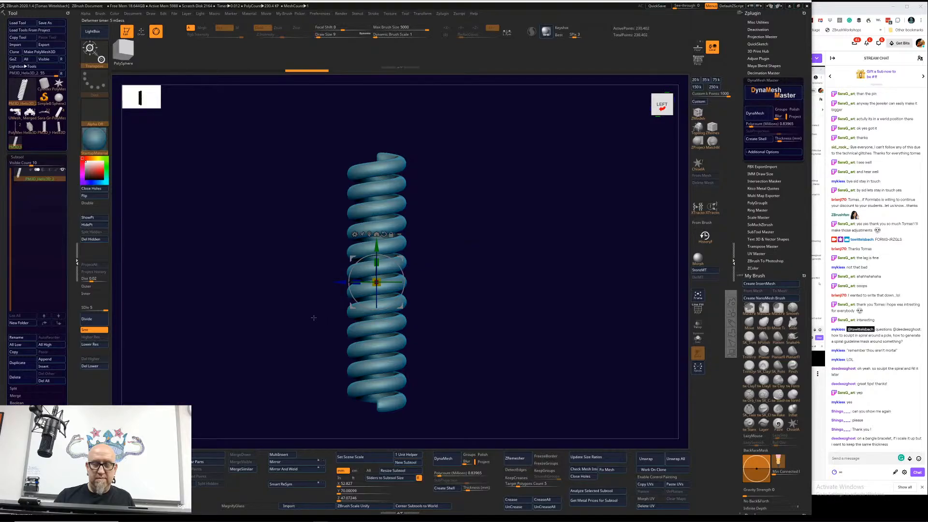
Step: Lower the helix mesh to subdivision level 1 and delete its higher subdivision levels
left_click(105, 344)
left_click(104, 344)
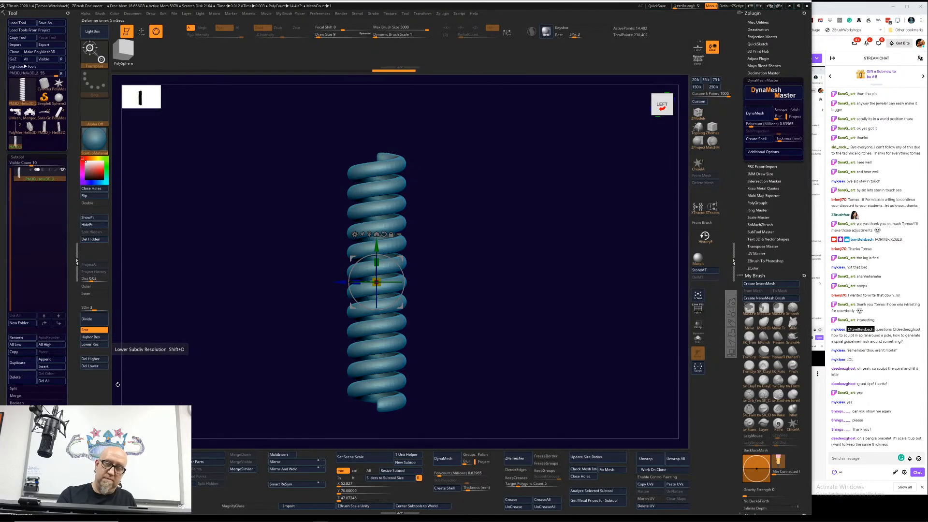
left_click(101, 344)
left_click(100, 345)
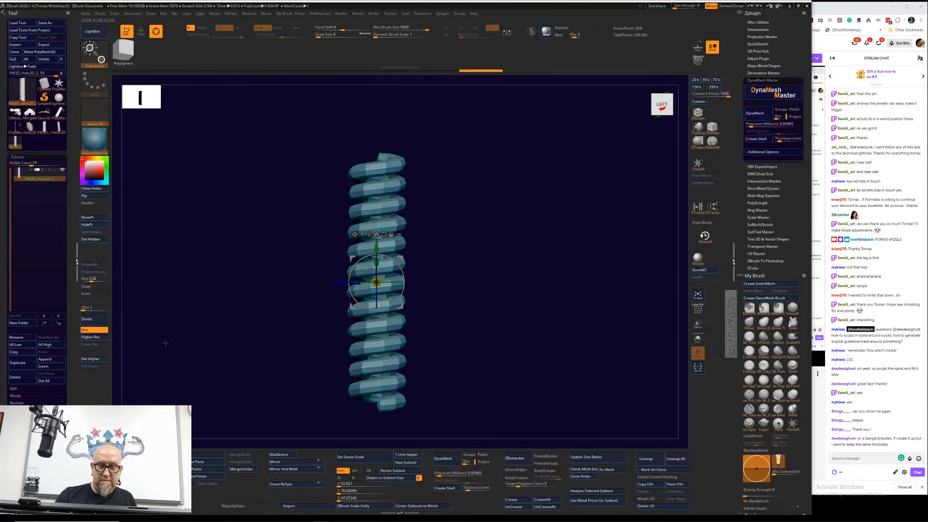
left_click(90, 358)
Step: Apply the Bend Arc deformer to the helix, try bending the coil around into a ring, and undo that bend
left_click(355, 236)
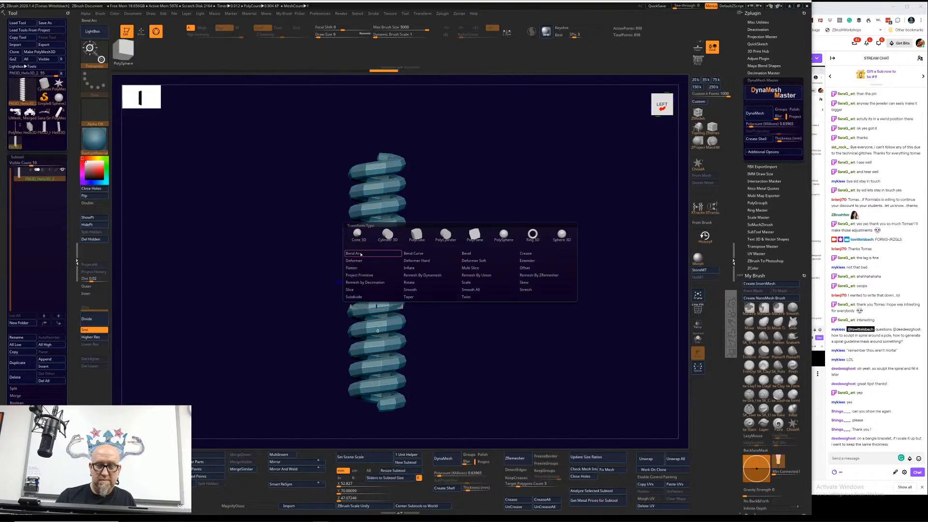
left_click(389, 273)
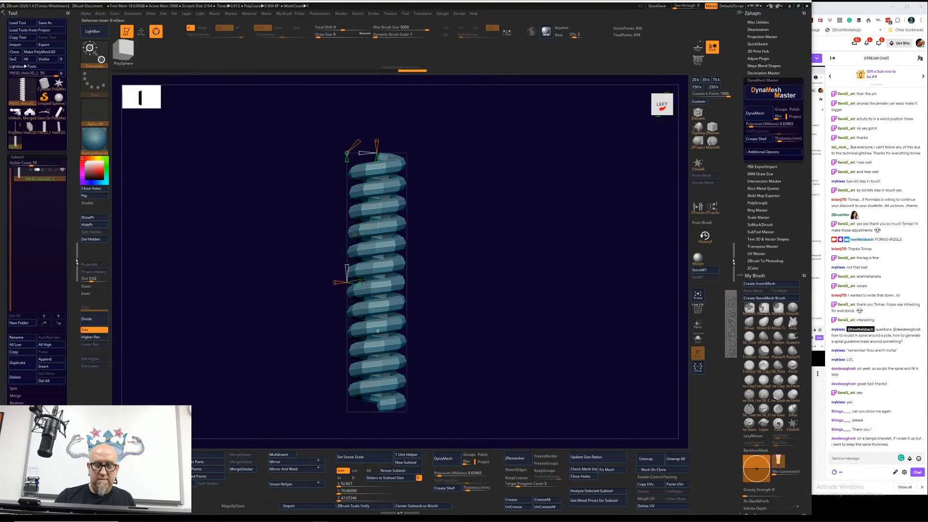
left_click_drag(360, 281, 545, 304)
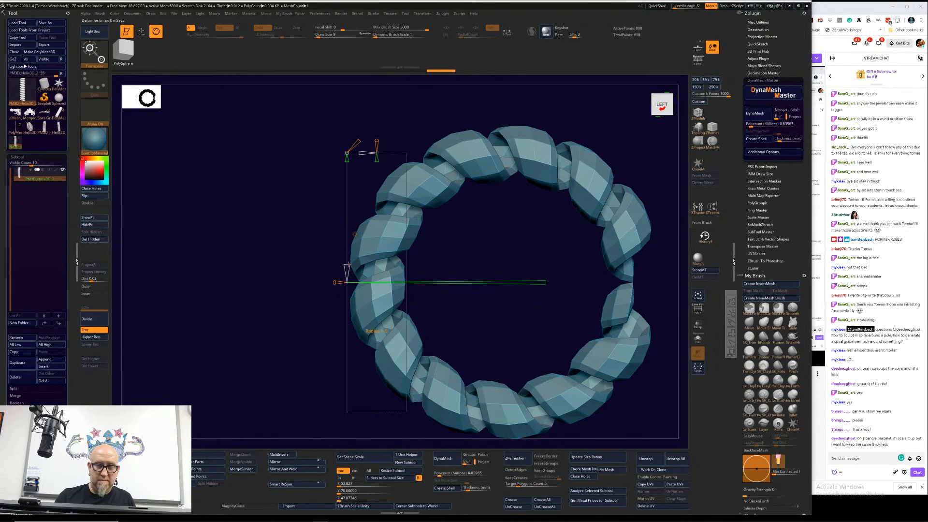
left_click_drag(349, 265, 367, 365)
left_click_drag(611, 366, 603, 338)
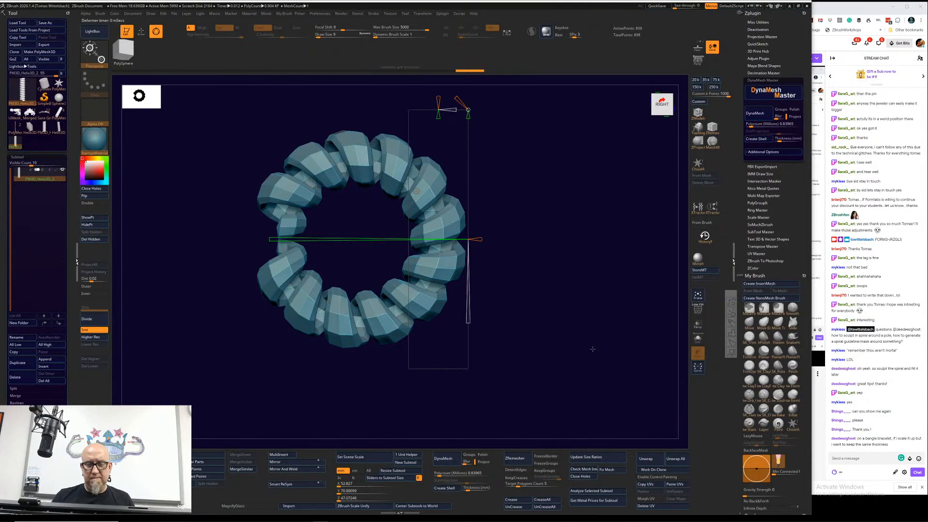
key("ctrl+z")
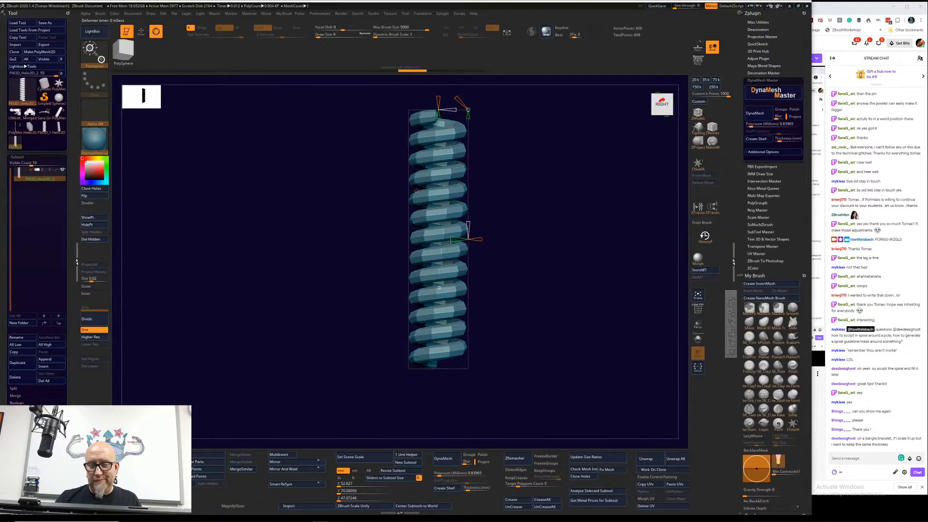
Step: Bend the helix into a shallow, even arc with Bend Arc and inspect it from the side, bottom and end
left_click_drag(450, 240, 404, 249)
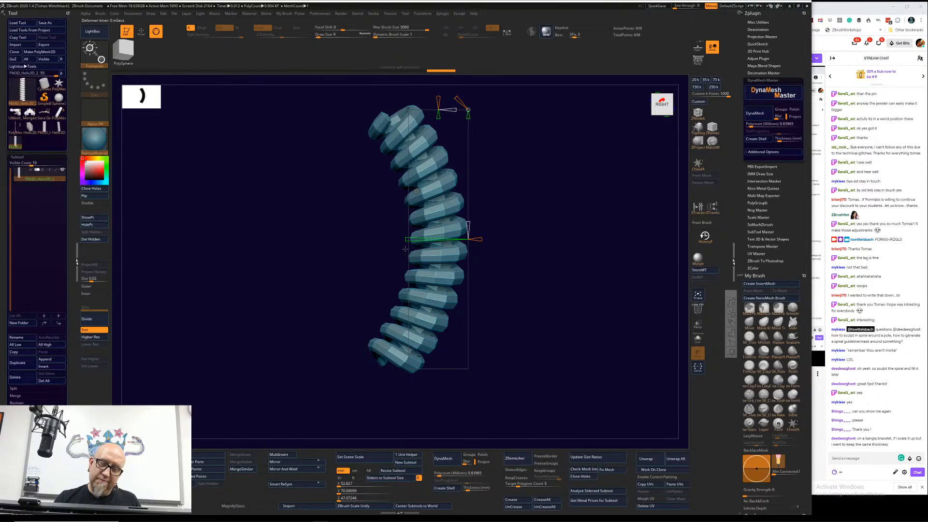
left_click_drag(542, 271, 529, 296)
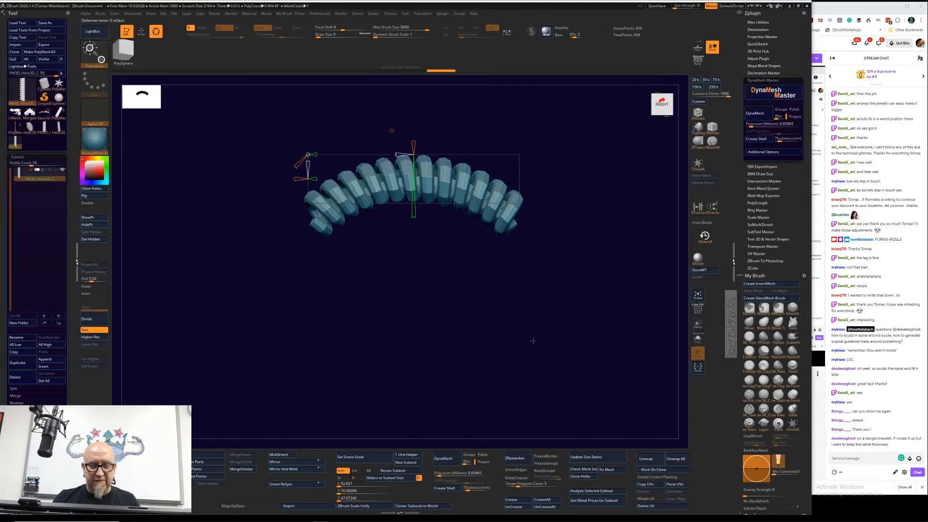
left_click_drag(525, 327, 528, 357)
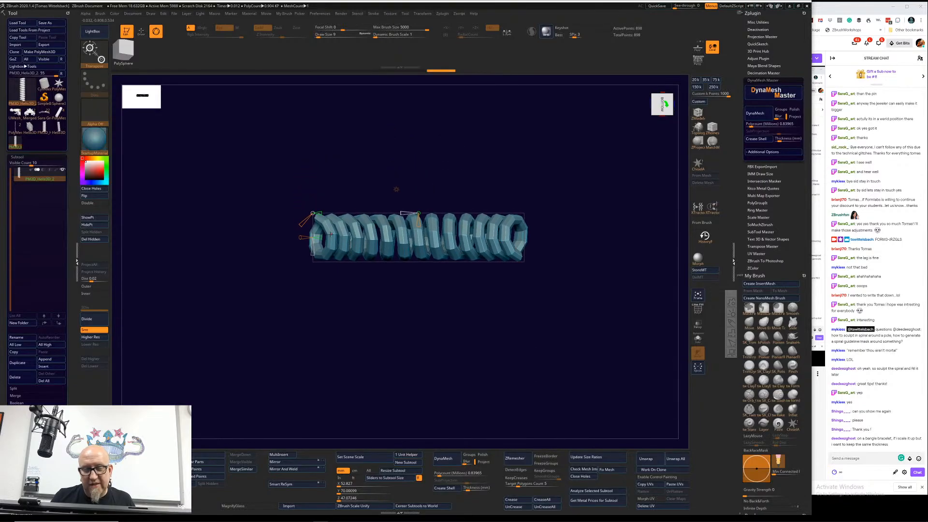
left_click_drag(381, 332, 429, 379, "alt")
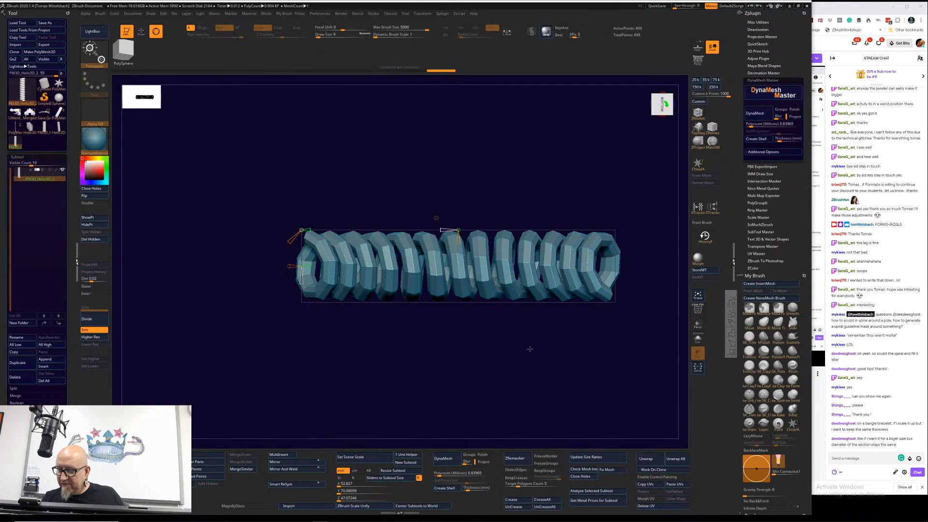
left_click_drag(530, 349, 538, 350)
left_click_drag(534, 349, 516, 414)
left_click_drag(646, 334, 600, 265)
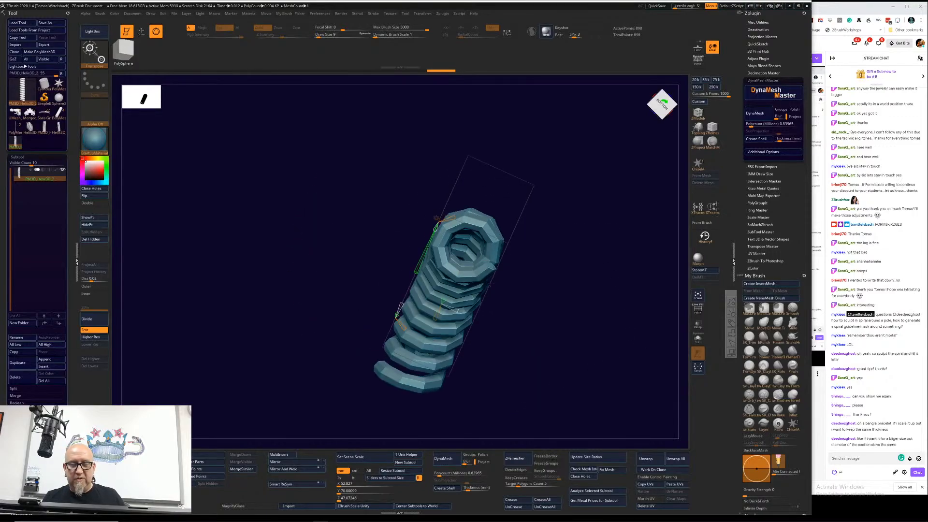
left_click_drag(490, 285, 554, 269)
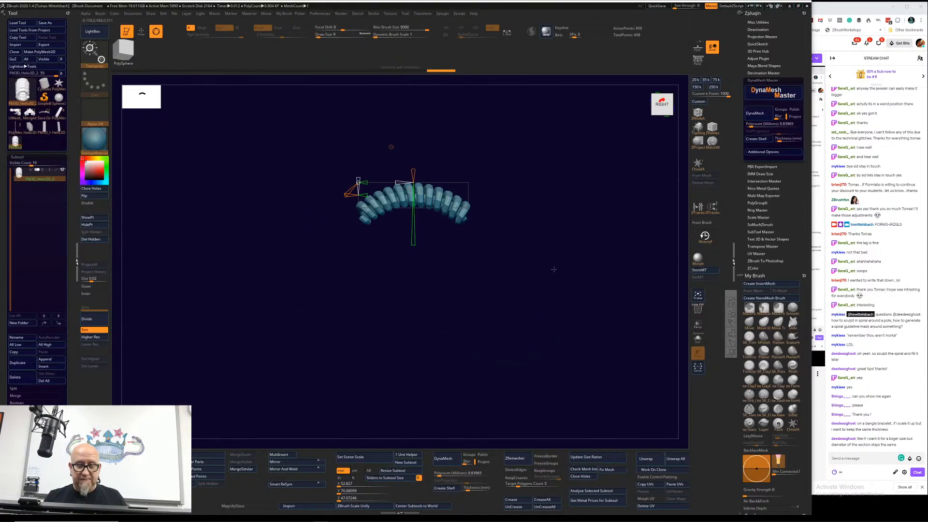
Step: Leave the Bend Arc deformer and reposition the Gizmo pivot below the middle of the arched coil
key("q")
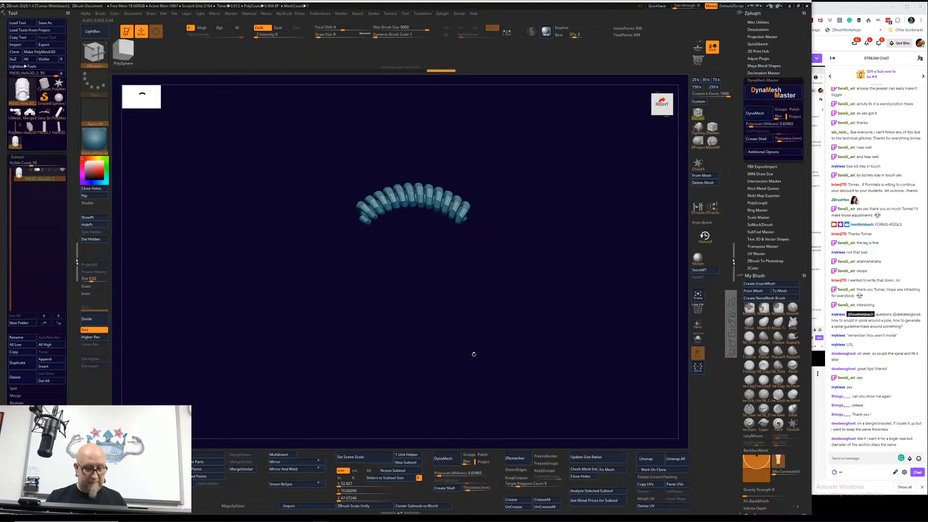
key("w")
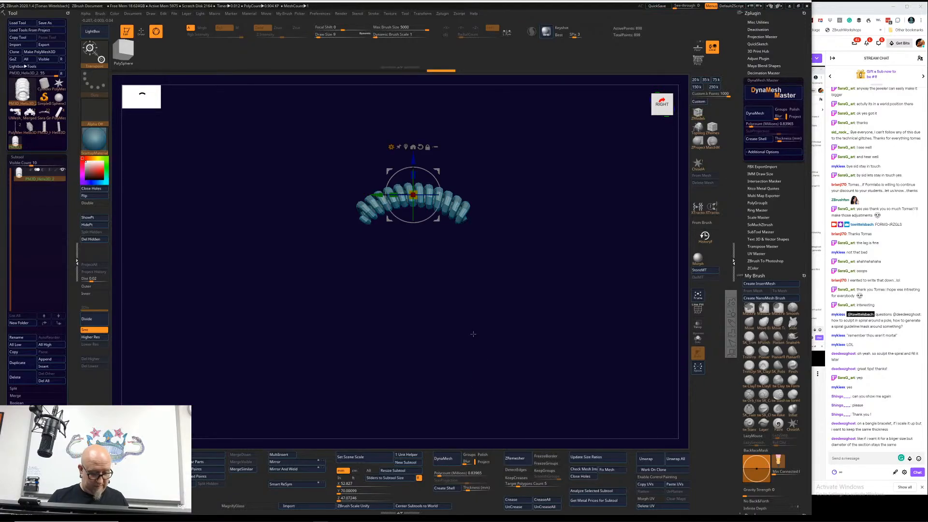
left_click_drag(466, 321, 467, 352, "alt")
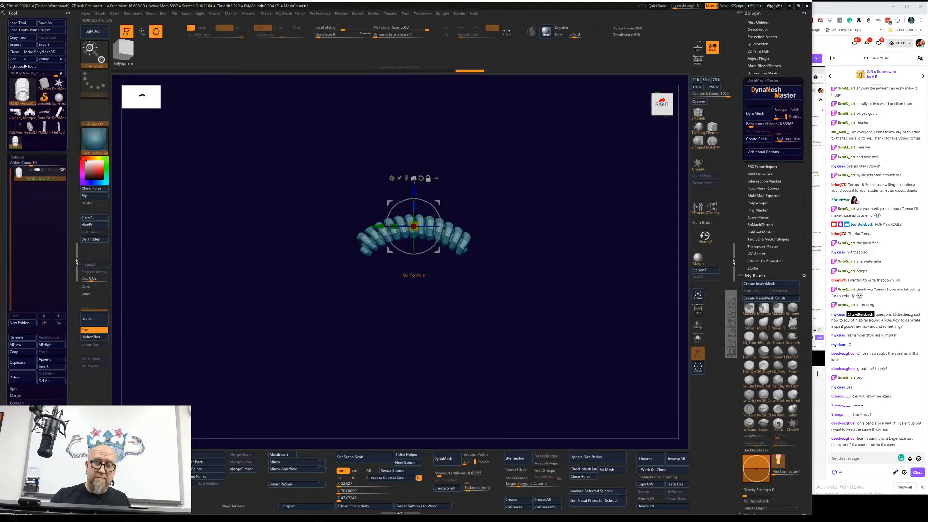
left_click_drag(420, 194, 413, 313, "alt")
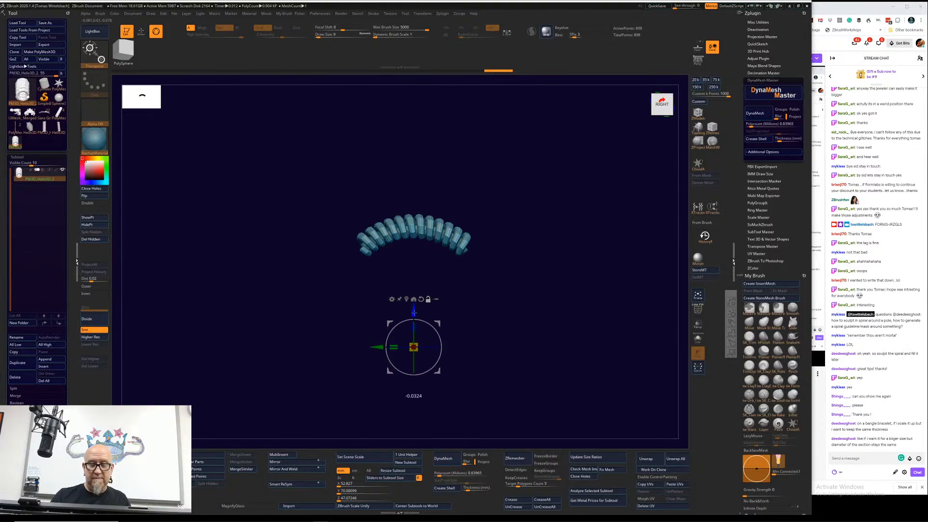
left_click(414, 300)
left_click_drag(474, 251, 485, 345, "alt")
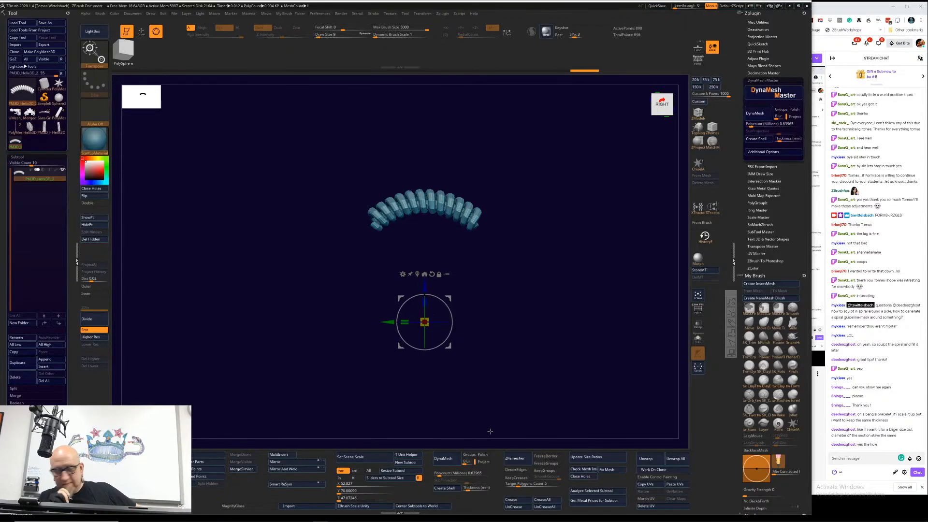
Step: Switch back to the unconverted Helix3D primitive and set its Coverage to 10.91269 in the Initialize settings
left_click(44, 128)
left_click(31, 128)
left_click_drag(71, 351, 72, 290)
left_click(44, 71)
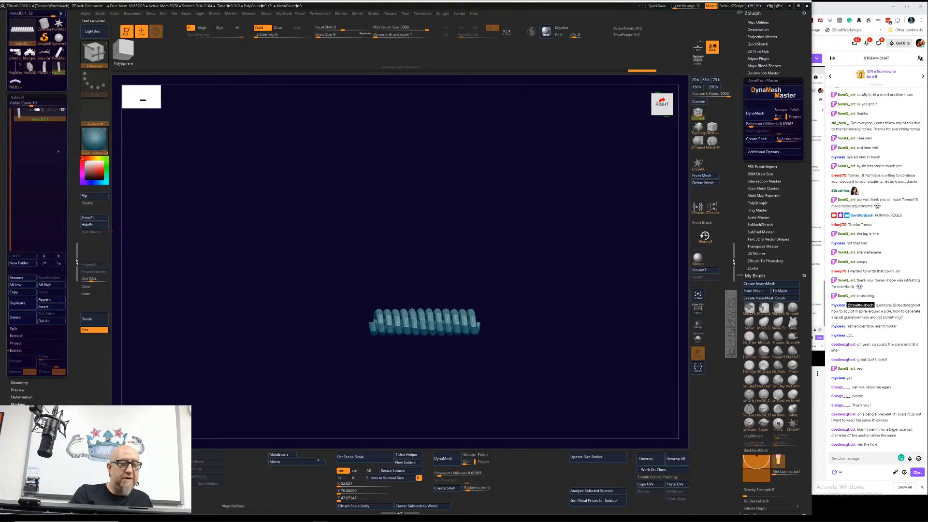
left_click_drag(72, 455, 70, 367)
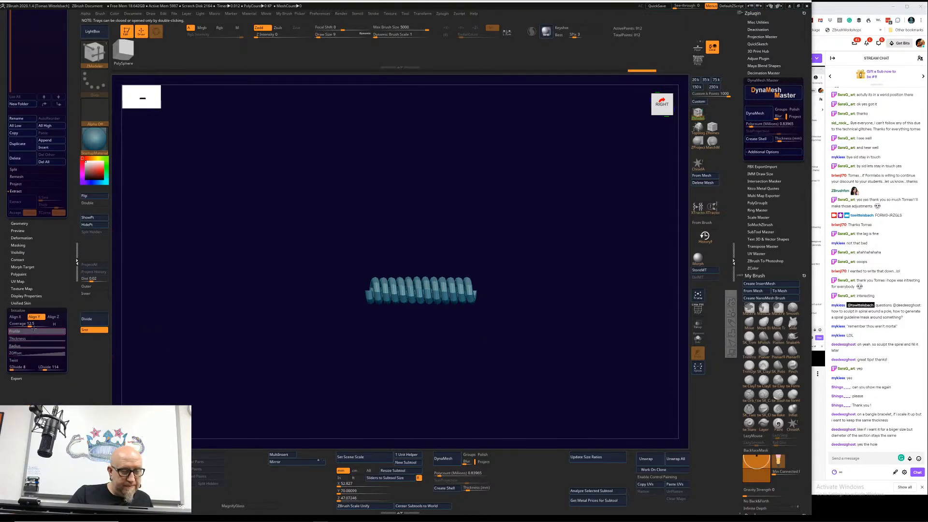
left_click_drag(30, 324, 27, 326)
Step: Lower both ends of the helix's Thickness curve to a low, nearly level line for a thin coil with a wide hole
left_click_drag(232, 366, 179, 363)
left_click_drag(179, 363, 157, 407, "alt")
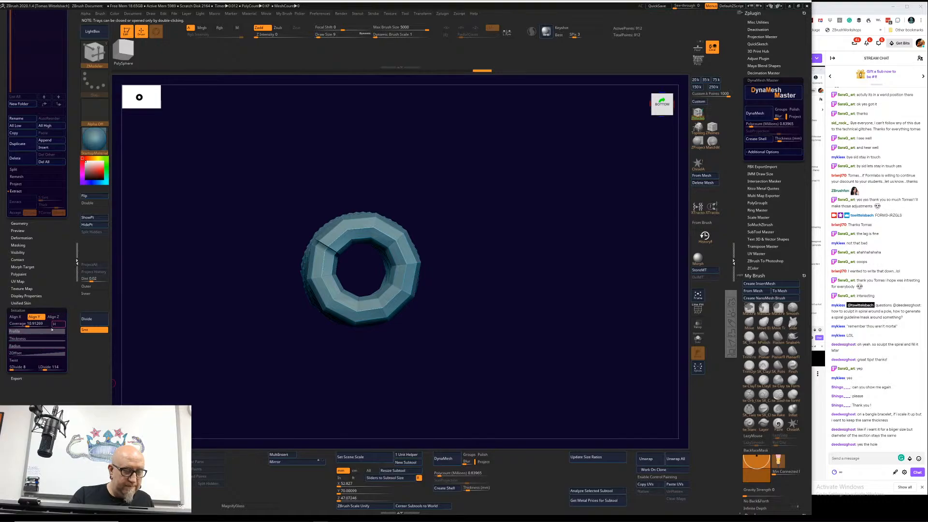
left_click(50, 332)
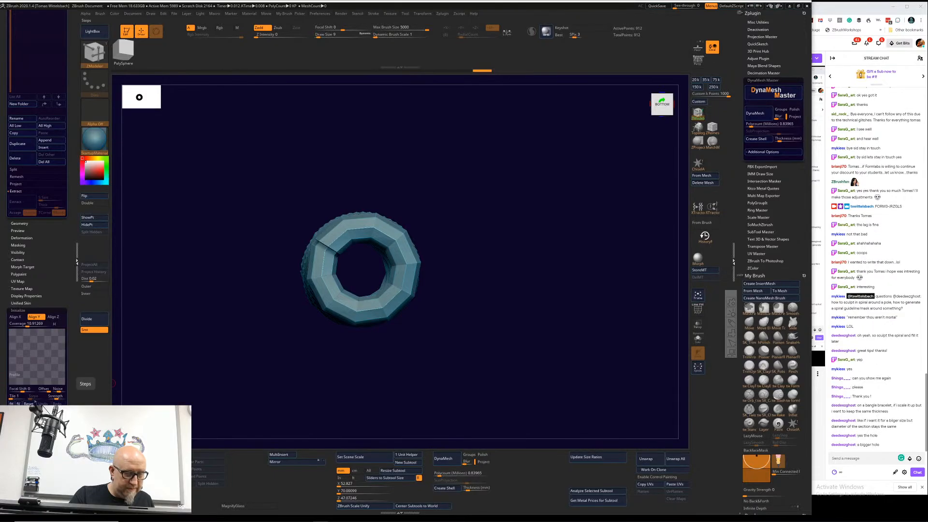
left_click(12, 332)
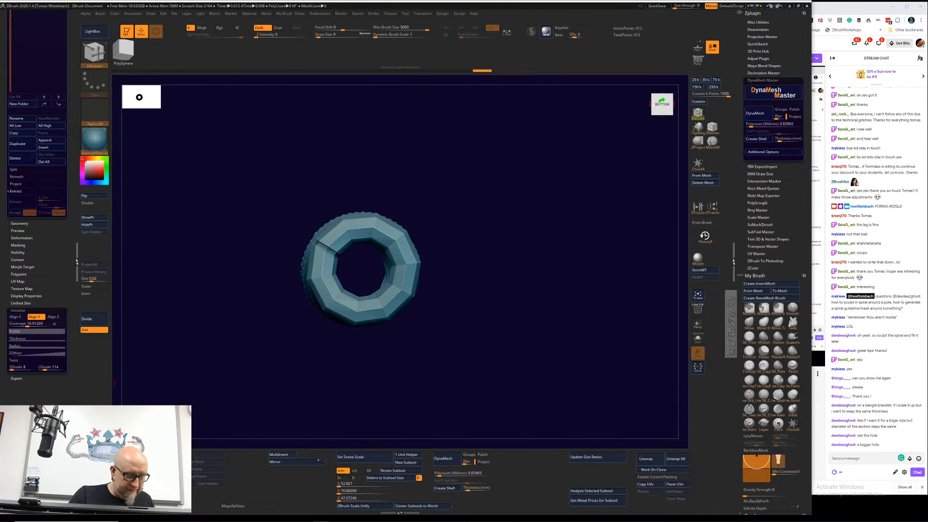
left_click(43, 338)
left_click_drag(60, 363, 64, 386)
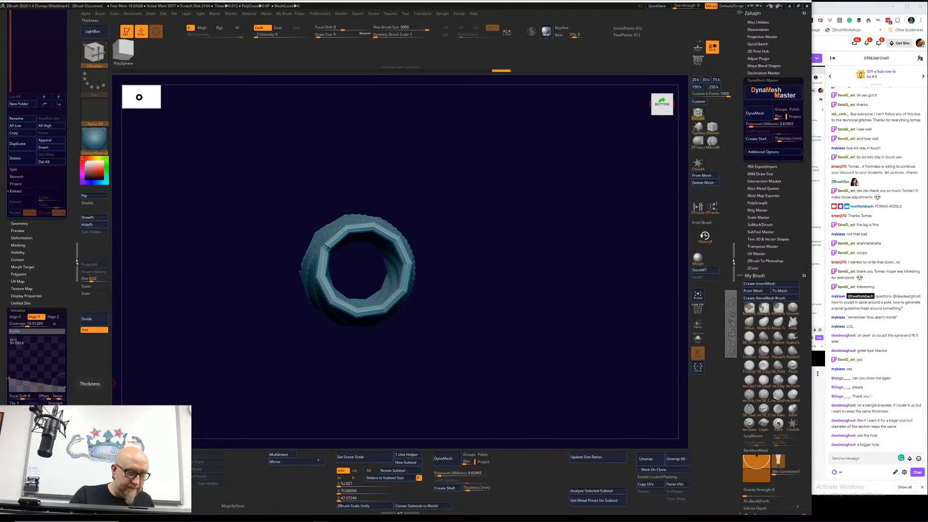
left_click_drag(8, 377, 9, 393)
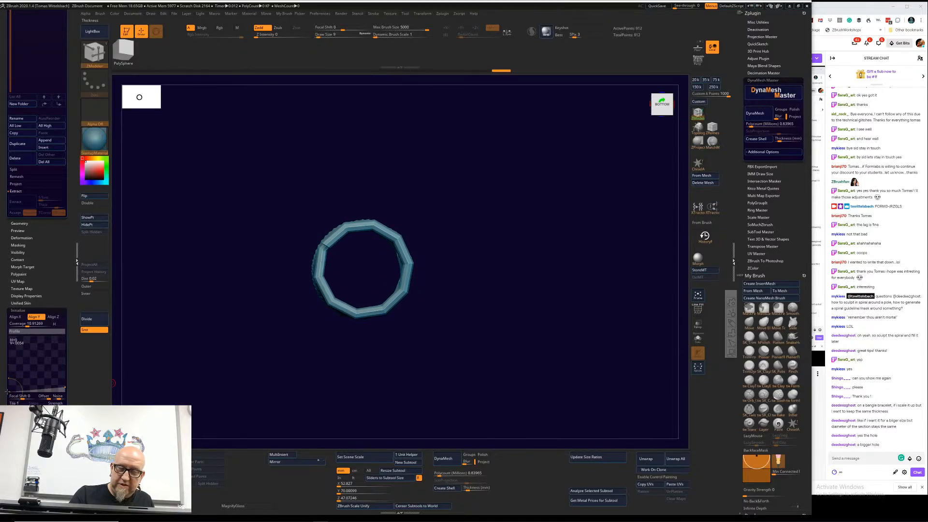
left_click_drag(64, 387, 65, 388)
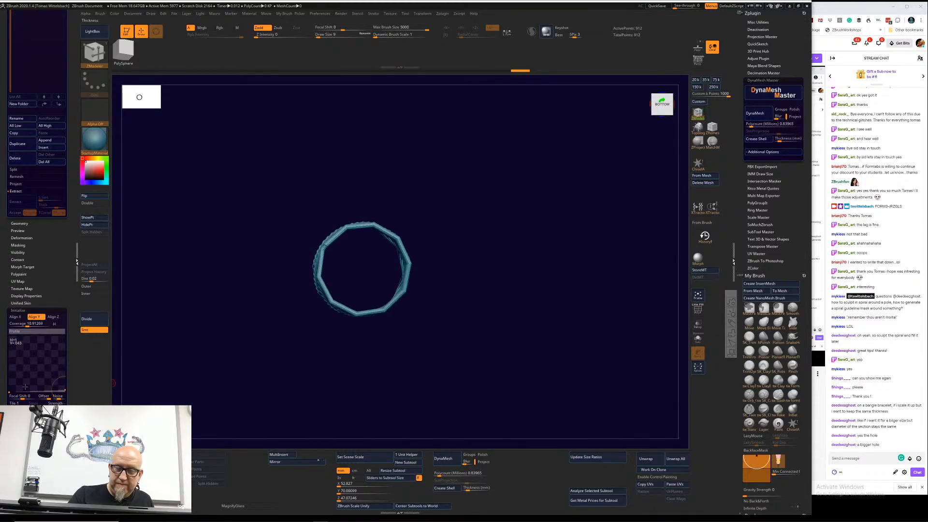
left_click_drag(9, 392, 8, 390)
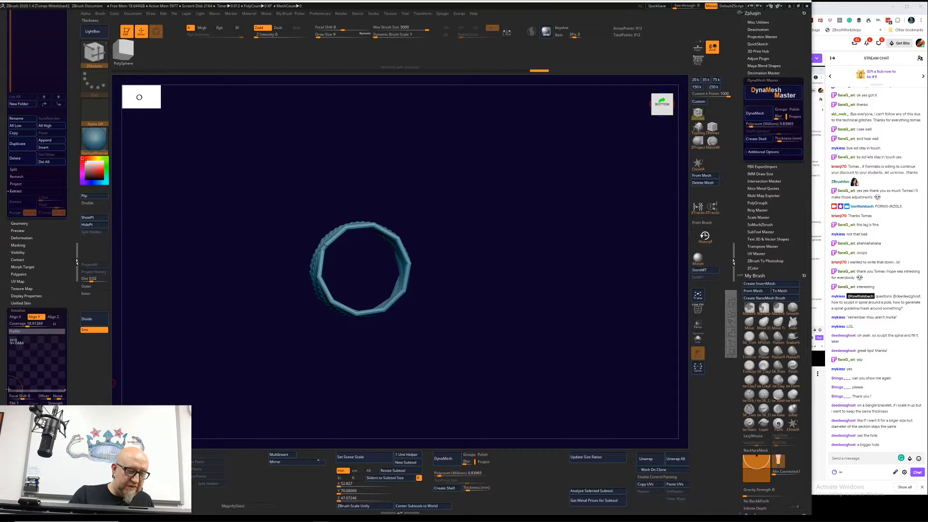
Step: Inspect the thinned coil from several angles and increase its lengthwise divisions to smooth the loops
left_click_drag(129, 378, 172, 346)
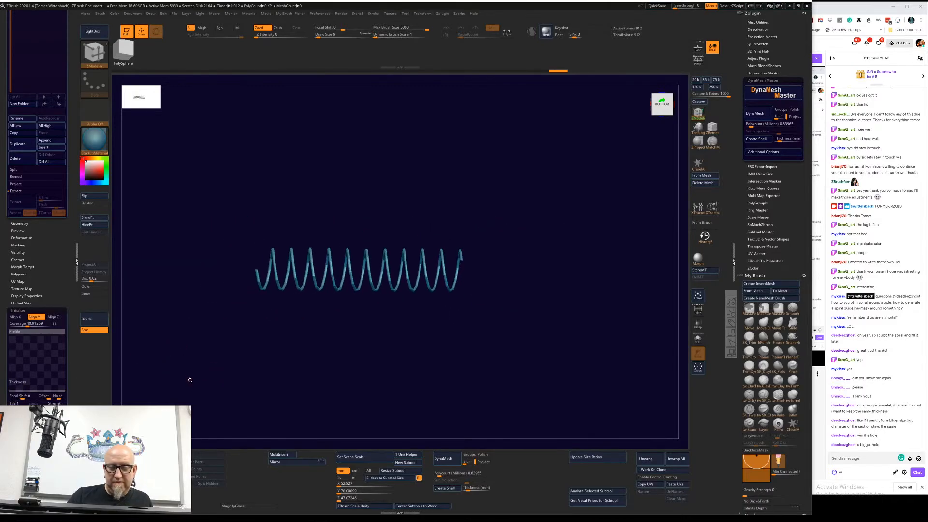
left_click_drag(190, 380, 244, 431)
left_click_drag(511, 345, 398, 360)
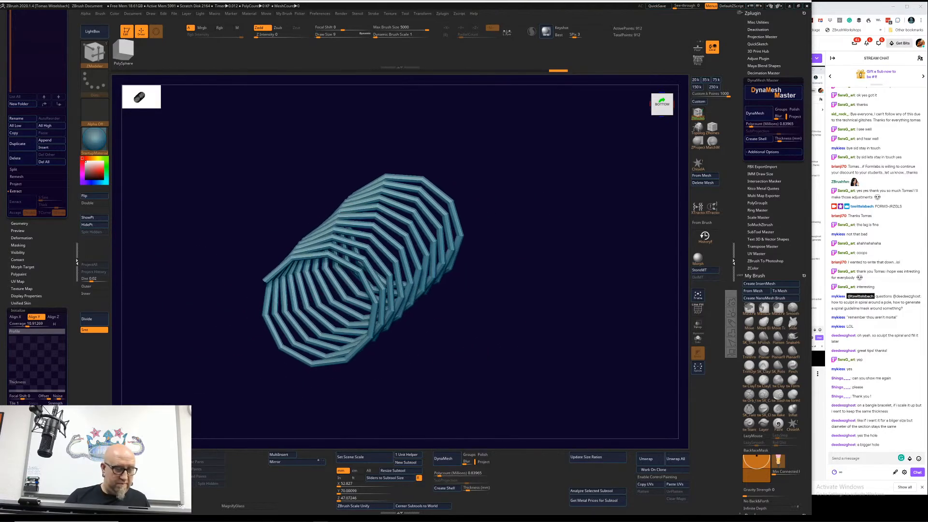
left_click_drag(24, 424, 36, 424)
left_click_drag(232, 409, 283, 433)
mouse_move(330, 412)
left_mouse_down()
mouse_move(313, 424)
mouse_move(314, 393)
mouse_move(336, 392)
mouse_move(327, 405)
left_mouse_up()
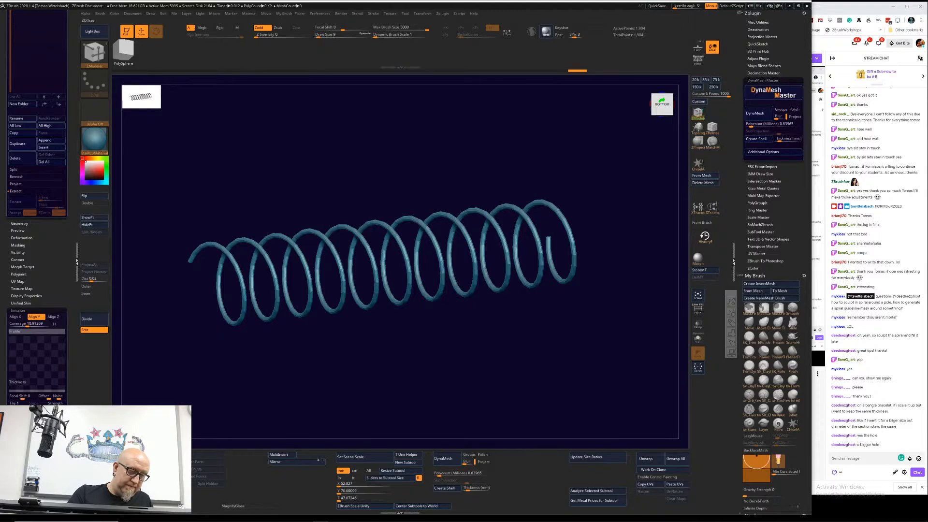
Step: Lower the far end of the helix's ZOffset curve to shorten the coil and bring its loops closer together
left_click(58, 417)
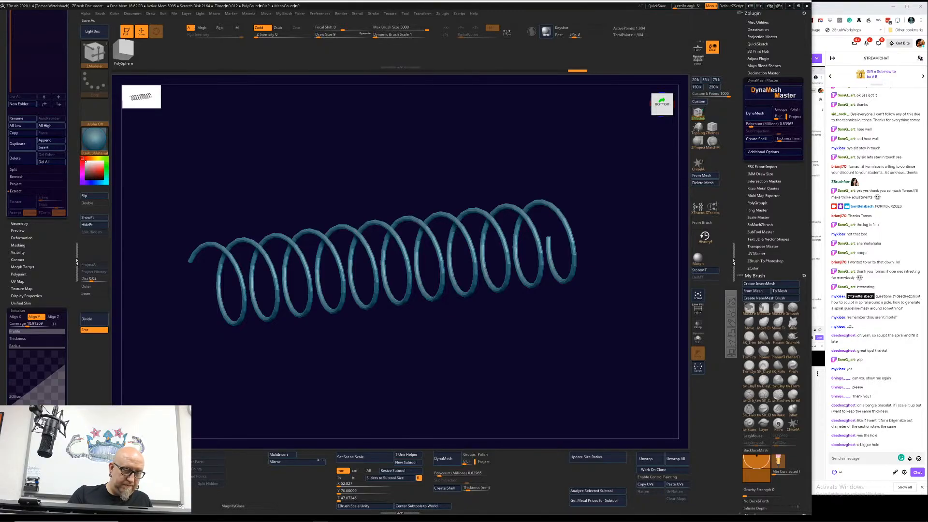
left_click_drag(63, 363, 63, 394)
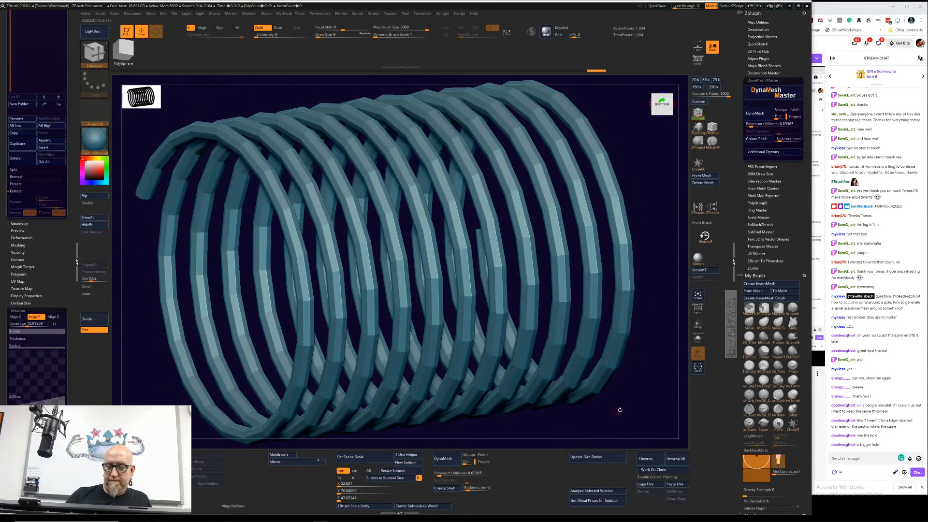
Step: Inspect the shortened coil from several angles and check the viewers' questions in the browser's stream chat
left_click_drag(652, 397, 480, 353)
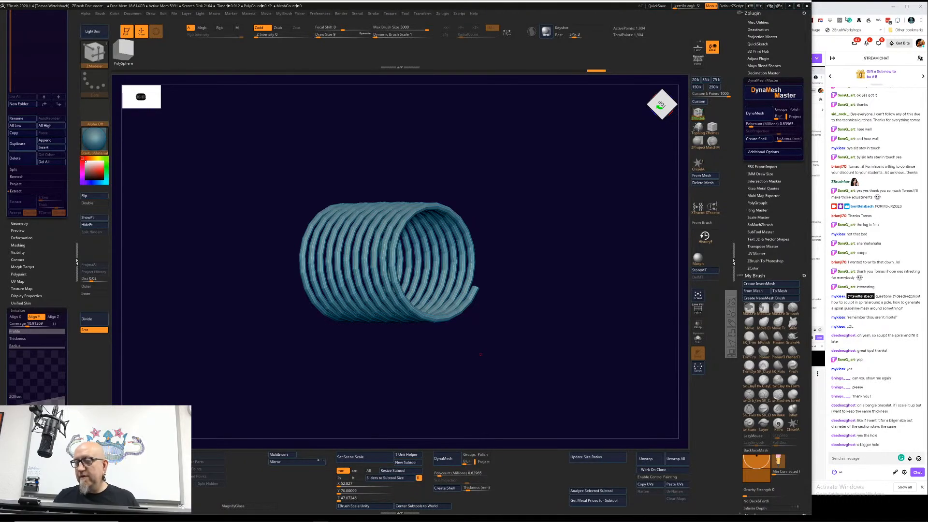
left_click(853, 15)
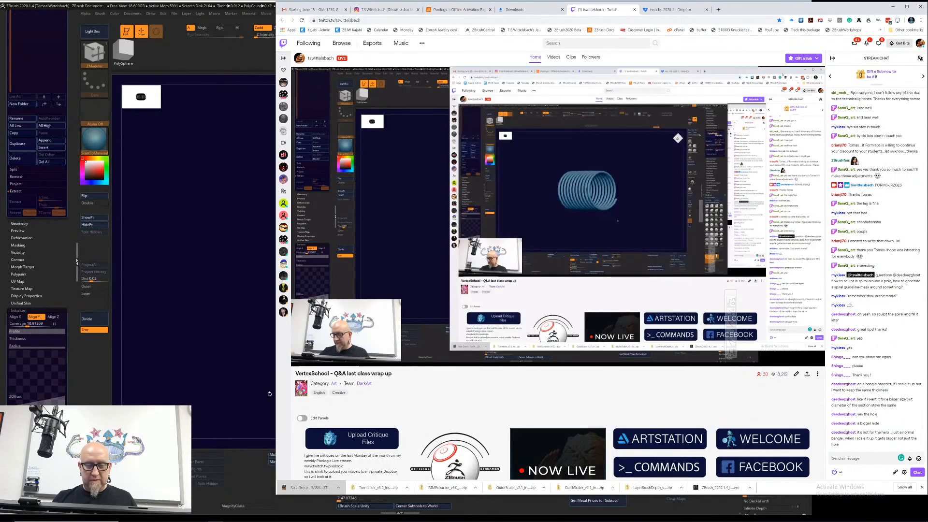
left_click(269, 395)
left_click_drag(269, 394, 287, 392)
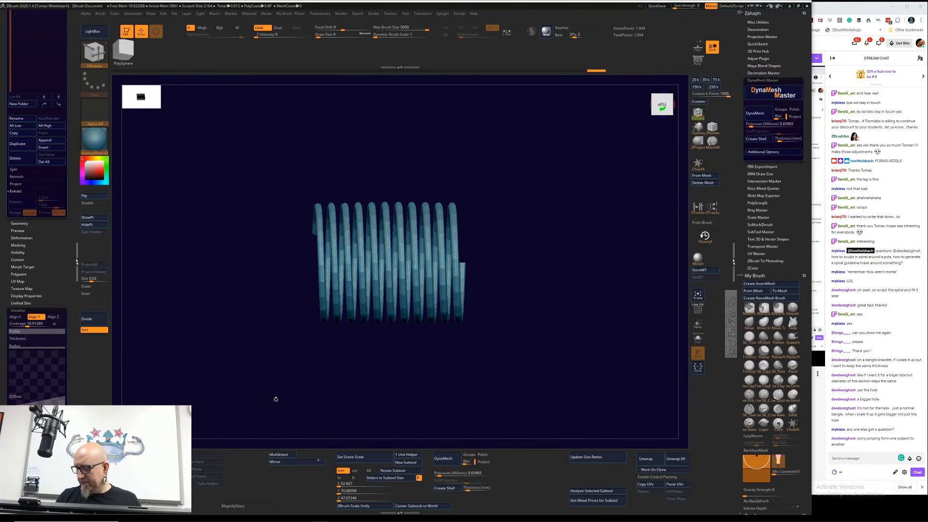
mouse_move(384, 420)
left_mouse_down("alt")
mouse_move(382, 400)
mouse_move(392, 416)
mouse_move(378, 419)
left_mouse_up("alt")
key("shift")
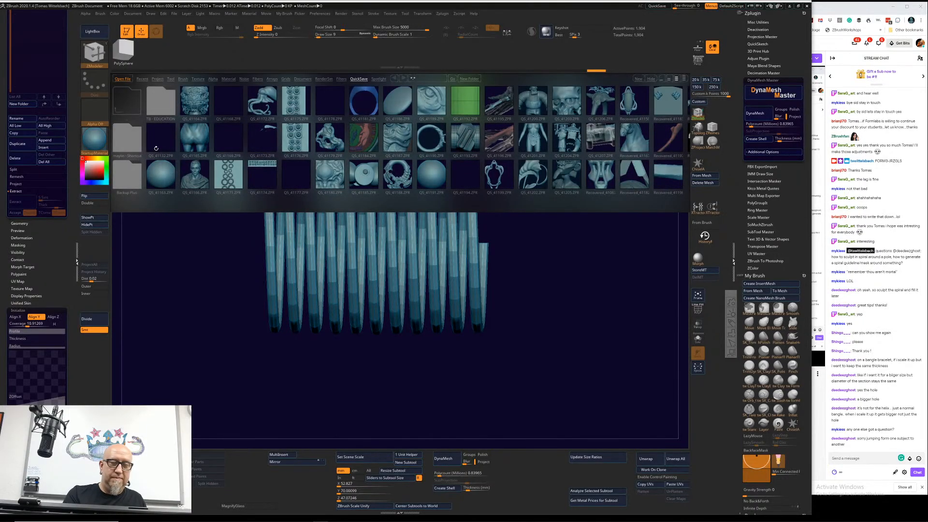
Step: Load the Bangle sizes tool from the jewelry tools folder in LightBox, then close LightBox
left_click(171, 79)
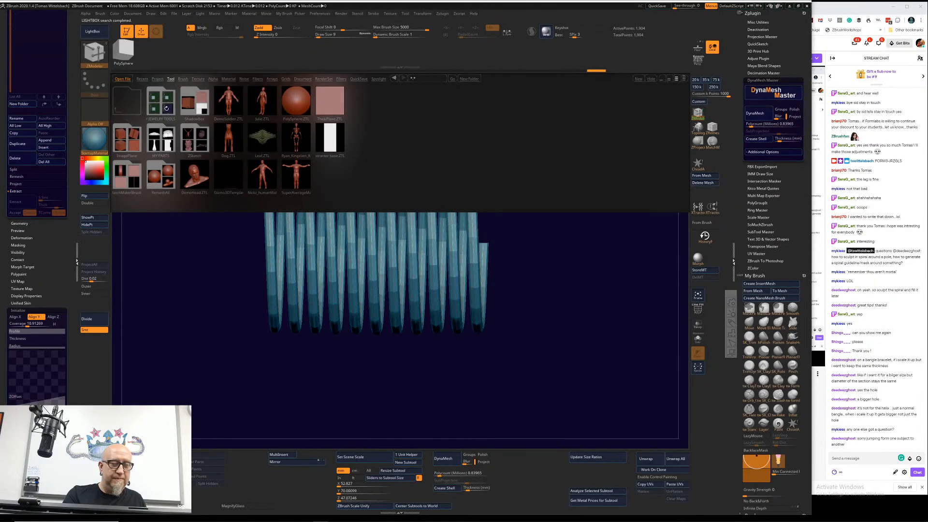
double_click(166, 108)
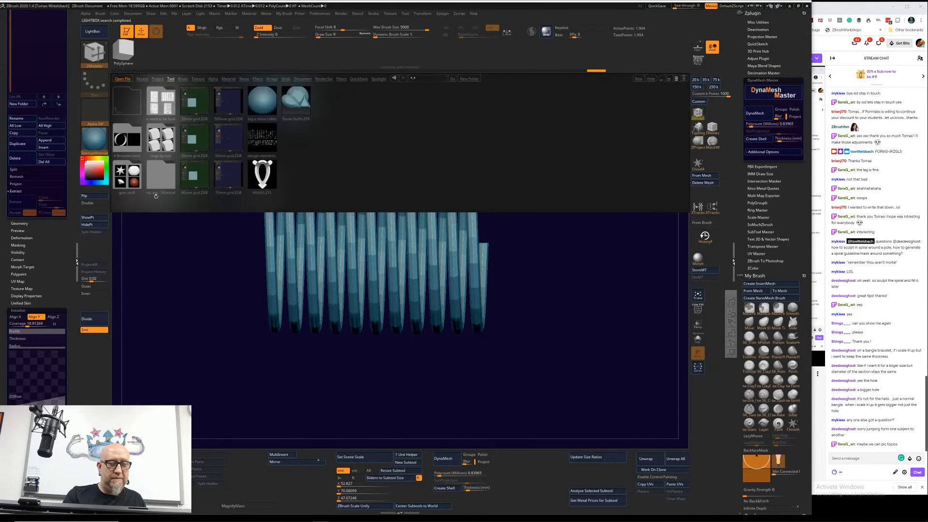
double_click(131, 143)
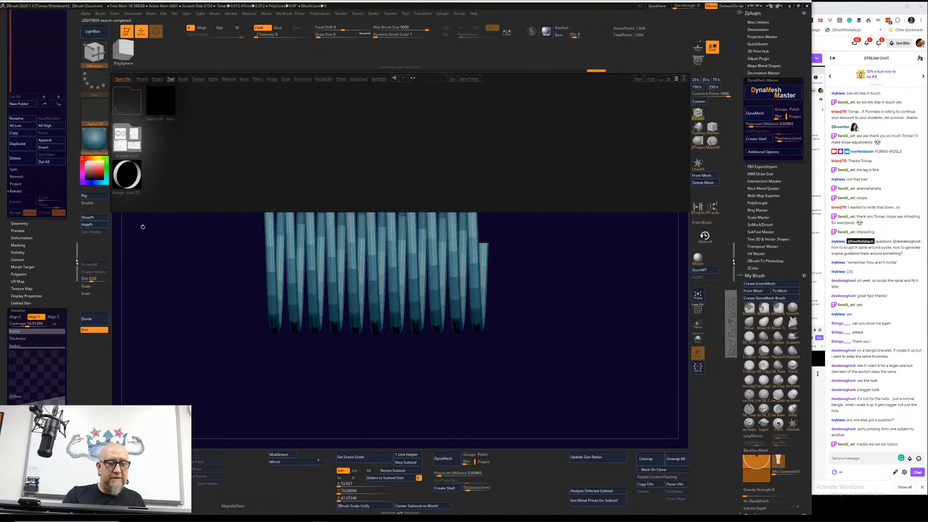
left_click(137, 176)
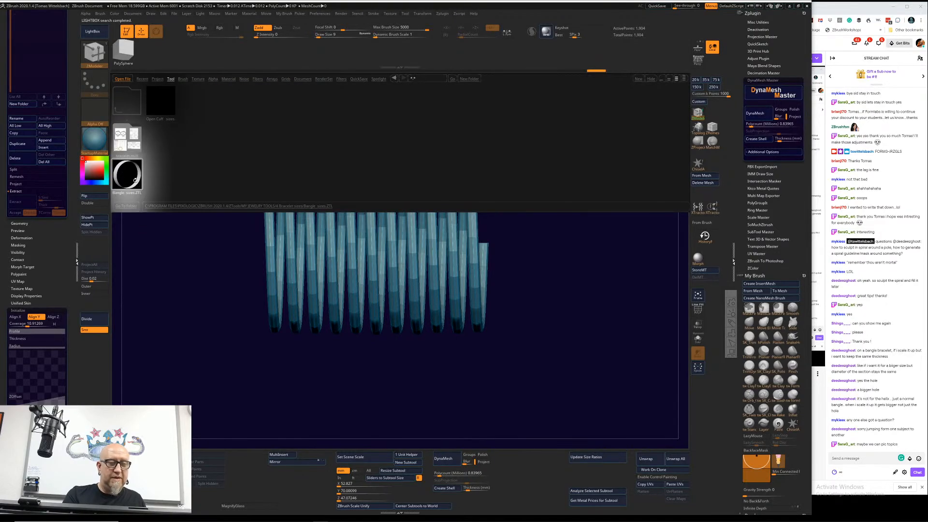
double_click(135, 180)
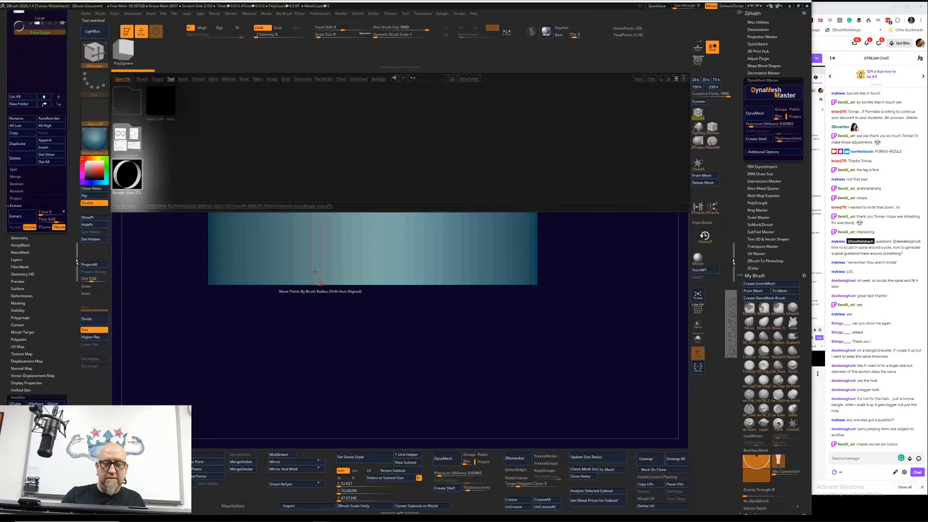
left_click(103, 31)
Step: Examine the bangle size subtools from Extra Small to Extra Large and view the nested rings from several angles
left_click_drag(69, 46, 69, 193)
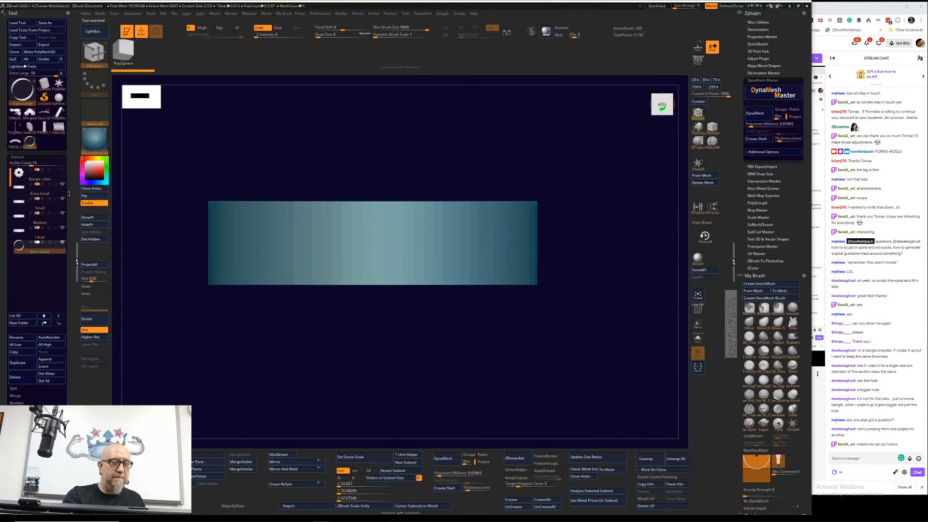
mouse_move(54, 204)
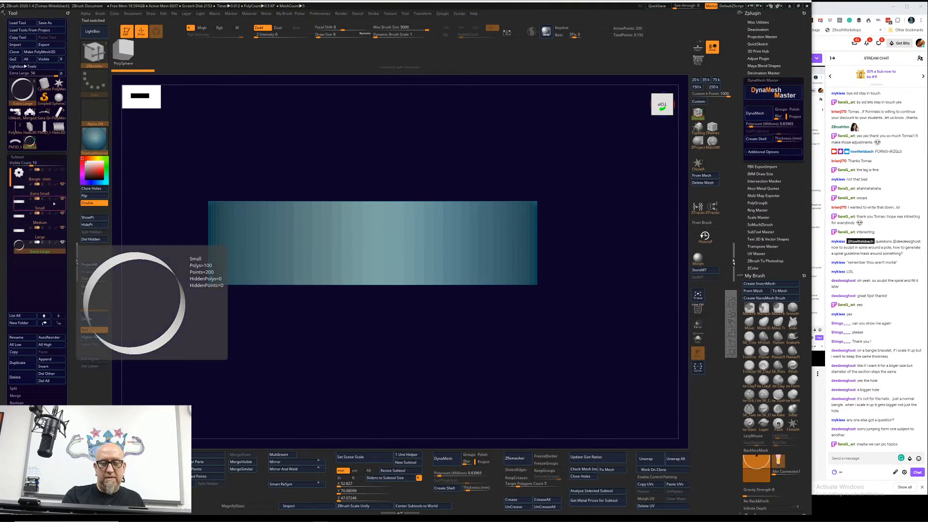
left_click_drag(159, 346, 214, 412)
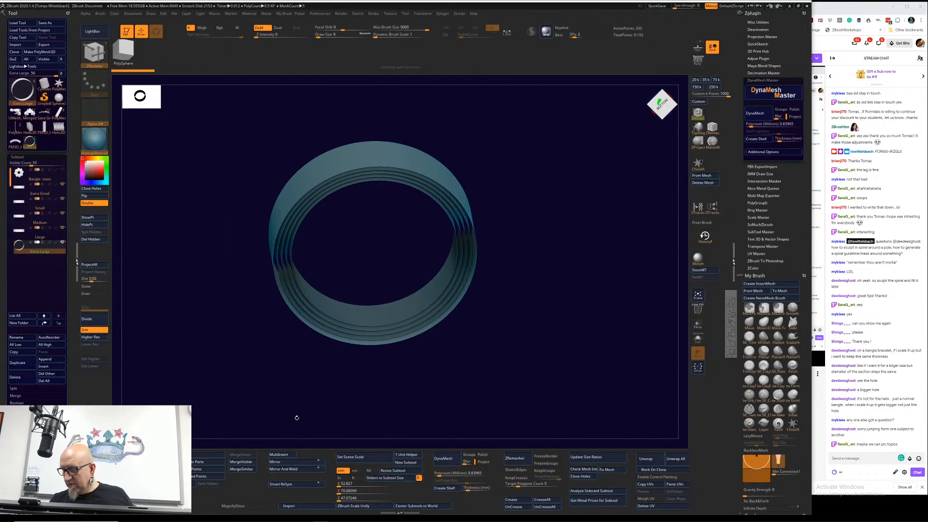
left_click_drag(304, 405, 306, 386)
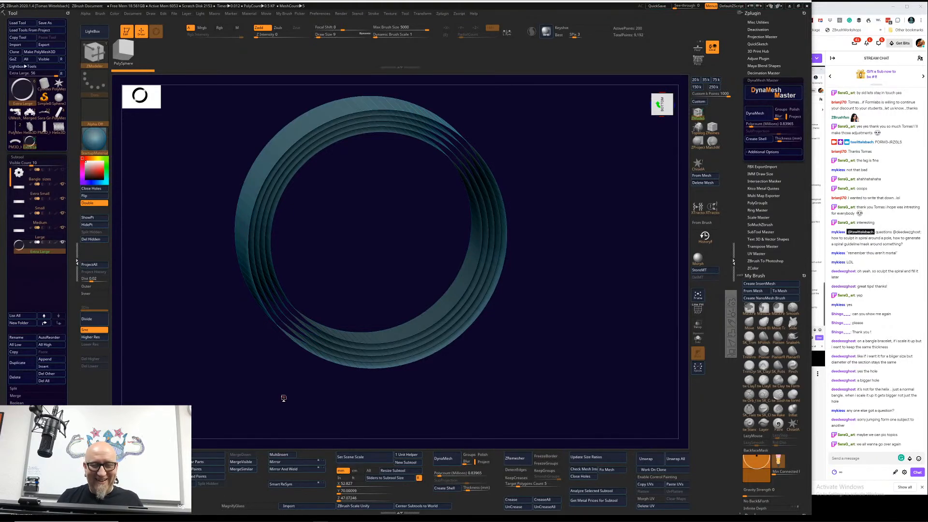
left_click_drag(547, 300, 525, 338, "alt")
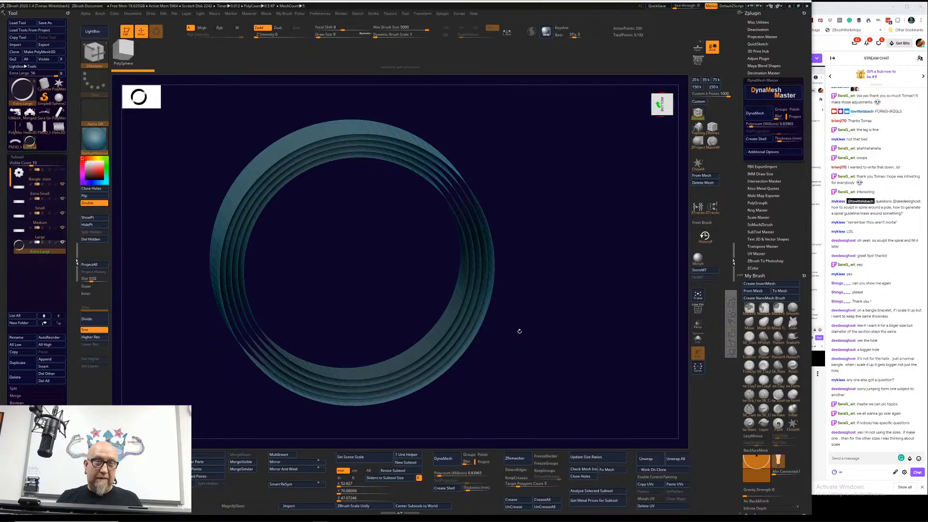
left_click_drag(519, 331, 557, 295)
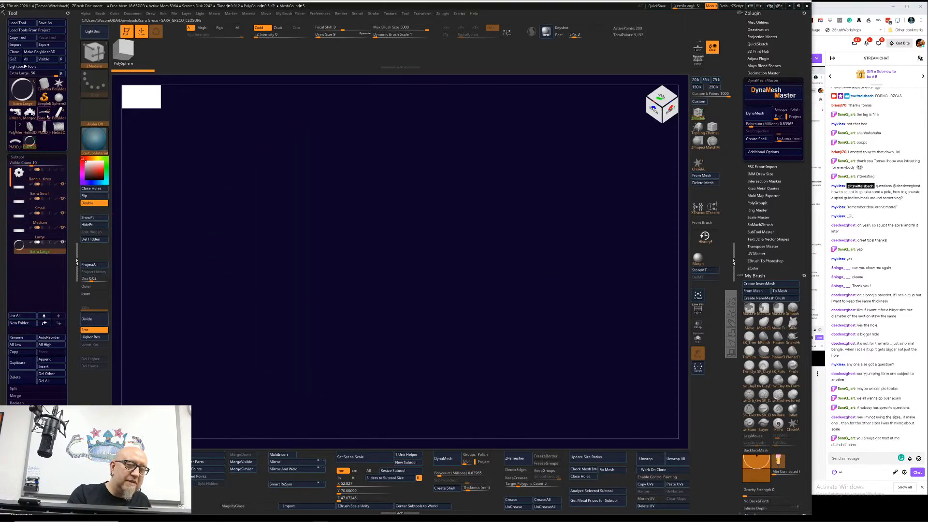
Step: Isolate the Extra Large bangle ring by hiding the other sizes, and frame it in view
left_click(42, 251)
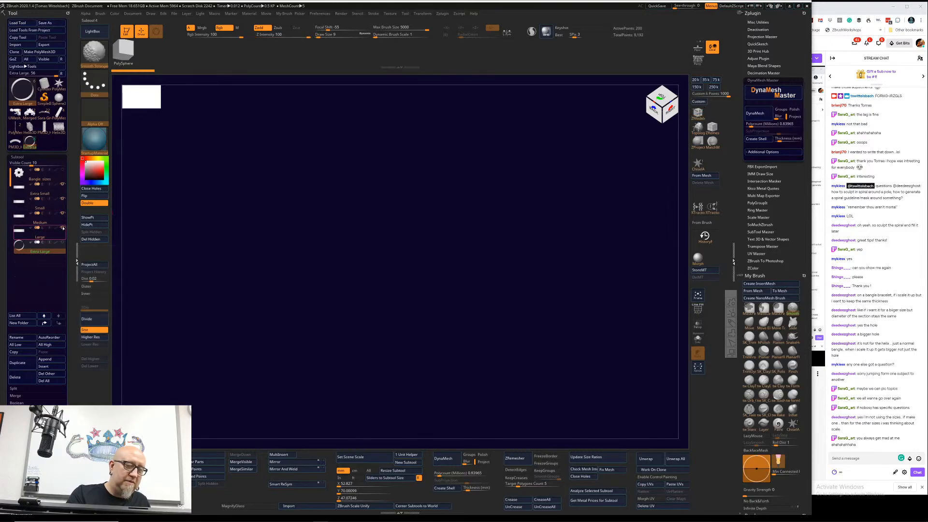
left_click(63, 228, "shift")
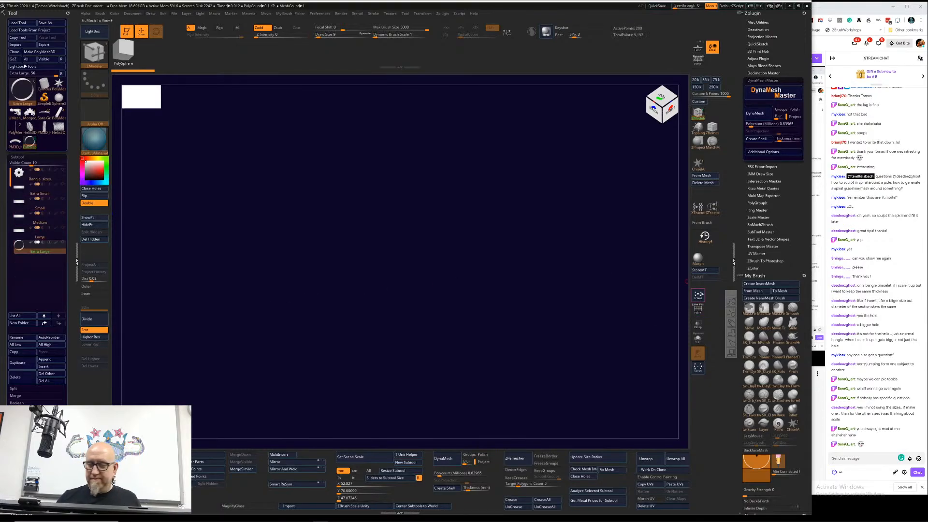
left_click(698, 295)
left_click_drag(613, 335, 591, 291)
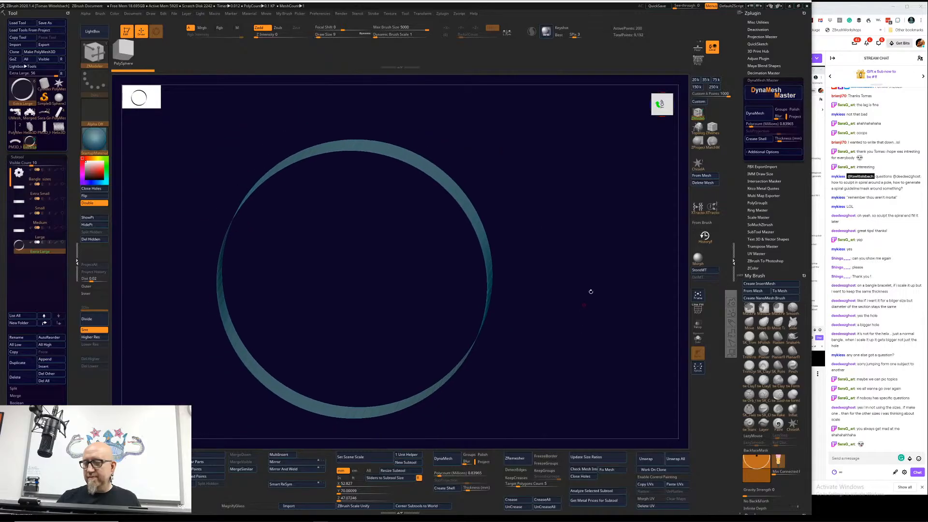
Step: Try extruding a single polygon and inserting an edge loop on the Extra Large ring with ZModeler, undoing each edit
key("b")
key("z")
key("m")
left_click_drag(492, 145, 439, 169)
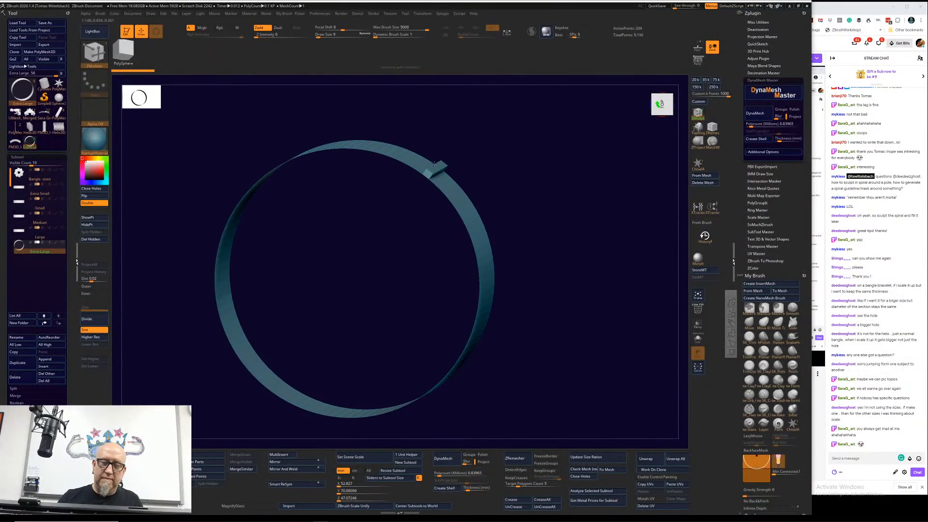
key("ctrl+z")
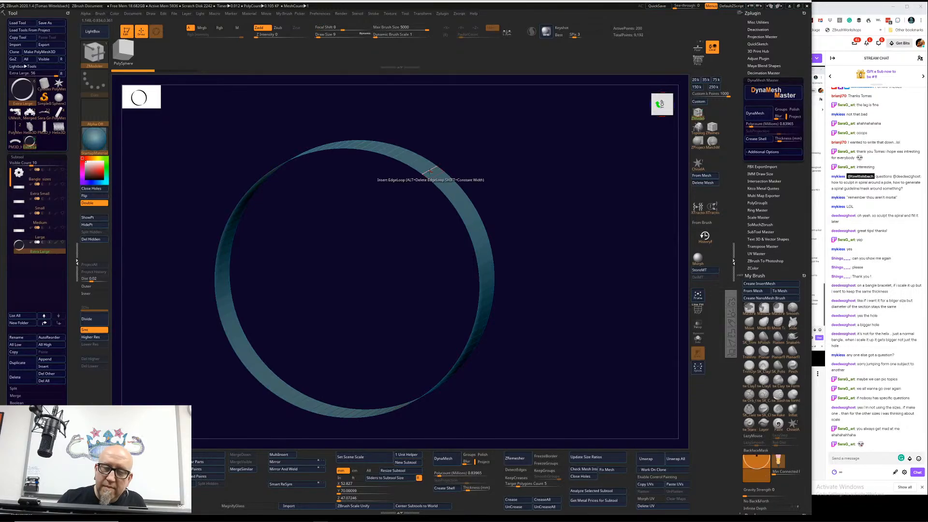
left_click(449, 161)
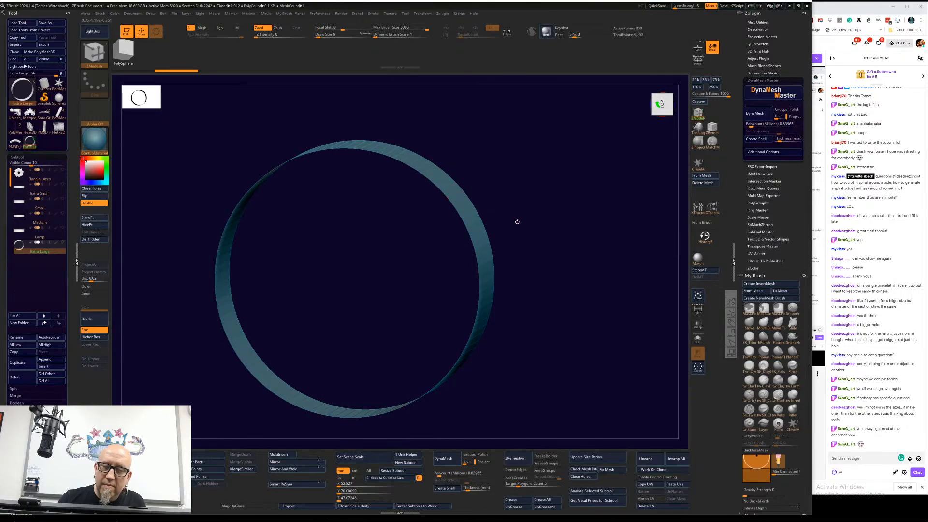
left_click_drag(515, 222, 532, 180)
key("ctrl+z")
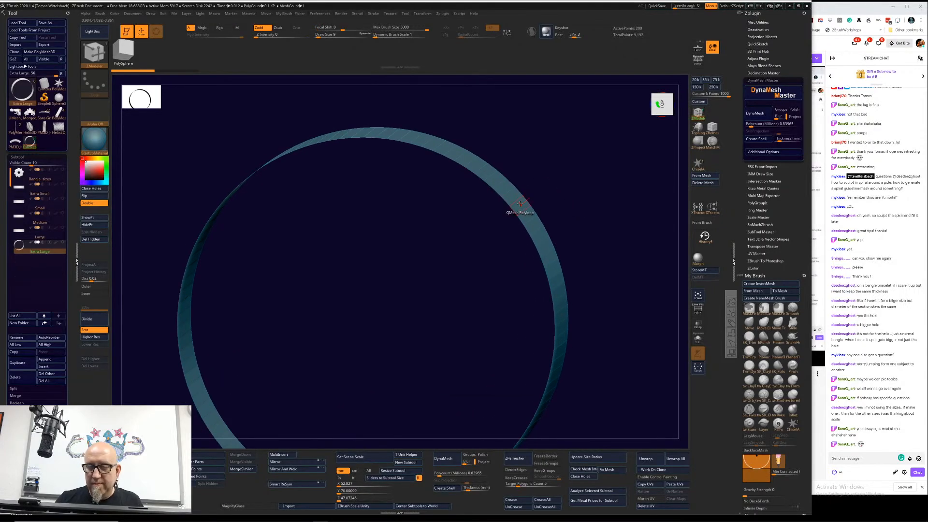
Step: Thicken the whole Extra Large ring with ZModeler's QMesh polygon action targeting All Polygons
right_click(520, 203)
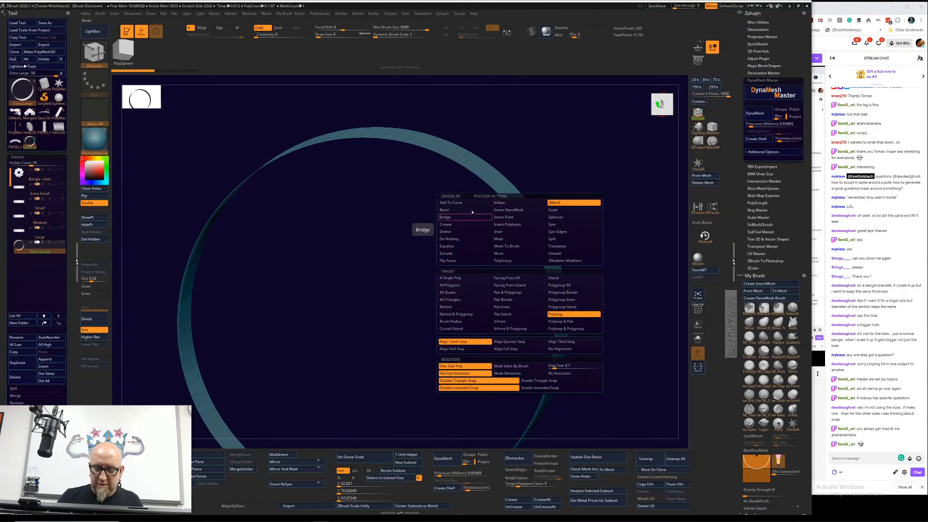
key("ctrl")
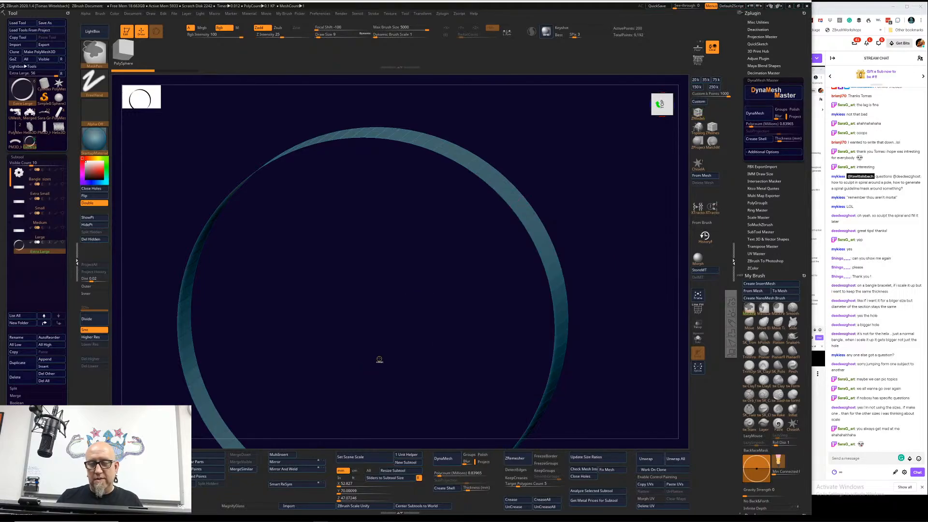
right_click(521, 204)
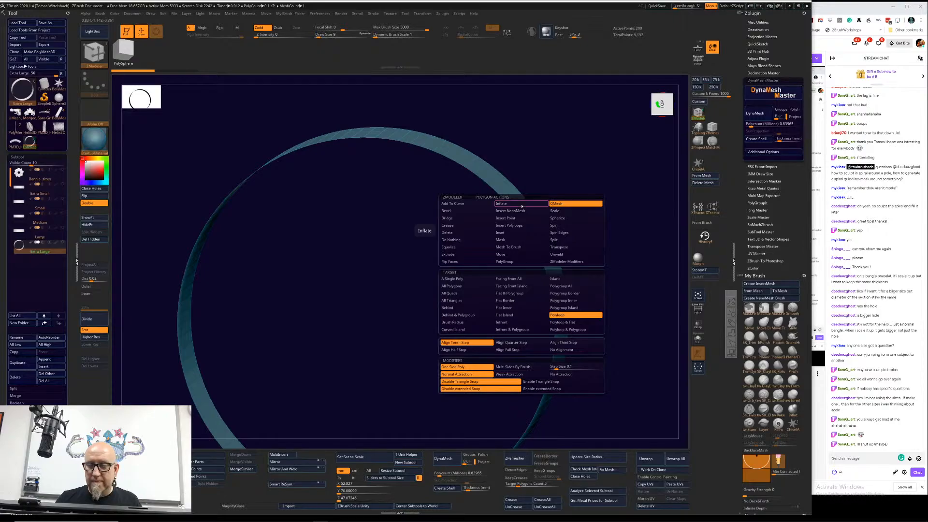
left_click(463, 286)
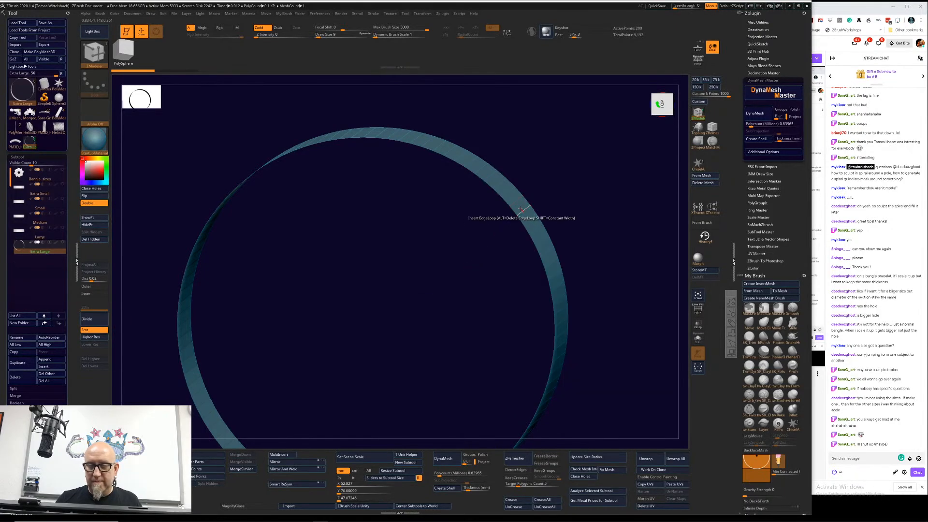
left_click_drag(518, 211, 242, 303)
key("f")
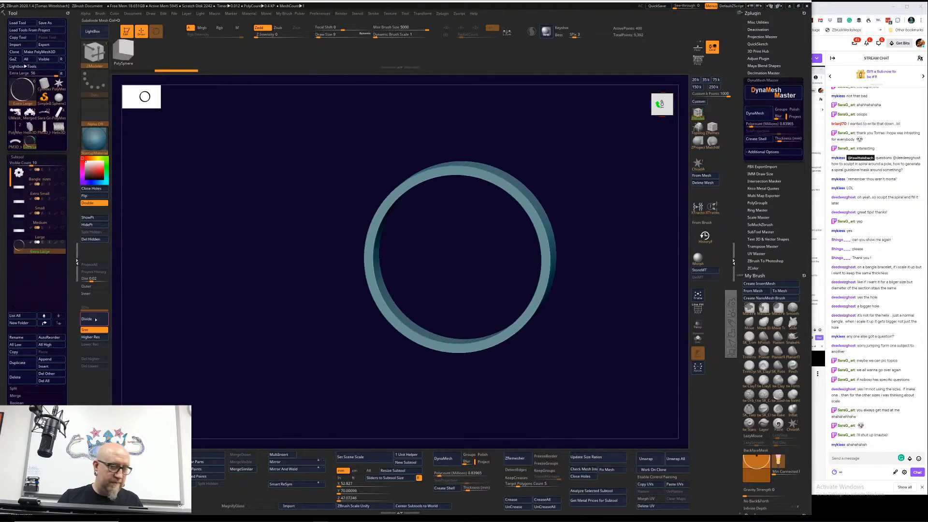
Step: Divide the thickened ring up to subdivision level 5 and adjust the band's proportions with the gizmo
left_click(96, 318)
left_click(96, 318)
left_click(96, 319)
left_click(96, 319)
left_click_drag(307, 297, 393, 388)
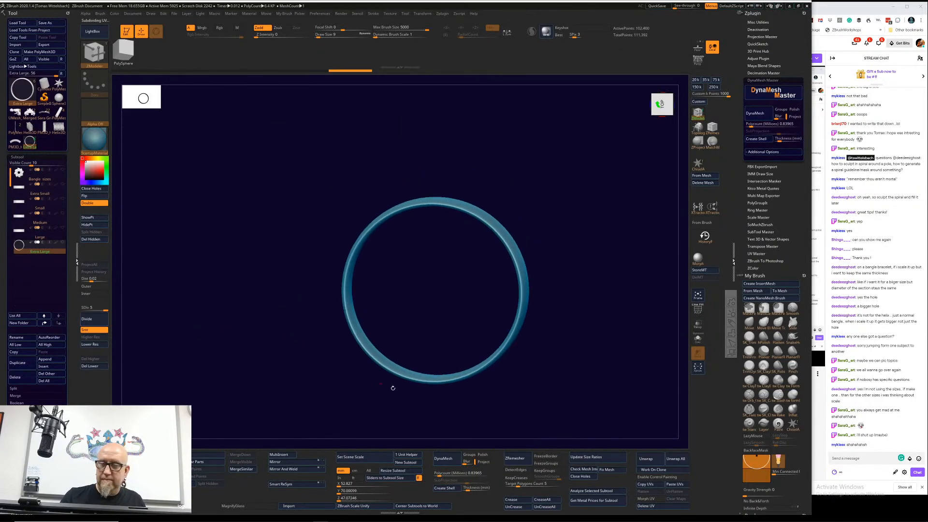
key("w")
left_click_drag(573, 206, 500, 263)
left_click_drag(447, 283, 456, 300)
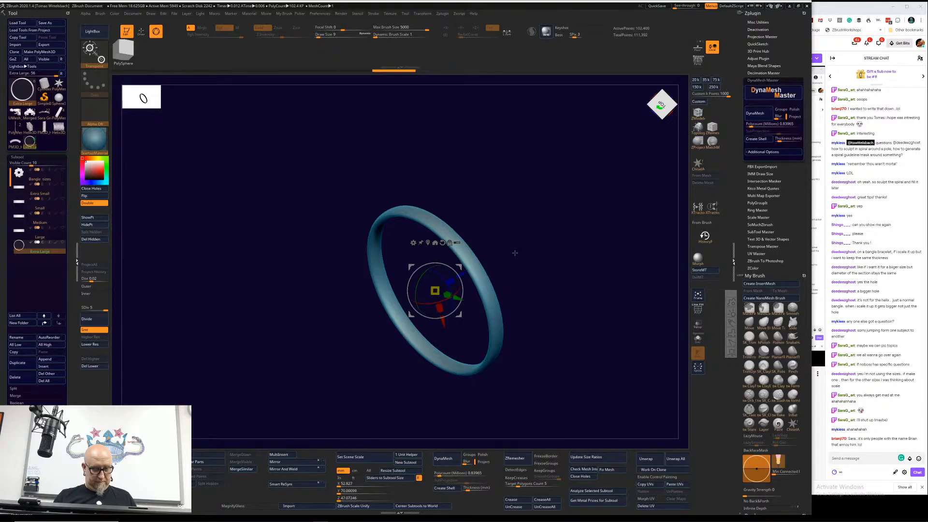
key("q")
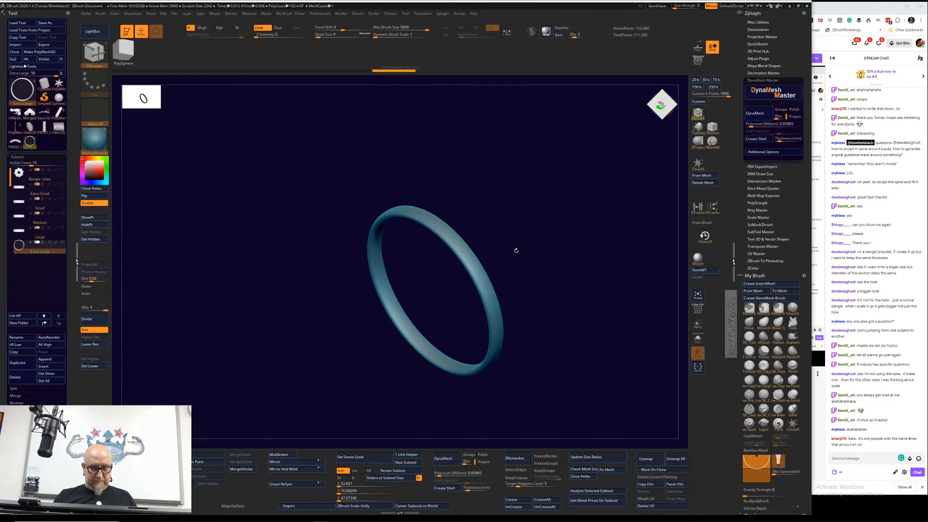
Step: Enable radial symmetry around the Z axis only, with a RadialCount of 41
key("x")
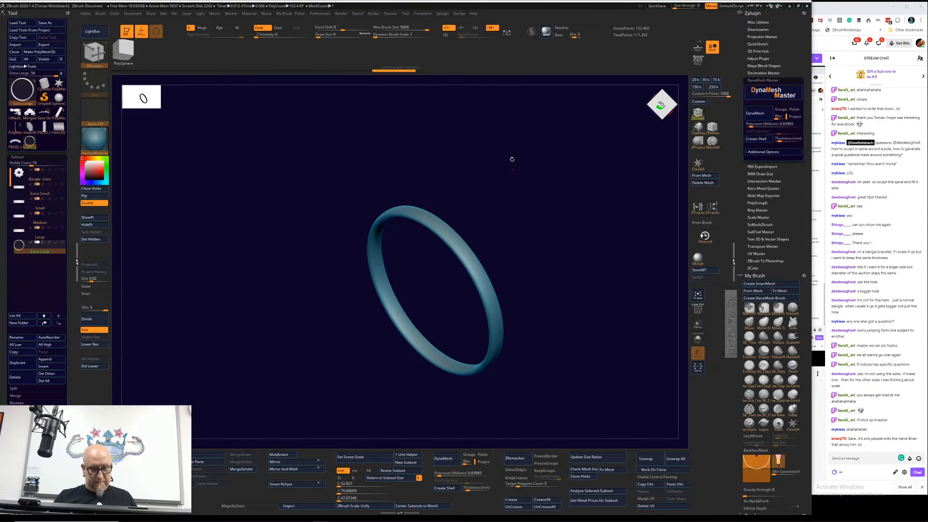
left_click(475, 28)
left_click(448, 28)
left_click(445, 34)
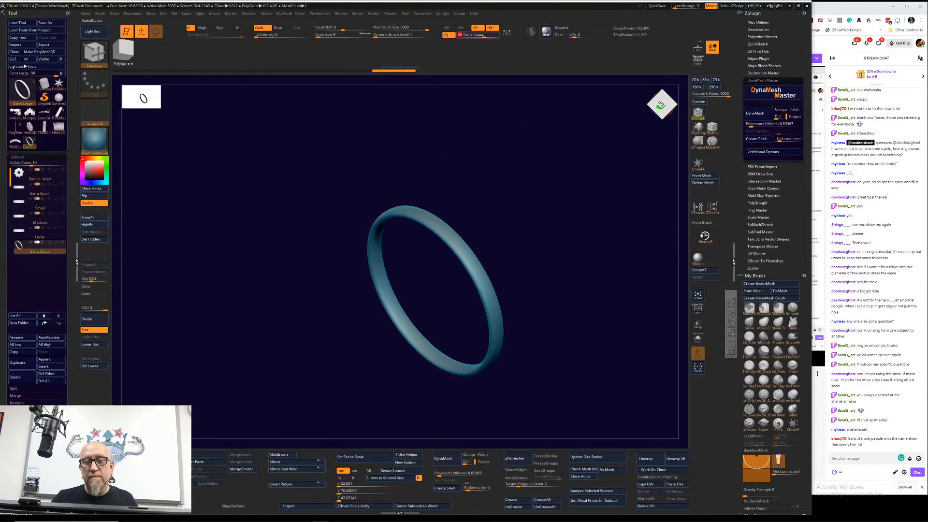
left_click_drag(481, 35, 471, 35)
Step: Select the FormSoft brush, set its Draw Size to 25, and sculpt the outside of the bangle band
left_click_drag(583, 405, 599, 392, "alt")
left_click(793, 383)
left_click_drag(518, 183, 513, 282, "alt")
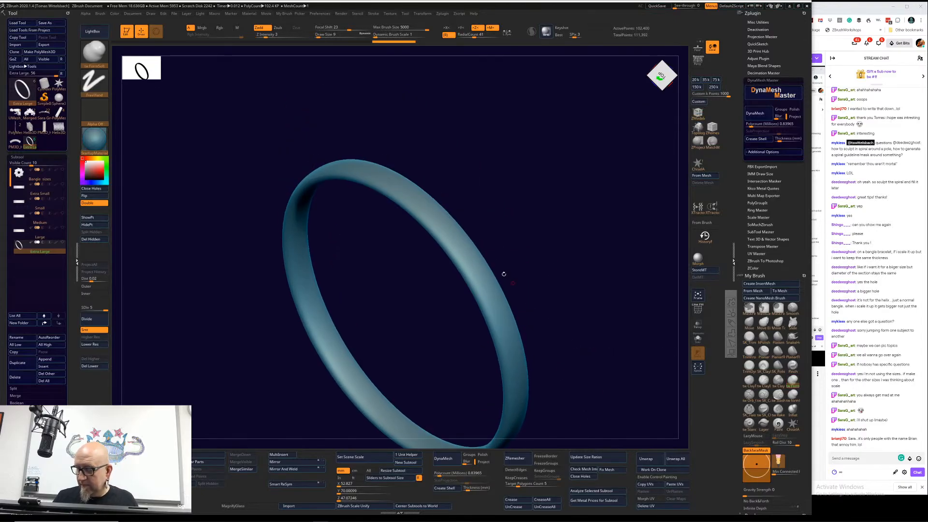
key("space")
mouse_move(484, 219)
left_mouse_down()
mouse_move(472, 256)
mouse_move(491, 217)
left_mouse_up()
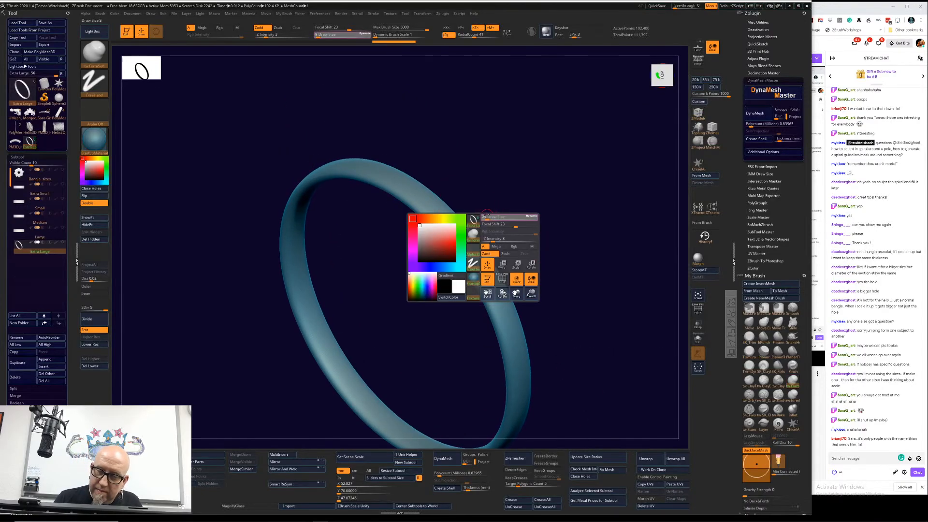
mouse_move(549, 205)
left_mouse_down()
mouse_move(536, 195)
mouse_move(445, 267)
left_mouse_up()
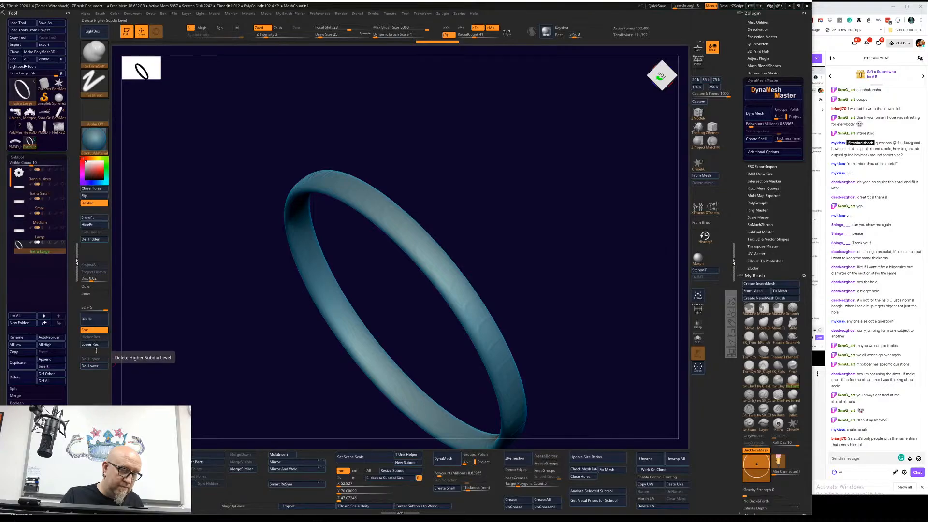
Step: Divide the bangle up to subdivision level 7 and set the brush's Draw Size to 67
left_click(95, 320)
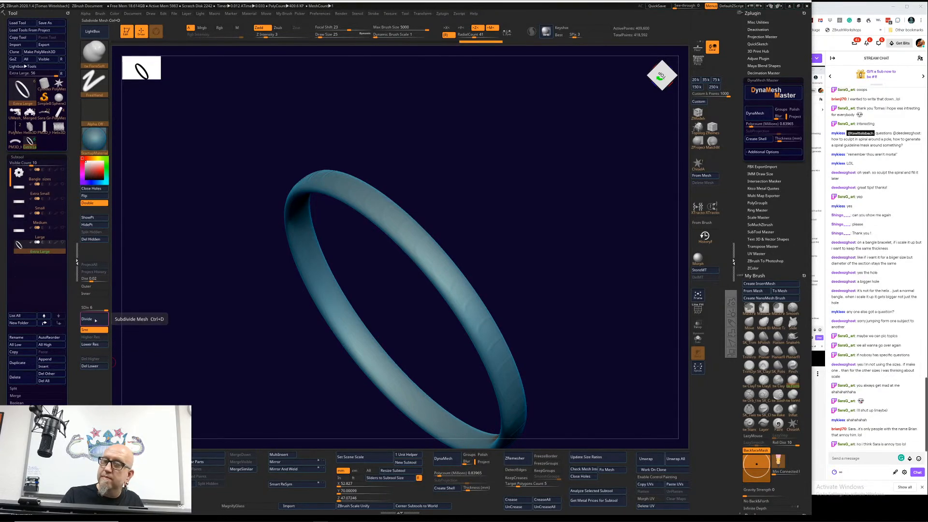
left_click(95, 320)
right_click(448, 228)
left_click_drag(450, 228, 424, 243)
key("s")
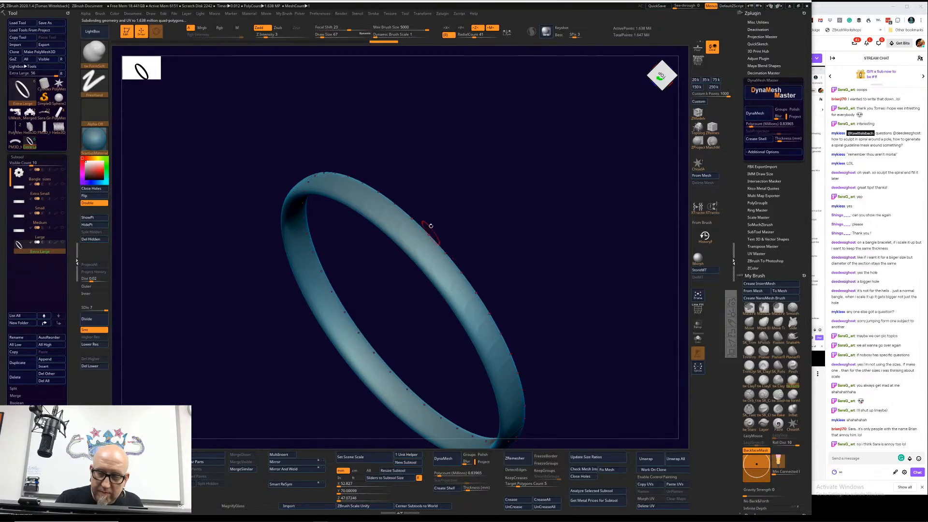
Step: Raise the Z Intensity to 95 and sculpt a repeating ring-shaped pattern on the outside of the band
left_click_drag(279, 38, 307, 37)
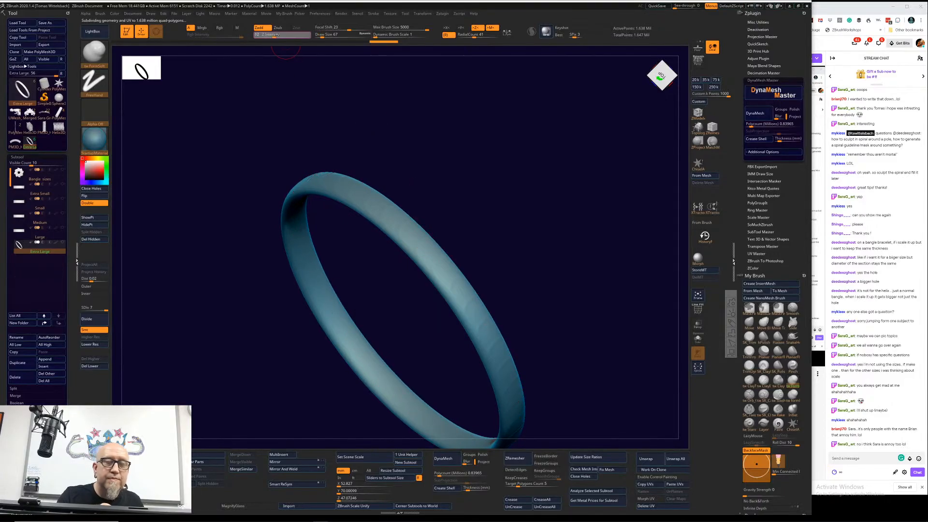
left_click(423, 234)
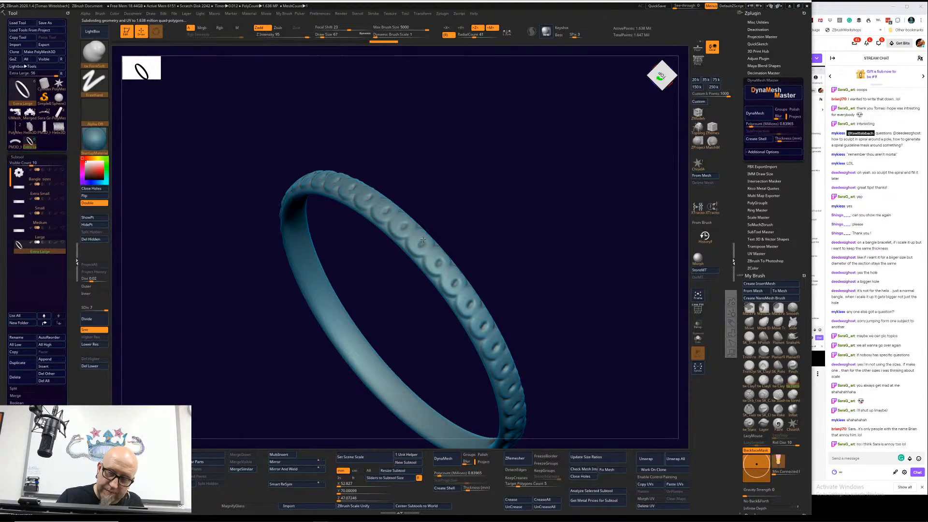
left_click_drag(423, 239, 423, 239)
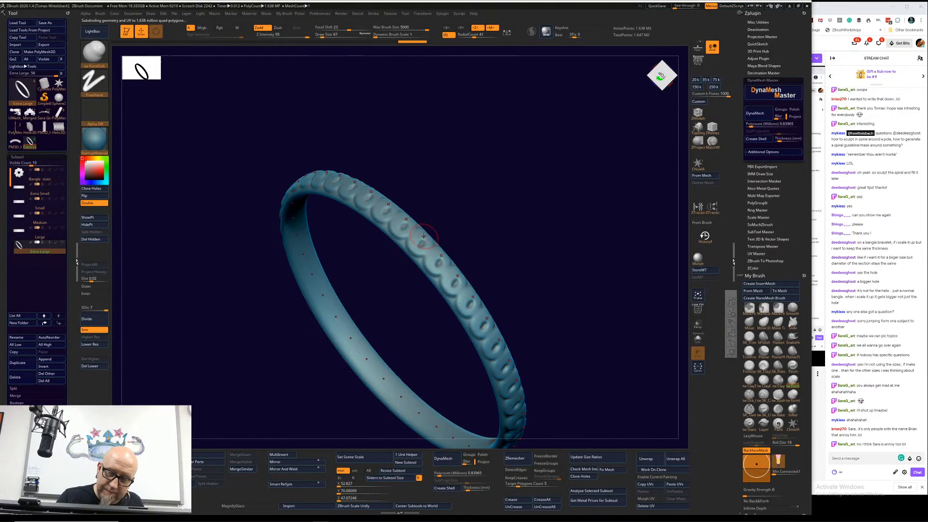
Step: Examine the sculpted pattern around the bangle from both sides, edge-on and face-on
left_click_drag(430, 231, 454, 232)
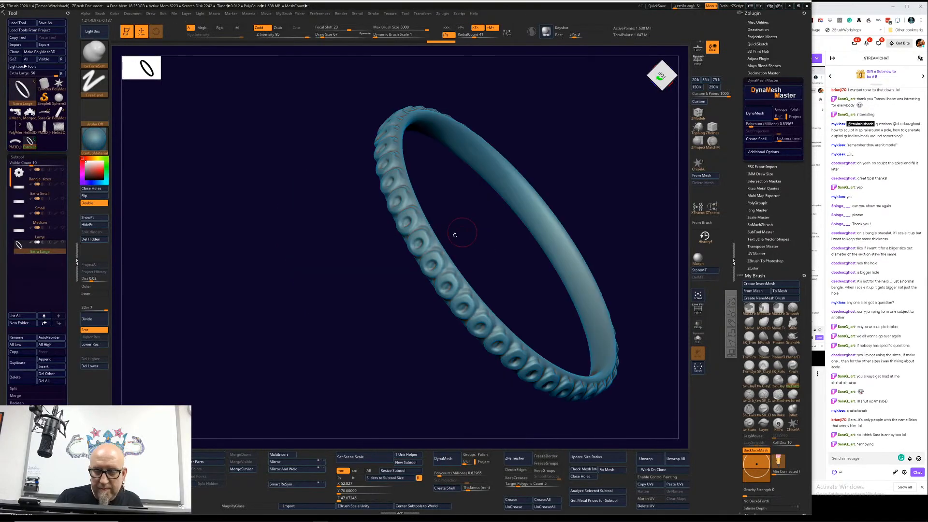
left_click_drag(395, 325, 414, 259)
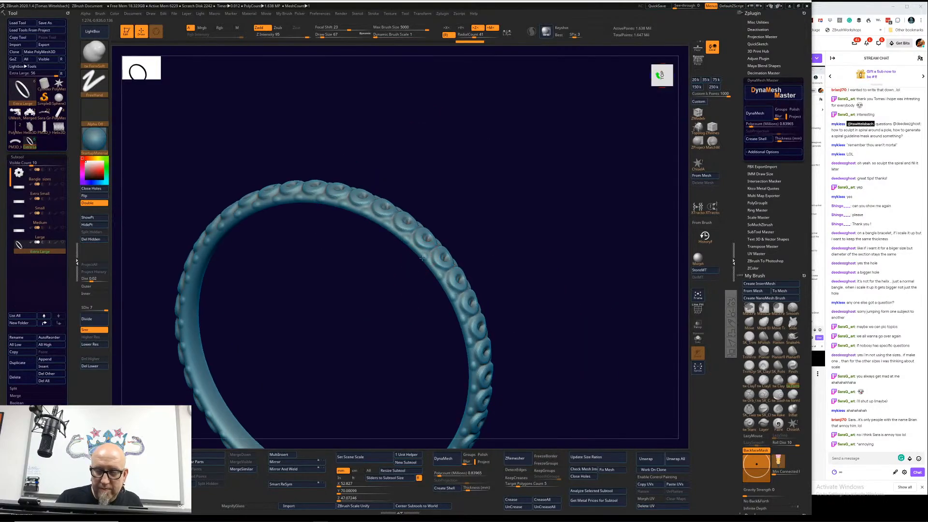
left_click_drag(517, 198, 445, 237)
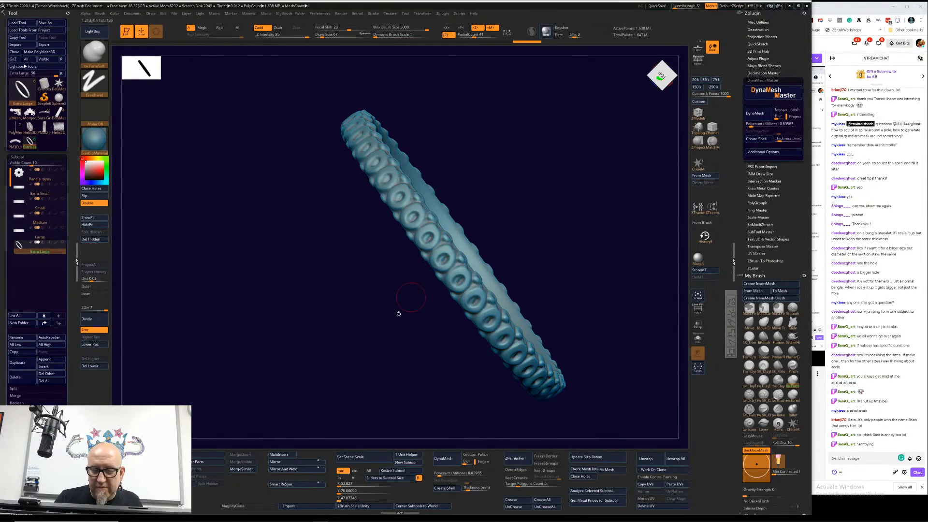
mouse_move(397, 314)
left_mouse_down()
mouse_move(423, 260)
mouse_move(447, 251)
left_mouse_up()
left_click_drag(558, 206, 508, 221)
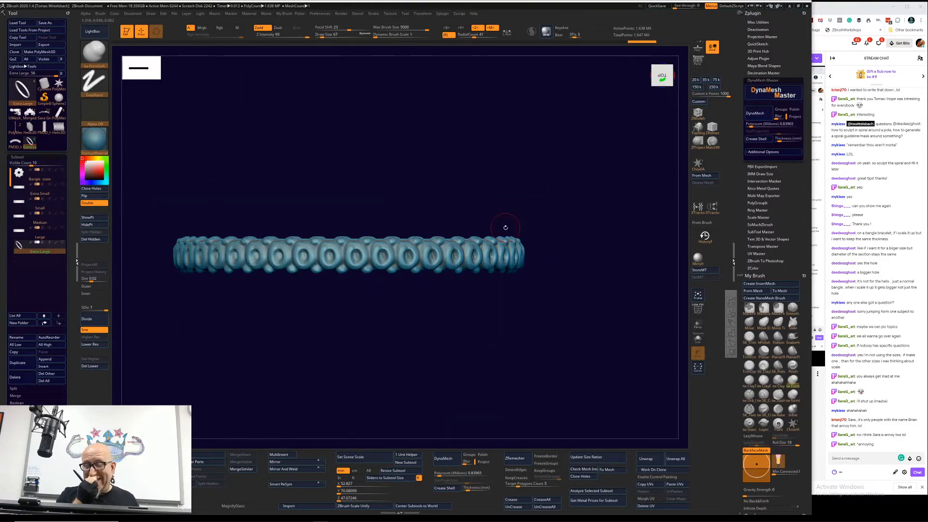
left_click_drag(480, 347, 592, 286)
left_click_drag(557, 352, 561, 301, "alt")
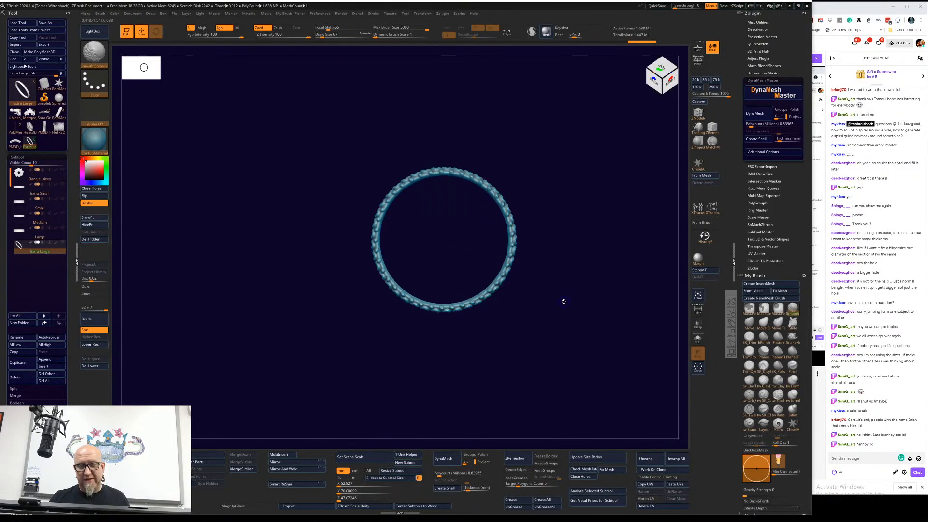
Step: Duplicate the bangle and scale one of the two uniformly to a clearly larger diameter with the gizmo
key("w")
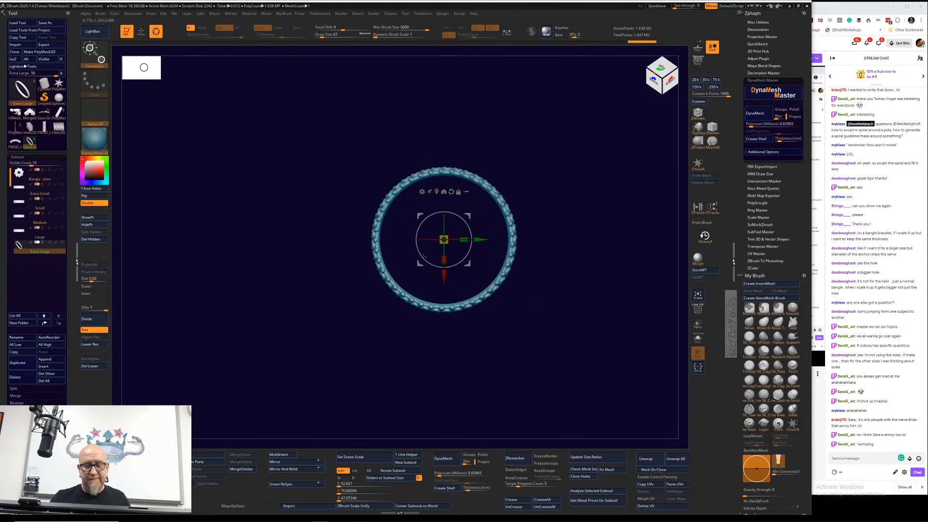
left_click_drag(443, 239, 514, 310, "ctrl")
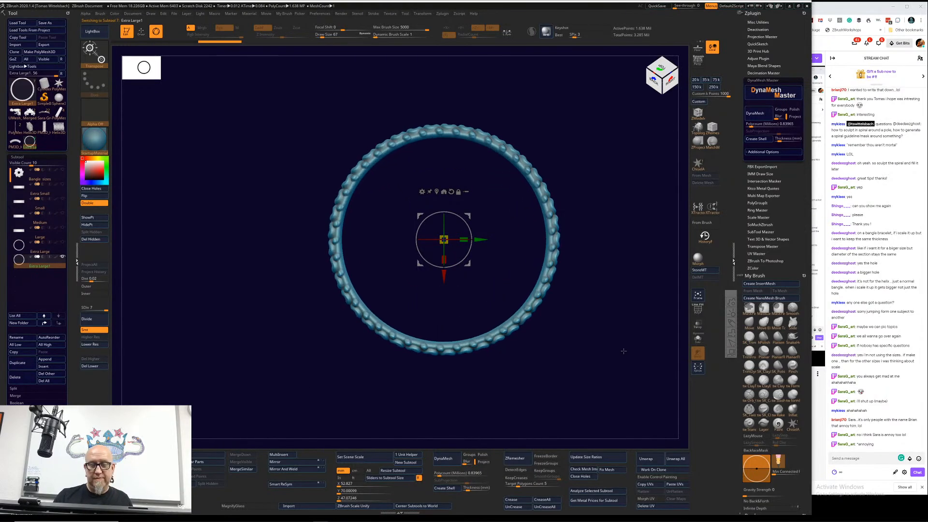
mouse_move(624, 349)
left_mouse_down()
mouse_move(585, 347)
mouse_move(615, 348)
mouse_move(610, 354)
left_mouse_up()
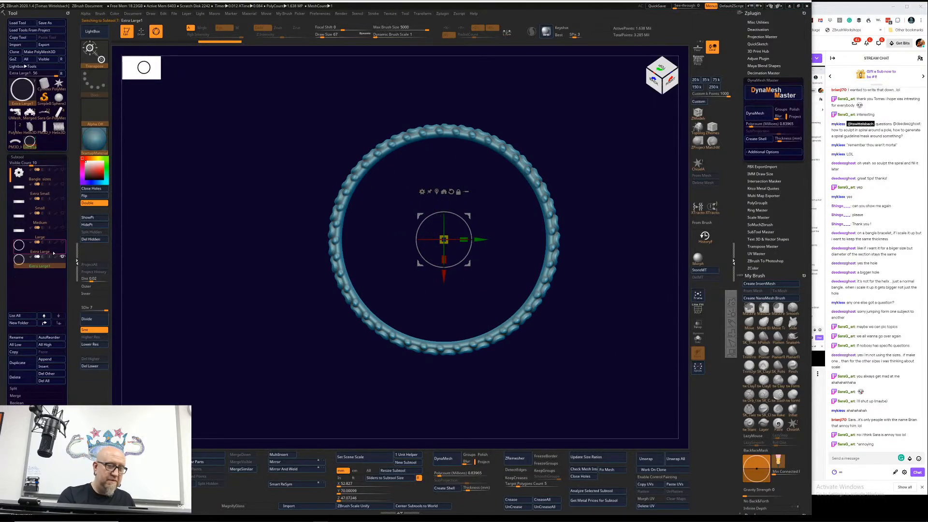
Step: Select the smaller Extra Large bangle and scale it along X and Y only until it matches the larger bangle's diameter
left_click(54, 253)
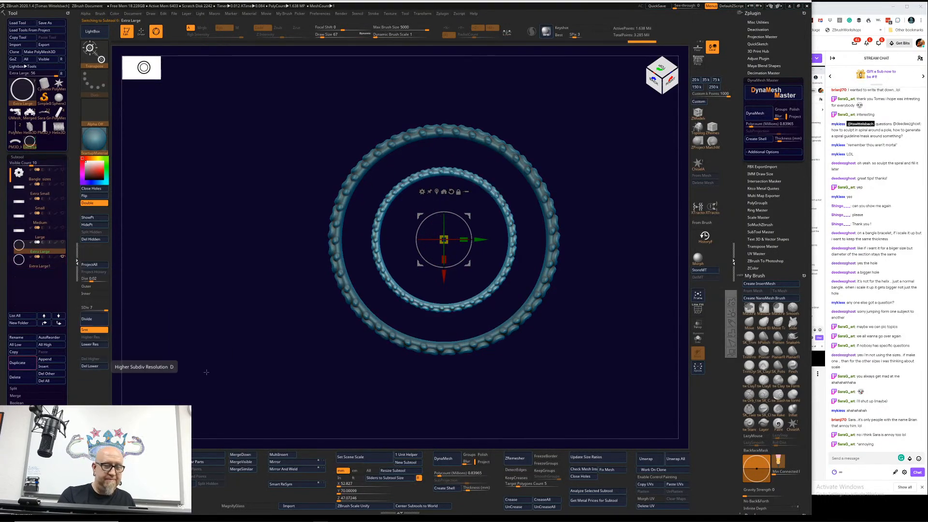
left_click_drag(367, 392, 324, 421, "alt")
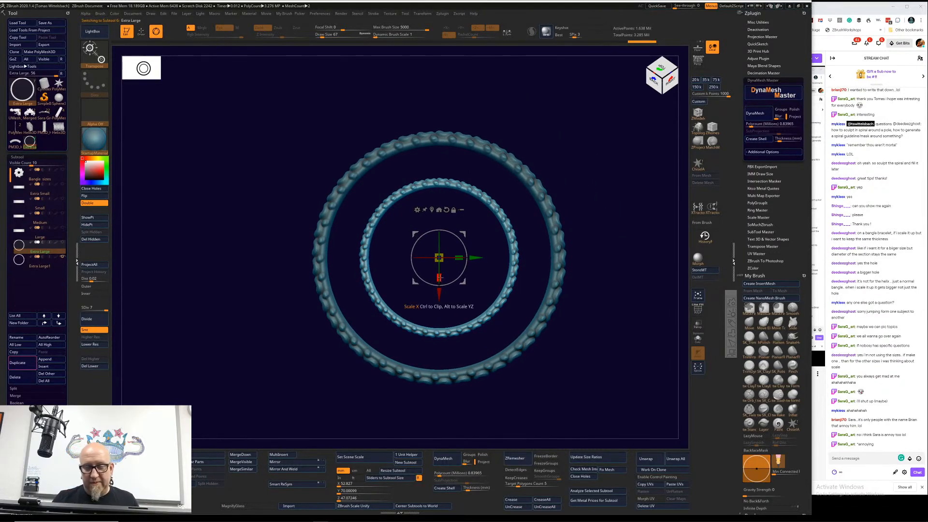
left_click_drag(439, 277, 436, 321)
left_click_drag(459, 257, 516, 259)
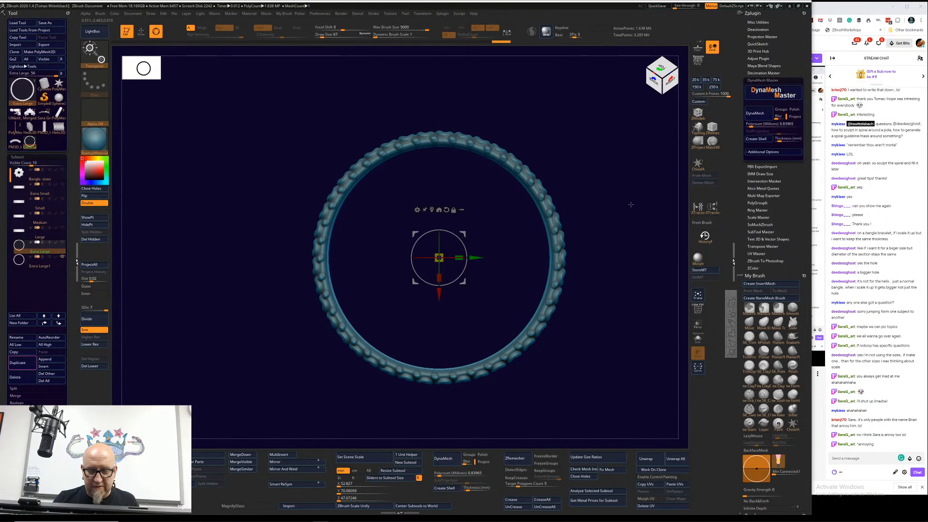
Step: Compare the two overlapping bangles at an angle by switching between the Extra Large1 and Extra Large subtools
left_click_drag(629, 201, 591, 227)
left_click(41, 265)
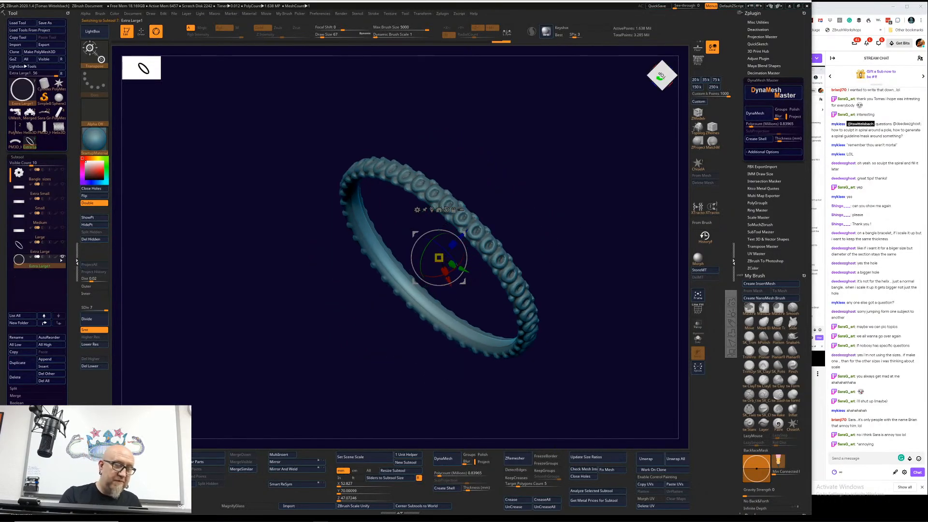
left_click(41, 250)
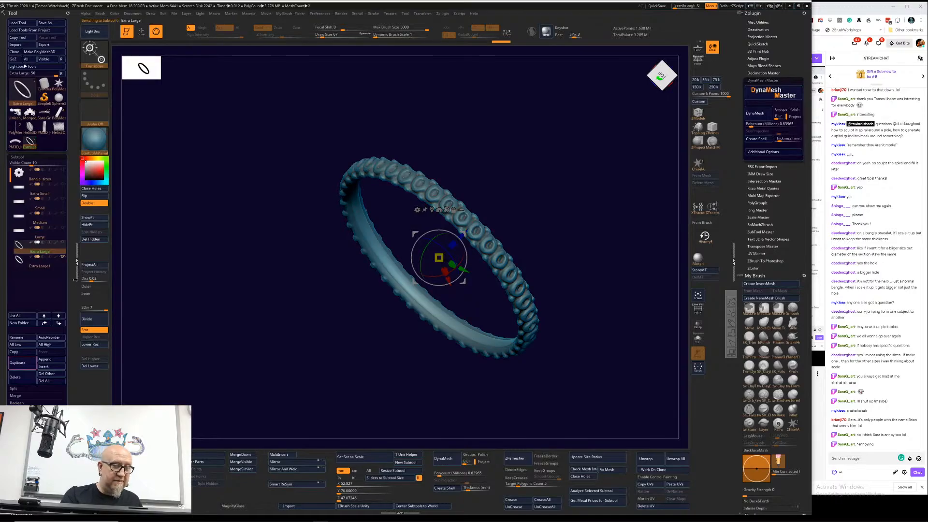
Step: Turn on PolyFrame and hide the Extra Large1 bangle so only the Extra Large one is displayed face-on
left_click(702, 315)
left_click_drag(634, 324, 611, 310)
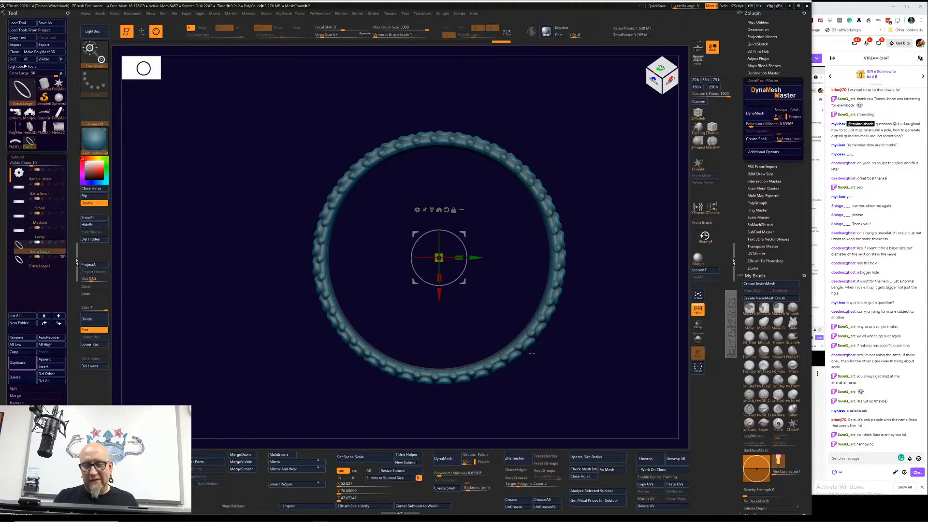
left_click_drag(517, 398, 507, 391, "alt")
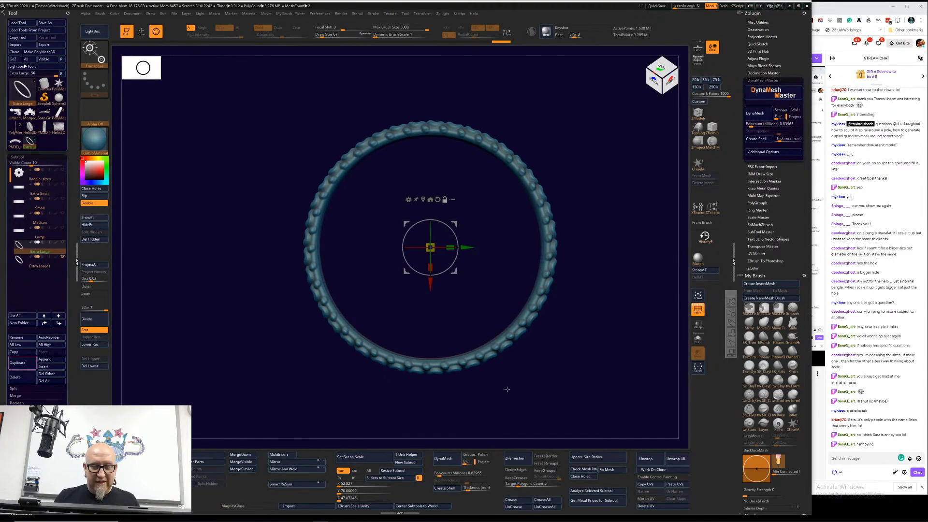
left_click(62, 257)
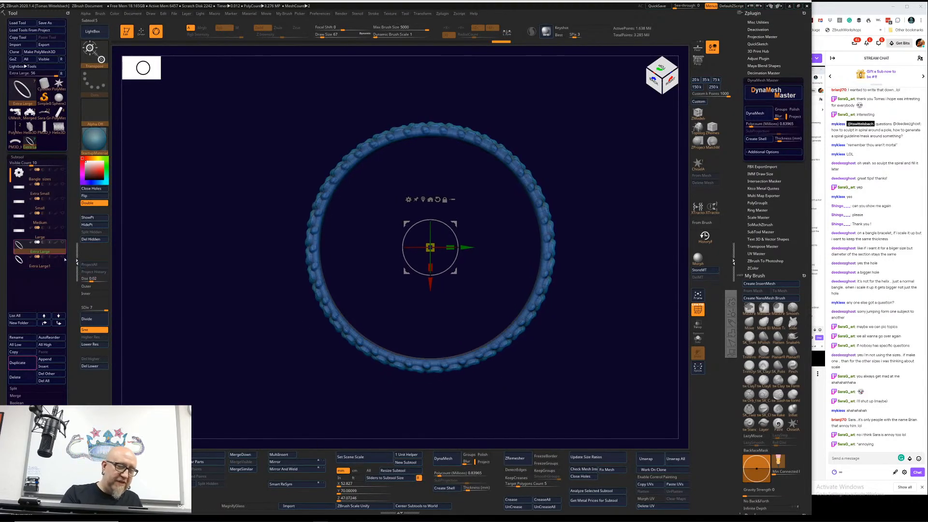
left_click_drag(336, 376, 370, 382, "alt")
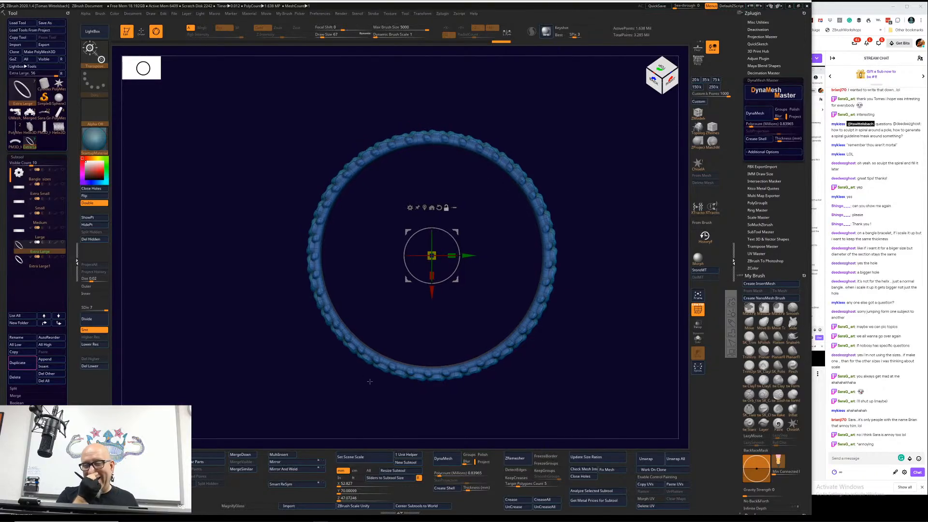
Step: Try to scale the bangle along the X axis alone with the gizmo
key("ctrl")
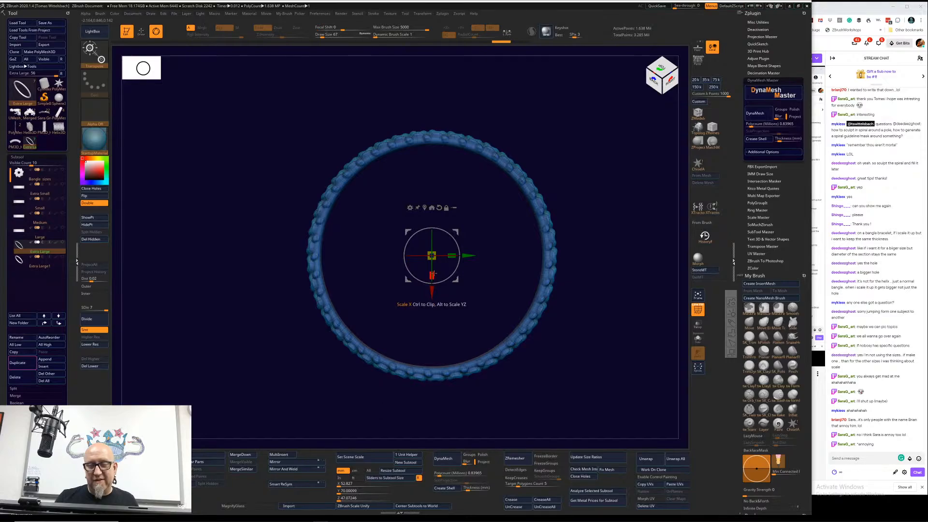
left_click_drag(431, 275, 431, 269)
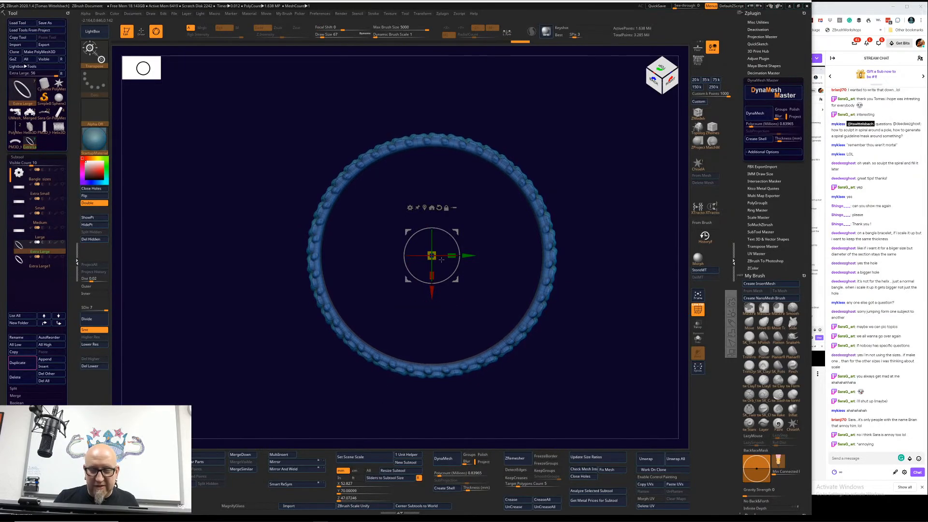
key("ctrl")
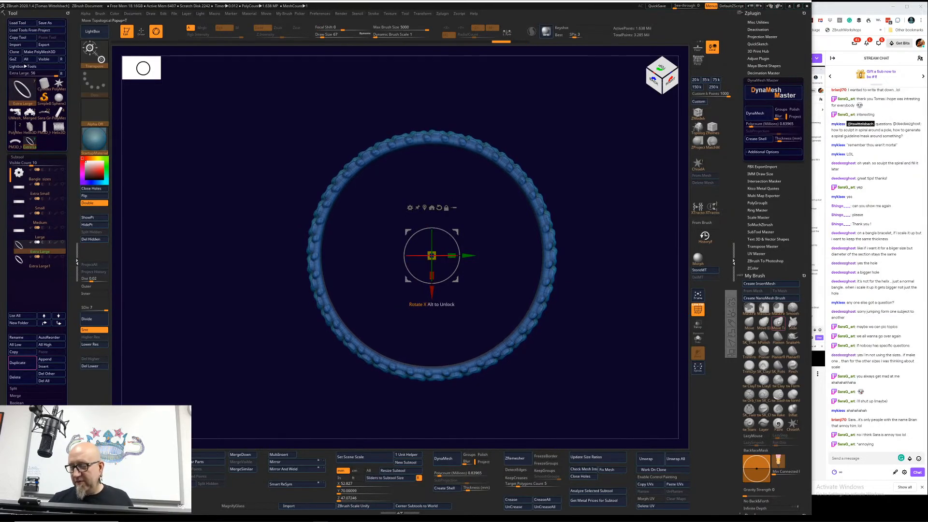
Step: Choose the MaskPerfectCircle brush and mask the inner part of the bangle with a circle centred on the ring
left_click(778, 309)
left_click(751, 319)
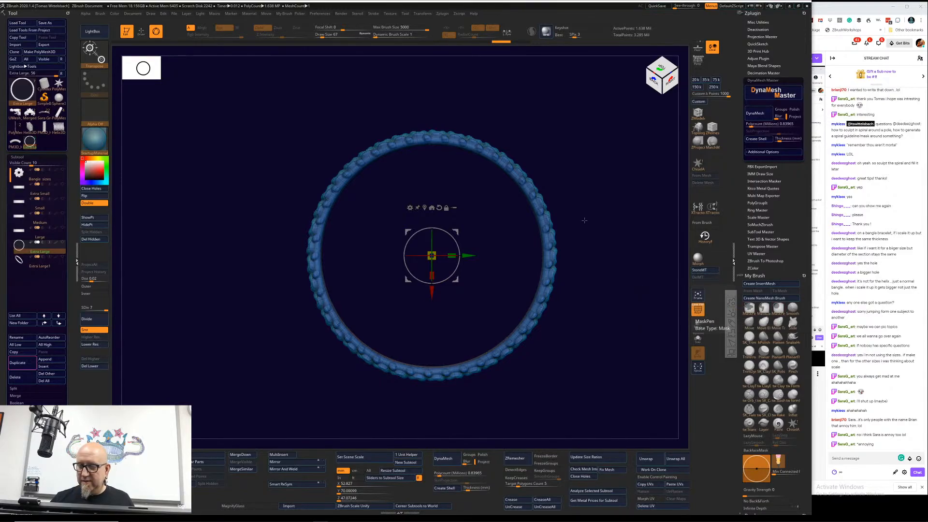
mouse_move(584, 216)
left_mouse_down("ctrl")
mouse_move(640, 329)
mouse_move(477, 354)
mouse_move(512, 402)
left_mouse_up("ctrl")
key("space")
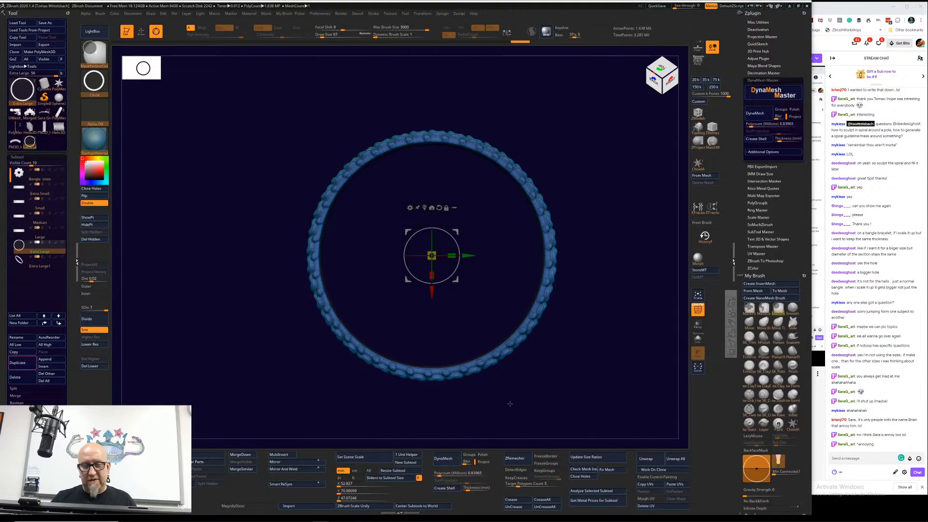
Step: Frame the bangle, turn off PolyFrame and lower the mesh to subdivision level 2
left_click(698, 295)
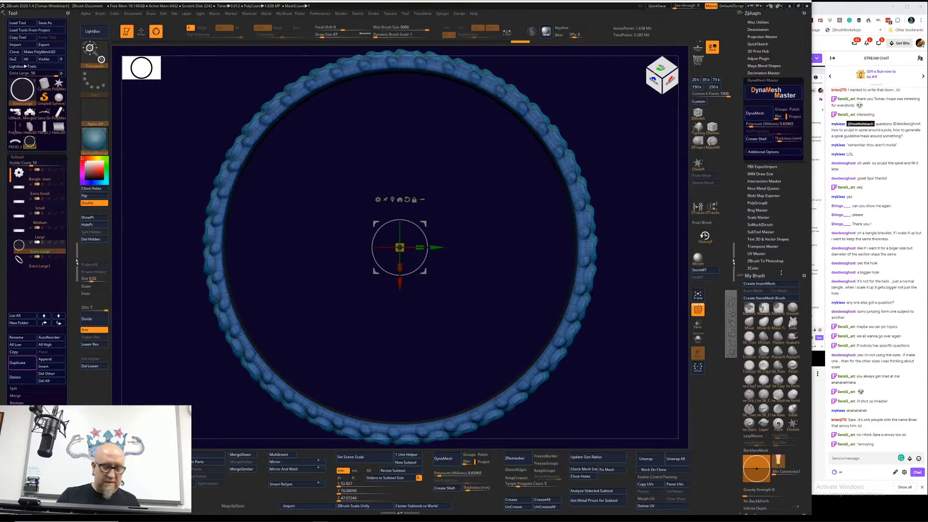
left_click(697, 312)
right_click_drag(615, 338, 613, 324, "ctrl")
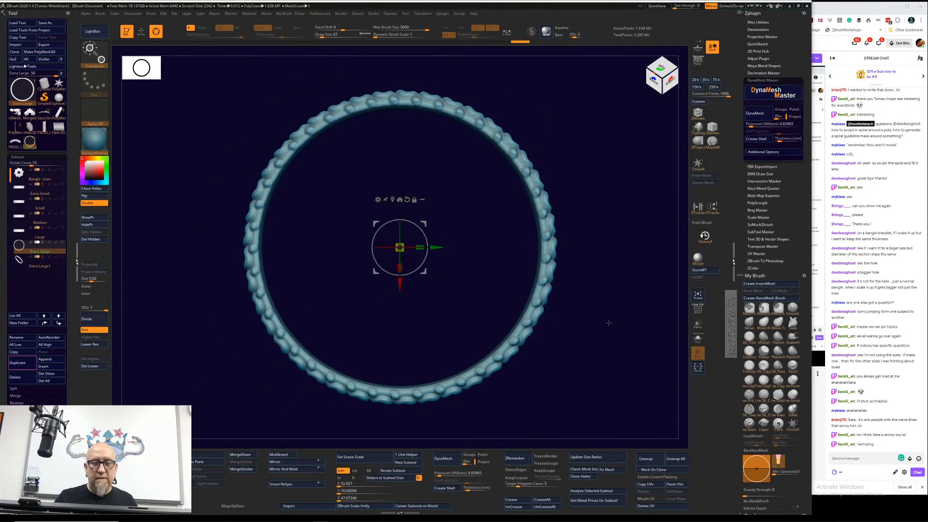
left_click(104, 344)
left_click(104, 345)
left_click(104, 344)
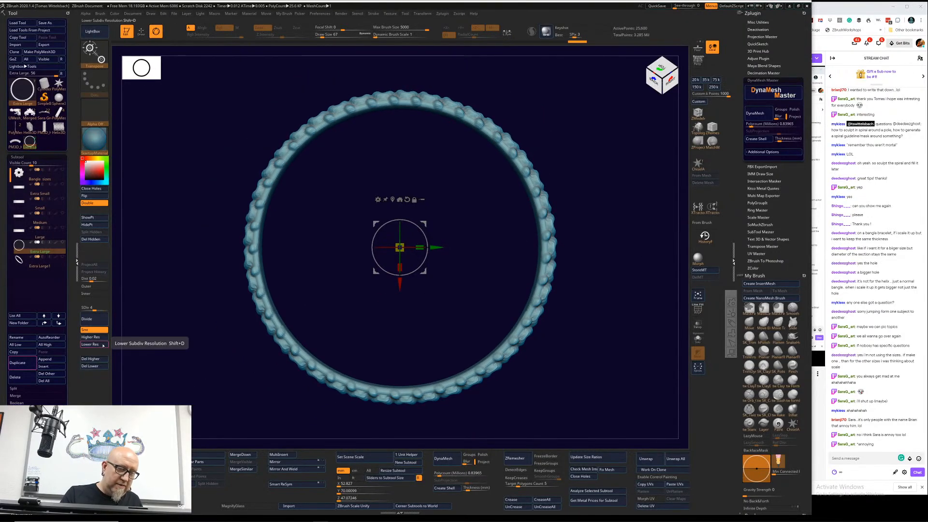
left_click(103, 345)
left_click(103, 345)
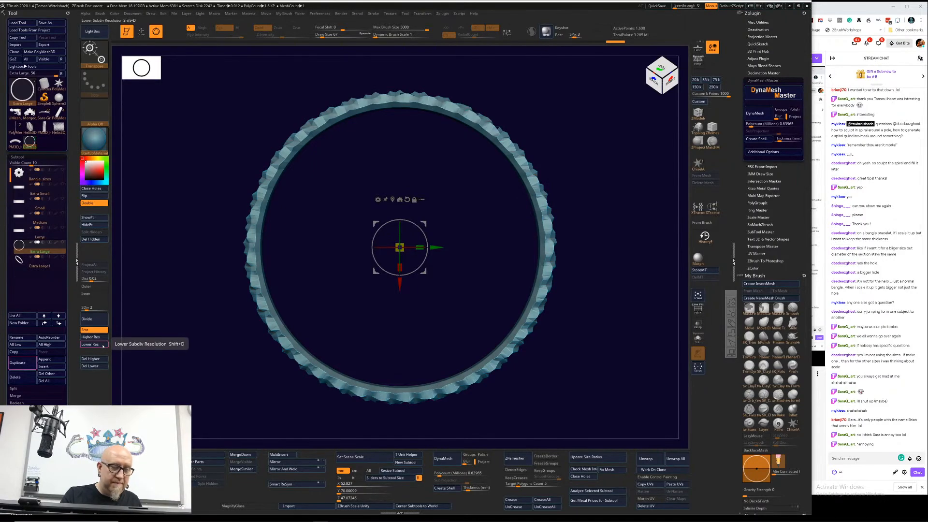
Step: Scale the unmasked outer side of the bangle inward to thin the band, and return to subdivision level 6
left_click_drag(401, 267, 414, 248)
left_click(101, 337)
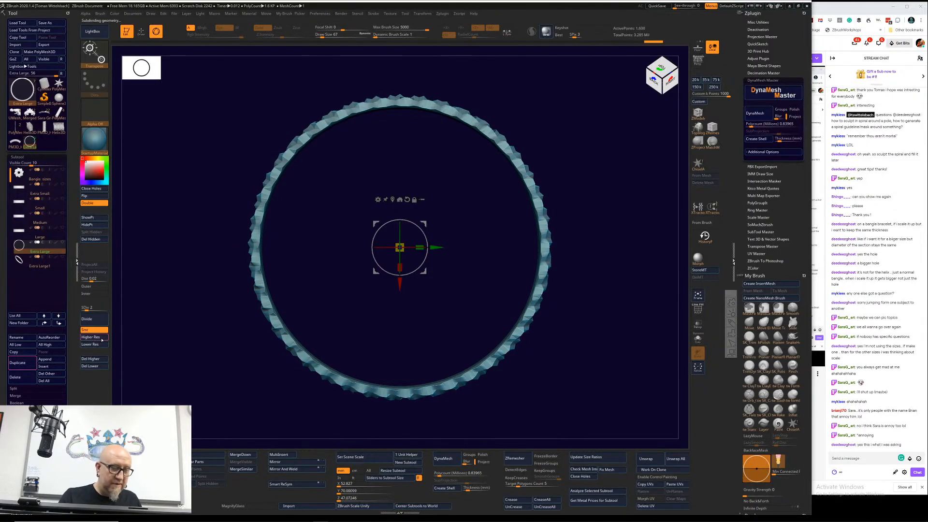
left_click(102, 338)
left_click(102, 338)
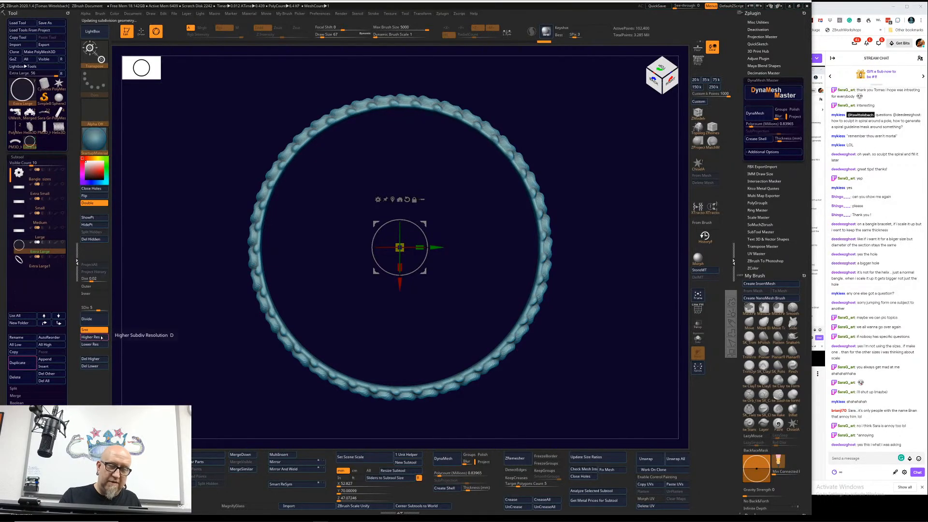
left_click(102, 340)
left_click_drag(609, 258, 575, 255)
left_click_drag(610, 228, 593, 369)
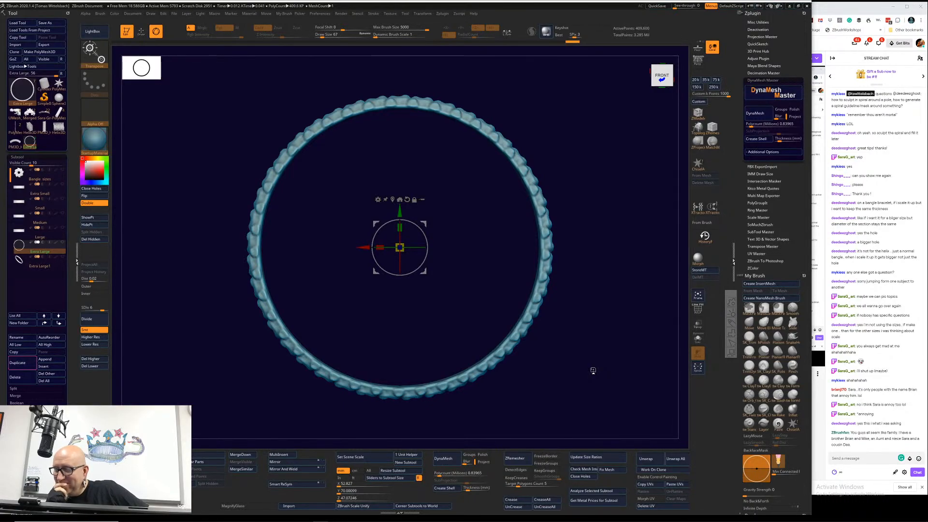
left_click_drag(593, 370, 582, 234)
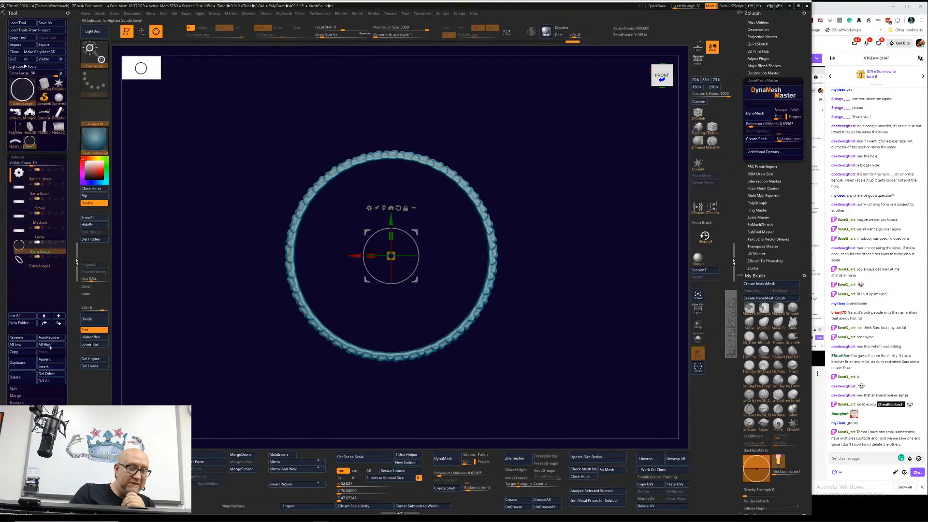
Step: Duplicate the Extra Large bangle subtool twice, then duplicate the Extra Small subtool repeatedly to lengthen the subtool list
left_click(28, 364)
left_click(28, 364)
left_click(40, 174)
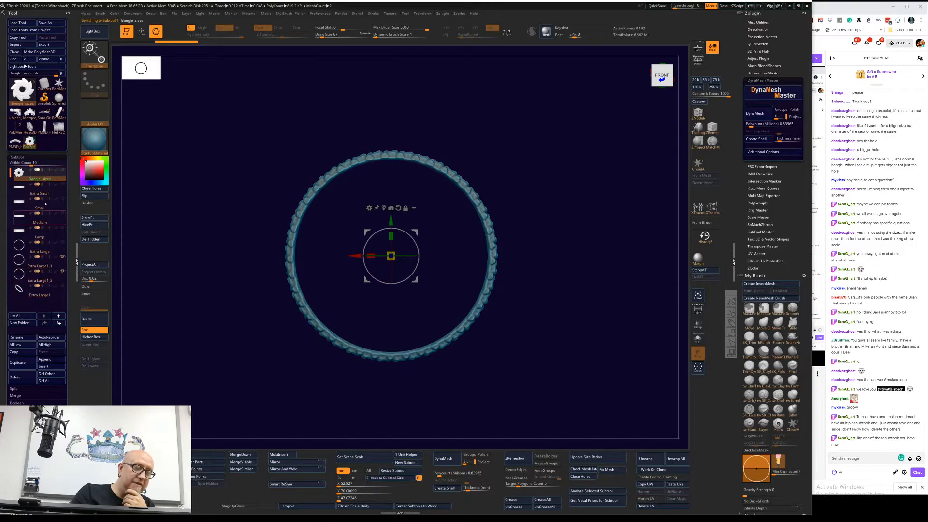
left_click(44, 193)
left_click(28, 363)
left_click(28, 364)
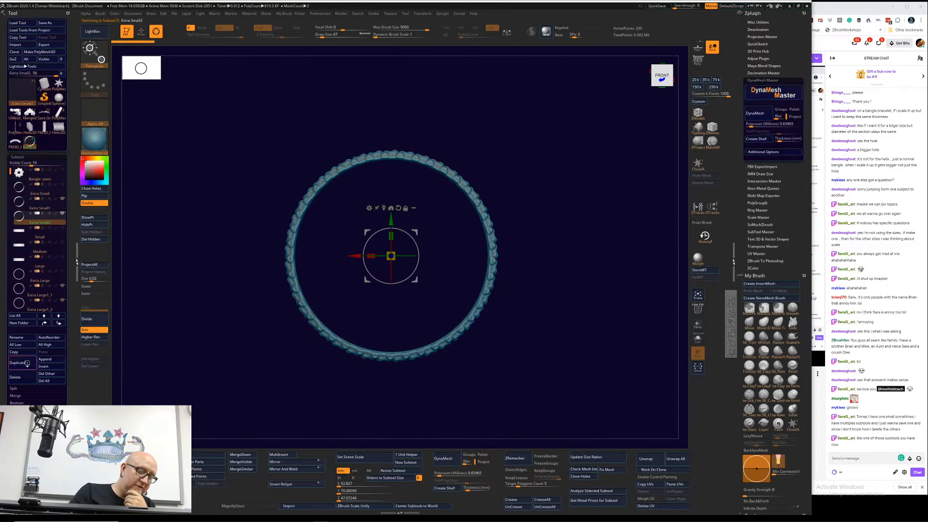
left_click(26, 363)
left_click(27, 363)
left_click(27, 363)
left_click(26, 363)
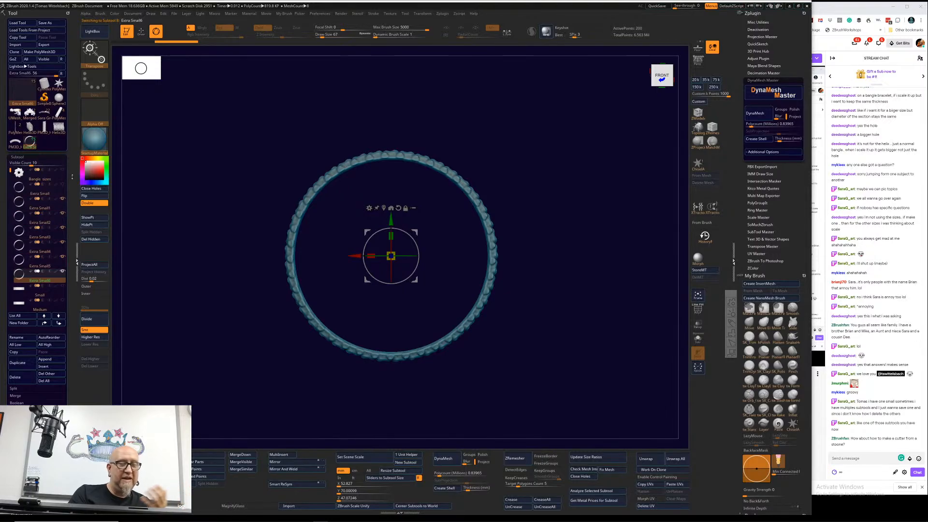
Step: Make the Extra Large1_1 bangle the active subtool and switch to the PolyMesh3D star tool
left_click(50, 174)
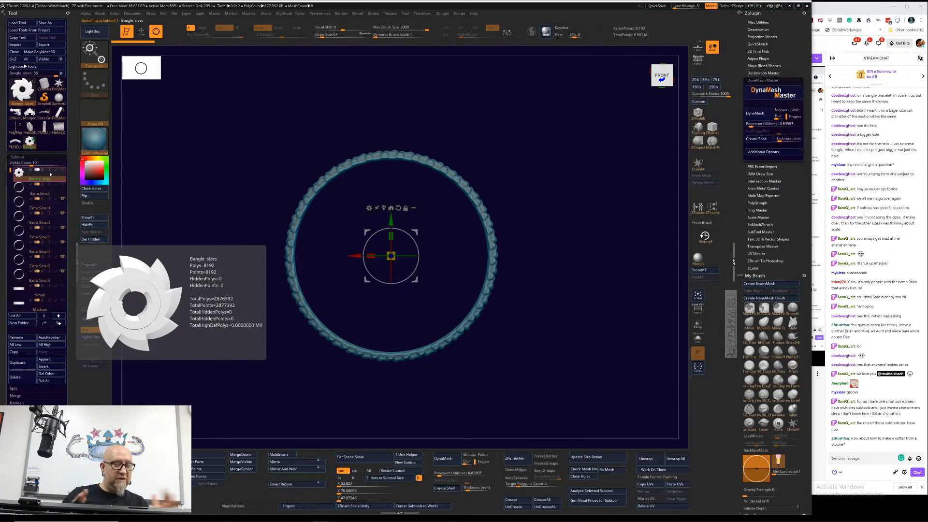
left_click(491, 257, "alt")
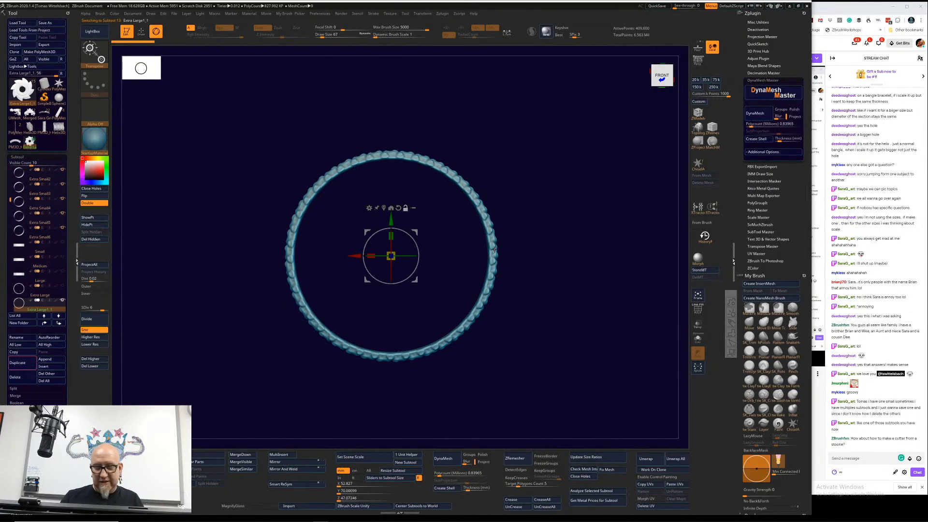
mouse_move(595, 261)
left_mouse_down()
mouse_move(575, 265)
mouse_move(572, 244)
mouse_move(596, 257)
mouse_move(624, 239)
mouse_move(604, 255)
left_mouse_up()
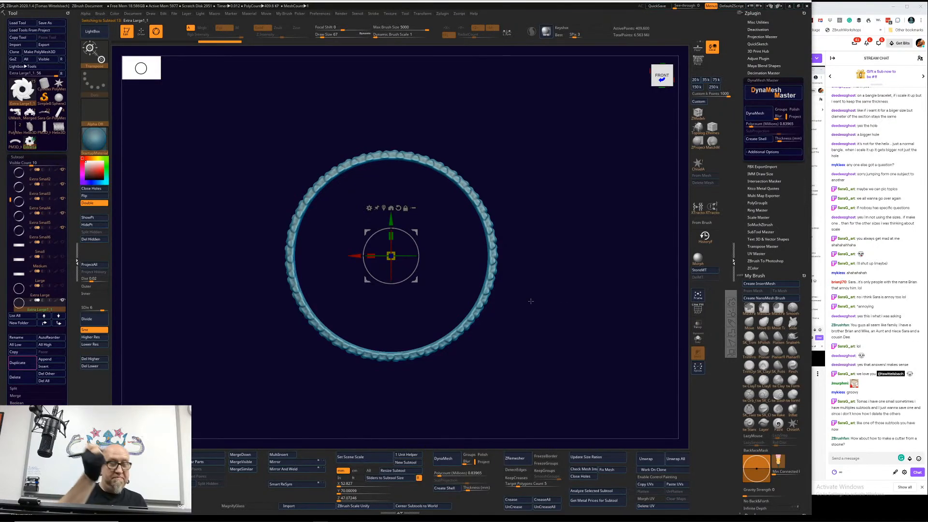
left_click(58, 83)
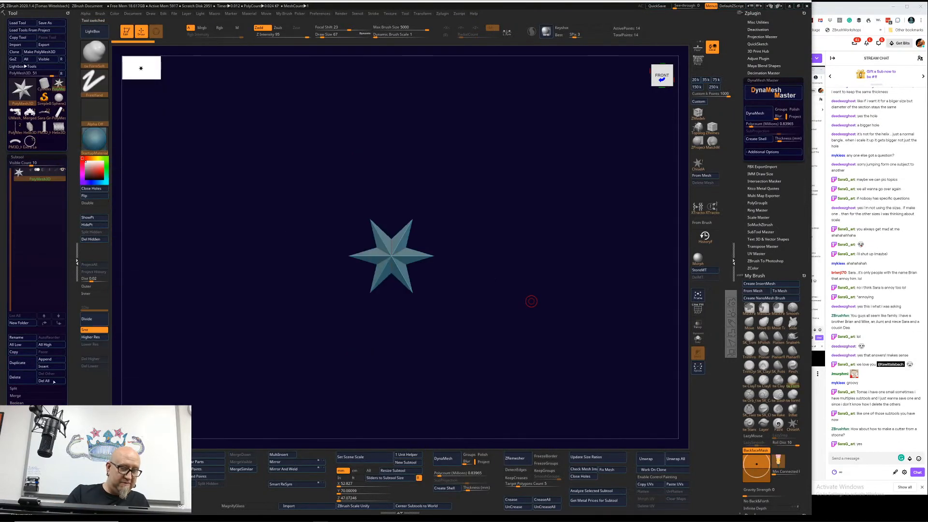
left_click(45, 366)
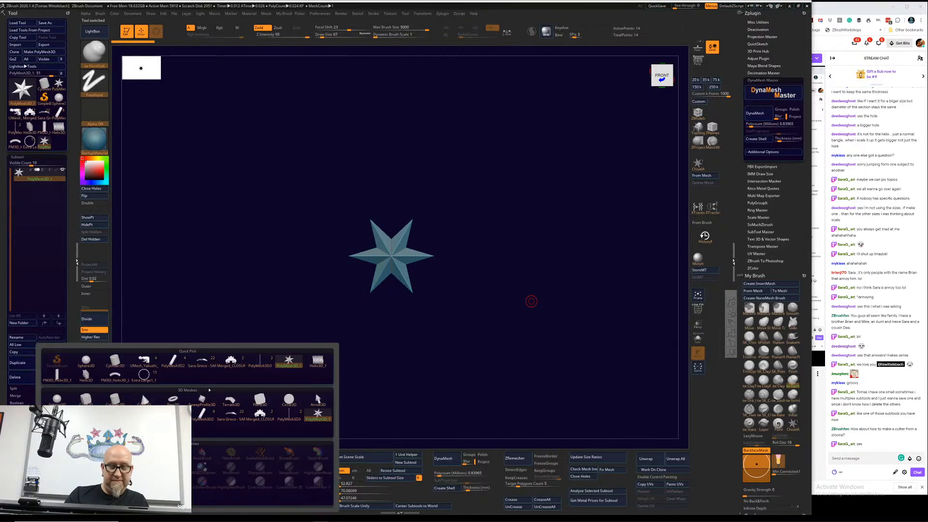
left_click(261, 364)
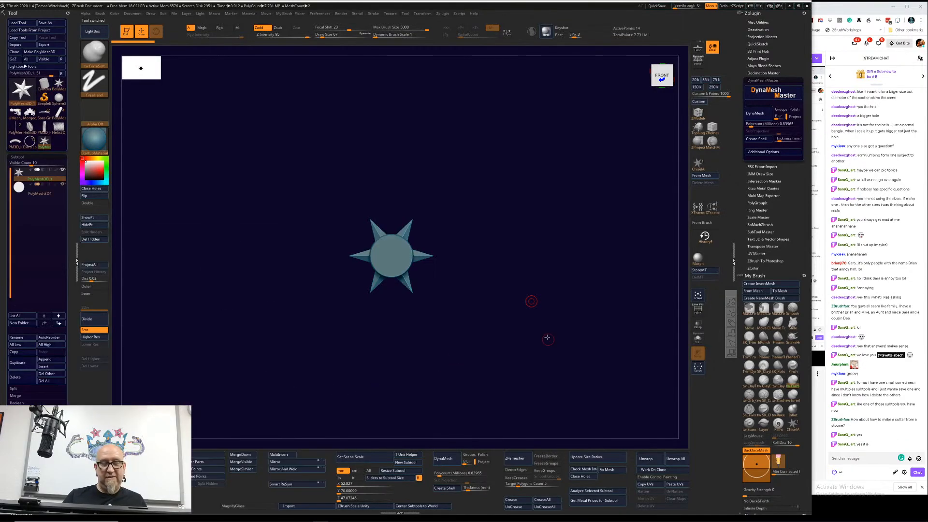
left_click_drag(545, 339, 513, 356)
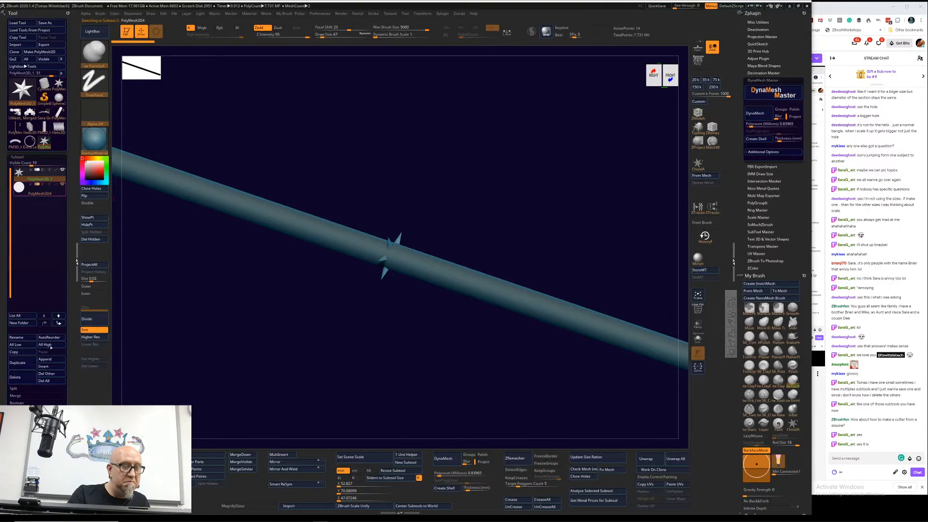
left_click(43, 193)
left_click(15, 377)
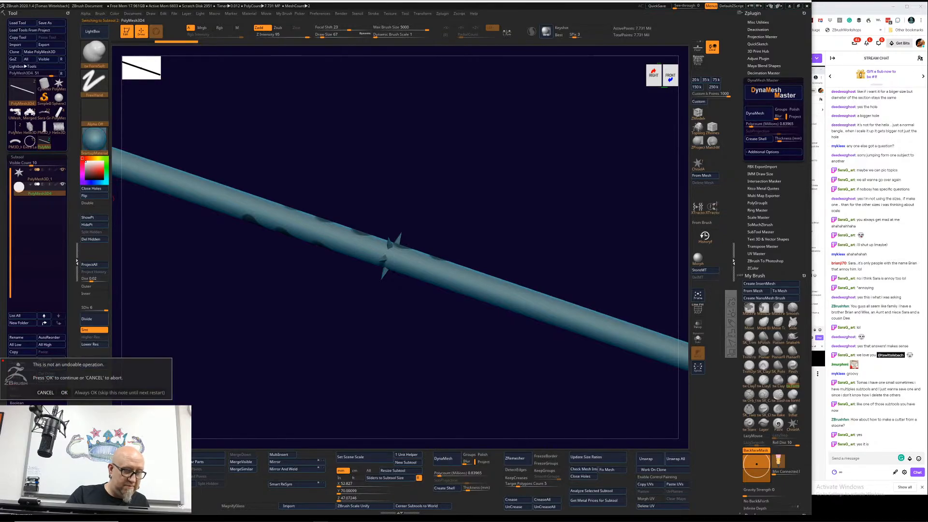
left_click(64, 393)
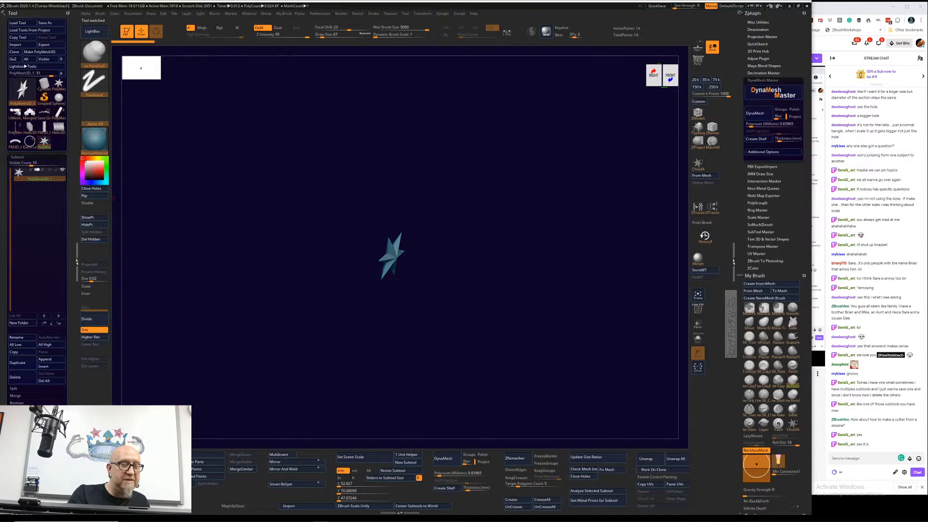
Step: Append the Extra Large1_1 bangle to the star tool and delete the star subtool
left_click(57, 360)
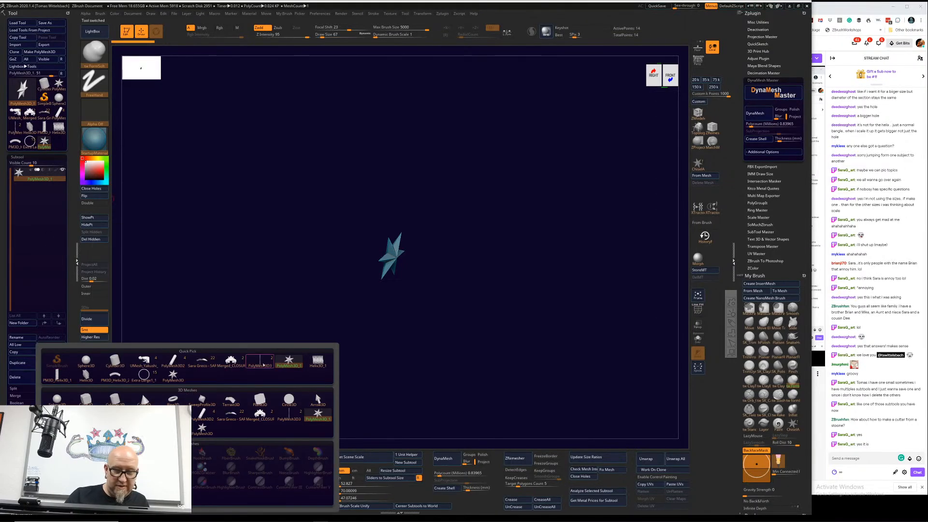
left_click(143, 376)
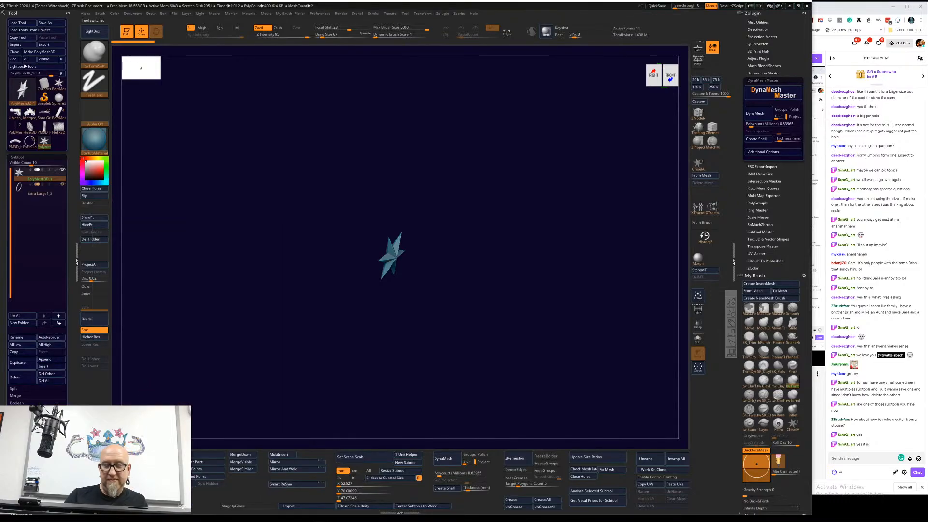
left_click_drag(345, 380, 388, 297)
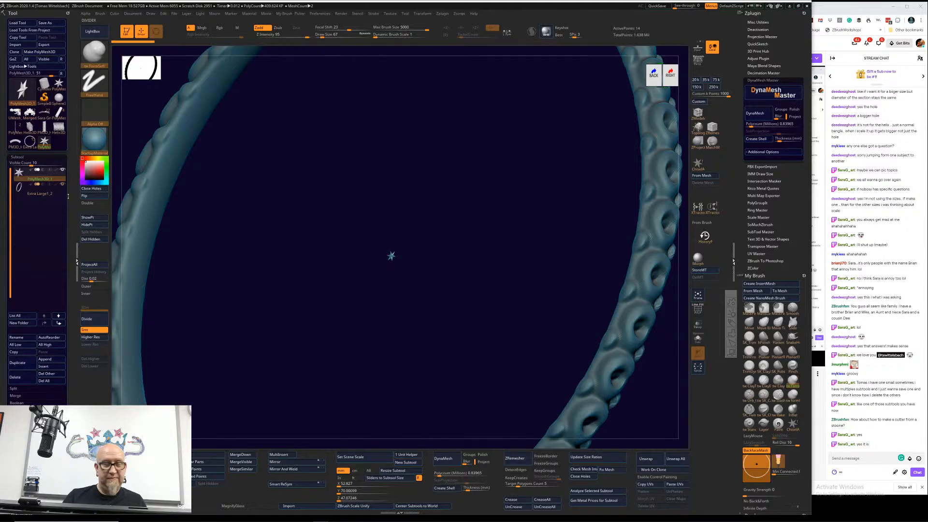
left_click(16, 377)
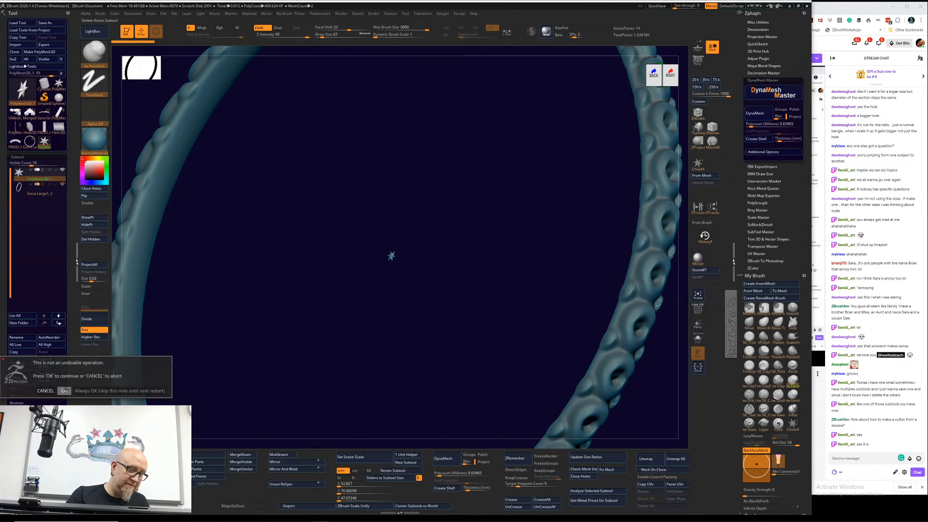
left_click(64, 391)
Step: Delete all subtools of the original bangle tool, then select the tool holding only the single bangle and frame it
left_click(29, 141)
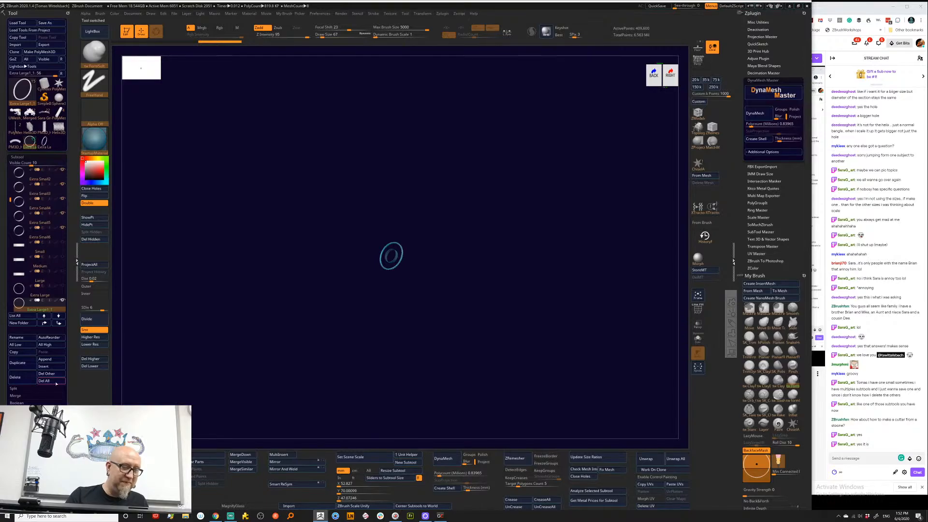
left_click(44, 380)
left_click(64, 395)
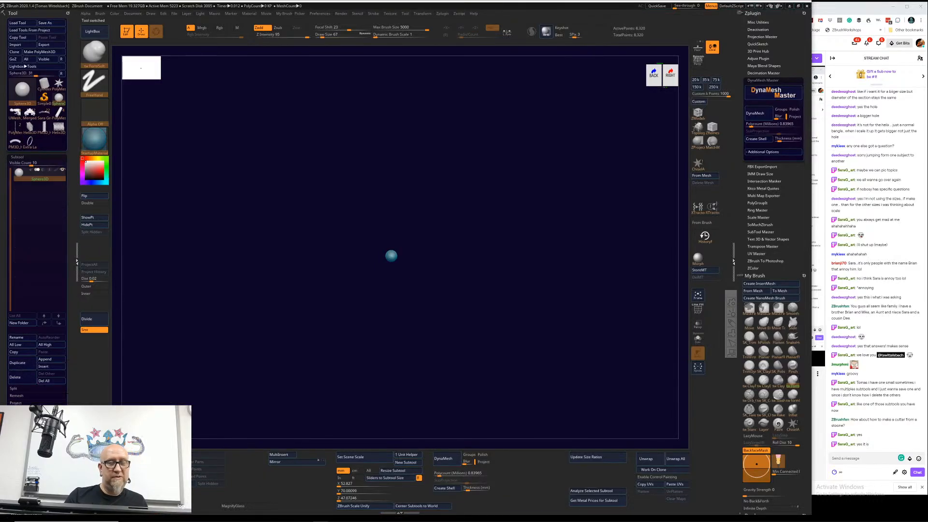
left_click(30, 142)
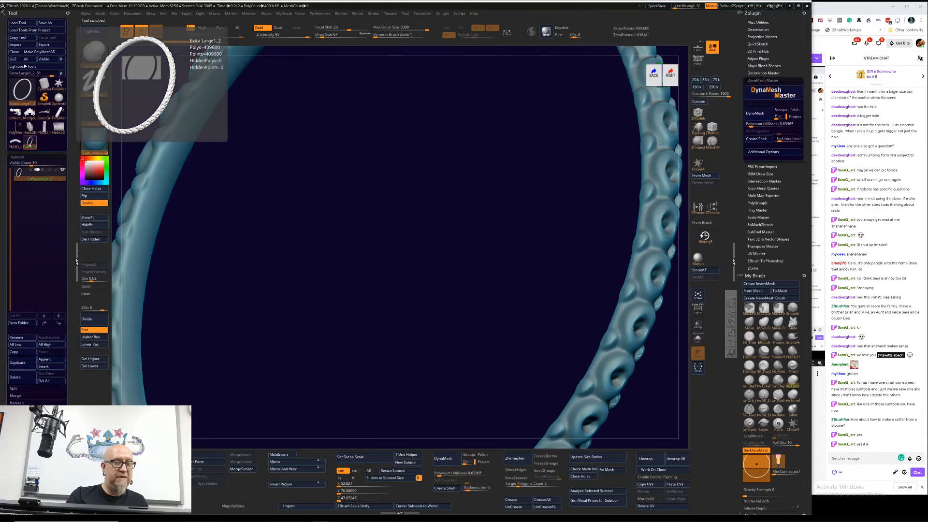
key("f")
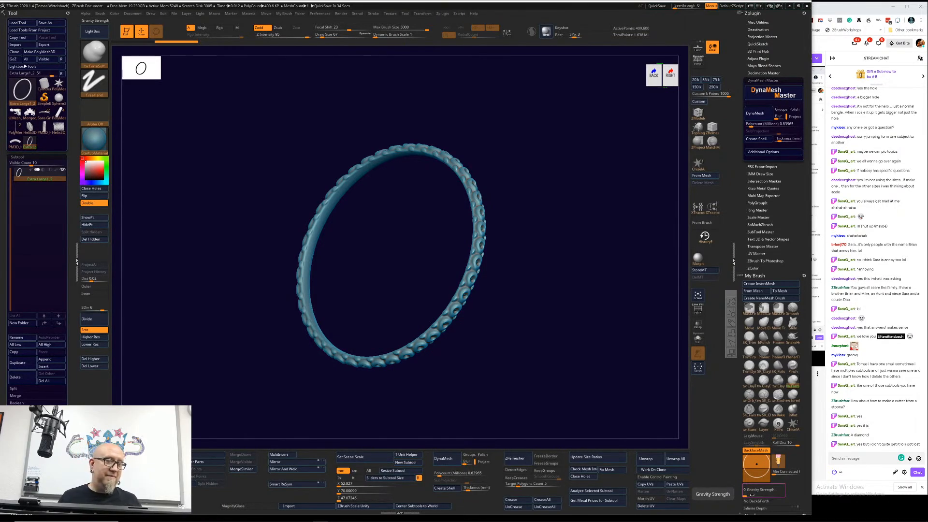
Step: Duplicate the bangle subtool repeatedly until the tool holds 16 bangles
left_click(26, 363)
left_click(26, 362)
left_click(26, 363)
left_click(25, 363)
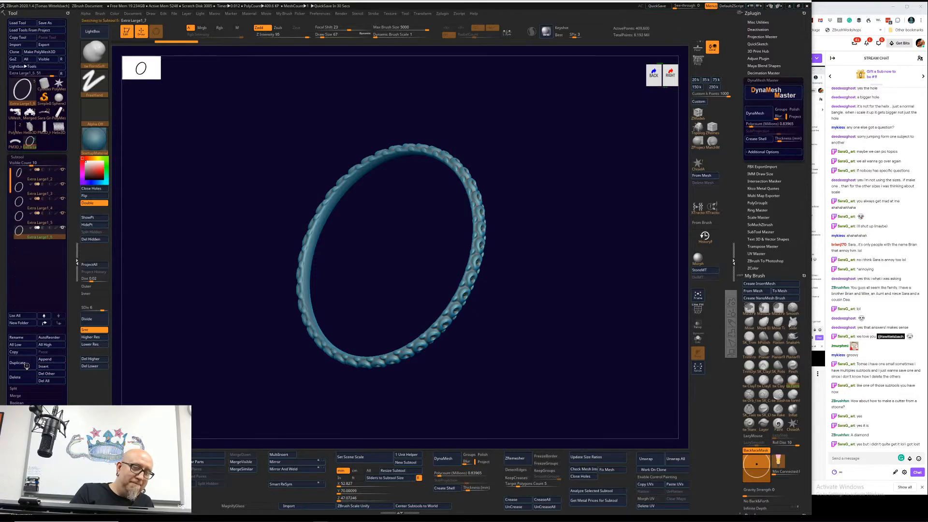
left_click(26, 365)
left_click(27, 365)
left_click(26, 365)
left_click(26, 365)
left_click(27, 365)
left_click(27, 365)
left_click(26, 365)
left_click(26, 365)
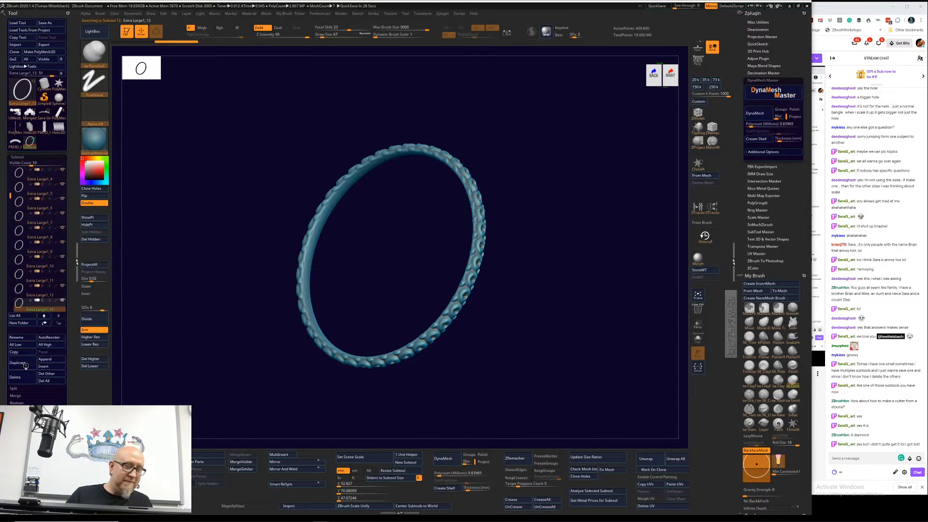
left_click(25, 366)
left_click(26, 366)
left_click(26, 366)
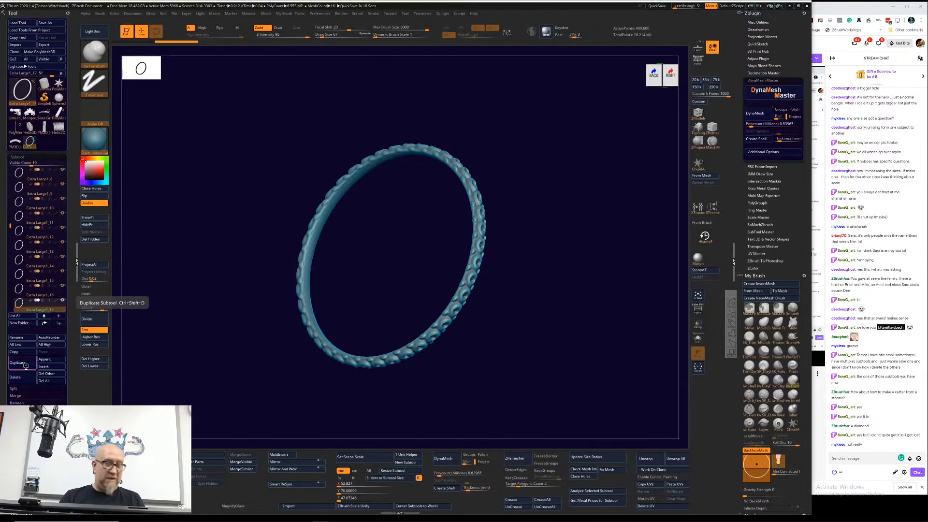
Step: Append the Extra Large1_17 bangle to the PolyMesh3D star tool and delete the star subtool
mouse_move(50, 309)
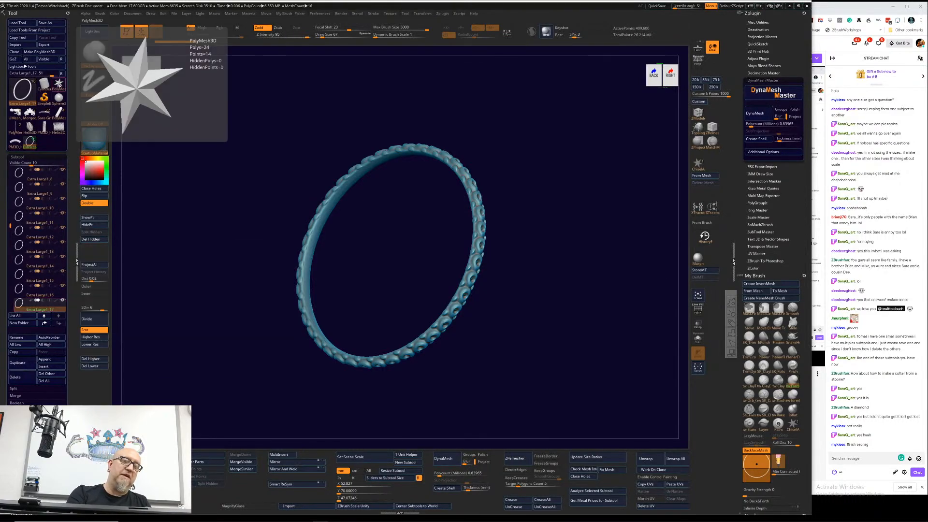
left_click(59, 85)
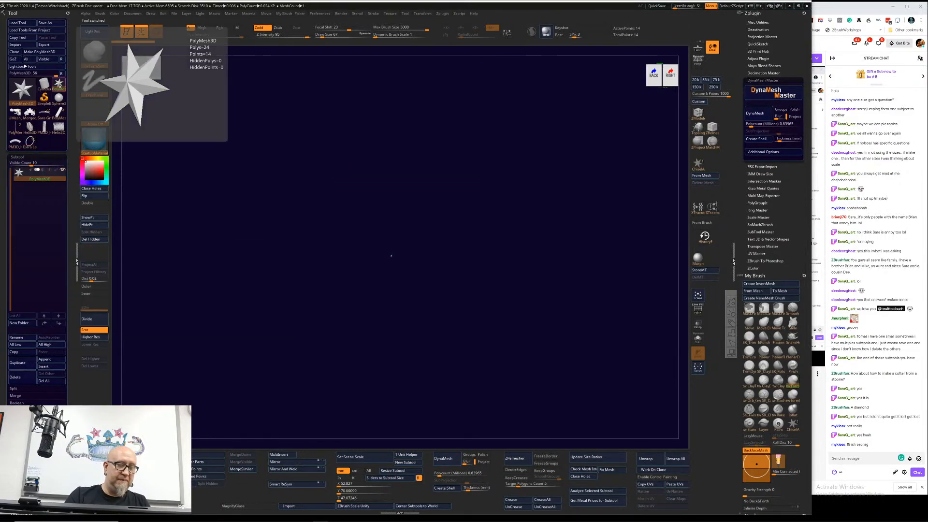
left_click(57, 360)
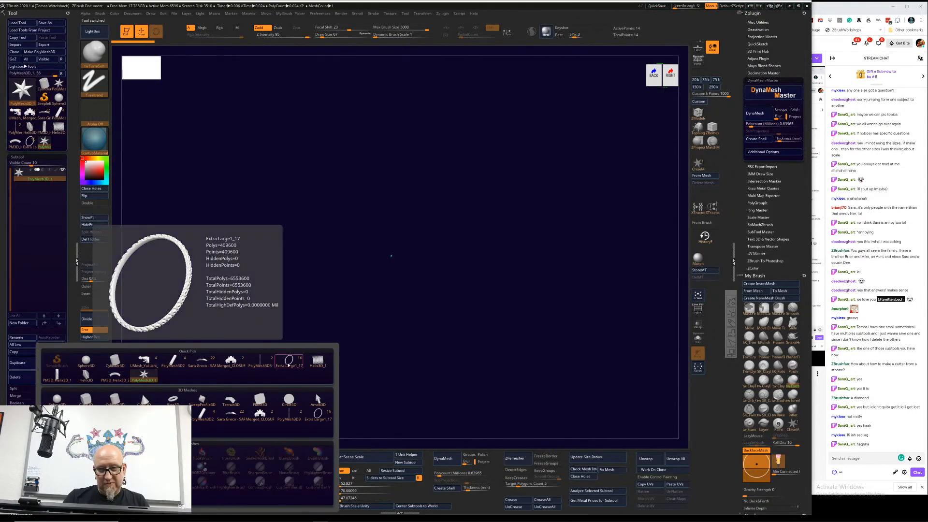
left_click(288, 364)
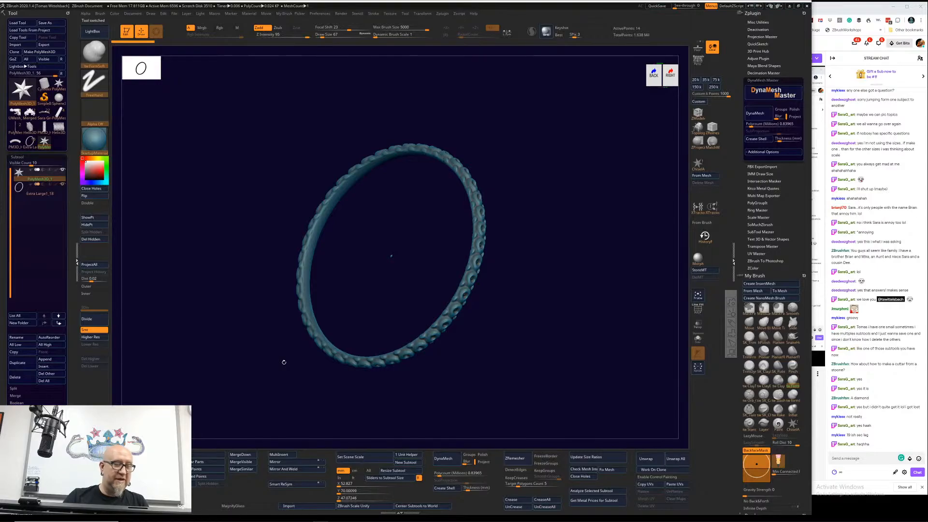
left_click(17, 377)
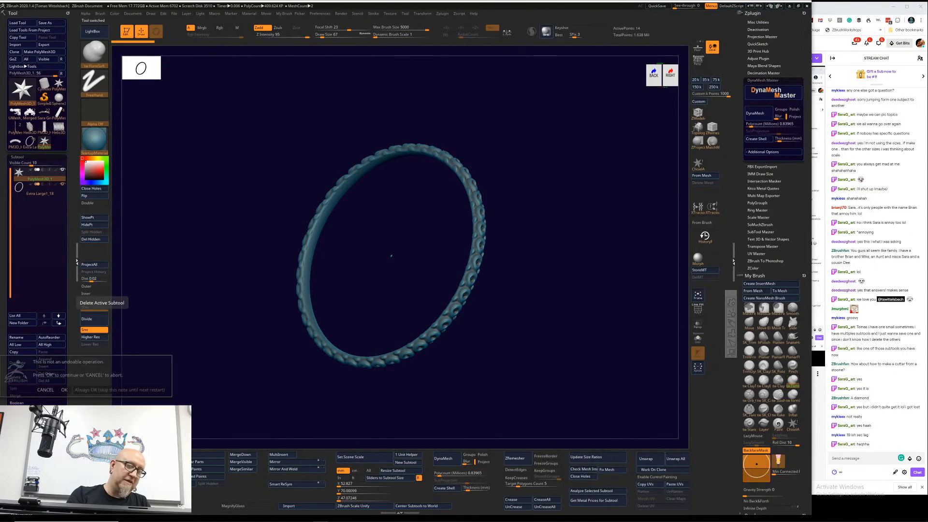
left_click(64, 389)
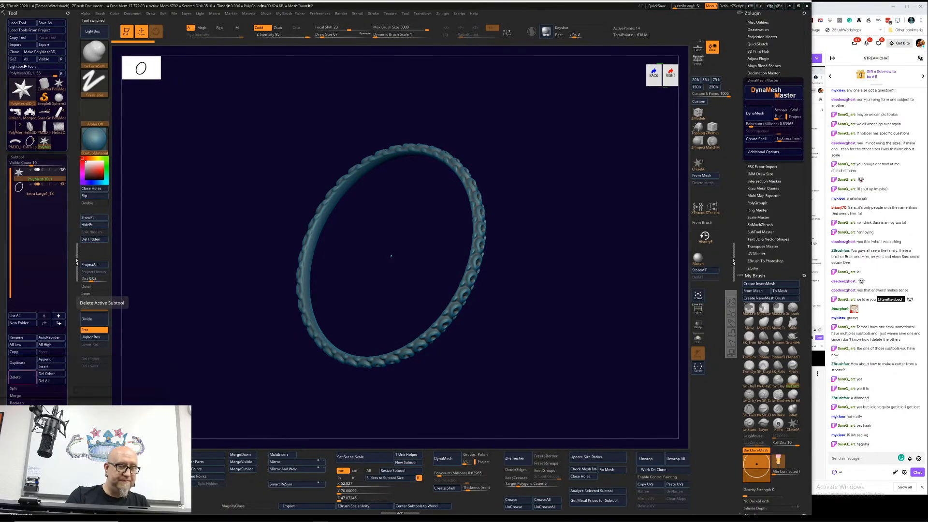
Step: Delete all subtools of the tool with the duplicated bangles and select the tool holding the single remaining bangle
left_click(29, 148)
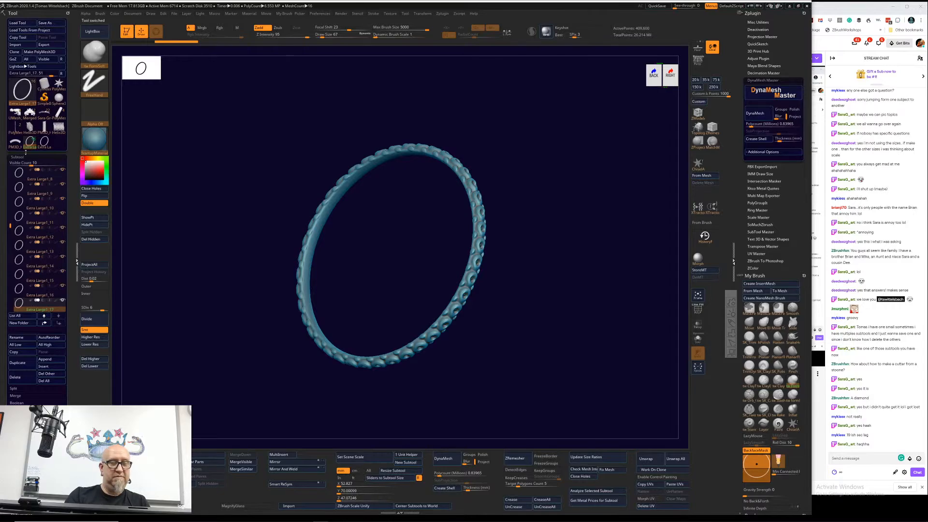
left_click(53, 382)
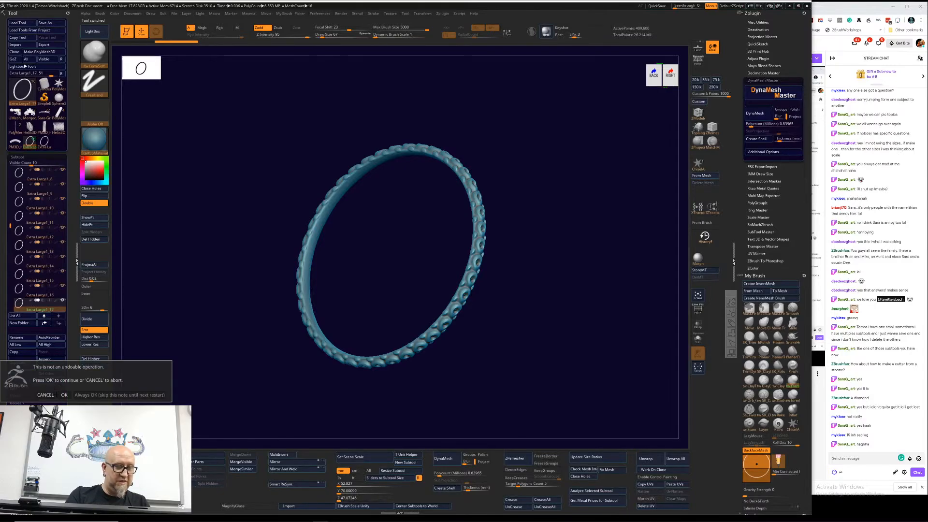
left_click(63, 396)
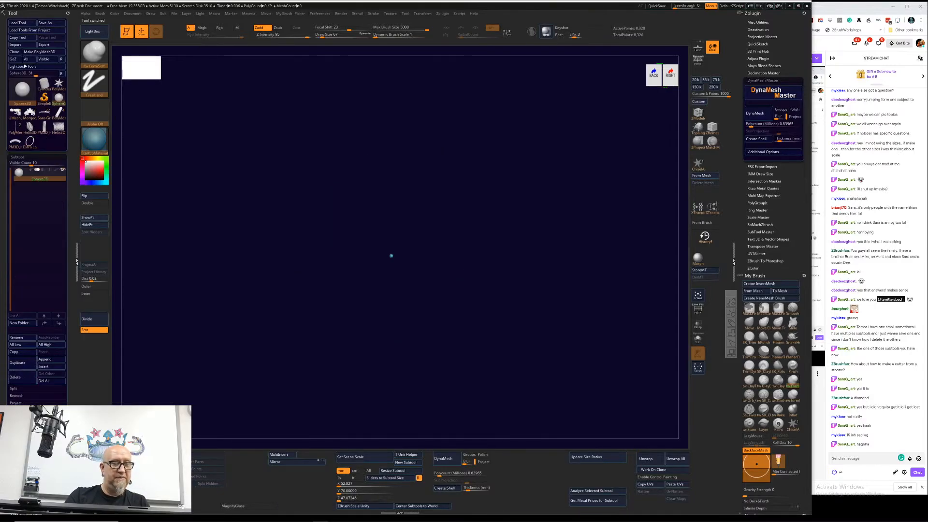
left_click(30, 141)
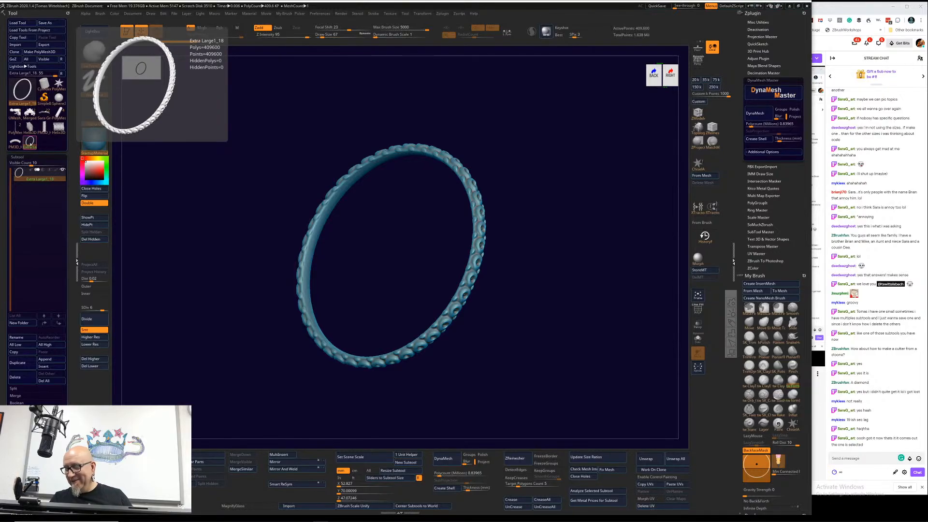
Step: Switch to the Twitch stream page to check the chat for the next question, and return to ZBrush
left_click(823, 461)
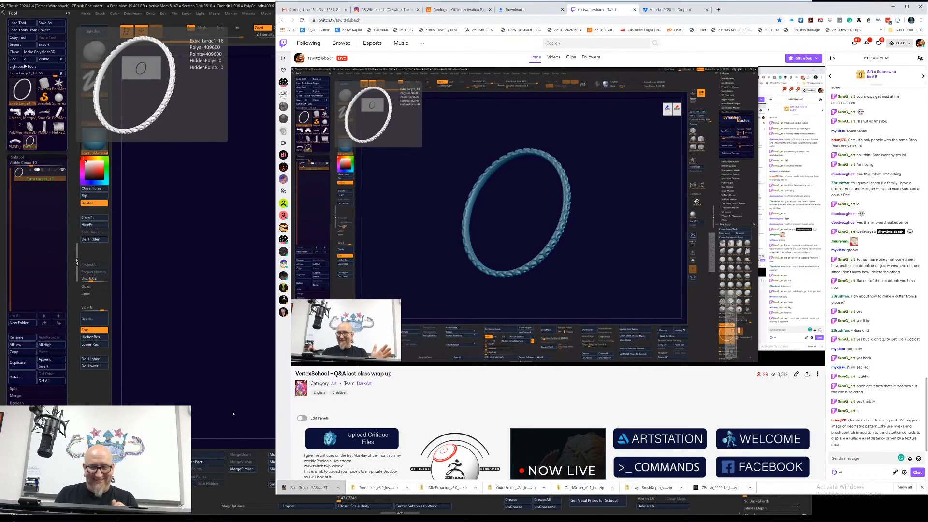
left_click(236, 383)
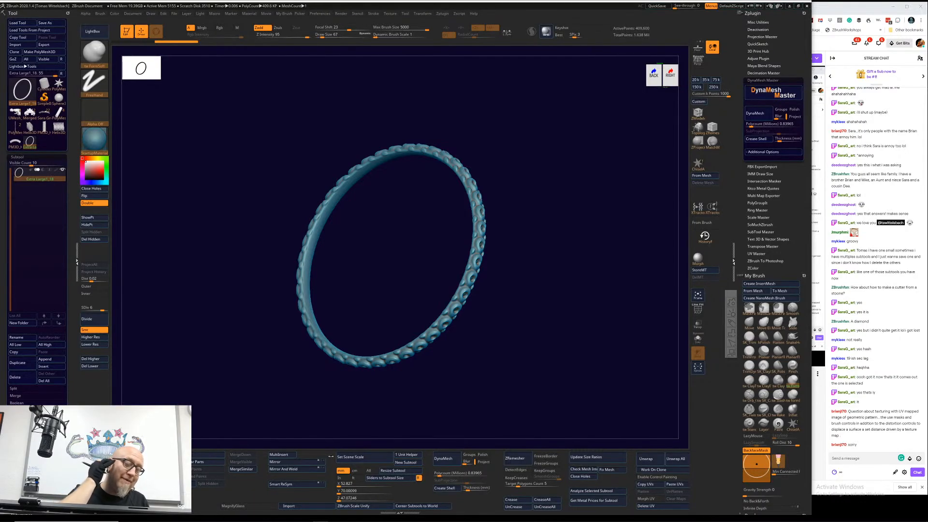
Step: Scale the bangle along its central axis with the transform gizmo to make the band several times wider
left_click_drag(208, 368, 230, 365)
key("w")
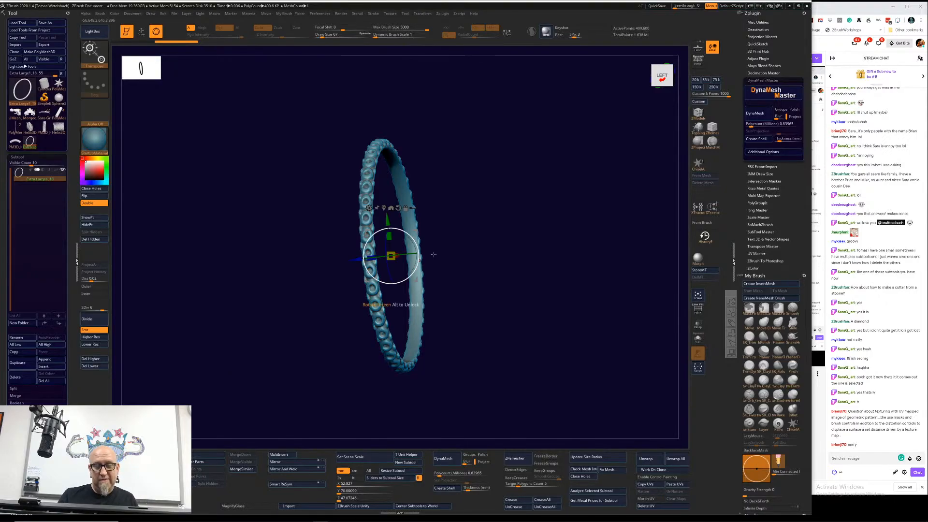
left_click_drag(483, 254, 499, 253, "shift")
left_click_drag(371, 256, 184, 370)
Step: Lower the bangle's subdivision to level 2, and raise it back to level 4
left_click(97, 344)
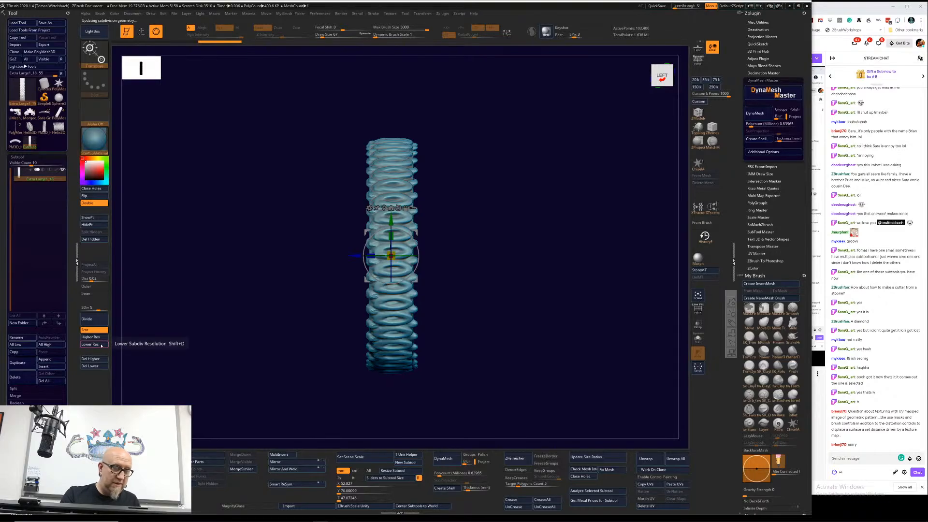
left_click(99, 345)
left_click(101, 346)
left_click(100, 345)
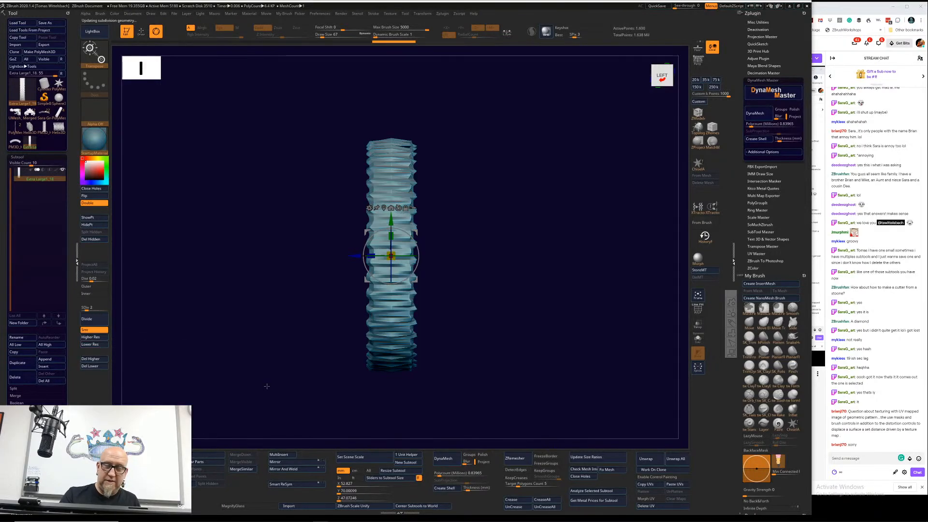
left_click(102, 337)
left_click(102, 338)
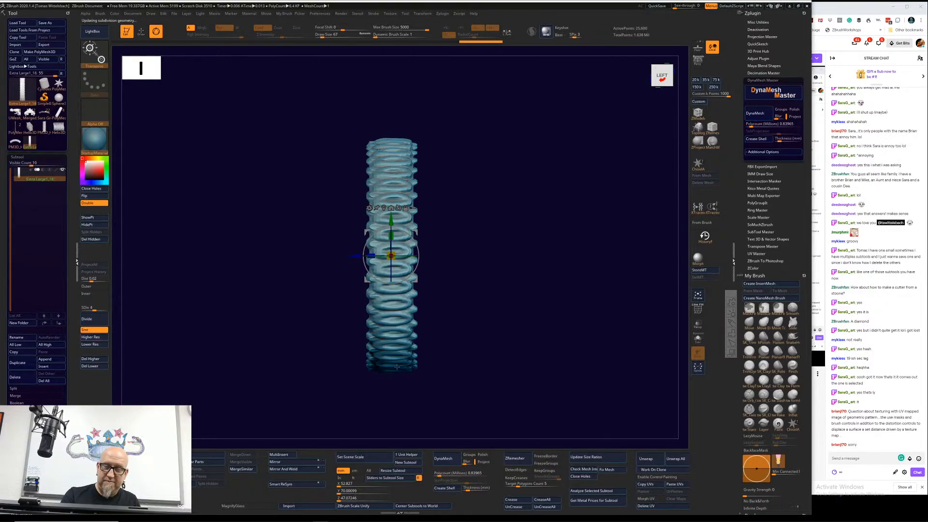
Step: Set up the ClayTubes brush with radial symmetry around the bangle and a draw size of 3237
key("q")
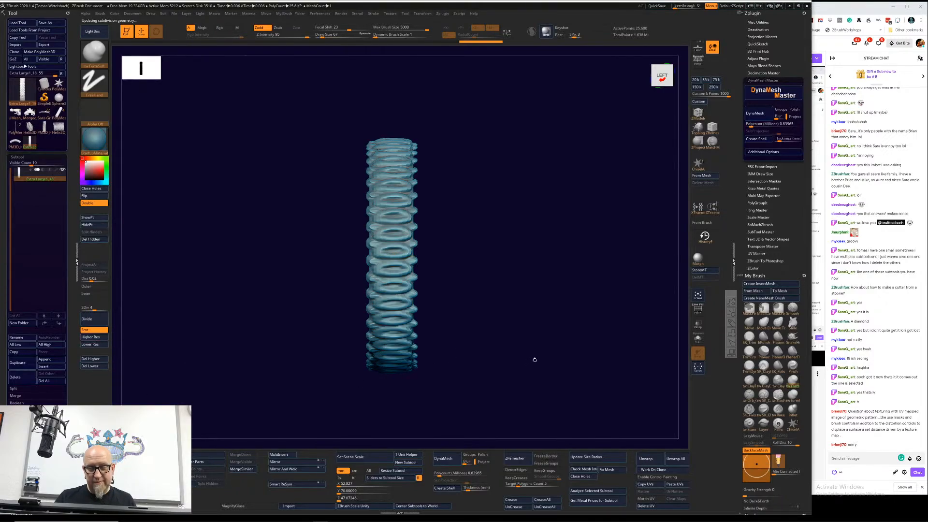
left_click(749, 380)
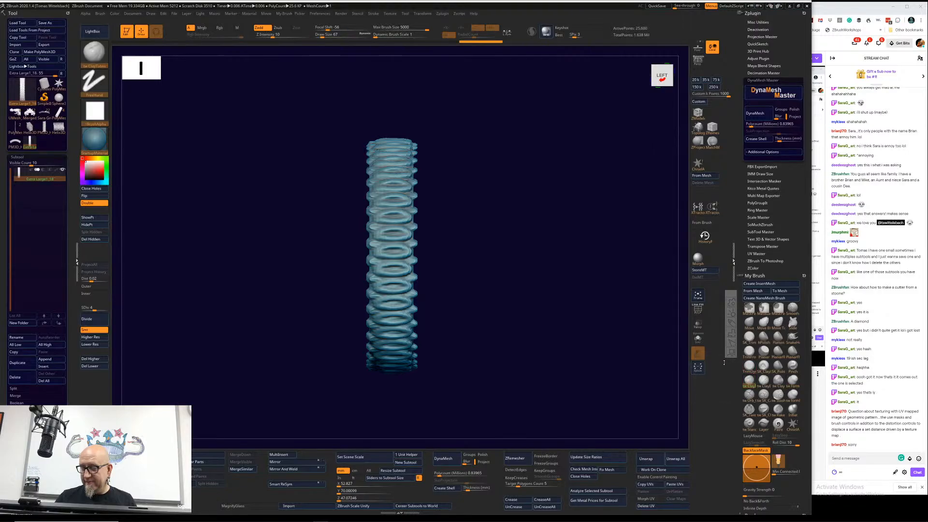
key("x")
key("space")
mouse_move(431, 269)
left_mouse_down()
mouse_move(446, 270)
mouse_move(460, 255)
left_mouse_up()
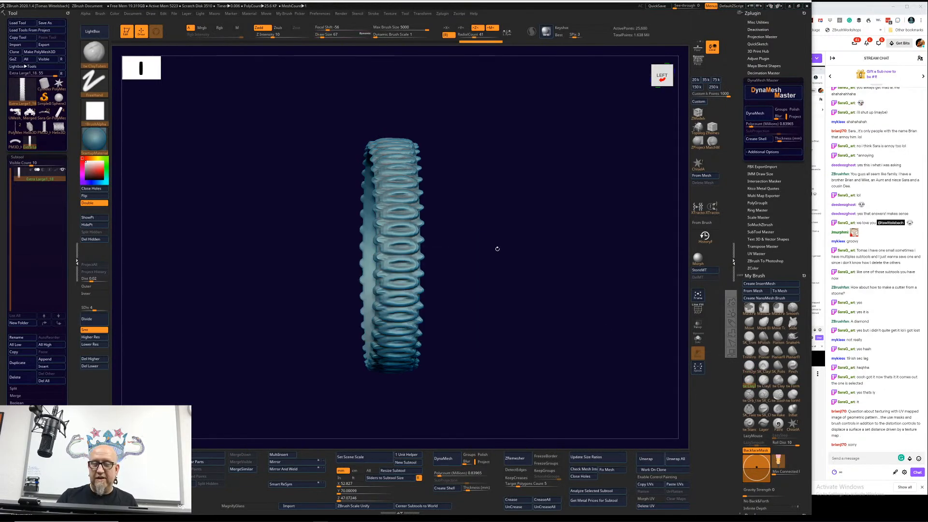
mouse_move(515, 265)
left_mouse_down()
mouse_move(491, 269)
mouse_move(466, 223)
mouse_move(478, 249)
left_mouse_up()
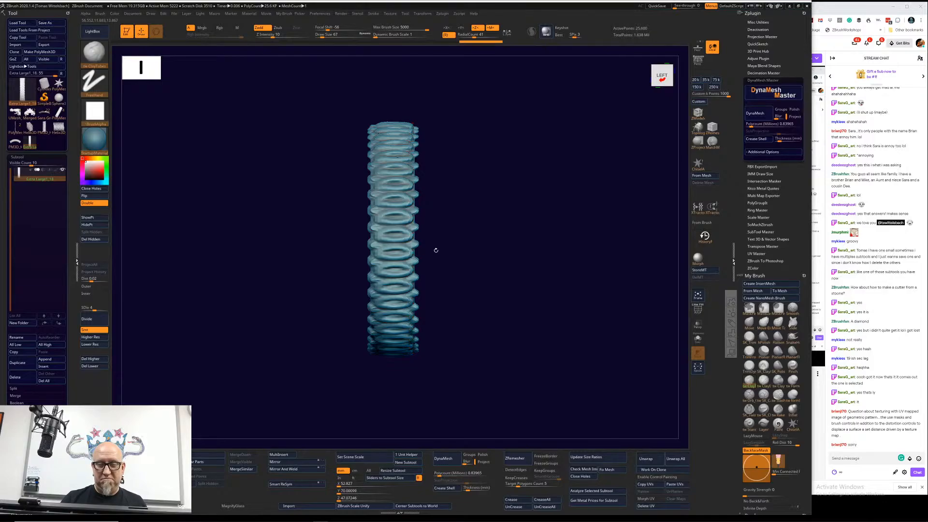
key("space")
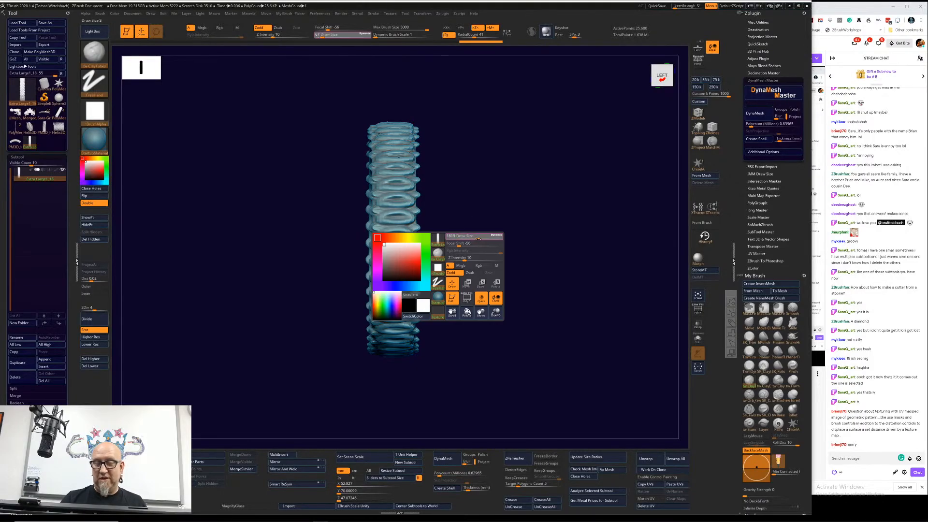
left_click_drag(486, 238, 490, 237)
key("ctrl+z")
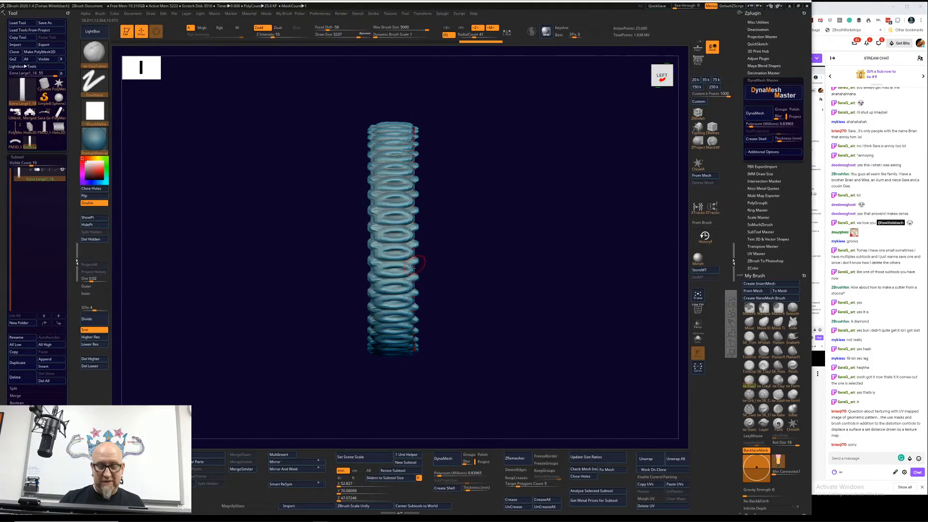
Step: Smooth away the bangle's raised pattern with radially symmetric strokes at each subdivision level from 4 up to 7
mouse_move(401, 216)
left_mouse_down("shift")
mouse_move(412, 213)
mouse_move(409, 220)
mouse_move(399, 207)
mouse_move(376, 224)
mouse_move(375, 242)
mouse_move(376, 208)
mouse_move(394, 169)
mouse_move(407, 231)
left_mouse_up("shift")
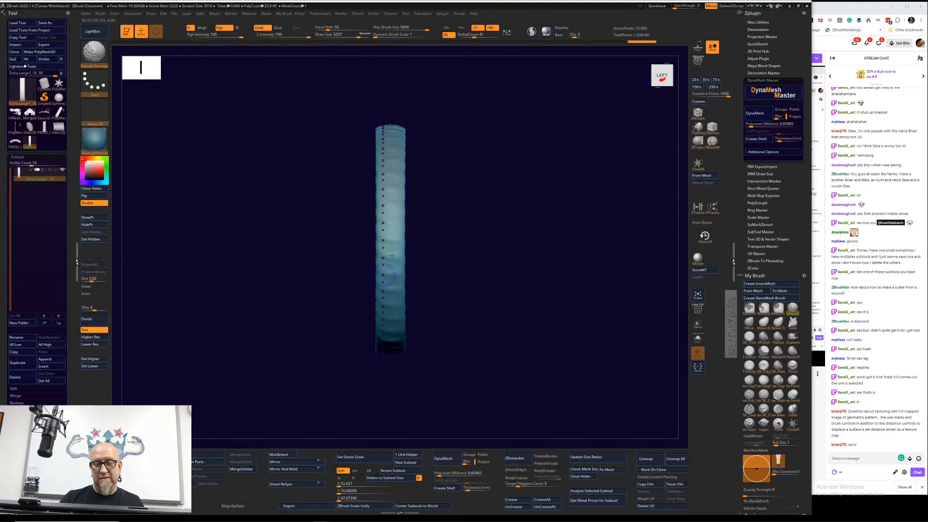
left_click(105, 337)
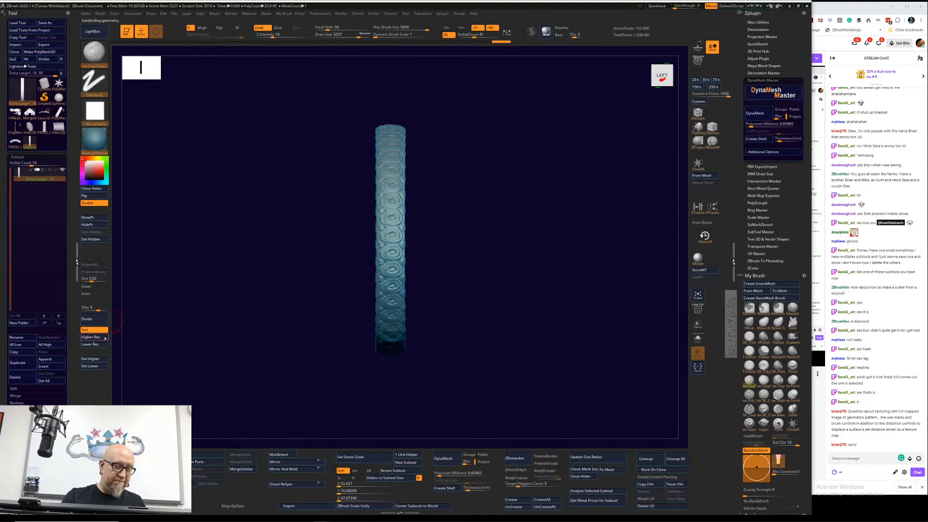
mouse_move(383, 198)
left_mouse_down("shift")
mouse_move(381, 225)
mouse_move(400, 247)
mouse_move(397, 203)
left_mouse_up("shift")
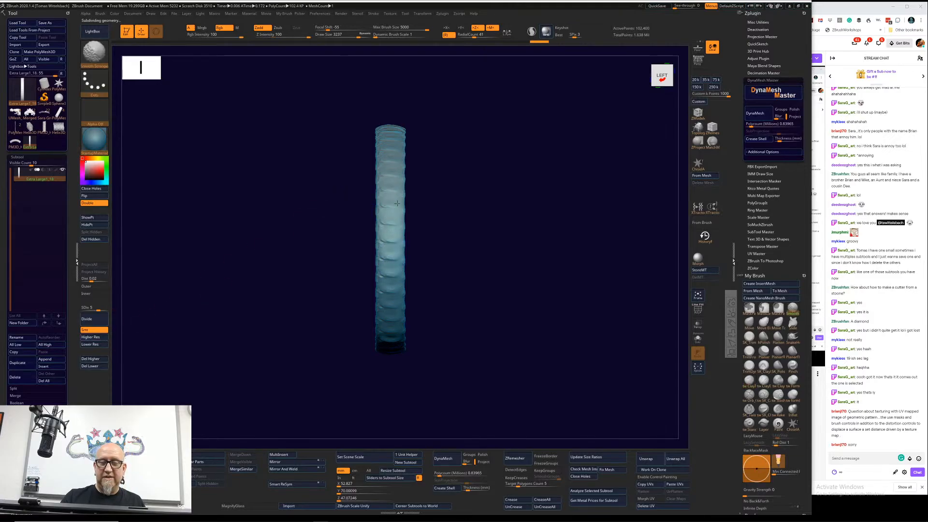
left_click(92, 338)
mouse_move(387, 193)
left_mouse_down("shift")
mouse_move(383, 219)
mouse_move(382, 202)
left_mouse_up("shift")
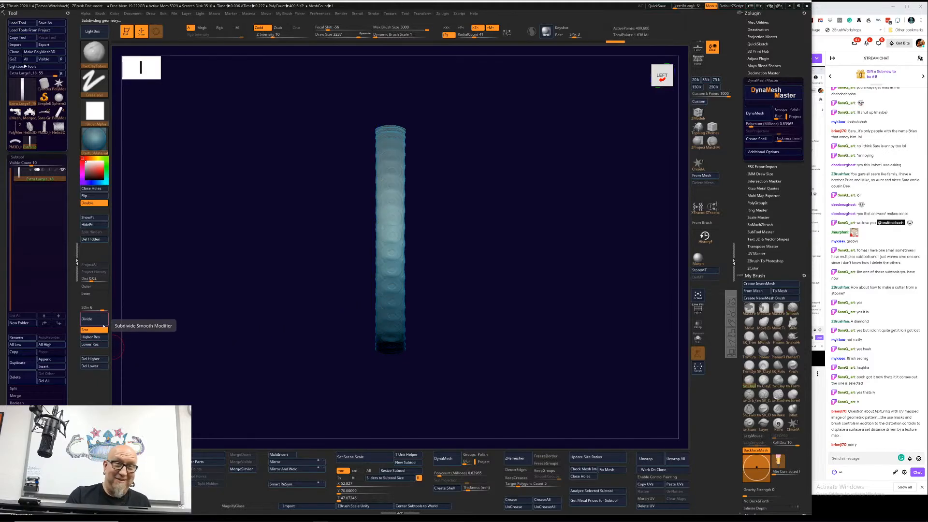
left_click(92, 337)
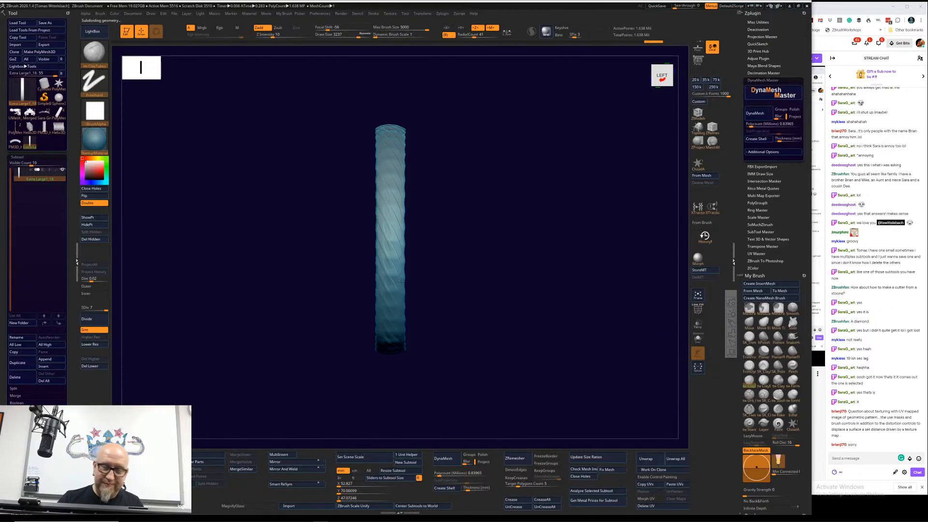
left_click_drag(401, 282, 389, 264)
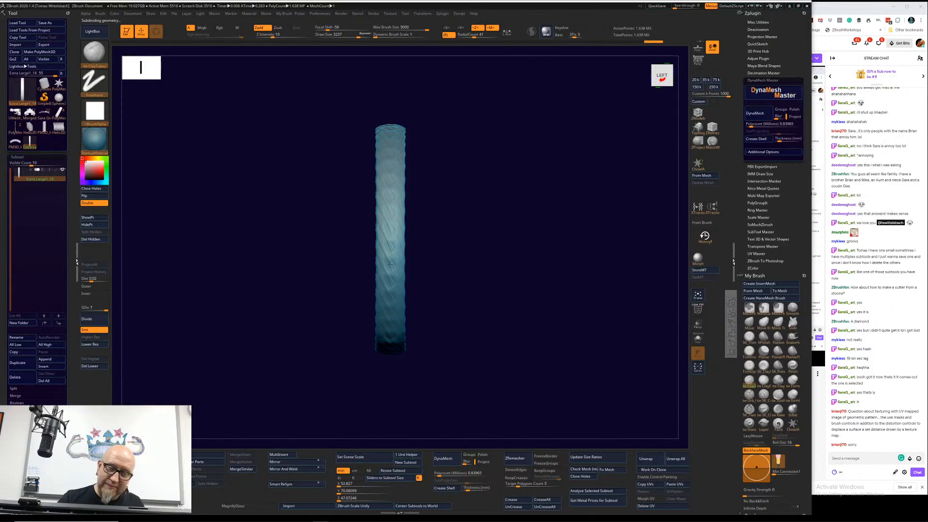
Step: Build up the band's outer surface at subdivision level 7 with radially symmetric ClayTubes strokes
key("ctrl+z")
key("ctrl+z")
key("ctrl+z")
key("ctrl+z")
key("ctrl+z")
key("ctrl+z")
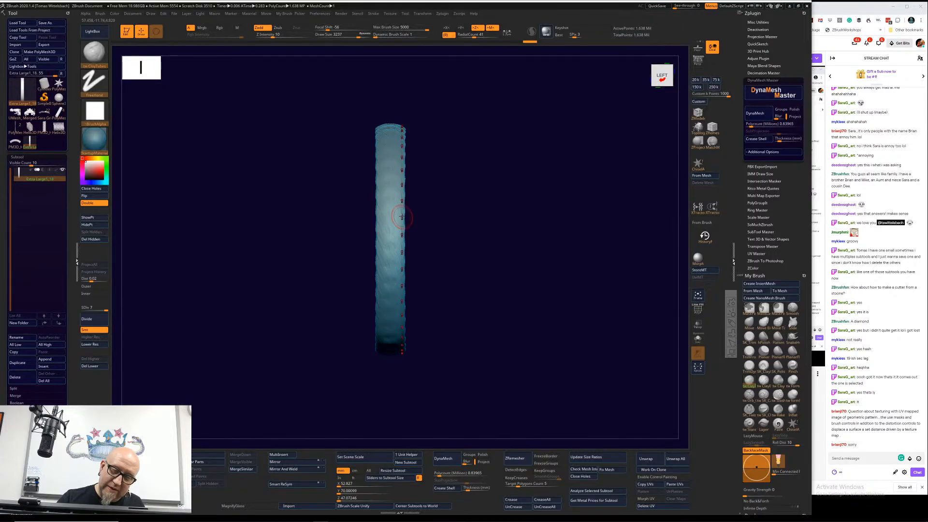
key("ctrl+shift+z")
key("ctrl+shift+z")
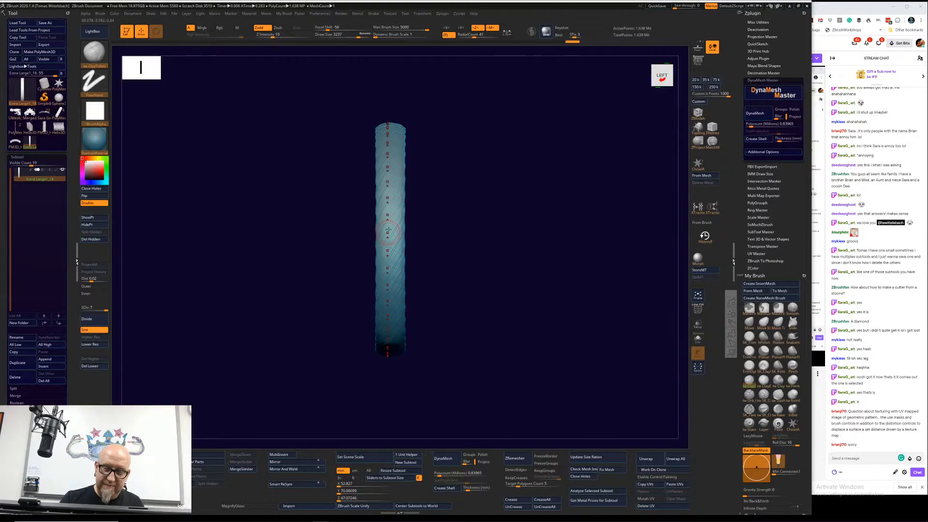
key("ctrl+shift+z")
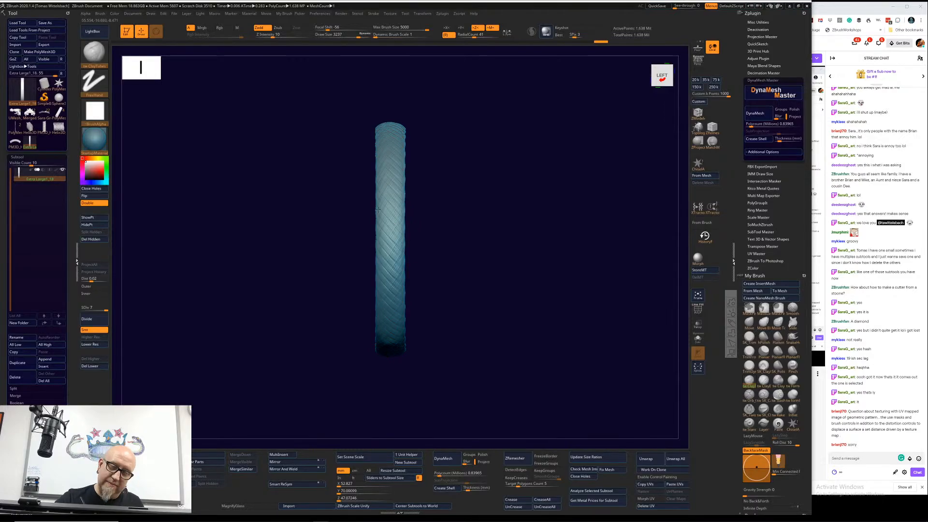
key("ctrl+shift+z")
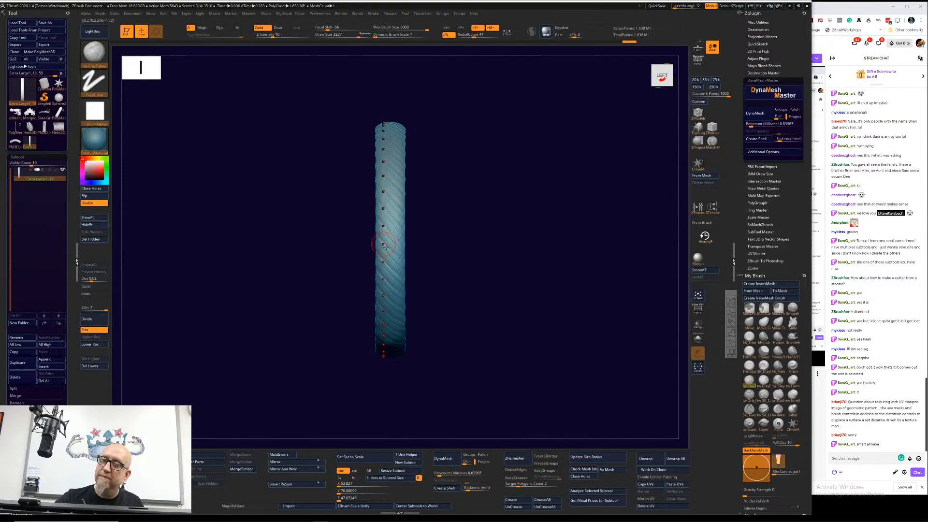
key("ctrl+shift+z")
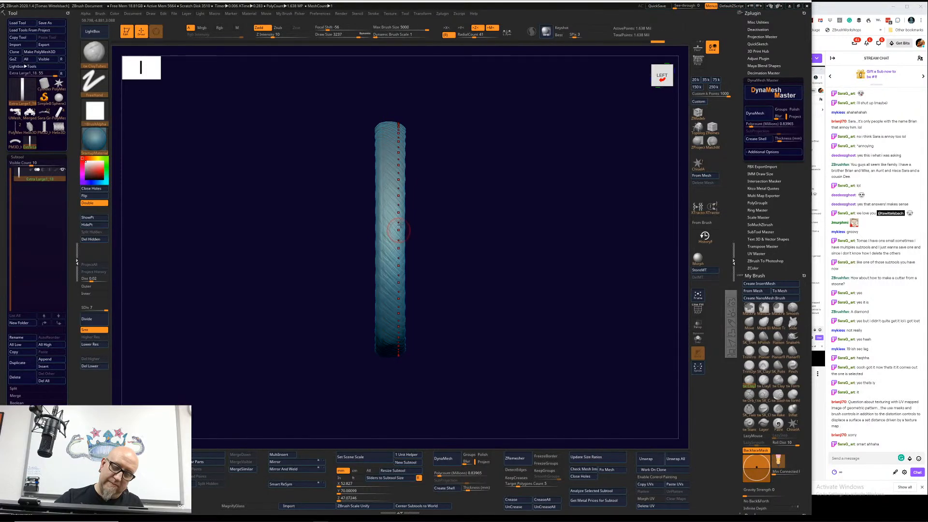
mouse_move(400, 224)
left_mouse_down()
mouse_move(388, 262)
mouse_move(402, 235)
mouse_move(377, 250)
mouse_move(385, 257)
left_mouse_up()
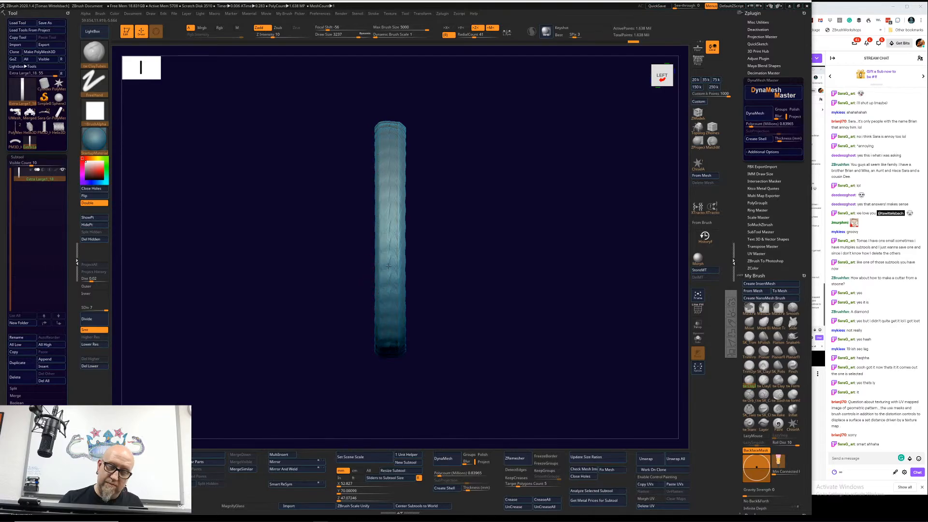
Step: Smooth the built-up band at lower subdivision levels, and step back up to level 7
left_click(89, 344)
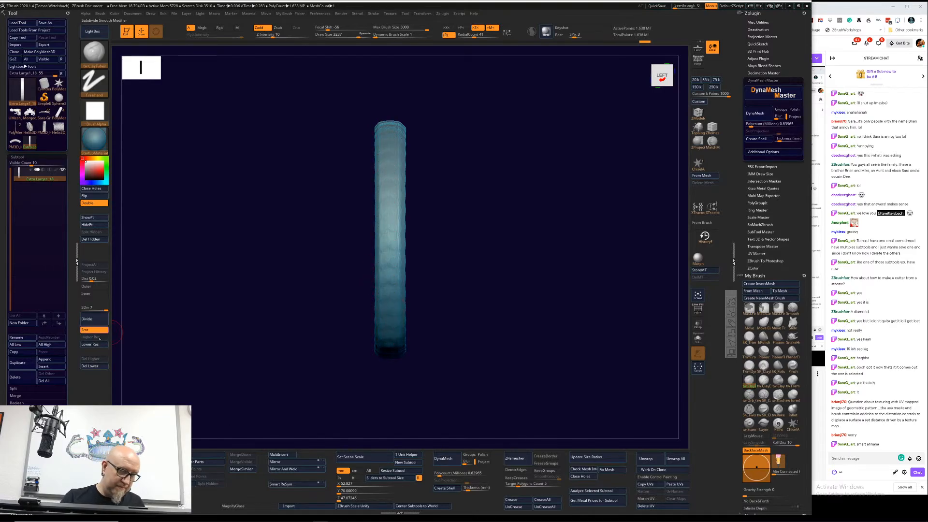
left_click(90, 344)
key("shift")
mouse_move(388, 225)
left_mouse_down("shift")
mouse_move(385, 251)
mouse_move(396, 186)
mouse_move(387, 242)
left_mouse_up("shift")
key("d")
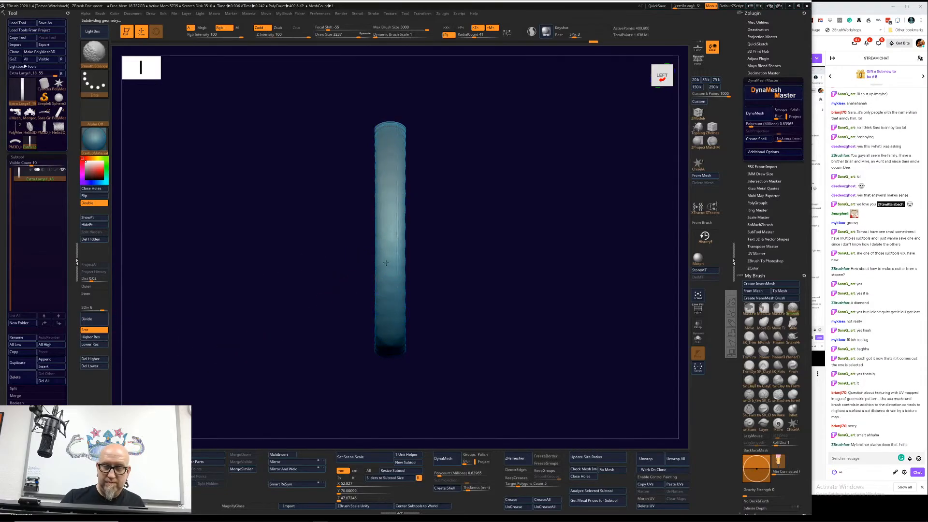
left_click_drag(418, 140, 413, 144, "shift")
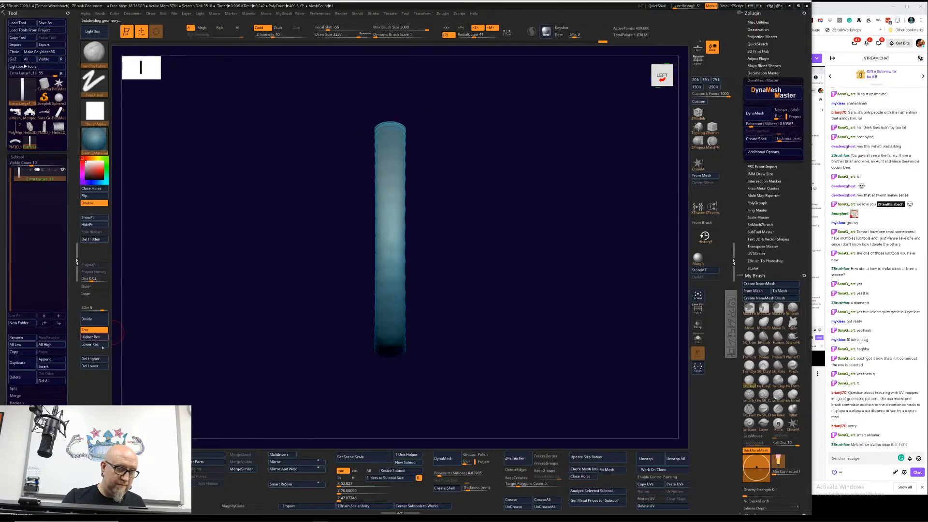
left_click(101, 338)
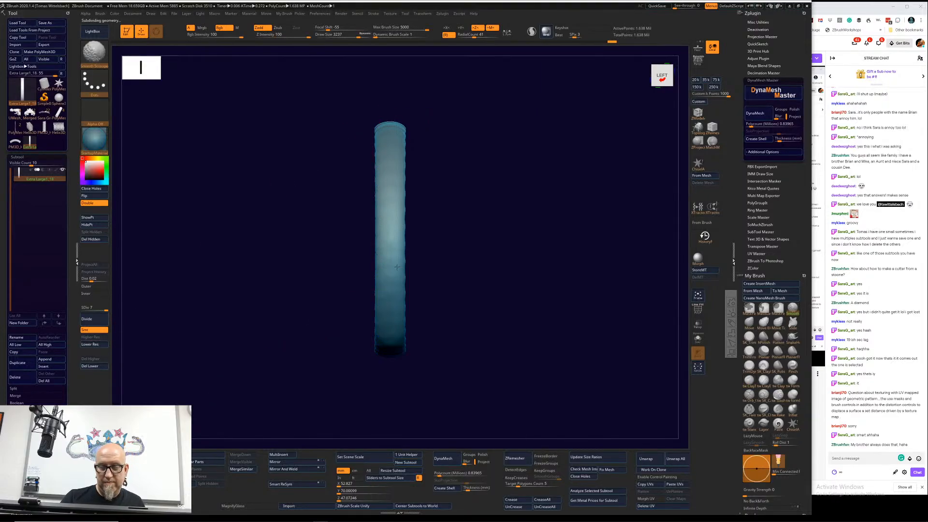
Step: Inspect the smoothed band up close and apply the SkinShade4 material to it
mouse_move(496, 244)
left_mouse_down("alt")
mouse_move(487, 215)
mouse_move(516, 242)
mouse_move(506, 382)
left_mouse_up("alt")
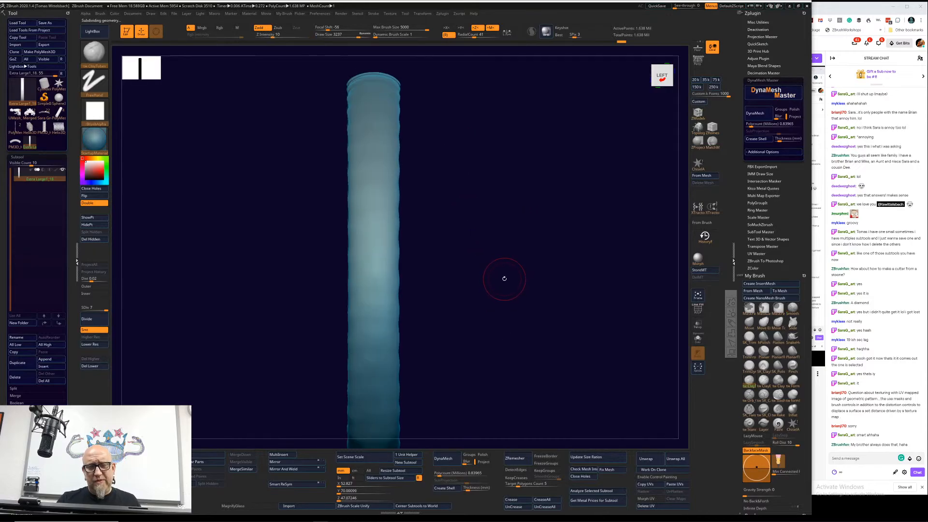
left_click_drag(503, 272, 532, 252)
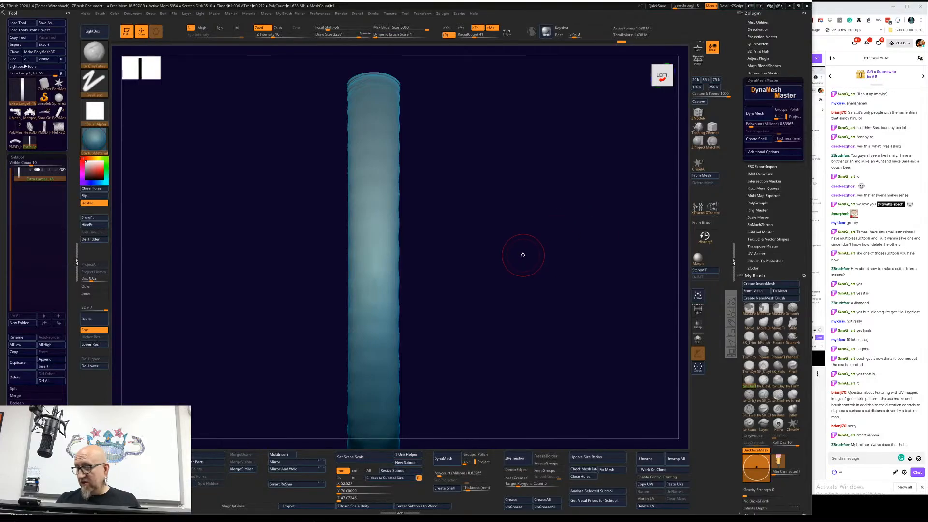
mouse_move(517, 264)
left_mouse_down()
mouse_move(499, 303)
mouse_move(522, 259)
left_mouse_up()
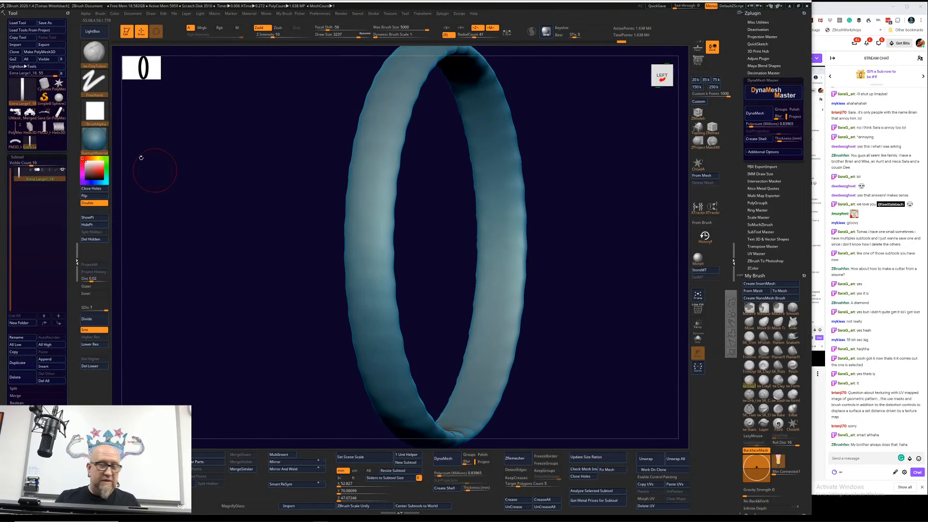
left_click(100, 144)
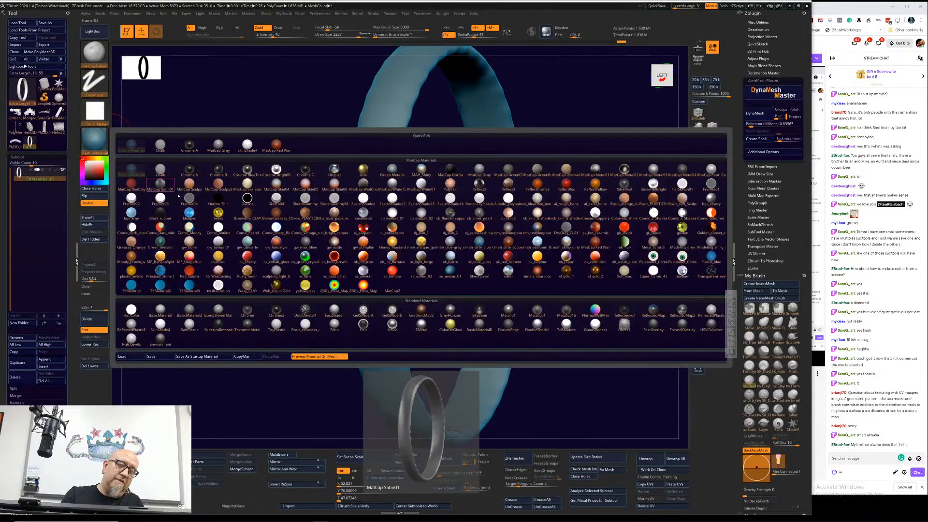
left_click(253, 148)
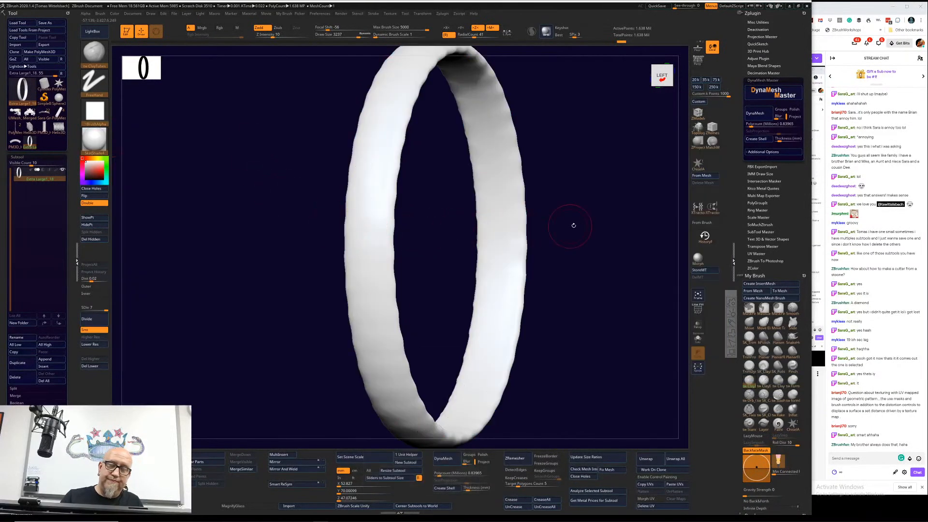
Step: Prepare the Paint brush with a draw size of 833 and a higher radial symmetry count
key("space")
left_click_drag(579, 228, 558, 227)
key("ctrl+z")
key("ctrl+z")
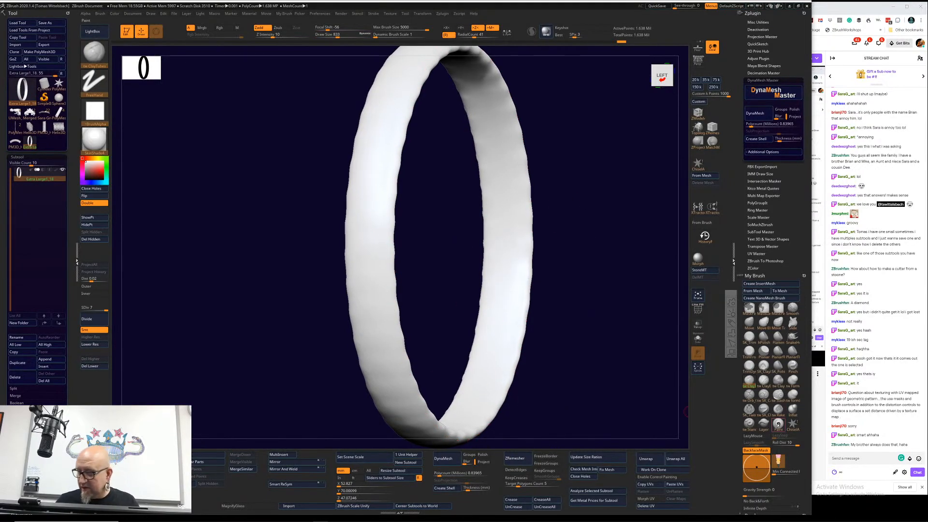
left_click(779, 423)
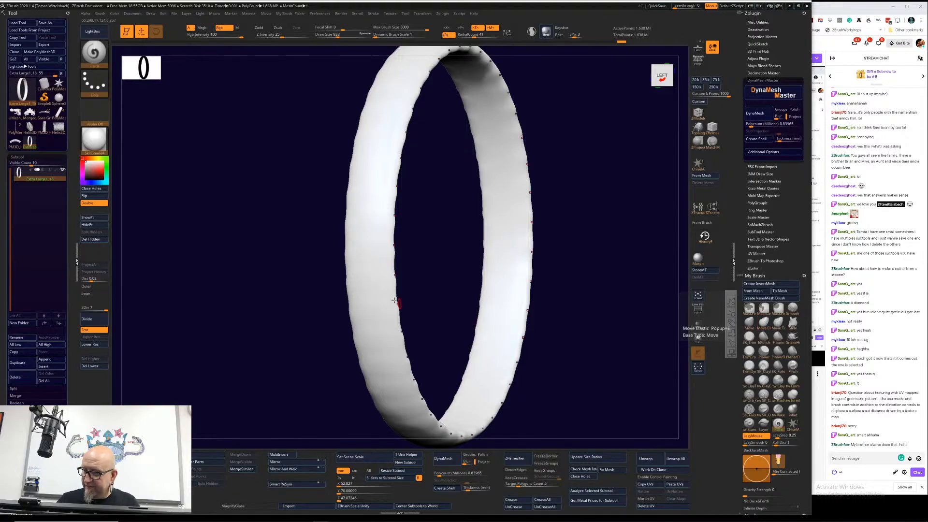
left_click_drag(397, 273, 318, 238)
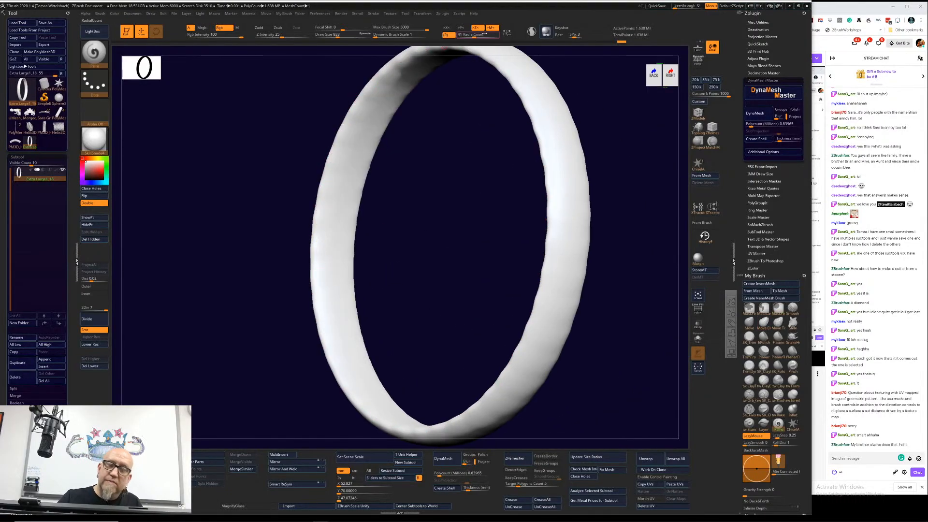
left_click_drag(485, 34, 499, 34)
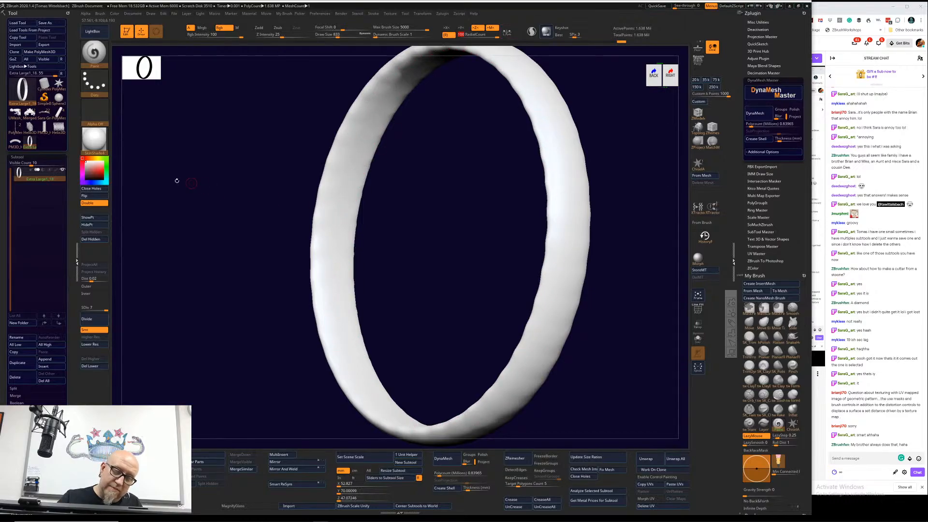
Step: Fill the whole band with white and pick black as the paint colour
left_click(84, 181)
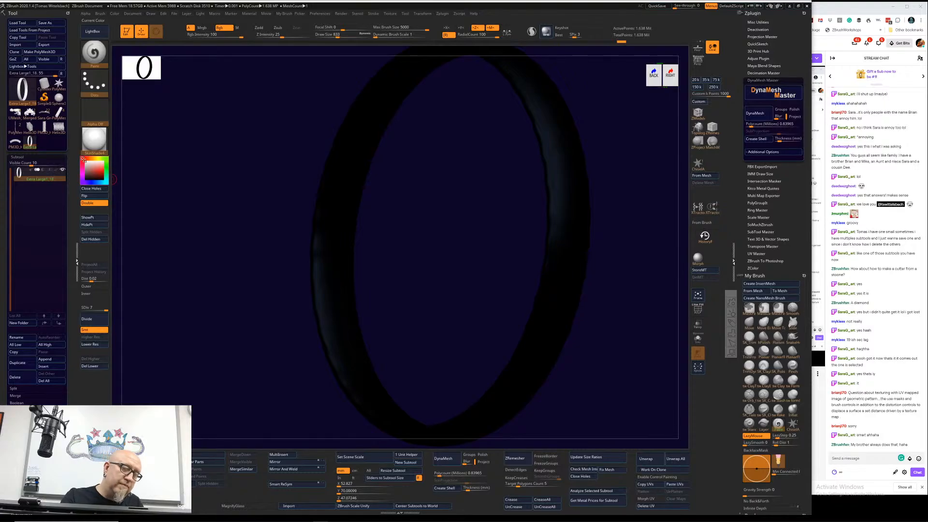
left_click(83, 159)
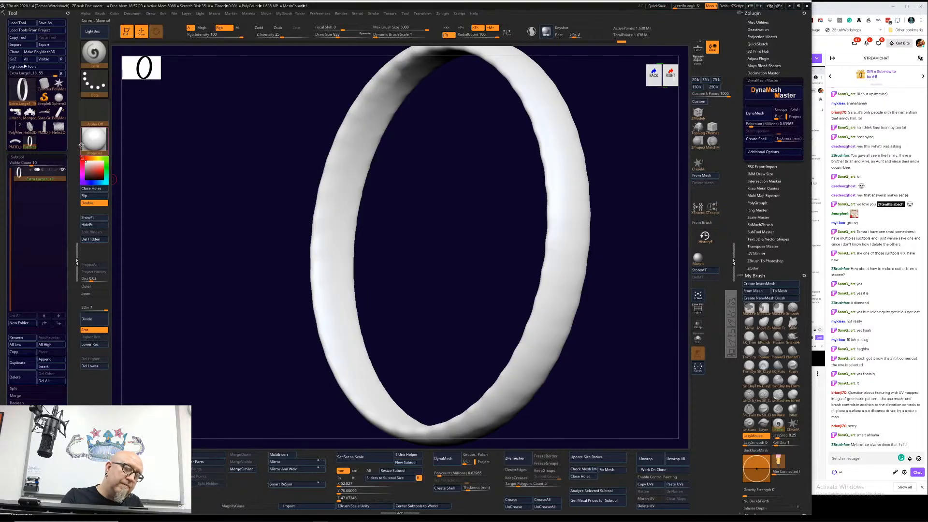
left_click(174, 14)
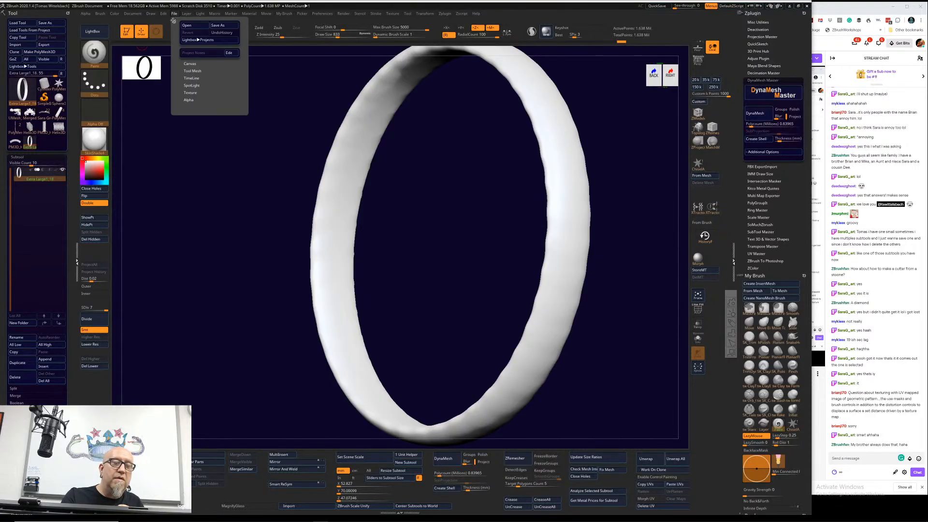
left_click(115, 14)
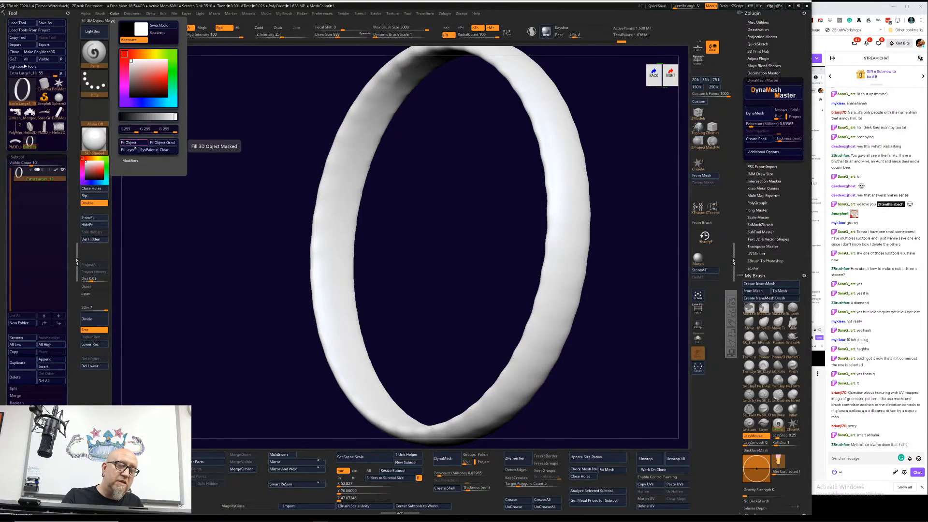
left_click(86, 180)
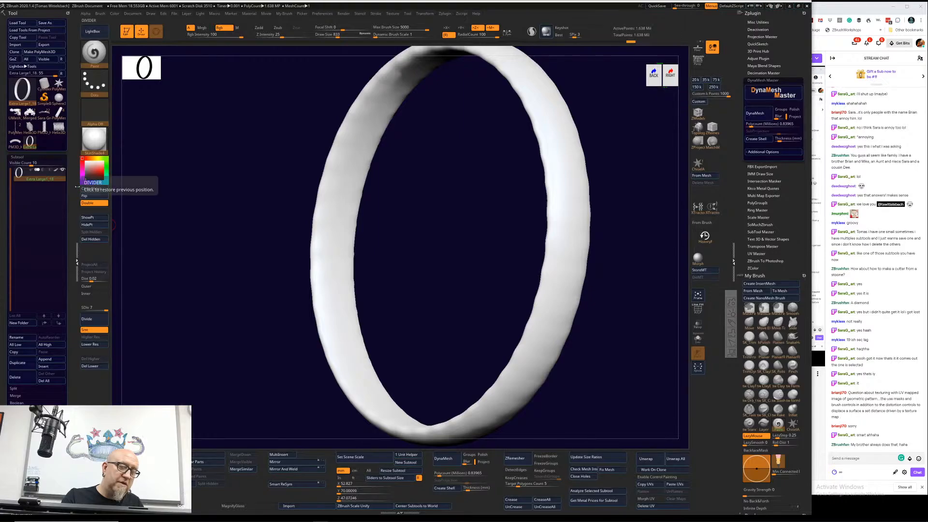
Step: Paint a black line around the band's edge with radial symmetry, and a single black line across its width without it
left_click_drag(314, 253, 316, 292)
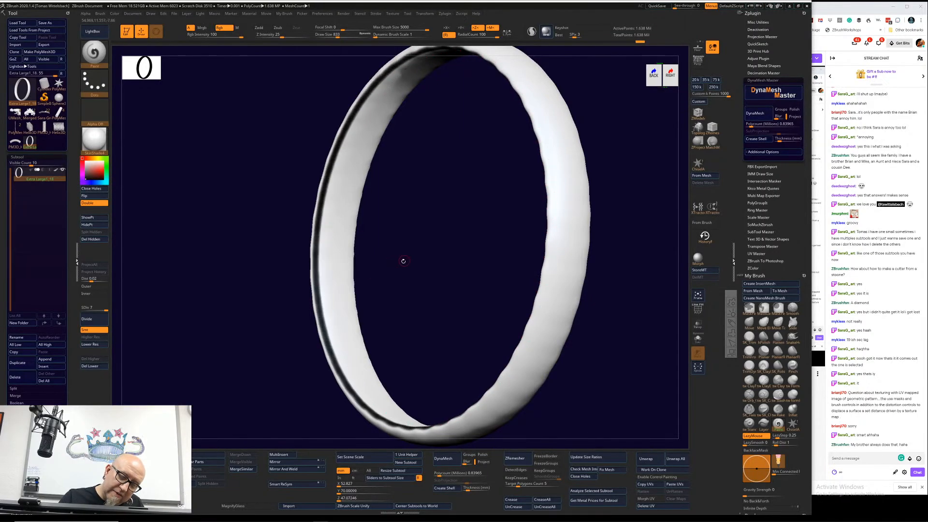
mouse_move(402, 261)
left_mouse_down()
mouse_move(358, 265)
mouse_move(356, 277)
mouse_move(376, 312)
mouse_move(433, 347)
left_mouse_up()
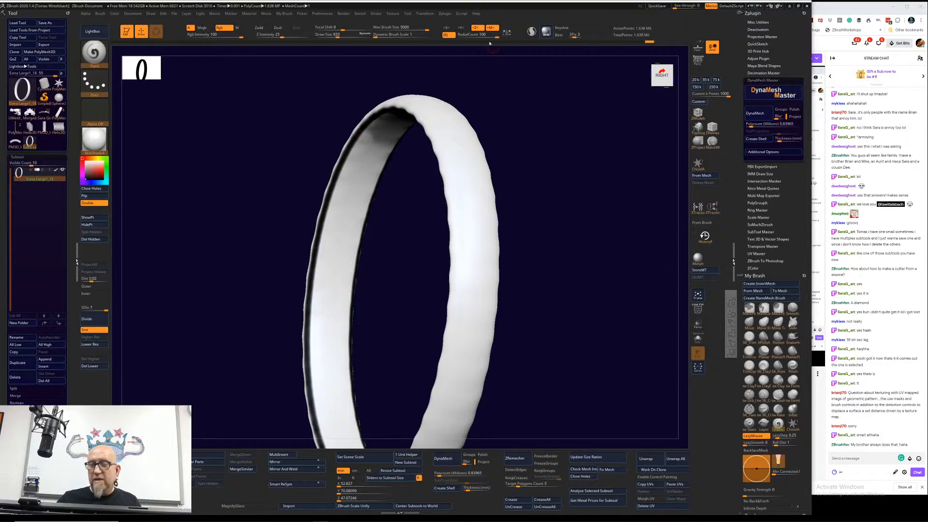
left_click(445, 35)
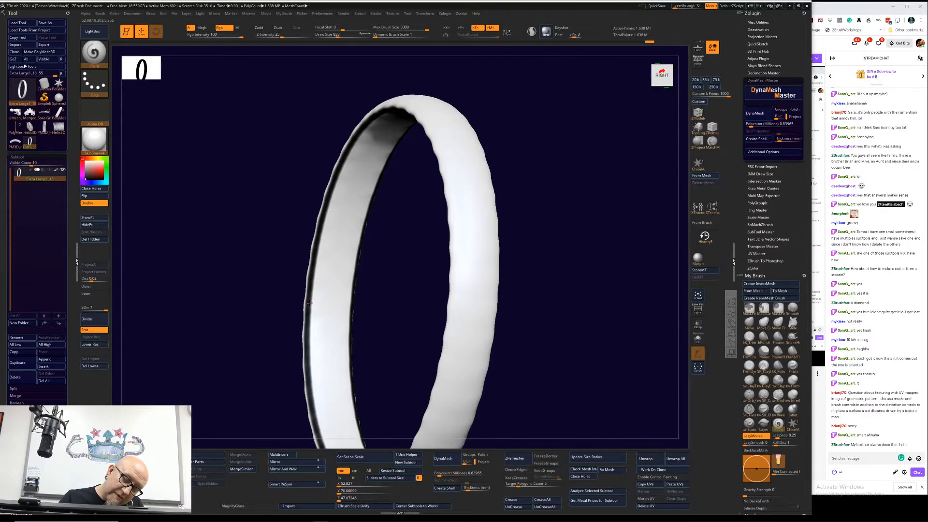
left_click_drag(309, 303, 352, 306)
left_click_drag(566, 211, 546, 207)
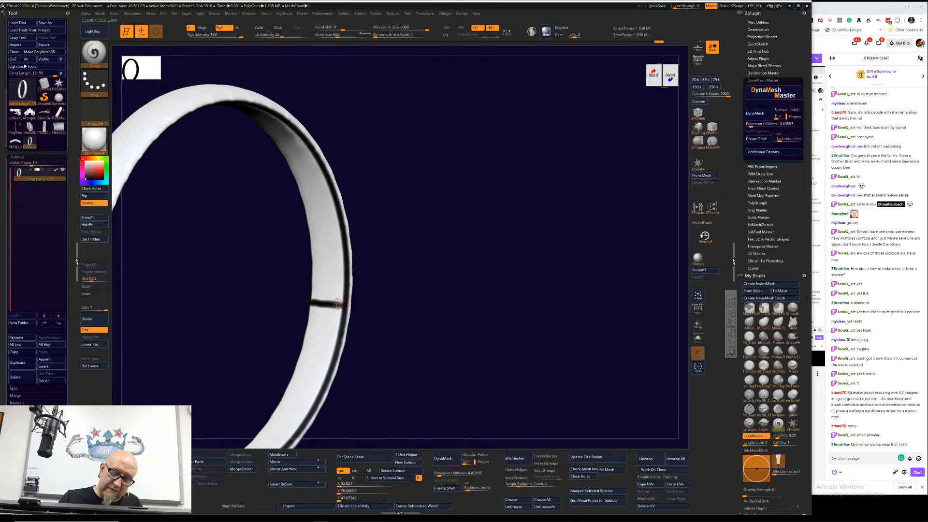
mouse_move(466, 259)
left_mouse_down()
mouse_move(381, 275)
mouse_move(371, 301)
left_mouse_up()
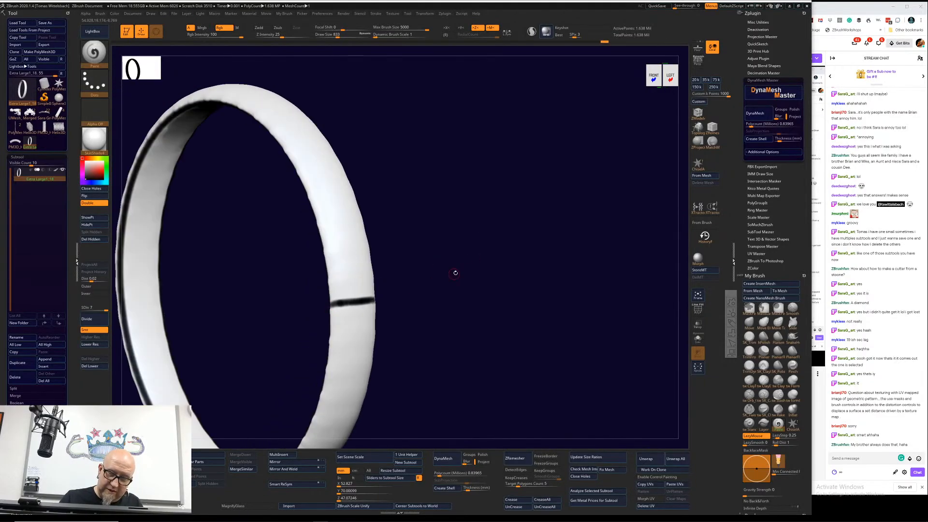
mouse_move(456, 269)
left_mouse_down()
mouse_move(367, 290)
mouse_move(356, 314)
mouse_move(300, 313)
left_mouse_up()
left_click_drag(354, 301, 340, 308)
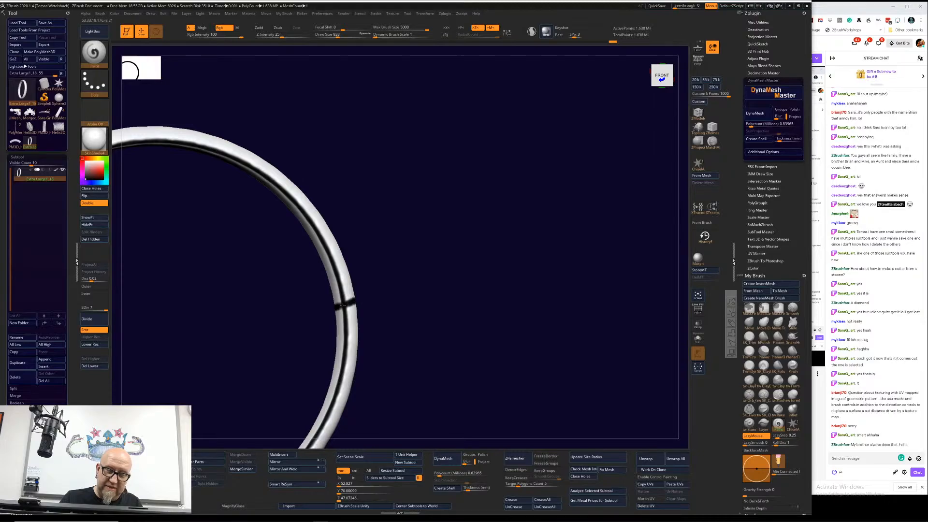
mouse_move(509, 292)
left_mouse_down()
mouse_move(503, 312)
mouse_move(494, 309)
left_mouse_up()
mouse_move(494, 347)
left_mouse_down("alt")
mouse_move(501, 334)
mouse_move(481, 367)
mouse_move(478, 359)
left_mouse_up("alt")
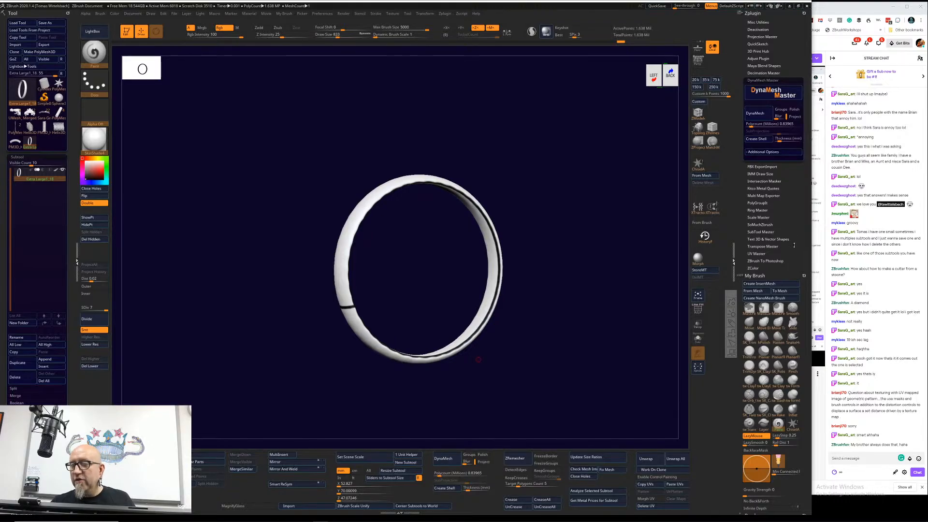
Step: Make a working clone of the band with UV Master
left_click(762, 80)
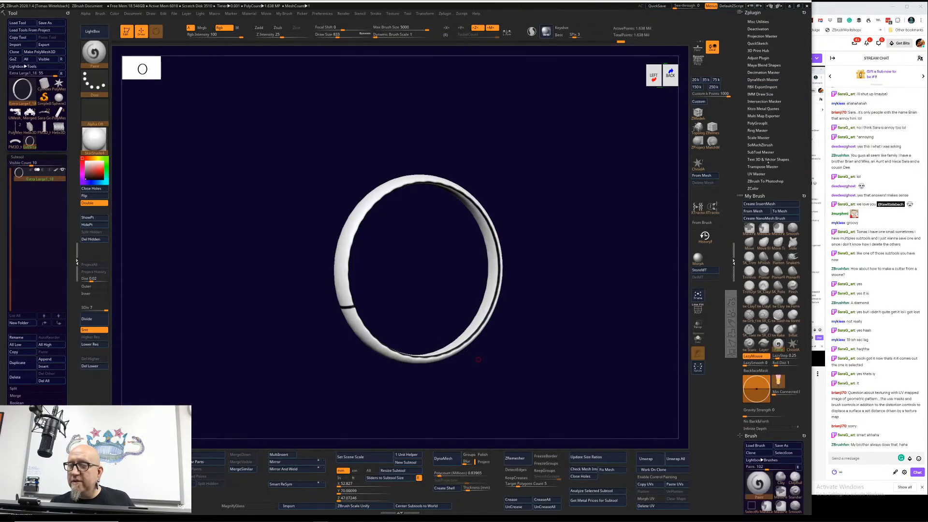
left_click(757, 173)
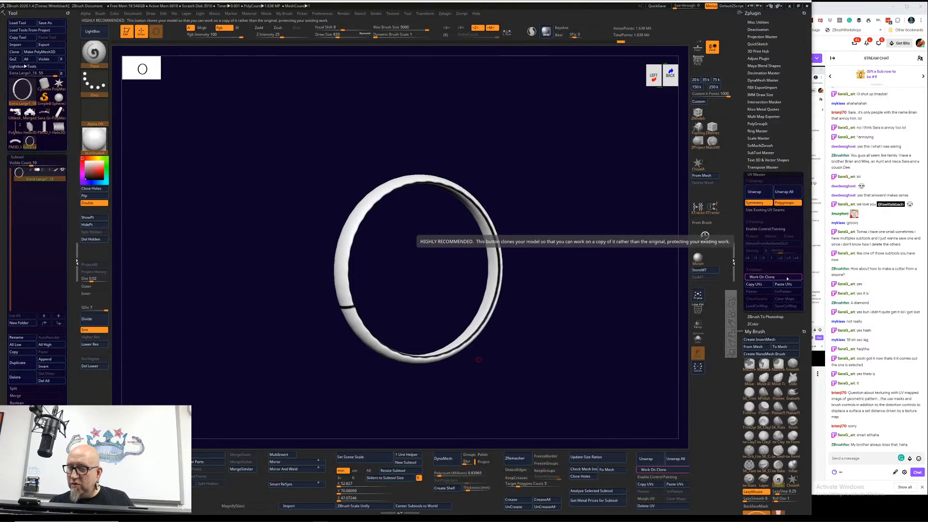
left_click(787, 277)
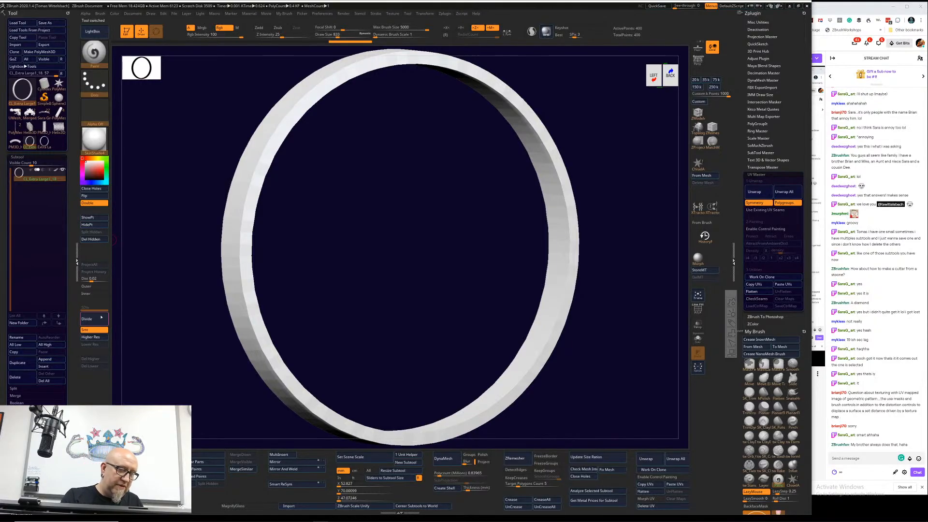
Step: Subdivide the cloned band up to subdivision level 7
left_click(102, 319)
left_click(102, 319)
left_click(103, 319)
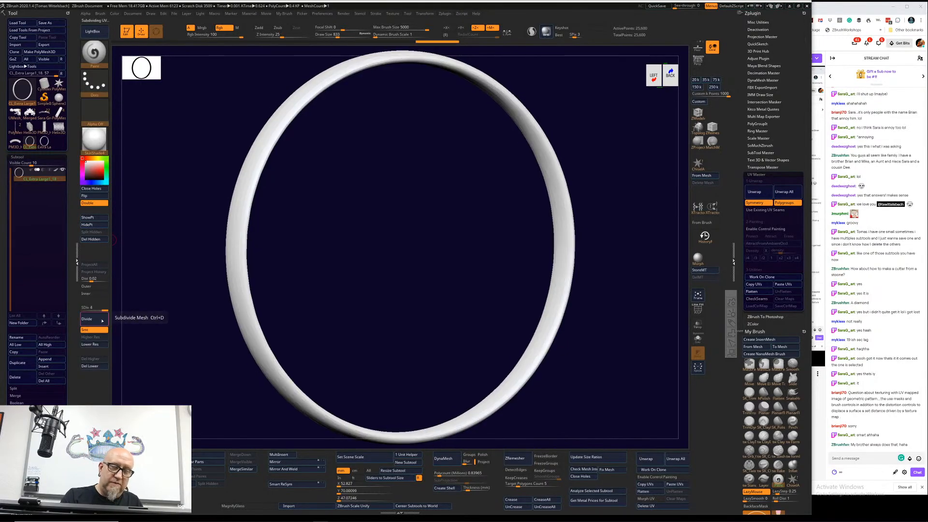
left_click(103, 319)
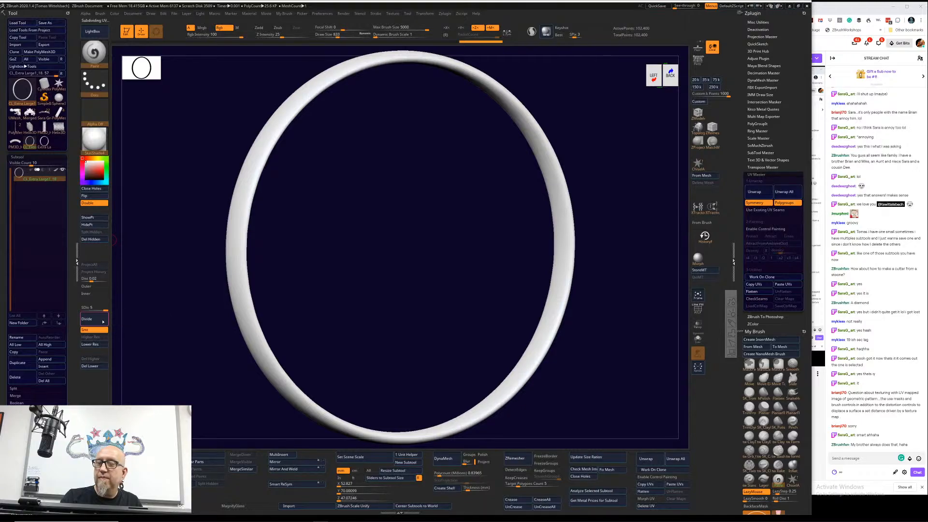
left_click(104, 319)
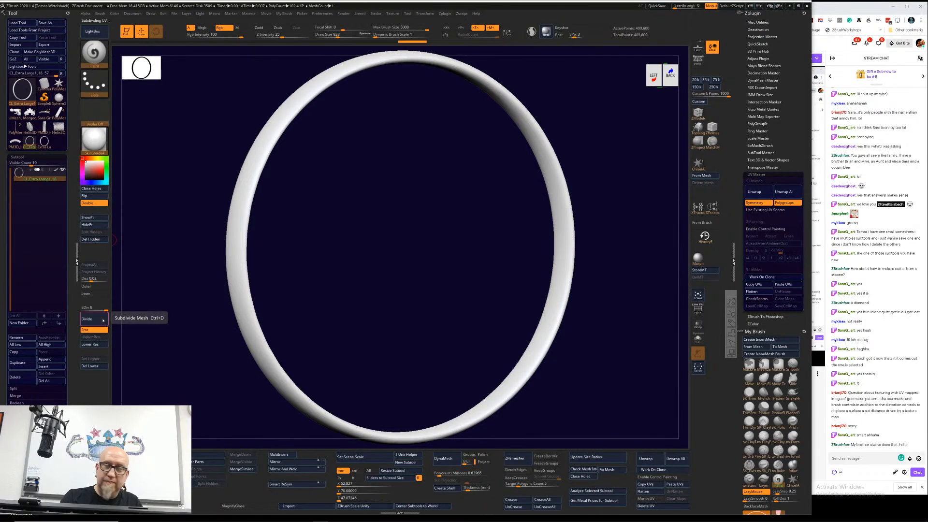
left_click(103, 320)
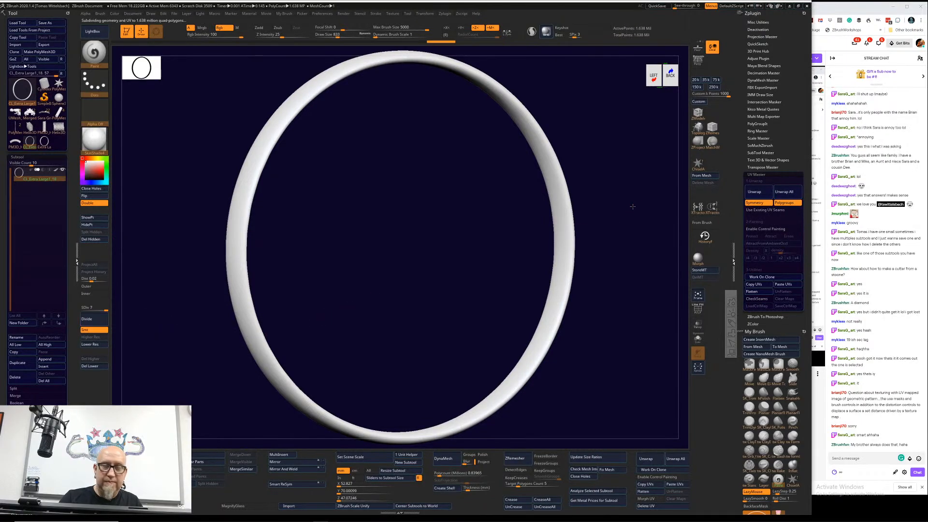
Step: Delete the clone's lower subdivision levels and enable UV Master's control painting
left_click_drag(631, 205, 611, 204)
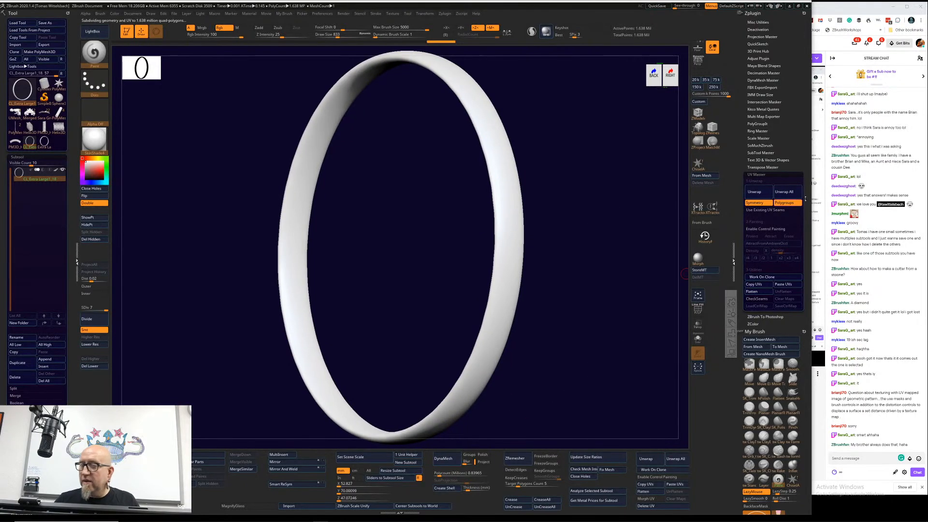
left_click(787, 228)
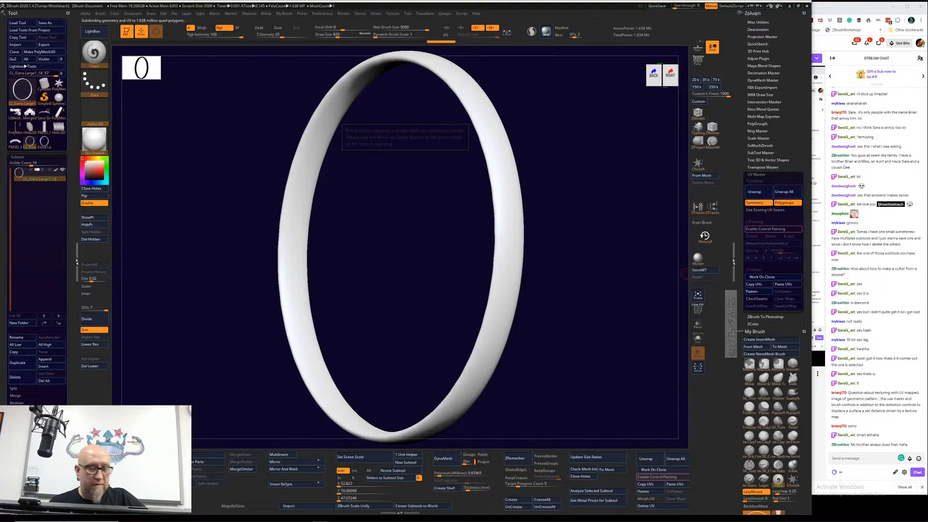
left_click(90, 365)
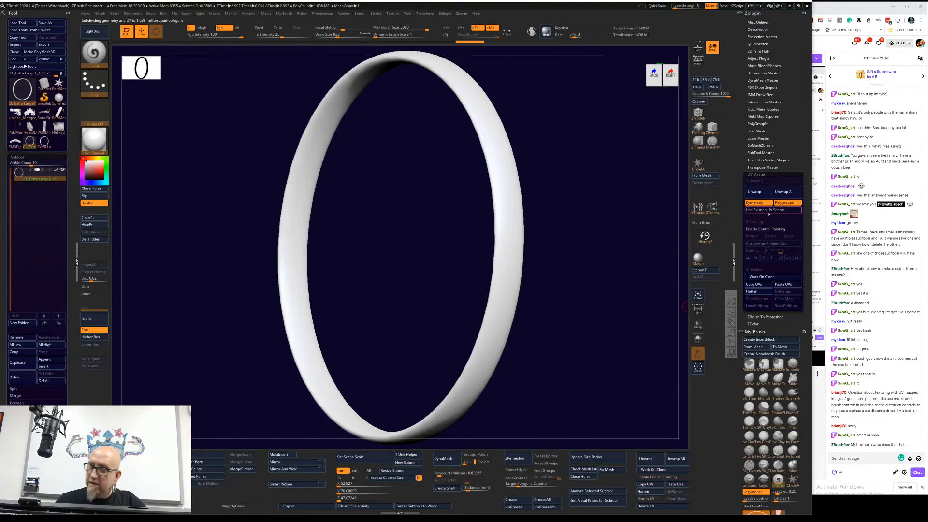
left_click(773, 228)
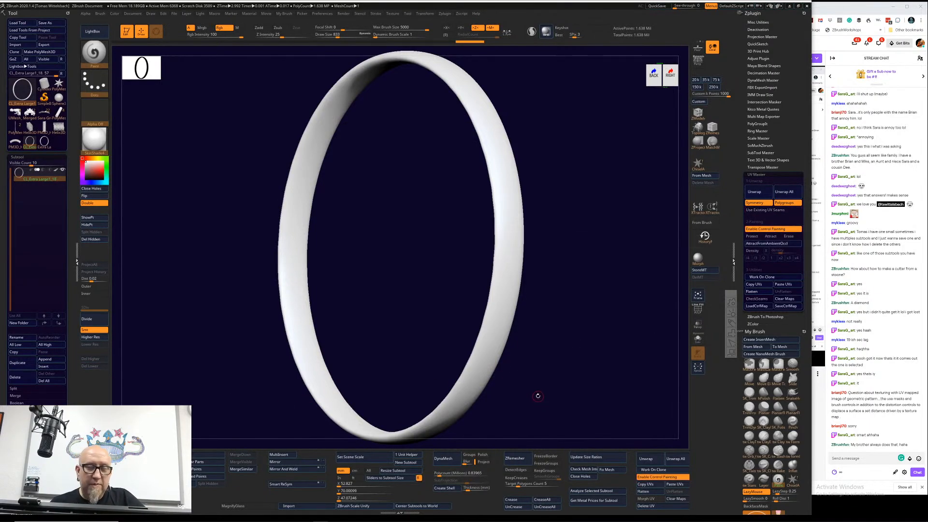
Step: Turn radial symmetry back on, undo the dotted test stroke, and set the brush's focal shift to -100
left_click_drag(562, 170, 542, 187)
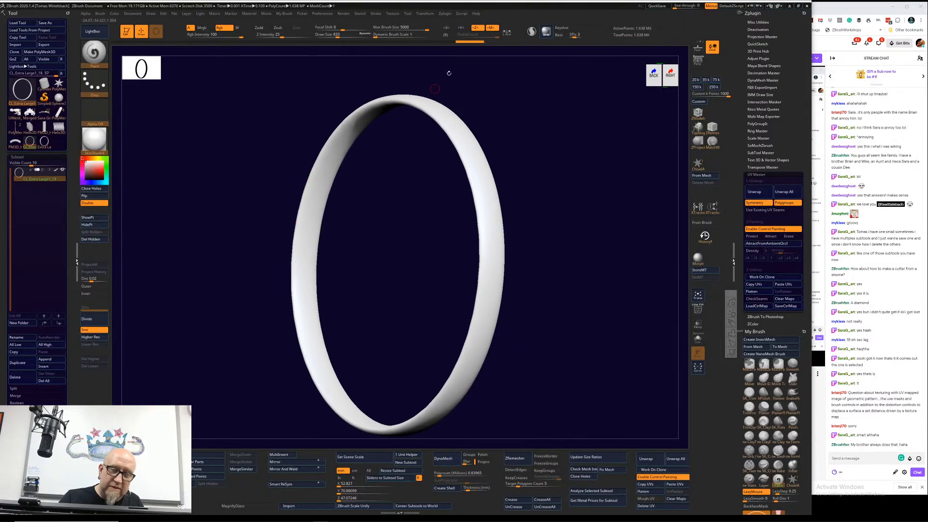
left_click(445, 35)
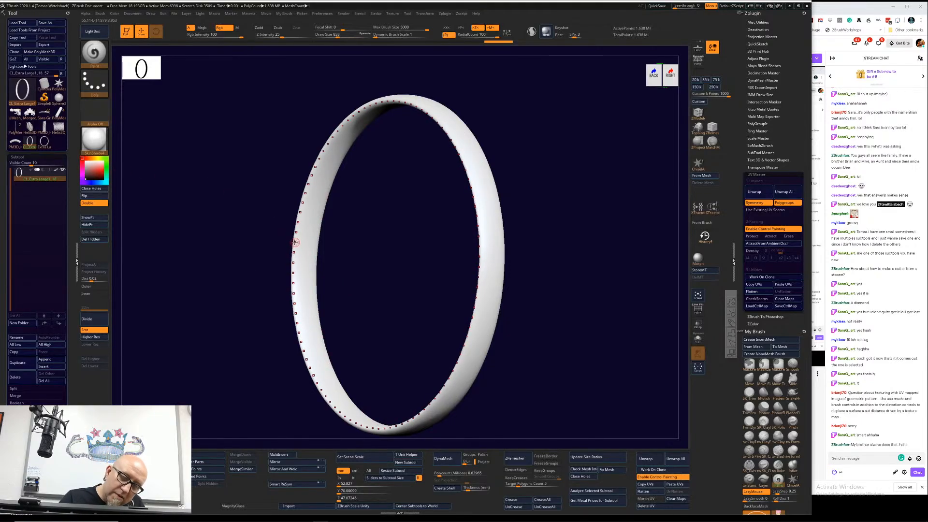
mouse_move(295, 245)
left_mouse_down()
mouse_move(294, 261)
mouse_move(295, 241)
mouse_move(295, 249)
left_mouse_up()
key("ctrl+z")
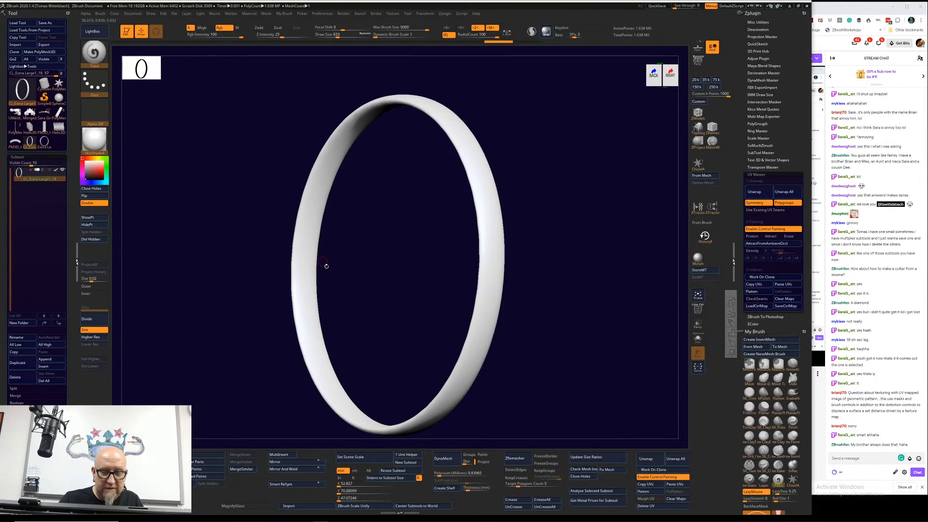
key("space")
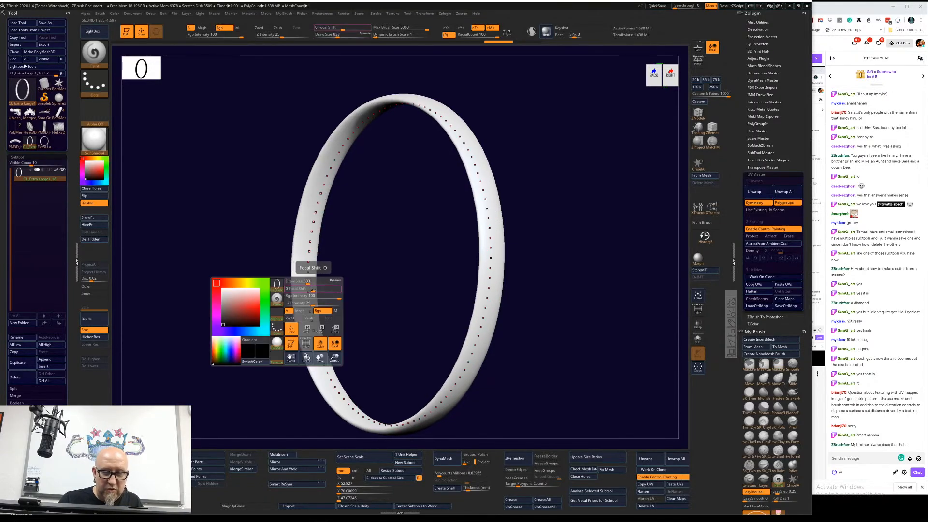
left_click_drag(312, 290, 284, 290)
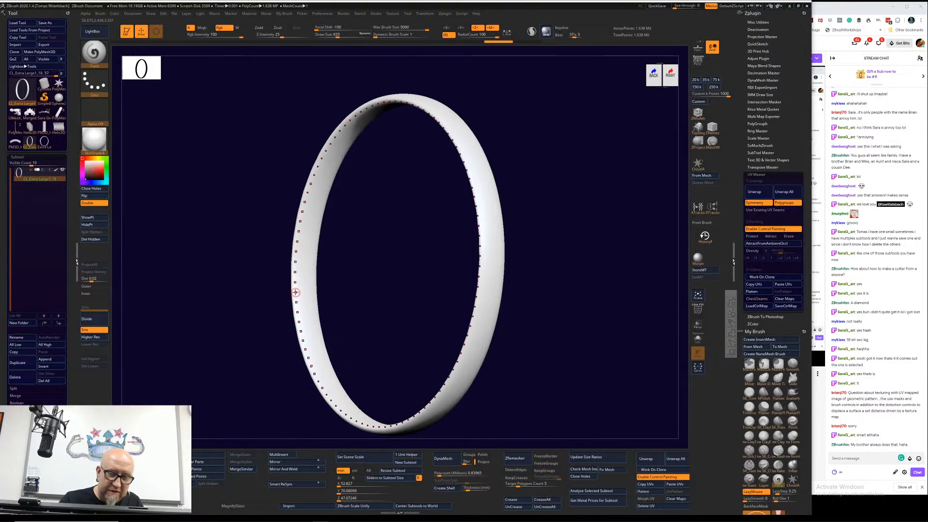
Step: Set the draw size to 414 and paint a continuous black line around the clone's edge
left_click_drag(359, 256, 418, 234, "alt")
key("space")
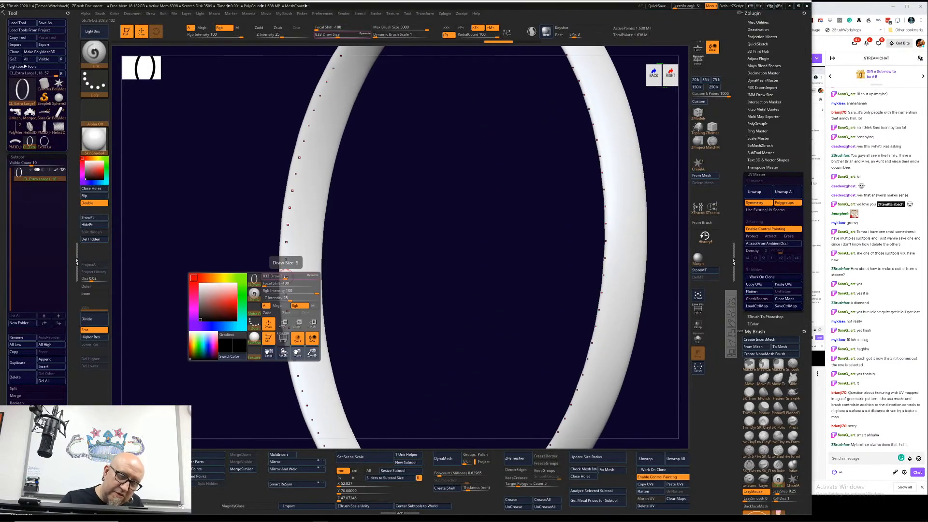
mouse_move(295, 264)
left_mouse_down()
mouse_move(280, 278)
mouse_move(286, 312)
left_mouse_up()
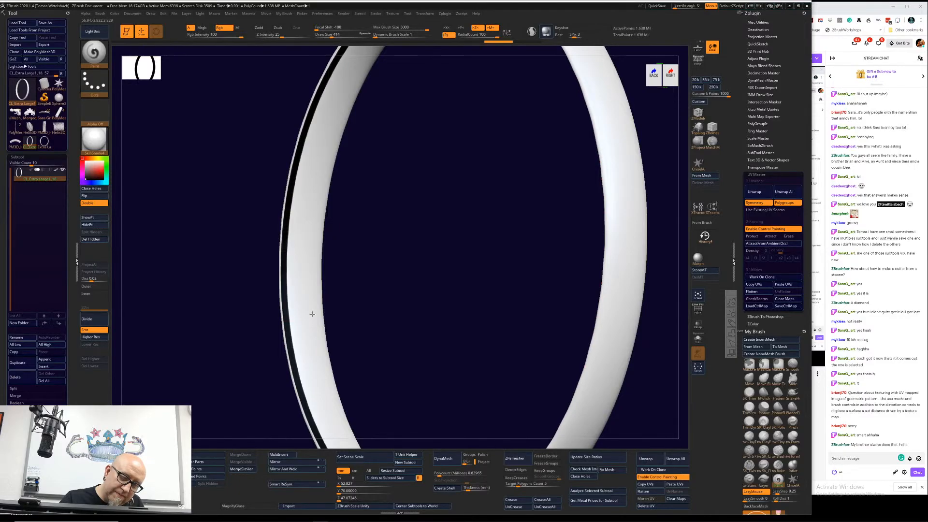
mouse_move(332, 246)
left_mouse_down()
mouse_move(378, 221)
mouse_move(357, 220)
mouse_move(331, 245)
mouse_move(323, 290)
left_mouse_up()
left_click_drag(408, 307, 429, 314)
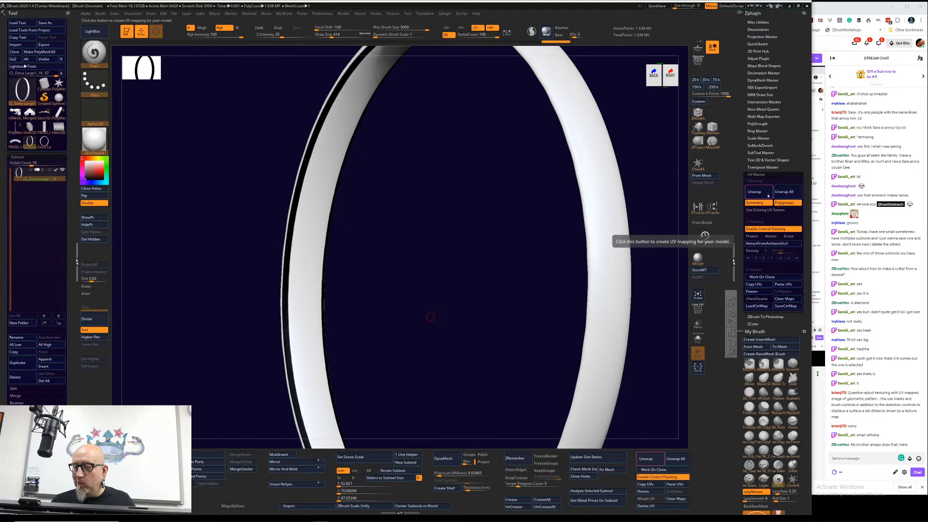
Step: Paint a single black line across the clone's inner face, edge and outer face without radial symmetry
left_click_drag(649, 393, 672, 342)
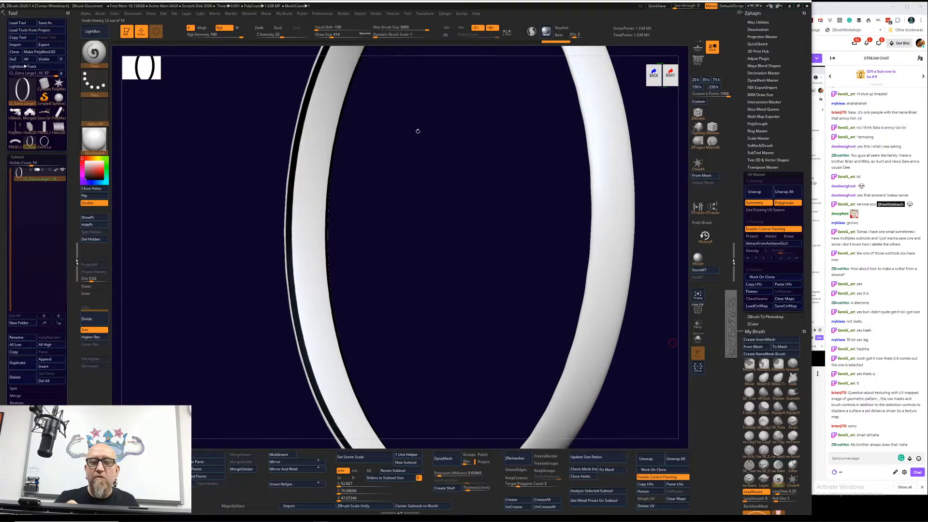
left_click_drag(297, 308, 333, 307)
mouse_move(388, 285)
left_mouse_down()
mouse_move(406, 275)
mouse_move(379, 280)
left_mouse_up()
left_click_drag(311, 307, 338, 308)
left_click_drag(495, 245, 471, 245)
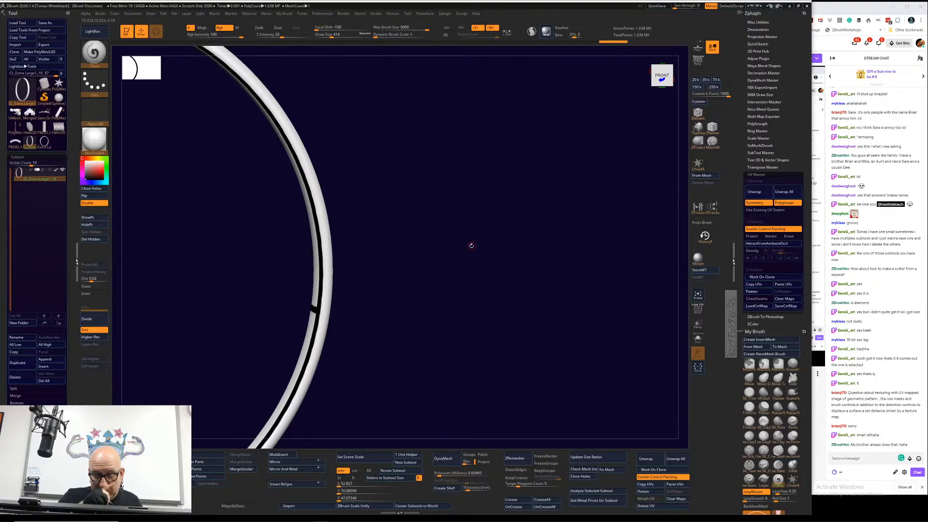
left_click_drag(420, 279, 404, 285)
mouse_move(311, 305)
left_mouse_down()
mouse_move(329, 306)
mouse_move(309, 304)
left_mouse_up()
mouse_move(416, 261)
left_mouse_down()
mouse_move(400, 254)
mouse_move(329, 307)
mouse_move(362, 310)
left_mouse_up()
mouse_move(427, 271)
left_mouse_down()
mouse_move(413, 266)
mouse_move(423, 273)
left_mouse_up()
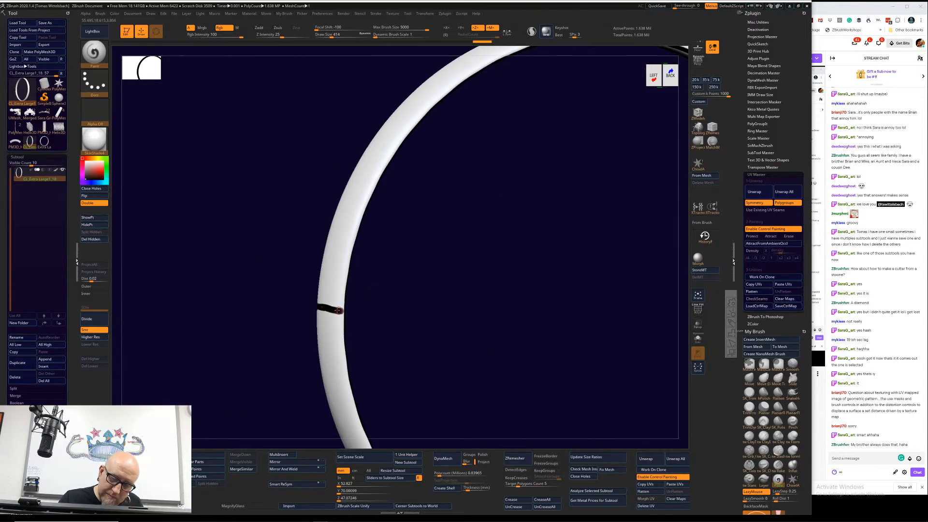
left_click_drag(467, 304, 436, 305)
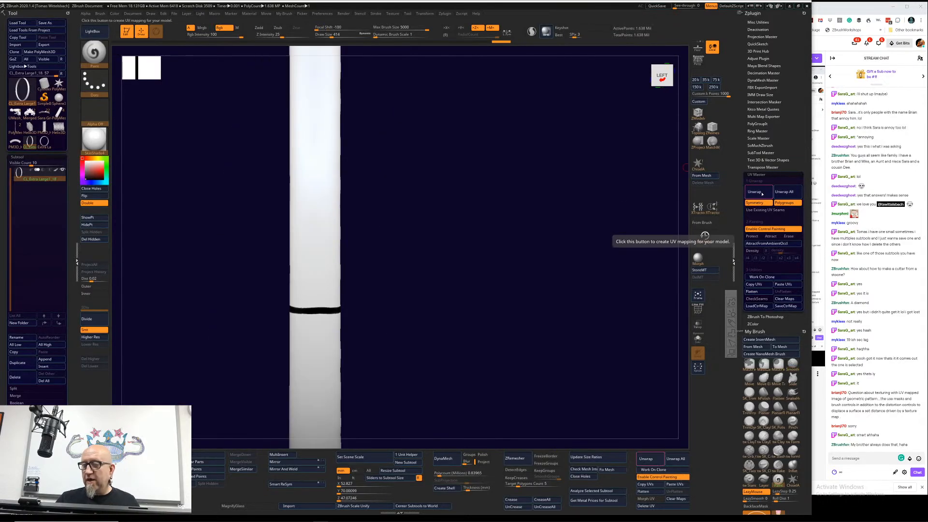
Step: Show the clone's UV map settings and unwrap the clone with UV Master
scroll(28, 207, "down", 5)
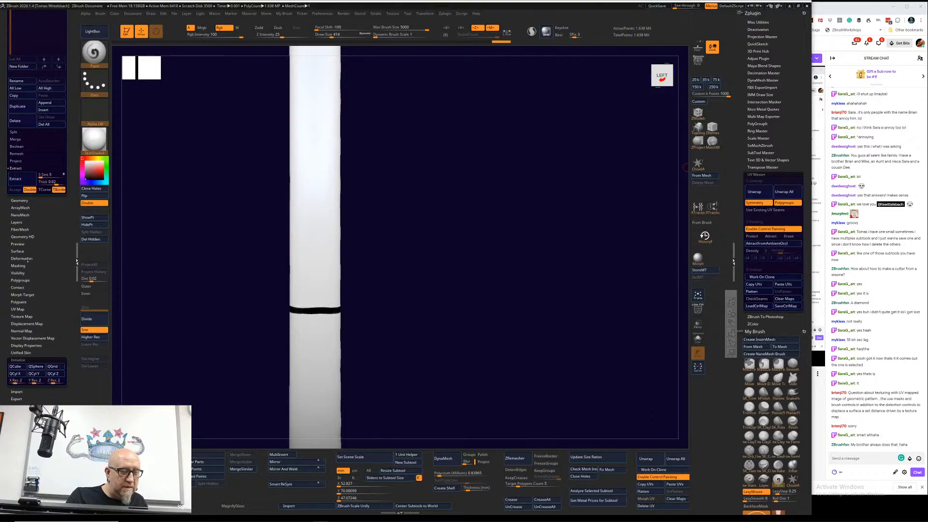
left_click_drag(22, 307, 21, 308)
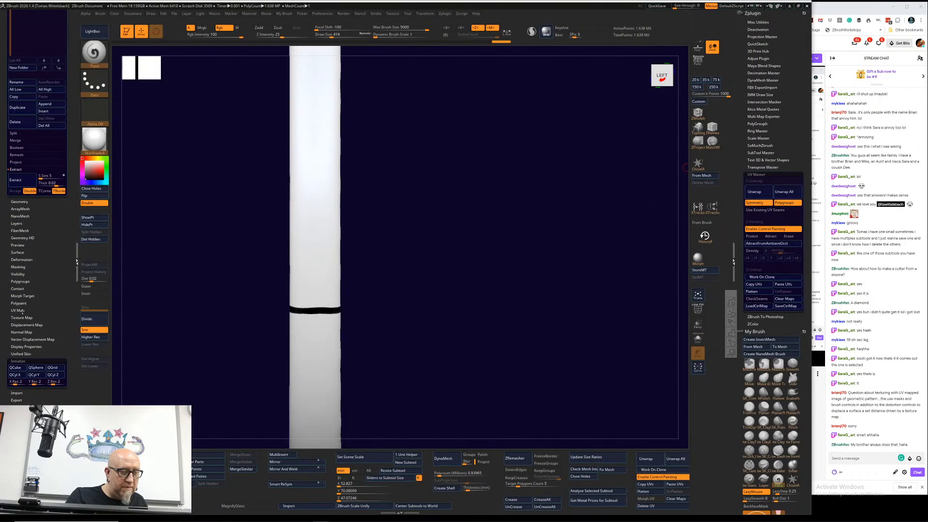
left_click(22, 311)
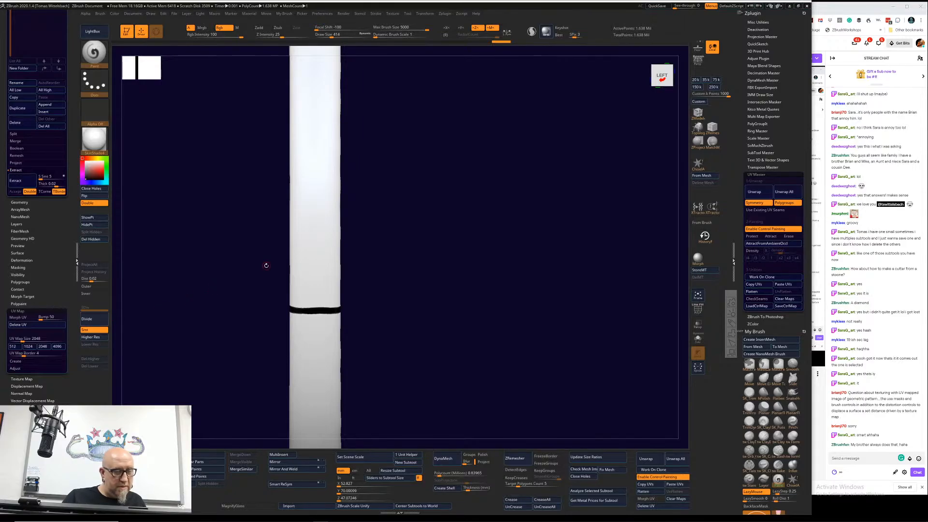
left_click(766, 192)
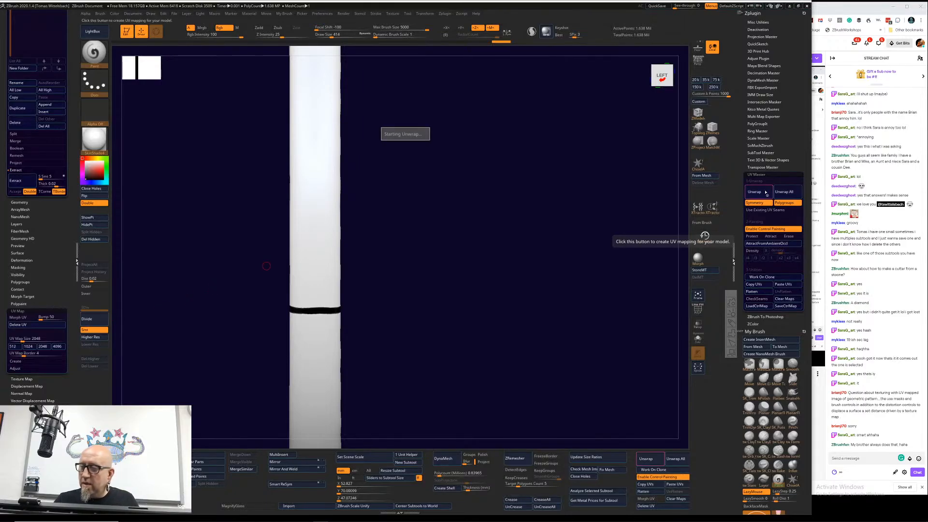
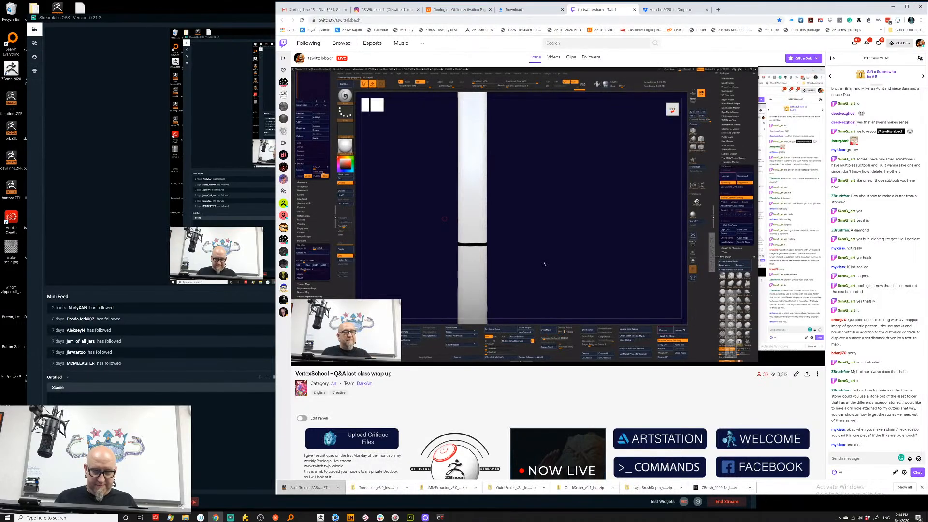
Step: Start ZBrush 2020, close its home page and browse the QuickSave projects in LightBox
left_click(319, 515)
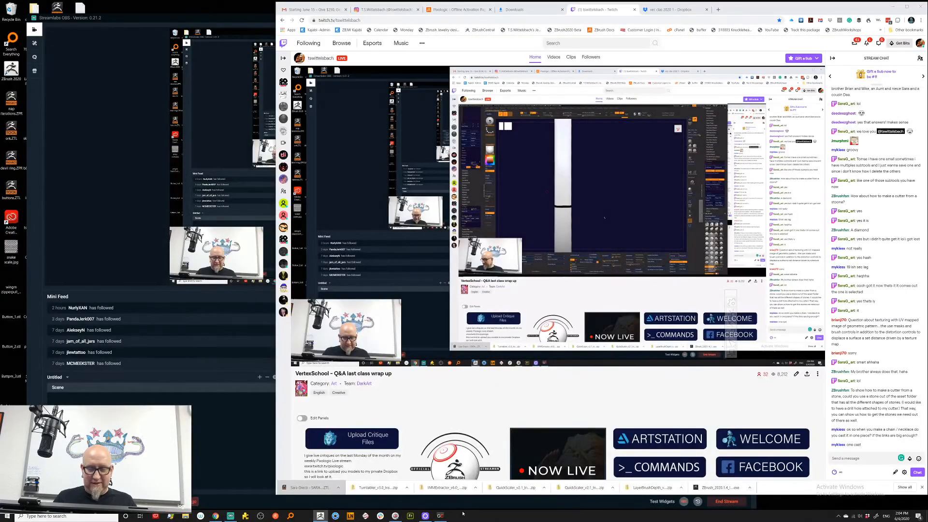
left_click(463, 516)
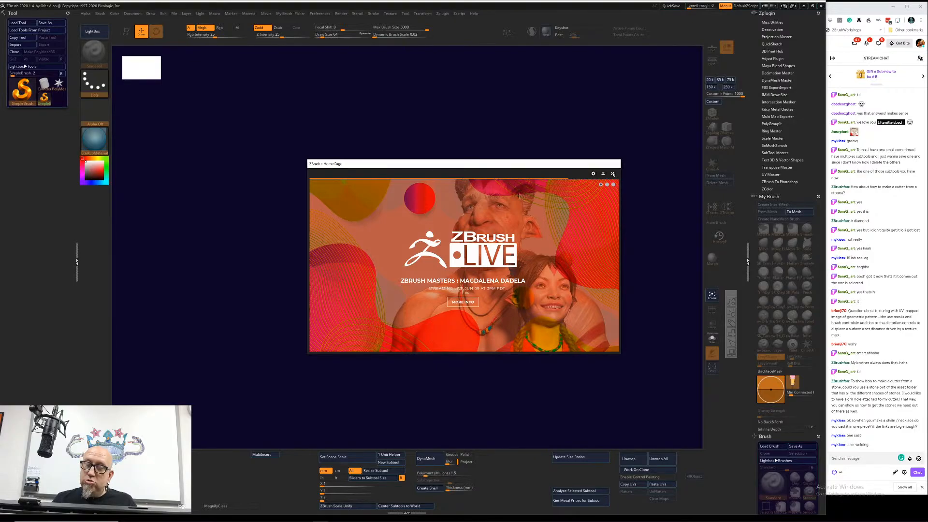
left_click(614, 174)
left_click(511, 285)
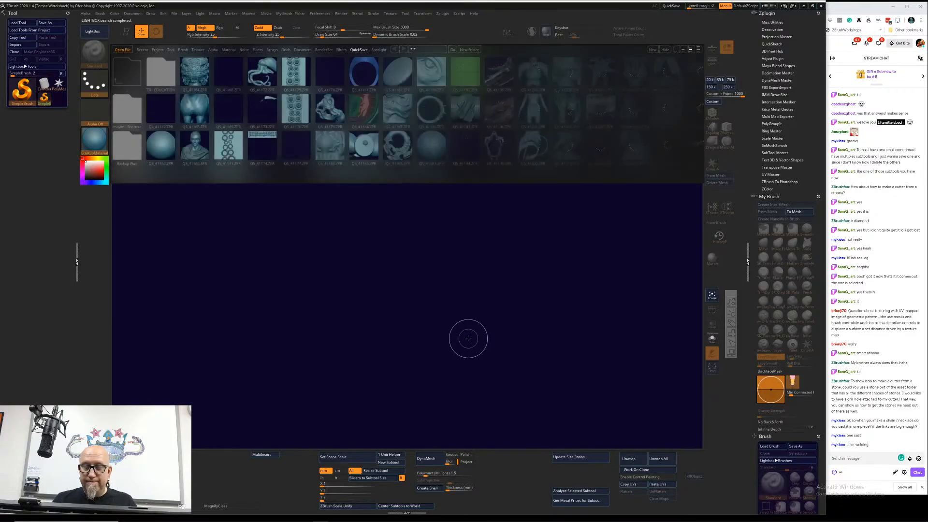
left_click_drag(669, 129, 567, 186)
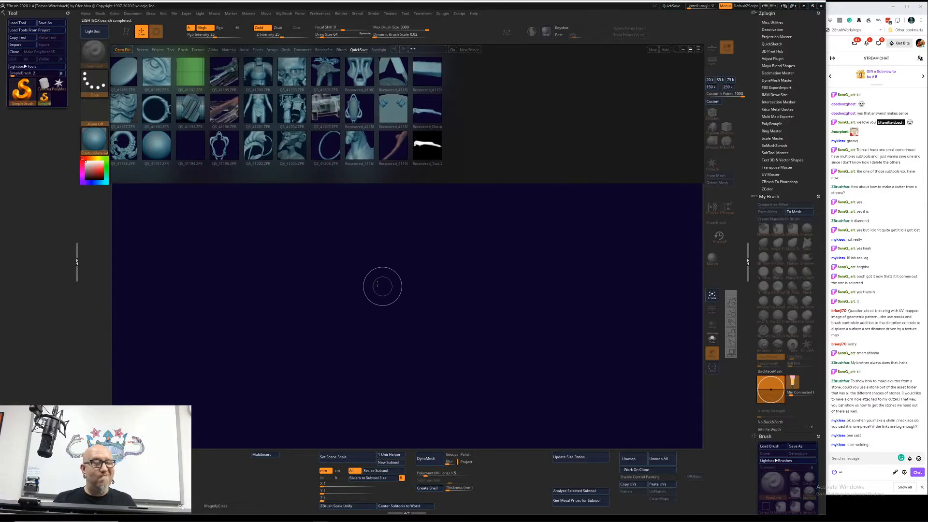
Step: Draw one PolyMesh3D star on a cleared canvas and make it editable
left_click(58, 85)
left_click_drag(327, 260, 381, 254)
left_click_drag(512, 314, 539, 308)
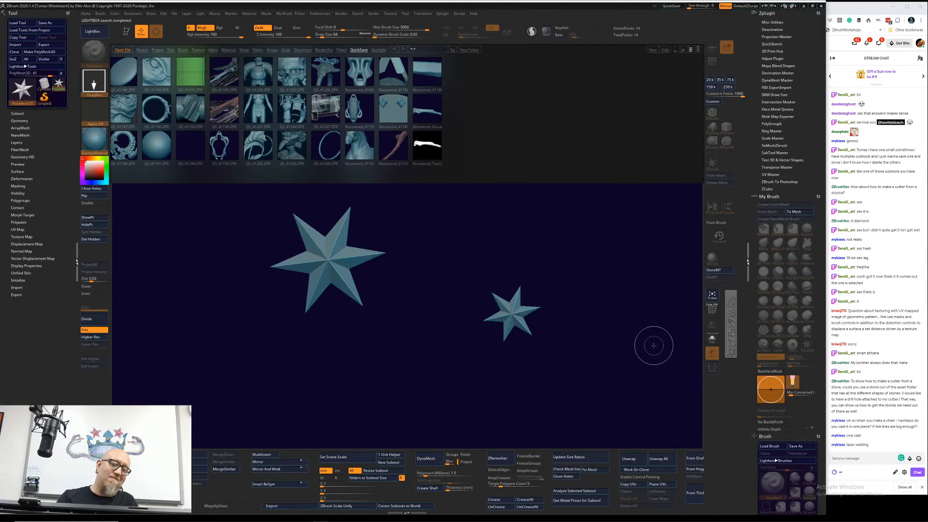
key("ctrl+n")
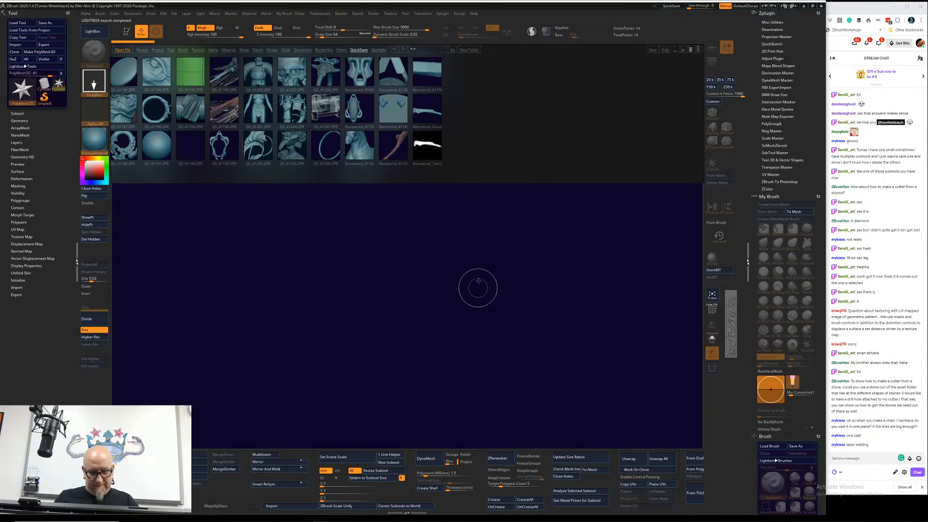
left_click_drag(491, 269, 343, 401)
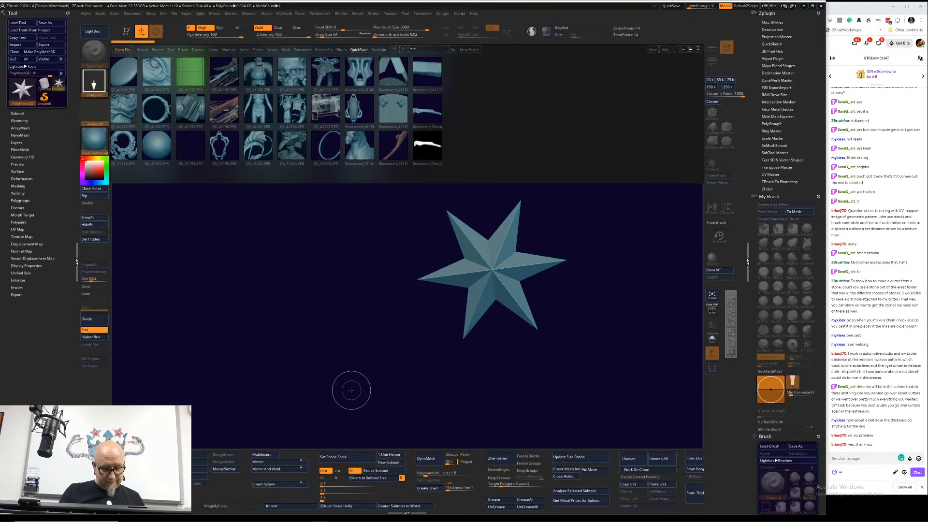
key("r")
key("t")
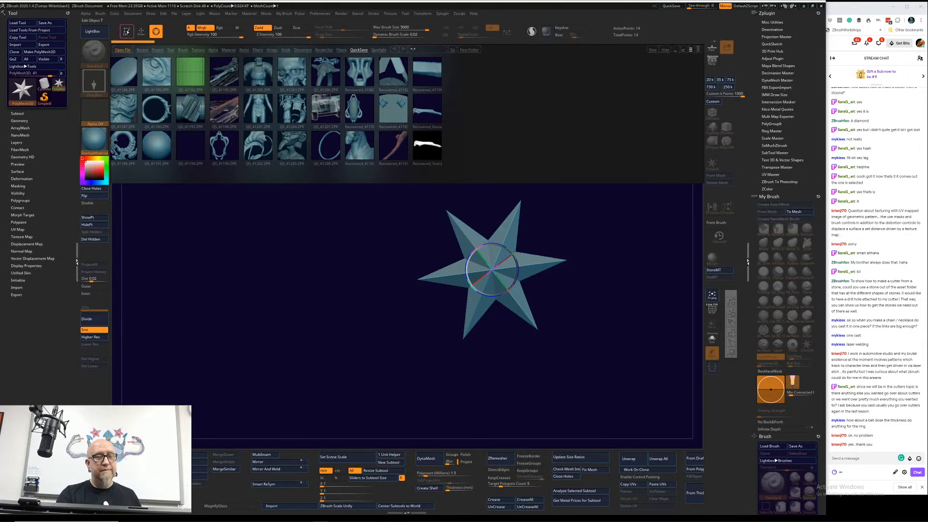
Step: Replace the star with a cylinder primitive through the gizmo and widen its inner radius to form a ring
key("r")
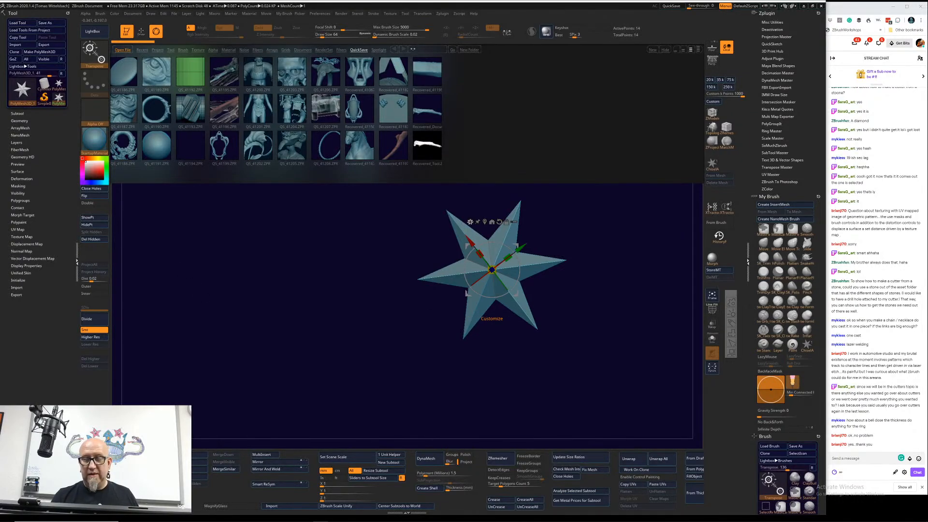
left_click(470, 222)
left_click(503, 223)
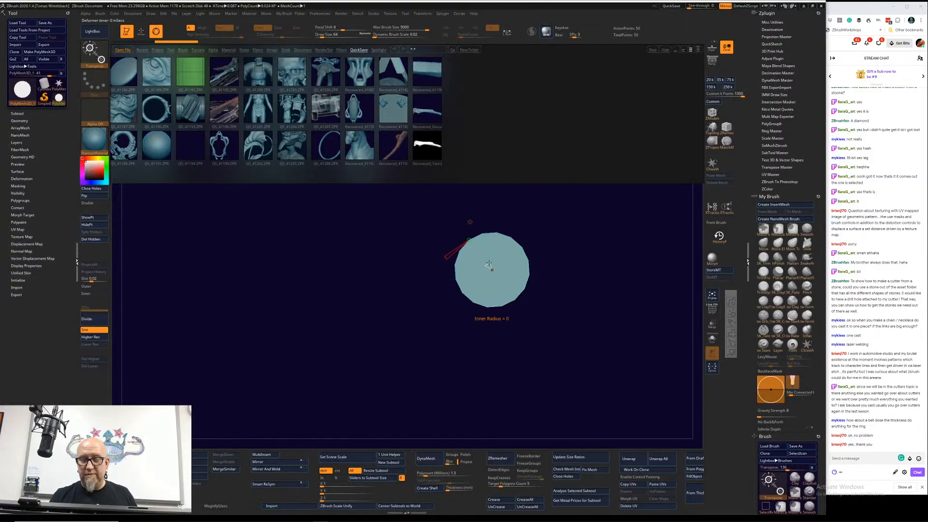
left_click_drag(489, 264, 479, 252)
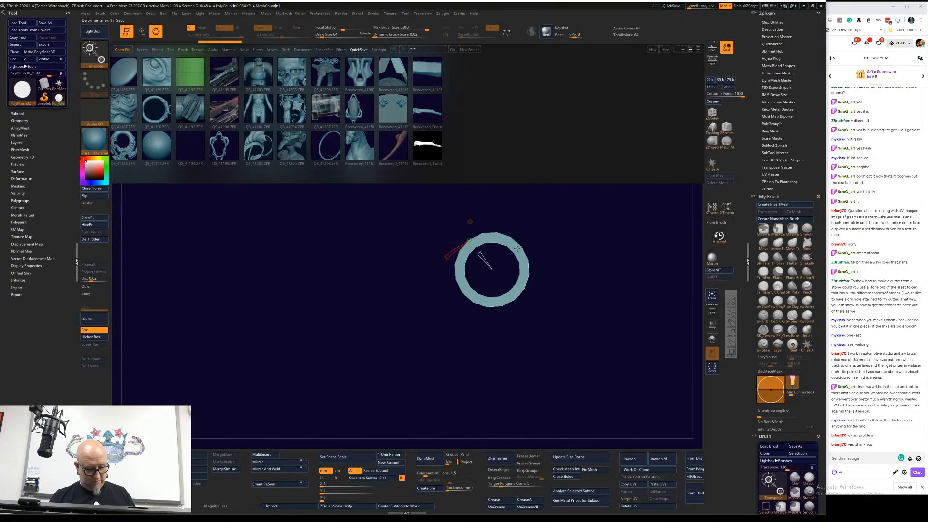
Step: Narrow the ring's band along its width with the gizmo
key("r")
left_click_drag(556, 229, 612, 223)
left_click_drag(512, 270, 481, 271)
left_click_drag(455, 352, 446, 403, "alt")
Step: Subdivide the ring mesh up to subdivision level 9 and hide LightBox
left_click(100, 321)
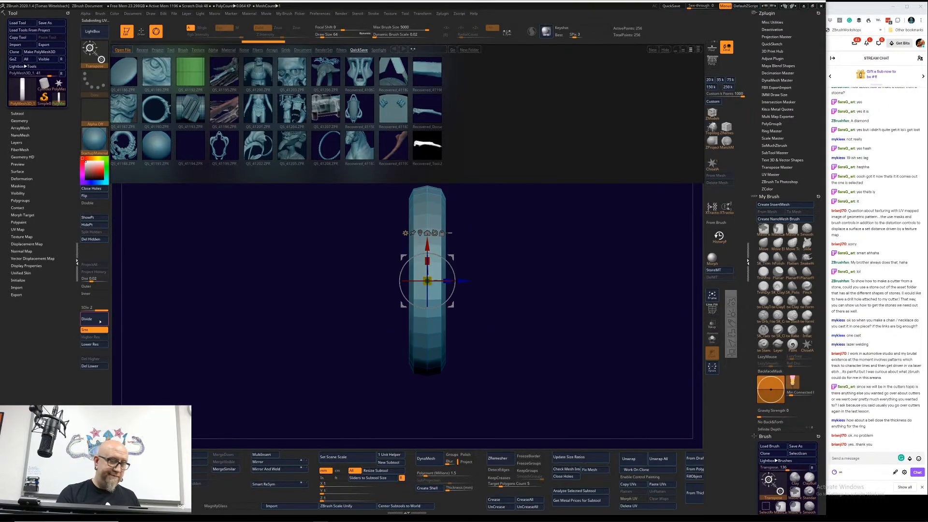
left_click(99, 321)
left_click(100, 321)
left_click(100, 322)
left_click(100, 322)
left_click(98, 323)
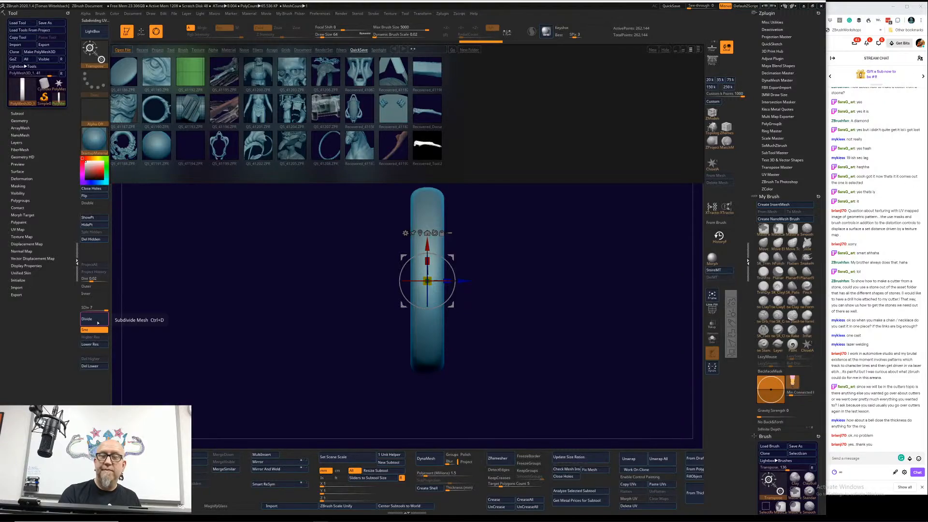
left_click(98, 323)
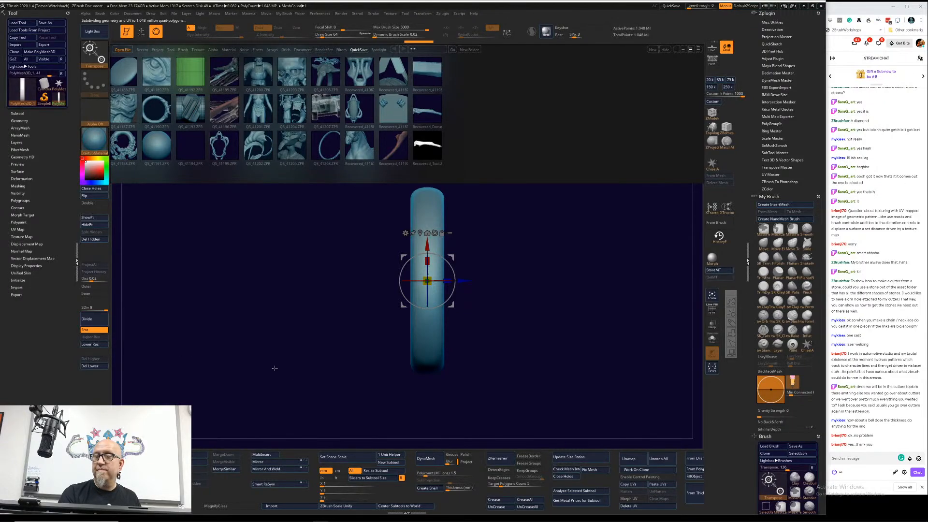
left_click(102, 323)
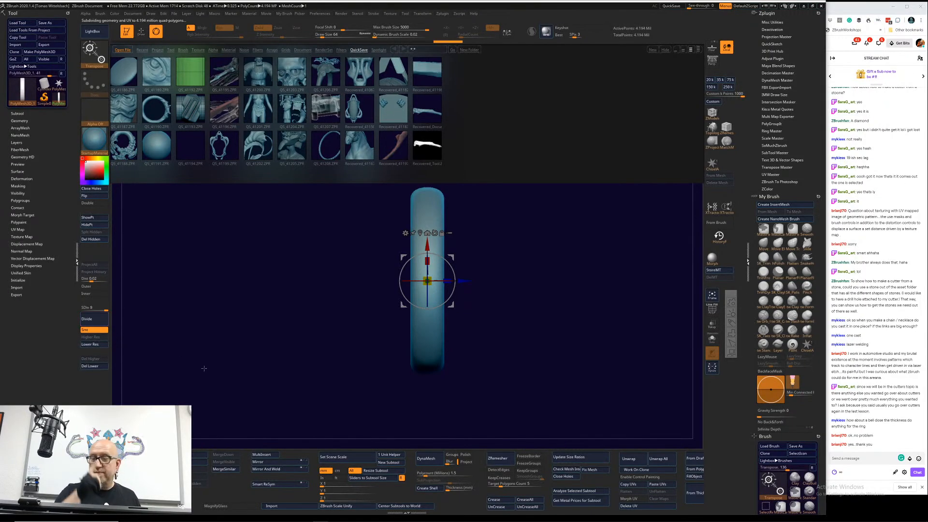
left_click(102, 35)
left_click_drag(212, 360, 267, 369, "shift")
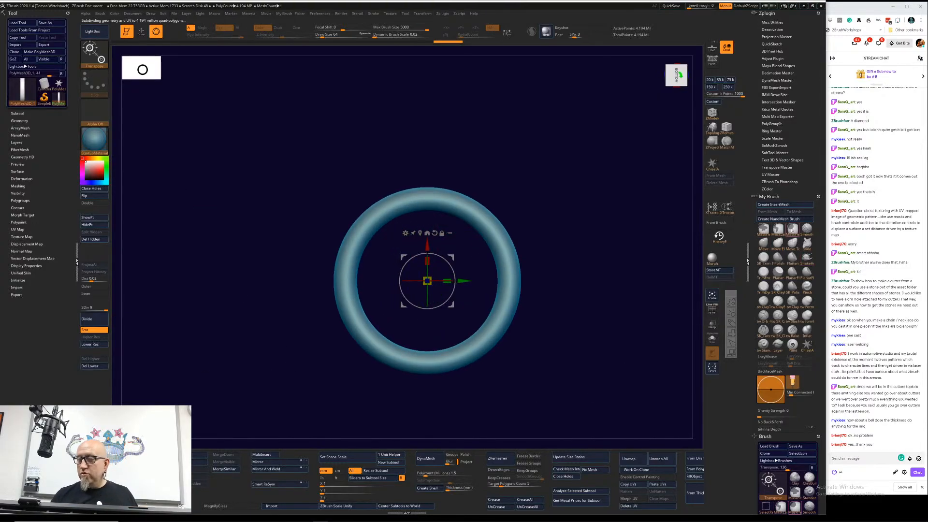
Step: Mask the inner side of the ring with the MaskPerfectCircle brush in draw mode
left_click(792, 229)
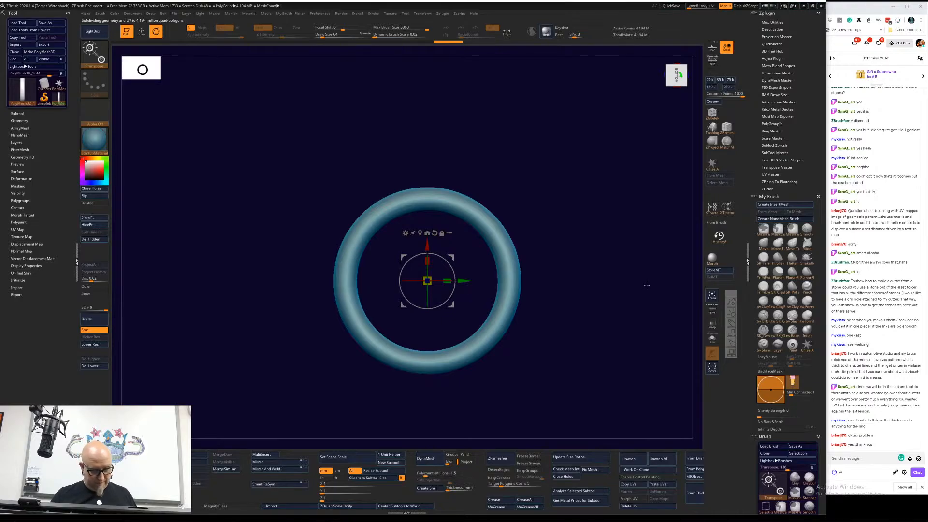
key("q")
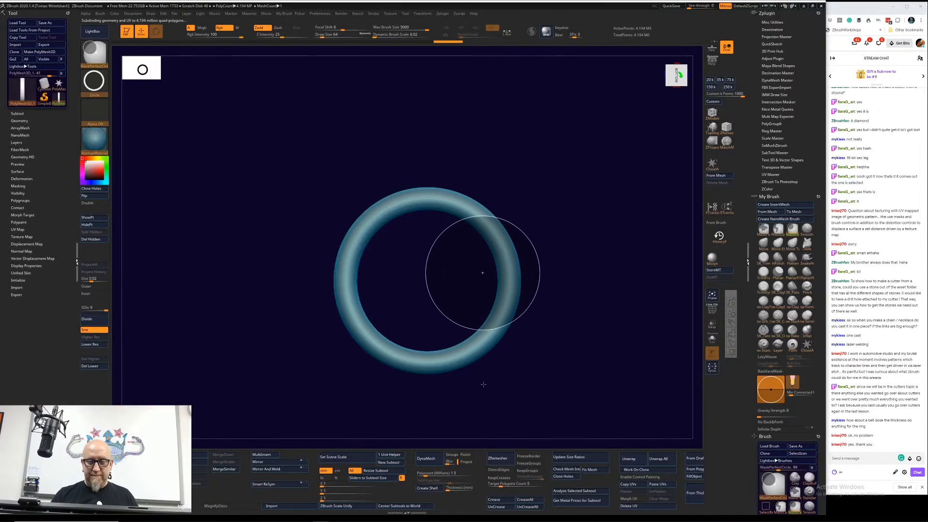
mouse_move(483, 384)
left_mouse_down("ctrl")
mouse_move(528, 394)
mouse_move(468, 408)
mouse_move(514, 409)
mouse_move(481, 418)
left_mouse_up("ctrl")
left_click(575, 290, "ctrl")
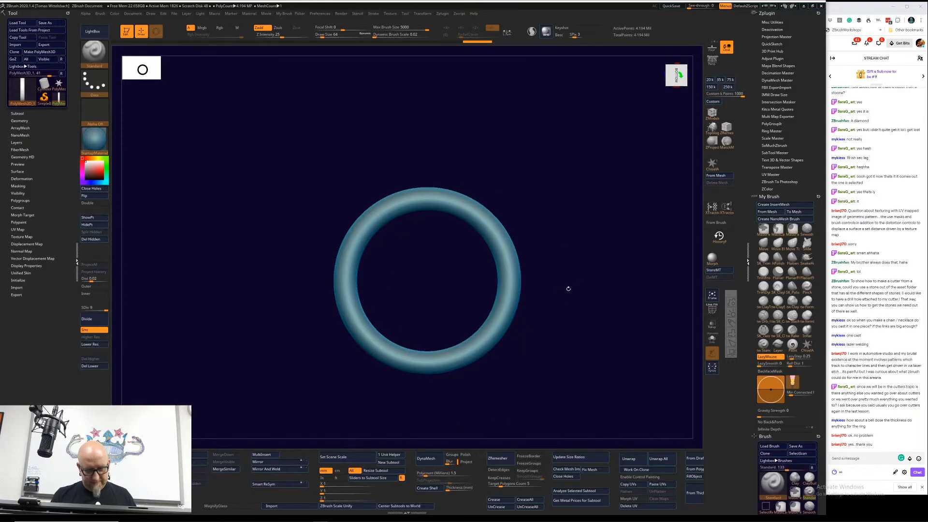
mouse_move(557, 257)
left_mouse_down("ctrl")
mouse_move(596, 306)
mouse_move(451, 323)
mouse_move(465, 326)
mouse_move(496, 373)
mouse_move(509, 370)
left_mouse_up("ctrl")
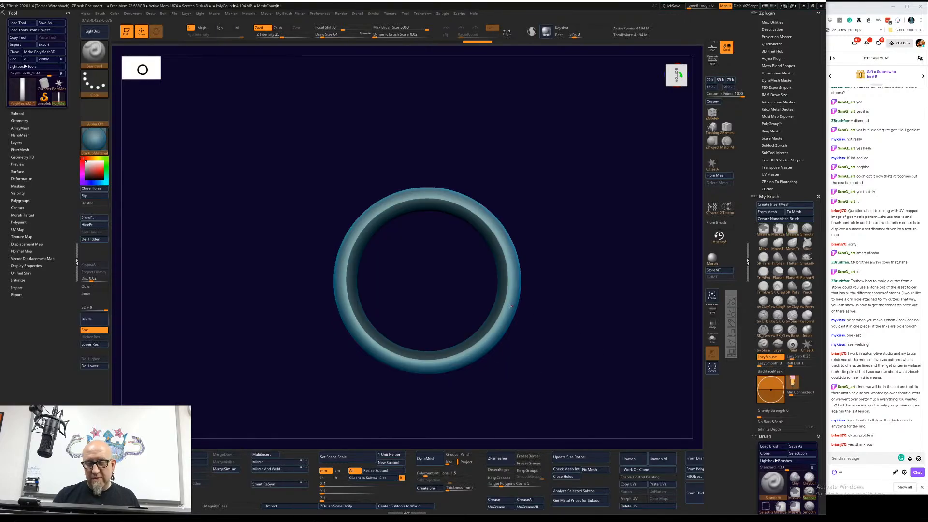
key("ctrl")
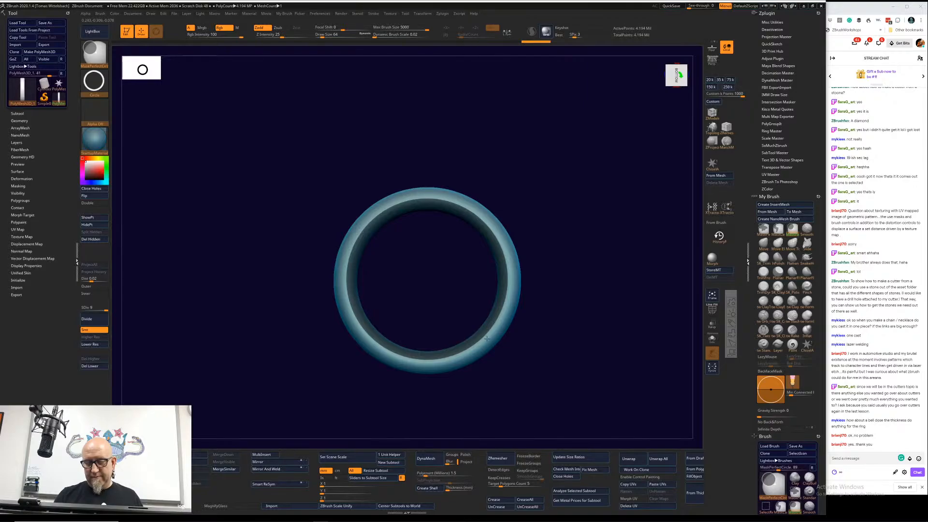
left_click_drag(555, 312, 561, 290)
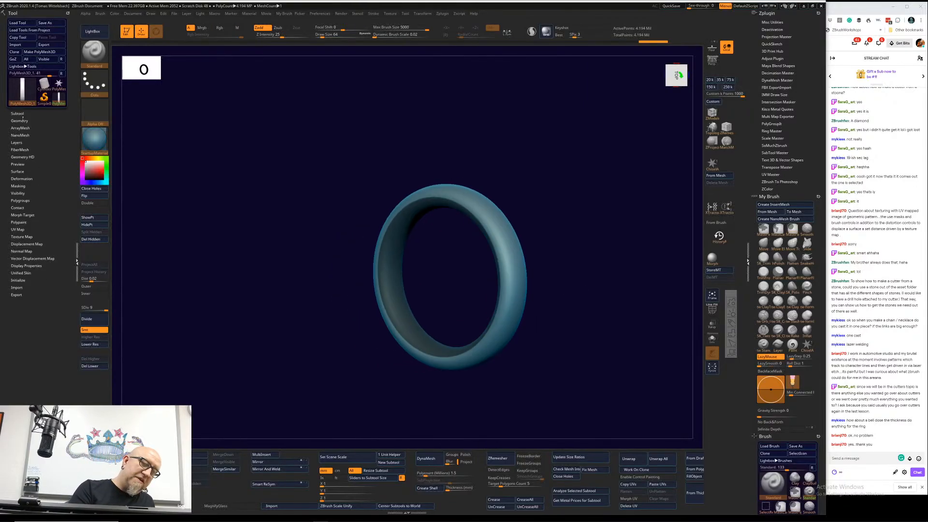
Step: Add surface noise to the ring with NoiseMaker and set the noise scale to about 0.65
left_click(17, 171)
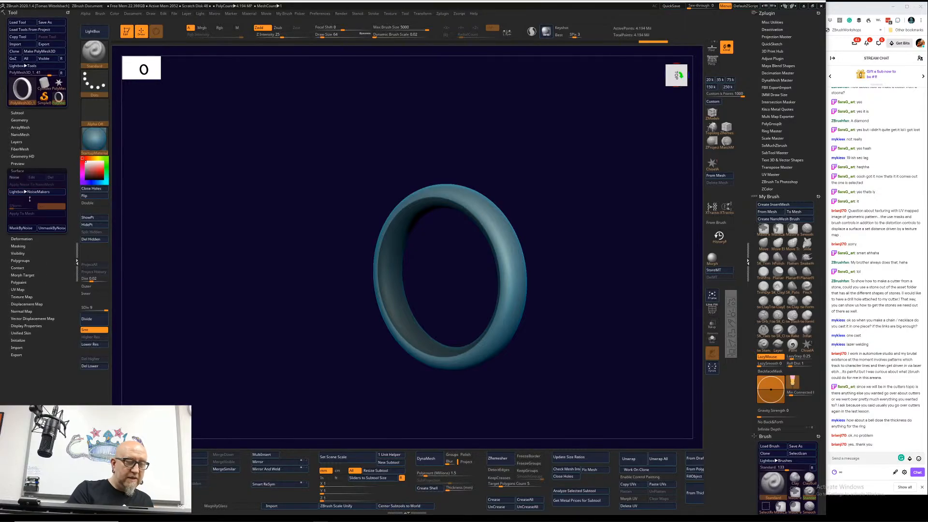
left_click(15, 177)
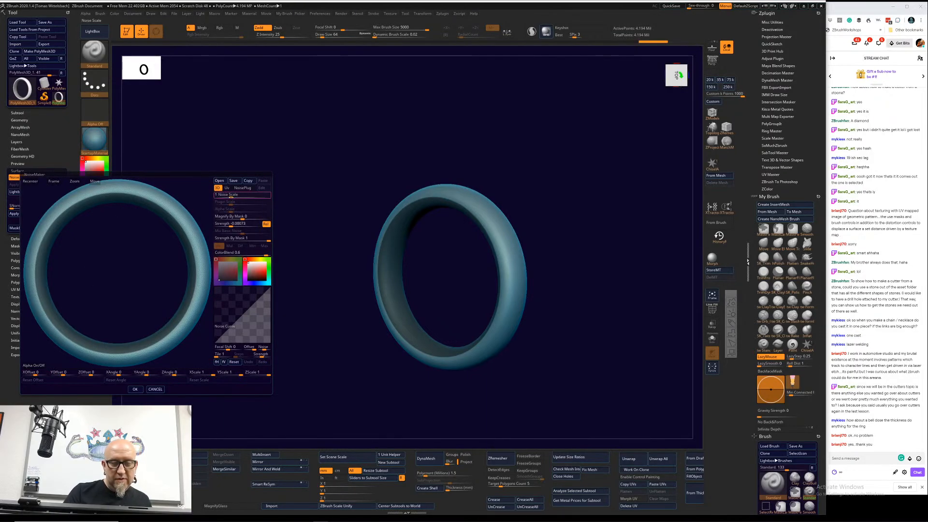
mouse_move(232, 197)
left_mouse_down()
mouse_move(245, 197)
mouse_move(238, 200)
left_mouse_up()
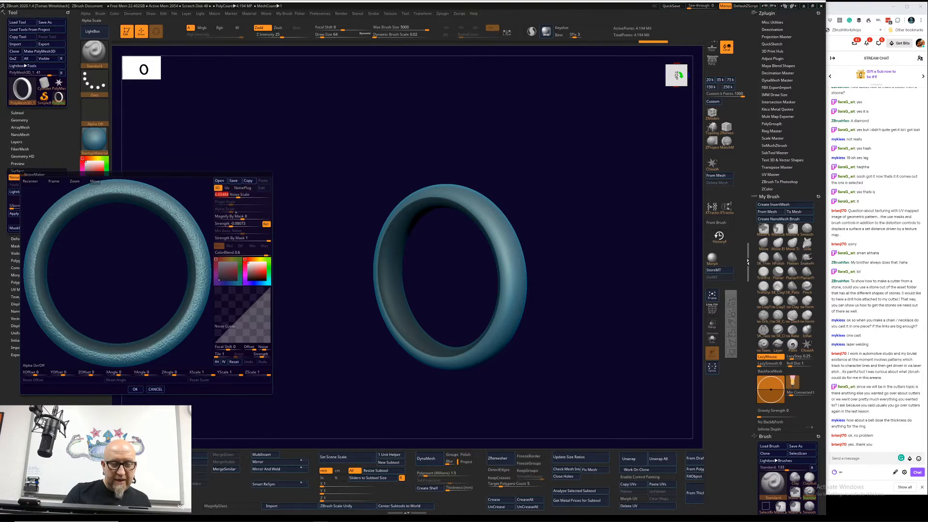
Step: Choose the Houndstooth noise in NoisePlug, adjust its X and Y offsets and set its pattern to Chevron
left_click(243, 188)
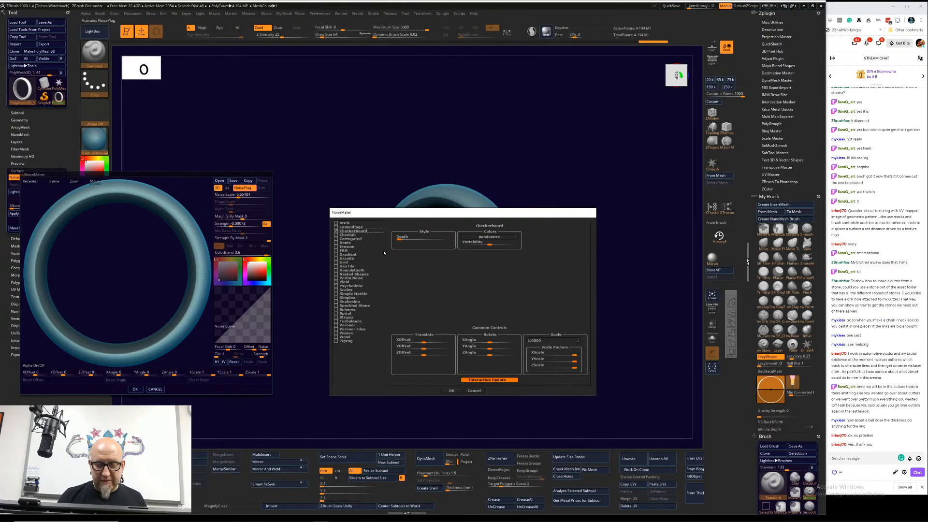
left_click(352, 270)
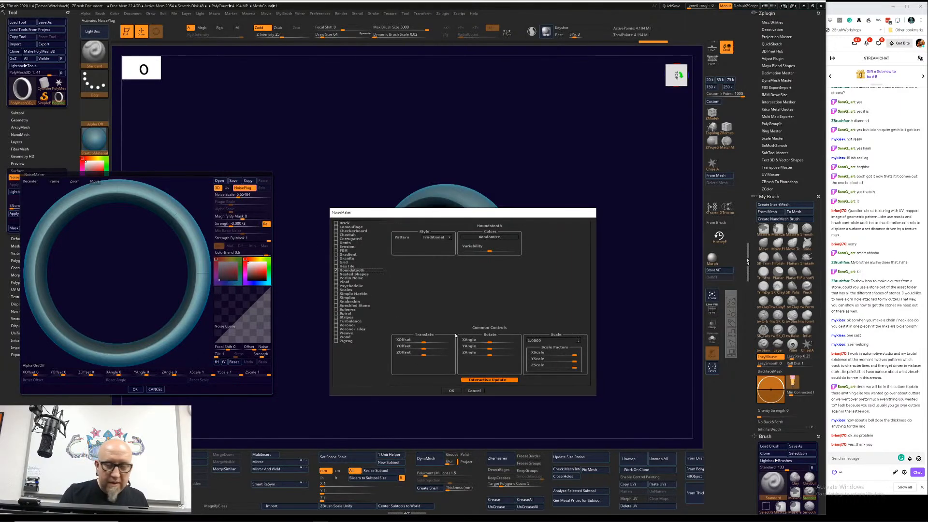
mouse_move(424, 342)
left_mouse_down()
mouse_move(441, 339)
mouse_move(419, 351)
left_mouse_up()
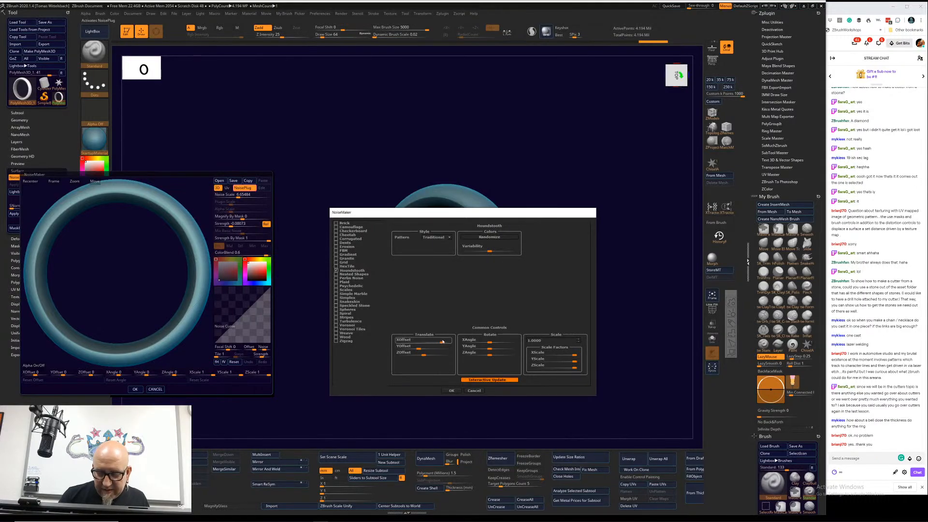
left_click_drag(442, 342, 426, 348)
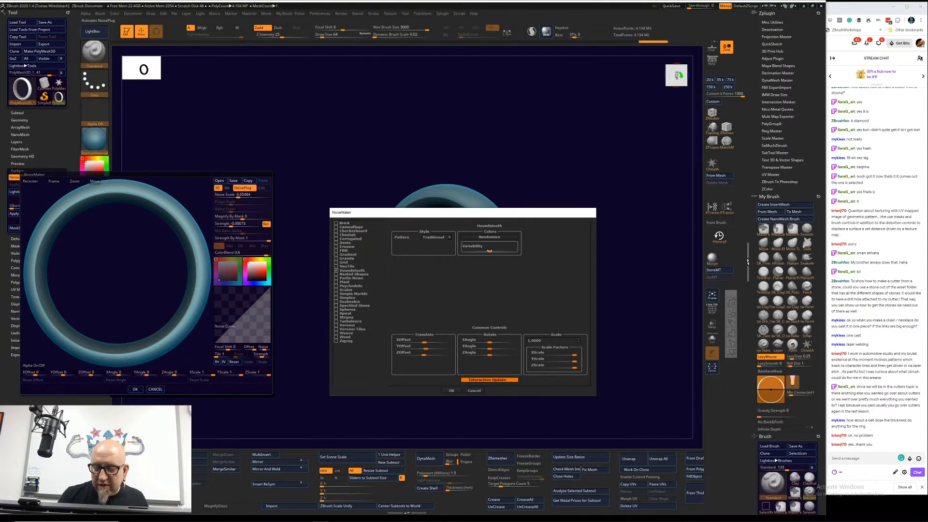
left_click(449, 238)
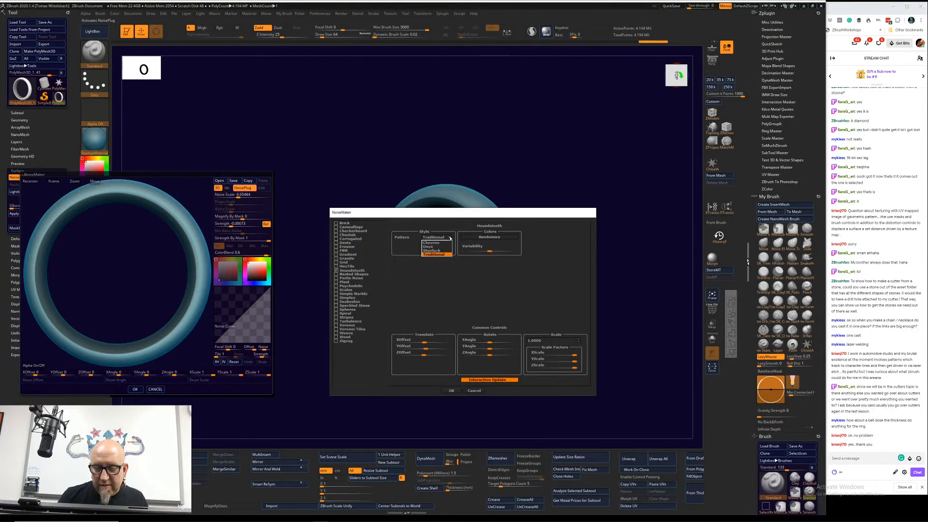
left_click(447, 243)
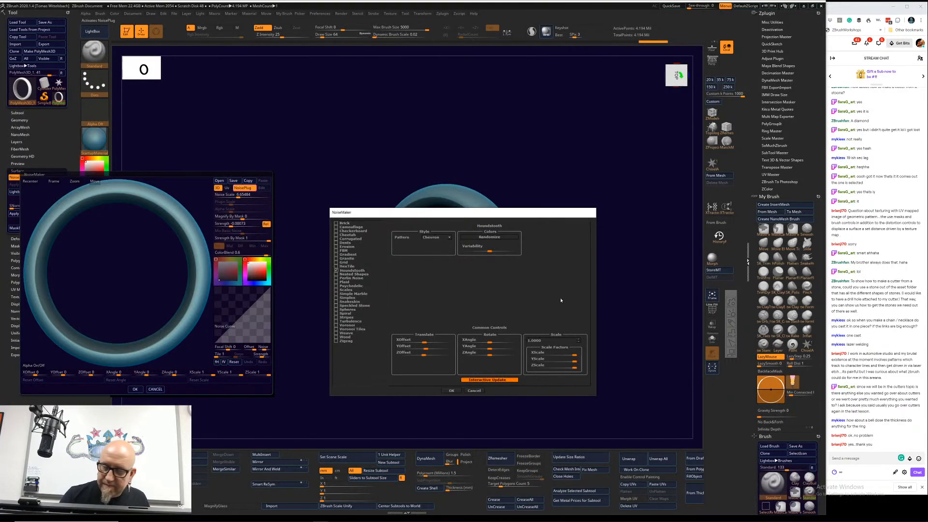
Step: Set the overall scale of the Houndstooth noise to 1.7
left_click(579, 343)
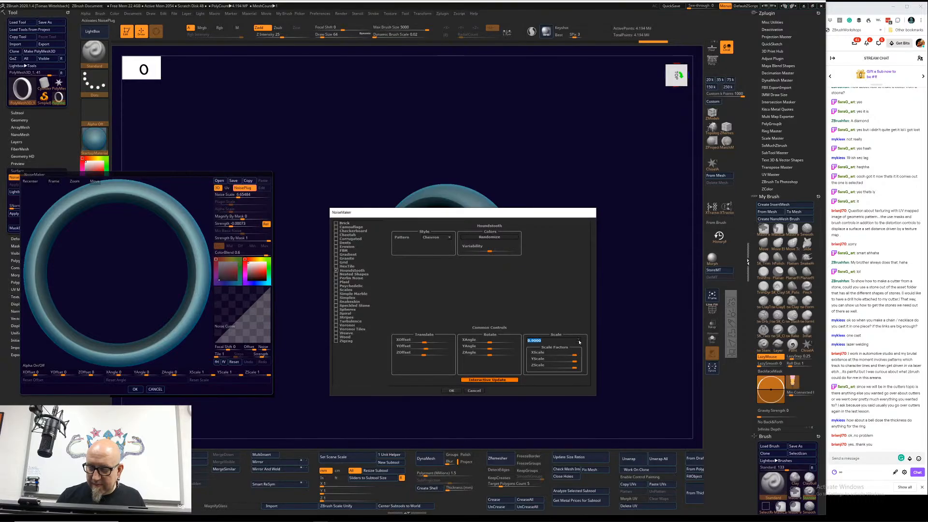
type("1.6")
key("Return")
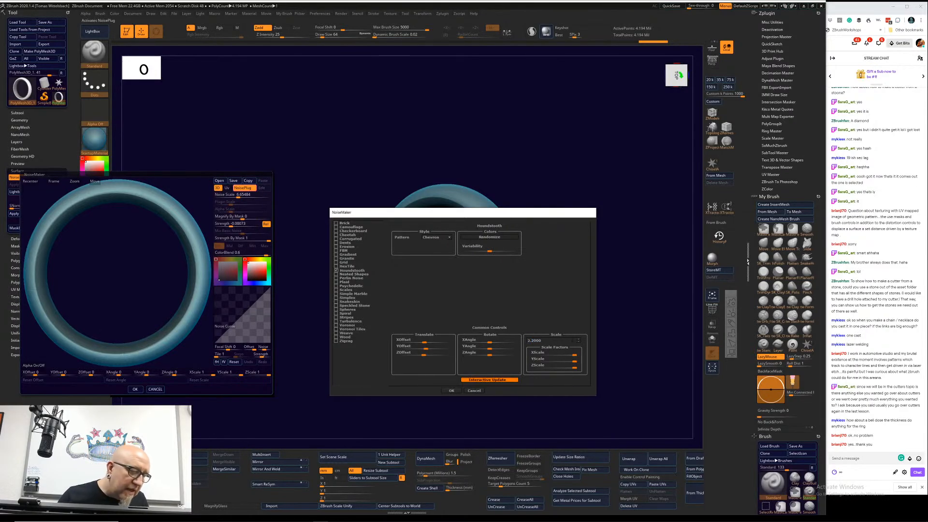
double_click(572, 340)
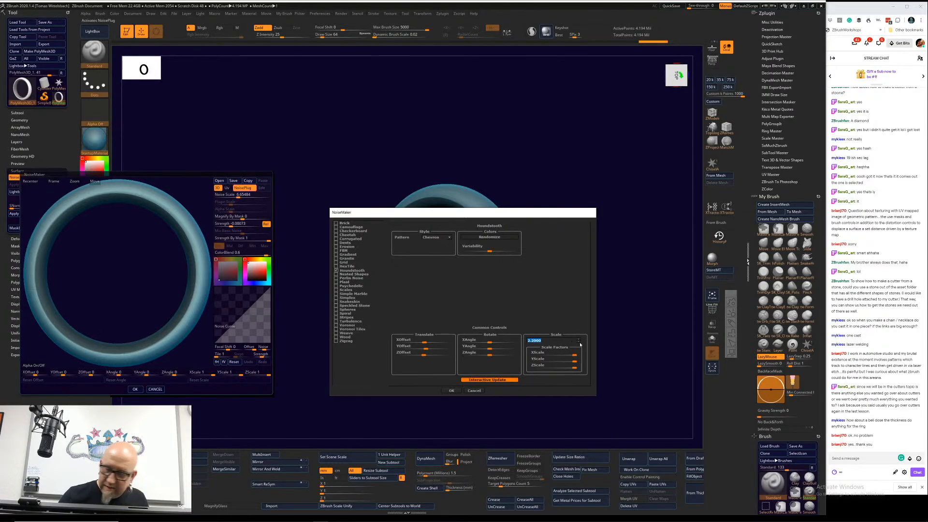
type("1.7")
key("Return")
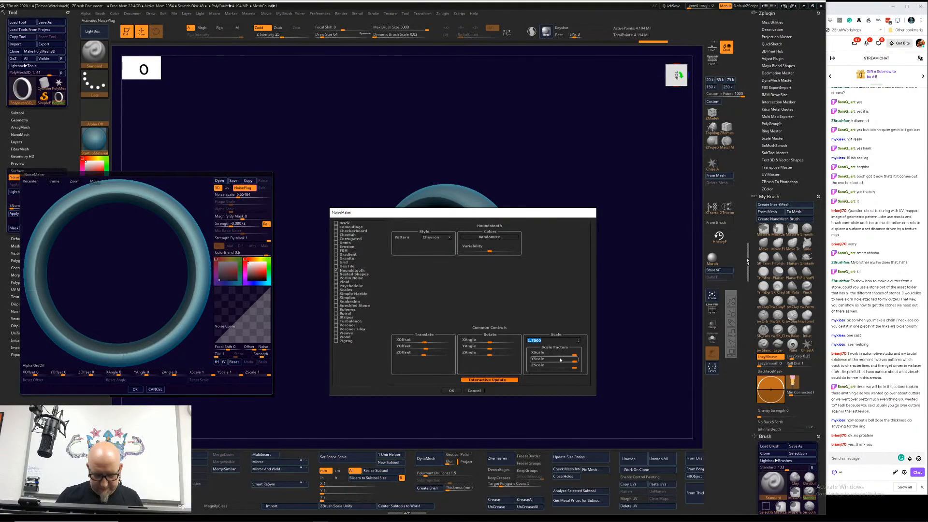
Step: Accept the Houndstooth settings, then try a noise scale of 512 and a plugin scale of about 83.26 on the ring
key("Return")
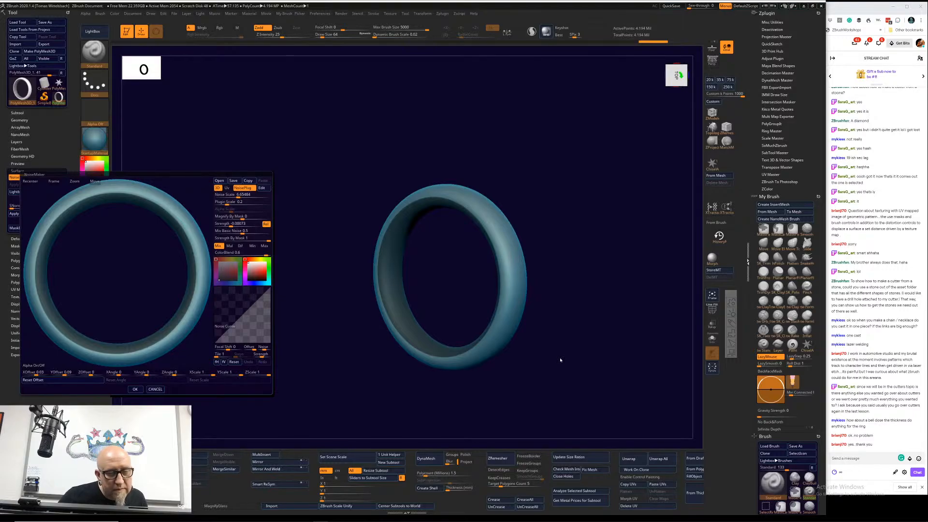
left_click_drag(244, 195, 271, 209)
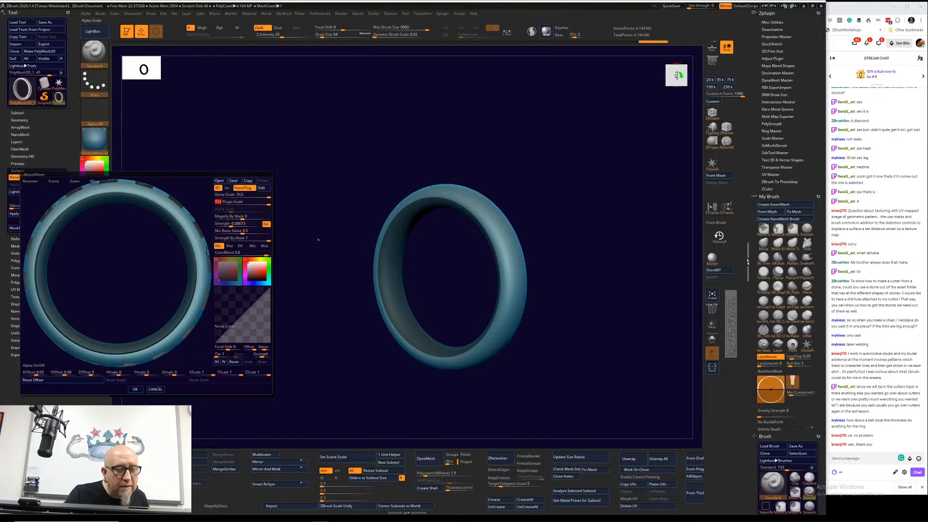
left_click_drag(157, 273, 139, 296)
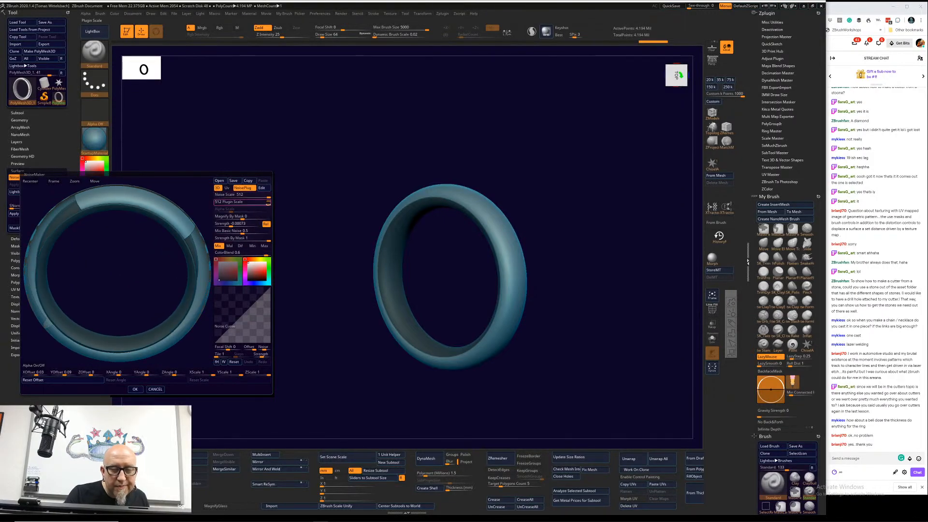
left_click_drag(268, 204, 242, 205)
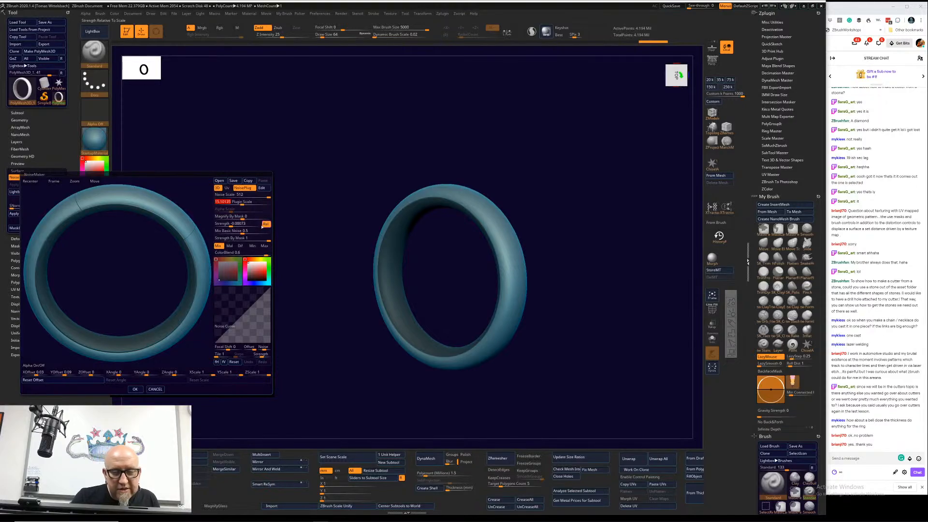
left_click_drag(242, 205, 251, 205)
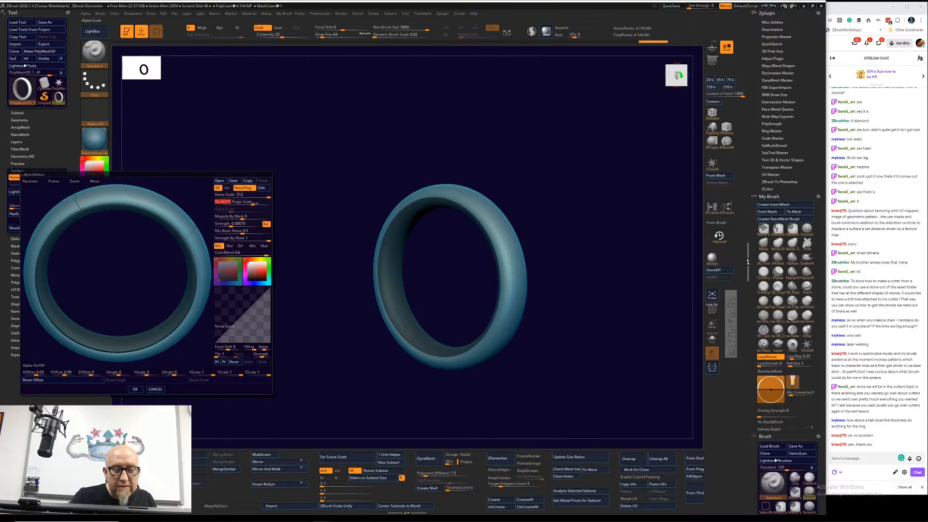
Step: Compare the ring's surface with the NoisePlug pattern off and on, and discard the surface noise
left_click(243, 188)
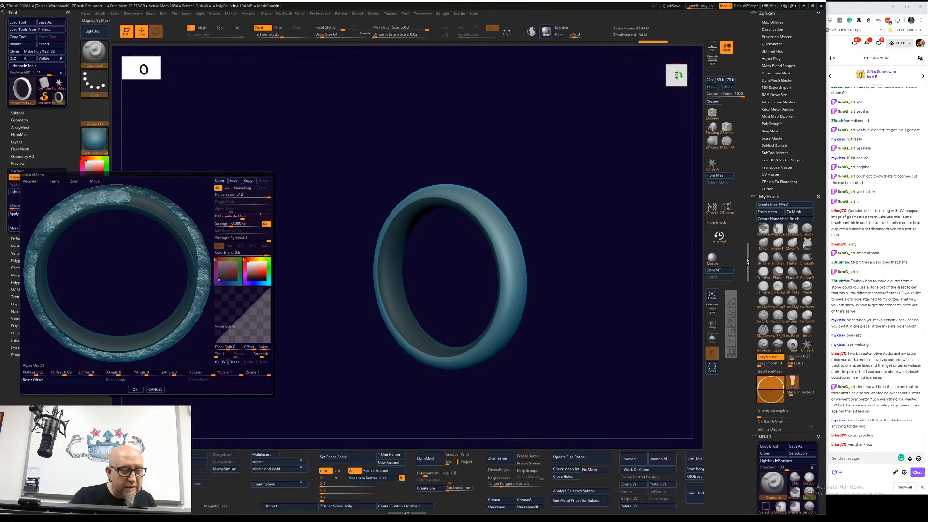
left_click(247, 188)
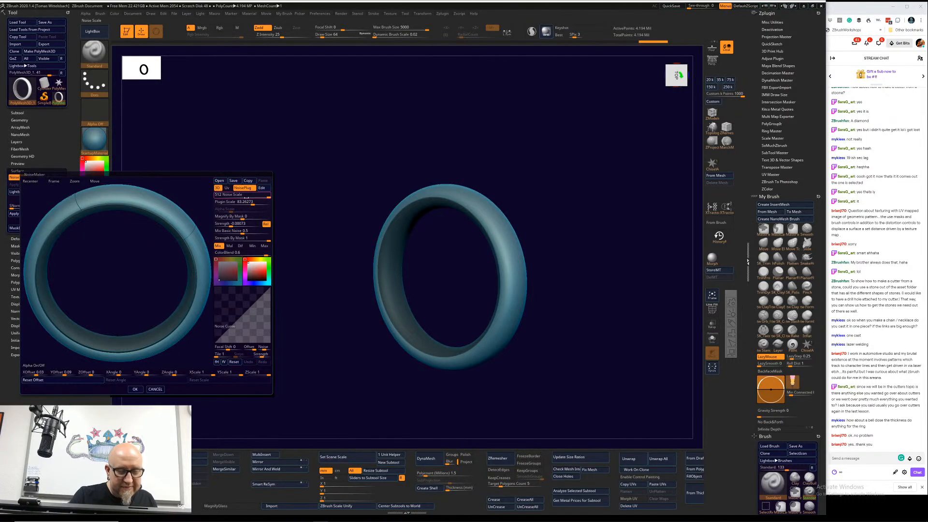
left_click(247, 202)
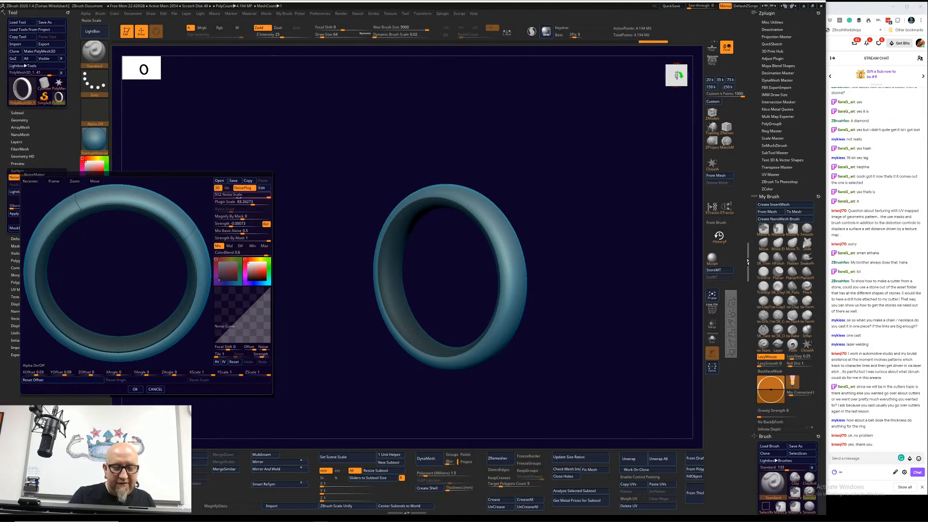
left_click(156, 390)
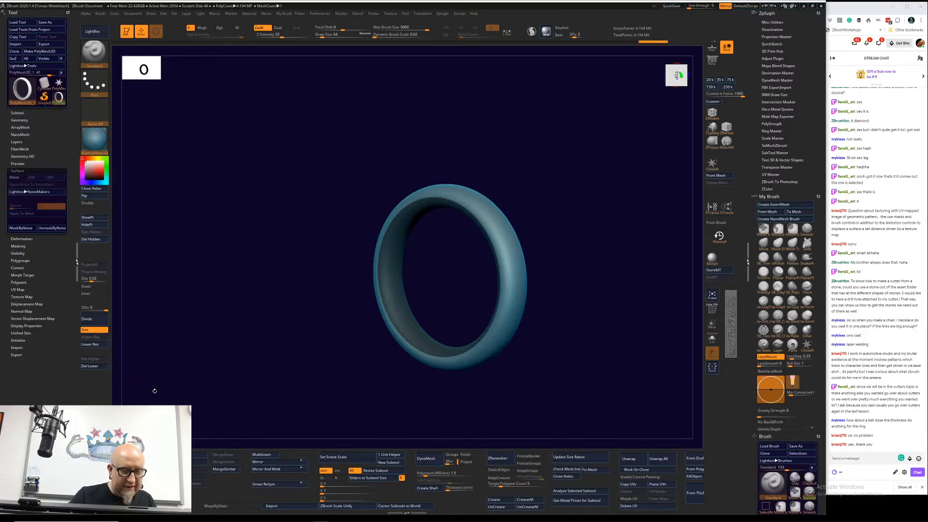
Step: Add surface noise to the ring again with a noise scale of about 172.65 and choose the Psychedelic noise in NoisePlug
left_click(15, 177)
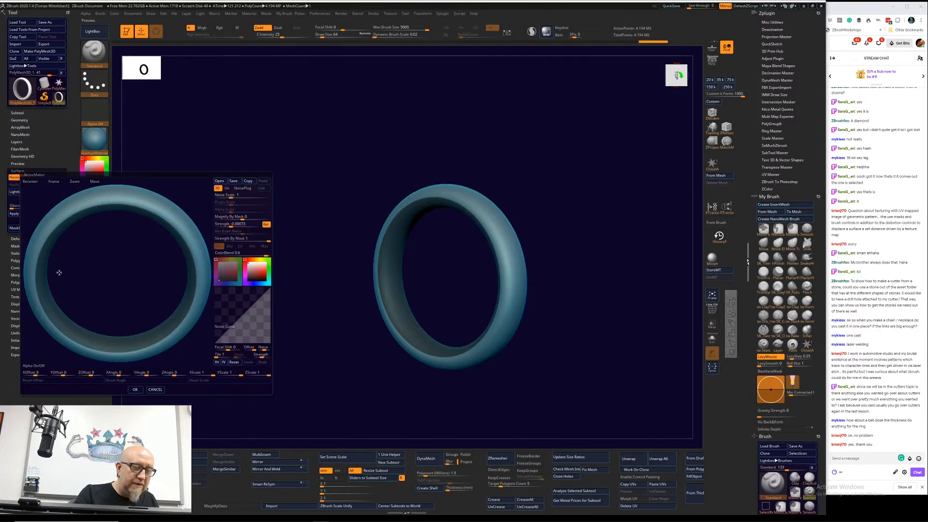
left_click(269, 196)
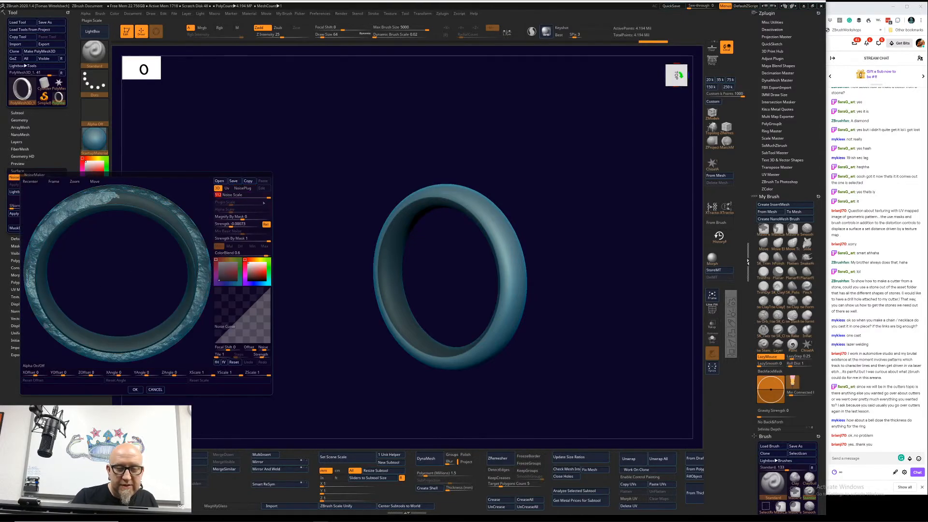
left_click_drag(269, 197, 259, 196)
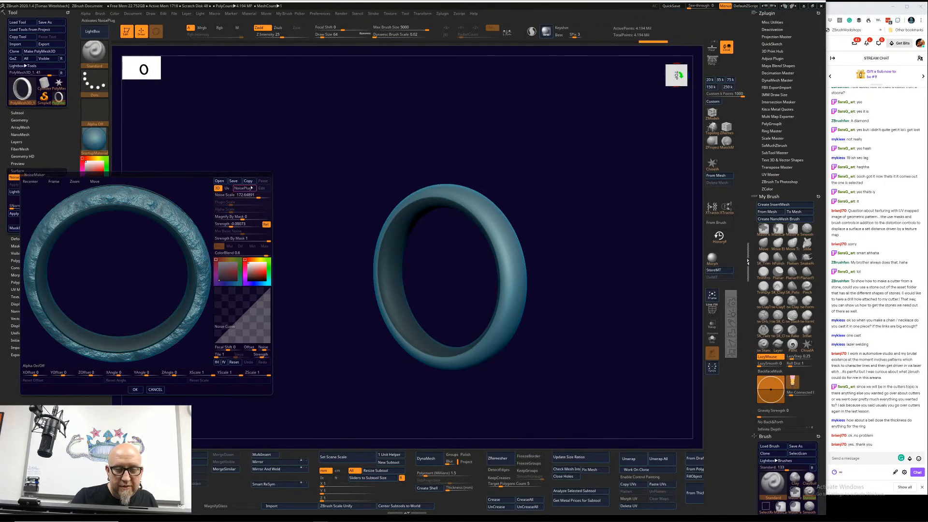
left_click(253, 188)
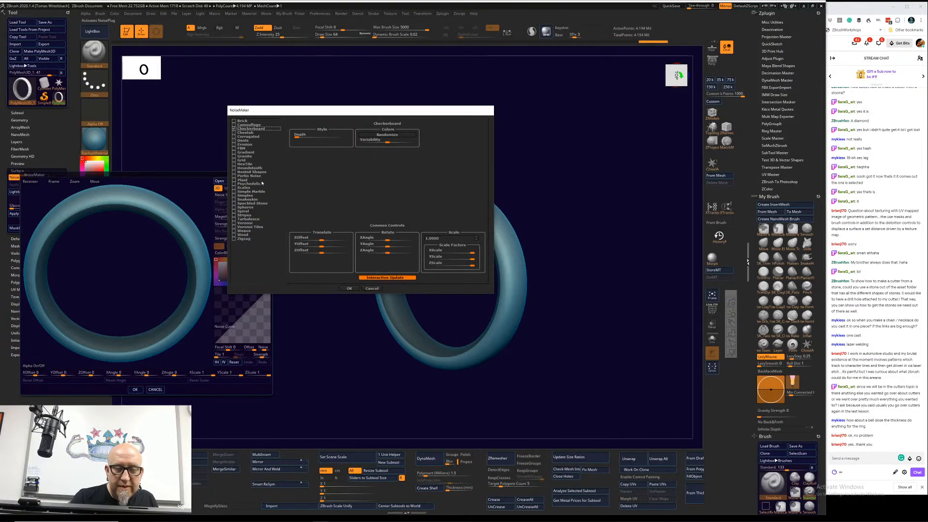
left_click(235, 184)
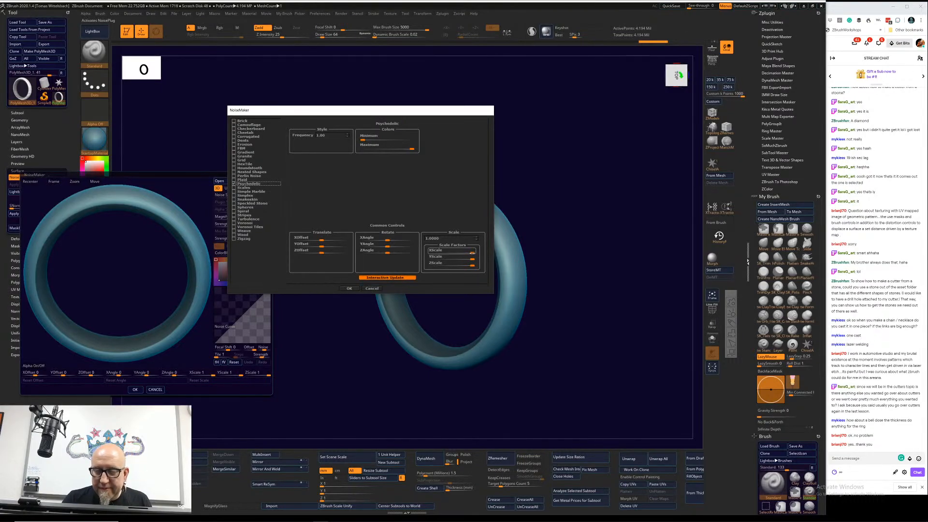
Step: Set the Psychedelic noise's overall scale to 3.5001, its X offset to about -0.01 and its X and Y scale factors to 0.01
left_click(476, 240)
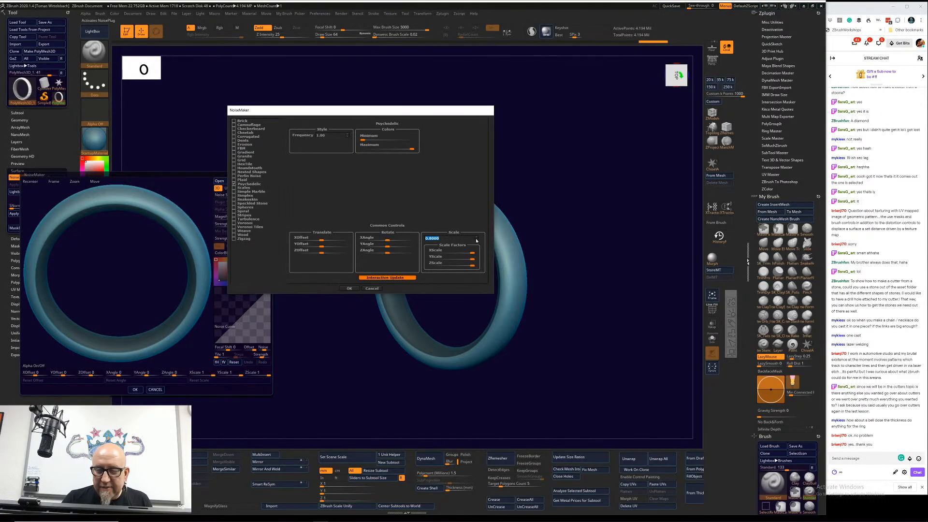
left_click(476, 240)
left_click(477, 239)
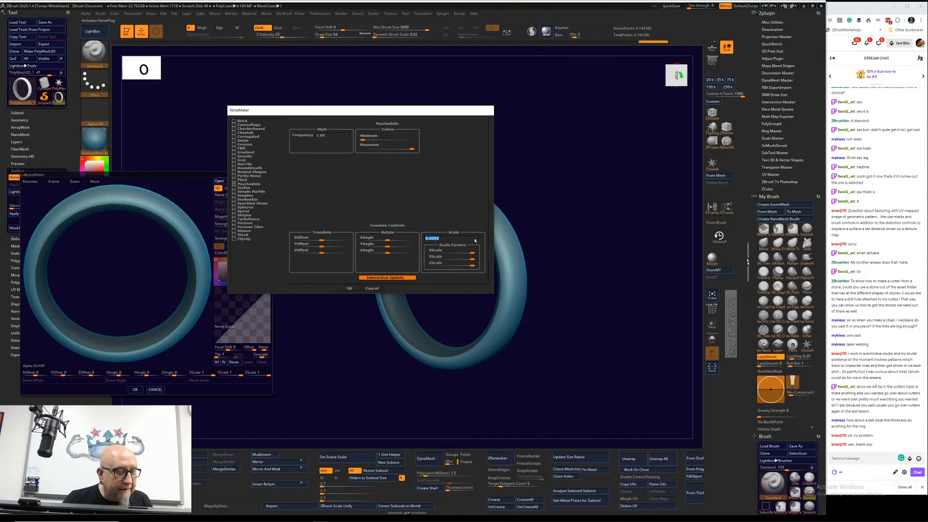
type("0")
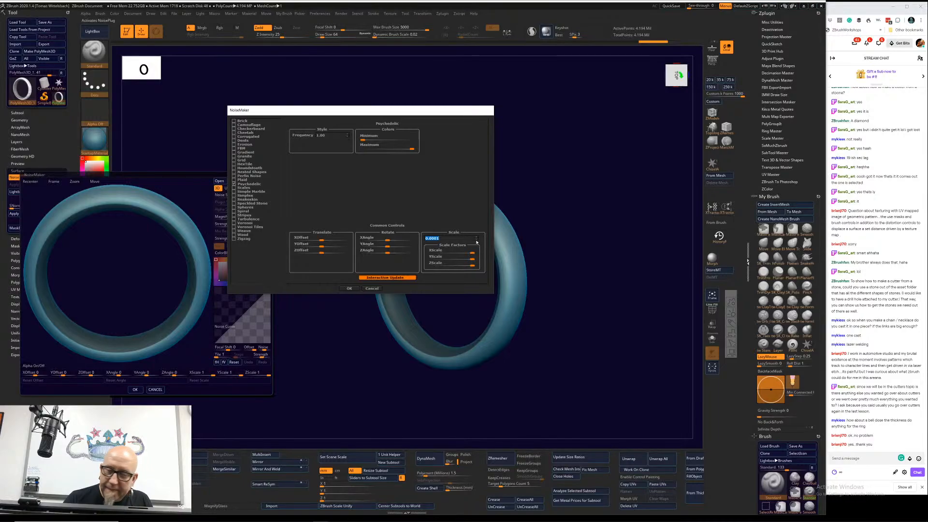
left_click(477, 237)
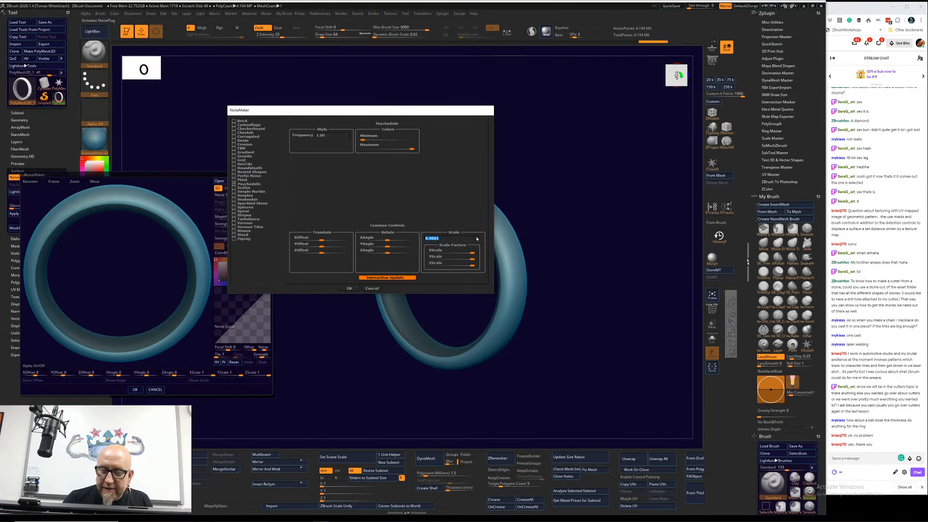
left_click(477, 237)
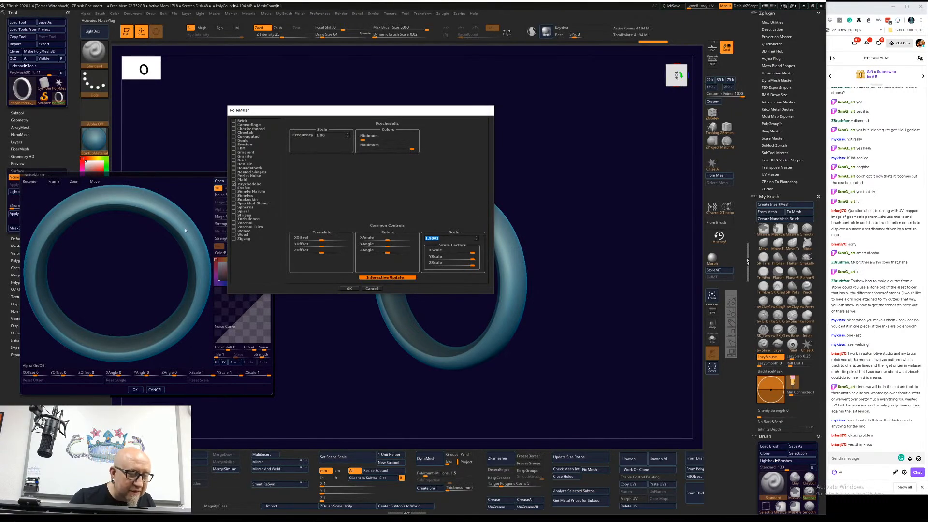
left_click(477, 239)
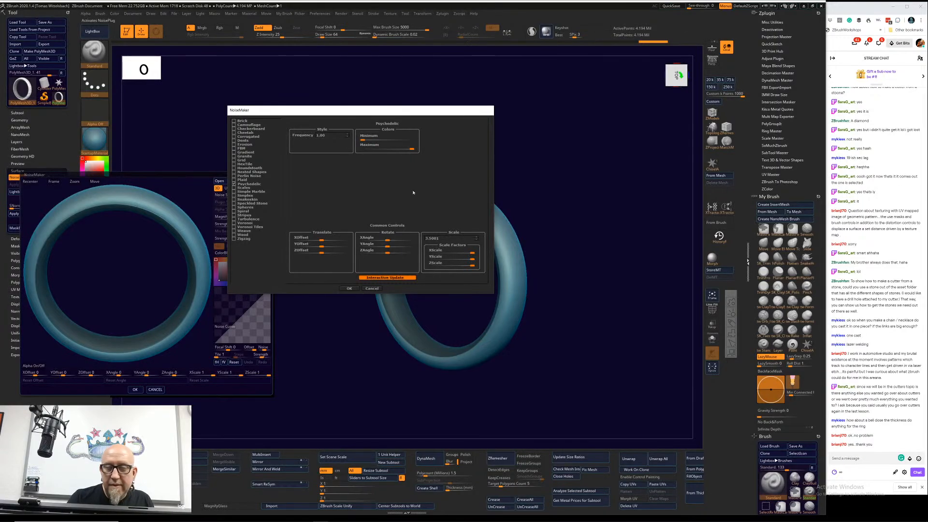
mouse_move(322, 240)
left_mouse_down()
mouse_move(343, 240)
mouse_move(302, 241)
mouse_move(317, 240)
left_mouse_up()
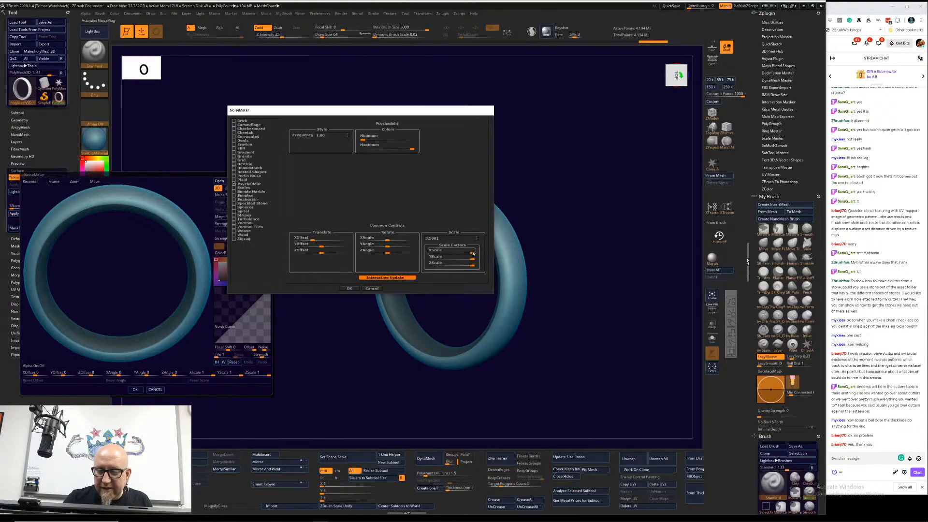
mouse_move(472, 253)
left_mouse_down()
mouse_move(424, 253)
mouse_move(452, 259)
mouse_move(431, 259)
left_mouse_up()
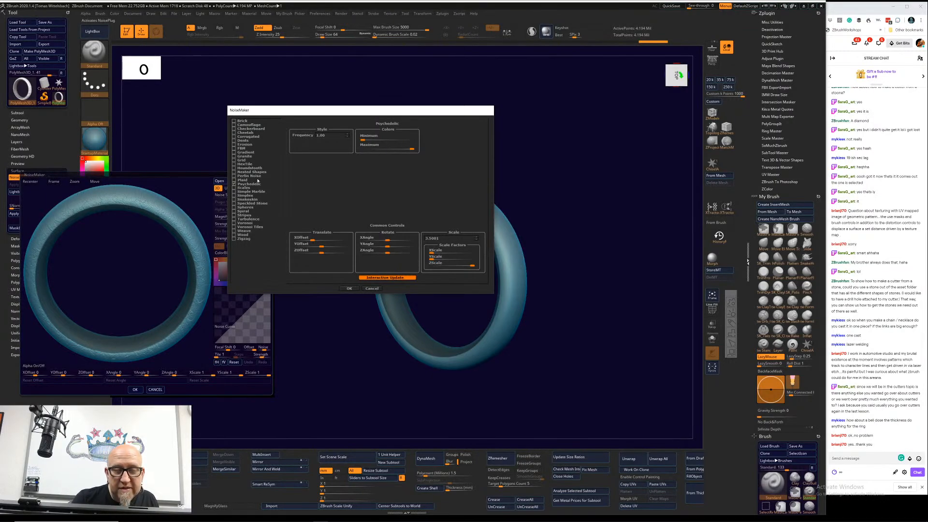
Step: Switch to the Checkerboard noise with a Z scale factor of 0.01, randomized colors and increased depth, and accept it
left_click(235, 129)
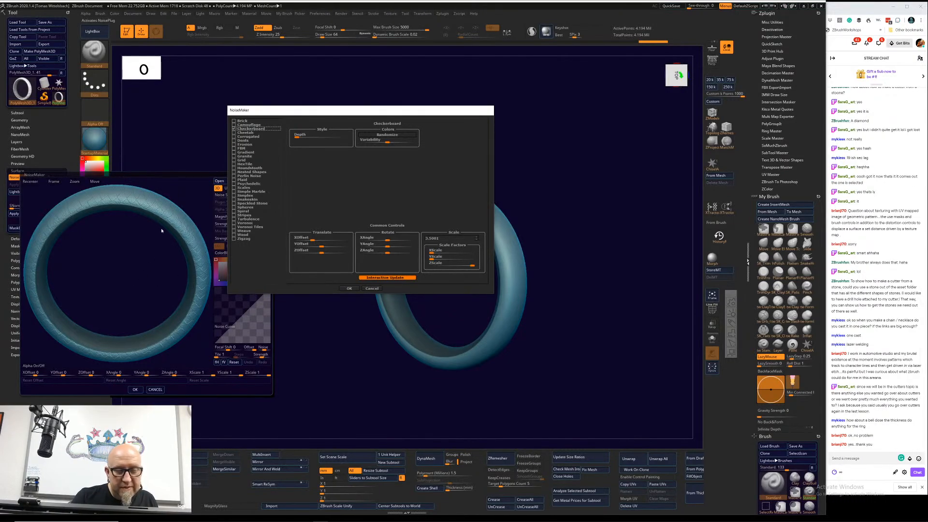
left_click(433, 265)
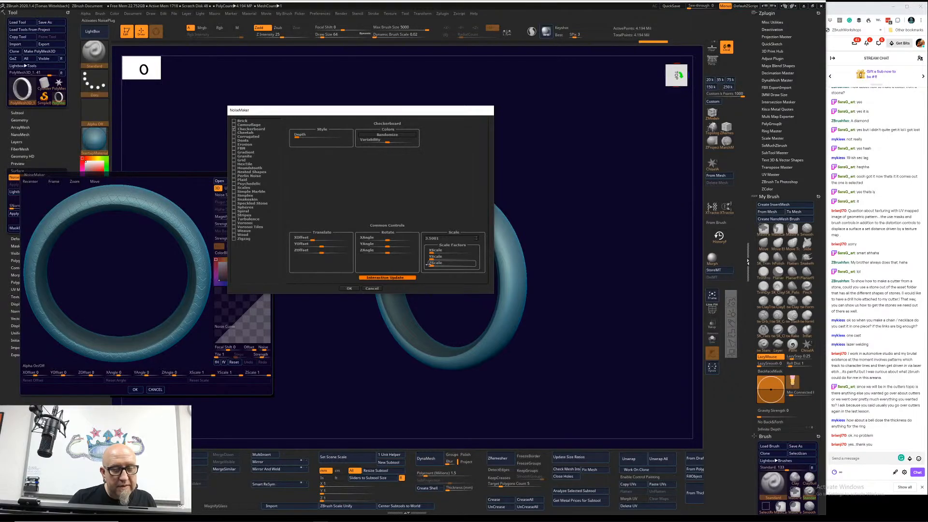
left_click(393, 135)
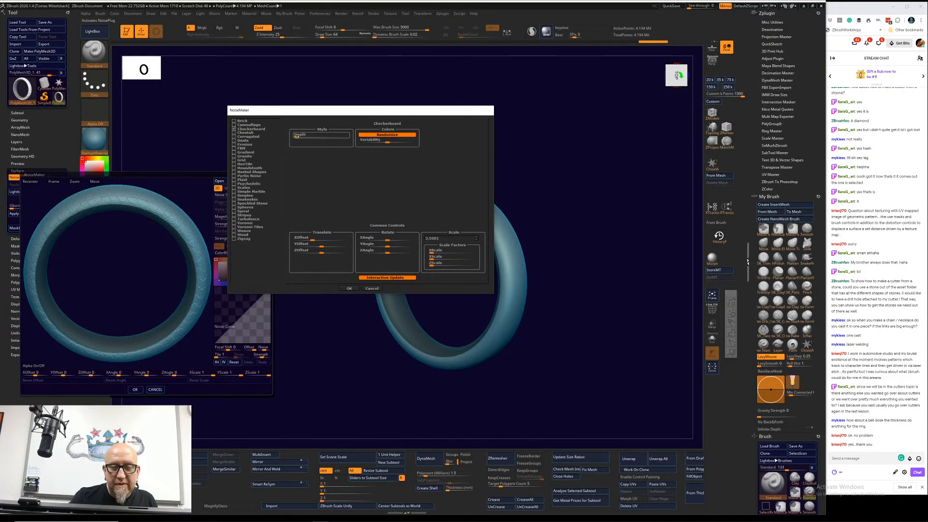
left_click_drag(297, 137, 308, 137)
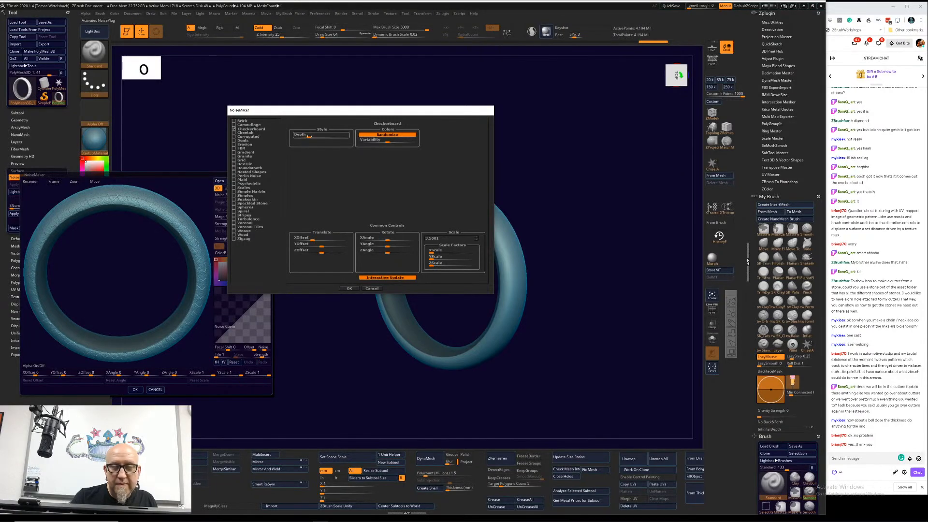
left_click_drag(328, 138, 334, 138)
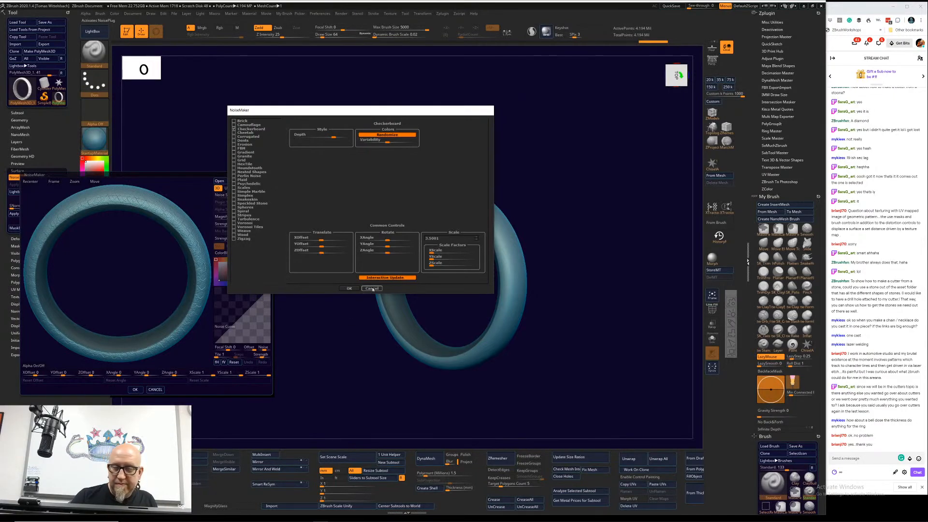
left_click(348, 288)
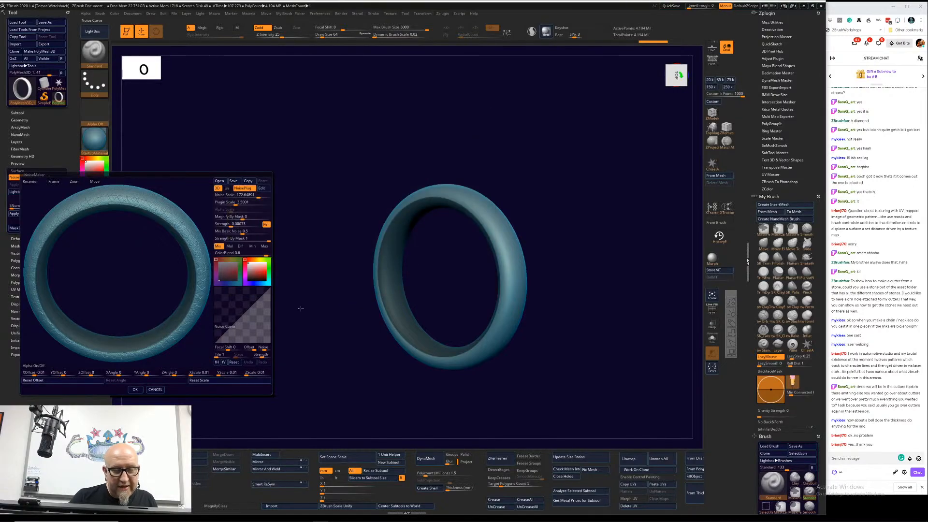
Step: Try a plugin scale of about 4.33 with the noise scale at its minimum, and discard the surface noise
left_click_drag(164, 247, 156, 285)
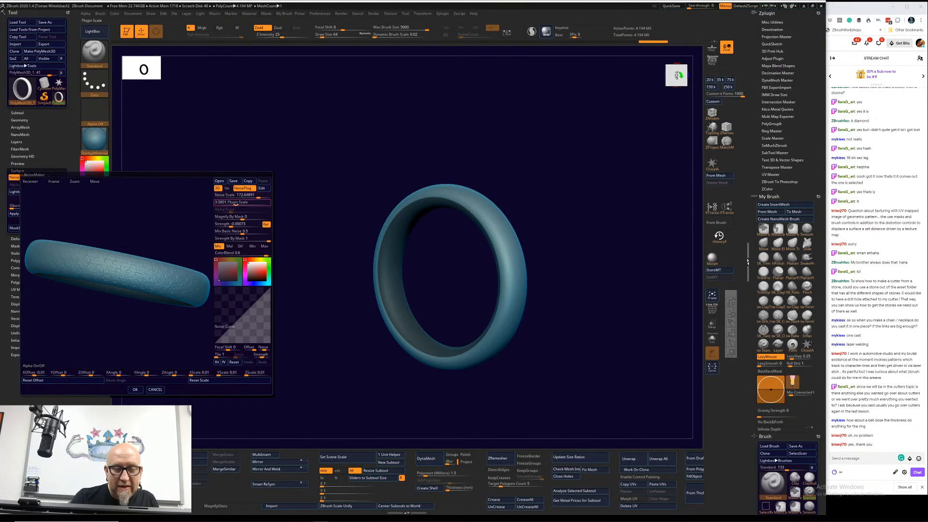
mouse_move(235, 204)
left_mouse_down()
mouse_move(260, 197)
mouse_move(229, 195)
mouse_move(238, 195)
left_mouse_up()
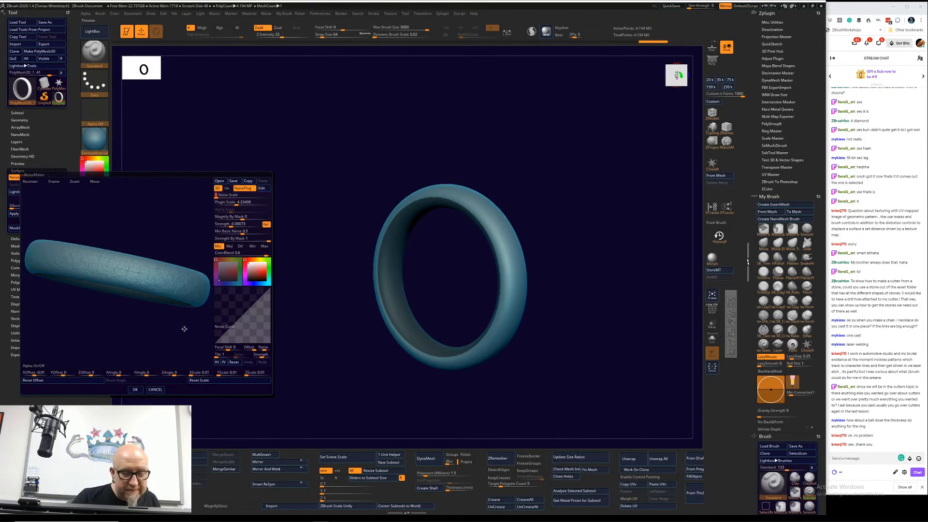
left_click_drag(220, 196, 218, 196)
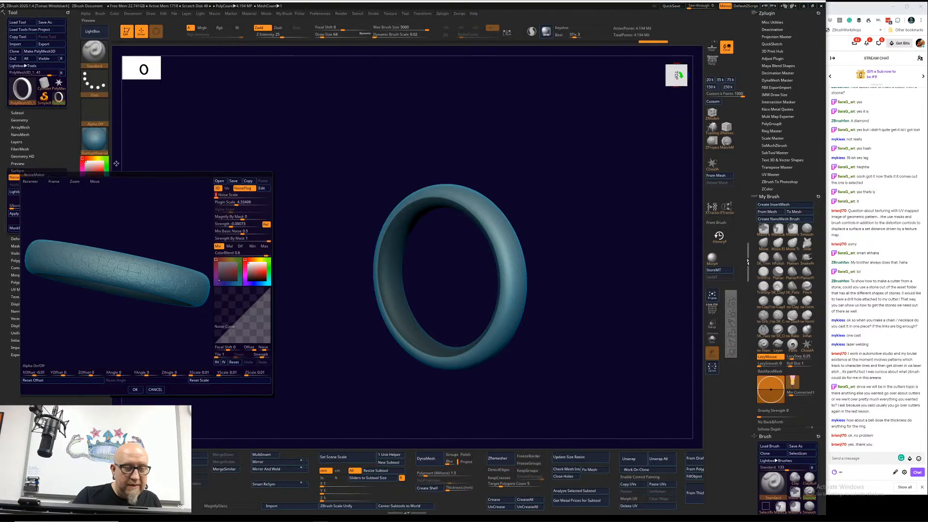
left_click(155, 389)
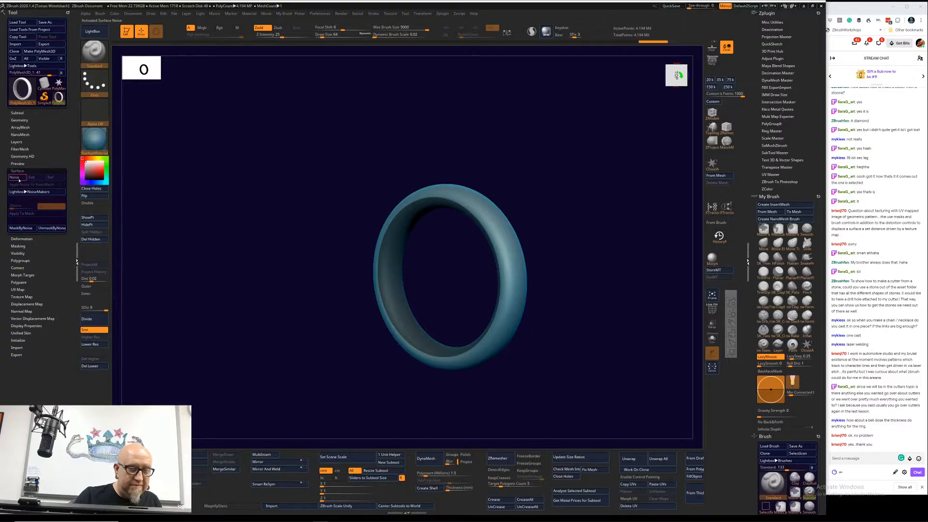
Step: Add surface noise to the ring with the Checkerboard NoisePlug at maximum depth and minimum X, Y and Z scale factors
left_click(19, 180)
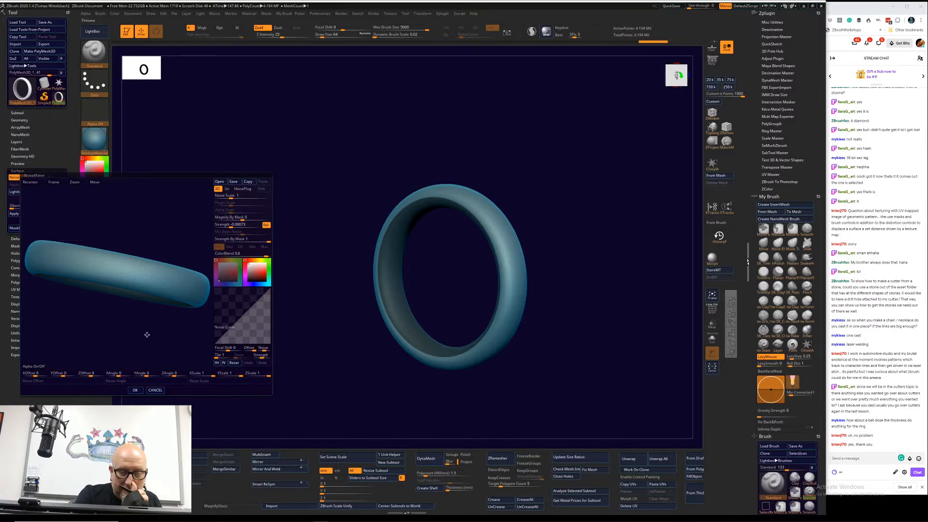
left_click(251, 189)
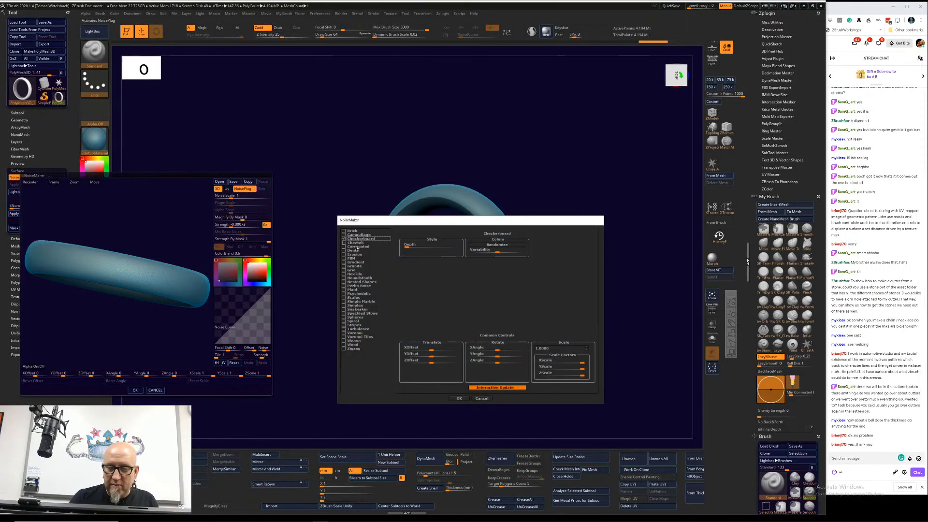
left_click_drag(410, 247, 459, 246)
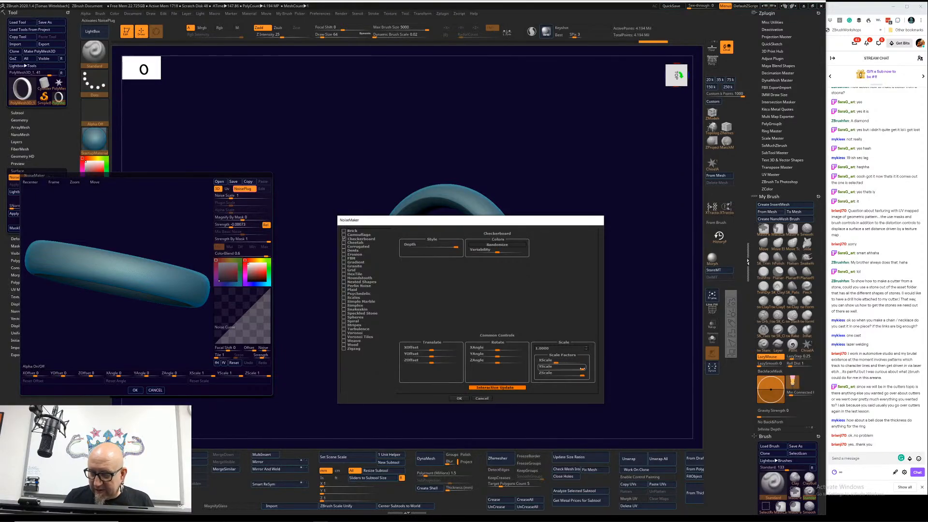
left_click_drag(580, 369, 560, 369)
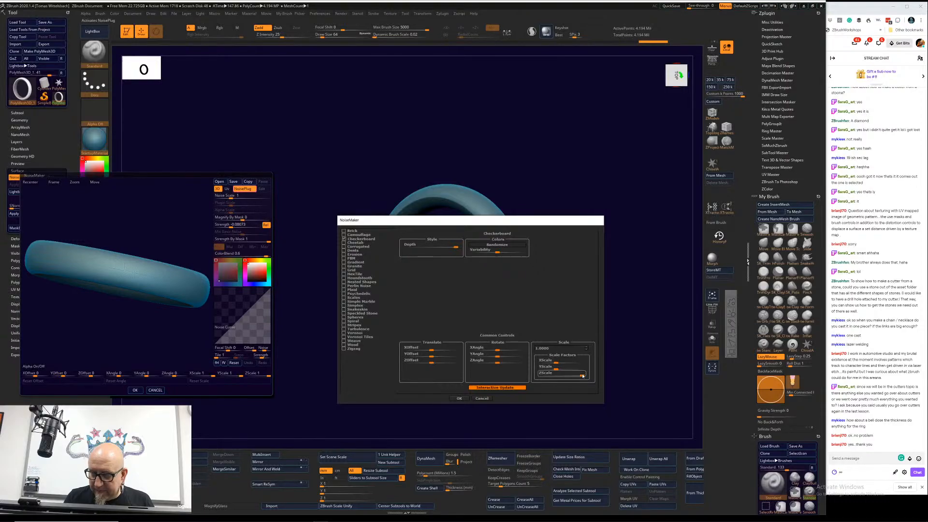
left_click_drag(582, 375, 541, 370)
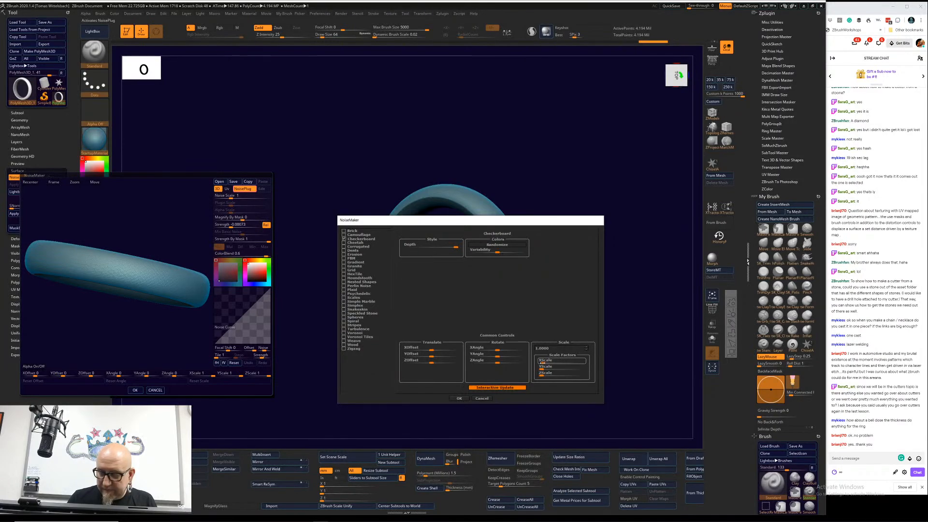
Step: Set the Checkerboard noise's overall scale to 0.9001 and accept the NoisePlug settings
left_click(587, 350)
left_click(588, 350)
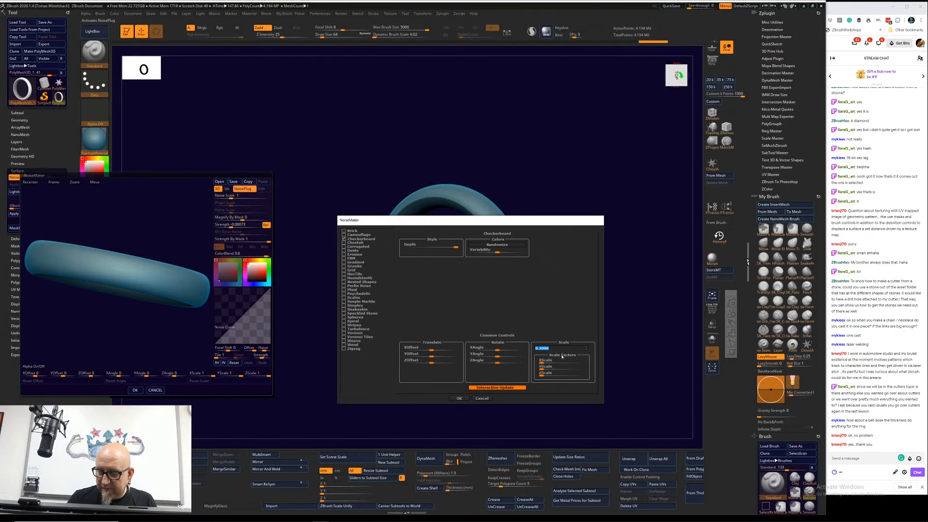
left_click(587, 350)
left_click(587, 347)
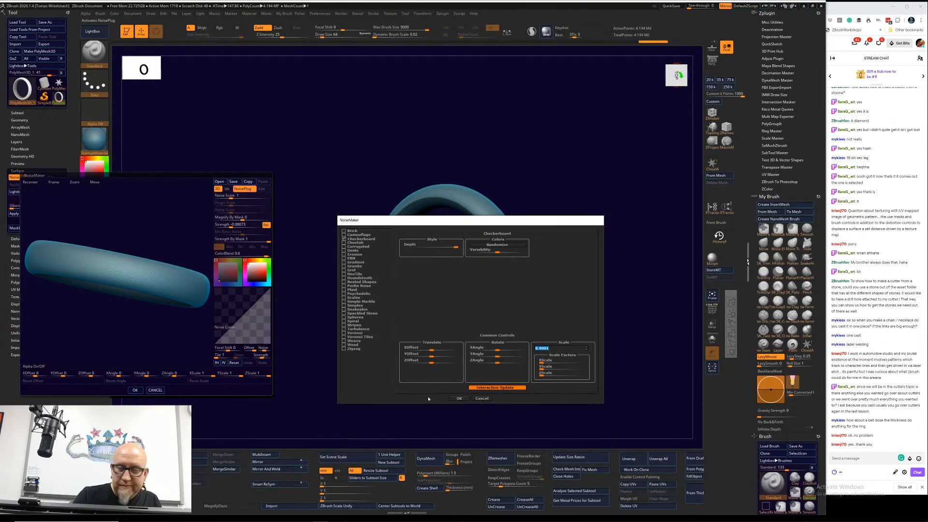
left_click(459, 398)
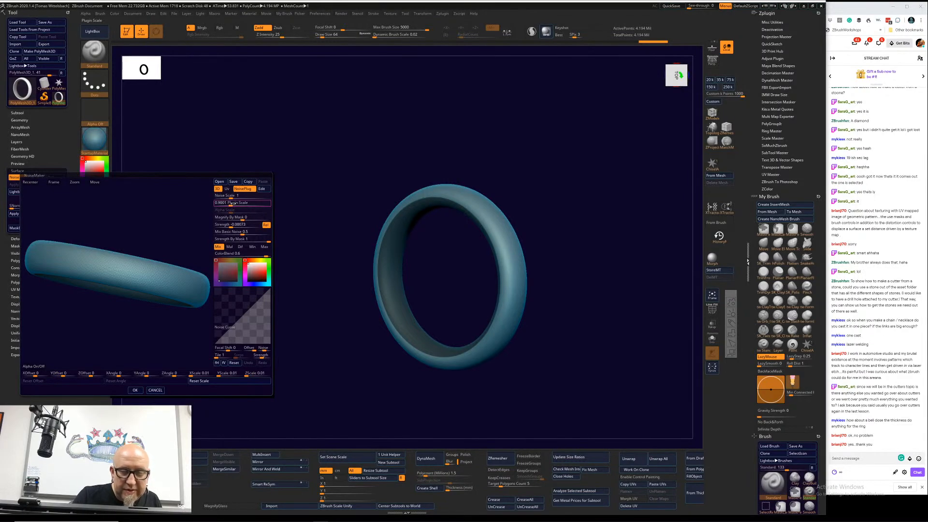
Step: Set the plugin scale to about 2.107 and the mix of basic noise to 0.1954, keep Mix mode and accept the surface noise
left_click_drag(230, 204, 234, 204)
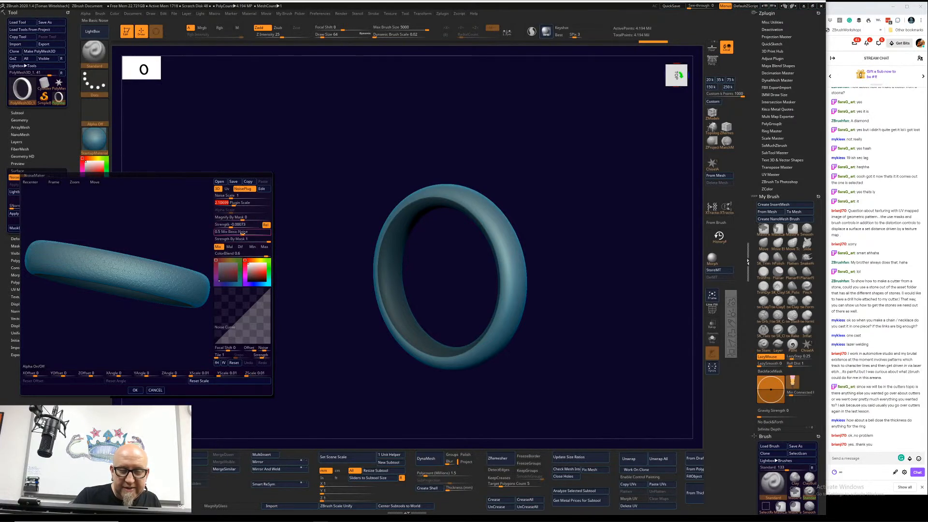
left_click_drag(242, 233, 270, 239)
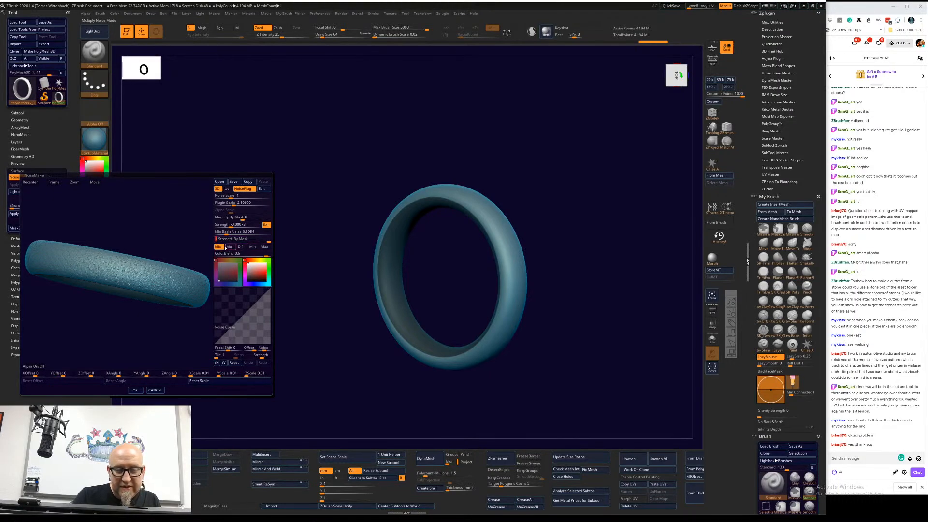
left_click(241, 247)
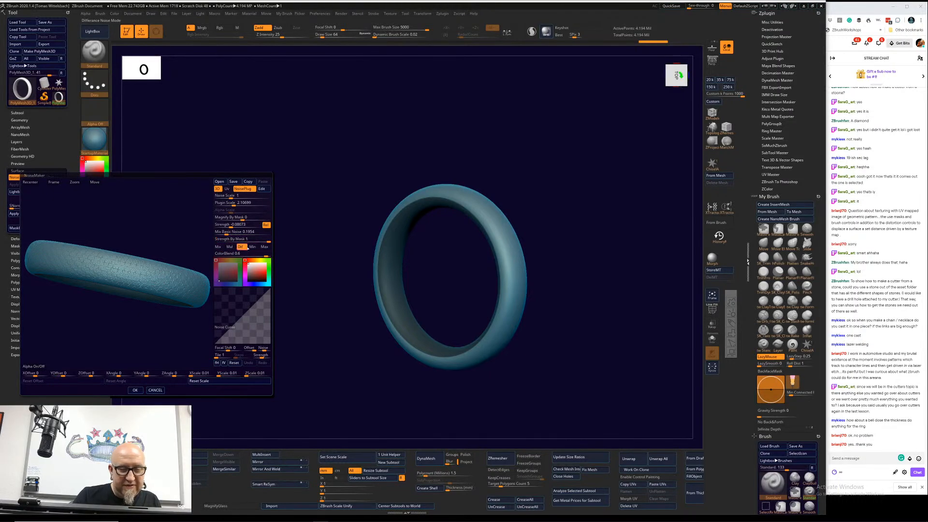
left_click(218, 247)
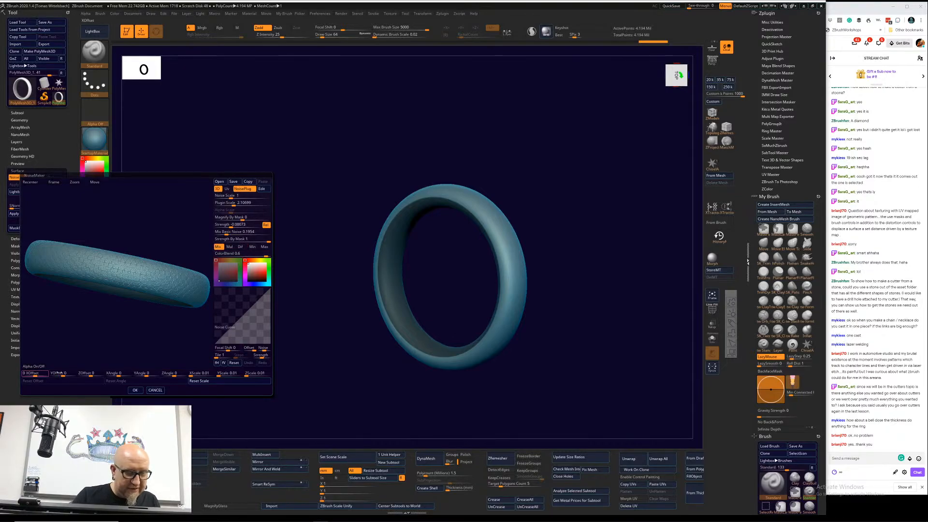
left_click(135, 391)
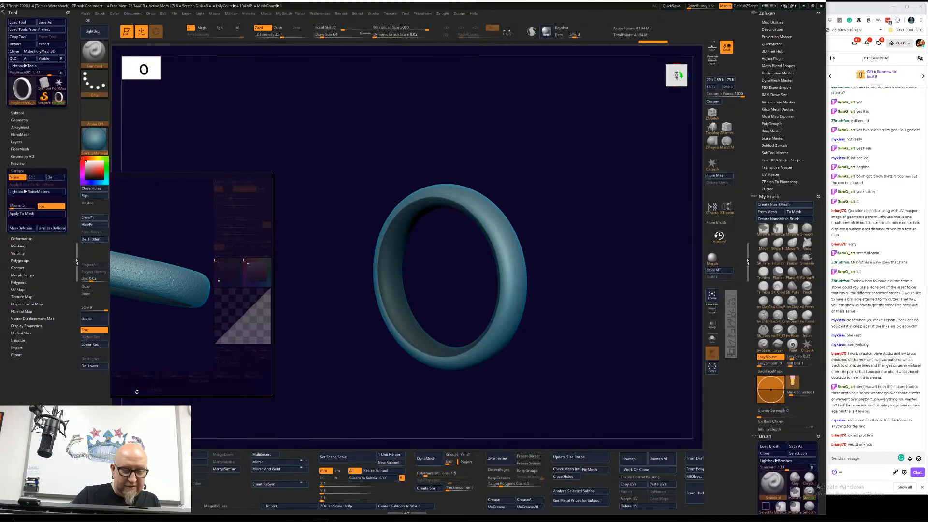
Step: Inspect the checkerboard pattern on the ring up close and delete the surface noise
left_click_drag(588, 288, 546, 313)
left_click_drag(572, 211, 531, 378, "alt")
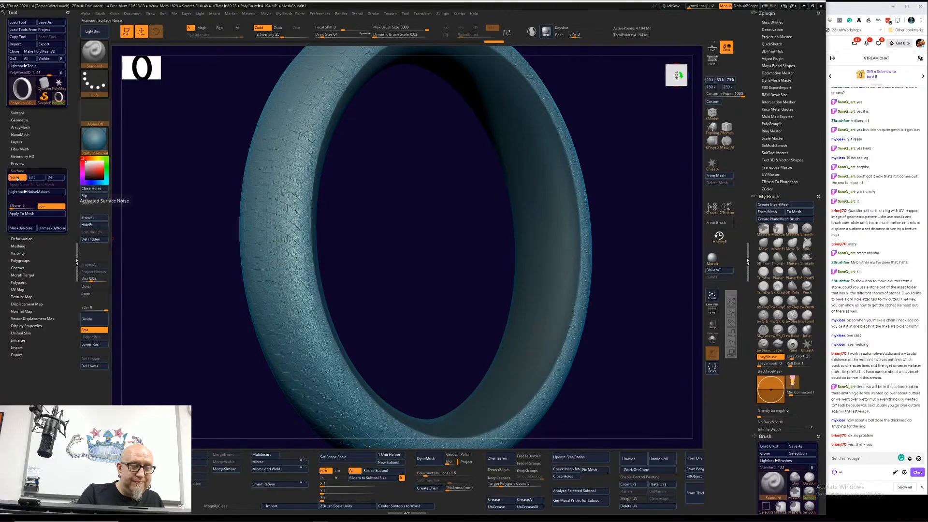
left_click(17, 178)
left_click(18, 178)
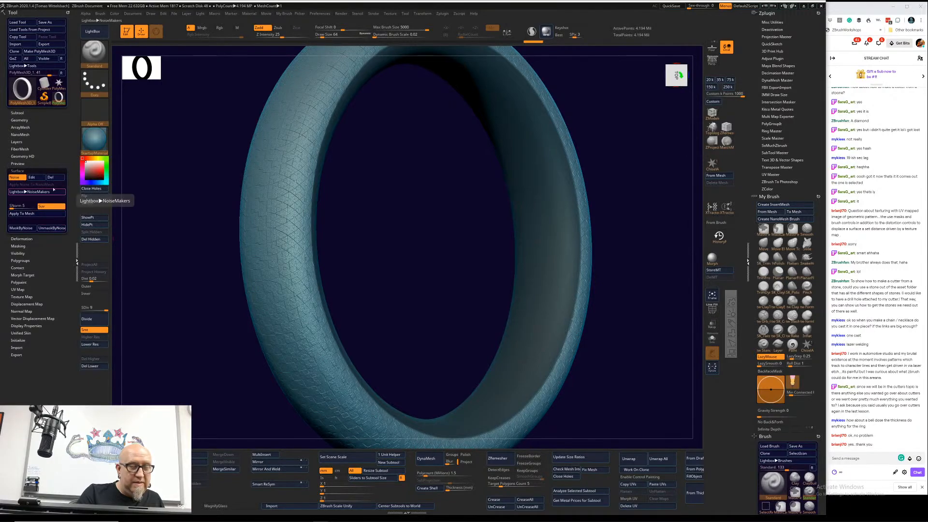
left_click(52, 178)
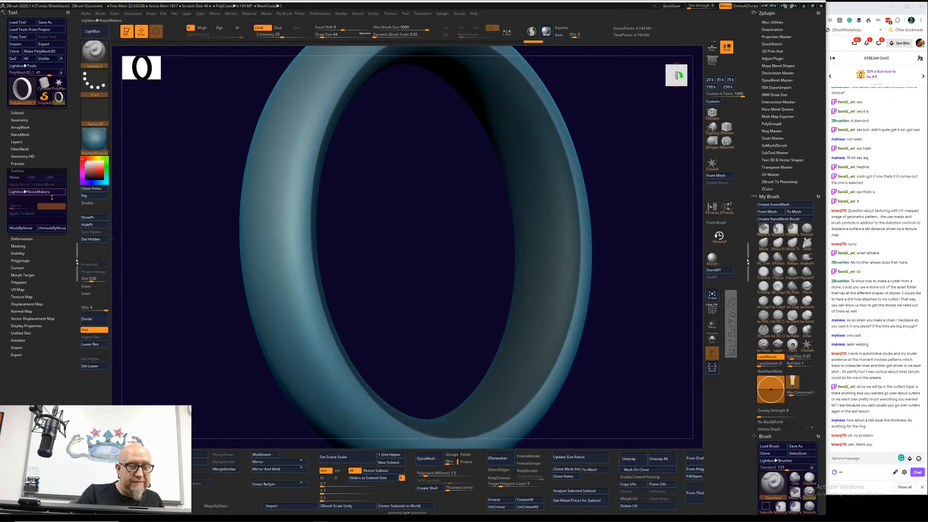
Step: Add surface noise to the ring again and choose the Scales NoisePlug with Normal scale shape, maximum edge dimension and minimum scale factors
left_click(14, 177)
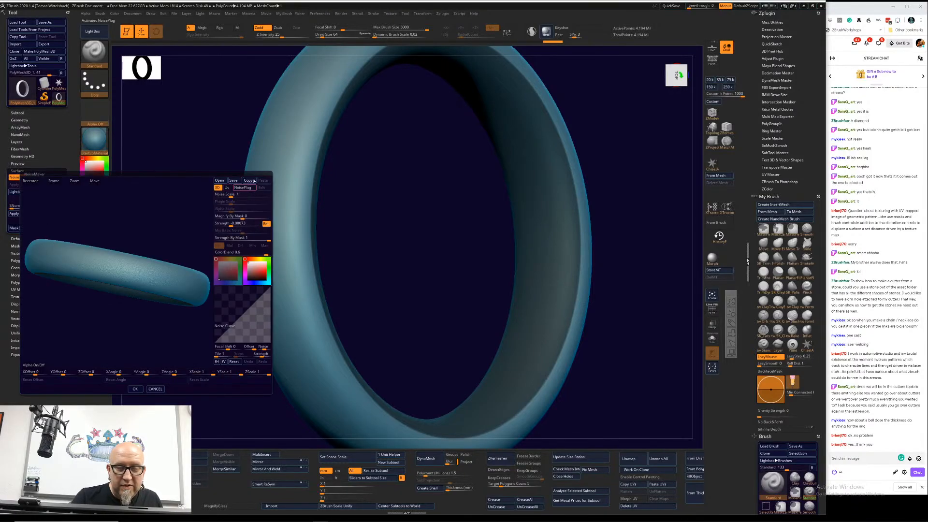
left_click(242, 187)
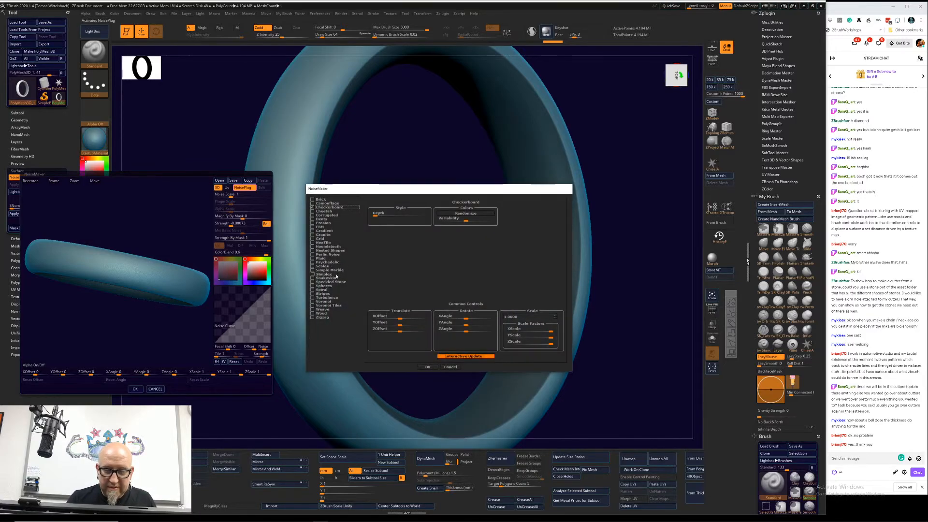
left_click(312, 267)
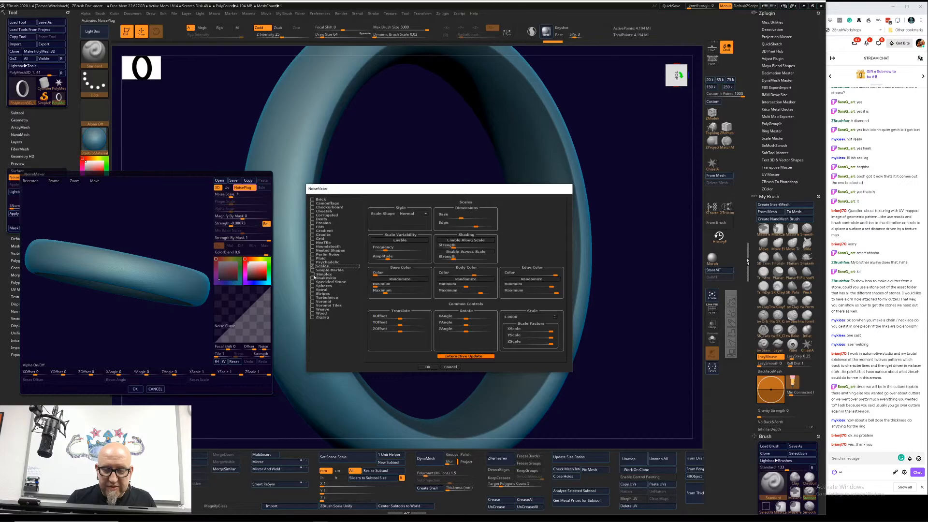
left_click(424, 213)
left_click(424, 210)
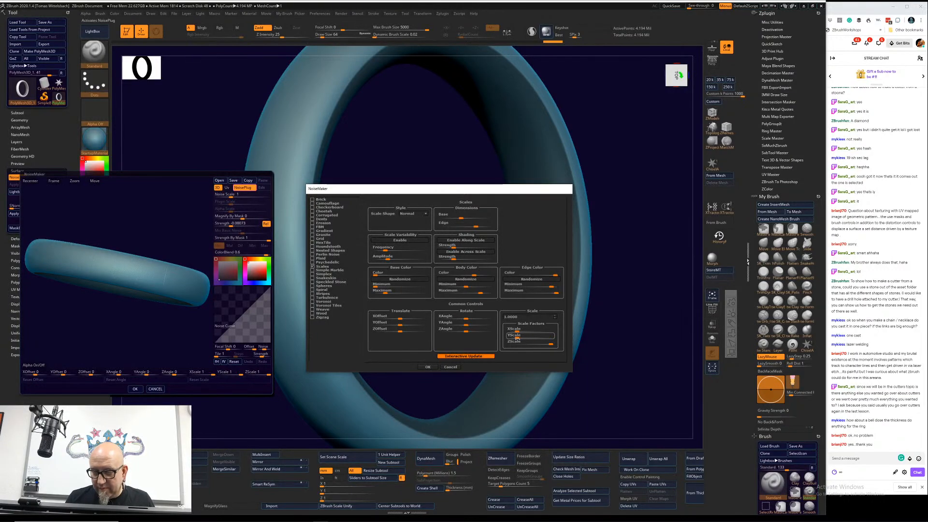
left_click_drag(550, 344, 515, 344)
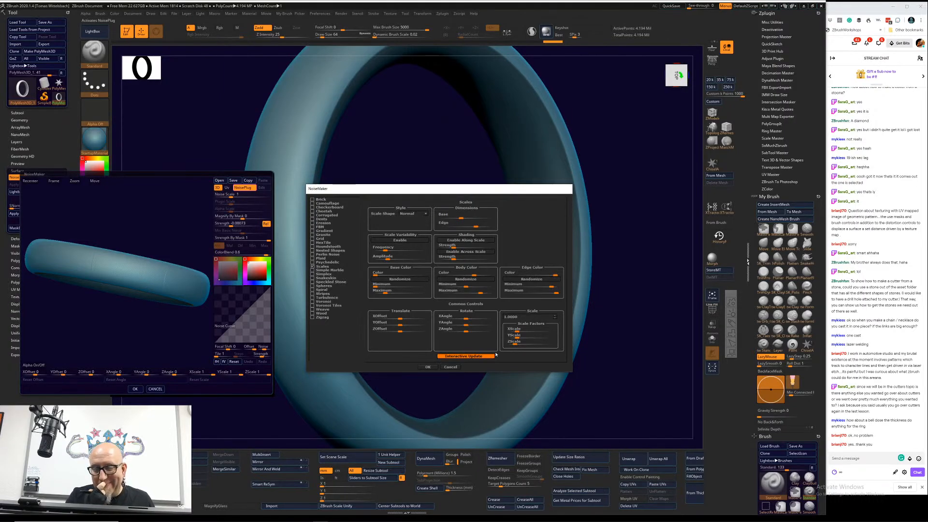
left_click_drag(476, 226, 489, 226)
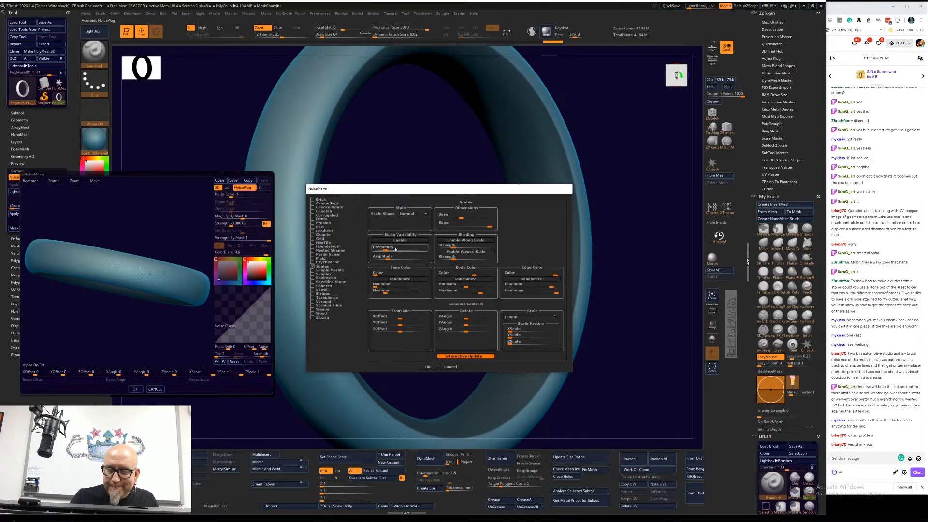
Step: Try a higher variability frequency, minimum base dimension and stronger shading for the Scales noise, and switch to the Snakeskin noise
left_click_drag(385, 250, 398, 251)
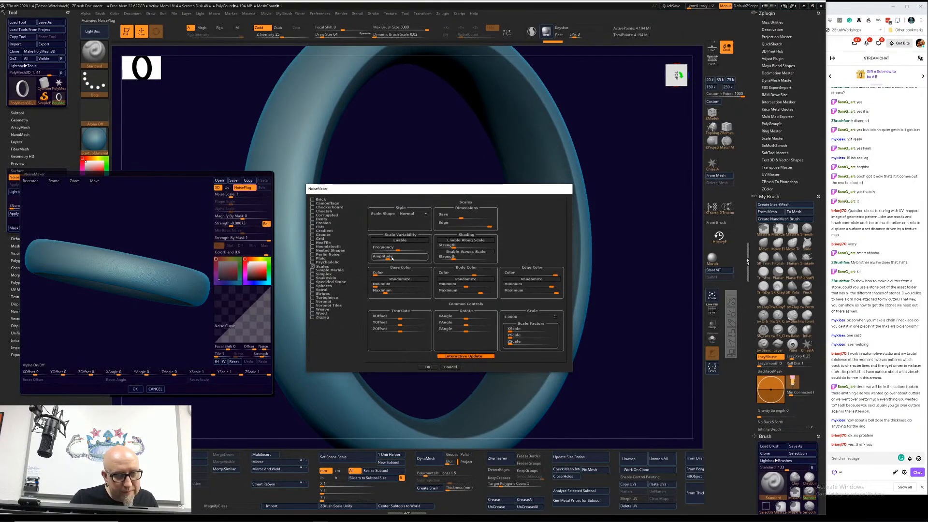
left_click(419, 216)
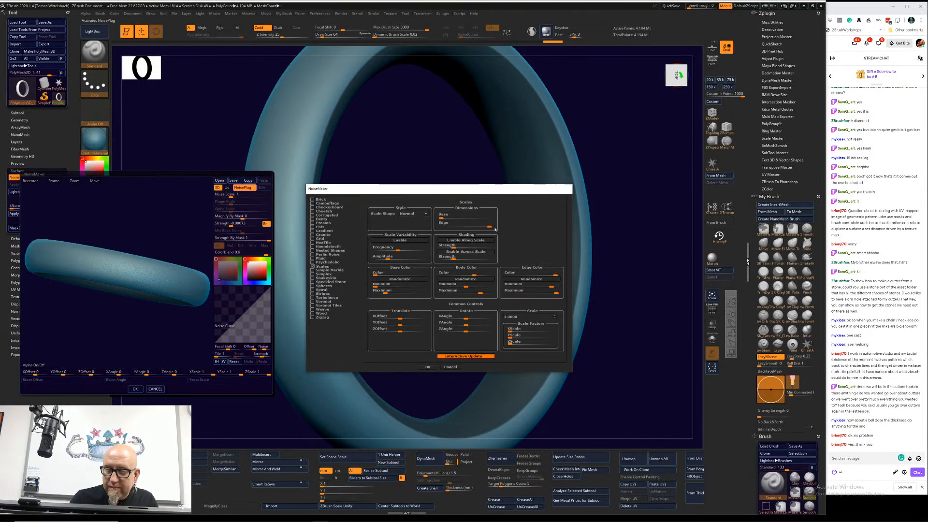
mouse_move(454, 246)
left_mouse_down()
mouse_move(477, 244)
mouse_move(467, 258)
mouse_move(479, 258)
left_mouse_up()
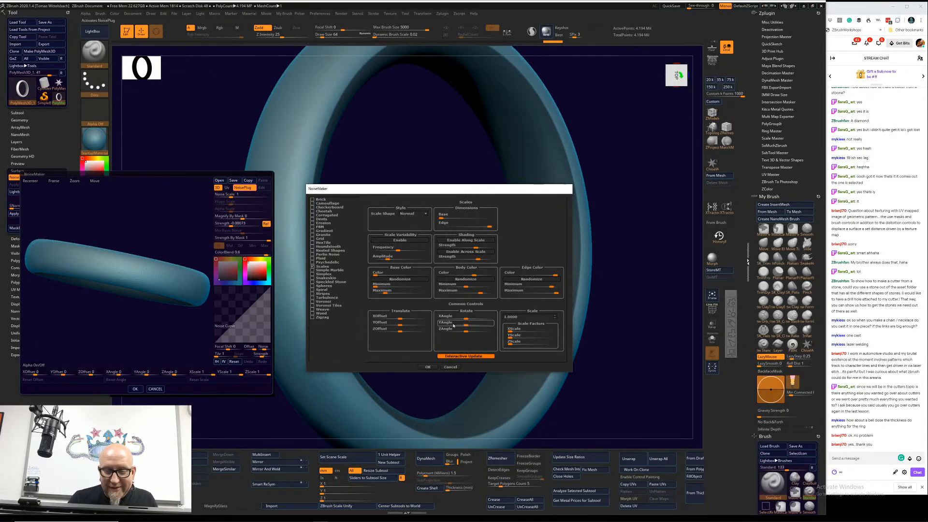
left_click(319, 278)
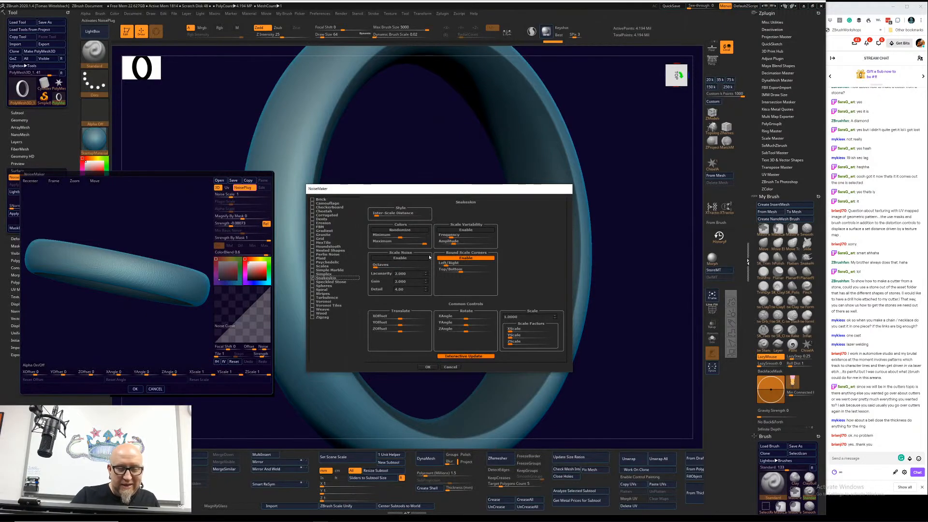
Step: Discard the NoisePlug pattern and accept the basic surface noise on the ring
left_click(450, 367)
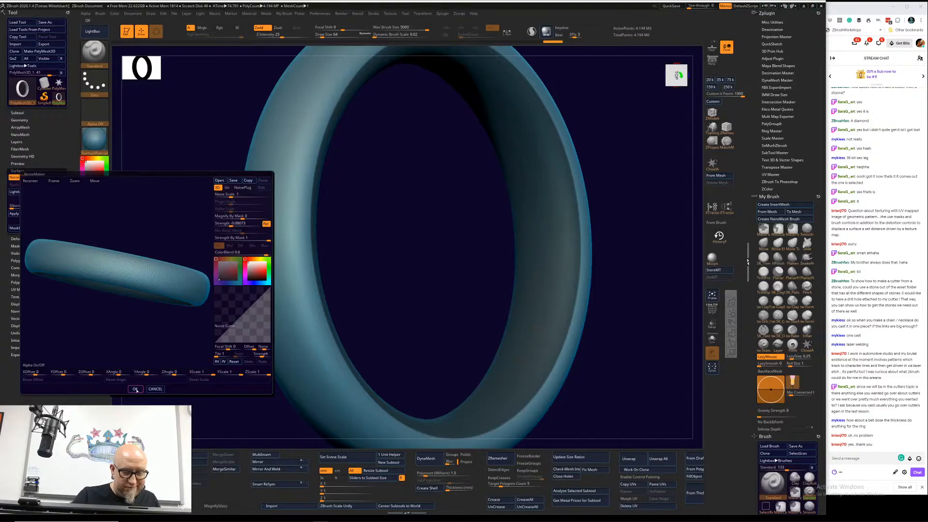
left_click_drag(164, 309, 169, 335)
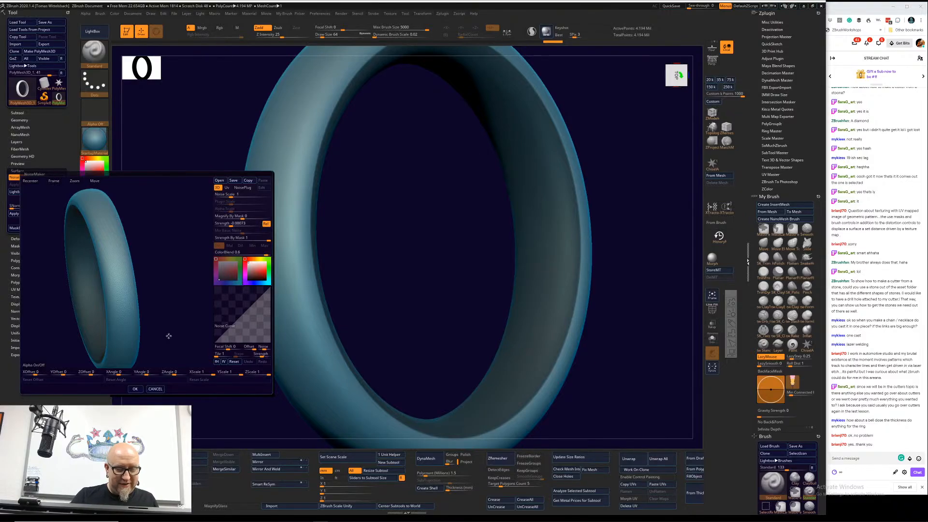
left_click(134, 388)
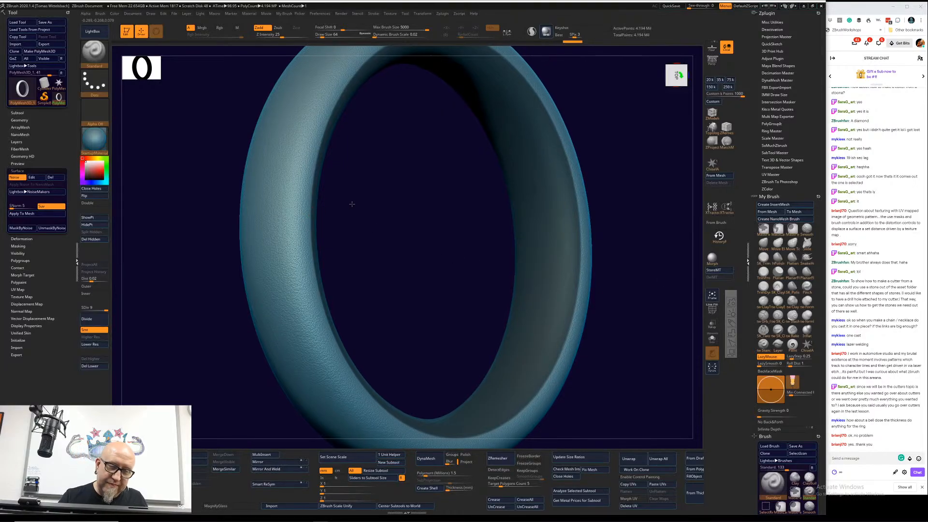
Step: Set the brush draw size to 595 and the masking brush's focal shift to -100, and turn the ring toward a front view
key("space")
left_click_drag(352, 204, 364, 203)
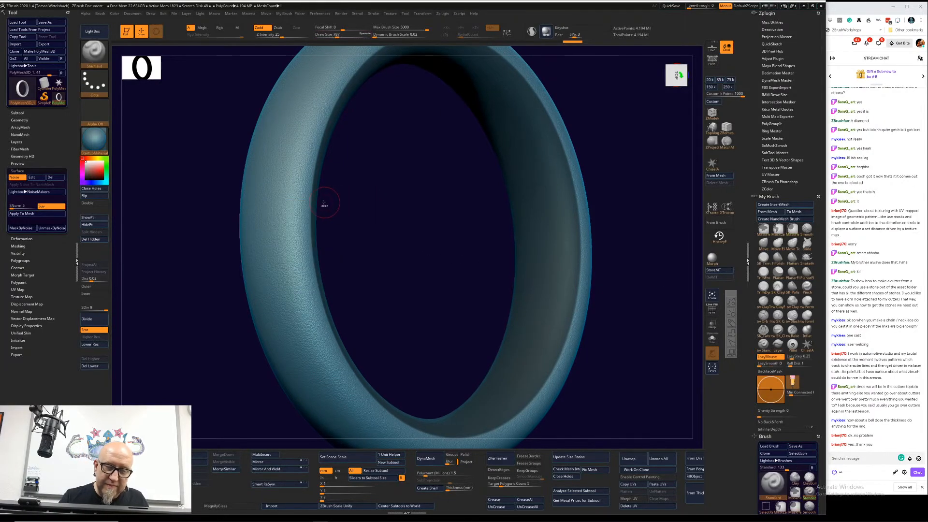
key("space")
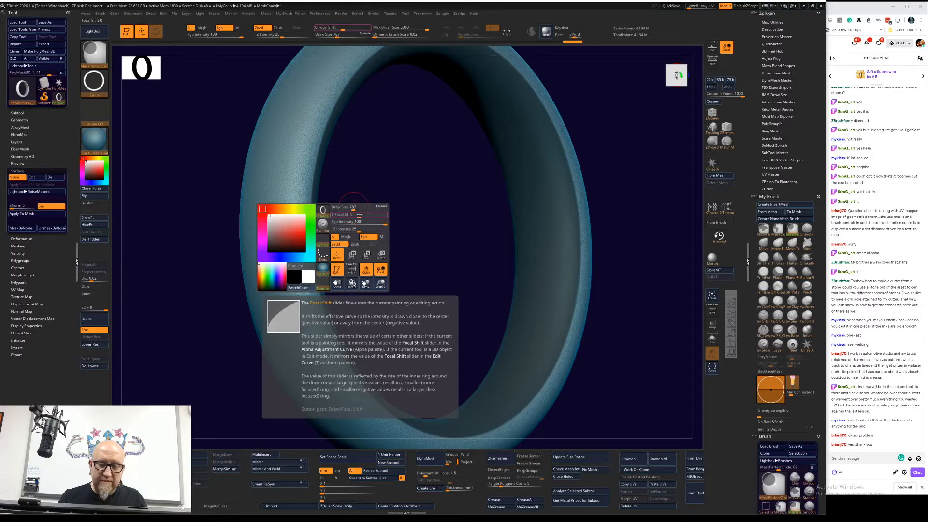
key("space")
left_click(317, 203)
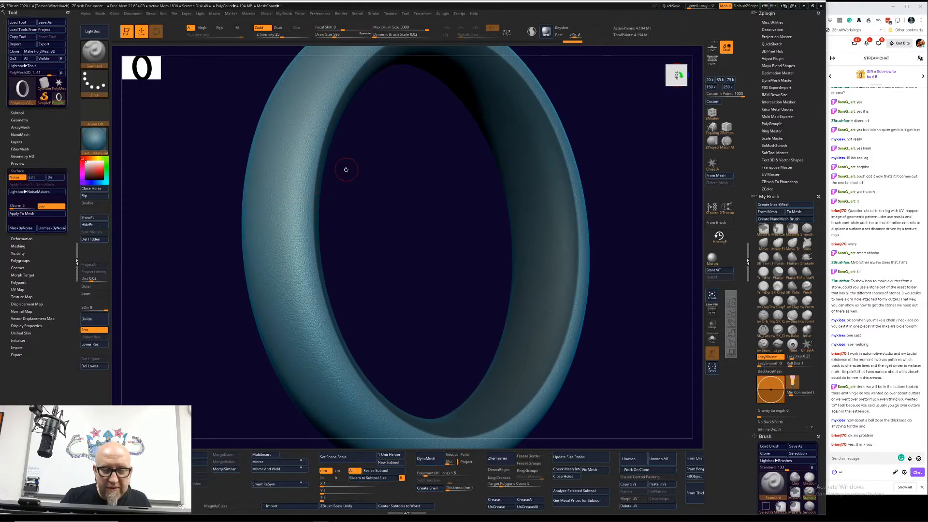
mouse_move(346, 170)
left_mouse_down()
mouse_move(300, 179)
mouse_move(300, 230)
mouse_move(404, 276)
mouse_move(393, 275)
left_mouse_up()
key("ctrl")
key("ctrl")
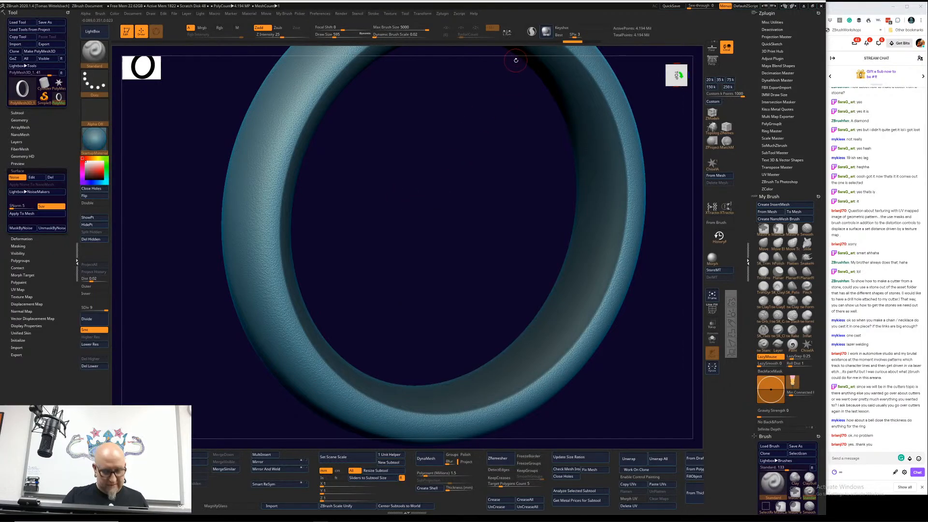
Step: Turn on radial symmetry around the Z axis with X symmetry off, and raise the radial count
key("x")
left_click(476, 28)
left_click(447, 27)
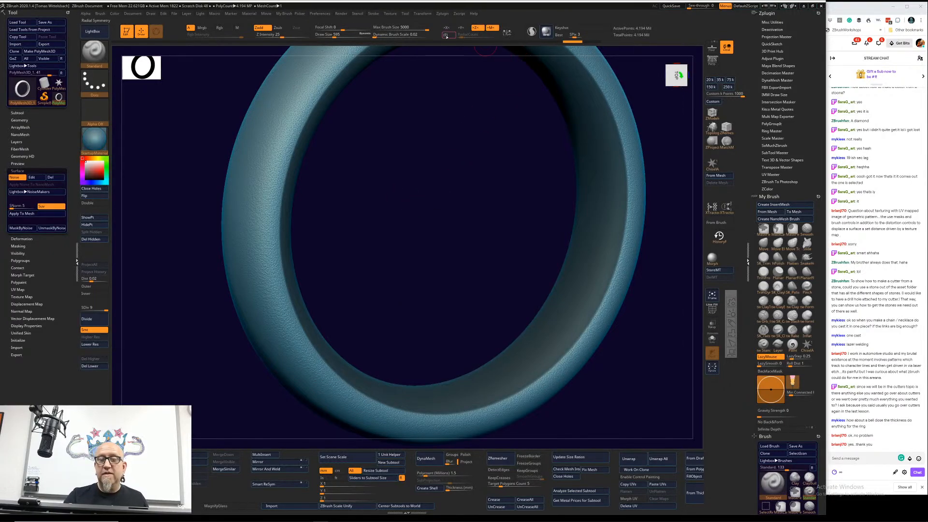
left_click(448, 35)
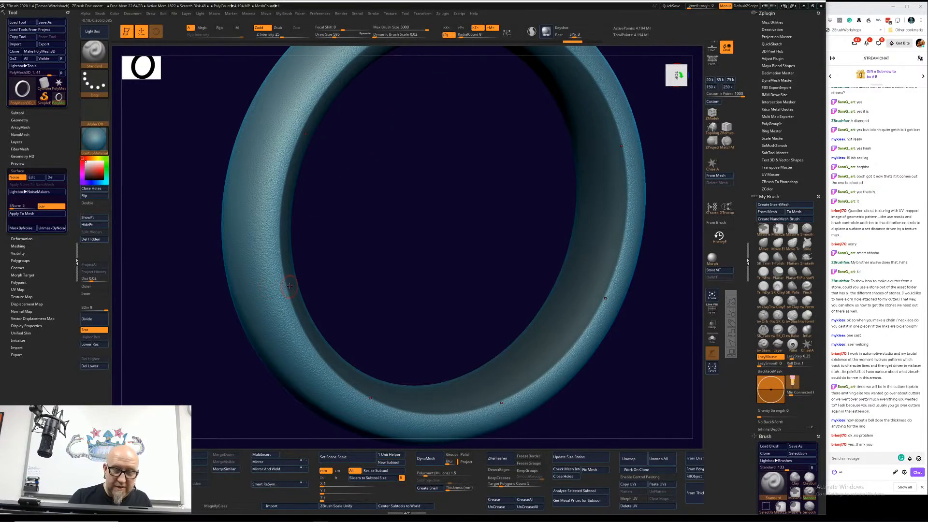
left_click_drag(472, 37, 474, 37)
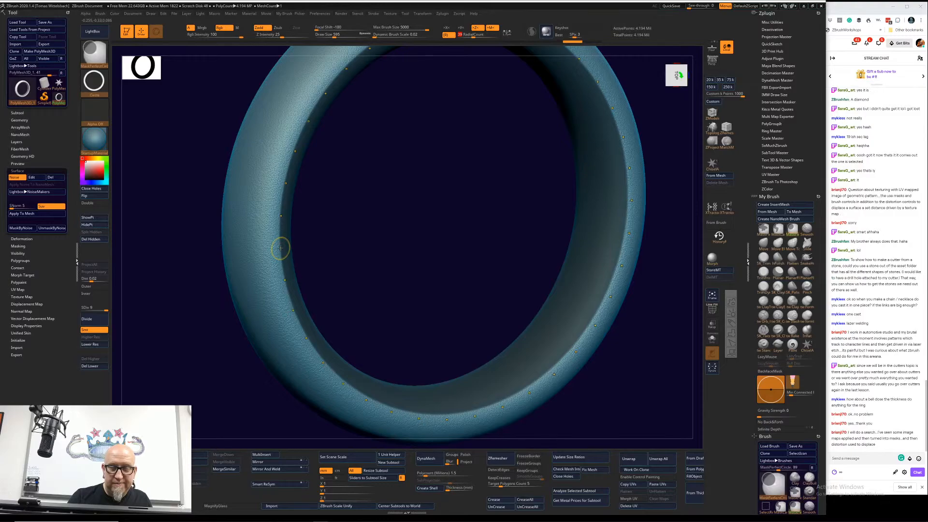
Step: Mask a repeated row of circles around the ring's inner edge and apply the surface noise to the mesh
left_click_drag(280, 248, 289, 254, "ctrl")
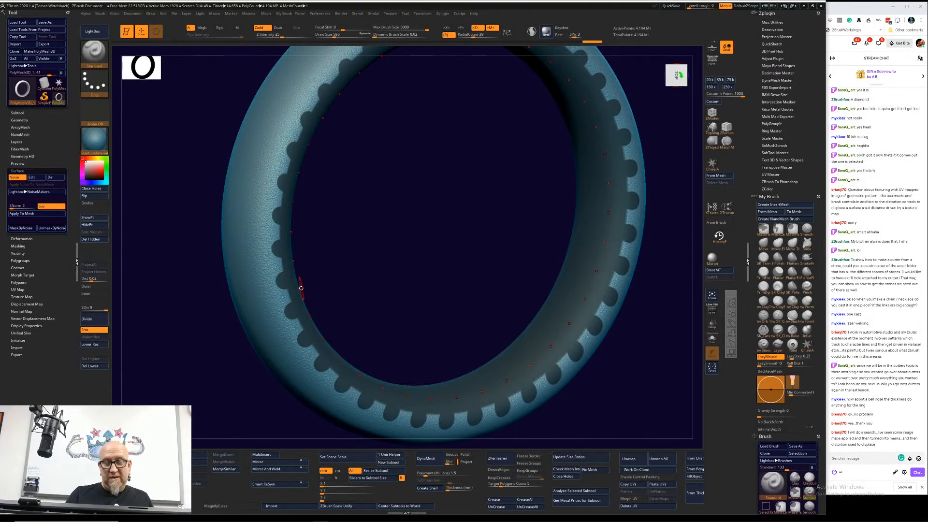
left_click(41, 215)
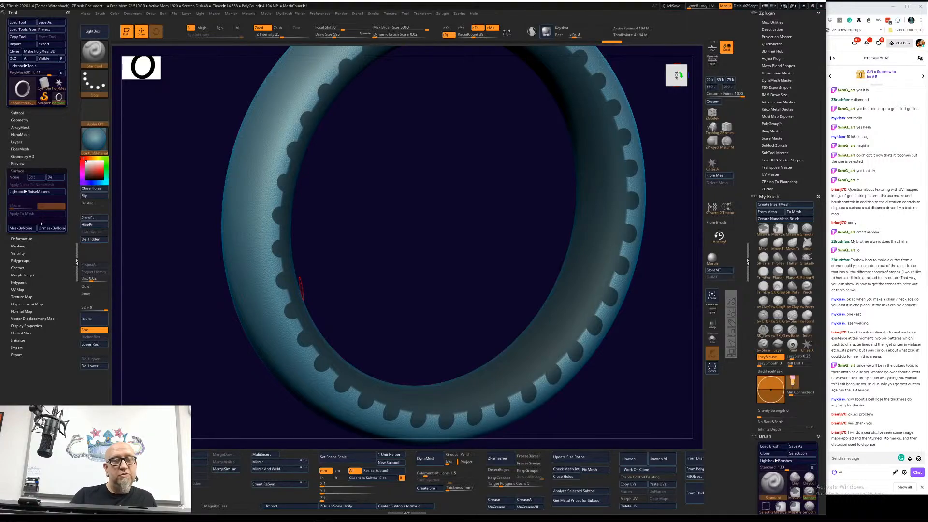
Step: Clear the circle mask from the ring and inspect the noise applied to its surface up close and from afar
left_click_drag(360, 270, 381, 264, "ctrl")
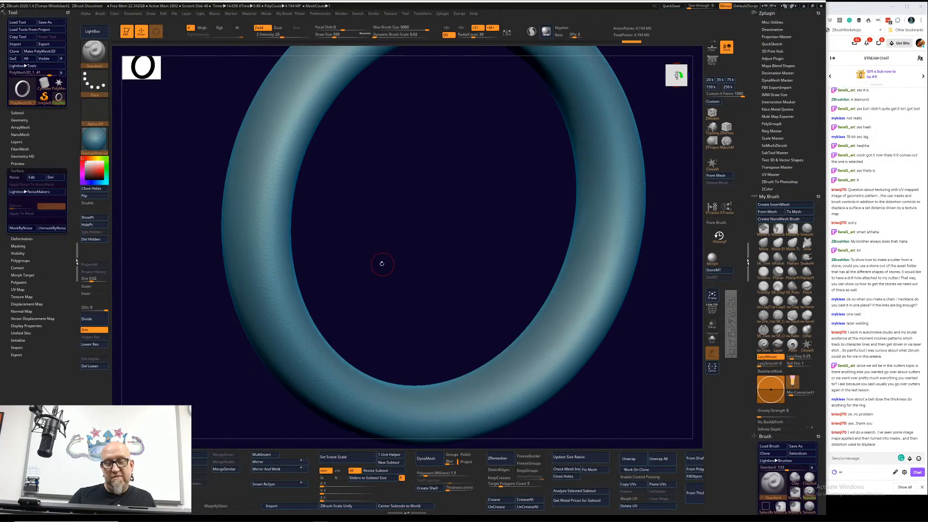
left_click_drag(404, 207, 429, 255, "alt")
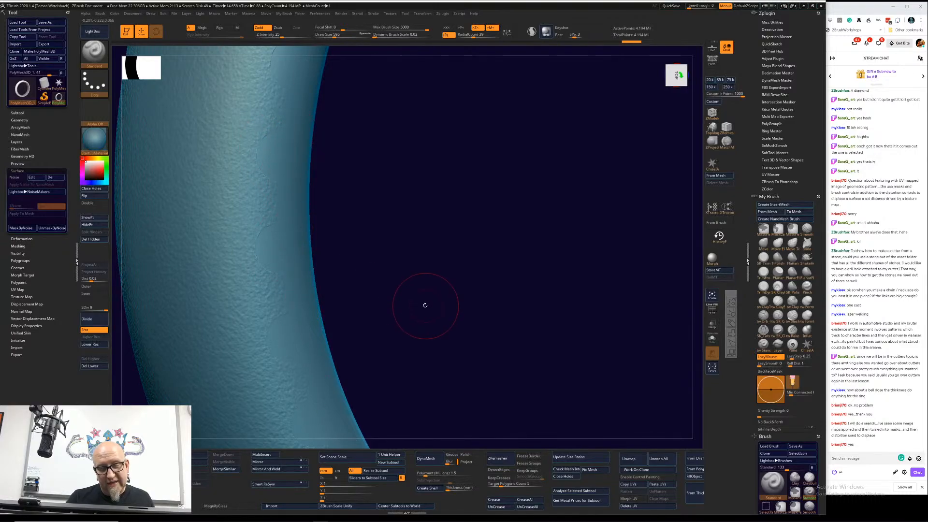
left_click_drag(424, 305, 399, 259, "alt")
key("f")
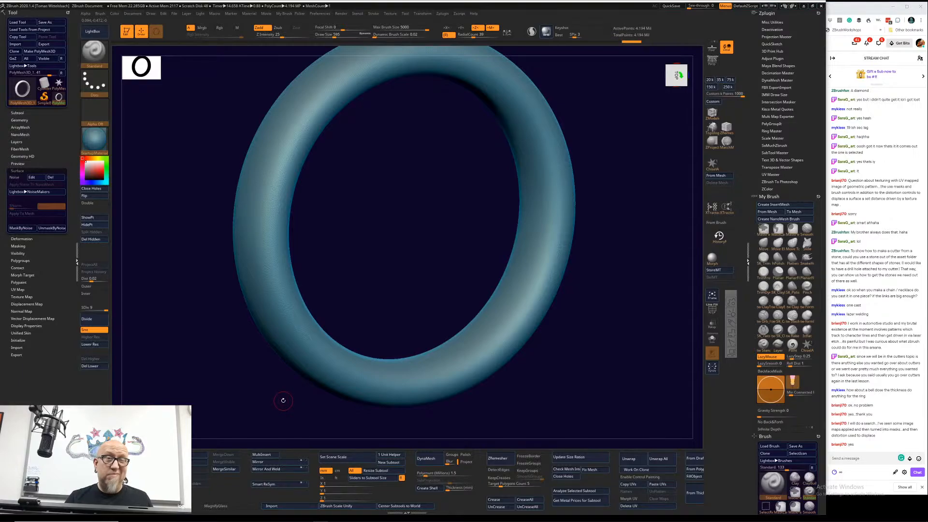
left_click_drag(601, 249, 584, 238)
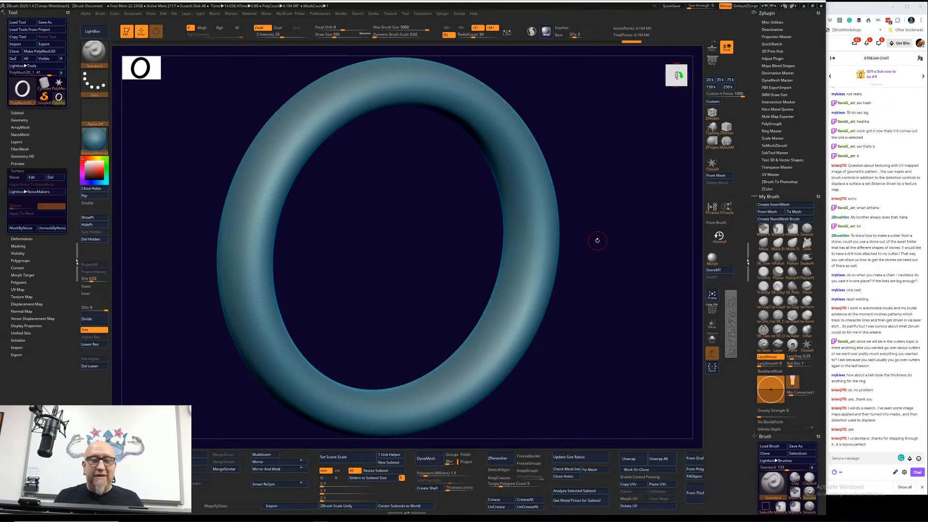
mouse_move(597, 241)
left_mouse_down("alt")
mouse_move(596, 270)
mouse_move(591, 253)
left_mouse_up("alt")
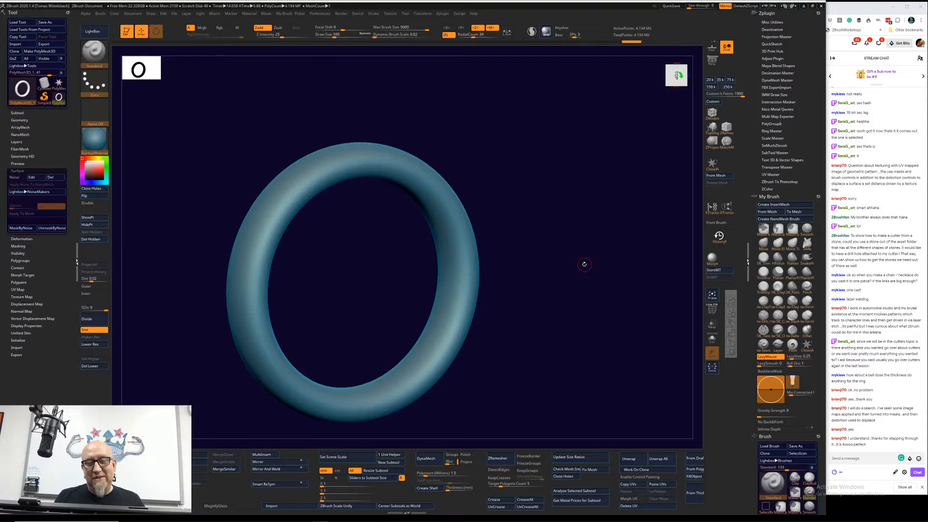
Step: Undo the mask clearing on the ring, and clear the restored circle mask again
key("ctrl+z")
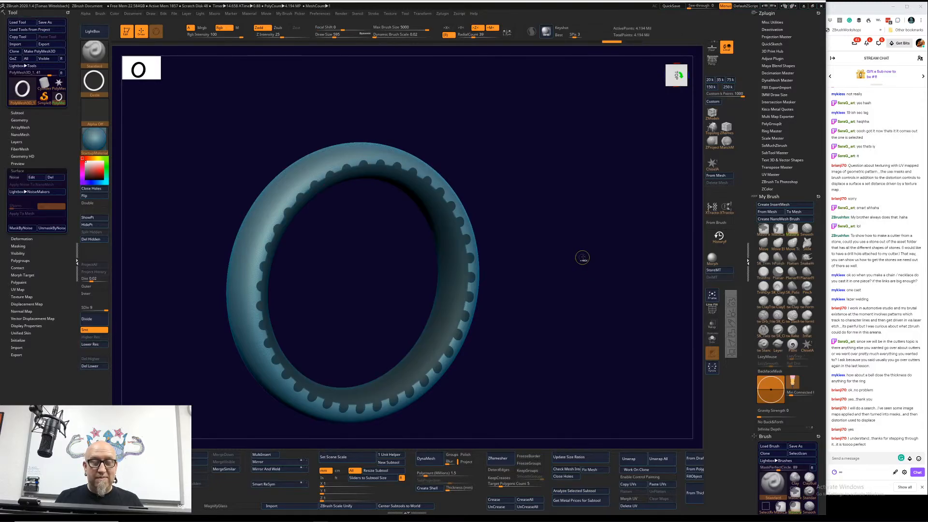
left_click_drag(582, 258, 570, 292, "ctrl")
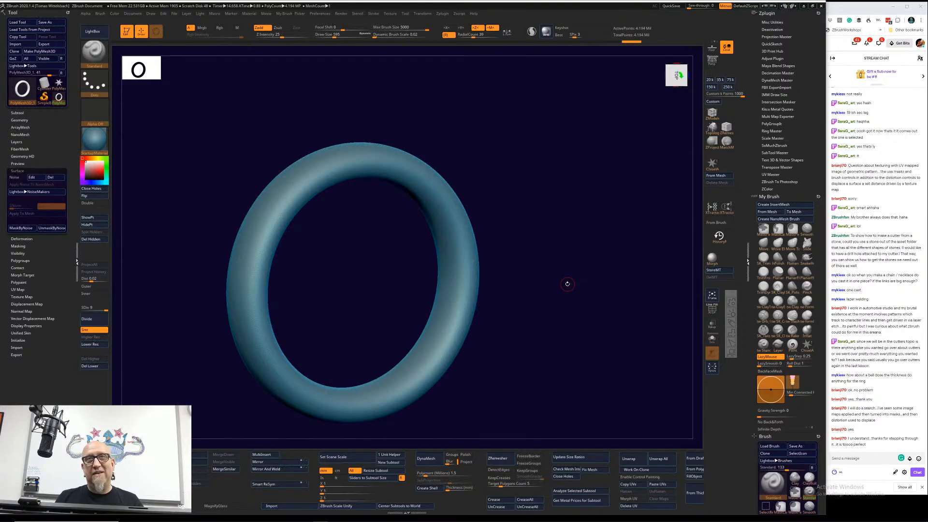
Step: Show the subtool list and scale the ring's band wider with the transform gizmo
left_click_drag(513, 295, 524, 321)
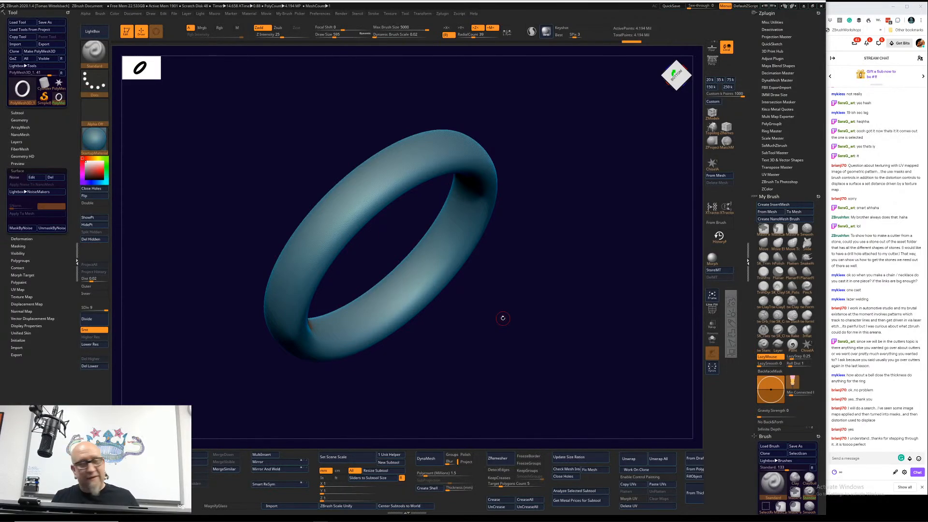
left_click(17, 112)
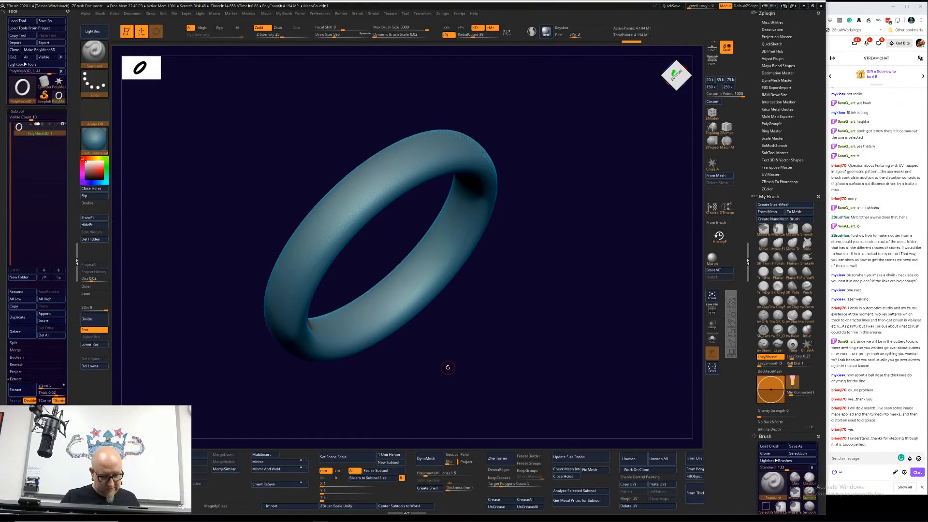
key("r")
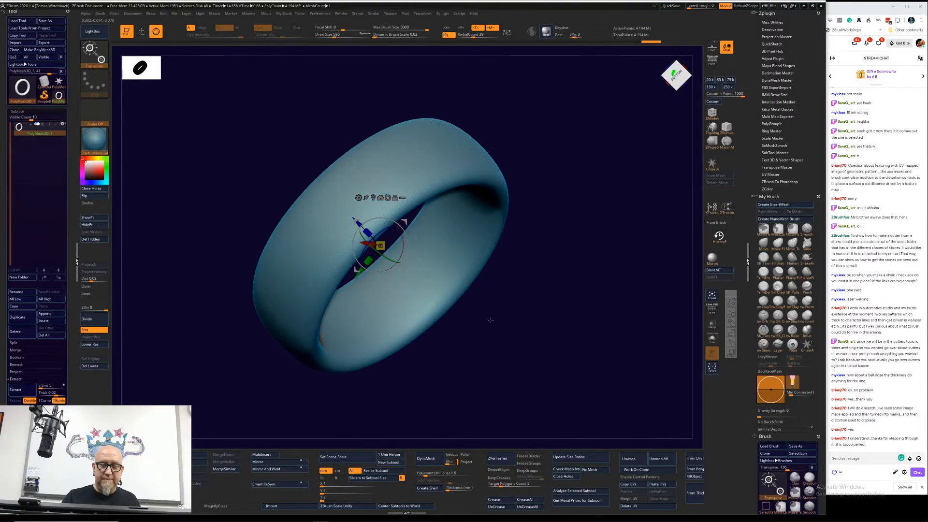
left_click_drag(489, 311, 526, 253, "shift")
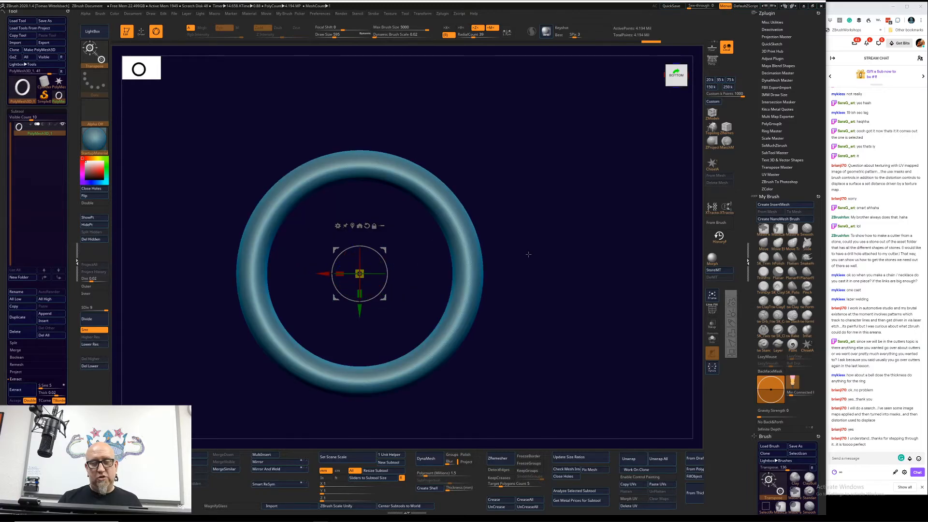
Step: Load the multi-shaped stones tool from the gem folder of the LightBox tool library
left_click(97, 32)
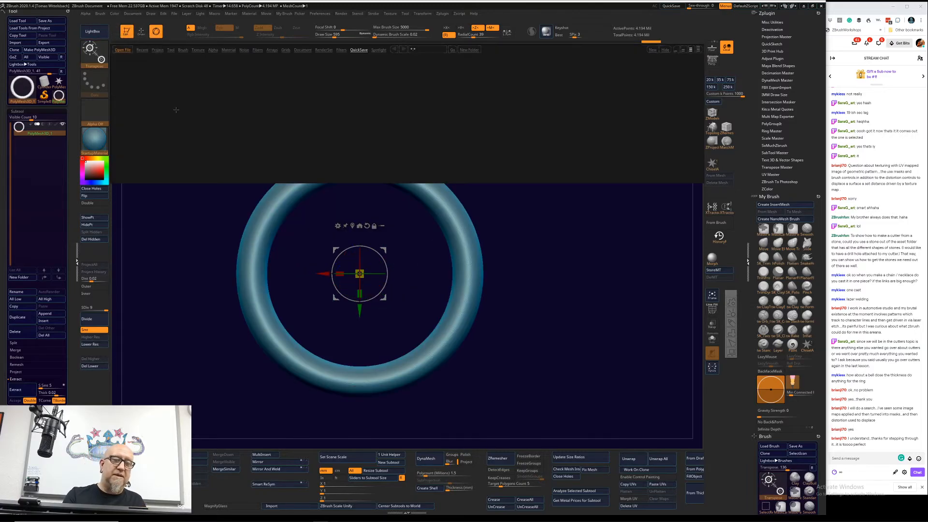
left_click(171, 50)
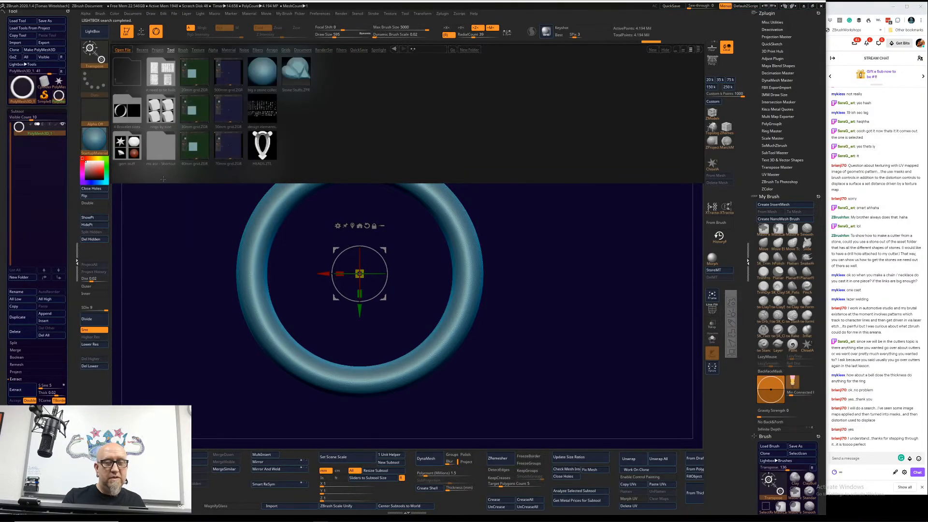
left_click(129, 151)
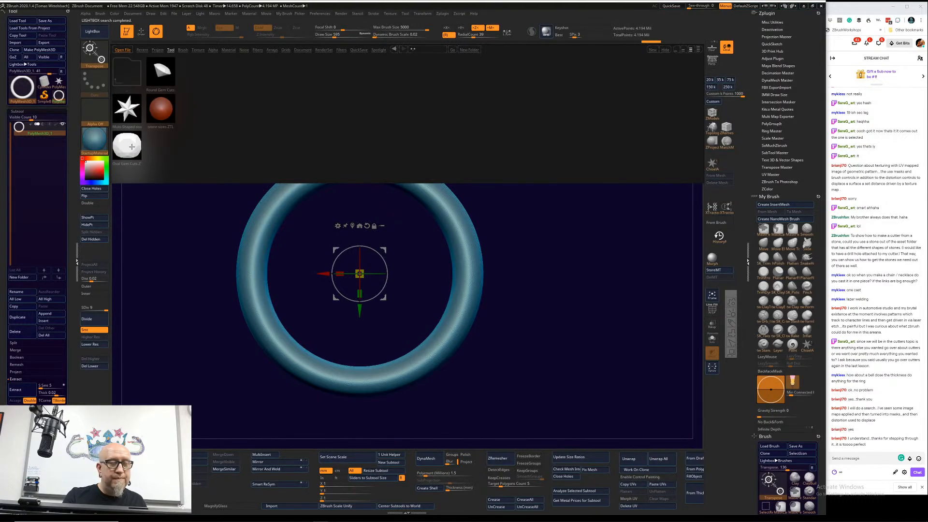
double_click(131, 114)
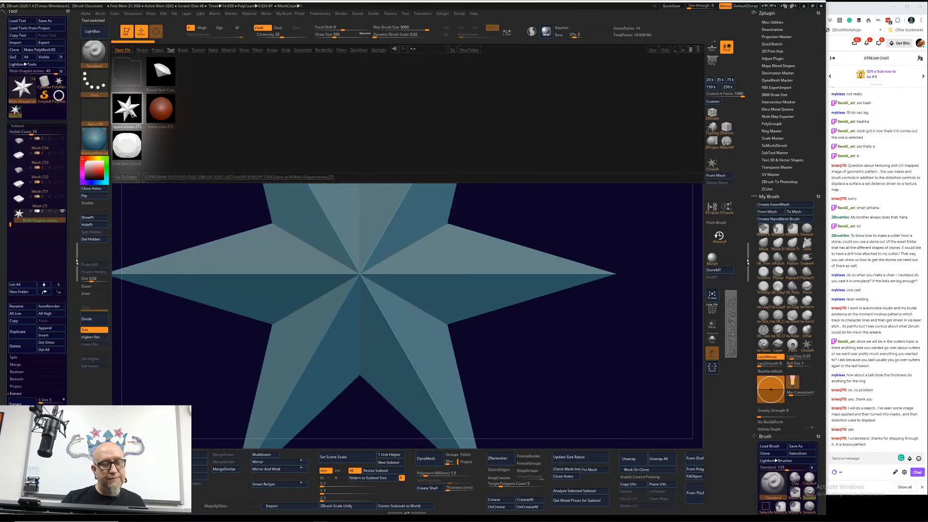
Step: Select the pear-shaped stone subtool, hide the star stone, view the pear stone from the top and close LightBox
left_click(34, 203)
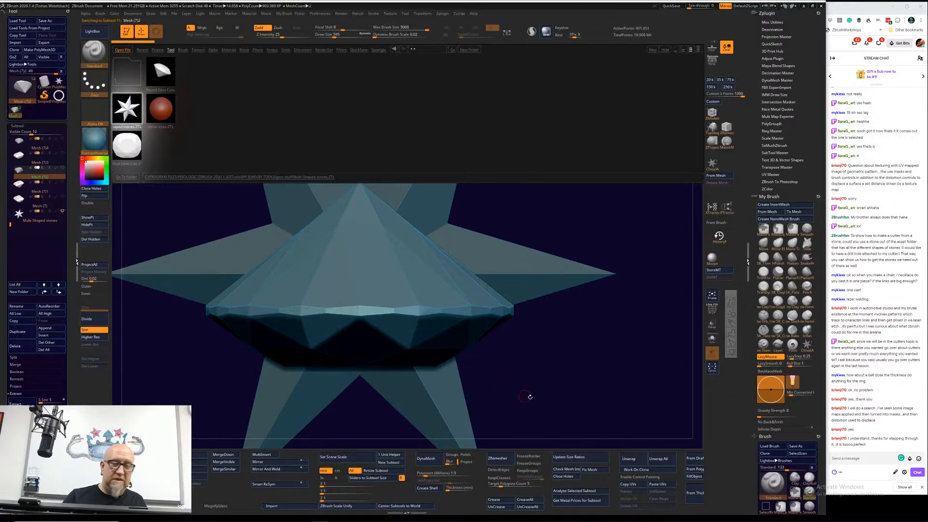
key("f")
left_click_drag(511, 336, 520, 267)
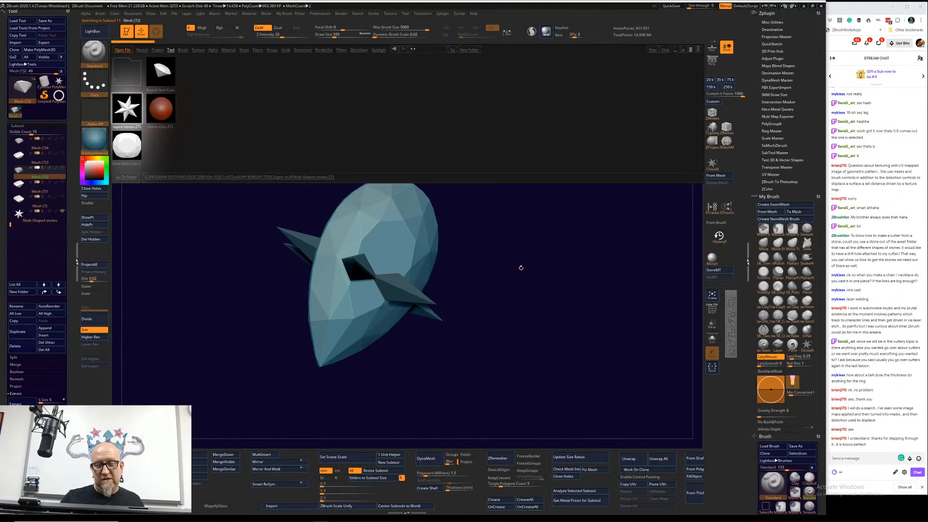
left_click(62, 211)
left_click_drag(154, 391, 236, 404)
left_click(100, 36)
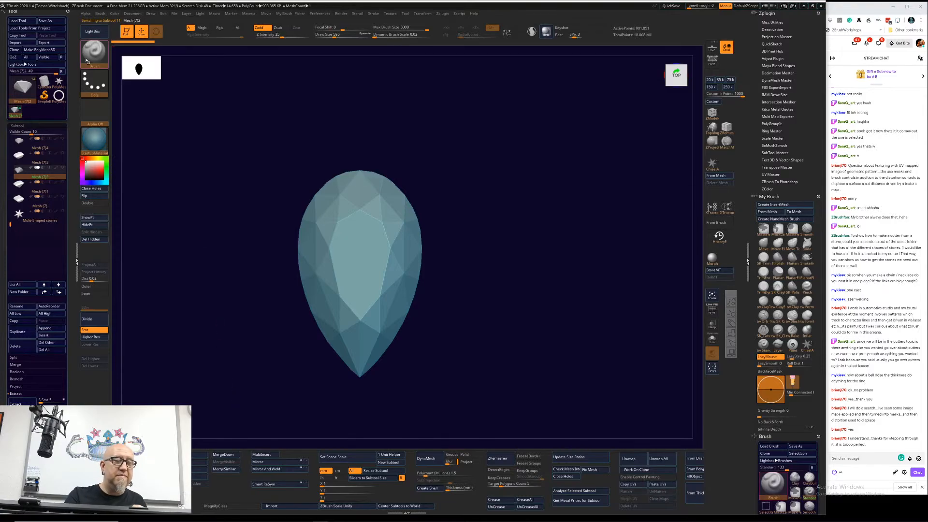
Step: Switch back to the ring tool and insert the pear-shaped stone as a new subtool
left_click(58, 95)
left_click_drag(416, 363, 379, 326, "alt")
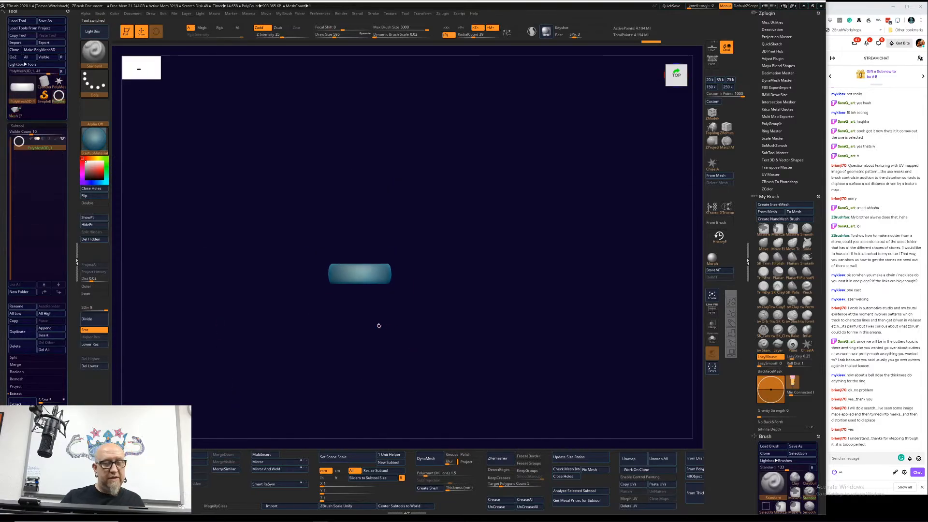
left_click(50, 329)
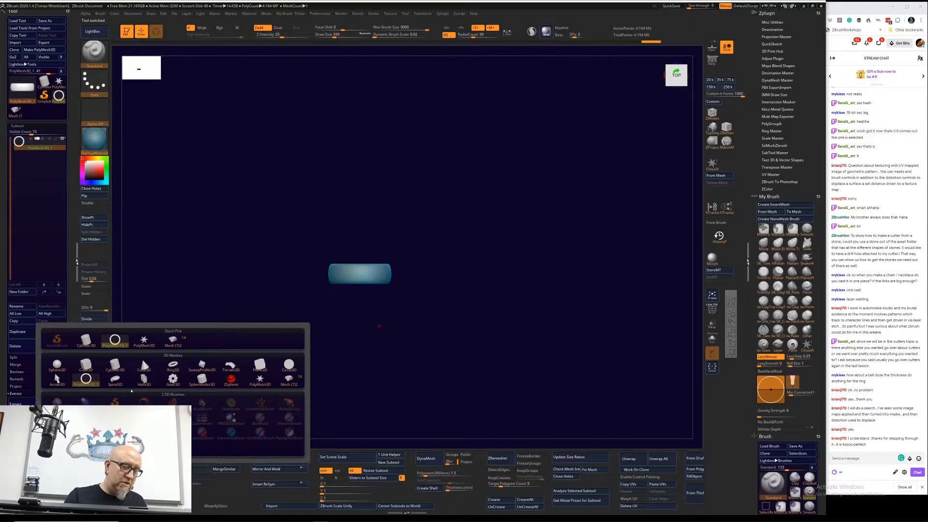
left_click(173, 342)
left_click_drag(422, 308, 466, 391, "alt")
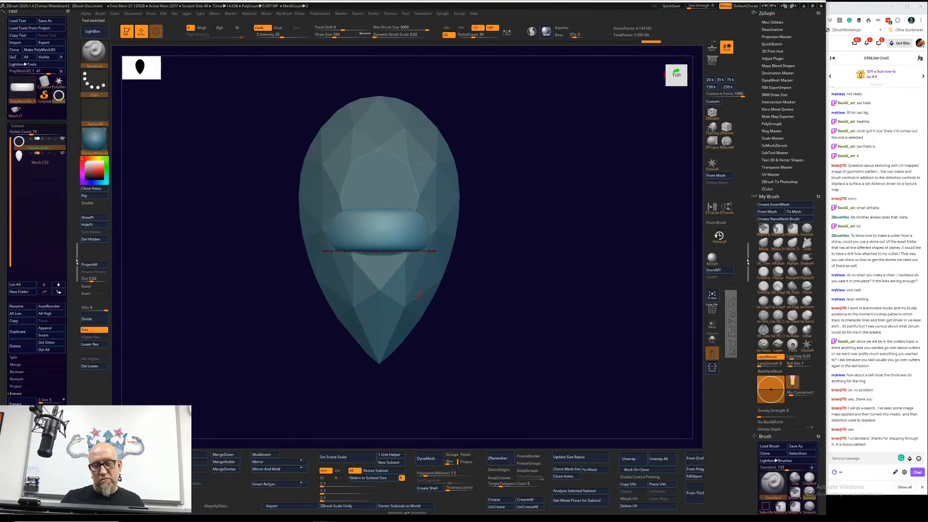
Step: Turn on X symmetry for the pear stone, turn off All, and resize it in millimetres with Z set to 4
left_click(411, 290, "alt")
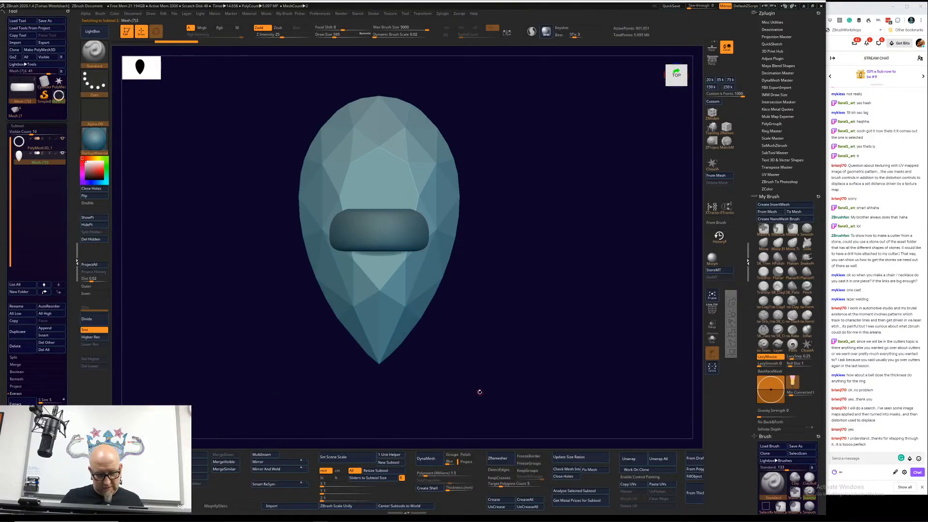
key("x")
left_click(384, 477)
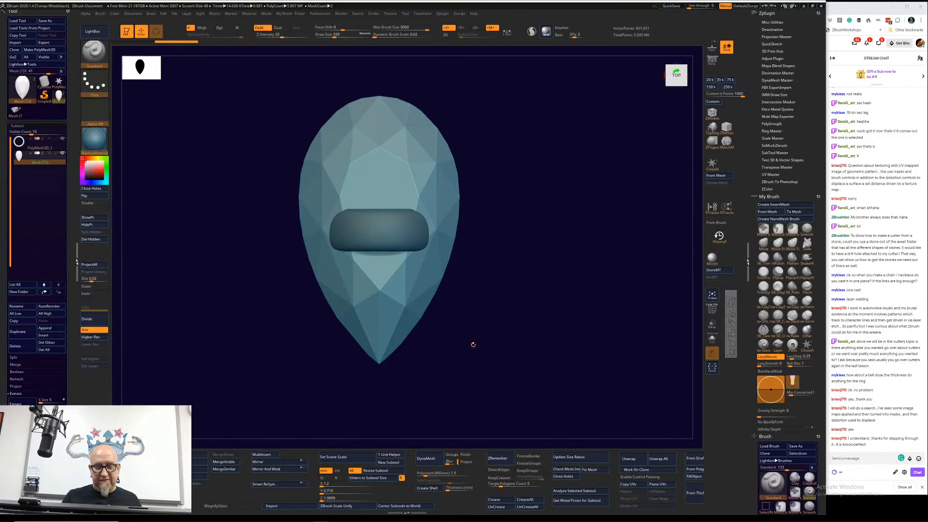
left_click(354, 470)
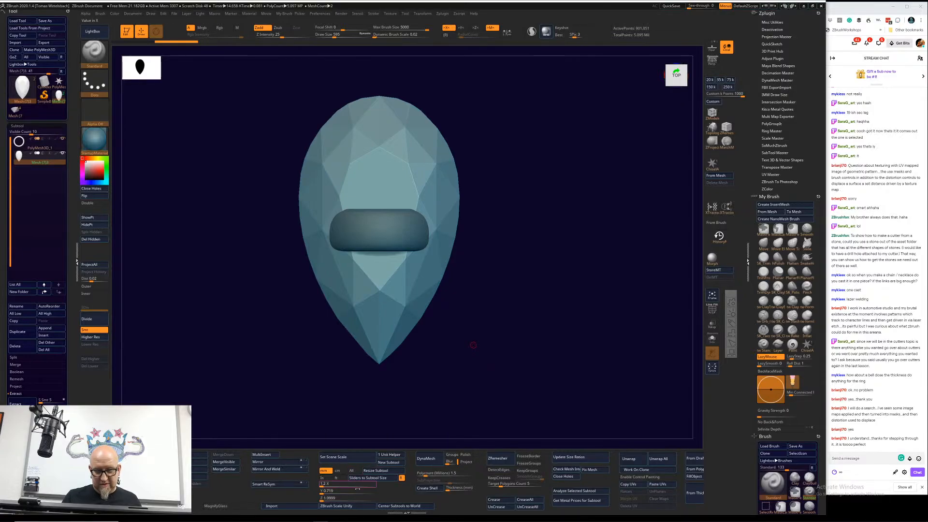
left_click(364, 500)
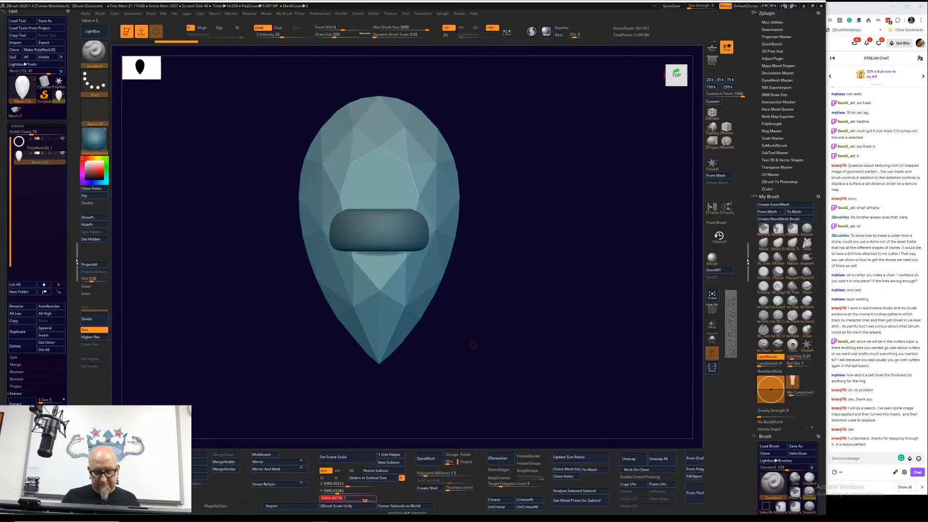
type("4")
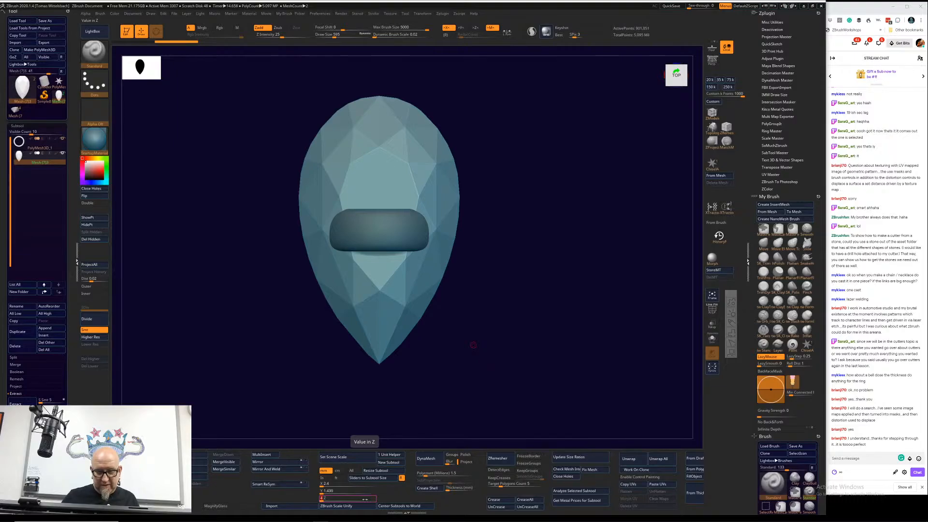
left_click(386, 470)
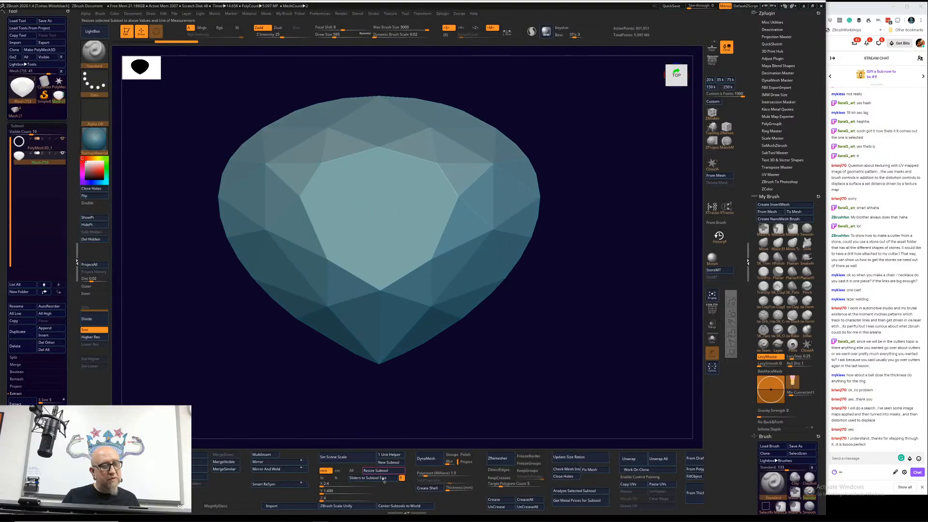
Step: Select the ring subtool and scale it up uniformly until it surrounds the pear stone, ending in a front view
left_click(39, 150)
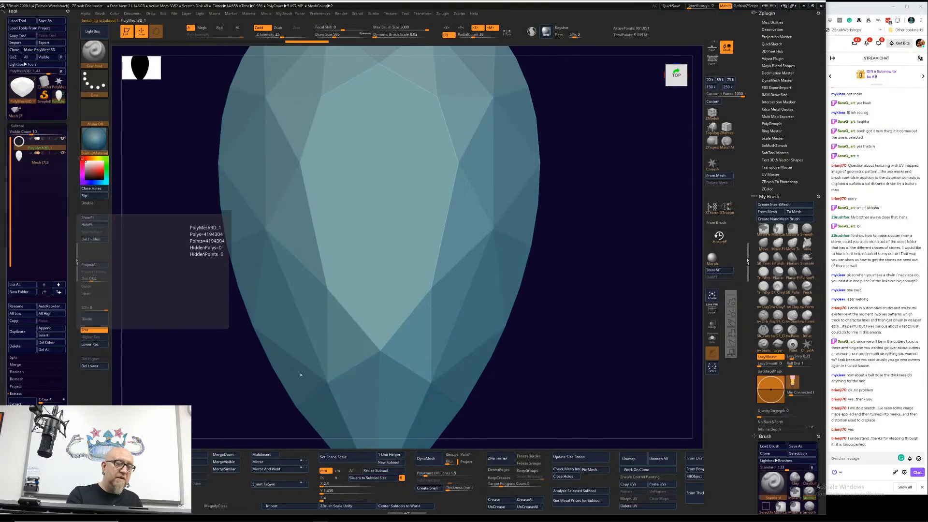
left_click_drag(557, 368, 555, 314, "alt")
key("w")
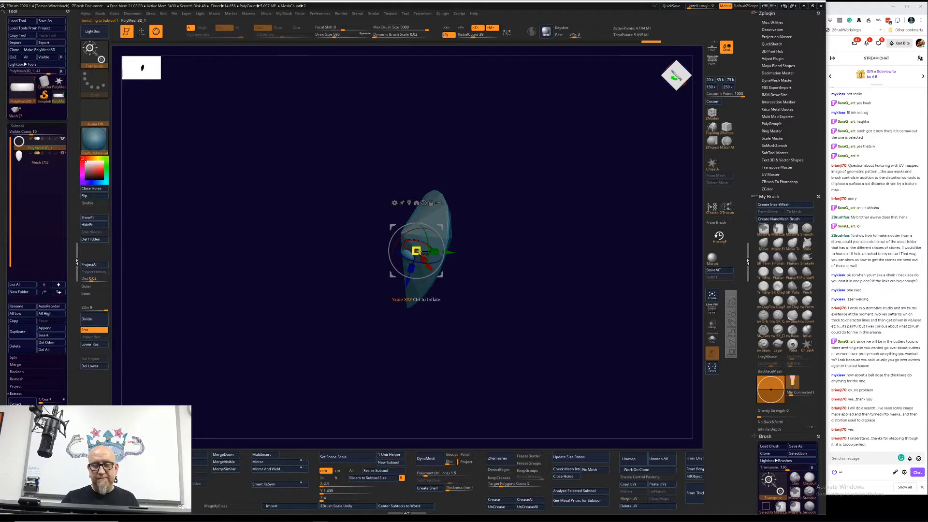
key("x")
left_click_drag(417, 251, 570, 328)
left_click_drag(416, 251, 449, 291)
left_click_drag(472, 371, 440, 239)
left_click_drag(440, 239, 457, 243, "alt")
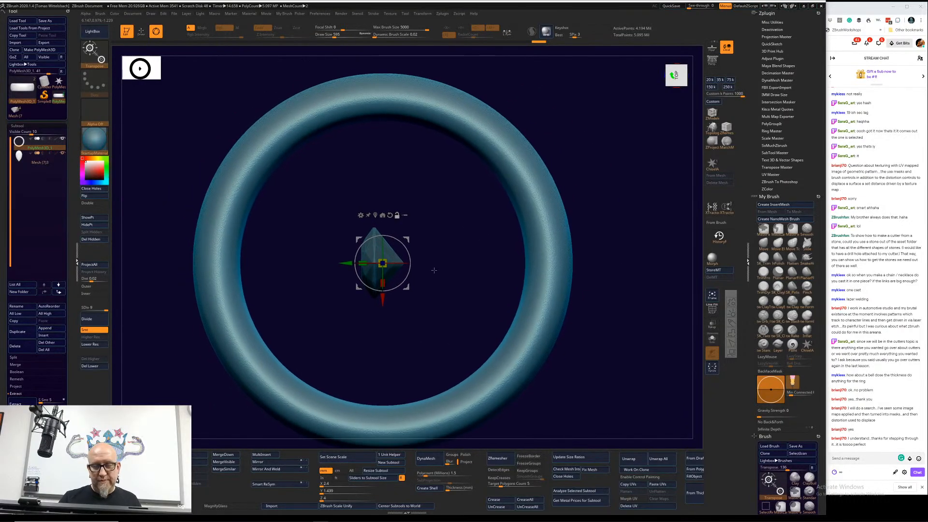
mouse_move(462, 278)
left_mouse_down()
mouse_move(450, 288)
mouse_move(465, 290)
mouse_move(409, 255)
left_mouse_up()
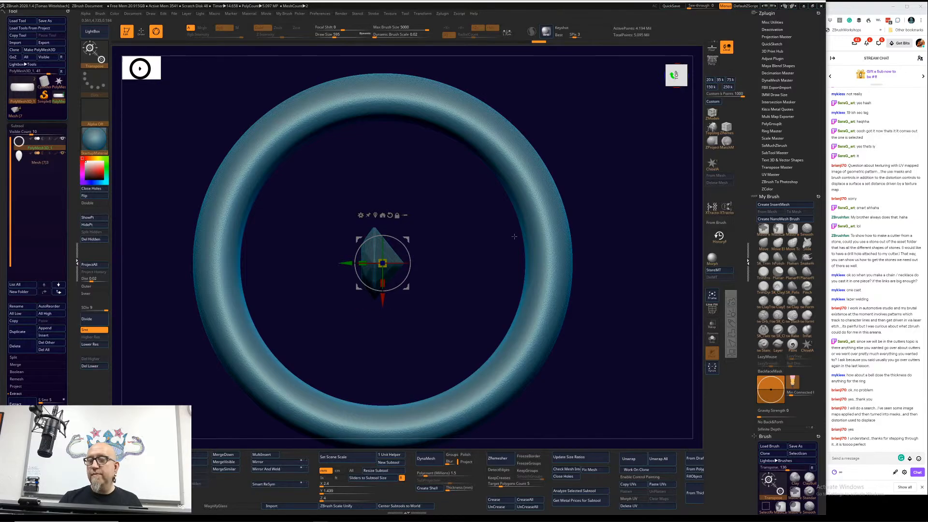
left_click(676, 74)
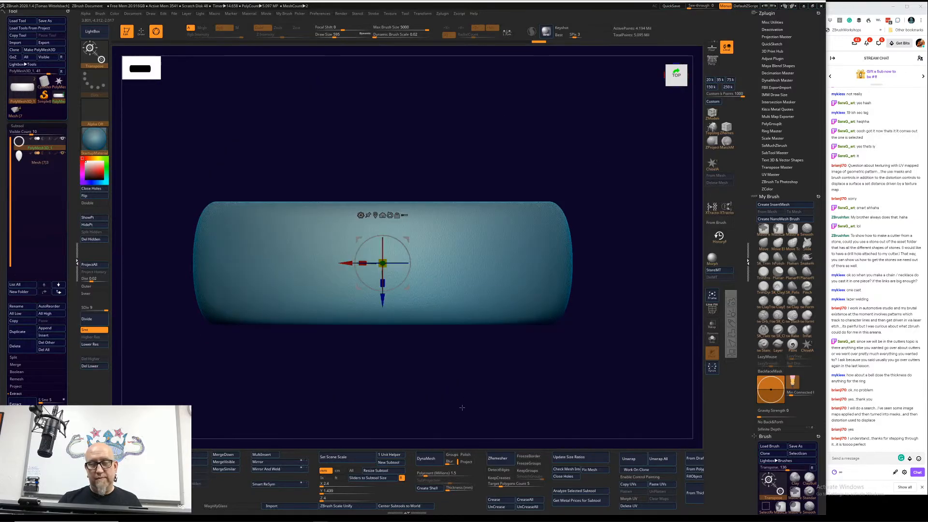
left_click_drag(462, 407, 458, 327)
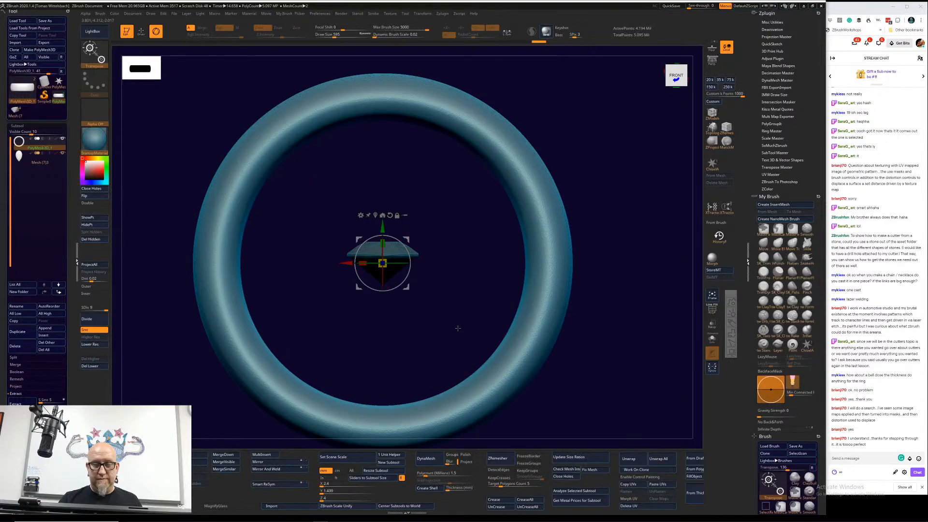
Step: Select the pear-shaped stone subtool and move it up until it sits above the ring band, adjusting its height in a side view
left_click(399, 250, "alt")
left_click_drag(433, 377, 503, 436, "alt")
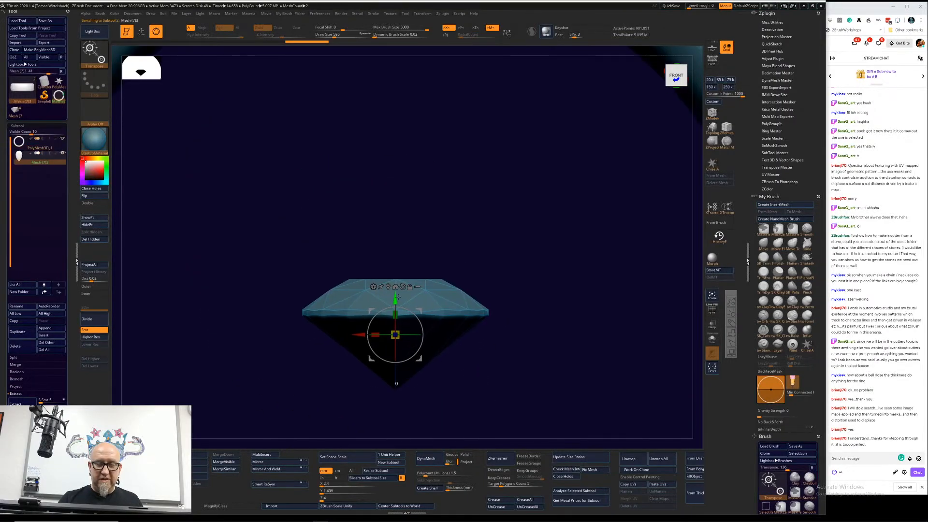
left_click_drag(395, 298, 395, 75)
left_click_drag(417, 49, 399, 298, "alt")
left_click_drag(377, 327, 376, 64)
left_click_drag(391, 220, 394, 407, "alt")
left_click_drag(381, 252, 381, 167)
left_click_drag(516, 174, 507, 198)
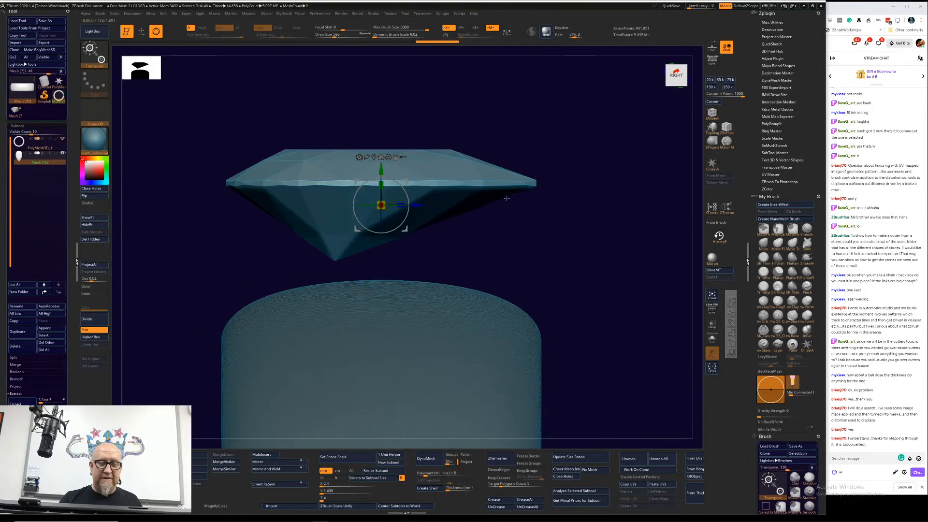
Step: Duplicate the pear stone subtool and apply the Remesh By DynaMesh deformer to the copy
left_click(18, 332)
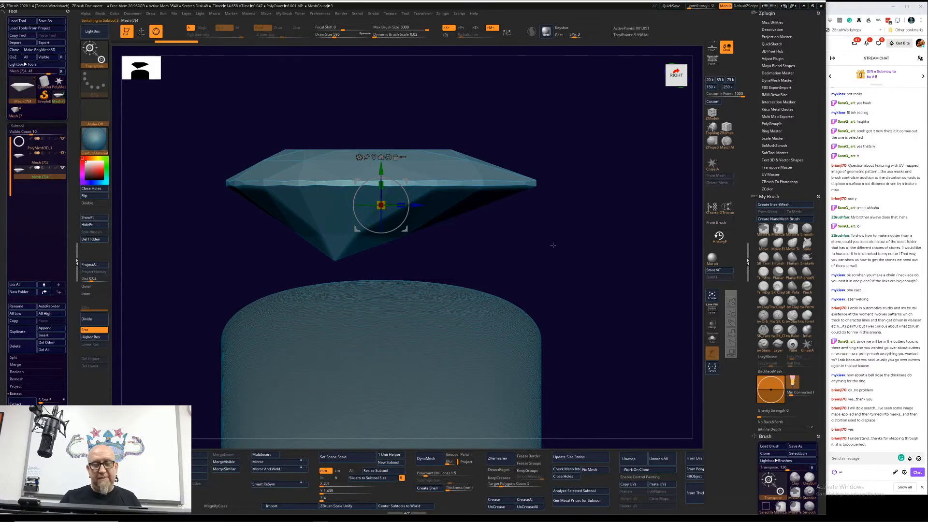
left_click(359, 157)
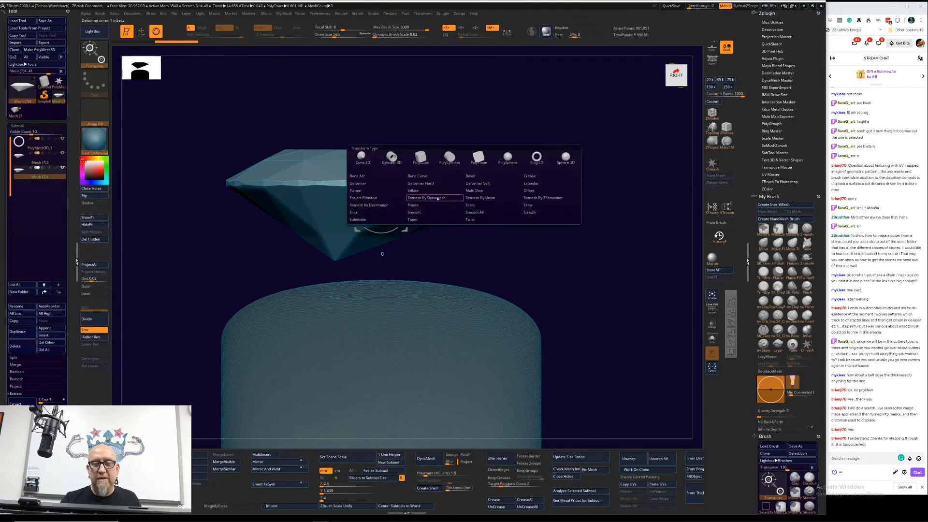
left_click_drag(562, 118, 641, 152)
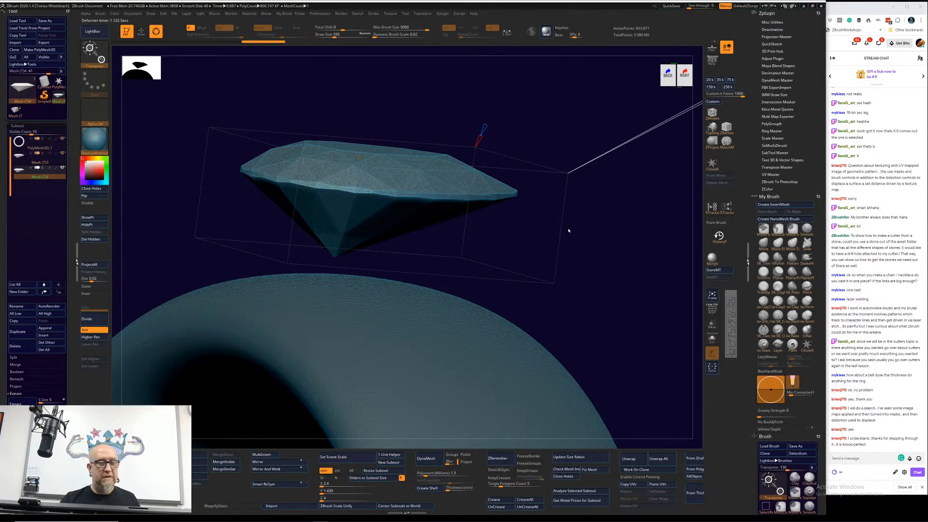
mouse_move(64, 155)
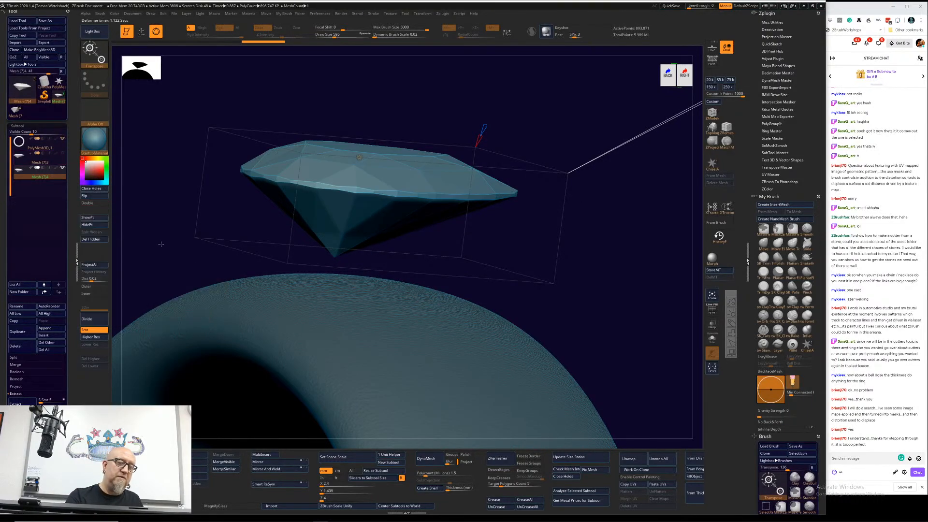
left_click_drag(572, 258, 570, 236)
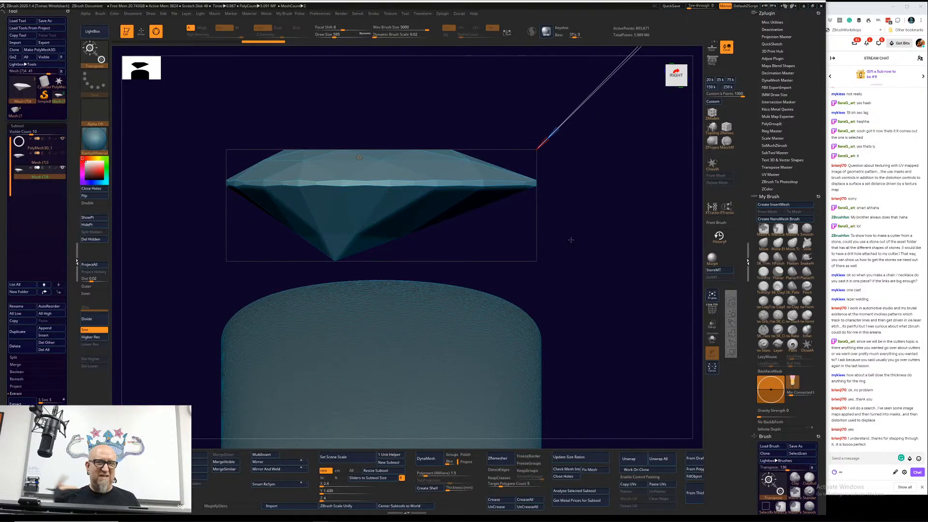
left_click_drag(573, 238, 573, 224, "alt")
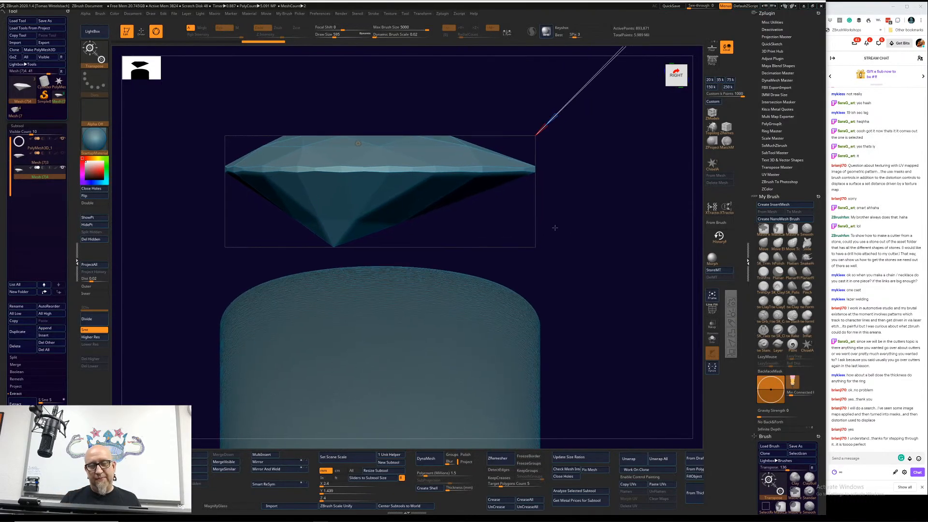
Step: Apply the Extender deformer to the stone copy, stretch its underside down into the ring as a shaft, and accept it
left_click(358, 143)
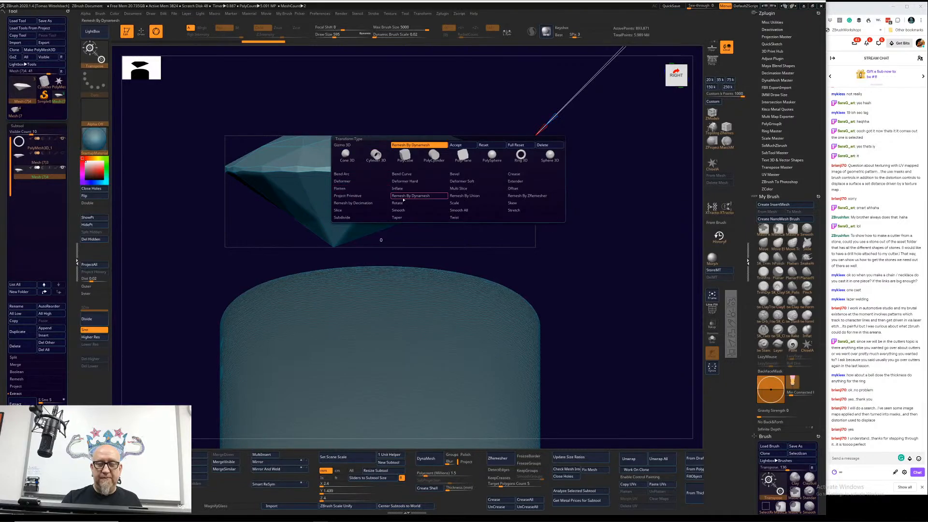
left_click(517, 182)
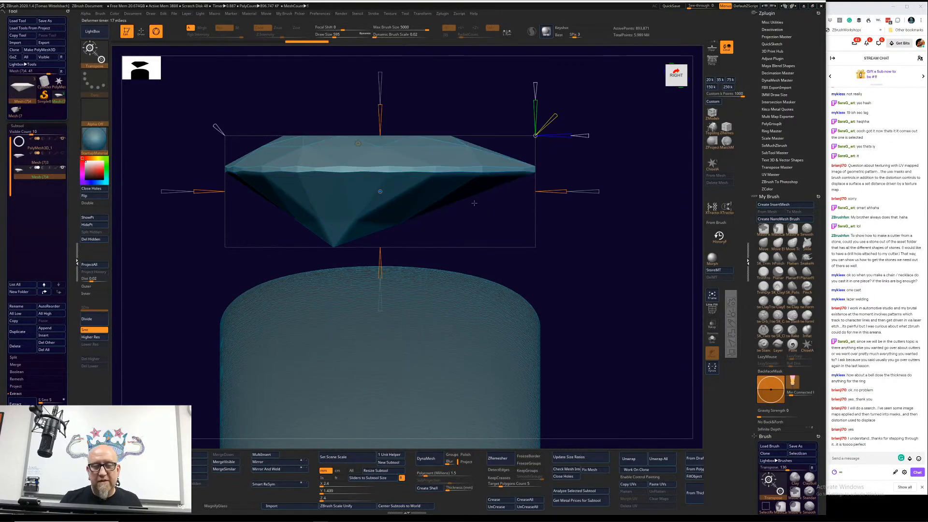
left_click_drag(601, 236, 647, 236, "alt")
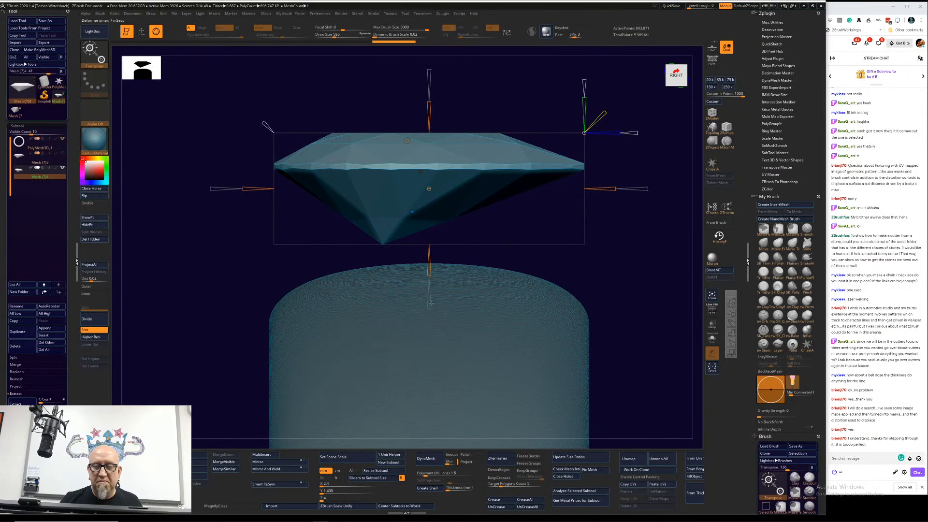
left_click_drag(431, 296, 424, 327)
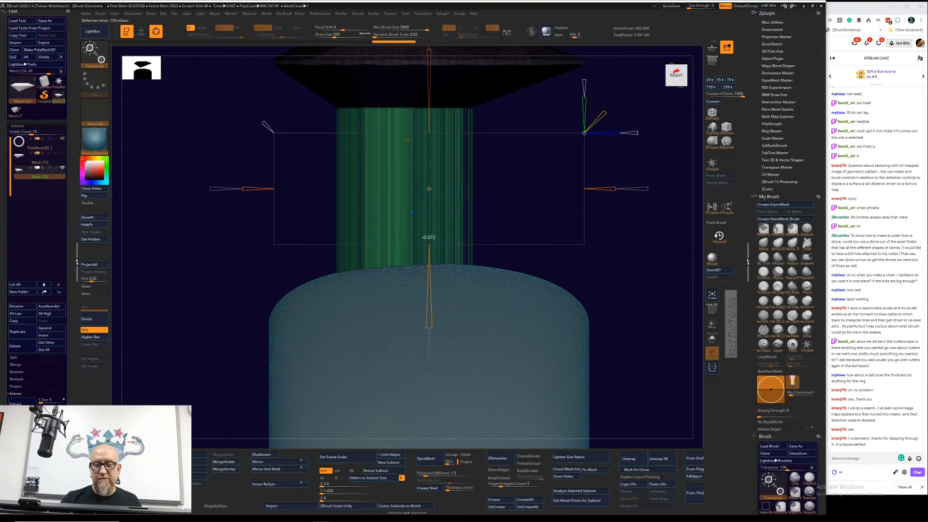
left_click_drag(599, 297, 522, 366, "alt")
left_click(392, 231)
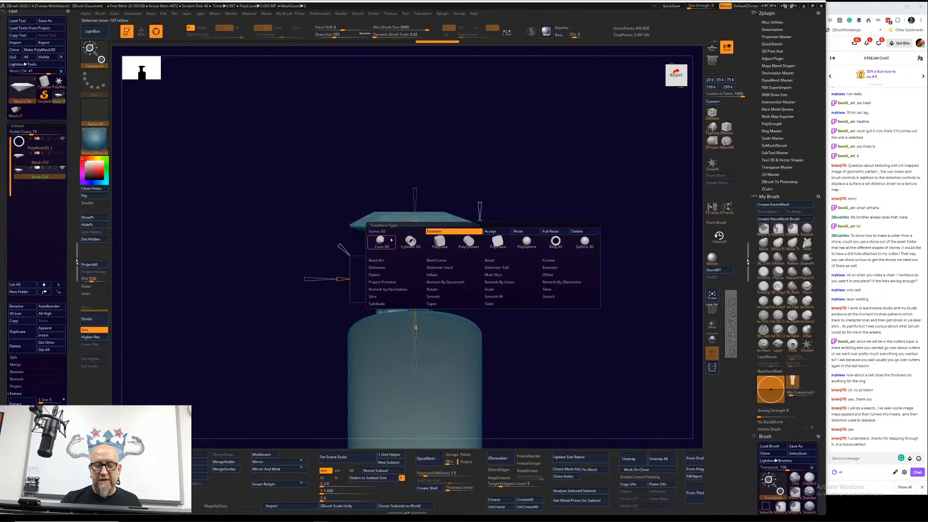
left_click(497, 231)
Step: Remesh the extended cutter with the Remesh By DynaMesh deformer and accept the result
left_click(393, 232)
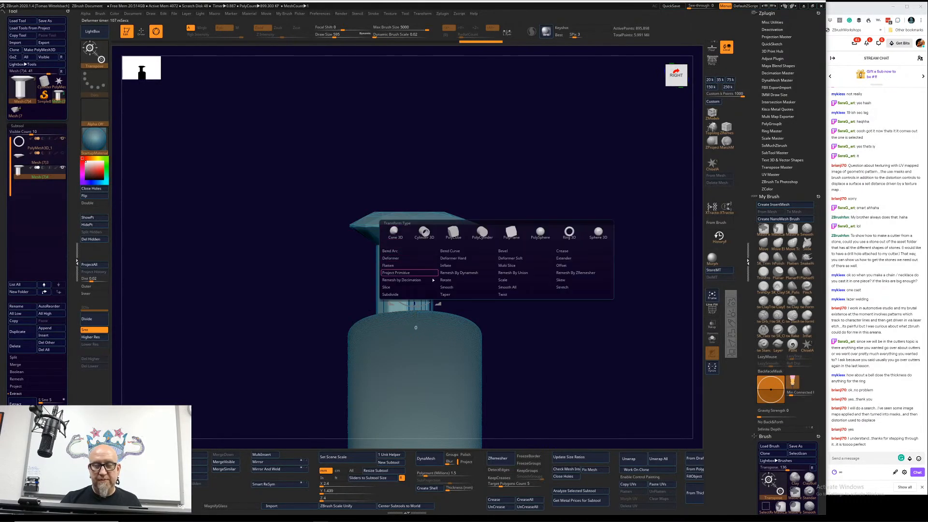
left_click(462, 277)
left_click_drag(582, 173, 484, 270, "alt")
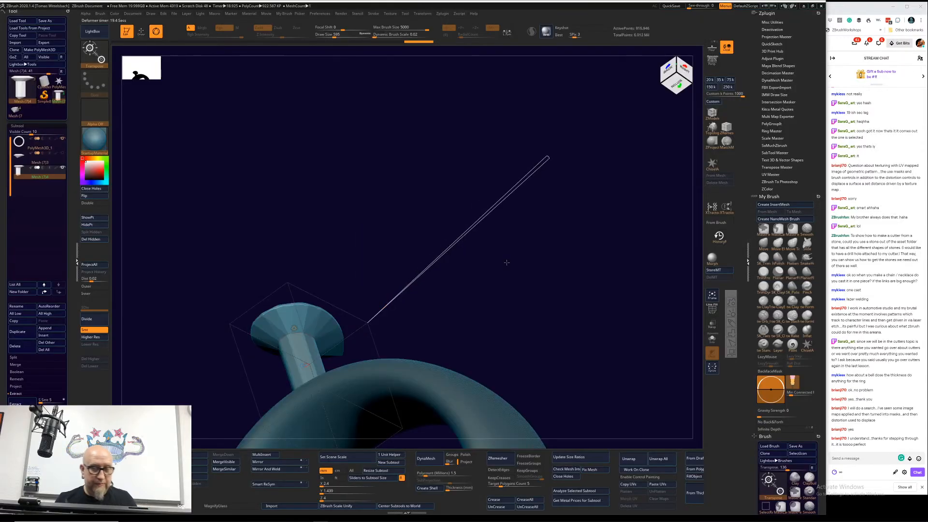
left_click_drag(506, 263, 424, 193)
left_click_drag(635, 188, 535, 213, "alt")
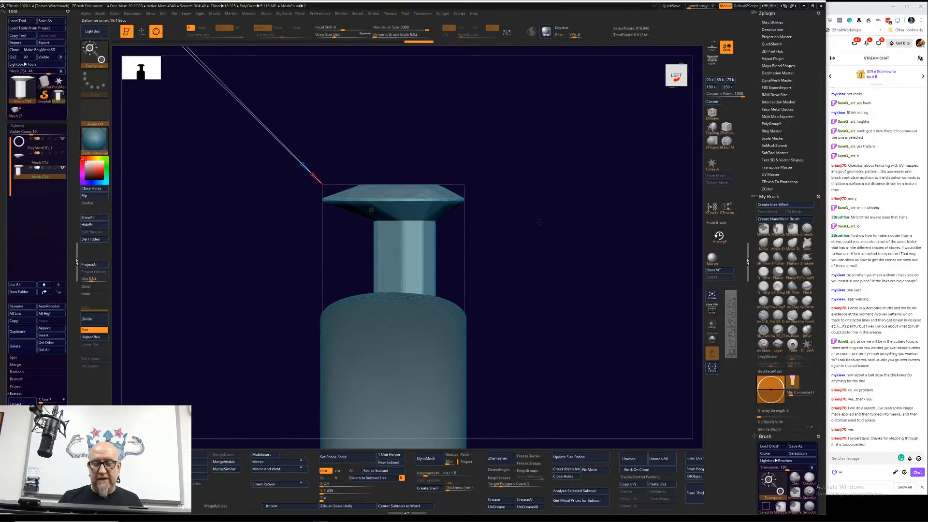
left_click_drag(516, 243, 523, 235, "alt")
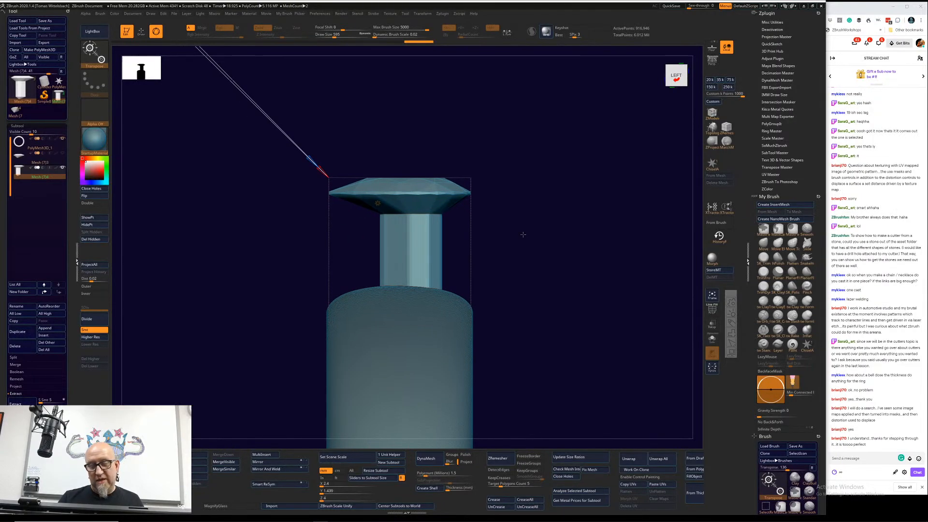
left_click_drag(523, 235, 503, 195, "alt")
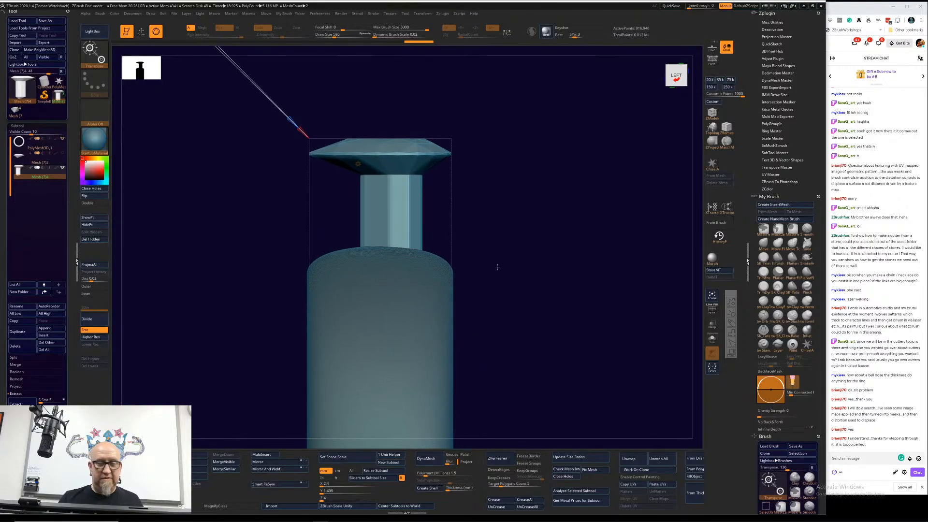
left_click_drag(176, 269, 208, 285)
left_click_drag(514, 140, 495, 298, "alt")
left_click(345, 289)
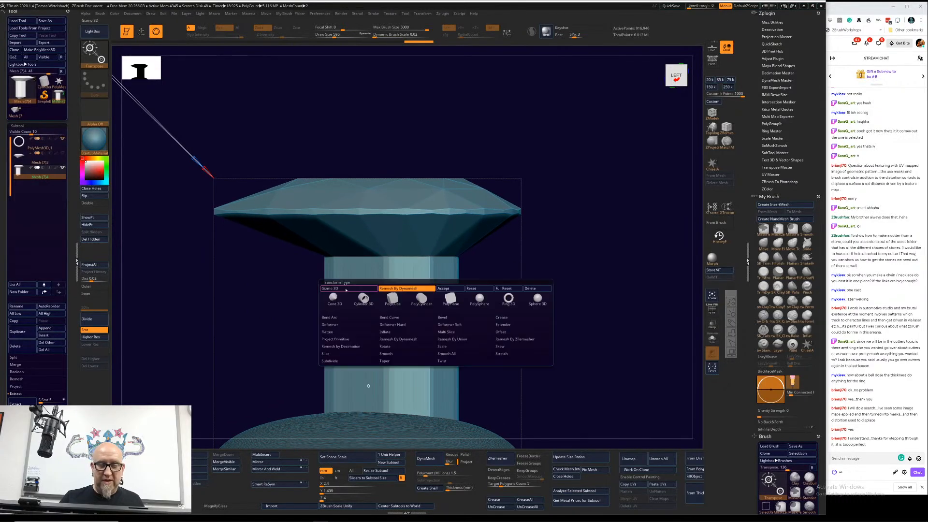
left_click(443, 289)
Step: Apply Extender again with its centre at the stone's girdle, extend the cutter's upper part upward, and accept it
left_click(345, 289)
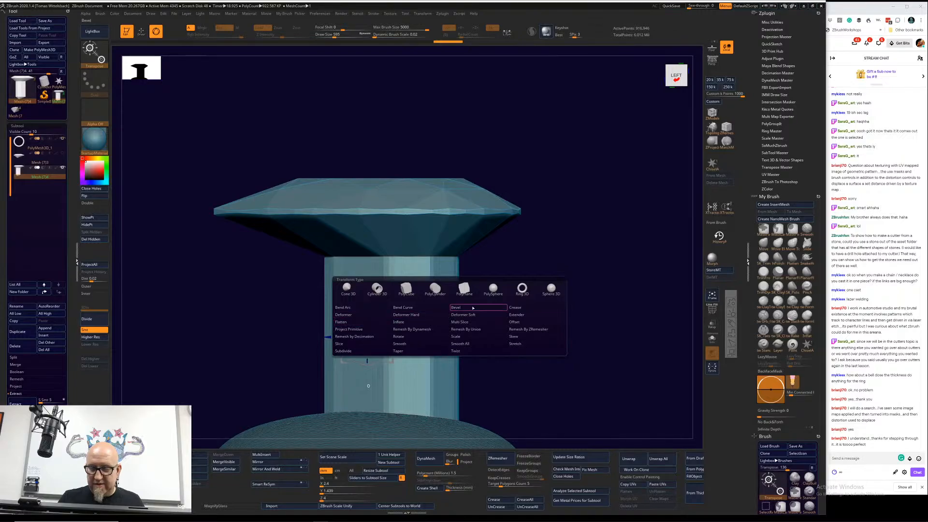
left_click(521, 317)
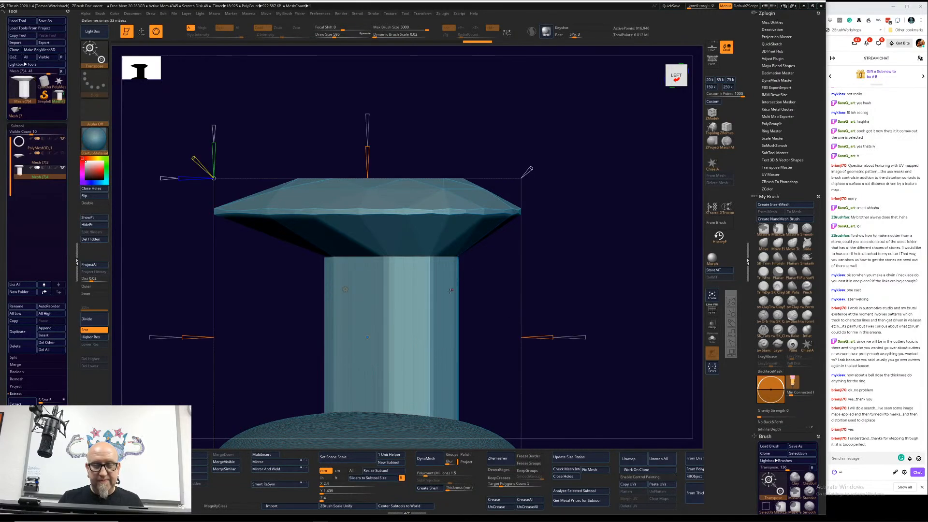
right_click_drag(450, 291, 421, 296)
left_click_drag(367, 337, 367, 249)
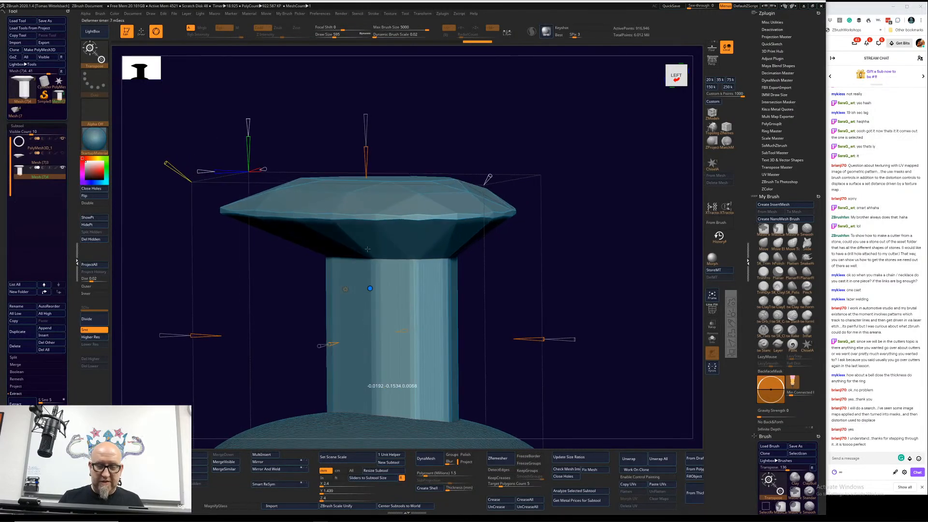
right_click_drag(597, 208, 553, 211)
left_click_drag(366, 259, 360, 212)
right_click_drag(600, 179, 567, 390, "alt")
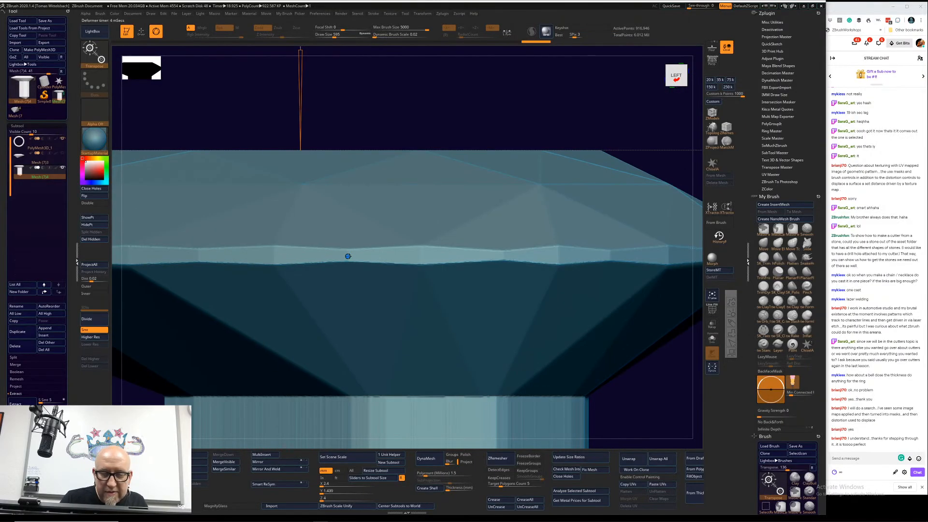
right_click_drag(641, 401, 567, 180, "ctrl")
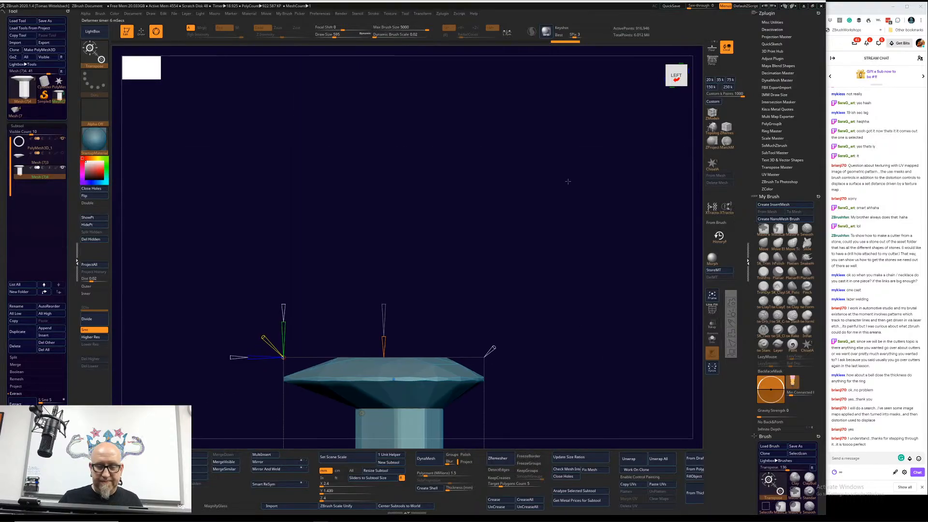
right_click_drag(505, 270, 517, 165, "alt")
left_click_drag(403, 235, 401, 213)
left_click_drag(400, 217, 399, 223)
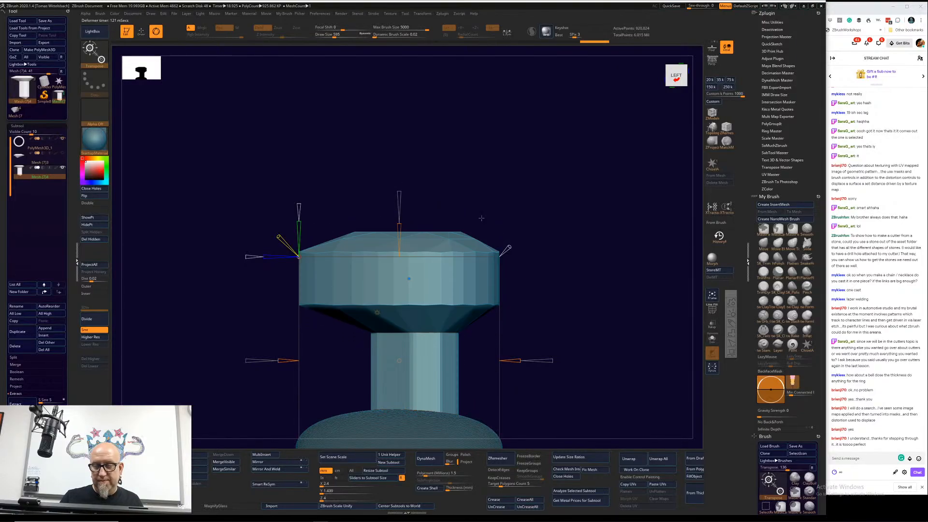
left_click(377, 312)
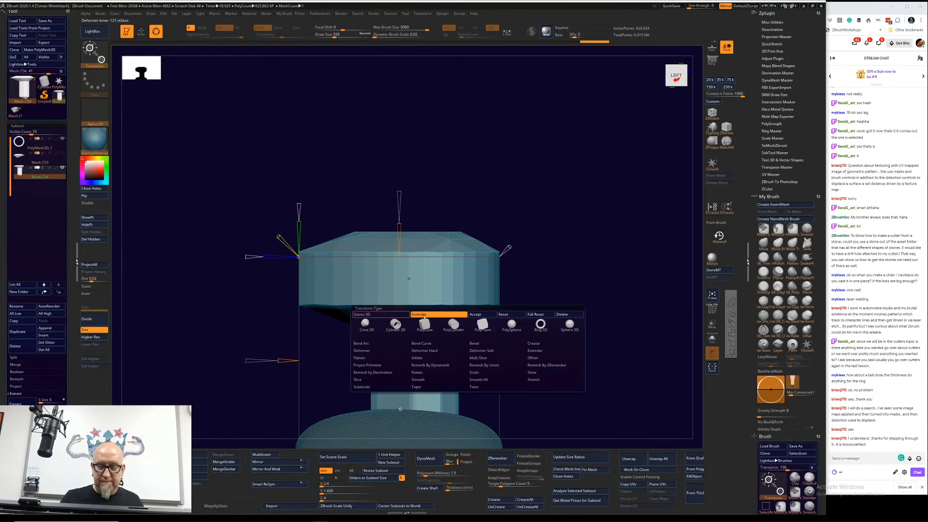
left_click(484, 315)
Step: Run Remesh By DynaMesh on the cutter with the raised top, accept it, and look down on the cutter from above
left_click_drag(573, 260, 541, 141, "alt")
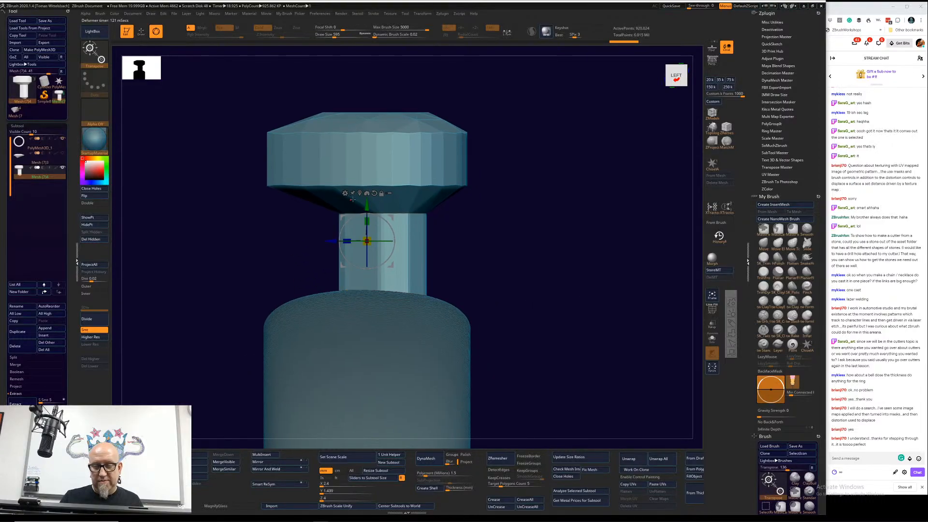
left_click(345, 193)
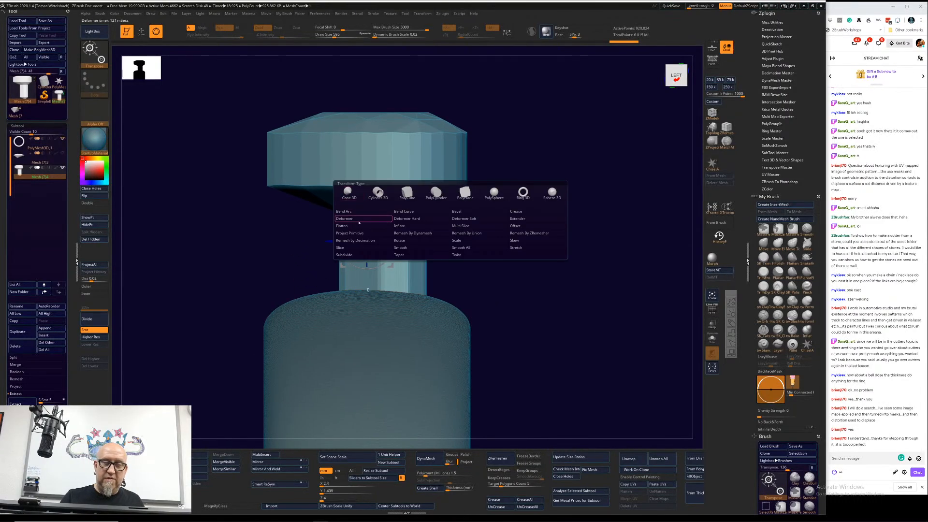
left_click(418, 233)
left_click_drag(537, 216, 592, 319, "alt")
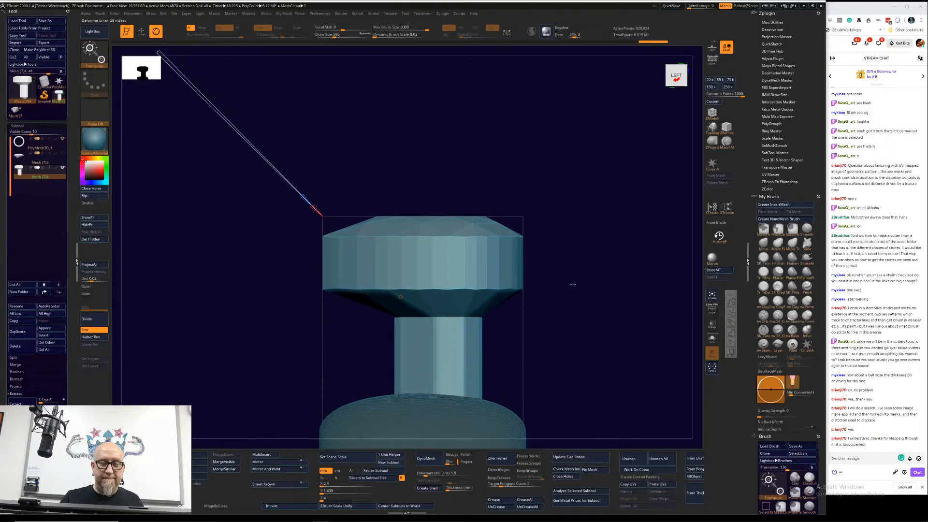
left_click_drag(573, 284, 551, 227, "alt")
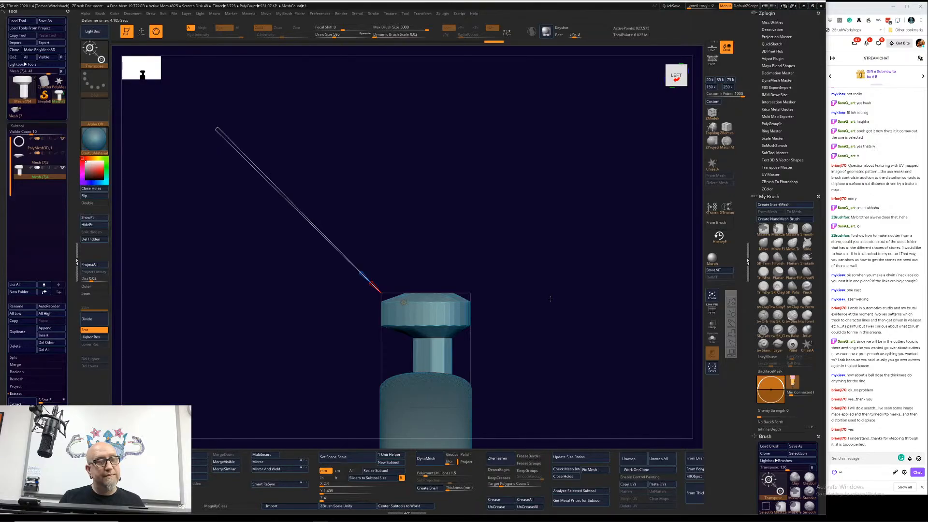
left_click(404, 302)
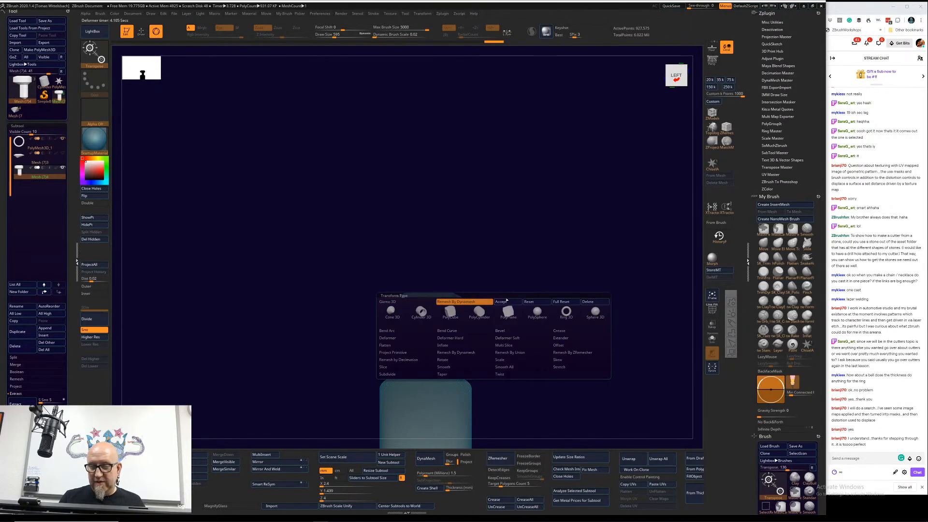
left_click(574, 306)
left_click_drag(575, 306, 536, 316)
Step: Choose the TrimFront brush, set the Dynamic Brush Scale to 0.6, and reduce the draw size
left_click(763, 258)
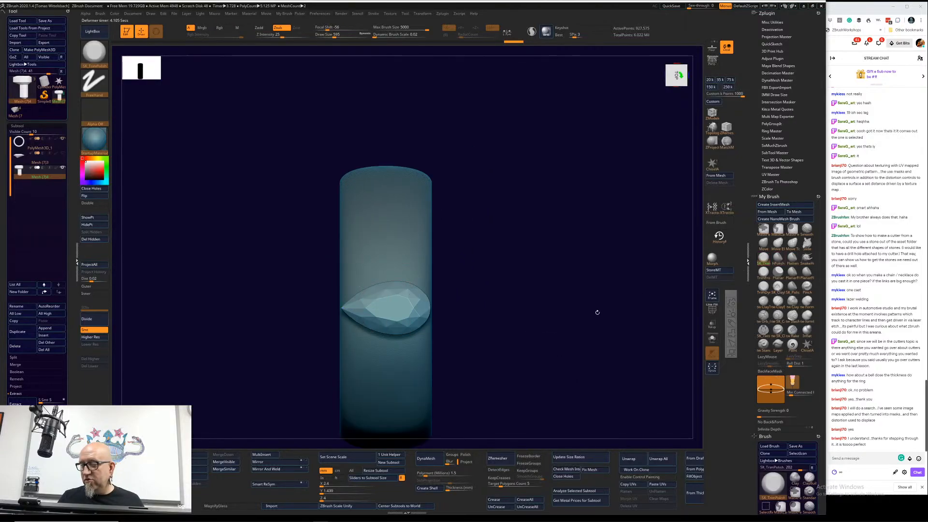
mouse_move(476, 311)
left_mouse_down("alt")
mouse_move(557, 269)
mouse_move(581, 275)
left_mouse_up("alt")
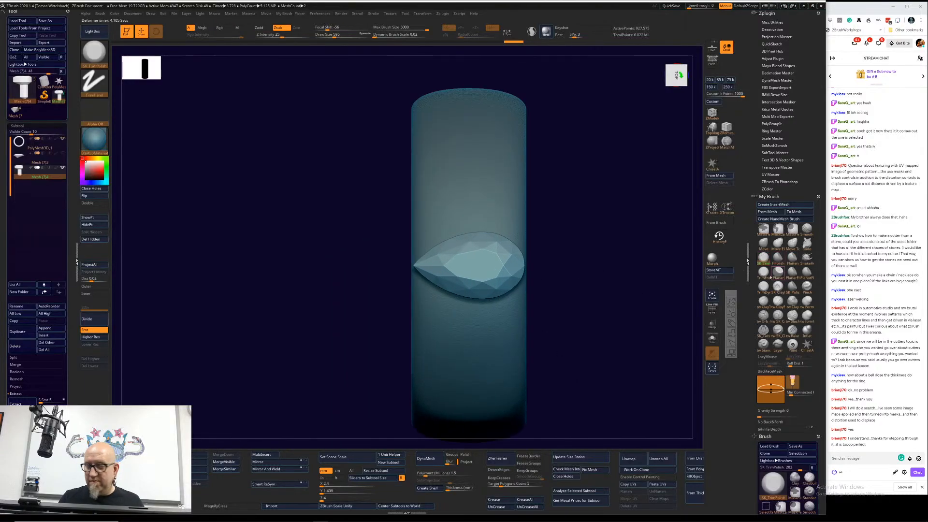
left_click(765, 273)
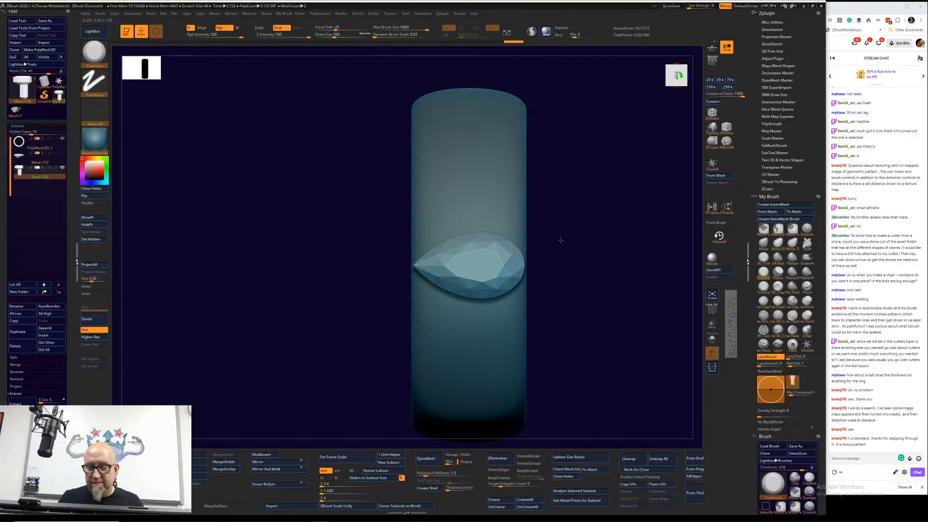
key("space")
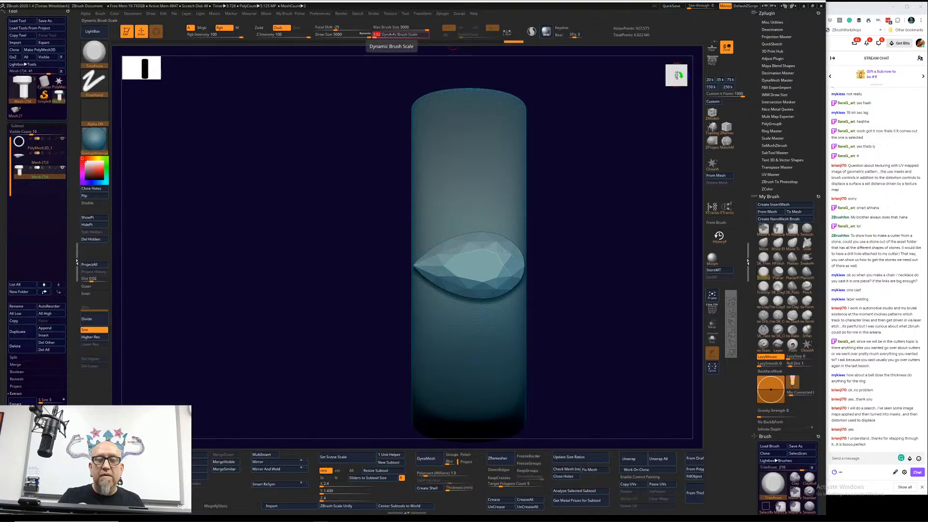
type("0.6")
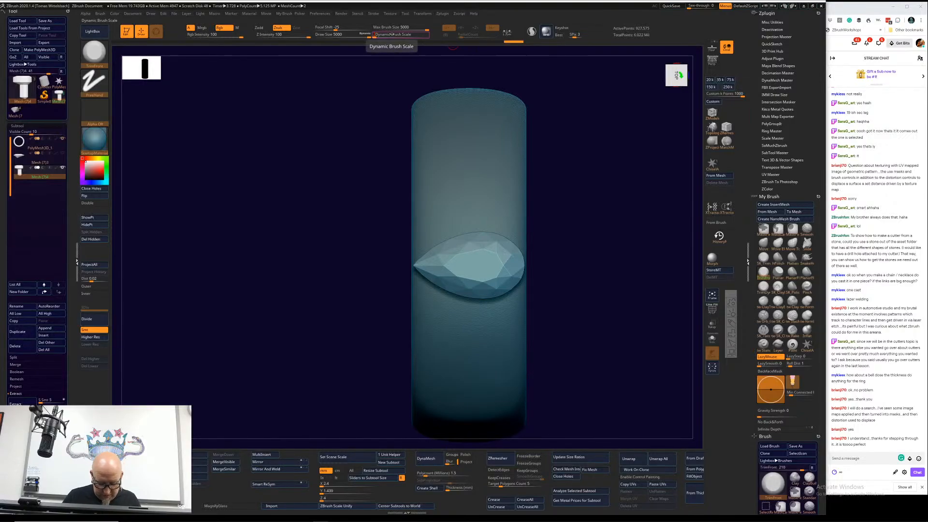
key("Return")
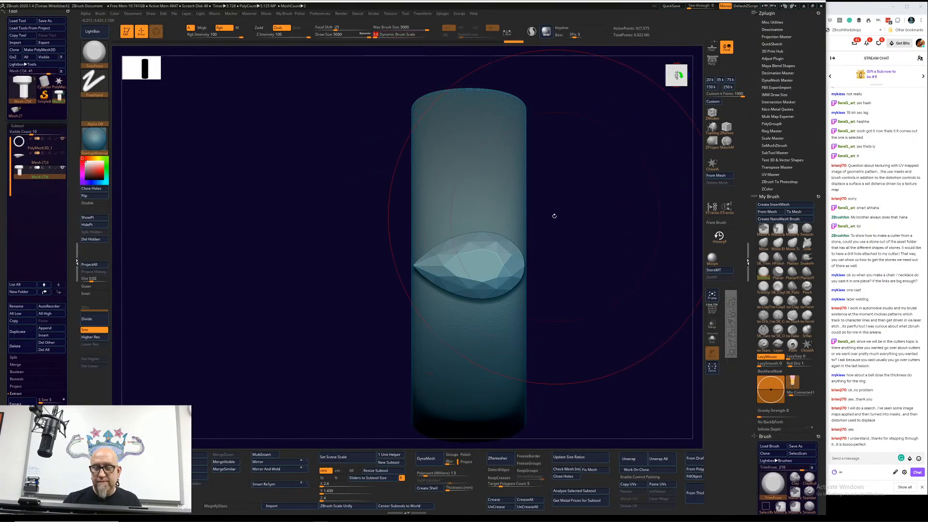
key("space")
left_click_drag(553, 214, 515, 216)
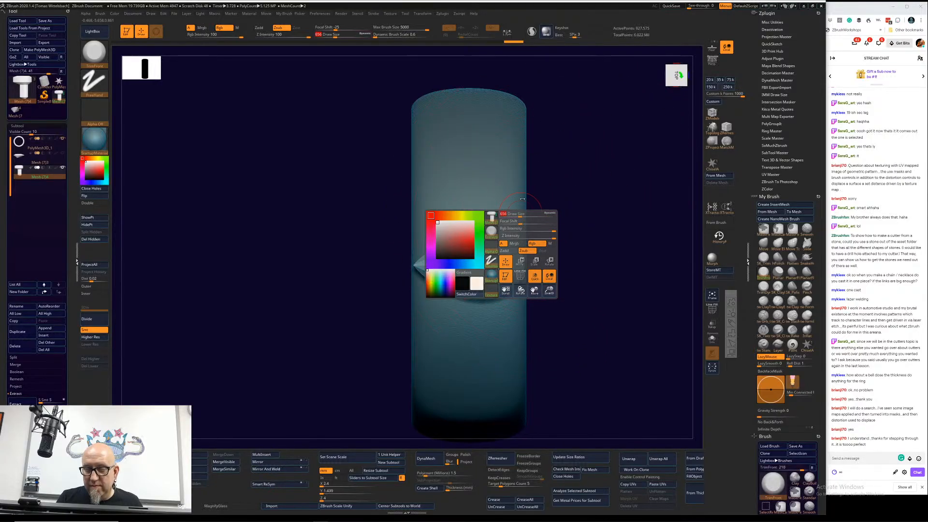
Step: Examine the isolated cutter from below and from several sides to check its head, taper and shaft
mouse_move(517, 256)
left_mouse_down()
mouse_move(475, 292)
mouse_move(420, 263)
mouse_move(476, 236)
mouse_move(500, 250)
mouse_move(485, 261)
mouse_move(612, 276)
mouse_move(652, 290)
mouse_move(636, 280)
left_mouse_up()
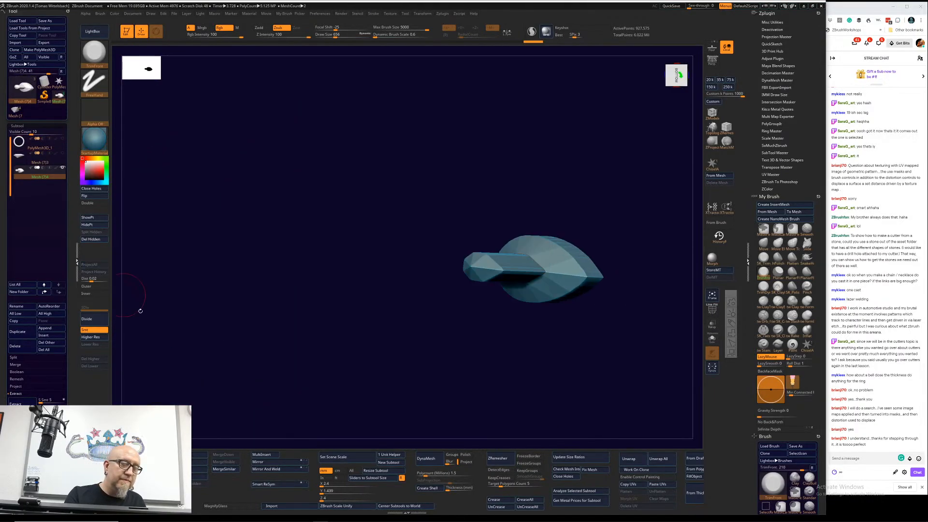
mouse_move(137, 311)
left_mouse_down()
mouse_move(200, 336)
mouse_move(466, 340)
mouse_move(397, 289)
mouse_move(418, 291)
mouse_move(387, 308)
mouse_move(384, 297)
left_mouse_up()
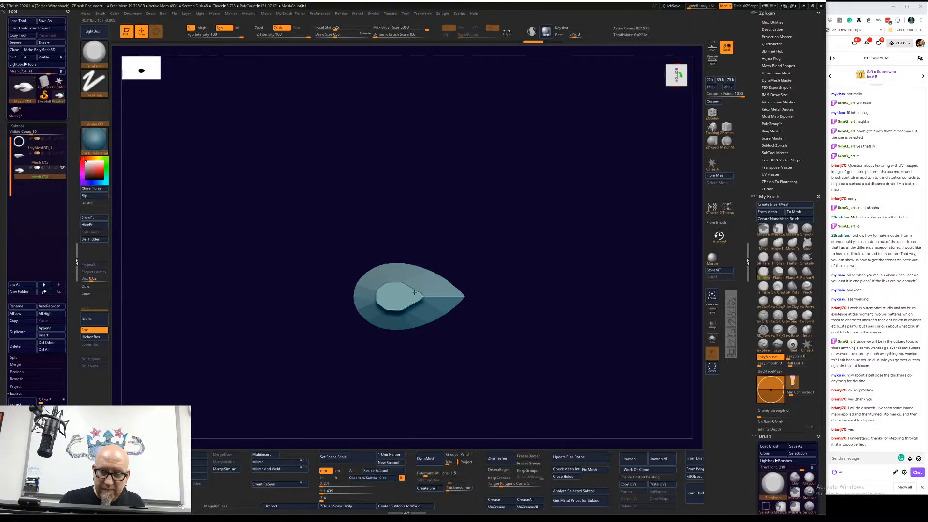
mouse_move(543, 218)
left_mouse_down()
mouse_move(537, 294)
mouse_move(405, 290)
left_mouse_up()
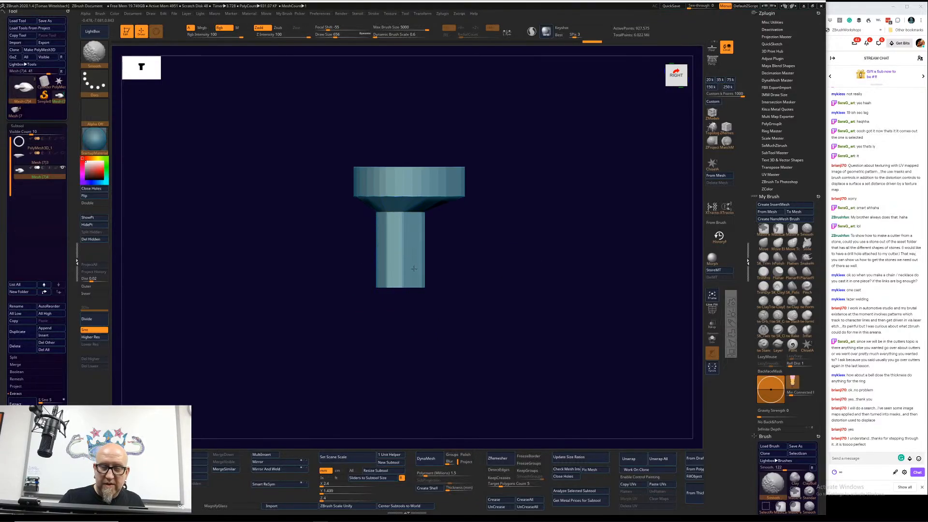
left_click_drag(543, 271, 378, 223)
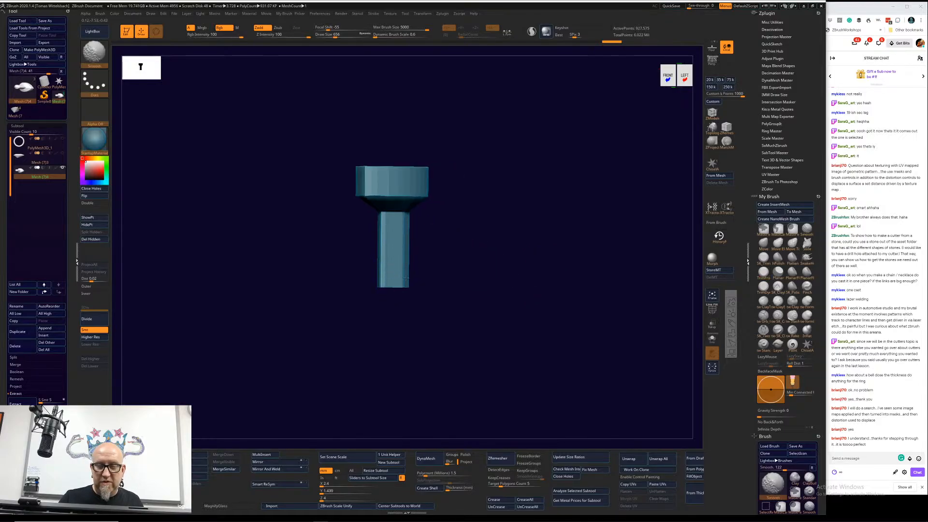
left_click_drag(509, 240, 448, 283)
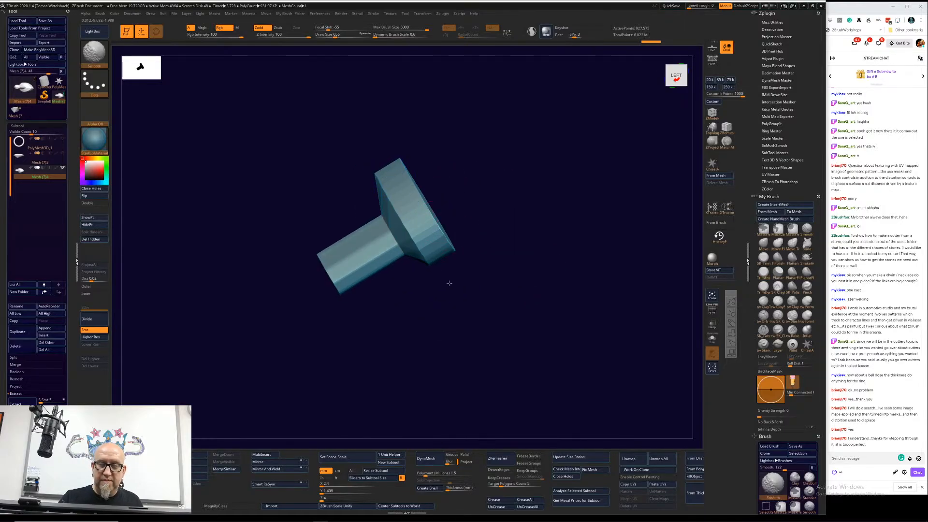
left_click_drag(497, 338, 448, 196)
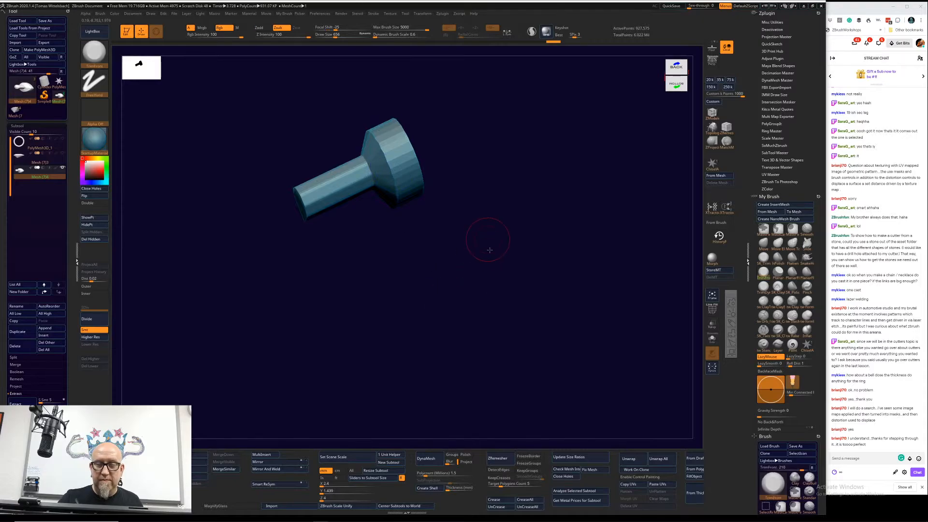
left_click_drag(489, 250, 524, 376, "alt")
left_click_drag(524, 376, 499, 241)
left_click_drag(445, 390, 430, 369, "shift")
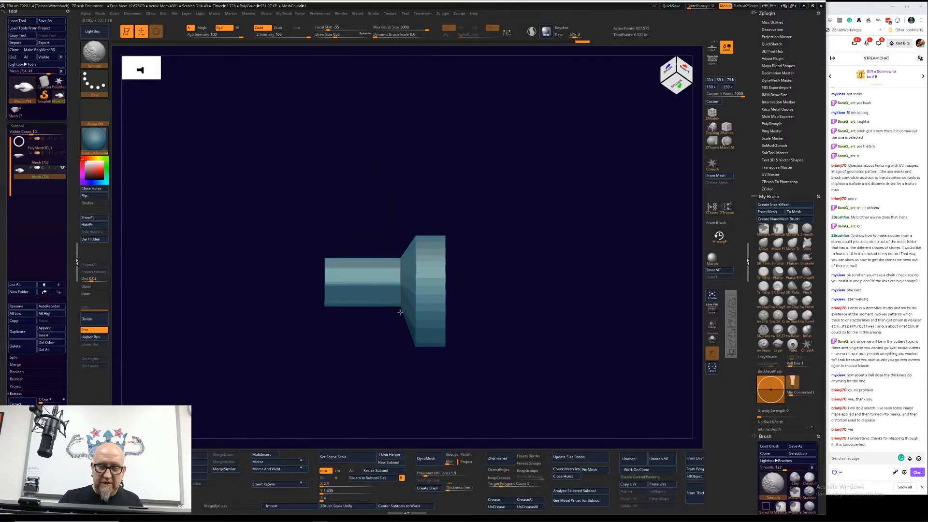
mouse_move(400, 312)
left_mouse_down()
mouse_move(441, 332)
mouse_move(412, 367)
mouse_move(449, 323)
mouse_move(441, 375)
mouse_move(491, 257)
mouse_move(541, 320)
mouse_move(528, 296)
mouse_move(416, 335)
mouse_move(386, 321)
left_mouse_up()
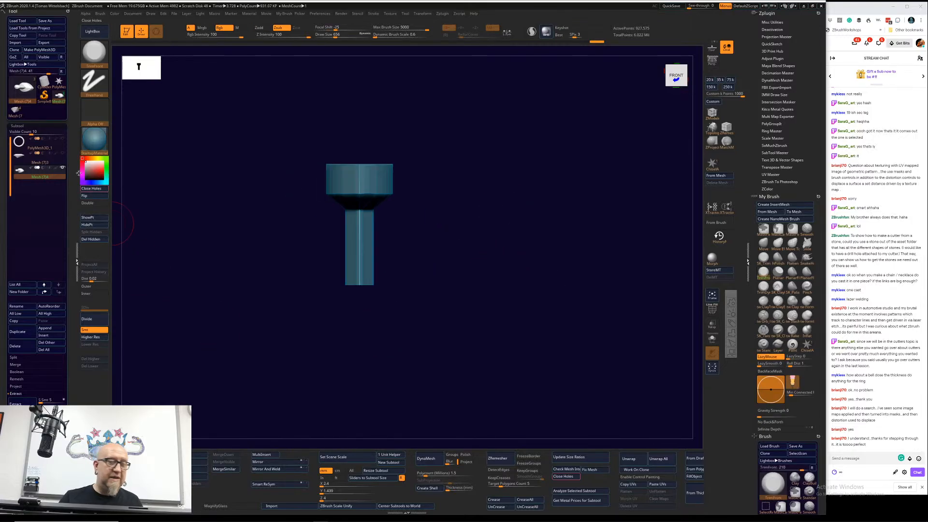
Step: Show the ring and move the cutter down along Y until its head sits in the ring's top and its shaft passes through the band
left_click(62, 139)
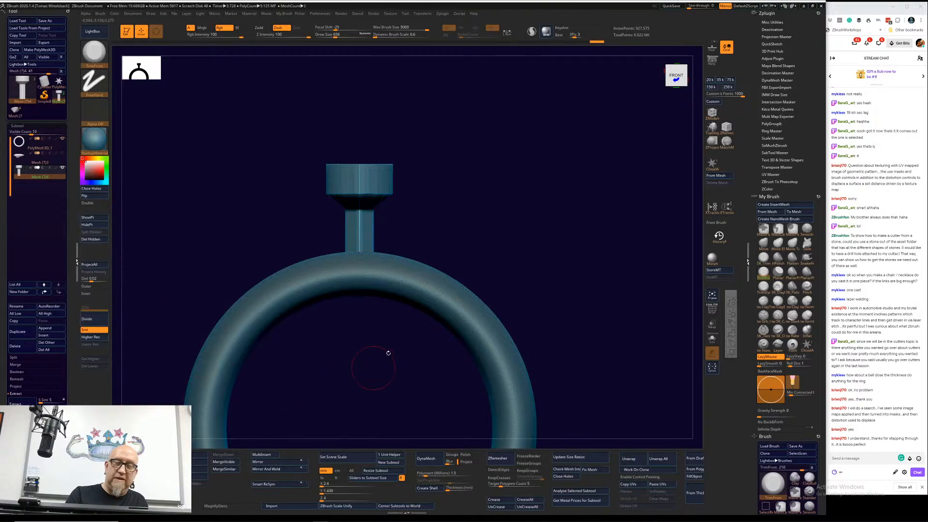
left_click_drag(388, 353, 441, 352, "alt")
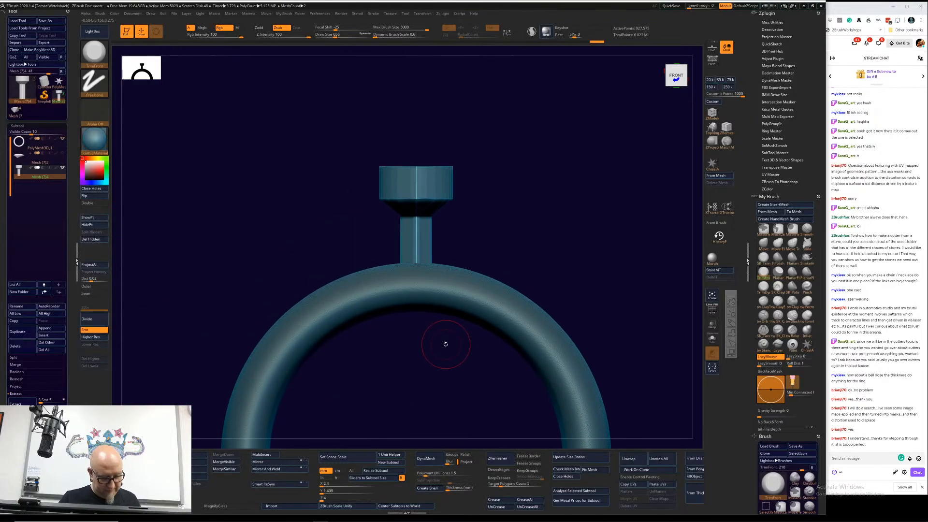
key("w")
left_click_drag(514, 203, 540, 217, "shift")
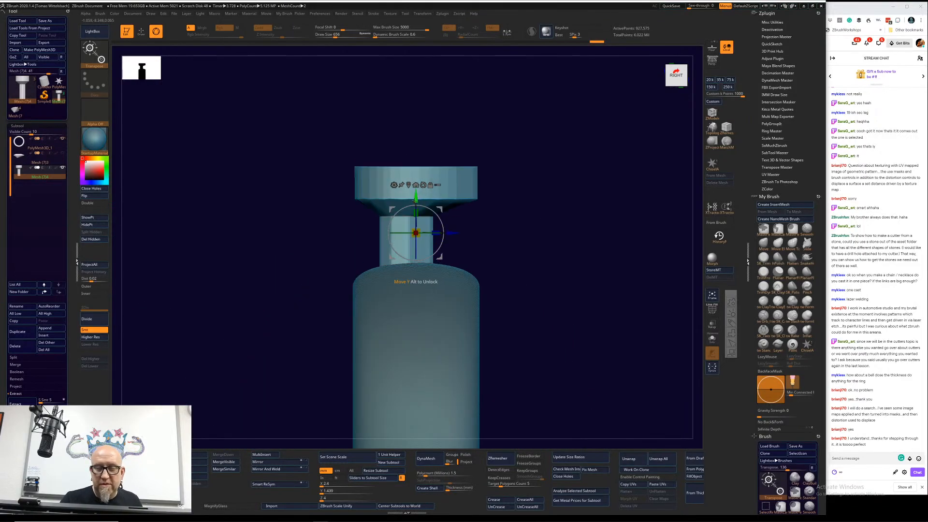
left_click_drag(415, 201, 533, 265)
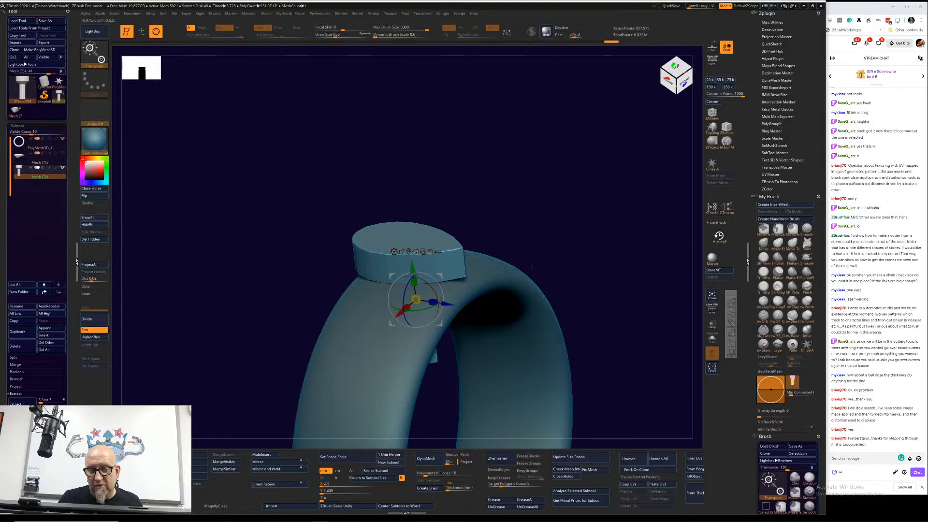
left_click_drag(533, 265, 631, 239, "shift")
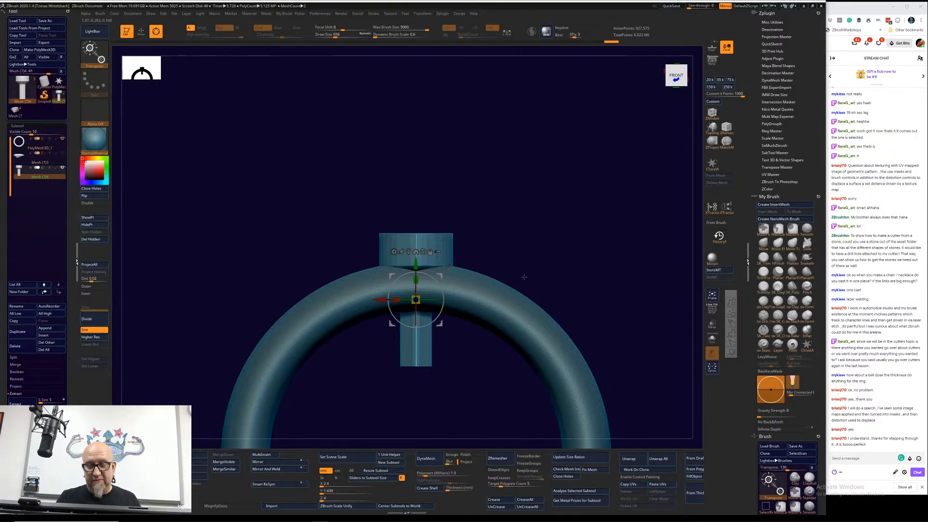
left_click_drag(524, 276, 571, 240)
Step: Select the ring for sculpting, replace radial and Z symmetry with X symmetry, and set the draw size to 414
left_click(381, 327, "alt")
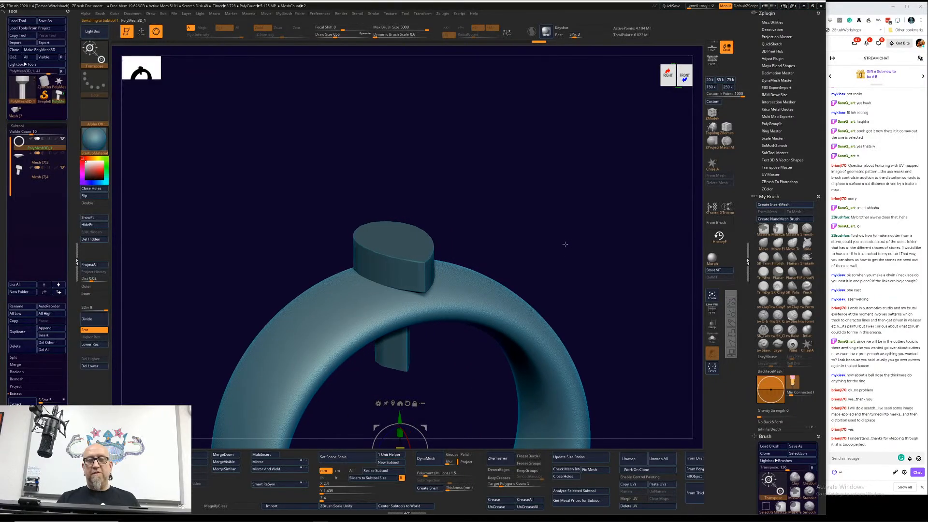
key("q")
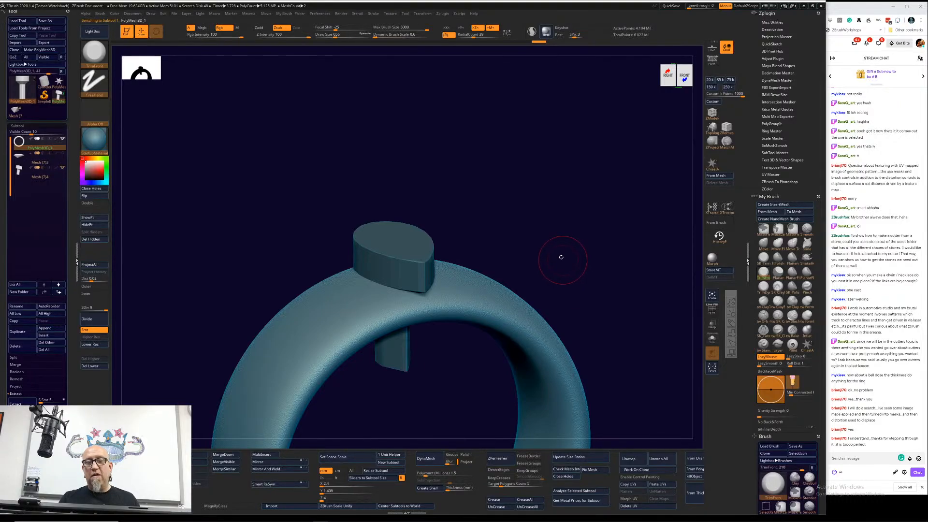
left_click_drag(487, 111, 456, 67, "alt")
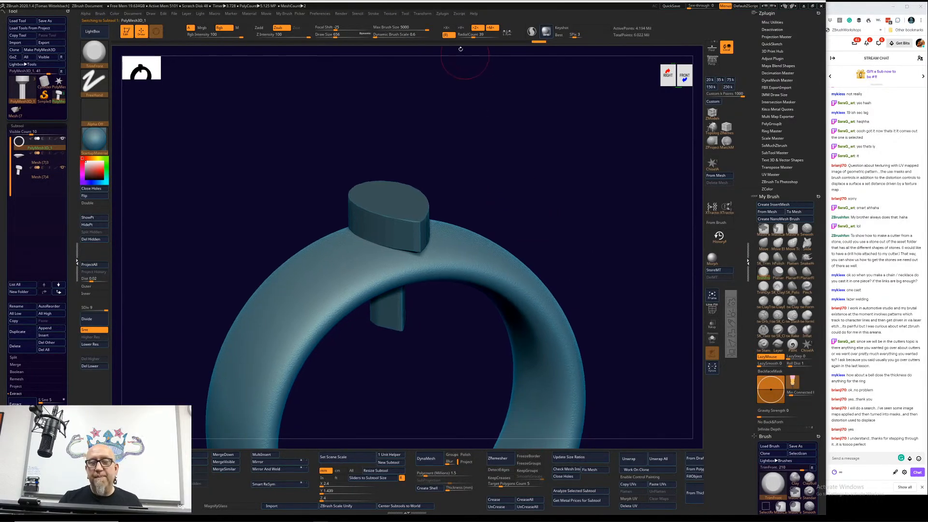
left_click(446, 28)
left_click(476, 28)
left_click_drag(525, 156, 361, 284)
key("space")
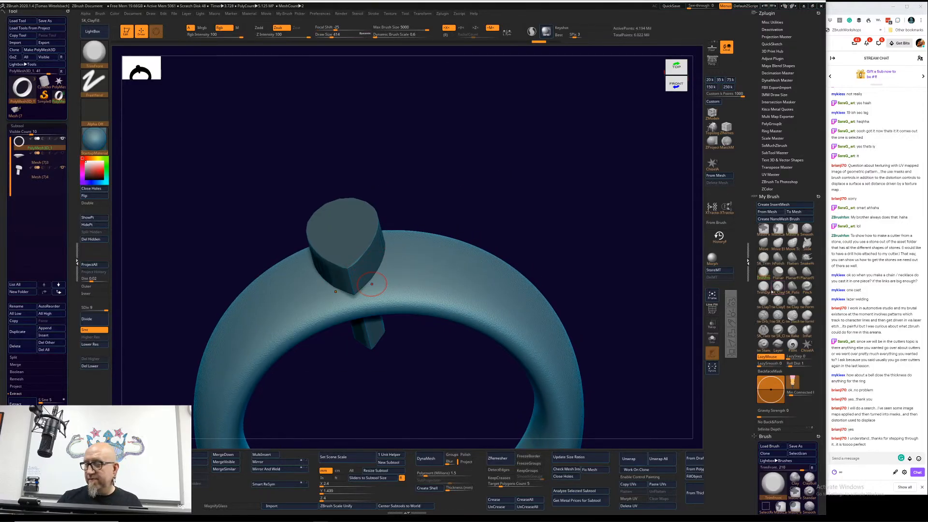
Step: Build up clay on the ring around the pointed end of the cutter's head with the ClayTubes brush
left_click(764, 305)
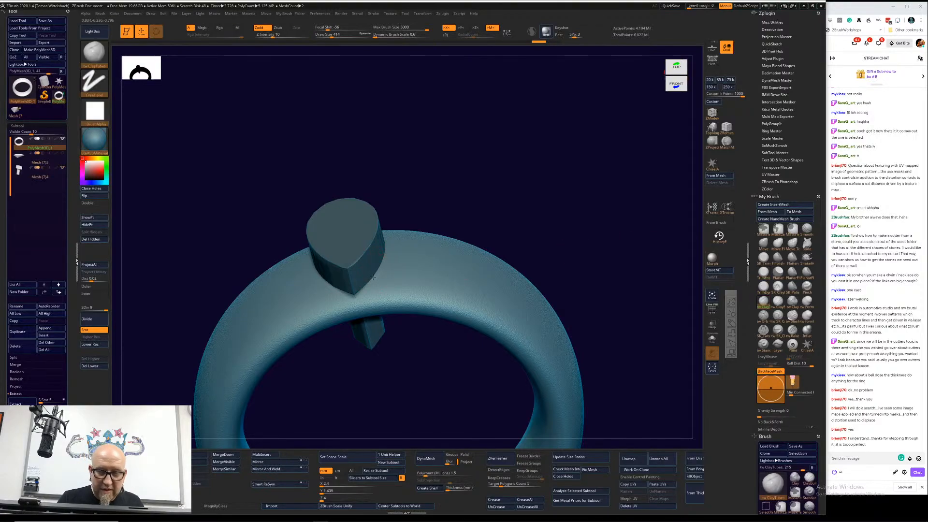
left_click_drag(373, 278, 342, 296)
mouse_move(411, 186)
left_mouse_down()
mouse_move(494, 192)
mouse_move(452, 202)
left_mouse_up()
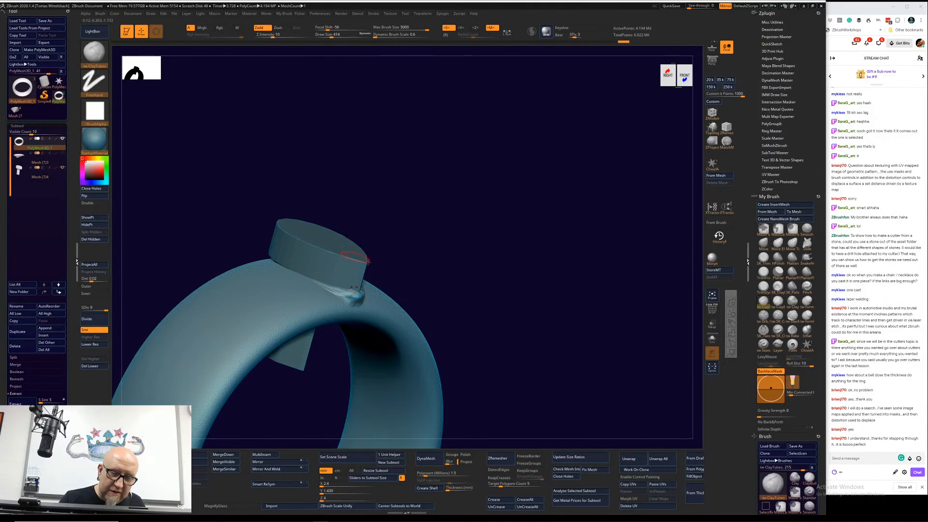
left_click_drag(347, 292, 355, 292, "shift")
left_click_drag(474, 219, 442, 246, "shift")
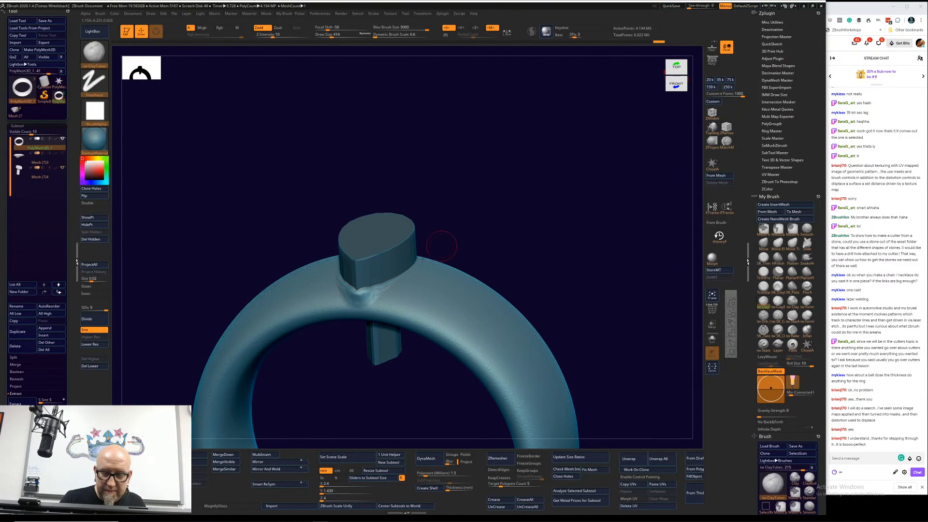
mouse_move(373, 290)
left_mouse_down()
mouse_move(382, 287)
mouse_move(360, 294)
left_mouse_up()
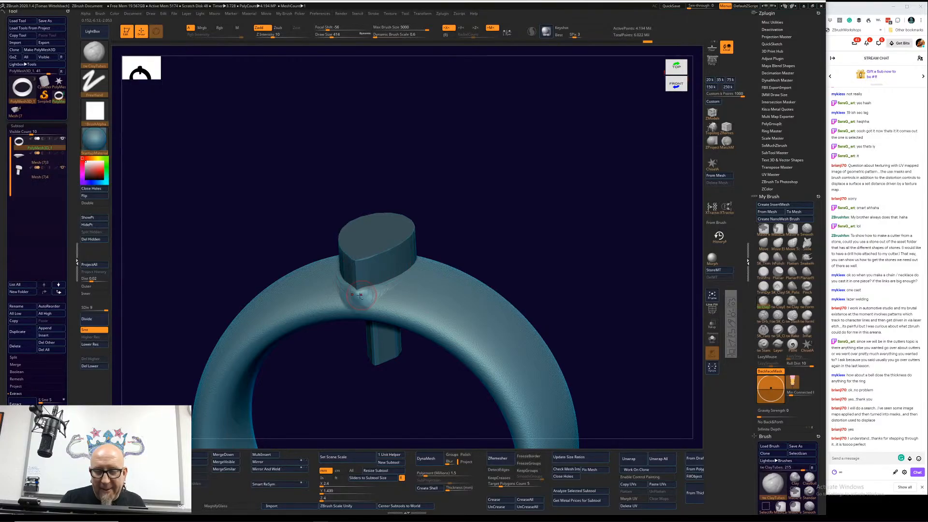
Step: Add more clay beside the cutter's pointed end and smooth the raised material into the ring
mouse_move(495, 206)
left_mouse_down()
mouse_move(506, 196)
mouse_move(307, 341)
mouse_move(322, 339)
left_mouse_up()
left_click_drag(464, 236, 442, 231)
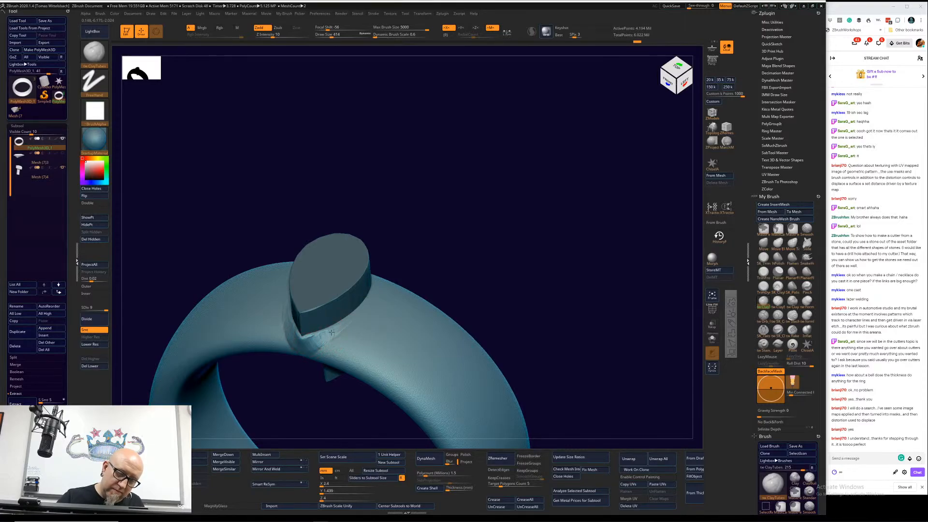
left_click_drag(332, 333, 310, 340, "shift")
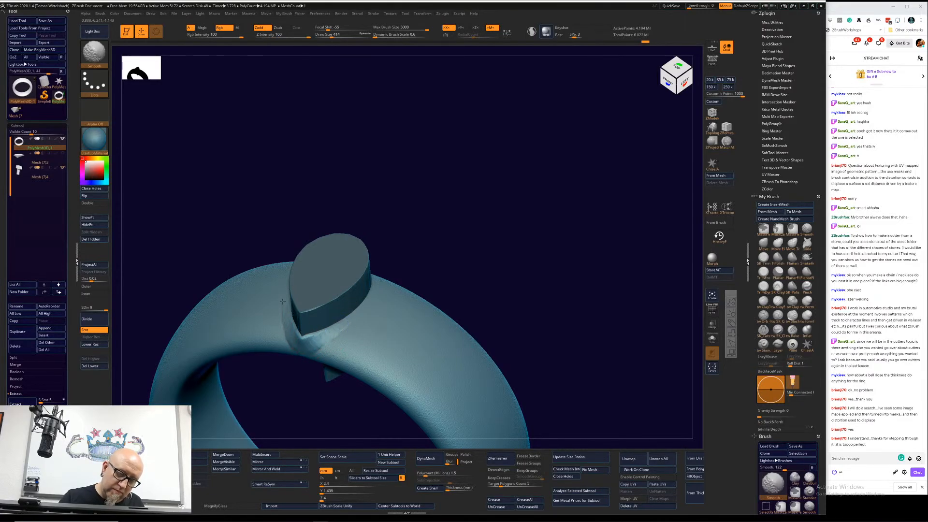
left_click_drag(283, 301, 288, 317, "shift")
Step: Build up more clay on the ring around the side and pointed end of the cutter's head with ClayTubes and smooth it
left_click_drag(450, 167, 443, 203)
mouse_move(344, 408)
left_mouse_down()
mouse_move(350, 430)
mouse_move(346, 258)
left_mouse_up()
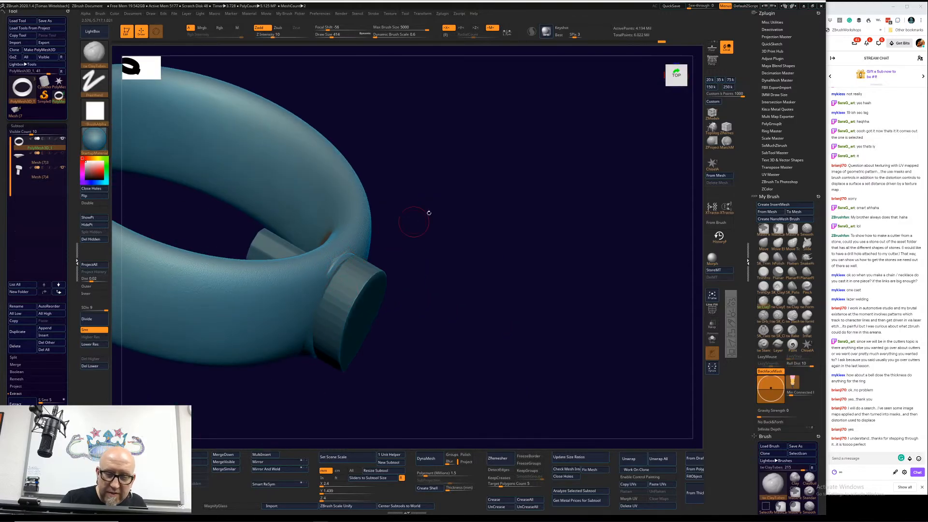
mouse_move(457, 206)
left_mouse_down("alt")
mouse_move(520, 186)
mouse_move(524, 232)
left_mouse_up("alt")
mouse_move(395, 242)
left_mouse_down()
mouse_move(424, 222)
mouse_move(388, 266)
mouse_move(393, 246)
mouse_move(387, 271)
mouse_move(416, 214)
left_mouse_up()
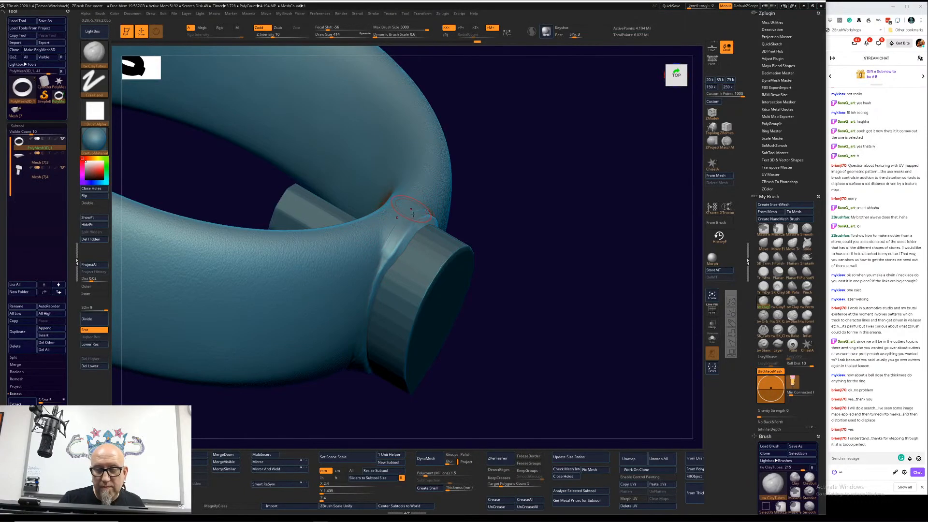
left_click_drag(396, 228, 377, 271)
key("shift")
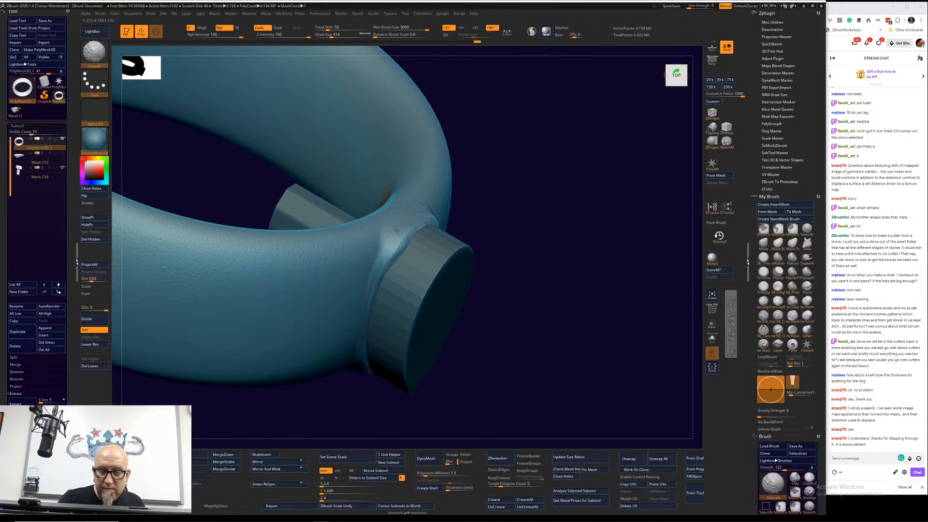
left_click_drag(425, 215, 398, 231, "shift")
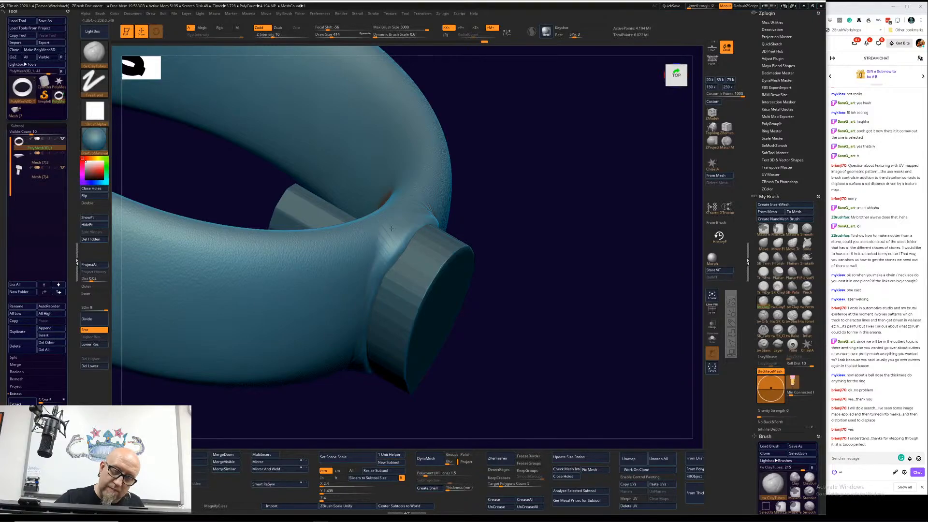
key("shift")
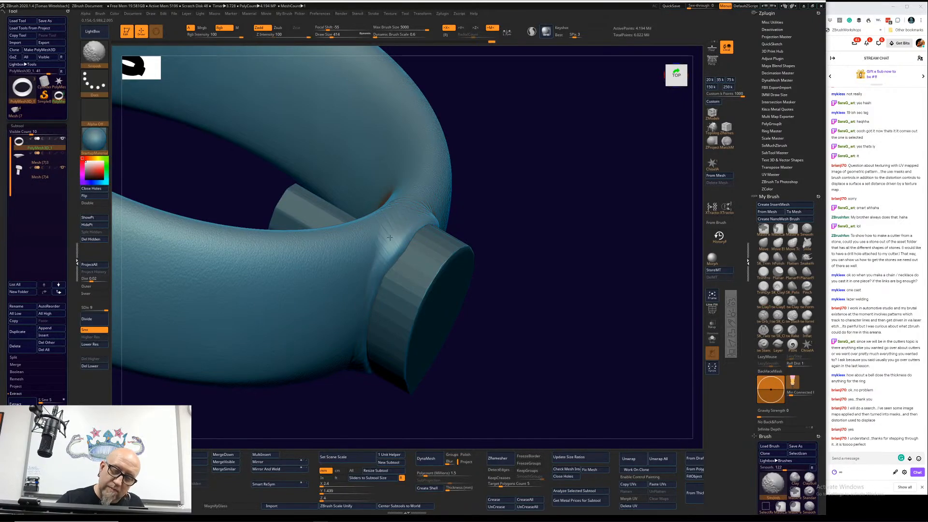
mouse_move(493, 347)
left_mouse_down()
mouse_move(347, 313)
mouse_move(339, 333)
mouse_move(349, 355)
left_mouse_up()
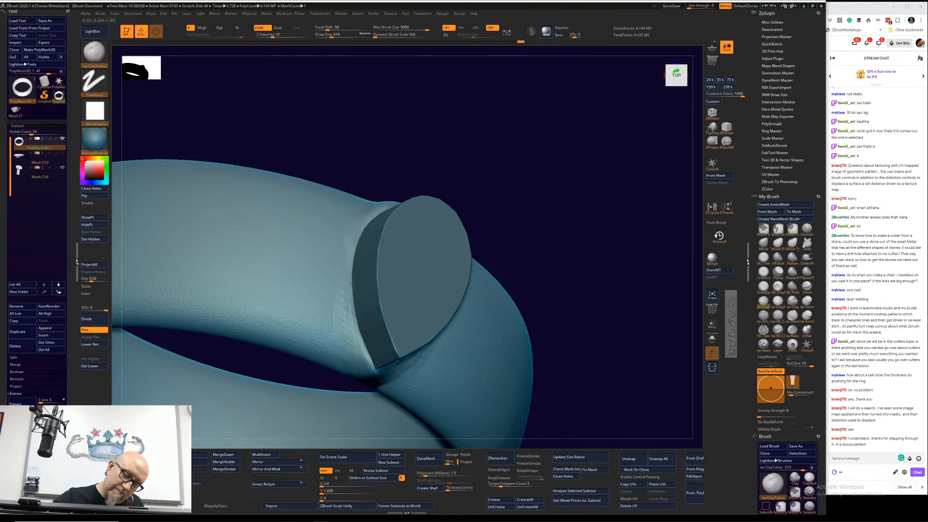
key("shift")
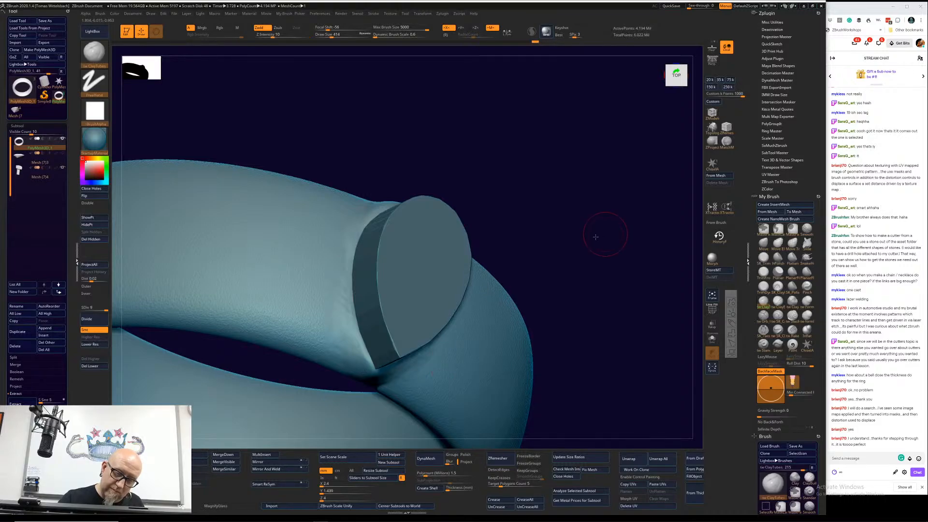
Step: From the top view, flatten the built-up clay around the cutter's pear-shaped outline with the TrimFront brush
left_click_drag(603, 237, 517, 300, "shift")
left_click_drag(491, 420, 456, 375, "alt")
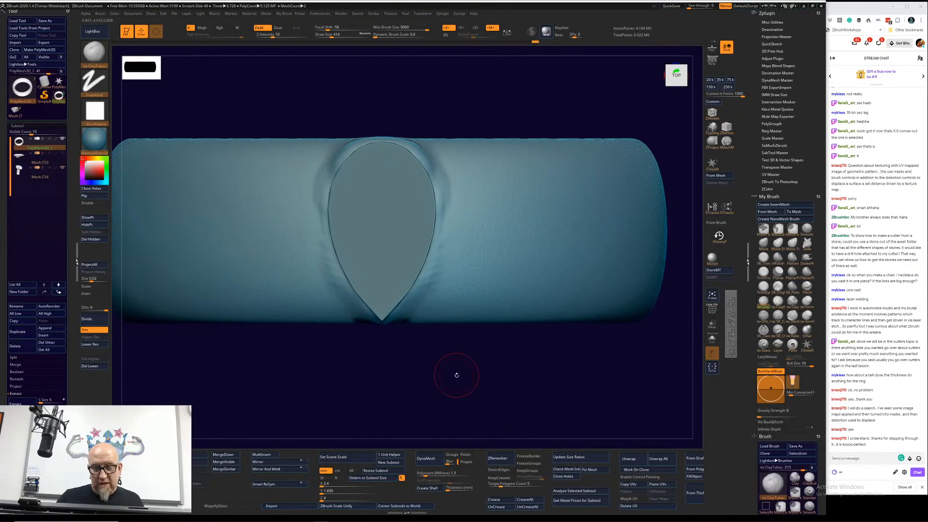
key("1")
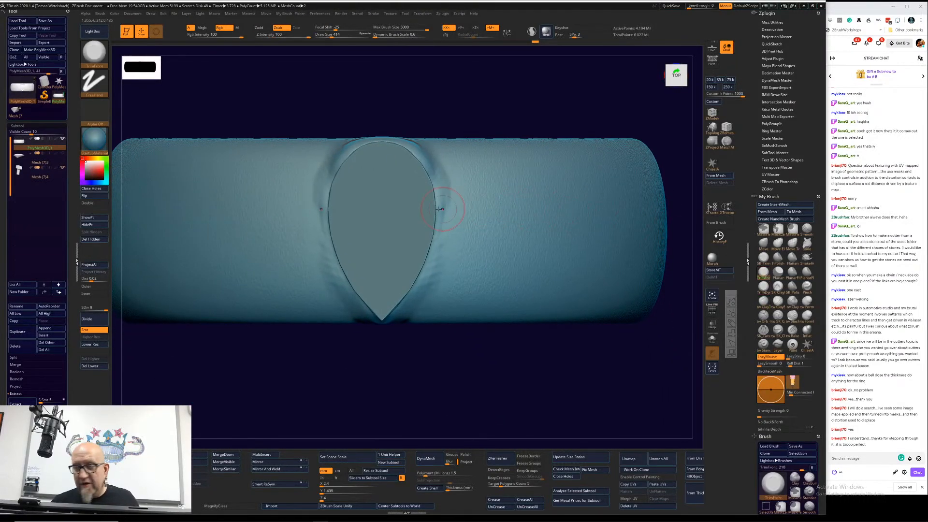
mouse_move(437, 211)
left_mouse_down()
mouse_move(417, 154)
mouse_move(329, 223)
mouse_move(357, 310)
mouse_move(376, 321)
left_mouse_up()
left_click_drag(376, 367, 455, 388)
mouse_move(504, 356)
left_mouse_down("alt")
mouse_move(491, 326)
mouse_move(517, 369)
left_mouse_up("alt")
left_click_drag(582, 298, 485, 410)
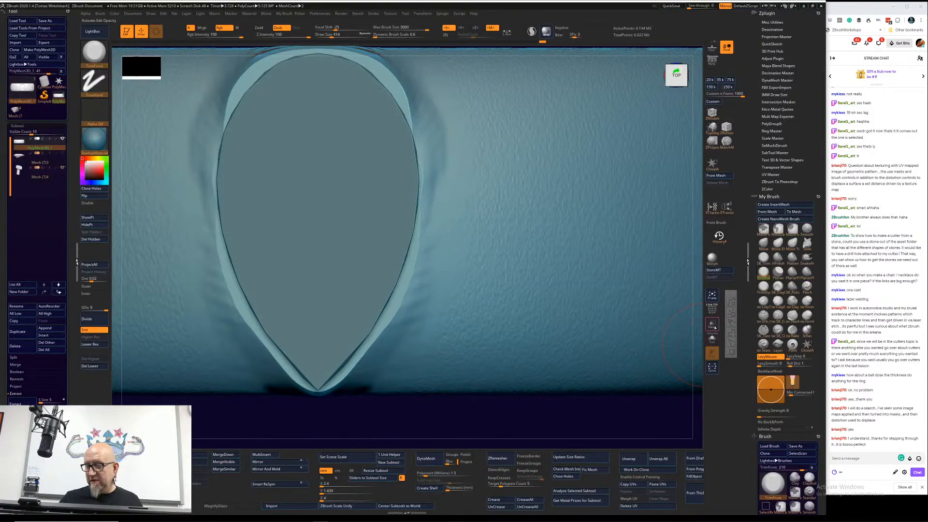
Step: Turn on transparency and flatten the ring's surface inside the cutter's outline with the TrimFront brush
left_click(713, 324)
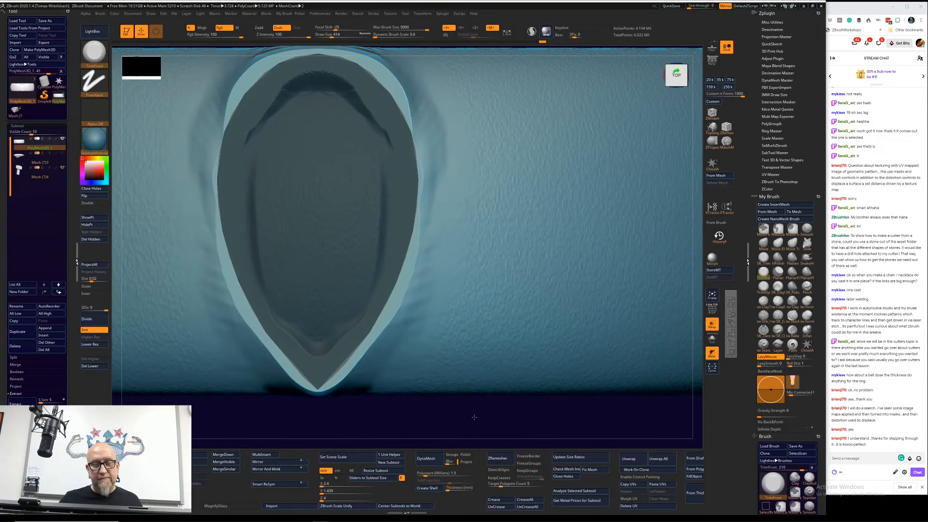
left_click_drag(474, 417, 461, 382)
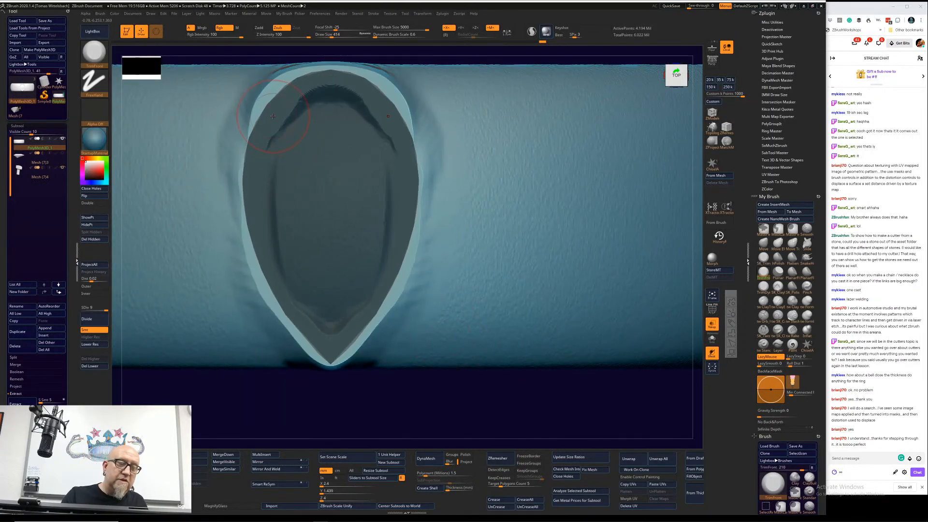
mouse_move(276, 116)
left_mouse_down()
mouse_move(331, 114)
mouse_move(373, 156)
left_mouse_up()
mouse_move(363, 247)
left_mouse_down()
mouse_move(355, 297)
mouse_move(325, 312)
left_mouse_up()
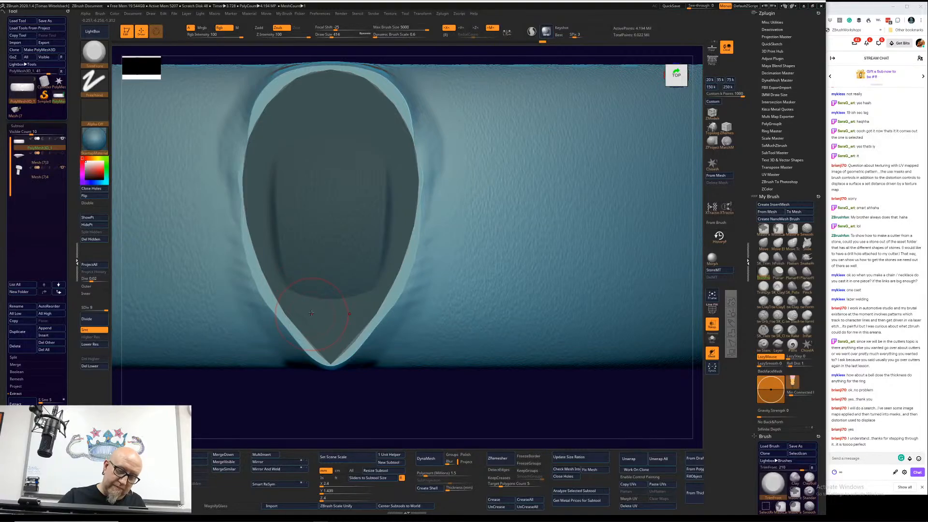
Step: Reduce the draw size to 239 and trim the setting's rim flat along the cutter's pointed end and sides
key("ctrl+z")
key("space")
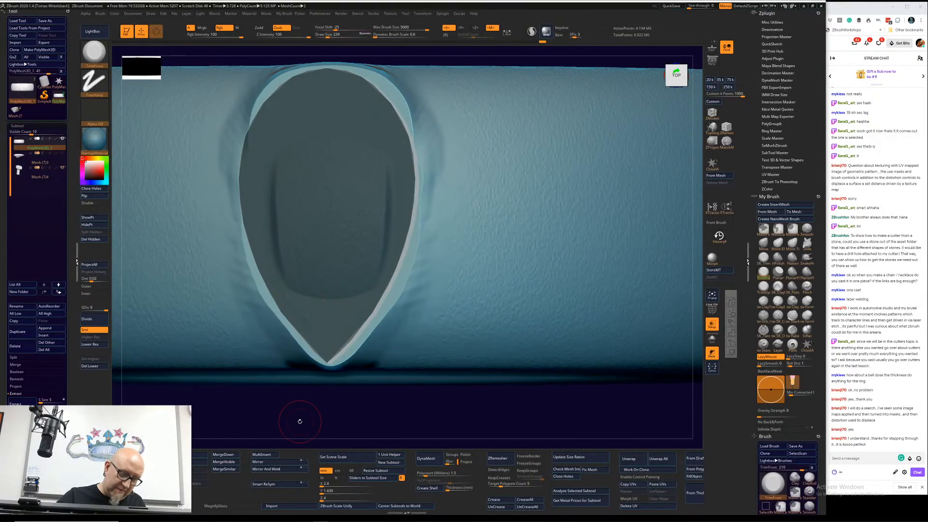
key("ctrl+shift+z")
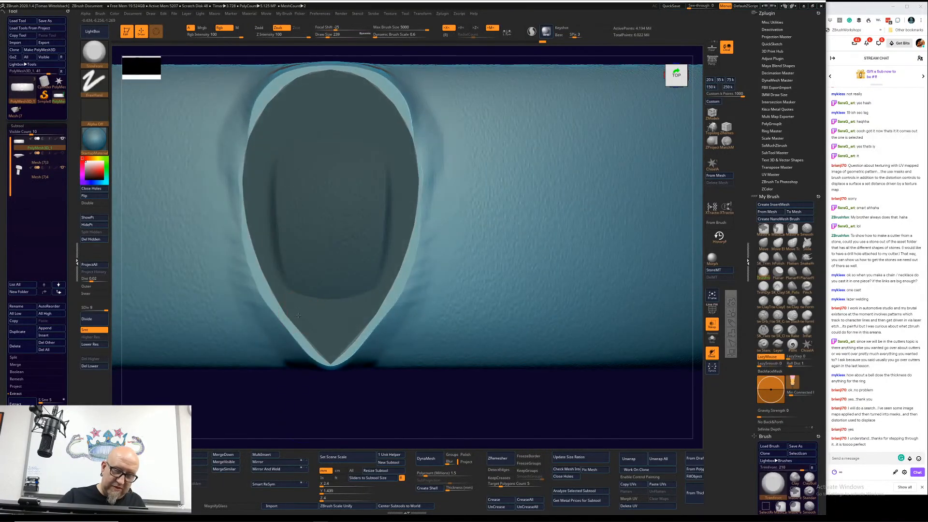
mouse_move(287, 306)
left_mouse_down()
mouse_move(330, 360)
mouse_move(281, 300)
left_mouse_up()
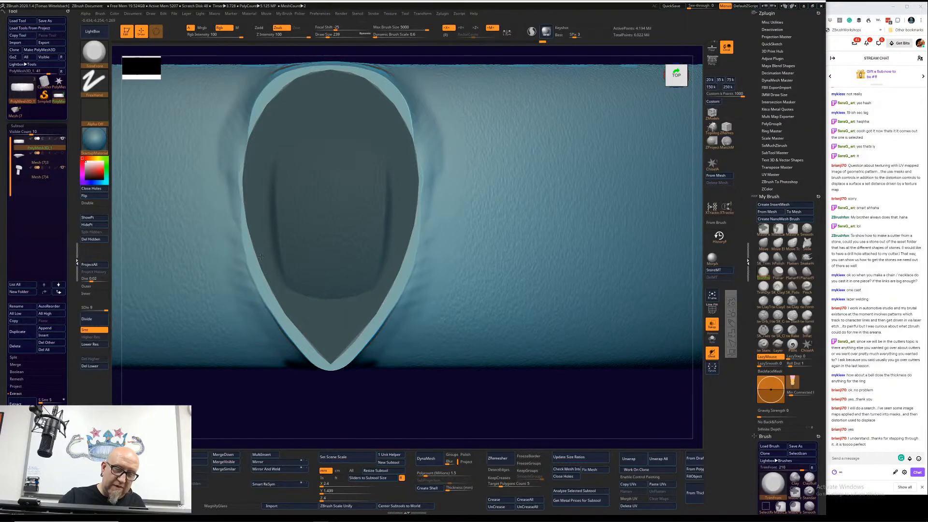
mouse_move(260, 256)
left_mouse_down()
mouse_move(248, 139)
mouse_move(264, 100)
mouse_move(278, 95)
mouse_move(274, 83)
mouse_move(252, 142)
mouse_move(247, 203)
mouse_move(265, 266)
left_mouse_up()
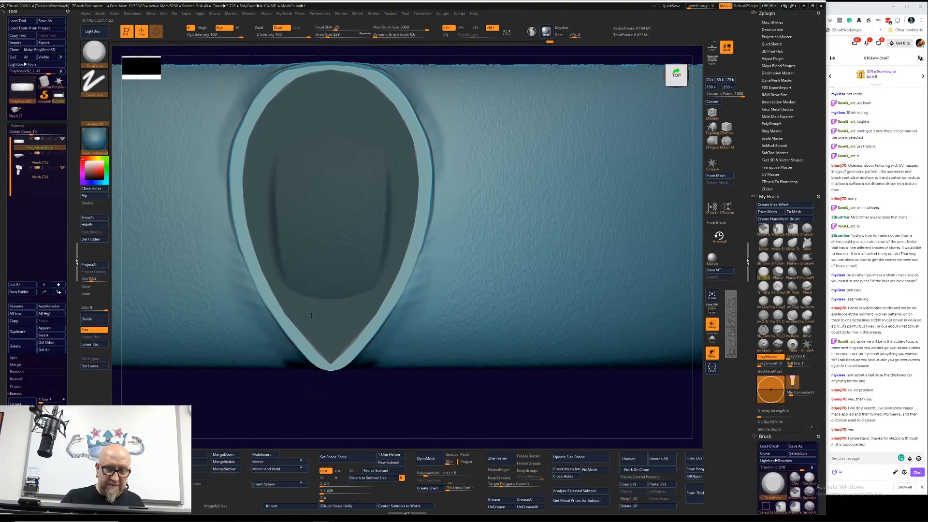
Step: Set the draw size to 397 and flatten the remaining surface within the cutter's outline
mouse_move(311, 315)
left_mouse_down()
mouse_move(290, 256)
mouse_move(370, 198)
mouse_move(317, 172)
mouse_move(363, 291)
left_mouse_up()
key("space")
left_click_drag(381, 416, 367, 418)
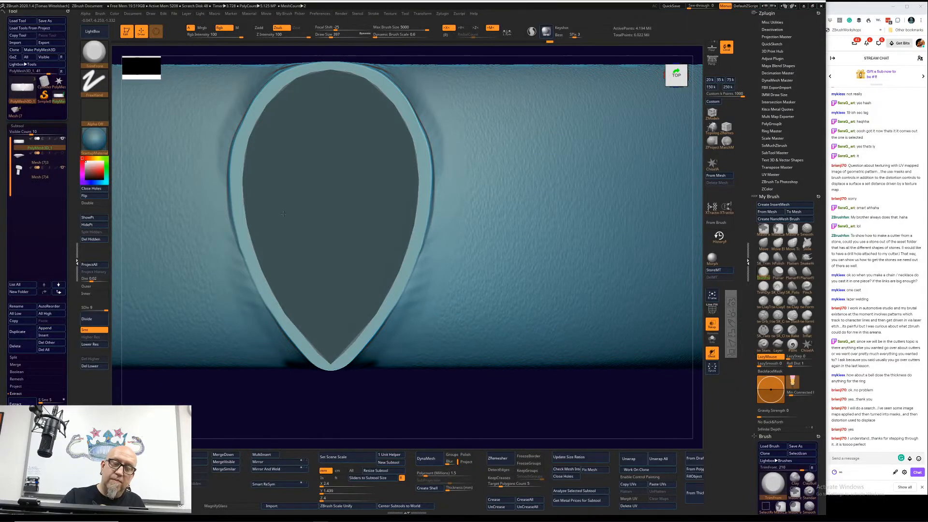
Step: Smooth the ring's surface just below the flattened rim of the setting
left_click_drag(462, 399, 473, 335)
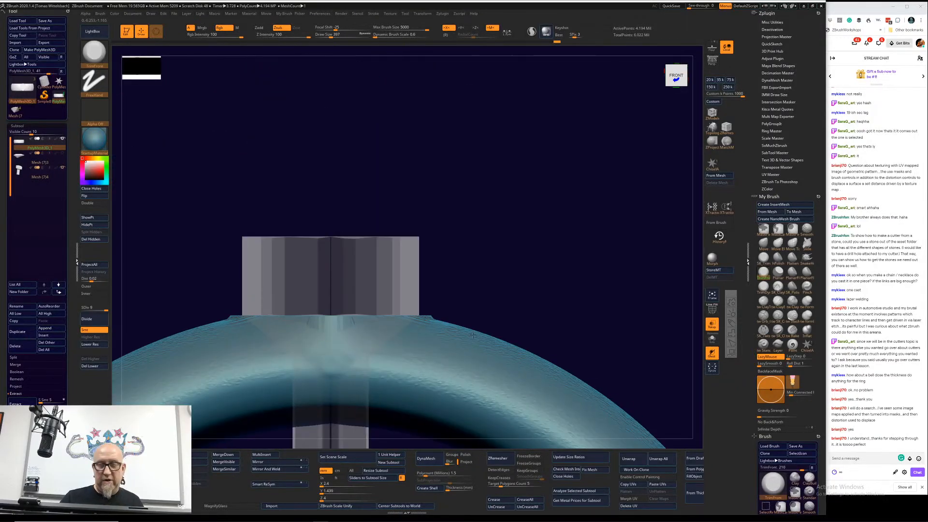
mouse_move(591, 257)
left_mouse_down()
mouse_move(325, 337)
mouse_move(290, 328)
left_mouse_up()
left_click_drag(592, 208, 522, 259)
left_click_drag(478, 300, 579, 223, "shift")
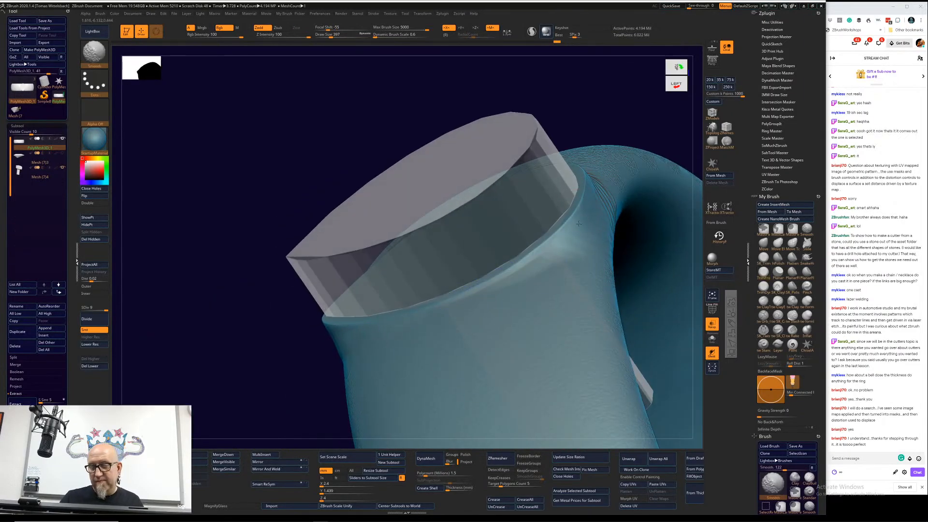
left_click_drag(248, 390, 279, 382)
mouse_move(604, 239)
left_mouse_down("alt")
mouse_move(592, 203)
mouse_move(616, 207)
mouse_move(597, 226)
mouse_move(620, 222)
left_mouse_up("alt")
Step: Select the cutter, reset the gizmo's orientation, and move the cutter down about 0.072 along Y into the ring
left_click_drag(407, 354, 358, 397, "alt")
left_click(359, 398, "alt")
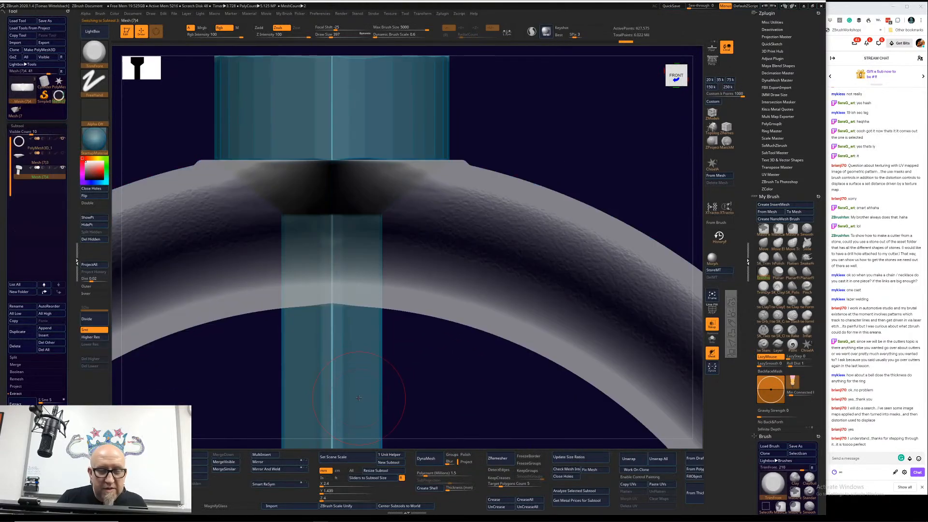
key("w")
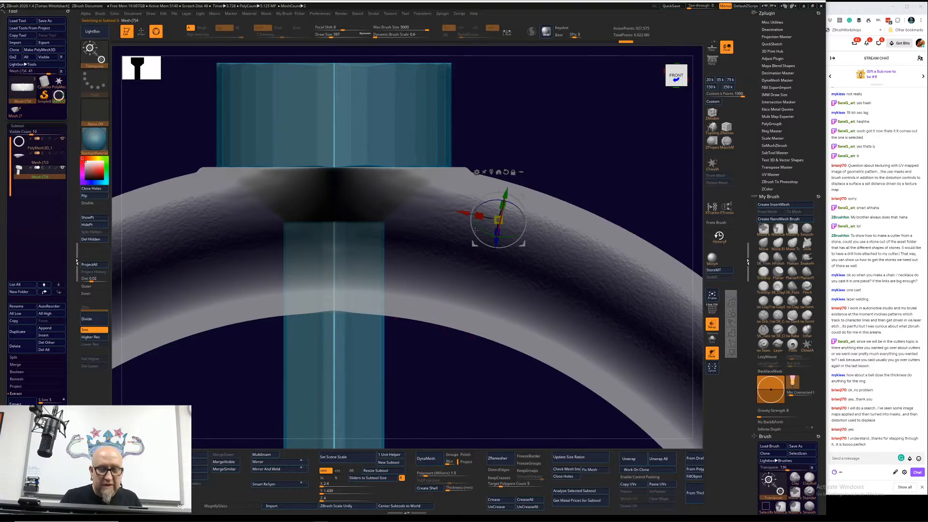
left_click(505, 171, "alt")
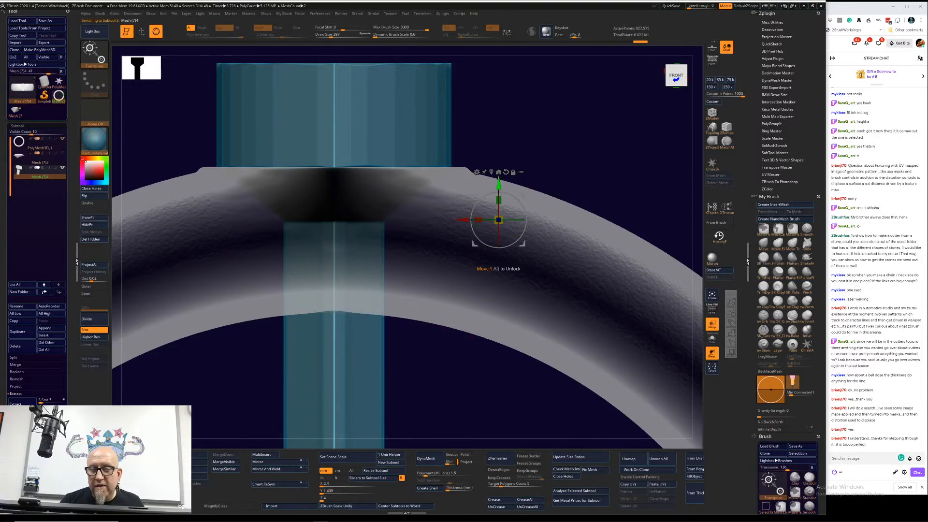
left_click_drag(498, 181, 498, 182)
left_click_drag(557, 132, 632, 129, "alt")
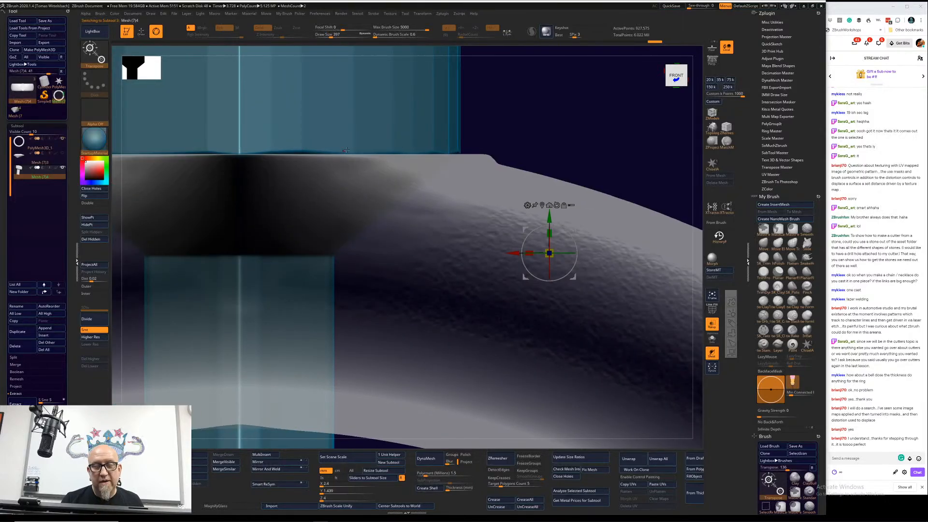
mouse_move(550, 217)
left_mouse_down()
mouse_move(549, 287)
mouse_move(555, 234)
left_mouse_up()
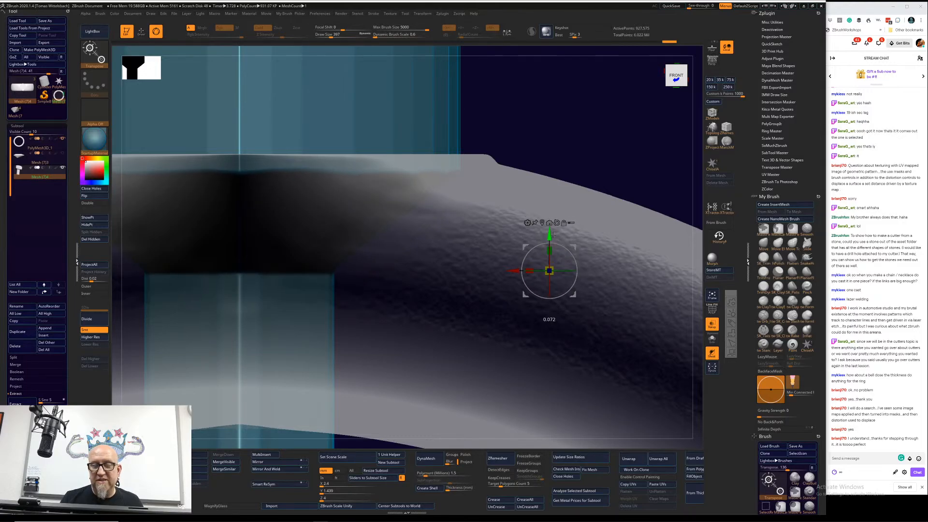
left_click_drag(600, 178, 604, 83, "alt")
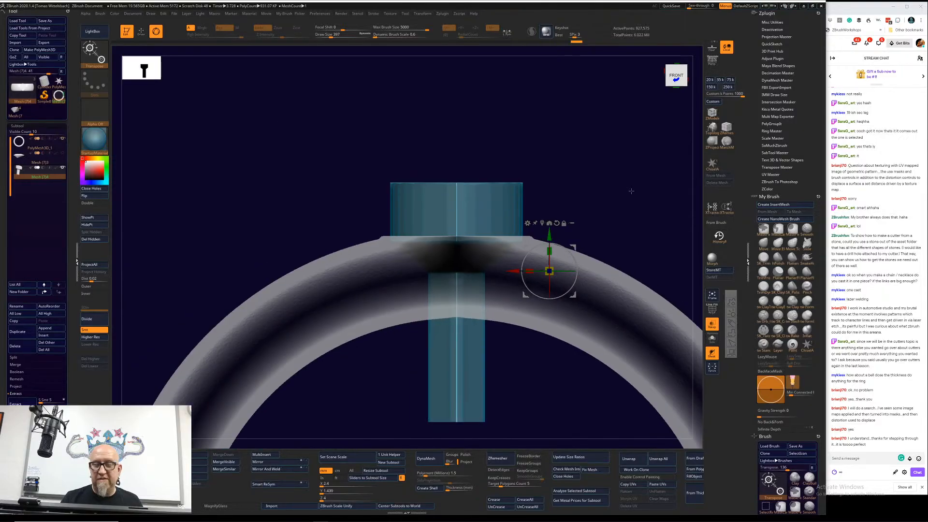
Step: Create a subtool folder with the default name for the cutter and move the ring into it above the cutter
left_click_drag(632, 190, 556, 328)
left_click_drag(533, 379, 420, 299, "alt")
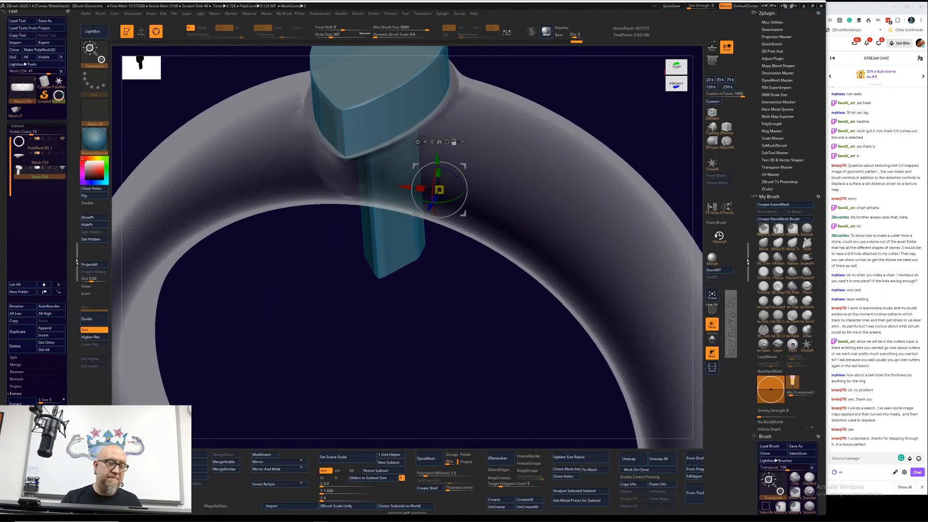
left_click(20, 292)
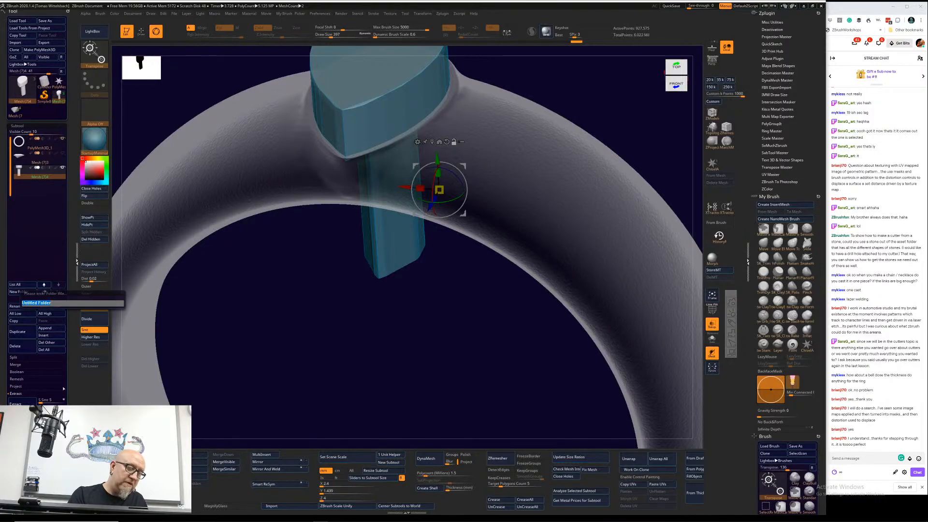
key("Return")
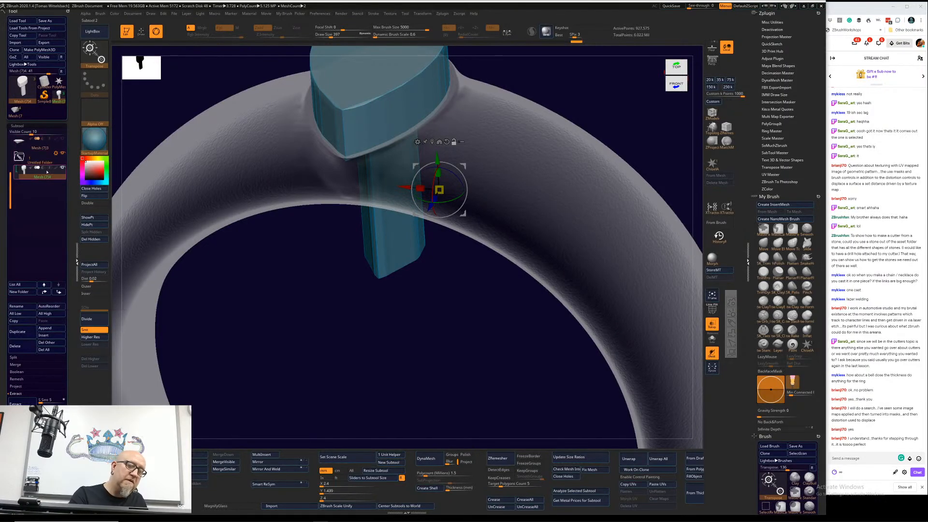
left_click_drag(11, 184, 39, 183)
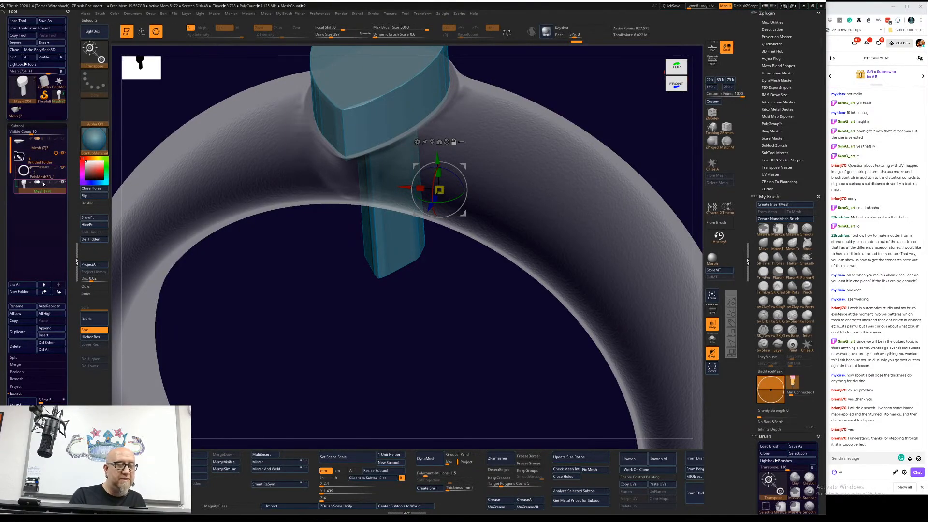
Step: Turn off transparency and run the folder Boolean on the ring and cutter
left_click(56, 153)
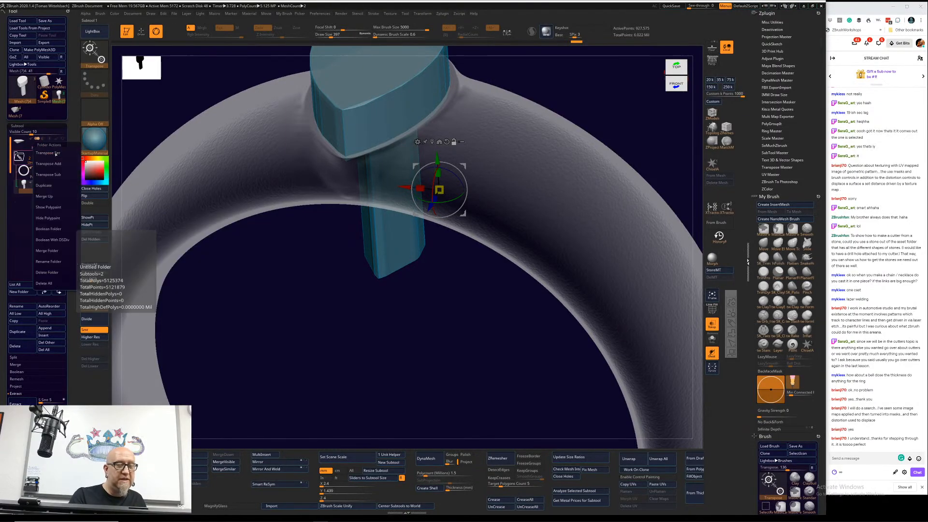
left_click(58, 229)
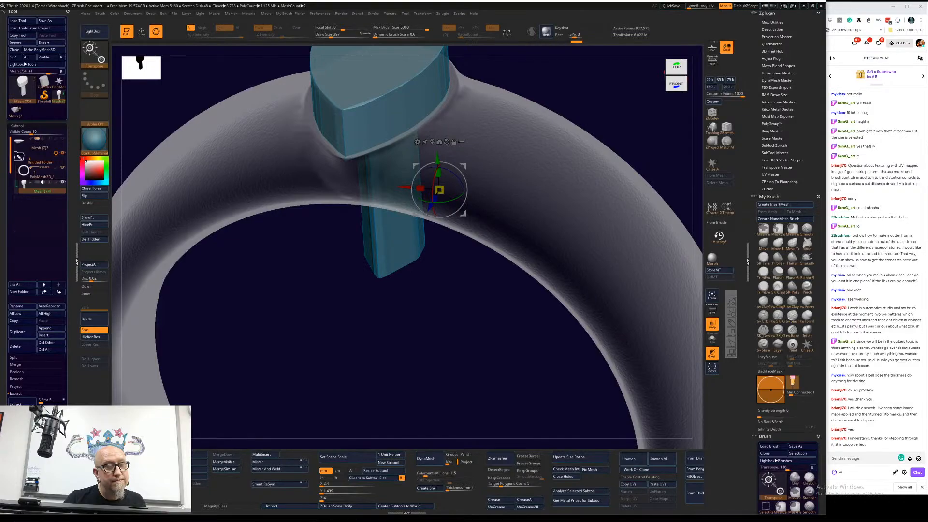
left_click_drag(367, 329, 394, 357)
left_click(712, 323)
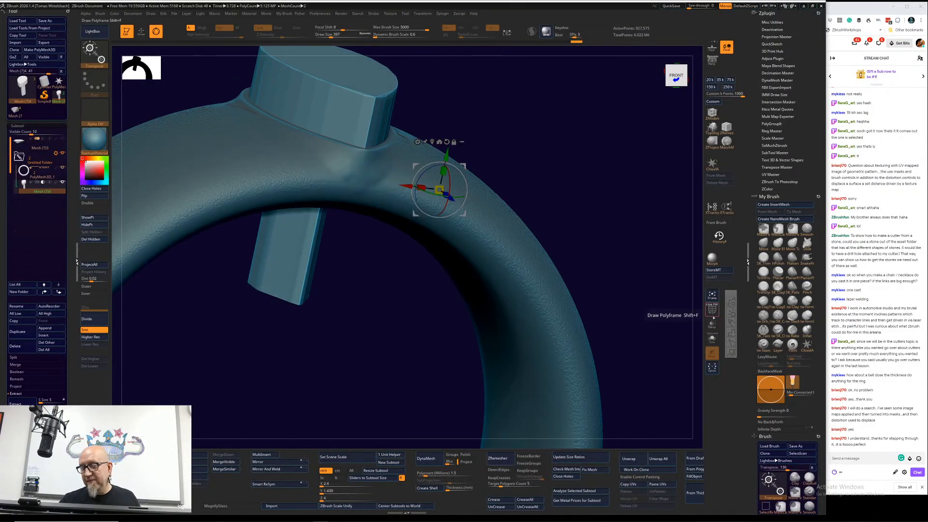
left_click(56, 155)
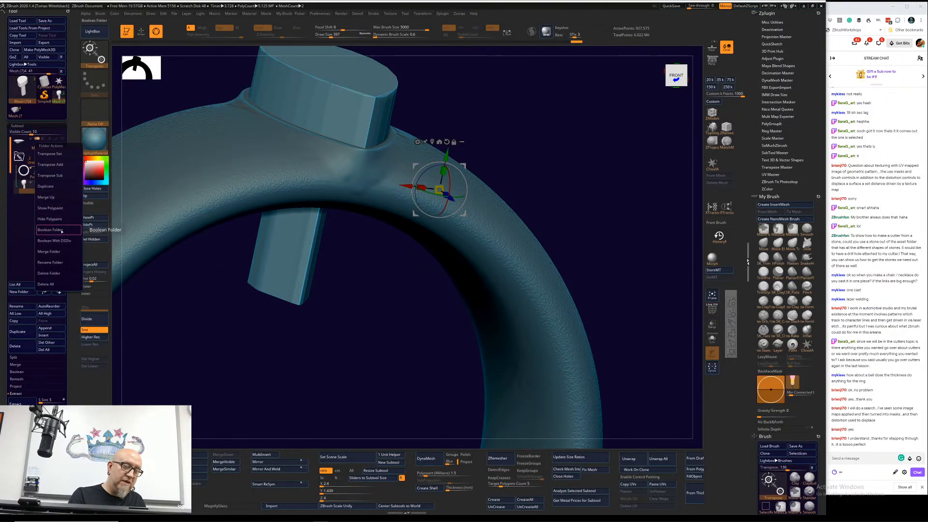
left_click(64, 238)
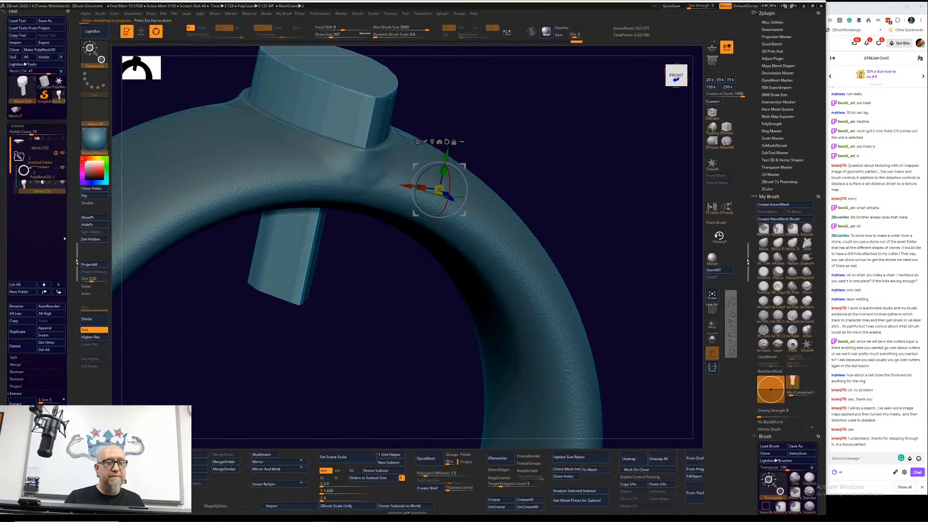
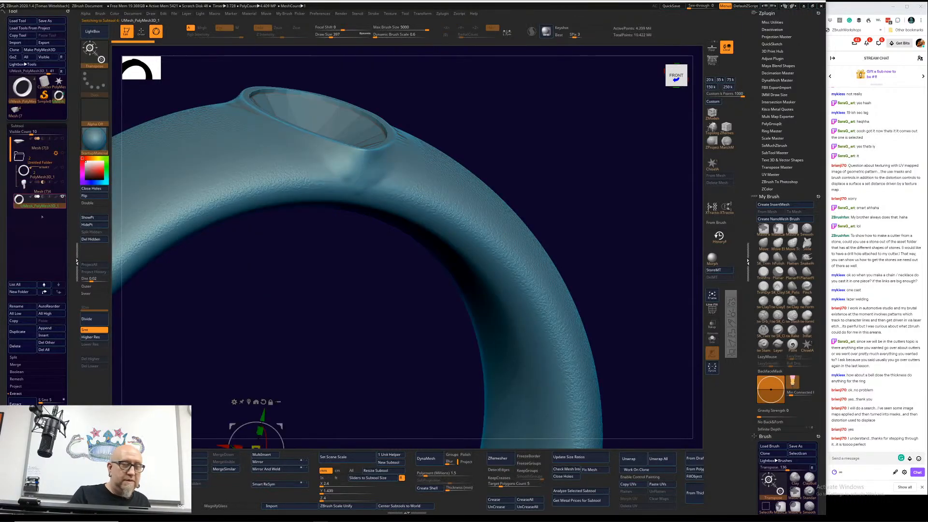
Step: Show the pear-shaped gemstone, select it, and lower it along Y into the cut seat on the ring
mouse_move(339, 325)
left_mouse_down()
mouse_move(323, 343)
mouse_move(327, 336)
left_mouse_up()
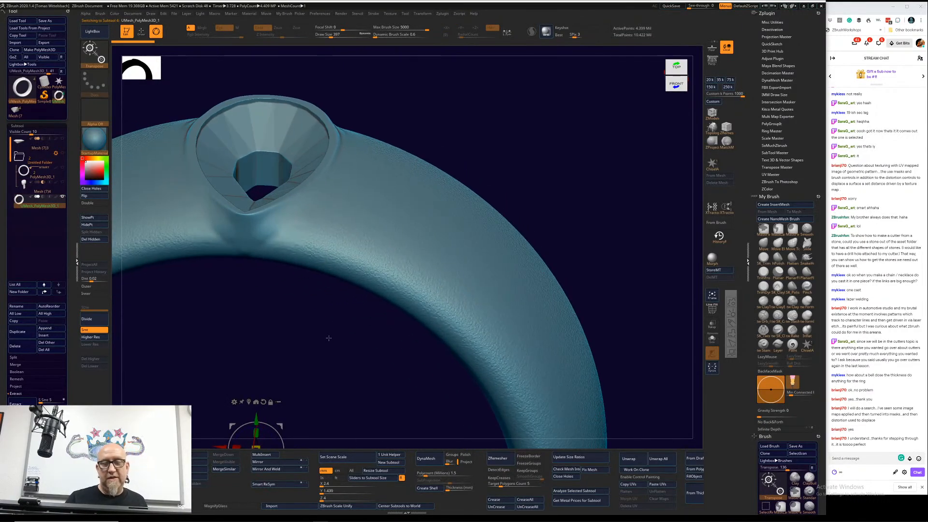
left_click(63, 139)
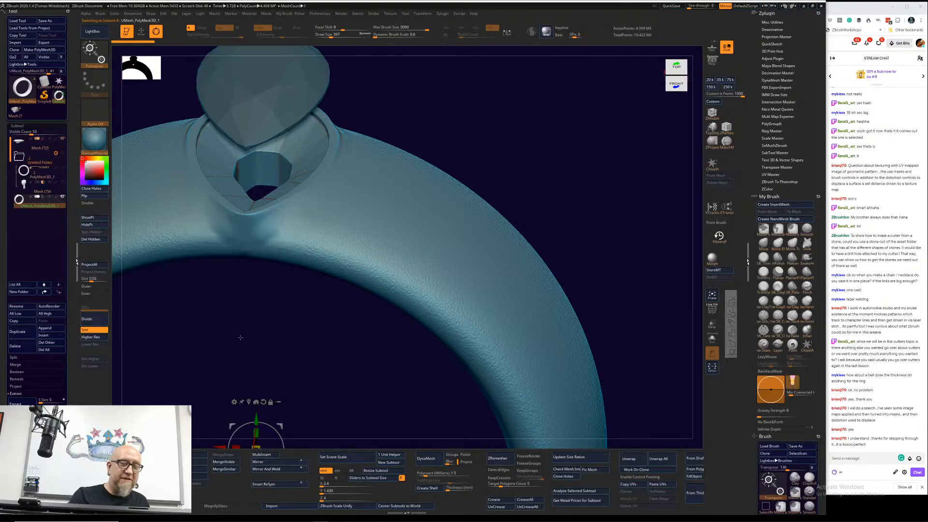
left_click_drag(283, 314, 320, 344)
left_click(306, 119, "alt")
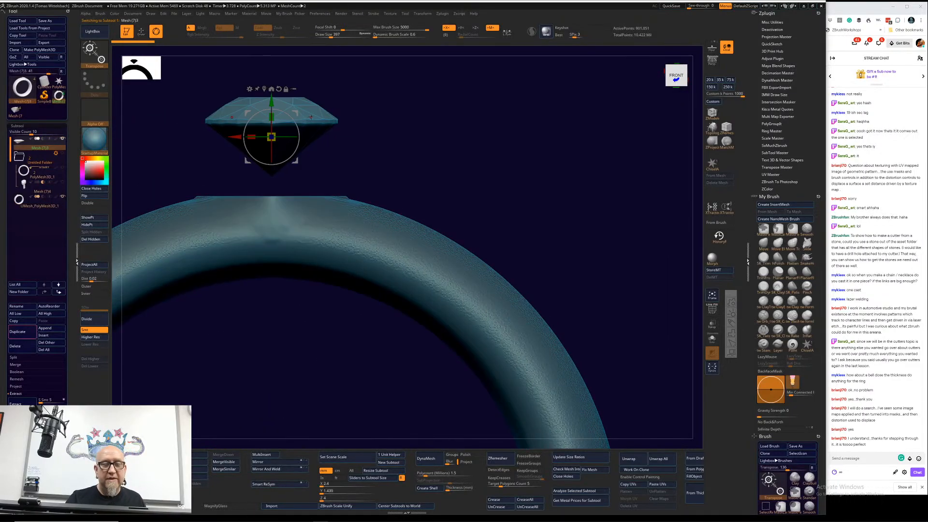
left_click_drag(271, 106, 271, 178)
left_click_drag(313, 93, 350, 145)
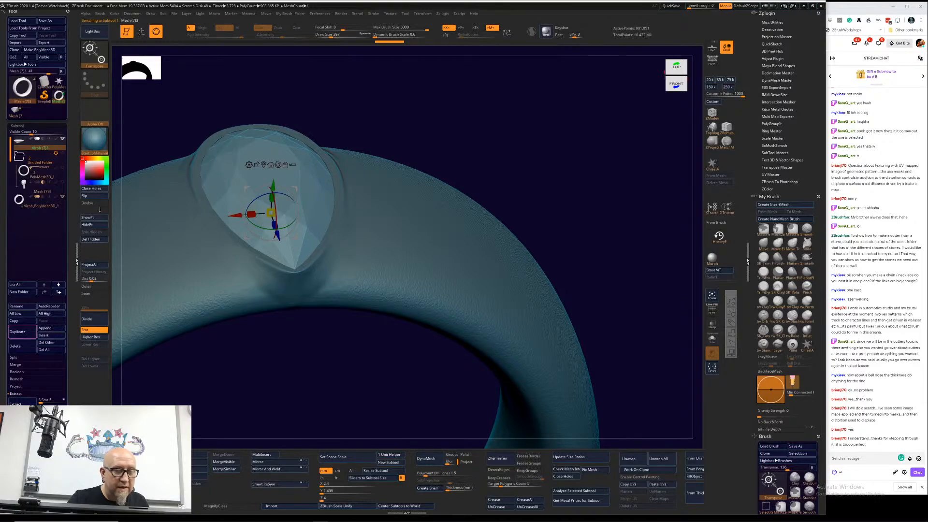
Step: Flip the gemstone's normals and check from above how the stone sits in the setting
left_click(89, 195)
left_click_drag(251, 389, 244, 386)
left_click_drag(269, 186, 269, 186)
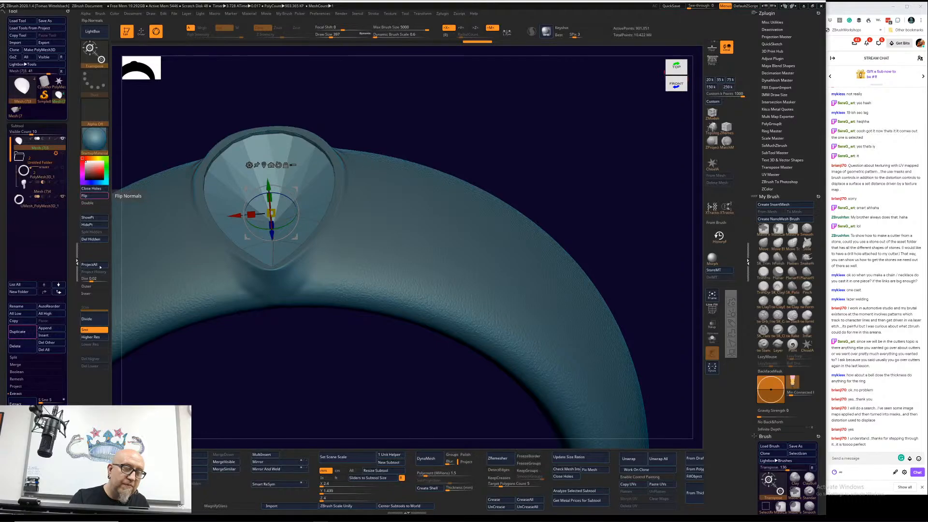
left_click(98, 197)
left_click_drag(279, 355, 557, 242)
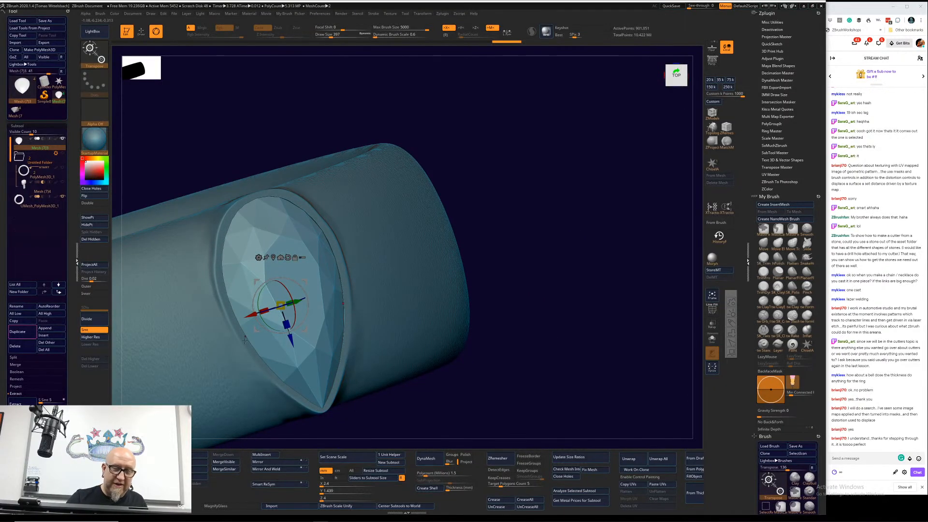
left_click_drag(552, 296, 552, 233)
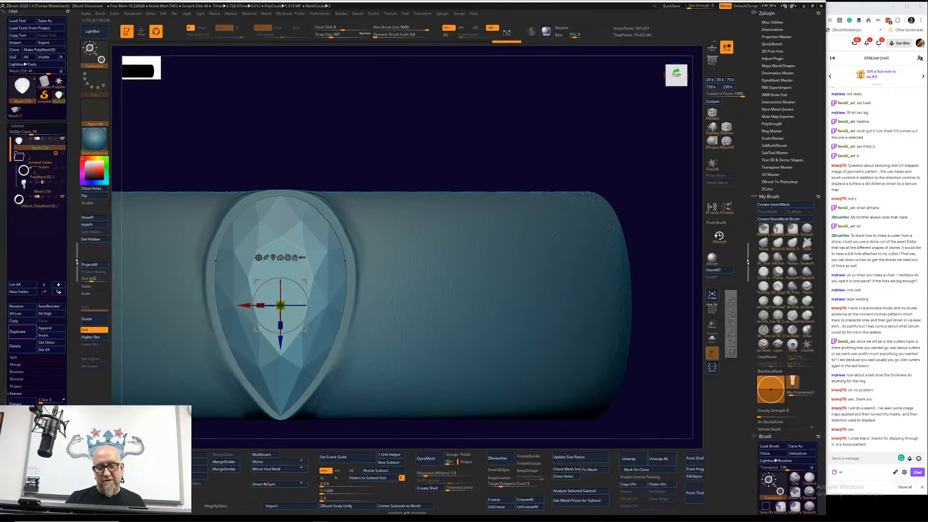
Step: Build up the ring around the setting with the ClayTubes brush at draw size 227 and Z Intensity 3, with X symmetry on
left_click(766, 302)
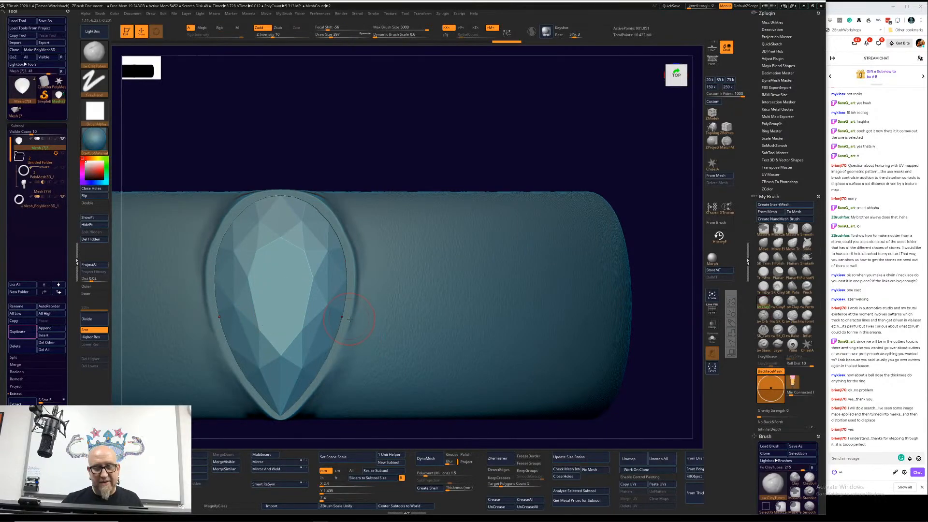
left_click(381, 313, "alt")
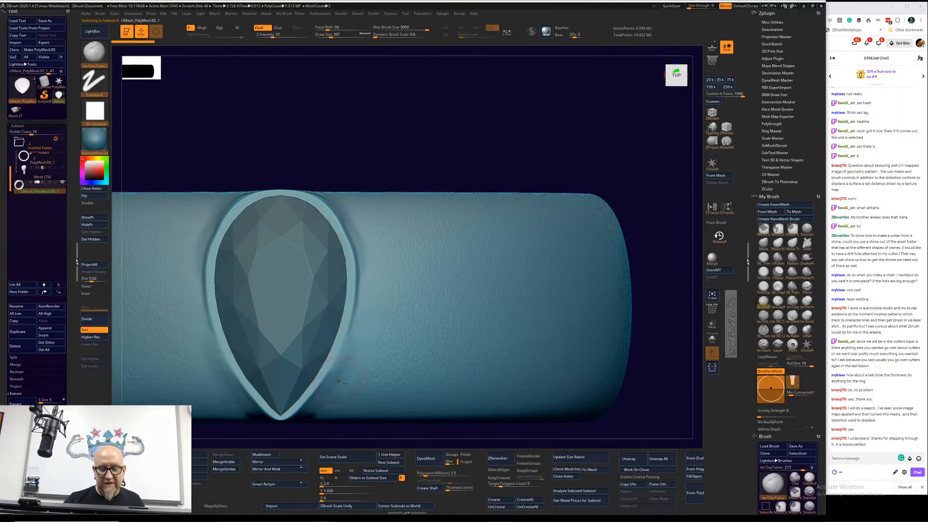
key("space")
left_click_drag(357, 350, 350, 349)
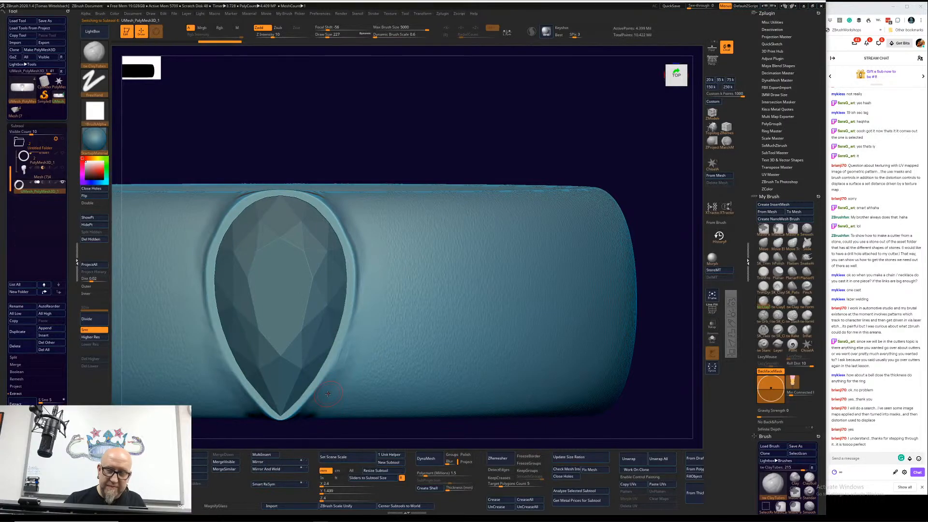
key("x")
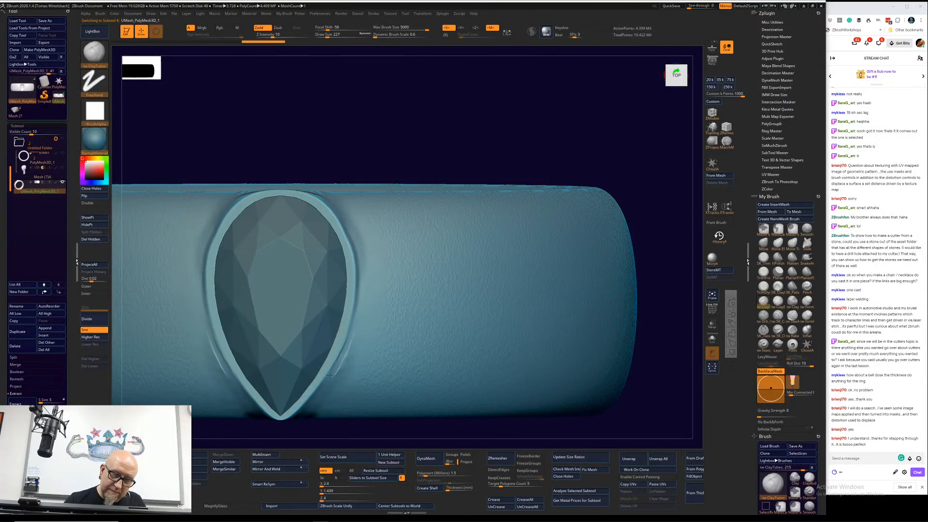
left_click(265, 38)
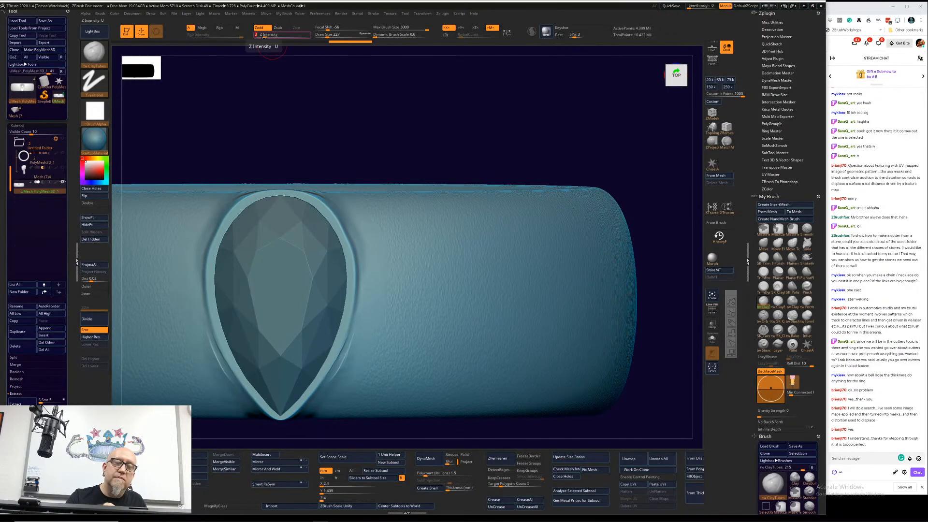
type("3")
mouse_move(342, 355)
left_mouse_down()
mouse_move(335, 378)
mouse_move(366, 313)
left_mouse_up()
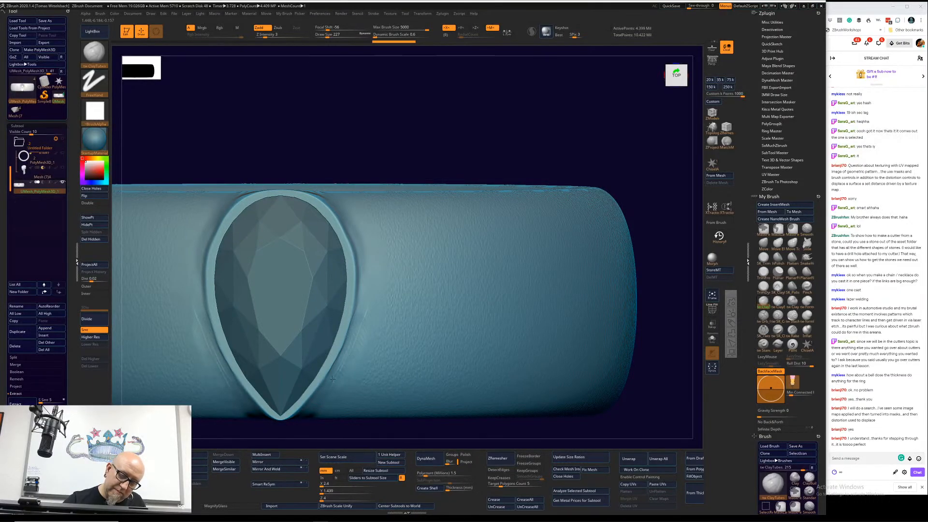
left_click_drag(323, 390, 368, 308)
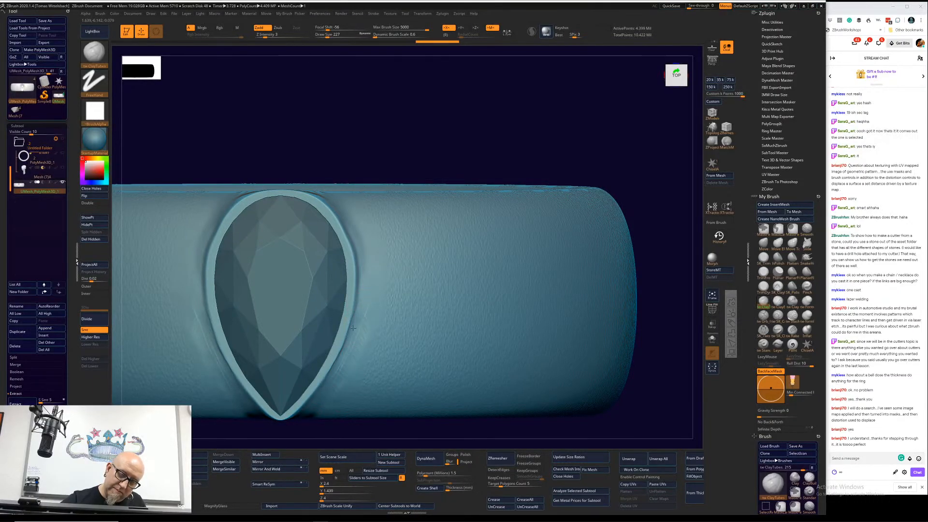
left_click_drag(341, 411, 364, 293)
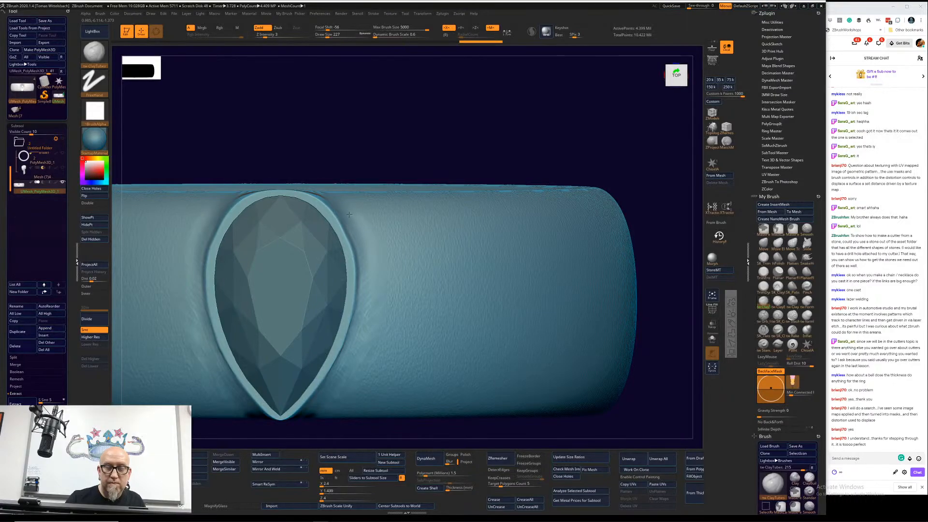
left_click_drag(321, 178, 199, 260)
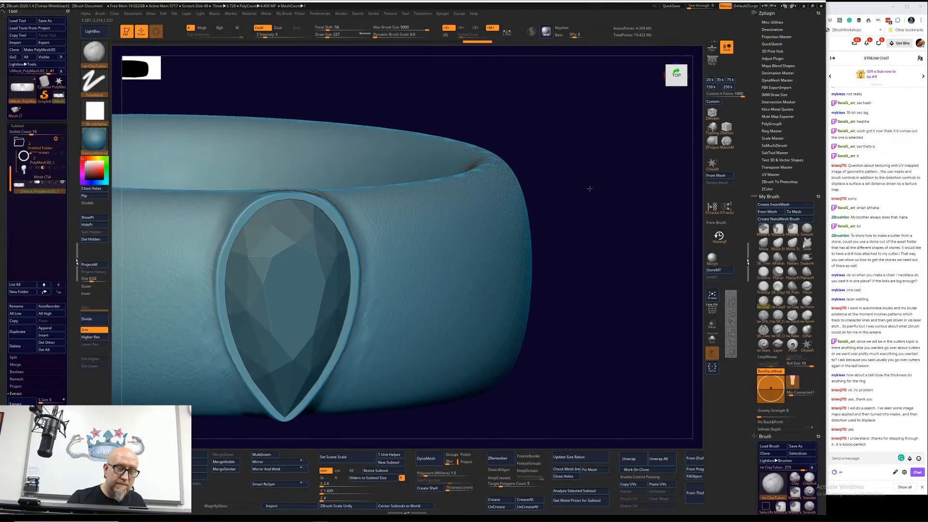
left_click_drag(590, 191, 599, 179)
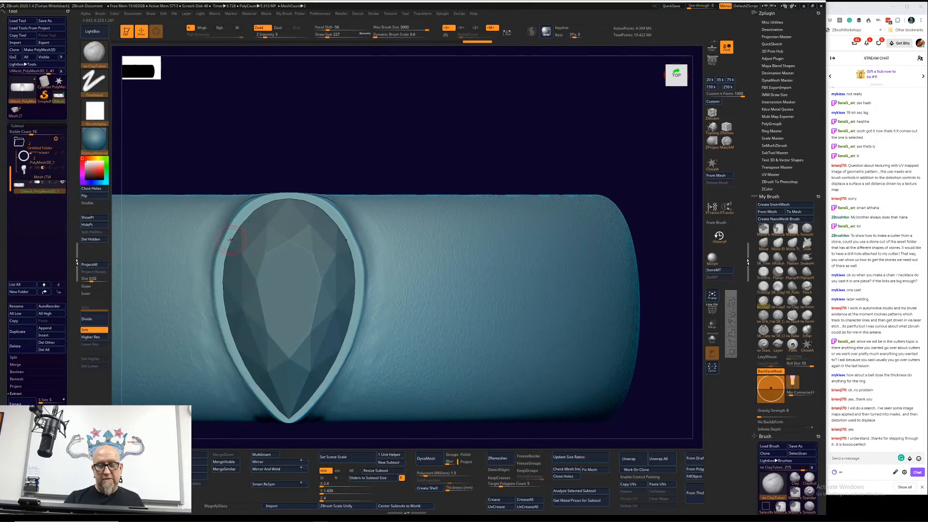
Step: Refine the setting's rim and the area below its pointed tip with ClayTubes at draw size 104
key("space")
left_click_drag(232, 238, 224, 238)
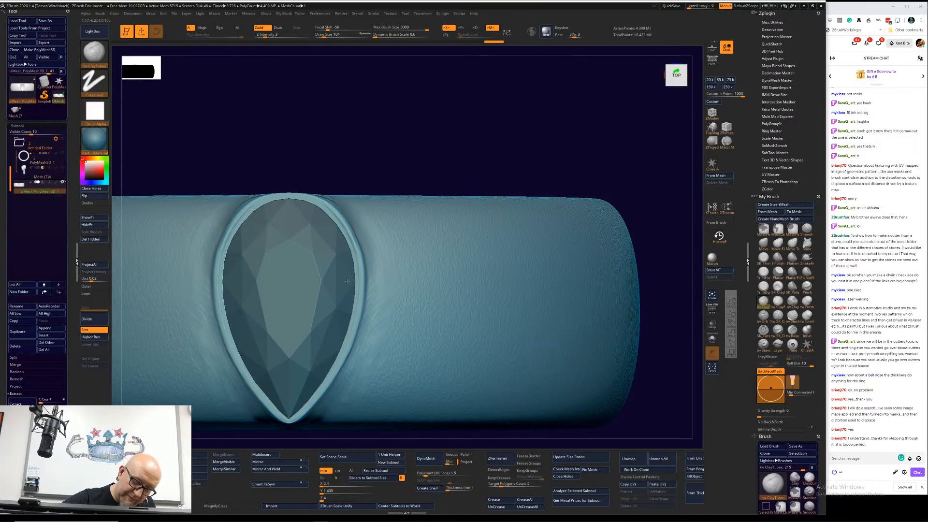
left_click_drag(462, 145, 447, 93)
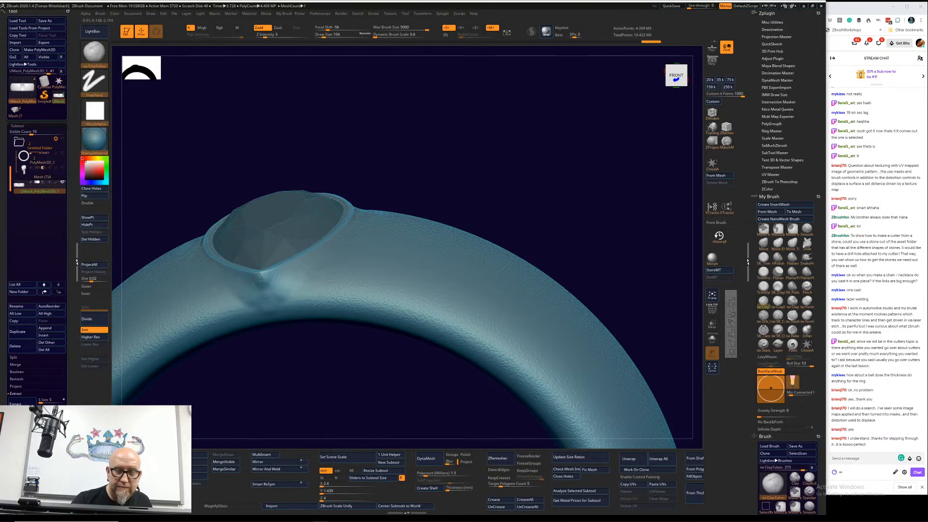
left_click_drag(262, 283, 265, 286)
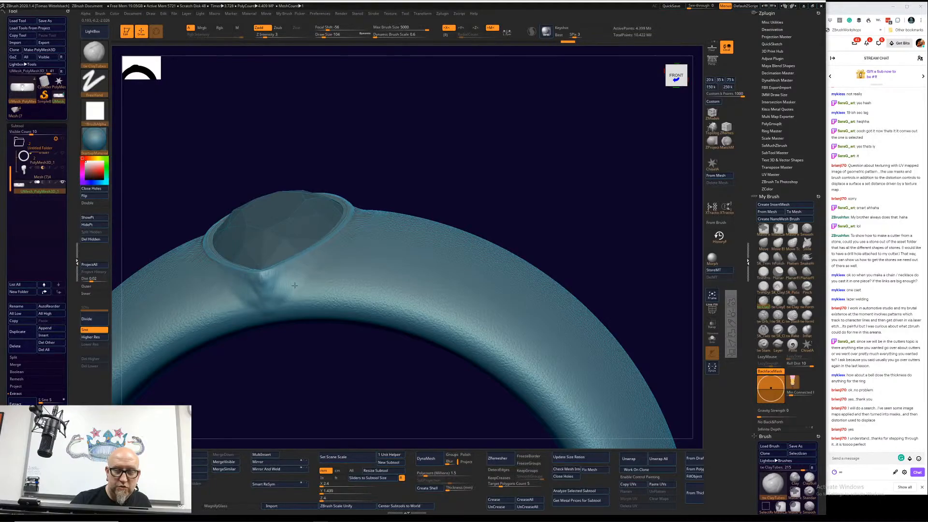
left_click_drag(513, 126, 637, 174)
key("f")
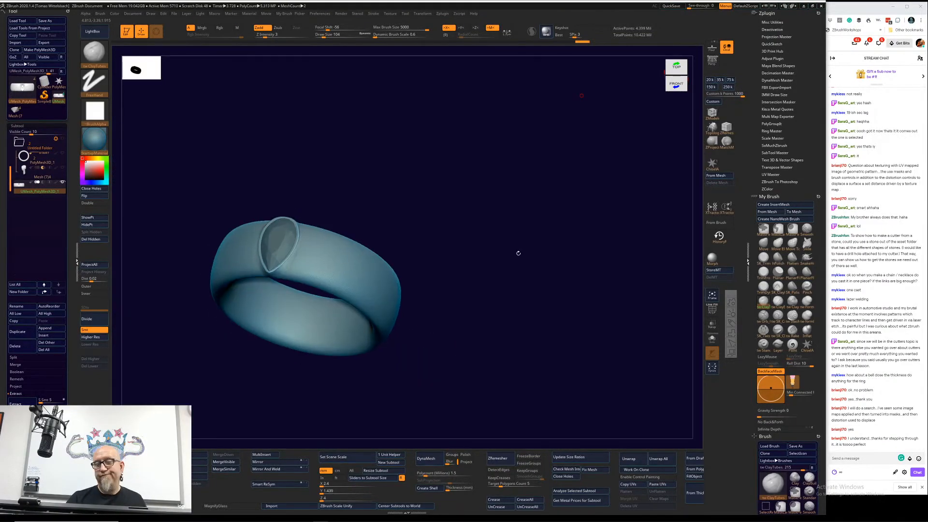
left_click_drag(517, 253, 522, 280, "shift")
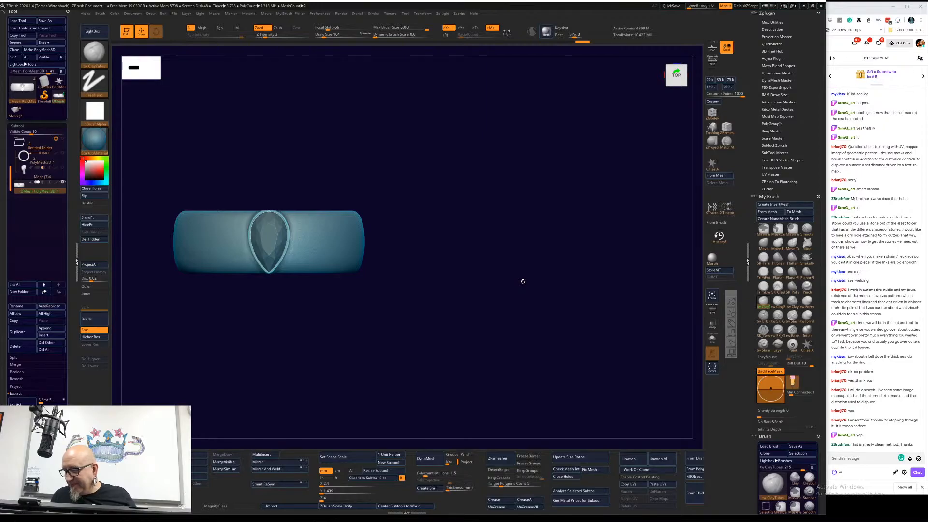
left_click_drag(266, 368, 420, 366, "alt")
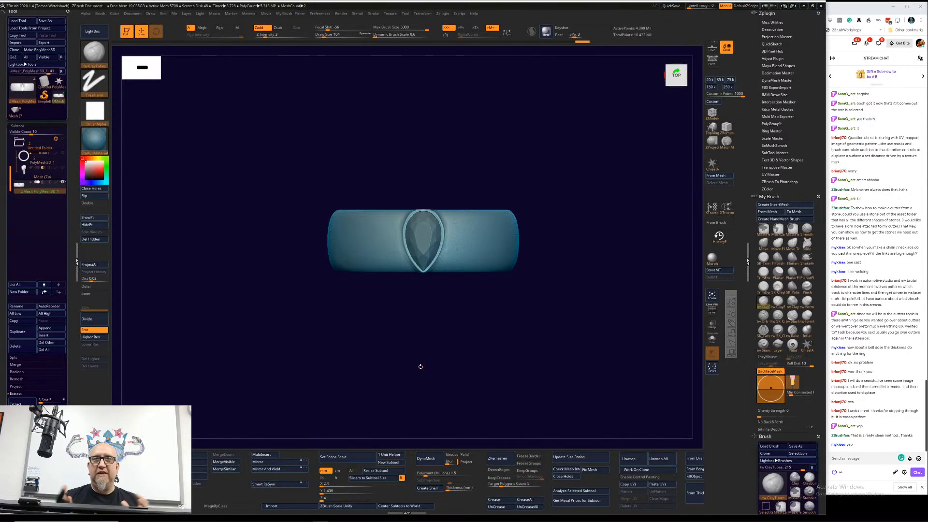
left_click_drag(561, 241, 554, 271, "alt")
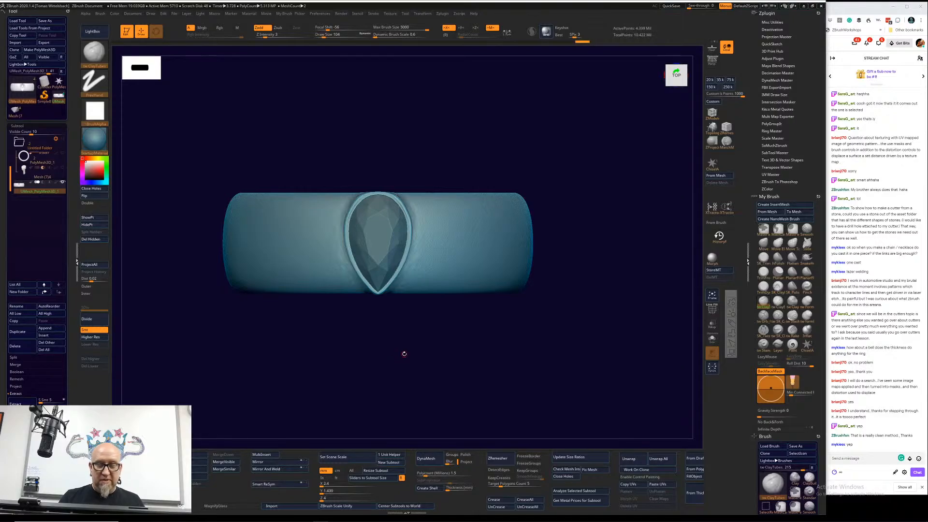
Step: Duplicate the ring within its subtool and replace the unmasked copy with a hollow Cylinder 3D inside the ring
key("w")
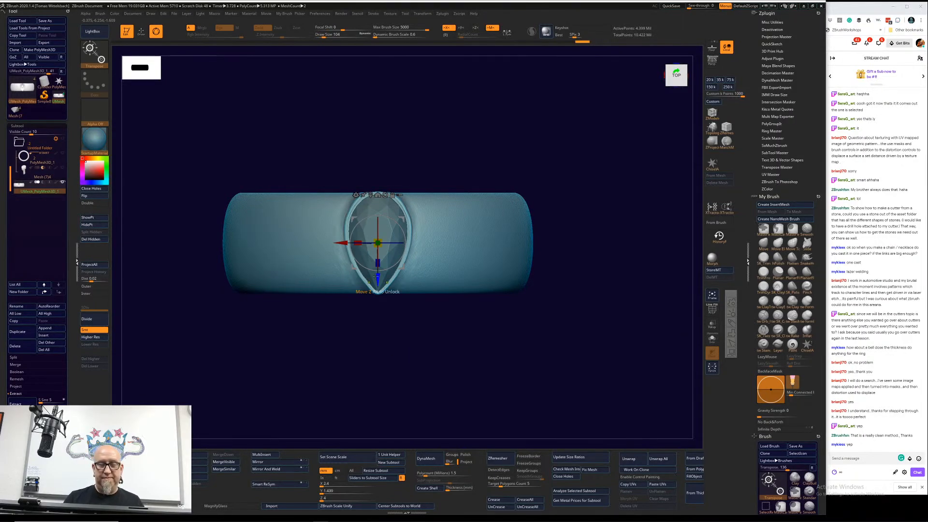
left_click_drag(378, 280, 380, 299, "ctrl")
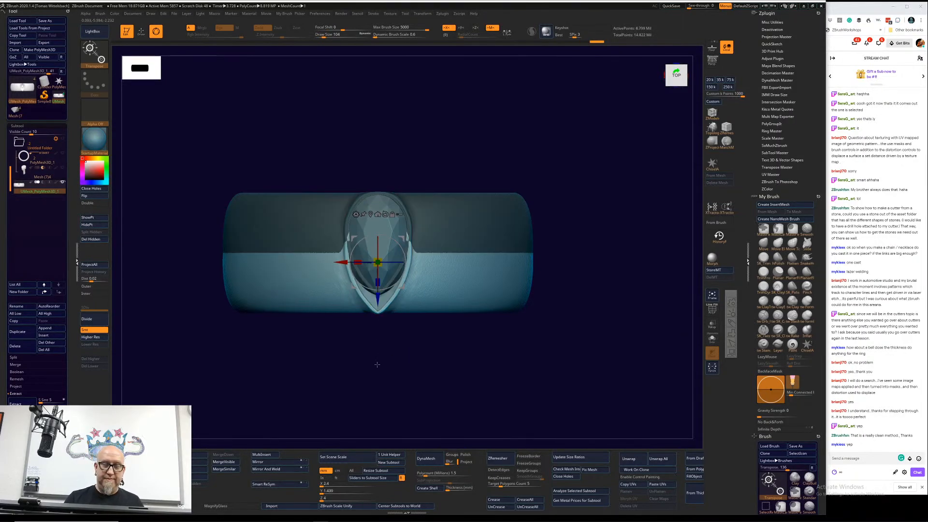
left_click(378, 311)
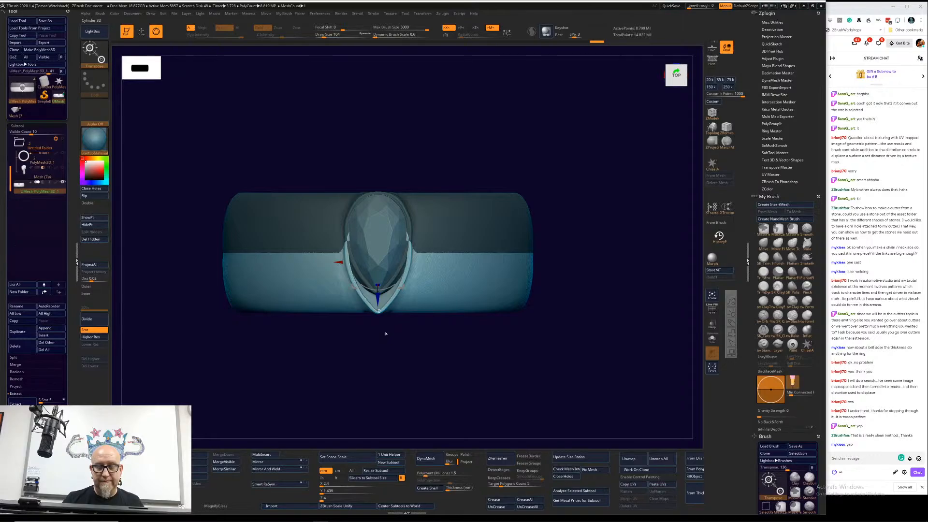
left_click_drag(384, 353, 312, 332)
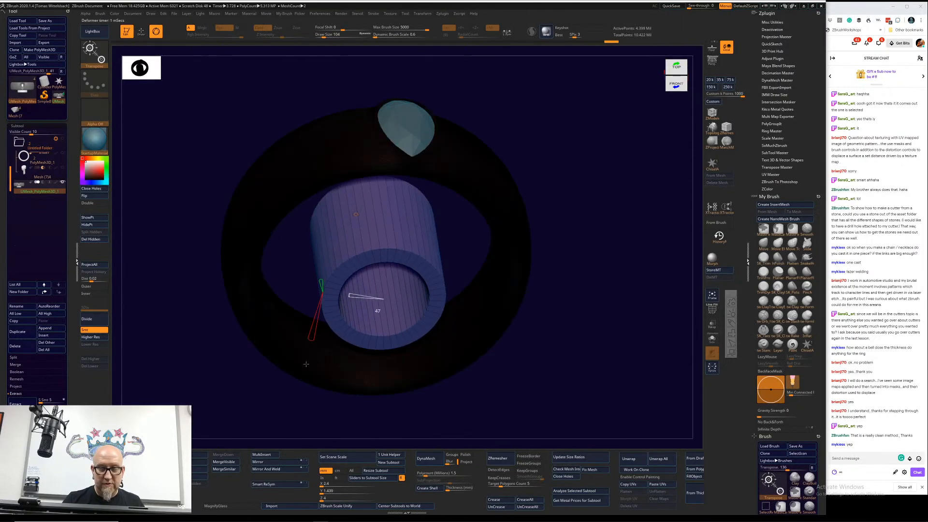
left_click_drag(306, 363, 306, 356)
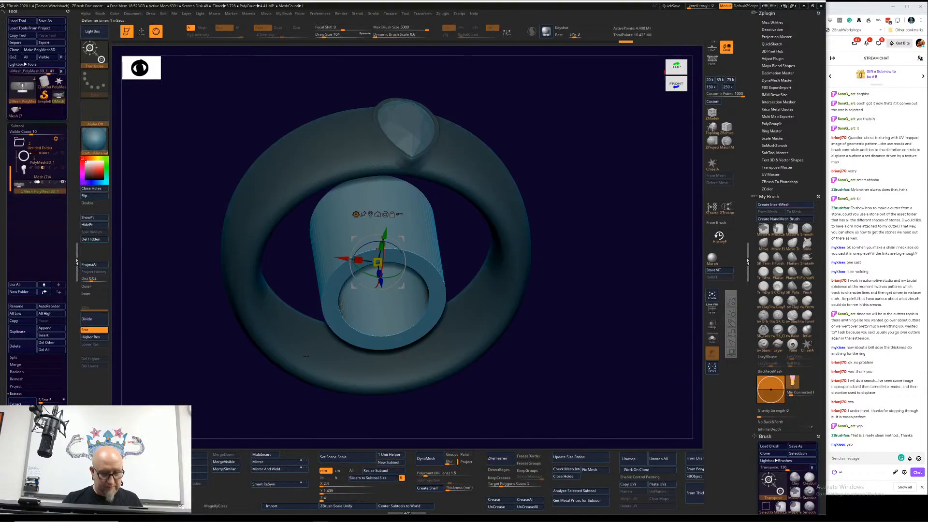
left_click_drag(380, 280, 379, 276)
Step: Reapply the Cylinder 3D primitive and increase its inner radius to make a thin-walled tube
left_click(356, 214)
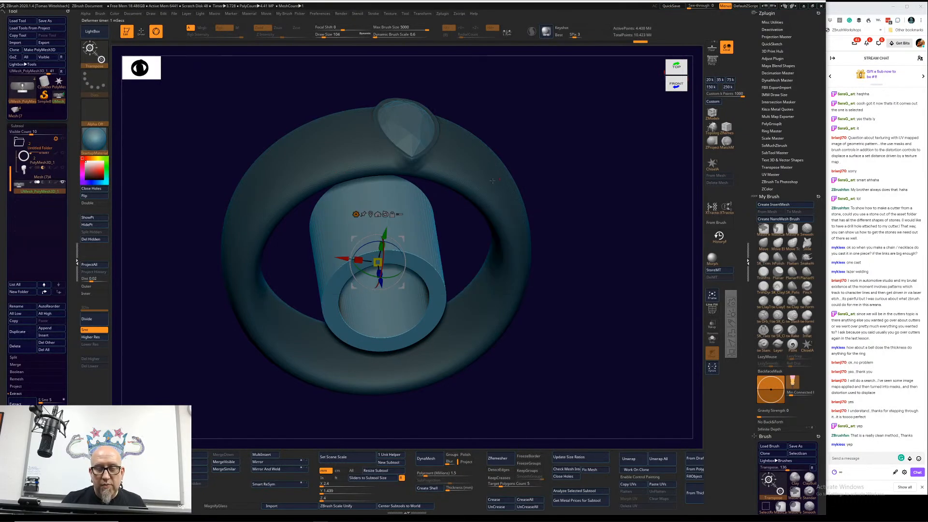
left_click(356, 214)
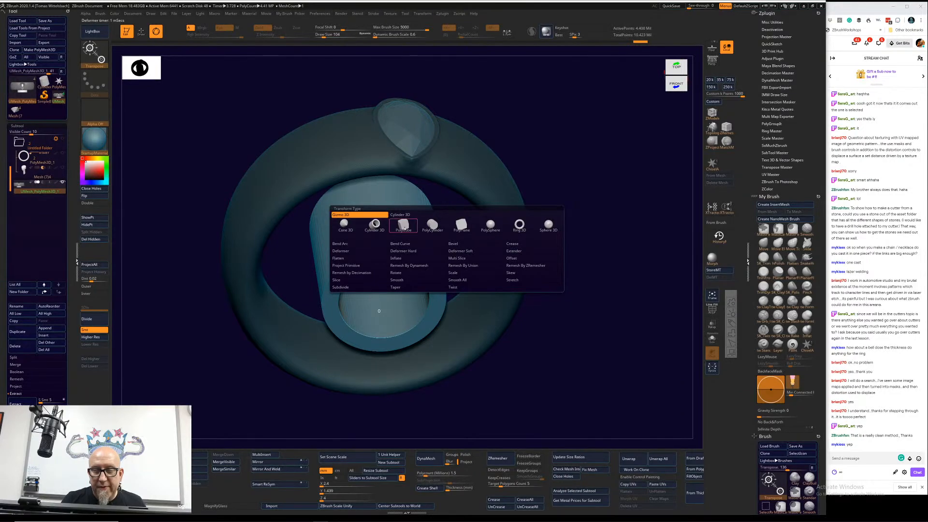
left_click(376, 225)
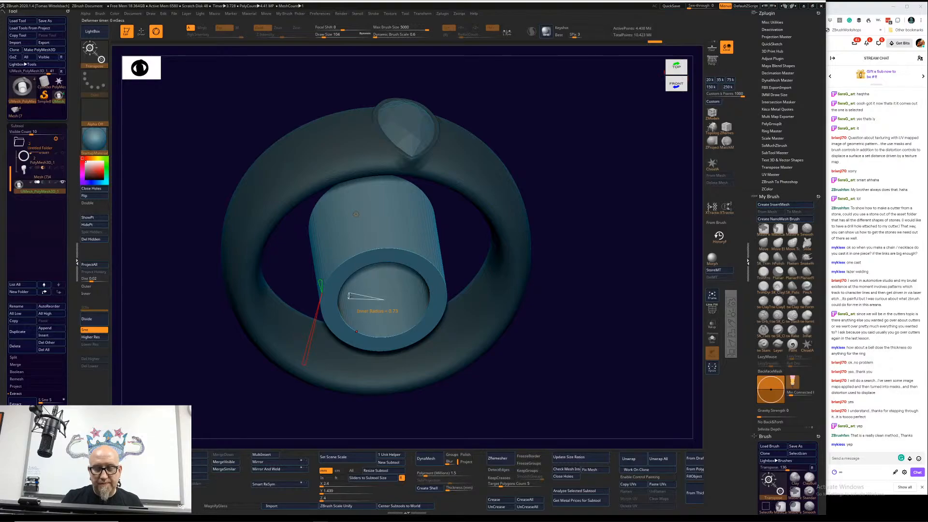
left_click_drag(358, 296, 336, 306)
left_click_drag(326, 408, 403, 364)
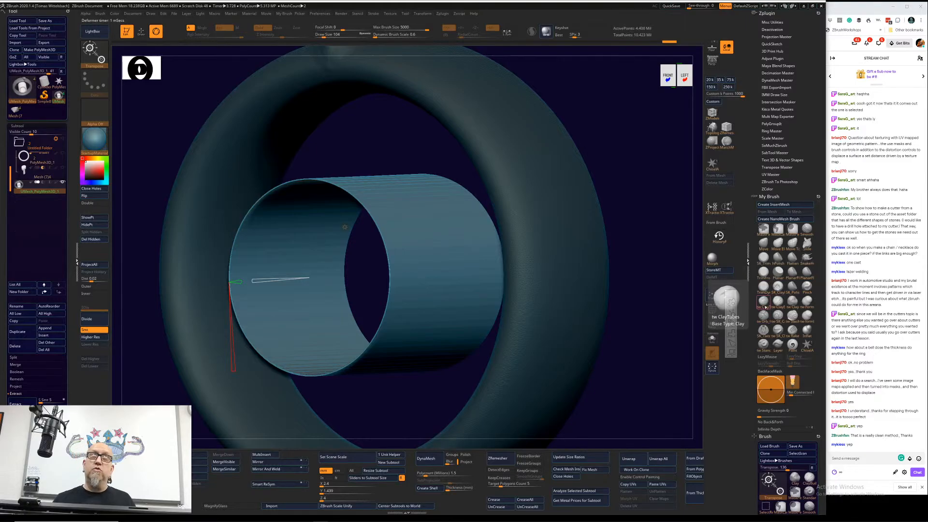
Step: Select the ZModeler brush and split the masked ring and the thin-walled tube into separate subtools
left_click(712, 113)
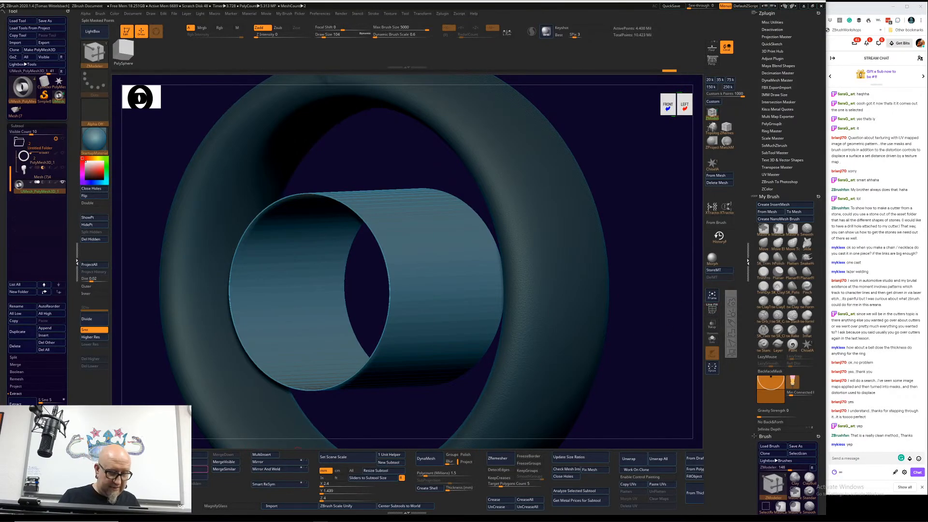
left_click(194, 469)
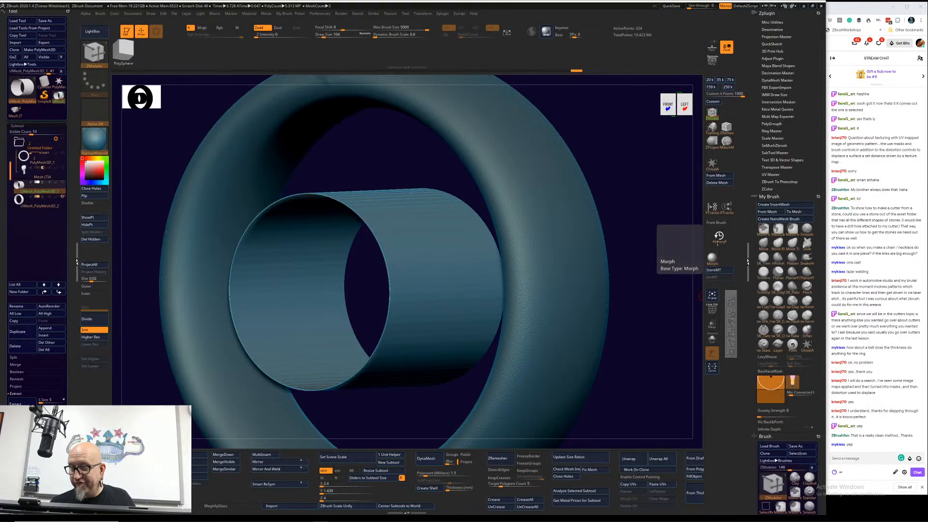
Step: Show the polyframe and insert one edge loop across the tube's outer wall and another across its inner wall with ZModeler
left_click(713, 112)
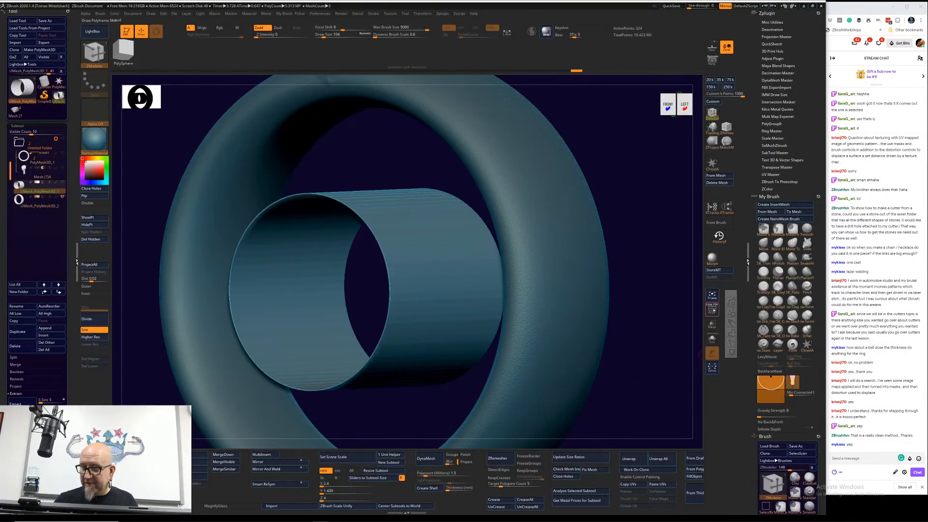
left_click(711, 310)
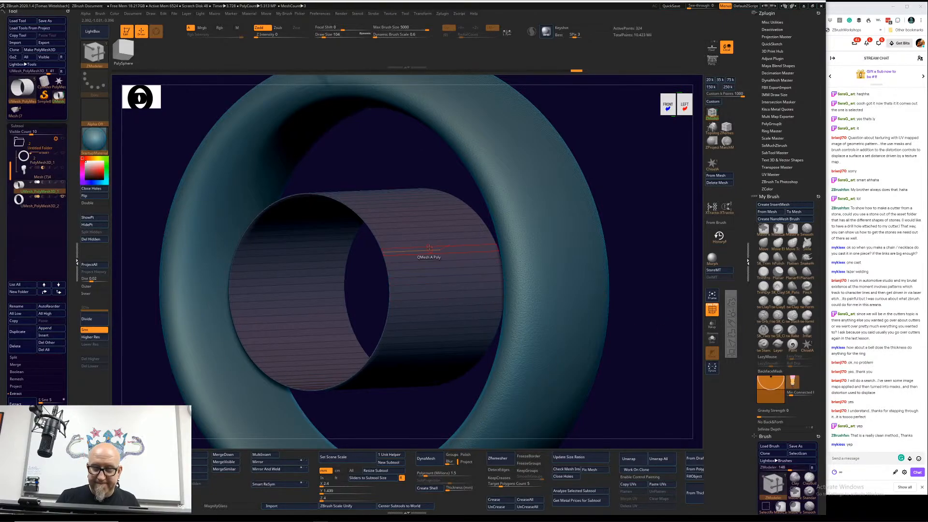
left_click_drag(366, 399, 468, 263)
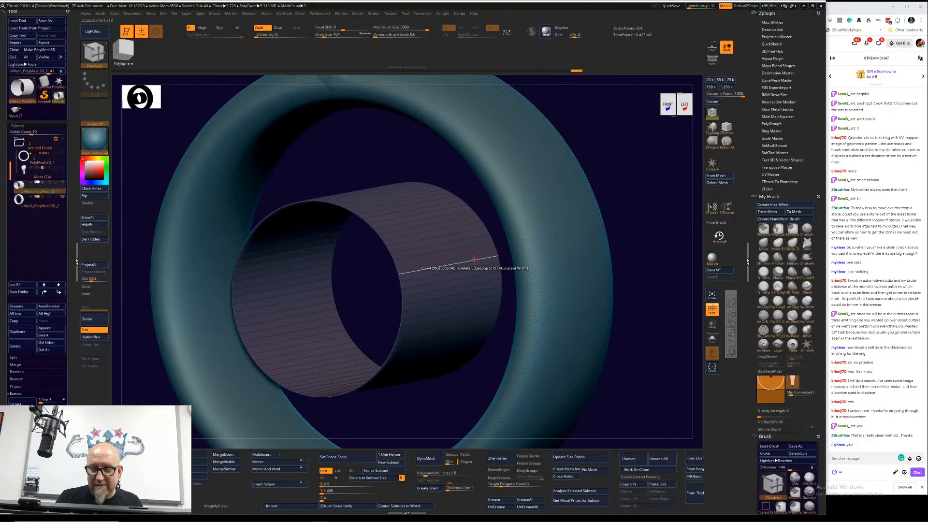
left_click(475, 260)
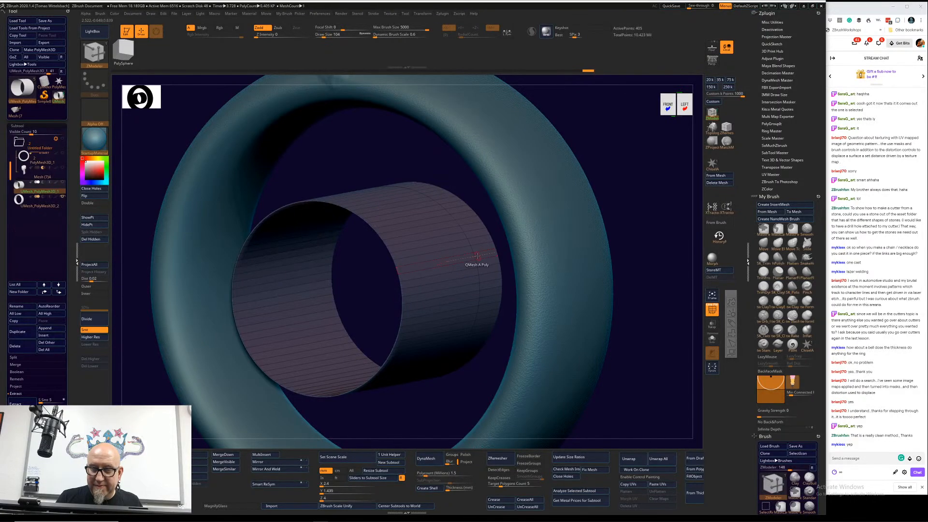
left_click(318, 312)
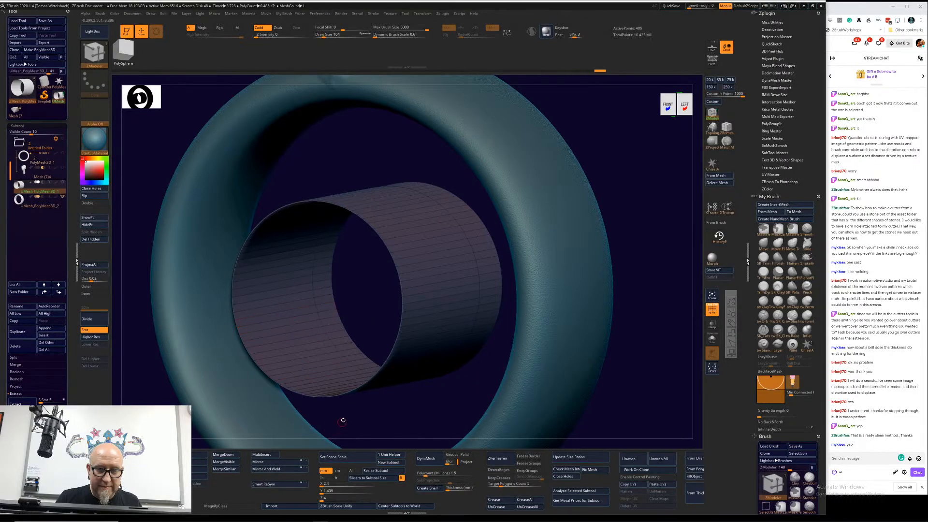
Step: Hide the ring subtool and try to mask the tube's polygons on one side of the inserted edge loop
left_click_drag(342, 420, 352, 363)
left_click(62, 197)
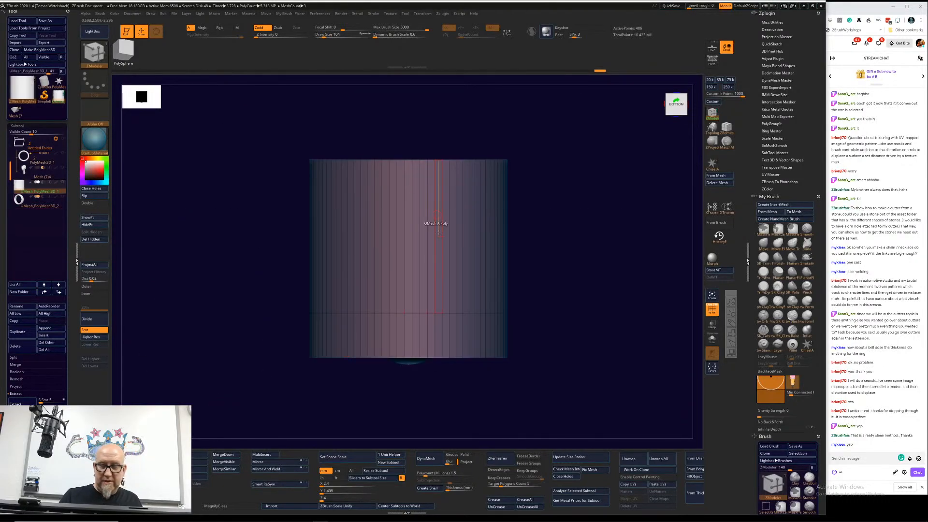
left_click_drag(256, 224, 405, 276, "ctrl")
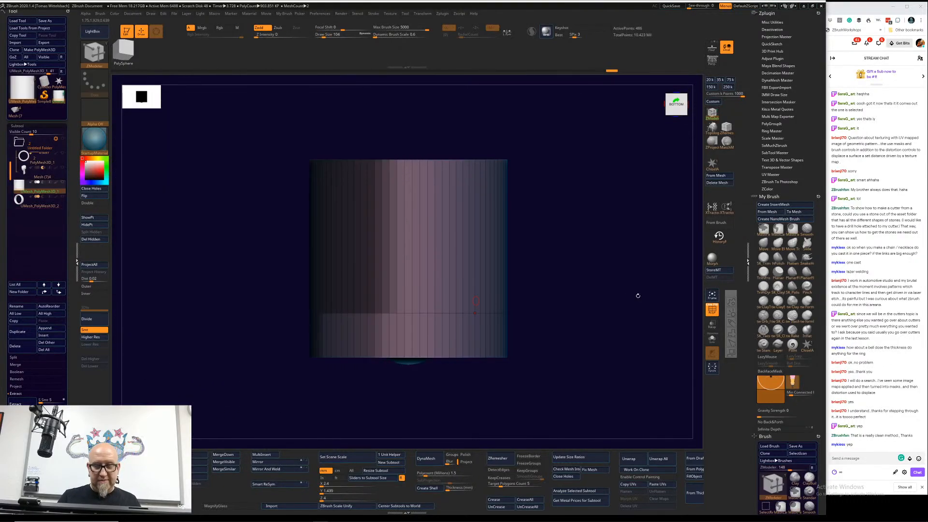
left_click_drag(633, 336, 616, 329, "ctrl")
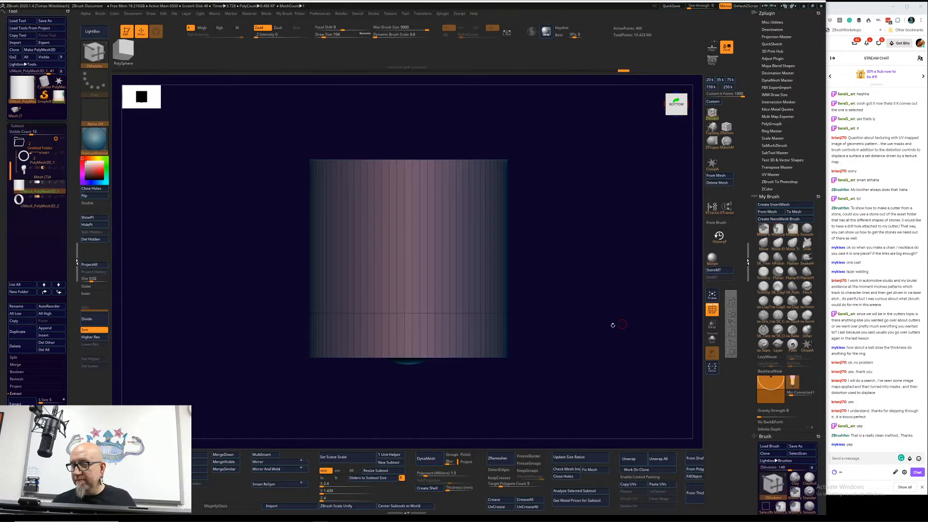
left_click_drag(245, 249, 549, 327, "ctrl")
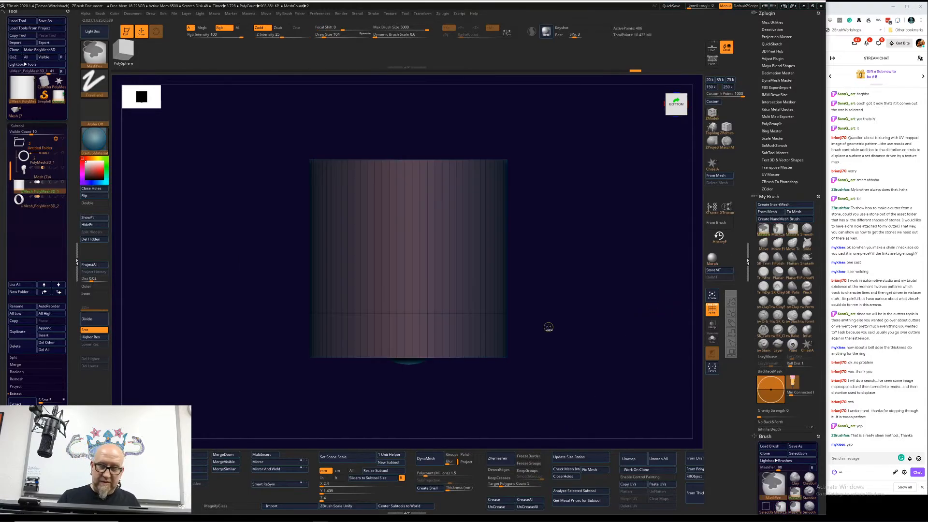
mouse_move(592, 292)
left_mouse_down("ctrl")
mouse_move(287, 323)
mouse_move(270, 341)
left_mouse_up("ctrl")
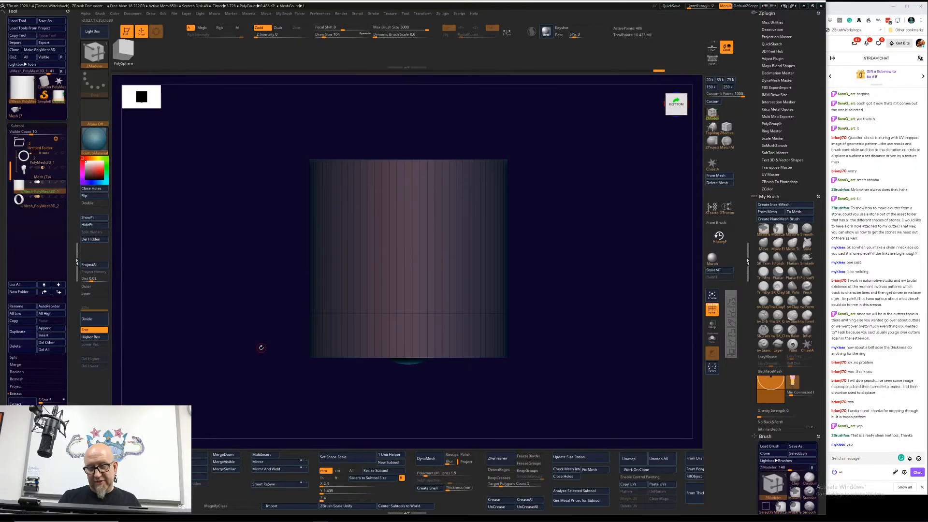
Step: Try to move the tube's inserted edge loop along its length with the gizmo and inspect the tube from both ends
mouse_move(569, 249)
left_mouse_down()
mouse_move(569, 310)
mouse_move(572, 248)
left_mouse_up()
key("w")
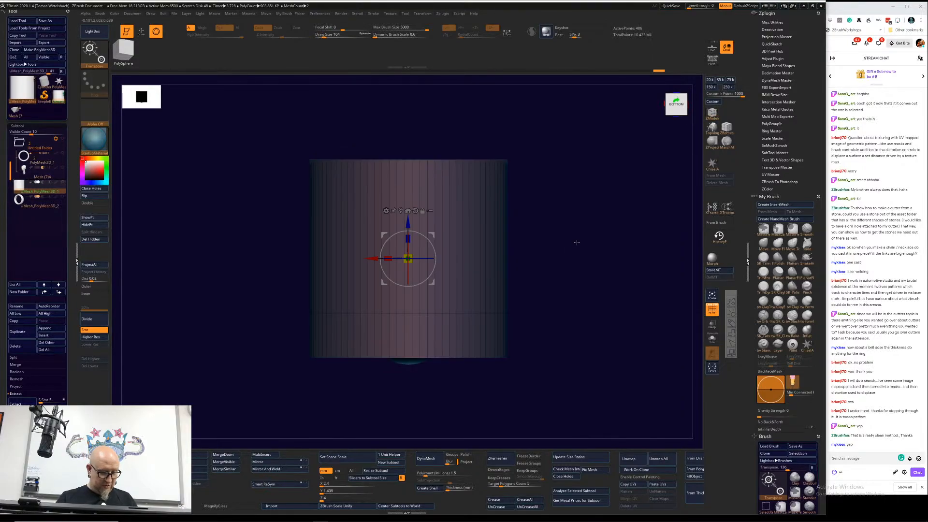
left_click_drag(407, 224, 408, 282)
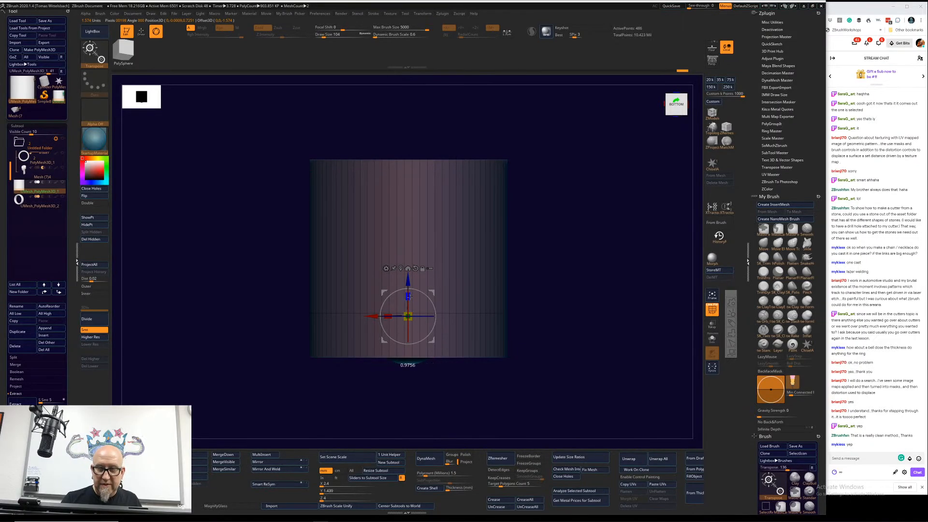
left_click_drag(408, 294, 392, 389)
left_click_drag(408, 295, 403, 432)
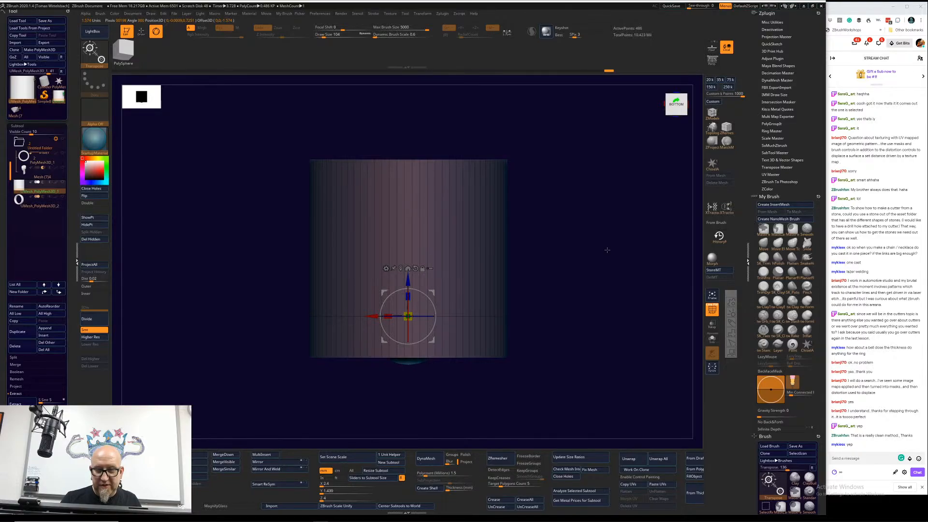
left_click_drag(606, 248, 580, 251)
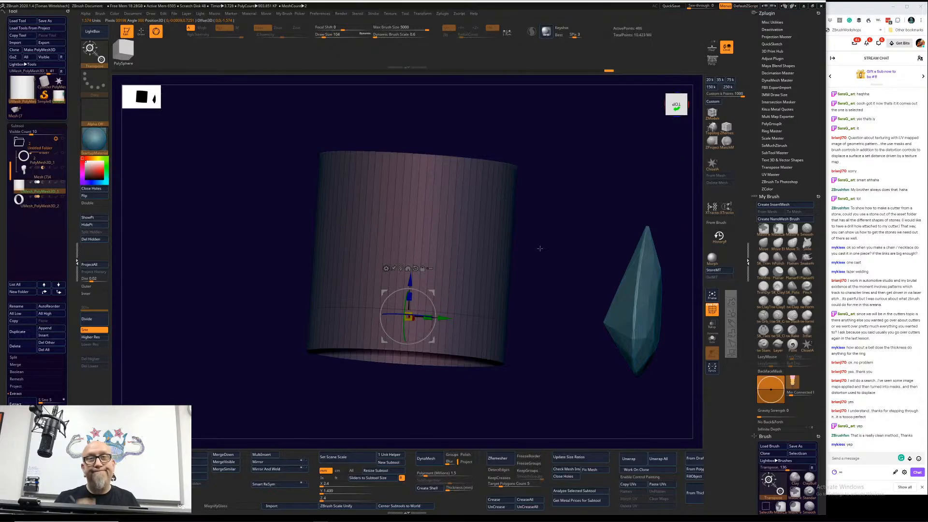
left_click_drag(575, 232, 546, 301)
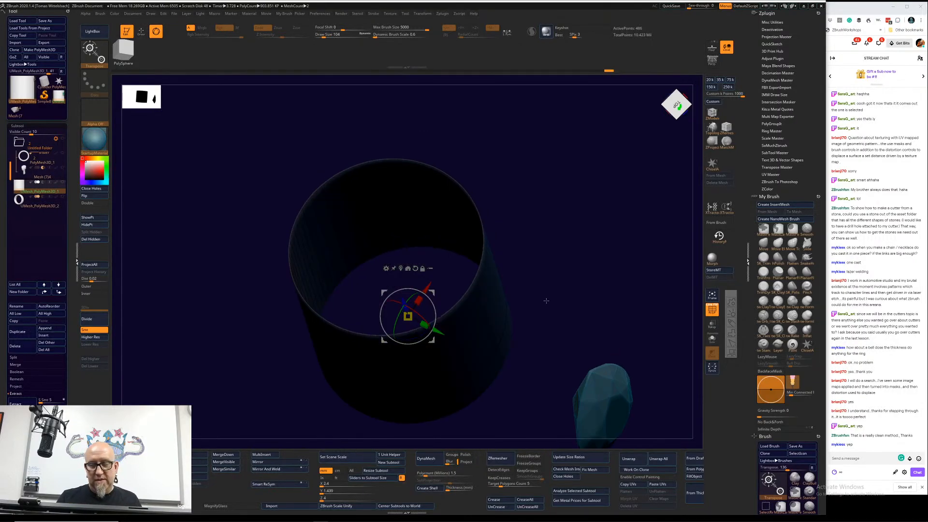
left_click_drag(546, 301, 544, 207)
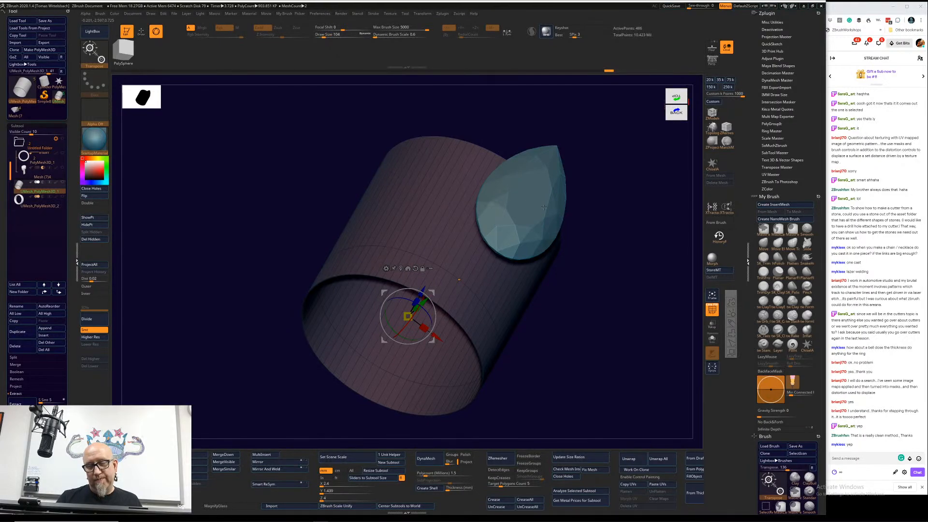
Step: Undo the edge loops, the subtool split and the thin wall, back to the thick-walled cylinder inside the masked ring
key("ctrl")
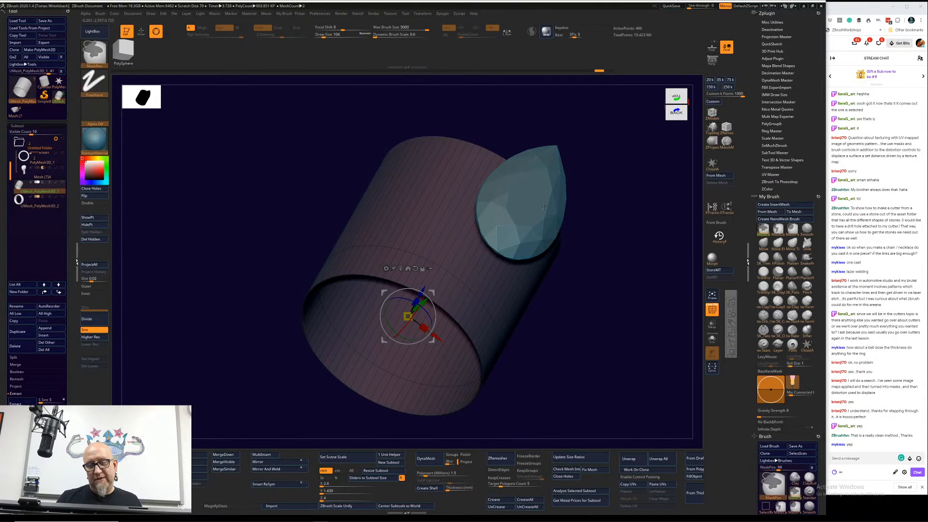
key("ctrl+z")
key("ctrl+z")
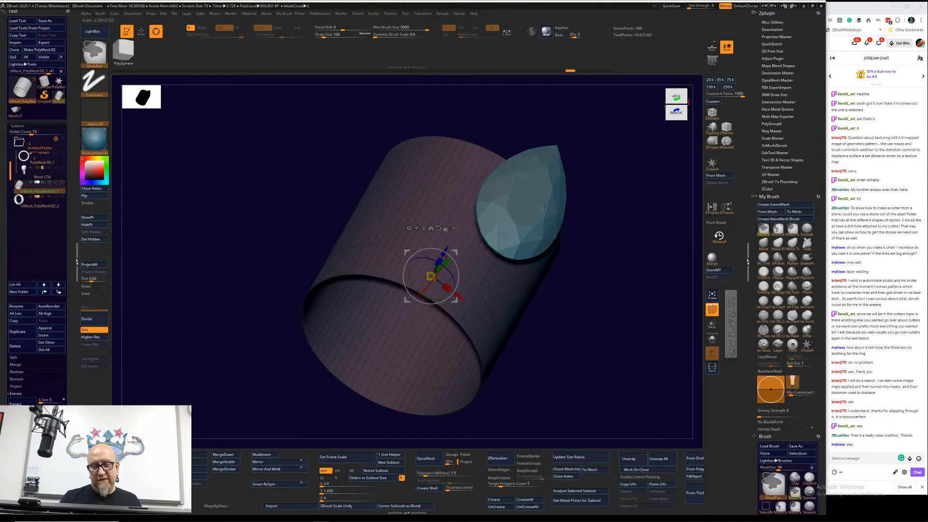
key("ctrl+z")
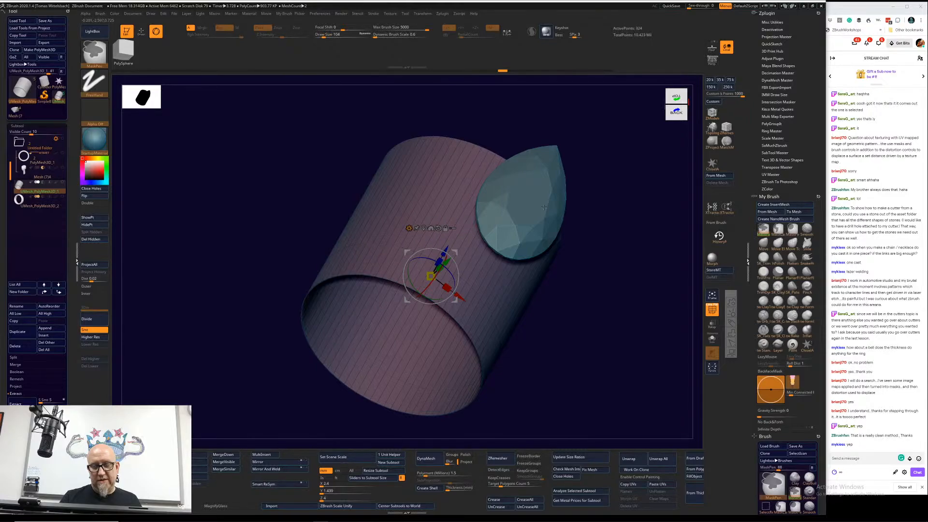
key("ctrl+z")
key("ctrl+z")
key("ctrl+z")
key("ctrl+z")
key("ctrl+z")
key("ctrl+z")
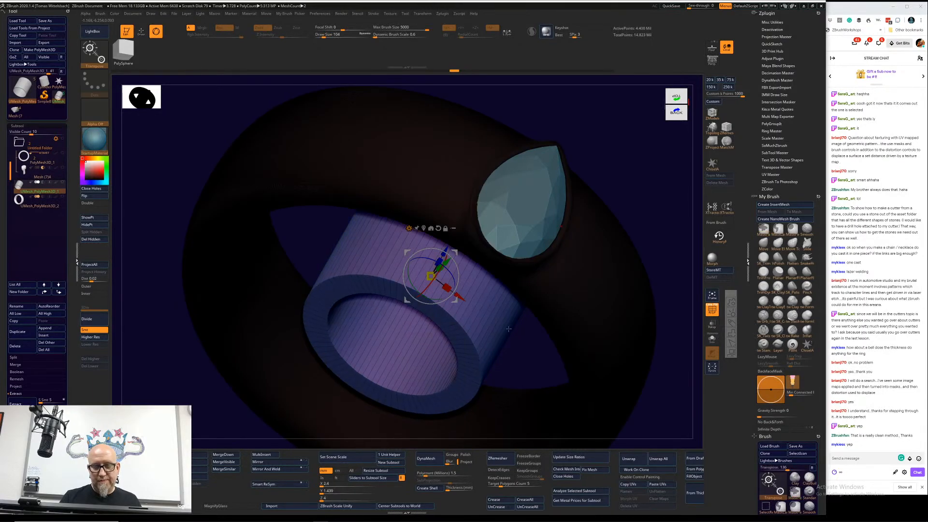
Step: Turn the thick-walled cylinder into a solid one without an inner hole and split it from the masked ring into its own subtool
mouse_move(538, 325)
left_mouse_down()
mouse_move(527, 316)
mouse_move(617, 279)
left_mouse_up()
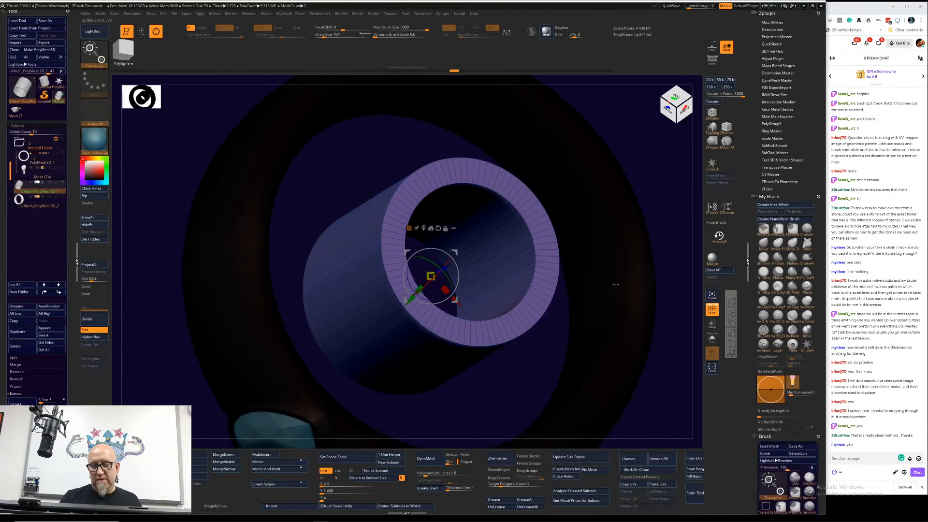
left_click_drag(645, 236, 646, 233, "shift")
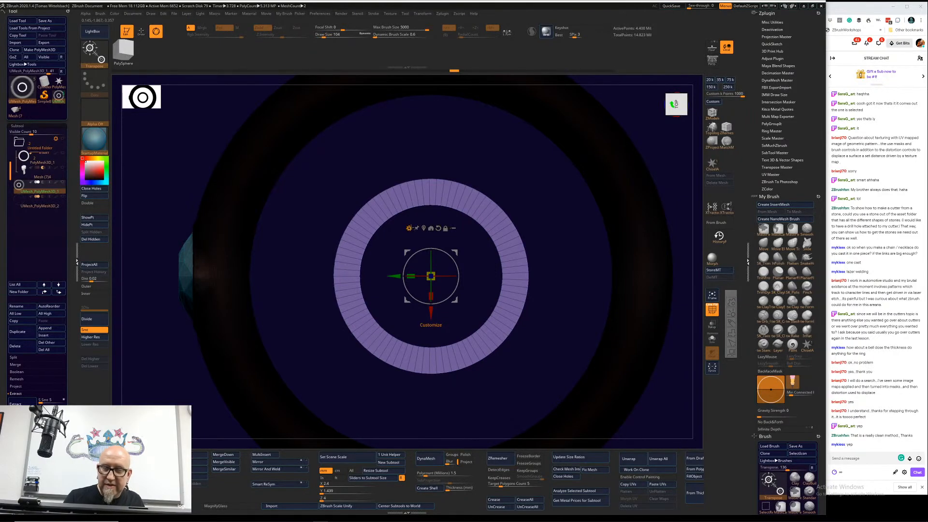
left_click(409, 227)
left_click(427, 239)
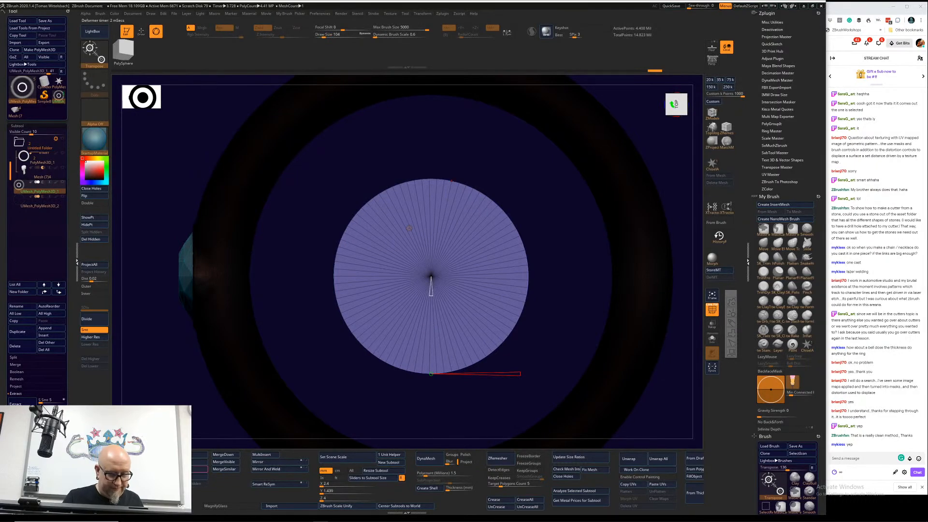
left_click(195, 507)
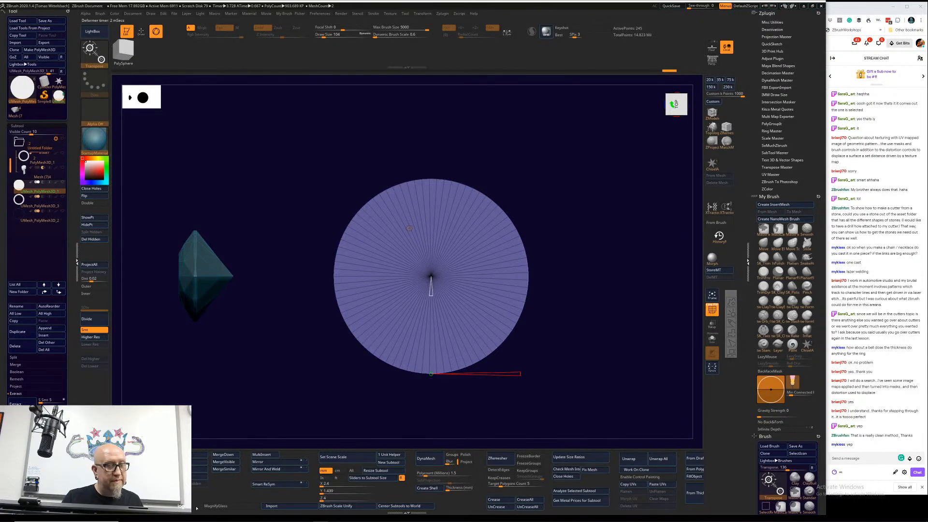
Step: Set the ZModeler edge action to Slide and slide the solid cylinder's middle edge loop toward one end
left_click_drag(531, 211, 593, 250, "alt")
left_click_drag(611, 217, 609, 178, "shift")
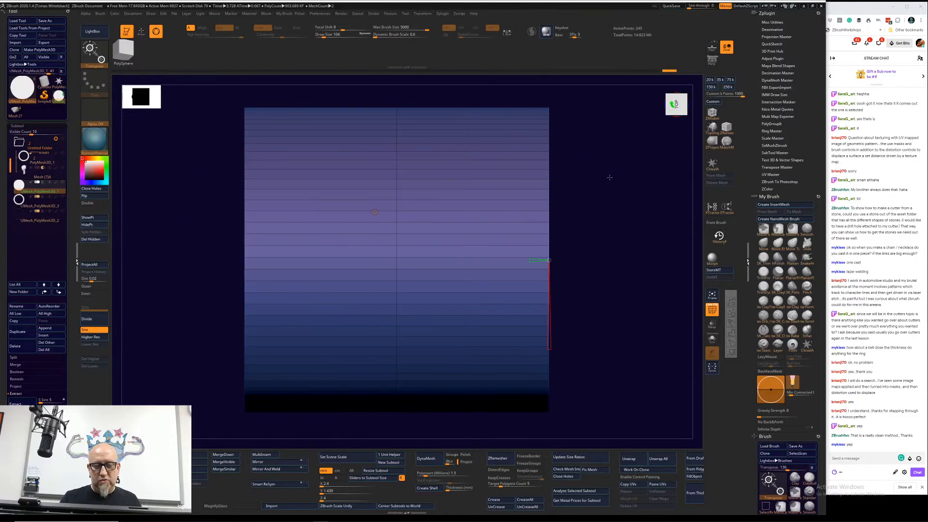
left_click(712, 114)
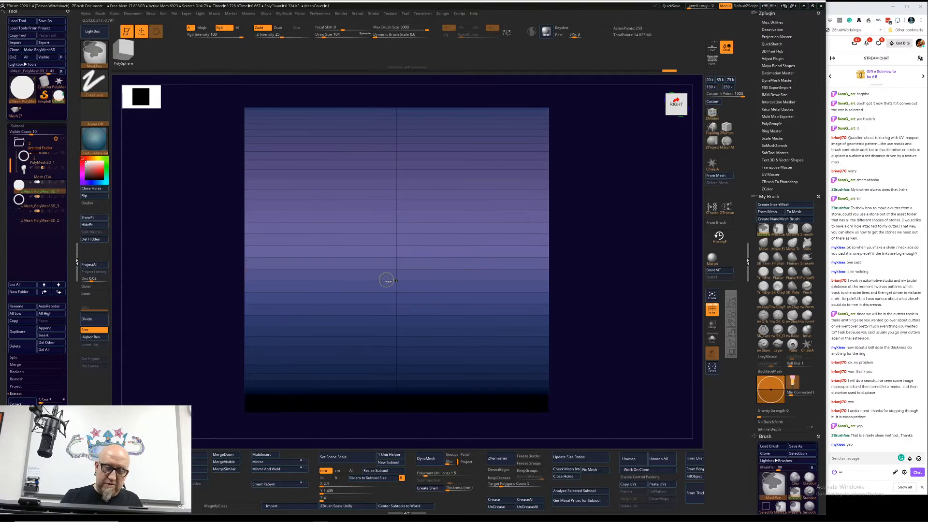
key("space")
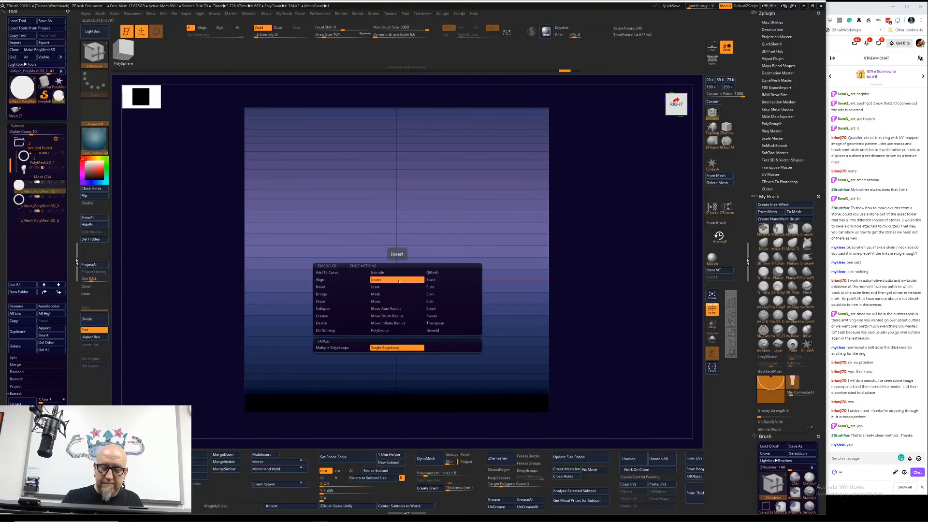
left_click(438, 289)
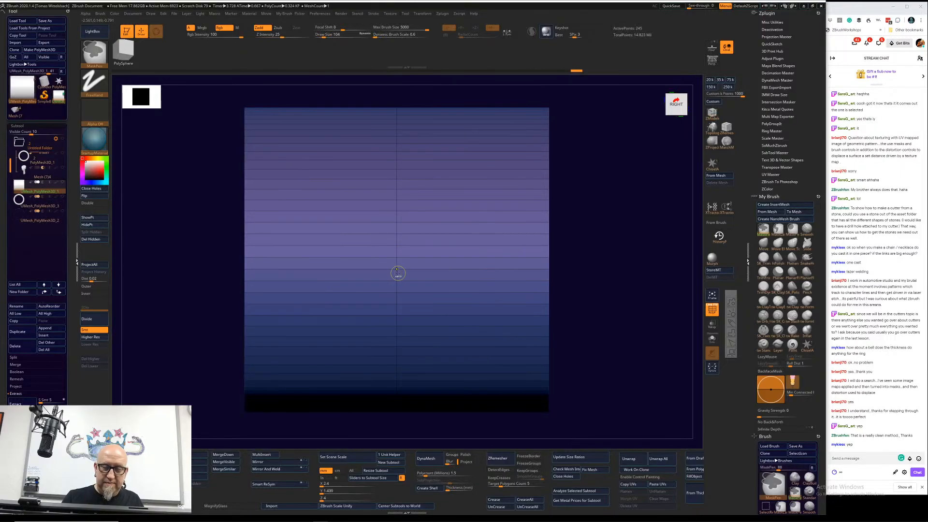
key("space")
left_click(387, 349)
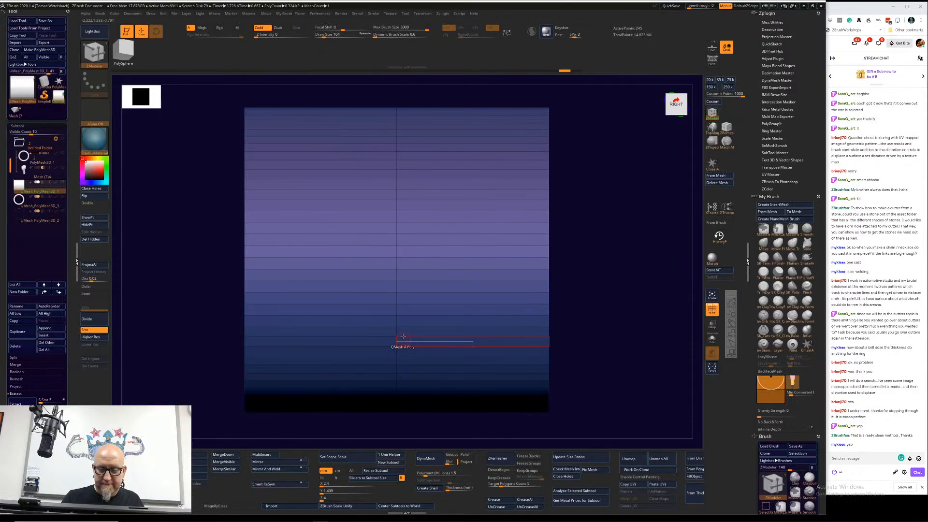
left_click_drag(396, 261, 372, 266)
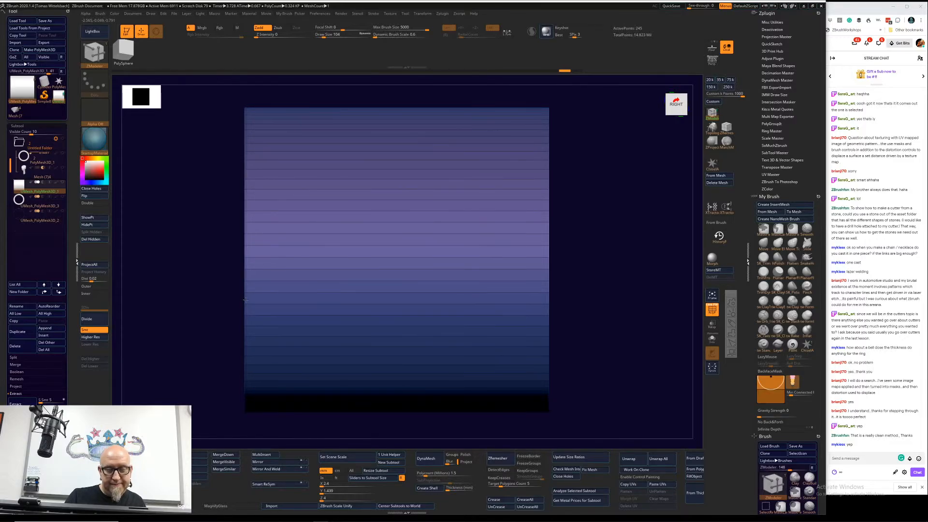
left_click_drag(230, 410, 233, 401)
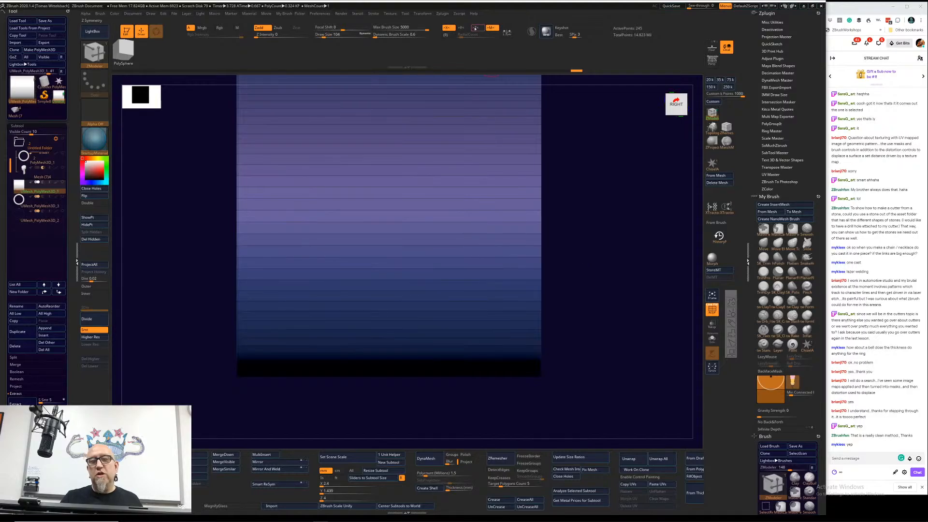
Step: Turn on Z symmetry and rotate the solid cylinder upright with the gizmo so its axis runs vertically
left_click(475, 29)
left_click_drag(562, 207, 558, 157, "alt")
left_click_drag(575, 170, 541, 178)
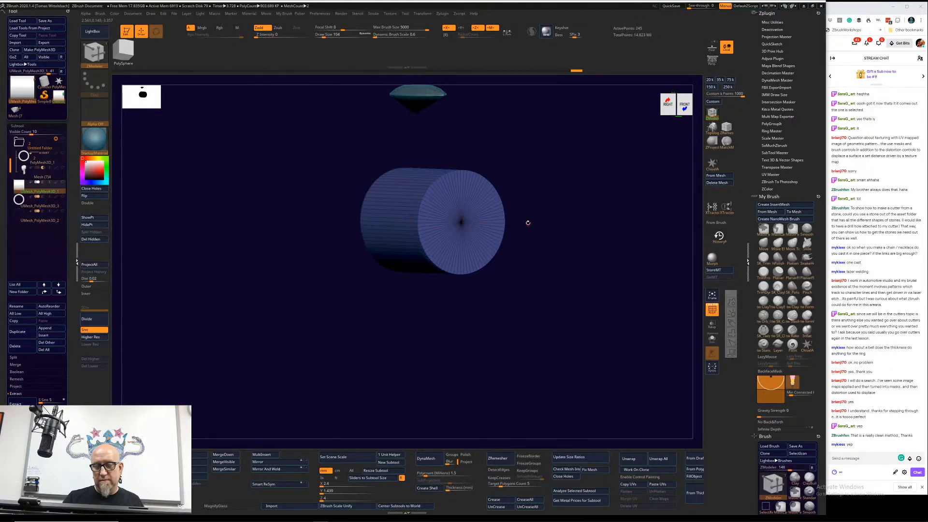
left_click_drag(527, 222, 544, 218)
key("w")
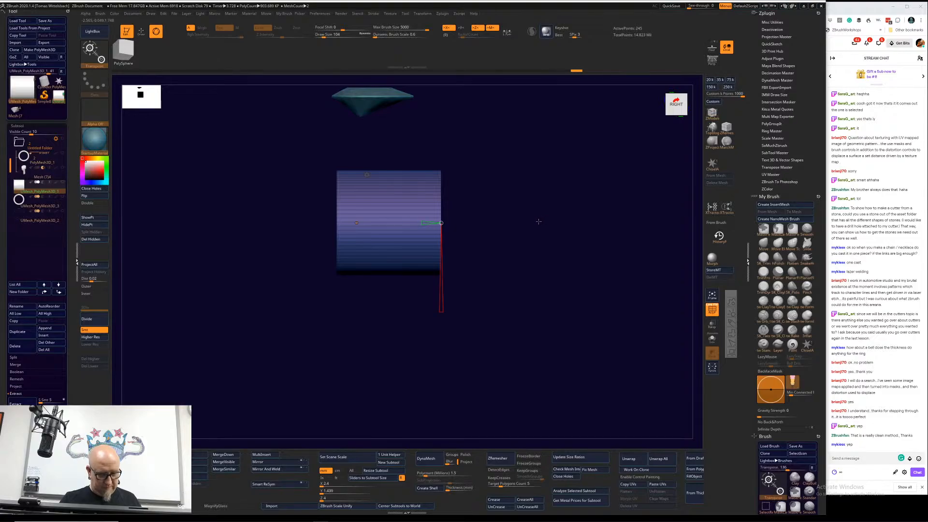
key("y")
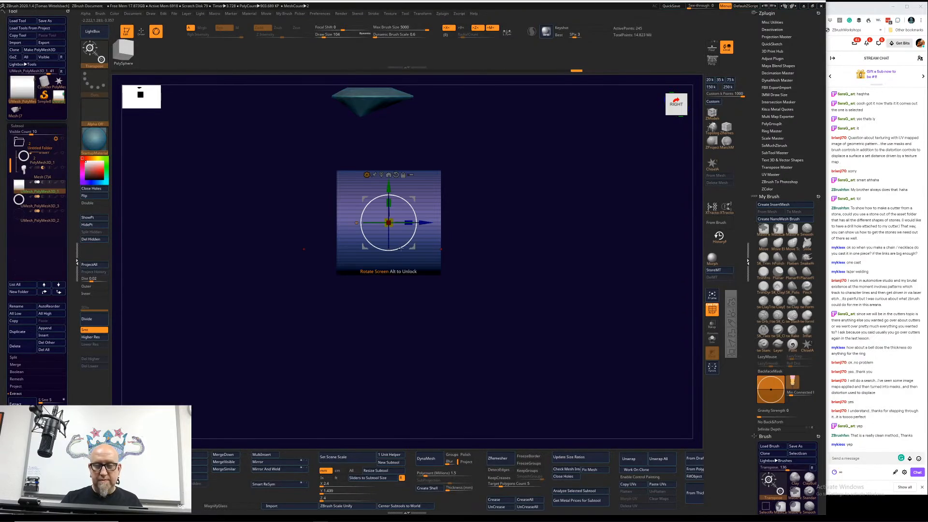
left_click_drag(402, 249, 427, 203)
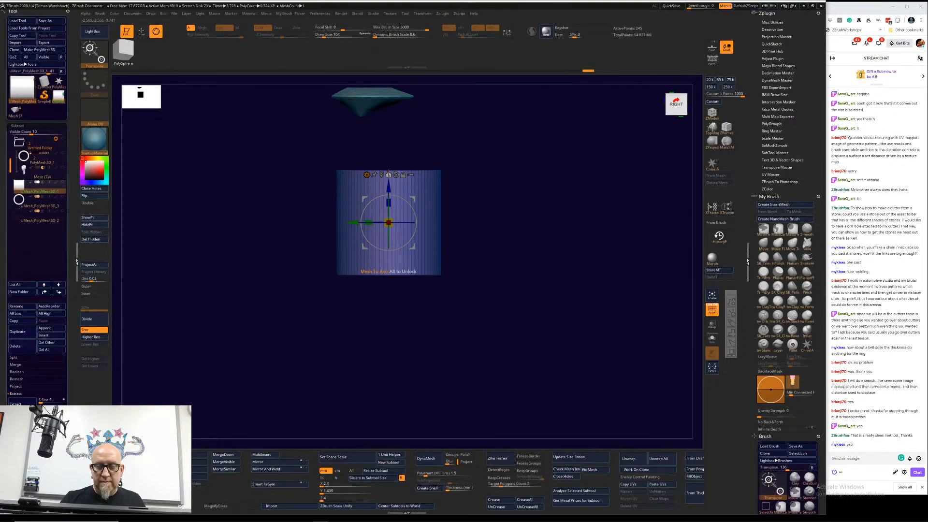
Step: Return to ZModeler editing of the upright cylinder and turn off Y symmetry, keeping X and Z symmetry active
left_click_drag(352, 223, 335, 222)
left_click_drag(481, 223, 558, 243)
key("q")
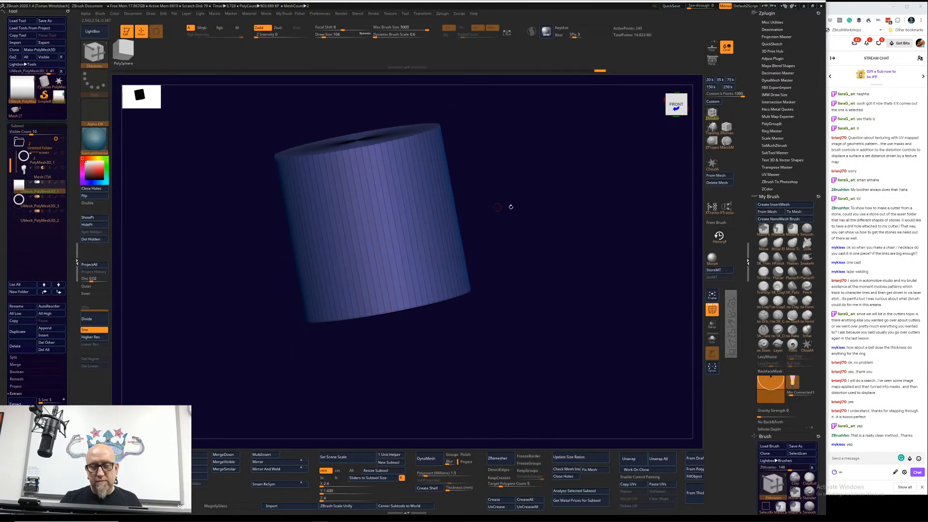
mouse_move(509, 205)
left_mouse_down()
mouse_move(498, 221)
mouse_move(502, 202)
left_mouse_up()
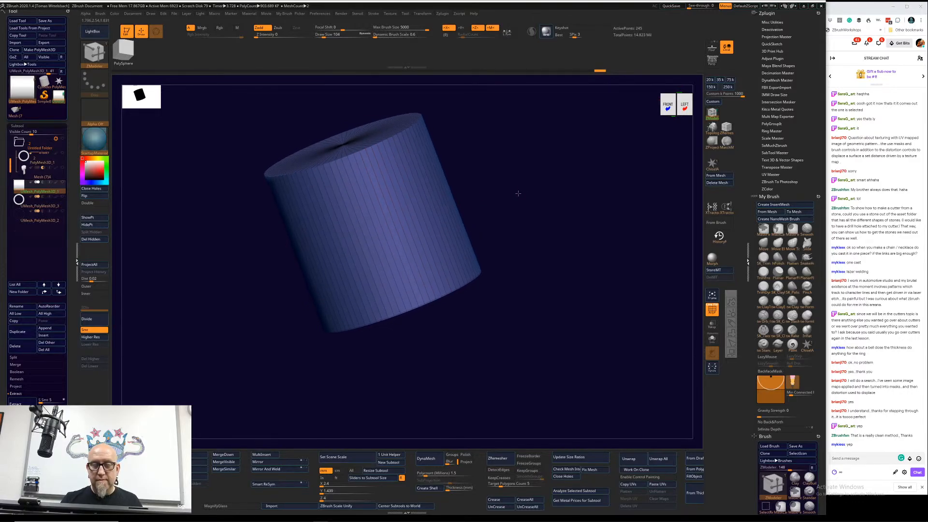
left_click(414, 231)
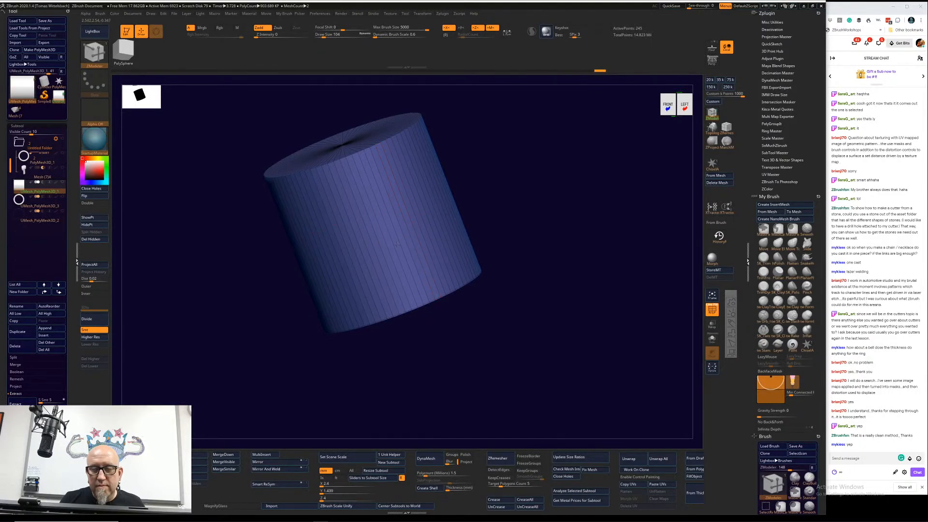
left_click(477, 29)
left_click_drag(493, 169, 483, 206)
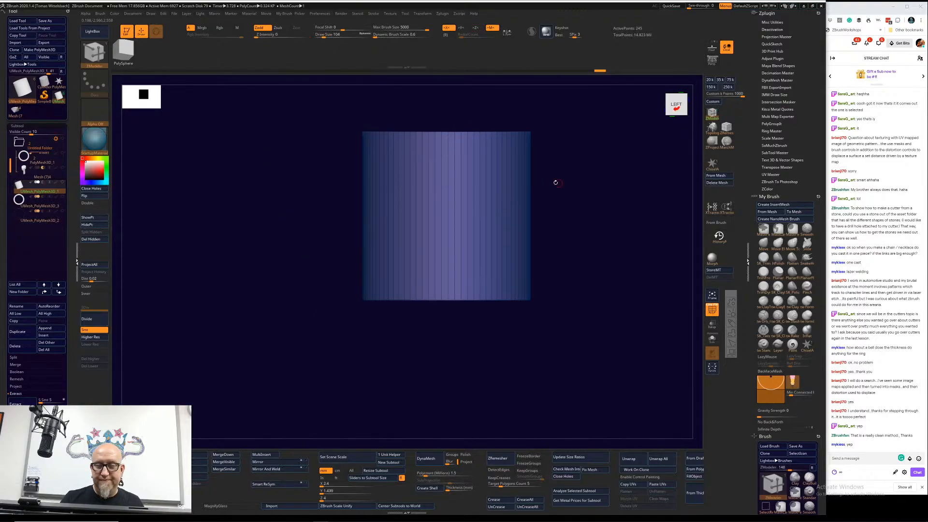
Step: Mark a band of adjacent vertical faces on the cylinder's side as a temporary polygroup, mirrored on the opposite side
left_click_drag(556, 182, 530, 197)
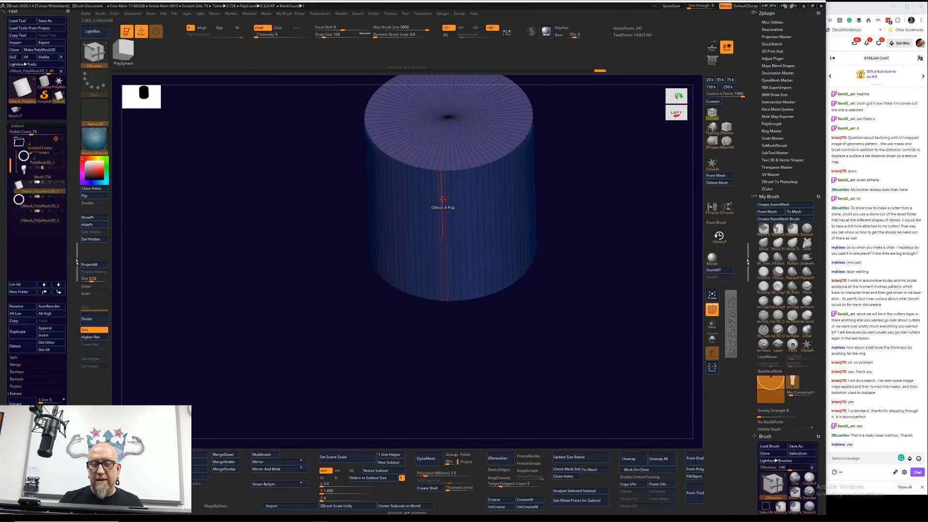
mouse_move(434, 203)
left_mouse_down()
mouse_move(487, 198)
mouse_move(423, 215)
left_mouse_up()
left_click_drag(560, 205, 570, 183)
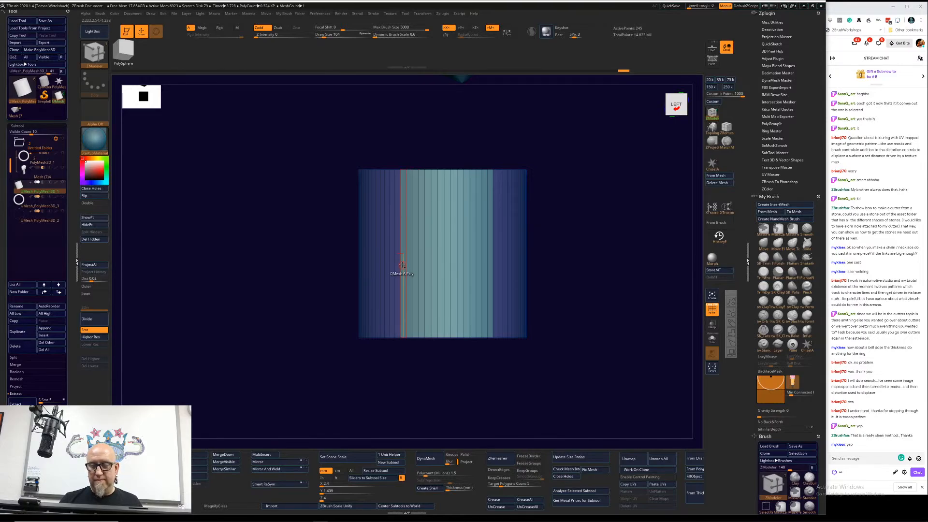
left_click_drag(611, 195, 572, 250)
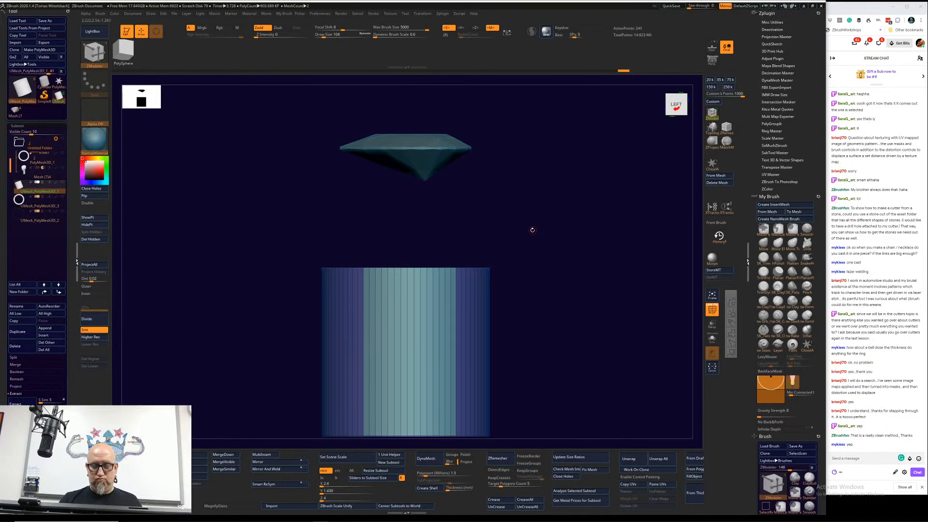
left_click_drag(571, 214, 553, 242)
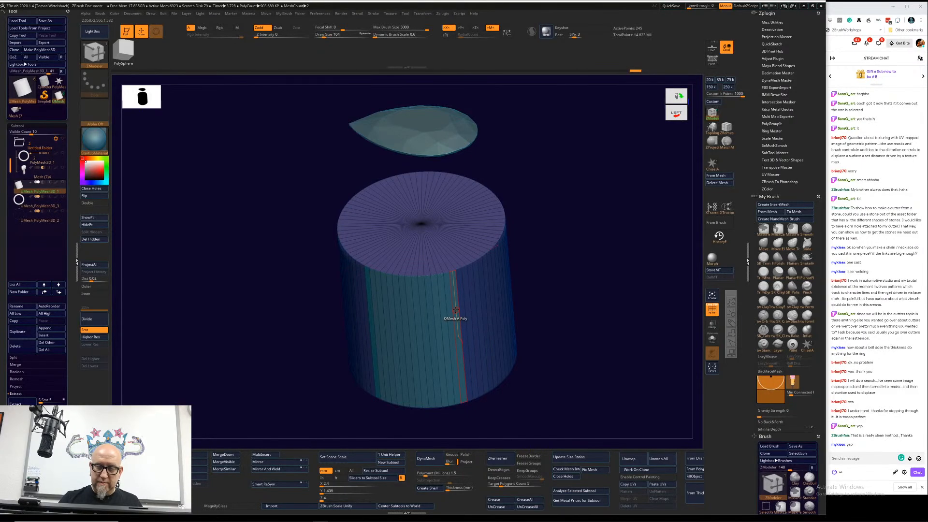
left_click_drag(592, 339, 529, 390)
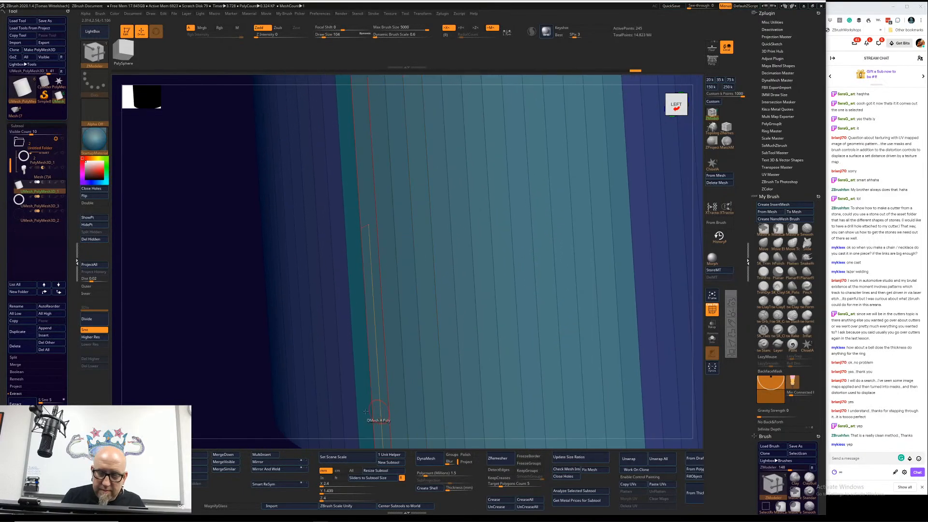
left_click_drag(181, 299, 170, 231, "alt")
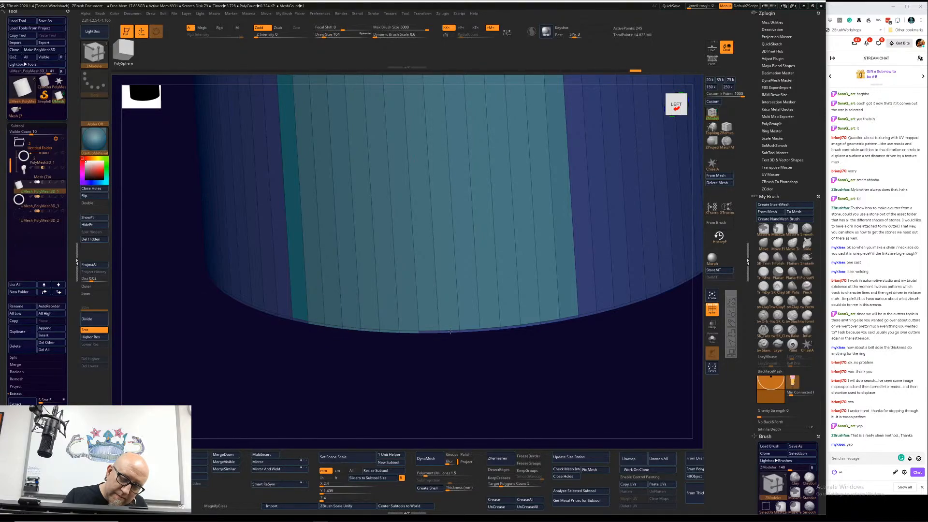
left_click_drag(572, 402, 489, 379)
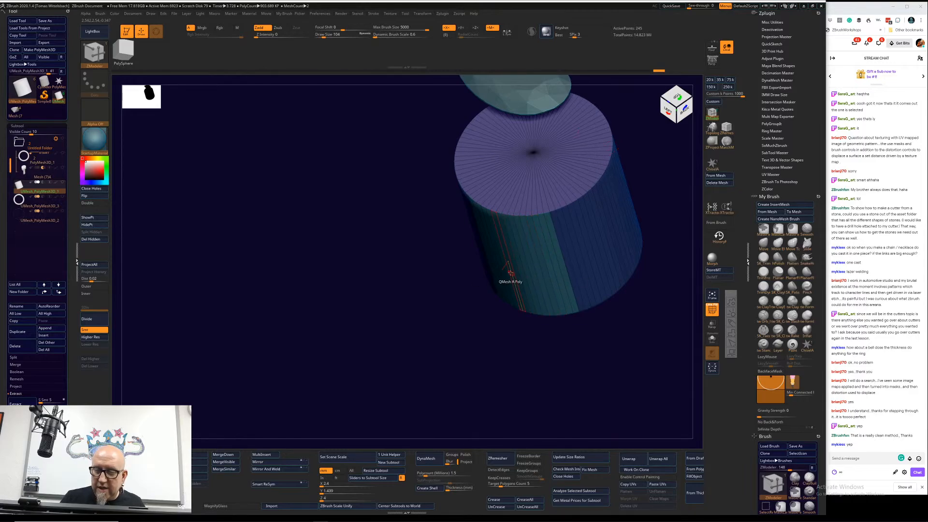
Step: Extrude the marked face bands outward with QMesh so a wing extends from each of two opposite sides of the cylinder
mouse_move(511, 273)
left_mouse_down()
mouse_move(434, 386)
mouse_move(437, 402)
mouse_move(632, 327)
mouse_move(636, 346)
mouse_move(588, 313)
mouse_move(498, 276)
left_mouse_up()
mouse_move(295, 382)
left_mouse_down("ctrl")
mouse_move(531, 310)
mouse_move(528, 296)
left_mouse_up("ctrl")
left_click(548, 315, "ctrl")
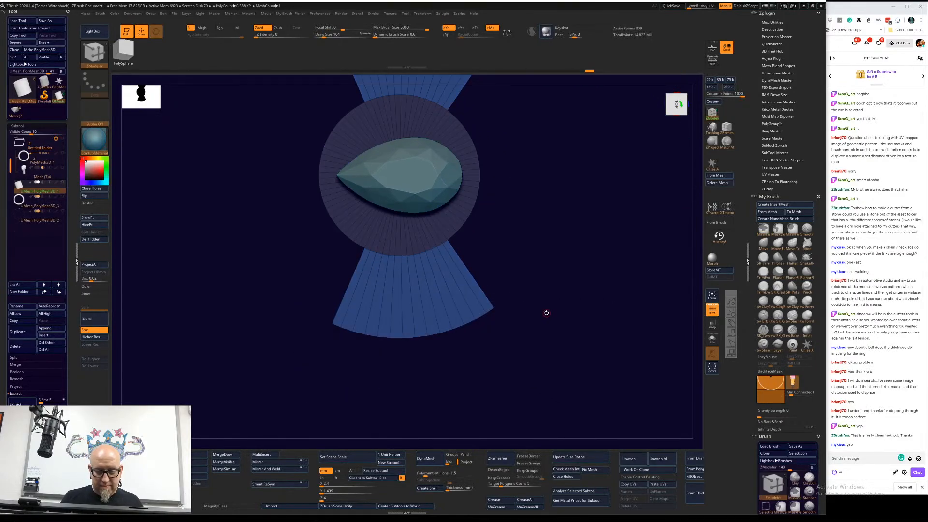
Step: Scale the cylinder's two wings narrower and shorter with the gizmo, using the temporarily shown ring as a size reference
key("w")
left_click_drag(419, 175, 368, 203)
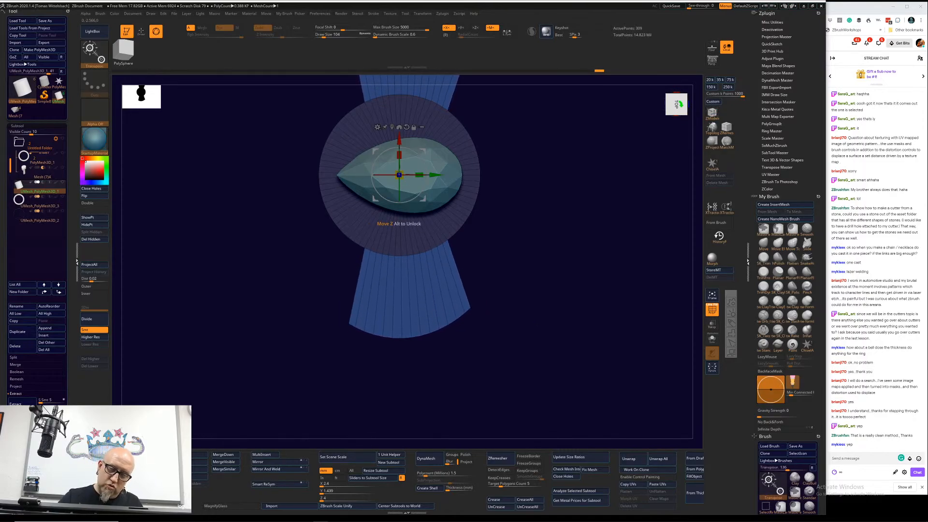
left_click_drag(399, 154, 400, 163)
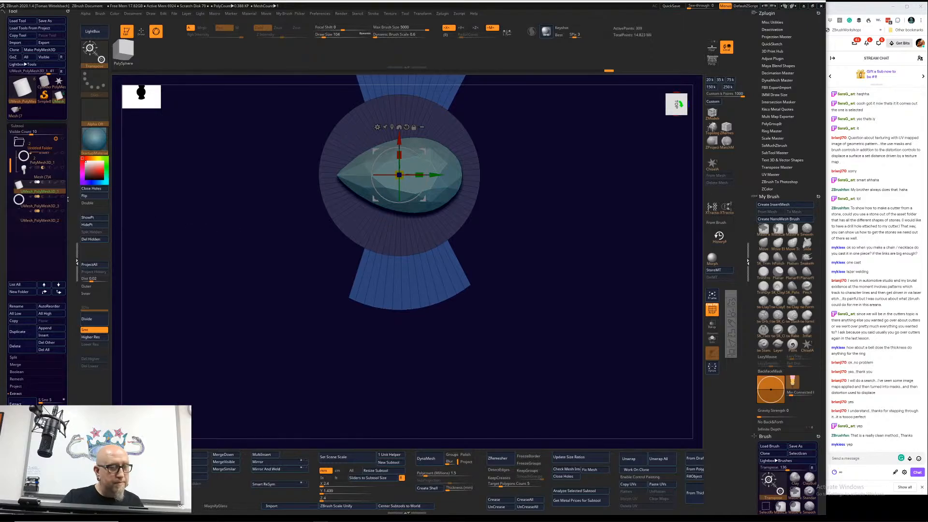
left_click(62, 197)
mouse_move(535, 340)
left_mouse_down()
mouse_move(552, 336)
mouse_move(544, 344)
left_mouse_up()
left_click_drag(419, 175, 396, 180)
left_click_drag(538, 245, 531, 348)
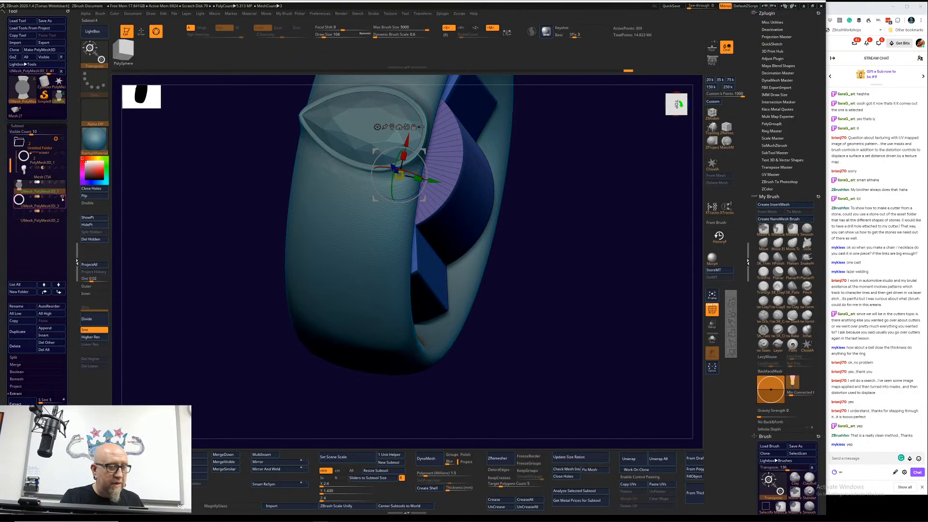
left_click(60, 208)
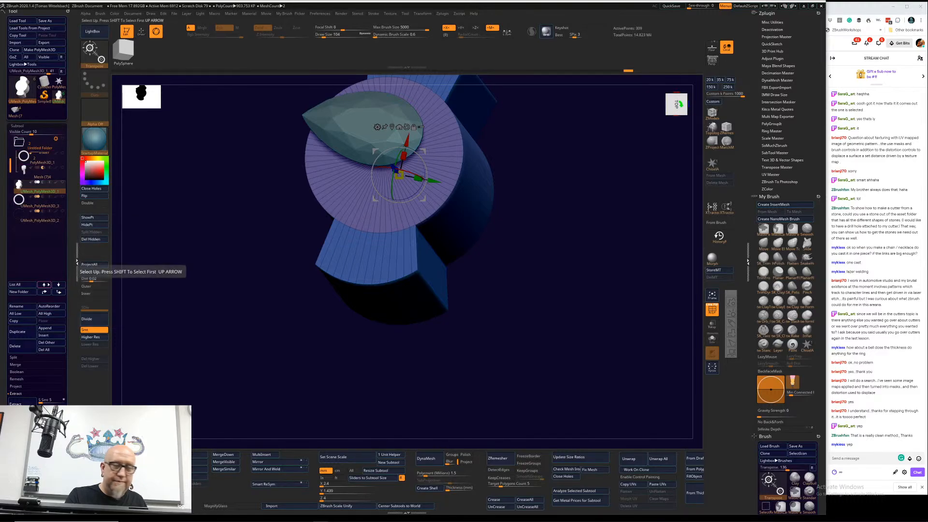
Step: Hide the gemstone and insert edge loops into the winged cylinder with the ZModeler Insert action set to Single EdgeLoop
left_click(332, 122, "alt")
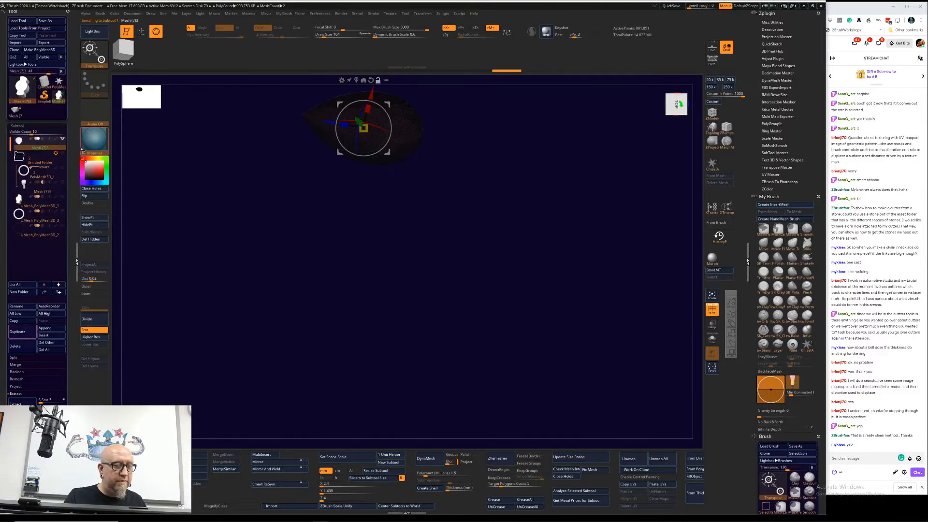
left_click(52, 205)
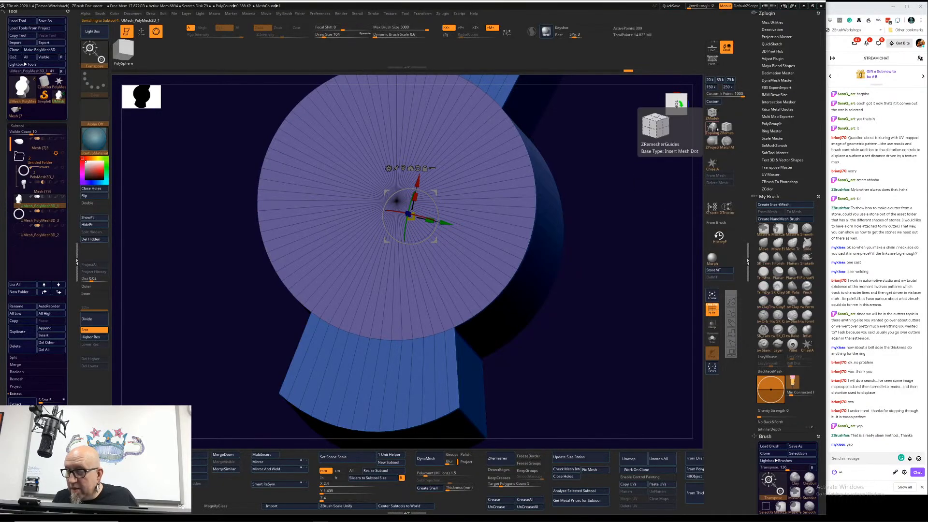
left_click(712, 113)
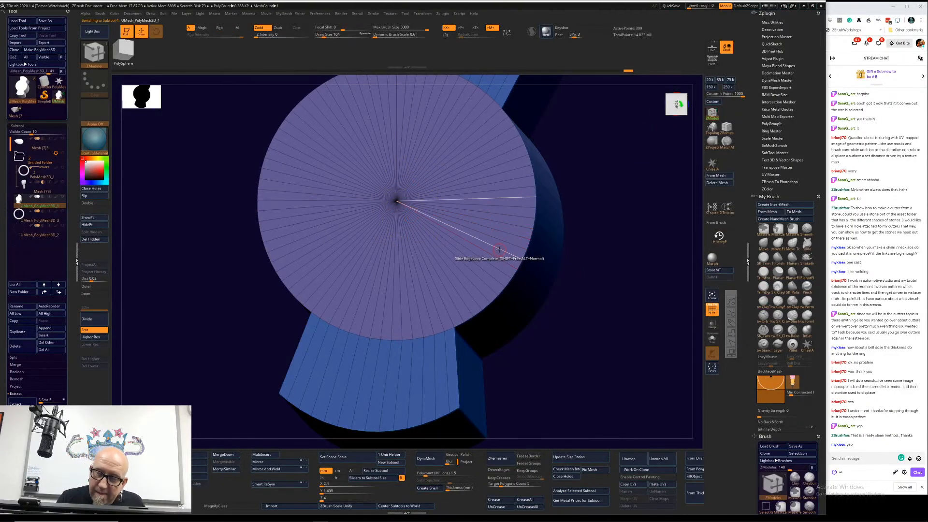
key("space")
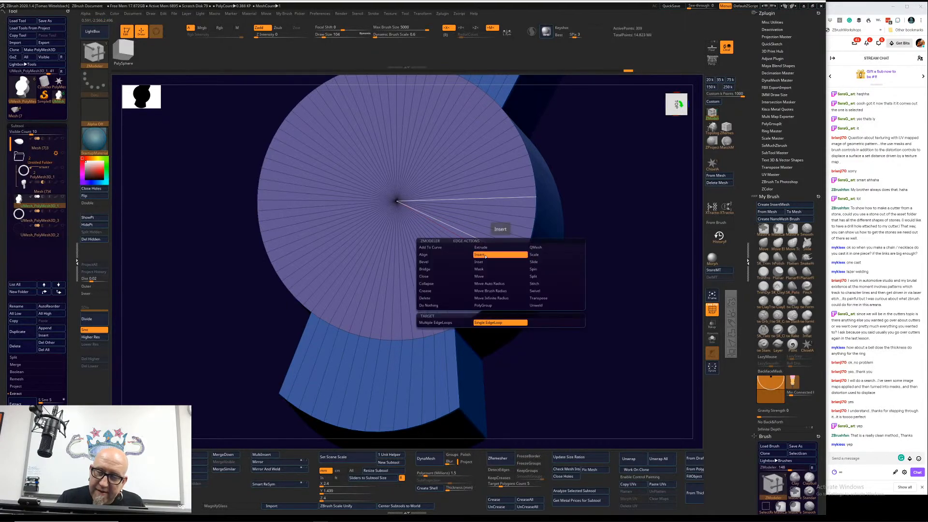
left_click(479, 254)
left_click(494, 254)
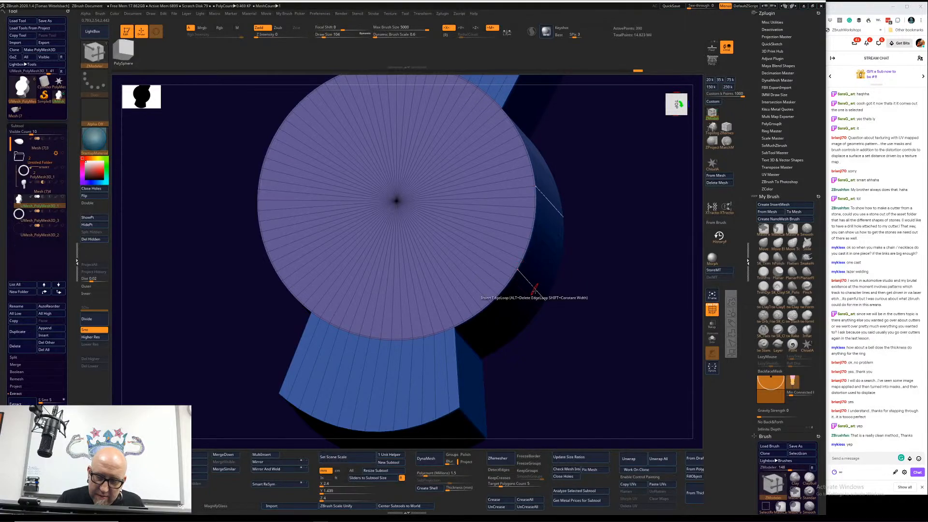
left_click_drag(483, 296, 454, 328)
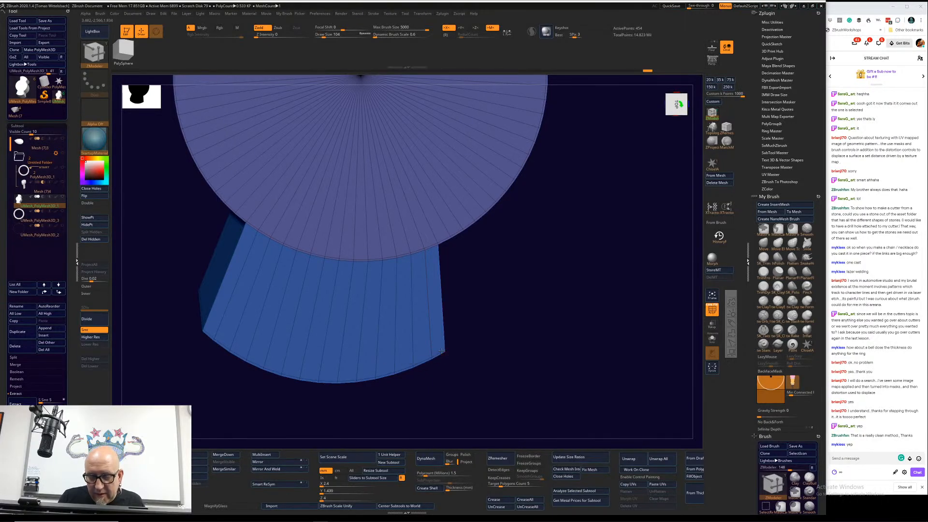
key("ctrl+z")
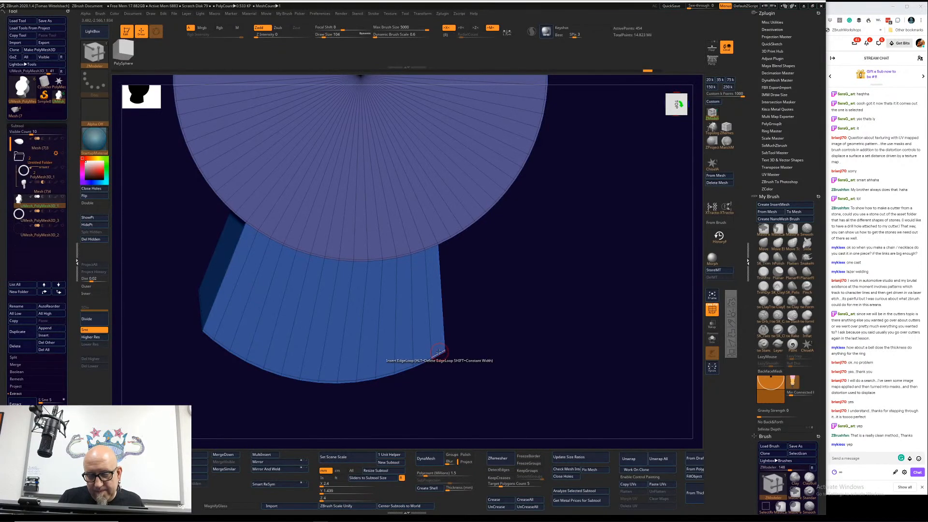
Step: Set the edge action to Slide with EdgeLoop Complete and slide the wing's edge loops outward to its side edges
key("space")
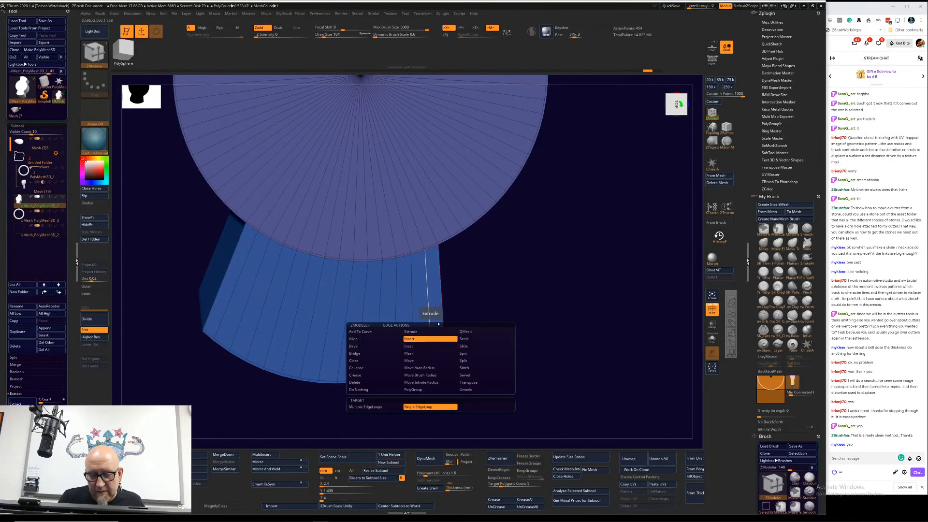
left_click(467, 360)
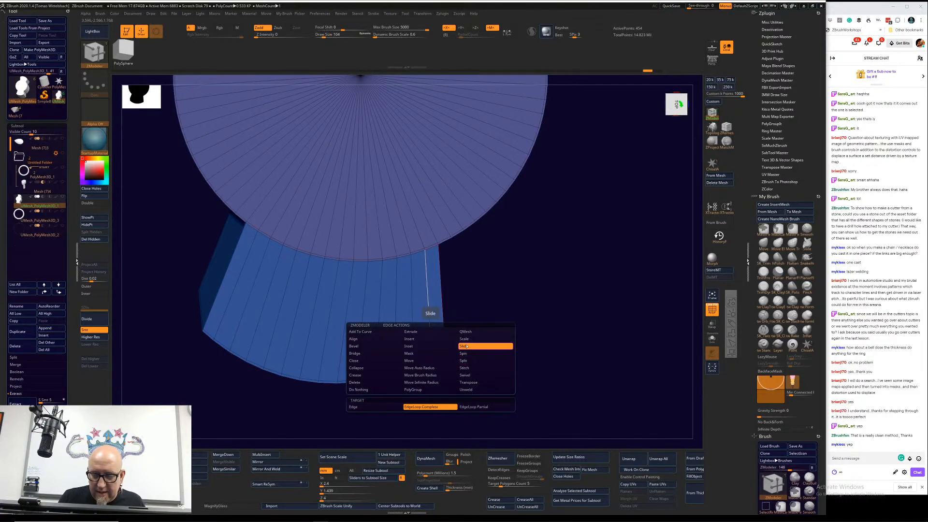
left_click_drag(430, 348, 442, 342)
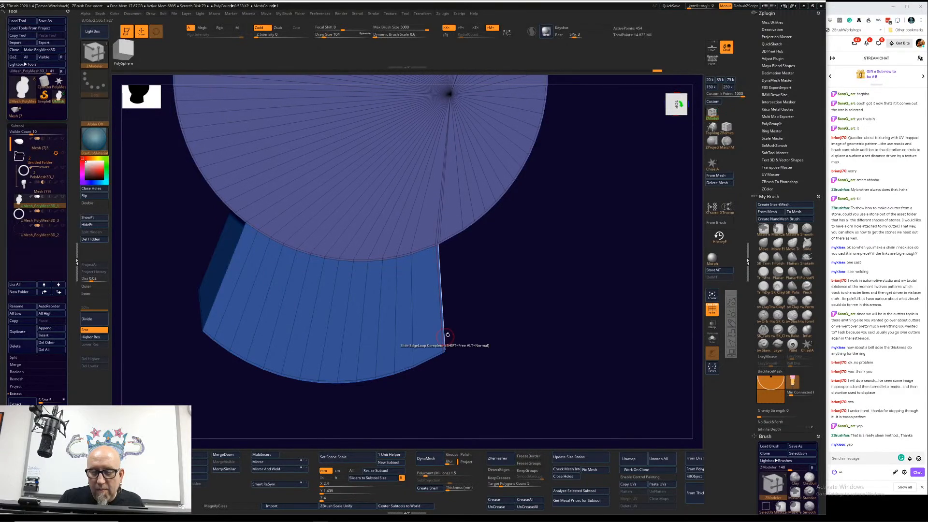
left_click_drag(229, 301, 219, 296)
Step: Mark the whole top surface, round cap and both wings, as one temporary polygroup, replacing the partial face marking
mouse_move(478, 334)
left_mouse_down("alt")
mouse_move(519, 305)
mouse_move(451, 290)
mouse_move(533, 309)
mouse_move(531, 317)
mouse_move(520, 297)
mouse_move(543, 249)
mouse_move(487, 311)
left_mouse_up("alt")
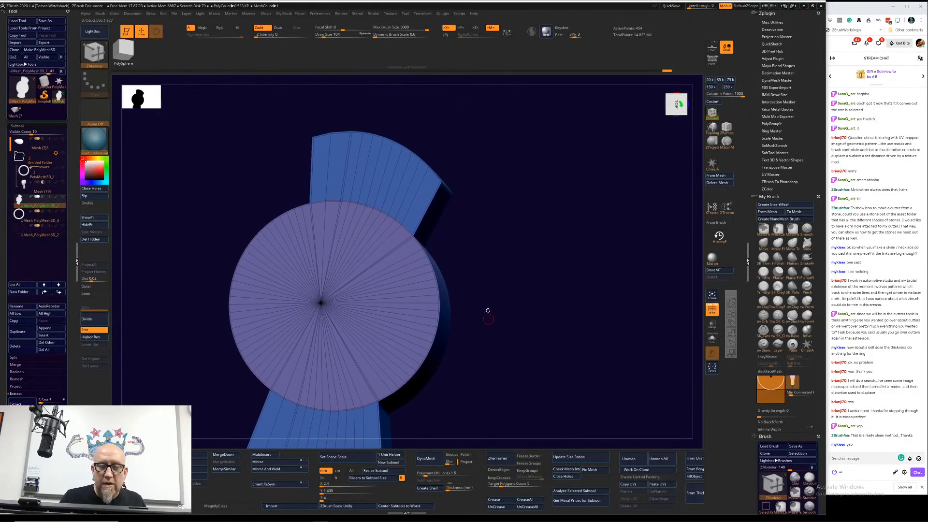
mouse_move(326, 169)
left_mouse_down("alt")
mouse_move(393, 194)
mouse_move(408, 212)
mouse_move(404, 225)
mouse_move(380, 213)
left_mouse_up("alt")
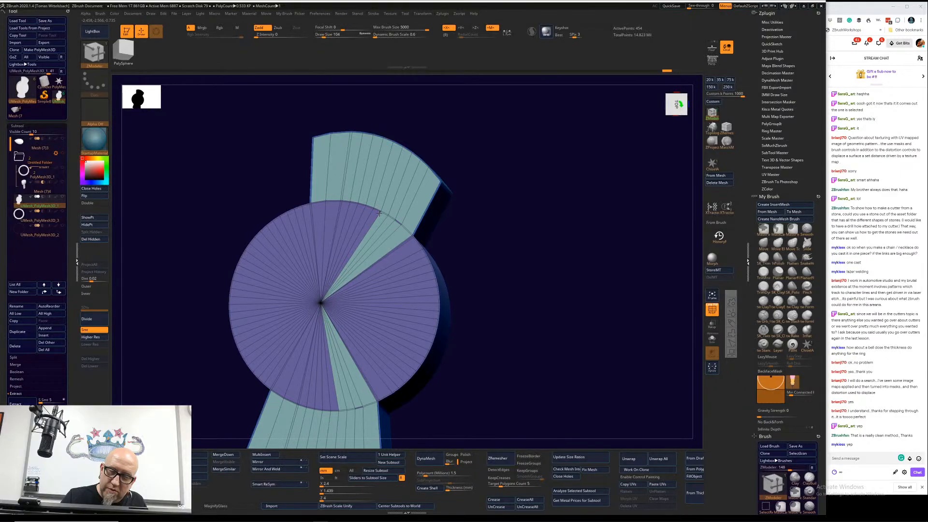
key("ctrl+z")
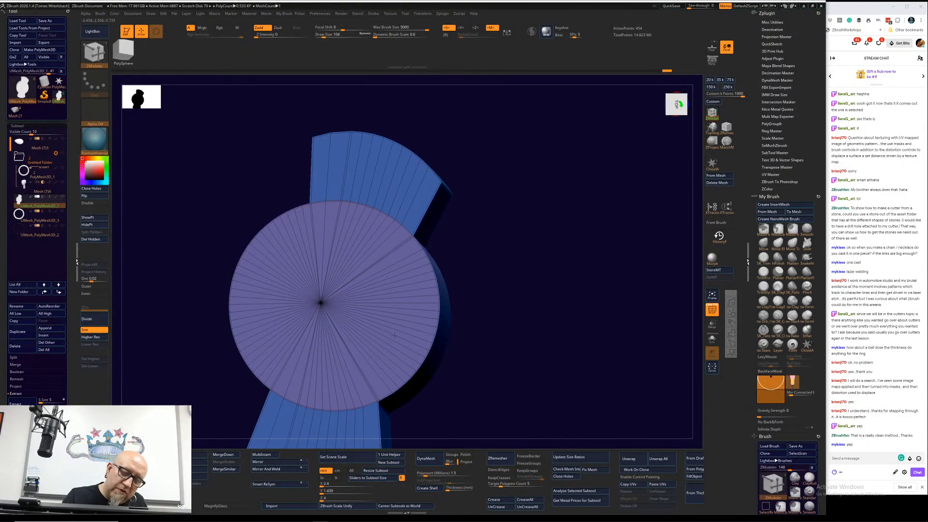
left_click(394, 335)
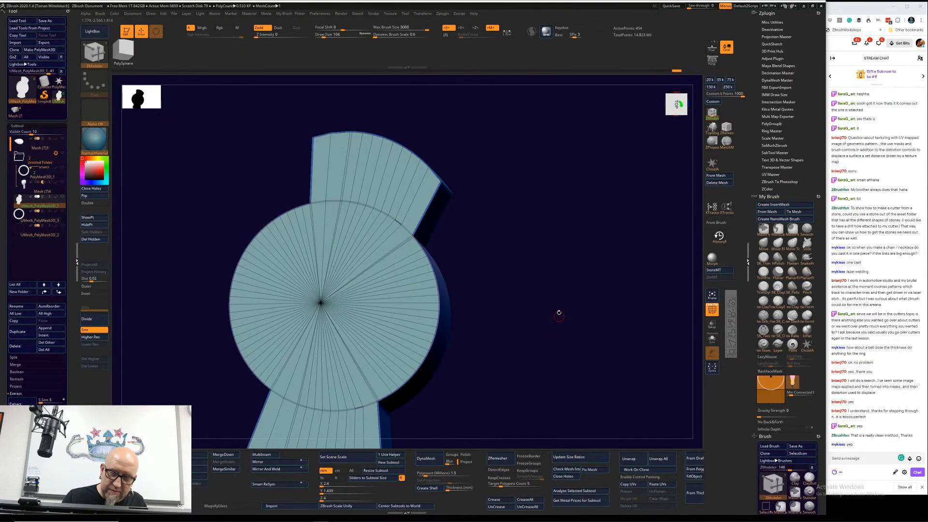
mouse_move(558, 314)
left_mouse_down()
mouse_move(550, 292)
mouse_move(534, 287)
left_mouse_up()
left_click(399, 221)
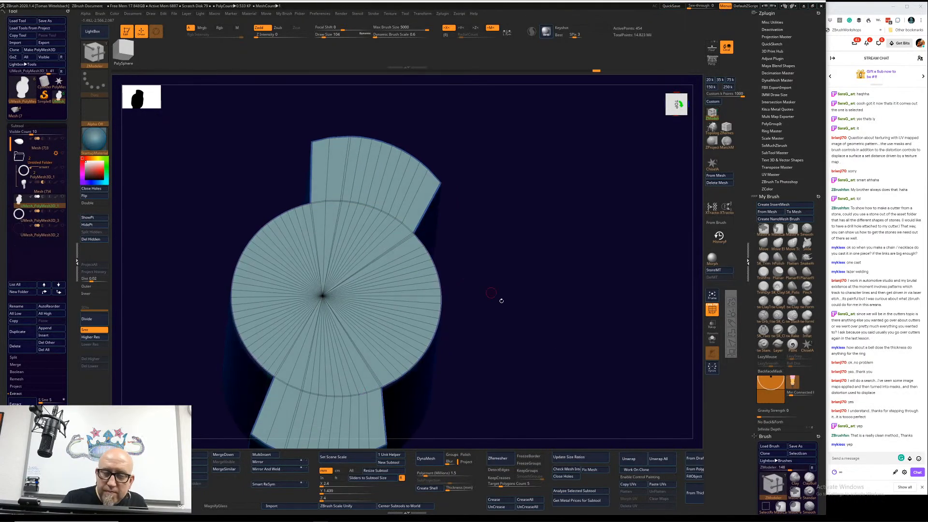
Step: Extrude the marked top surface of the winged cylinder along its height with QMesh
left_click_drag(527, 333, 493, 259)
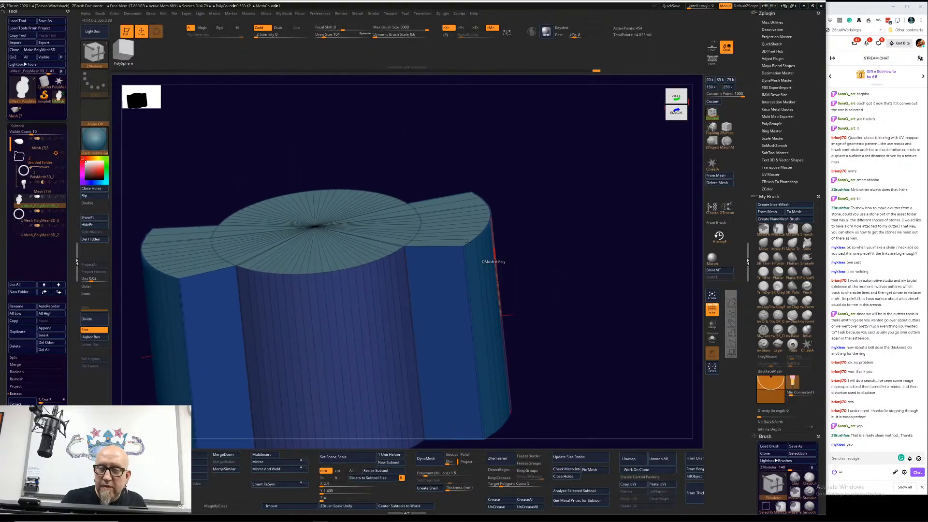
left_click_drag(441, 246, 440, 400)
mouse_move(563, 217)
left_mouse_down()
mouse_move(567, 303)
mouse_move(555, 240)
mouse_move(594, 253)
mouse_move(590, 306)
mouse_move(573, 286)
left_mouse_up()
Step: Mask the lower part of the winged cylinder in the back view, clearing the first mask and redrawing it
mouse_move(158, 390)
left_mouse_down("ctrl")
mouse_move(613, 227)
mouse_move(607, 204)
left_mouse_up("ctrl")
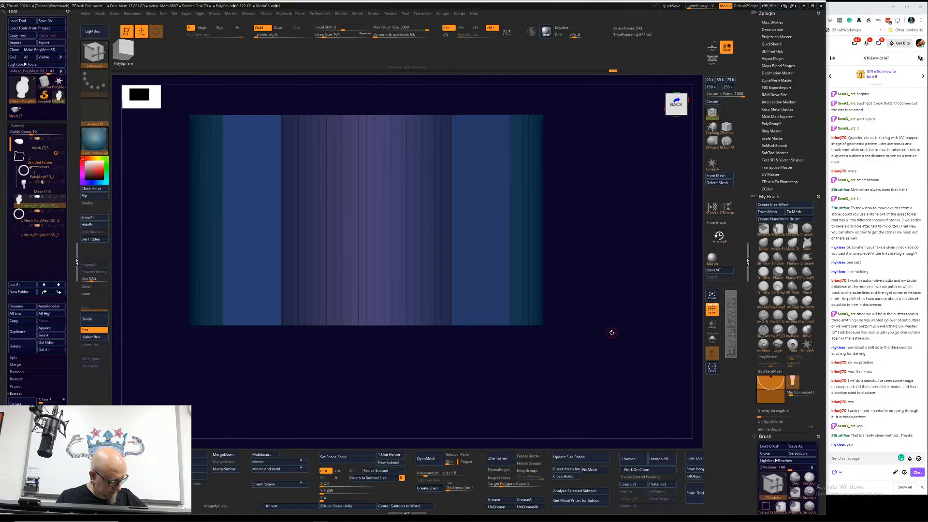
left_click(534, 393, "ctrl")
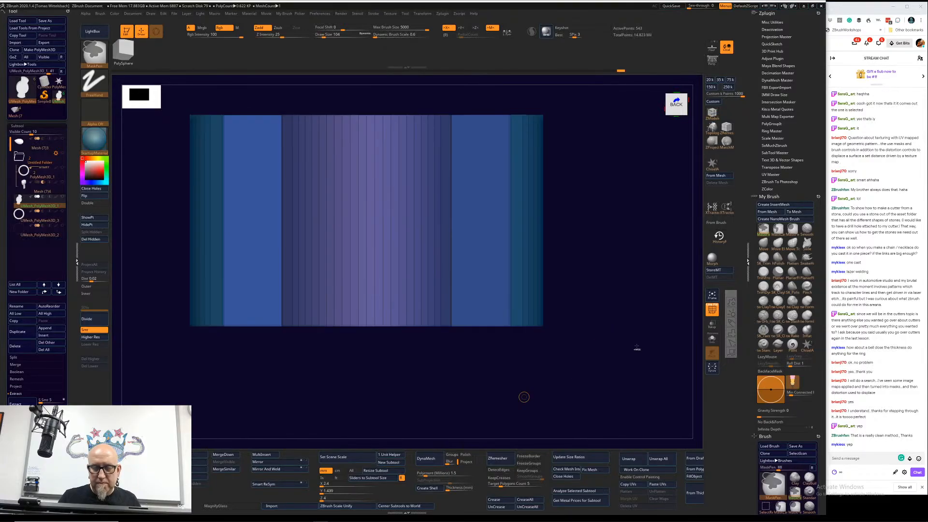
mouse_move(619, 358)
left_mouse_down("ctrl")
mouse_move(265, 300)
mouse_move(146, 225)
left_mouse_up("ctrl")
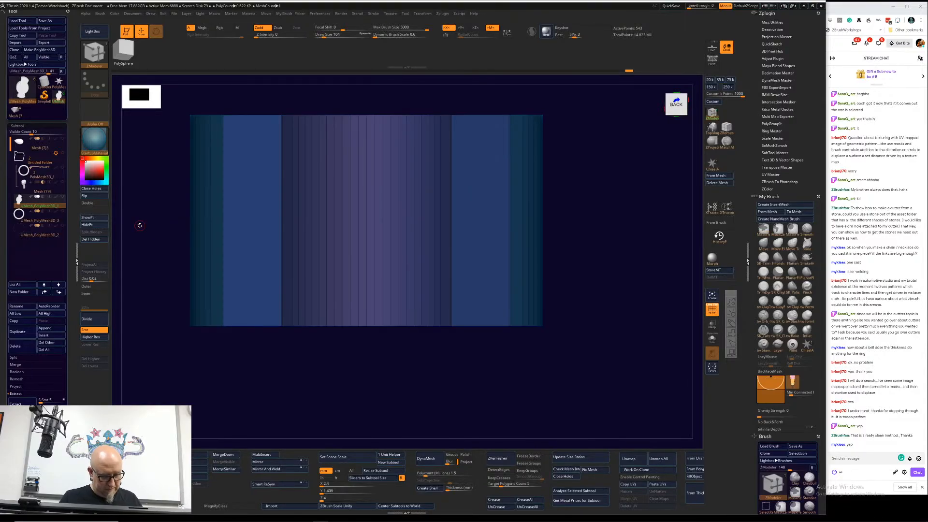
Step: Shorten the winged cylinder from below by moving and scaling its unmasked lower end along Z
key("w")
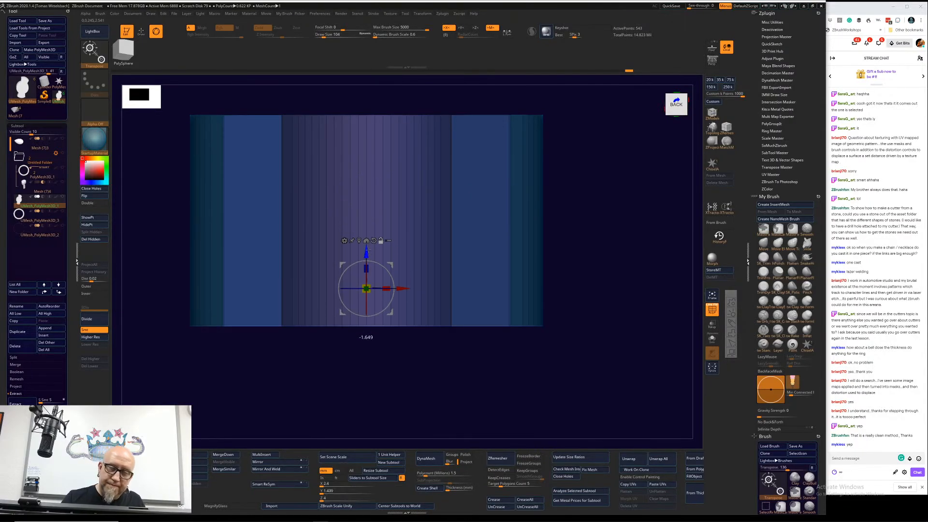
left_click_drag(369, 250, 356, 380, "alt")
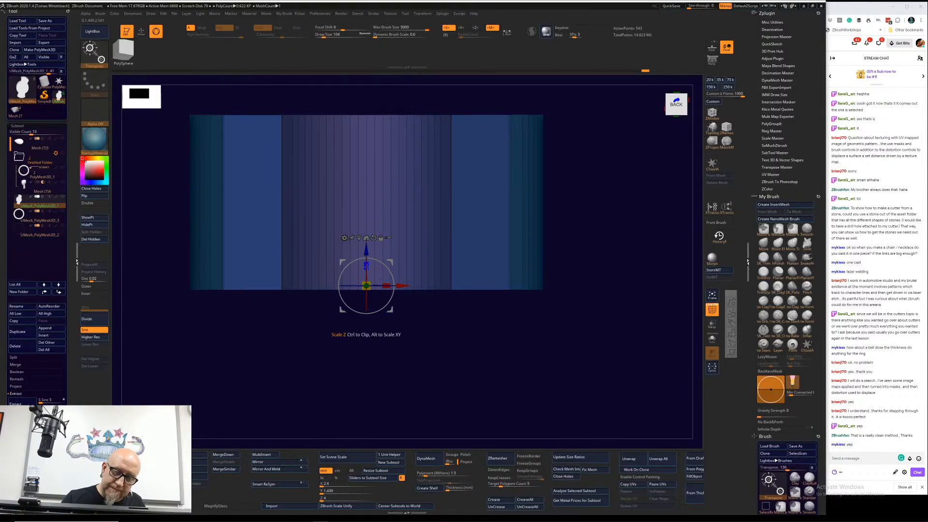
left_click_drag(366, 267, 363, 358)
mouse_move(367, 281)
left_mouse_down()
mouse_move(367, 357)
mouse_move(415, 381)
mouse_move(408, 411)
mouse_move(405, 374)
left_mouse_up()
left_click_drag(366, 252, 366, 261)
left_click_drag(581, 203, 569, 226)
key("ctrl")
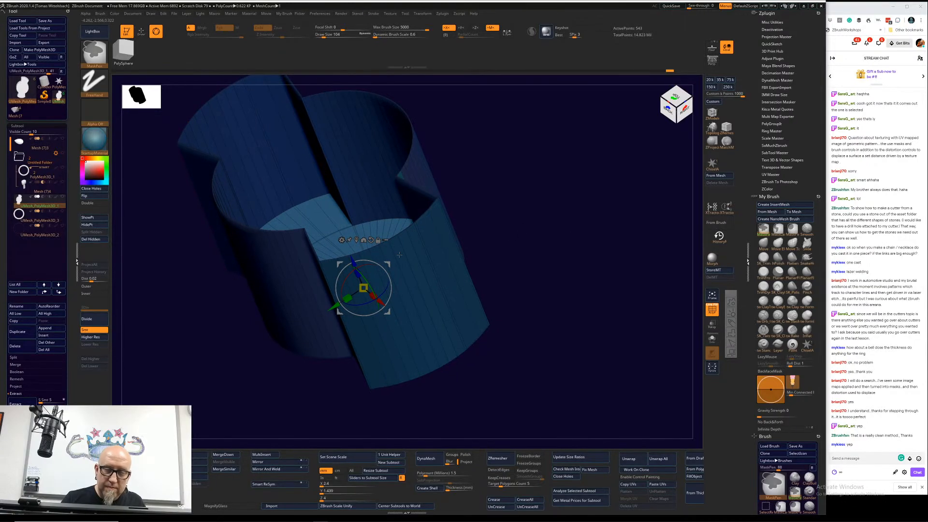
Step: Flatten the unmasked bottom of the winged cylinder by scaling it along Z to about 0.14
mouse_move(512, 191)
left_mouse_down("shift")
mouse_move(517, 200)
mouse_move(507, 197)
left_mouse_up("shift")
left_click_drag(402, 349, 406, 356)
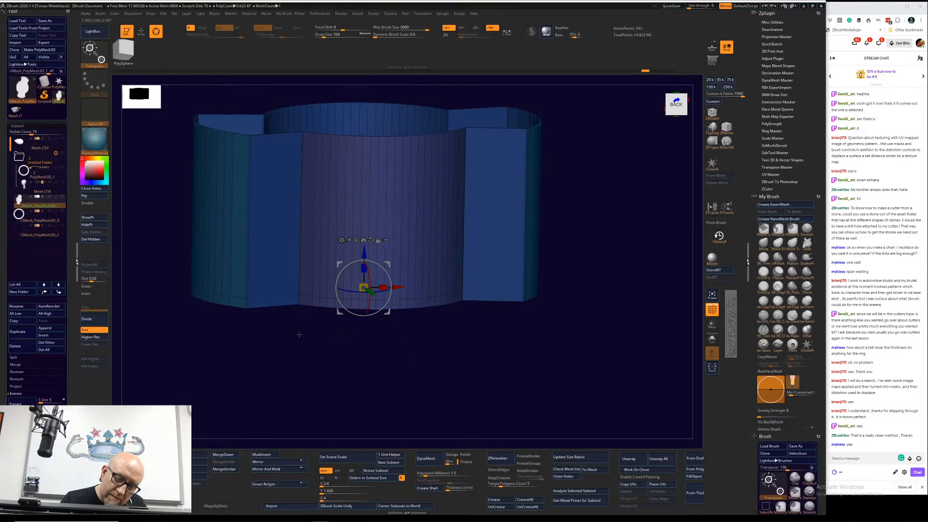
left_click_drag(363, 267, 351, 378)
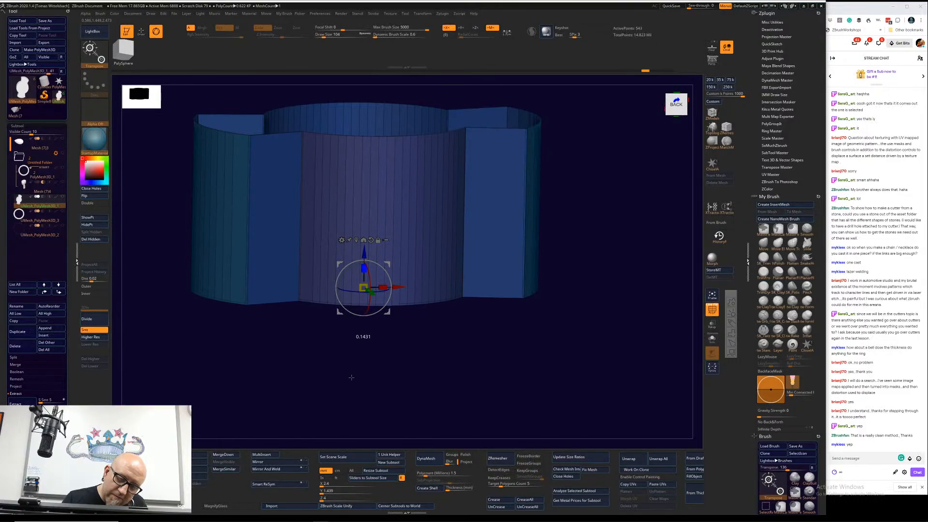
left_click_drag(570, 304, 520, 314, "alt")
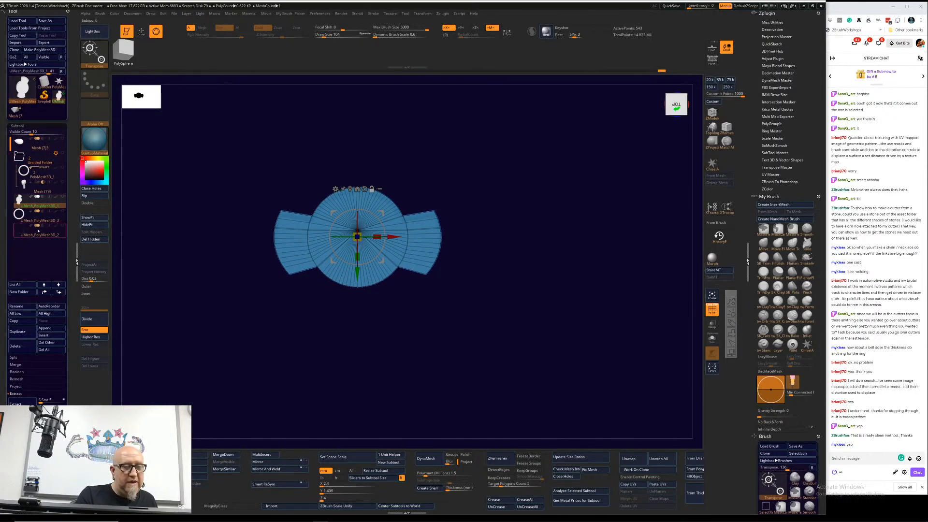
Step: Show the ring band and stone, and scale the winged cylinder down uniformly to about 0.83 around the stone
mouse_move(41, 236)
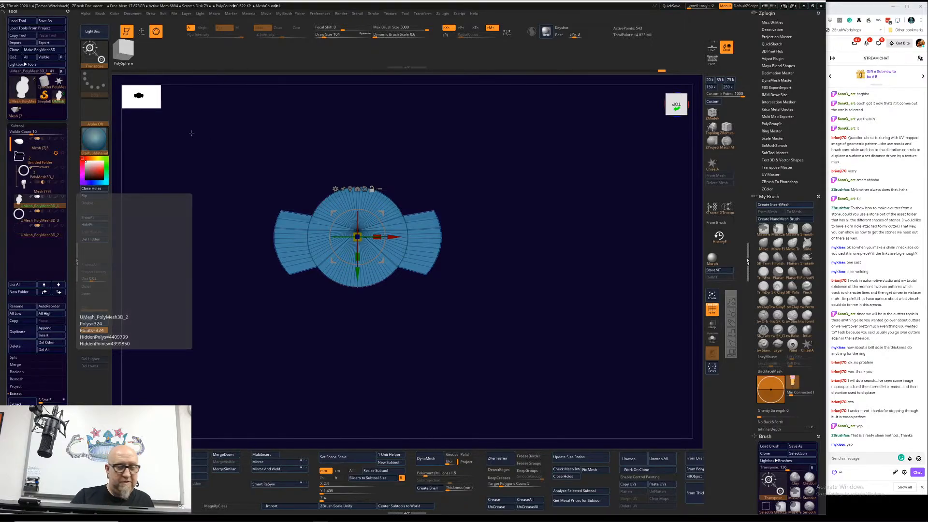
left_click(63, 169)
left_click_drag(155, 346, 268, 270)
left_click_drag(509, 189, 472, 319, "alt")
left_click_drag(323, 329, 327, 187)
left_click_drag(452, 166, 513, 167)
left_click_drag(424, 252, 430, 278, "shift")
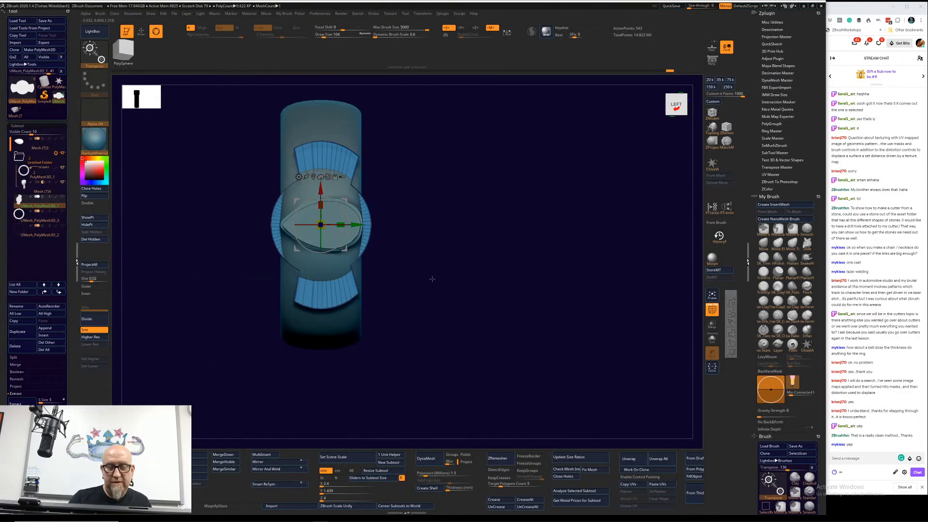
left_click_drag(320, 225, 309, 220)
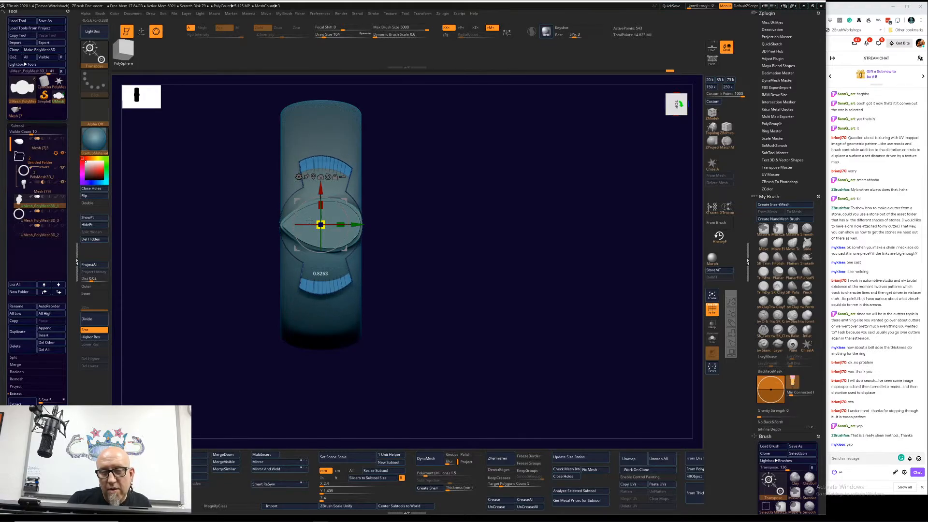
Step: Subdivide the winged cylinder up to SDiv 8 and delete its lower subdivision levels so a deformer can be applied
left_click_drag(427, 236, 459, 230)
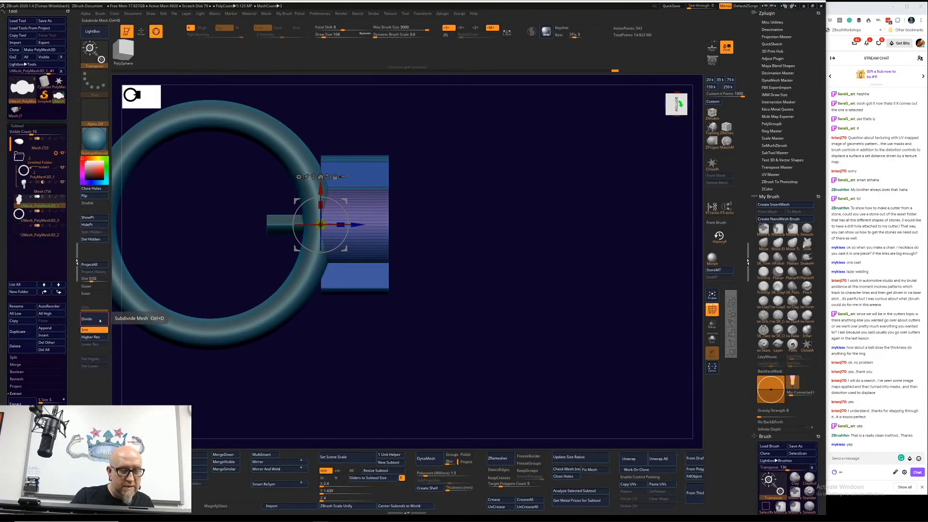
left_click(99, 319)
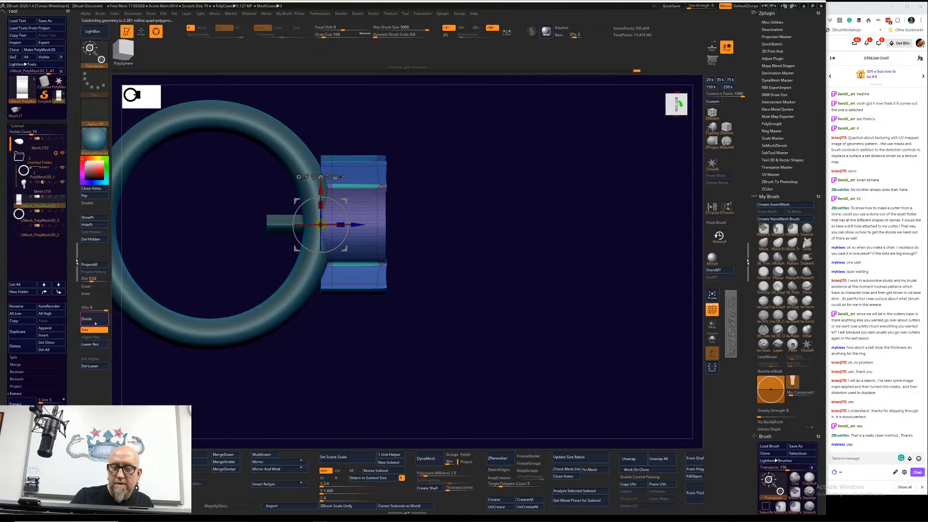
left_click(298, 177)
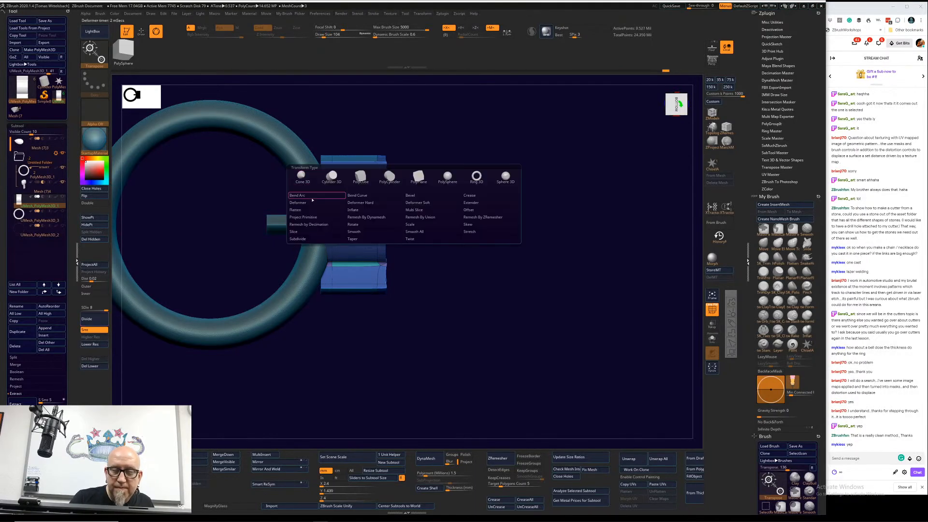
left_click(298, 195)
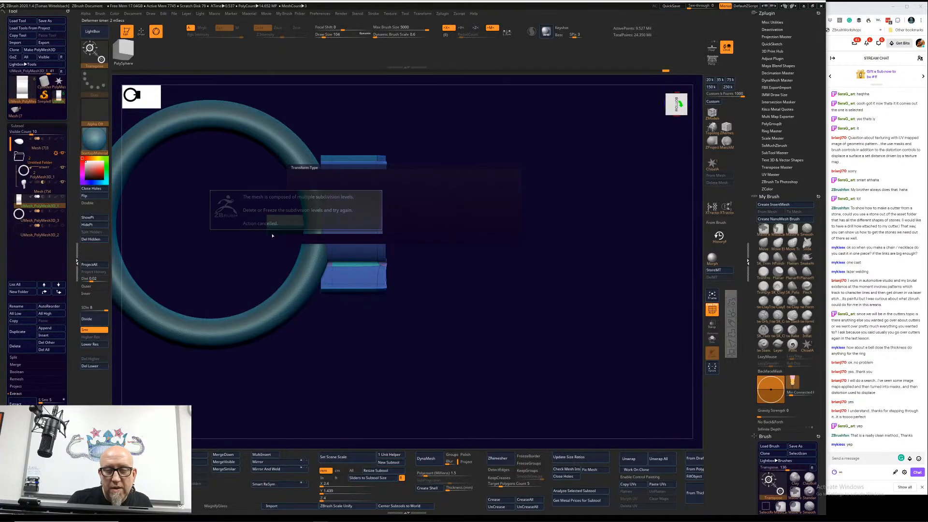
left_click(92, 366)
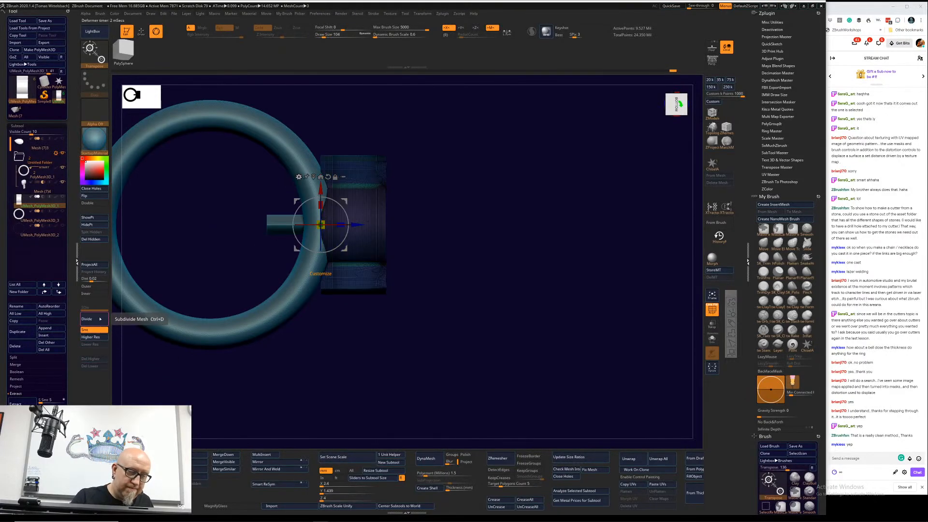
Step: Apply the Bend Arc deformer to the winged cylinder and bend it about 21 degrees, with the polyframe turned off
left_click(298, 177)
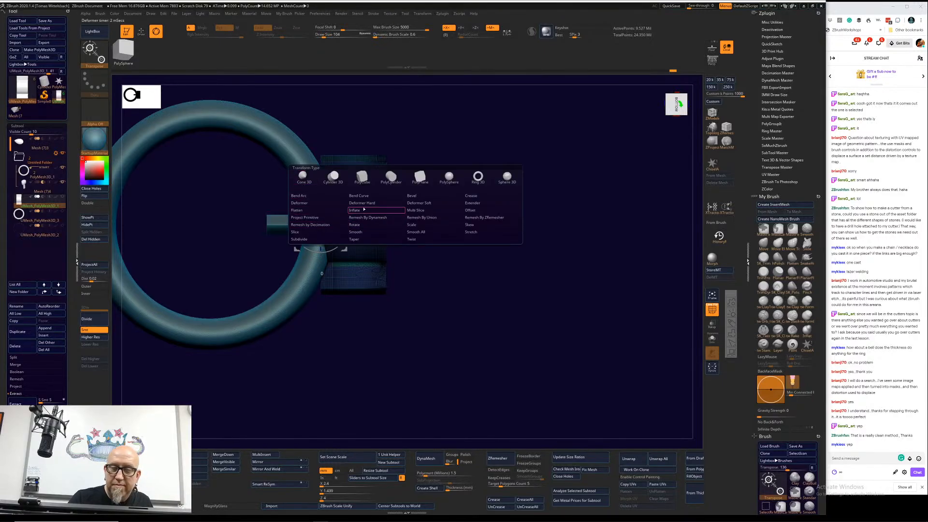
left_click(299, 195)
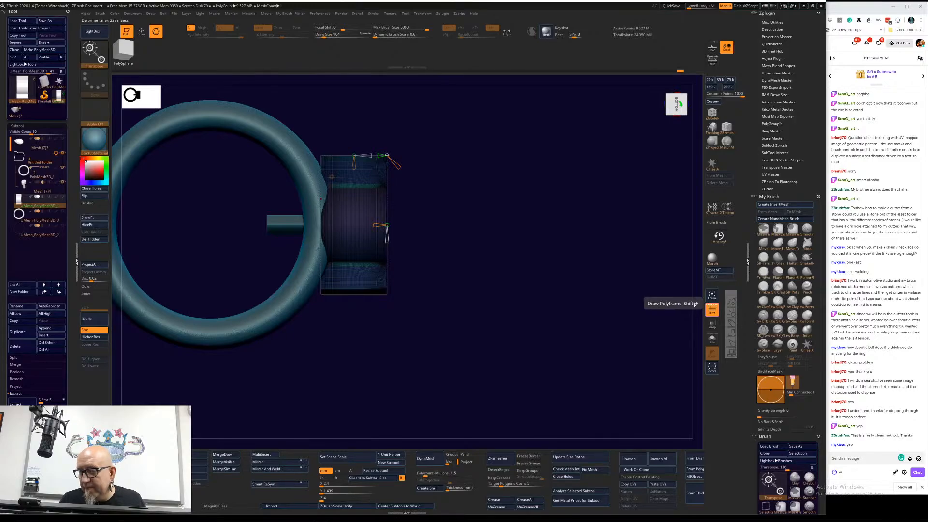
left_click(712, 310)
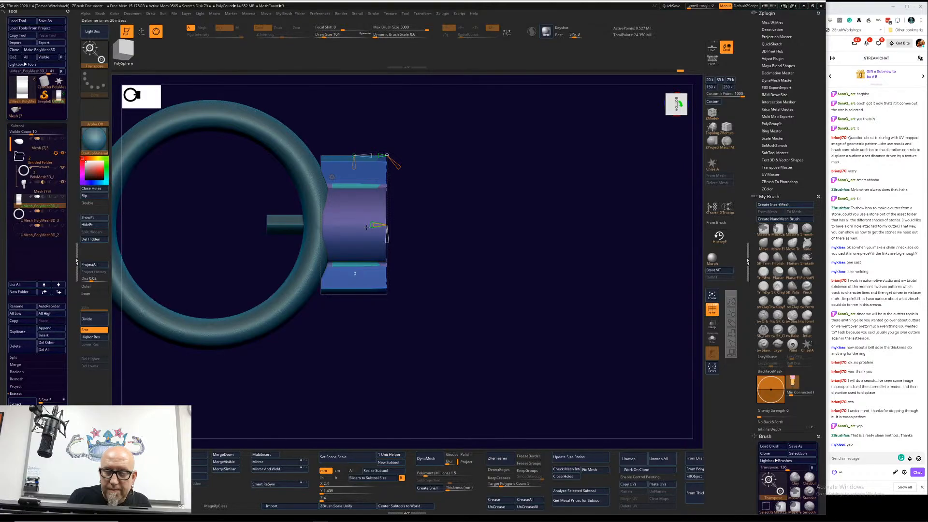
left_click_drag(366, 227, 347, 225)
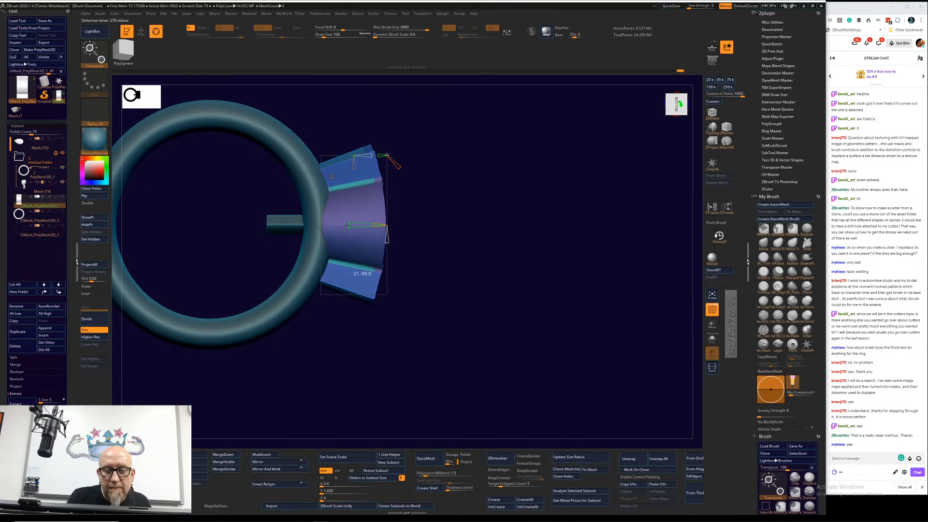
left_click_drag(557, 292, 518, 298)
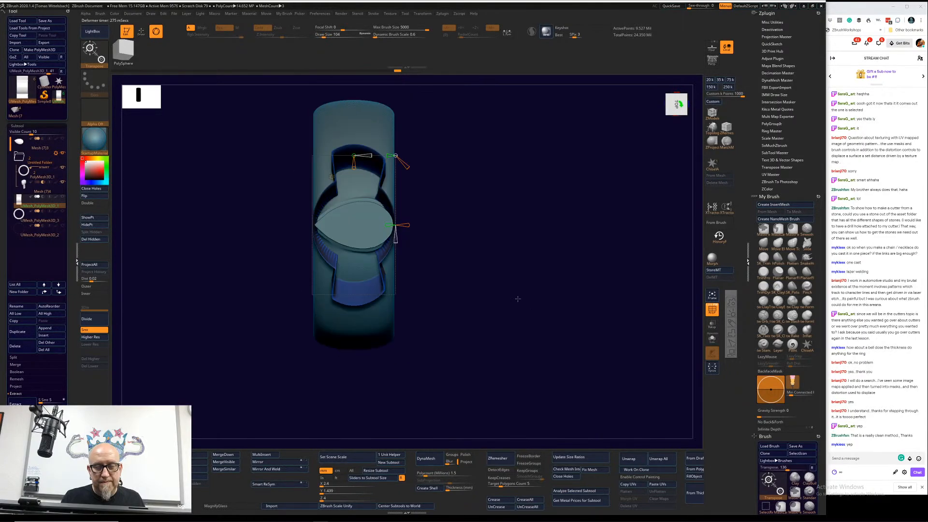
Step: Accept the bend and scale the winged cylinder slightly wider across the ring band
key("f")
key("w")
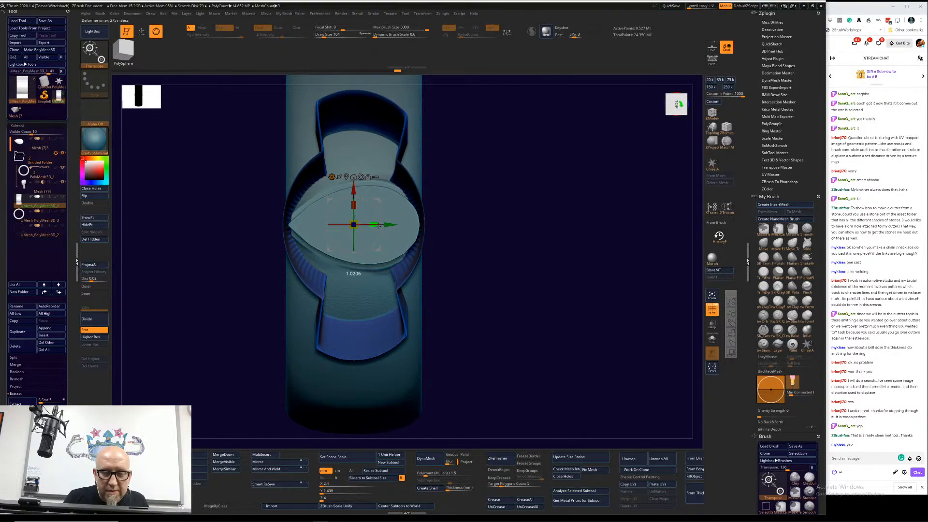
left_click_drag(374, 224, 385, 226)
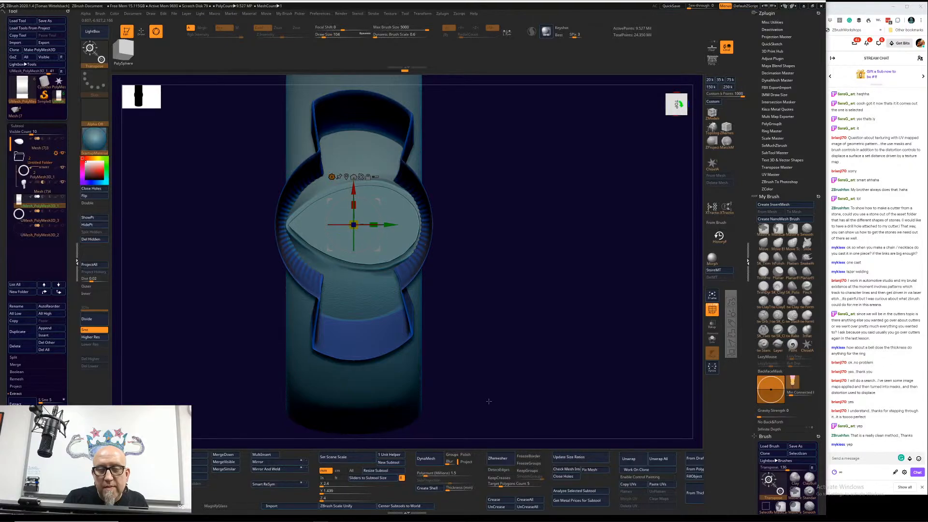
left_click_drag(508, 385, 476, 391)
left_click_drag(516, 342, 509, 320)
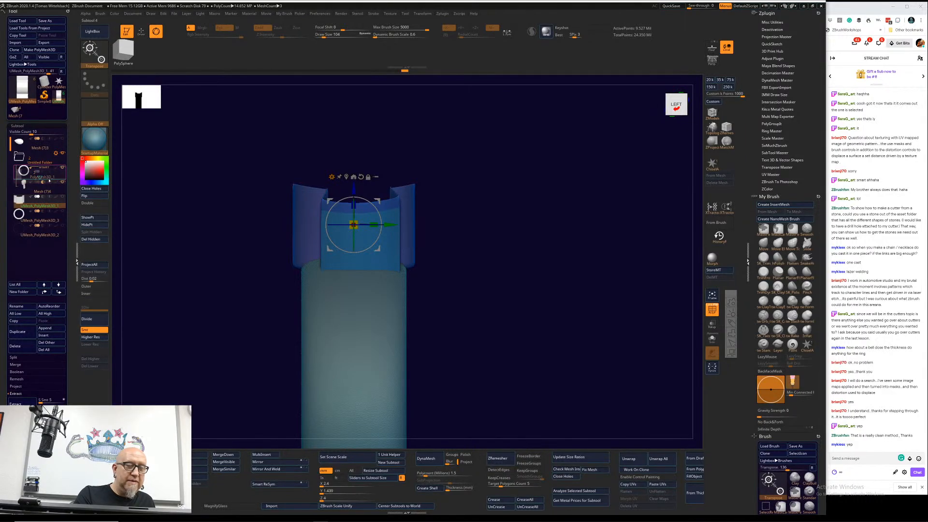
Step: Move the winged cylinder below the ring band in the subtool order and put the band in a new Untitled Folder
left_click_drag(49, 180, 49, 217)
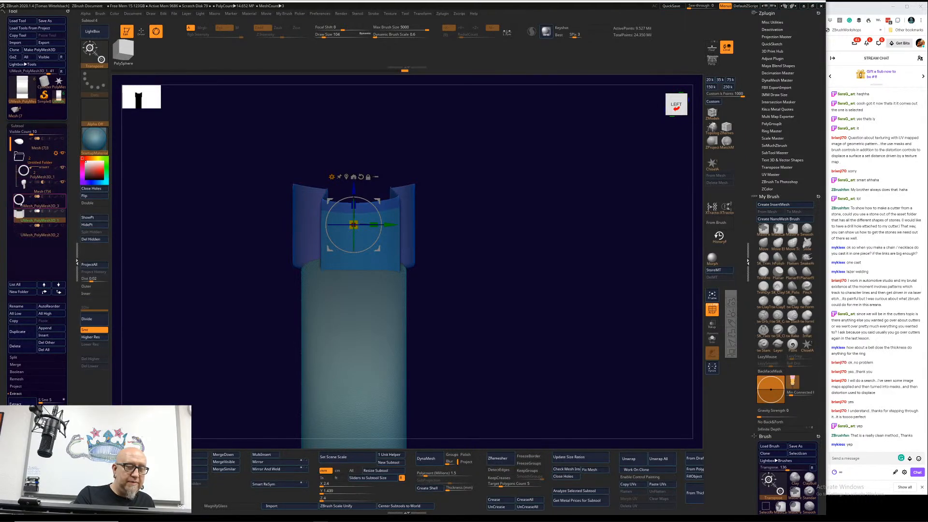
left_click(62, 153)
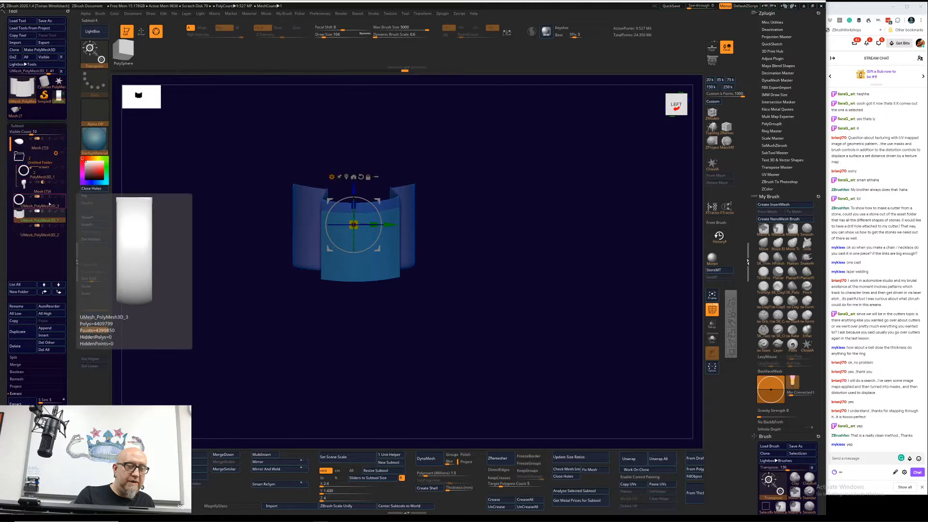
left_click(25, 292)
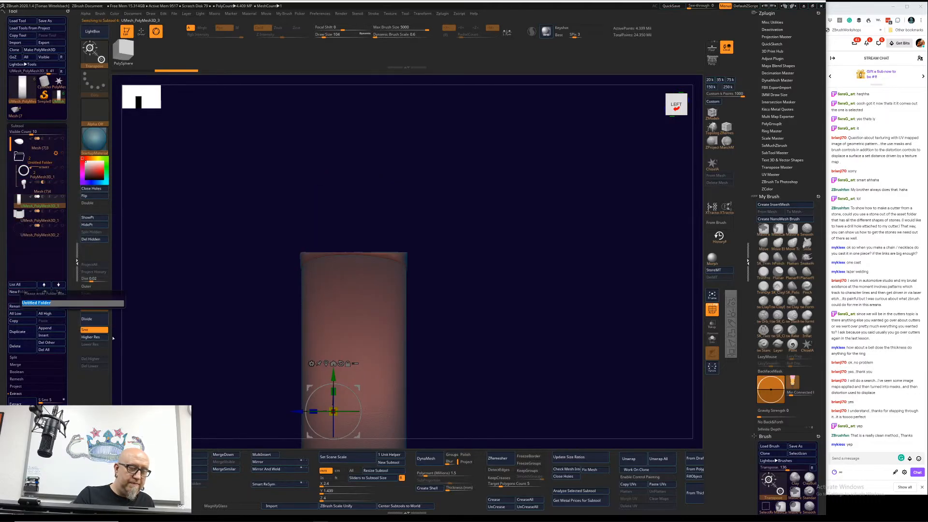
key("Return")
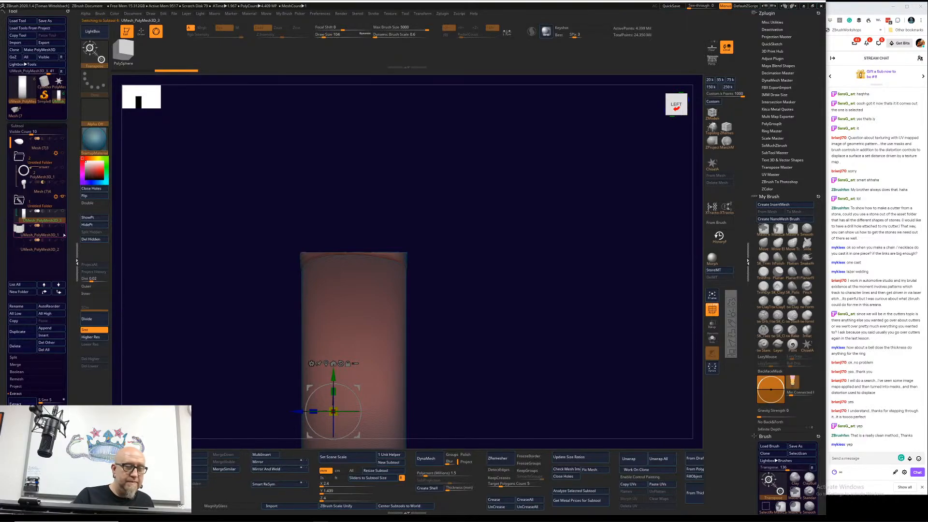
left_click(63, 225)
Step: Move the ring band slightly upward along Y into the winged cylinder, checking the overlap from several angles
left_click_drag(489, 261, 498, 301)
left_click_drag(491, 323, 433, 254)
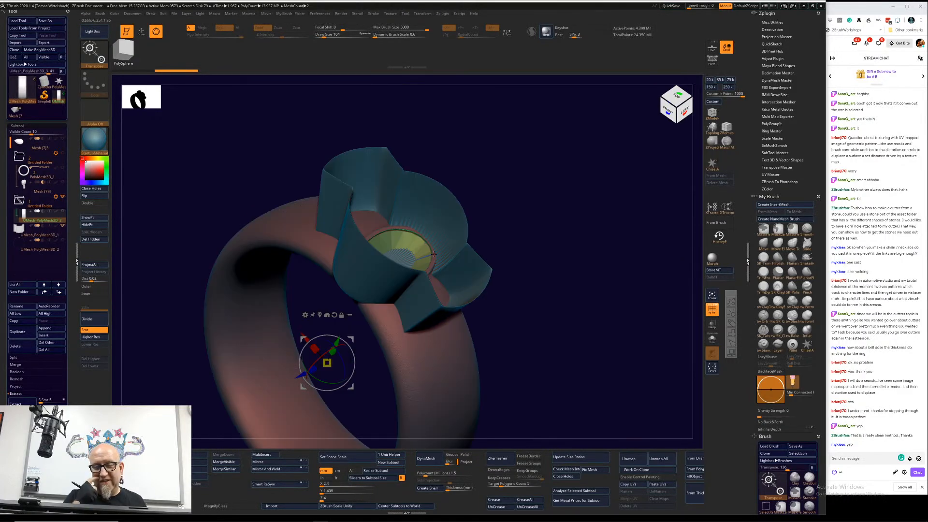
left_click_drag(538, 263, 512, 237)
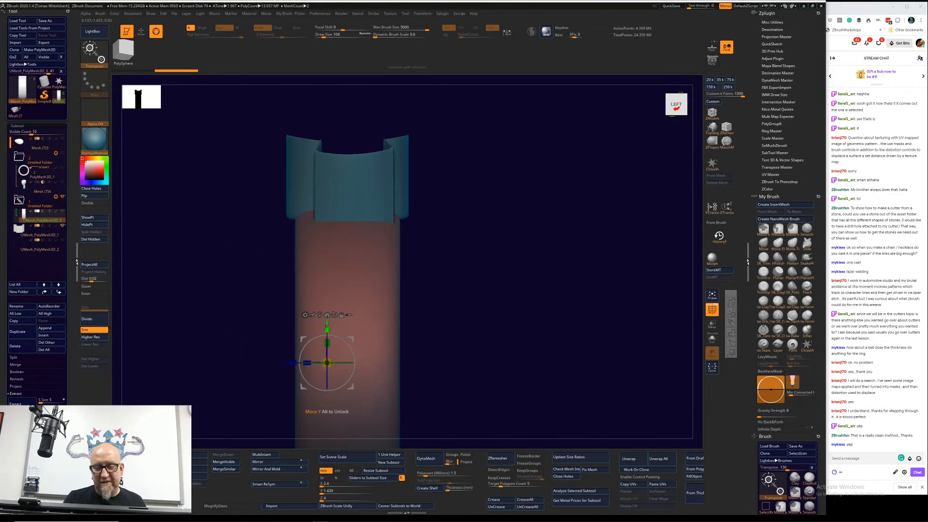
left_click_drag(326, 325, 328, 312)
left_click_drag(455, 283, 452, 307)
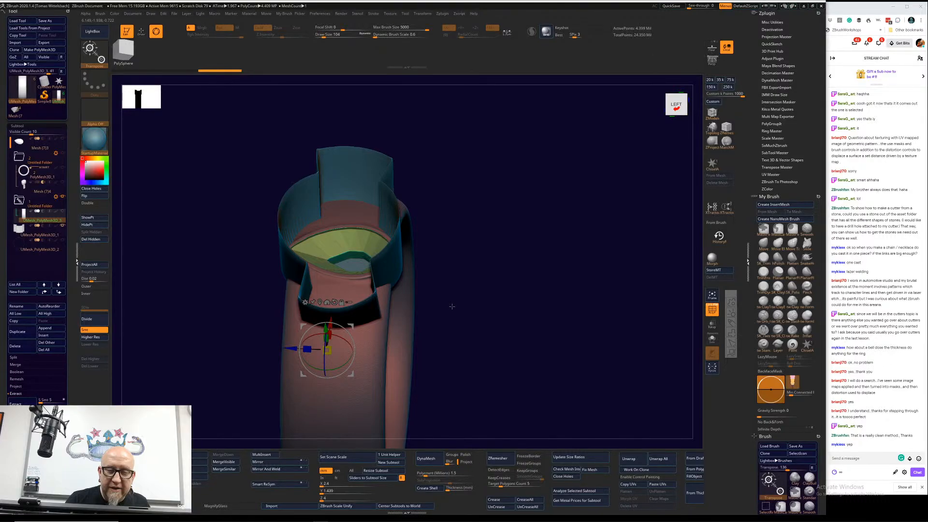
left_click_drag(452, 306, 453, 264)
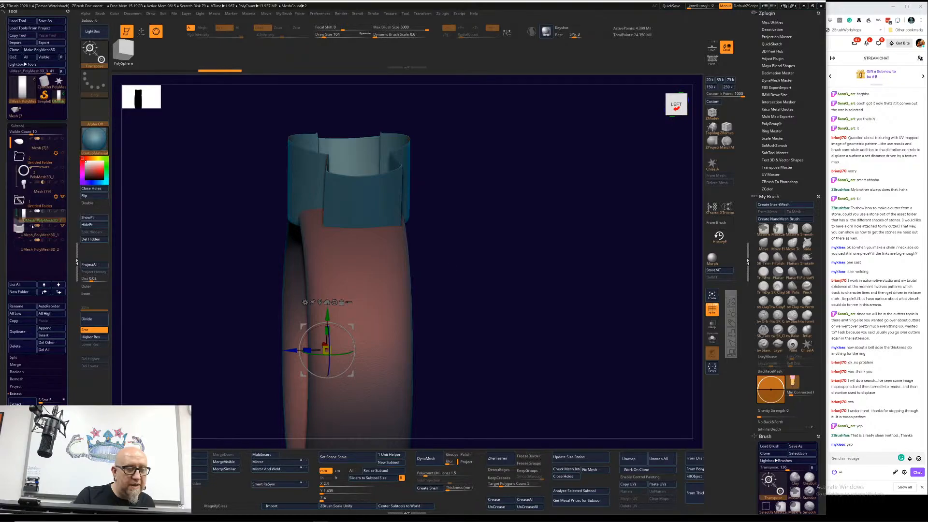
Step: Add the winged cylinder to the ring band's folder, run Boolean Folder on it and select the resulting mesh
mouse_move(34, 231)
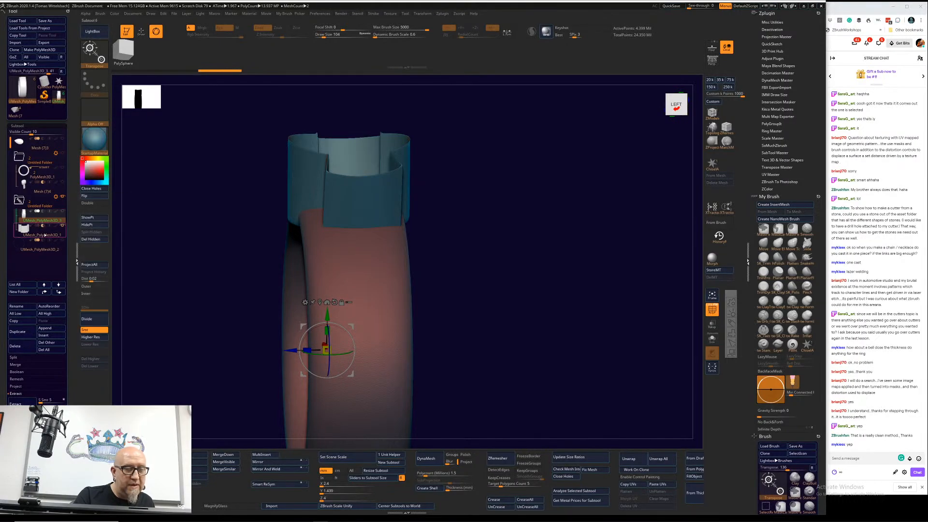
mouse_move(64, 213)
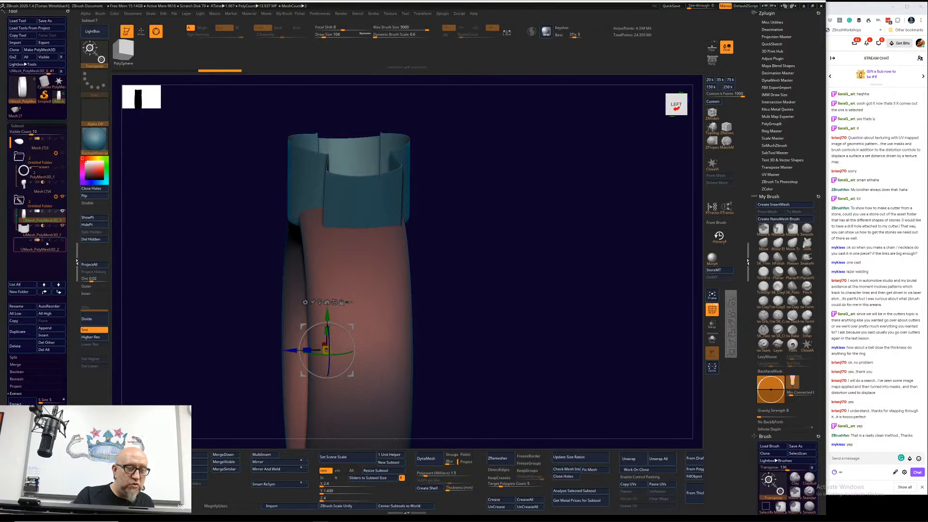
left_click(55, 196)
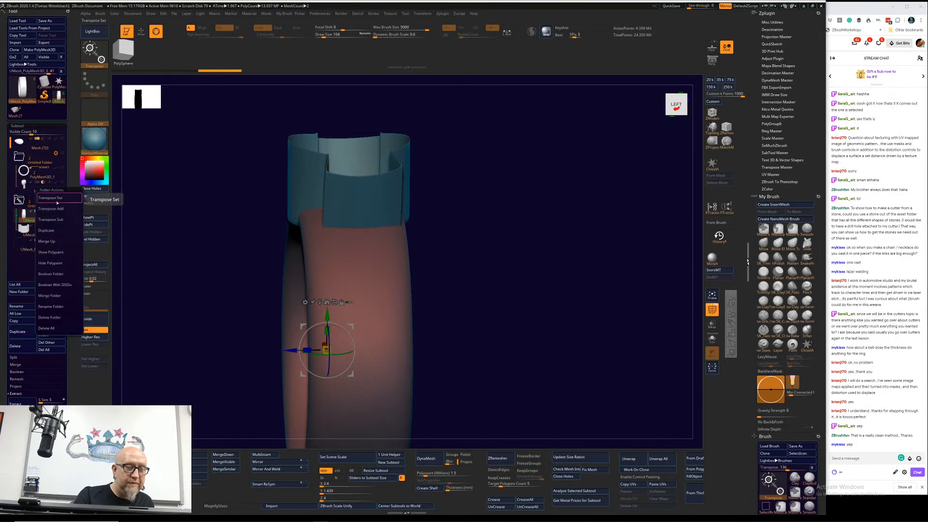
left_click(53, 274)
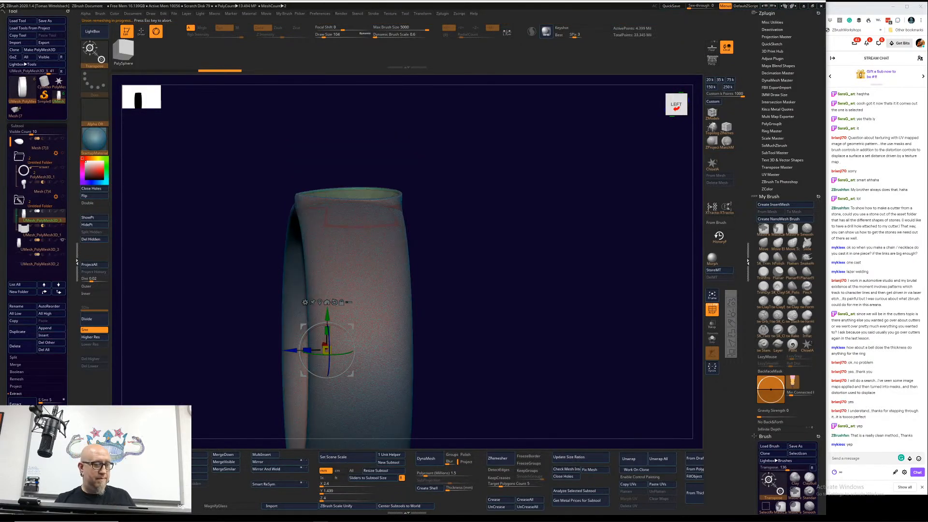
left_click(40, 245)
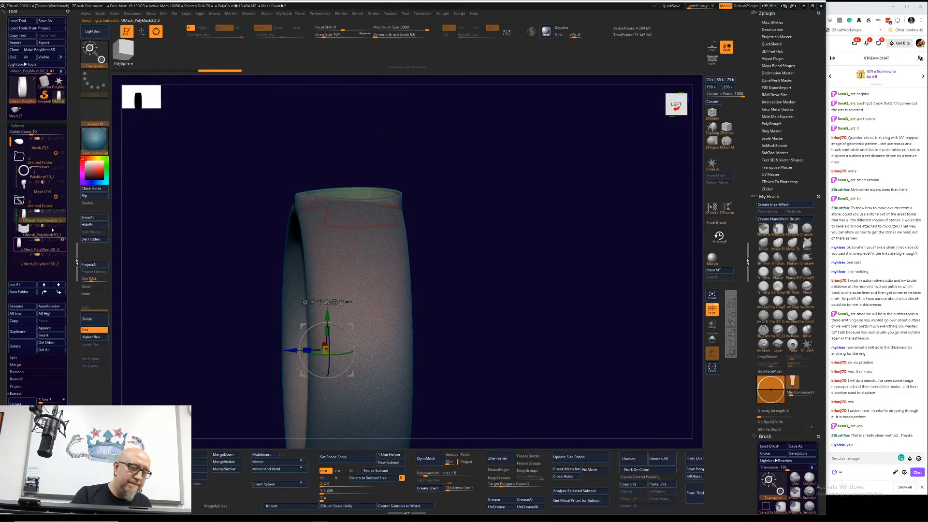
Step: Inspect the Boolean result from several angles and regroup its separate pieces with Auto Groups
left_click(40, 197)
left_click_drag(501, 275, 504, 288)
left_click_drag(368, 228, 375, 193)
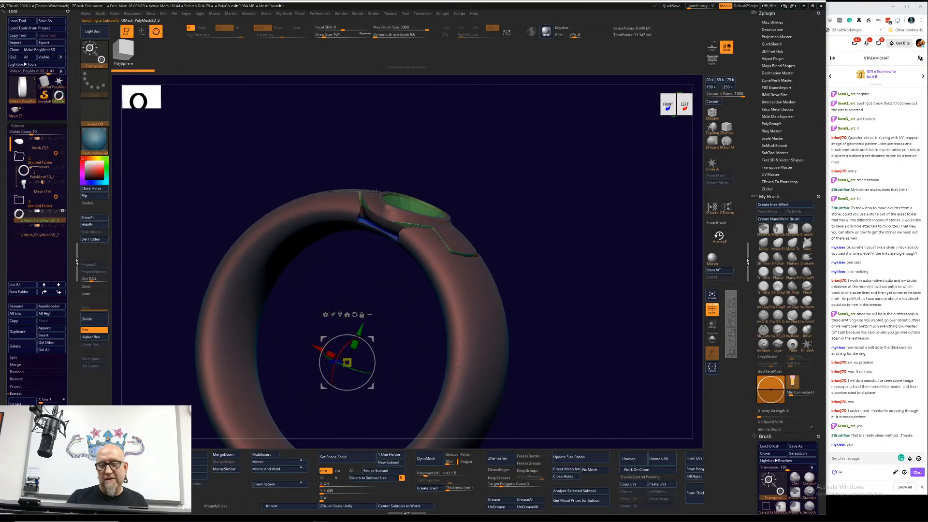
left_click_drag(549, 219, 530, 228)
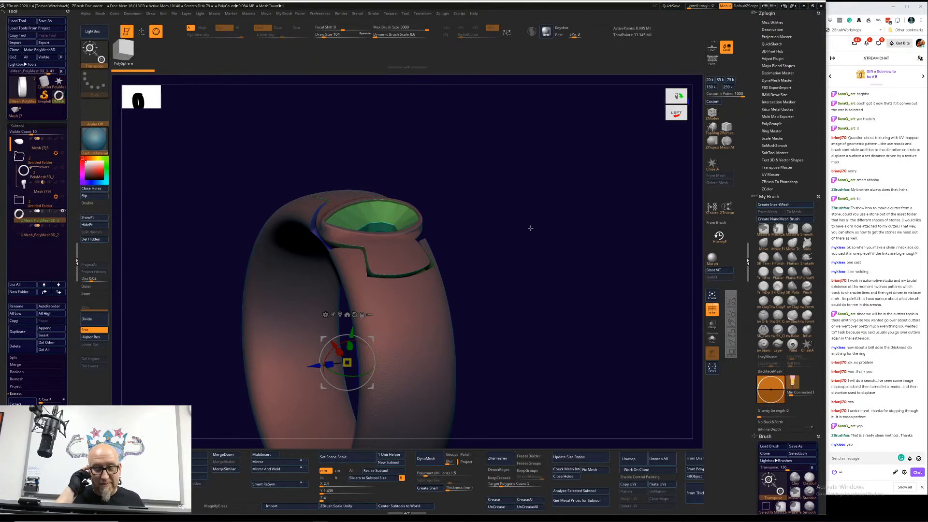
key("ctrl+w")
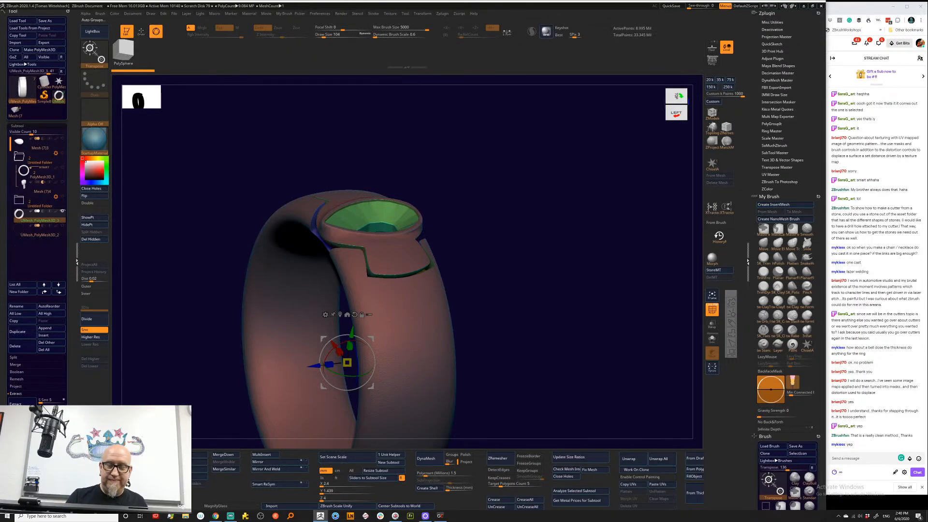
left_click_drag(527, 279, 475, 272)
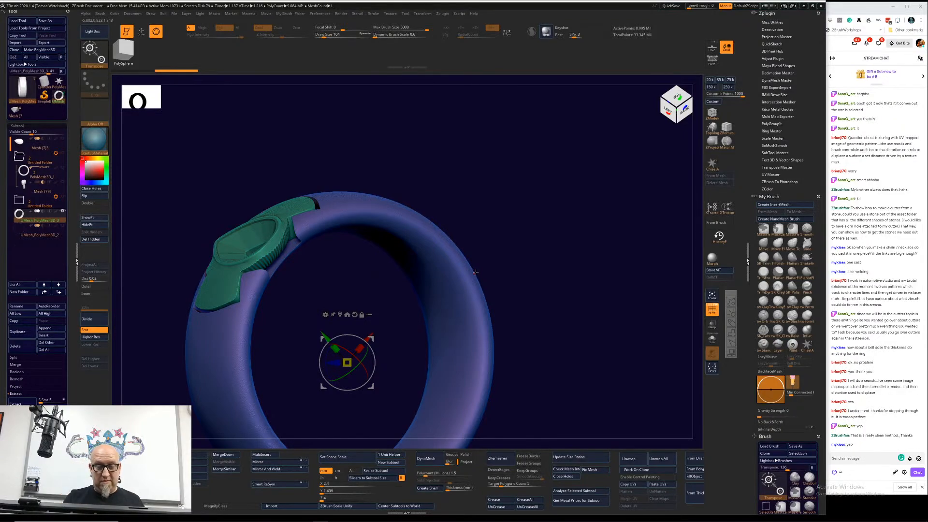
left_click_drag(542, 354, 594, 310, "alt")
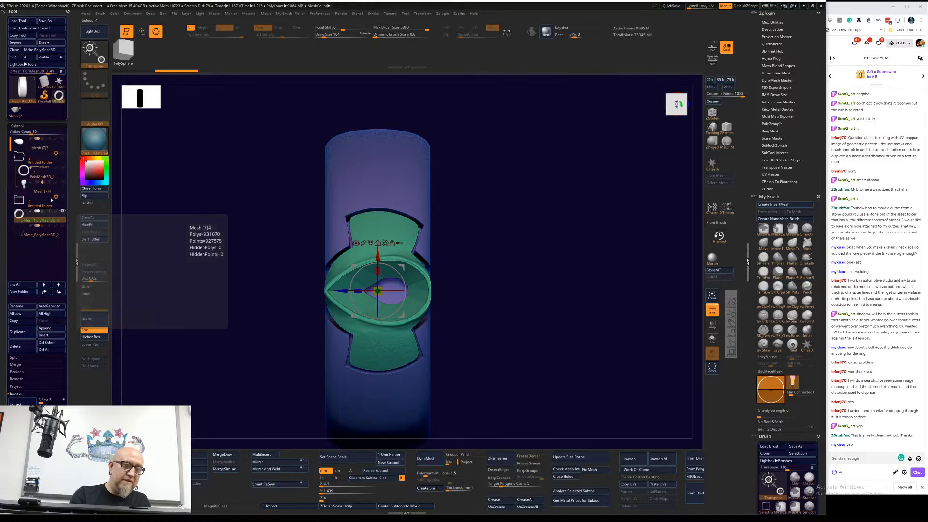
Step: Select the winged cylinder cutter in the second folder, show it without the ring and turn off its polyframe display
left_click(21, 200)
left_click(44, 239)
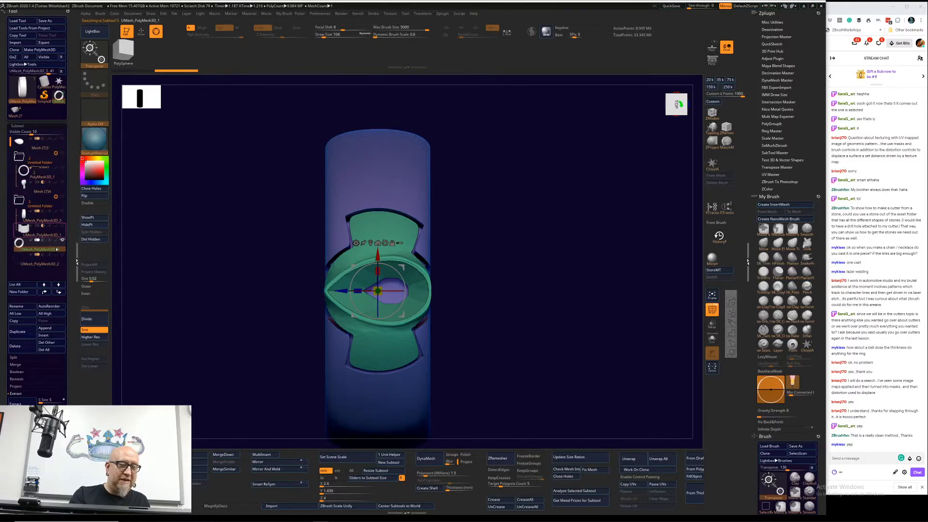
left_click_drag(164, 361, 72, 225)
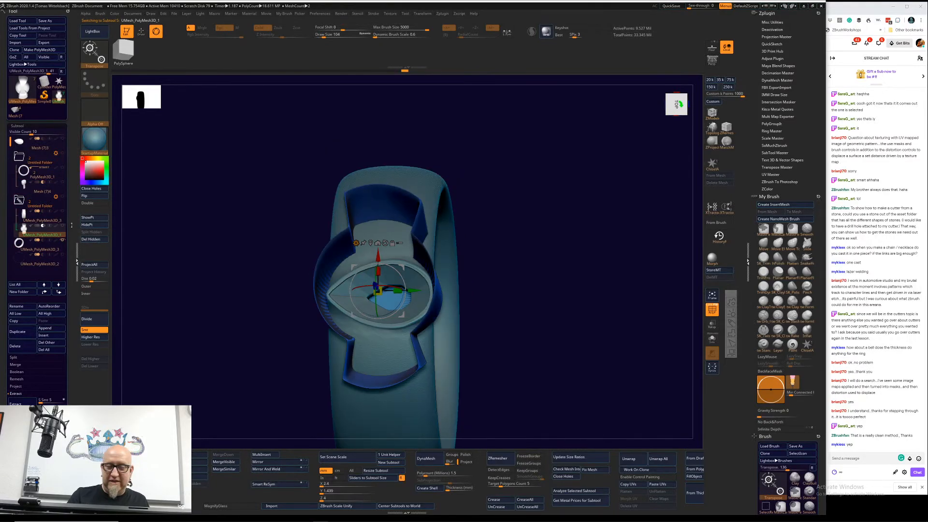
left_click(62, 241)
left_click_drag(149, 357, 521, 253)
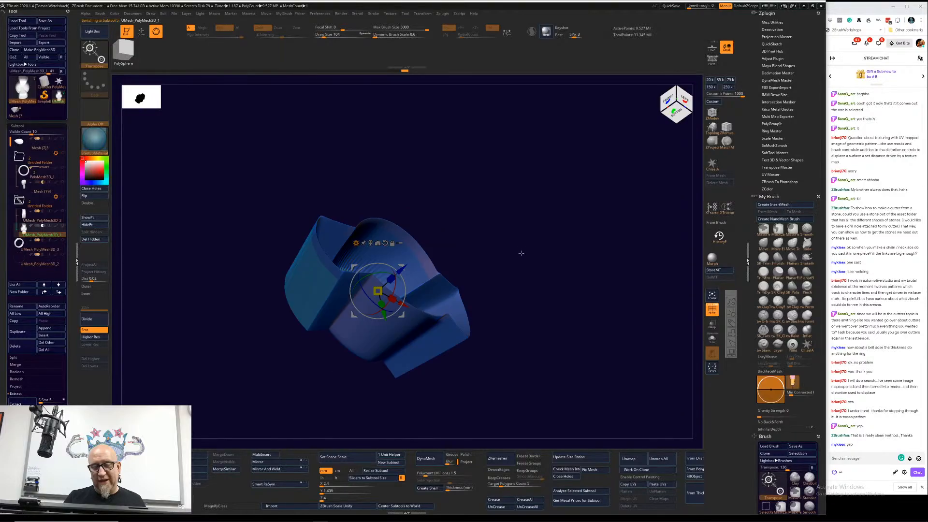
key("f")
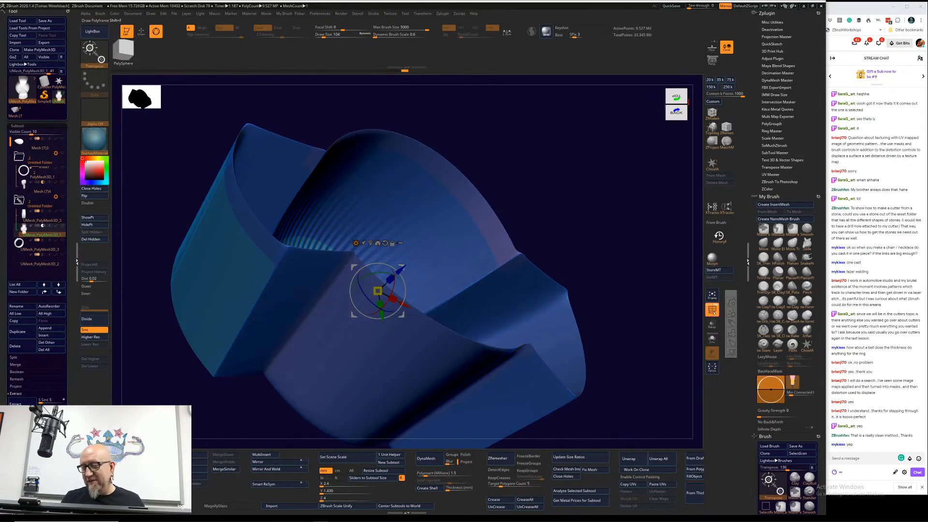
left_click(712, 310)
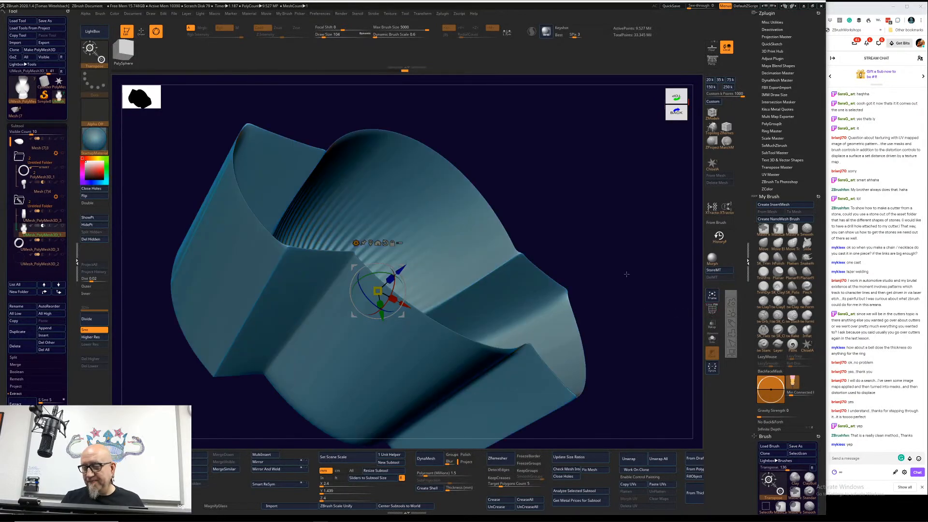
Step: Undo the winged cylinder's edits back to its straight, undivided mesh
key("ctrl")
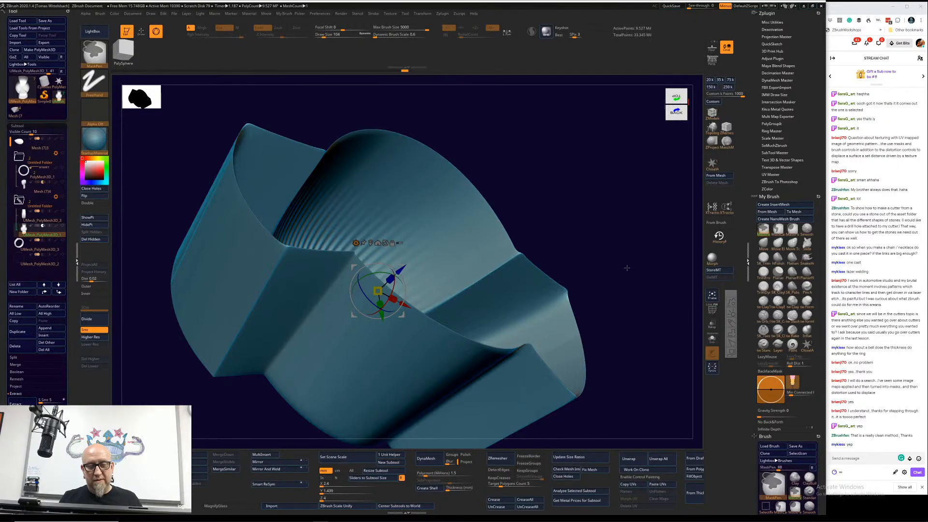
key("ctrl+z")
key("ctrl+z")
key("ctrl+z")
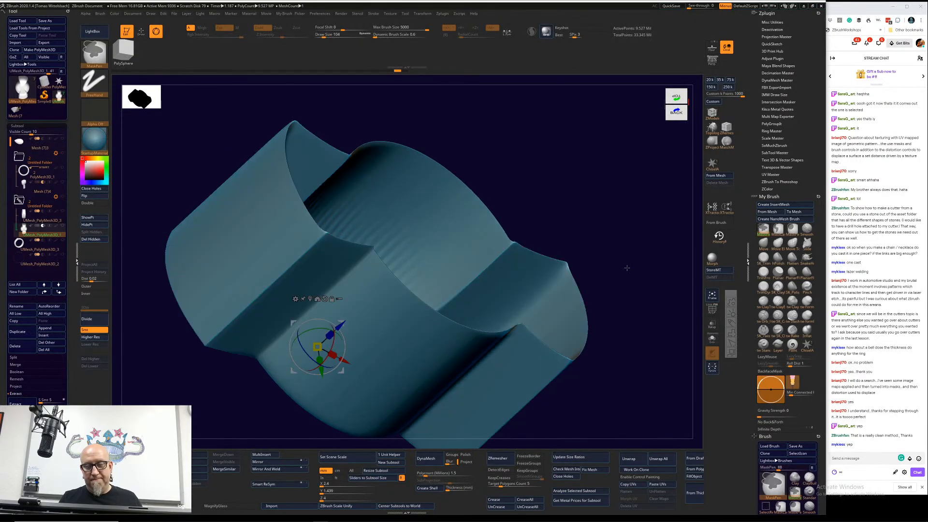
key("ctrl+z")
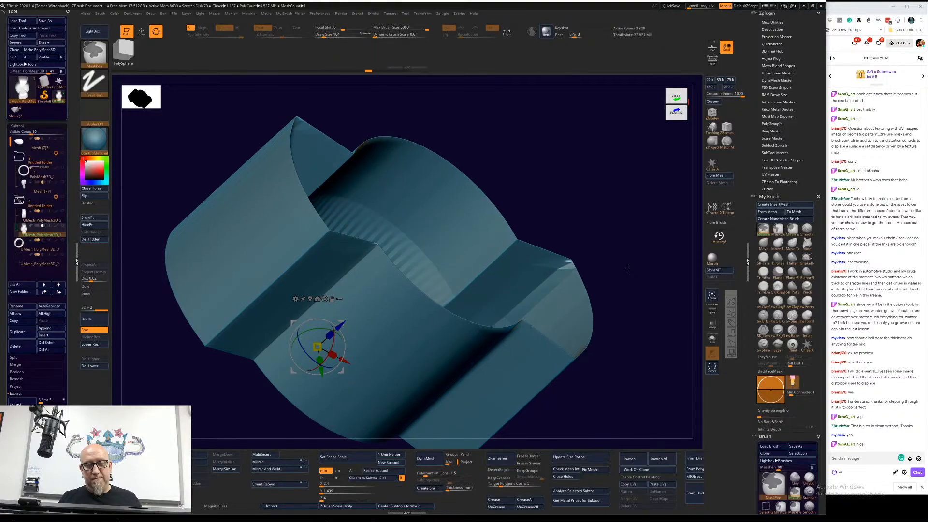
key("ctrl+z")
key("ctrl+z")
key("ctrl+z")
key("ctrl+z")
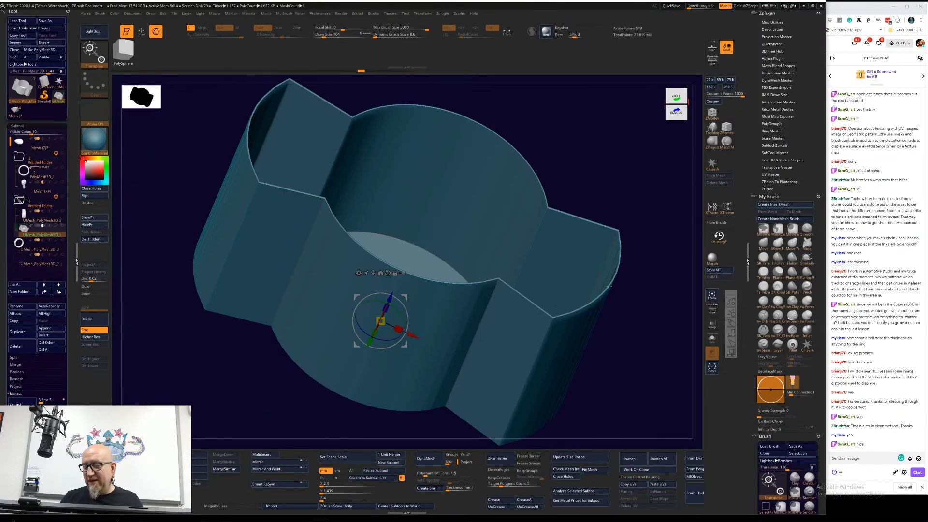
key("ctrl+z")
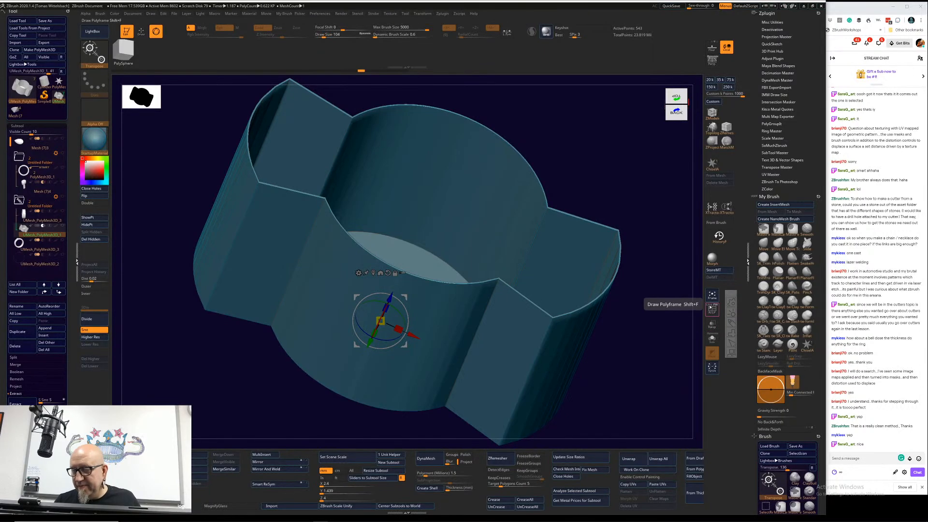
Step: With polyframe on, use ZModeler's Insert Multiple EdgeLoops to add dense edge loops along the winged cylinder's side wall
left_click(712, 310)
left_click_drag(604, 227, 357, 283)
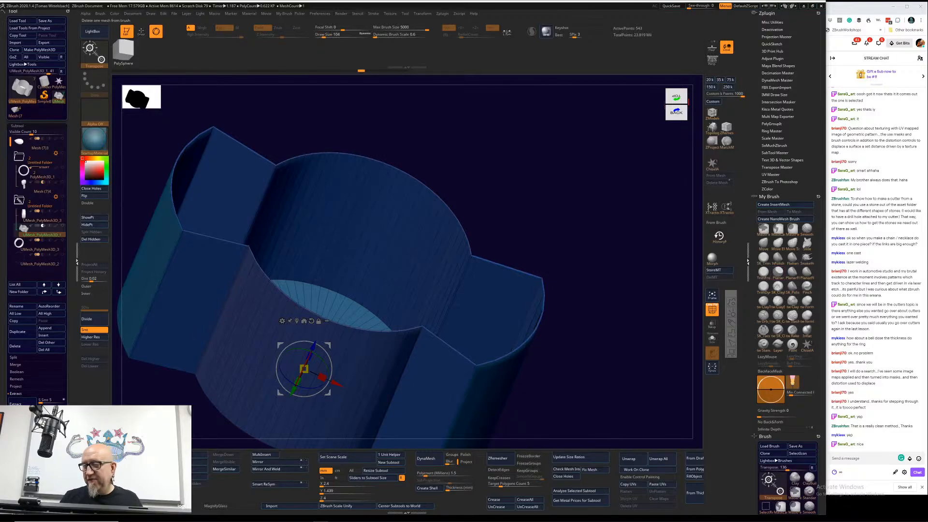
left_click(711, 113)
key("b")
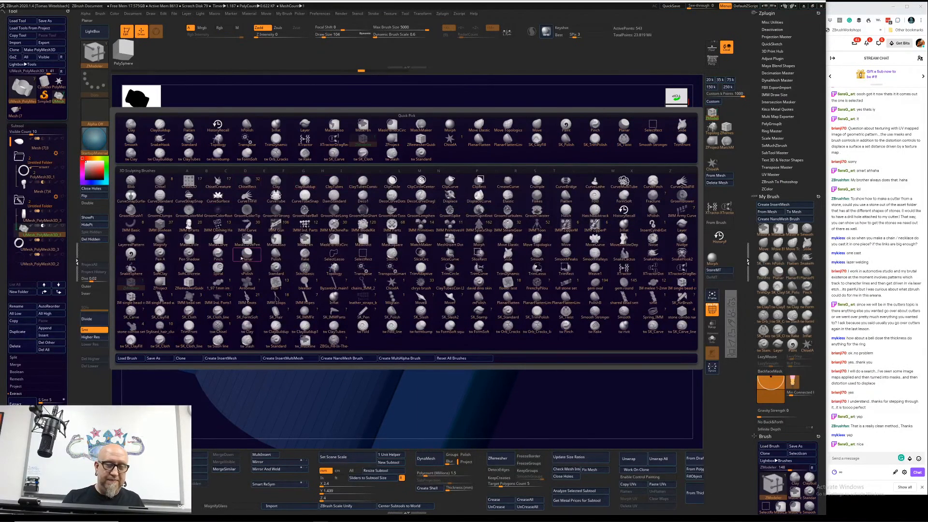
key("Escape")
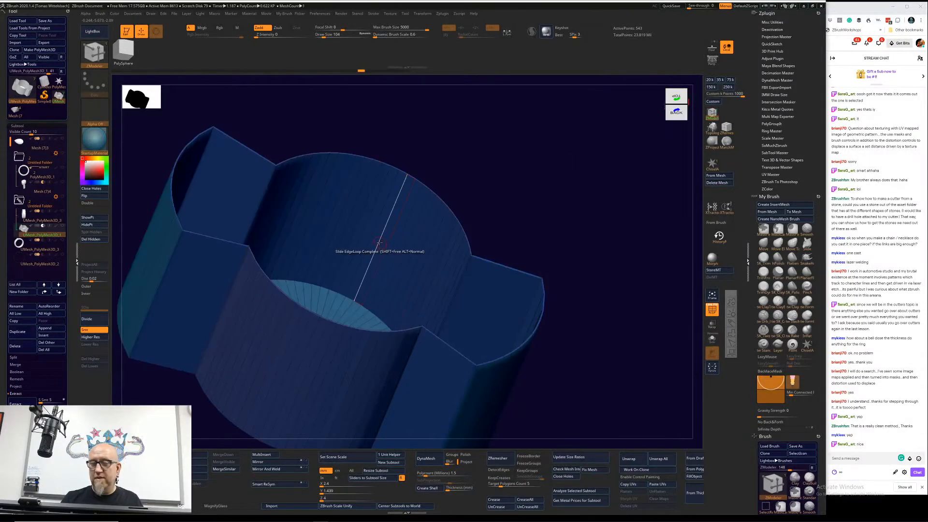
key("space")
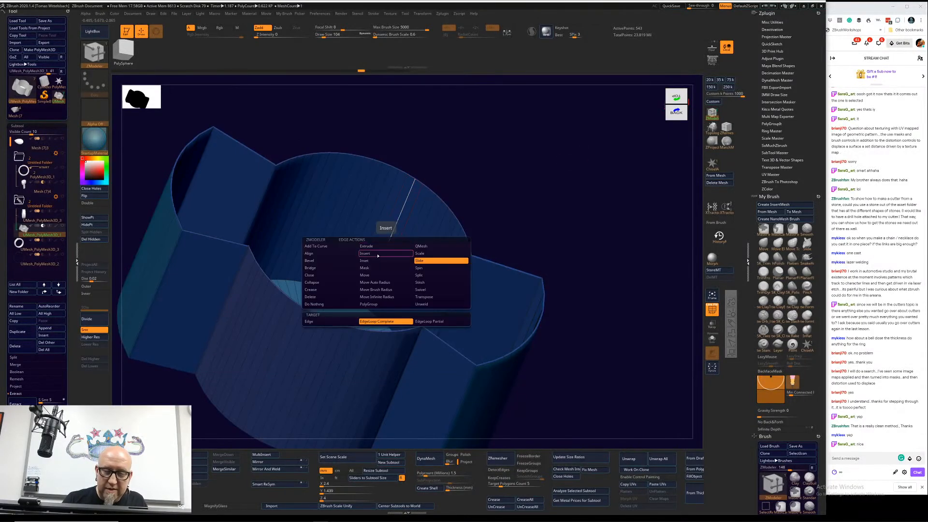
left_click(378, 255)
left_click(340, 322)
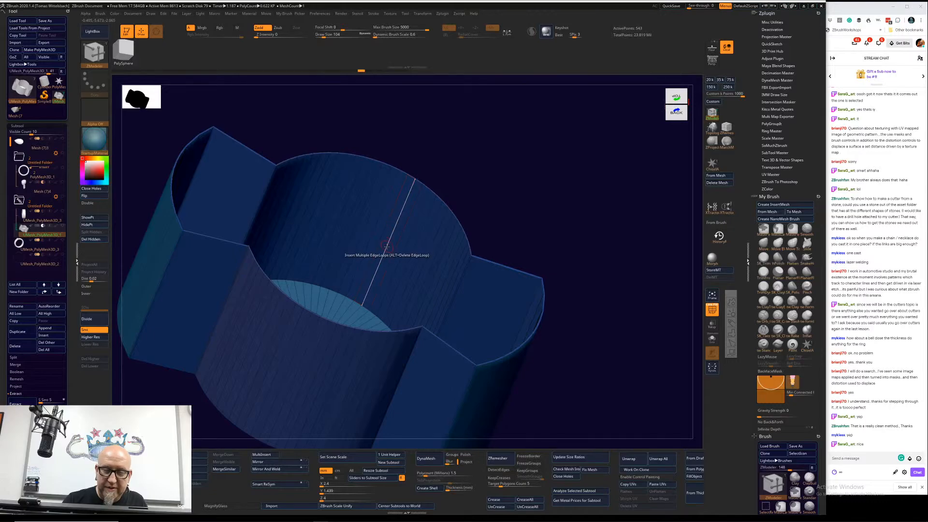
left_click(387, 247)
left_click_drag(387, 247, 521, 207)
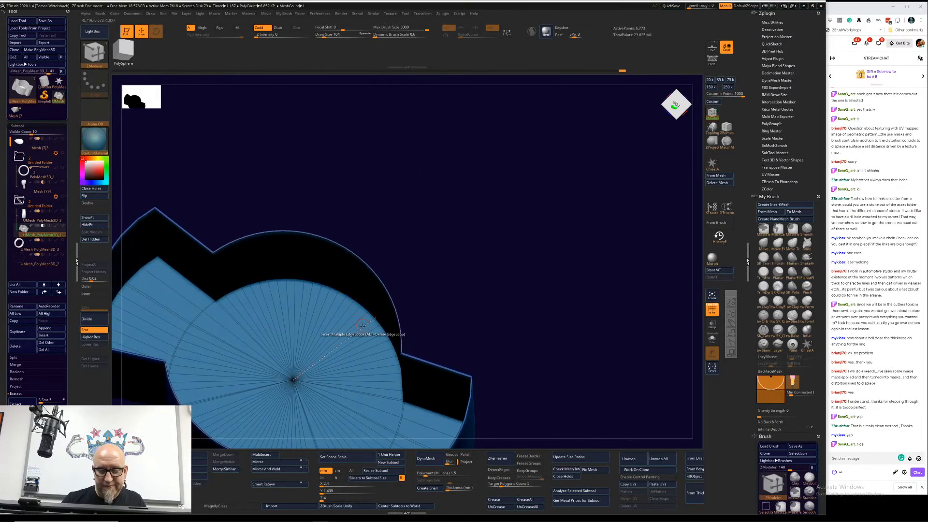
Step: Insert multiple concentric edge loops across the winged cylinder's round cap and both wings to make the mesh evenly dense
left_click_drag(362, 327, 503, 271)
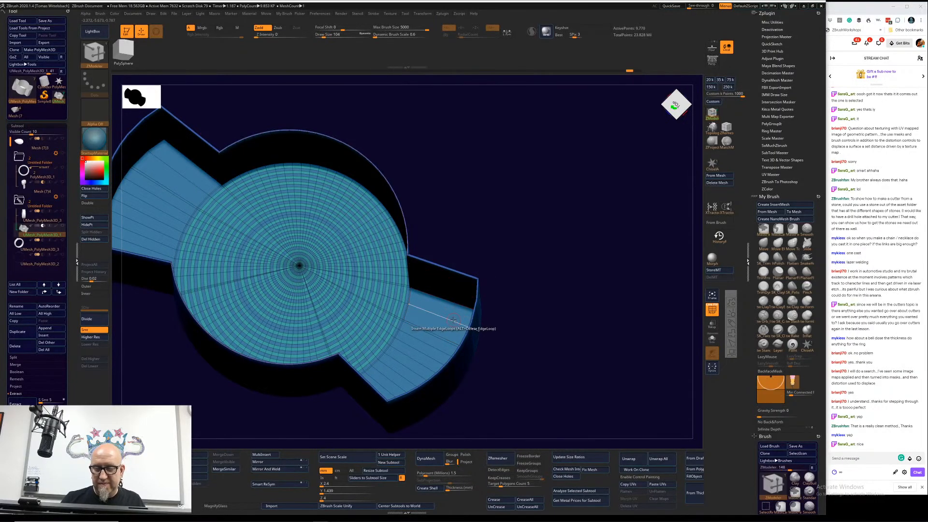
left_click(454, 320)
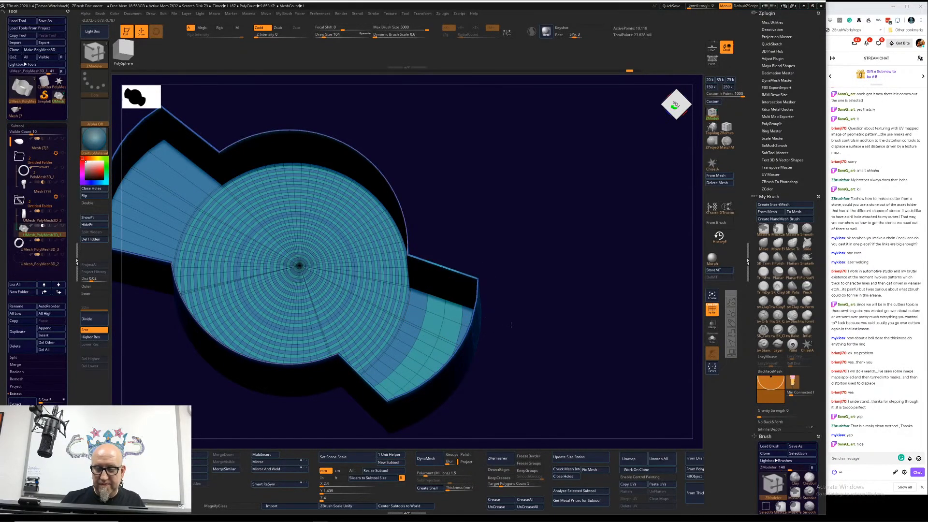
left_click_drag(511, 324, 479, 277)
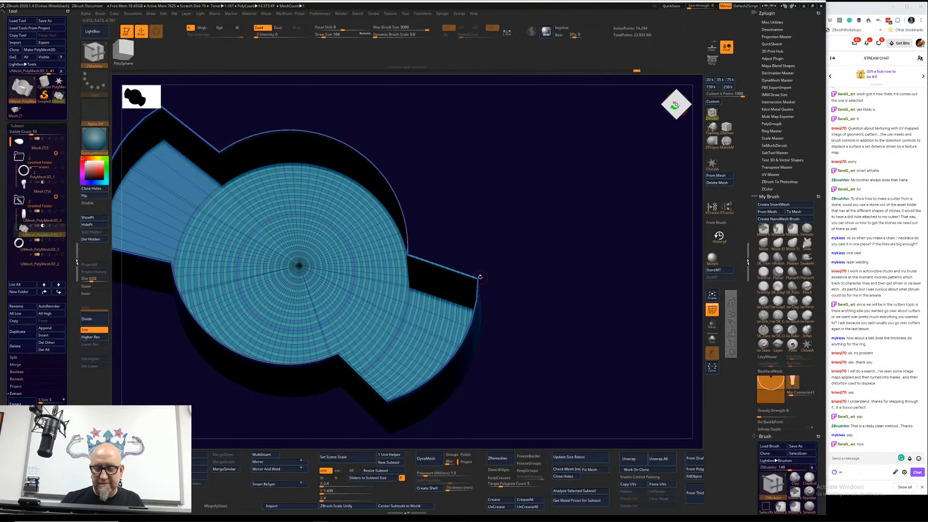
left_click_drag(177, 169, 136, 136)
mouse_move(485, 172)
left_mouse_down("alt")
mouse_move(594, 228)
mouse_move(573, 209)
mouse_move(530, 209)
mouse_move(542, 328)
left_mouse_up("alt")
mouse_move(248, 373)
left_mouse_down("ctrl")
mouse_move(521, 291)
mouse_move(529, 333)
mouse_move(535, 317)
mouse_move(529, 328)
left_mouse_up("ctrl")
left_click_drag(487, 349, 510, 332)
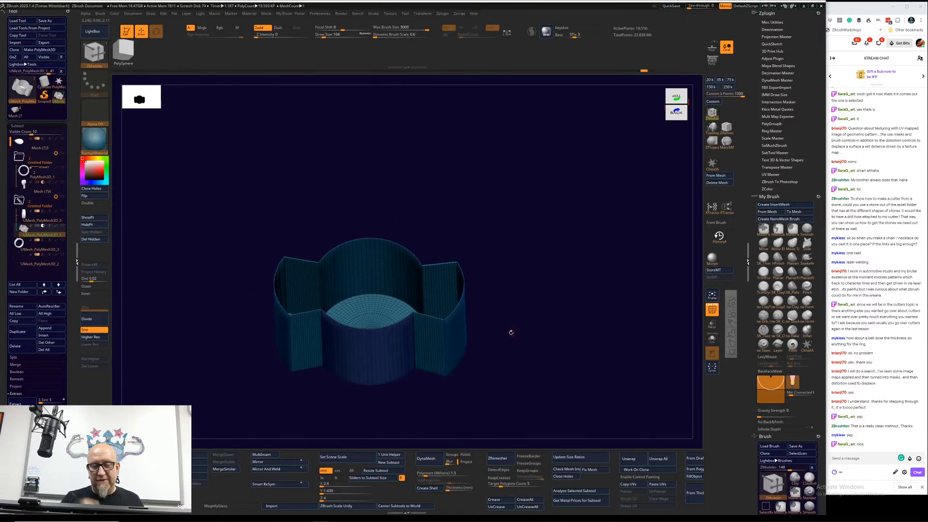
Step: Apply the Bend Arc deformer to the subdivided winged cylinder, curving its wings to follow the ring
key("w")
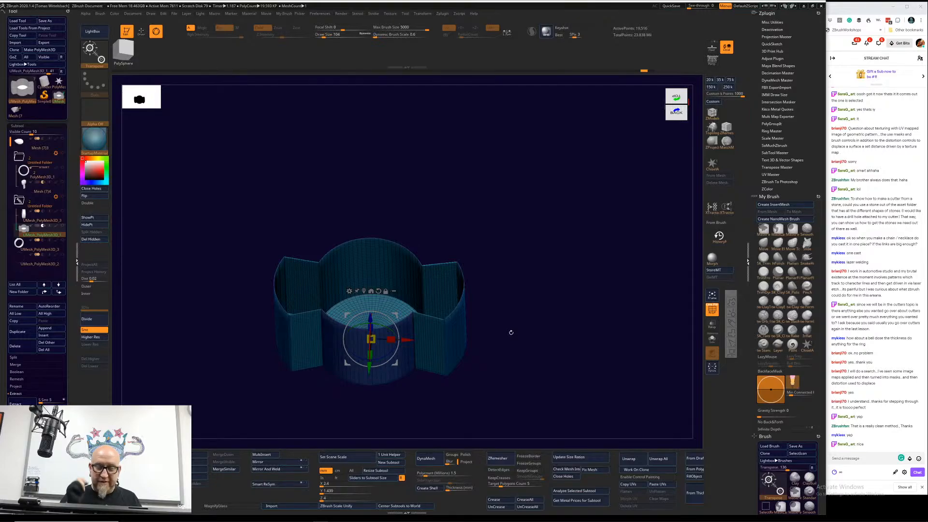
left_click(350, 290)
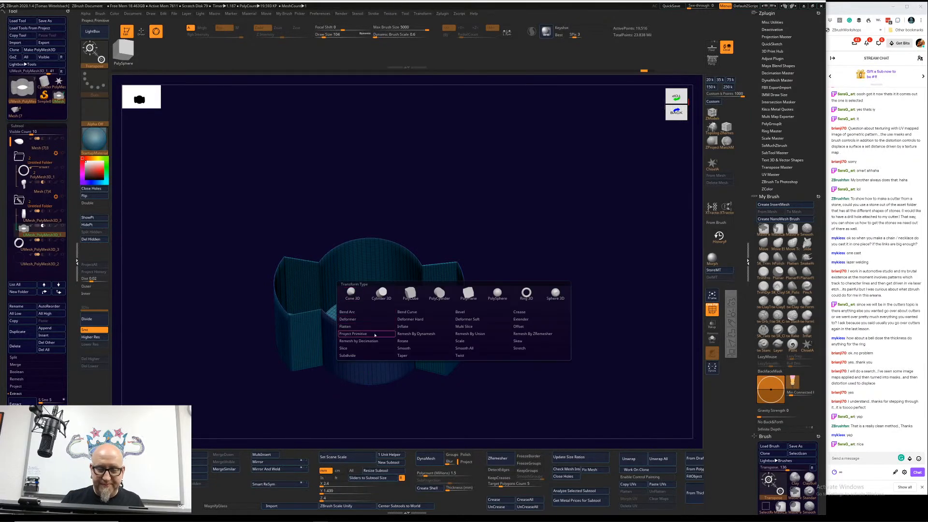
left_click(367, 313)
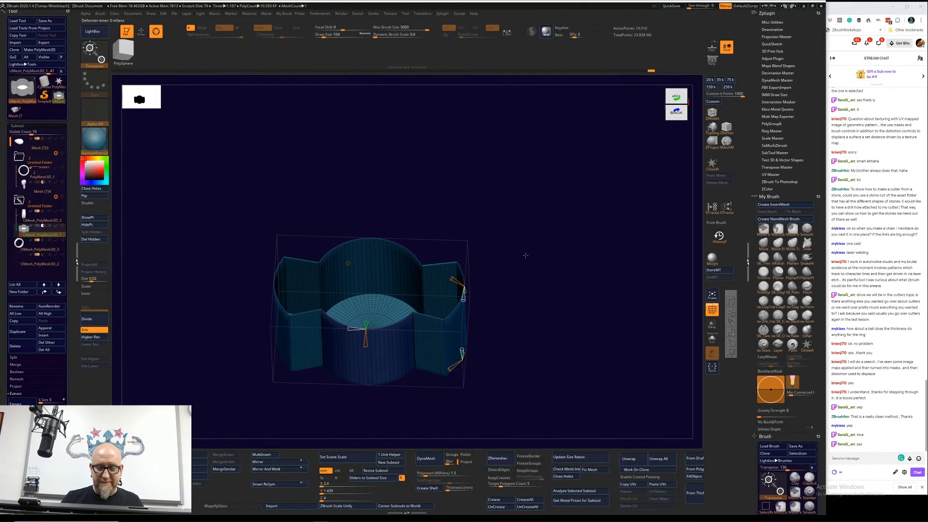
left_click_drag(524, 254, 516, 235, "shift")
left_click_drag(371, 263, 397, 319)
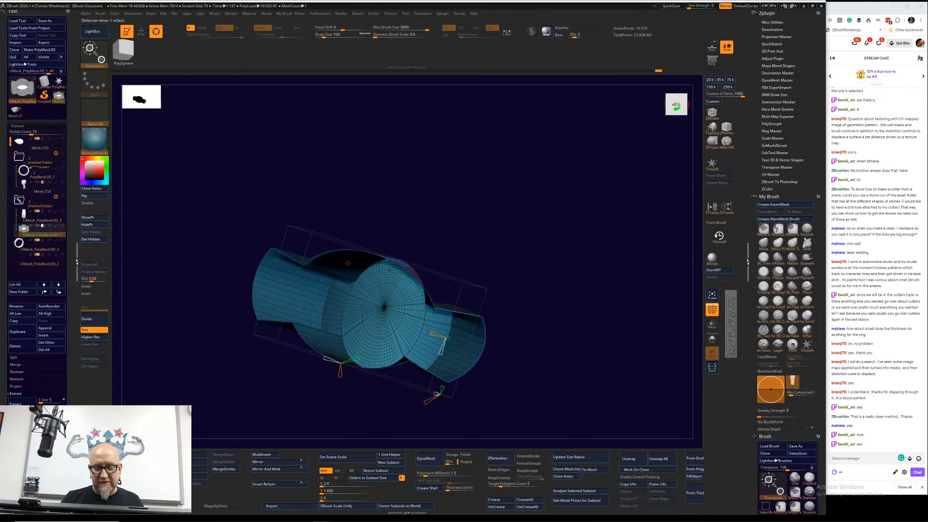
left_click_drag(559, 307, 559, 287)
left_click_drag(564, 276, 518, 318)
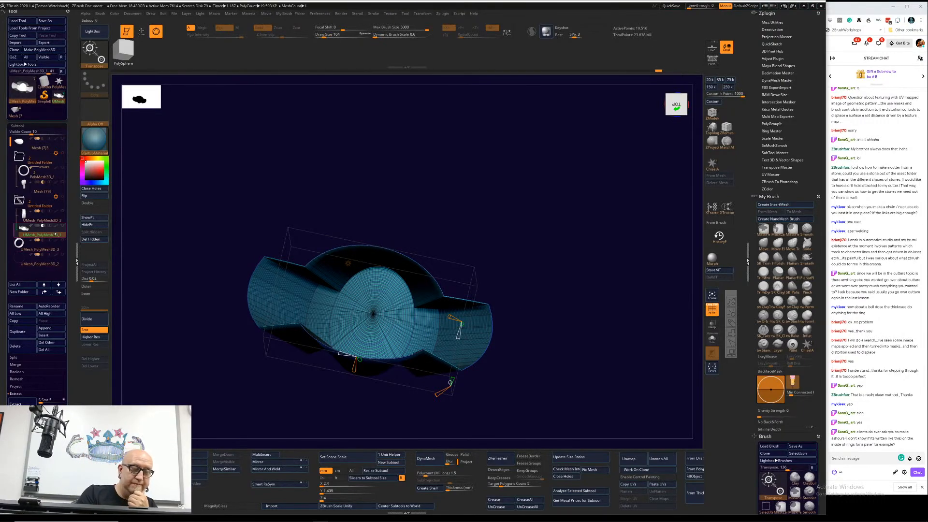
Step: Show the ring band again, accept the bend, then narrow the winged cylinder slightly across the band and shift it along Y
left_click(62, 196)
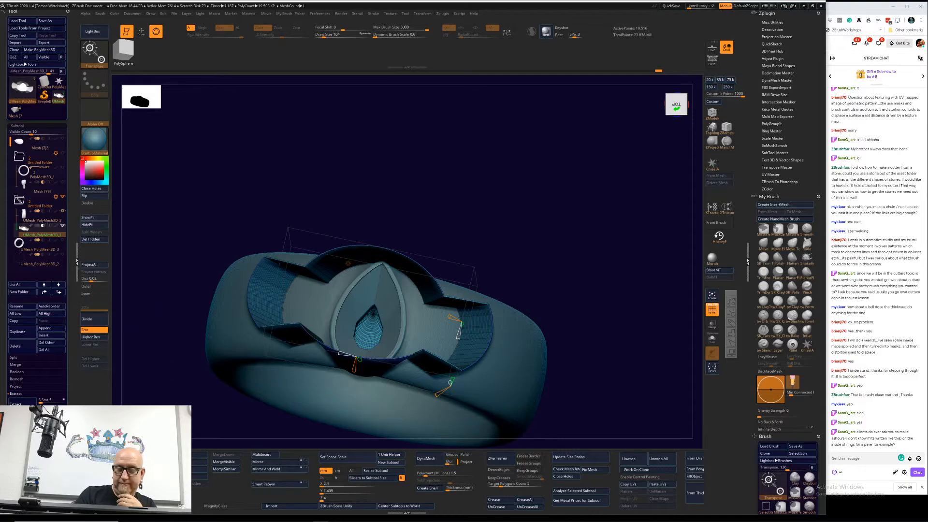
left_click_drag(144, 385, 147, 223)
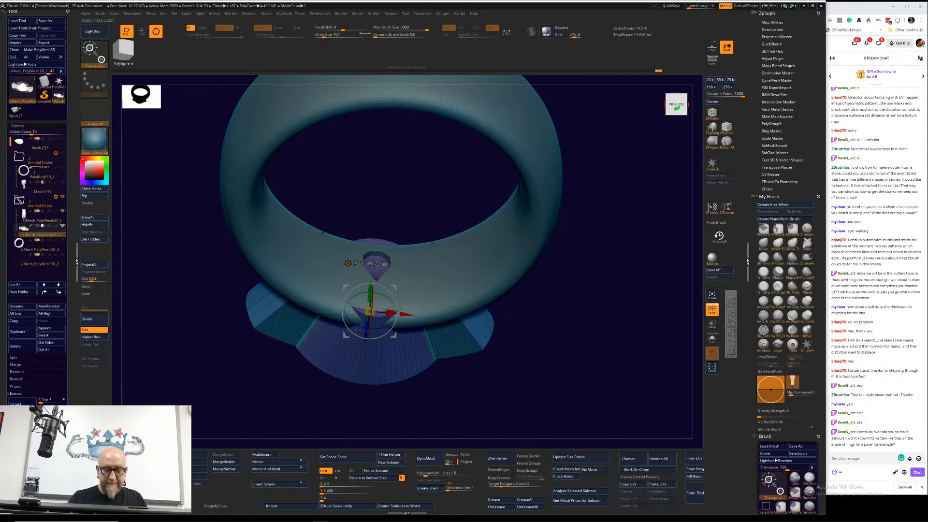
left_click_drag(370, 297, 378, 312)
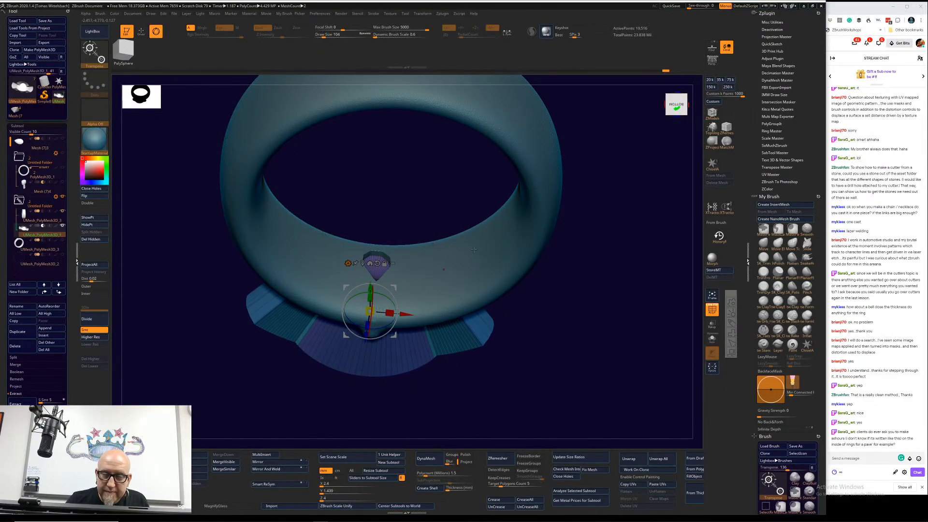
left_click_drag(598, 237, 614, 263)
left_click_drag(371, 331, 370, 352)
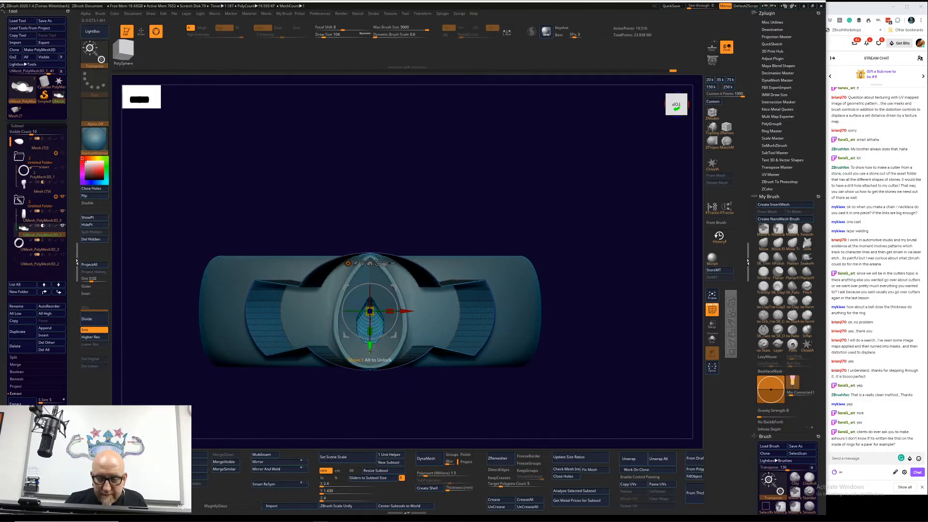
left_click_drag(263, 417, 251, 435)
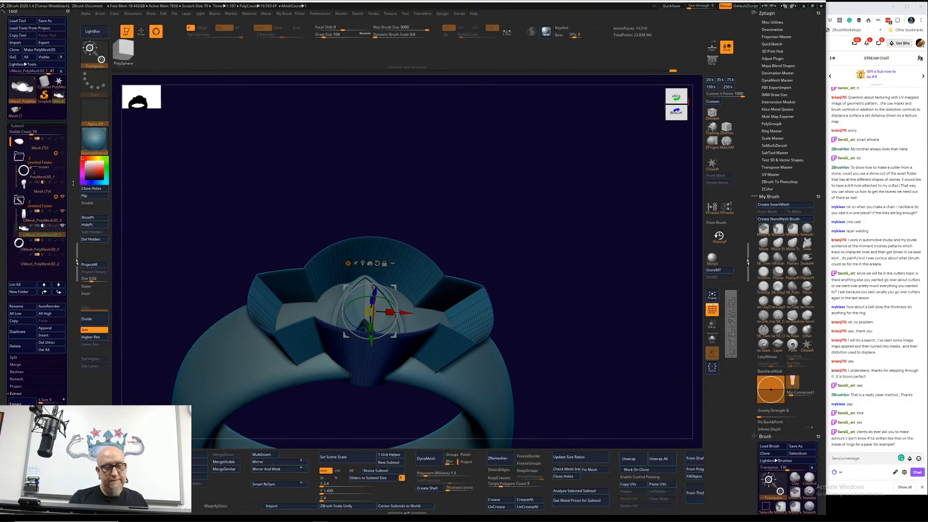
Step: Run Boolean Folder on the winged cylinder's folder, and inspect the pear-shaped cutter alone with polyframe turned off
left_click(63, 197)
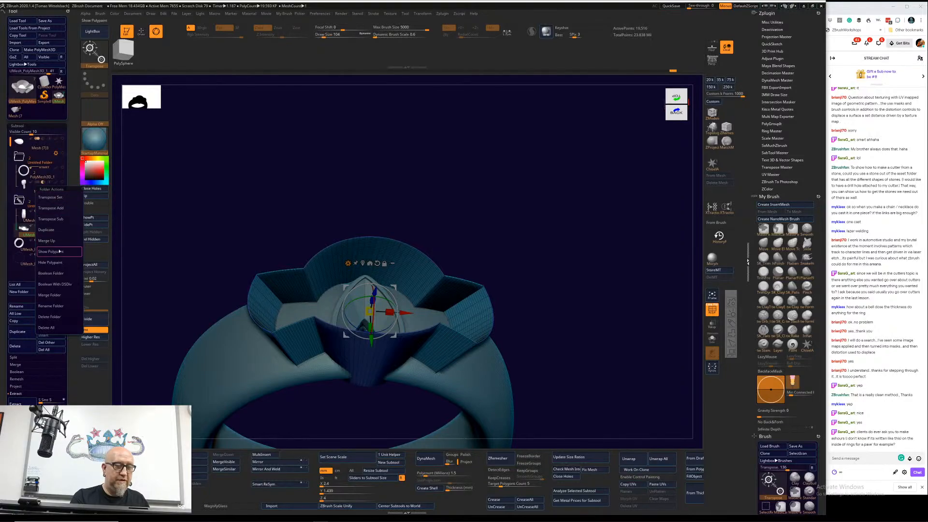
left_click(60, 274)
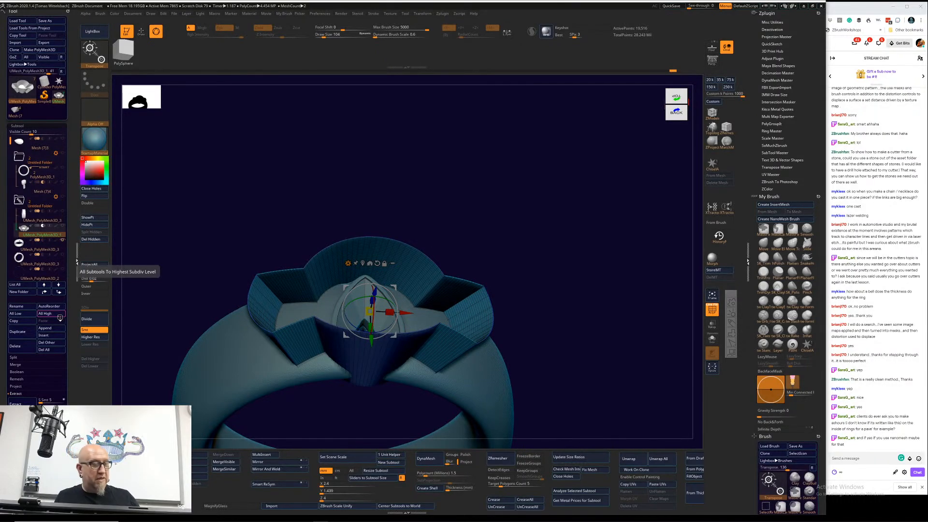
left_click(42, 191)
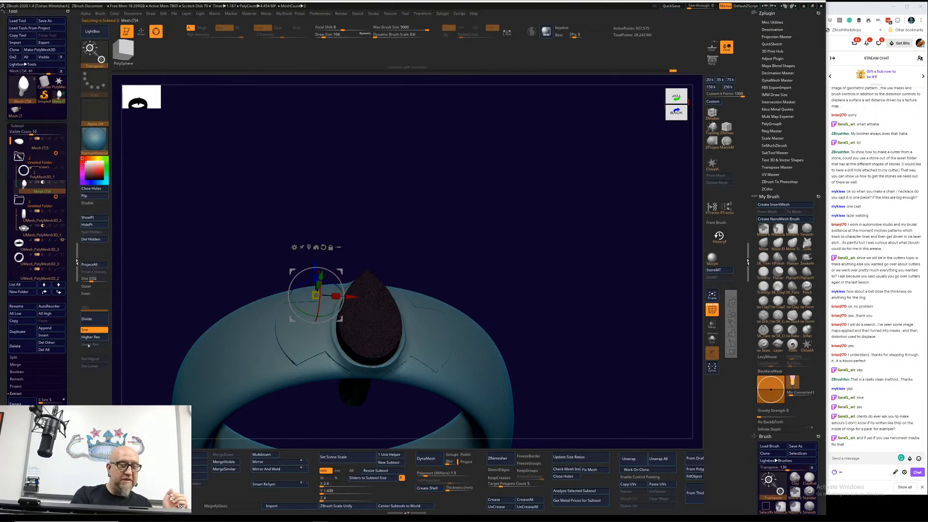
left_click_drag(509, 321, 526, 259)
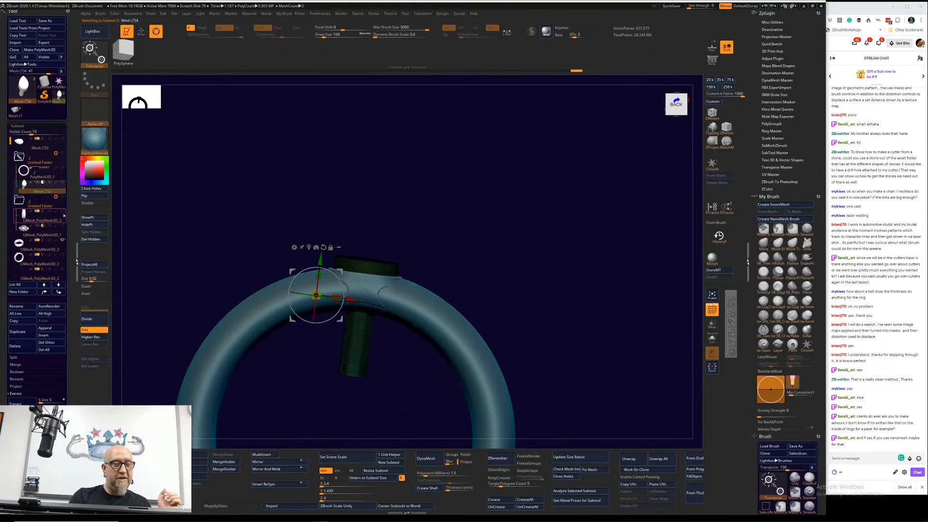
left_click(62, 239)
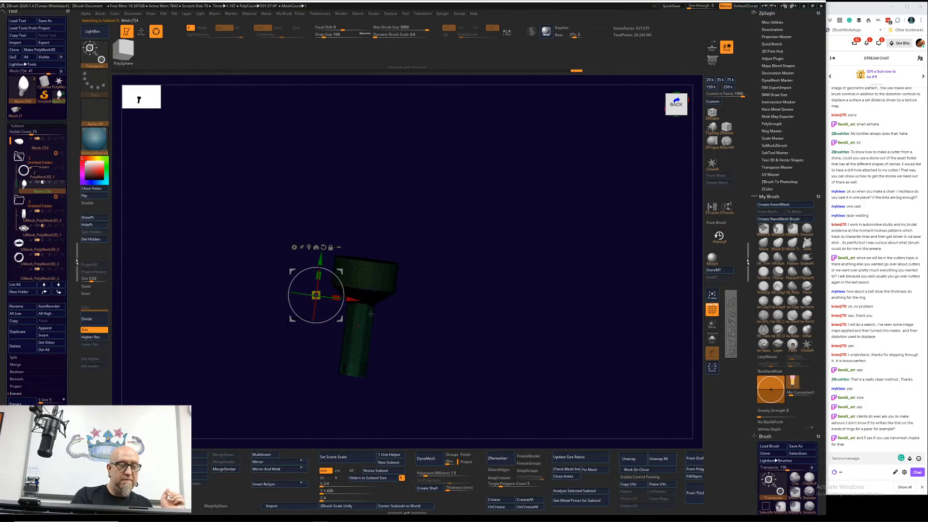
left_click(712, 310)
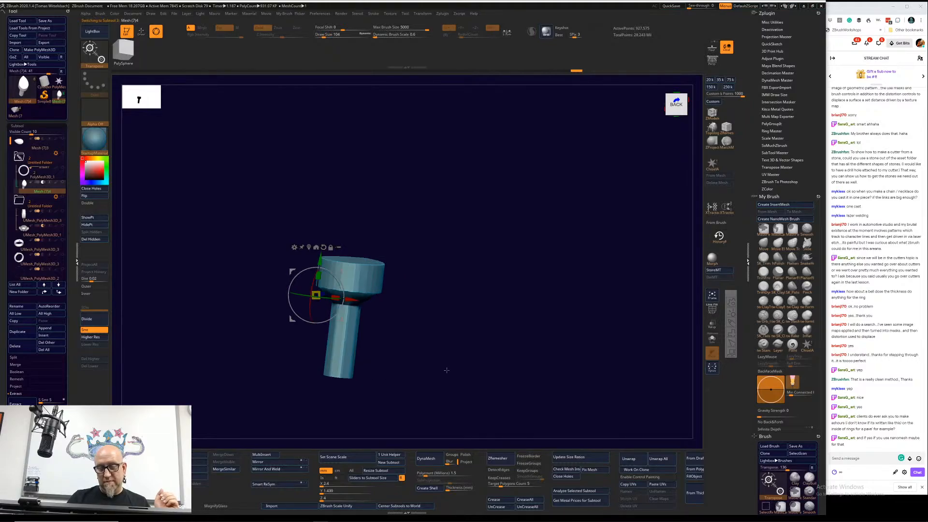
left_click_drag(445, 369, 227, 298)
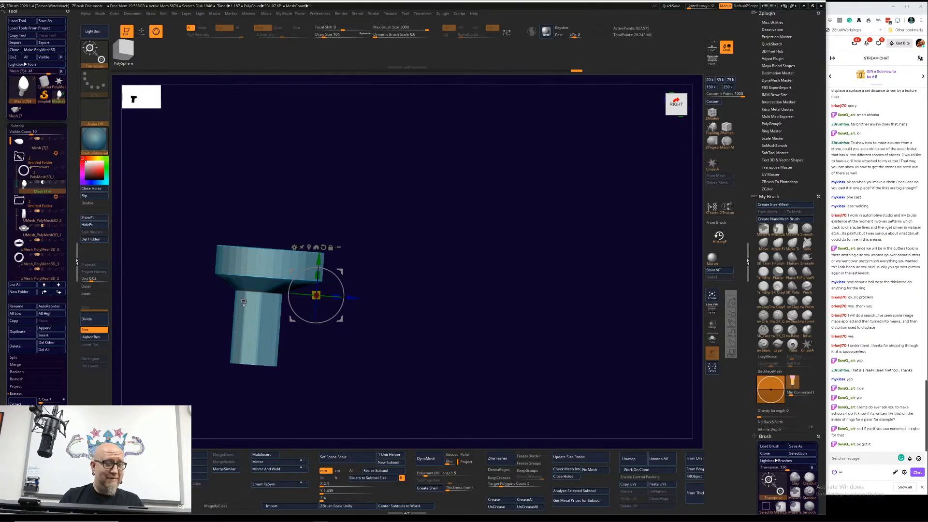
Step: Split the new Boolean result into separate subtools and examine the cut ring band and the winged setting, individually and together
left_click(39, 245)
left_click_drag(413, 325, 499, 313)
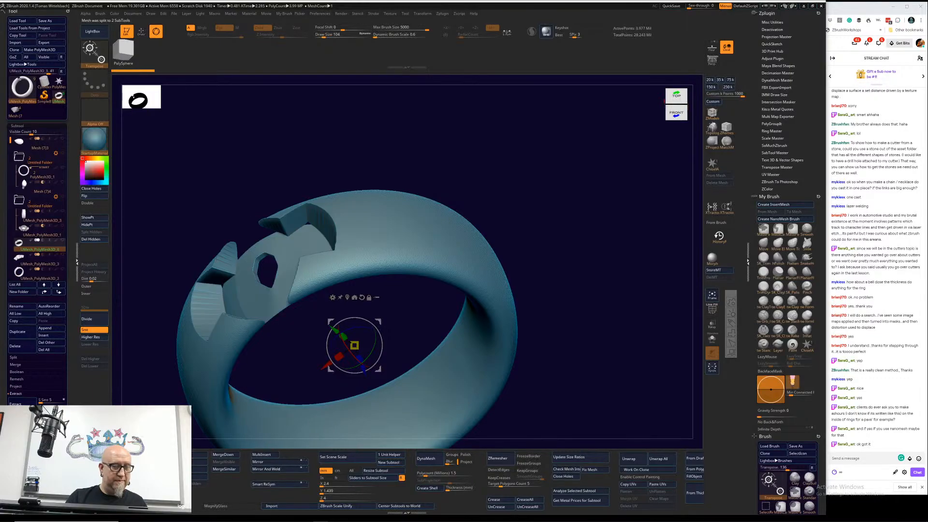
left_click_drag(304, 372, 393, 386)
left_click(40, 259)
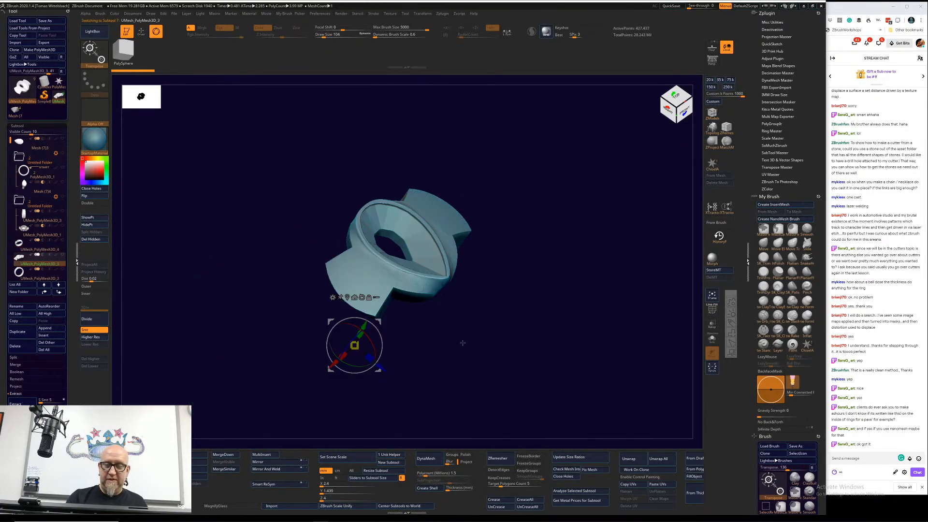
left_click_drag(463, 343, 430, 314)
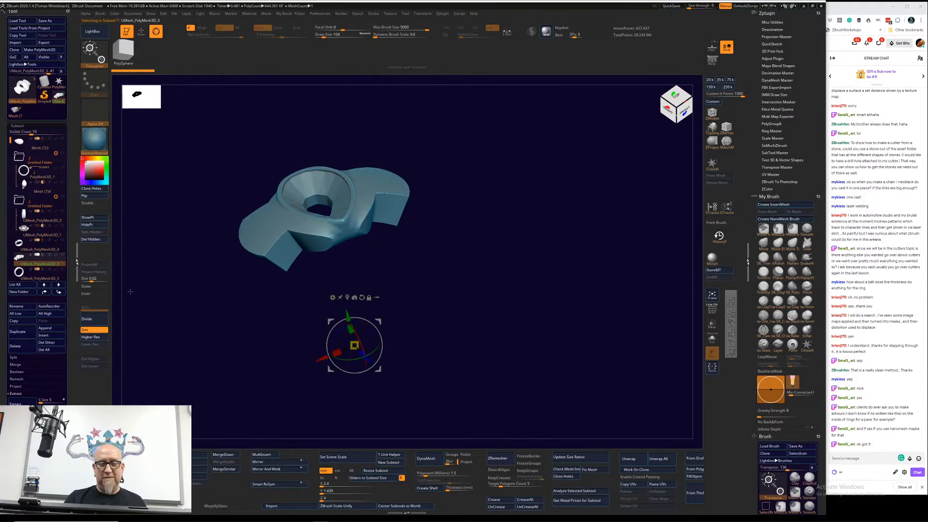
left_click(40, 249)
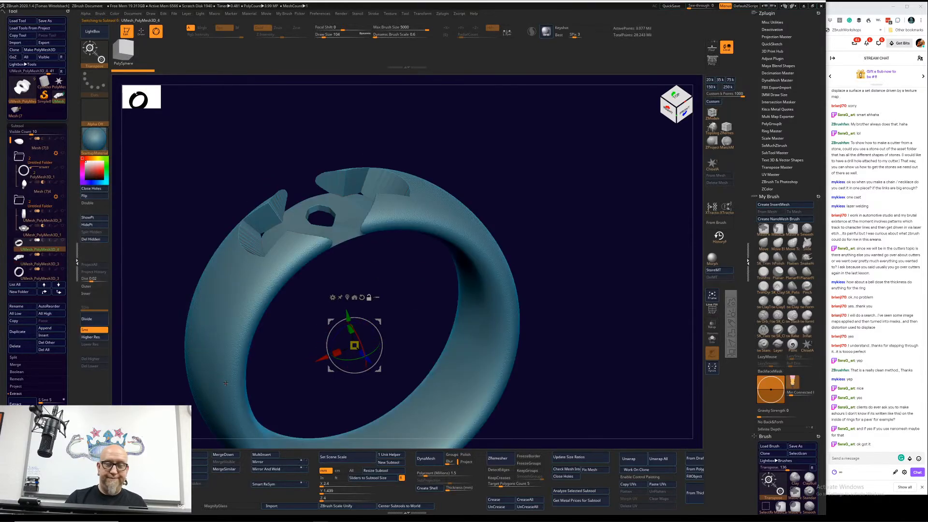
left_click_drag(225, 383, 363, 213)
left_click_drag(576, 266, 590, 246)
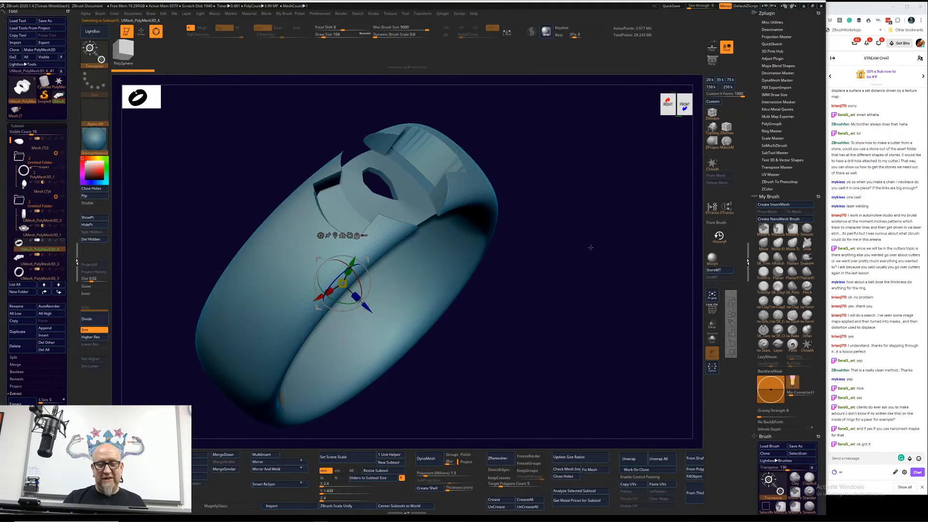
left_click(62, 255)
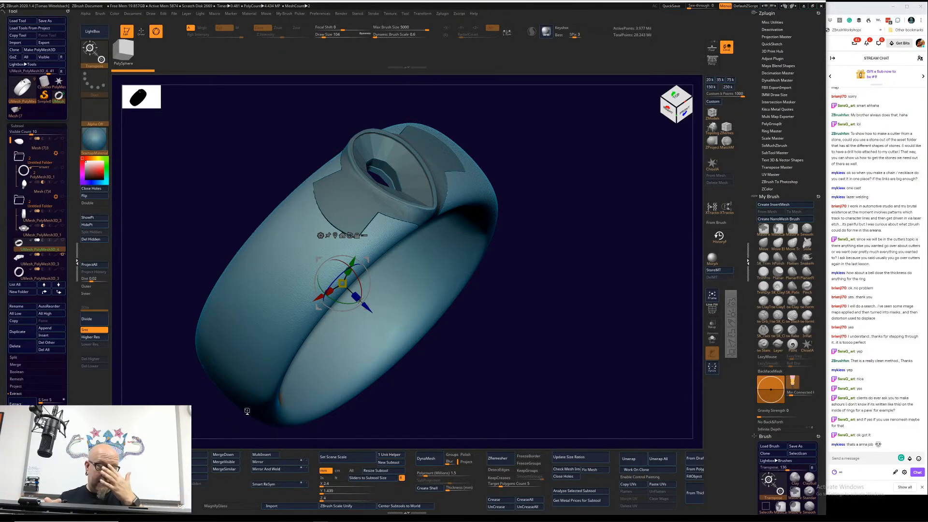
Step: Delete the ring band and winged setting subtools split from the Boolean result
left_click(39, 186)
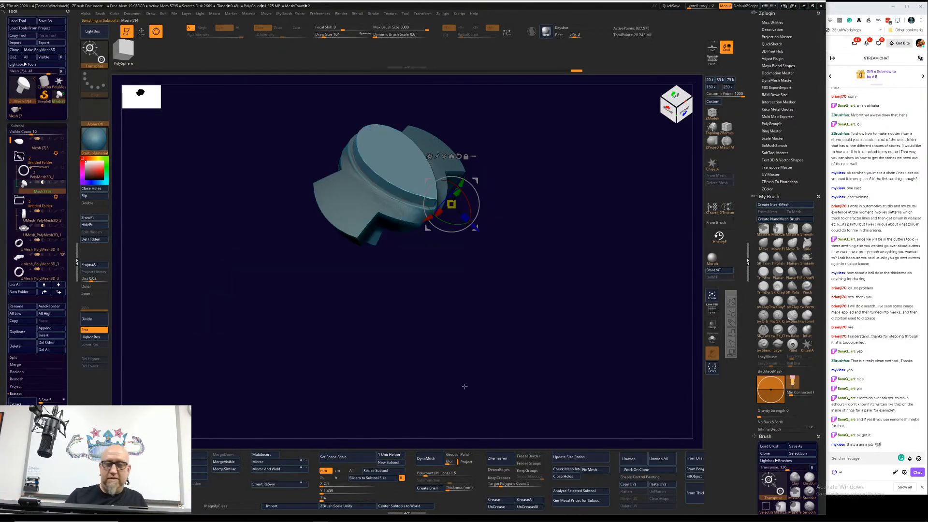
left_click_drag(465, 386, 435, 350)
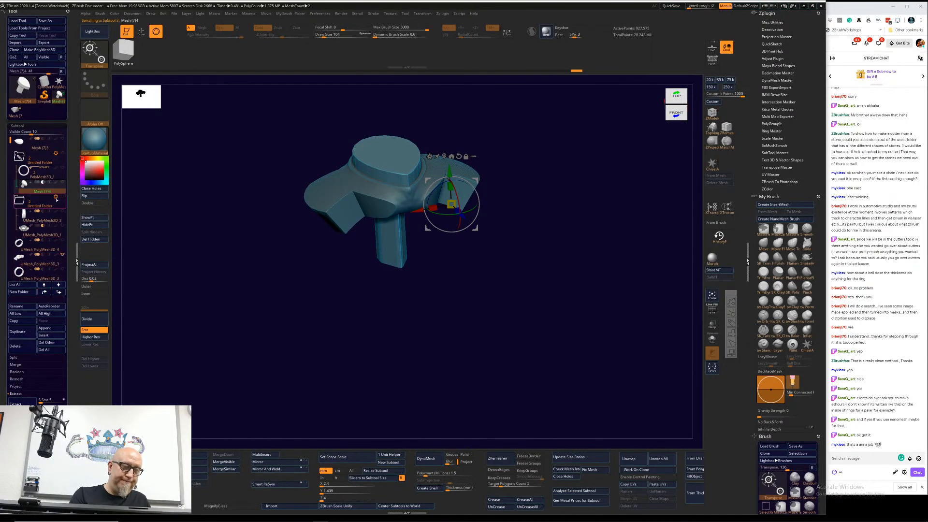
mouse_move(57, 199)
mouse_move(50, 249)
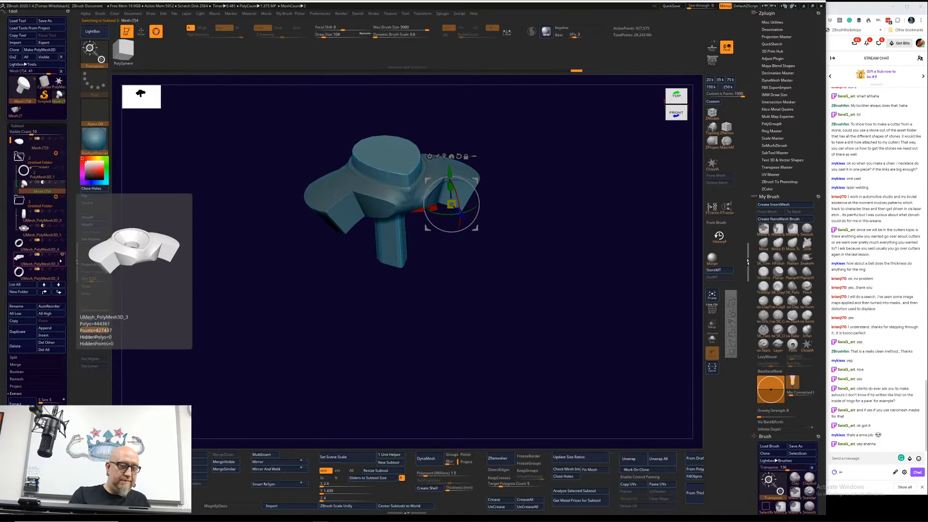
left_click(50, 248)
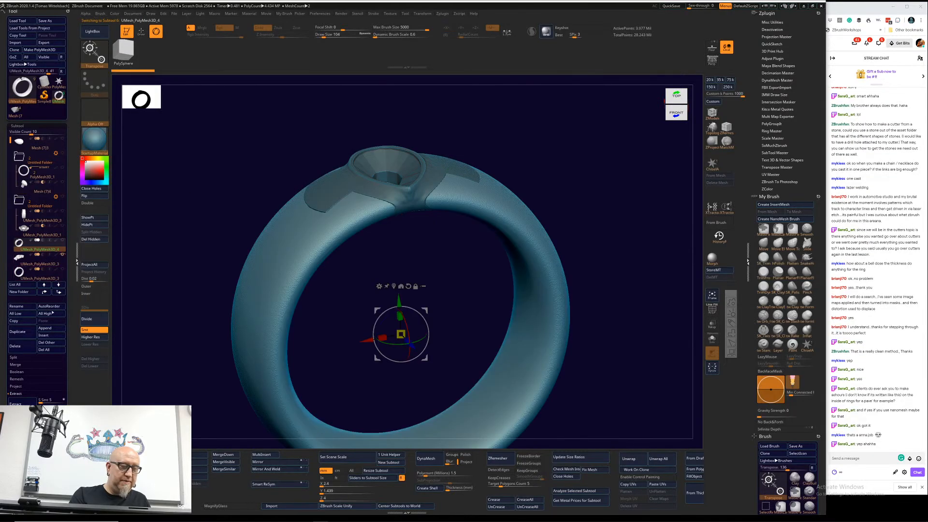
left_click(16, 346)
left_click(64, 361)
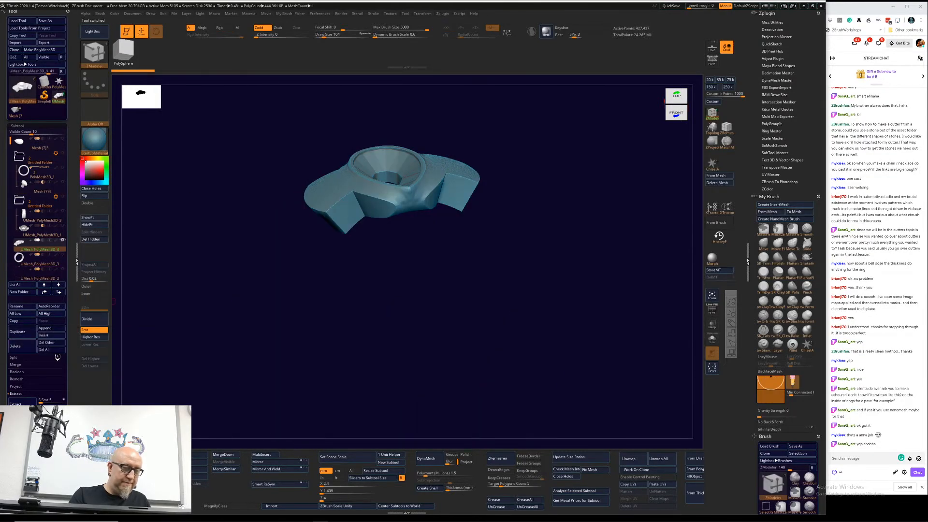
left_click(65, 361)
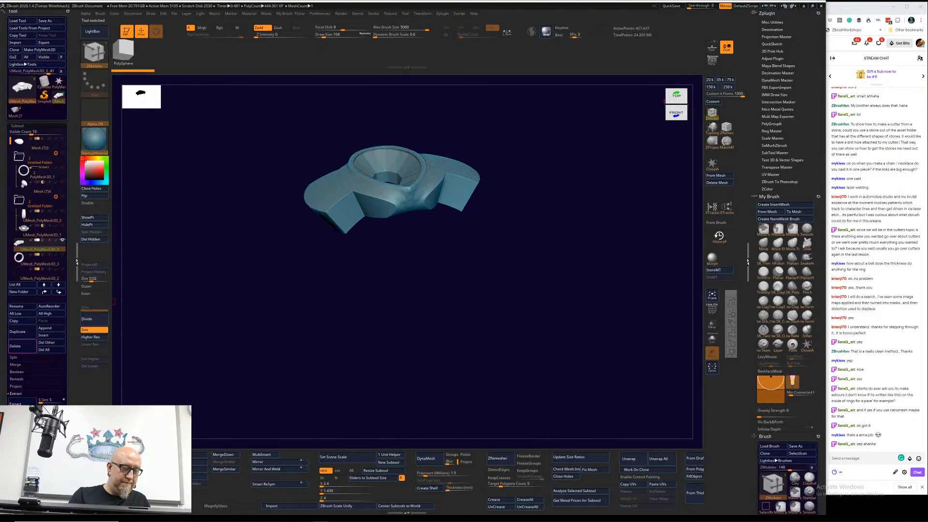
left_click(16, 346)
left_click(65, 361)
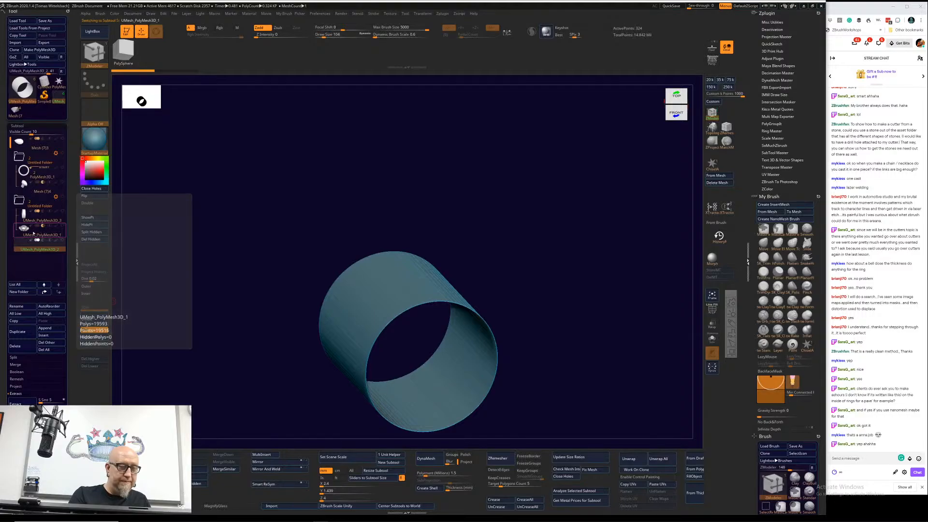
Step: Delete the bent winged cylinder subtool from its Boolean folder
left_click(41, 235)
left_click(24, 347)
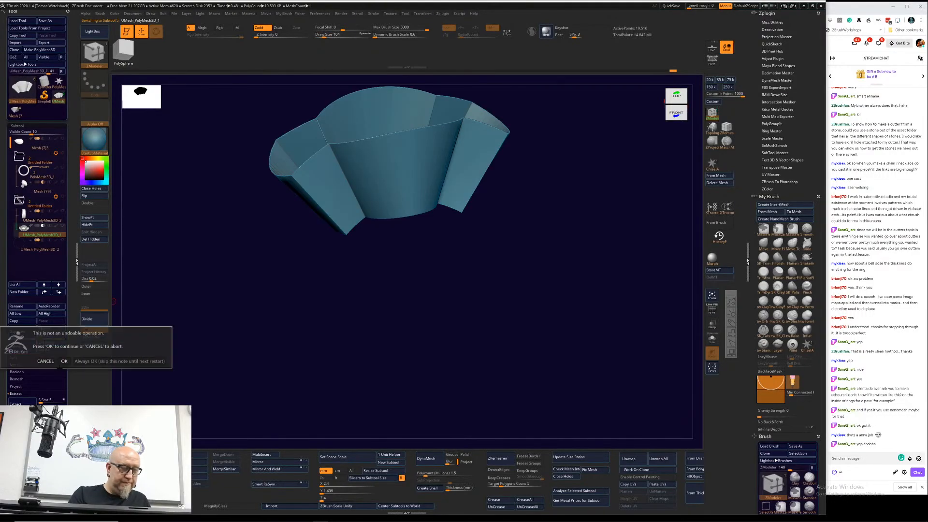
left_click(65, 361)
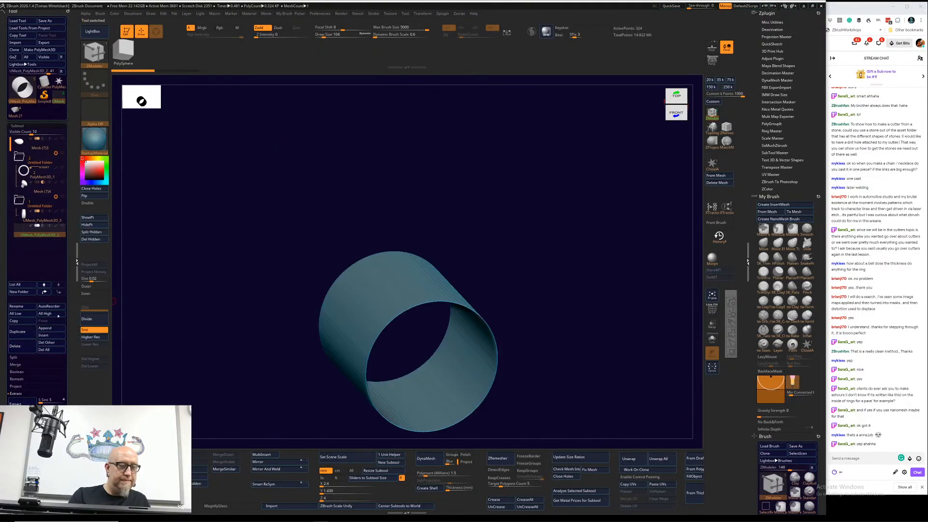
Step: ZRemesh the pear-shaped cutter with DetectEdges and KeepGroups on and a target polygon count of 0.84242, and close its holes
left_click(41, 190)
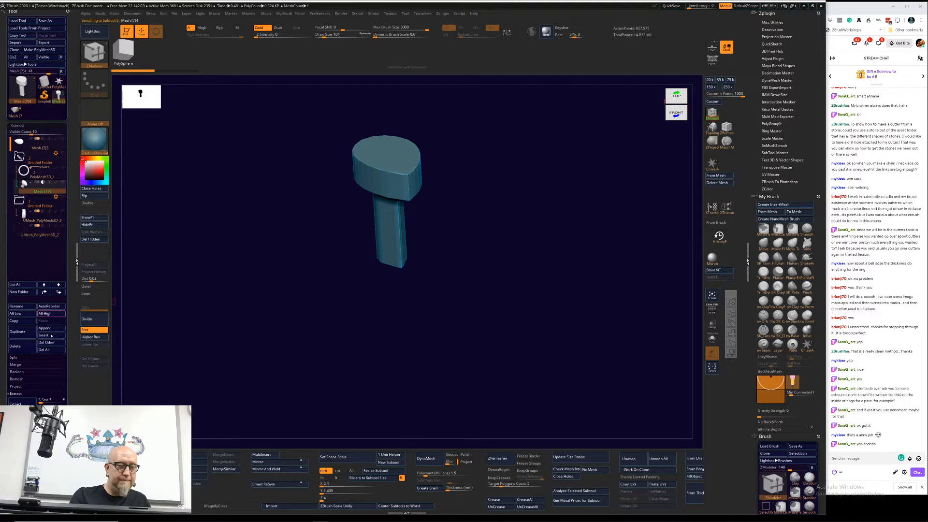
left_click(499, 469)
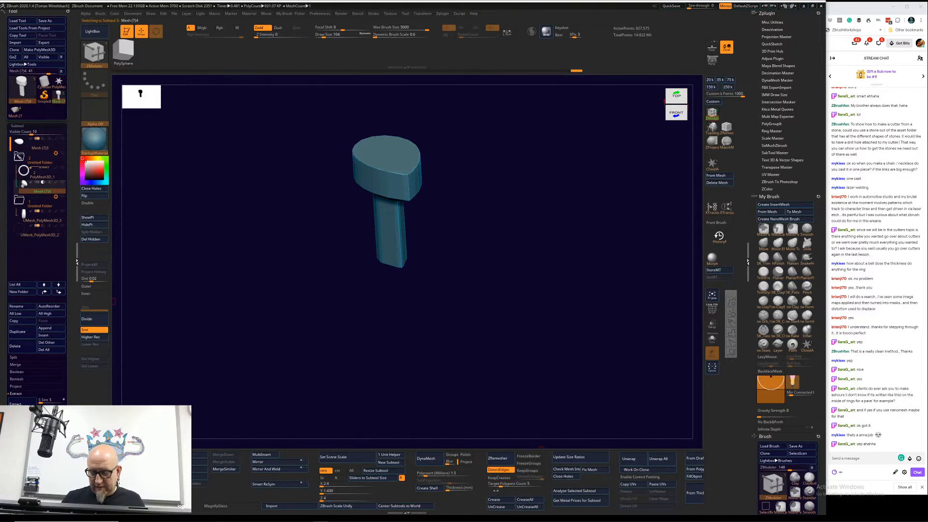
left_click(712, 295)
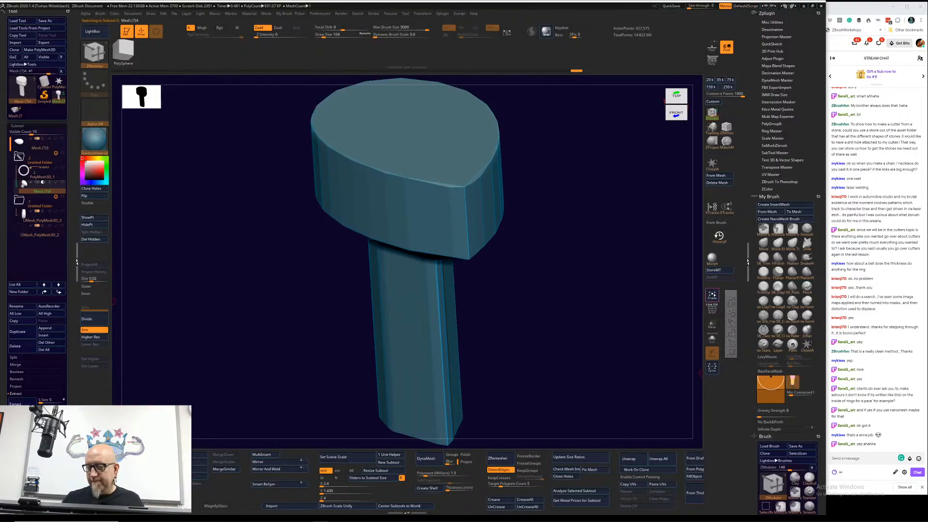
left_click(712, 309)
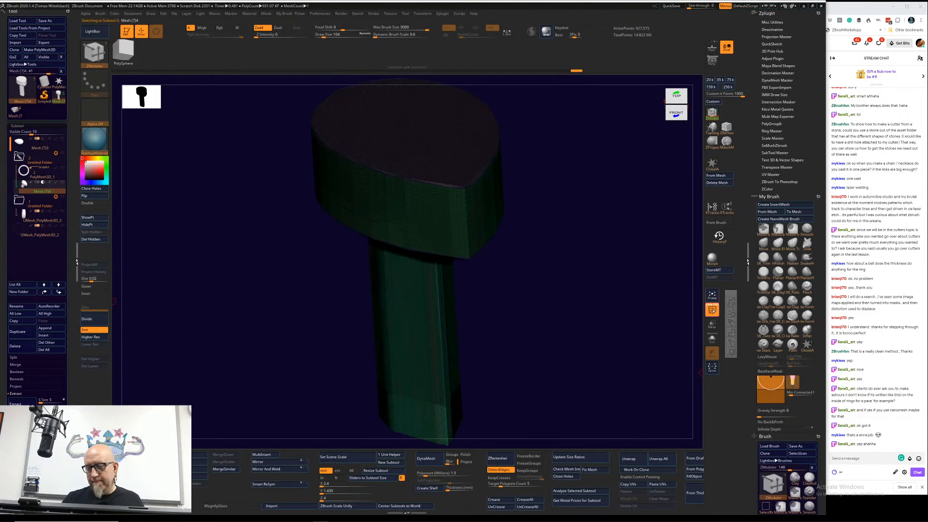
left_click(712, 310)
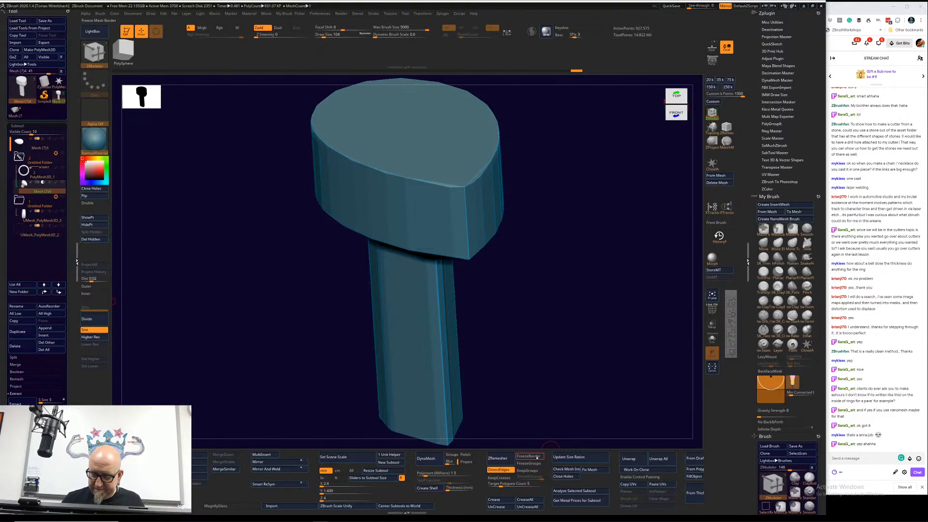
left_click(532, 472)
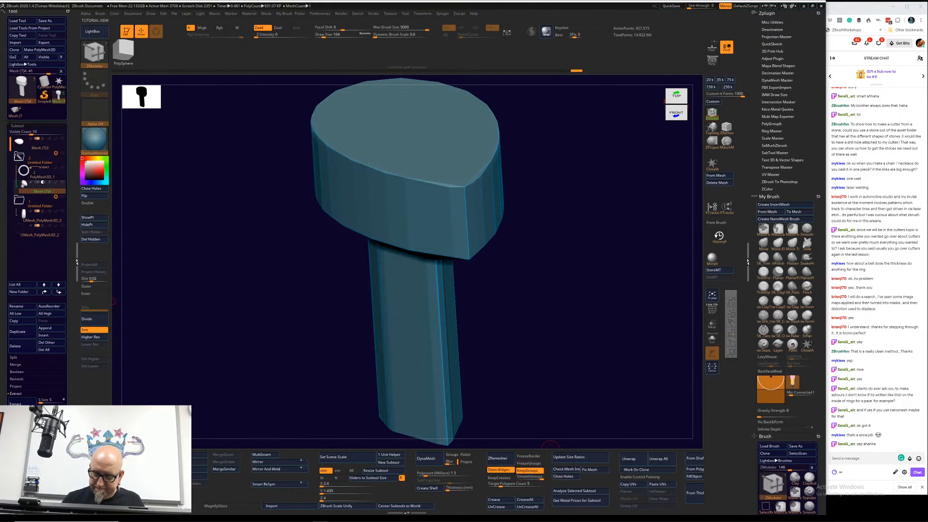
left_click_drag(495, 485, 495, 484)
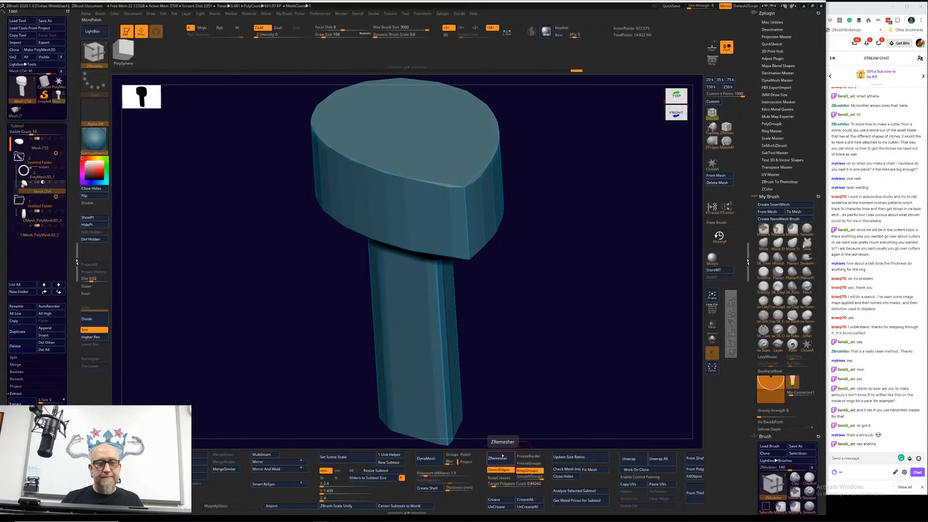
left_click(502, 457)
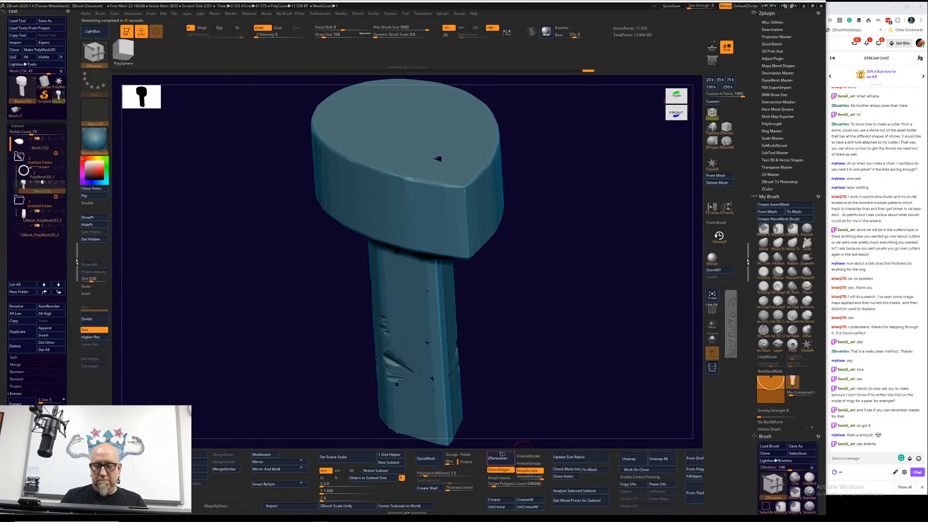
left_click_drag(546, 387, 574, 312)
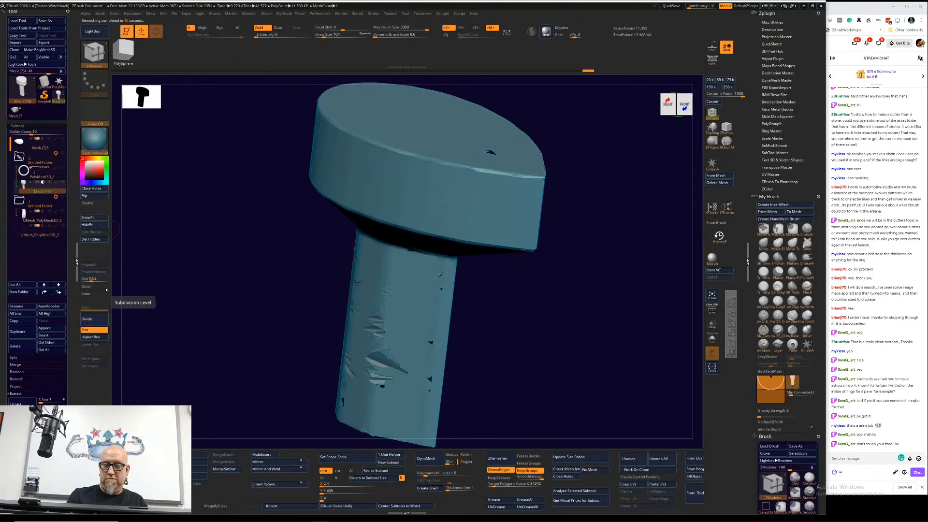
left_click(94, 188)
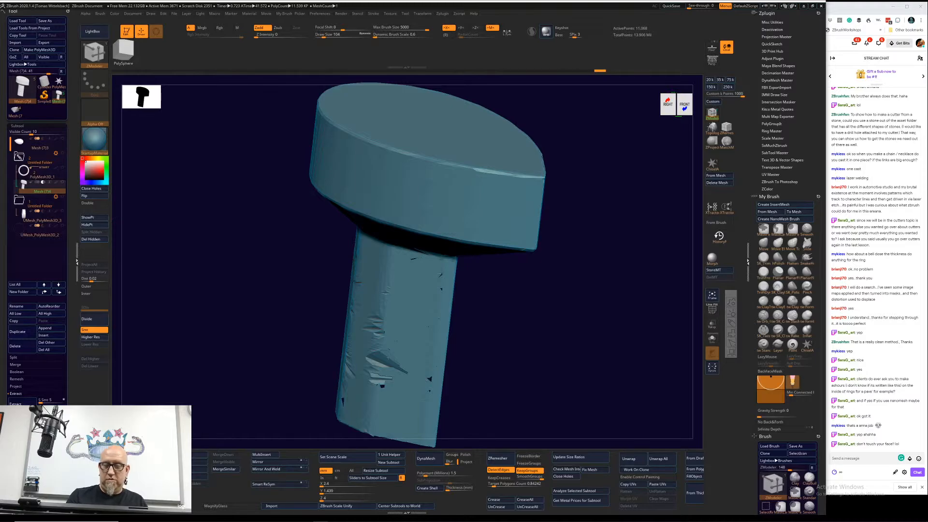
Step: Try to smooth the wrinkled surface of the remeshed cutter's shaft with an enlarged Smooth brush, and undo the strokes
left_click_drag(492, 358, 496, 336)
right_click(479, 368)
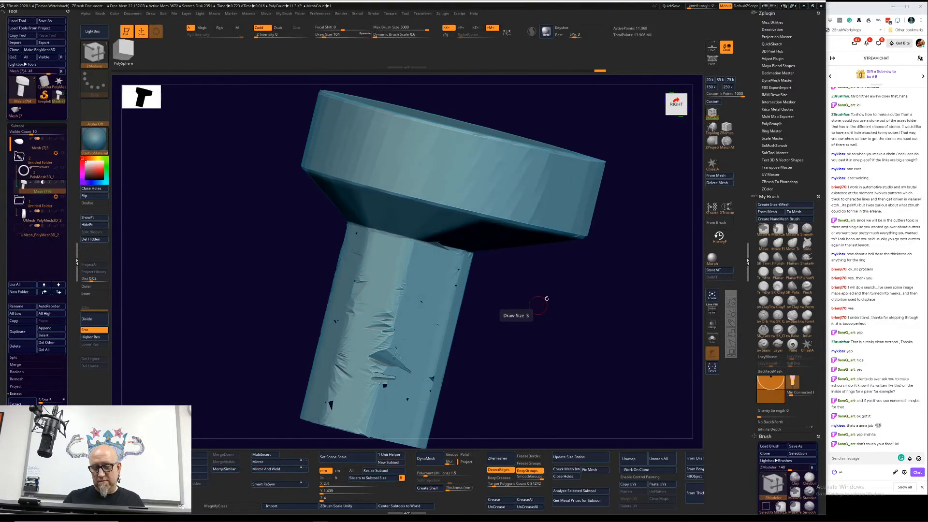
right_click(507, 389)
mouse_move(425, 269)
left_mouse_down("shift")
mouse_move(420, 333)
mouse_move(419, 307)
left_mouse_up("shift")
left_click_drag(385, 402, 430, 263, "shift")
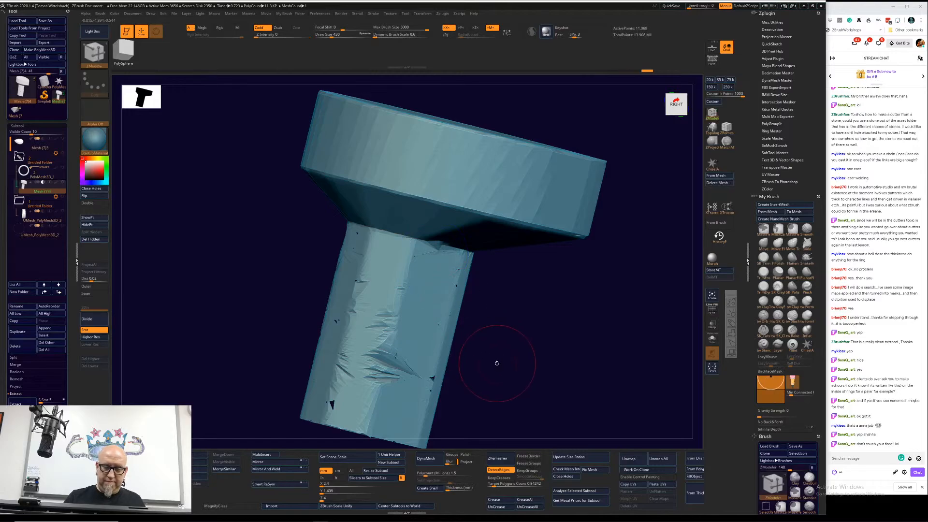
mouse_move(411, 394)
left_mouse_down("shift")
mouse_move(455, 294)
mouse_move(394, 371)
left_mouse_up("shift")
key("ctrl+z")
key("ctrl+z")
key("ctrl+z")
key("ctrl+z")
key("ctrl+z")
key("ctrl+z")
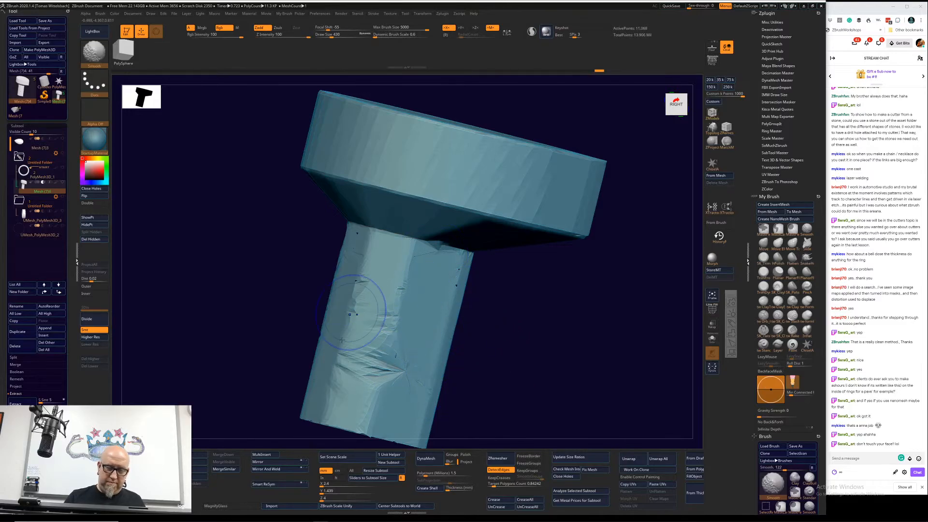
Step: Smooth the wrinkled shaft of the pear-shaped cutter from all sides and ZRemesh it with DetectEdges on
left_click_drag(461, 282, 450, 287, "shift")
left_click_drag(478, 309, 541, 317)
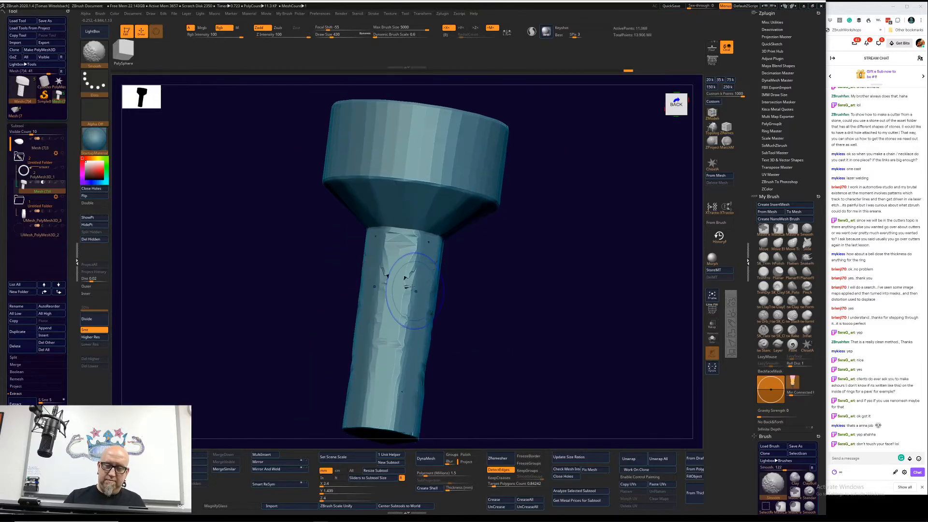
left_click_drag(405, 271, 403, 333, "shift")
left_click_drag(486, 337, 524, 334)
left_click_drag(387, 260, 380, 360, "shift")
left_click_drag(460, 323, 495, 316)
mouse_move(357, 247)
left_mouse_down("shift")
mouse_move(300, 277)
mouse_move(304, 350)
mouse_move(340, 359)
left_mouse_up("shift")
mouse_move(449, 311)
left_mouse_down()
mouse_move(450, 371)
mouse_move(463, 305)
left_mouse_up()
left_click(497, 458)
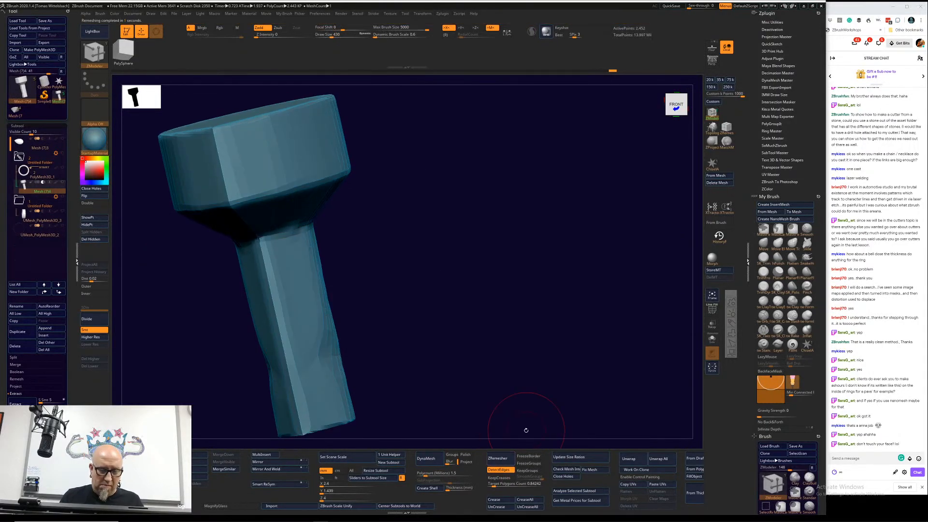
Step: Smooth the remeshed cutter's shaft down to its lower end and close the hole beneath the head
left_click_drag(555, 372, 506, 365, "shift")
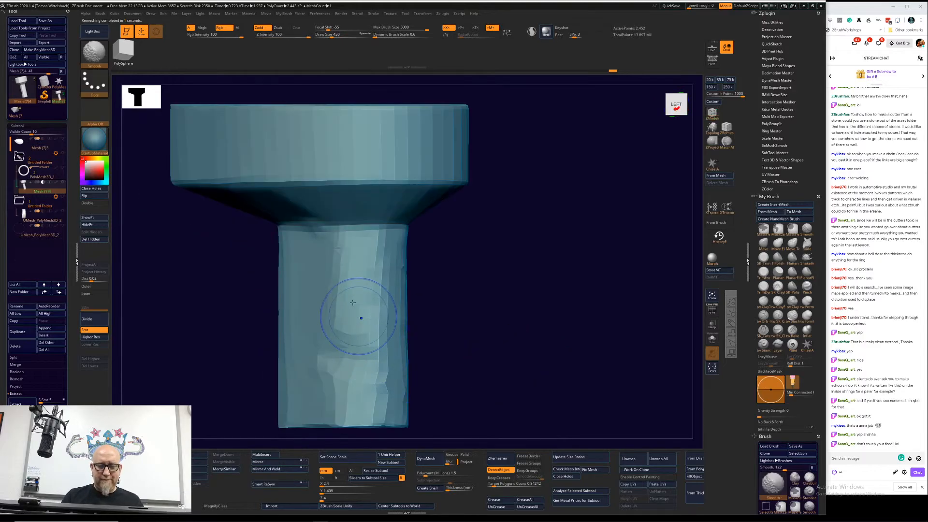
mouse_move(358, 317)
left_mouse_down("shift")
mouse_move(340, 278)
mouse_move(339, 404)
mouse_move(385, 407)
mouse_move(387, 251)
mouse_move(292, 232)
mouse_move(287, 387)
mouse_move(345, 409)
left_mouse_up("shift")
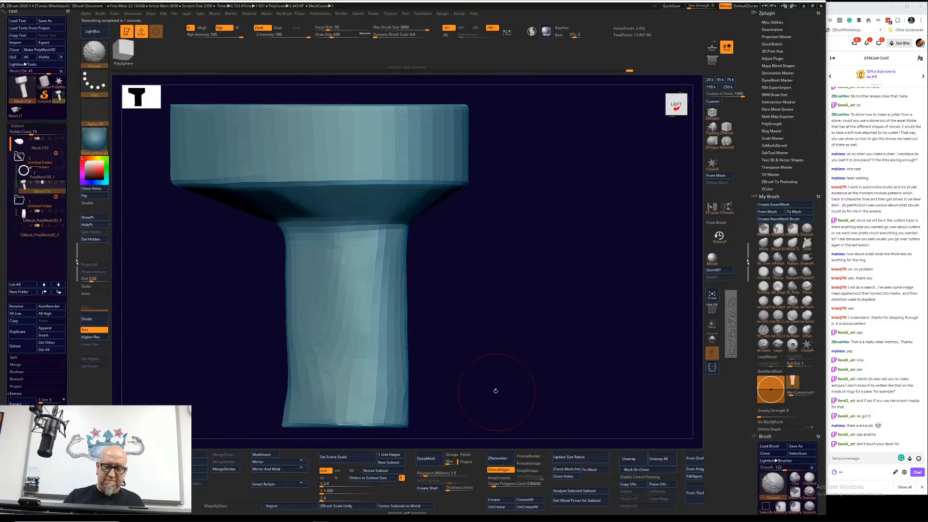
left_click_drag(493, 387, 467, 327)
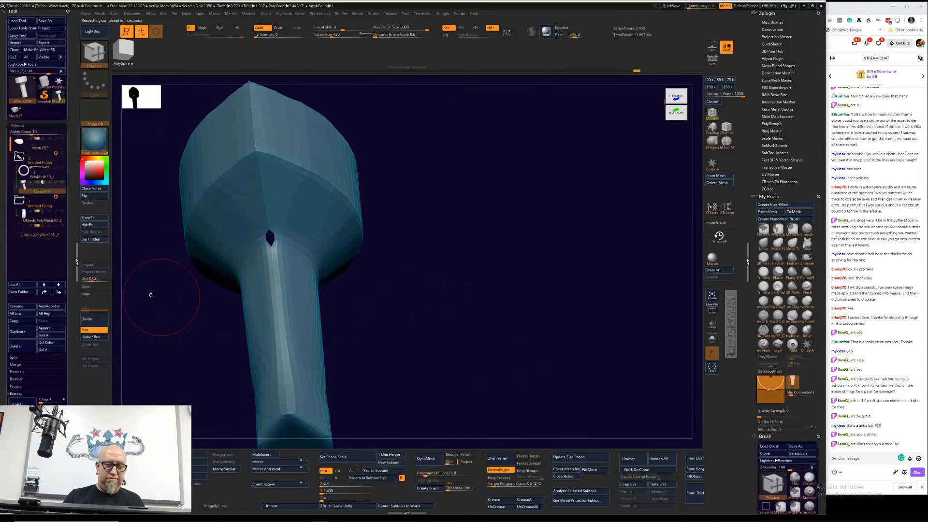
left_click(92, 188)
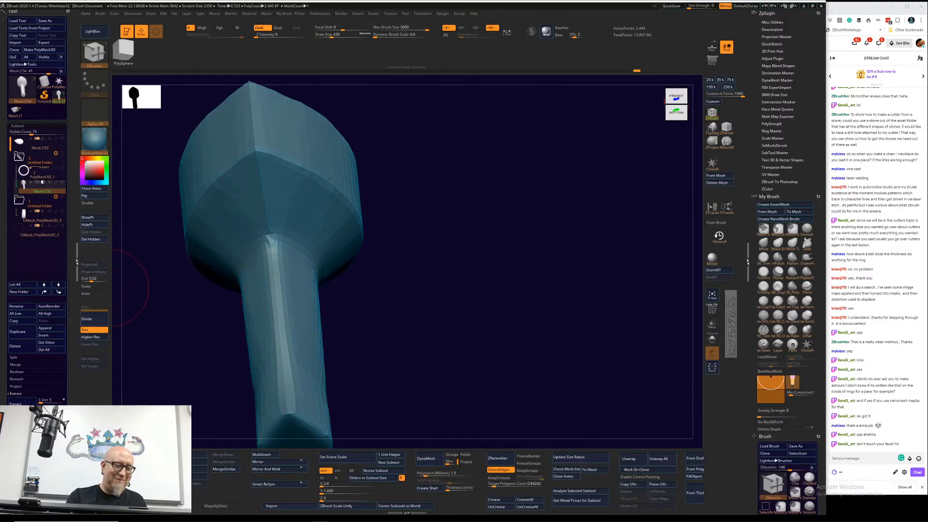
Step: ZRemesh the closed cutter, smooth the flared bottom end of its shaft, and ZRemesh it again
left_click(507, 456)
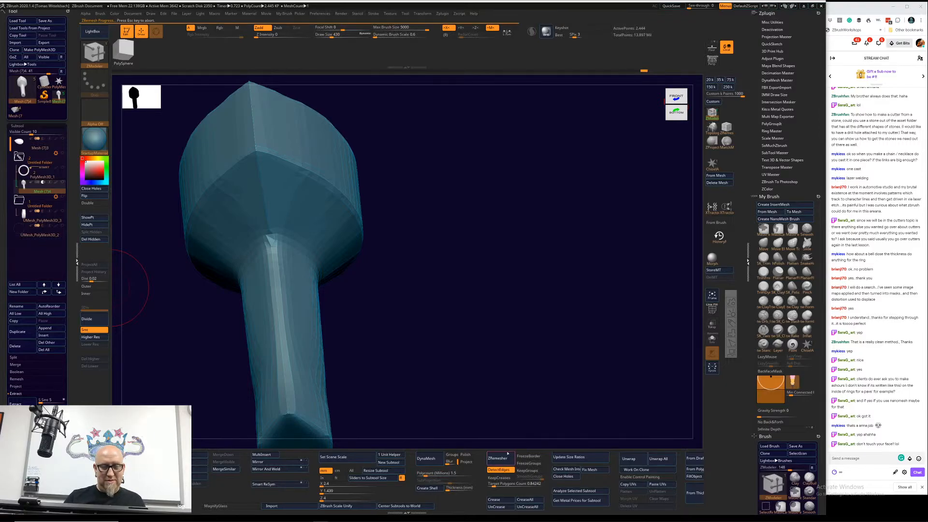
left_click_drag(546, 352, 522, 352, "shift")
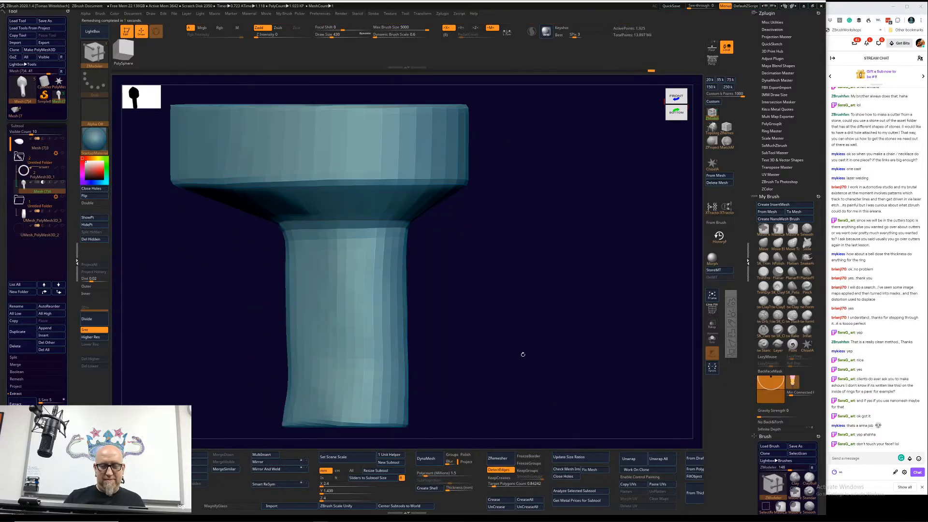
mouse_move(299, 428)
left_mouse_down("shift")
mouse_move(282, 388)
mouse_move(290, 363)
mouse_move(415, 370)
mouse_move(419, 411)
left_mouse_up("shift")
left_click(496, 459)
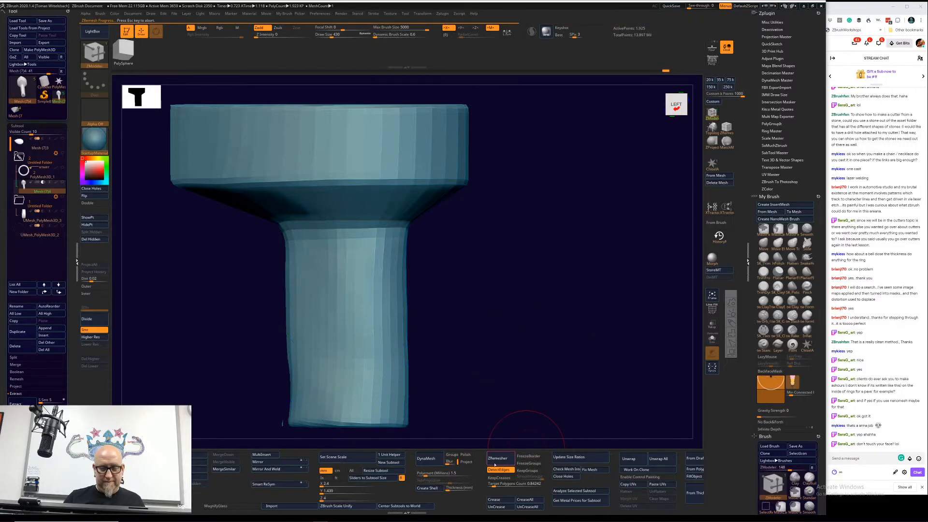
left_click_drag(481, 279, 581, 393, "alt")
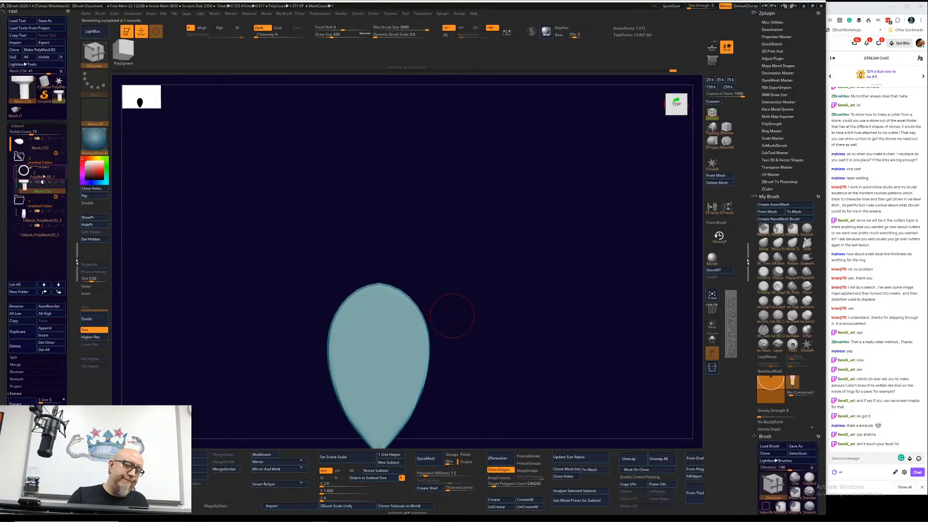
Step: Move the pear-shaped cutter subtool out of its Boolean folder to the end of the subtool list and collapse both folders
left_click(41, 176)
key("f")
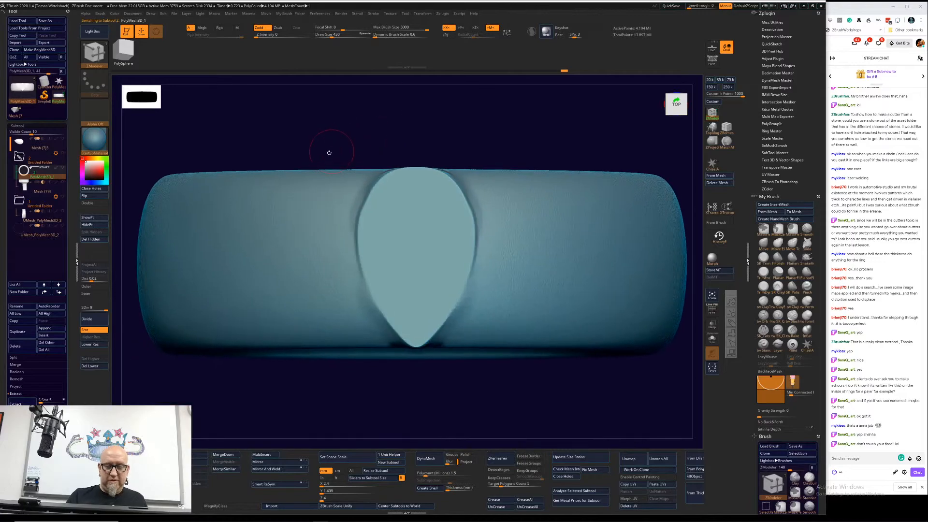
left_click_drag(40, 189, 38, 243)
left_click(20, 185)
left_click(19, 156)
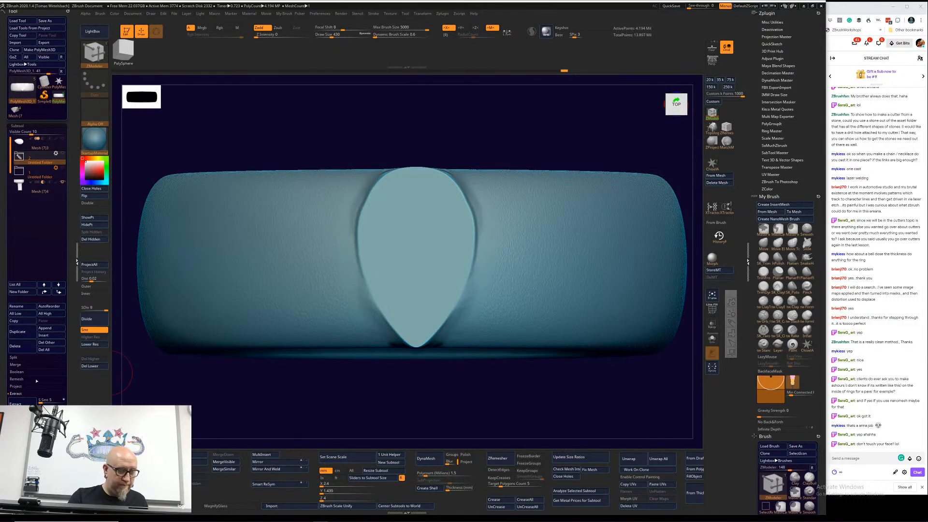
Step: Append a PolyMesh3D star as a new subtool and convert it into a cylinder primitive
left_click(50, 328)
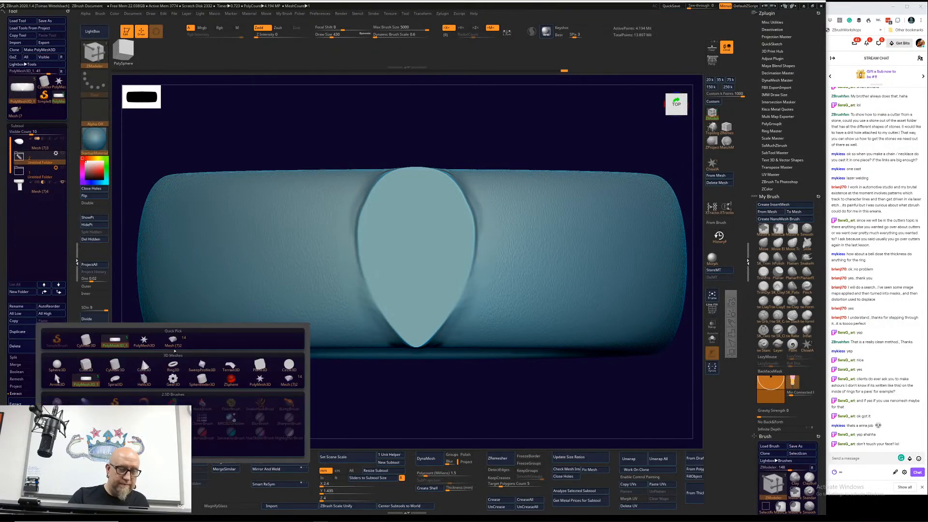
left_click(144, 340)
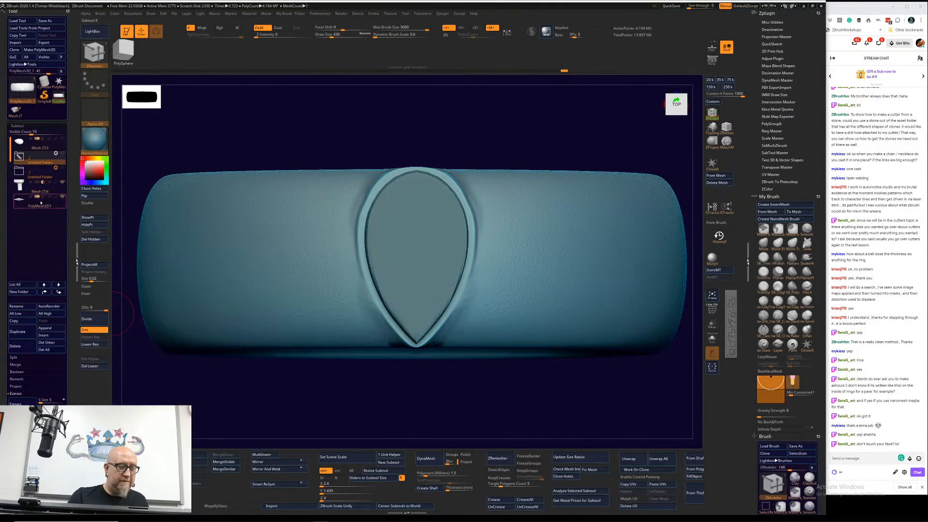
left_click(39, 201)
left_click_drag(379, 357, 429, 356)
key("w")
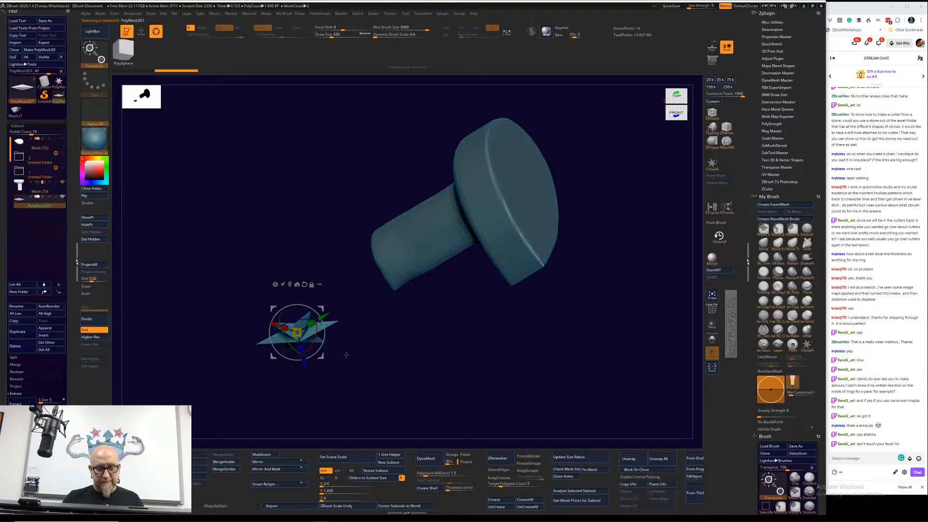
left_click(278, 286)
left_click(308, 285)
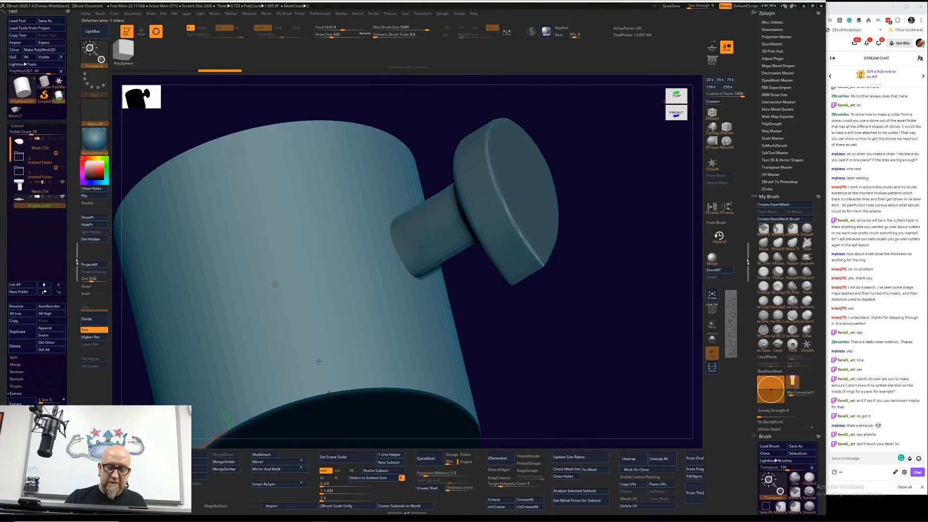
Step: Hollow the cylinder into a thin-walled tube by enlarging its inner radius, and increase its number of divisions
left_click_drag(516, 327, 459, 320, "alt")
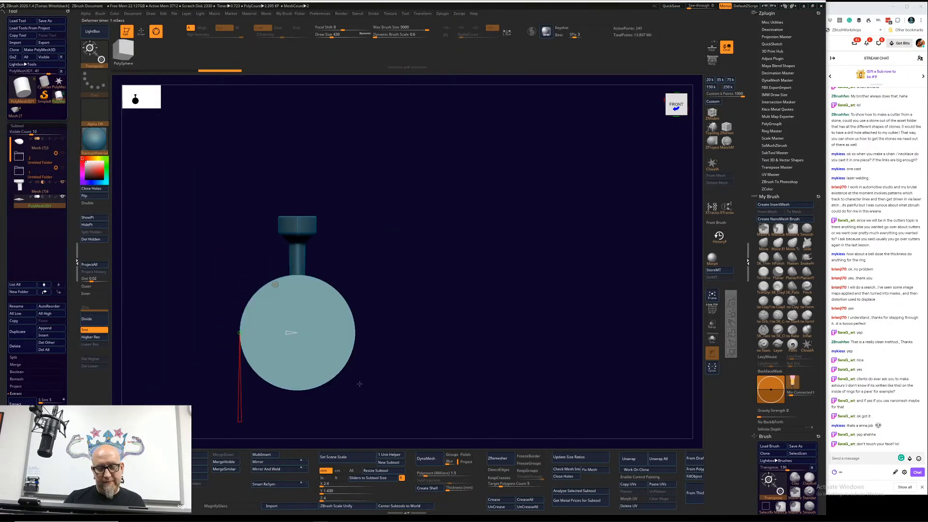
left_click_drag(360, 384, 500, 323, "alt")
mouse_move(500, 319)
left_mouse_down()
mouse_move(518, 319)
mouse_move(494, 320)
left_mouse_up()
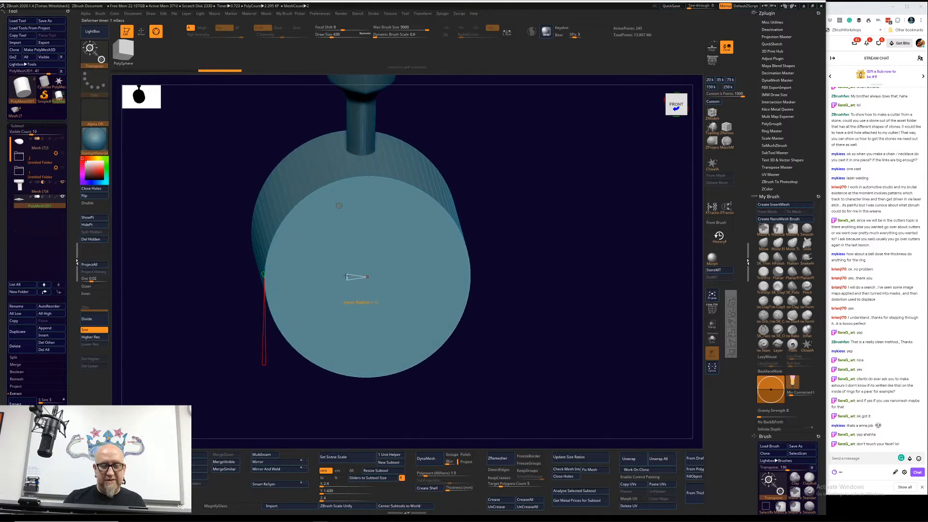
left_click_drag(346, 277, 300, 303)
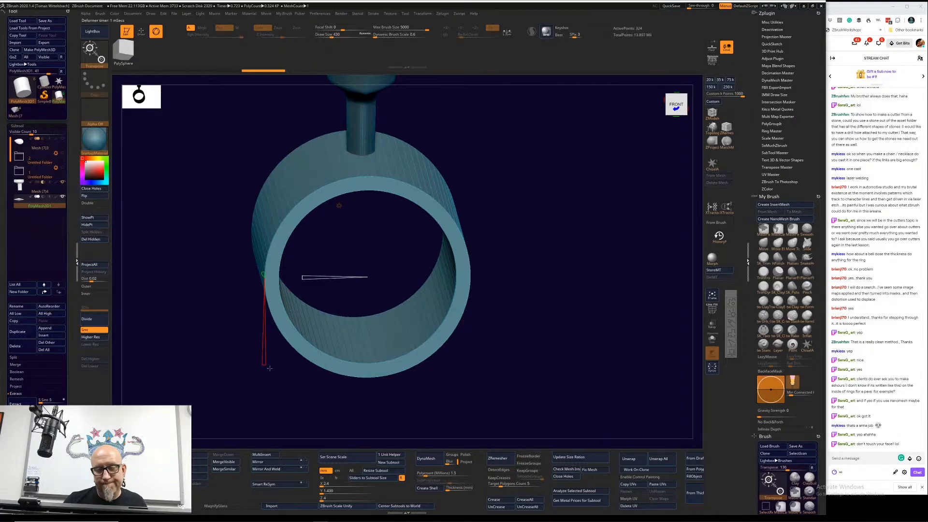
left_click_drag(256, 283, 256, 282)
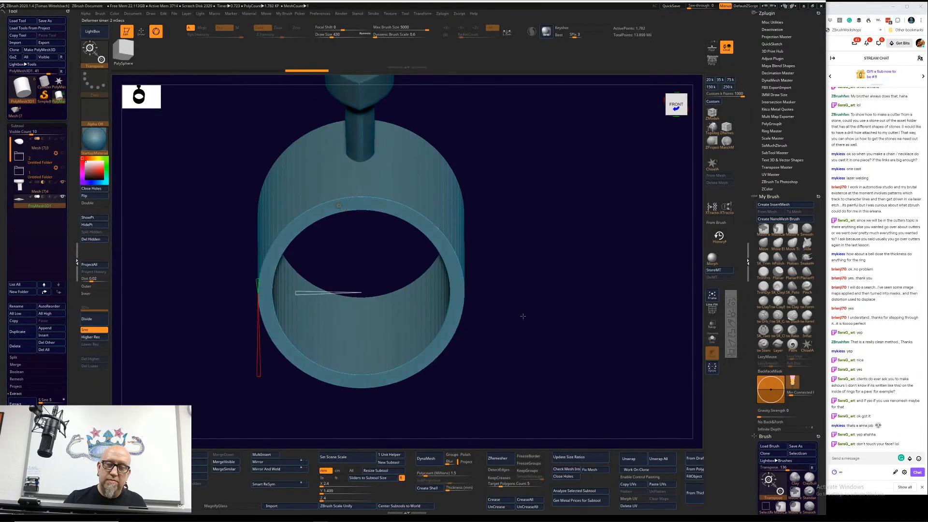
left_click_drag(521, 315, 535, 352)
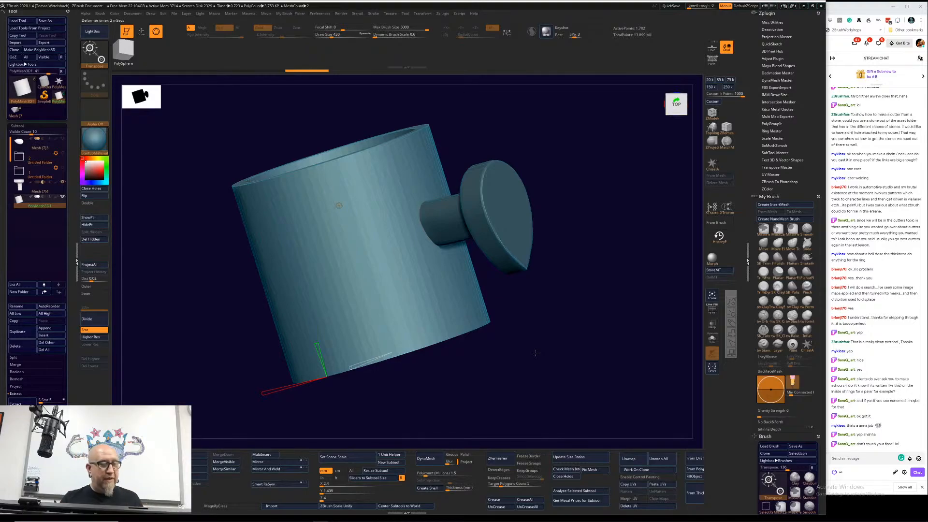
left_click_drag(535, 353, 534, 296)
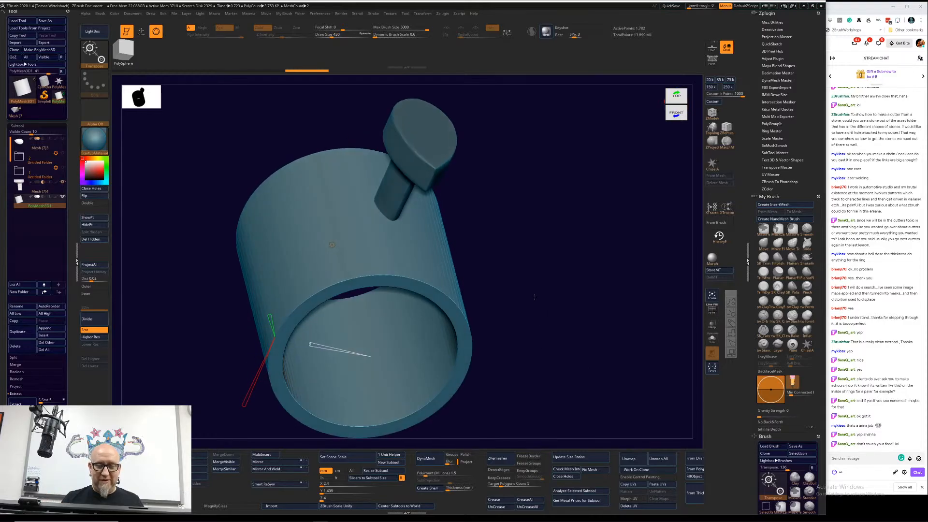
Step: Create a new InsertMesh brush from the pear-shaped cutter subtool
left_click(434, 164, "alt")
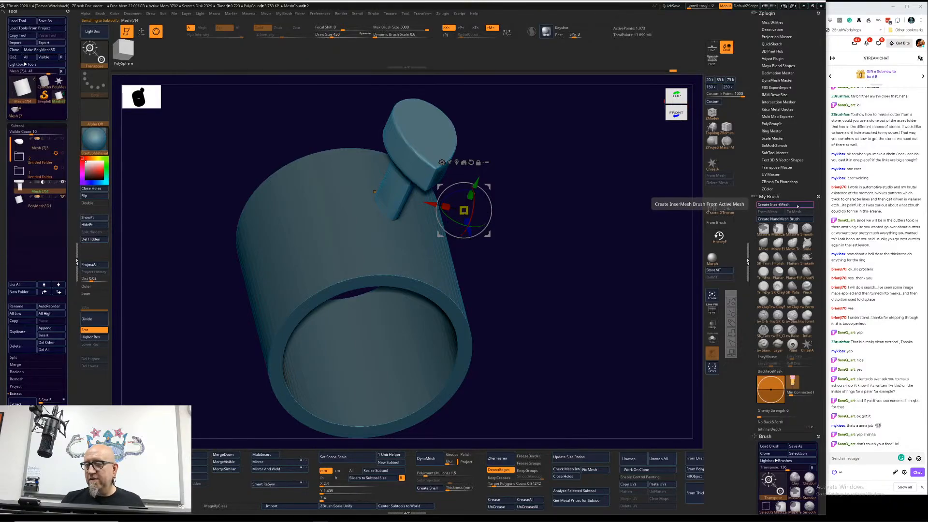
left_click(798, 205)
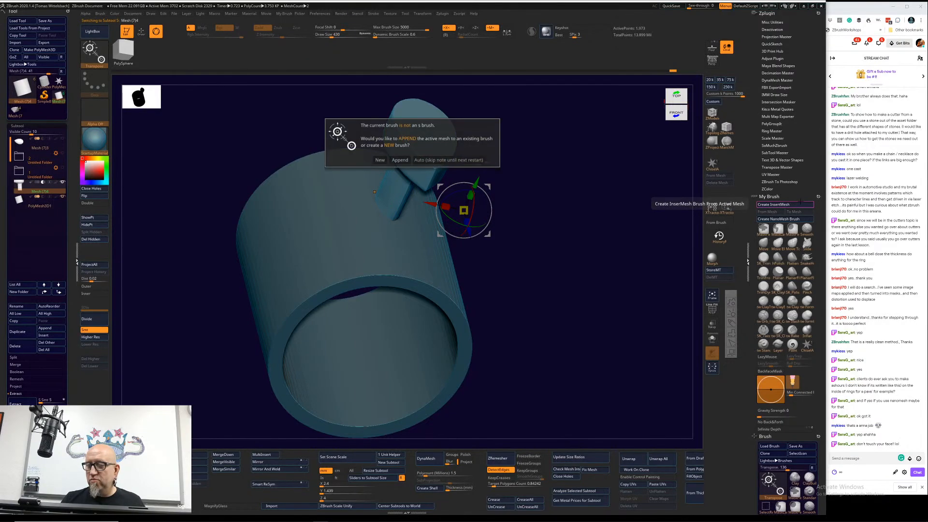
left_click(380, 160)
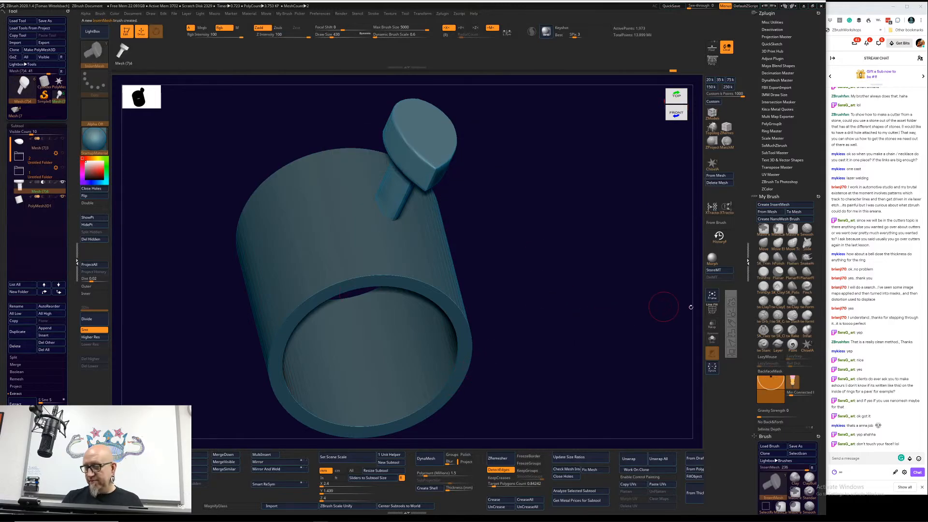
left_click_drag(818, 476, 819, 278)
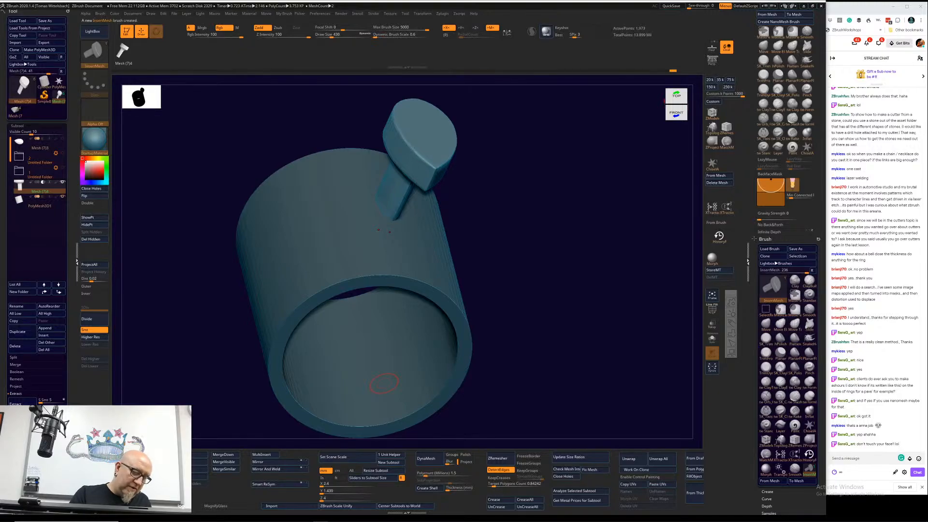
Step: Select the tube subtool, expand its NanoMesh settings, and create a NanoMesh brush from the cutter's InsertMesh brush
left_click(40, 205)
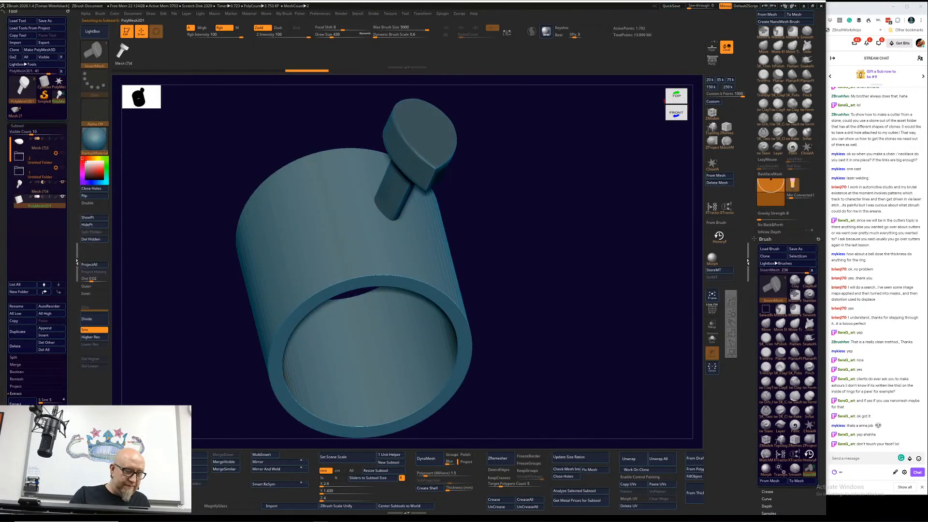
scroll(49, 292, "down", 5)
left_click(25, 278)
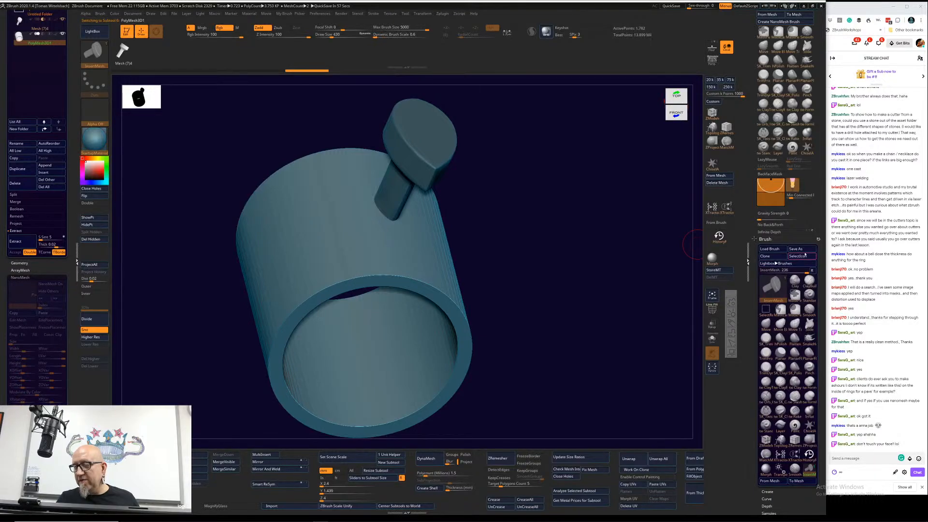
scroll(818, 298, "up", 4)
scroll(818, 298, "up", 4)
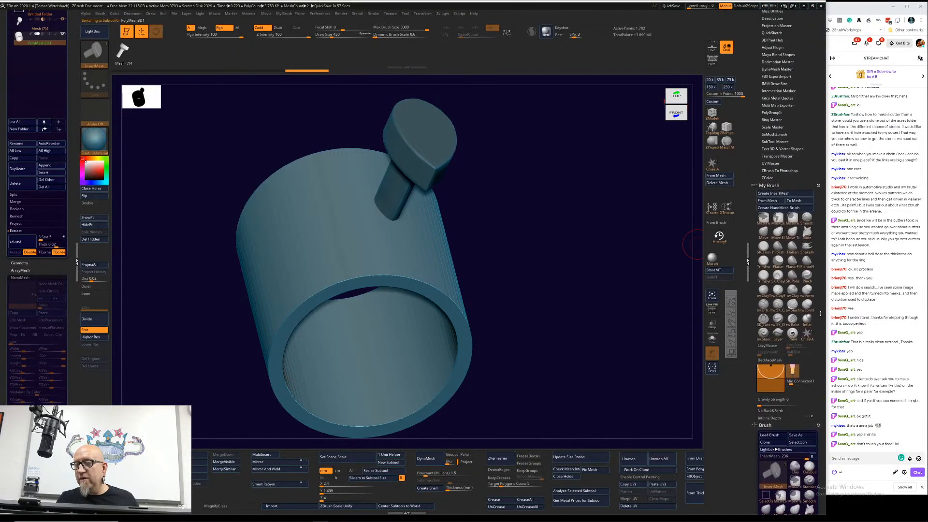
left_click(787, 208)
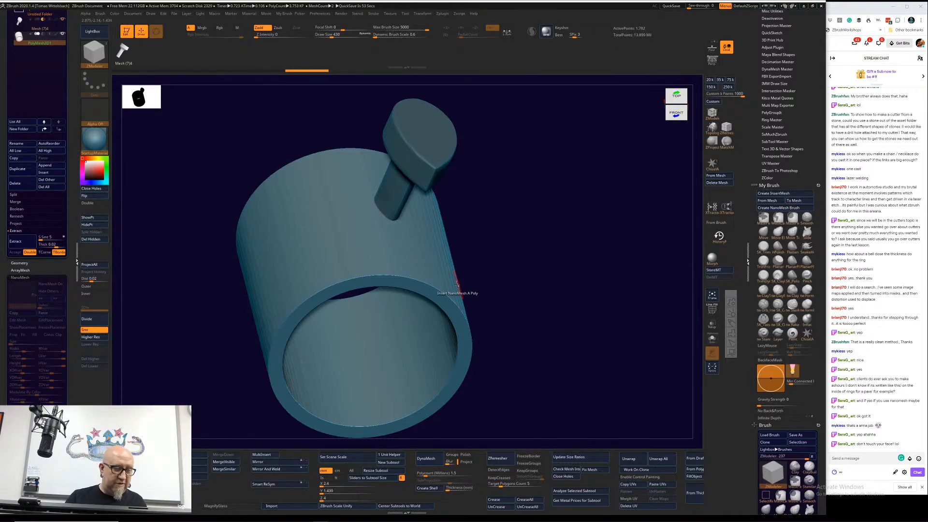
Step: Switch to the ZModeler brush and set its polygon action to Insert NanoMesh
left_click_drag(491, 277, 508, 292)
left_click_drag(632, 252, 557, 271, "alt")
left_click(711, 119)
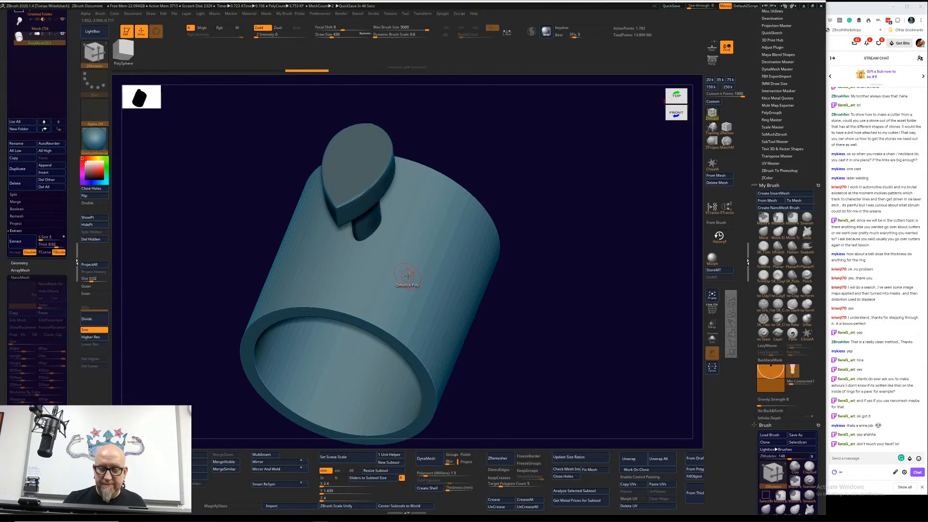
key("space")
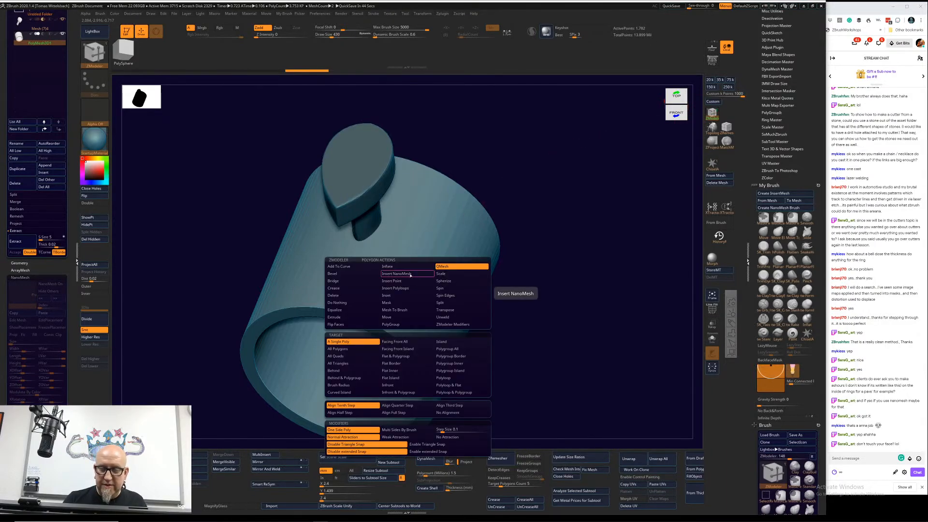
left_click(410, 273)
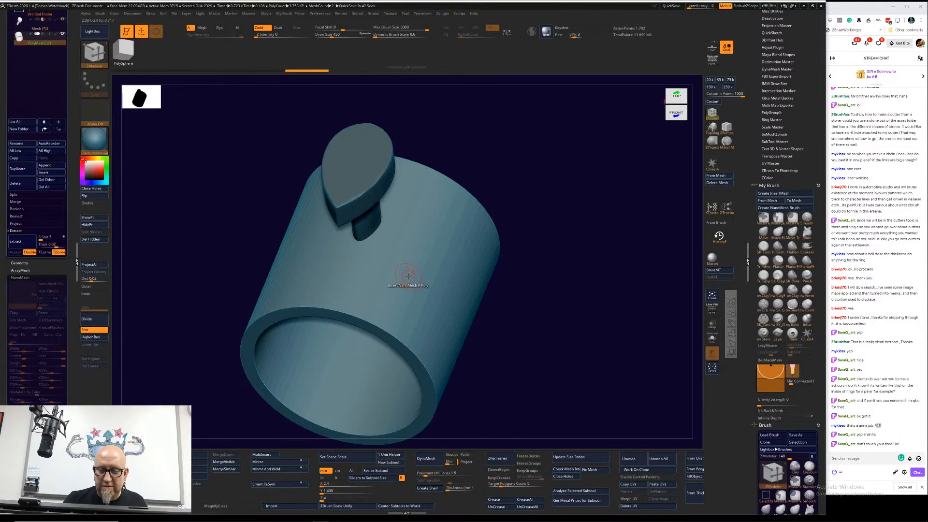
Step: Insert a NanoMesh on a single polygon of the tube's outer wall and undo it
left_click(408, 275)
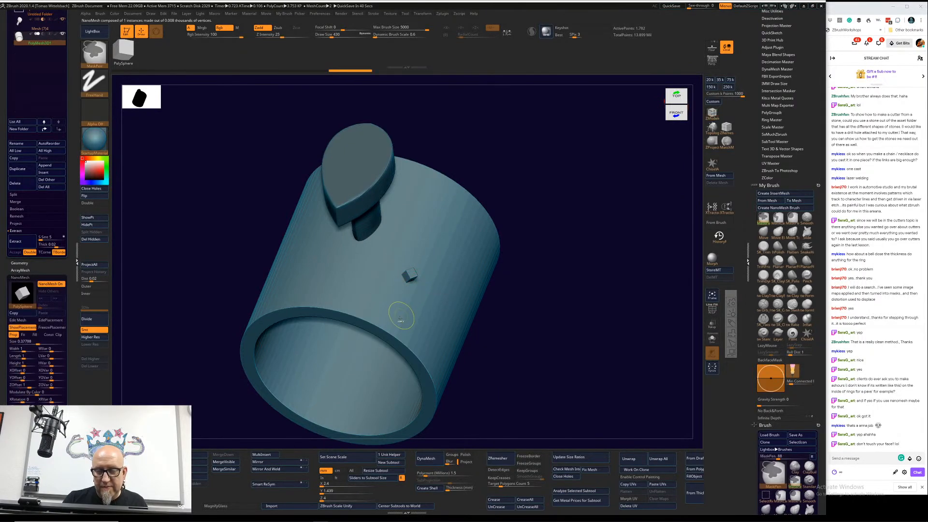
key("ctrl+z")
Step: Set the ZModeler Insert NanoMesh target to All Polygons
key("space")
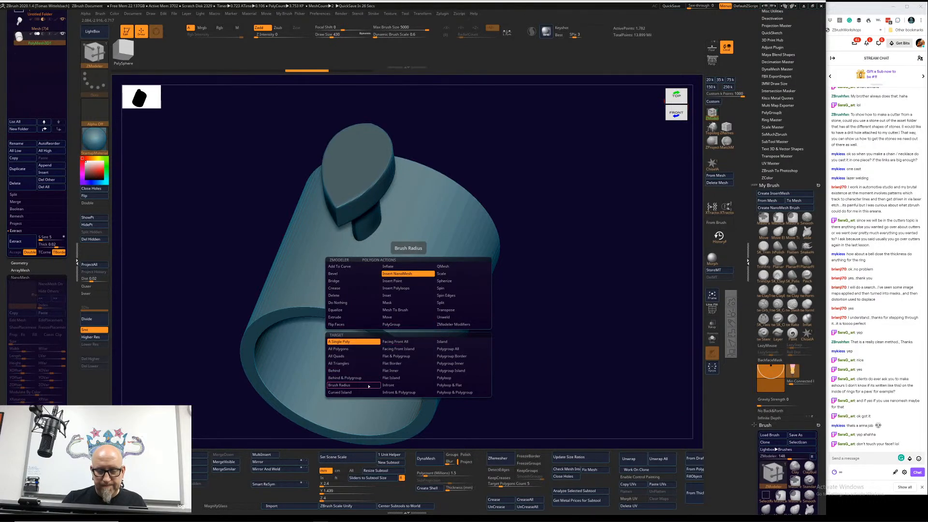
left_click(352, 350)
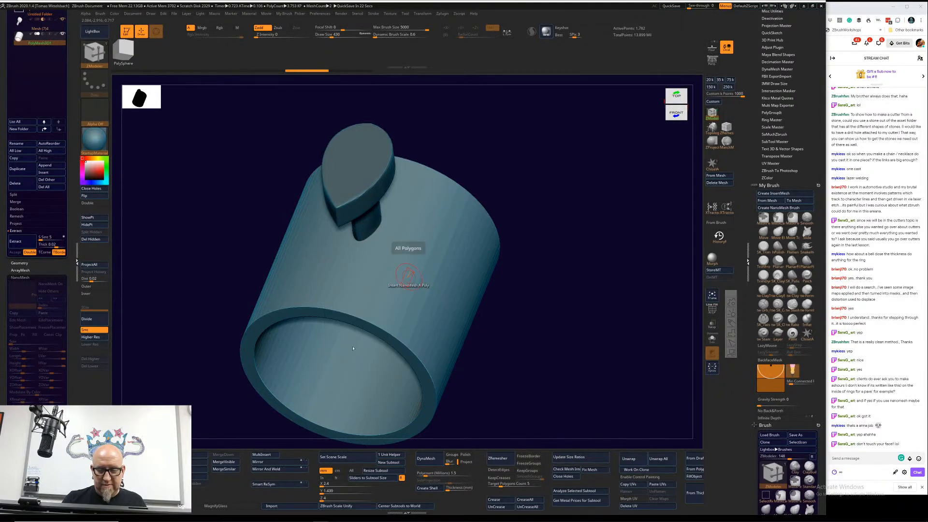
left_click_drag(535, 272, 531, 274)
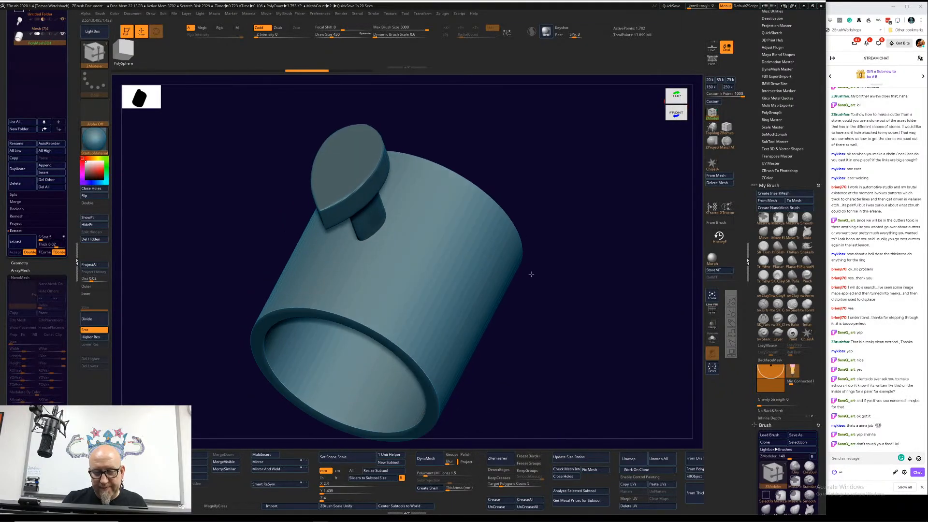
Step: Insert a NanoMesh across all polygons of the tube and undo it
left_click(392, 310)
left_click_drag(392, 310, 396, 317)
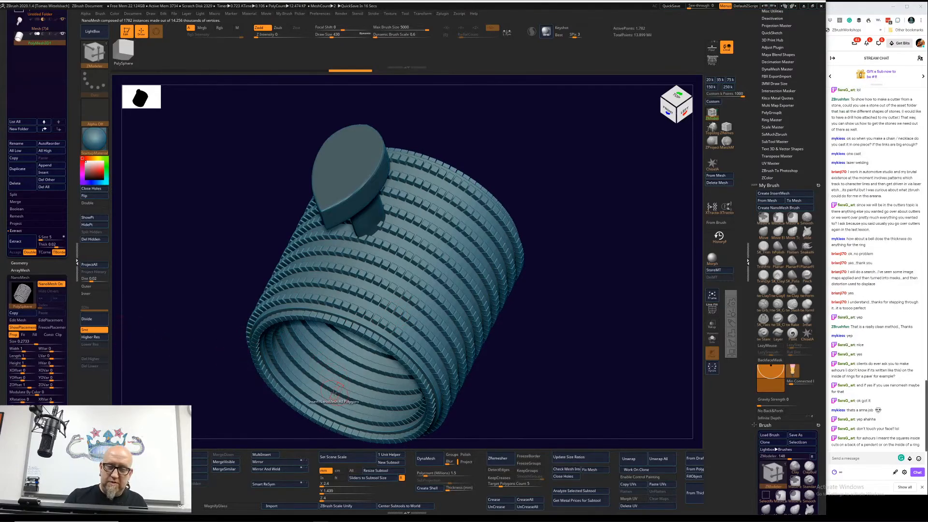
key("ctrl+z")
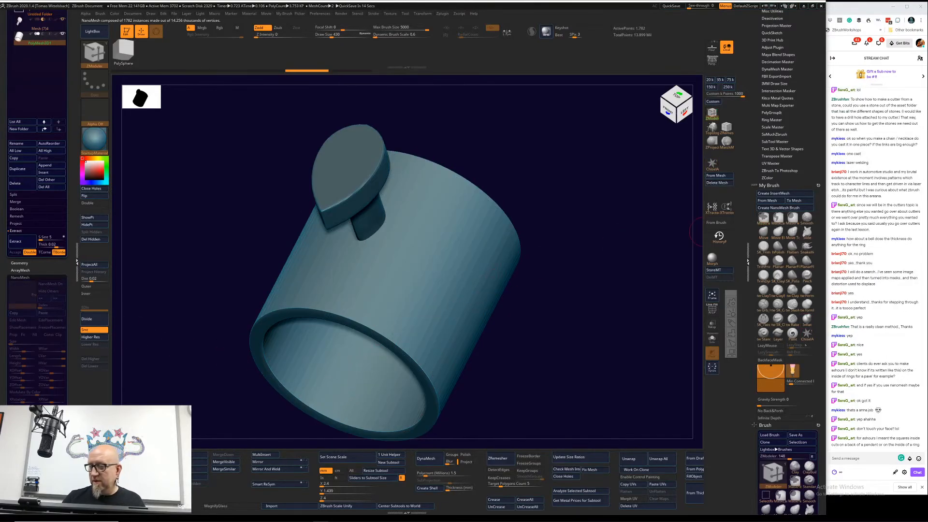
Step: Select the cutter's InsertMesh brush, return to ZModeler and insert a NanoMesh on every polygon of the tube
scroll(817, 265, "down", 10)
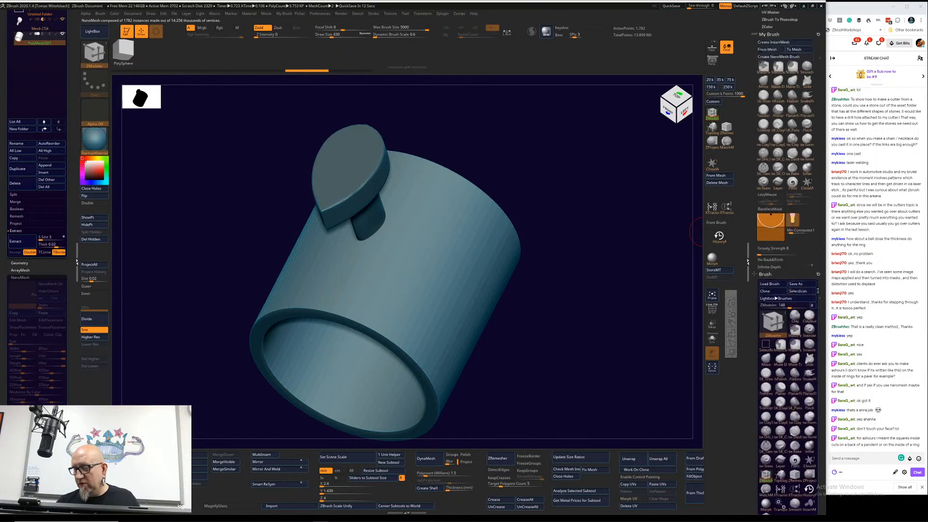
scroll(817, 265, "up", 1)
left_click(810, 240)
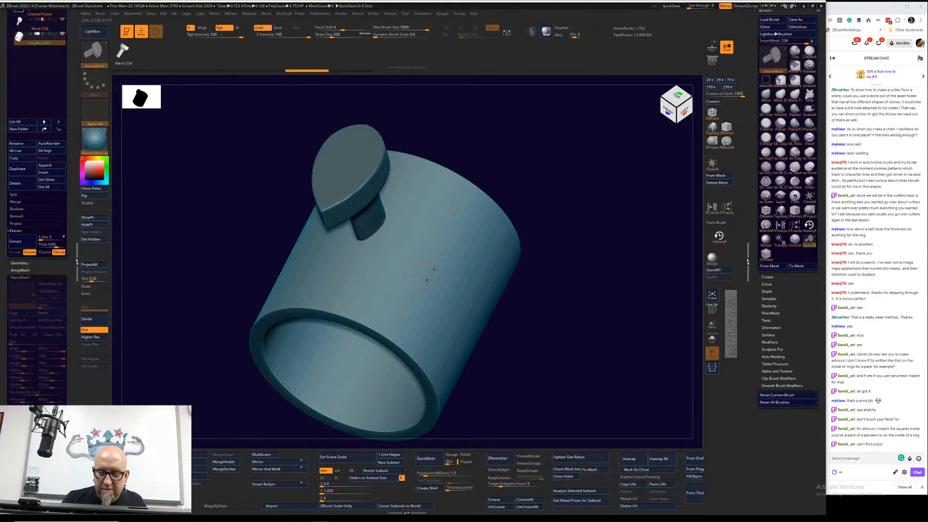
left_click(712, 113)
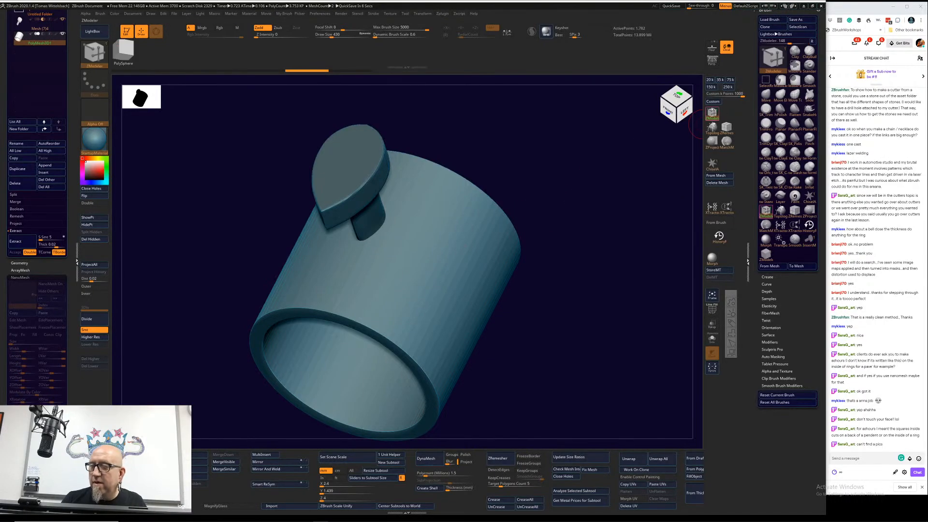
left_click(428, 268)
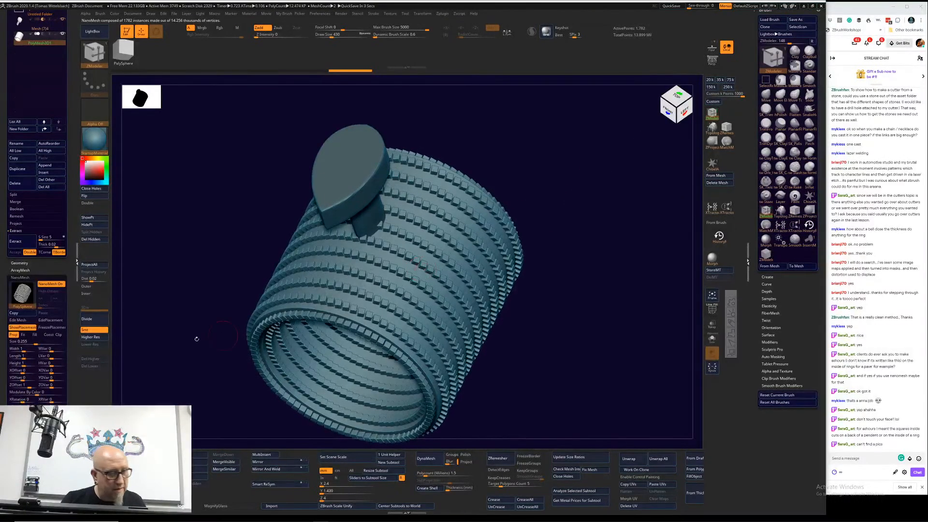
left_click_drag(32, 341, 30, 336)
Step: Open the NanoMesh source for editing, select the cutter's InsertMesh brush and leave mesh editing
mouse_move(28, 296)
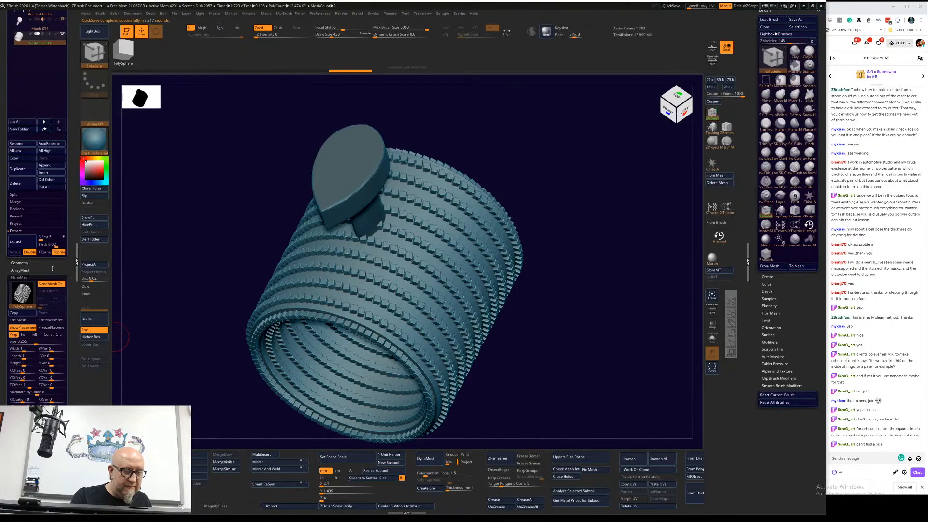
left_click(18, 320)
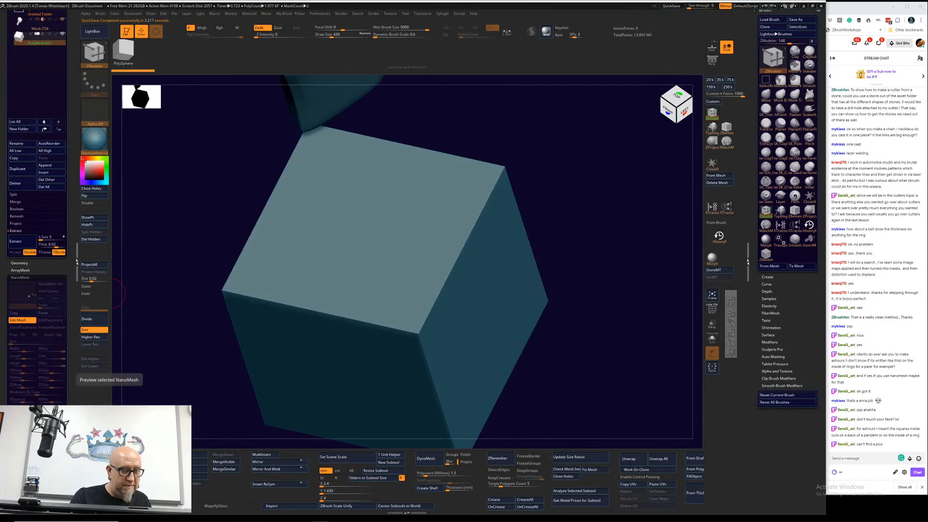
left_click(810, 239)
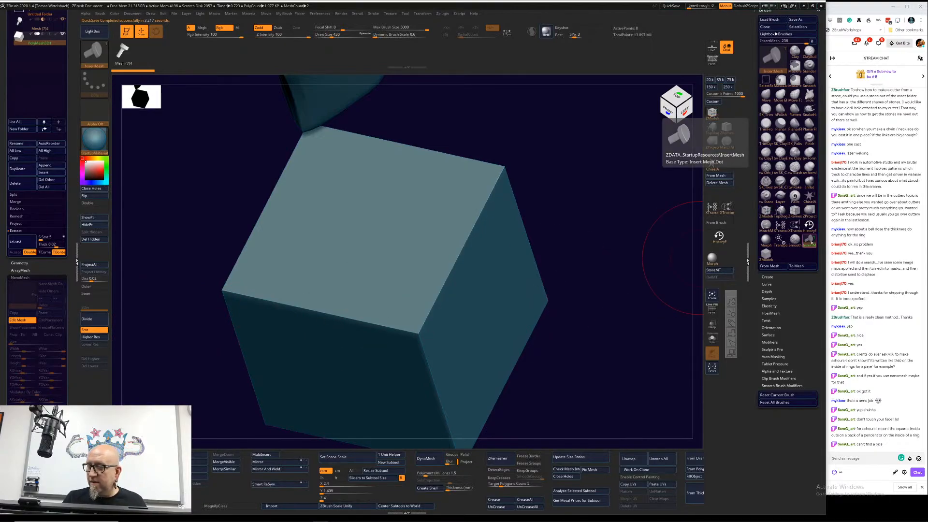
left_click(18, 320)
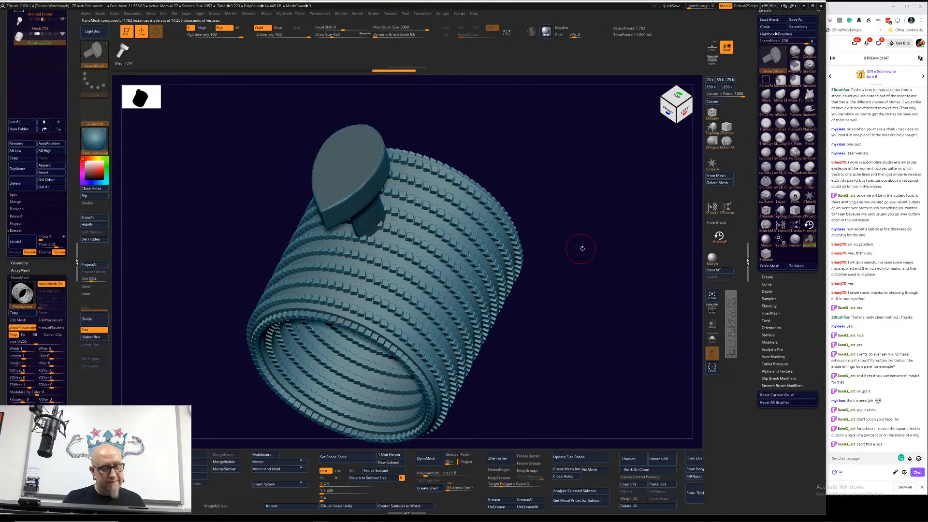
Step: Insert a single cutter on the tube's outer wall with the InsertMesh brush and undo it
left_click_drag(579, 255, 575, 261)
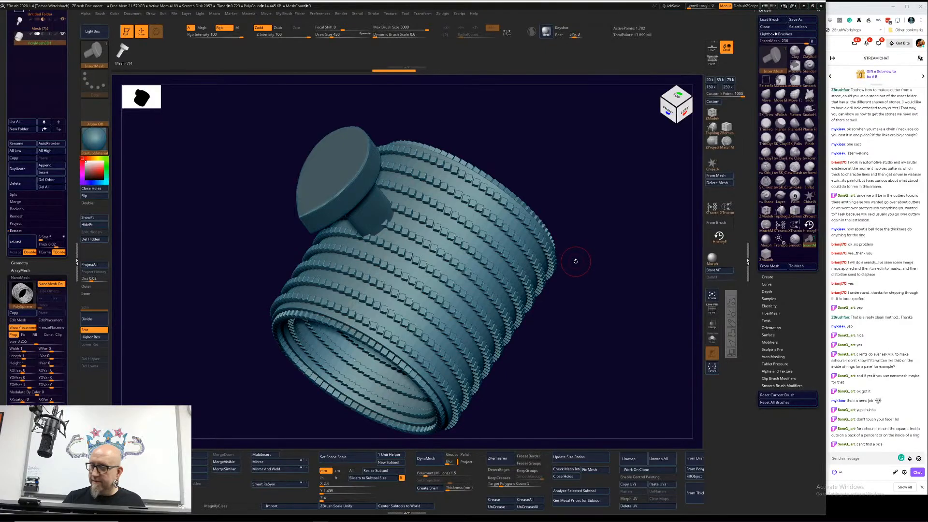
key("b")
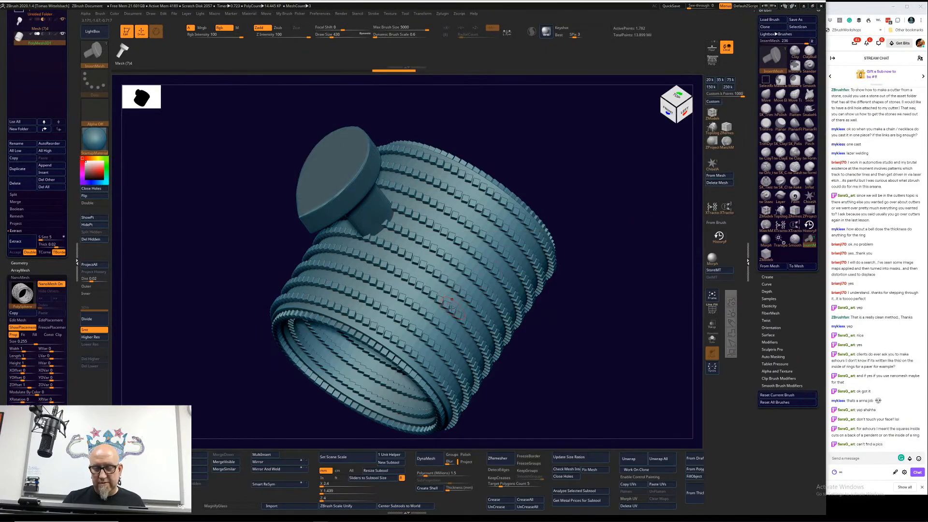
left_click_drag(461, 311, 462, 330)
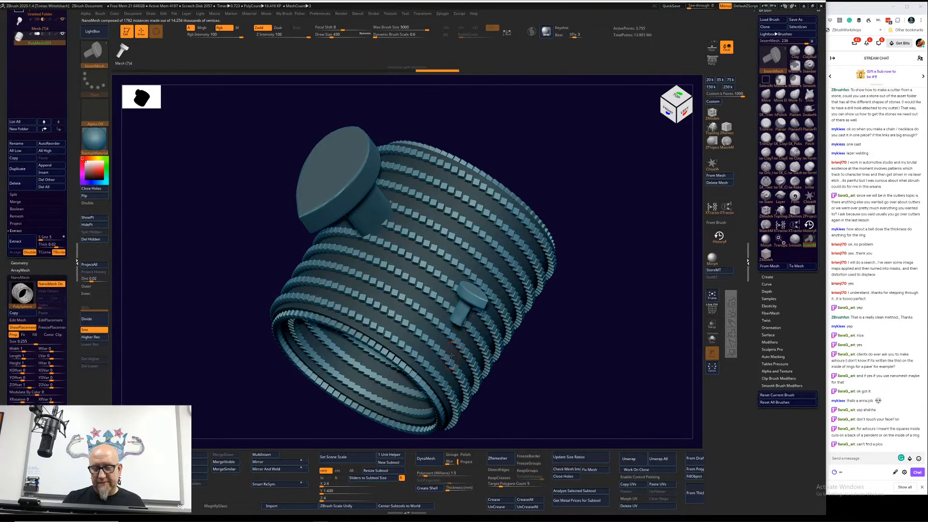
key("ctrl+z")
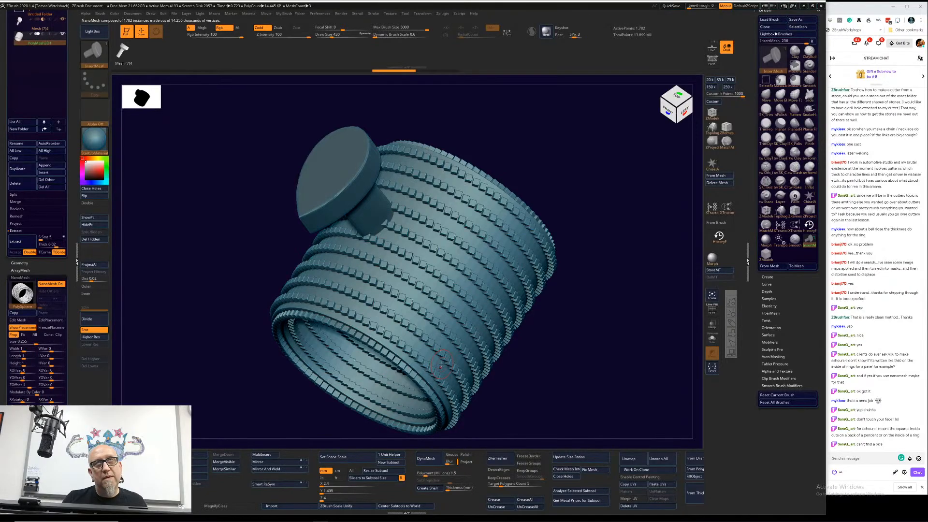
Step: Make the tube the active subtool in a top view and undo its NanoMesh insertion
left_click_drag(562, 301, 592, 317)
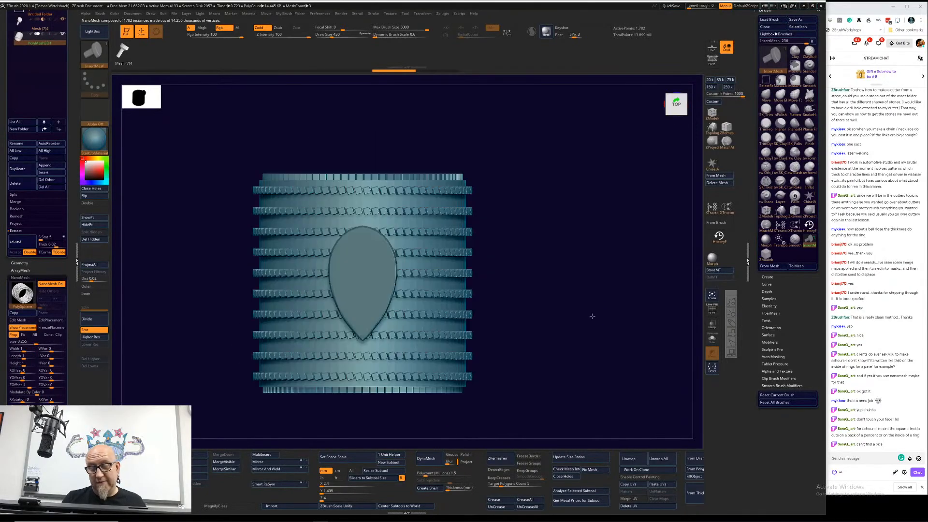
left_click_drag(68, 92, 68, 256)
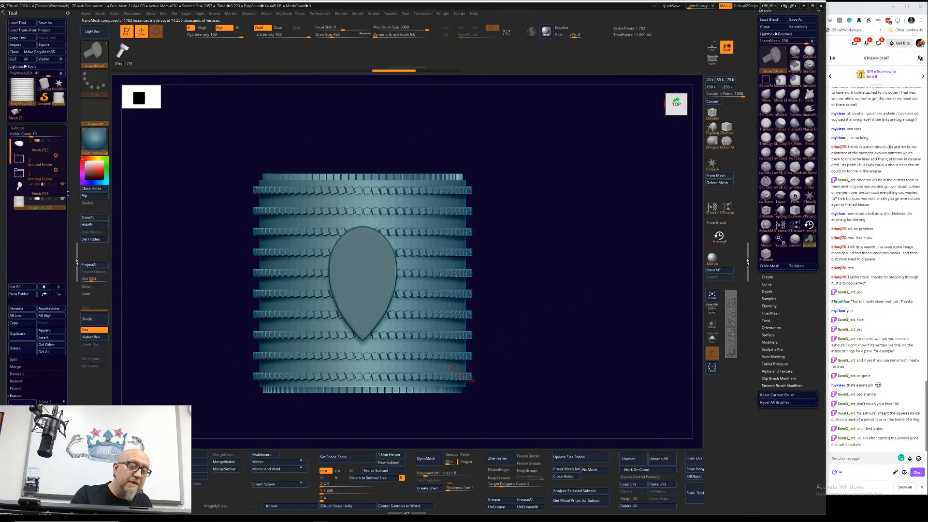
left_click(44, 193)
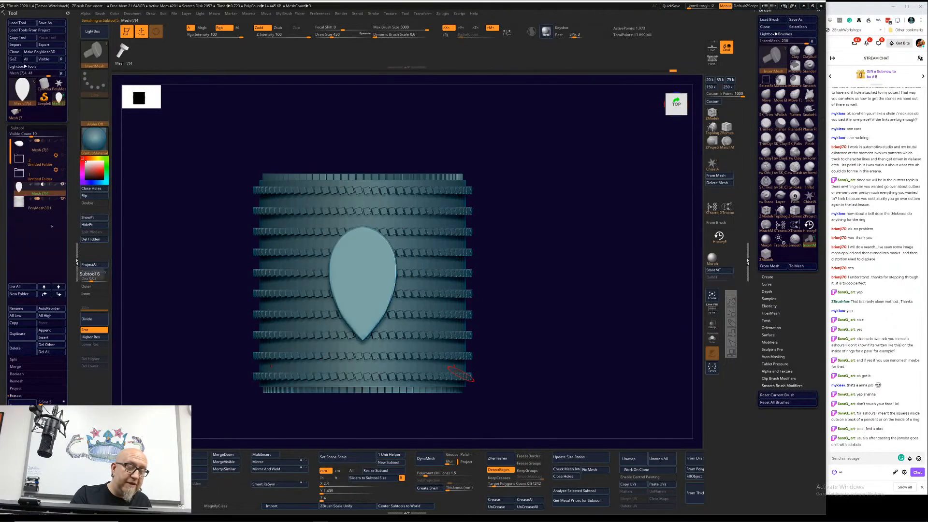
left_click(49, 206)
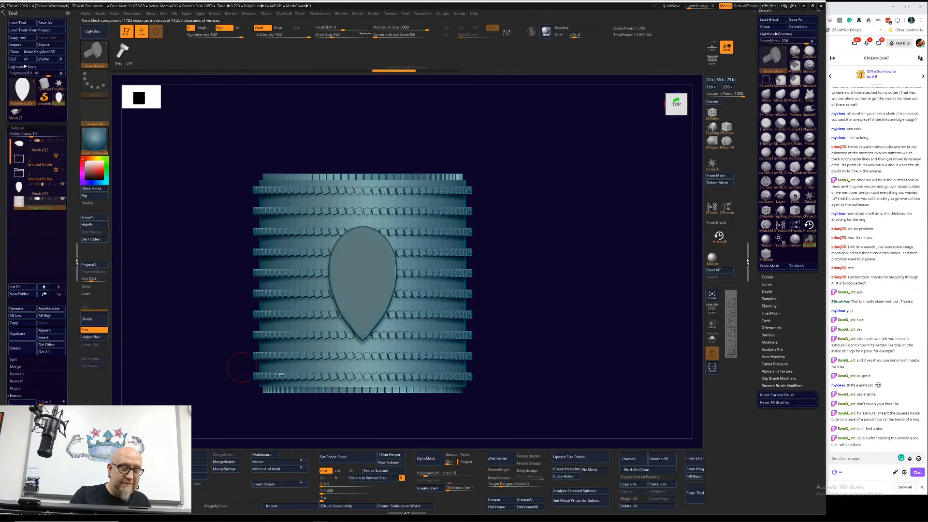
key("ctrl+z")
key("ctrl+z")
Step: Hide the pear-shaped cutter subtool and display the tube's polyframe
left_click(63, 184)
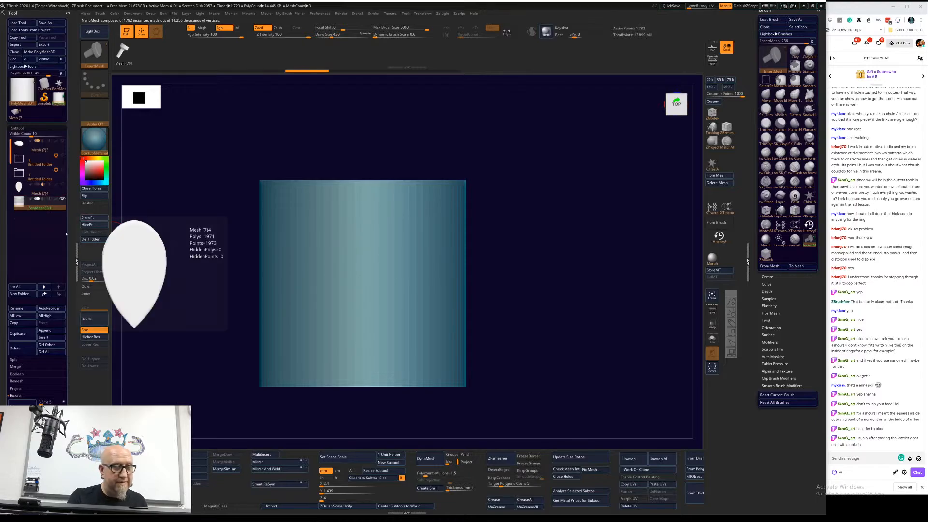
left_click_drag(216, 401, 213, 342, "alt")
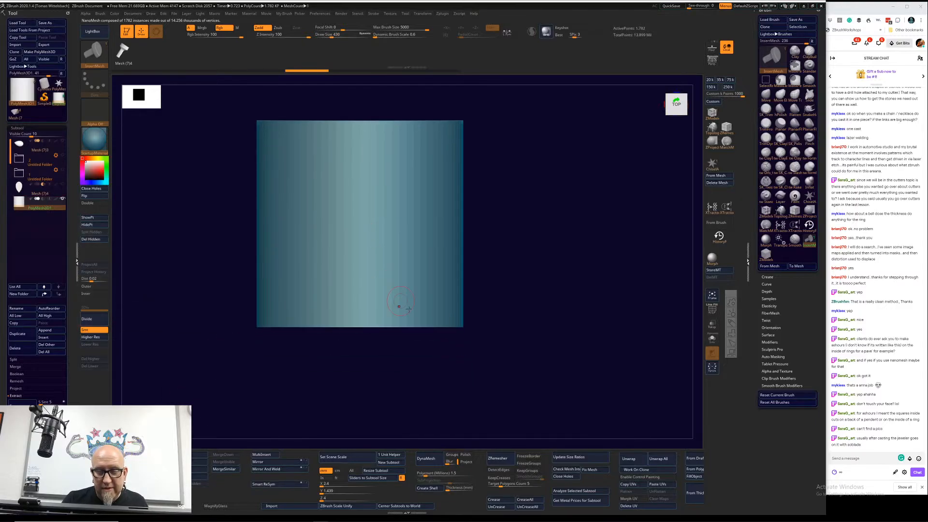
left_click(713, 310)
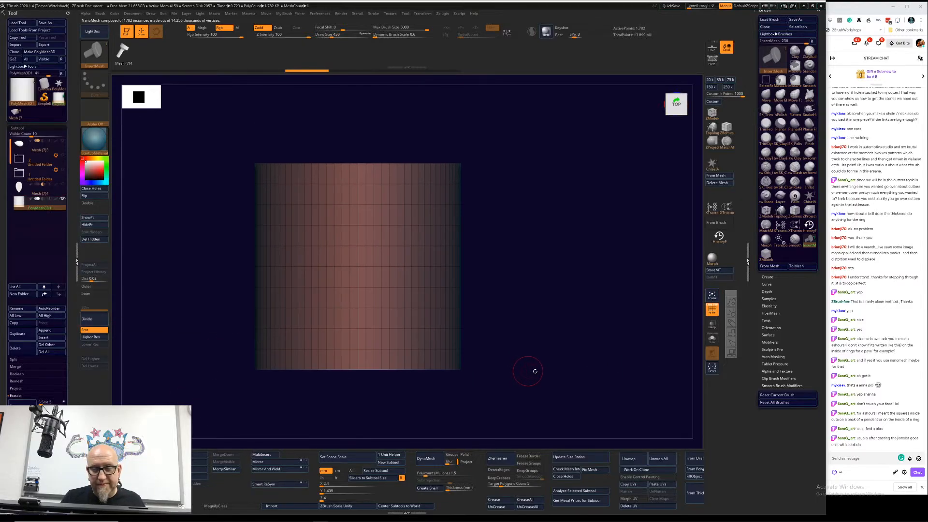
Step: Switch back to the ZModeler brush and insert a NanoMesh on all polygons of the tube
key("b")
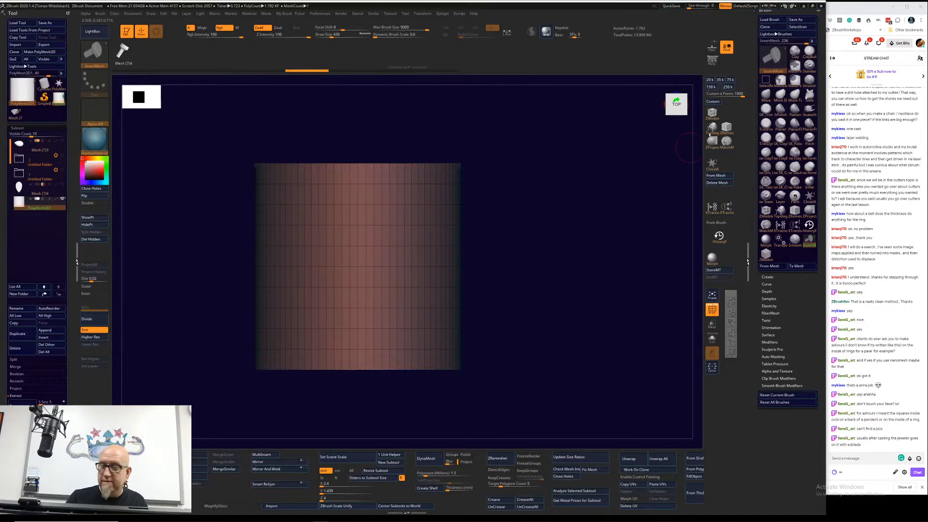
left_click(711, 118)
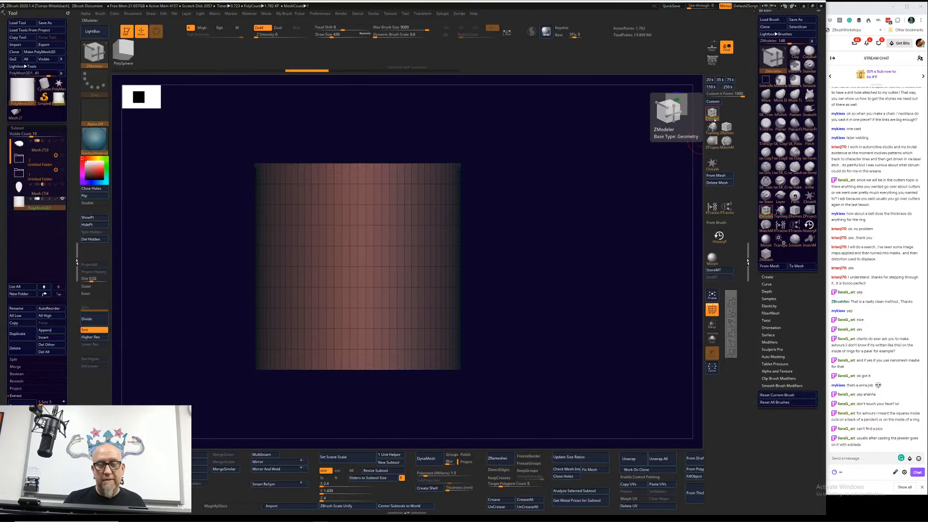
left_click(362, 257)
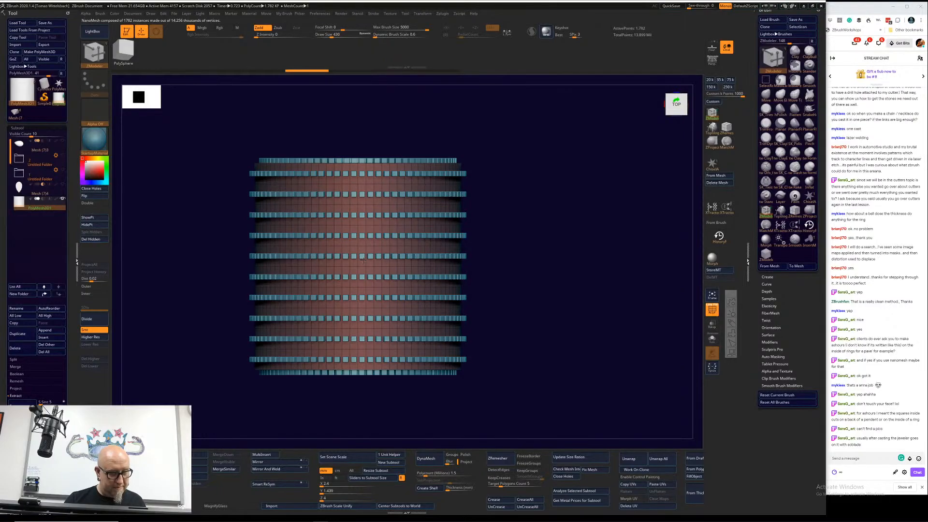
left_click_drag(363, 260, 363, 261)
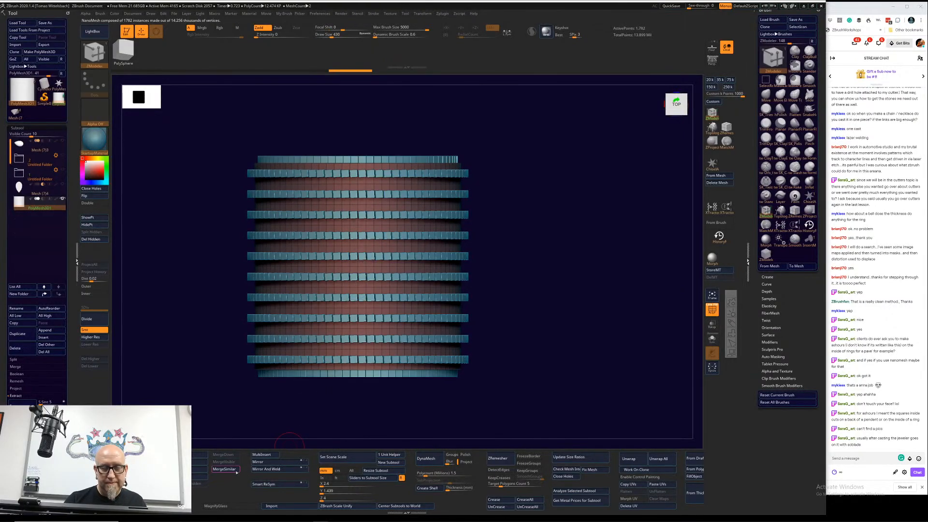
Step: Try an edge action along the tube's length, and undo it together with the NanoMesh insertion
scroll(73, 378, "down", 5)
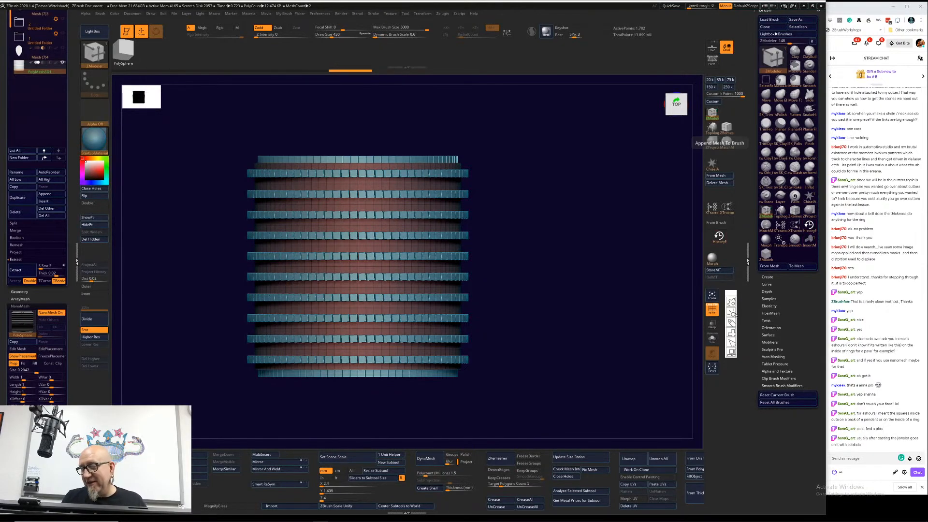
mouse_move(799, 324)
left_mouse_down()
mouse_move(800, 317)
mouse_move(793, 442)
left_mouse_up()
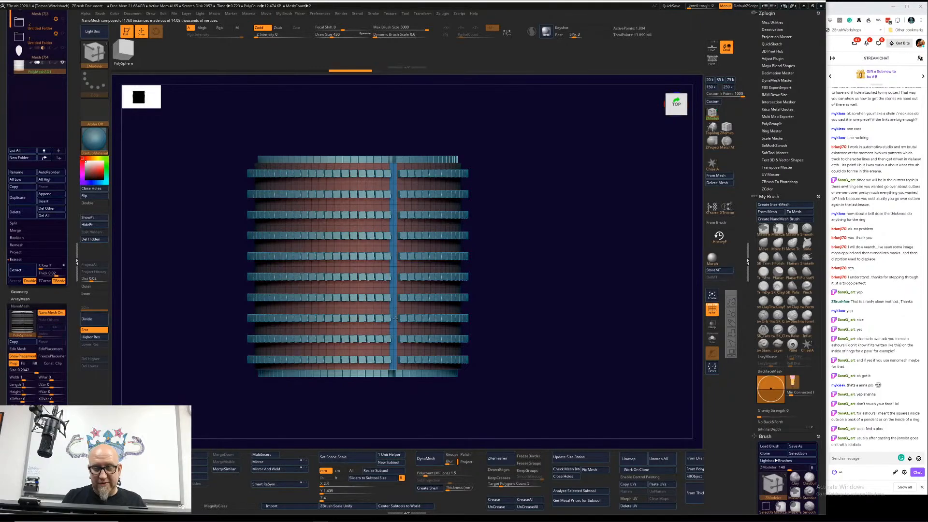
left_click(396, 318)
left_click_drag(570, 298, 563, 293)
key("ctrl+z")
key("ctrl+z")
key("ctrl+z")
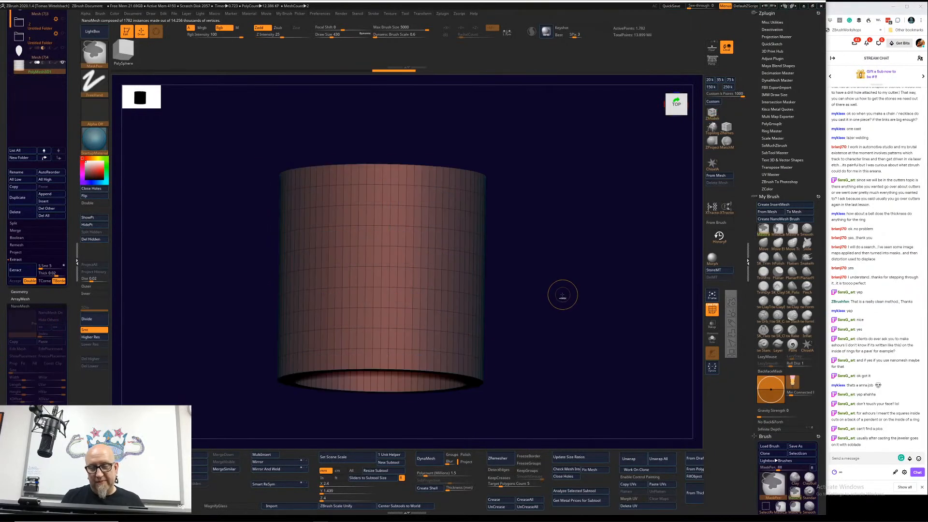
Step: Reselect the ZModeler brush and insert a NanoMesh across all polygons of the tube again
key("b")
key("z")
key("m")
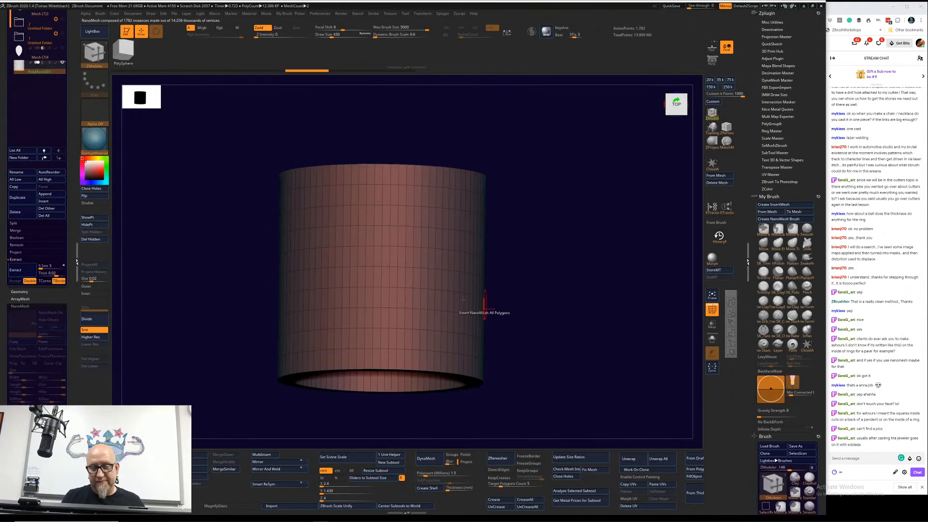
left_click(393, 298)
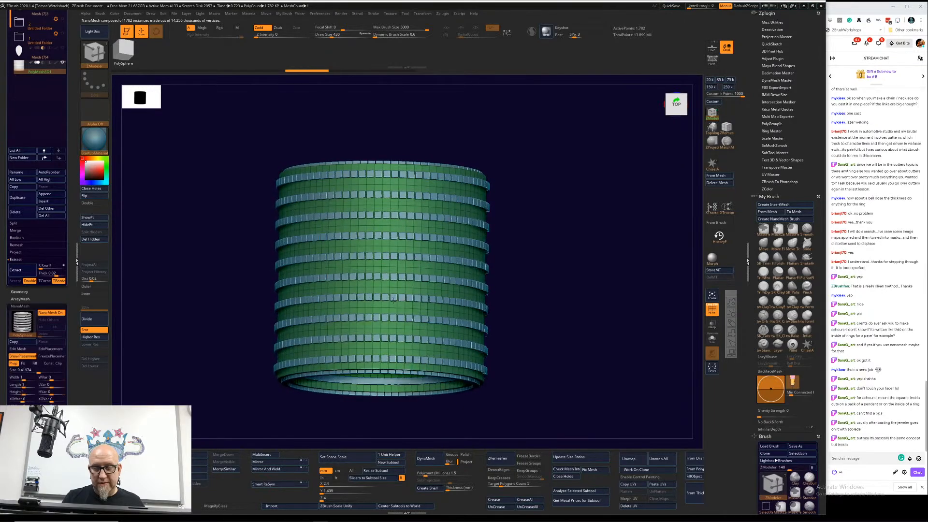
left_click_drag(393, 301, 392, 303)
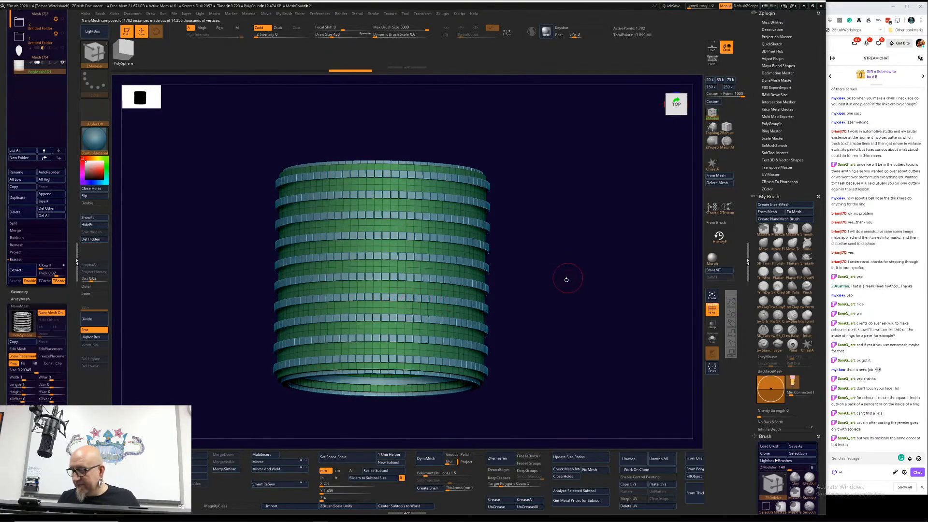
left_click_drag(559, 291, 565, 232)
left_click_drag(512, 302, 507, 265)
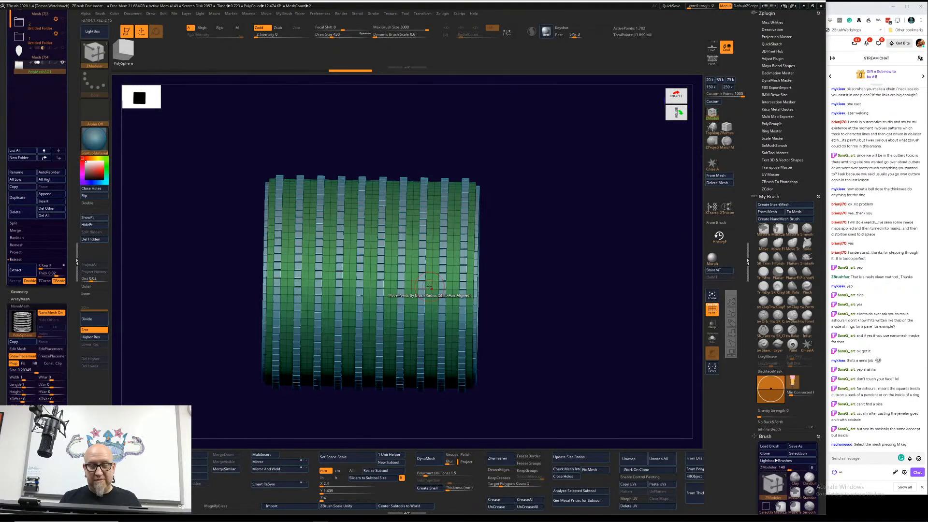
Step: Undo the NanoMesh insertion on the tube and return to the straight side view
left_click_drag(585, 283, 529, 294)
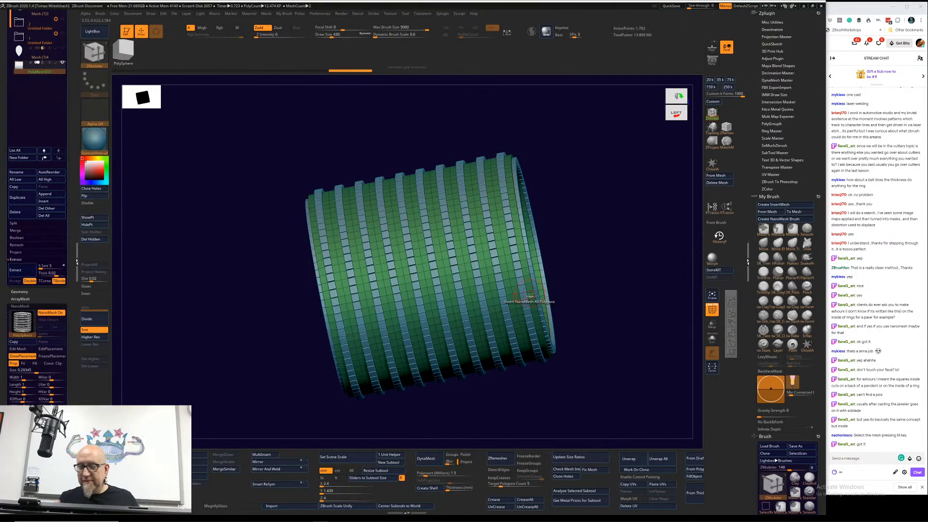
key("ctrl+z")
left_click_drag(592, 370, 618, 364)
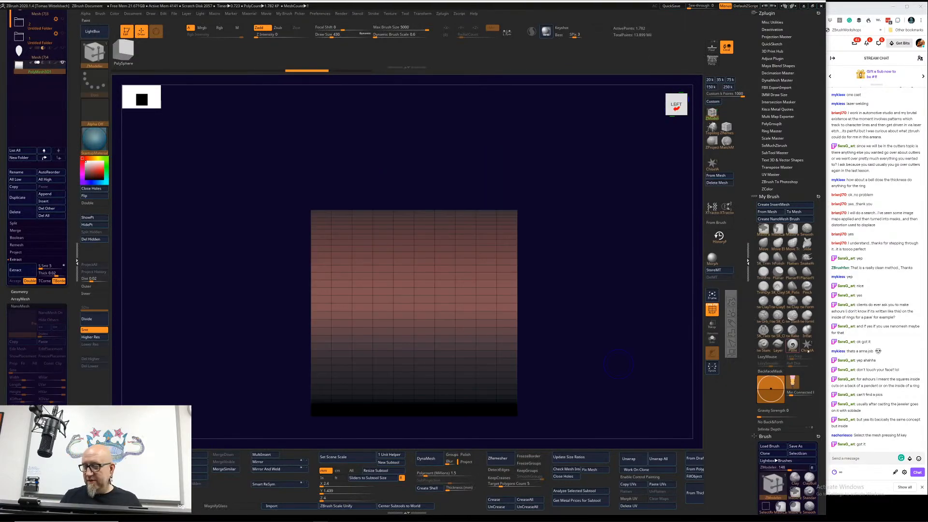
Step: Find the custom InsertMesh brush holding the stone cutter among the loaded brushes and select it
scroll(816, 345, "down", 5)
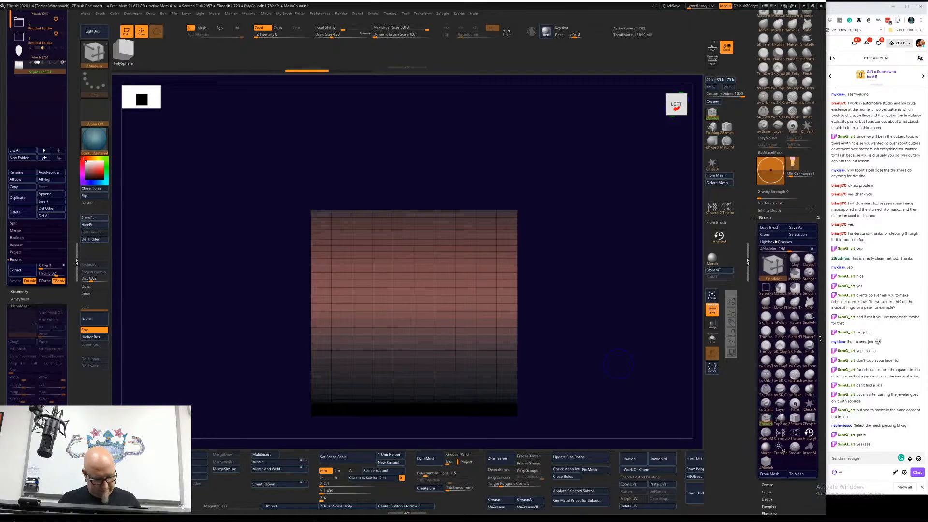
left_click_drag(820, 338, 819, 336)
key("F1")
key("F1")
key("F1")
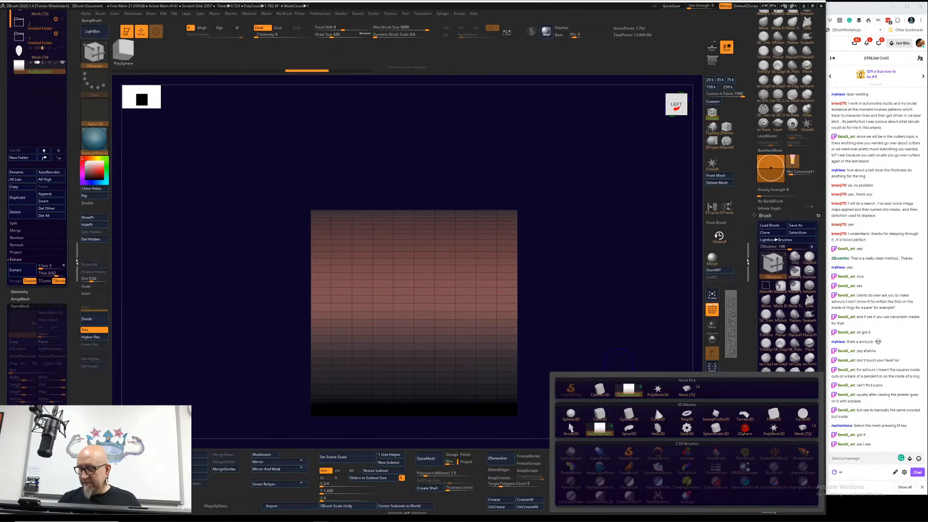
key("F1")
key("F1")
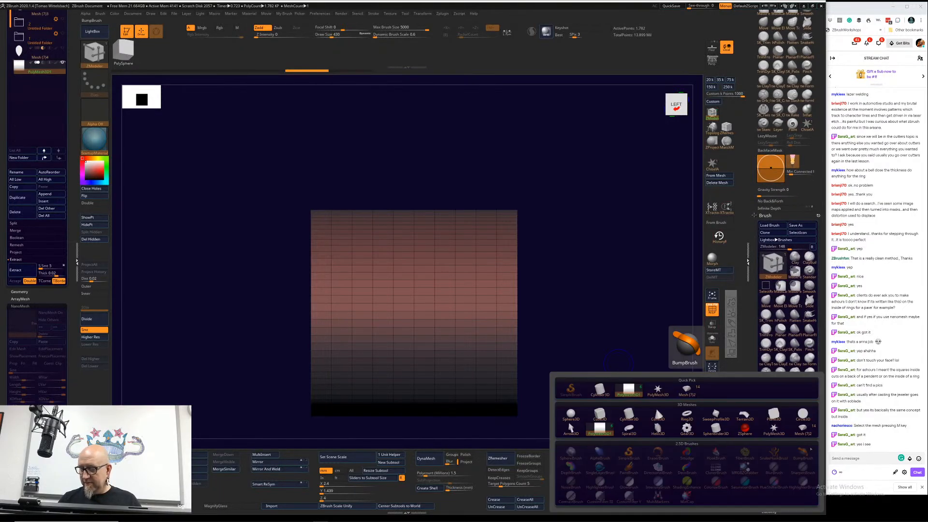
key("F1")
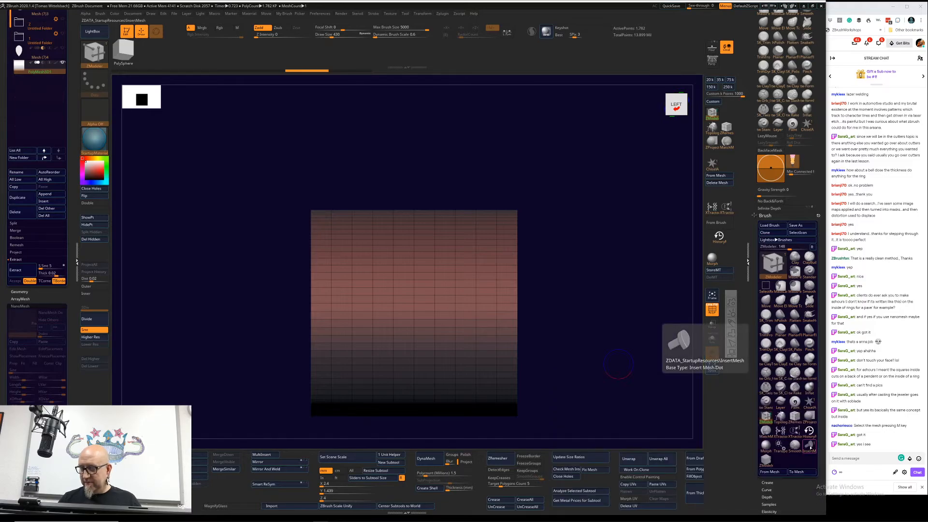
key("F1")
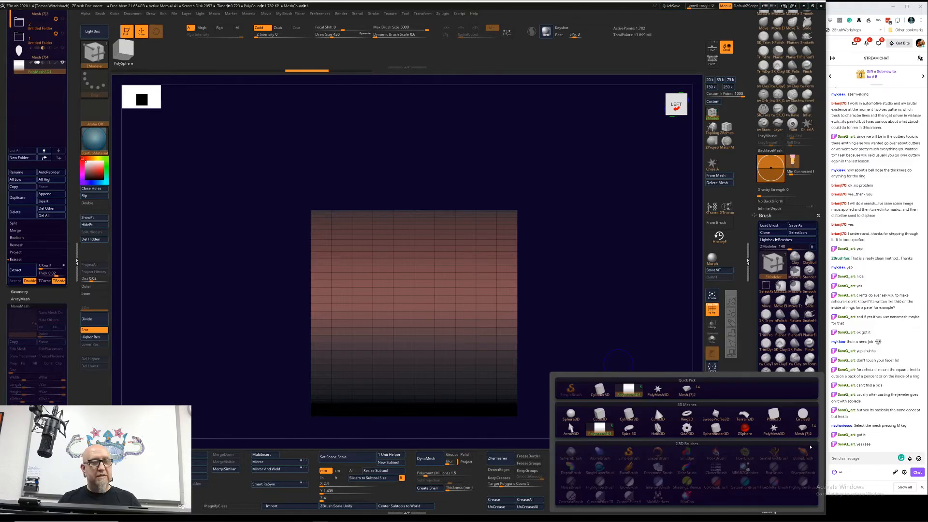
key("F1")
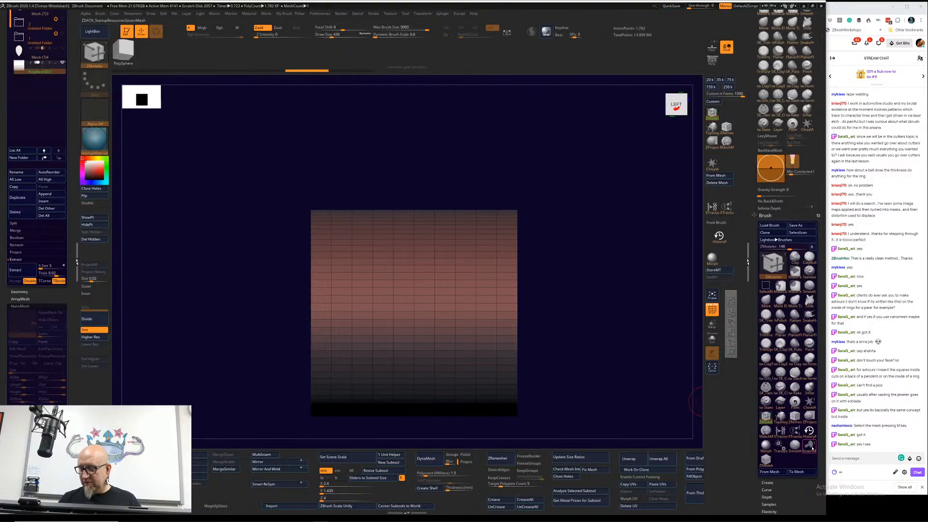
key("F1")
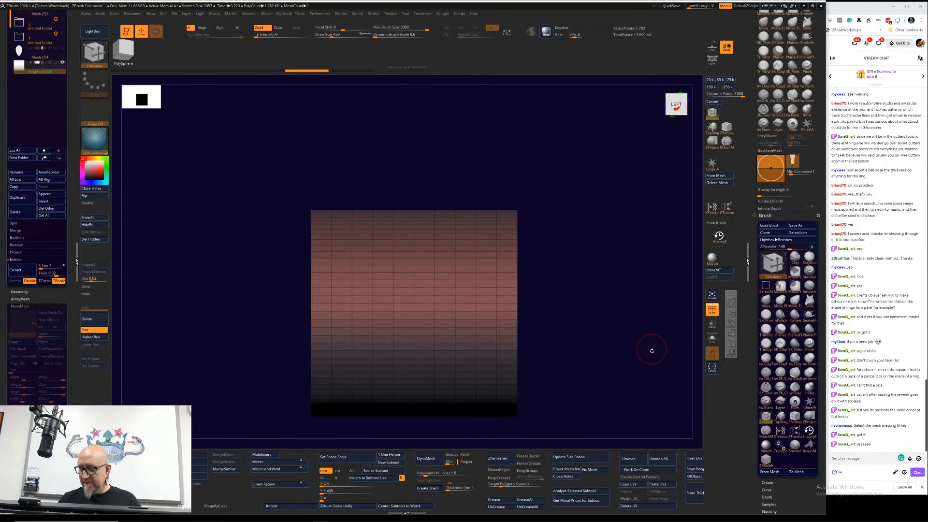
left_click(810, 445)
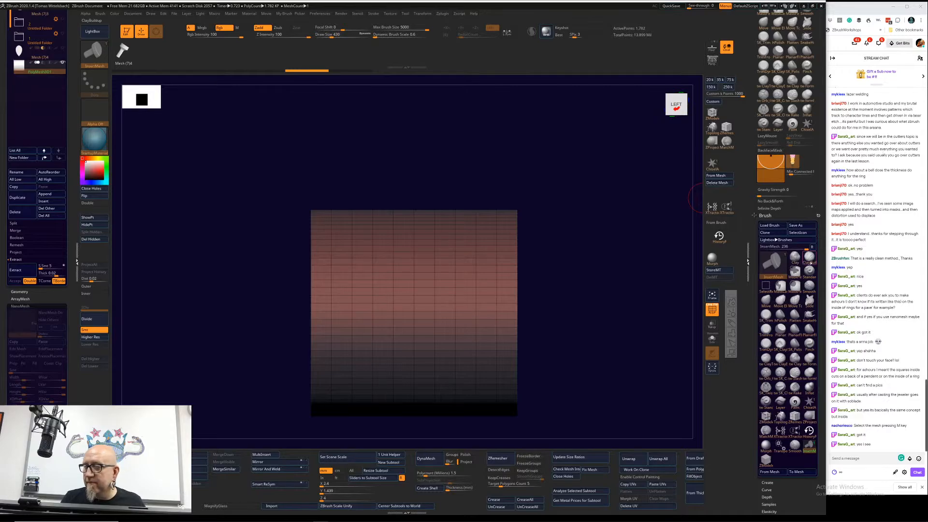
Step: Switch back to the ZModeler brush, insert a NanoMesh across the tube's polygons, and undo the insertion
left_click(713, 114)
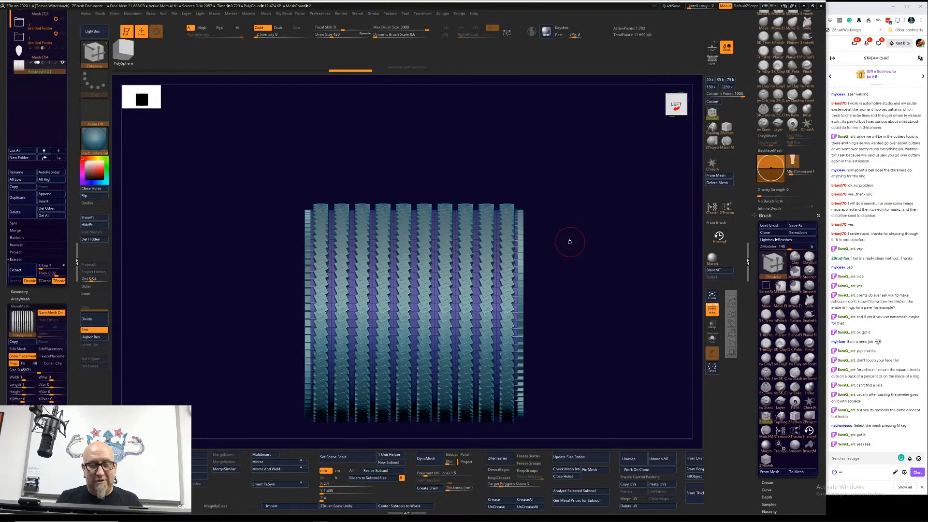
left_click_drag(569, 244, 551, 232)
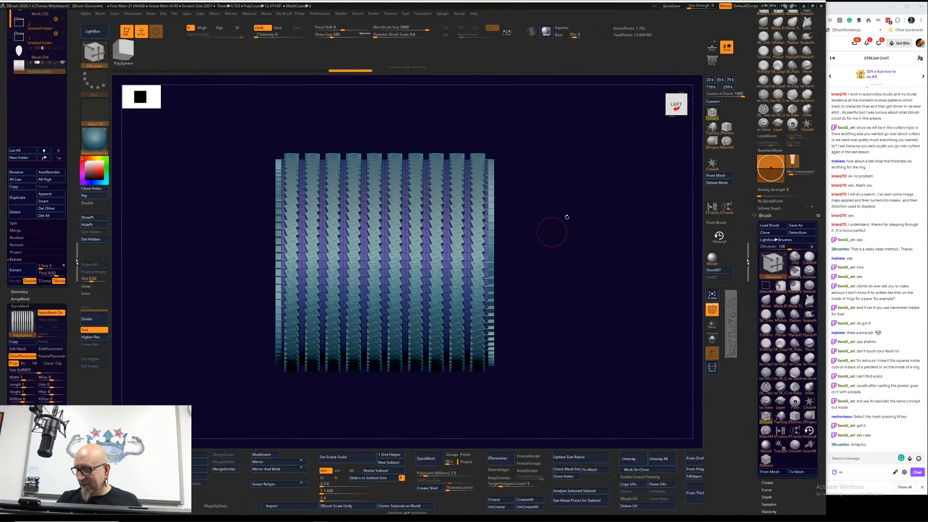
left_click_drag(593, 282, 587, 287)
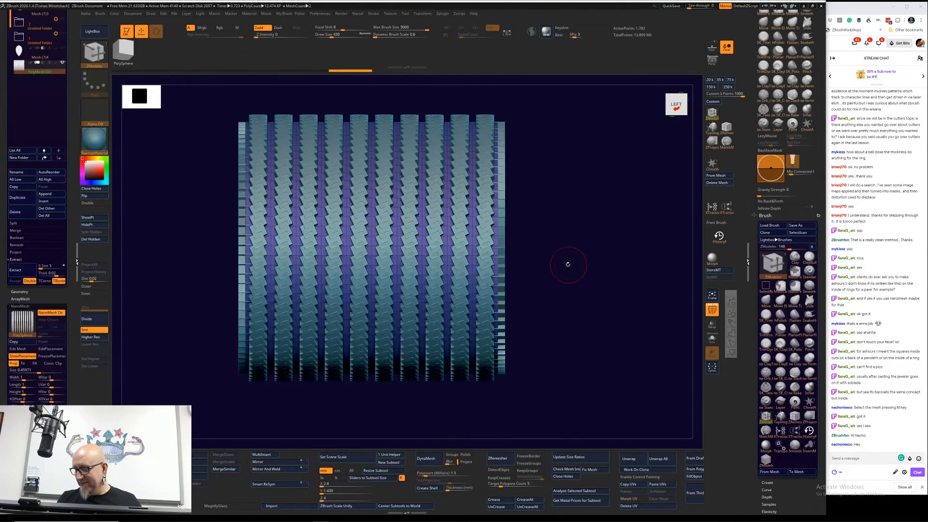
key("ctrl+z")
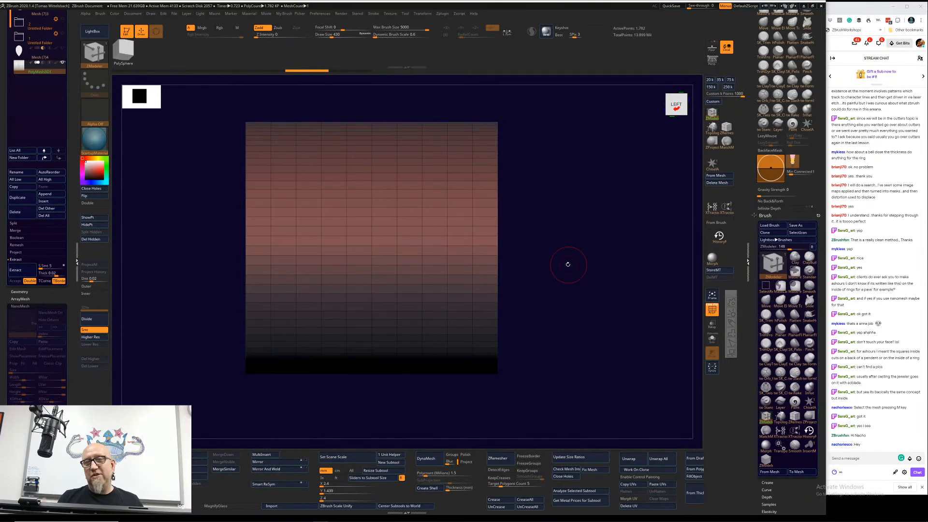
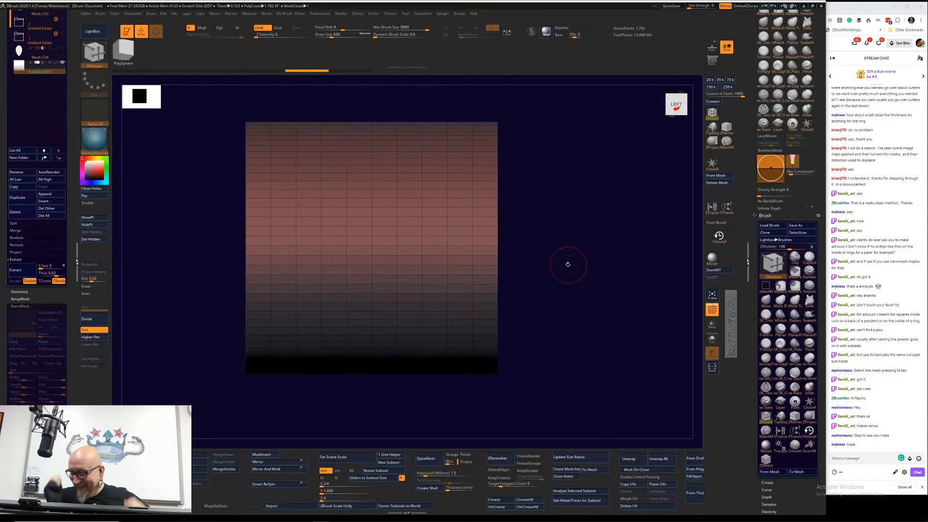
Step: Switch to the Chrome browser and search Google in a new tab for the jewelry sculptor's name
left_click_drag(559, 348, 560, 346)
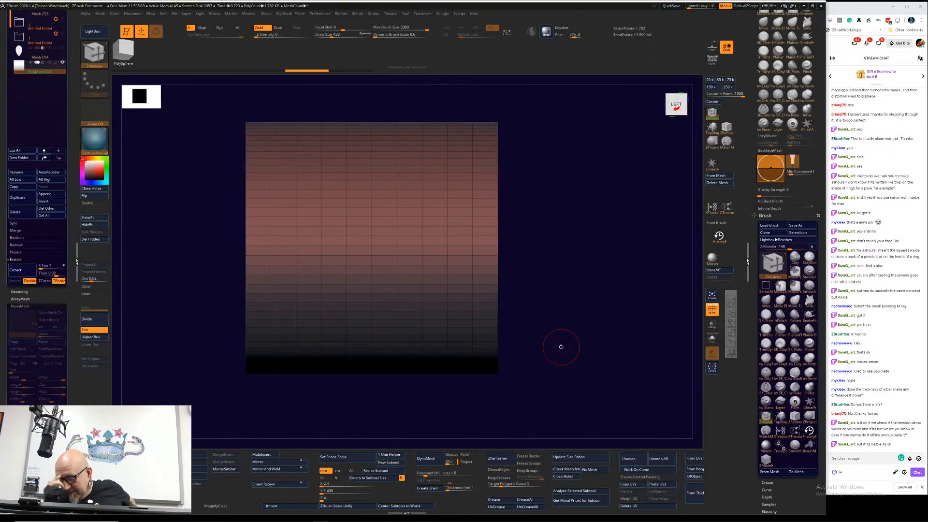
key("alt+Tab")
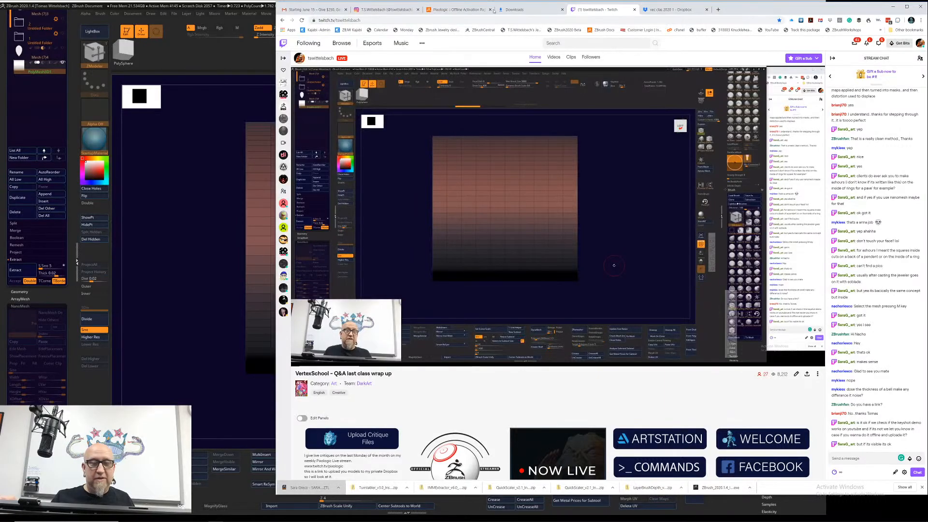
key("ctrl+t")
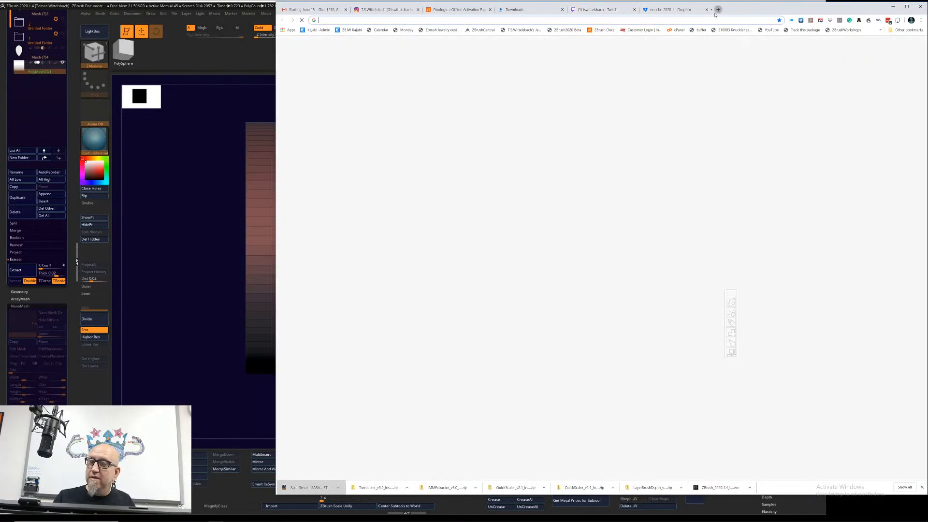
left_click(556, 19)
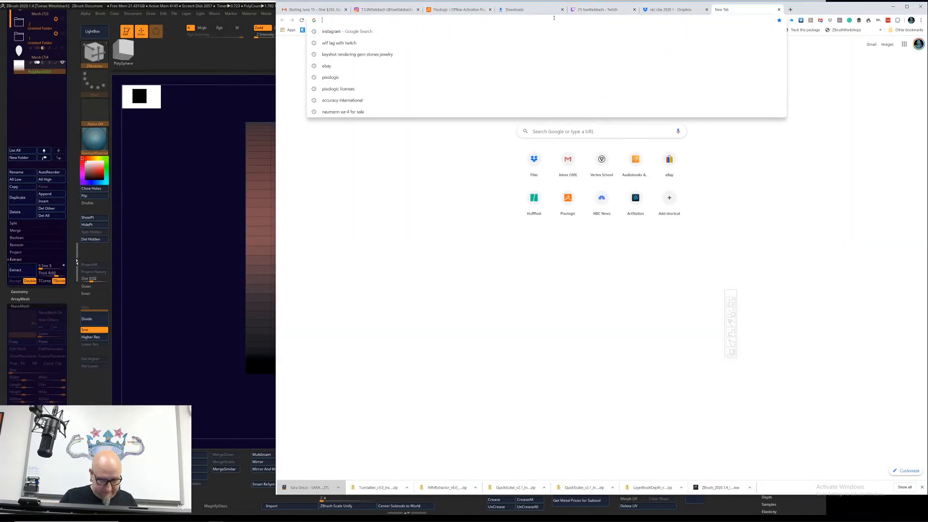
type("nacho")
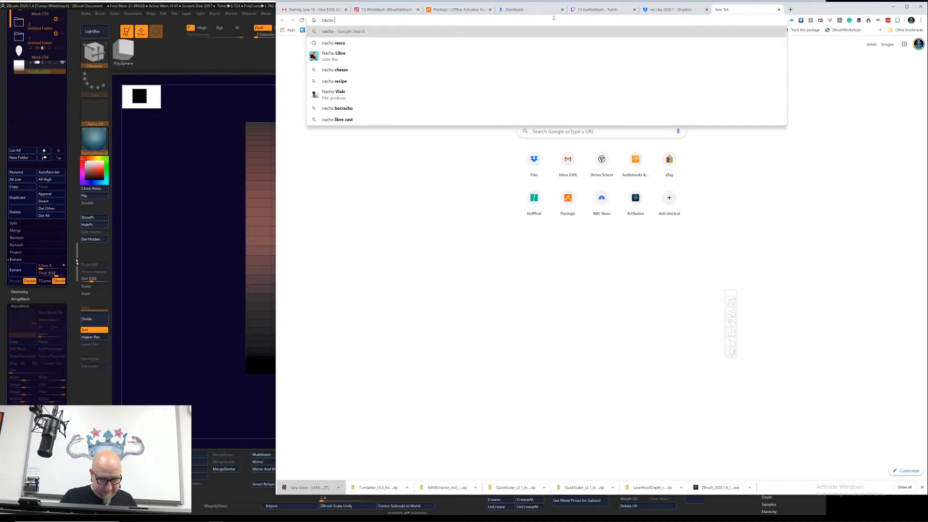
type(" resco")
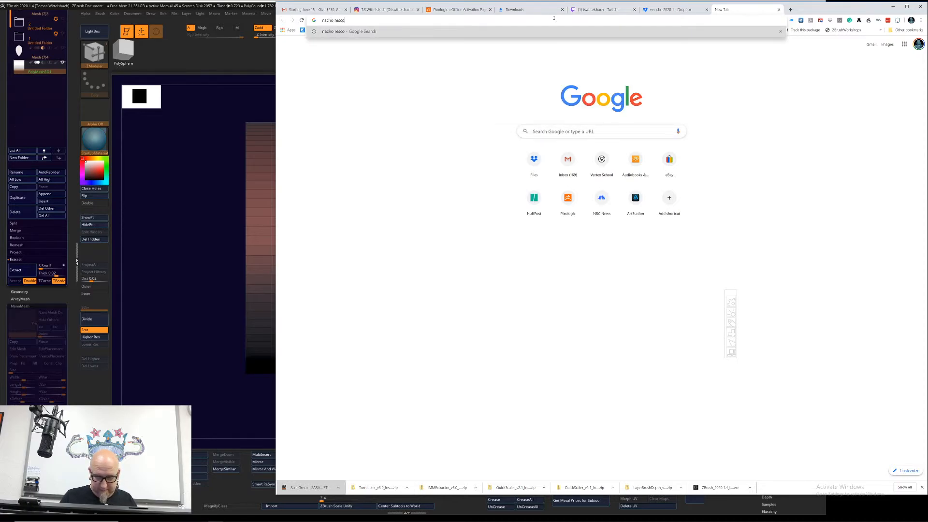
key("Return")
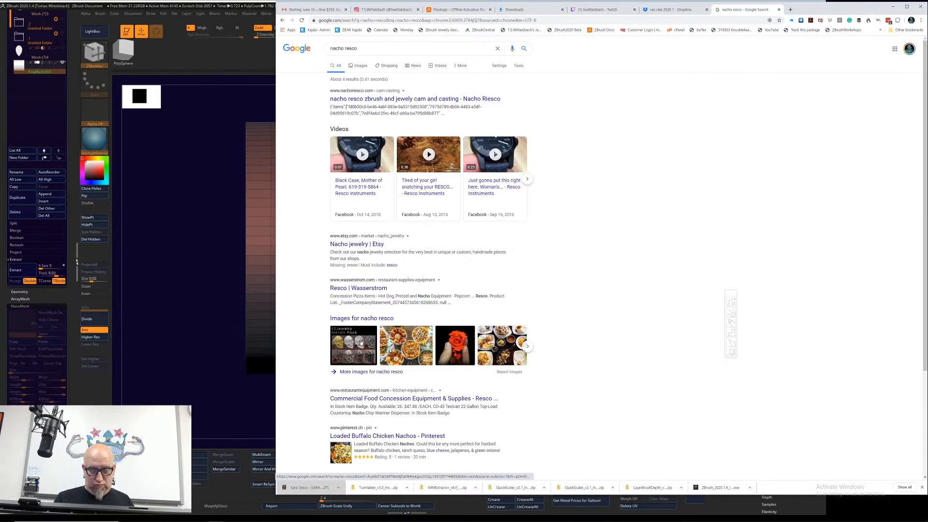
Step: Find the KS Jewelry Metals Pack among the image results and go through its ArtStation page to the artist's profile
left_click(363, 337)
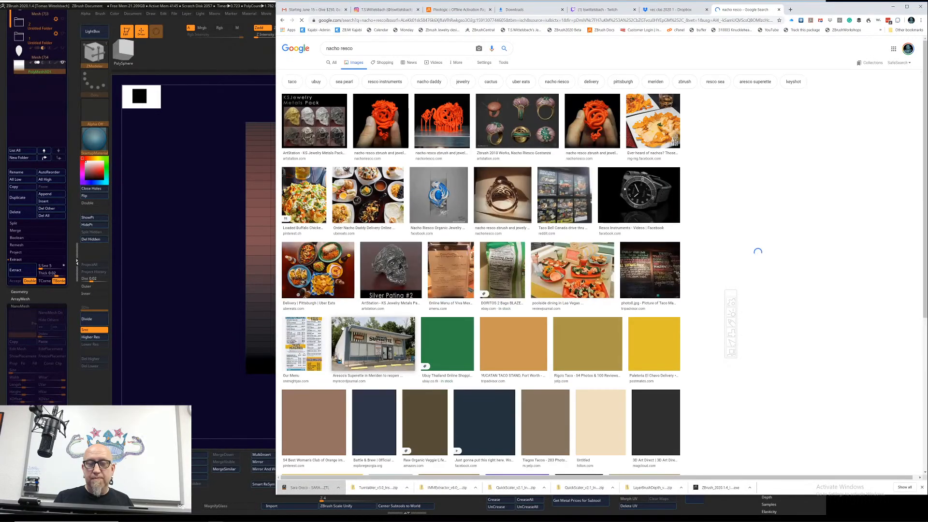
left_click(324, 104)
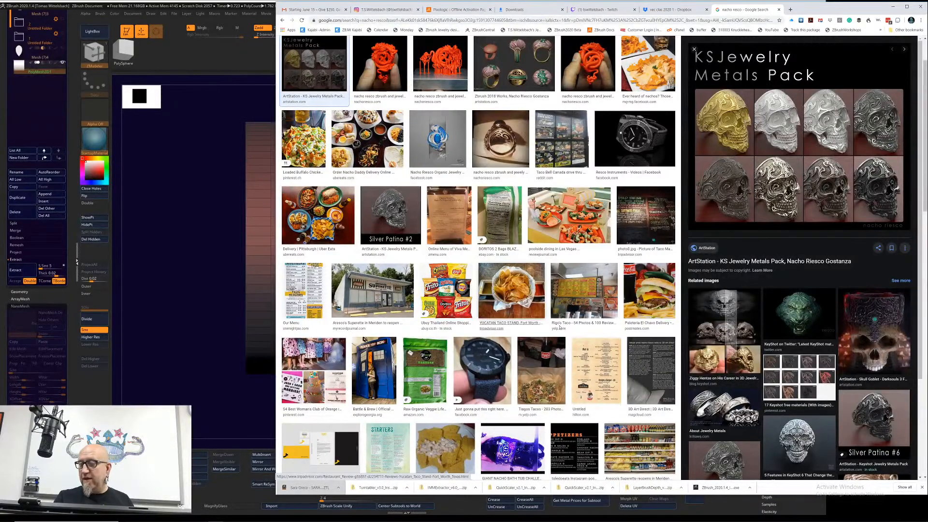
left_click(792, 260)
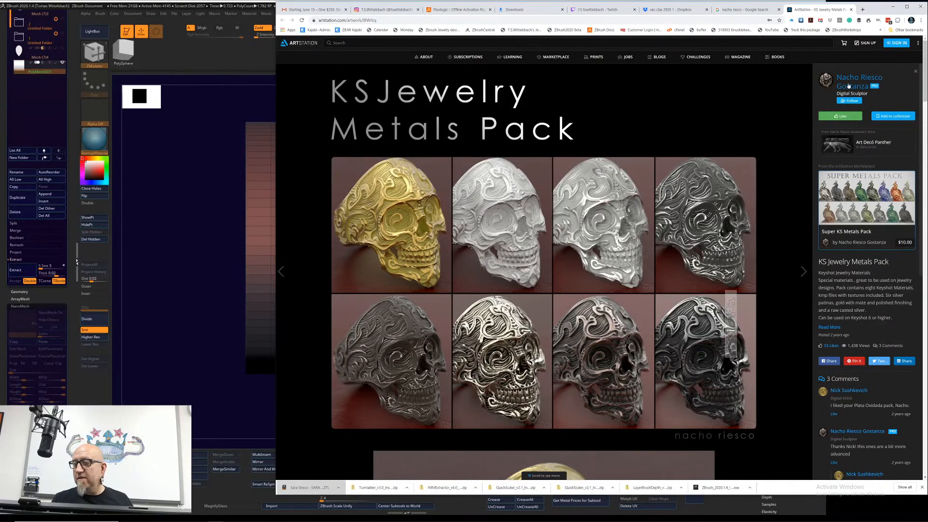
left_click(853, 81)
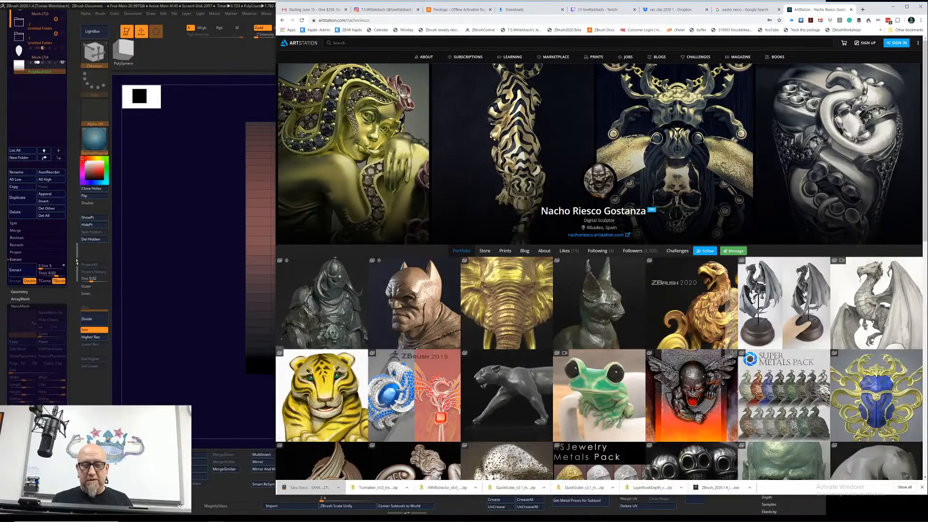
Step: Copy the ArtStation profile's web address and post it in the Twitch stream chat
right_click(364, 21)
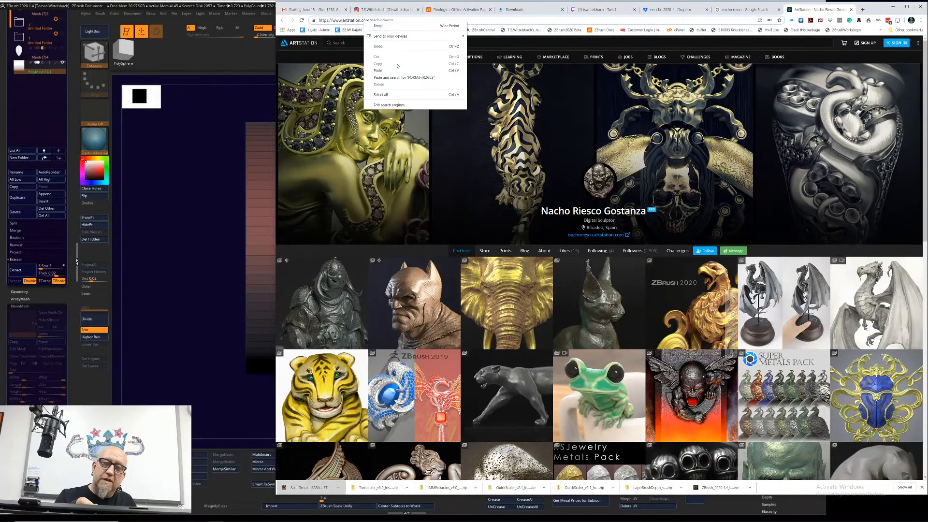
left_click(501, 21)
key("ctrl+c")
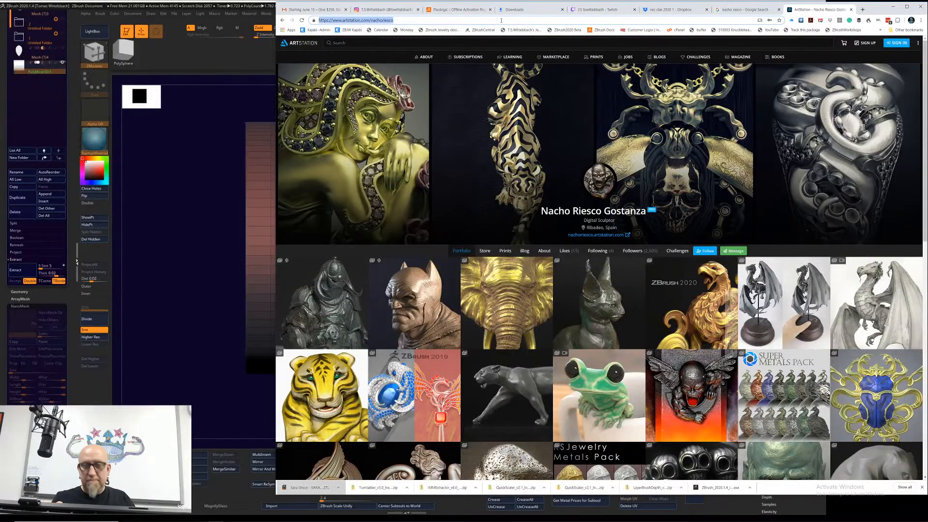
left_click(601, 10)
left_click(855, 459)
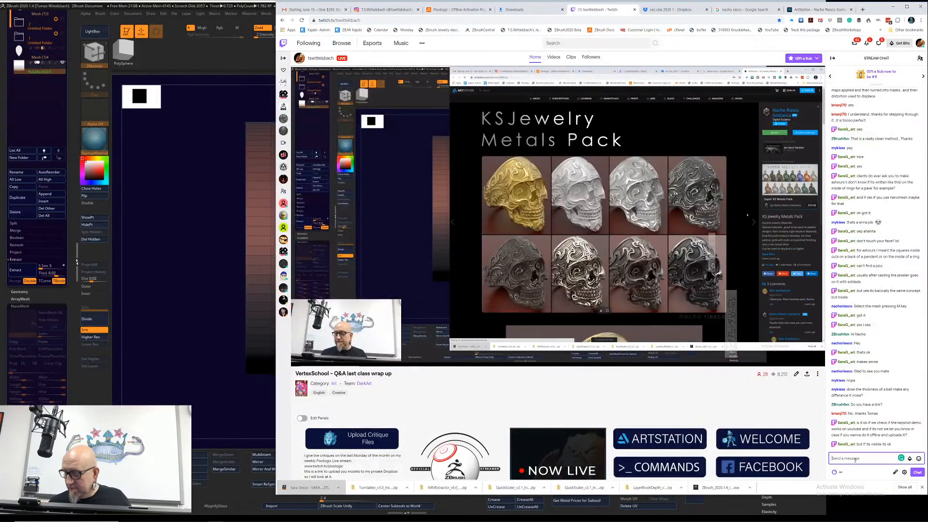
key("ctrl+v")
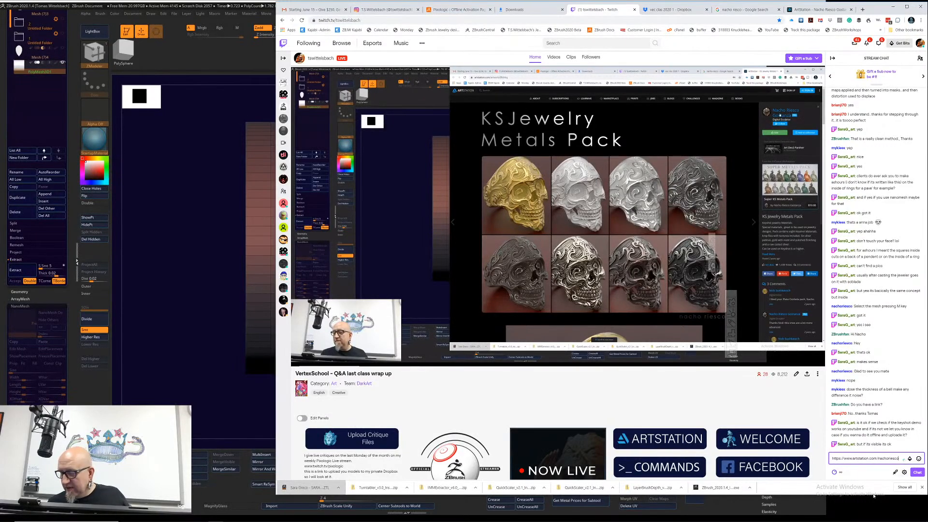
key("Return")
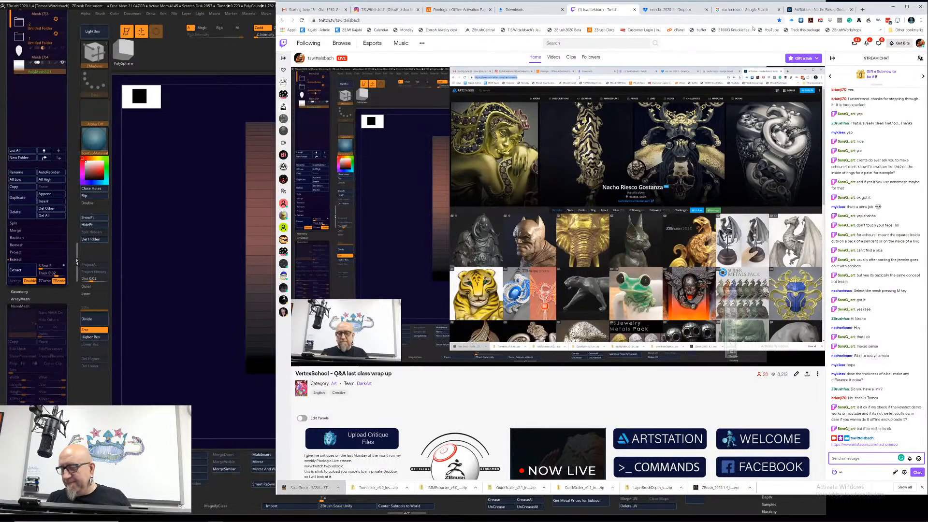
Step: Return to the artist's ArtStation profile and view the products in the store
left_click(814, 9)
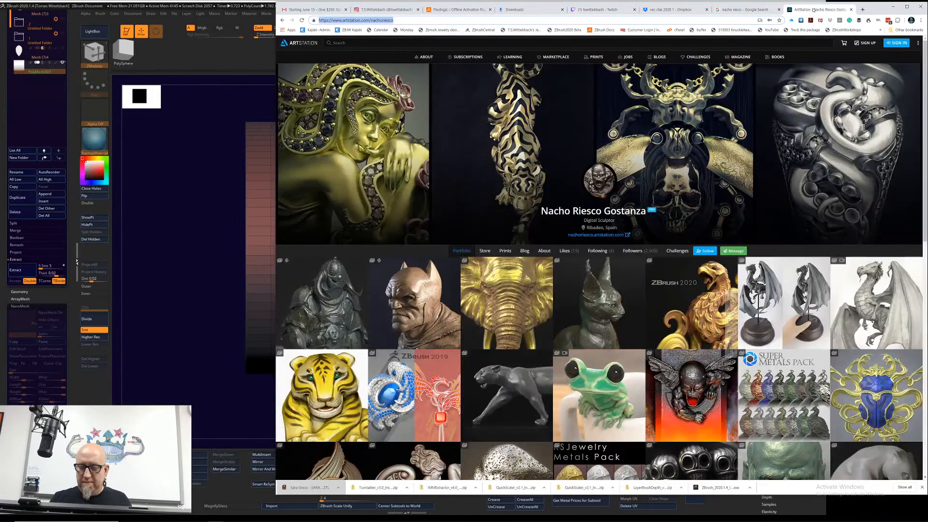
left_click(485, 251)
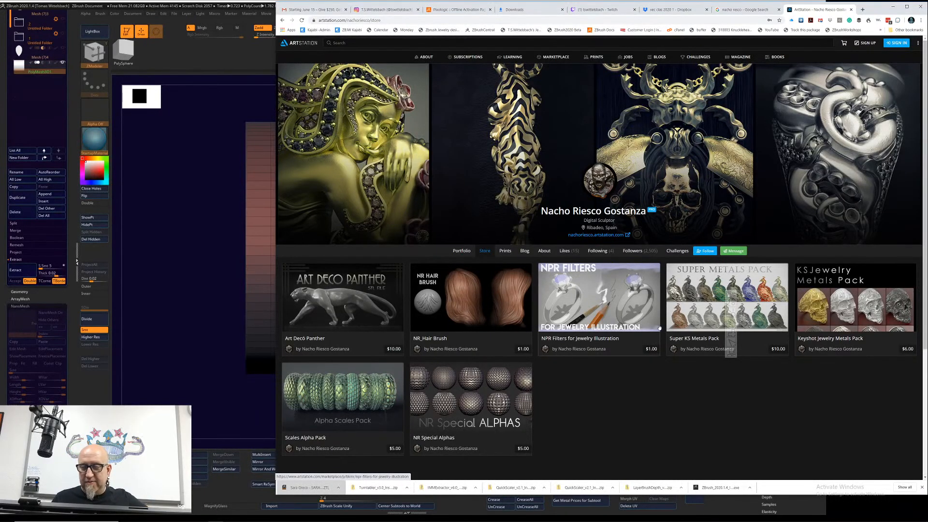
Step: Search Google for the artist's name together with the word "rendering"
left_click(398, 21)
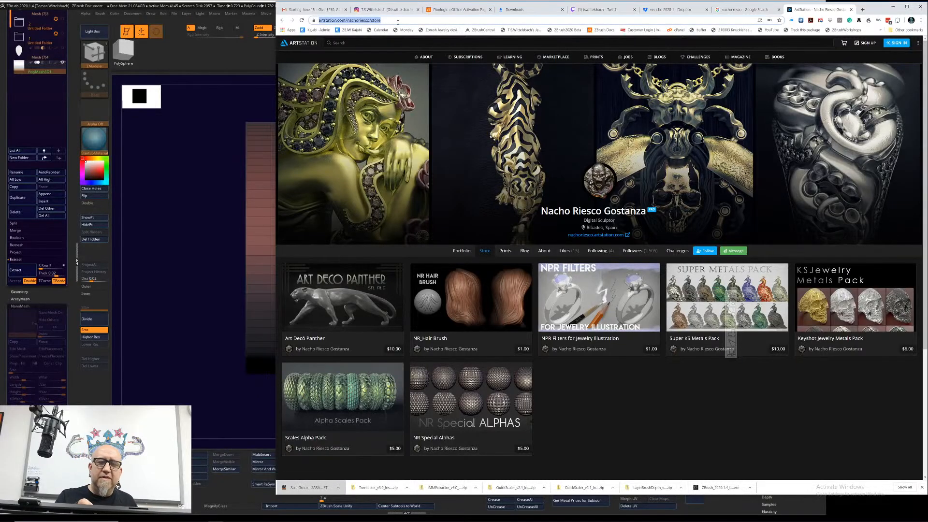
type("nacj")
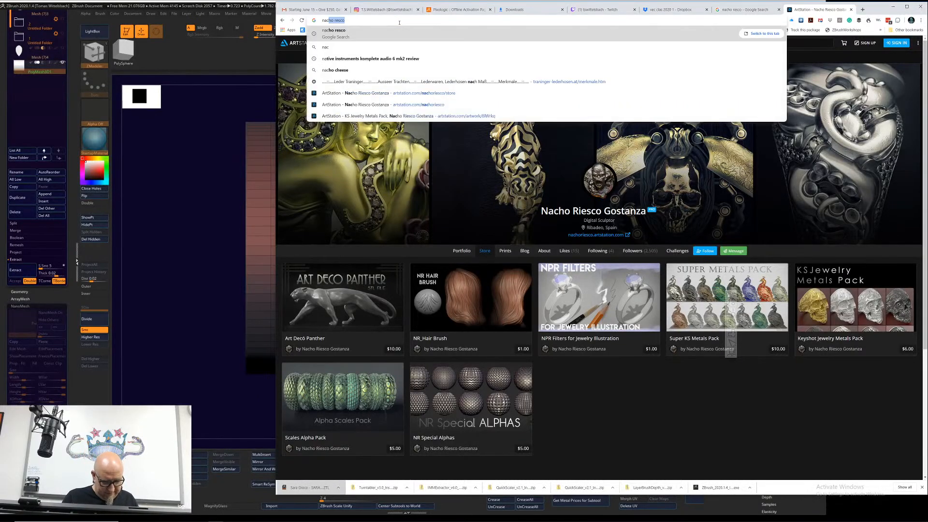
key("BackSpace")
type("ho ")
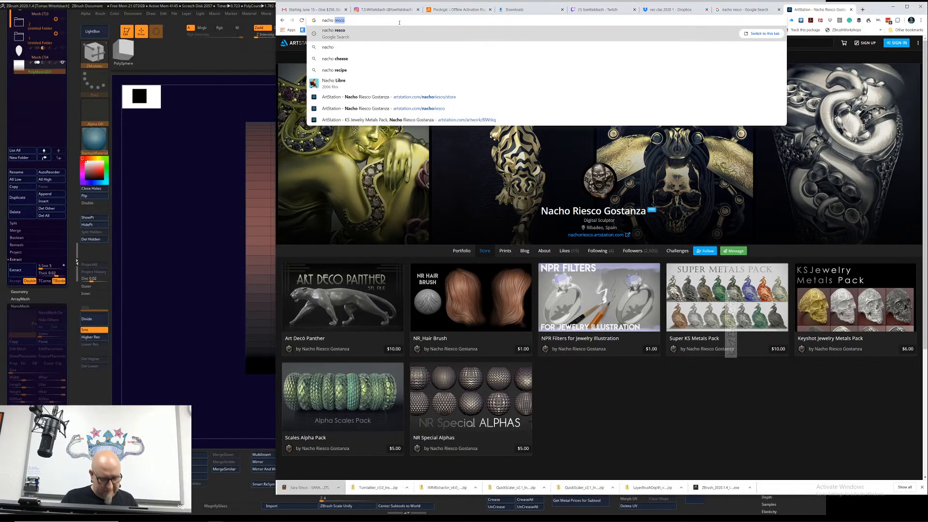
type("resco ")
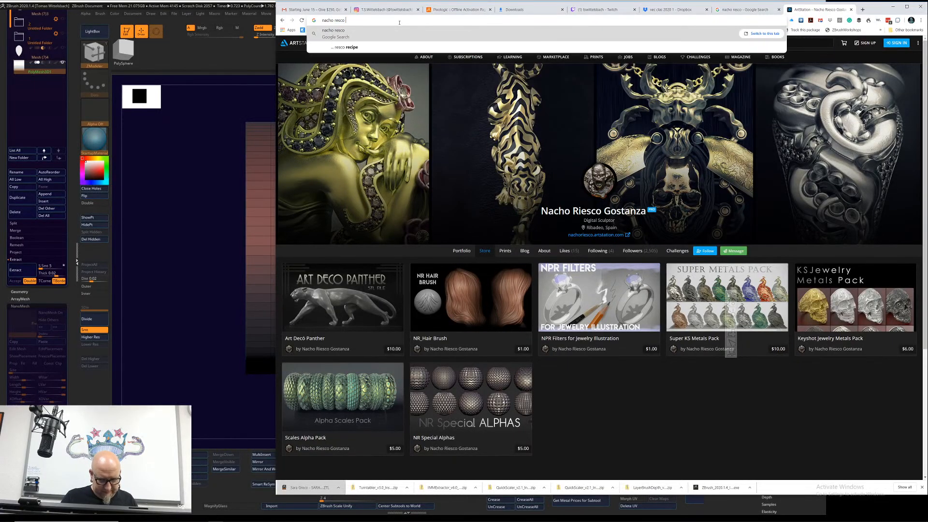
type("remd")
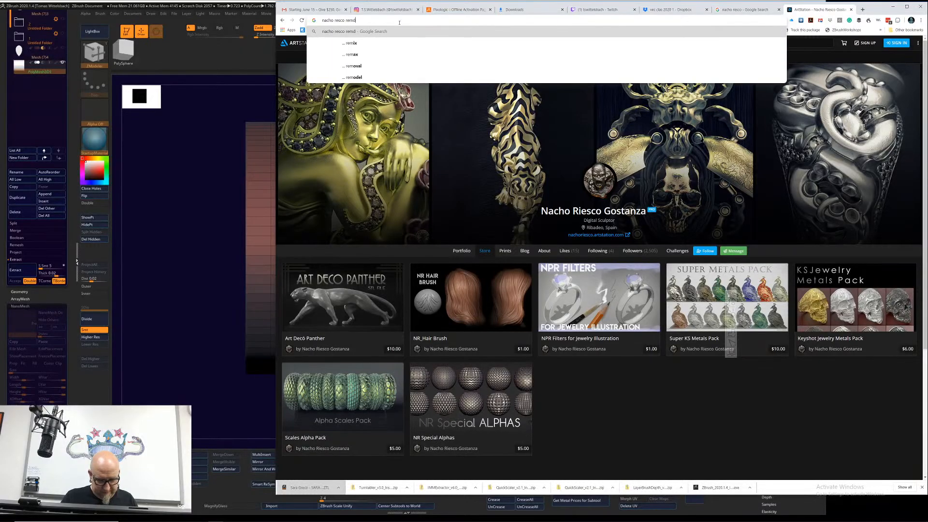
type("erind")
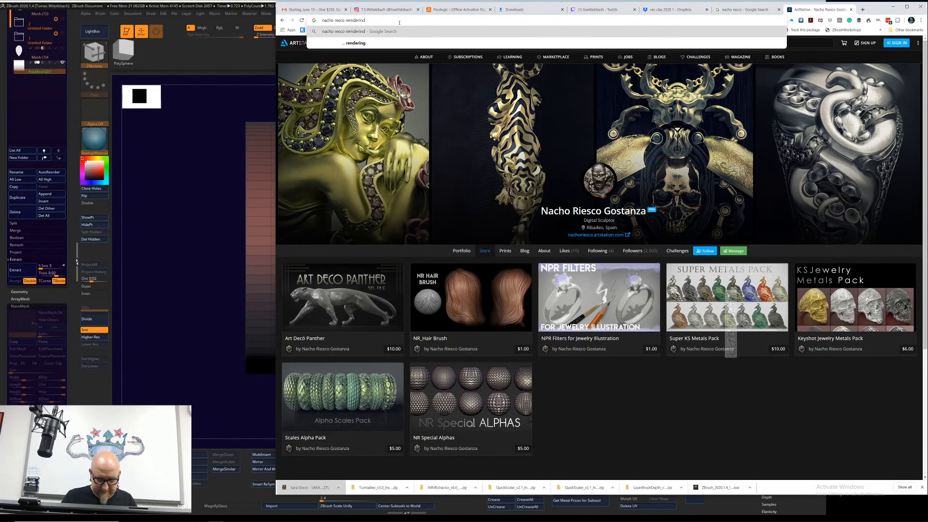
key("Return")
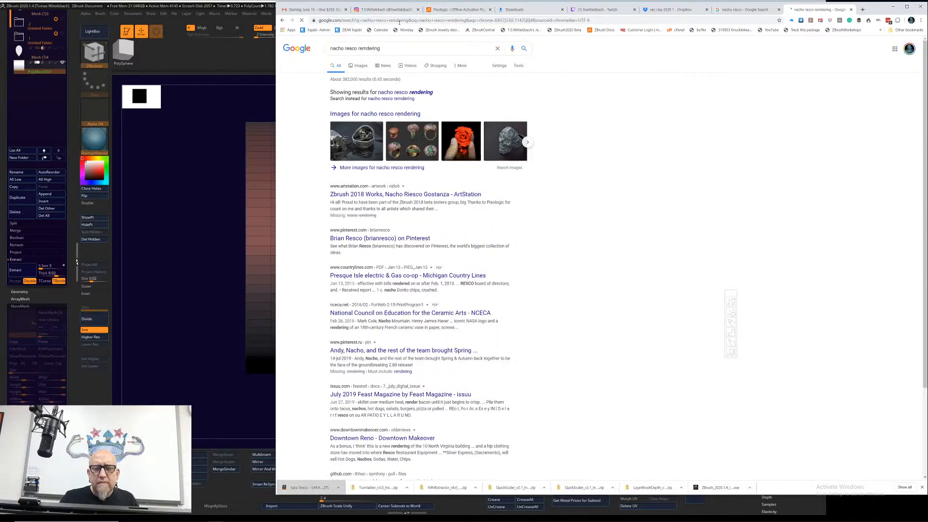
Step: Check the video results of the rendering search, and examine its image results
left_click(411, 67)
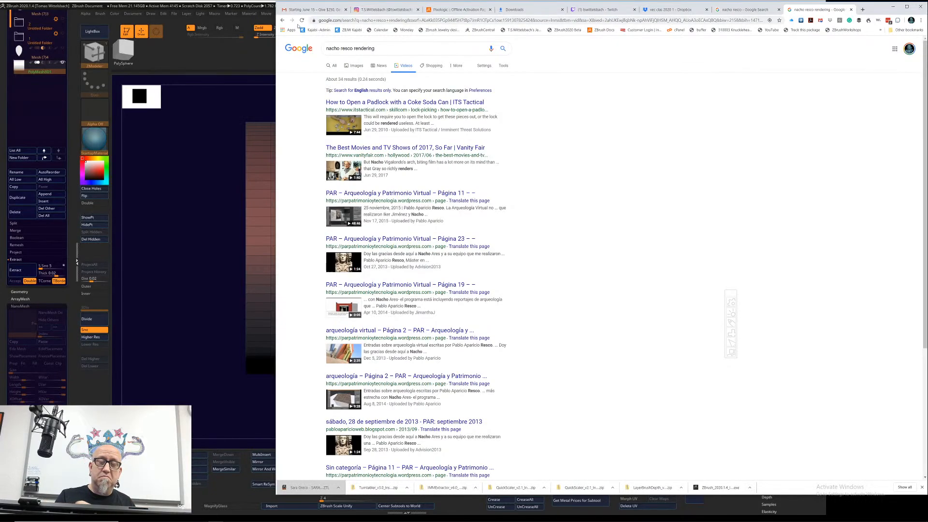
left_click(283, 20)
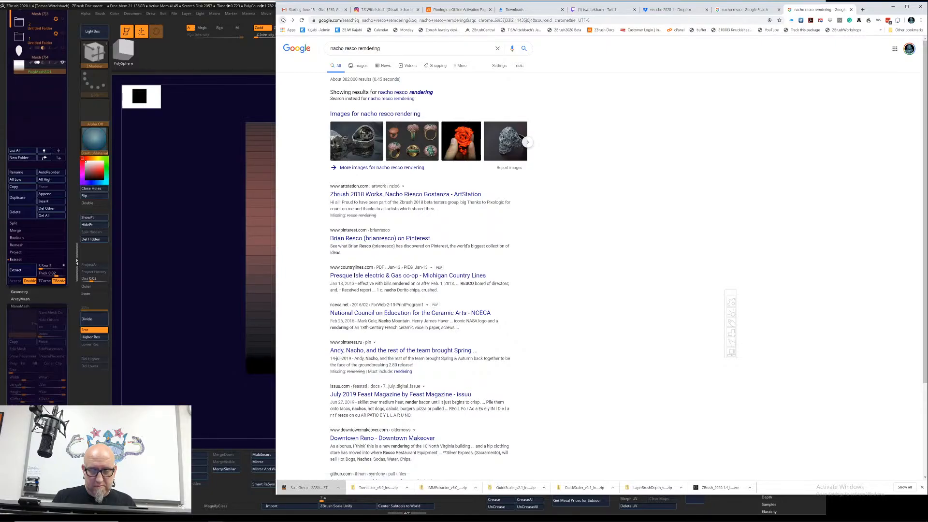
left_click(413, 113)
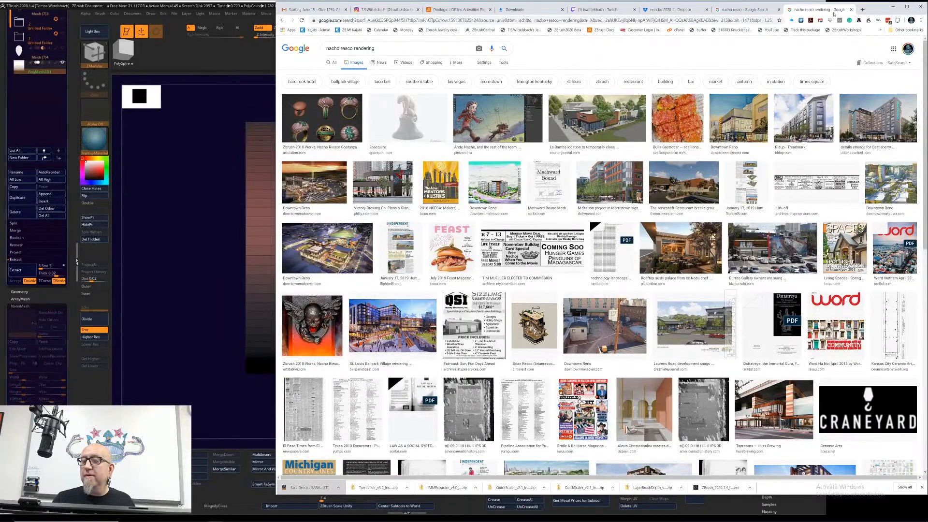
Step: Reopen the artist's ArtStation profile from the KS Jewelry Metals Pack image result and copy the first two words of the displayed name
left_click(757, 12)
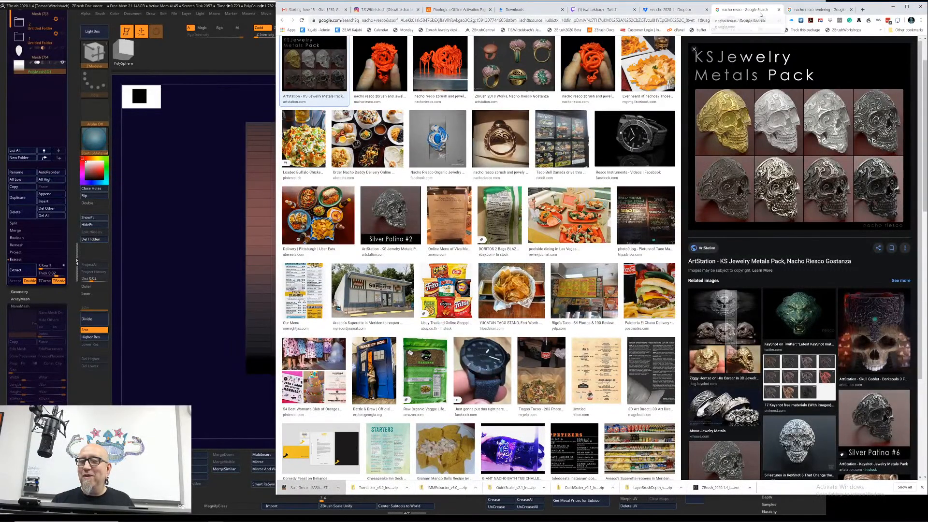
left_click(760, 261)
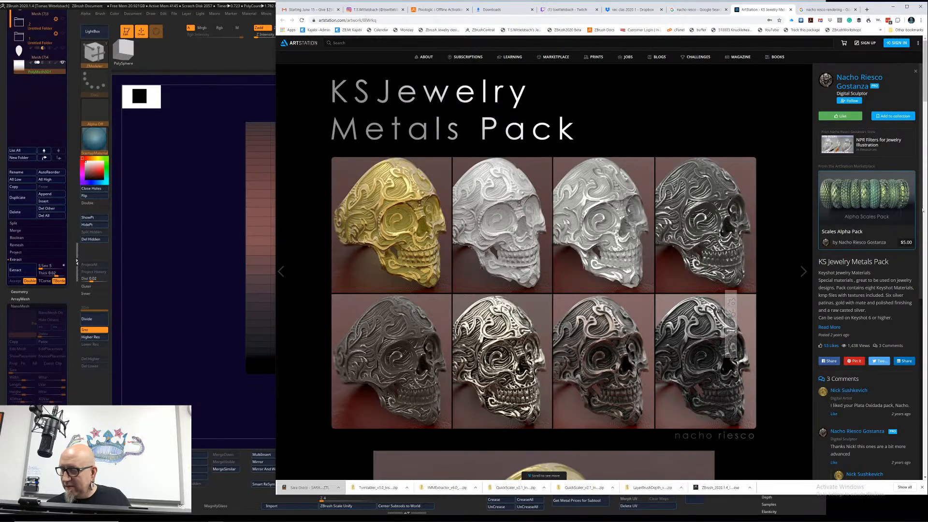
left_click(864, 90)
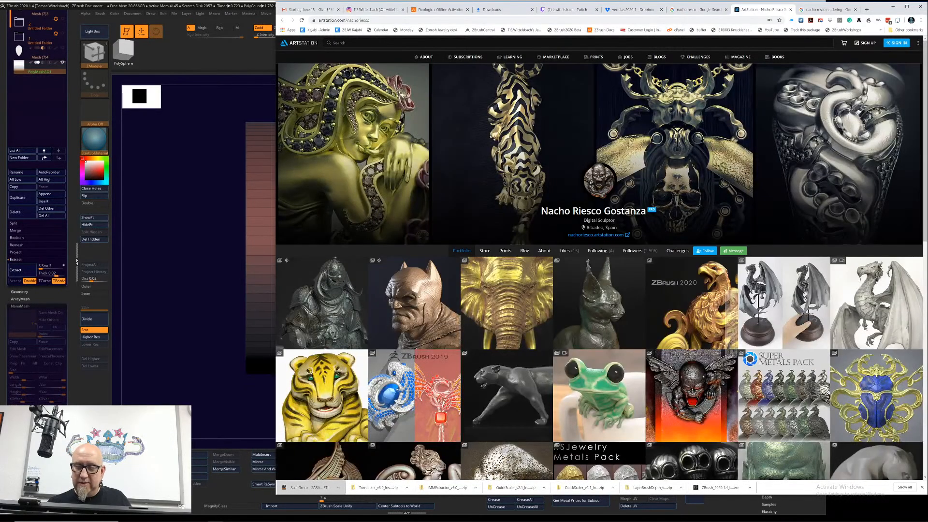
left_click_drag(541, 210, 602, 210)
right_click(589, 211)
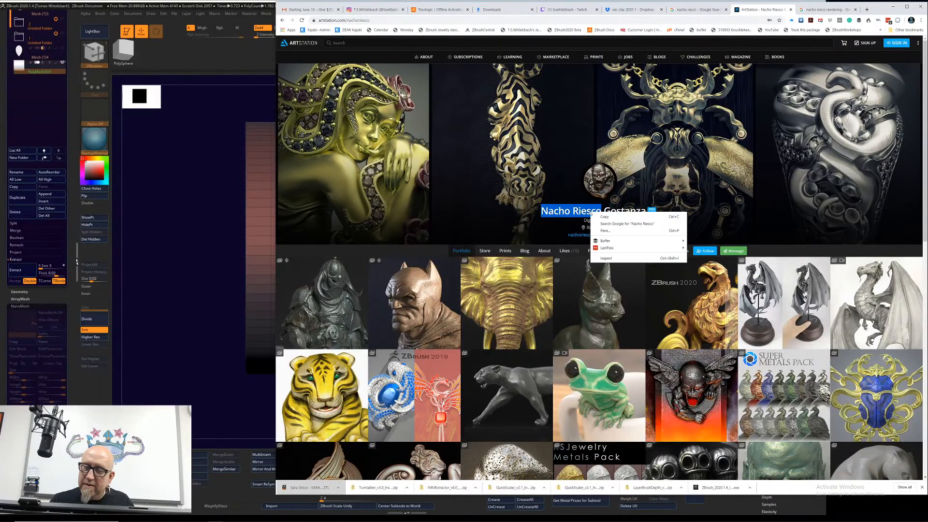
left_click(611, 217)
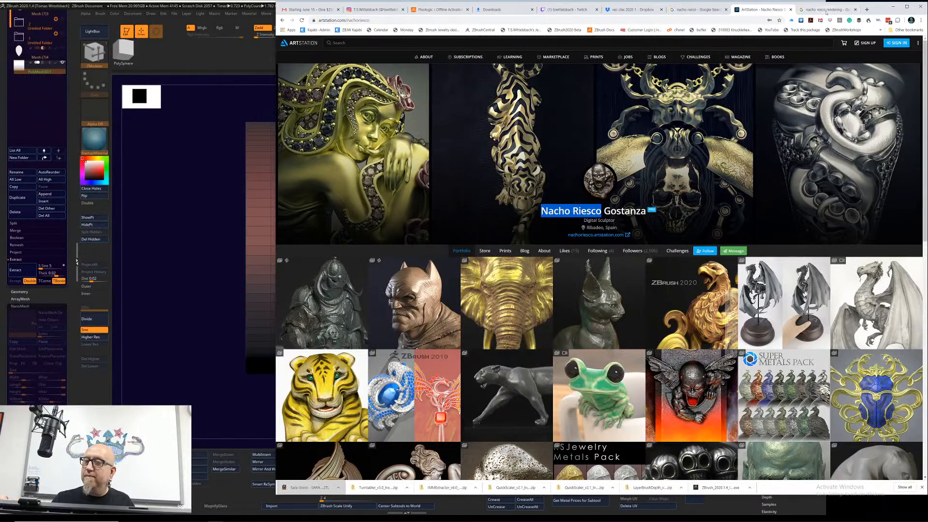
Step: Search Google for the artist's name together with the word "render" and show only the video results
left_click(803, 13)
left_click(612, 20)
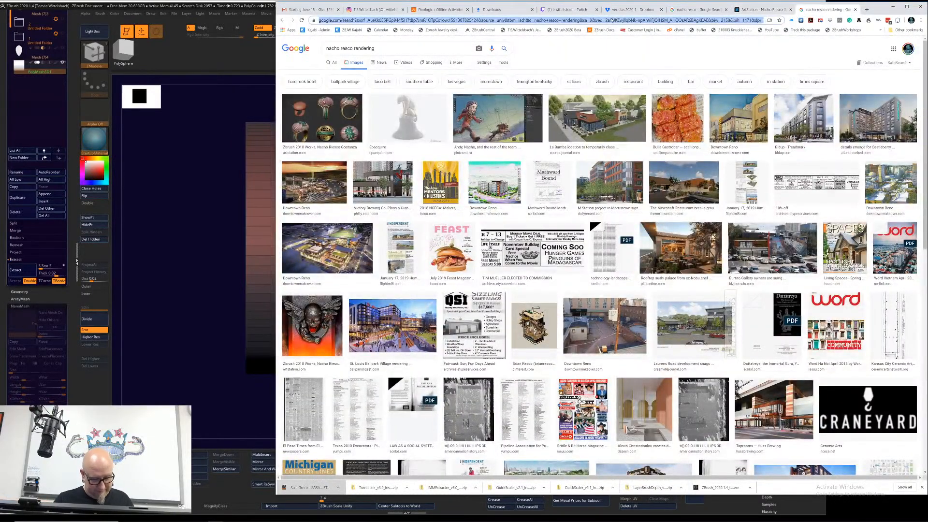
key("ctrl+v")
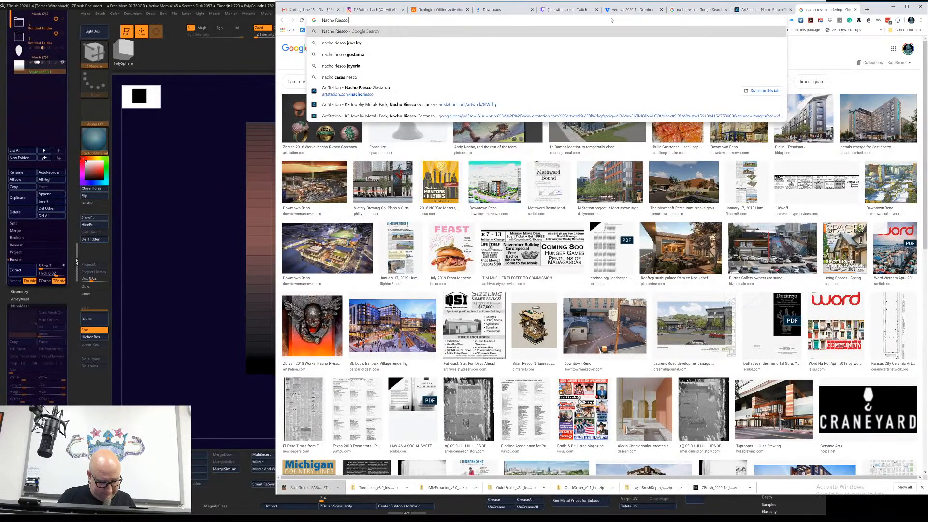
type("render")
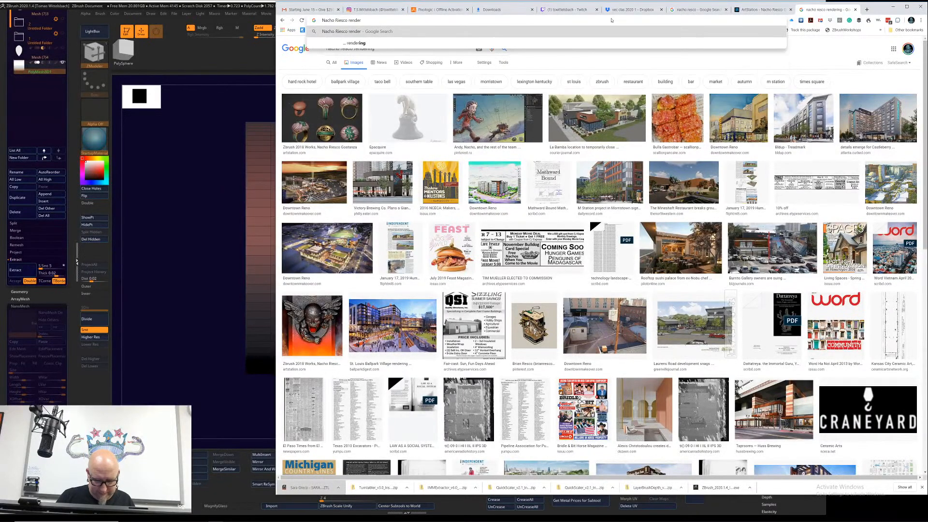
key("Return")
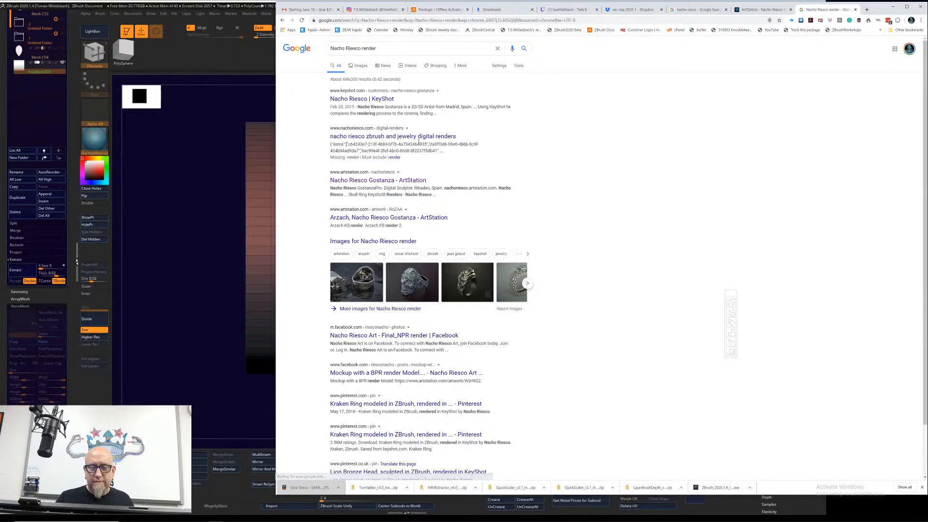
left_click(412, 66)
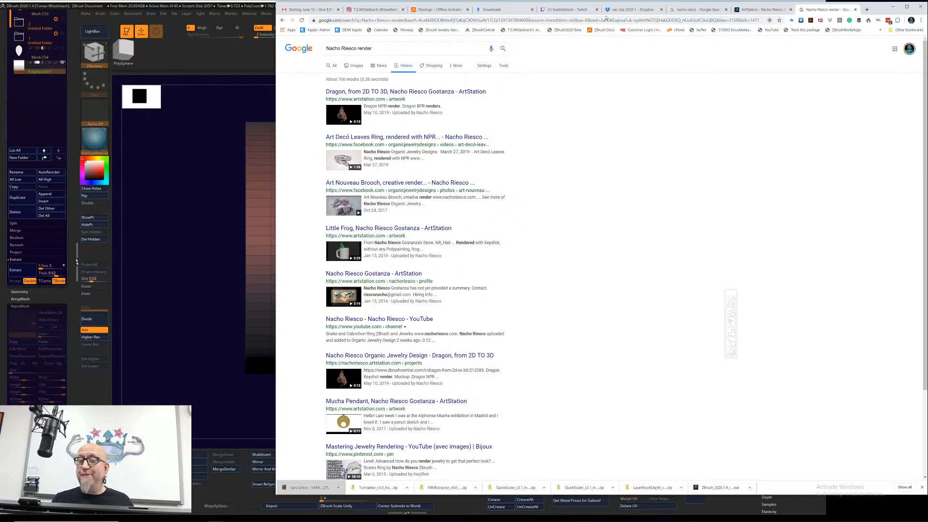
Step: Check the viewers' messages in the Twitch stream chat
left_click(575, 10)
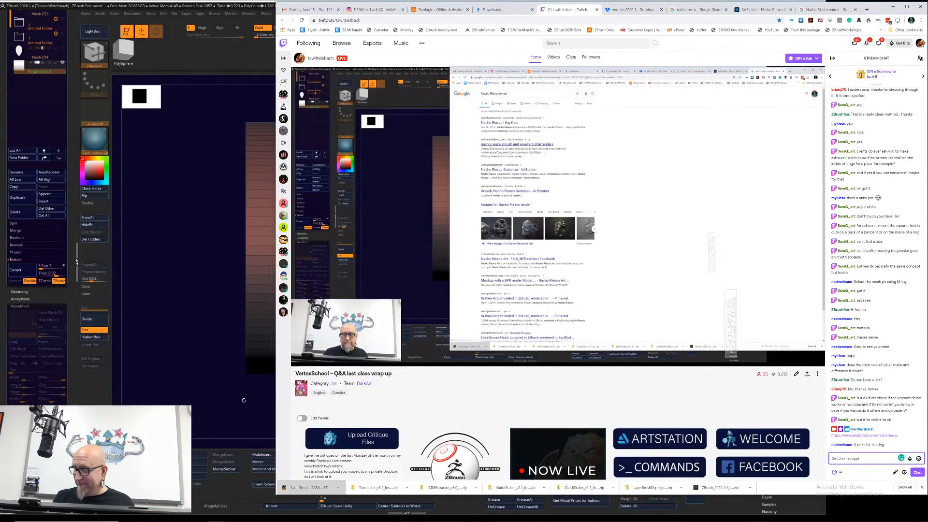
left_click(236, 411)
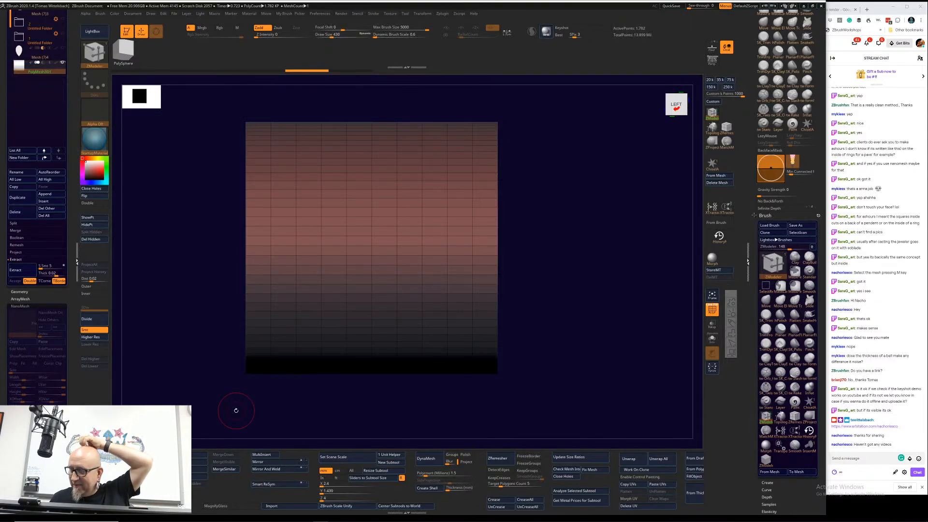
left_click(872, 13)
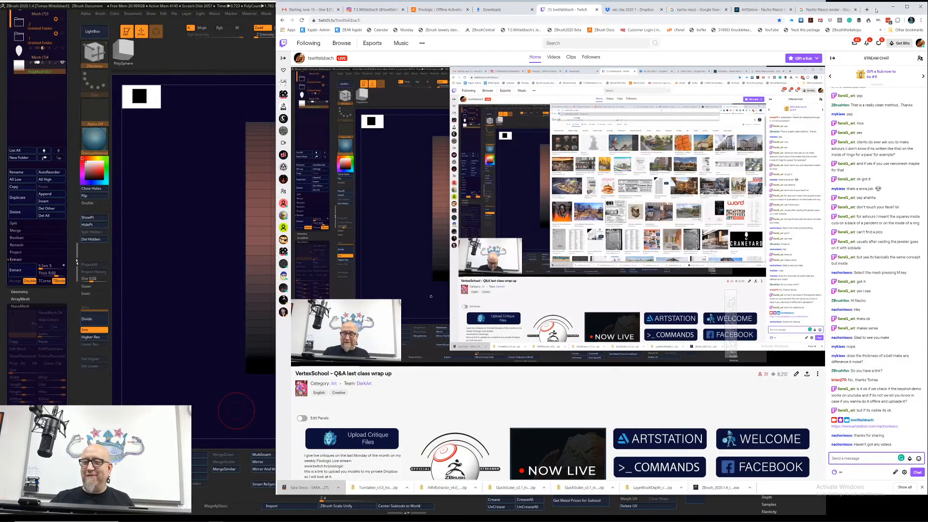
left_click(816, 9)
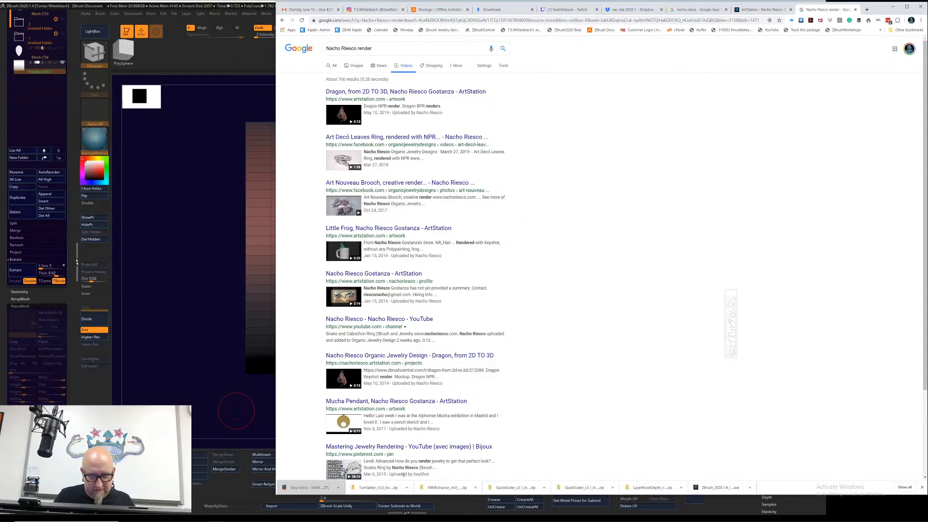
left_click(210, 394)
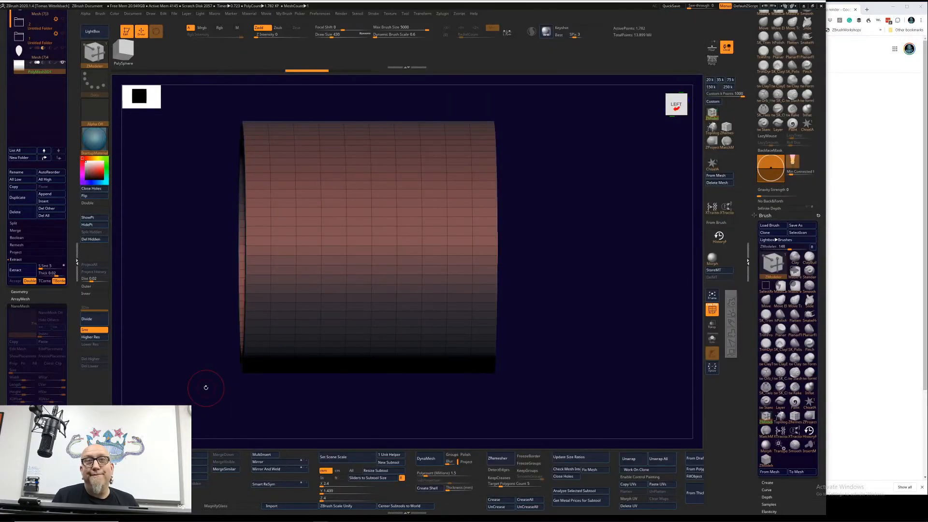
left_click(885, 216)
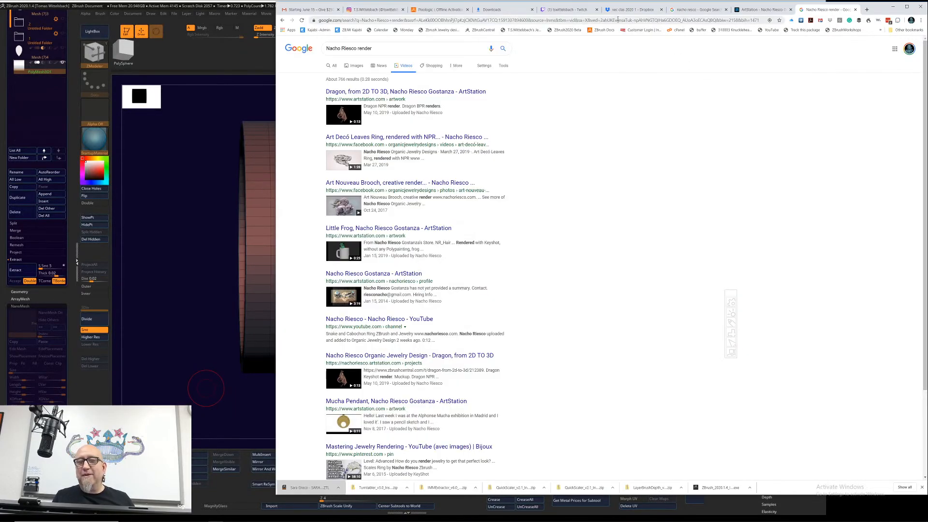
left_click(588, 9)
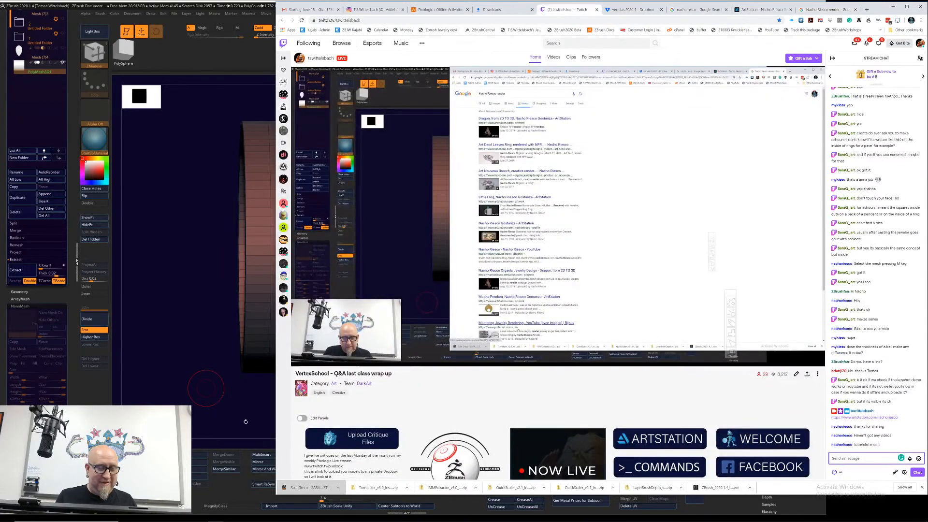
left_click(245, 421)
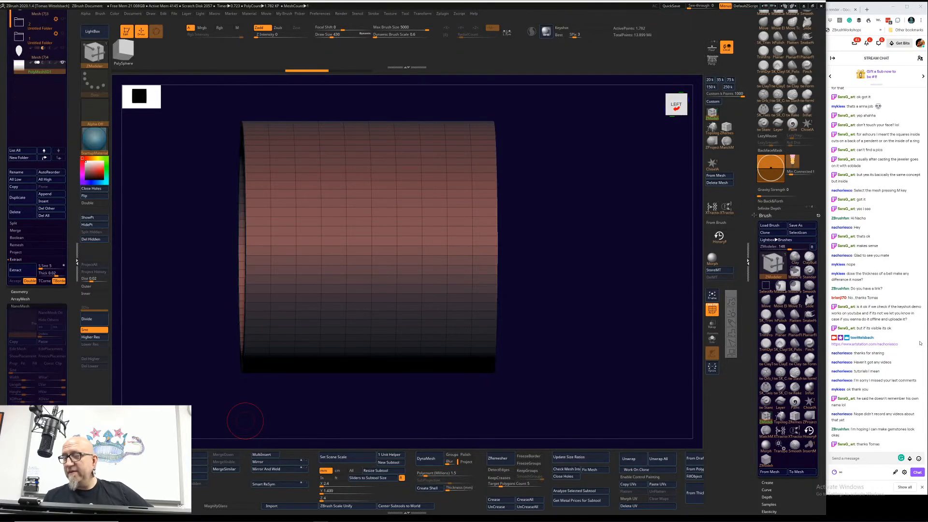
left_click(872, 15)
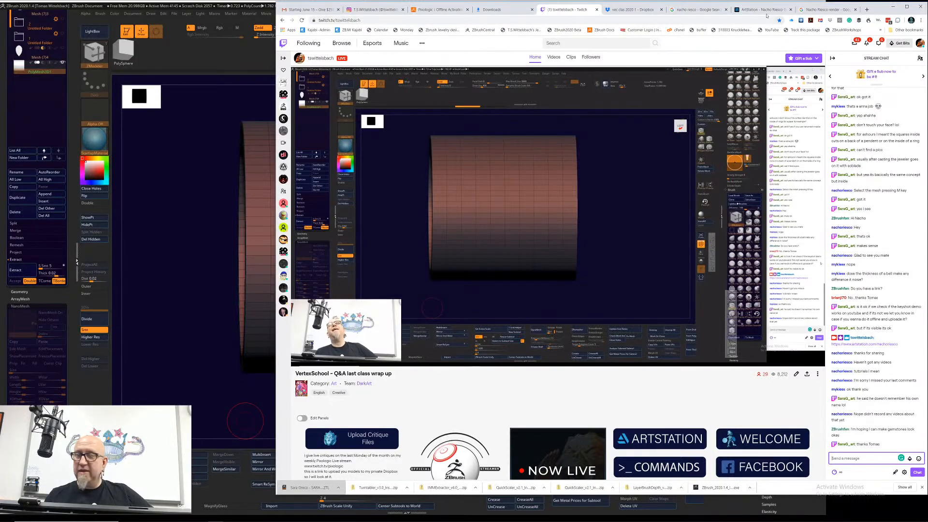
Step: Open the Mastering Jewelry Rendering video result on Pinterest and follow its source link to the KeyShot webinar on YouTube
left_click(836, 11)
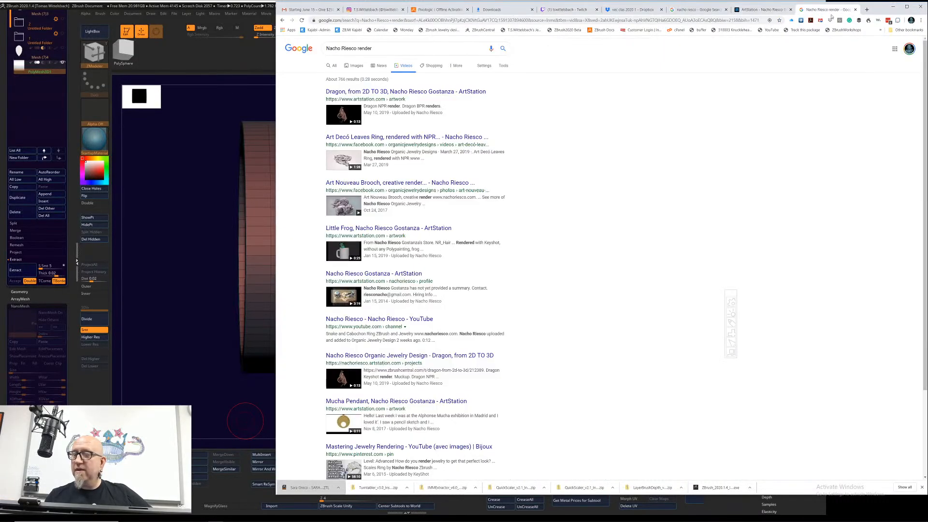
left_click(409, 447)
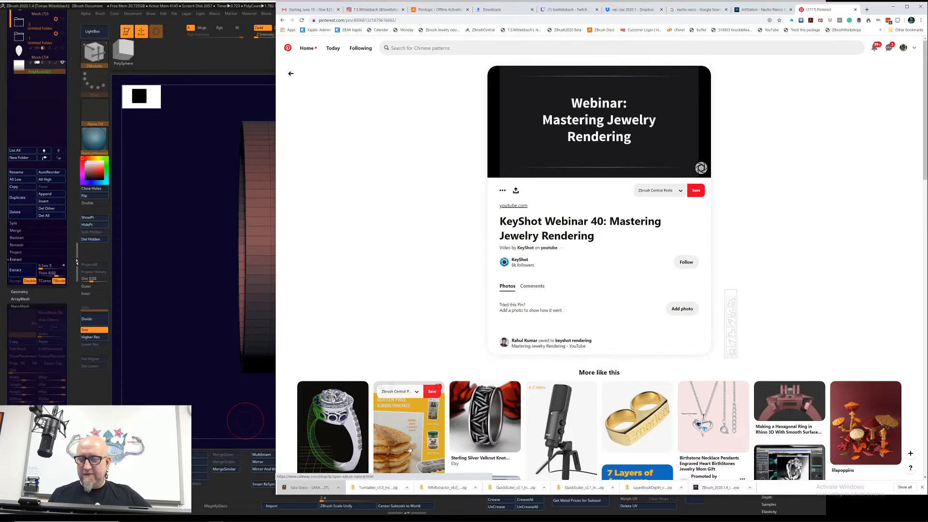
left_click(517, 208)
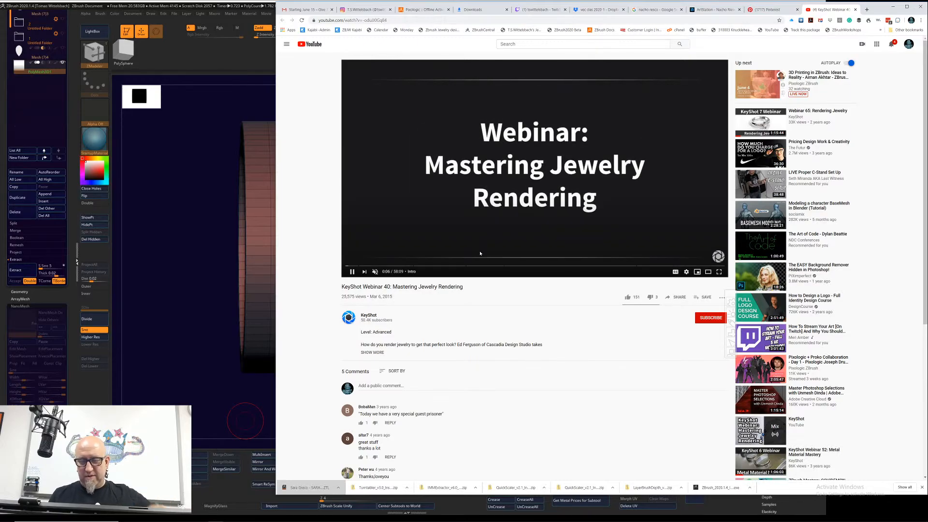
Step: Skim the KeyShot Webinar 40 video, examining the ring's material, environment, render settings and post-production sections
left_click_drag(346, 266, 488, 265)
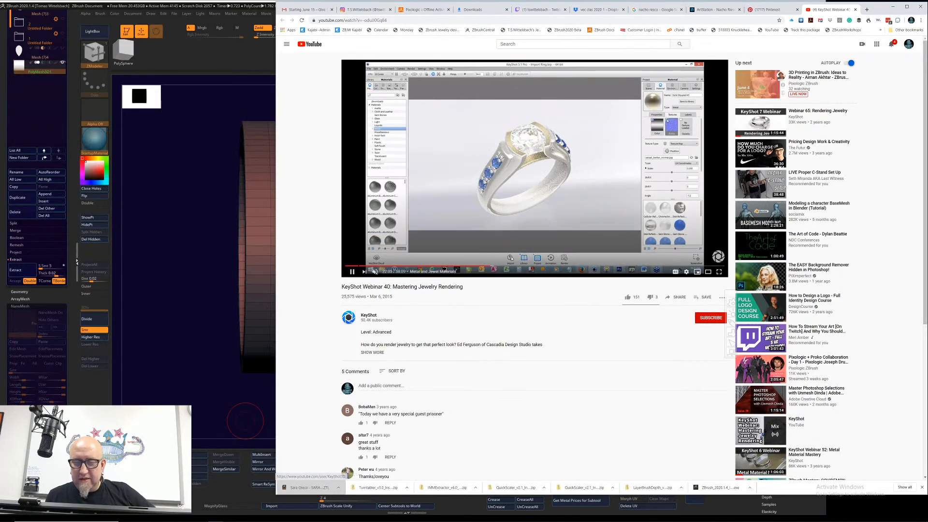
left_click_drag(503, 266, 690, 257)
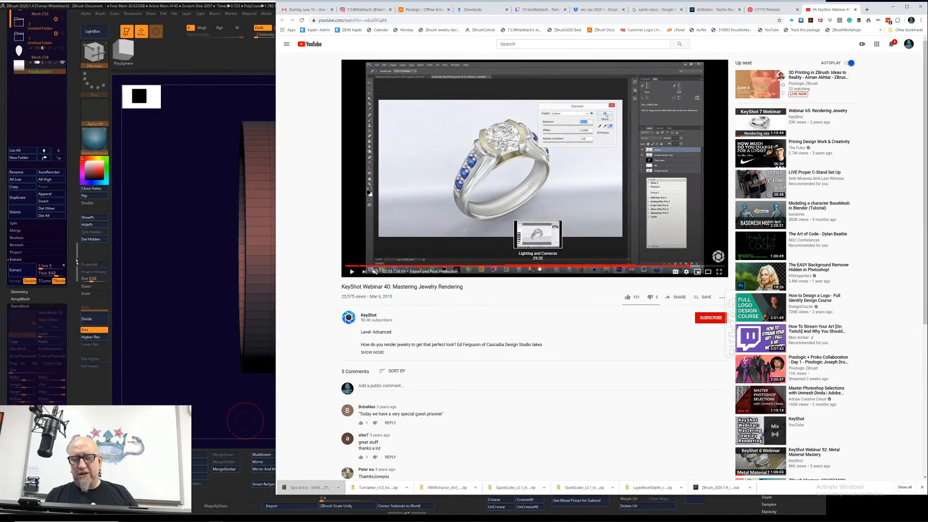
left_click(539, 266)
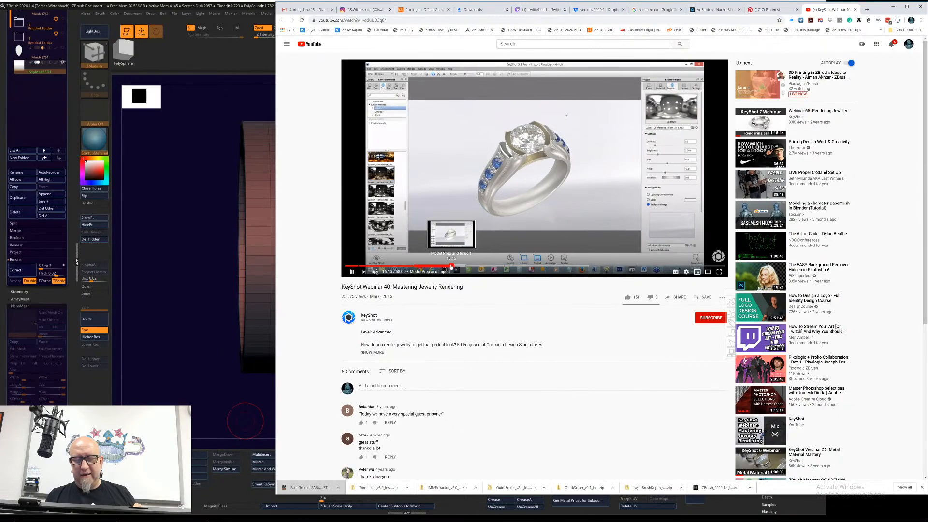
left_click(451, 266)
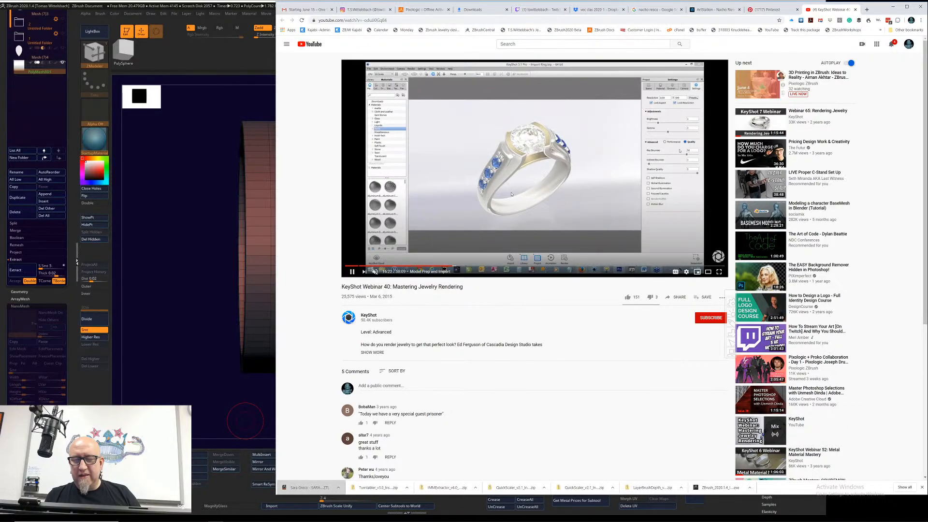
left_click(448, 265)
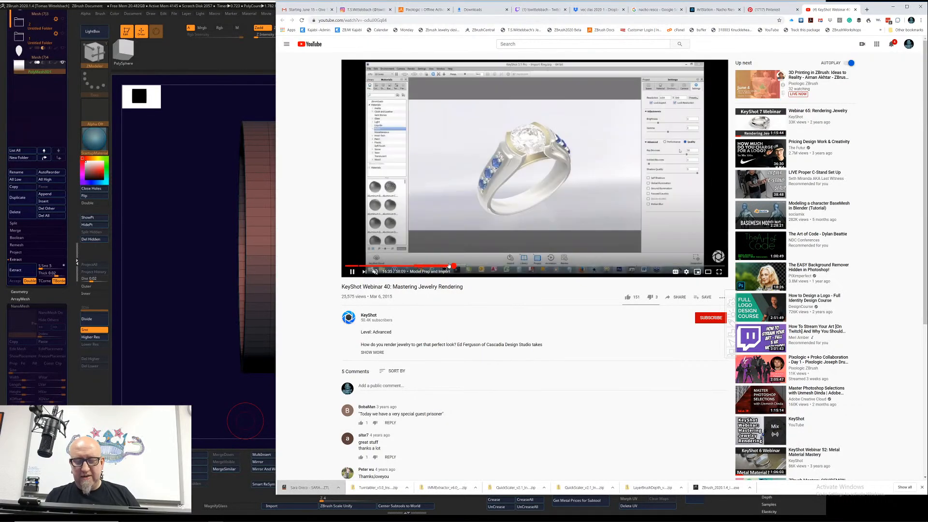
left_click_drag(451, 265, 534, 264)
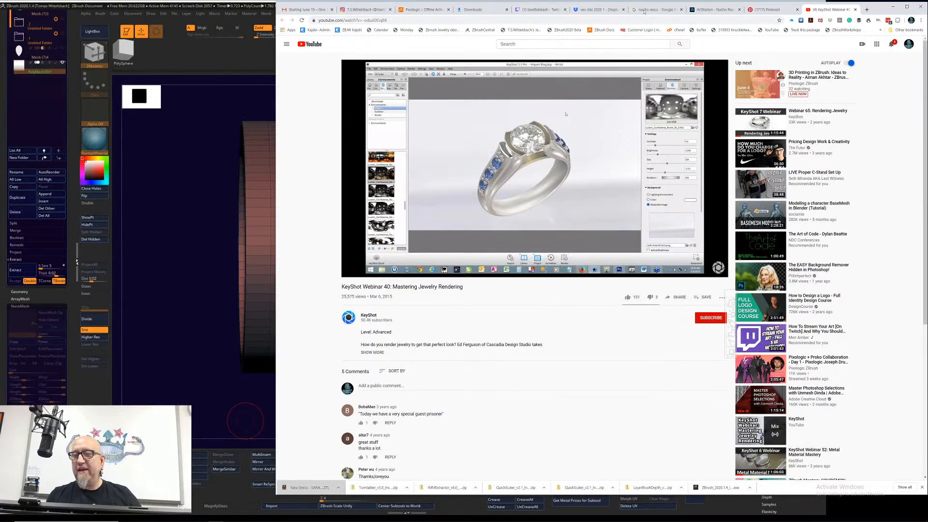
Step: Copy the web address of the KeyShot jewelry rendering webinar and post it in the Twitch stream chat
left_click(540, 9)
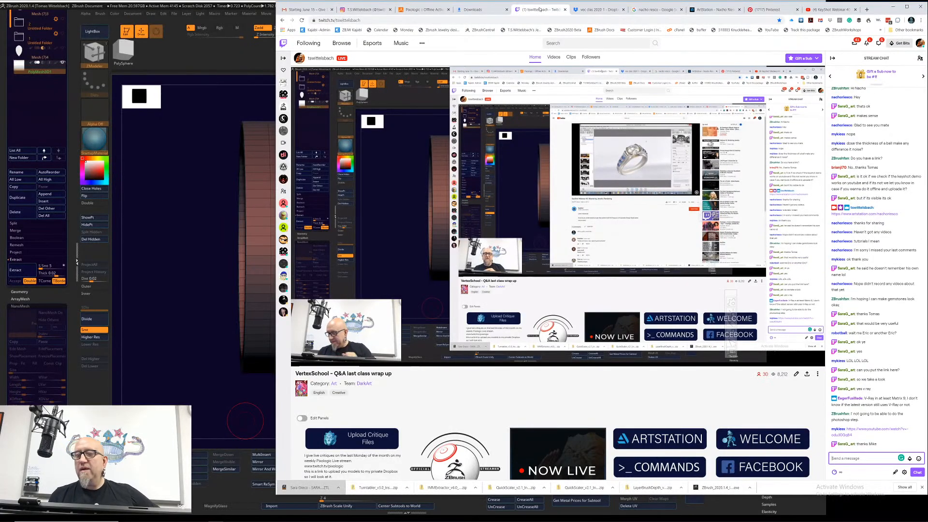
left_click(832, 9)
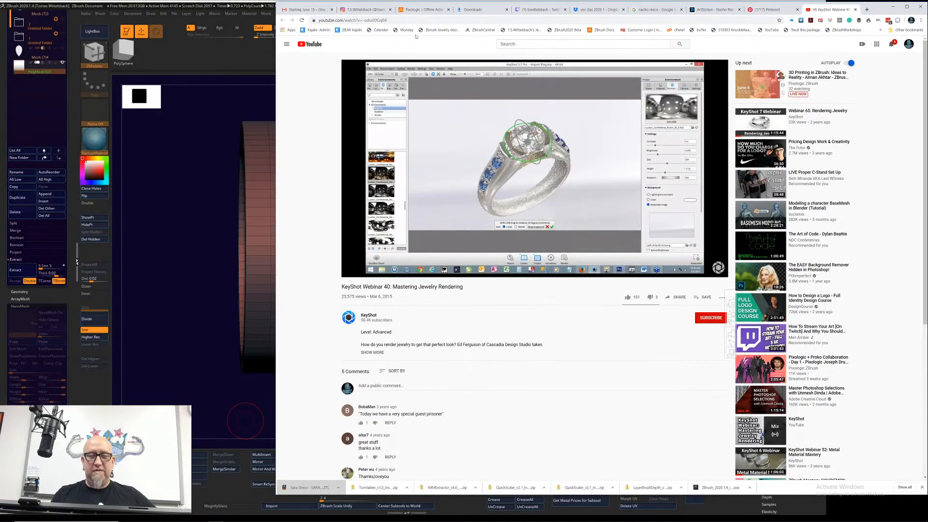
left_click(408, 20)
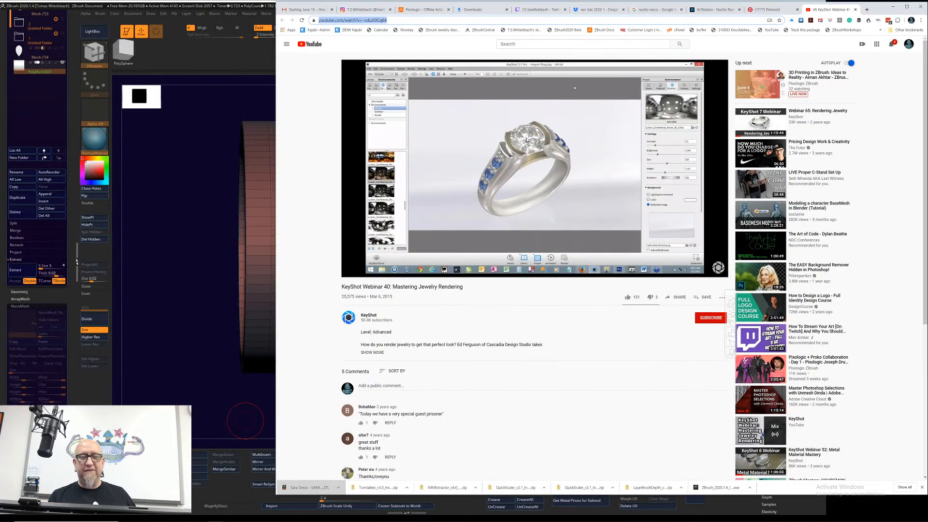
right_click(368, 22)
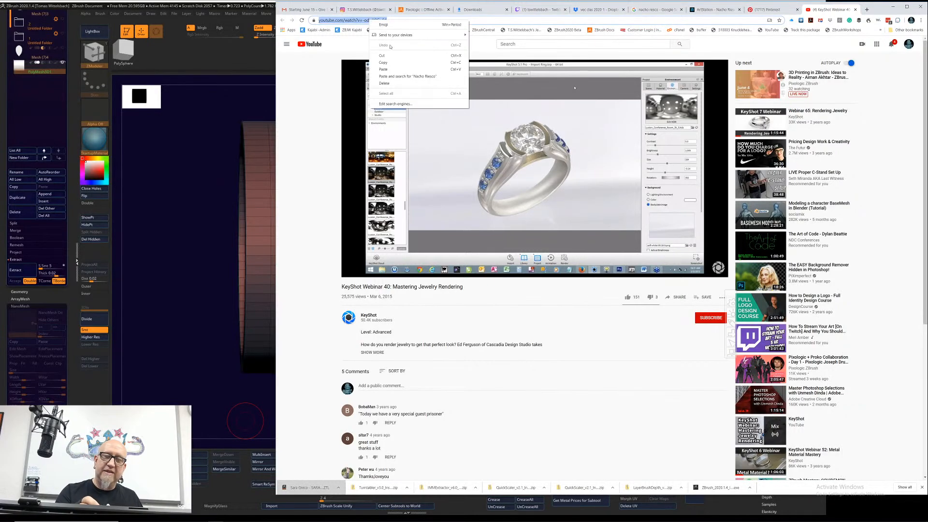
left_click(393, 63)
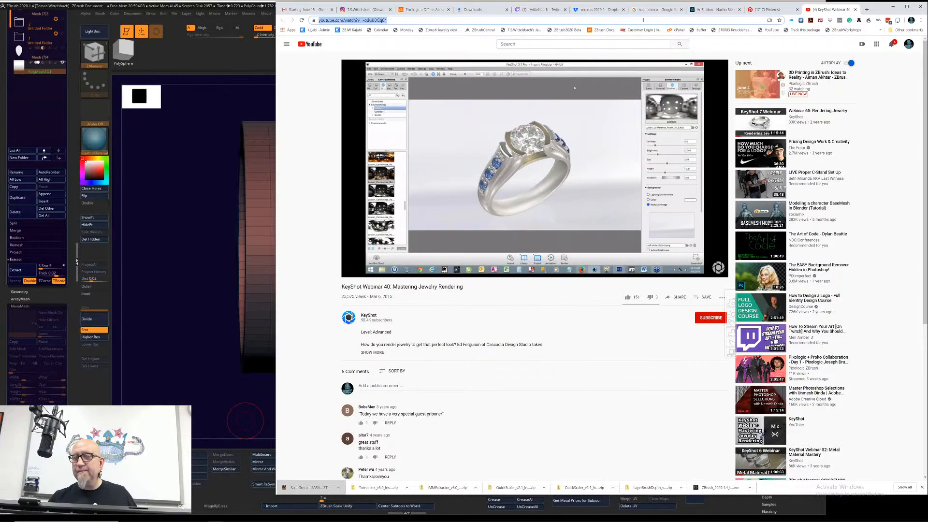
left_click(540, 10)
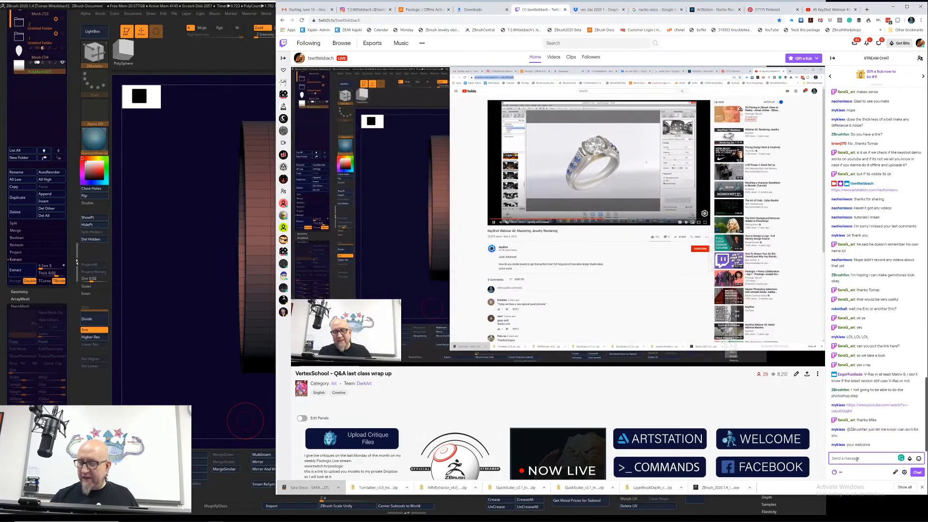
right_click(858, 459)
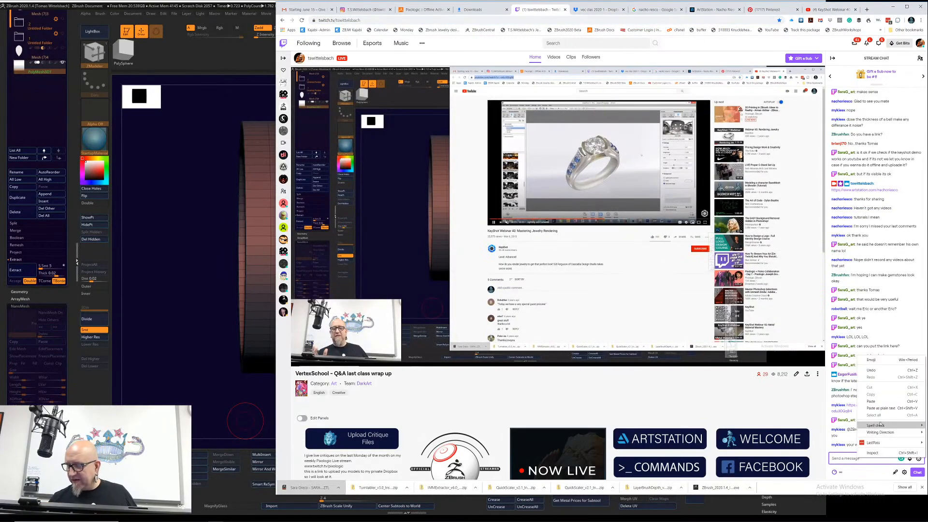
left_click(881, 403)
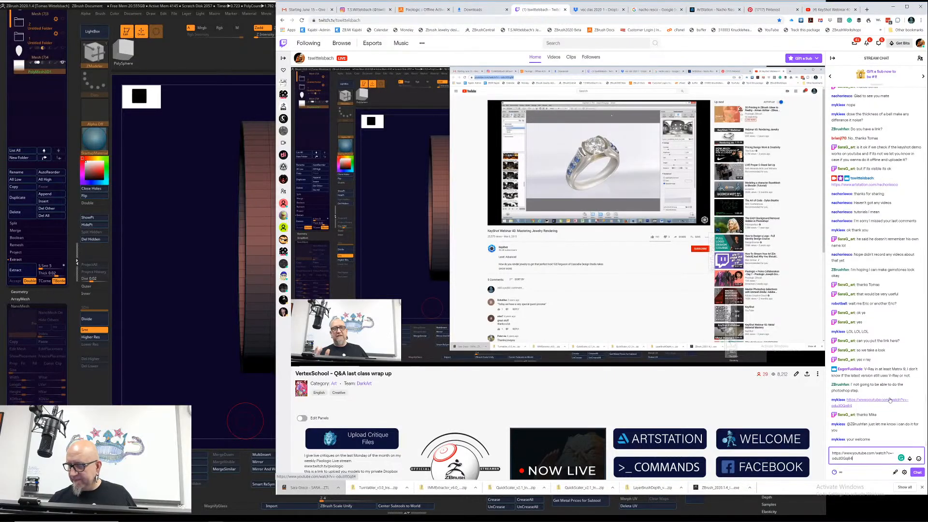
key("Return")
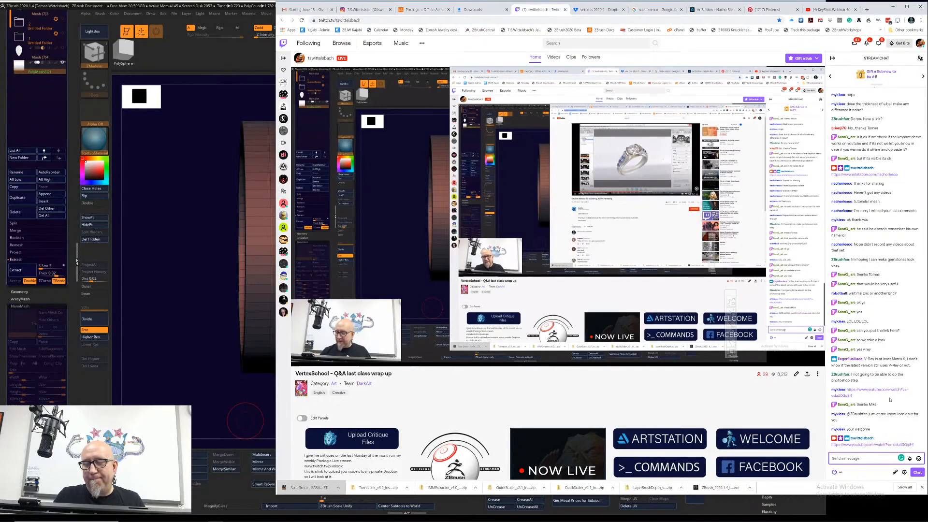
Step: Switch to ZBrush and open the recovered QuickSave project of the pendant frame, discarding changes to the current project
left_click(235, 406)
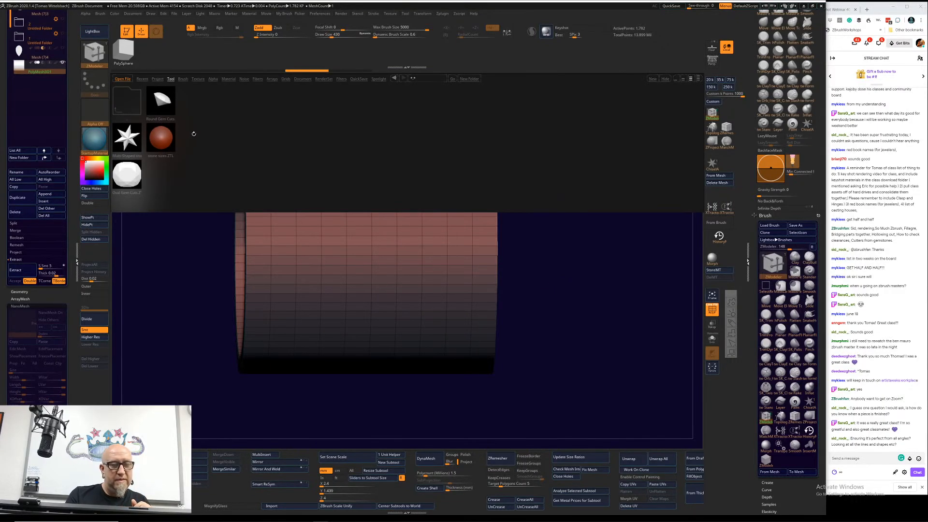
left_click(359, 79)
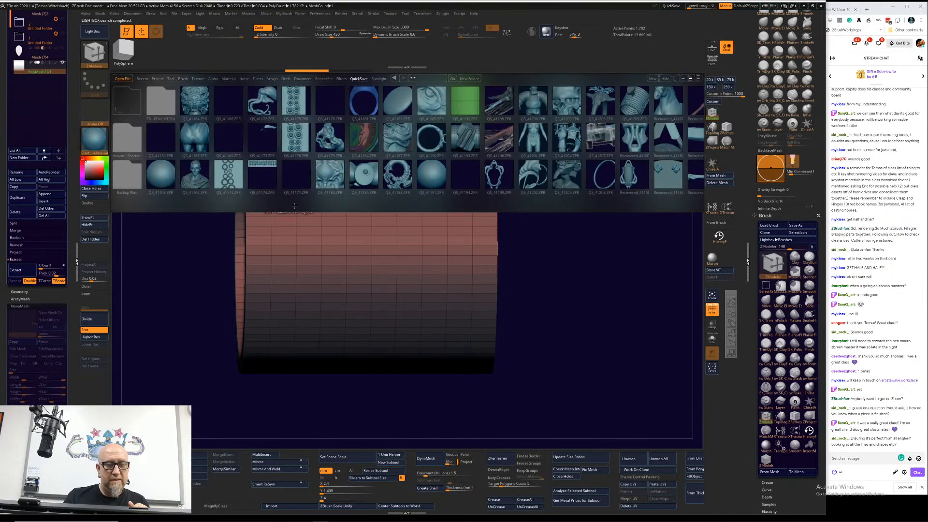
scroll(618, 166, "down", 1)
scroll(619, 165, "down", 1)
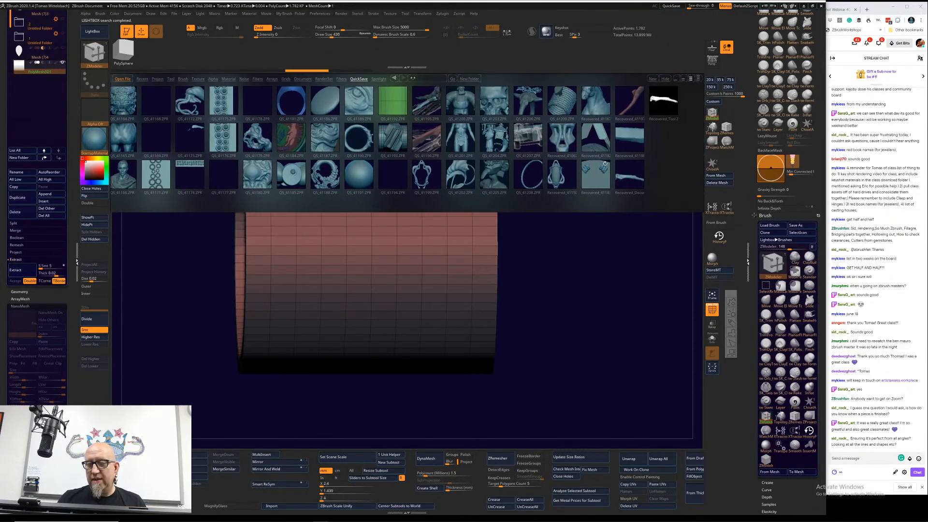
double_click(564, 182)
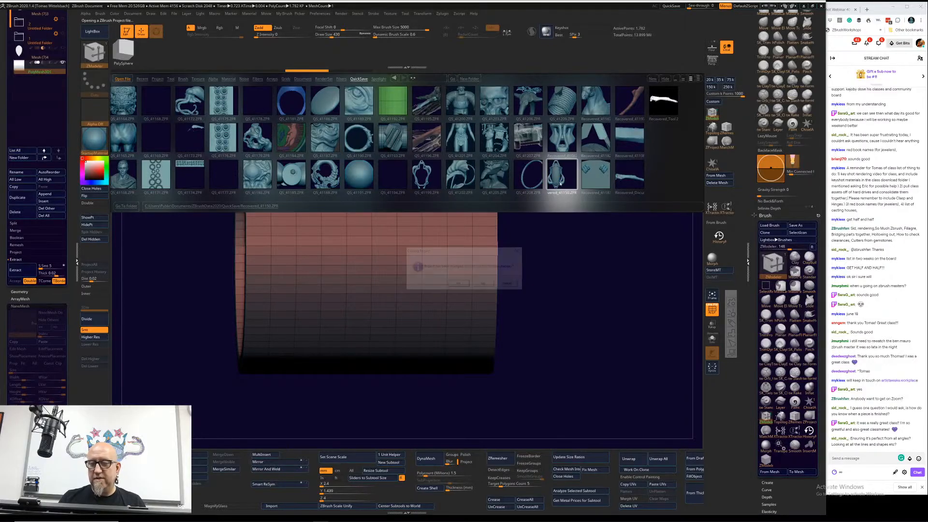
left_click(484, 284)
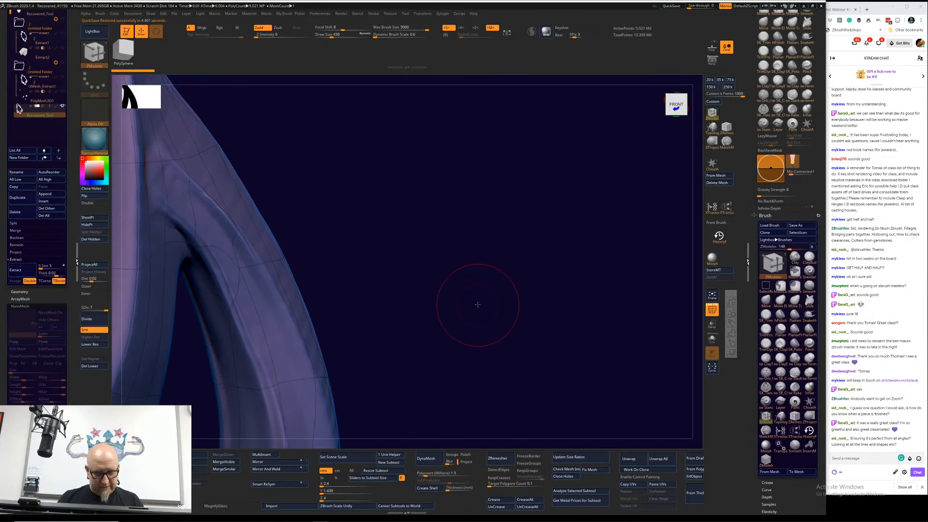
Step: Fit the pendant model to the view, turn it to its back side and turn off the polyframe display
left_click_drag(477, 305, 477, 283, "alt")
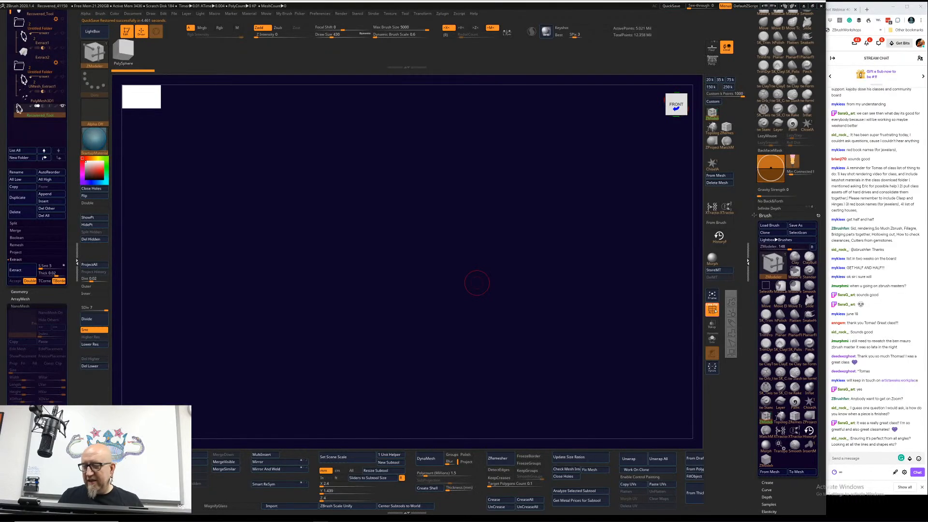
left_click(711, 297)
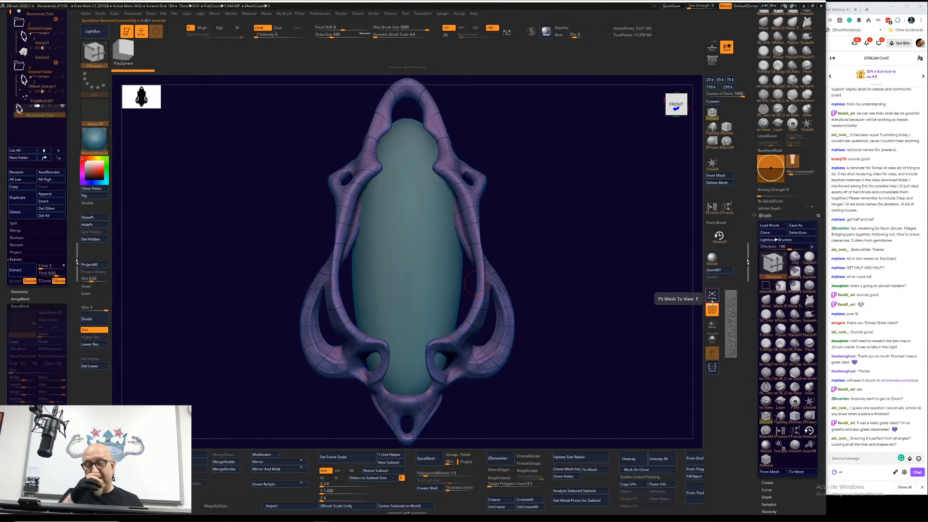
mouse_move(550, 332)
left_mouse_down()
mouse_move(575, 332)
mouse_move(541, 331)
left_mouse_up()
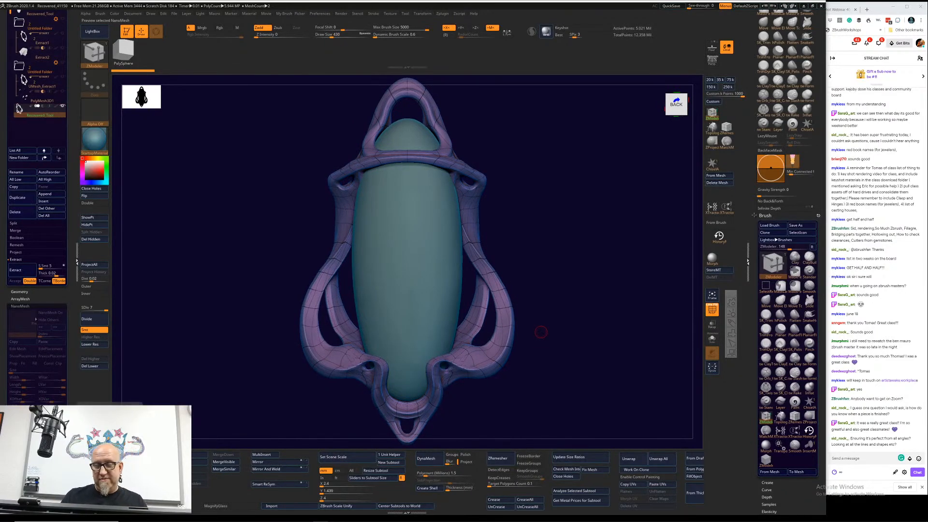
key("shift+f")
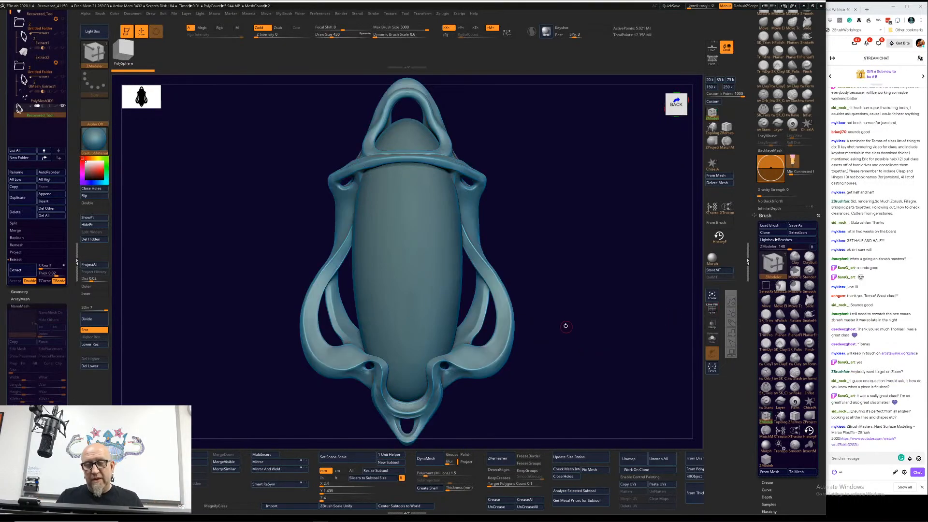
left_click_drag(566, 325, 562, 318)
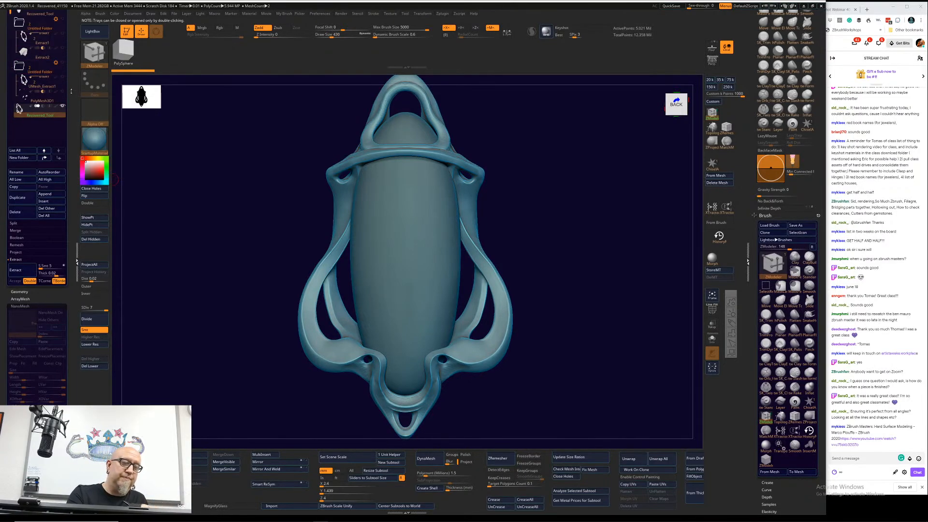
Step: Hide the oval stone so that only the pendant frame subtool is displayed, and reduce its size in the view
left_click_drag(71, 90, 71, 195)
left_click(61, 110)
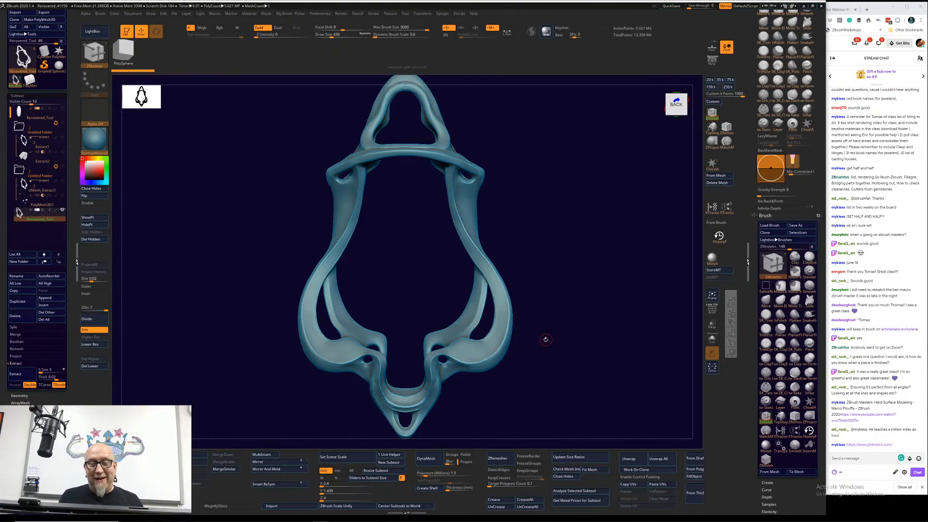
left_click_drag(545, 339, 556, 320)
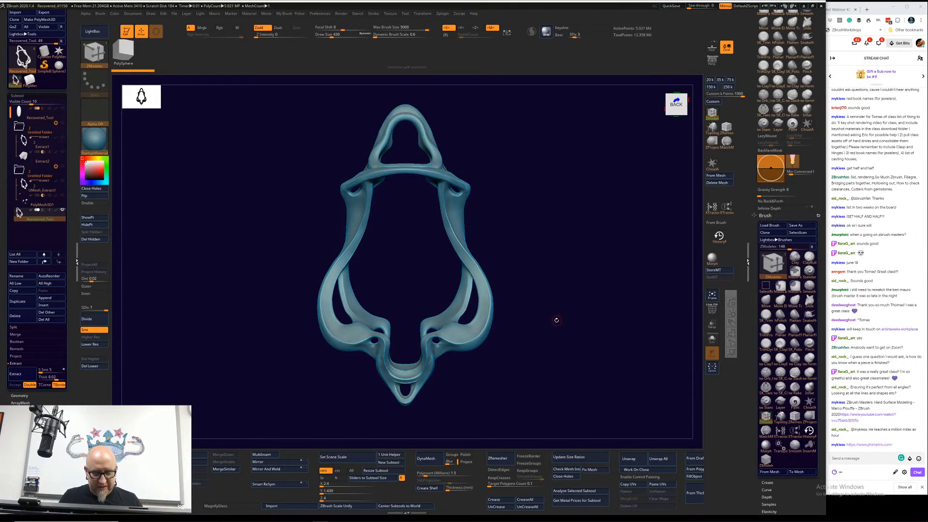
Step: Launch PhiMatrix and change its overlay to the Fibonacci Grid
key("super")
mouse_move(320, 516)
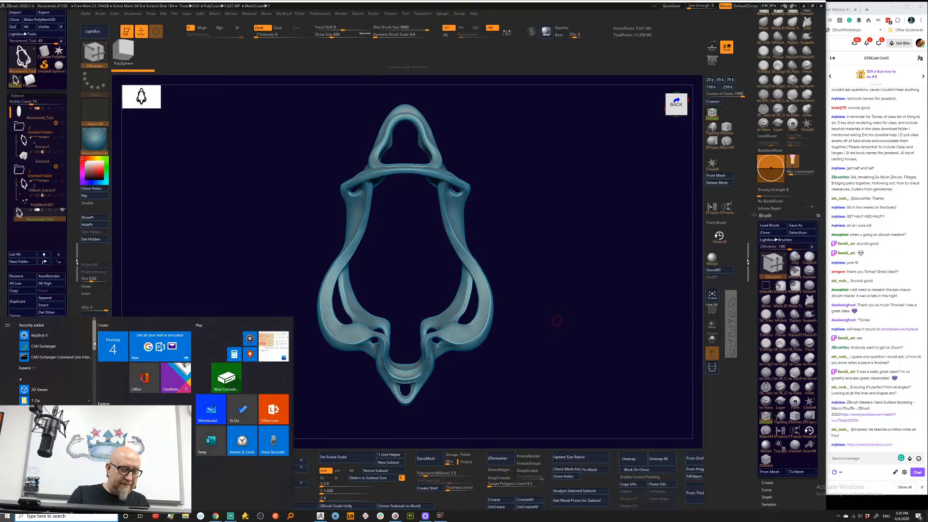
left_click_drag(94, 338, 93, 436)
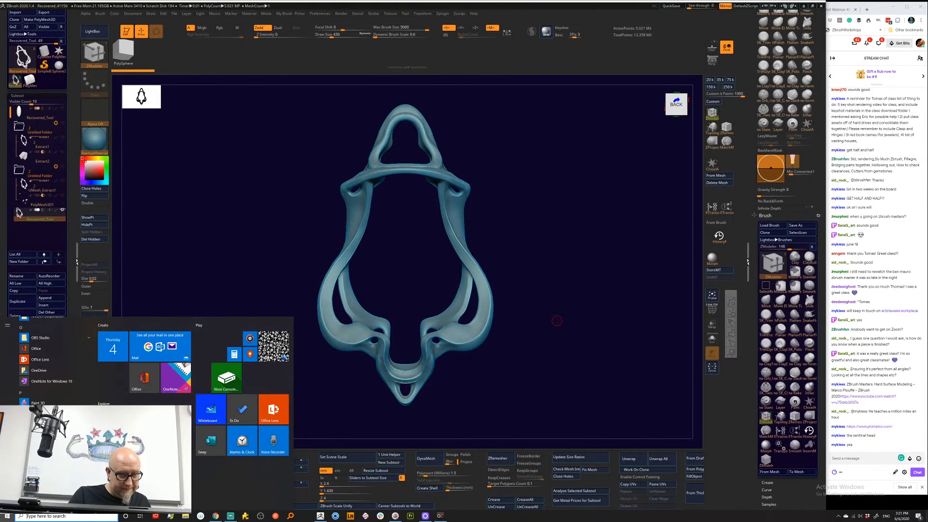
left_click(41, 424)
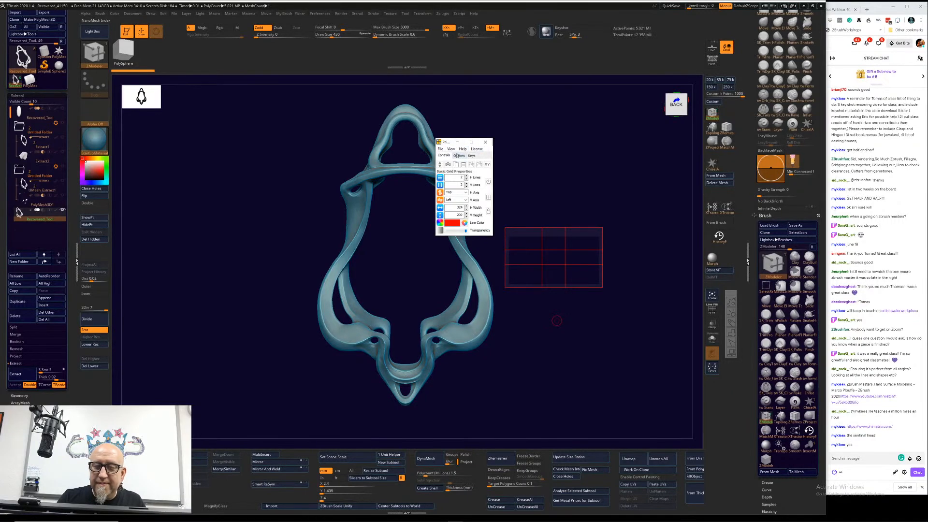
left_click(453, 150)
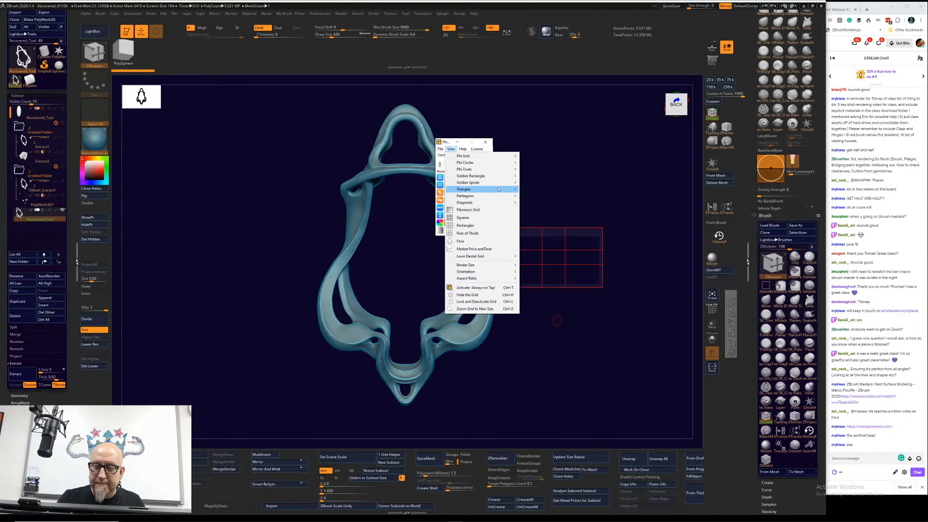
left_click(489, 210)
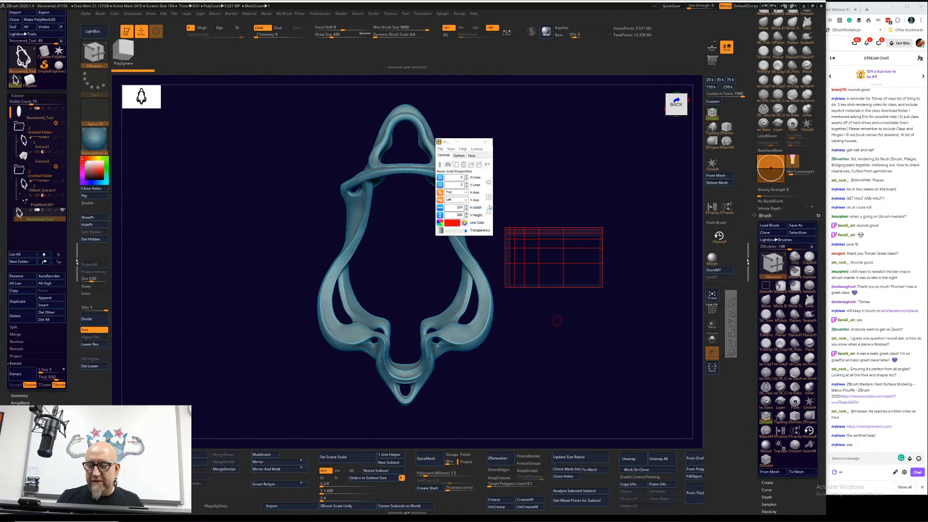
Step: Adjust the number of horizontal grid lines, set the vertical axis to LeftRight and the horizontal axis to Bottom
left_click(466, 179)
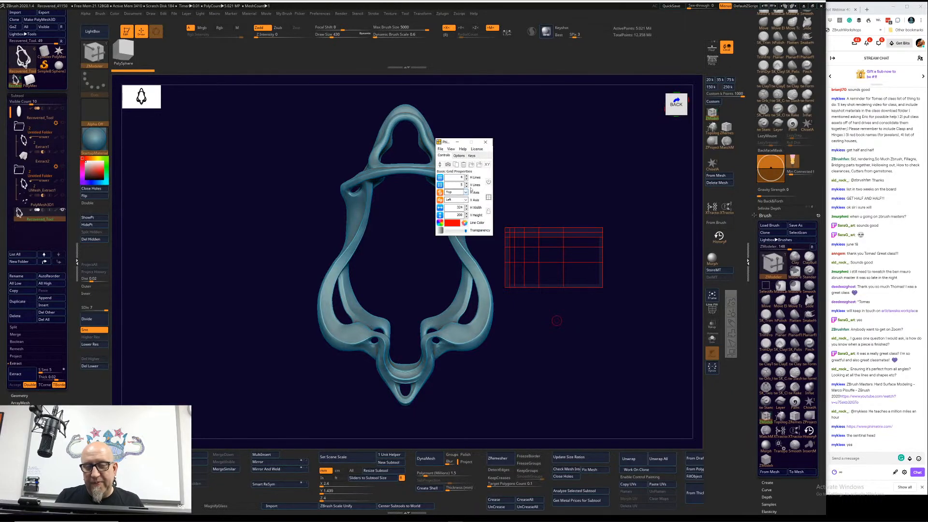
left_click(467, 200)
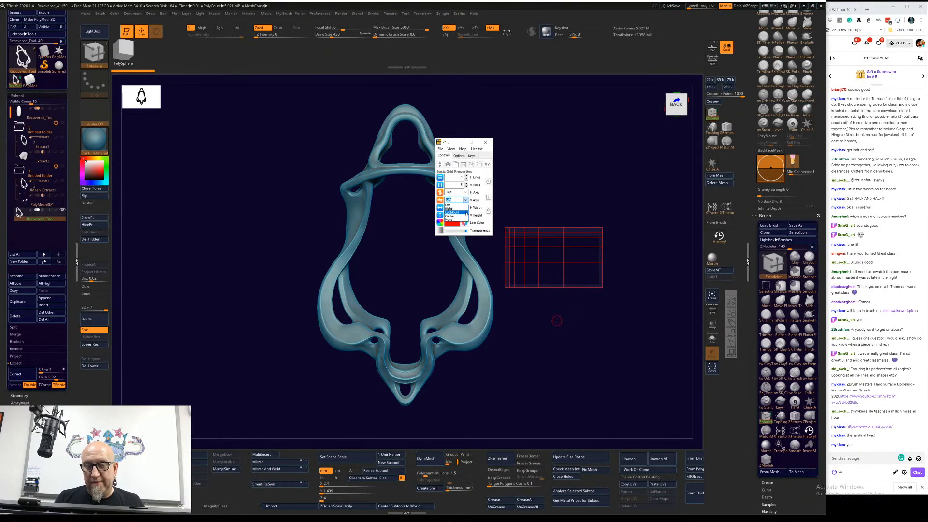
left_click(465, 213)
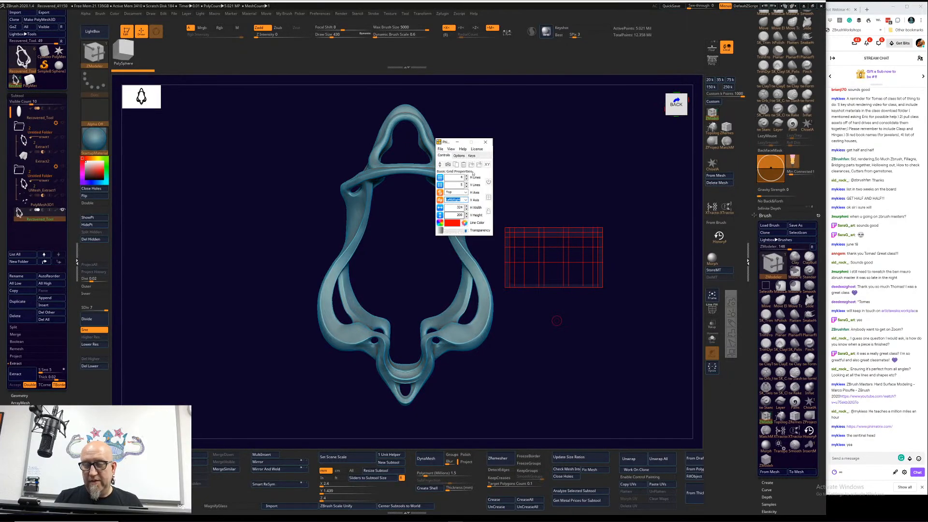
left_click(466, 192)
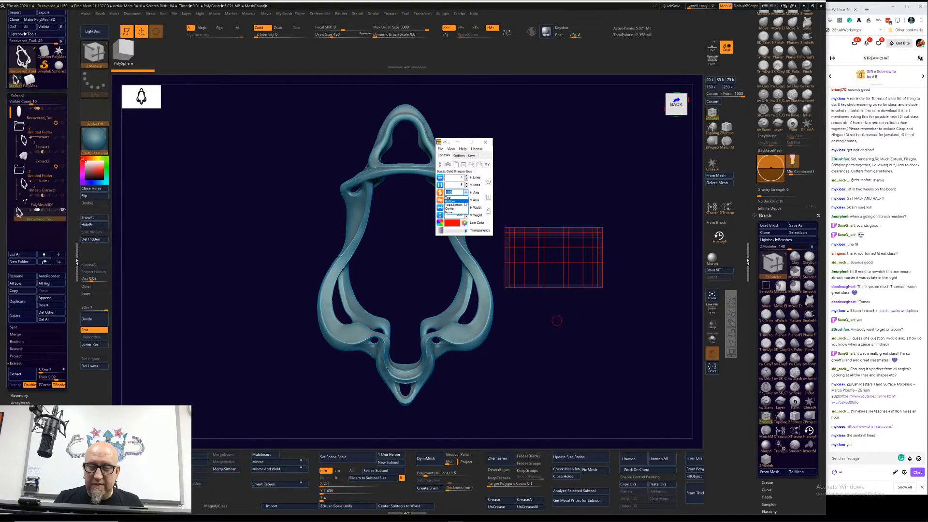
left_click(464, 202)
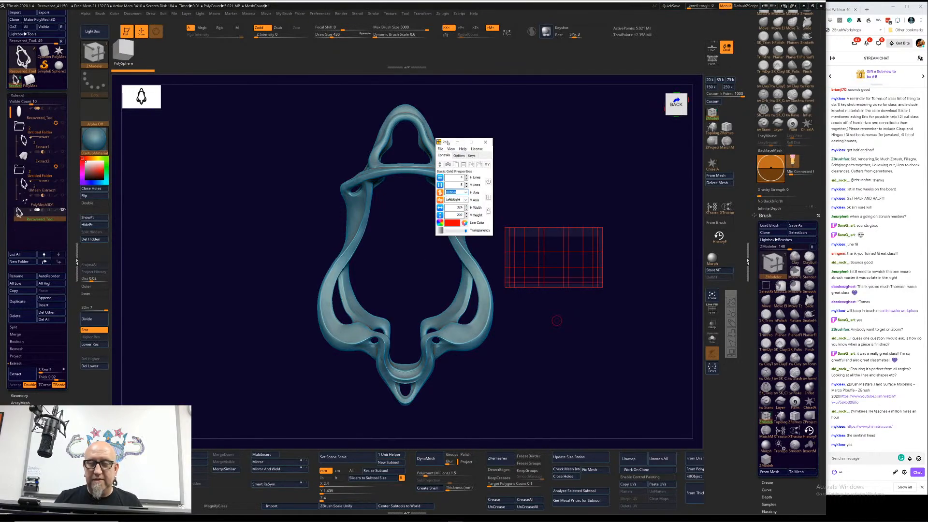
Step: Move the PhiMatrix controls beside the model and resize the grid to enclose the whole pendant frame
left_click_drag(446, 141, 177, 186)
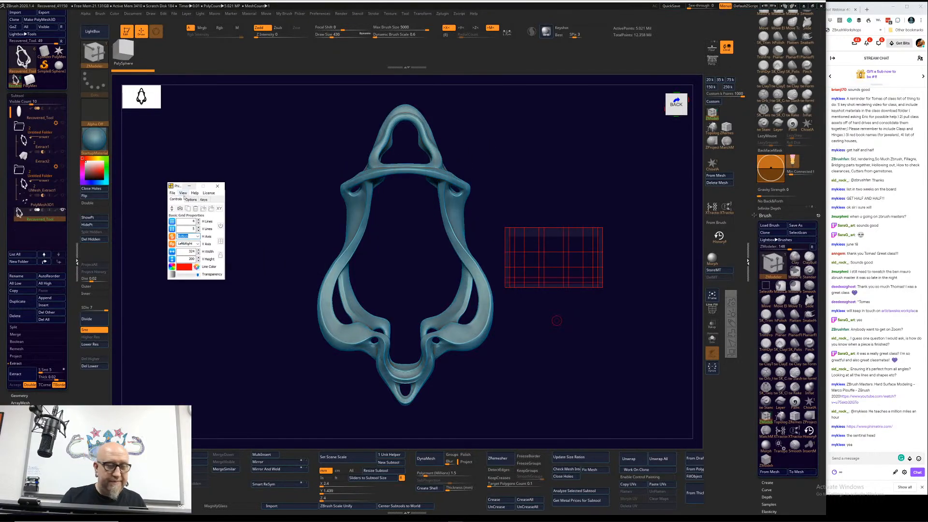
left_click(221, 241)
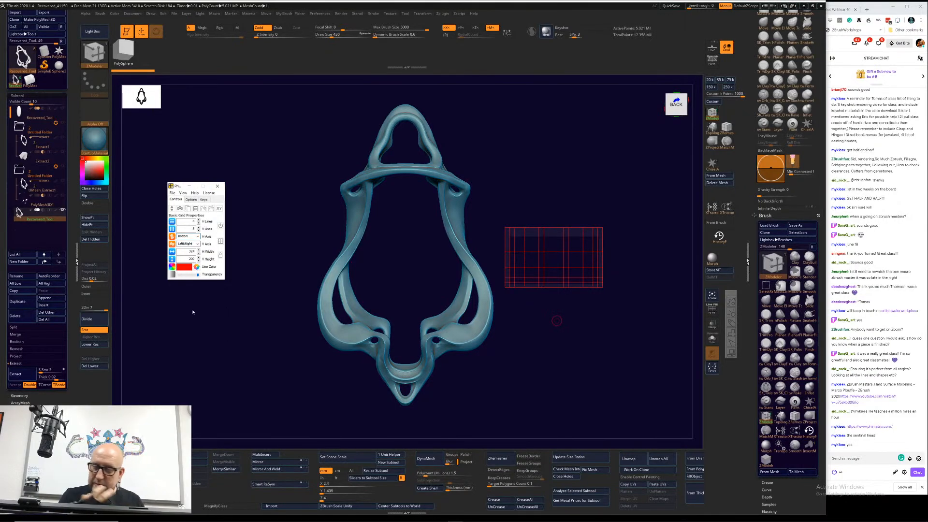
left_click_drag(555, 228, 406, 111)
left_click(553, 241)
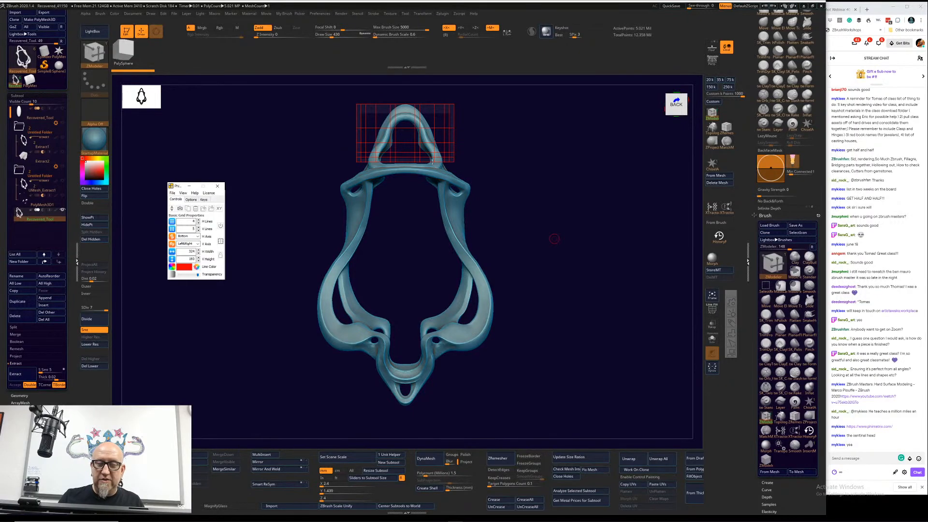
left_click_drag(432, 161, 438, 405)
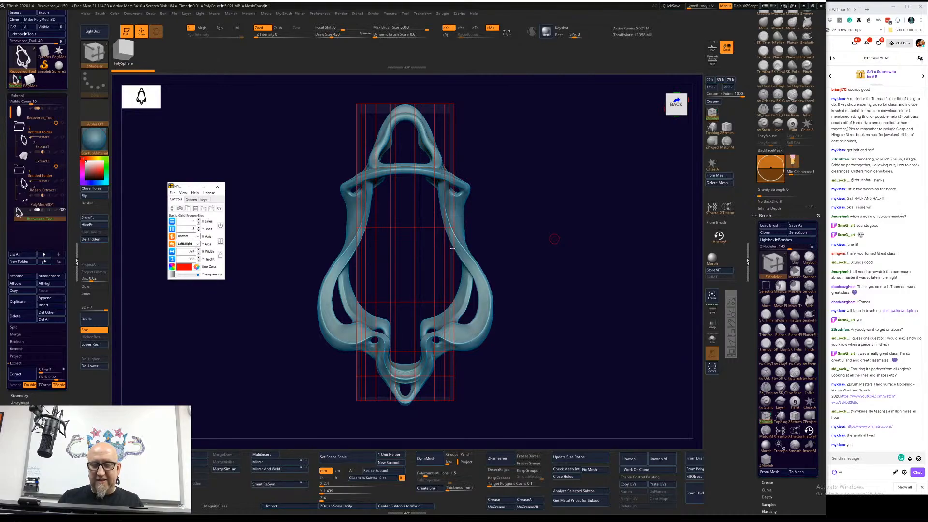
left_click_drag(453, 249, 492, 249)
left_click_drag(356, 343, 318, 350)
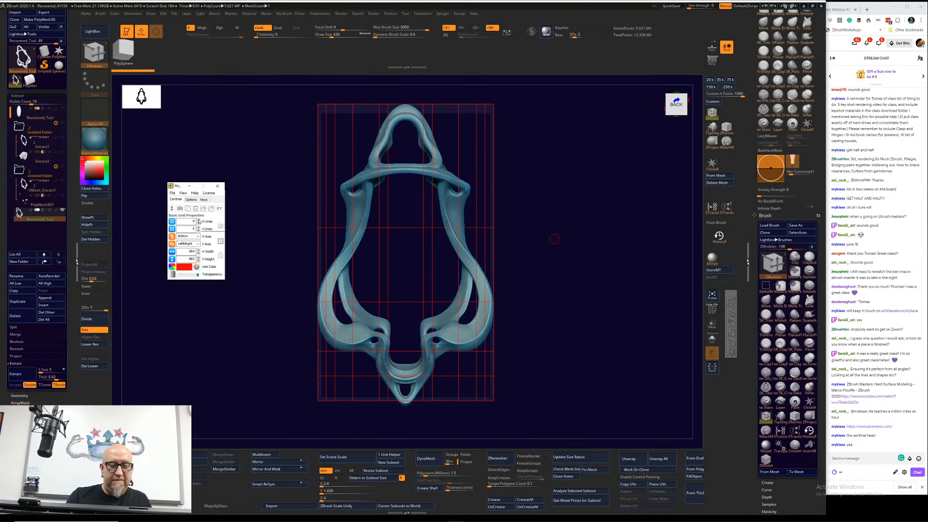
Step: Try different numbers of horizontal grid lines and set the horizontal axis to Top
left_click(199, 220)
left_click(199, 220)
left_click(199, 220)
left_click(199, 220)
left_click(199, 219)
left_click(199, 219)
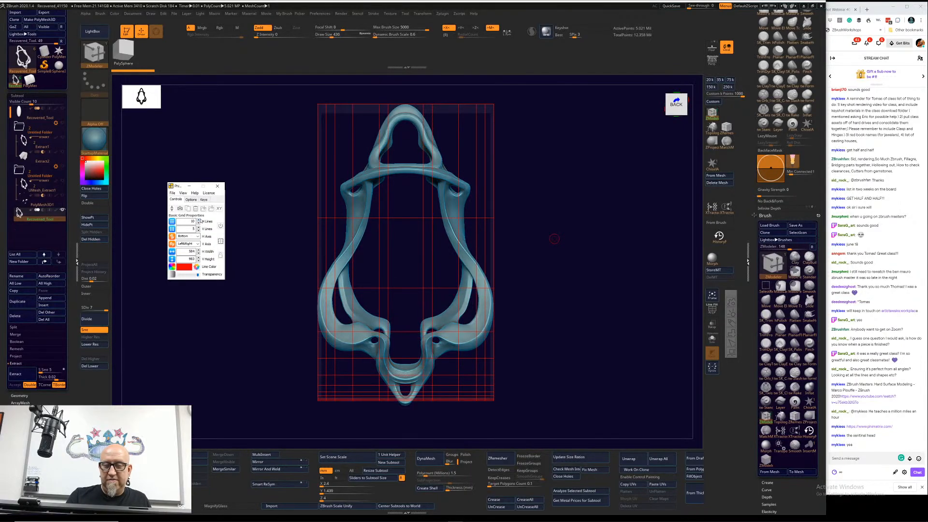
left_click(198, 220)
left_click(198, 223)
left_click(199, 223)
left_click(199, 223)
left_click(199, 222)
left_click(198, 223)
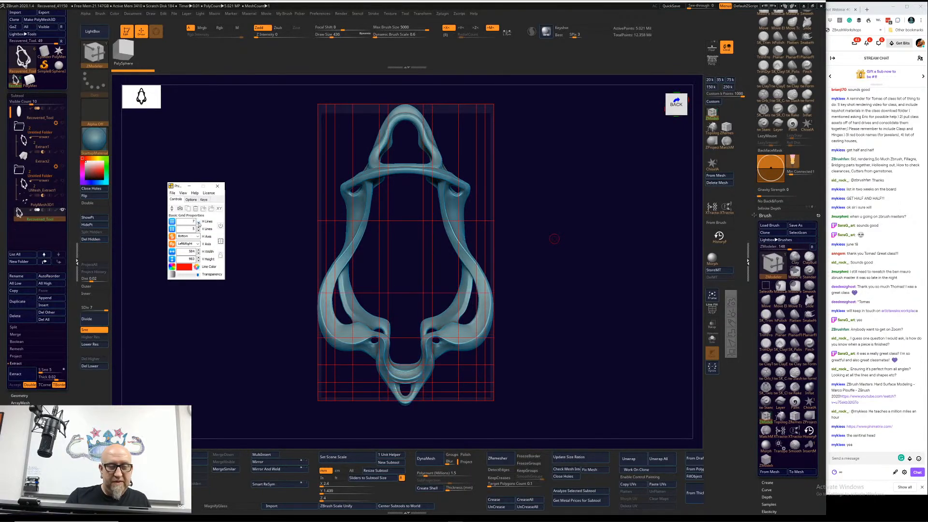
left_click(199, 222)
left_click(197, 236)
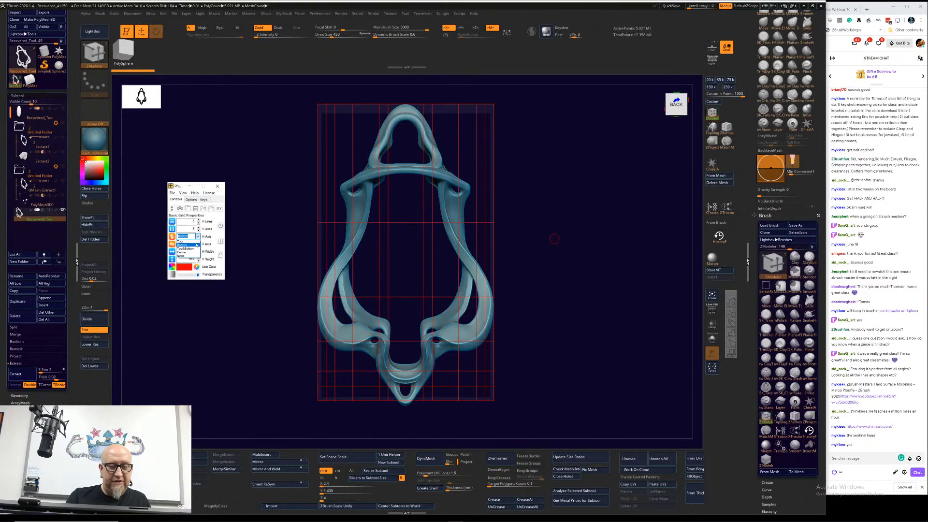
left_click(186, 241)
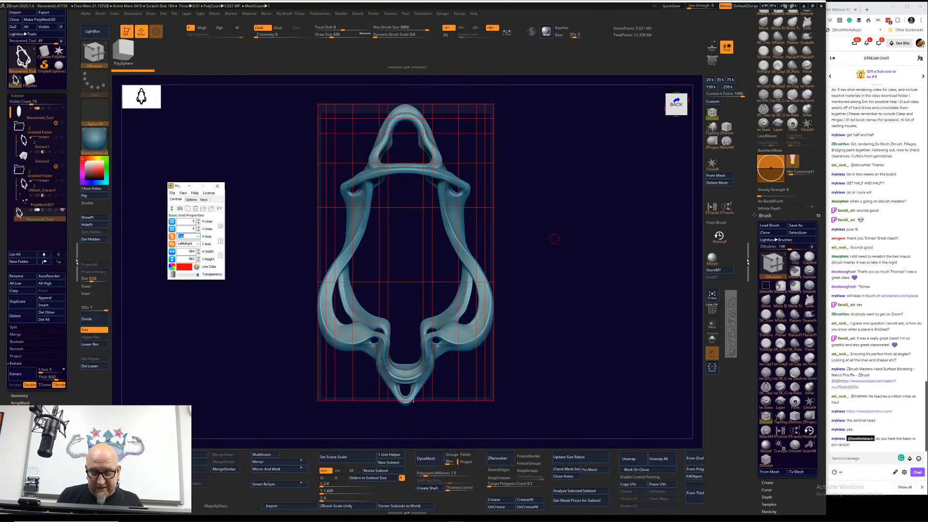
Step: Extend the grid slightly past the frame's lower tip, set its horizontal axis to TopBottom, and use 7 horizontal and 7 vertical lines
left_click_drag(410, 401, 411, 404)
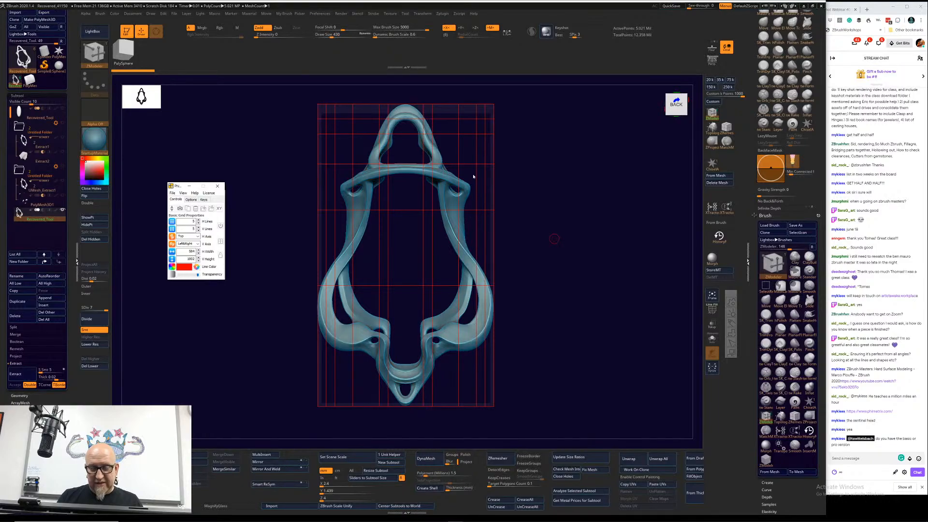
left_click(187, 237)
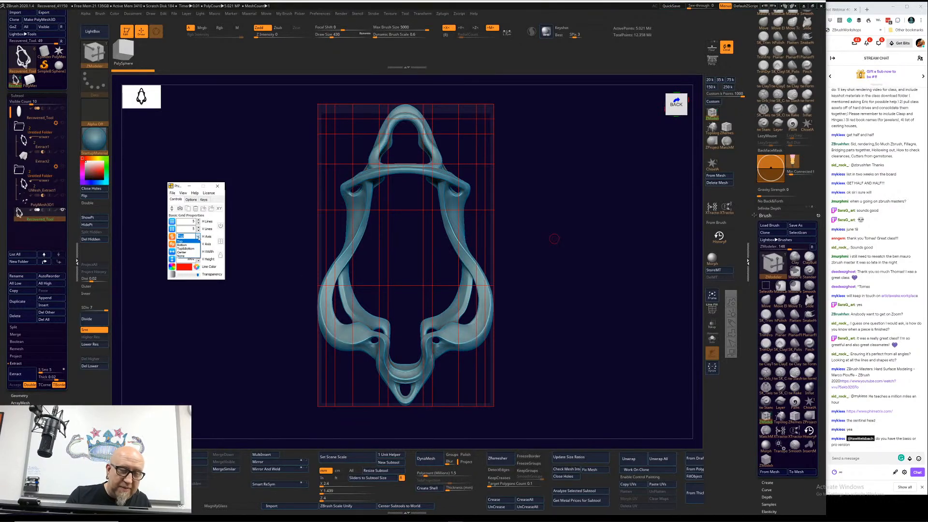
left_click(194, 258)
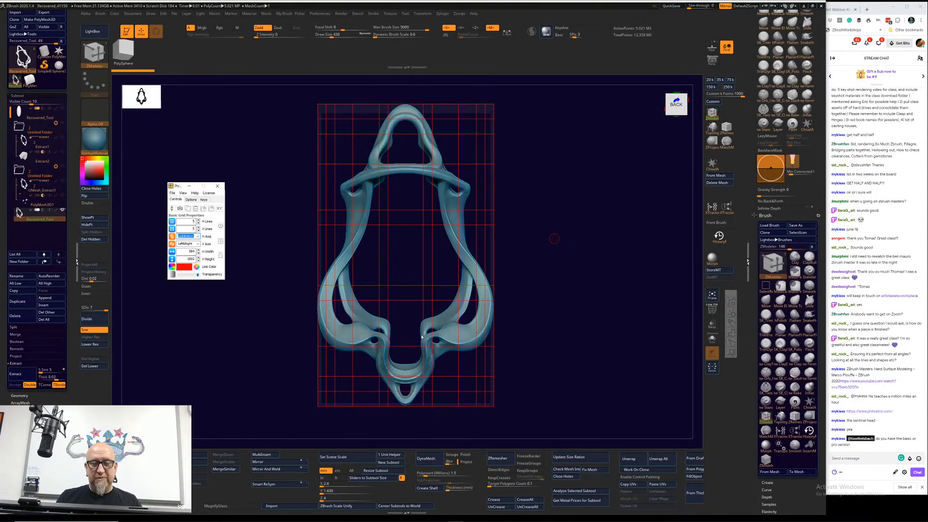
left_click(198, 220)
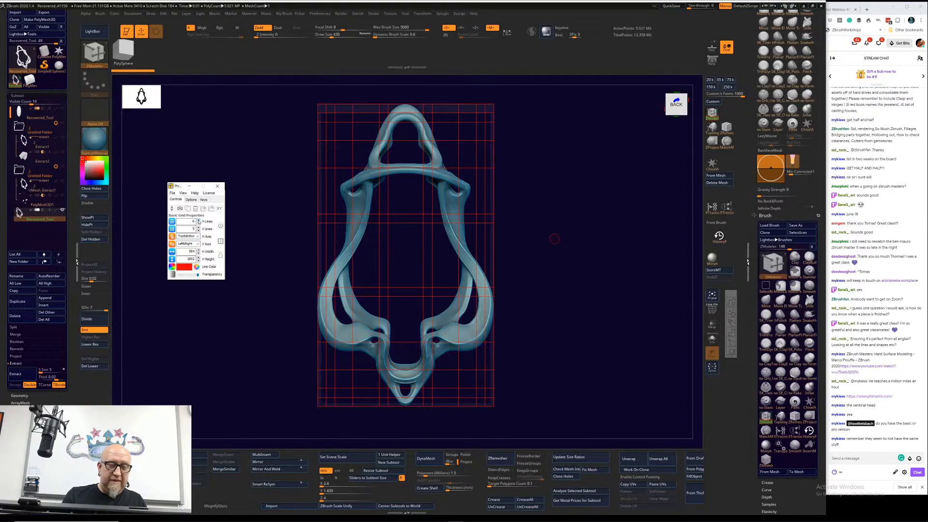
left_click(198, 220)
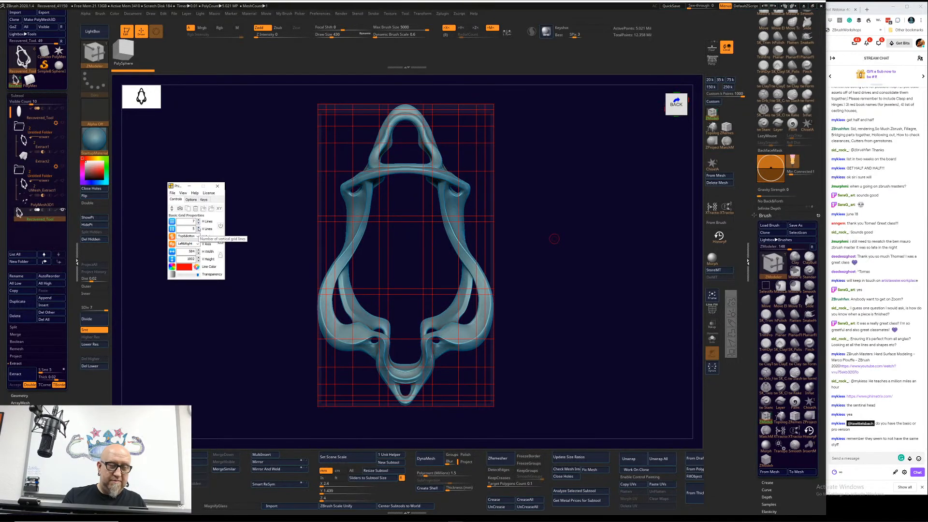
left_click(199, 228)
left_click(198, 228)
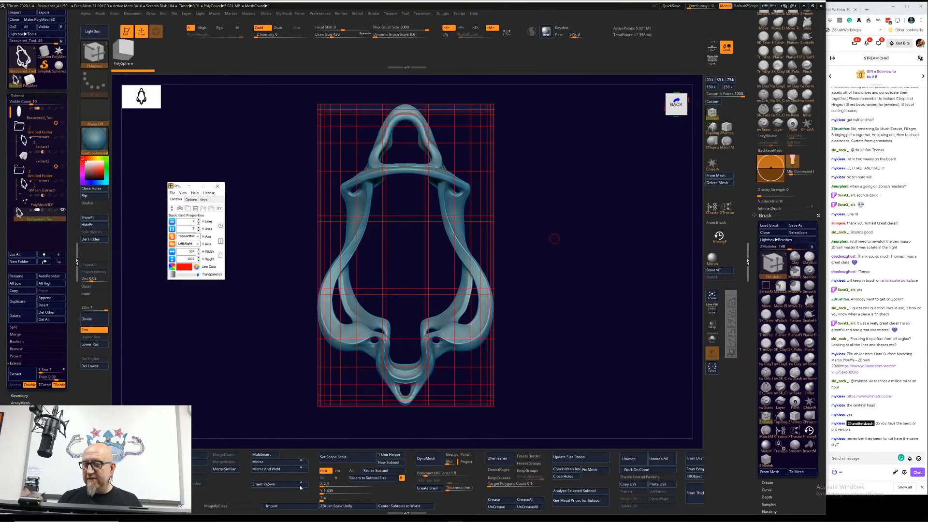
Step: Choose the Move brush with a larger draw size and raise the grid's upper edge to the pendant frame's tip
left_click(768, 28)
key("space")
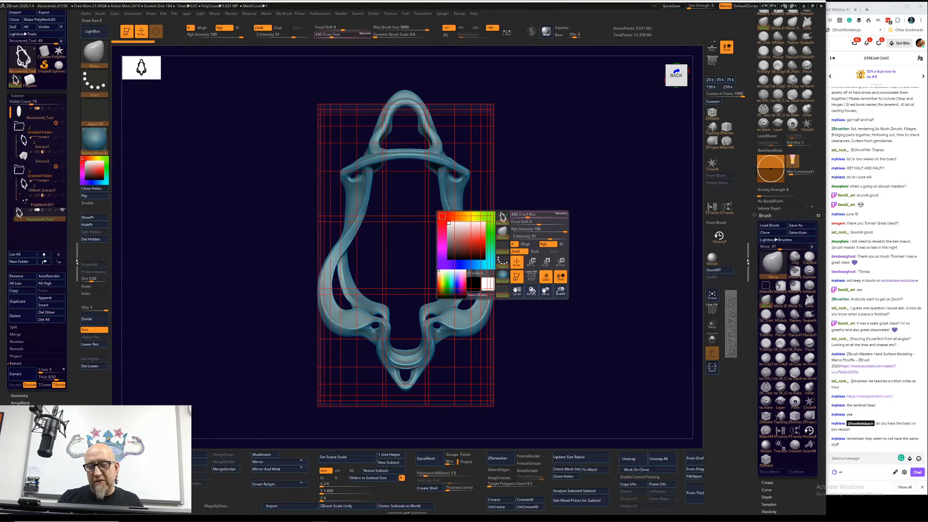
left_click_drag(530, 215, 544, 215)
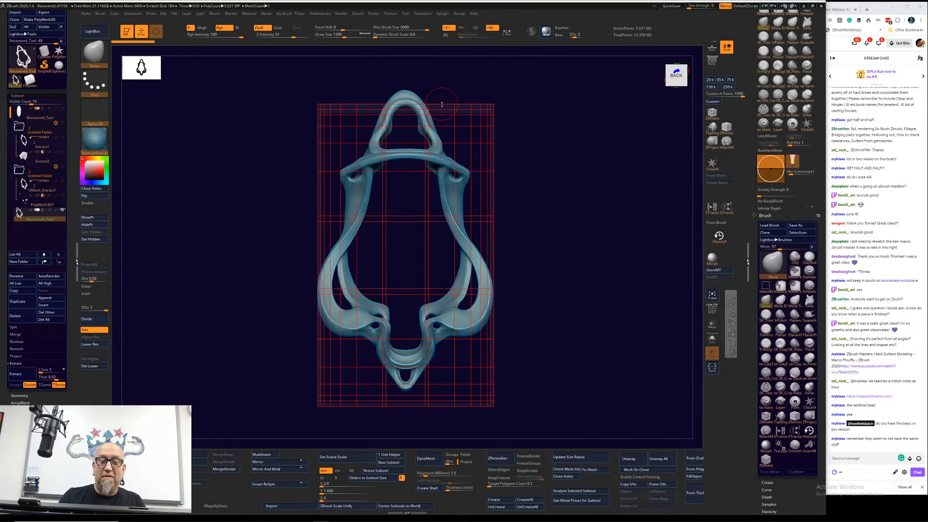
mouse_move(442, 105)
left_mouse_down()
mouse_move(443, 89)
mouse_move(458, 91)
left_mouse_up()
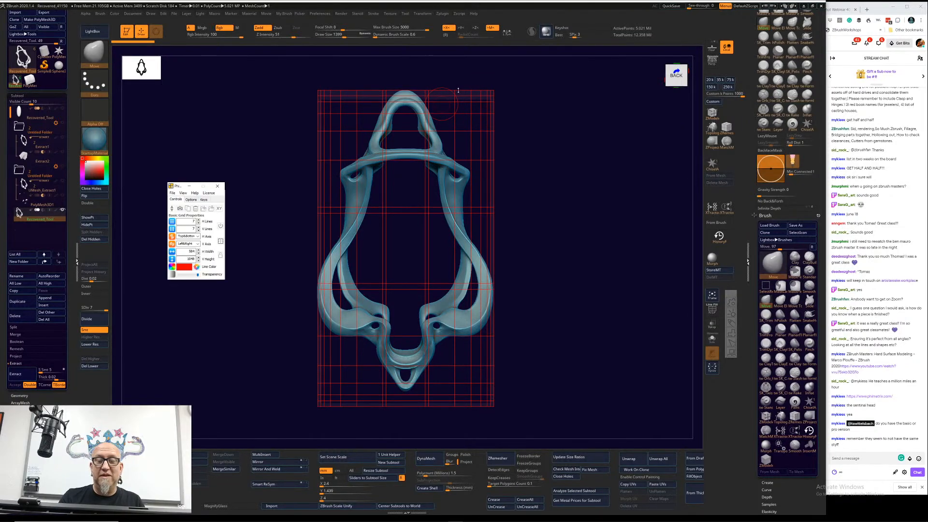
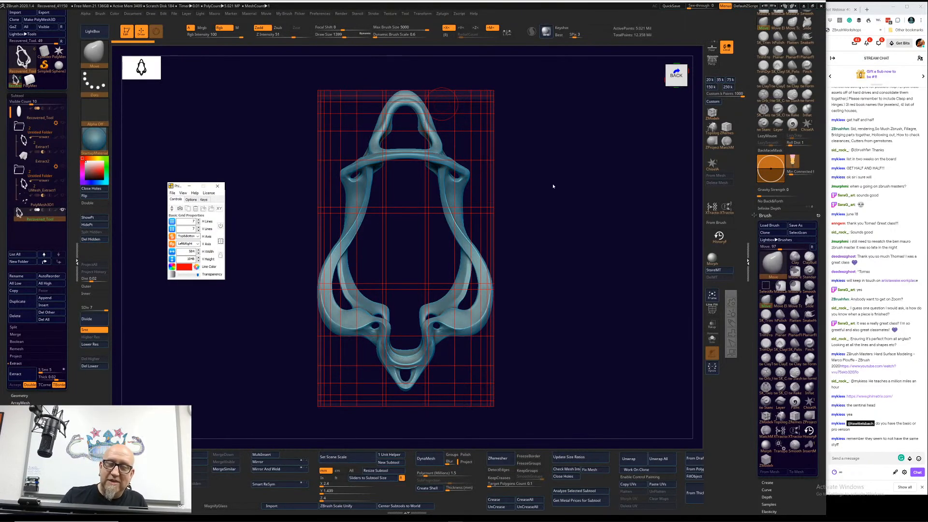
Step: Shift the grid slightly up and raise its lower edge to the pendant frame's lower tip
left_click_drag(554, 185, 558, 177)
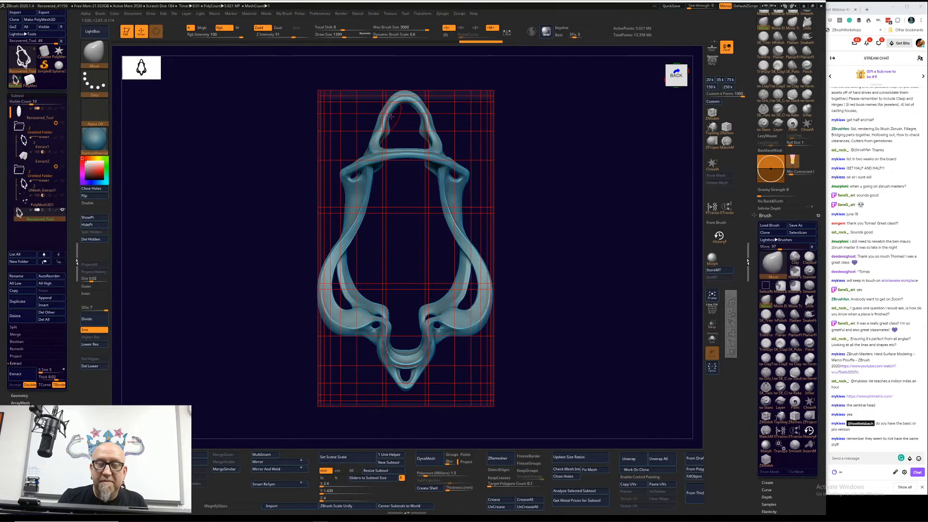
left_click_drag(427, 99, 426, 98)
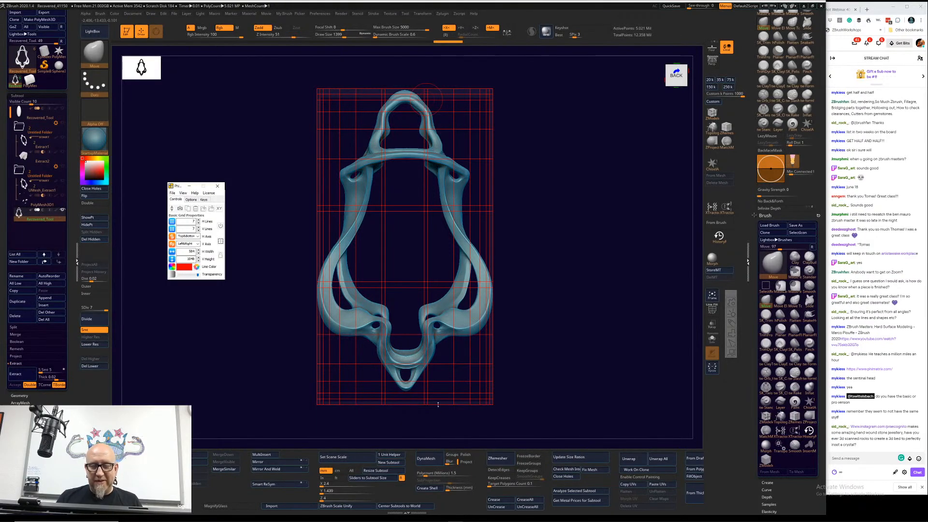
left_click_drag(443, 407, 443, 390)
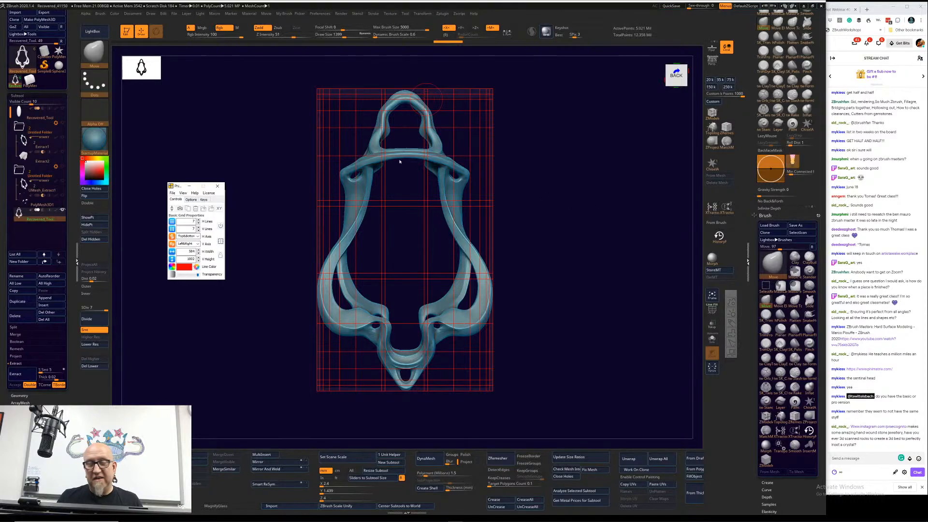
Step: Enlarge the Move brush to a draw size of 2340 and nudge the frame's crossbar, shoulders and side curves toward the grid lines
mouse_move(405, 160)
left_mouse_down()
mouse_move(416, 159)
mouse_move(408, 151)
left_mouse_up()
key("space")
left_click_drag(409, 153, 408, 152)
left_click_drag(343, 177, 339, 223)
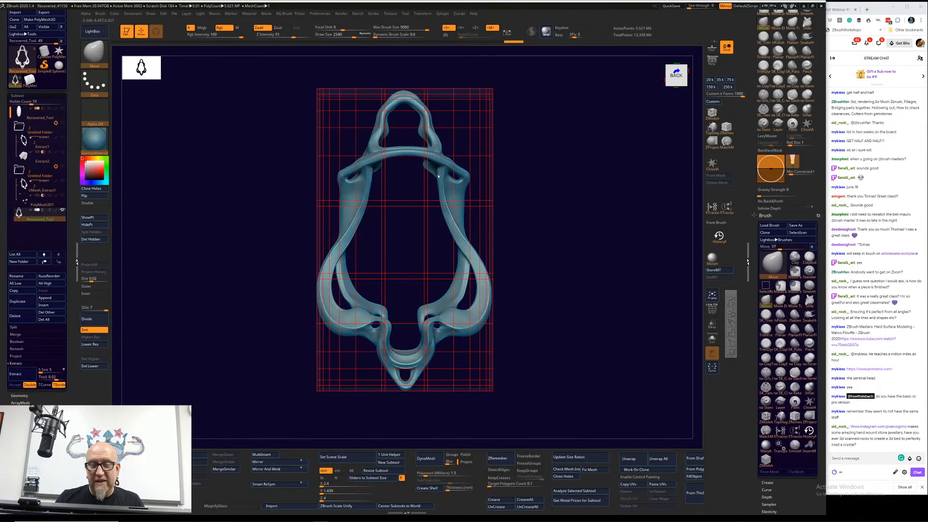
left_click_drag(436, 194, 448, 216)
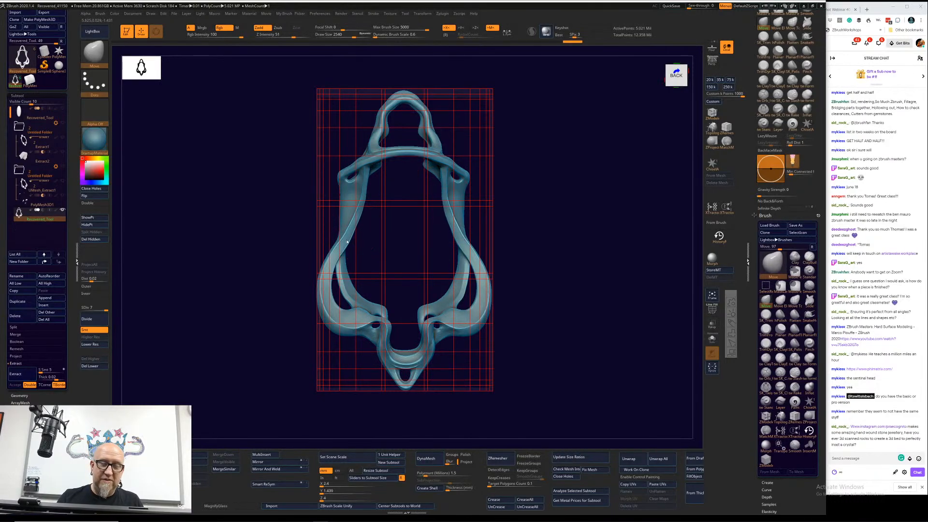
left_click_drag(350, 236, 327, 284)
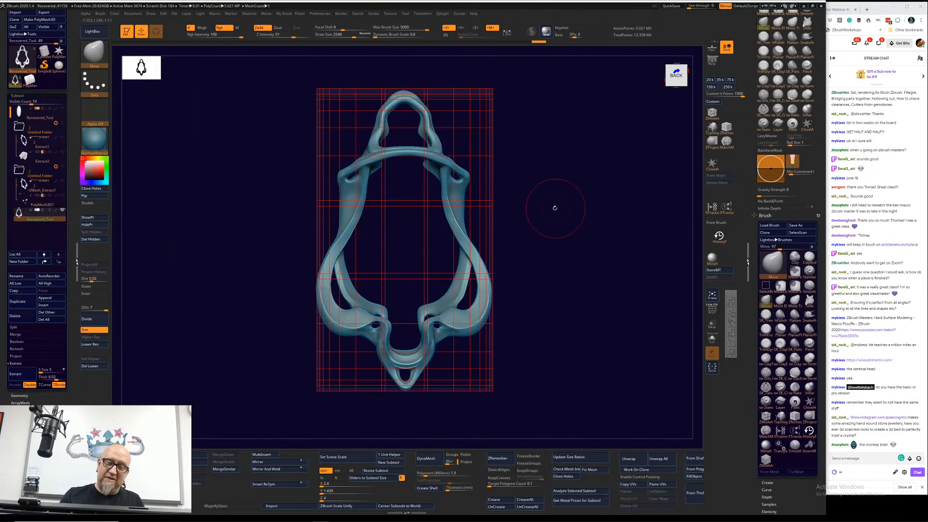
left_click_drag(545, 234, 545, 234)
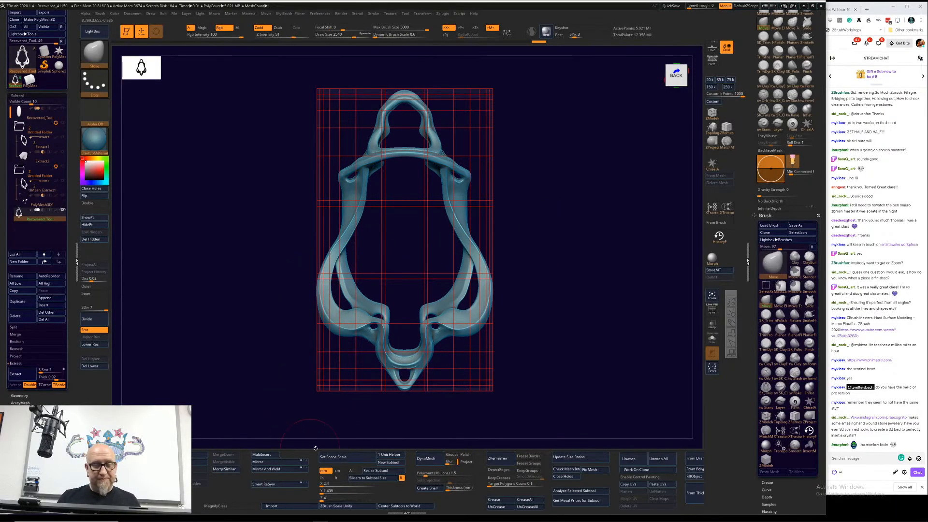
Step: Add the 0.618a diagonals to the grid overlay
left_click(367, 386)
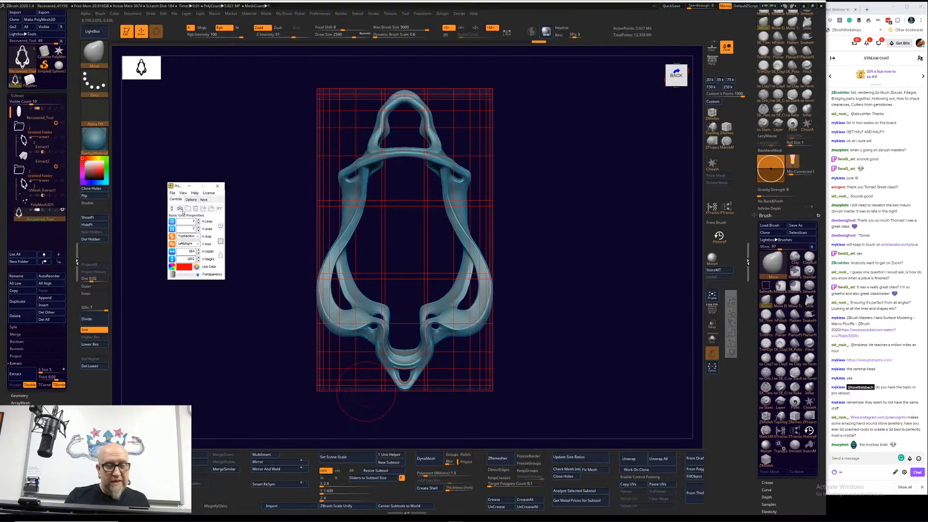
left_click(191, 199)
left_click(175, 199)
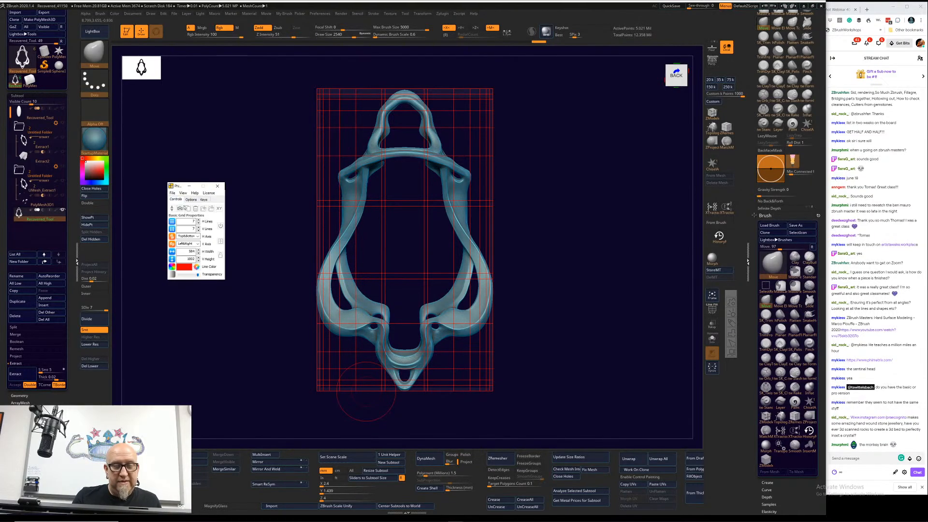
left_click(195, 193)
mouse_move(183, 193)
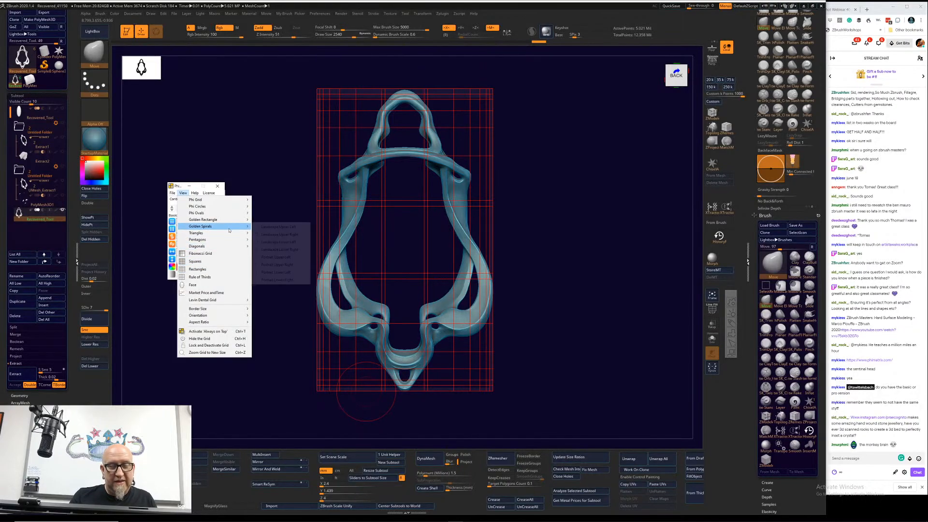
mouse_move(237, 240)
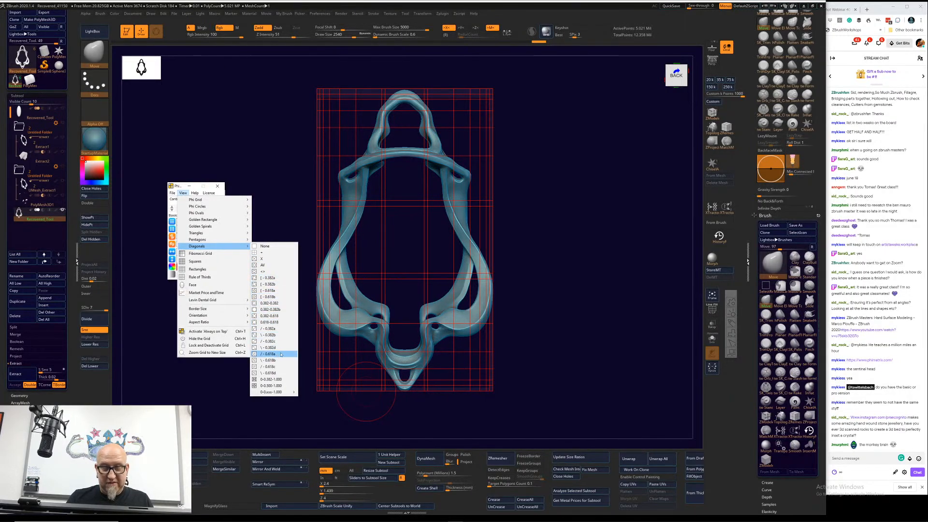
left_click(276, 354)
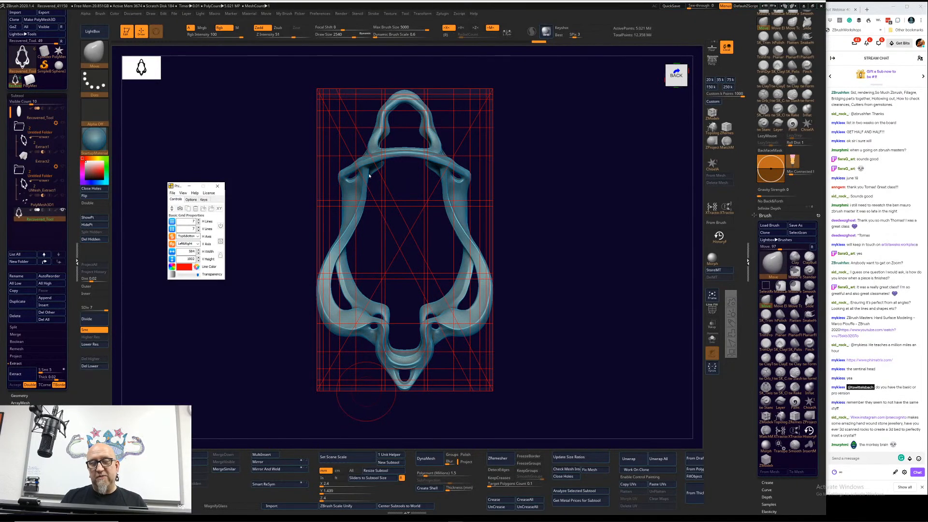
Step: Reduce the numbers of vertical and horizontal grid lines for a sparser overlay with the diagonals
left_click(198, 231)
left_click(198, 231)
left_click(198, 230)
left_click(198, 230)
left_click(198, 231)
left_click(199, 223)
left_click(198, 223)
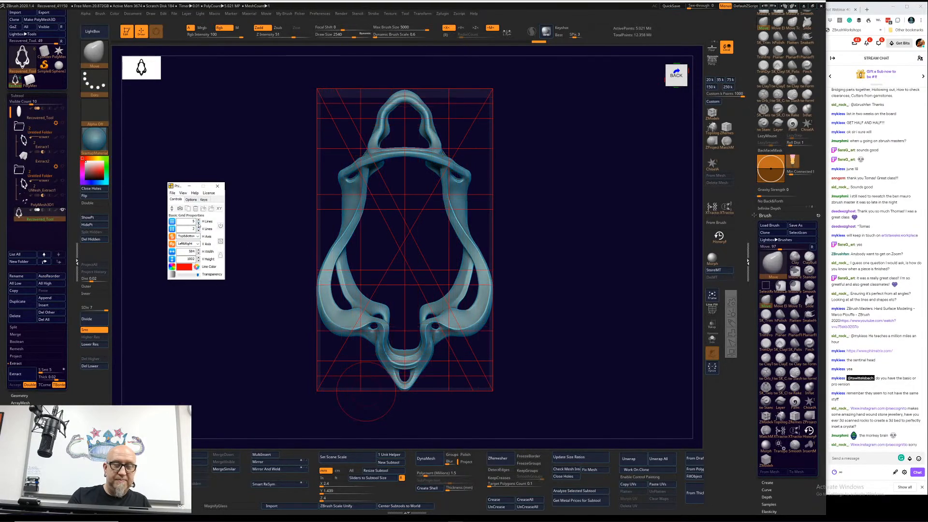
left_click(198, 223)
left_click(198, 223)
left_click(198, 223)
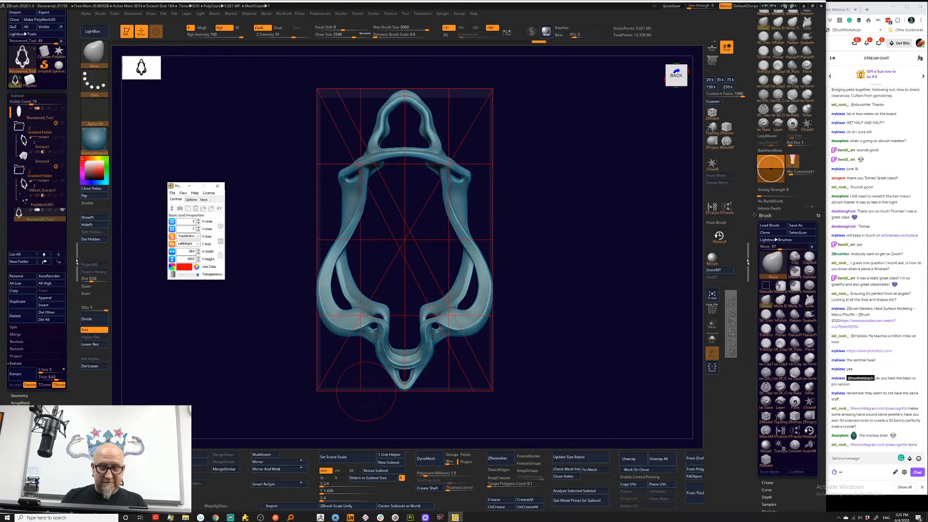
Step: Set the grid's horizontal axis to Bottom and its vertical axis to Right
mouse_move(324, 517)
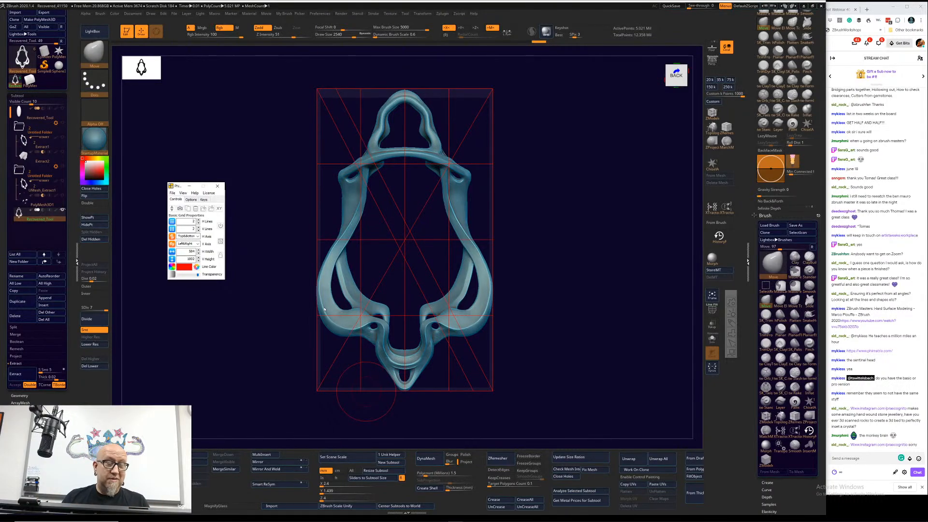
left_click(186, 236)
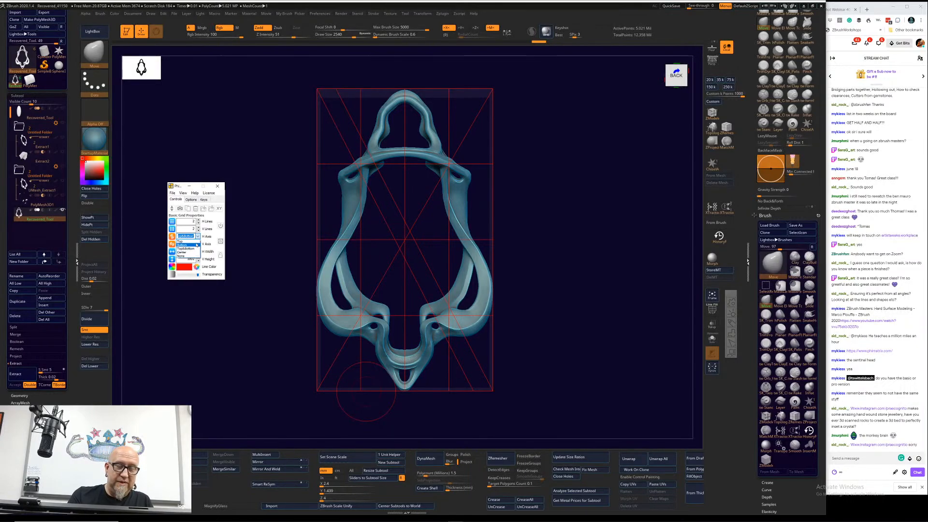
left_click(196, 246)
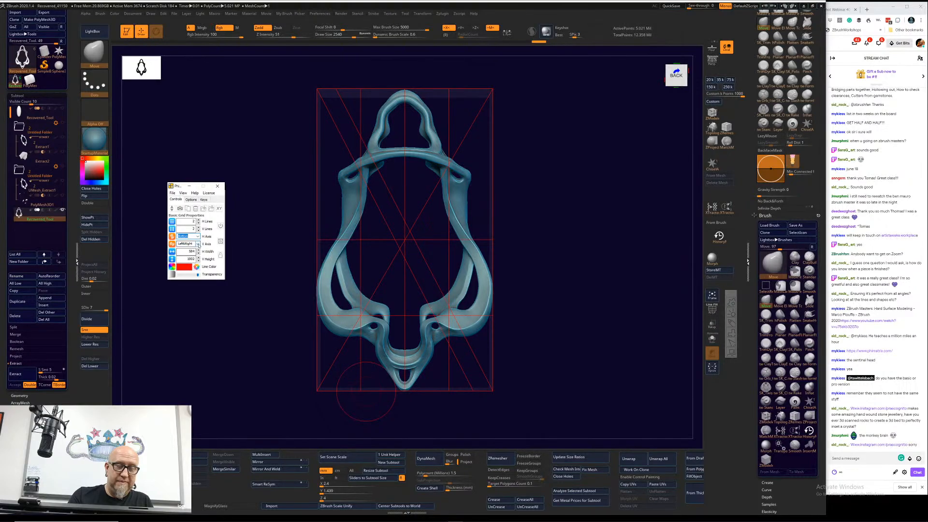
left_click(197, 244)
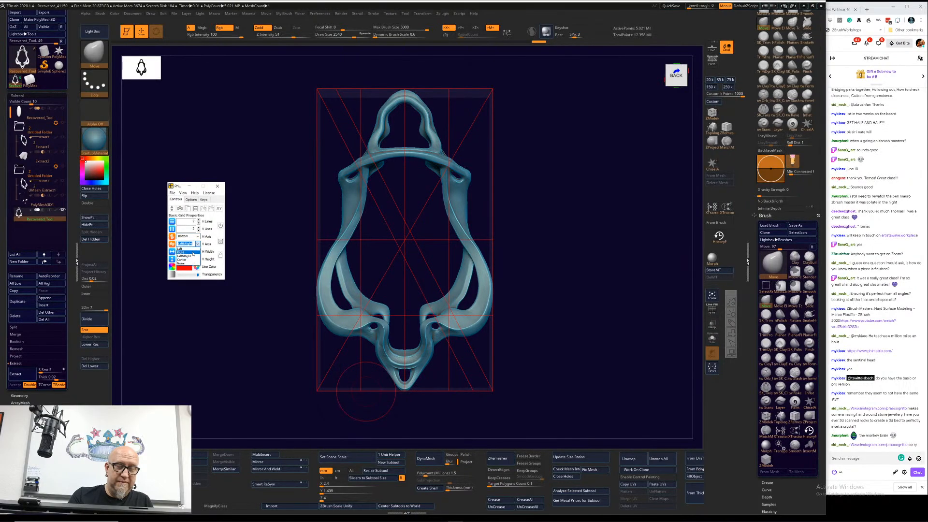
left_click(188, 252)
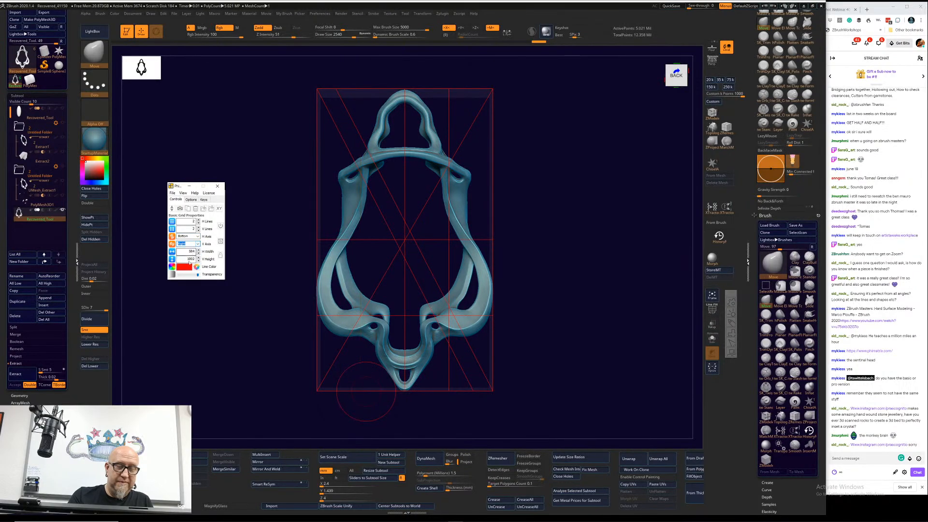
Step: Switch the overlay to Rule of Thirds and resize it to enclose the whole pendant frame
left_click(183, 193)
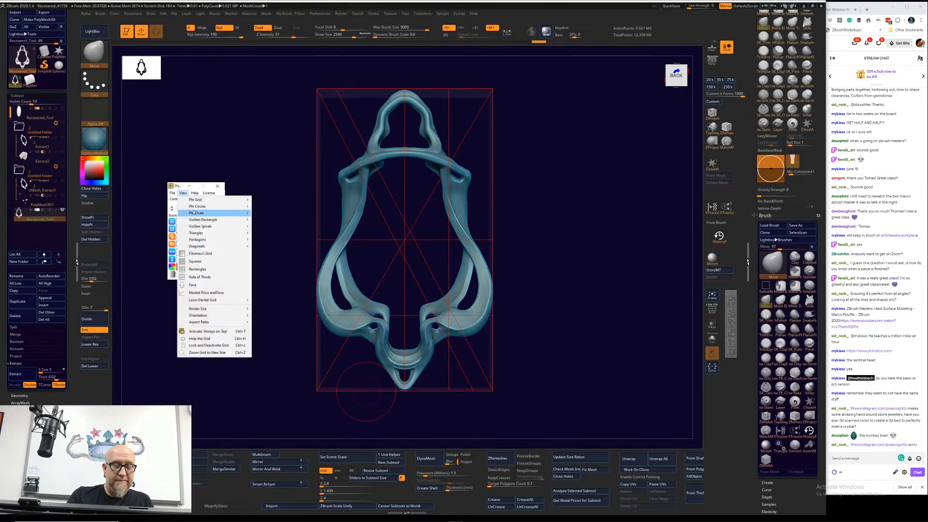
left_click(247, 277)
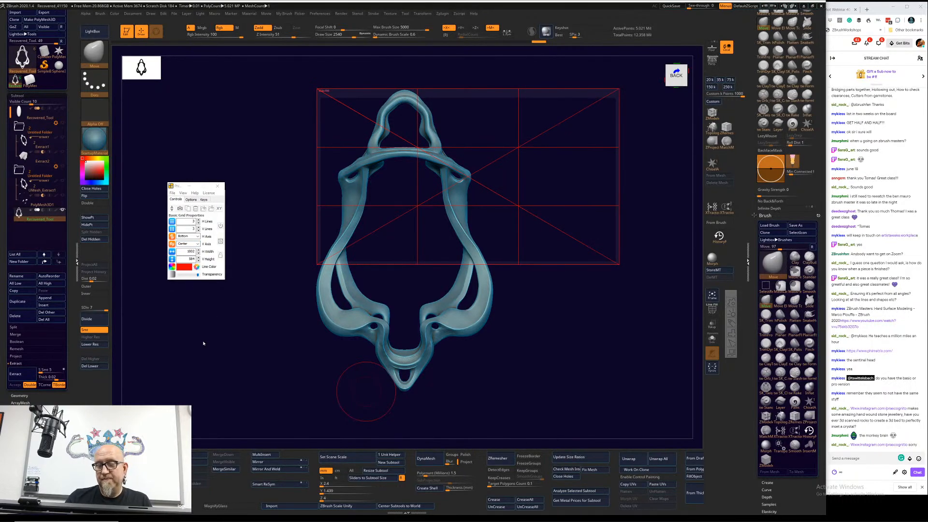
left_click_drag(618, 266, 492, 390)
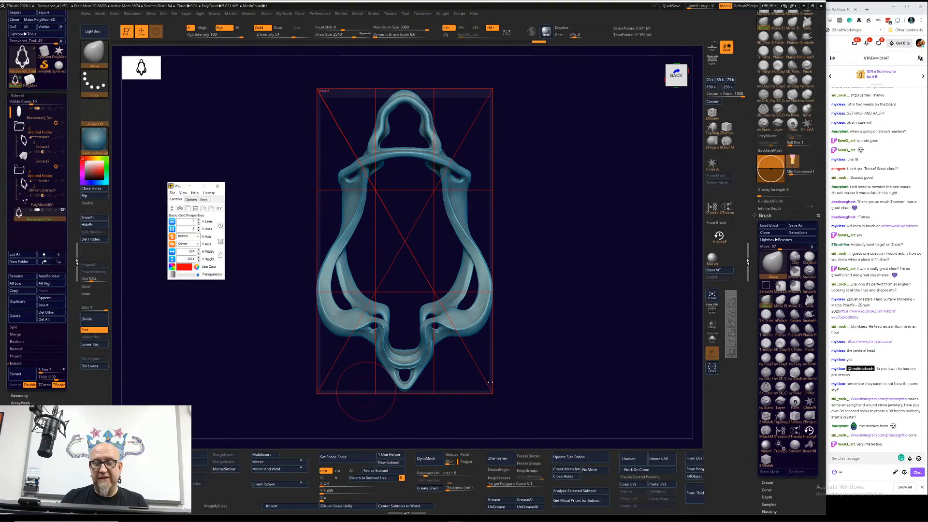
Step: Close the current PhiMatrix overlay, launch PhiMatrix Golden Ratio Design instead, and postpone its activation
left_click(217, 185)
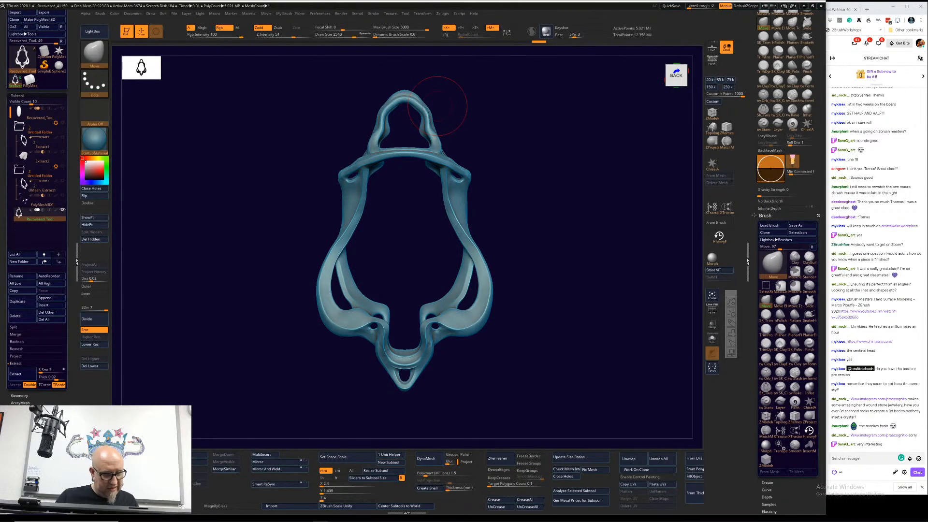
key("super")
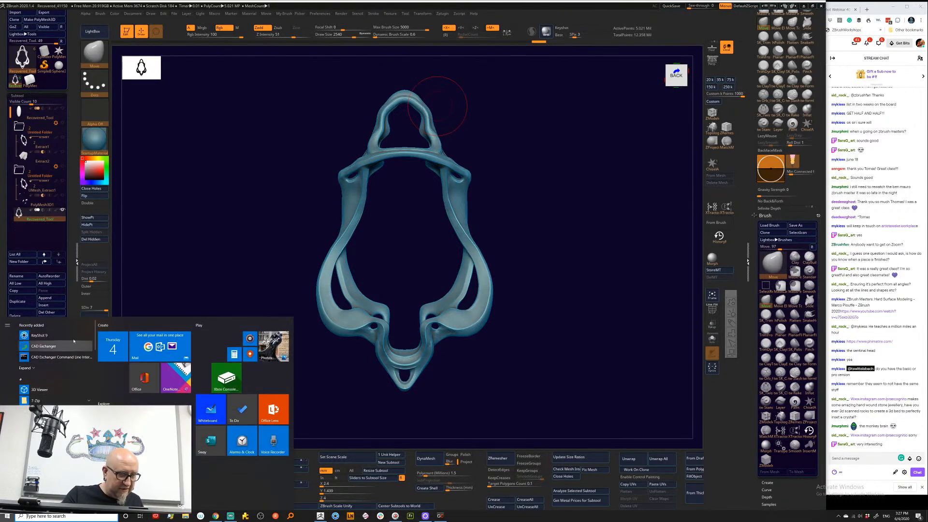
scroll(74, 341, "down", 15)
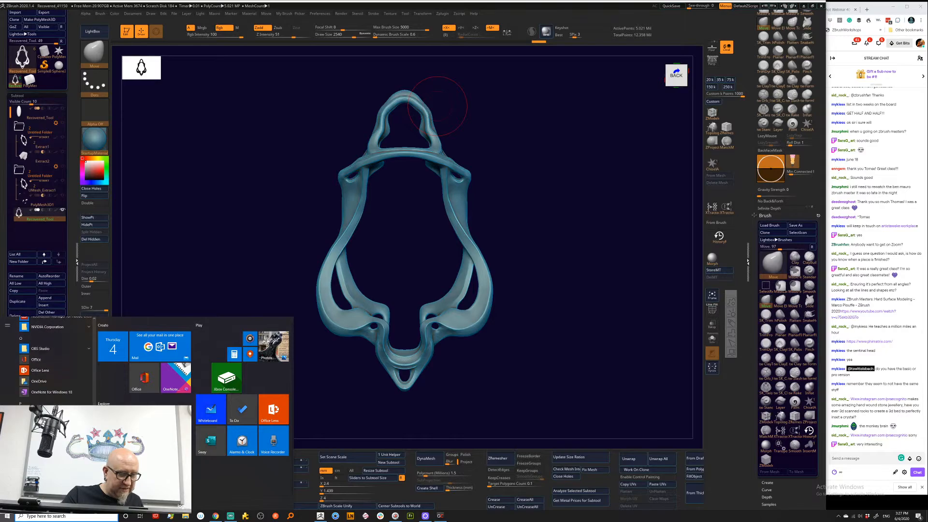
scroll(54, 360, "down", 5)
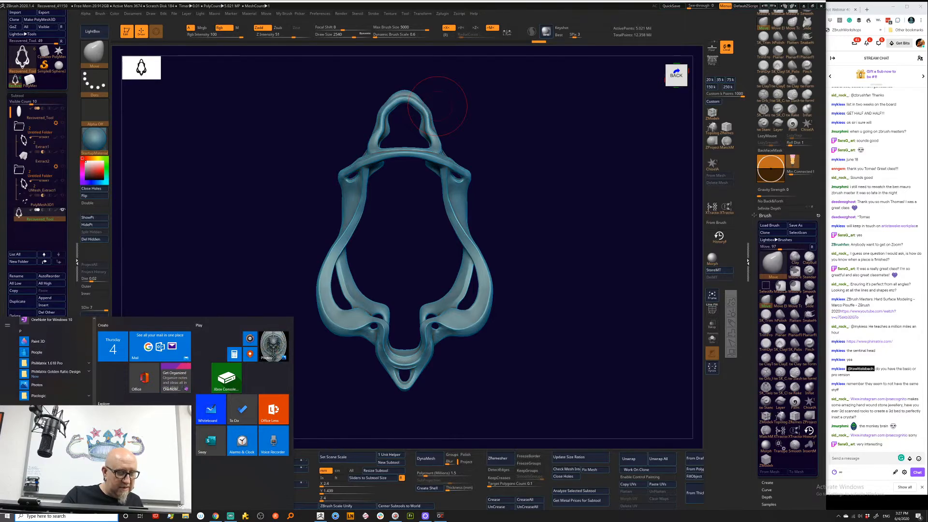
left_click(57, 371)
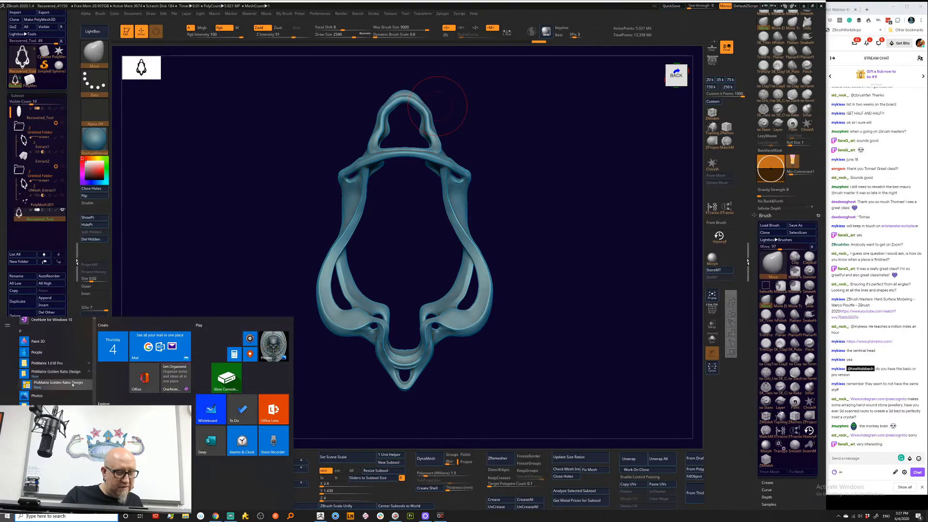
left_click(73, 383)
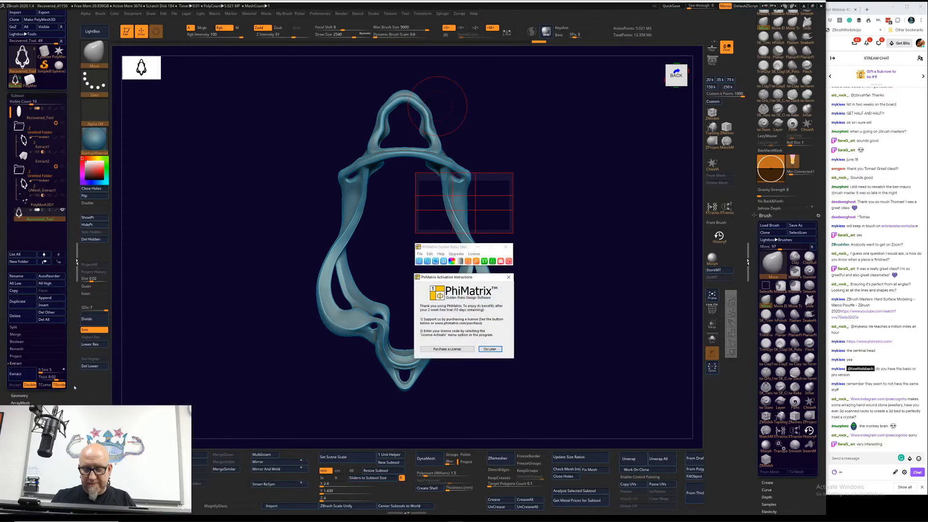
left_click(491, 348)
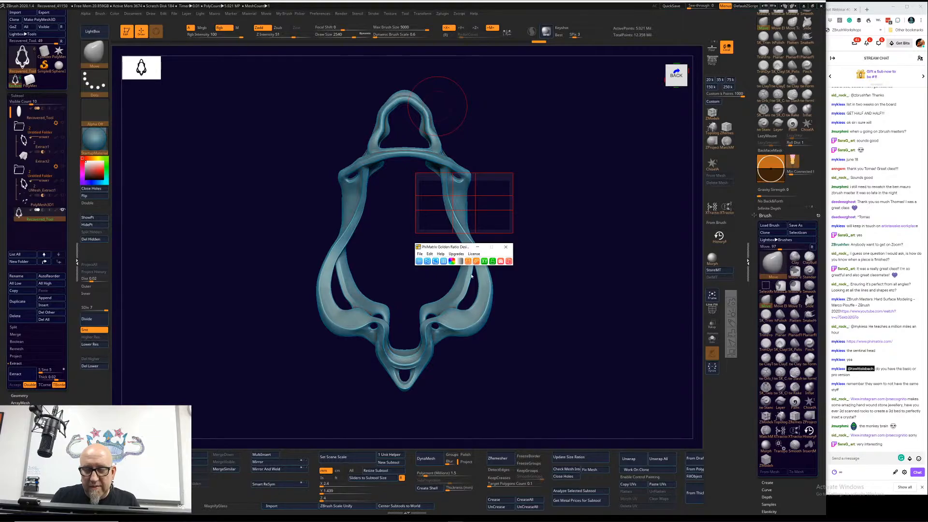
Step: Place the PhiMatrix controls beside the model, undo the accidental brush pull on the shoulders, and stretch the grid around the whole frame
left_click_drag(450, 248, 604, 195)
left_click_drag(462, 173, 467, 135)
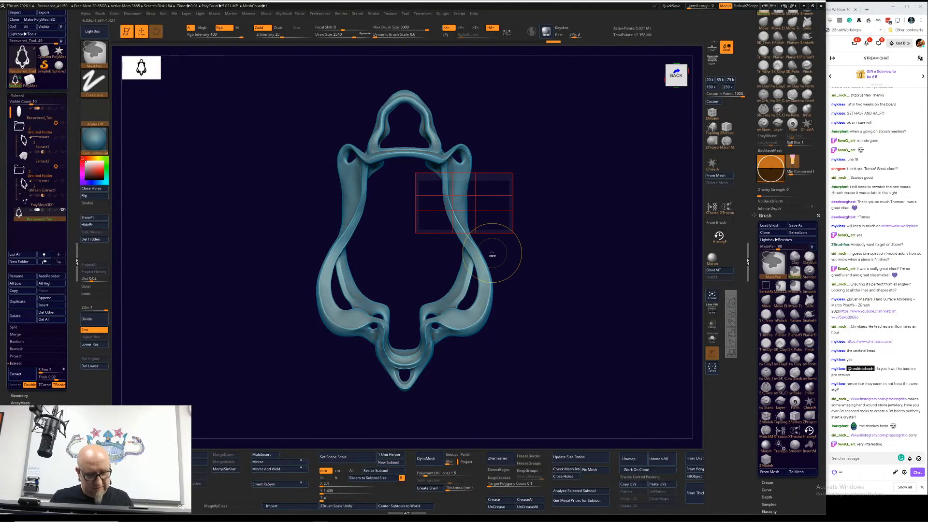
key("ctrl+z")
mouse_move(505, 176)
left_mouse_down()
mouse_move(476, 88)
mouse_move(459, 98)
mouse_move(404, 95)
mouse_move(476, 103)
mouse_move(490, 116)
left_mouse_up()
left_click_drag(489, 235, 491, 384)
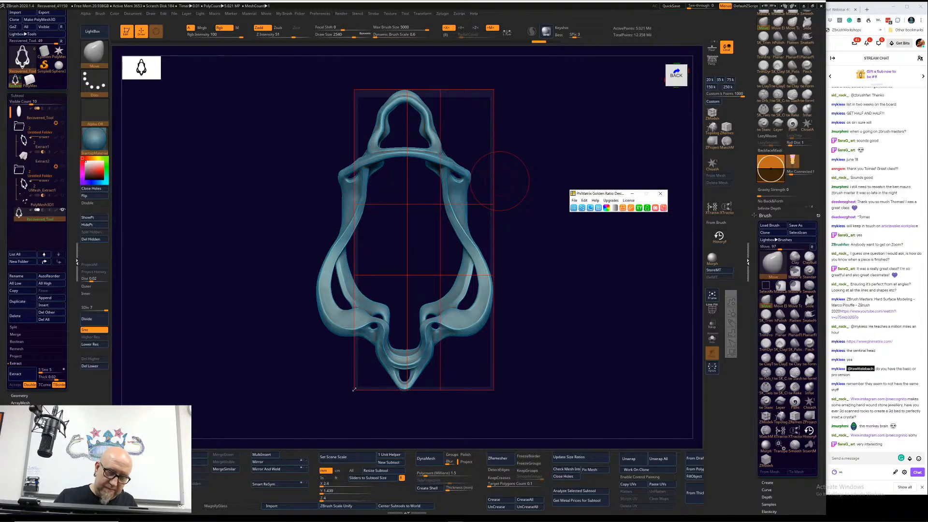
mouse_move(354, 389)
left_mouse_down()
mouse_move(336, 390)
mouse_move(325, 435)
mouse_move(342, 419)
mouse_move(350, 387)
mouse_move(317, 388)
left_mouse_up()
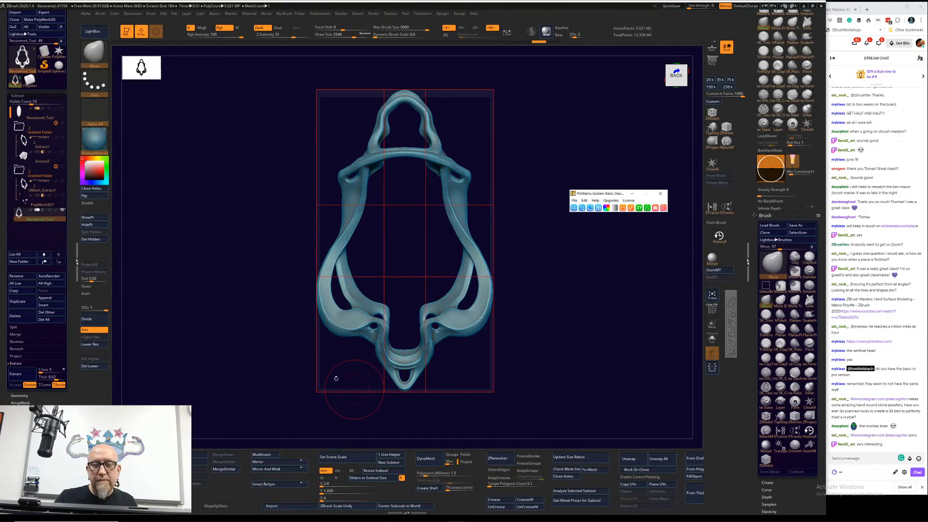
Step: Cycle through the golden ratio grid's line patterns over the pendant to a denser subdivision
left_click(575, 209)
left_click(574, 209)
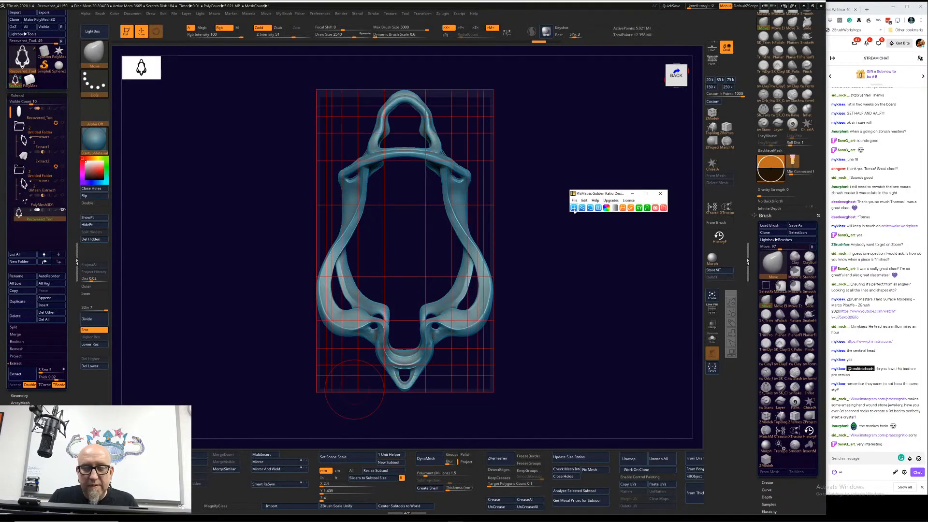
left_click(574, 208)
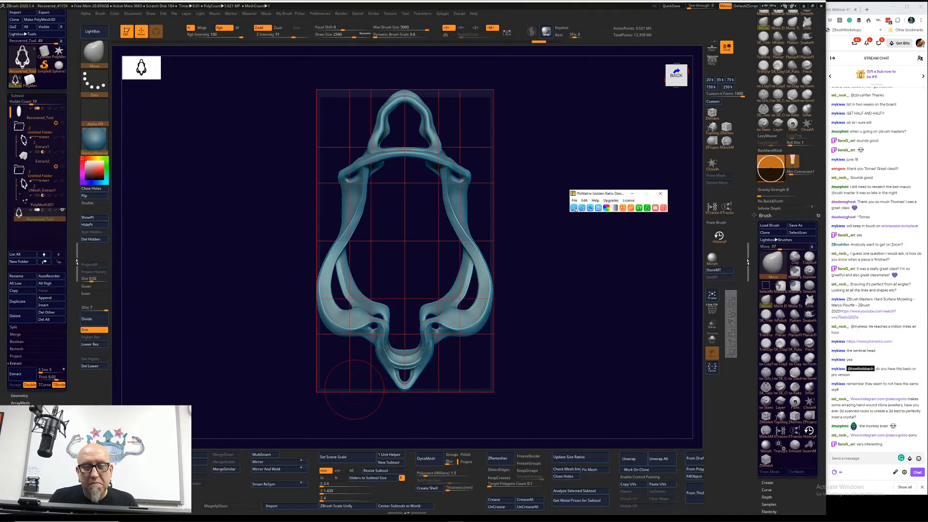
left_click(575, 209)
left_click(575, 209)
left_click(576, 208)
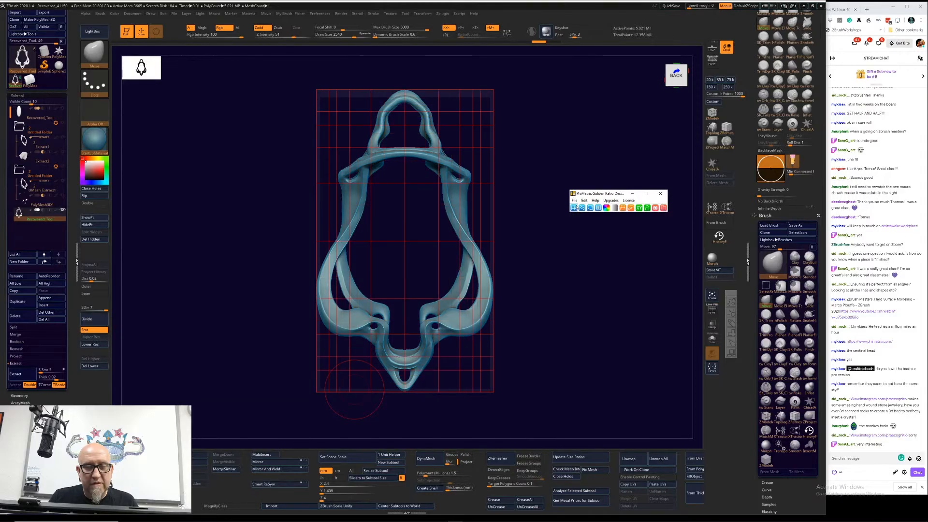
Step: Cycle the golden ratio overlay through its diagonal line patterns on the pendant, ending with no diagonals
left_click(579, 208)
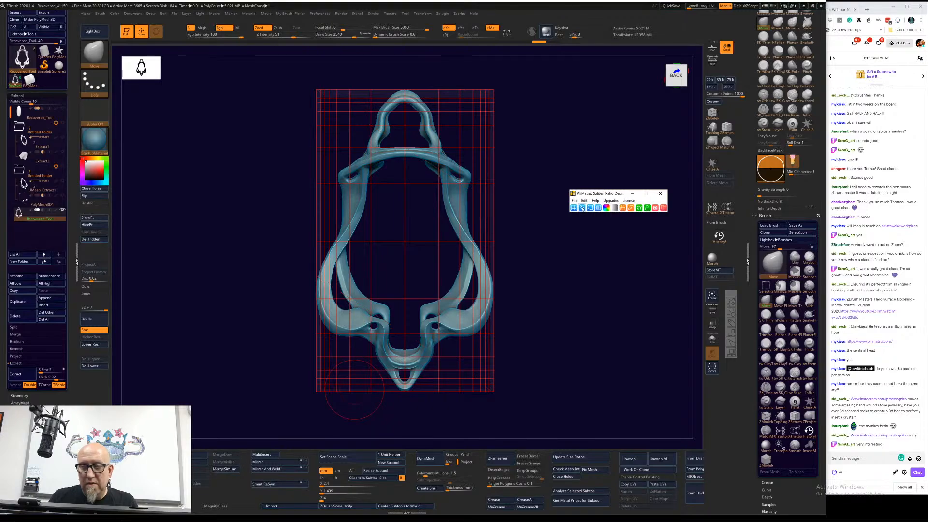
left_click(582, 207)
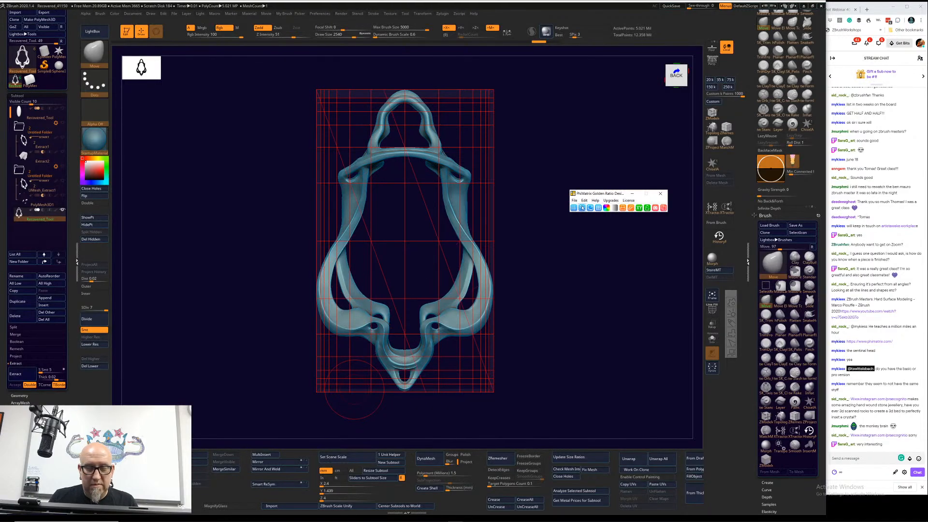
left_click(582, 208)
left_click(582, 208)
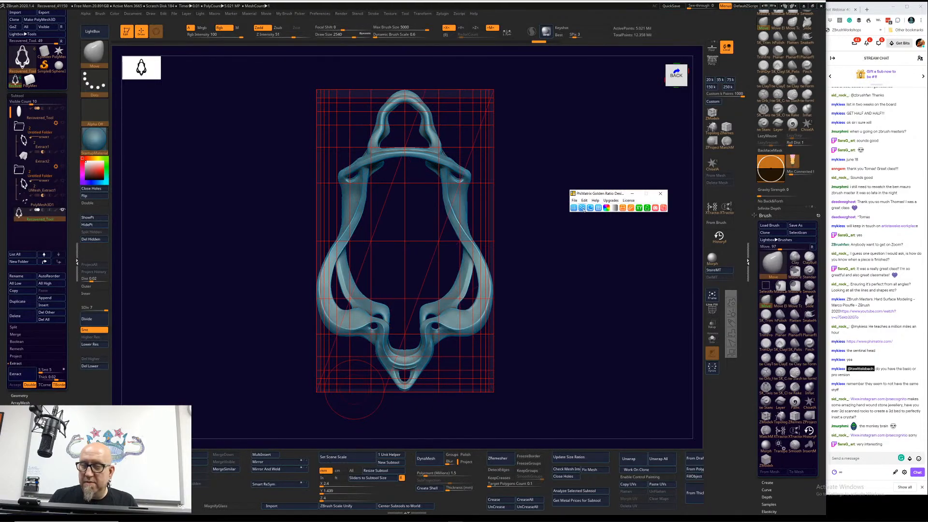
left_click(583, 208)
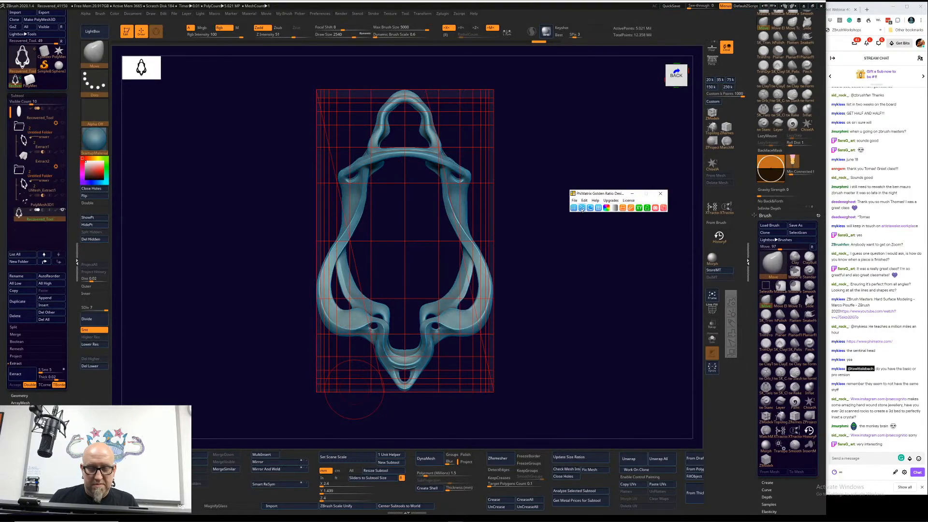
left_click(581, 208)
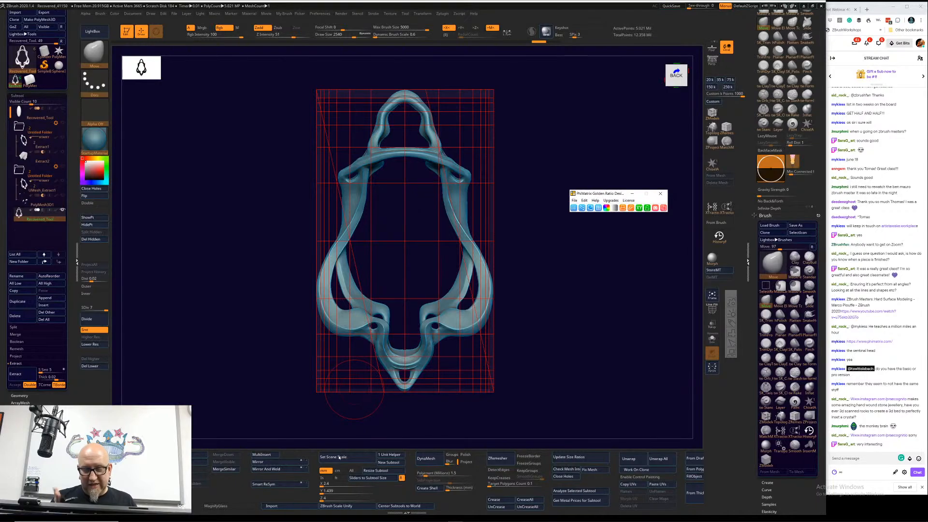
left_click(583, 208)
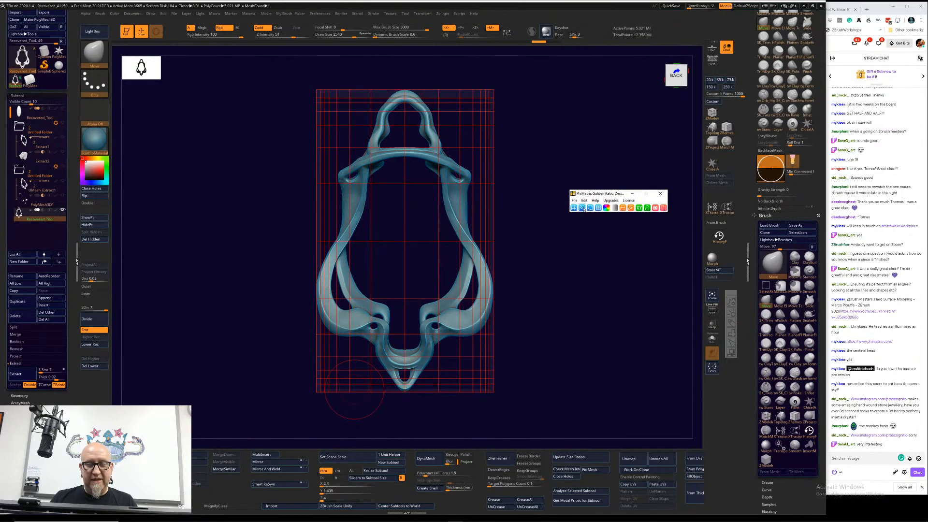
Step: Add golden spirals and their diagonals to the overlay and cycle them through different orientations on the pendant
left_click(590, 207)
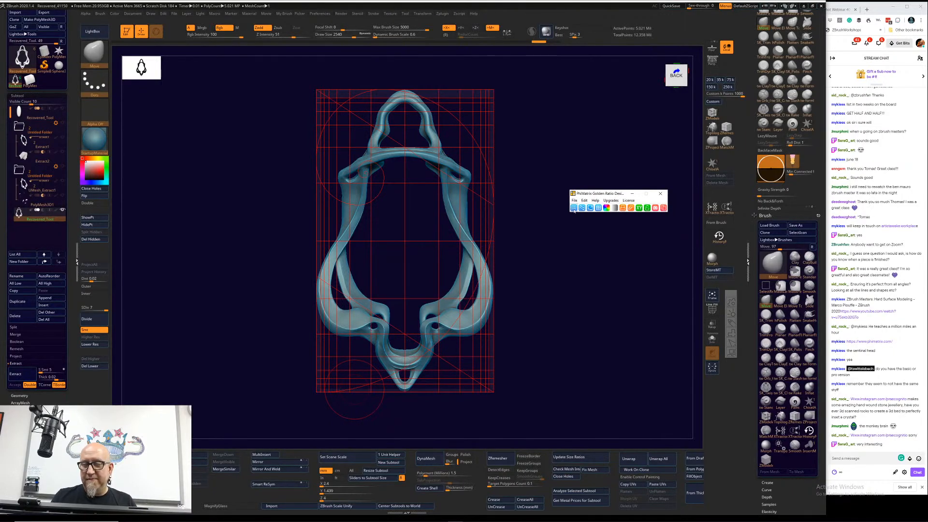
left_click(590, 208)
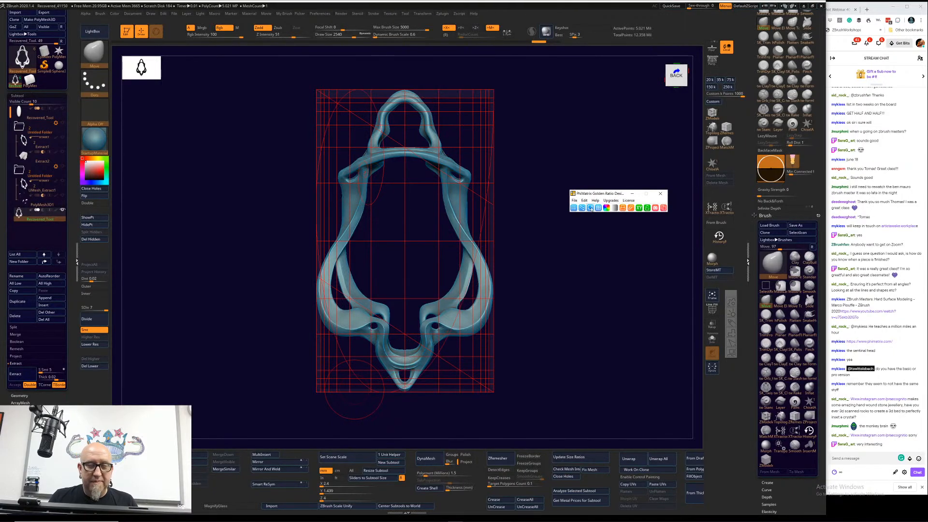
left_click(592, 210)
left_click(592, 209)
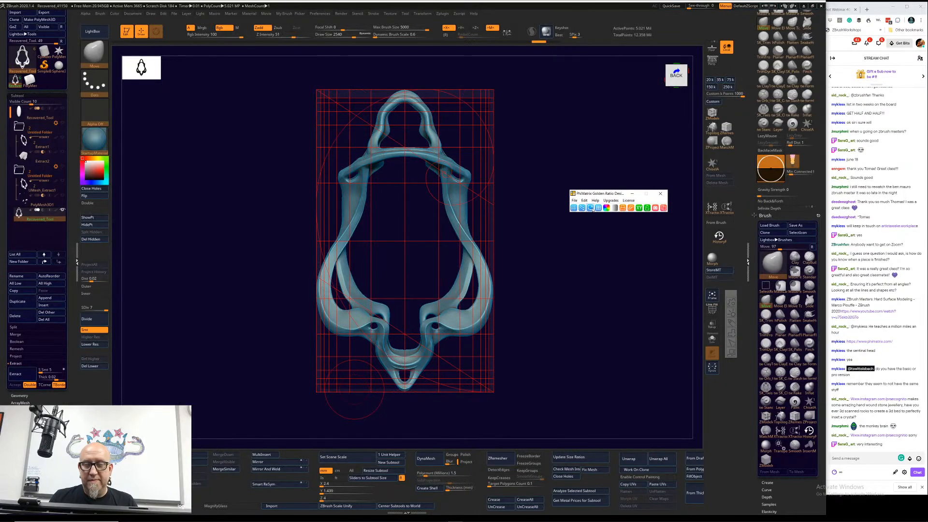
left_click(592, 209)
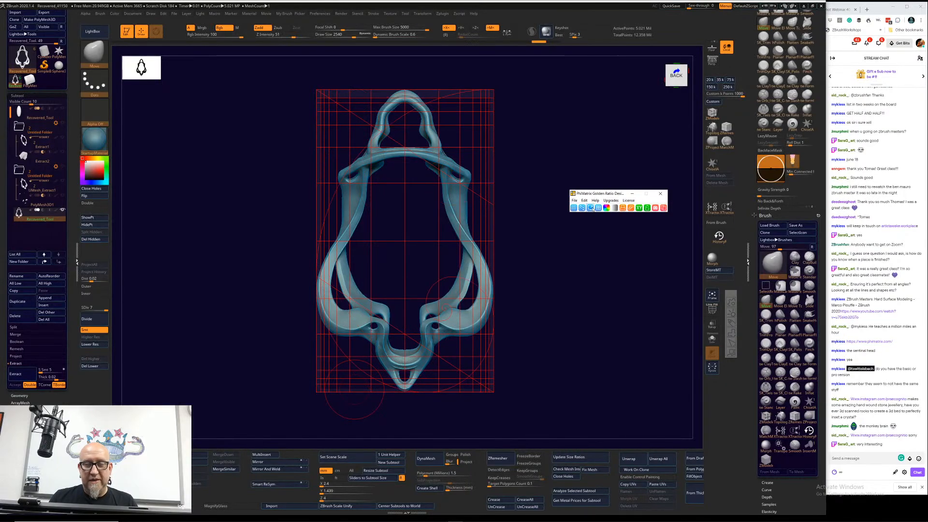
left_click(591, 208)
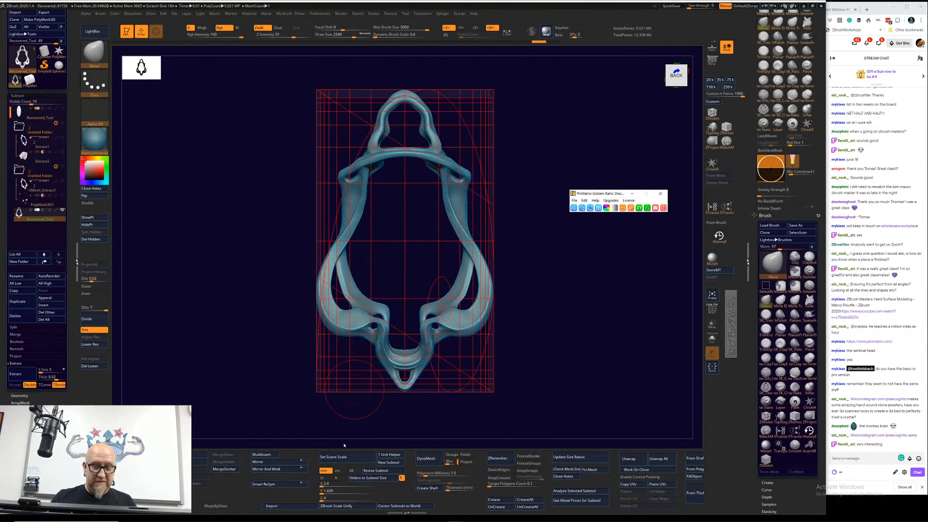
Step: Hide the overlay's grid lines, flip the diagonals' direction, and cycle the spiral until only diagonals and the outline remain
left_click(573, 208)
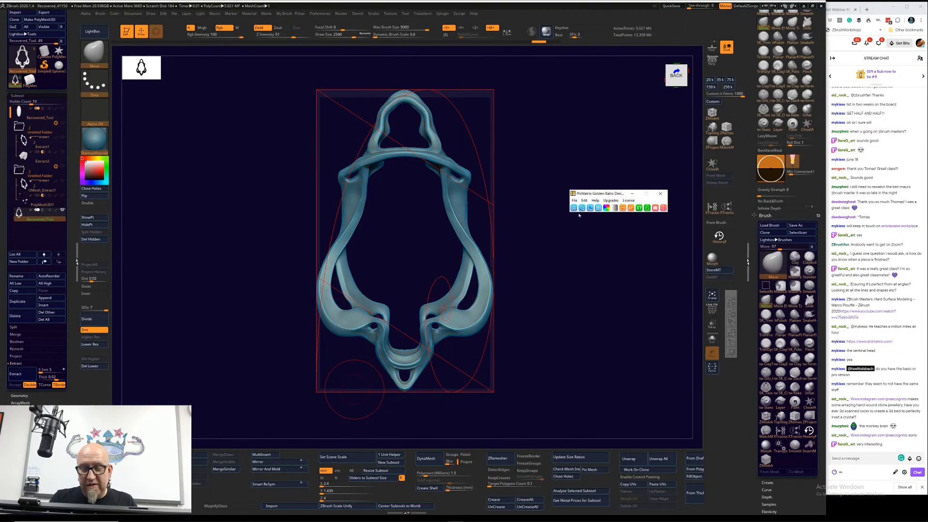
left_click(582, 209)
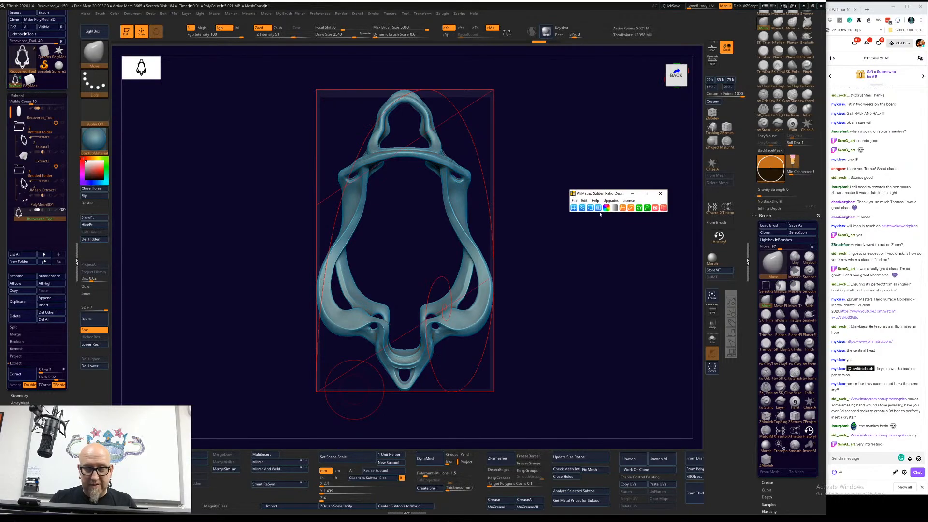
left_click(590, 209)
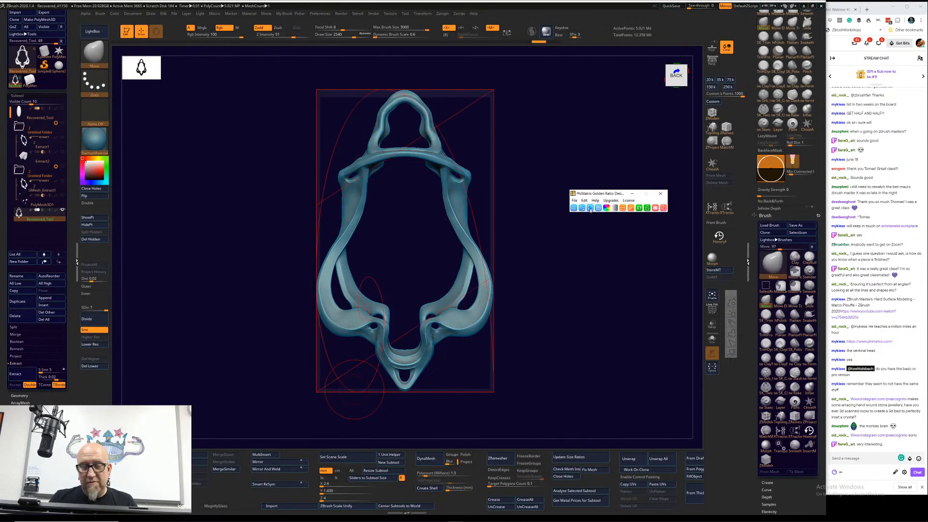
left_click(590, 209)
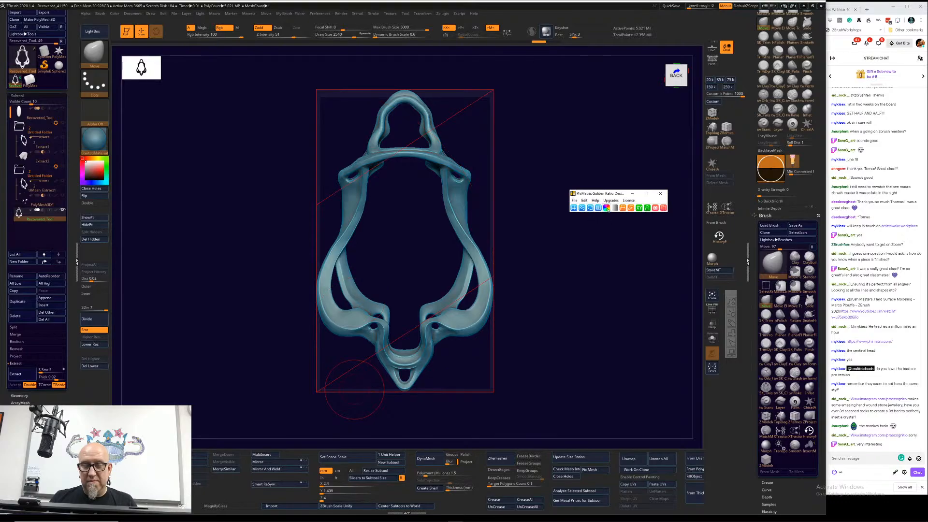
Step: Cycle through the border widths around the overlay to a wide margin outside the pendant outline
left_click(598, 208)
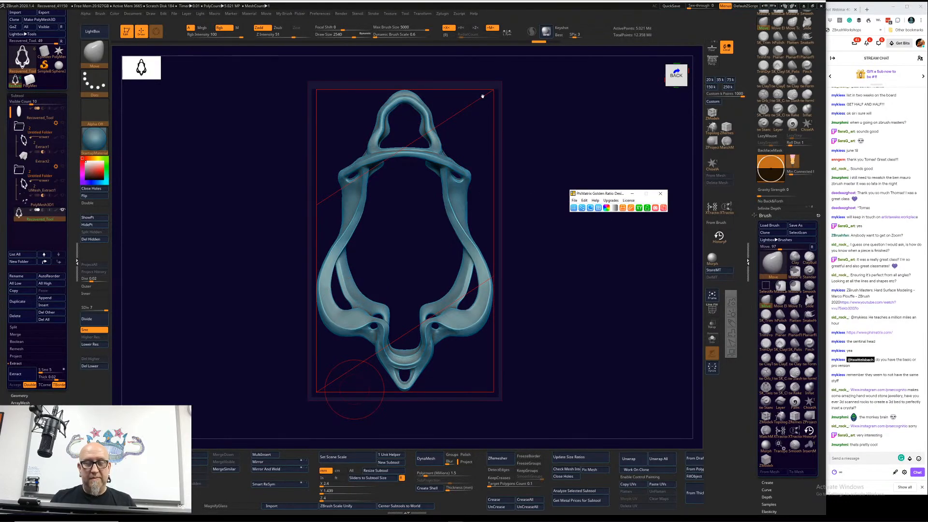
left_click(599, 209)
left_click(599, 209)
left_click(599, 209)
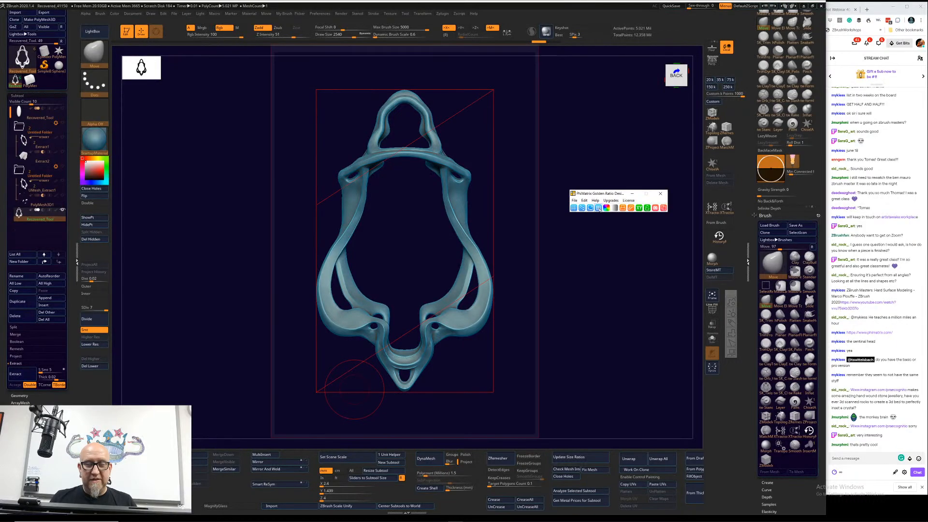
left_click(598, 210)
left_click(599, 209)
left_click(598, 210)
left_click(599, 209)
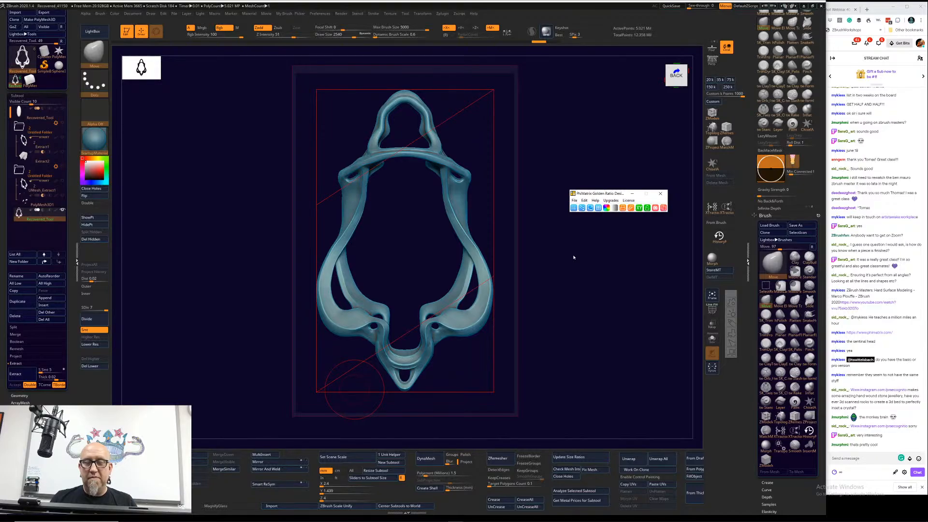
Step: Cycle the overlay through other aspect ratios, then rotate it to portrait and back to landscape
left_click(631, 209)
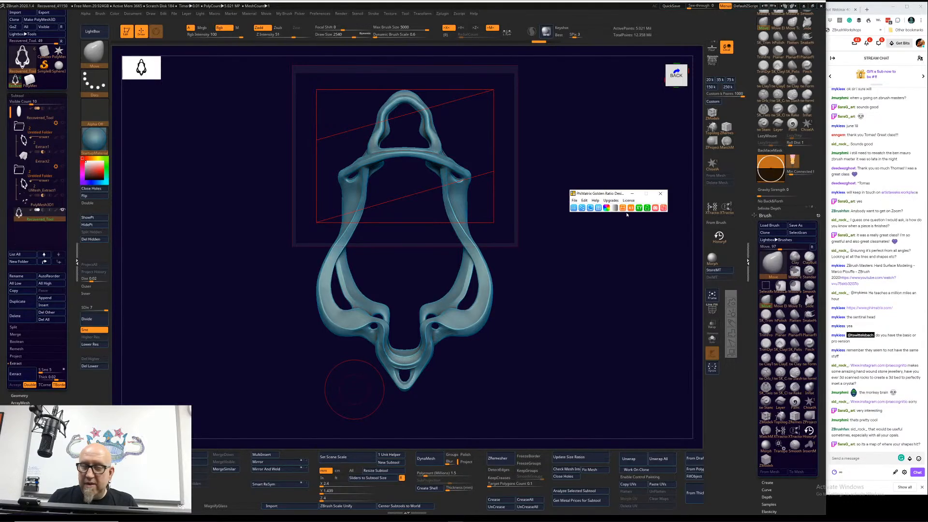
left_click(631, 208)
left_click(631, 209)
left_click(630, 208)
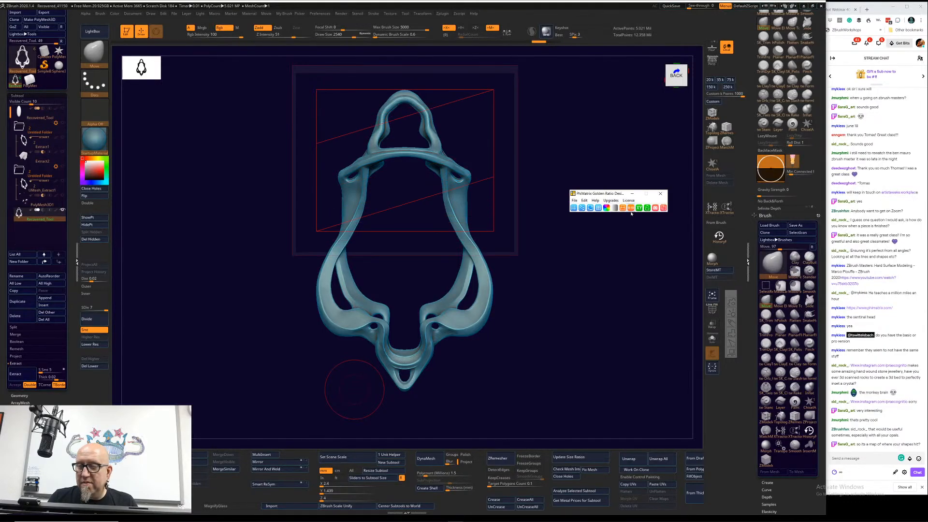
left_click(624, 208)
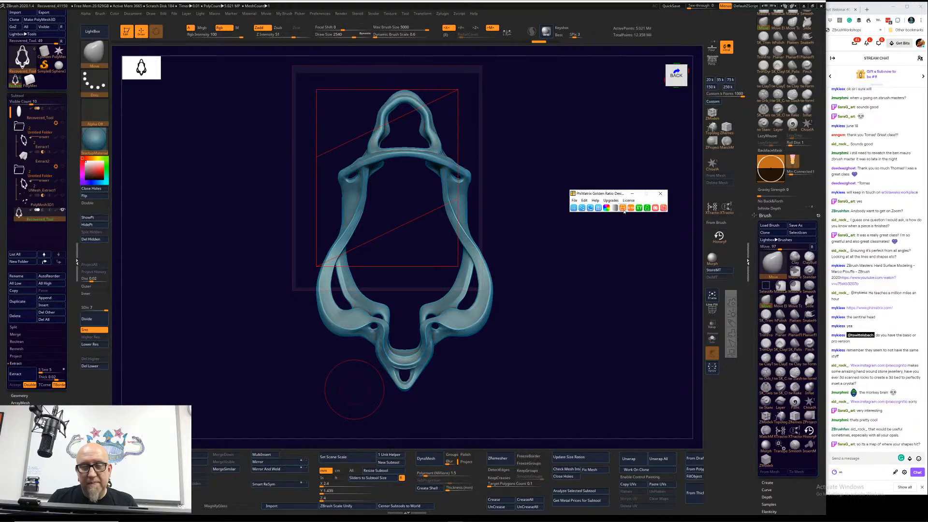
left_click(624, 208)
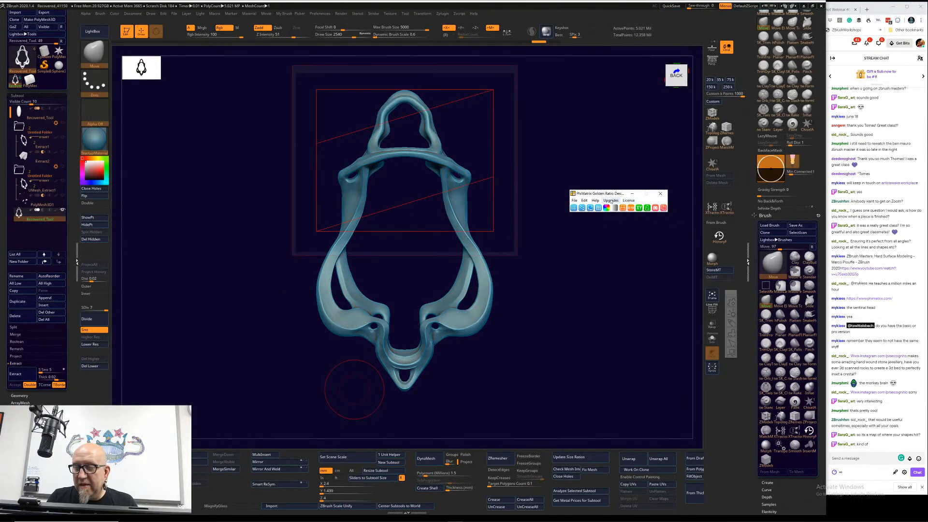
Step: Look through PhiMatrix's file, help and license commands, then close the overlay
left_click(573, 202)
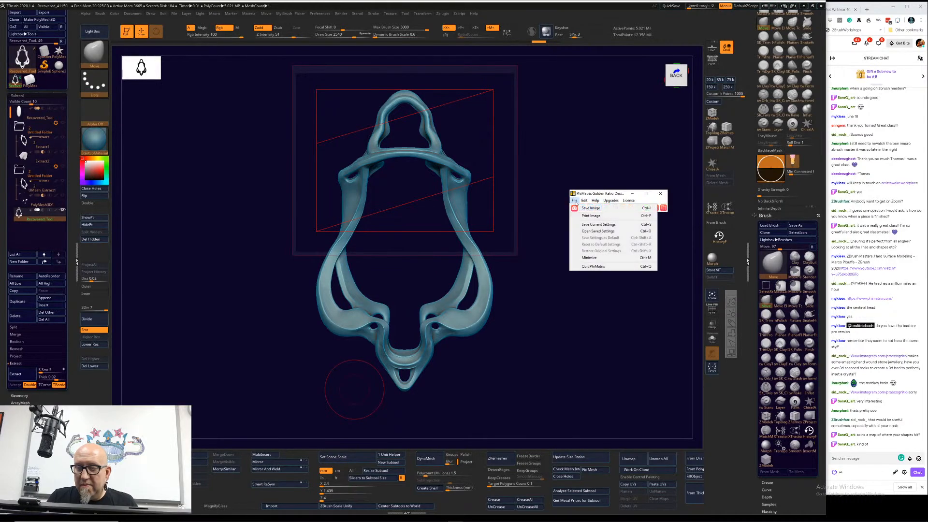
mouse_move(584, 201)
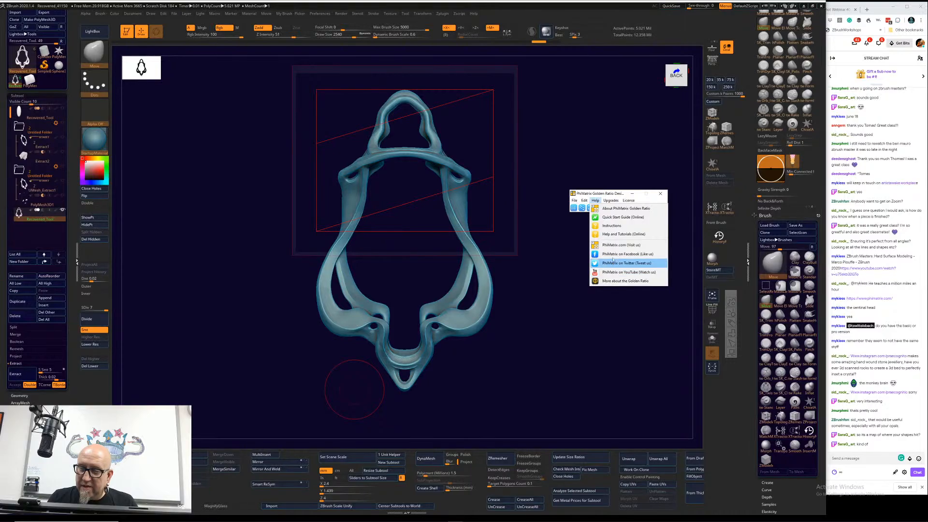
mouse_move(628, 200)
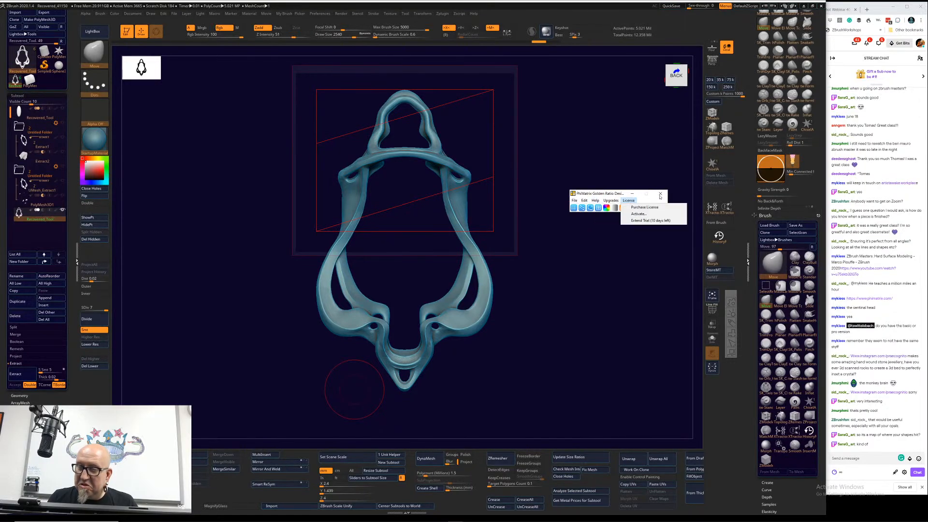
left_click(660, 193)
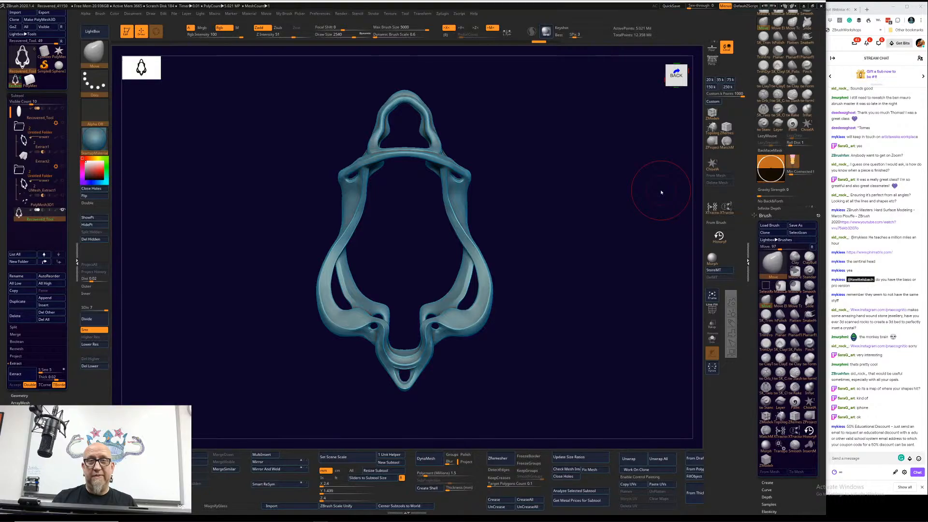
Step: Make the oval Recovered_Tool subtool active, hide the pendant frame, and view the oval alone from the side and back
left_click(39, 114)
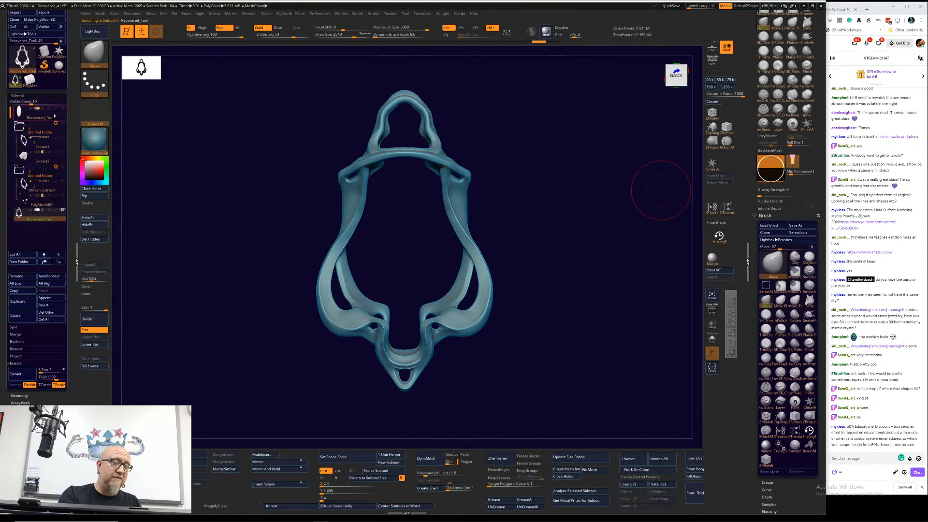
left_click_drag(395, 408, 203, 271, "shift")
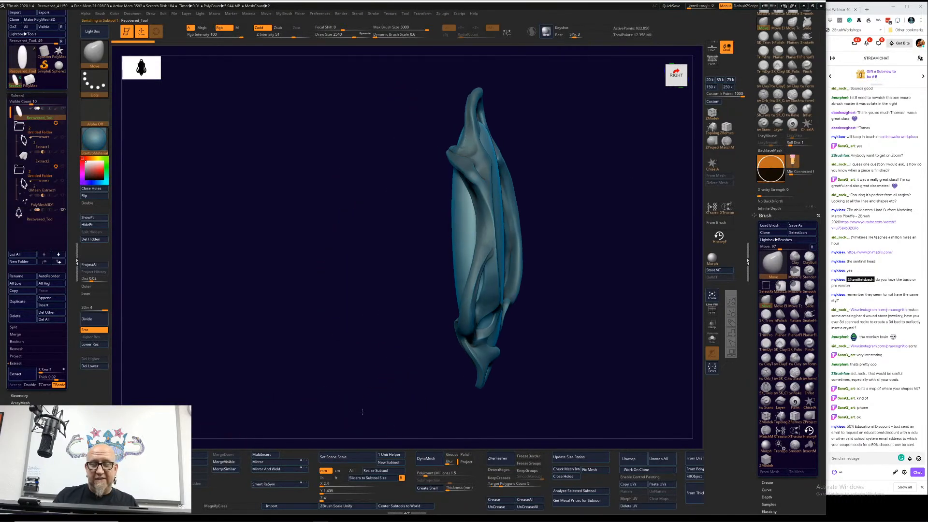
left_click(62, 212)
left_click_drag(338, 386, 327, 408)
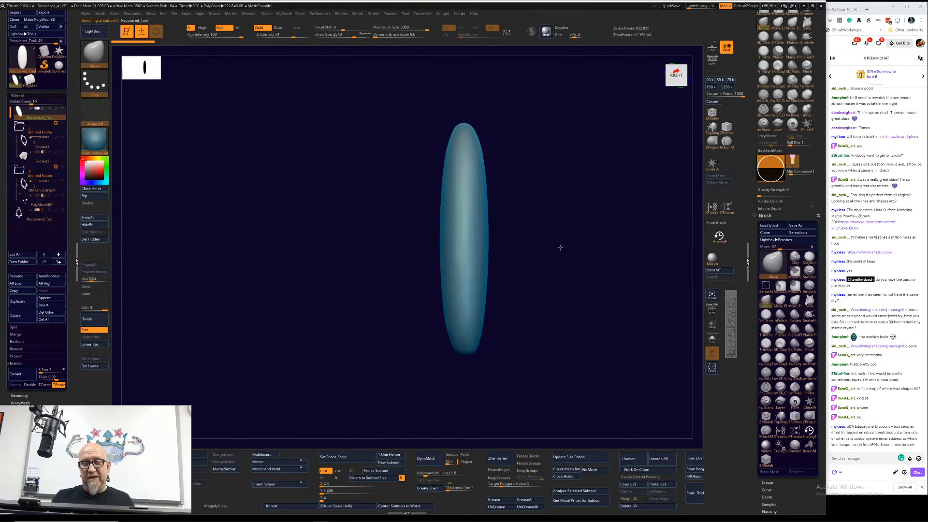
left_click_drag(561, 248, 497, 273)
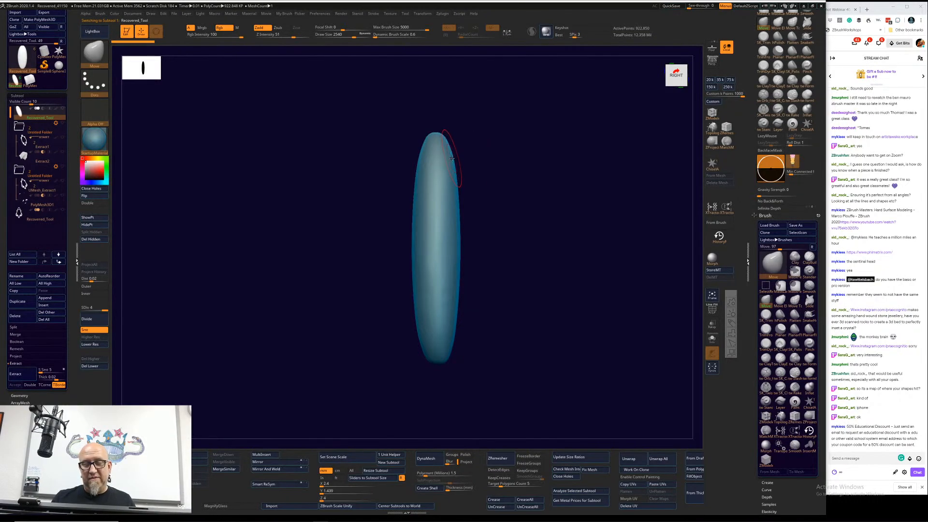
mouse_move(546, 333)
left_mouse_down()
mouse_move(539, 337)
mouse_move(596, 321)
mouse_move(572, 375)
mouse_move(570, 415)
mouse_move(559, 336)
mouse_move(575, 335)
mouse_move(553, 305)
left_mouse_up()
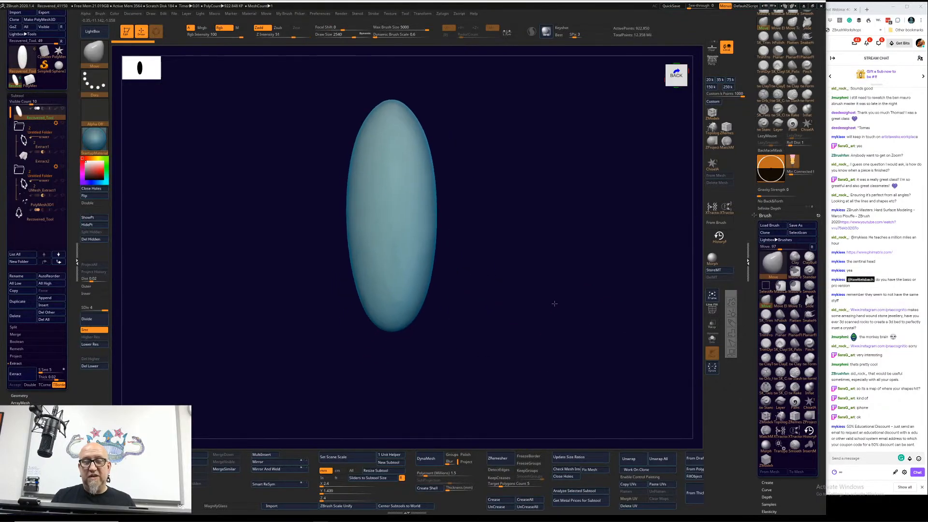
key("f")
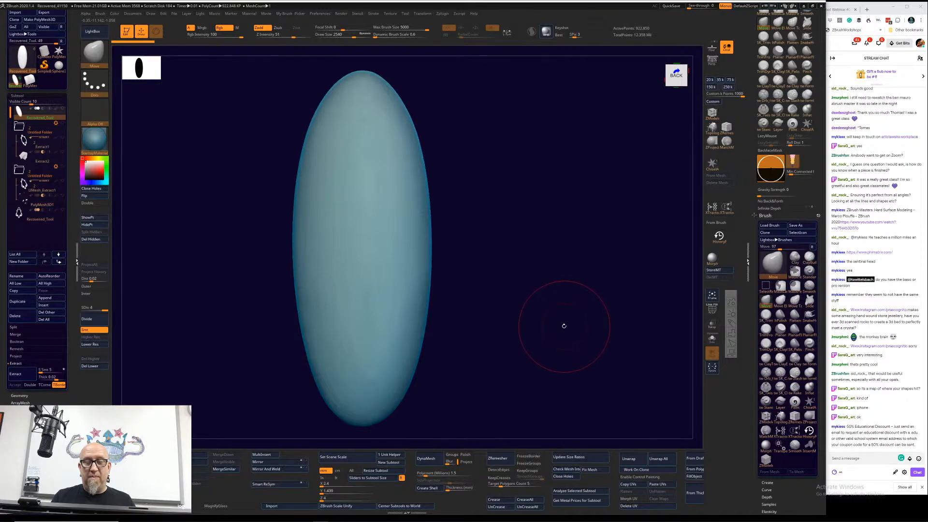
key("f")
mouse_move(556, 312)
left_mouse_down()
mouse_move(536, 335)
mouse_move(564, 317)
left_mouse_up()
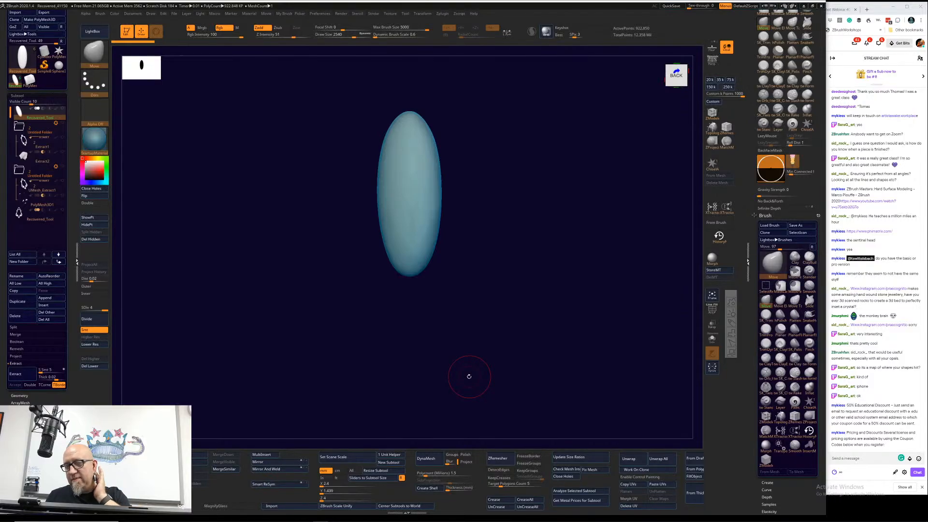
Step: Switch to the browser and show the open Instagram post of the sugar skull ring
key("alt+Tab")
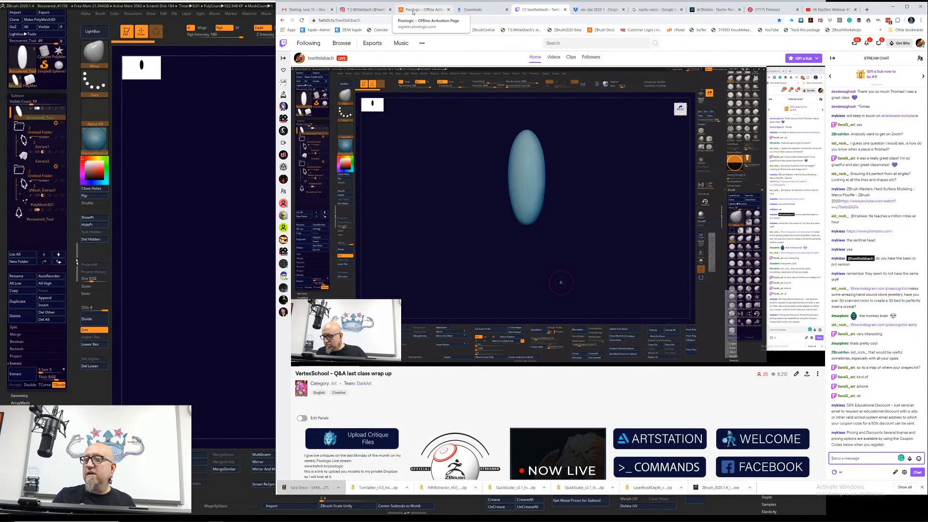
left_click(368, 10)
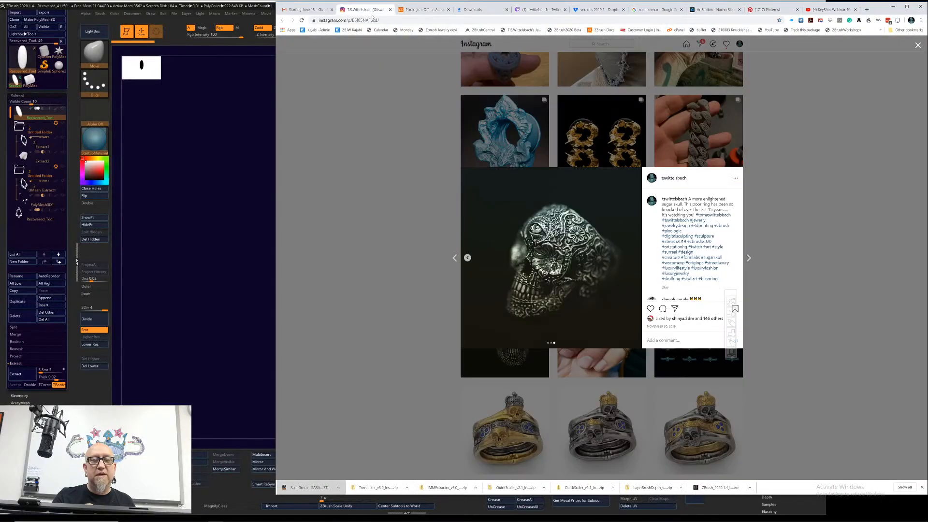
Step: Copy the referral code from the Formlabs email in Gmail and post it in the Twitch stream chat
left_click(309, 10)
right_click(633, 304)
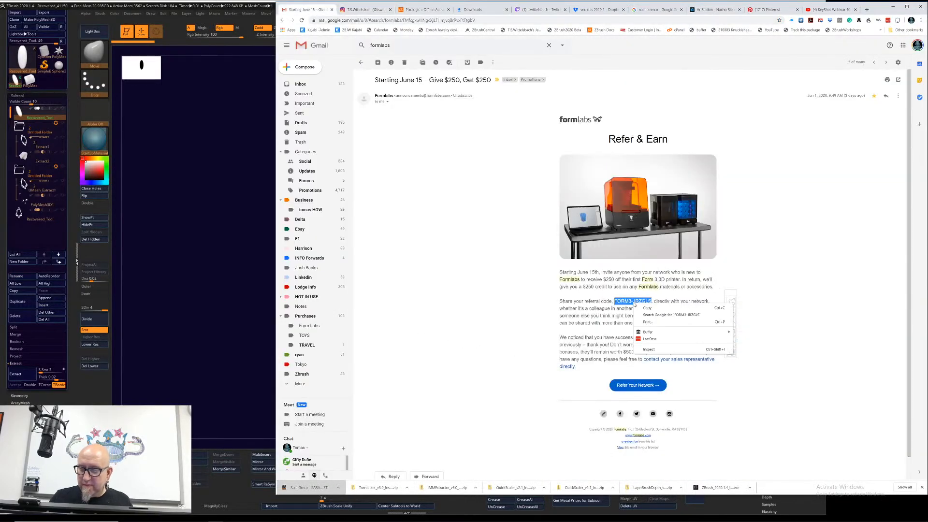
left_click(650, 307)
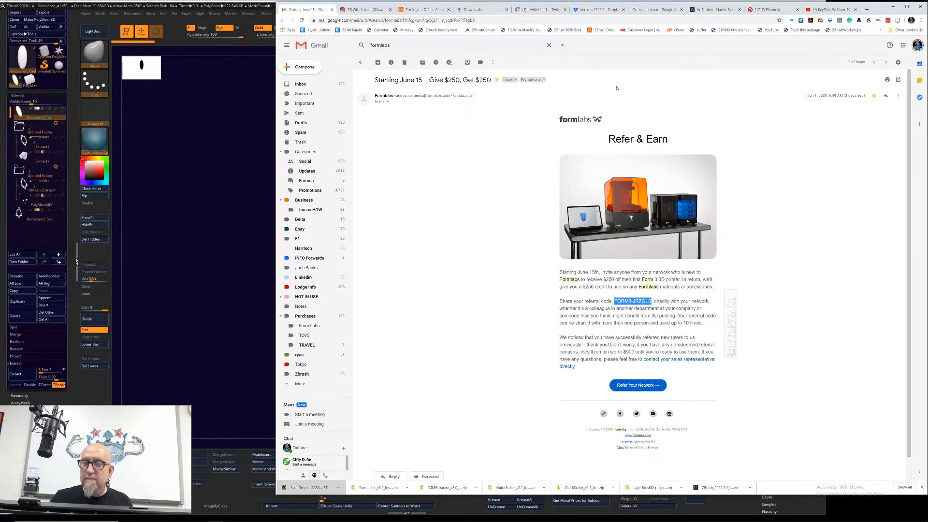
left_click(556, 9)
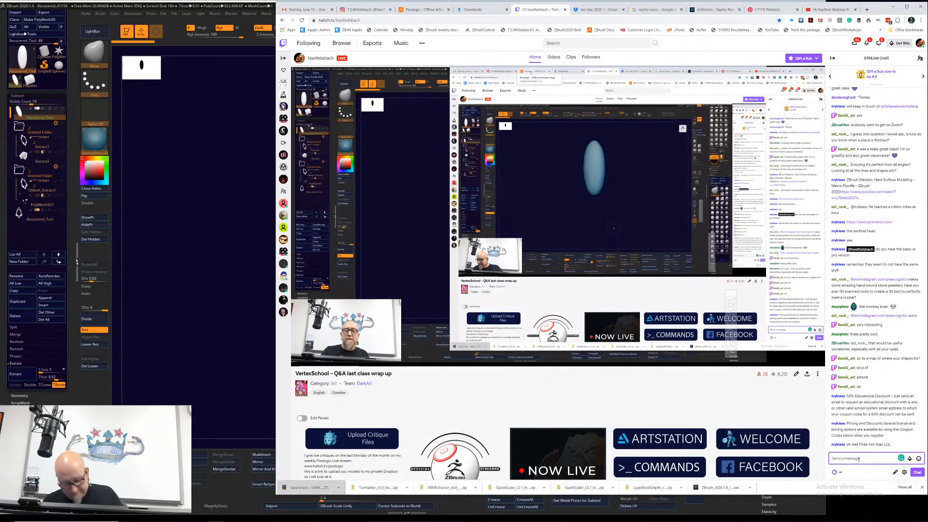
key("ctrl+v")
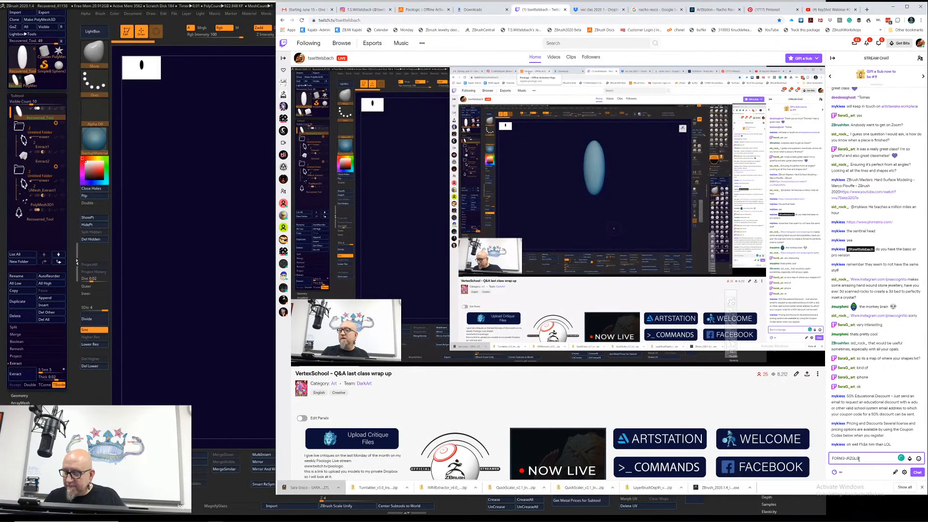
key("Return")
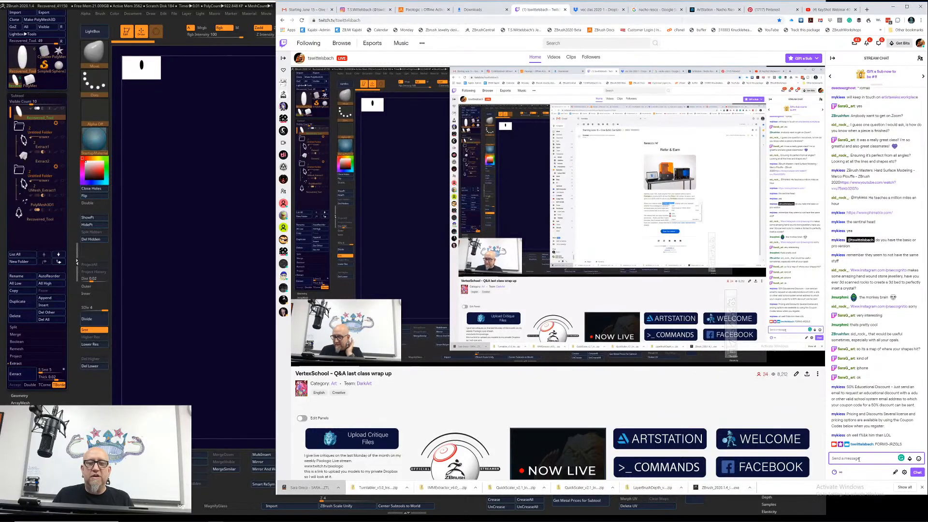
Step: Bring ZBrush forward briefly, return to the browser, and show the praecognitio Instagram profile
left_click(227, 402)
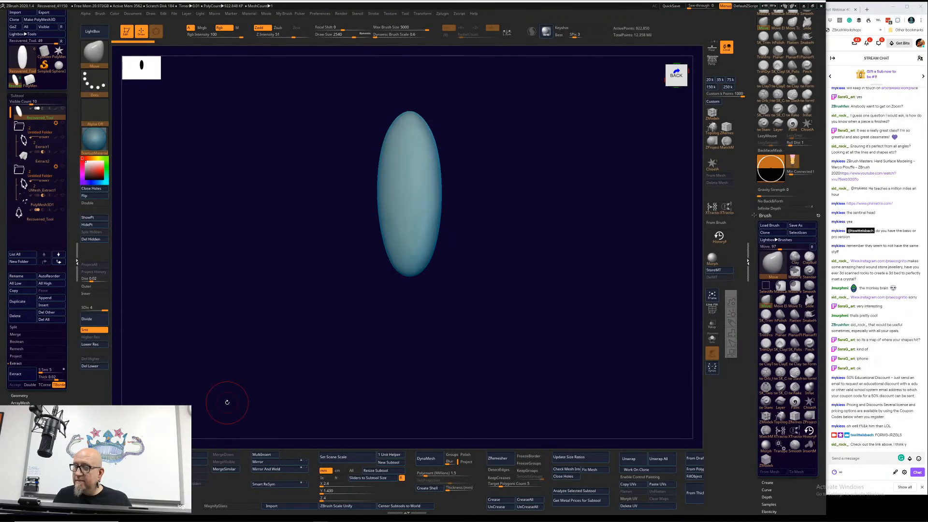
left_click(899, 298)
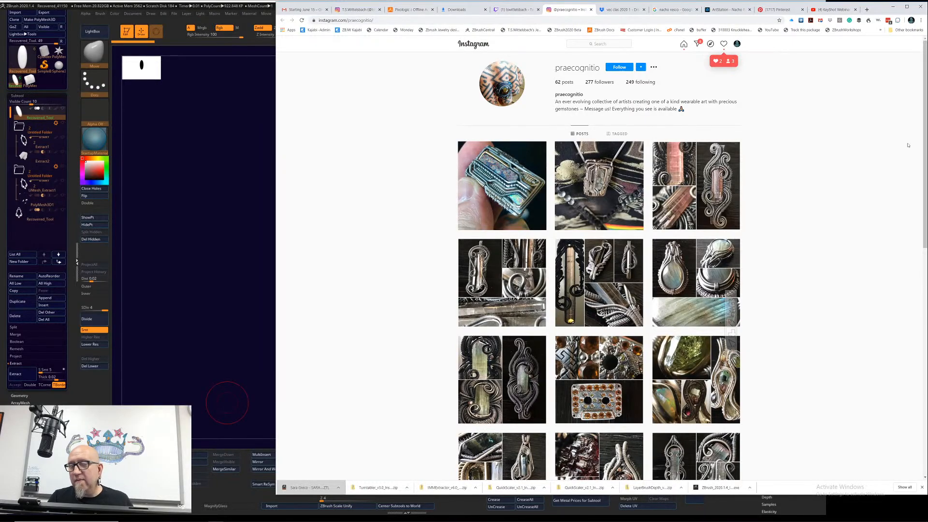
left_click_drag(920, 167, 902, 87)
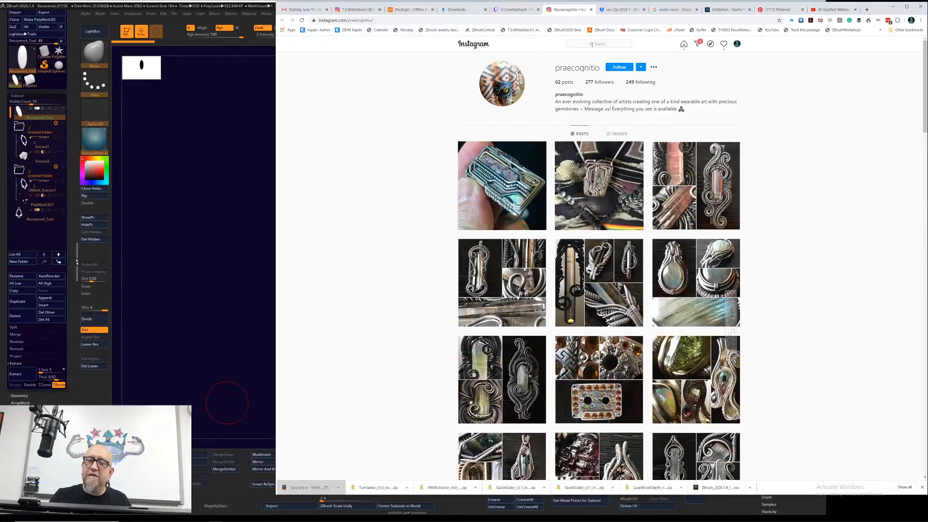
left_click(592, 43)
type("pa")
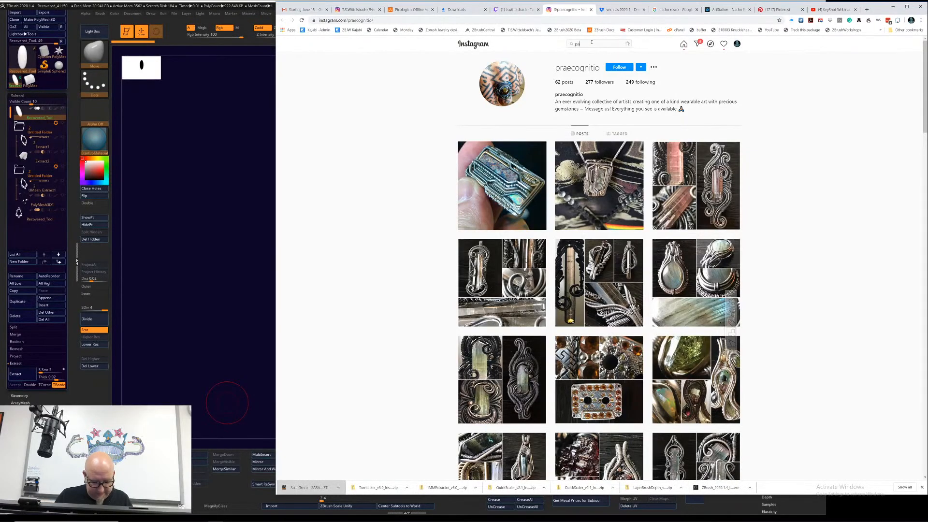
type("rdi")
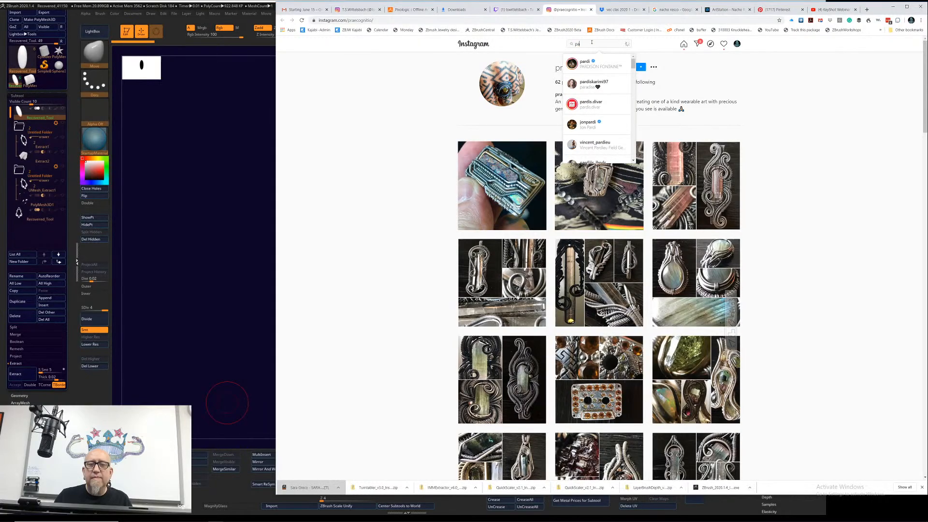
key("BackSpace")
key("BackSpace")
key("BackSpace")
Step: Search Google for "paradime shift wire jewelry"
left_click(566, 19)
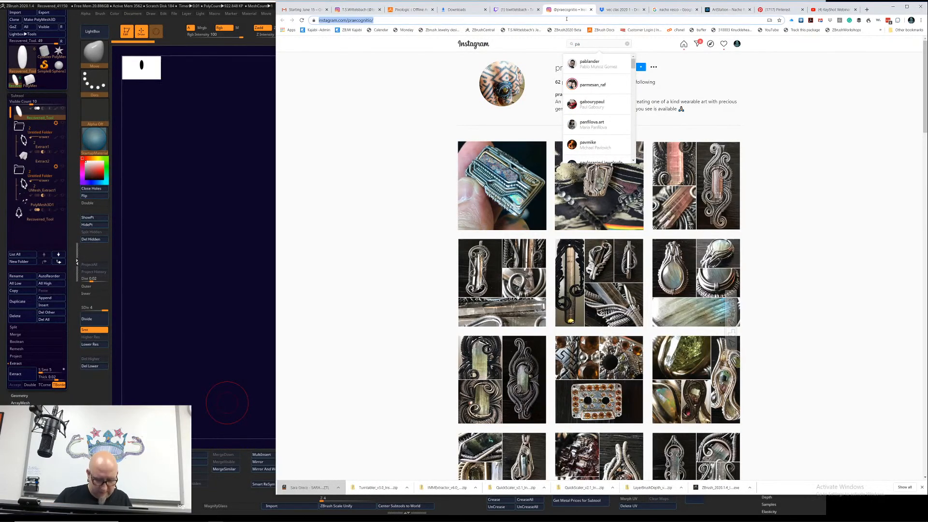
type("para")
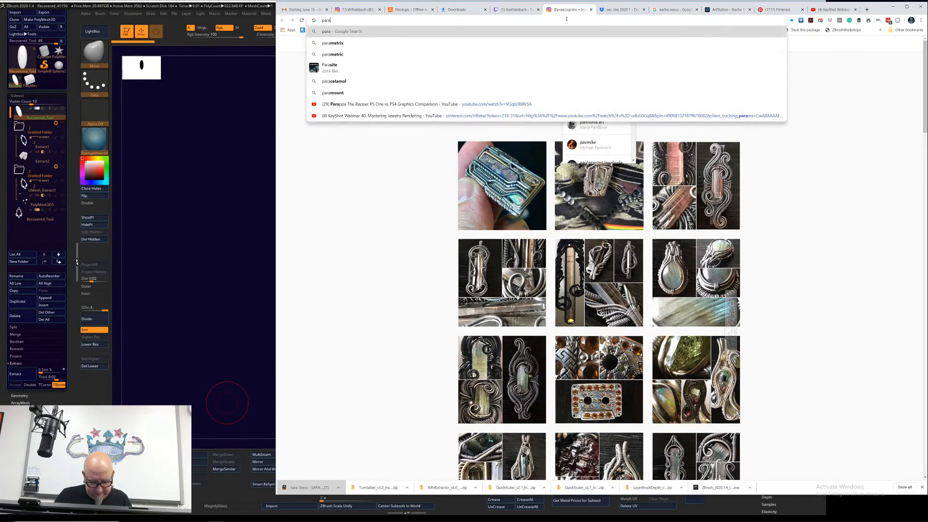
type("dime s")
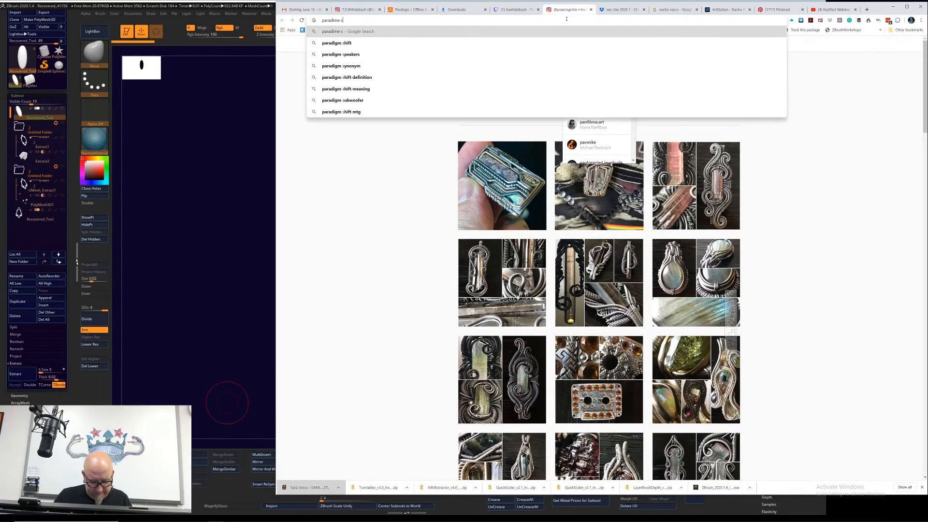
type("hift")
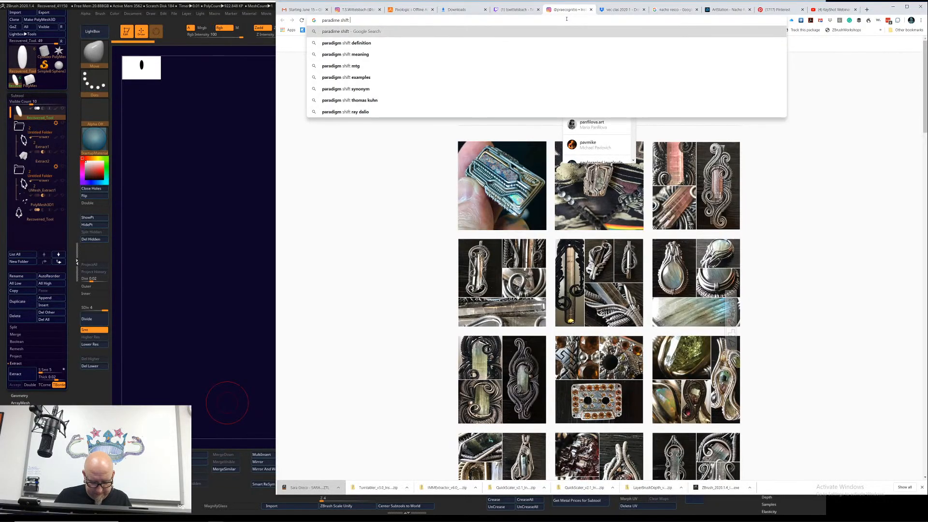
type(" wire j")
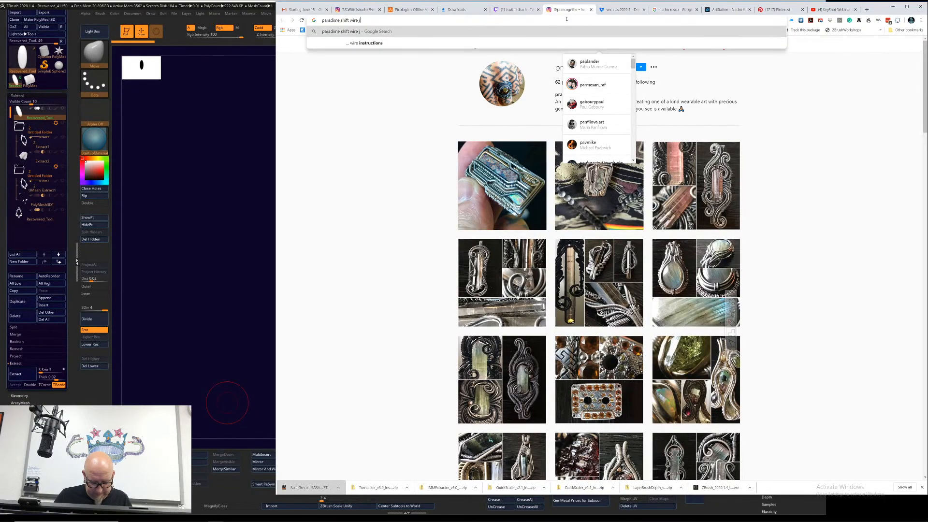
type("ewelry")
key("Return")
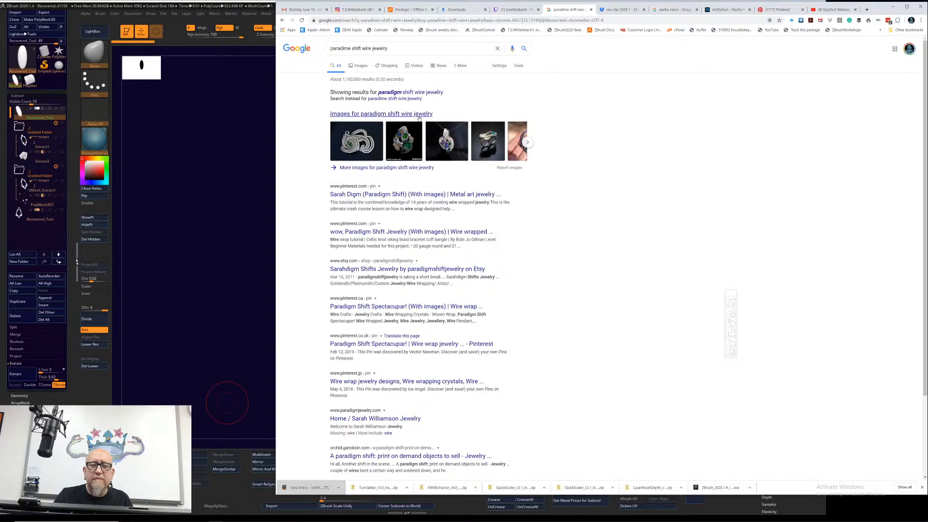
Step: View the first Pinterest result, go back to the search, and open the image results for paradigm shift wire jewelry
left_click(392, 195)
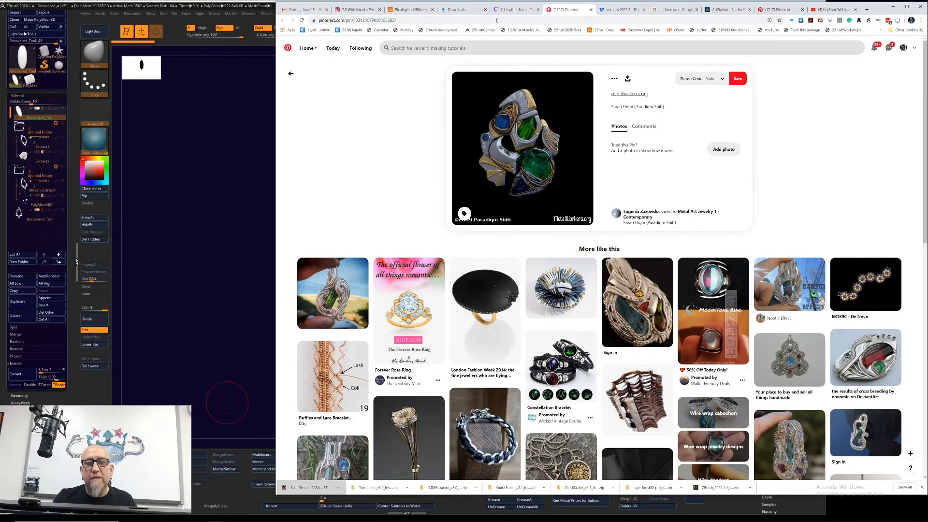
left_click(283, 21)
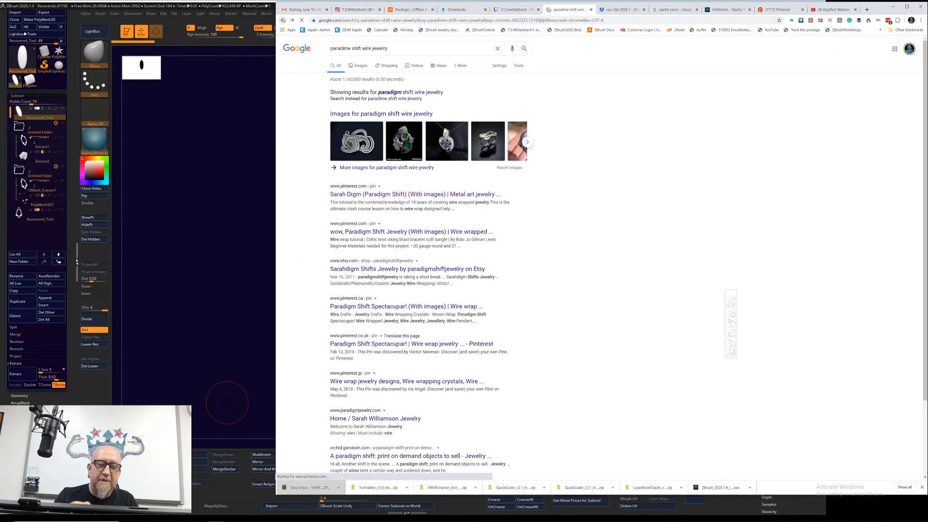
left_click(404, 116)
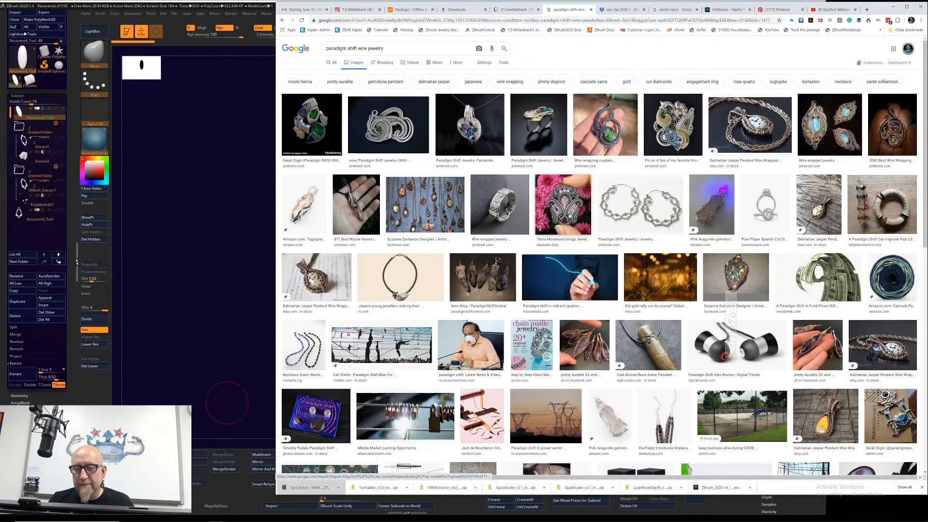
Step: View enlarged images of the Theta Movement pendant and related jewelry, including the custom gemstone ring, Transforming 2-Finger Ring, Saul Bell gold pendant and Sultan Mosque ring
left_click(567, 216)
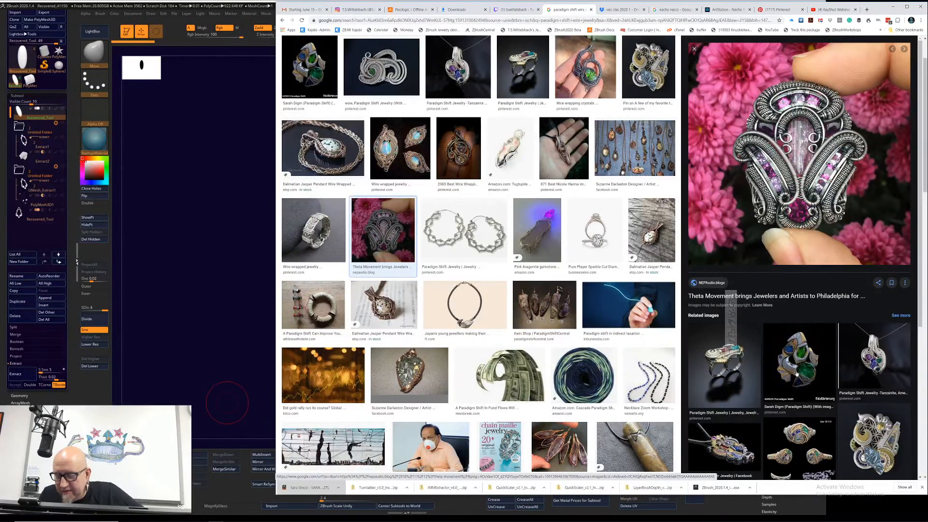
left_click(724, 441)
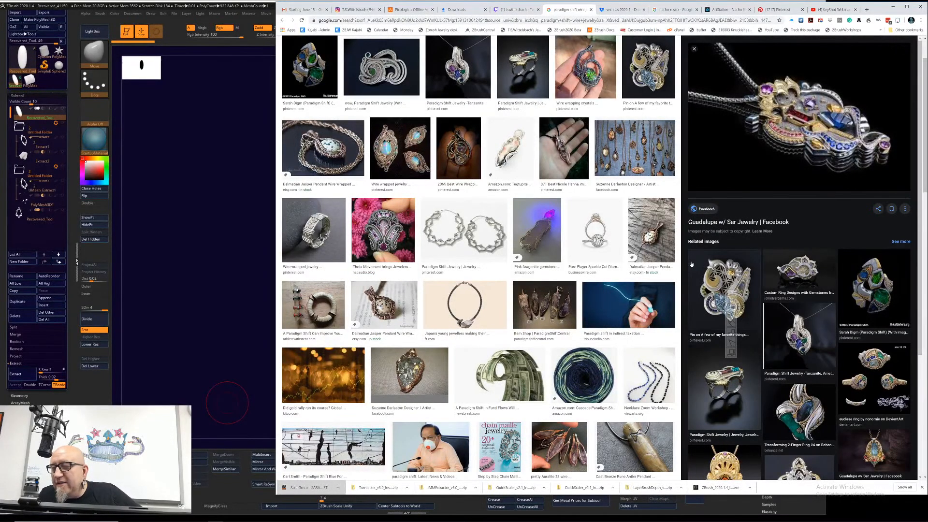
left_click(804, 273)
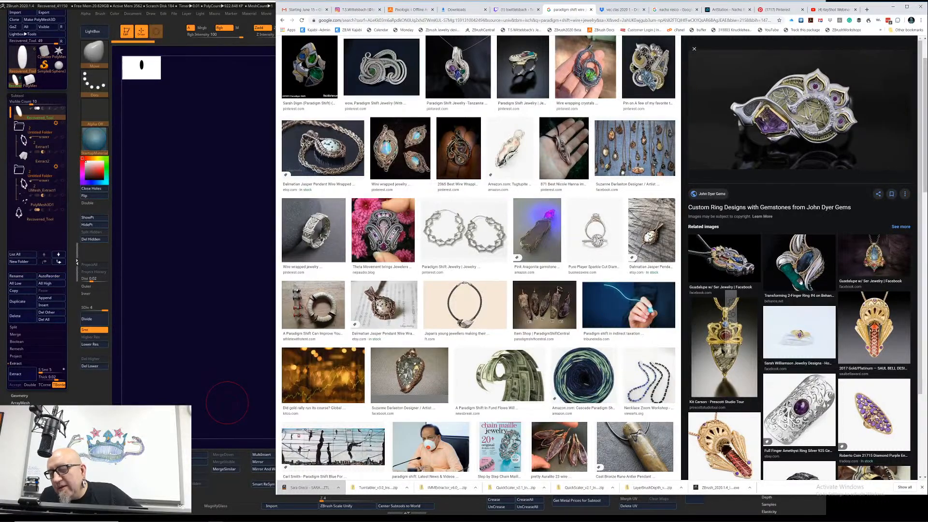
left_click(807, 274)
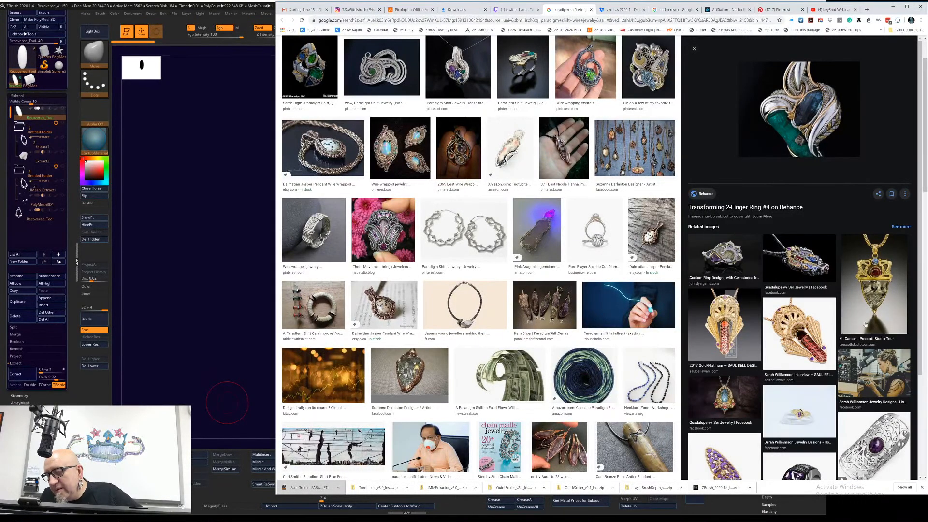
left_click(828, 340)
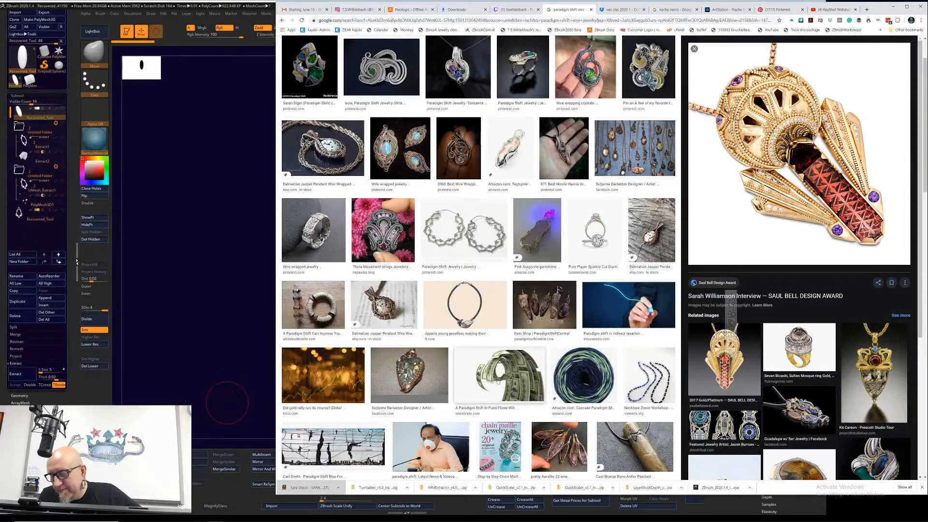
left_click(806, 366)
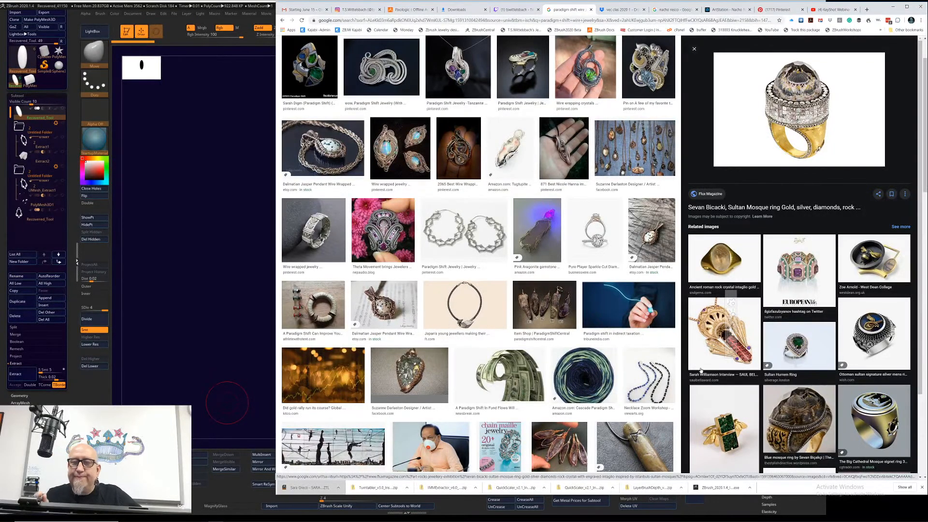
Step: Return to the Twitch stream chat, go back to ZBrush, and bring up the Streamlabs OBS window
left_click(521, 9)
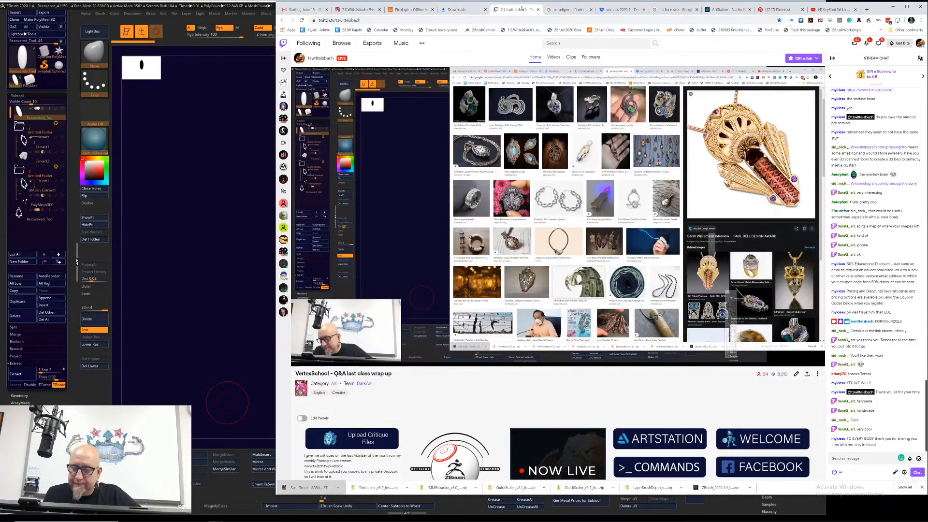
left_click(254, 355)
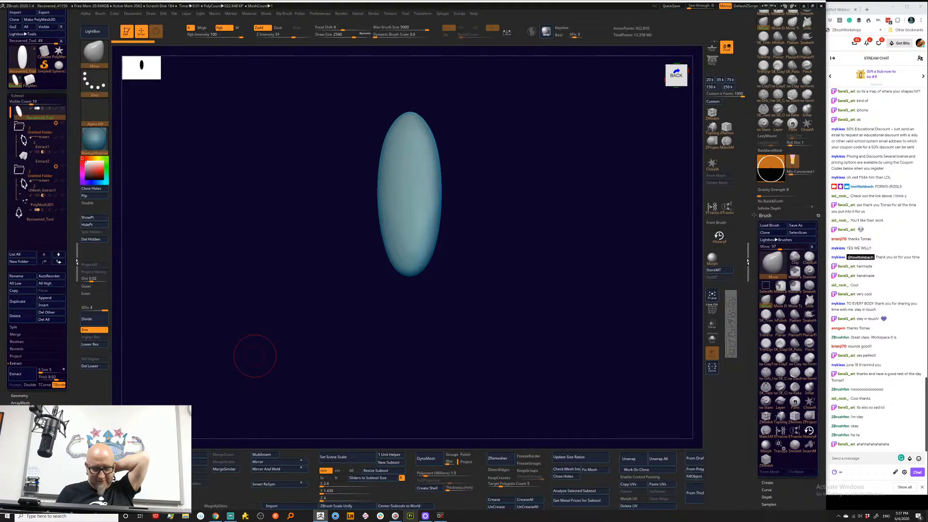
left_click(231, 516)
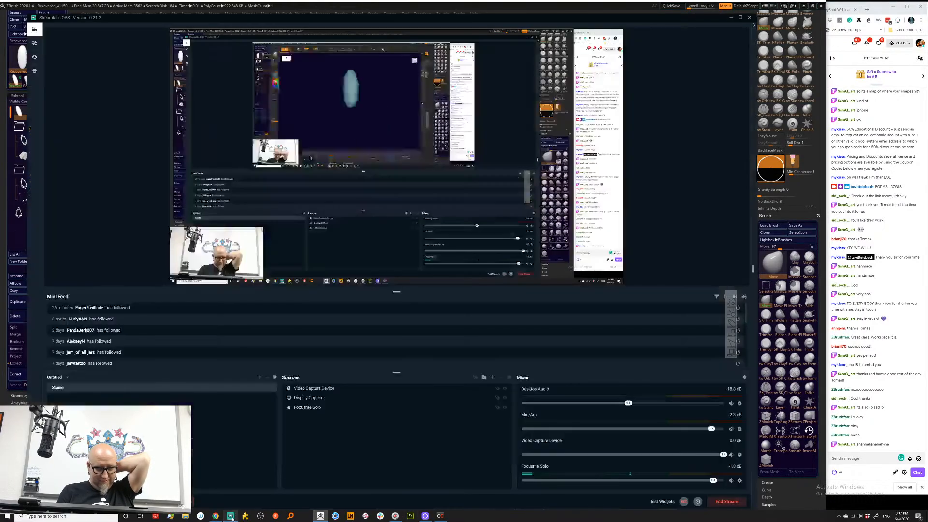